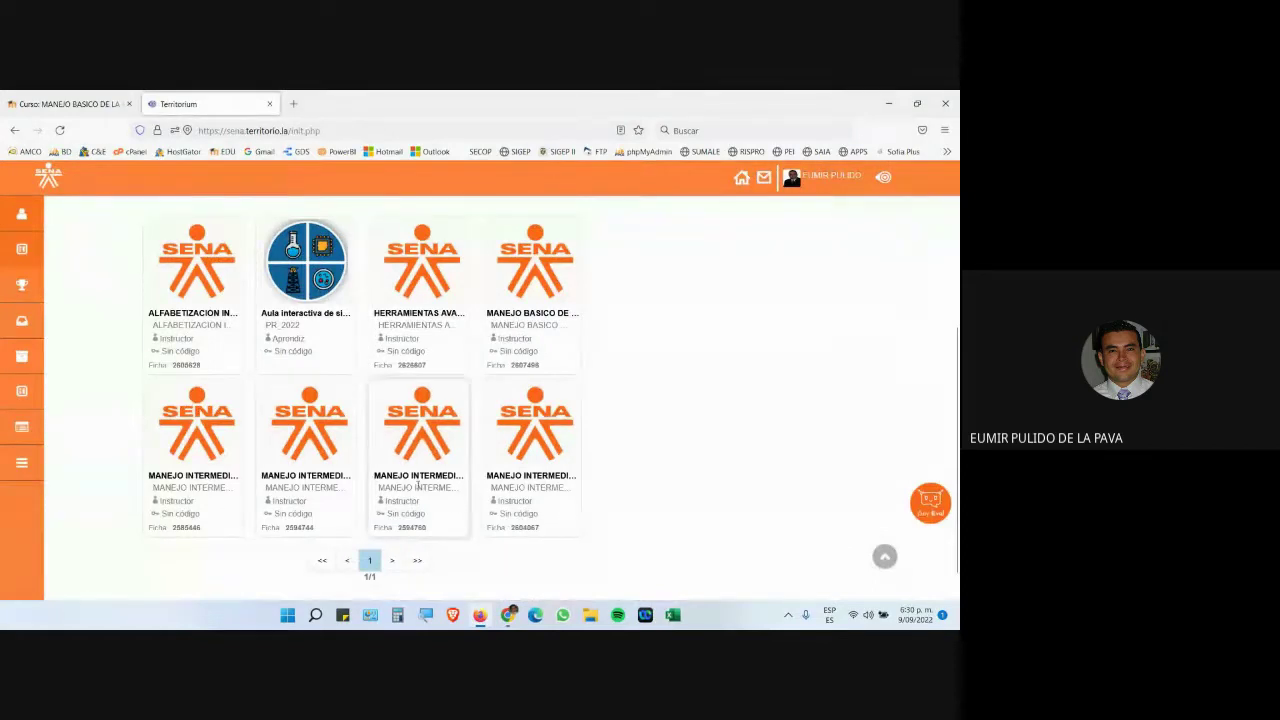
# Step: Open the course content of MANEJO BASICO DE LA HERRAMIENTA DE HOJAS DE CALCULO EXCEL and display the MATERIAL DE APOYO page of GUIA 1
pyautogui.click(514, 318)
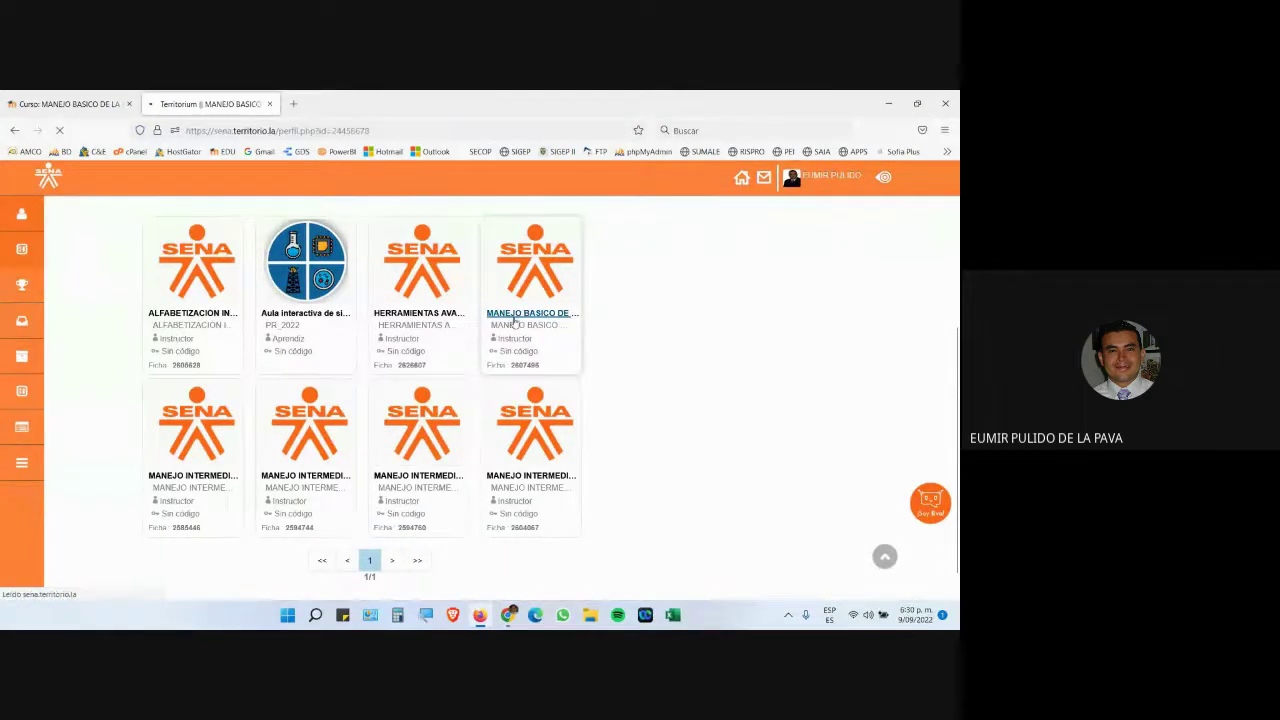
pyautogui.scroll(-3, 330, 388)
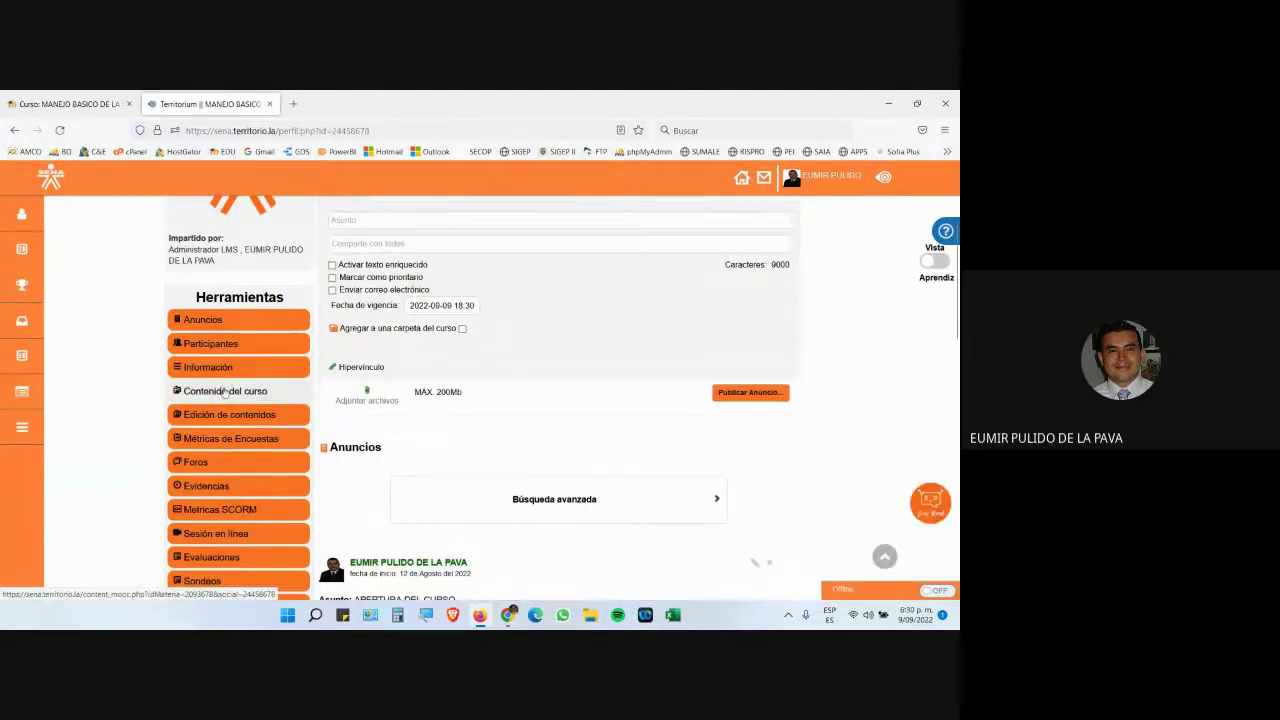
pyautogui.click(226, 392)
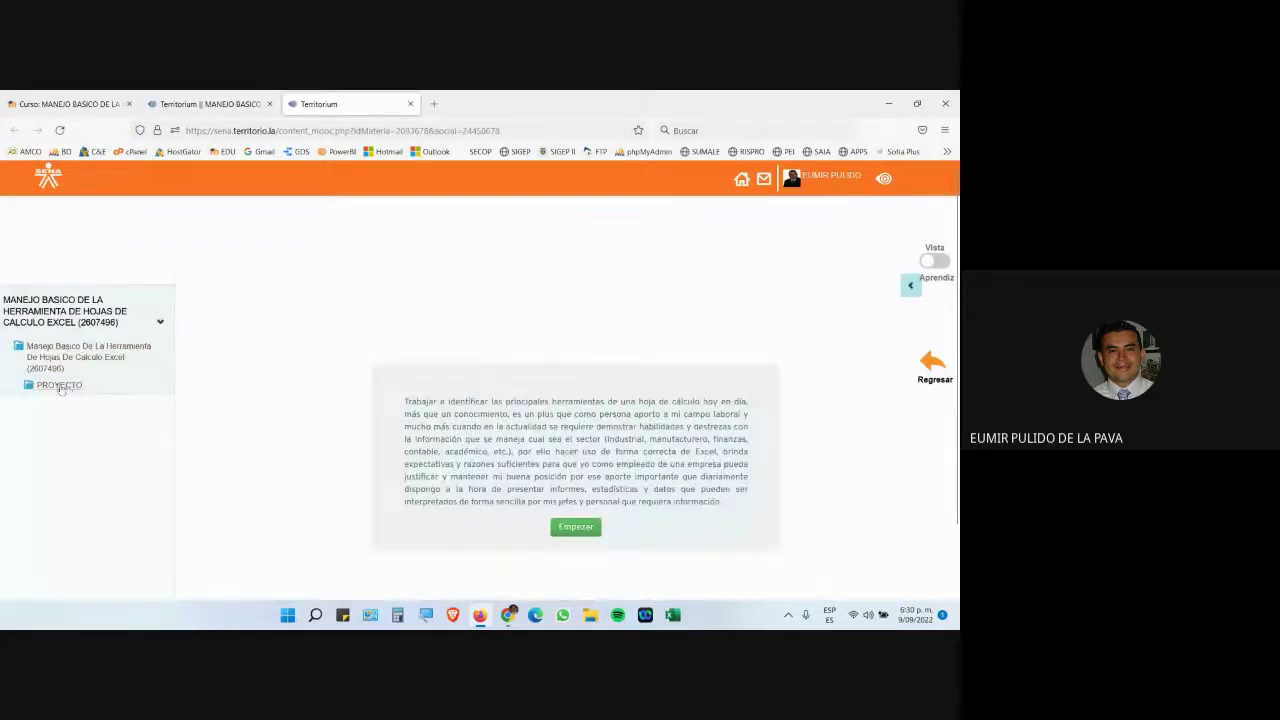
pyautogui.click(60, 386)
pyautogui.click(72, 418)
pyautogui.click(69, 434)
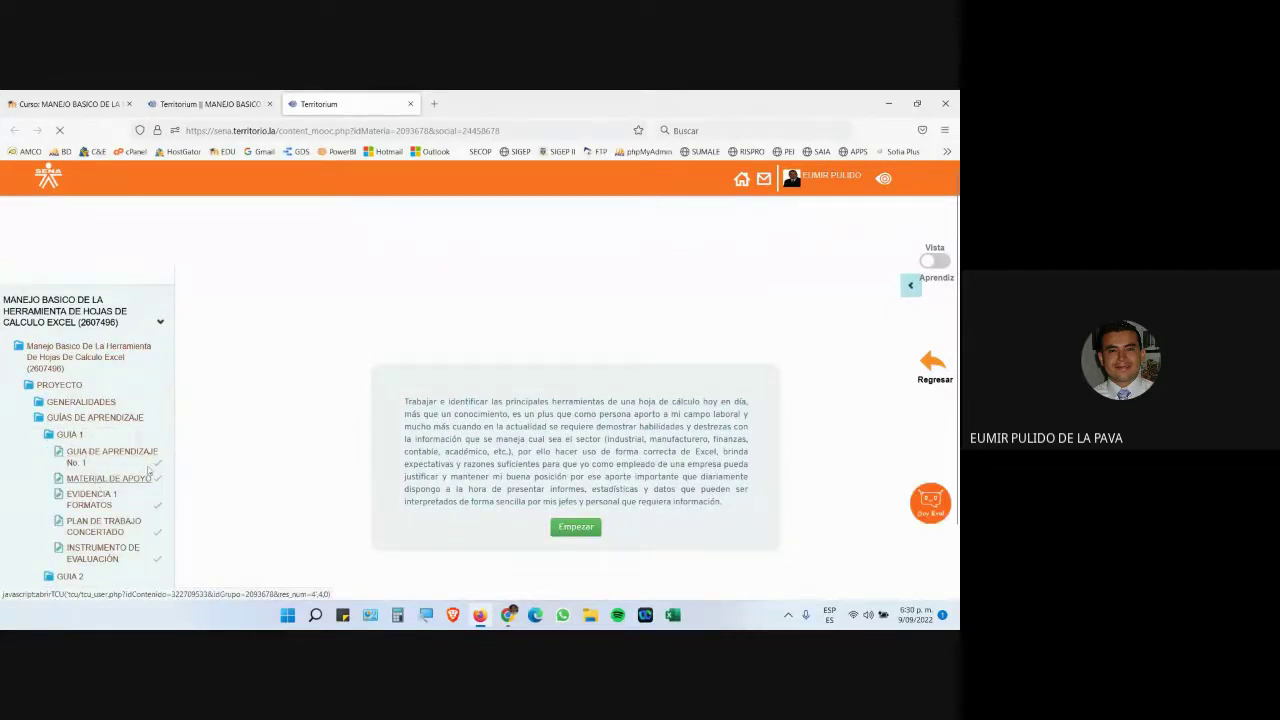
pyautogui.click(148, 472)
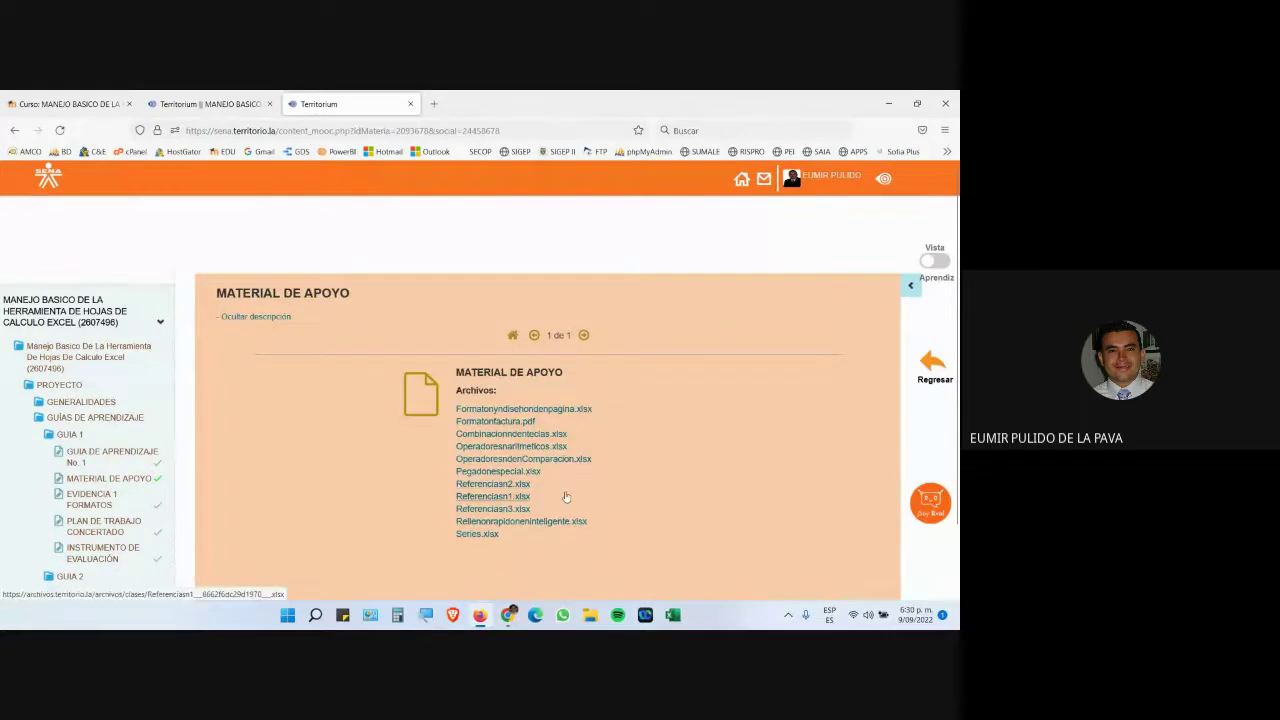
pyautogui.click(509, 521)
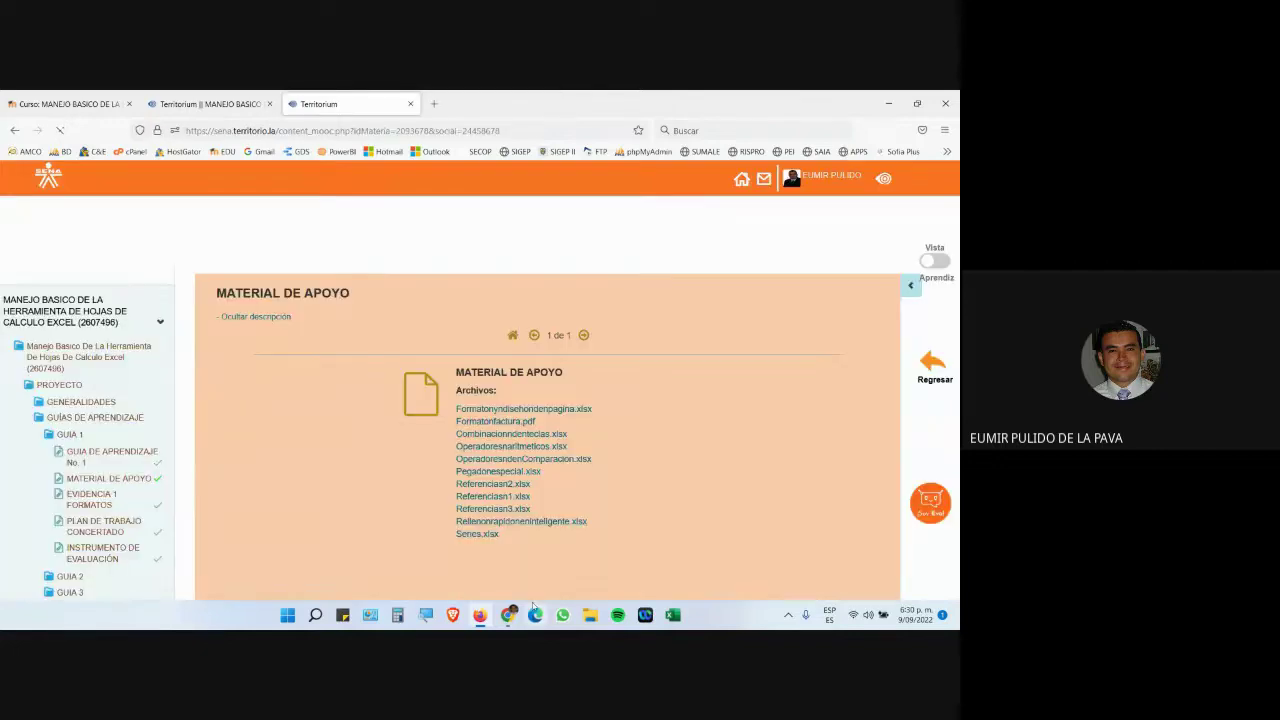
pyautogui.moveTo(510, 612)
pyautogui.click(440, 549)
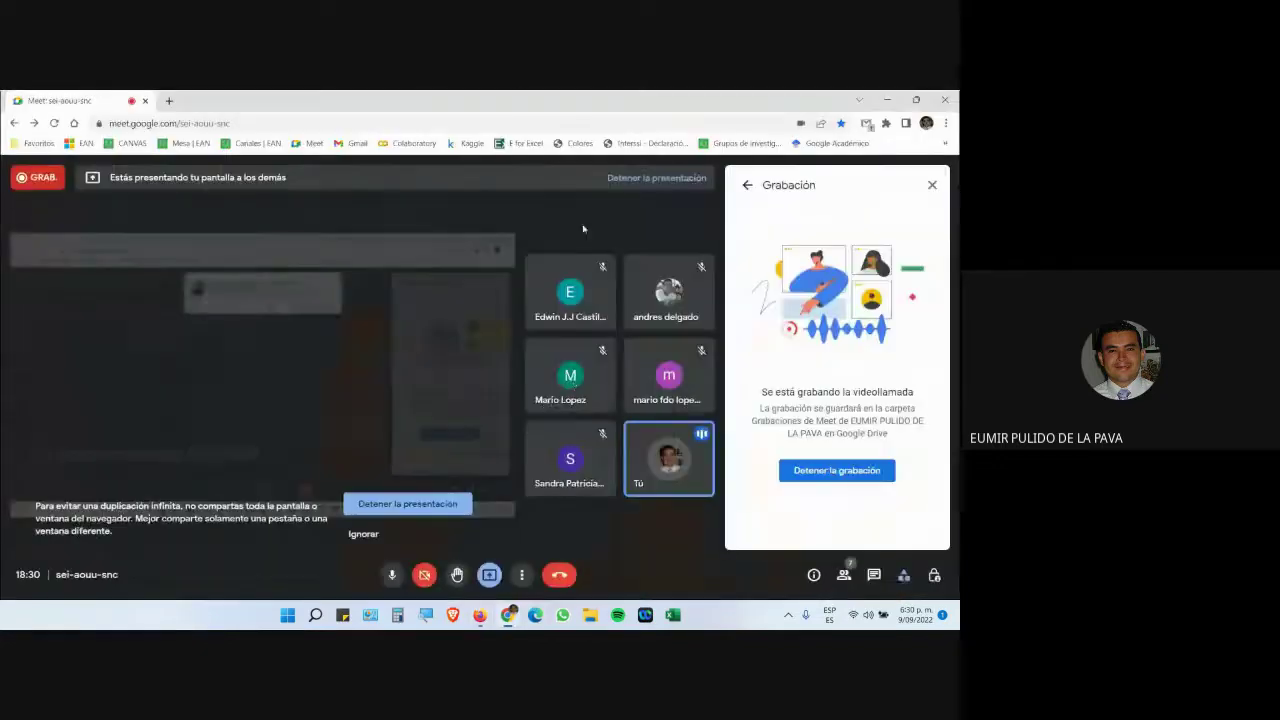
pyautogui.click(481, 615)
pyautogui.click(482, 355)
# Step: Download Relleno rápido e inteligente.xlsx from the ARCHIVOS PARA DESCARGAR folder of RA-01 on the EK course site to the Escritorio folder
pyautogui.click(70, 104)
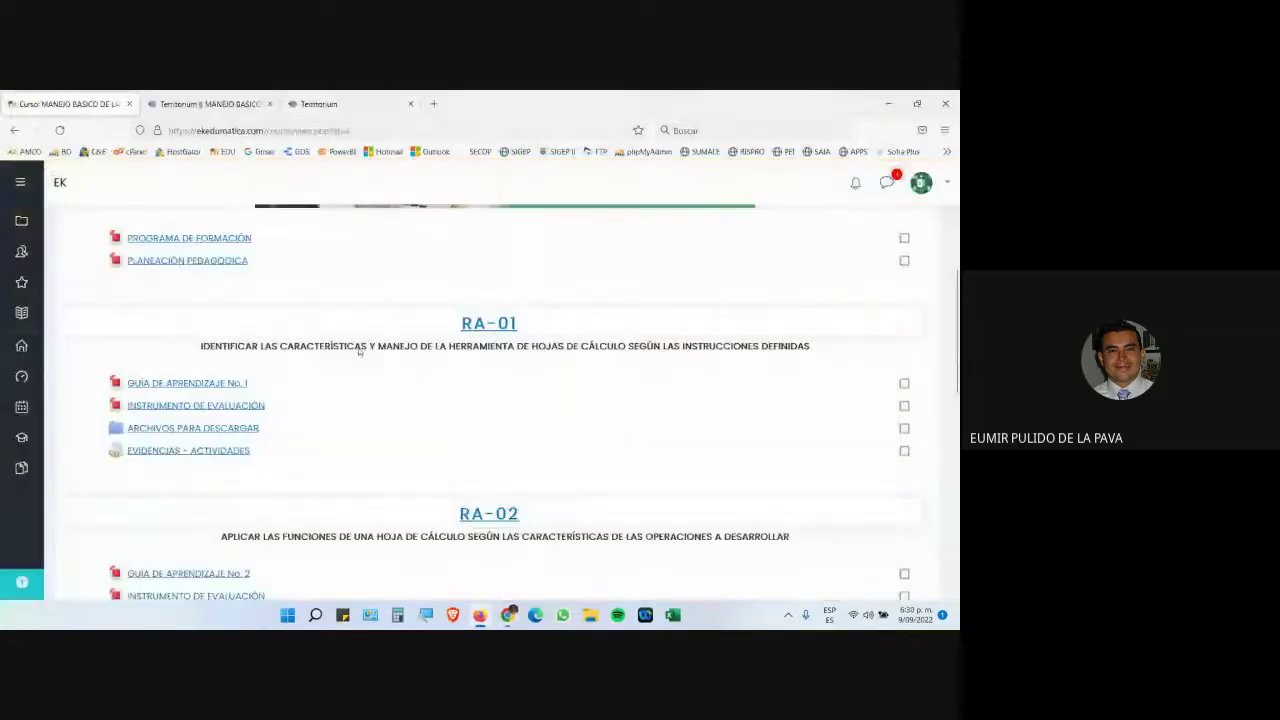
pyautogui.click(170, 430)
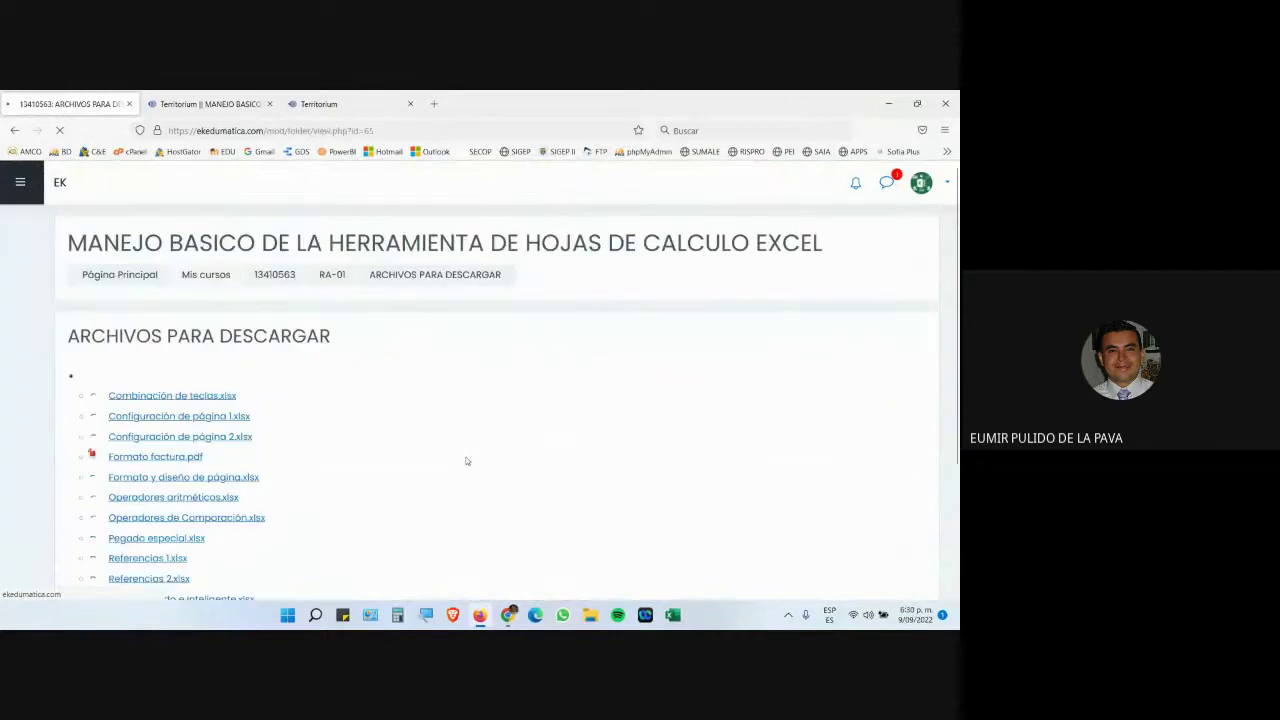
pyautogui.scroll(-2, 214, 486)
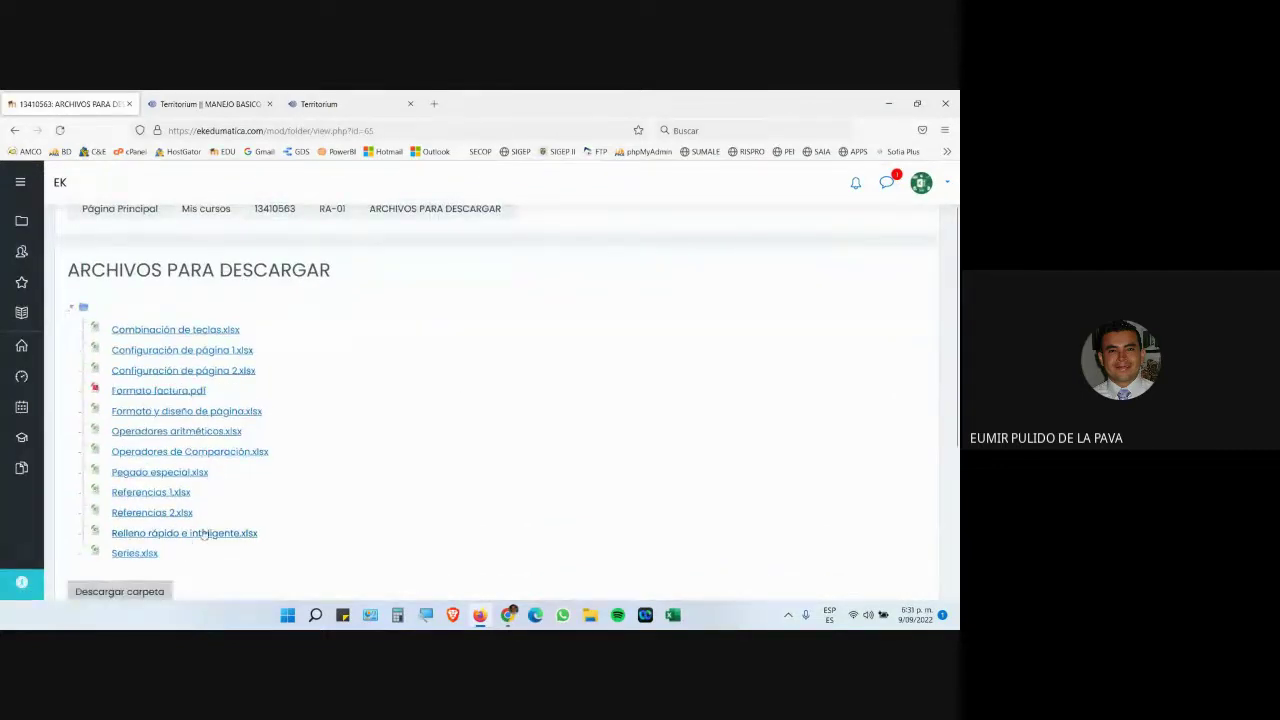
pyautogui.click(204, 535)
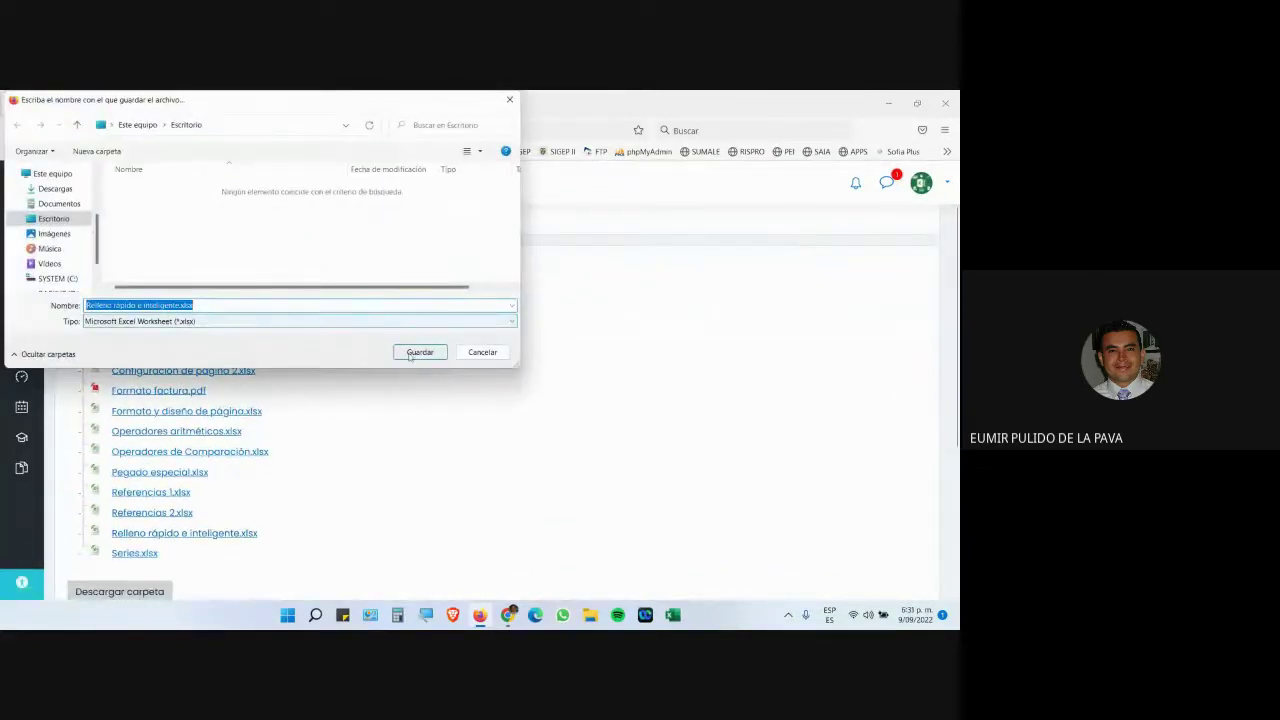
pyautogui.click(420, 352)
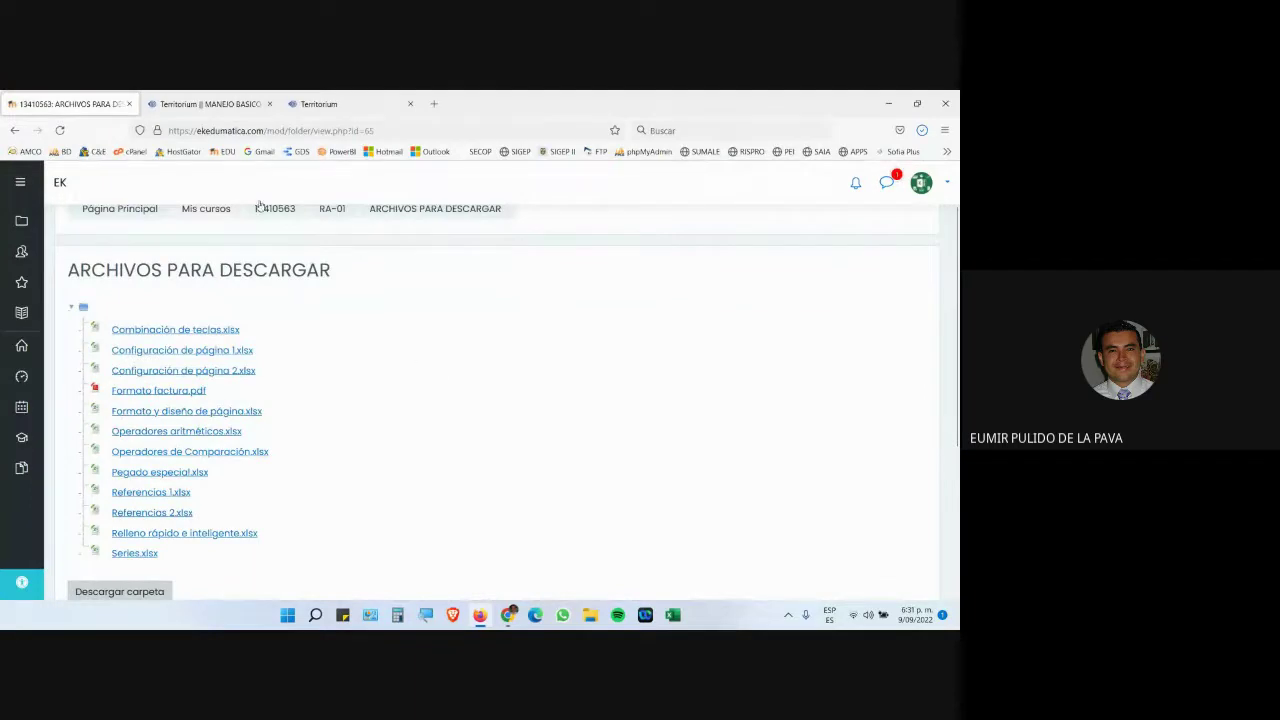
# Step: Return to the course page and open GUÍA DE APRENDIZAJE No. 1 with Adobe Acrobat DC
pyautogui.click(21, 139)
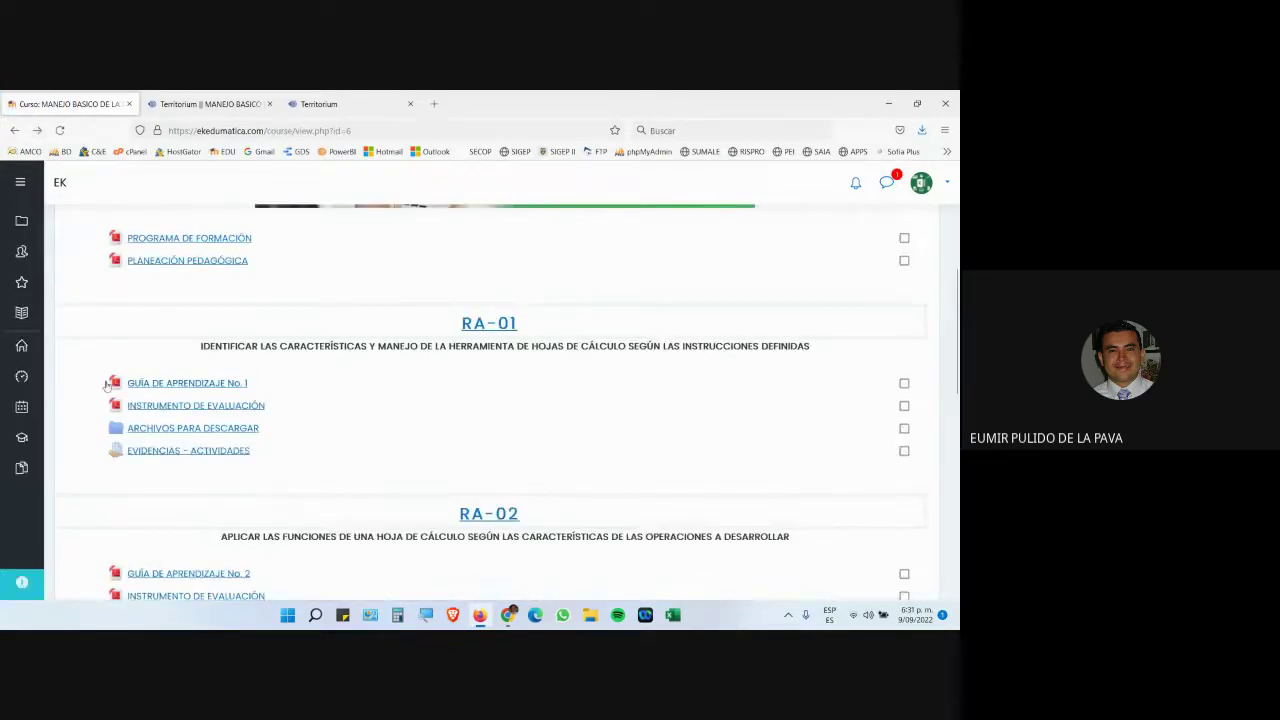
pyautogui.click(166, 382)
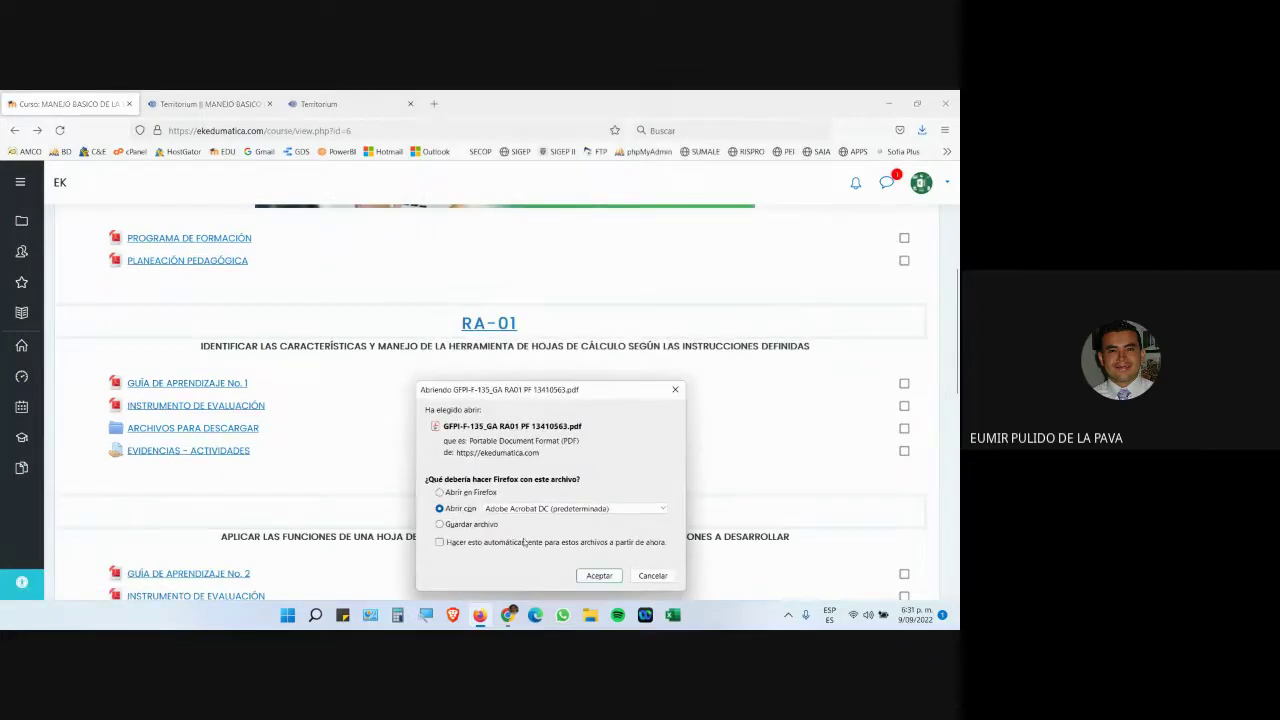
pyautogui.click(599, 575)
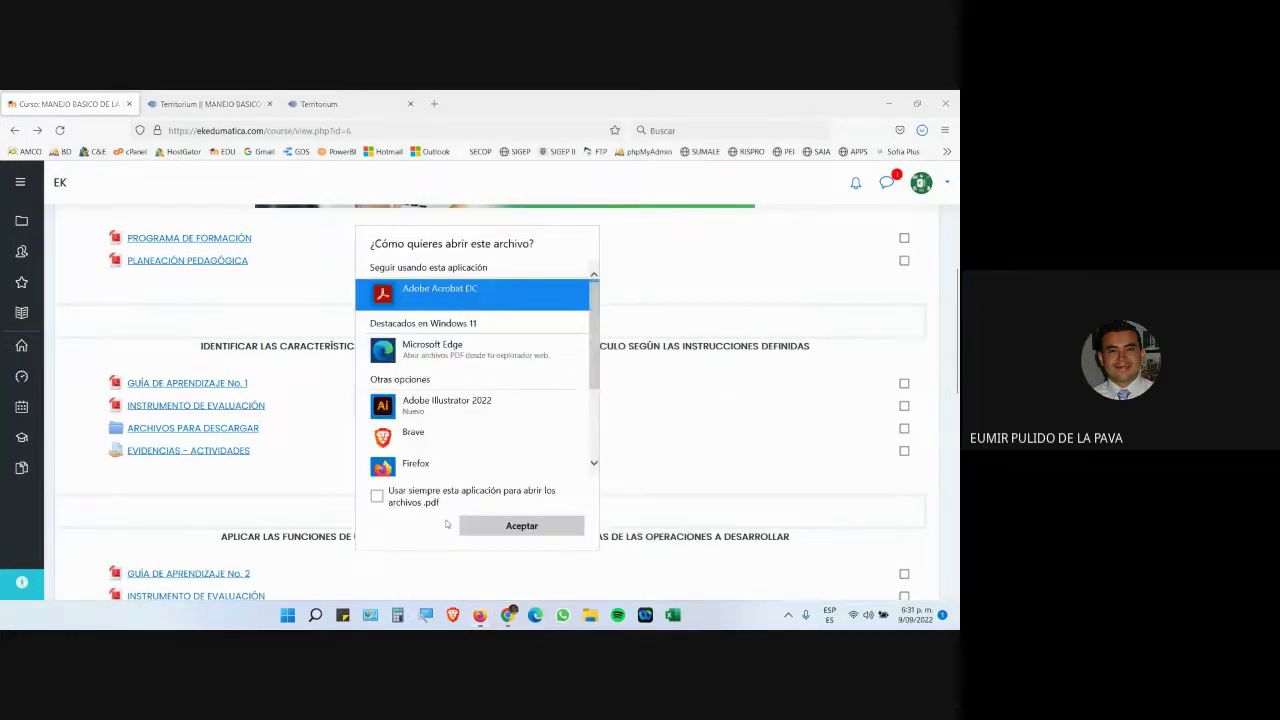
pyautogui.click(521, 525)
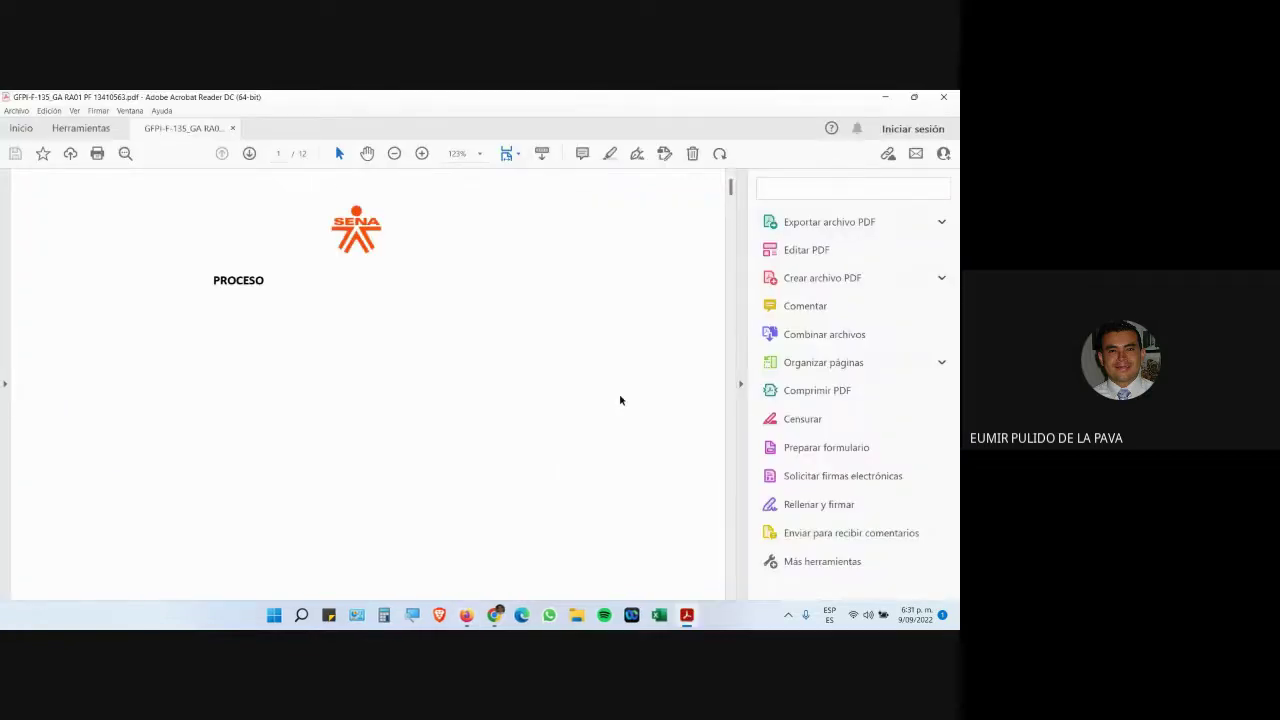
# Step: Check the Google Meet call messages, and find item M on Autorelleno de Celdas in the guide in Adobe Acrobat
pyautogui.click(887, 97)
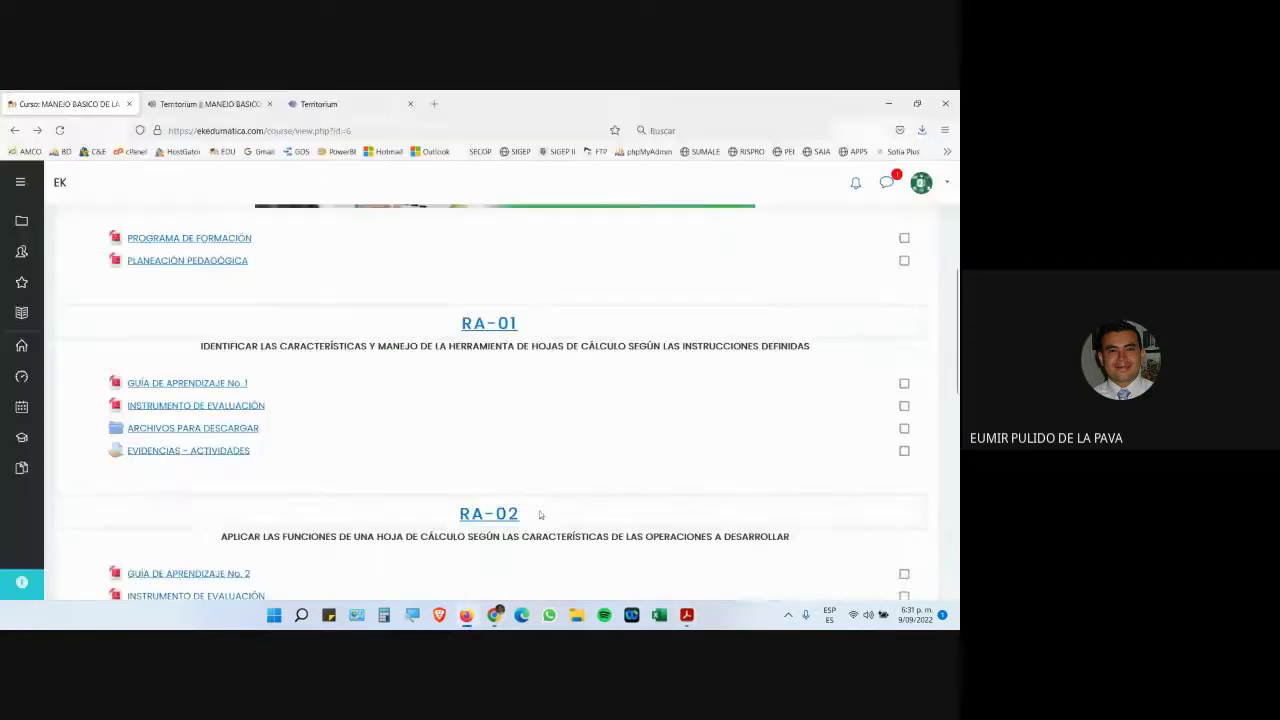
pyautogui.click(494, 614)
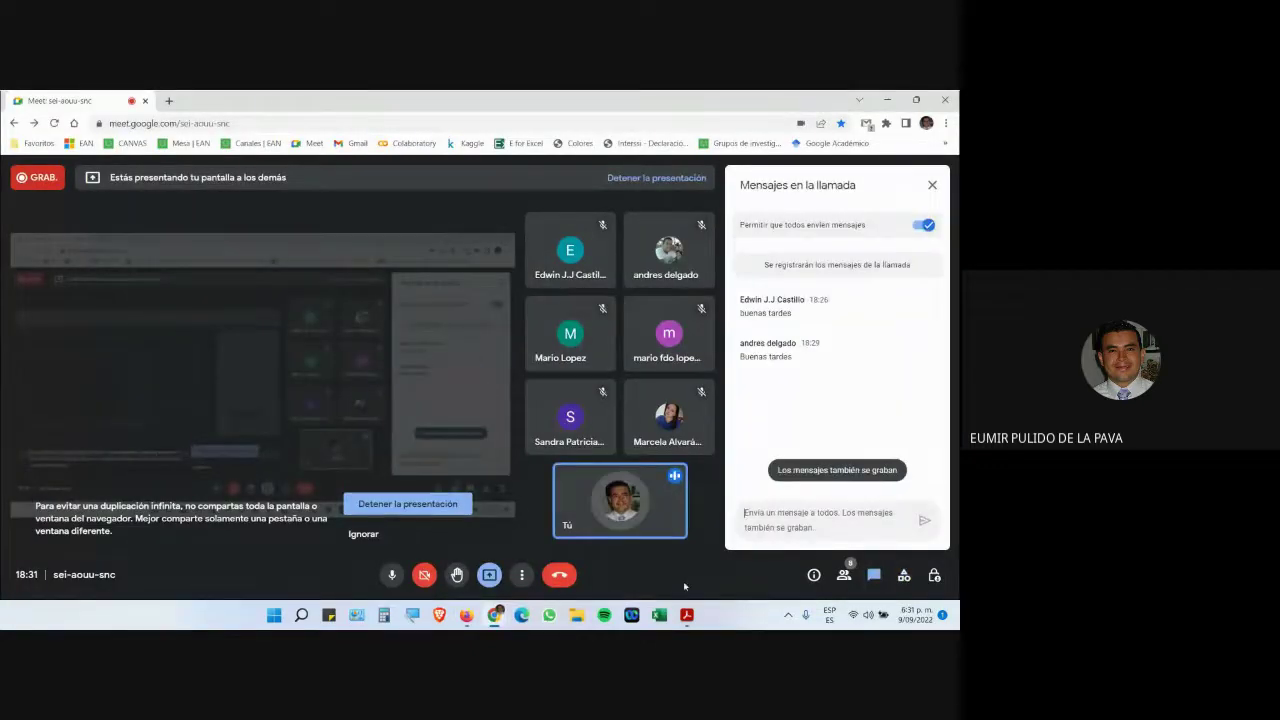
pyautogui.click(686, 614)
pyautogui.moveTo(729, 190); pyautogui.dragTo(730, 423)
pyautogui.scroll(-12, 594, 390)
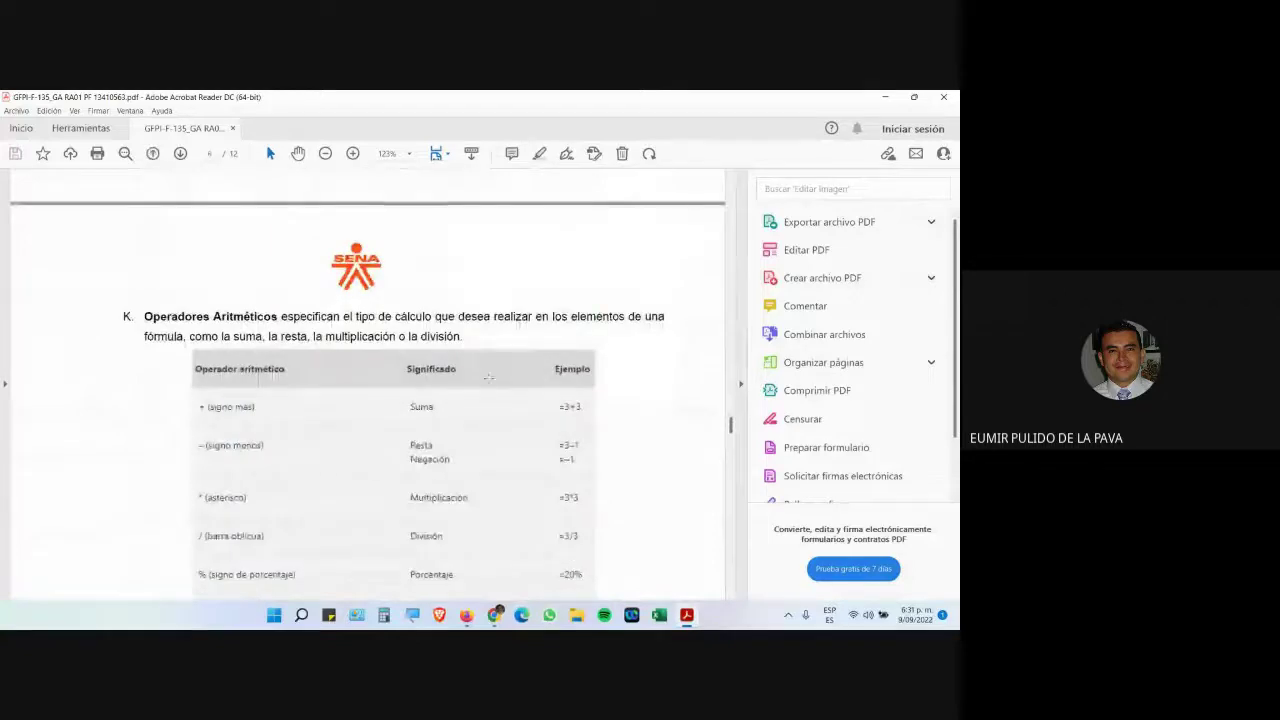
pyautogui.scroll(-10, 470, 392)
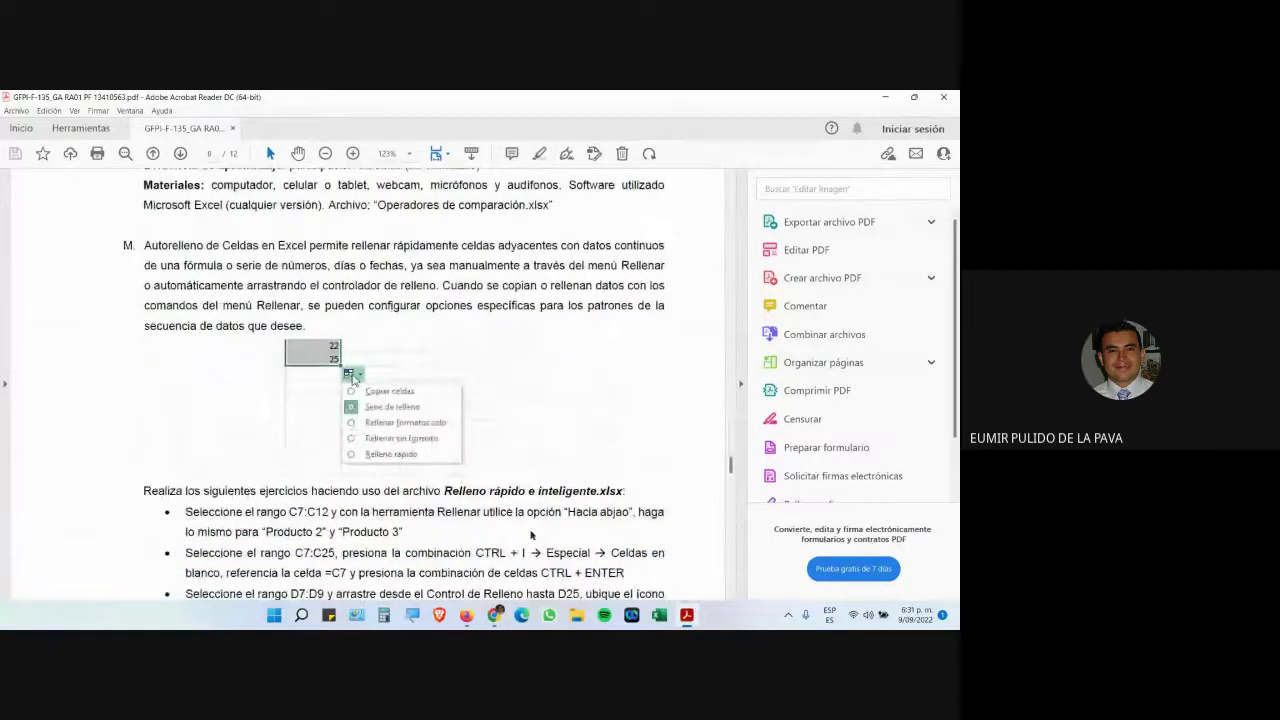
# Step: Open the Relleno rápido e inteligente.xlsx workbook from the desktop in Excel and look over the Ejerc1 sheet's table
pyautogui.press('super+d')
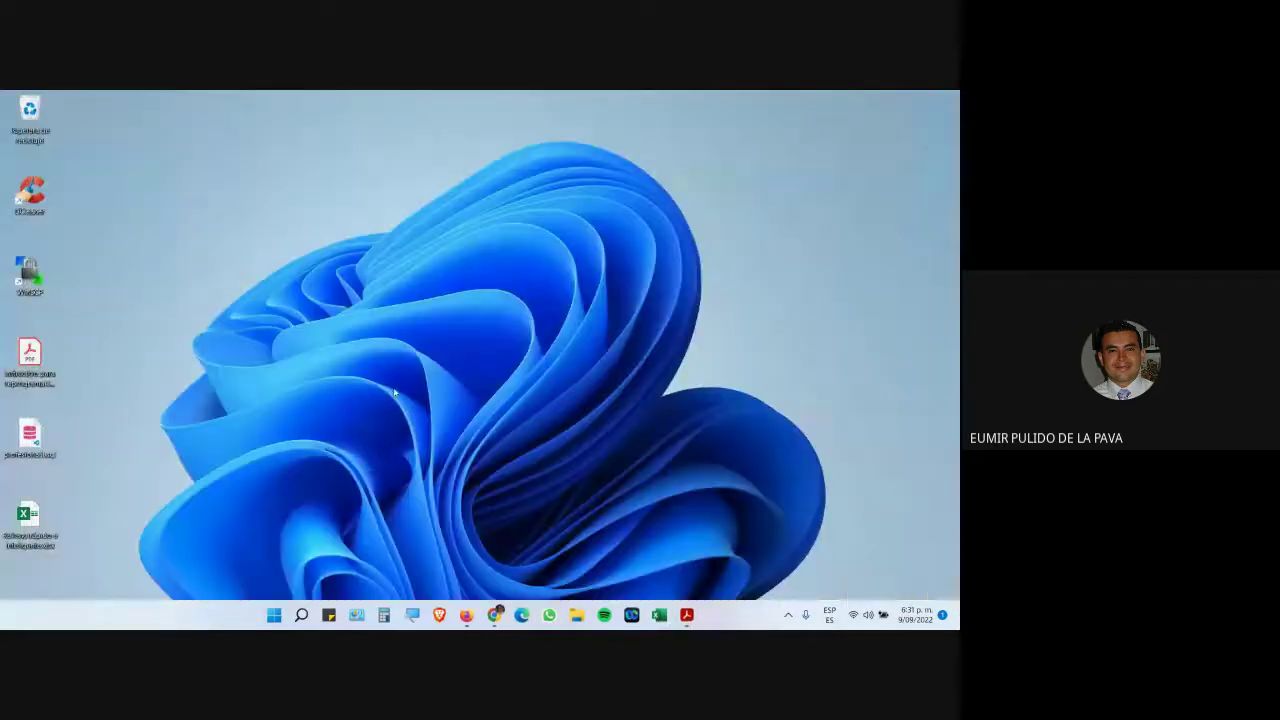
pyautogui.doubleClick(42, 512)
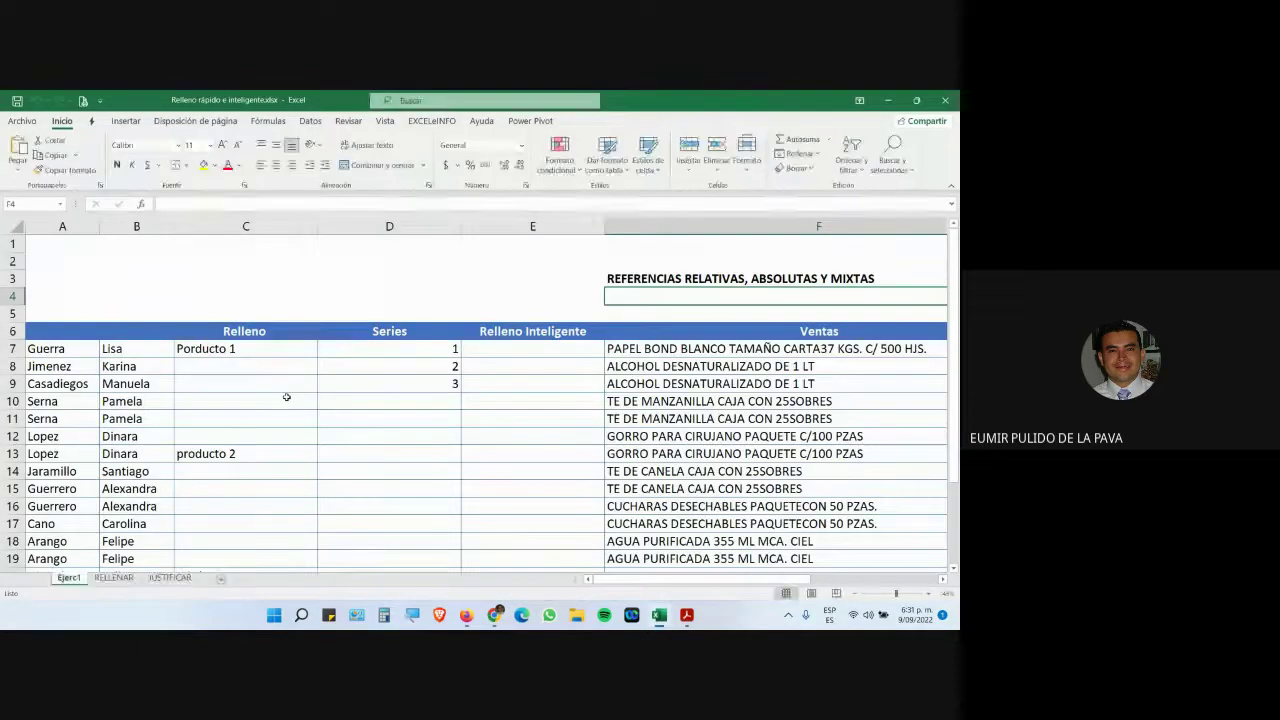
pyautogui.scroll(-7, 263, 451)
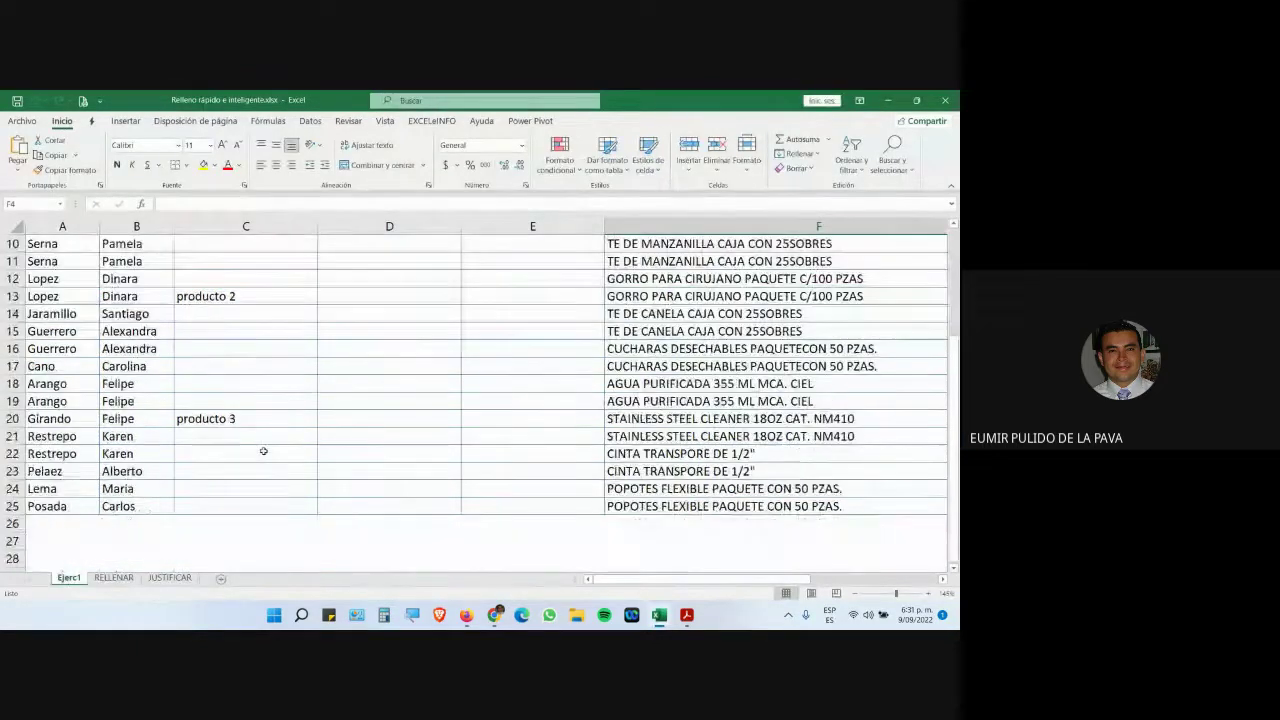
pyautogui.scroll(7, 263, 451)
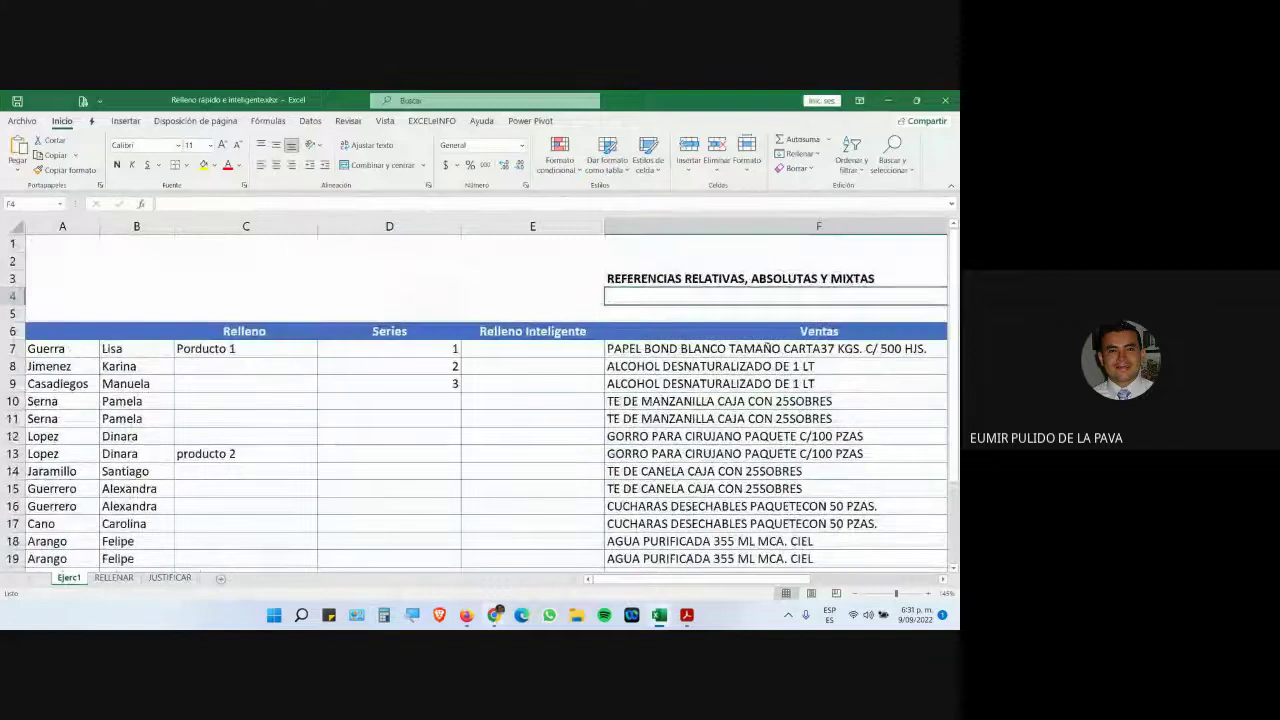
# Step: Admit the waiting participant to the Google Meet call and return to the Excel workbook
pyautogui.click(494, 618)
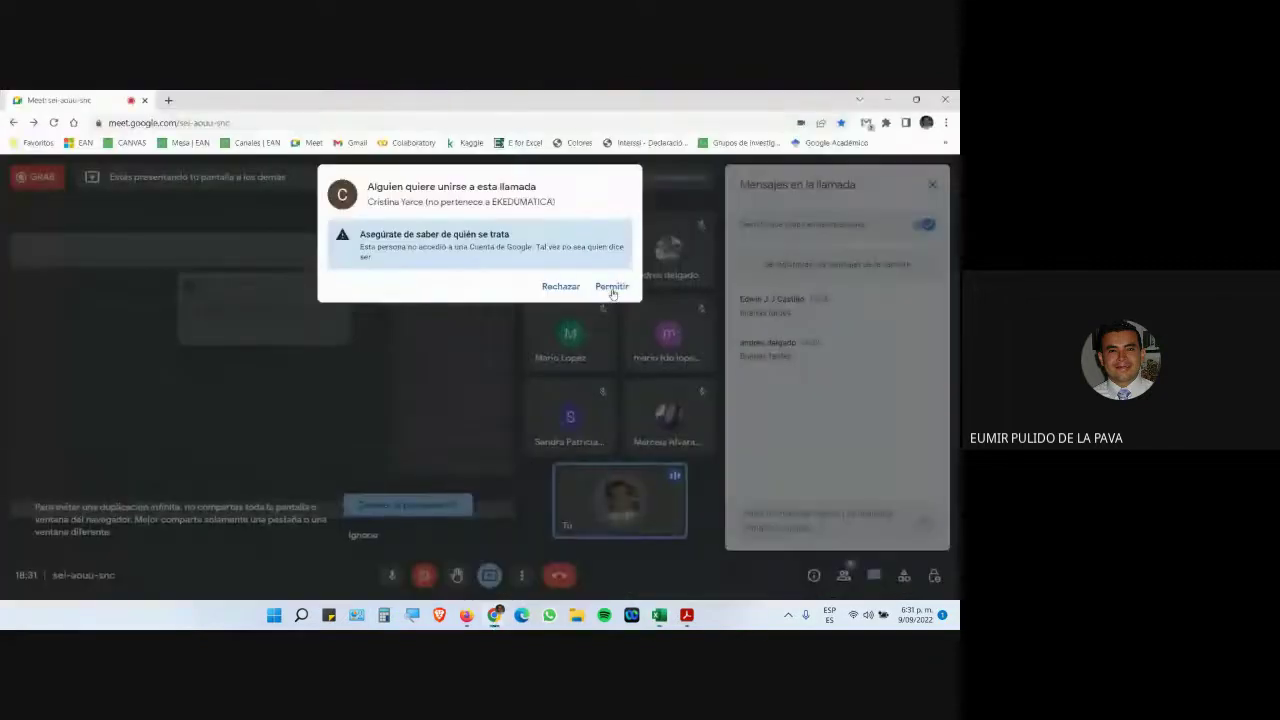
pyautogui.click(609, 286)
pyautogui.click(659, 615)
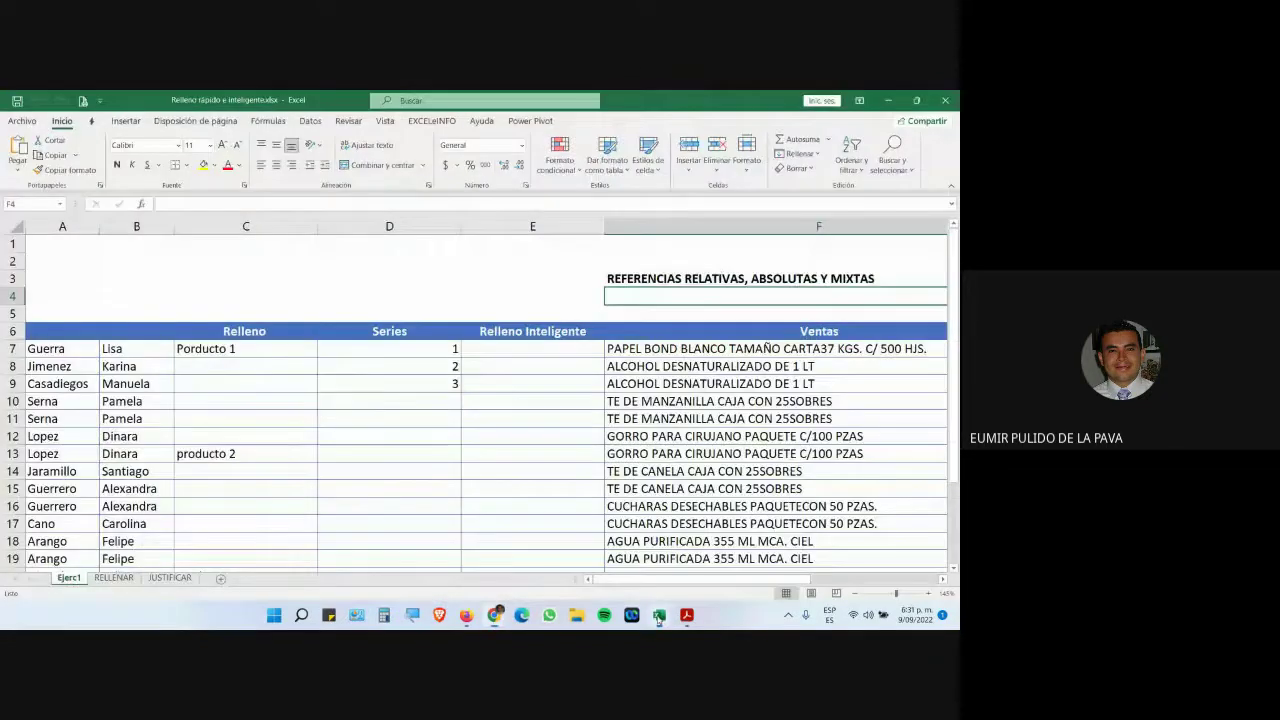
# Step: Fill the range C7:C12 downward with the text of C7, and undo the fill
pyautogui.moveTo(248, 354); pyautogui.dragTo(246, 436)
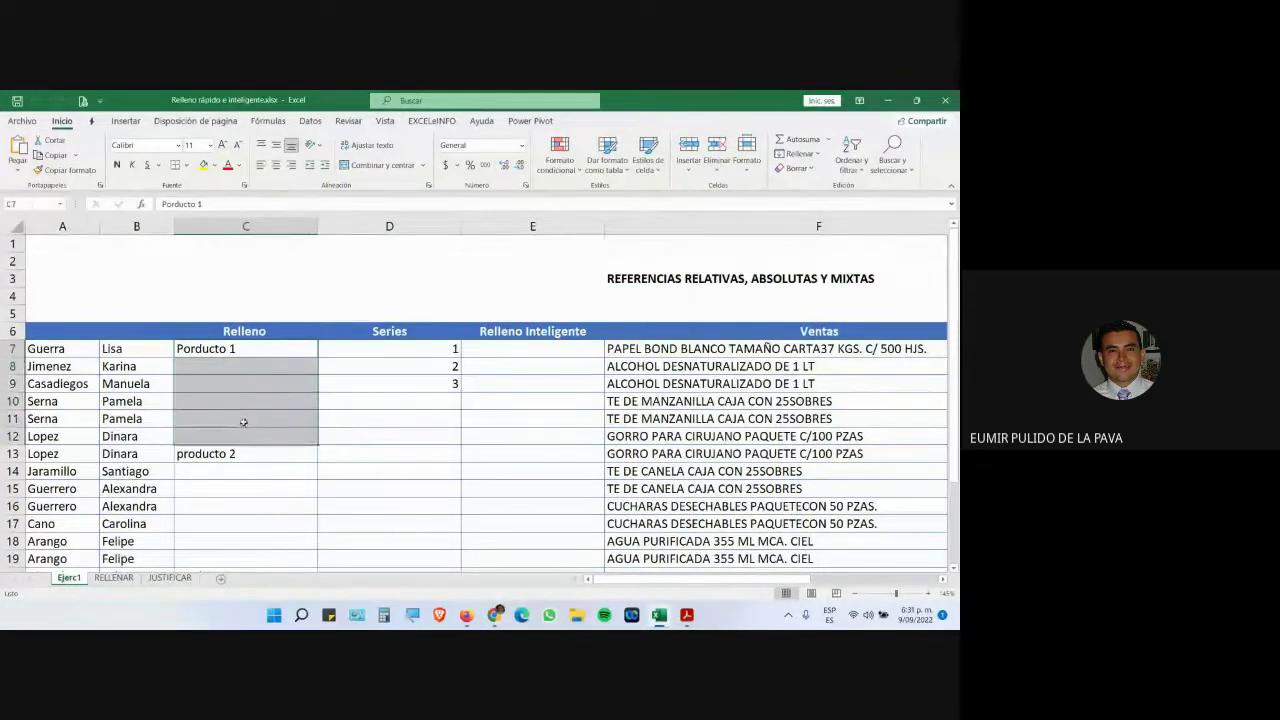
pyautogui.click(793, 156)
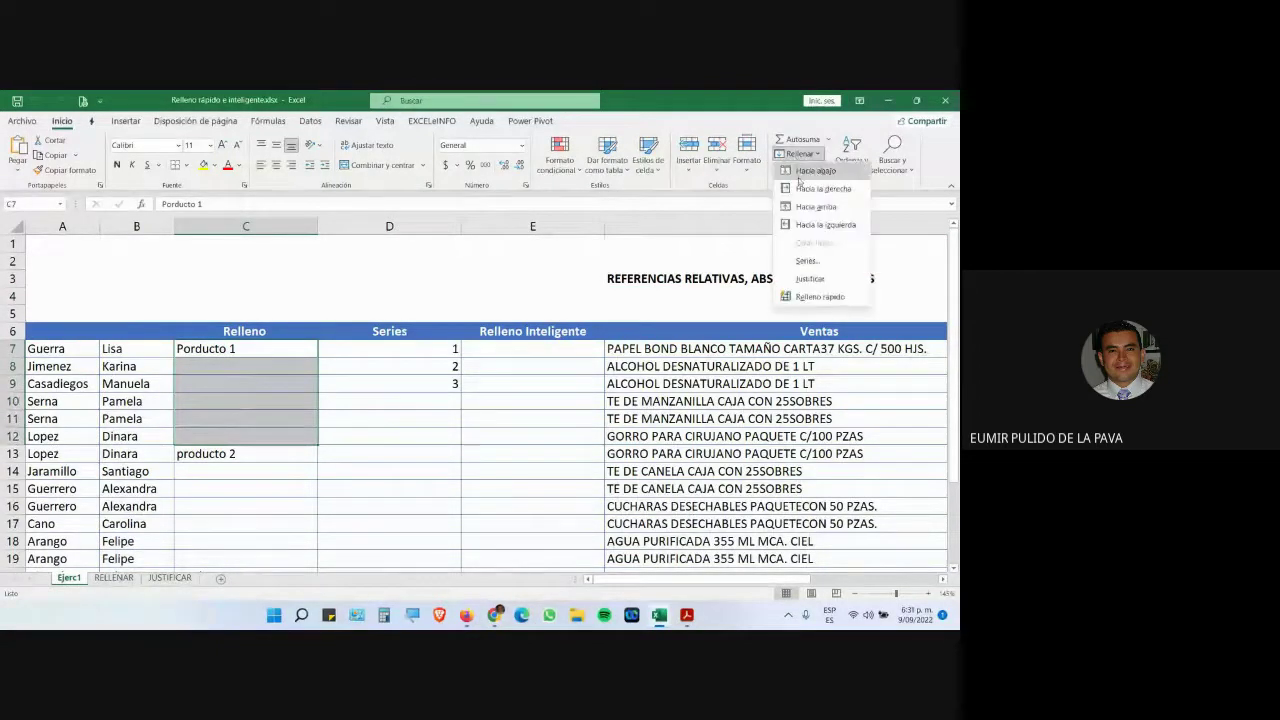
pyautogui.click(798, 174)
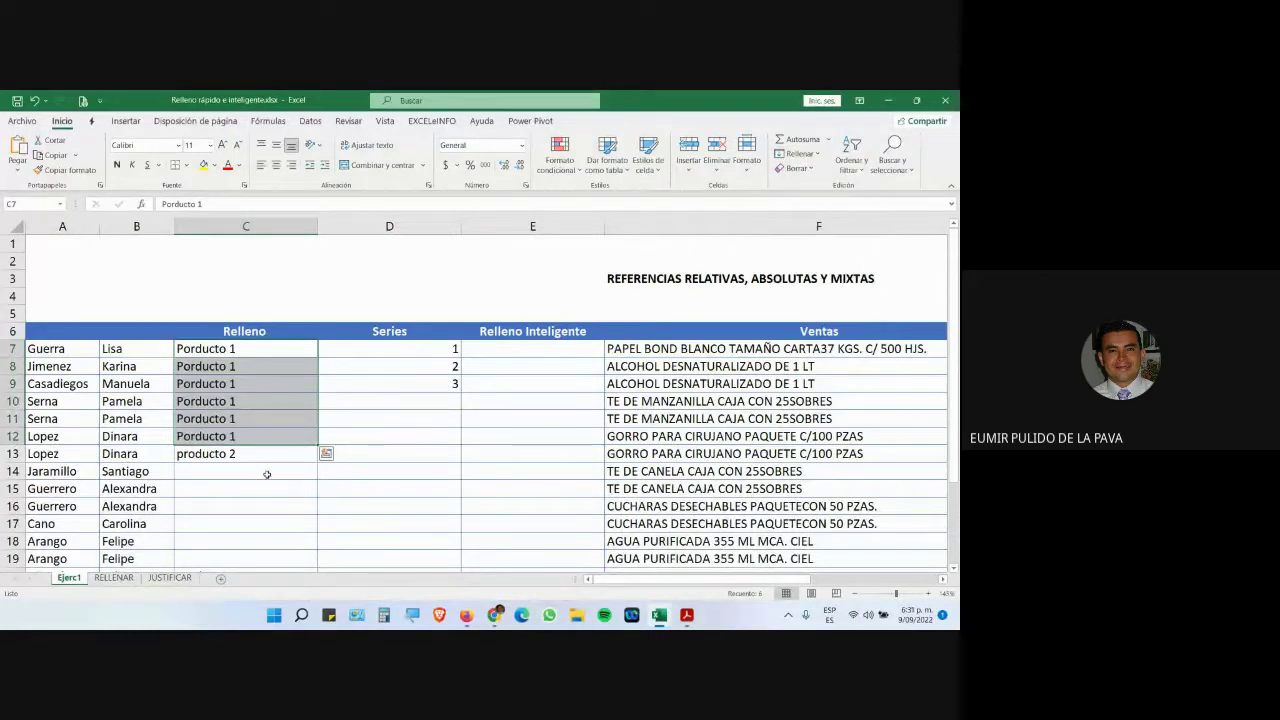
pyautogui.hotkey('ctrl', 'z')
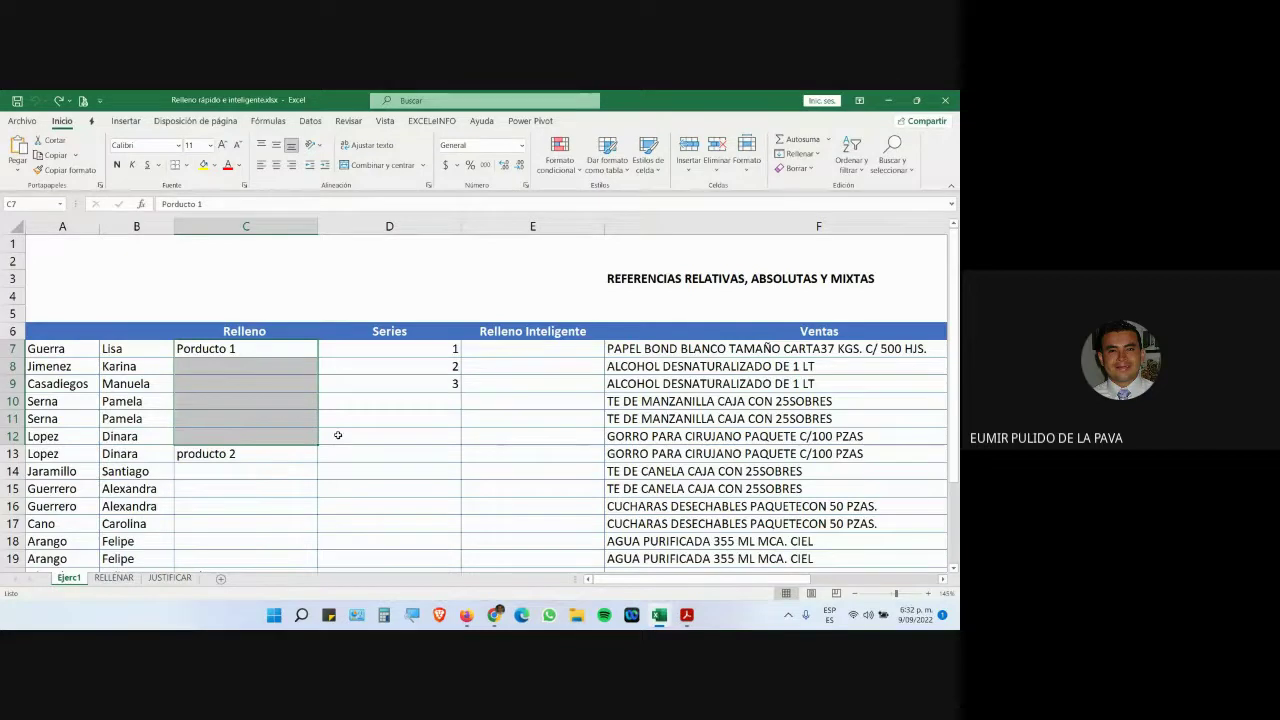
# Step: Examine the blank cells between the product names in the Relleno column, selecting the range C7:C13
pyautogui.scroll(-4, 234, 542)
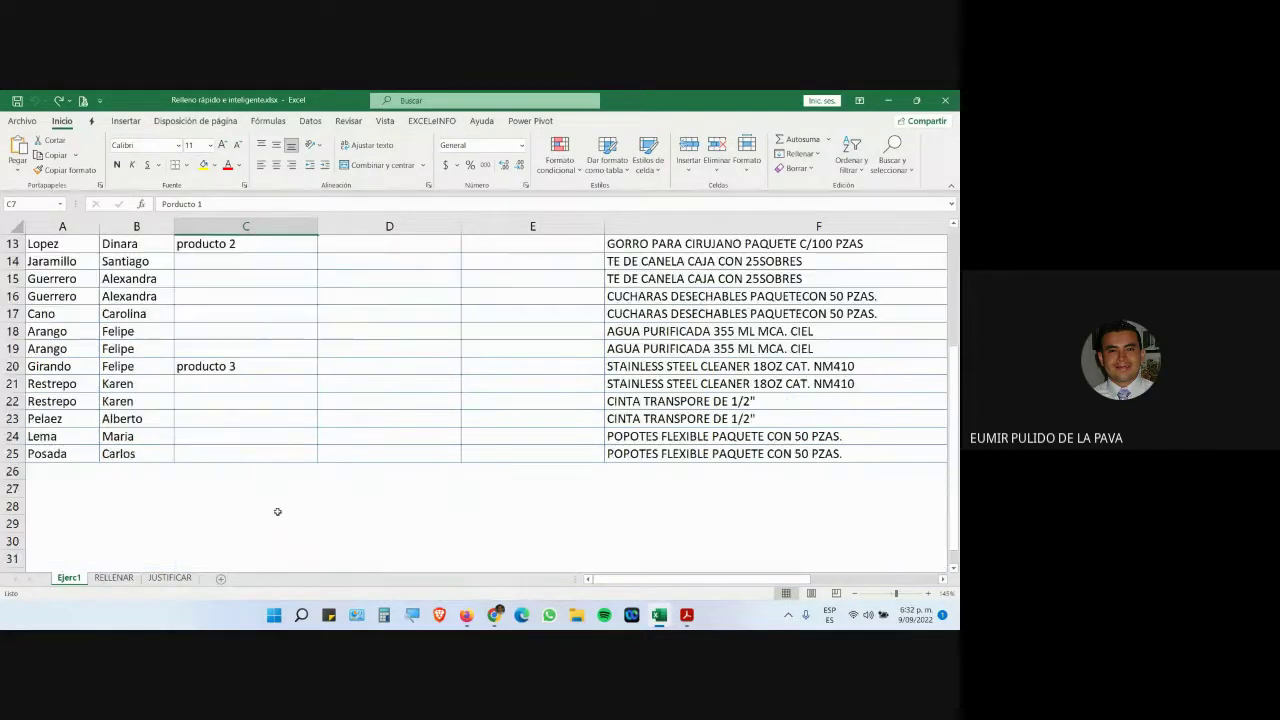
pyautogui.scroll(3, 277, 511)
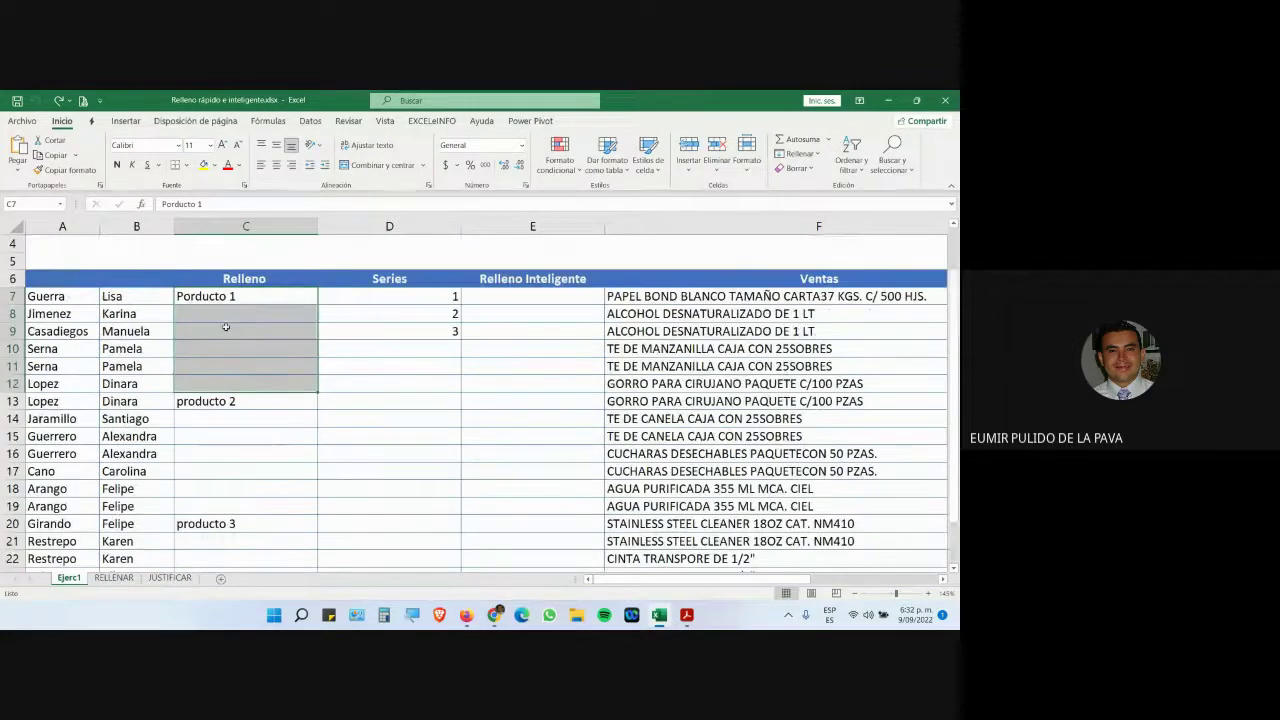
pyautogui.moveTo(256, 295); pyautogui.dragTo(222, 462)
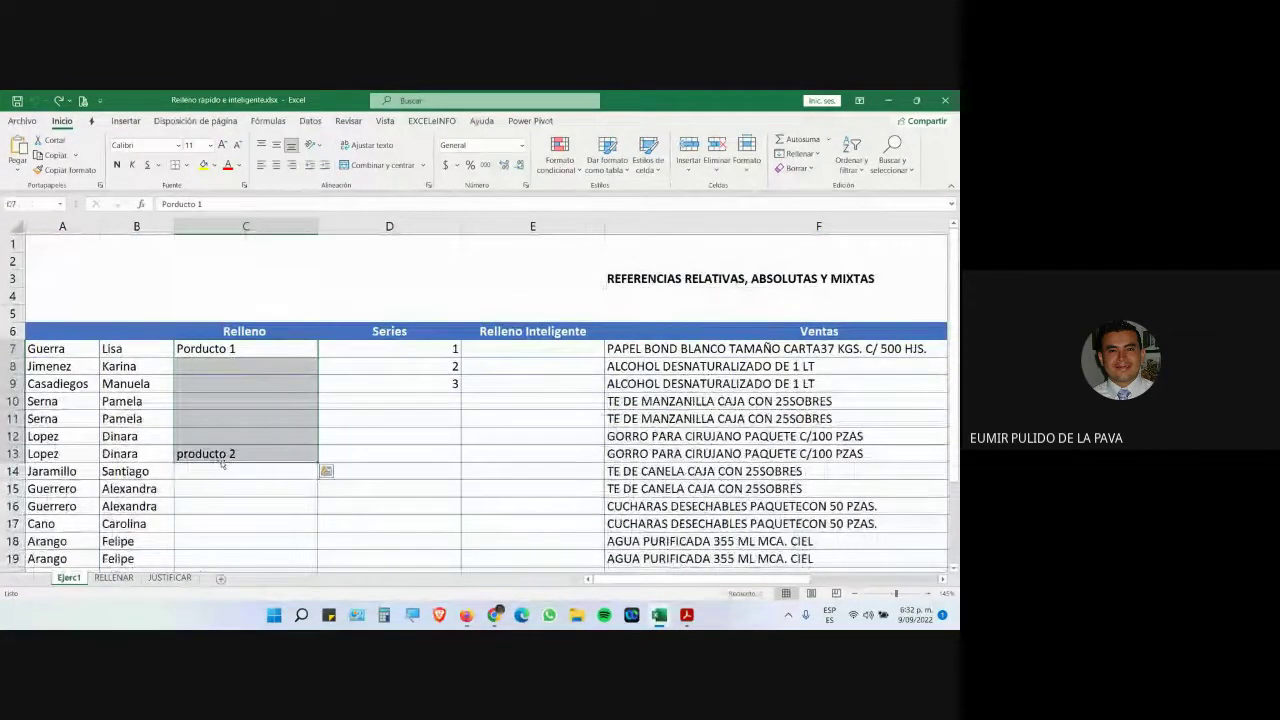
pyautogui.scroll(-1, 205, 456)
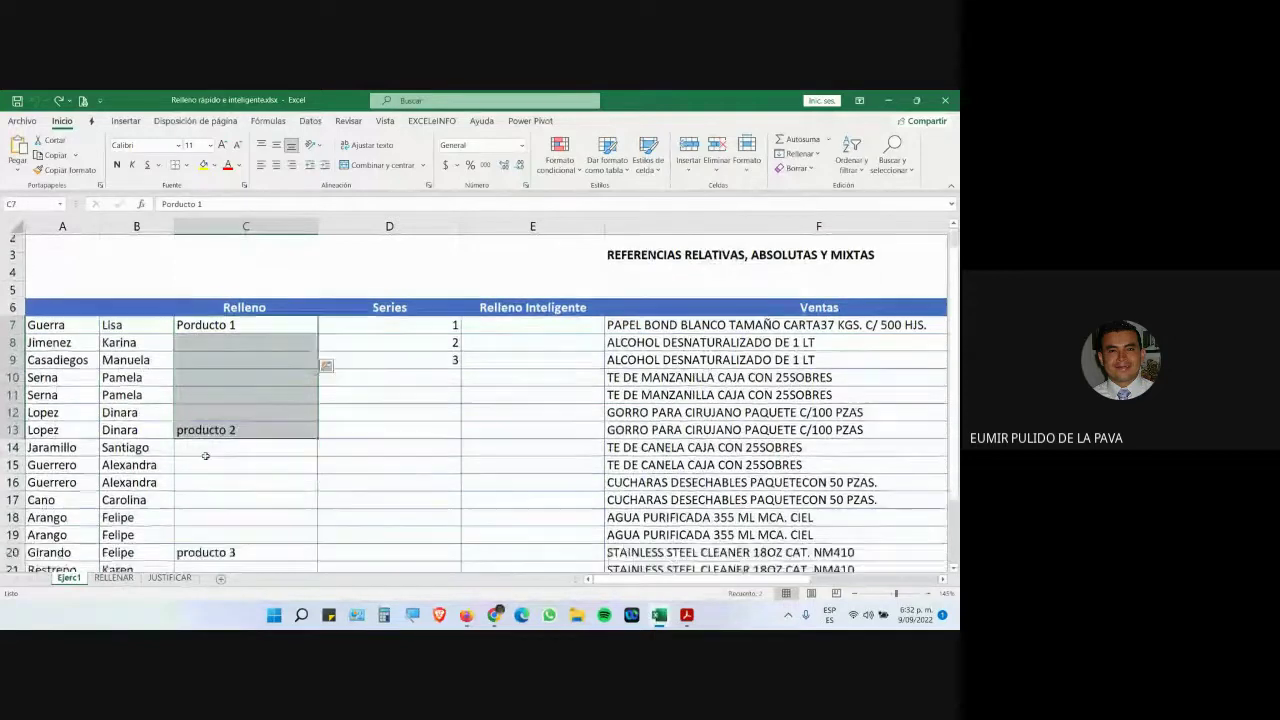
pyautogui.scroll(-1, 208, 453)
pyautogui.scroll(2, 229, 377)
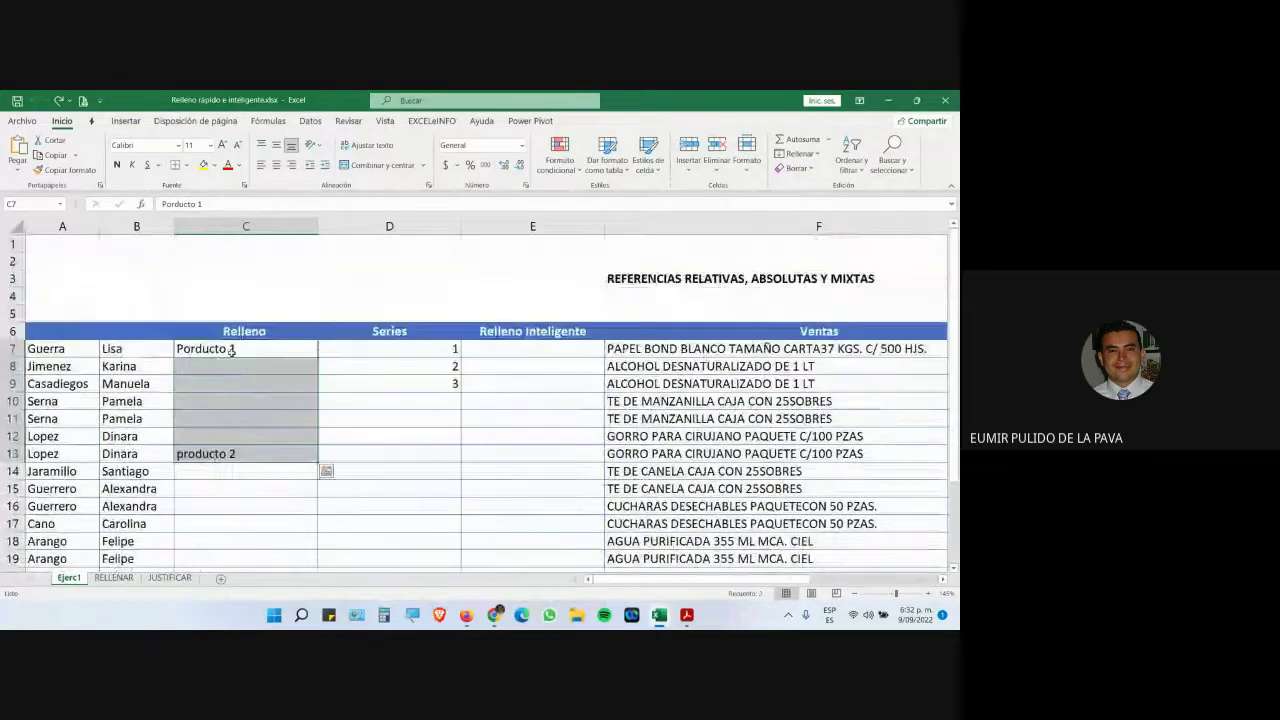
# Step: Select the range C7:C25 in the Relleno column, from the first product name to the table's last row
pyautogui.moveTo(230, 349); pyautogui.dragTo(249, 541)
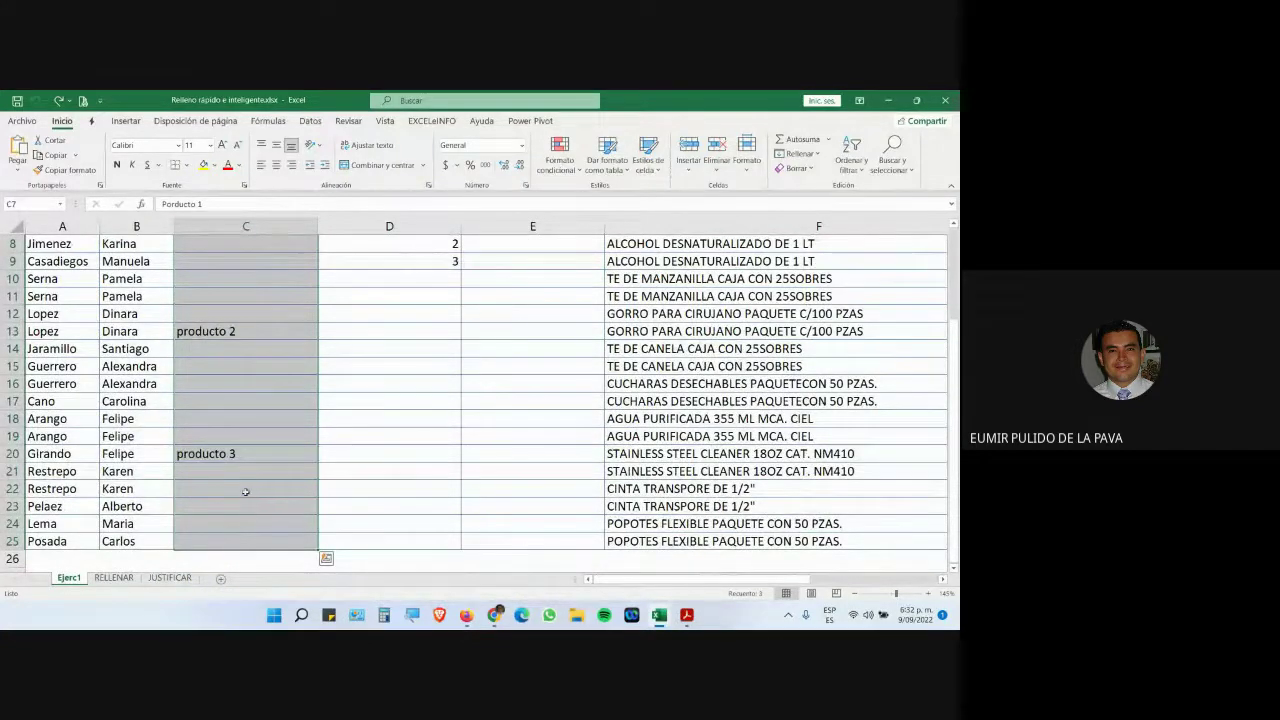
# Step: Turn on the Windows Magnifier and set its zoom to 200%
pyautogui.click(410, 614)
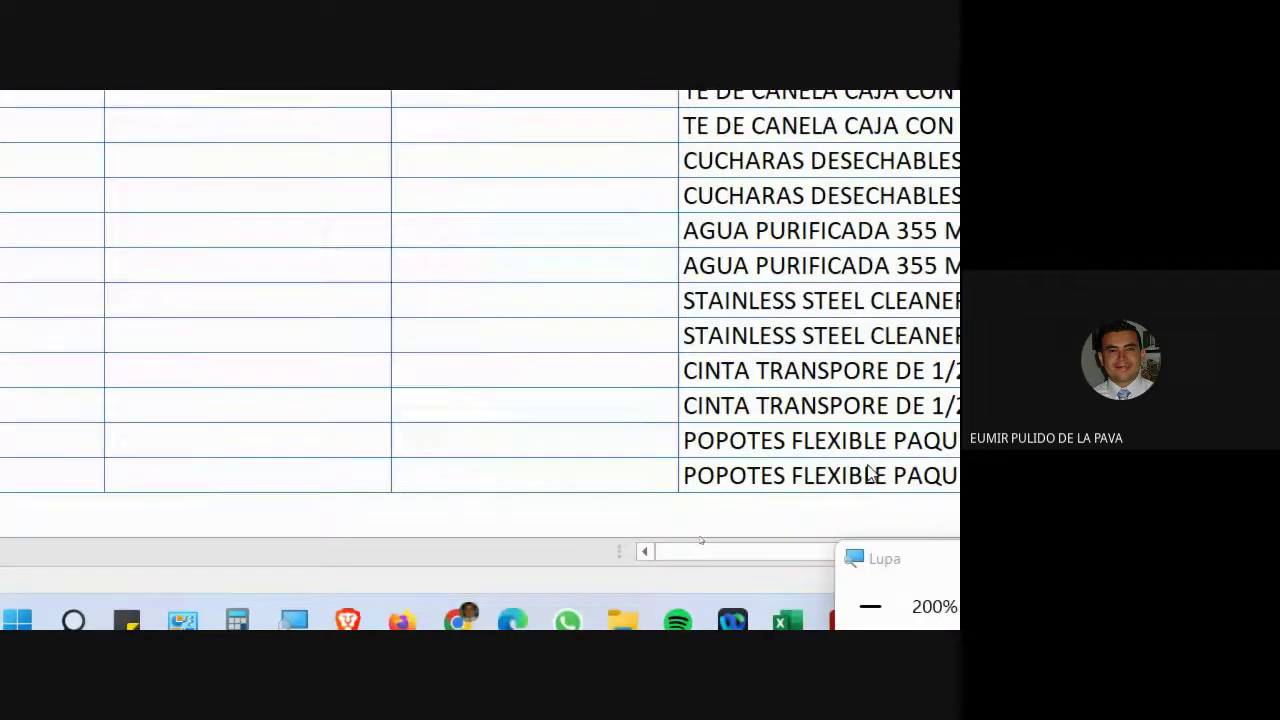
pyautogui.click(874, 580)
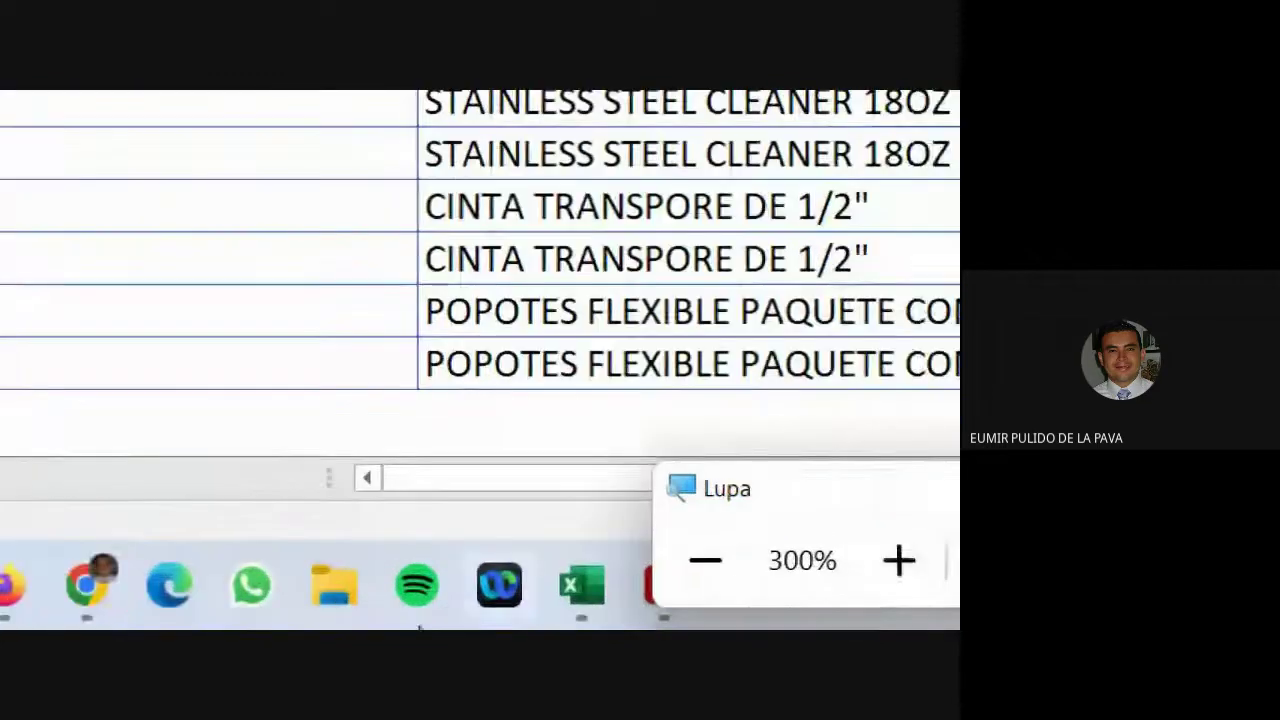
pyautogui.moveTo(140, 585)
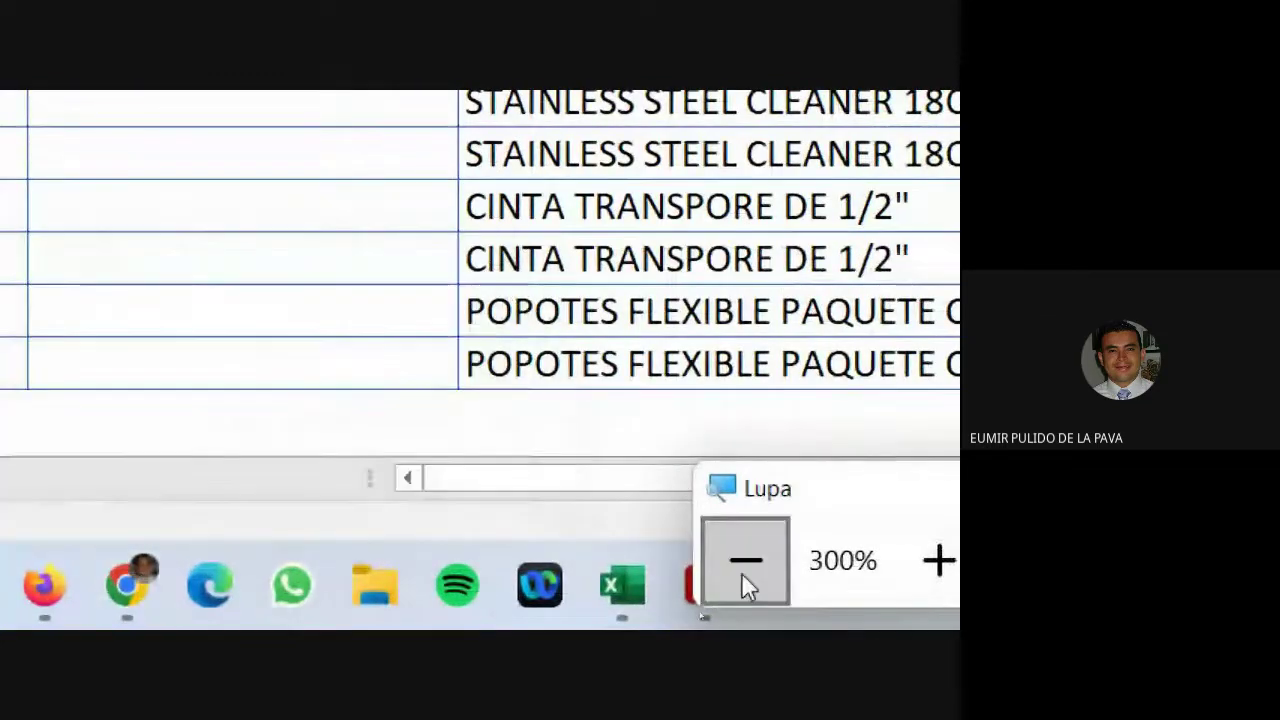
pyautogui.click(745, 565)
# Step: Switch to the Google Meet call, admit the waiting participant and return to the Excel workbook
pyautogui.moveTo(255, 598)
pyautogui.click(166, 508)
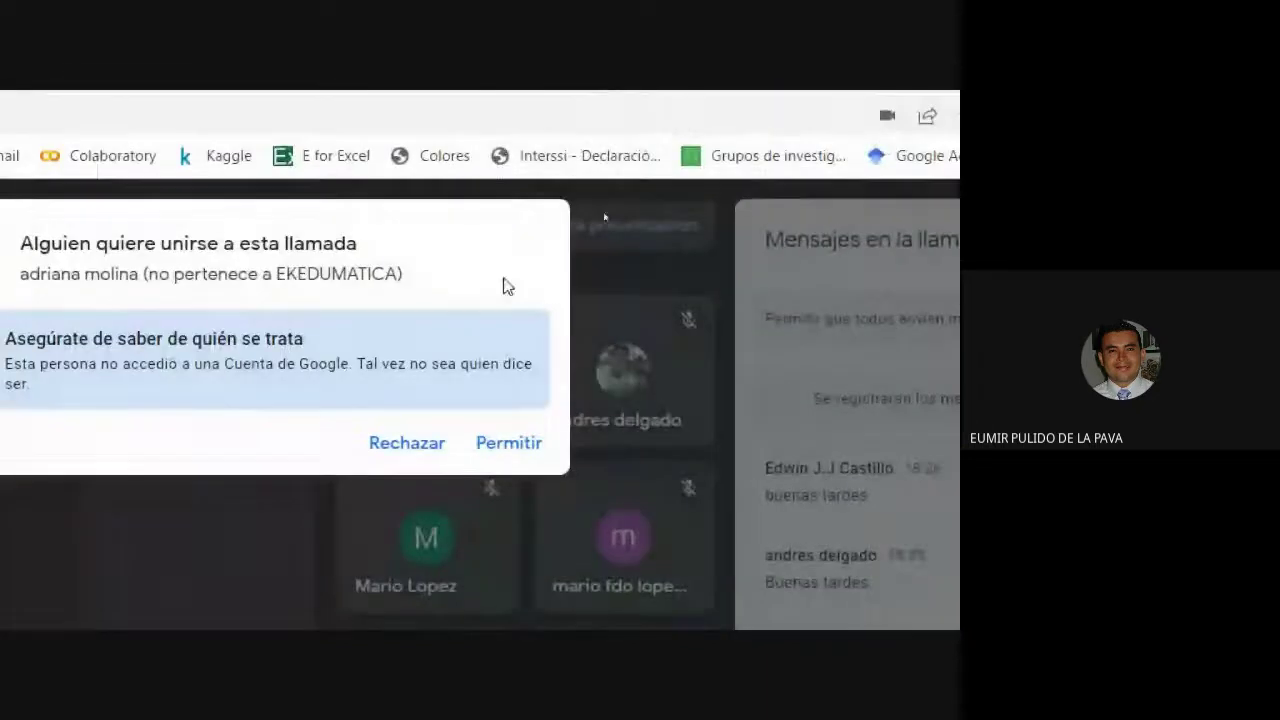
pyautogui.click(500, 455)
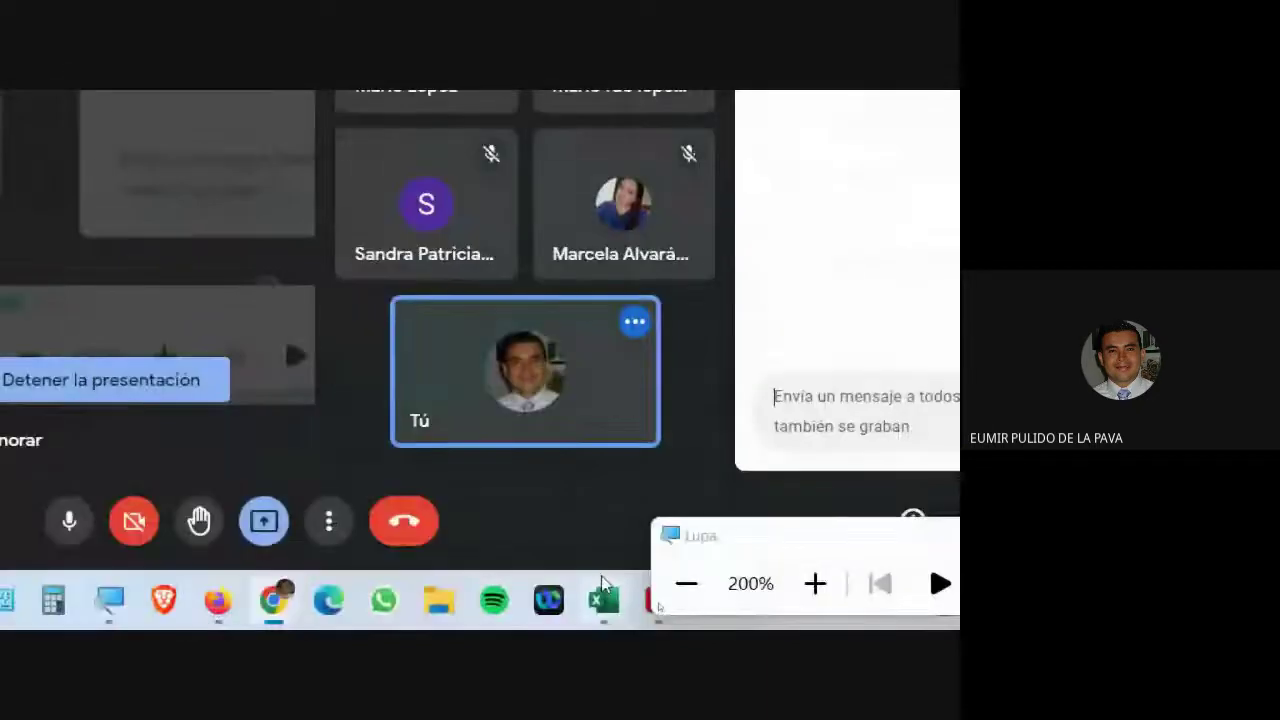
pyautogui.click(603, 600)
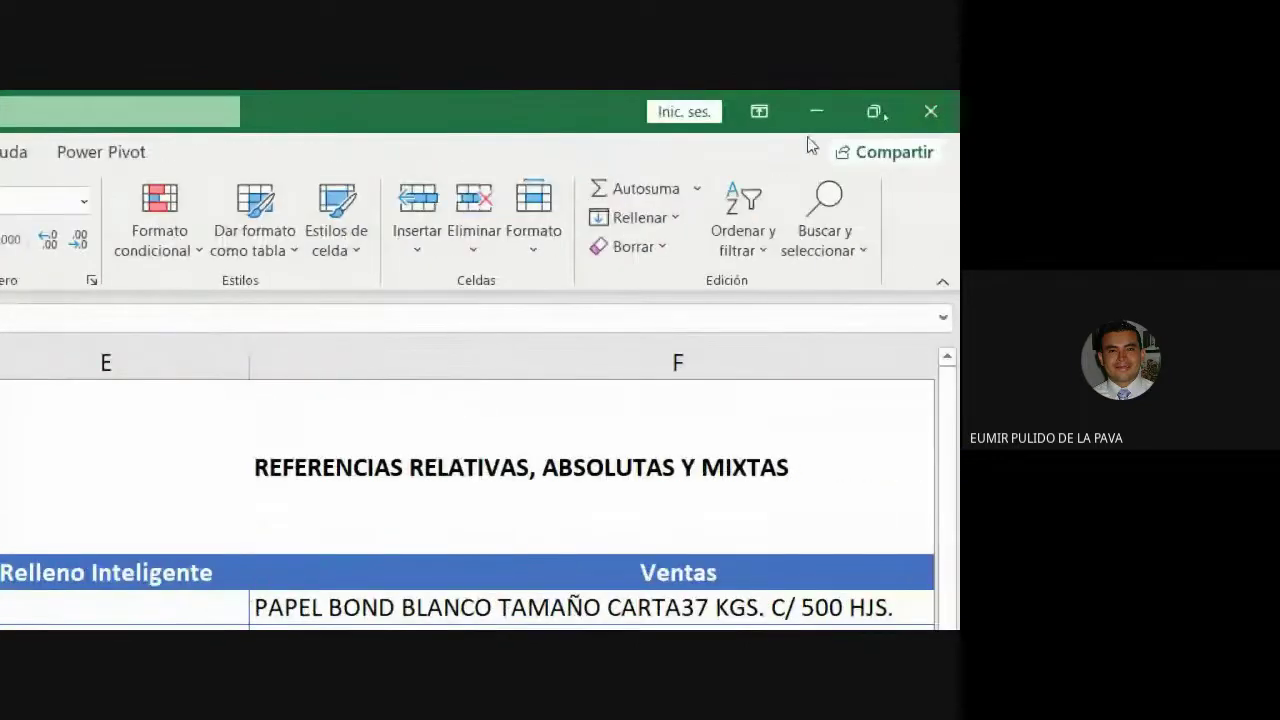
pyautogui.click(859, 252)
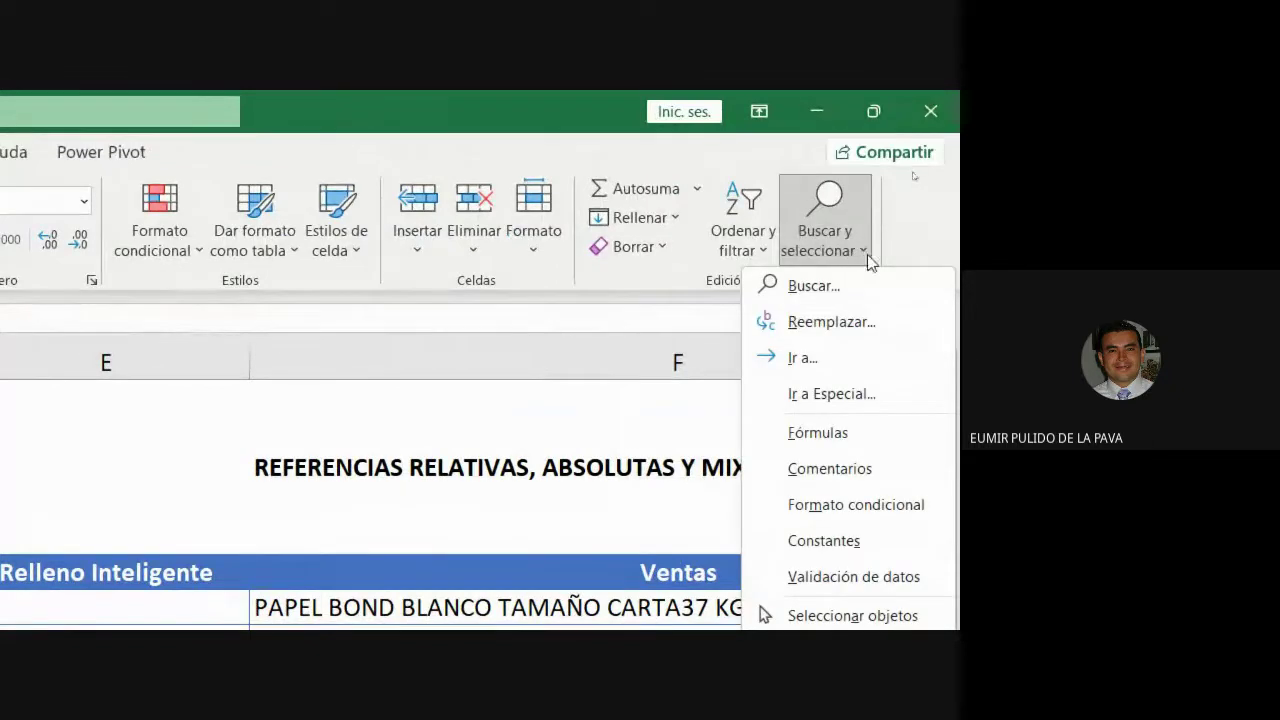
pyautogui.click(800, 358)
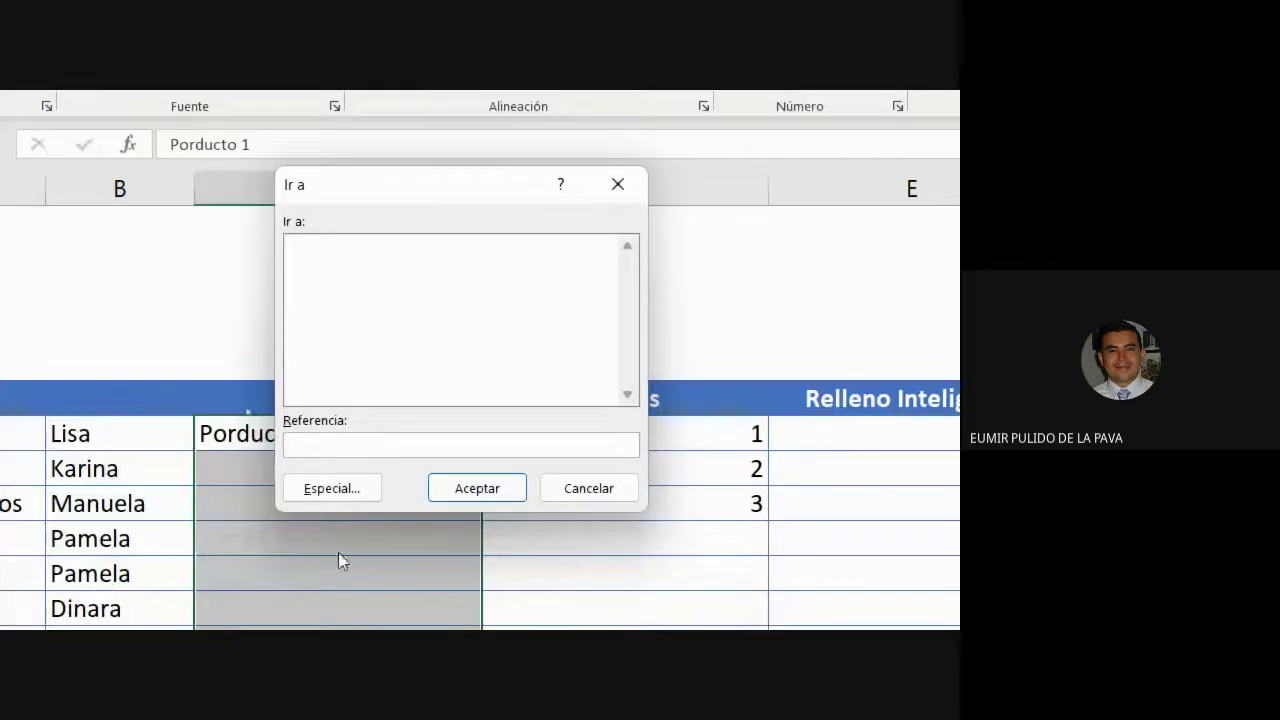
pyautogui.click(366, 489)
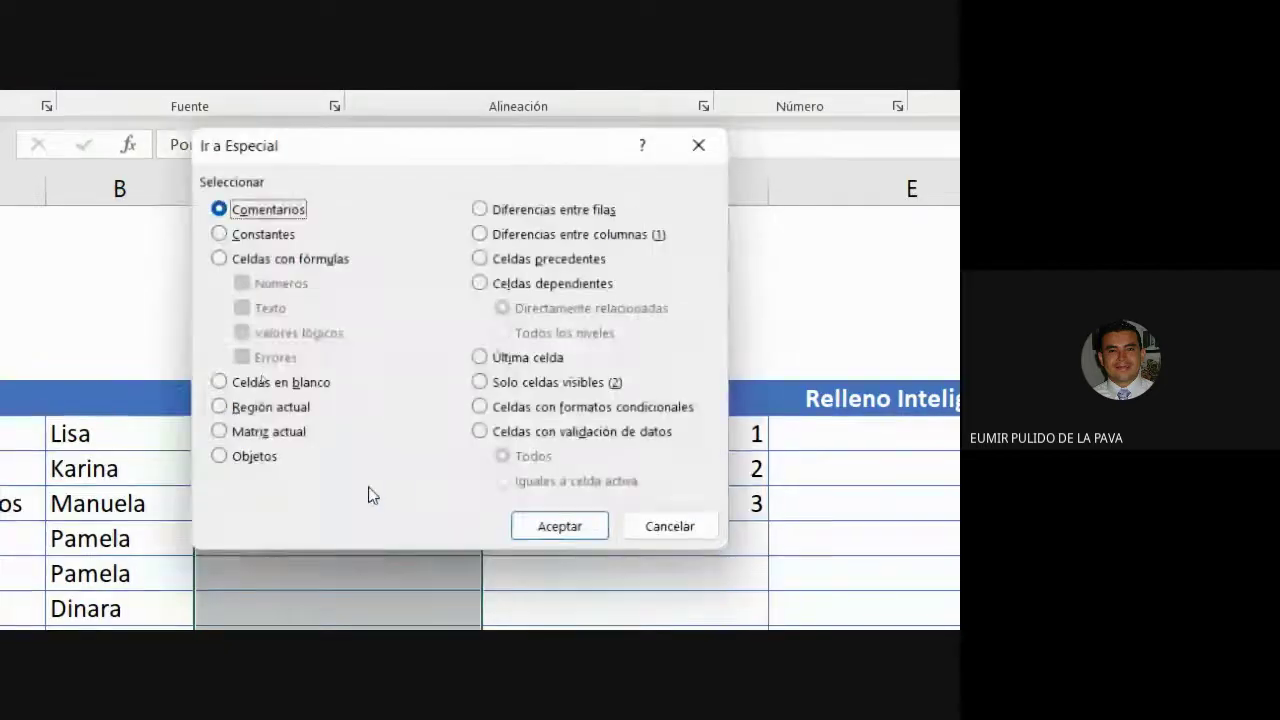
pyautogui.click(268, 388)
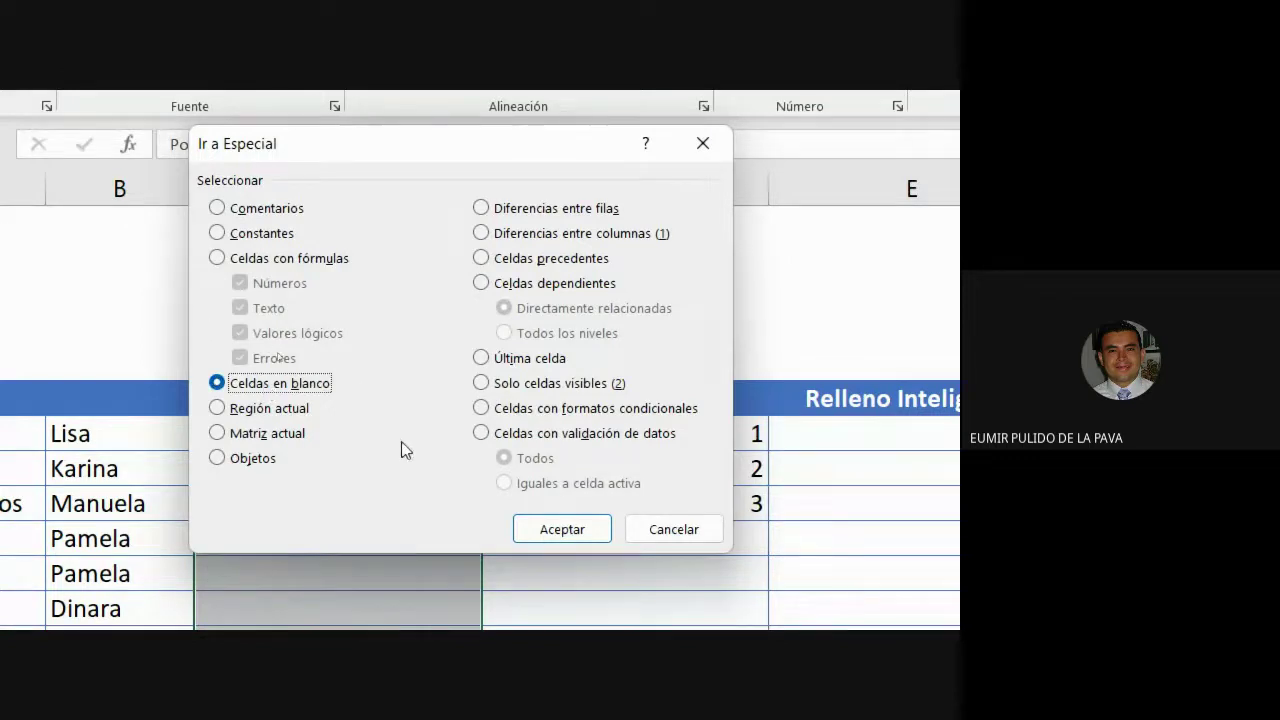
pyautogui.click(597, 530)
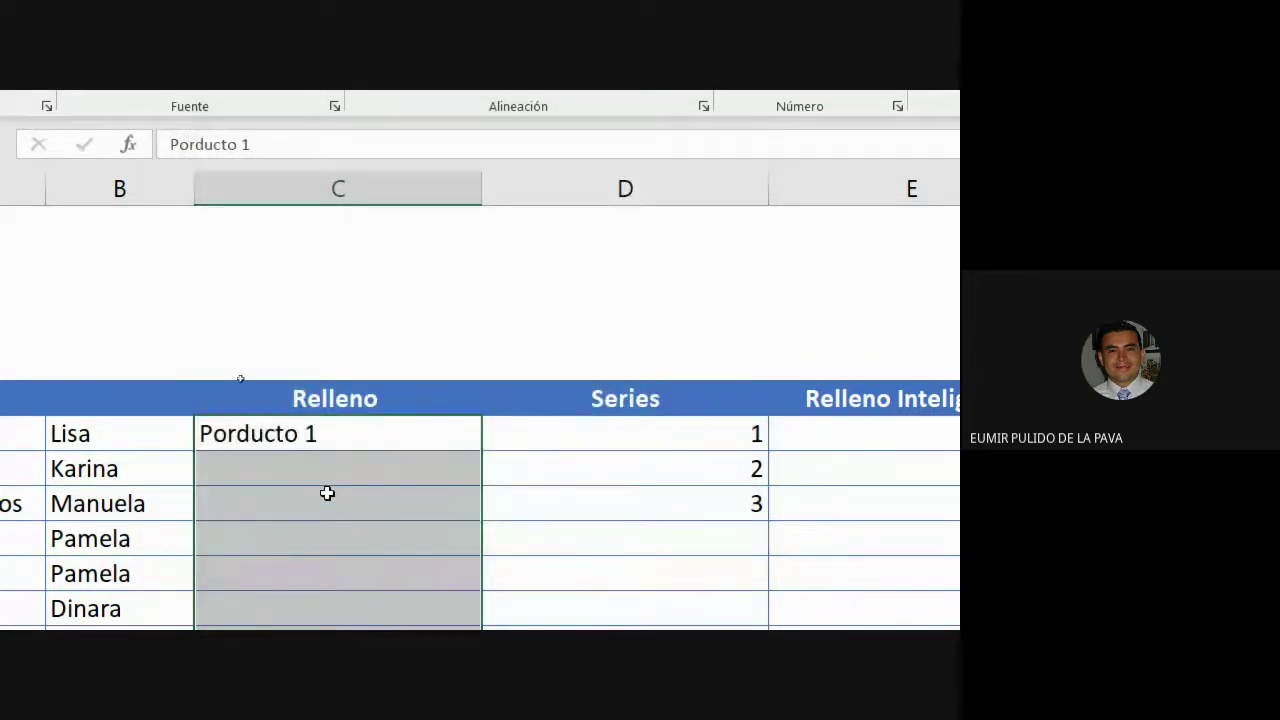
# Step: Open the Go To Special options for the selected range C7:C25
pyautogui.press('F5')
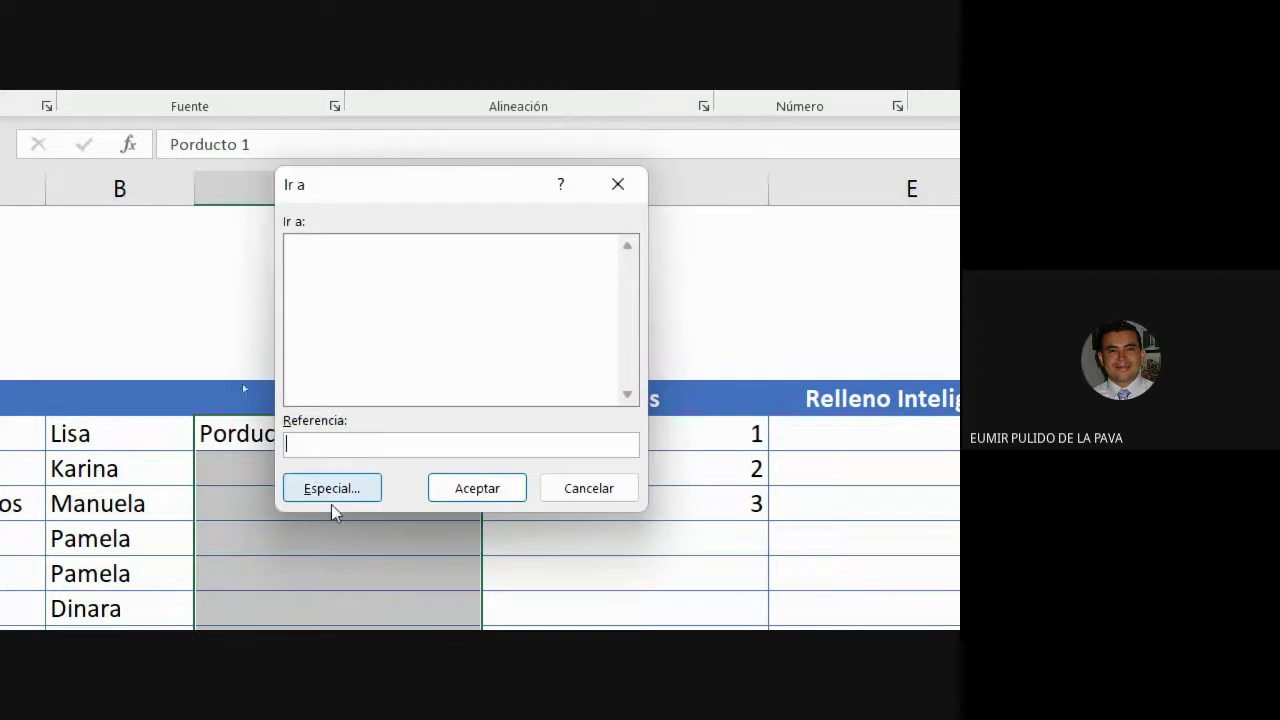
pyautogui.click(335, 501)
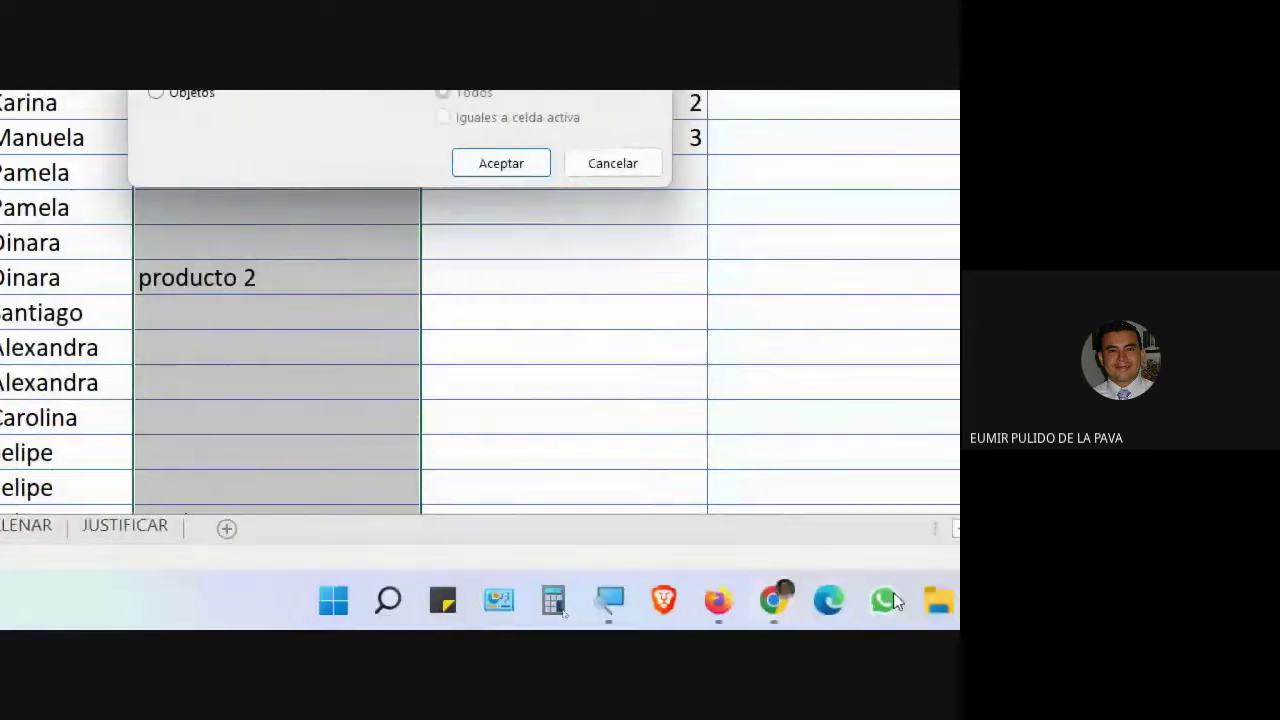
# Step: Admit the next waiting participant to the Google Meet call and go back to the Go To Special options in Excel
pyautogui.moveTo(549, 614)
pyautogui.click(431, 484)
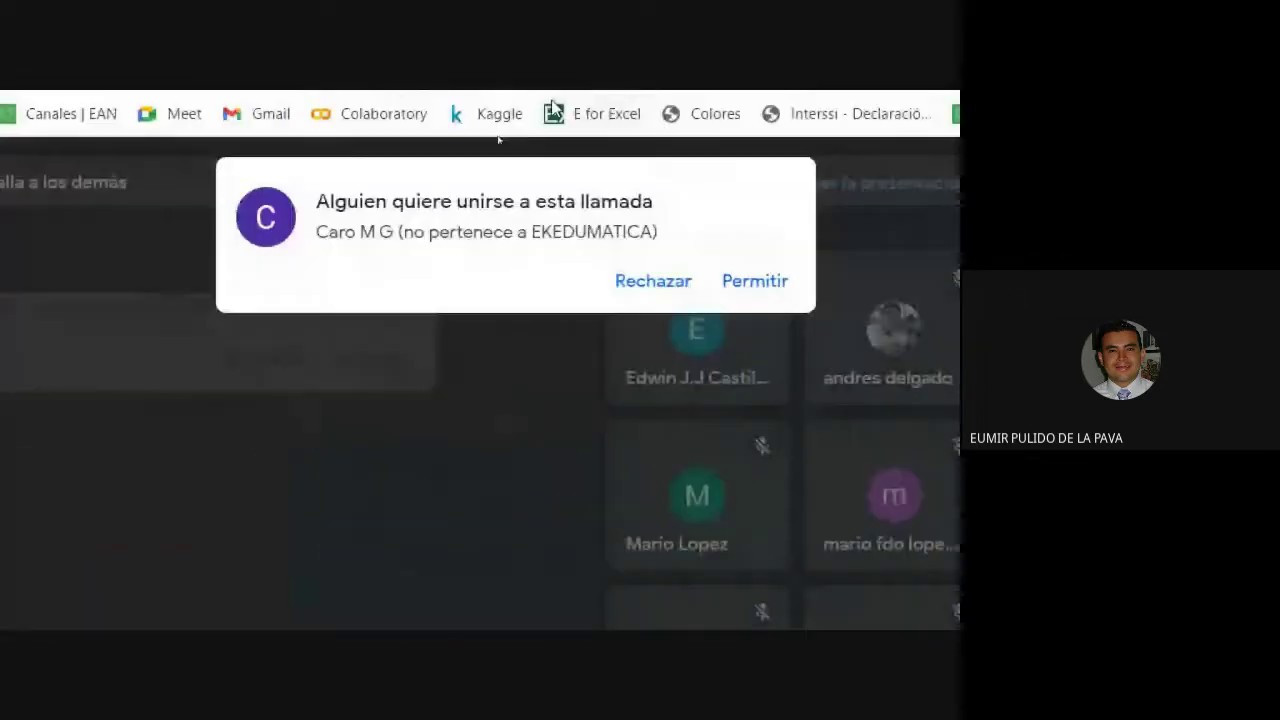
pyautogui.click(757, 283)
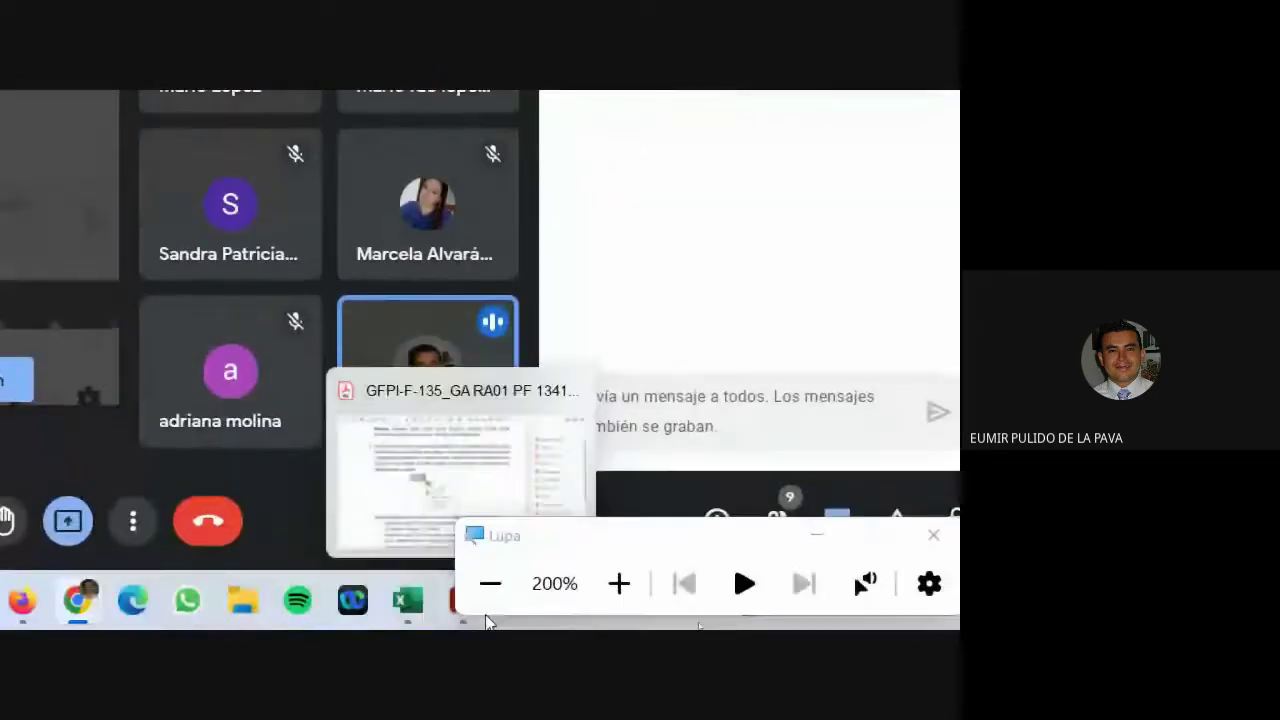
pyautogui.click(405, 600)
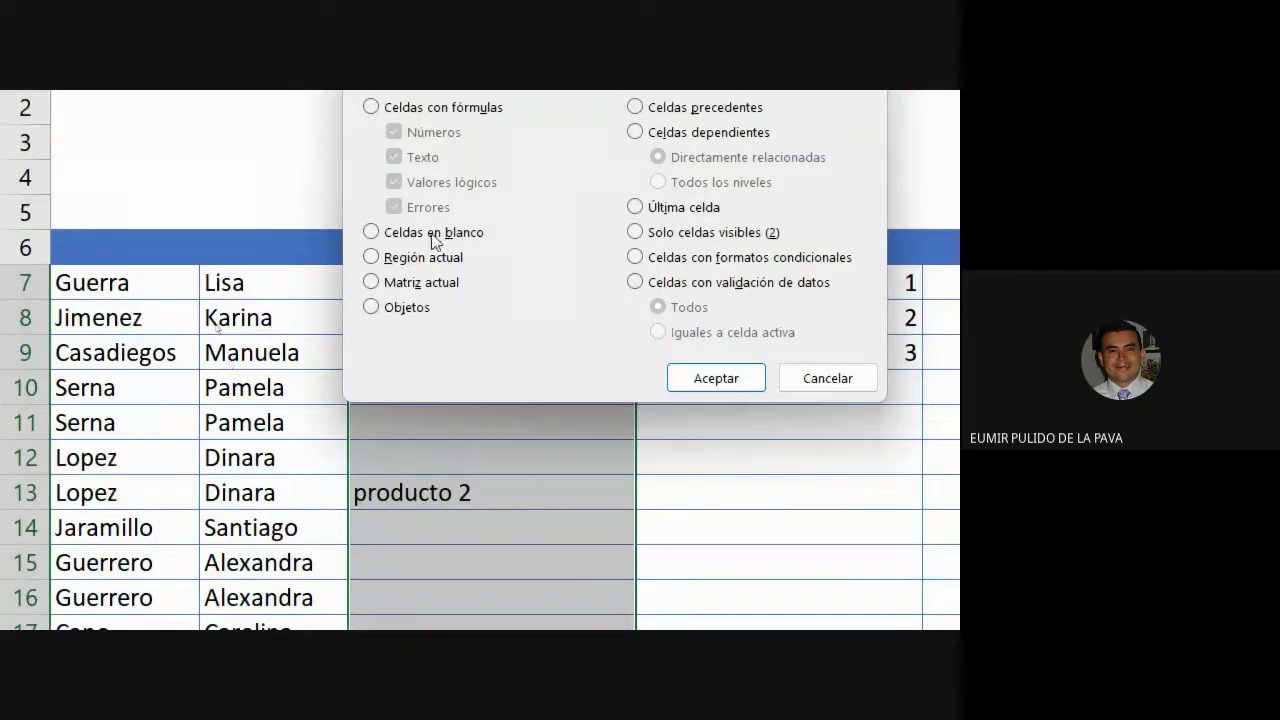
# Step: Restrict the selection to the blank cells (Celdas en blanco) within C7:C25
pyautogui.click(434, 241)
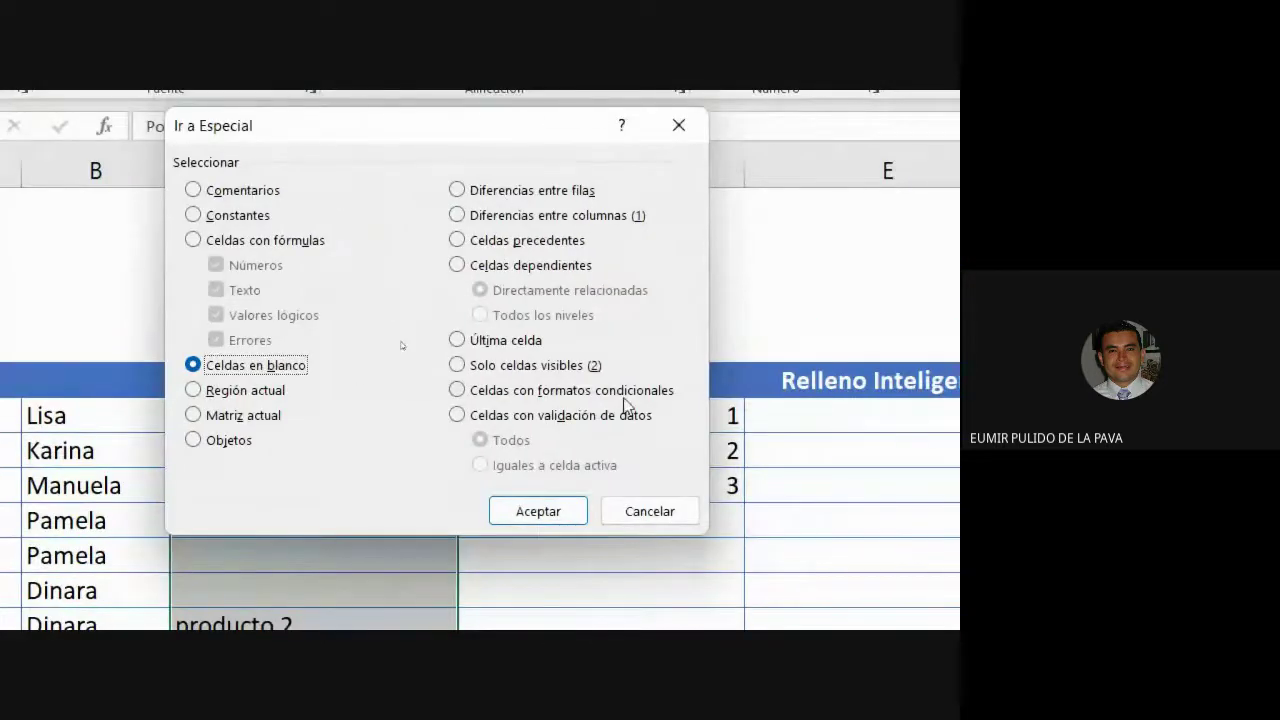
pyautogui.click(546, 521)
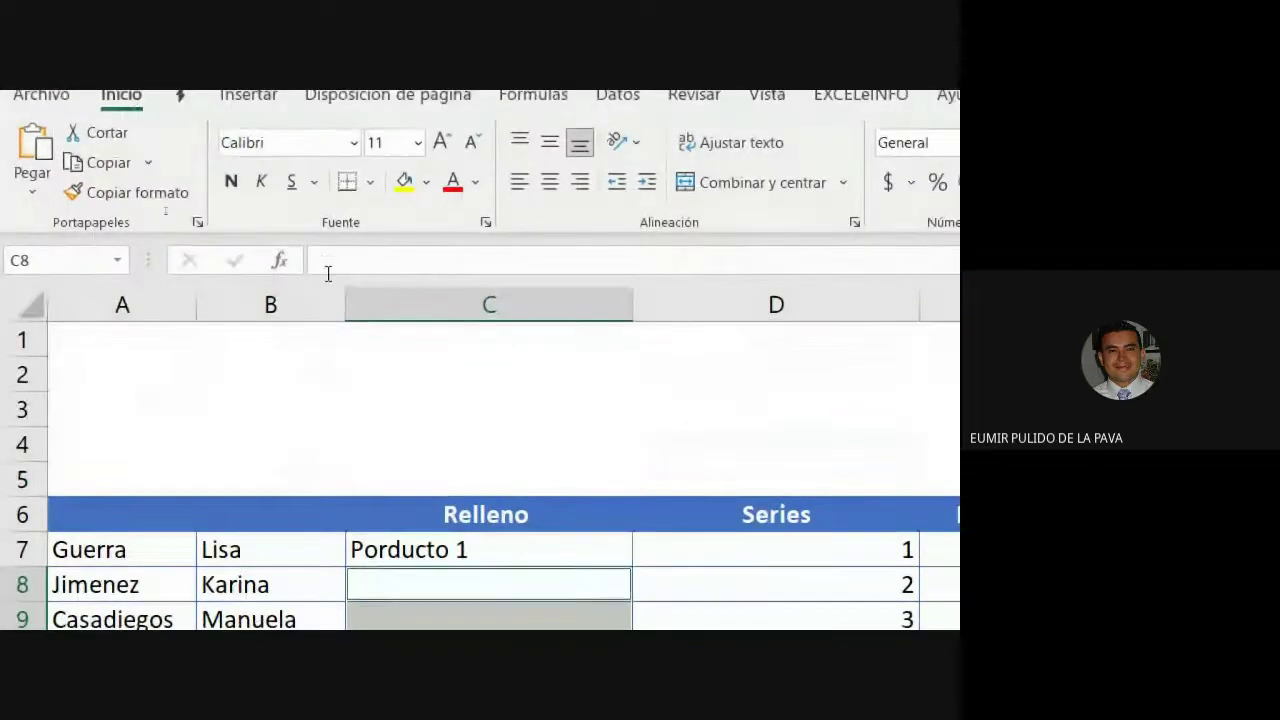
# Step: Fill the selected blank cells with the reference =C7, and undo the fill
pyautogui.click(323, 260)
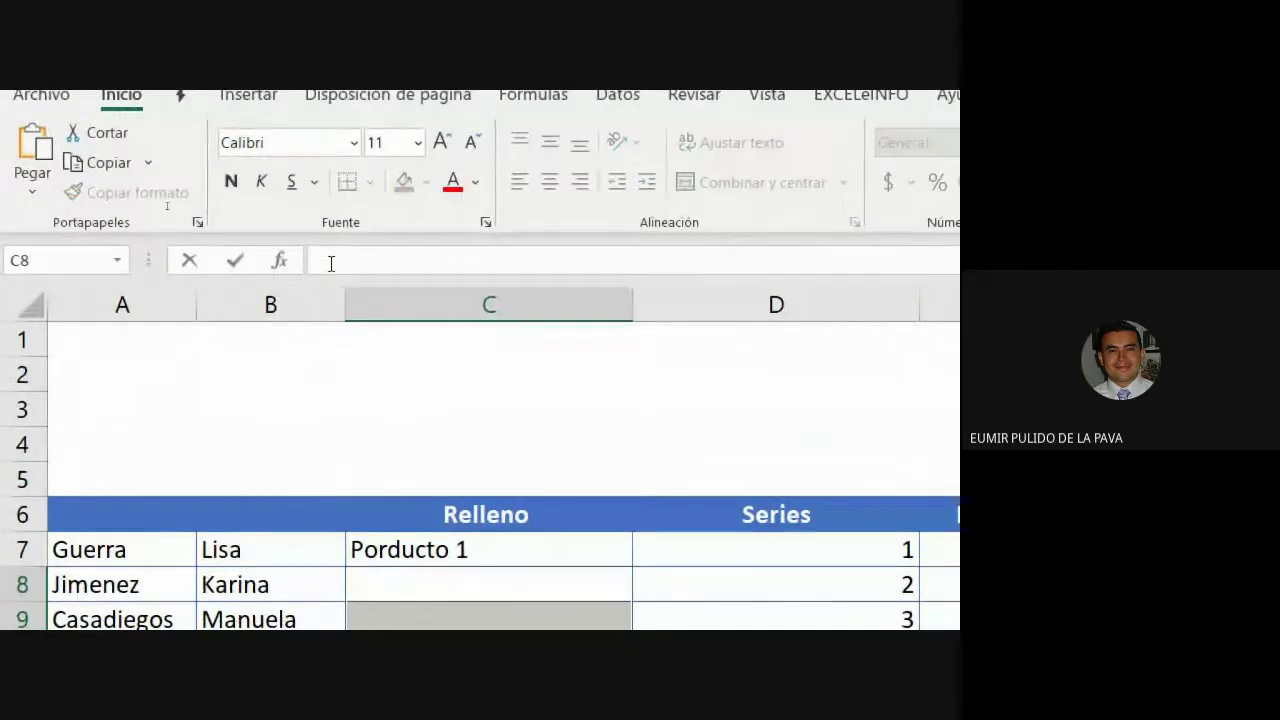
pyautogui.write('=)')
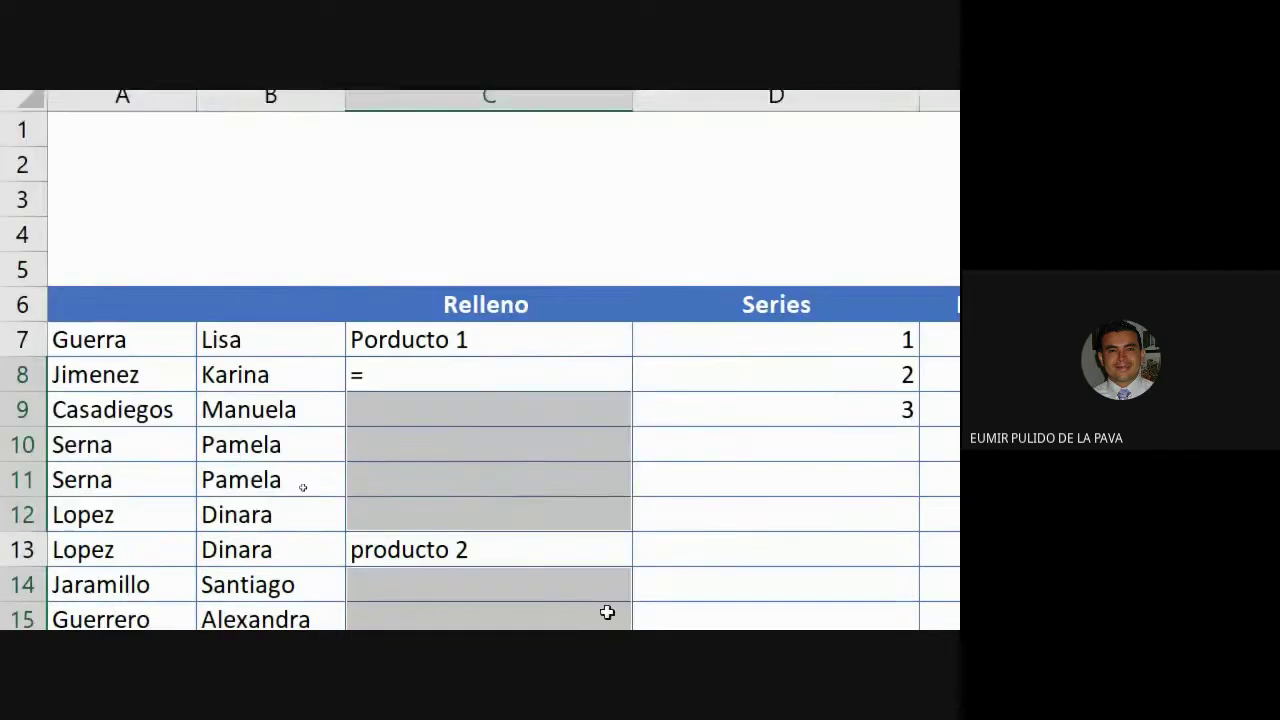
pyautogui.click(477, 551)
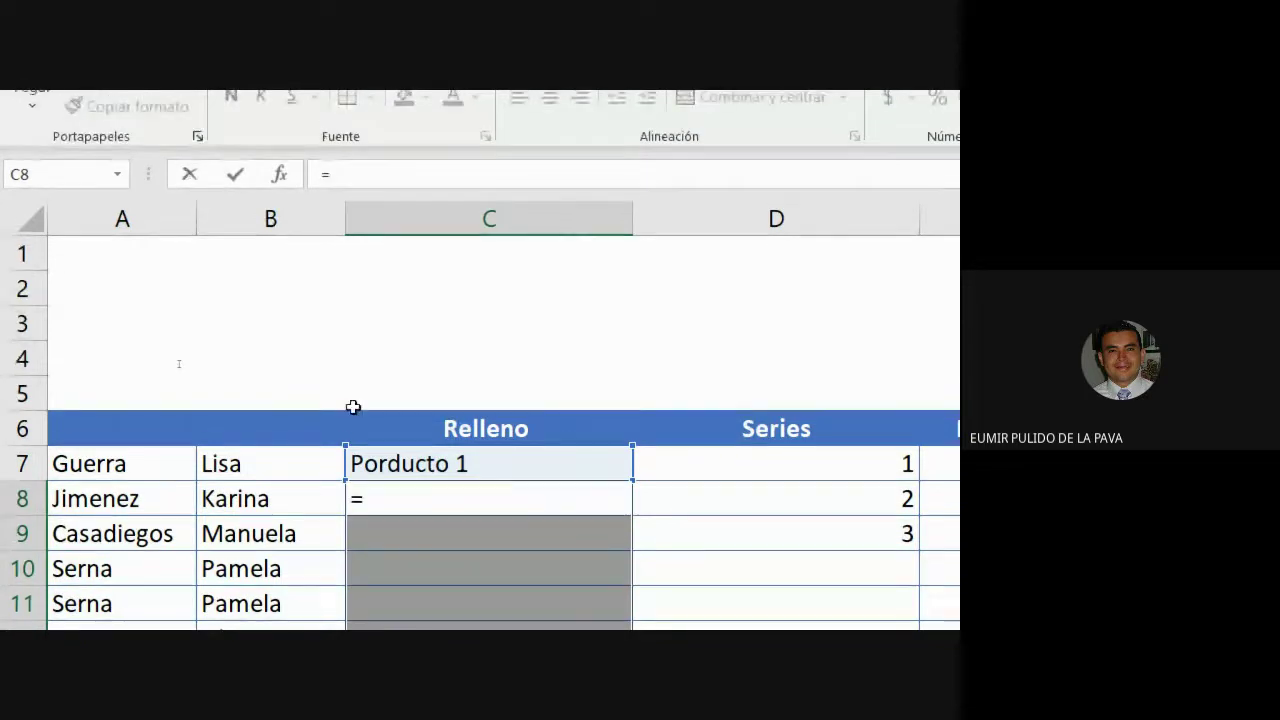
pyautogui.click(391, 455)
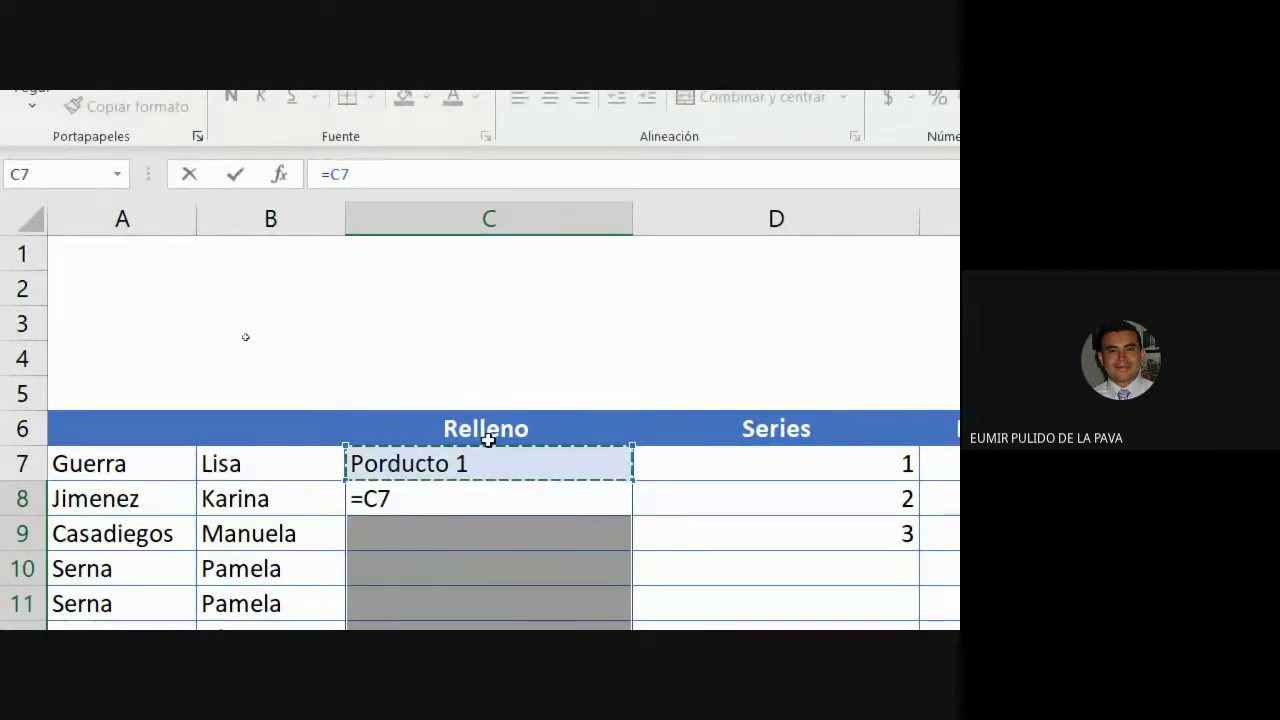
pyautogui.hotkey('ctrl', 'Return')
pyautogui.hotkey('ctrl', 'z')
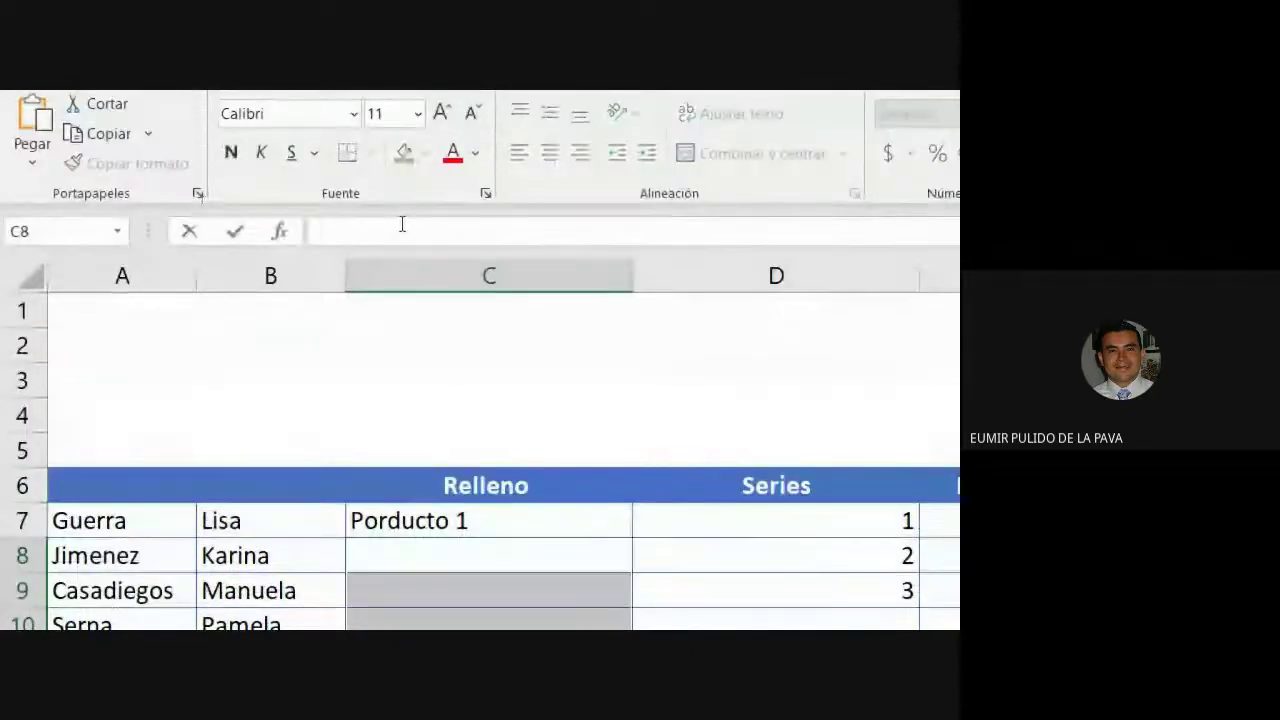
# Step: Enter the relative formula =C7 in C8 and apply it to all the selected blank cells of the Relleno column at once
pyautogui.write('=')
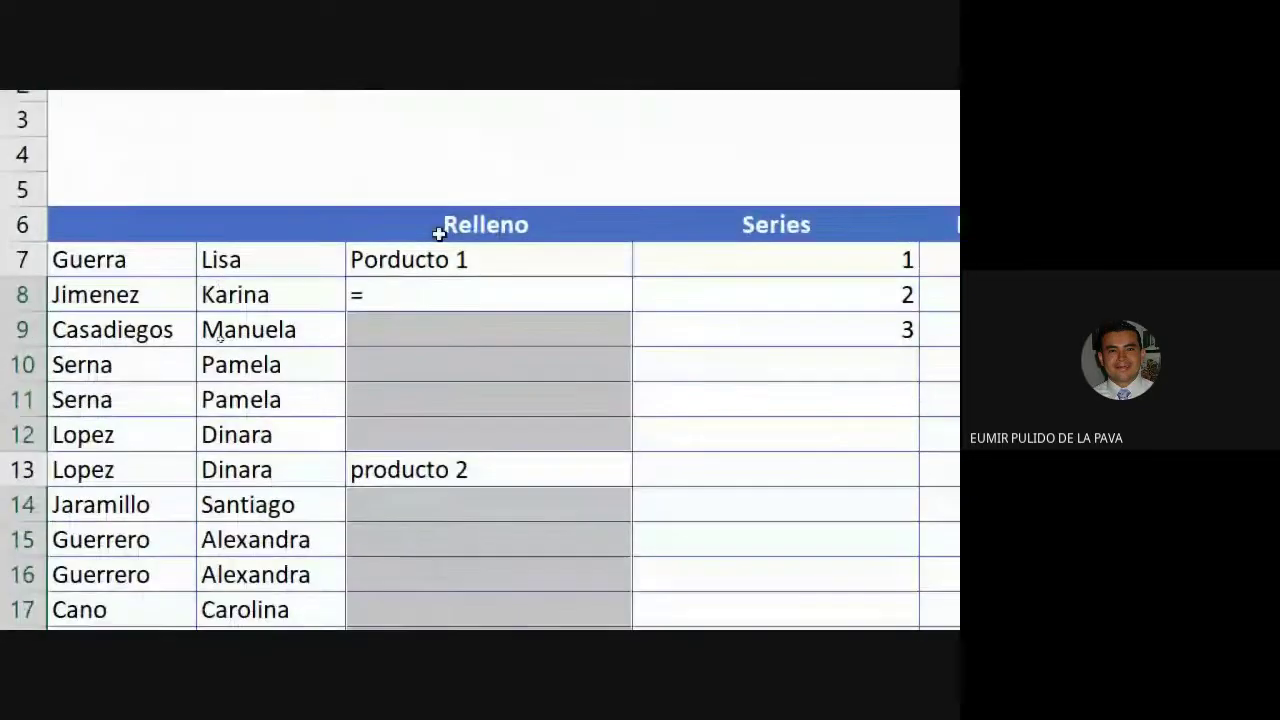
pyautogui.click(434, 257)
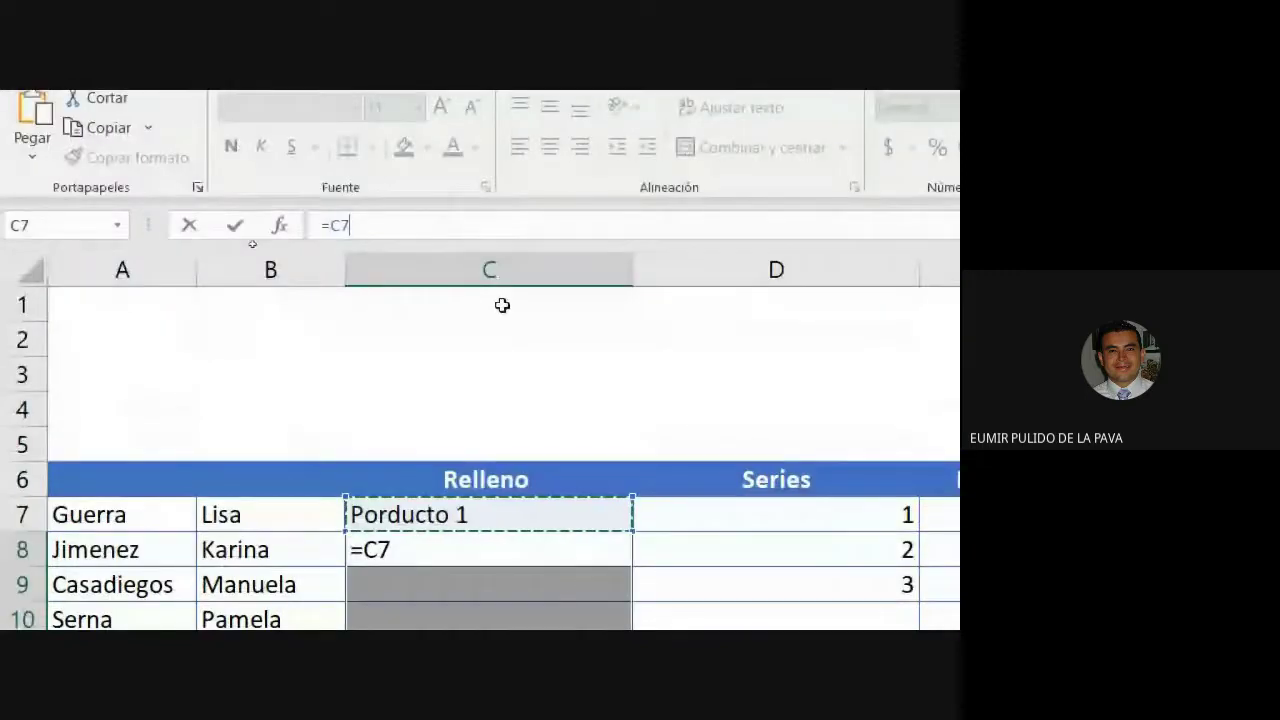
pyautogui.hotkey('ctrl', 'Return')
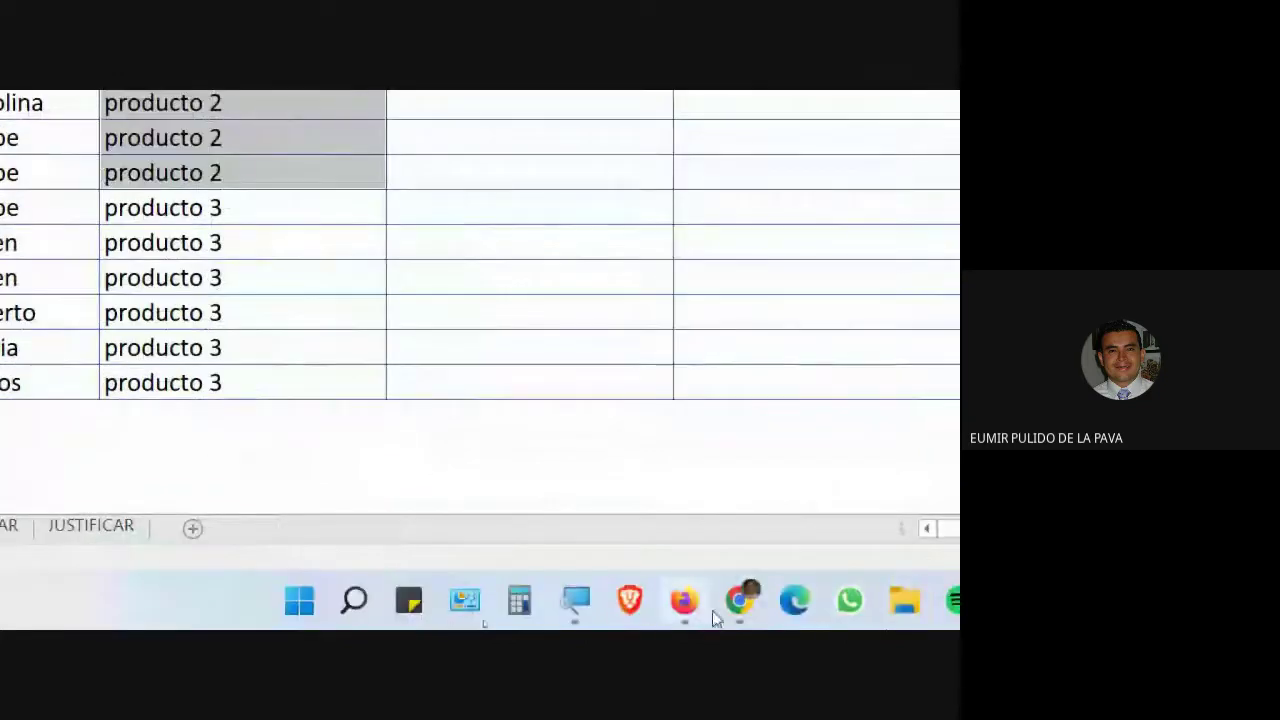
# Step: Admit all the participants waiting to join the Google Meet call and return to the Excel workbook
pyautogui.click(634, 534)
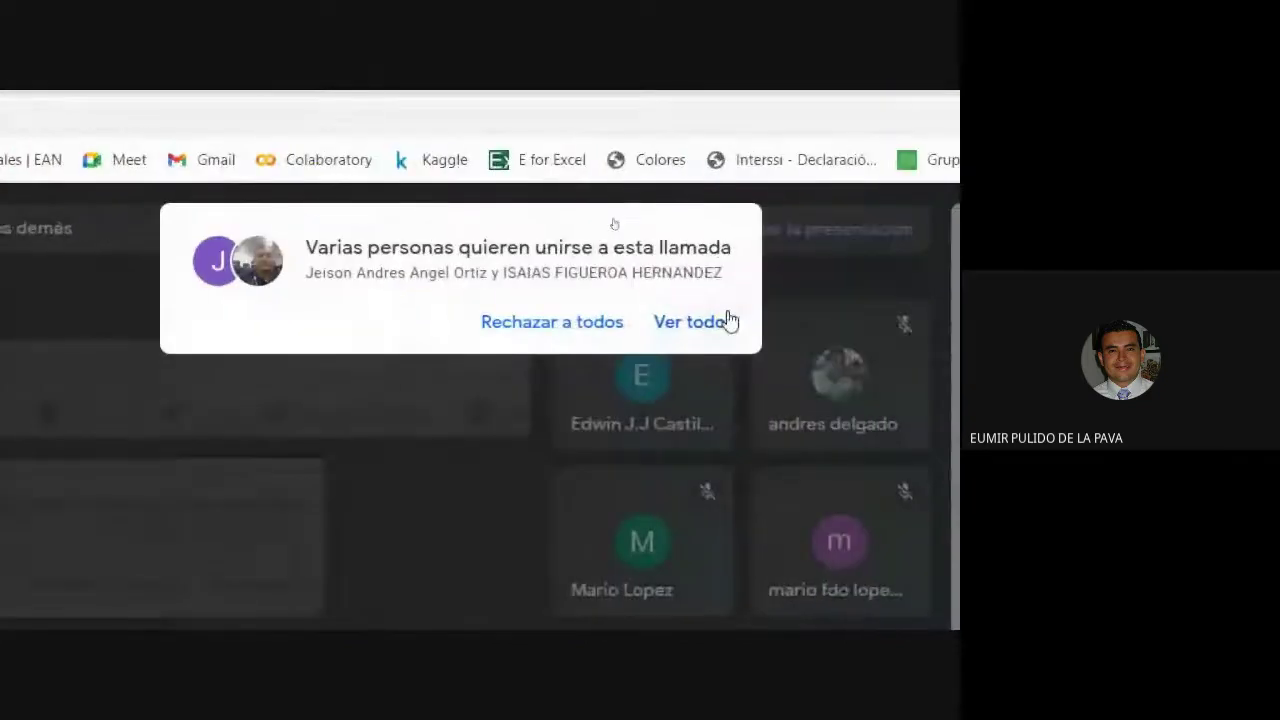
pyautogui.click(727, 322)
pyautogui.click(711, 455)
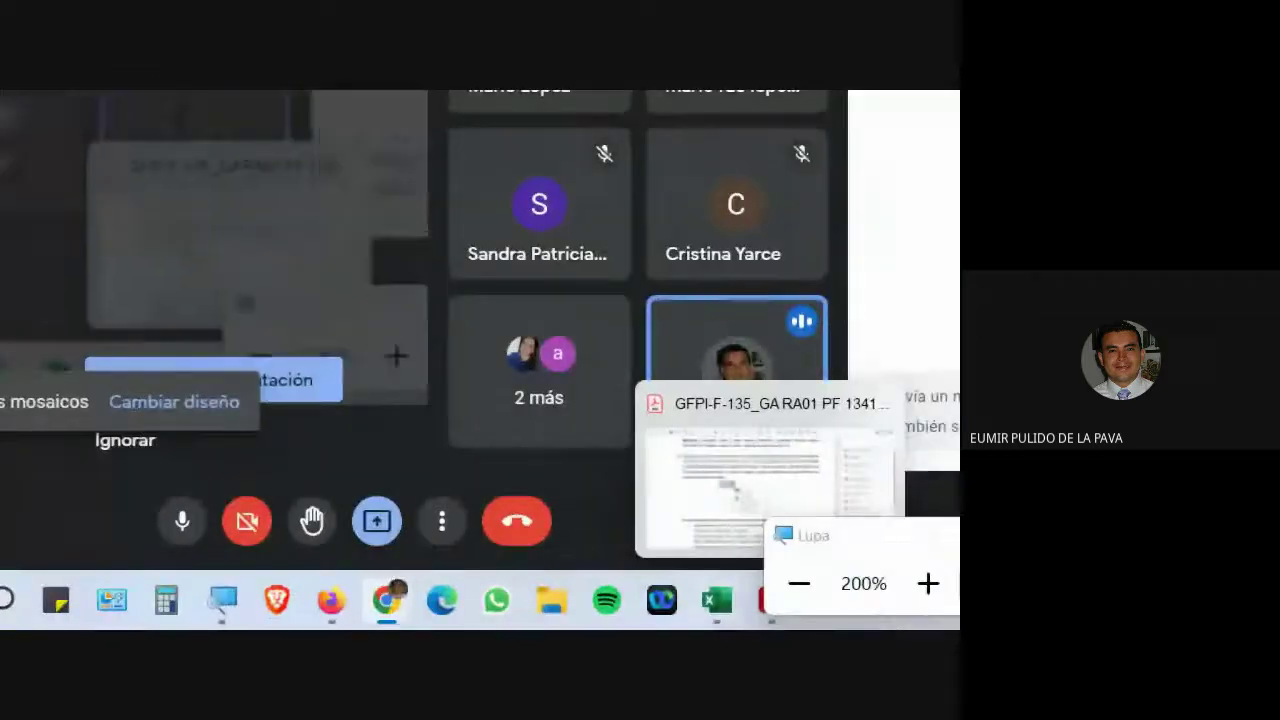
pyautogui.click(868, 537)
pyautogui.click(448, 600)
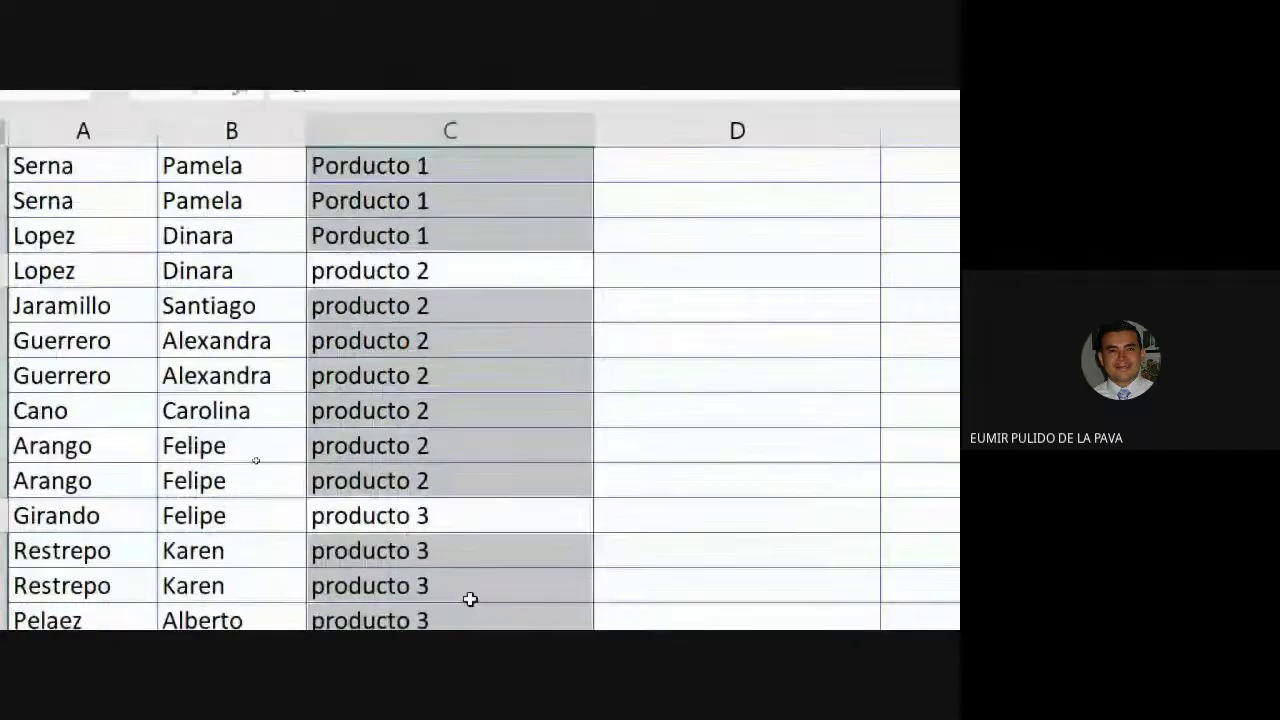
# Step: Narrow the Series column D to about half its width
pyautogui.scroll(2, 437, 414)
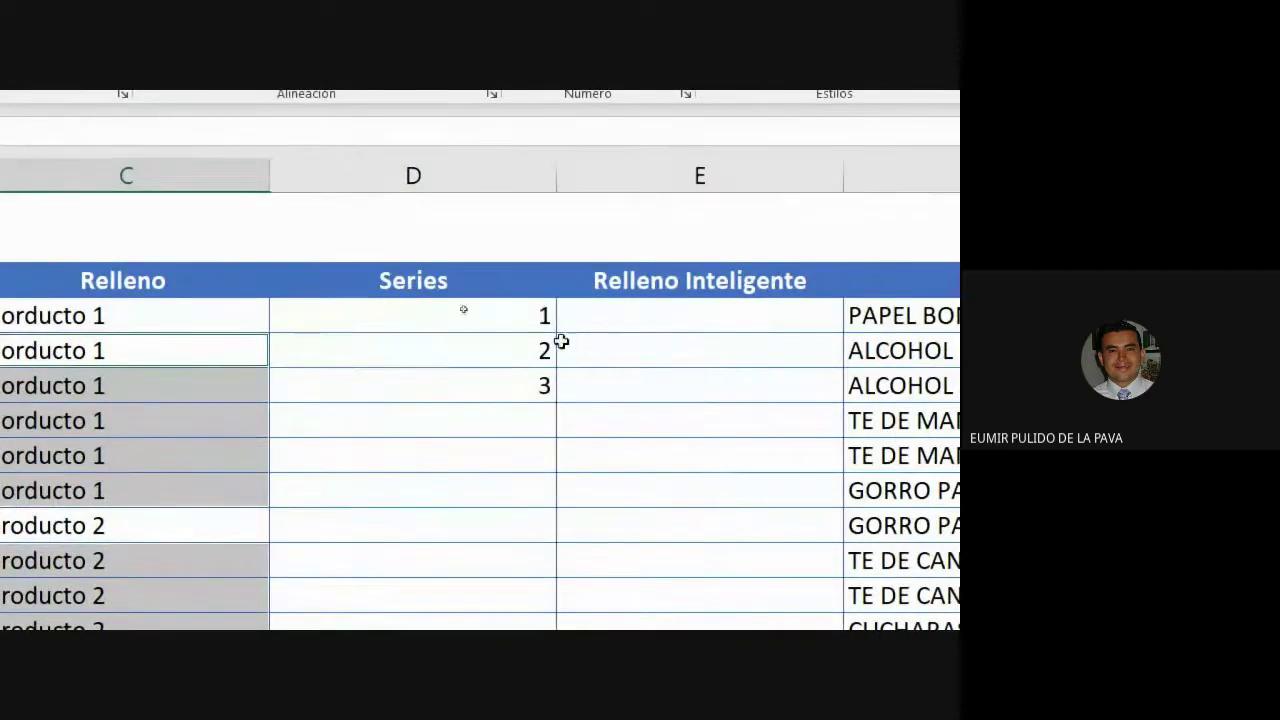
pyautogui.click(600, 314)
pyautogui.moveTo(557, 182); pyautogui.dragTo(406, 197)
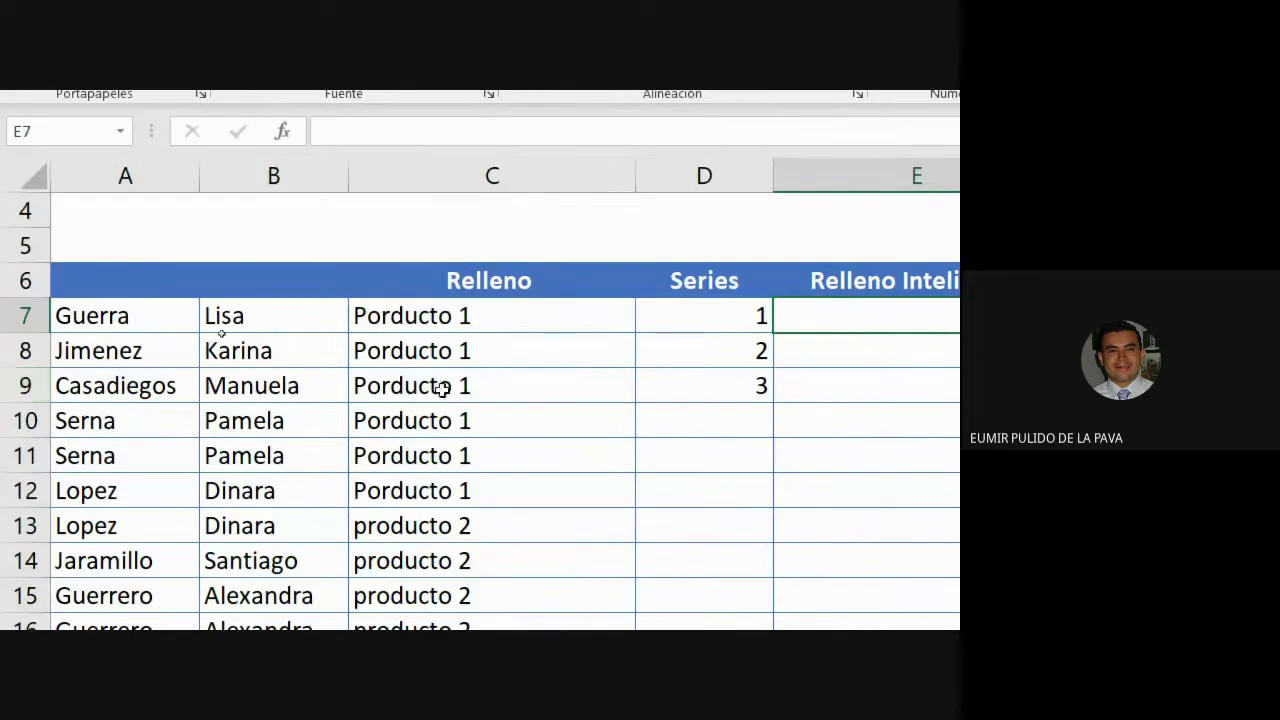
# Step: Enter the initials LG in E7 and KJ in E8 of the Relleno Inteligente column, combining first name and surname initials
pyautogui.click(142, 331)
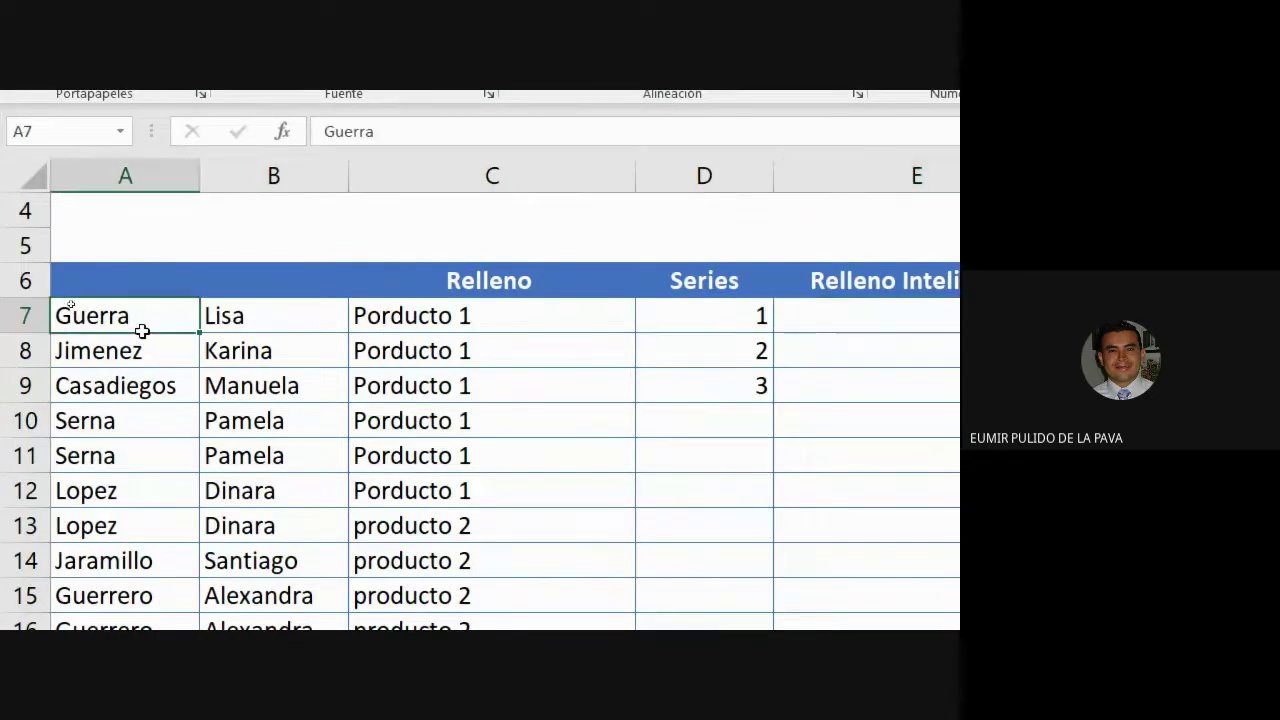
pyautogui.moveTo(180, 331); pyautogui.dragTo(259, 316)
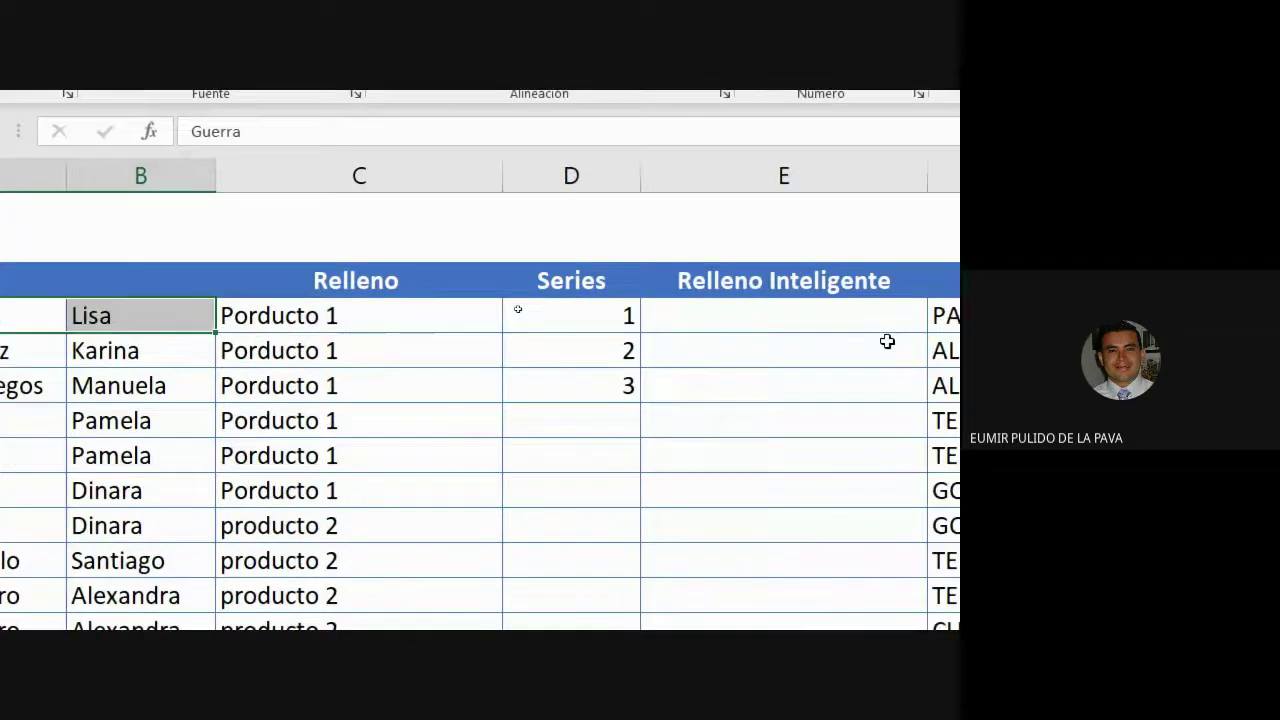
pyautogui.click(690, 315)
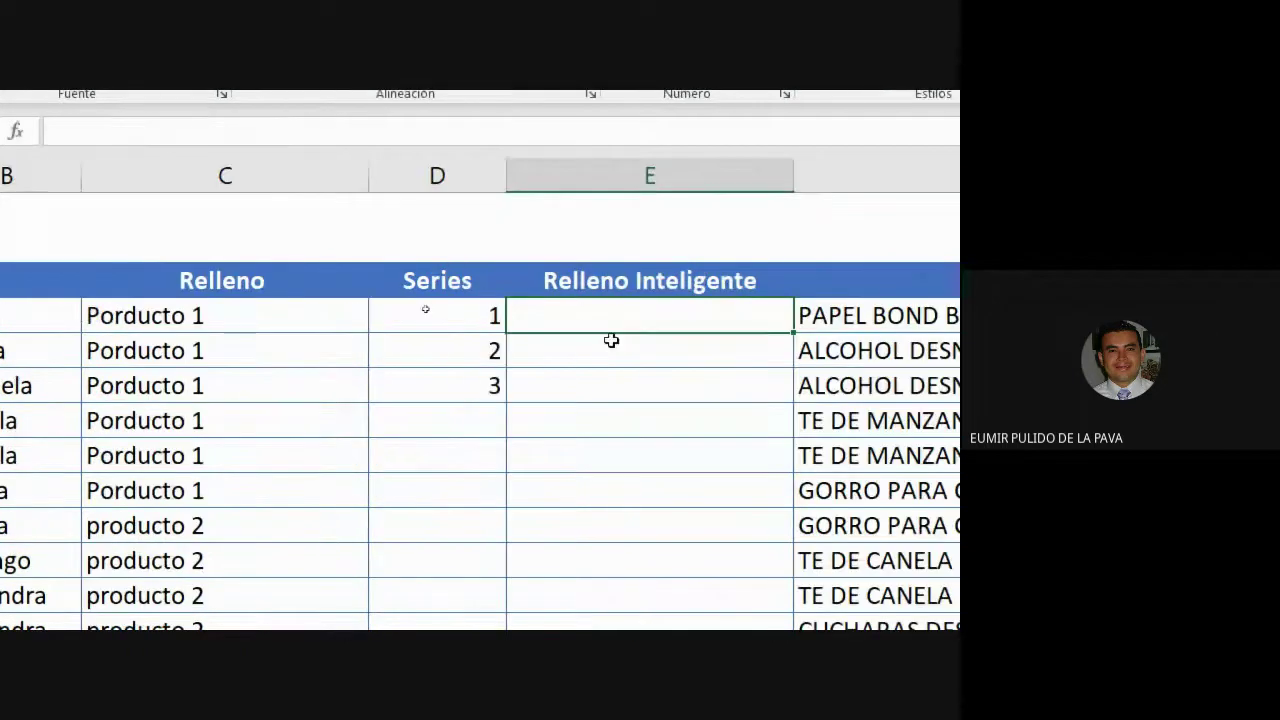
pyautogui.write('LG')
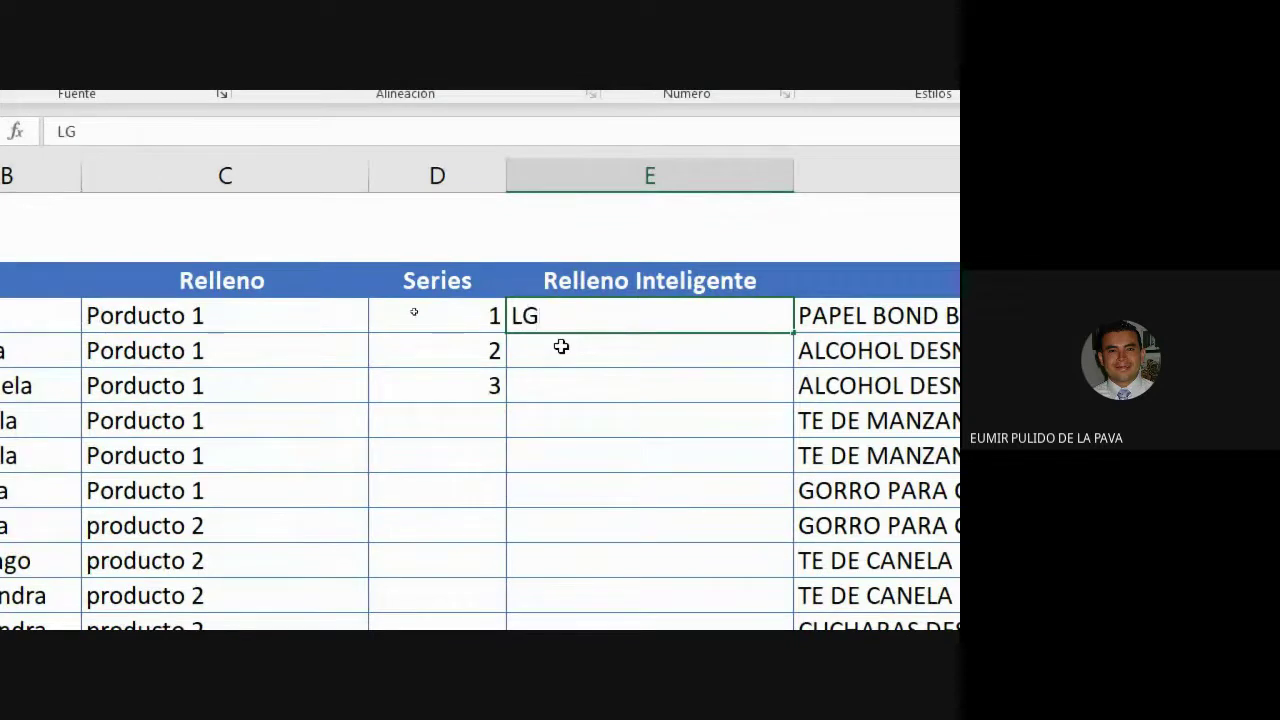
pyautogui.press('Return')
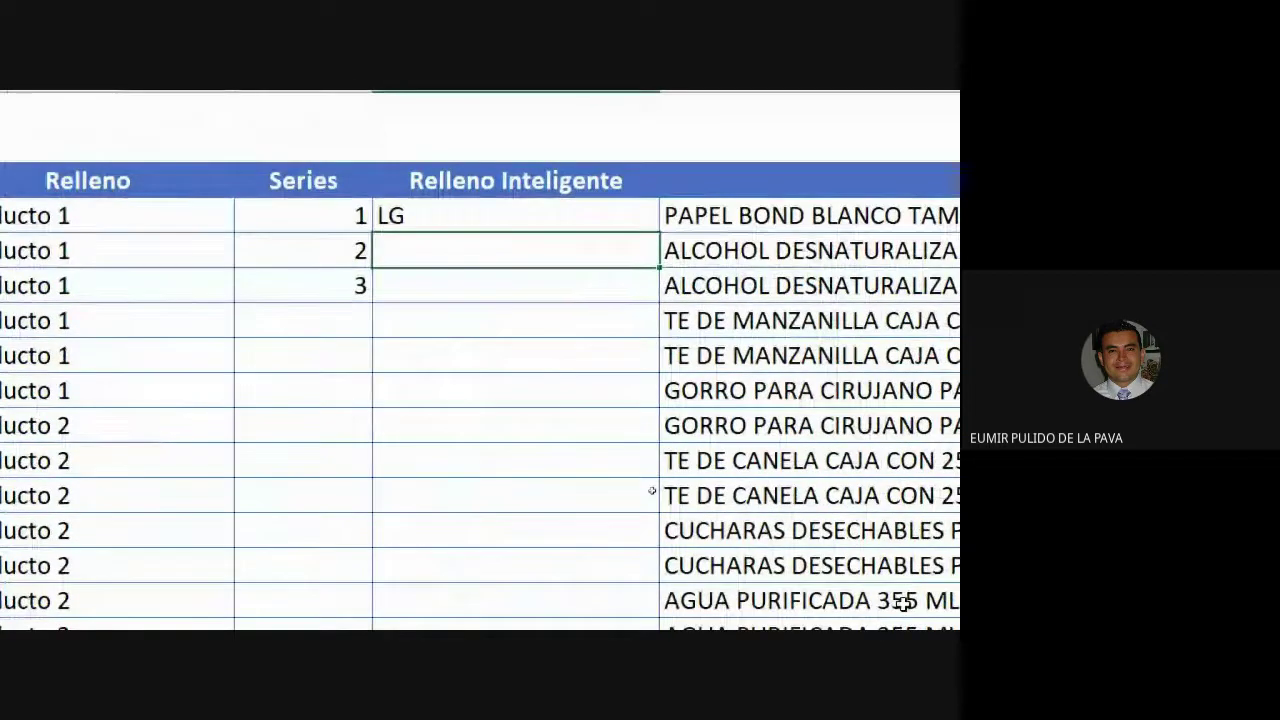
pyautogui.write('KJ')
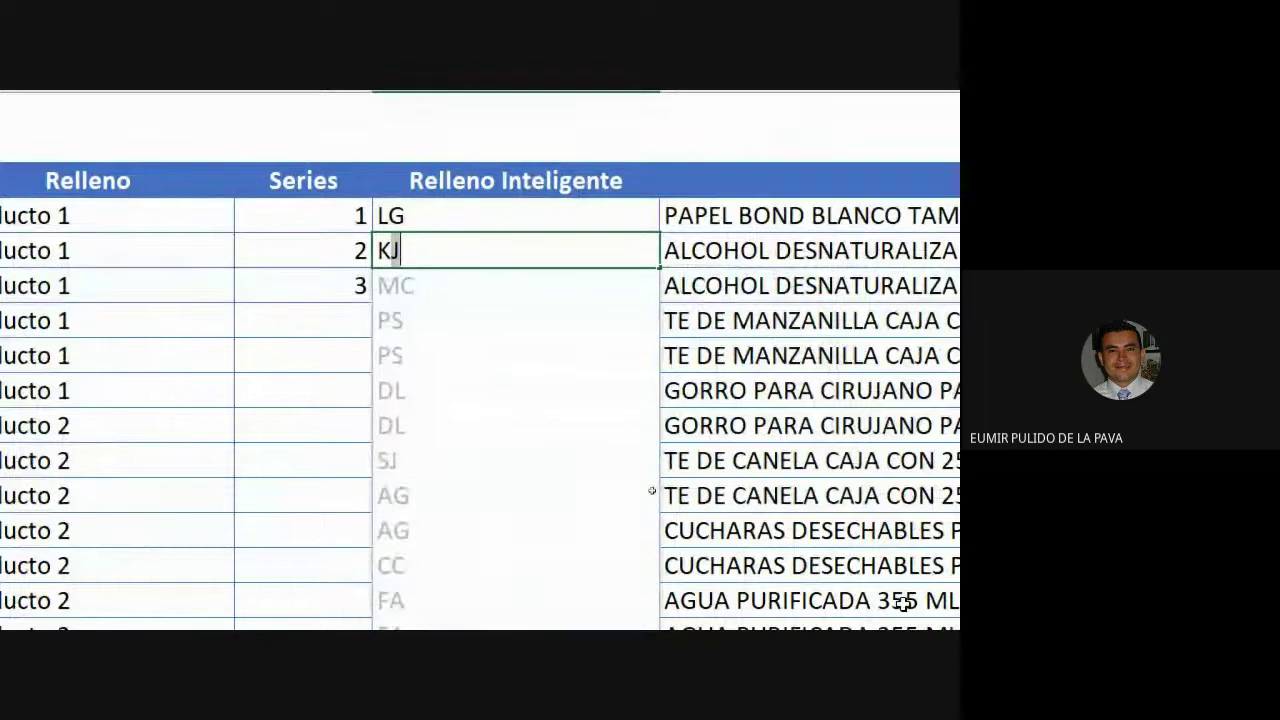
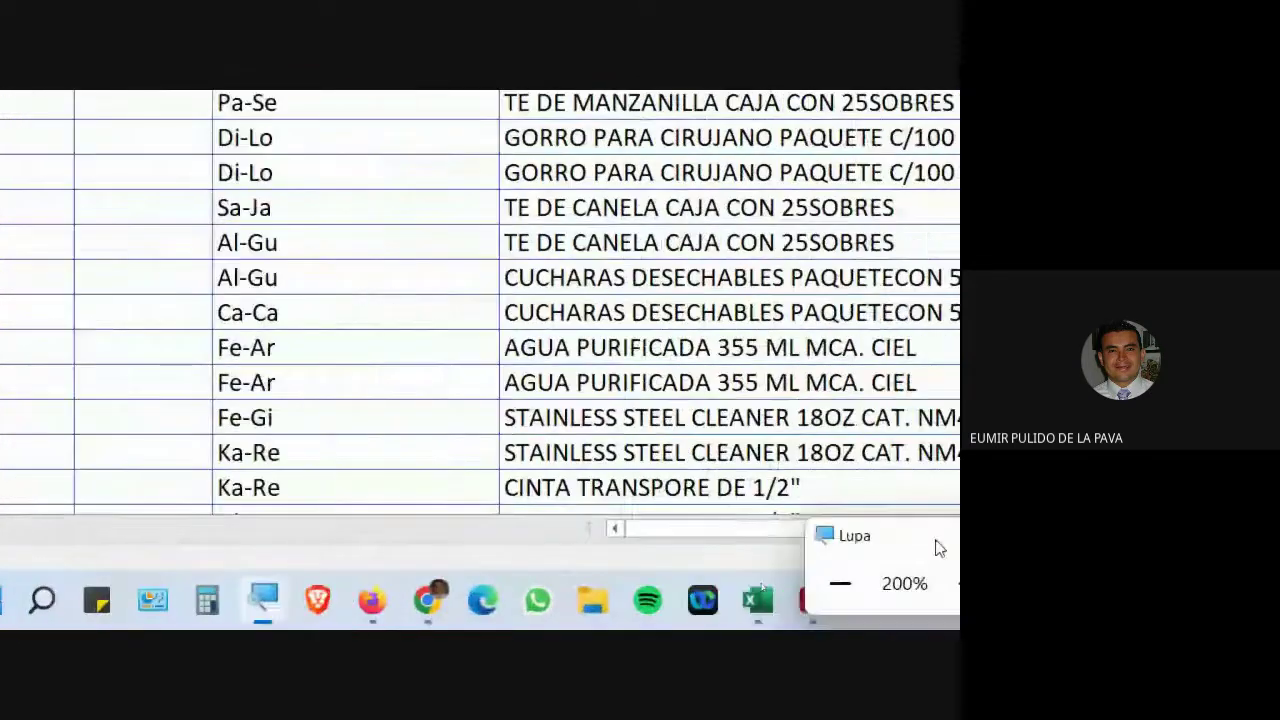
# Step: Check the messages and participants of the Google Meet call and return to the Relleno rápido e inteligente.xlsx workbook in Excel
pyautogui.click(563, 591)
pyautogui.moveTo(495, 613)
pyautogui.click(468, 572)
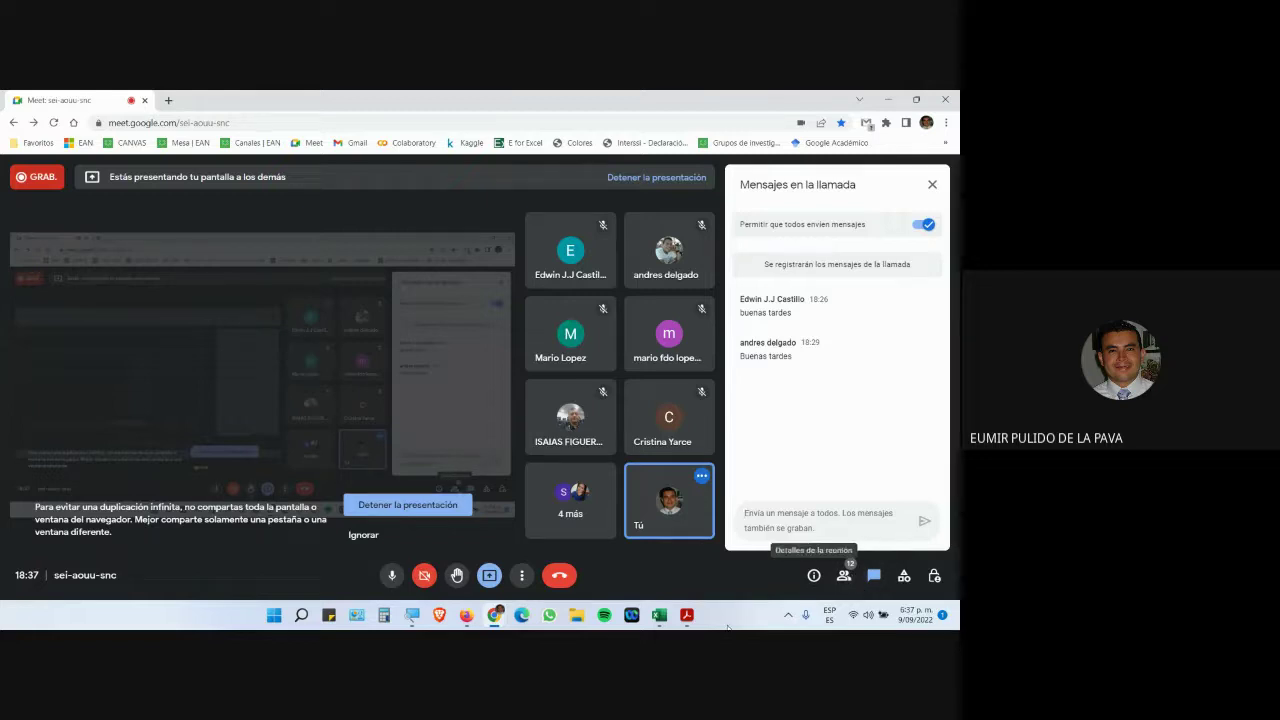
pyautogui.click(667, 622)
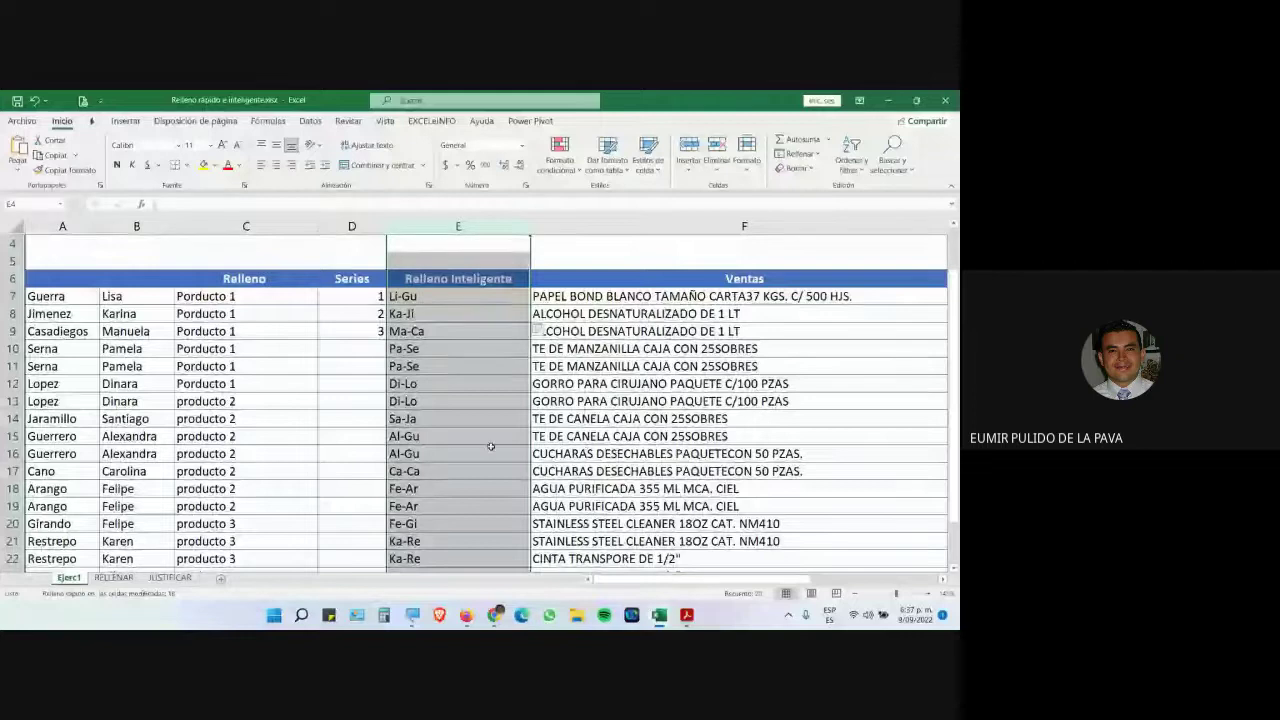
# Step: Switch to the learning guide PDF in Acrobat Reader and examine the definition of Serie in section N at 150% zoom
pyautogui.click(686, 614)
pyautogui.scroll(-2, 601, 424)
pyautogui.scroll(-10, 601, 424)
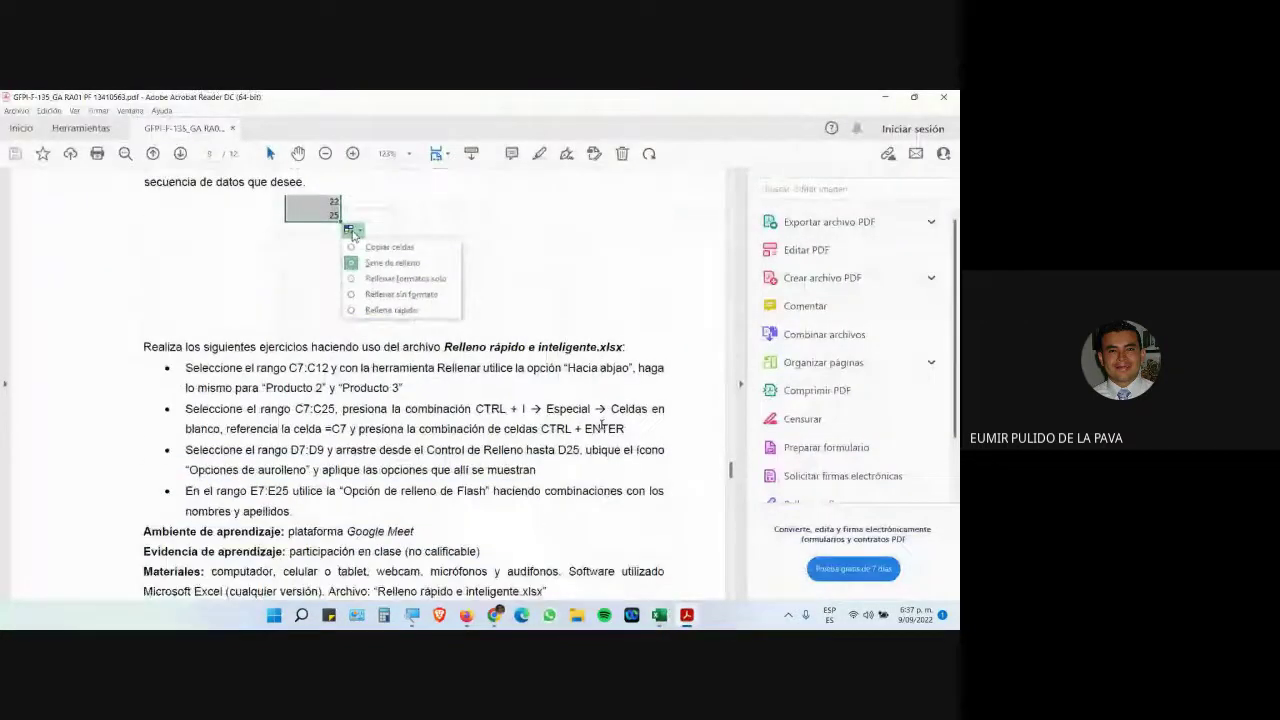
pyautogui.scroll(-3, 601, 424)
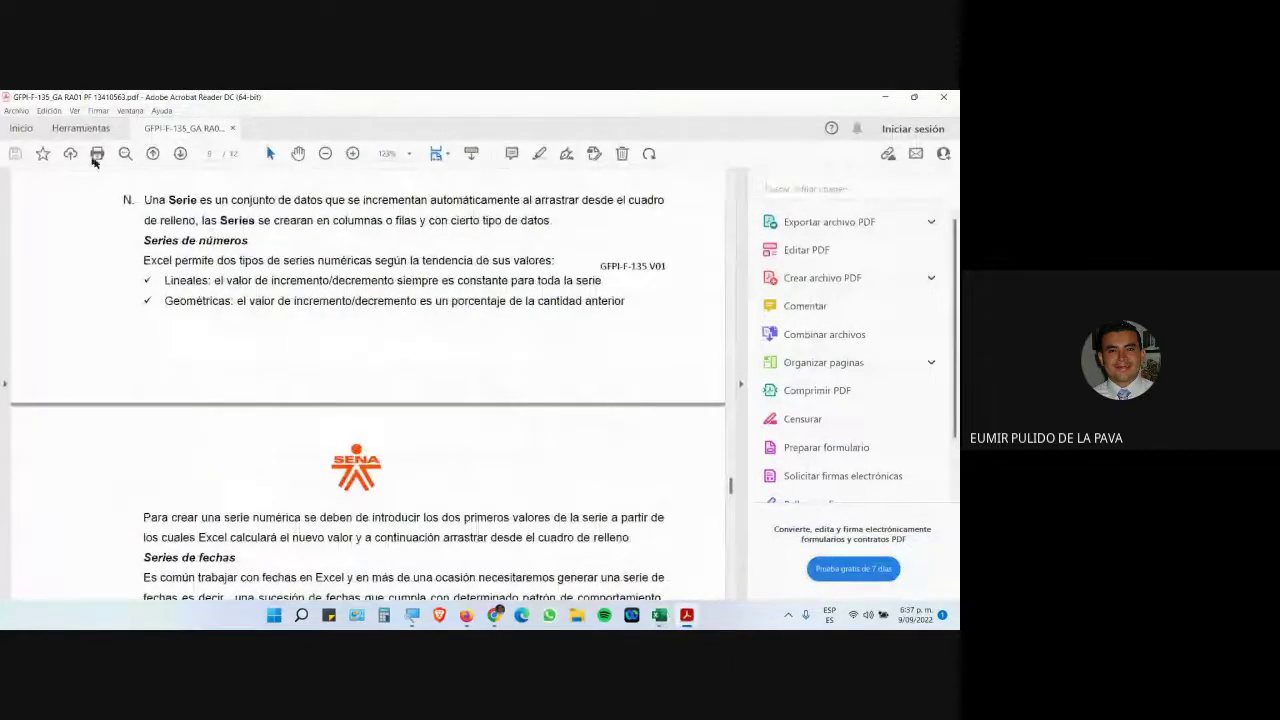
pyautogui.moveTo(146, 200); pyautogui.dragTo(313, 221)
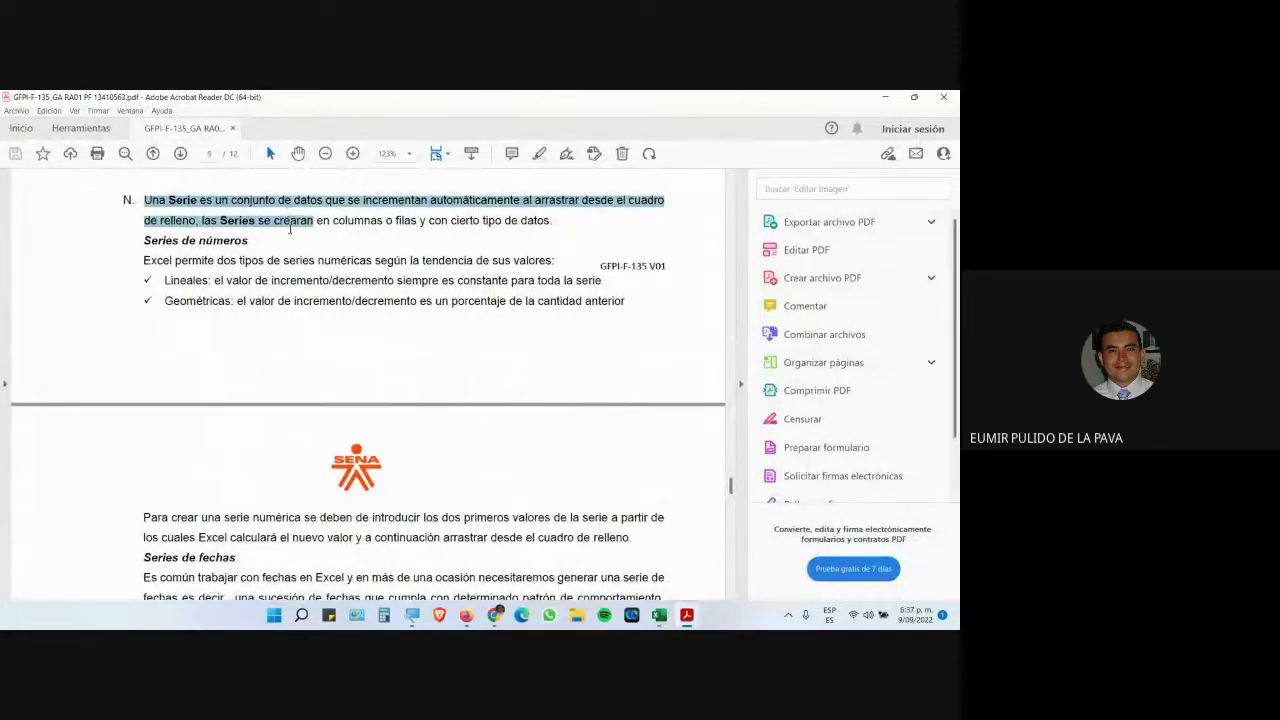
pyautogui.click(179, 211)
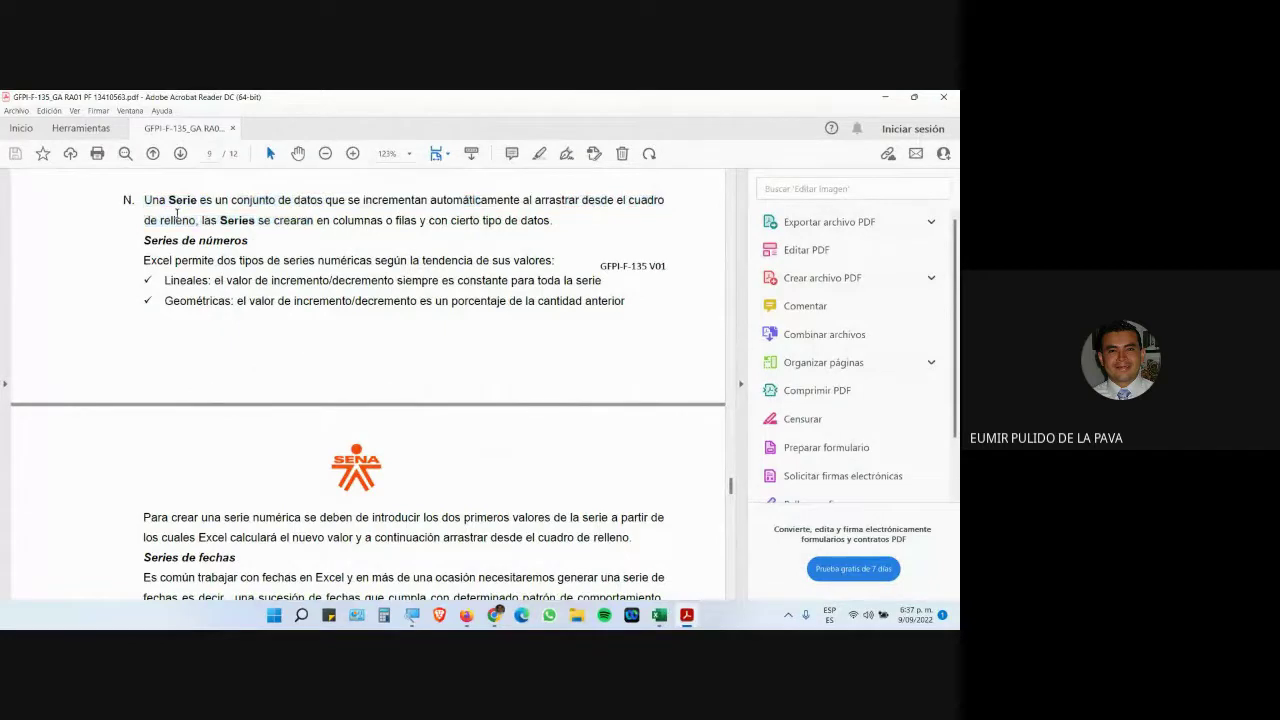
pyautogui.click(354, 154)
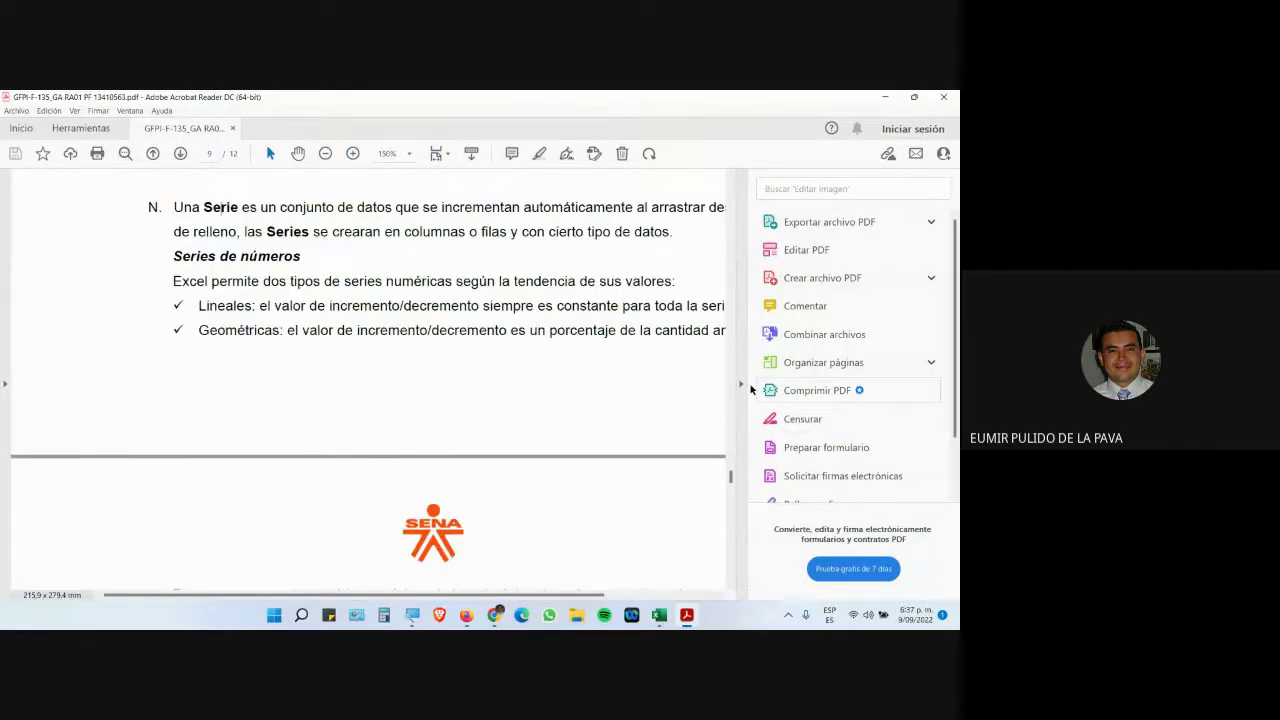
pyautogui.click(742, 383)
pyautogui.moveTo(269, 207); pyautogui.dragTo(593, 206)
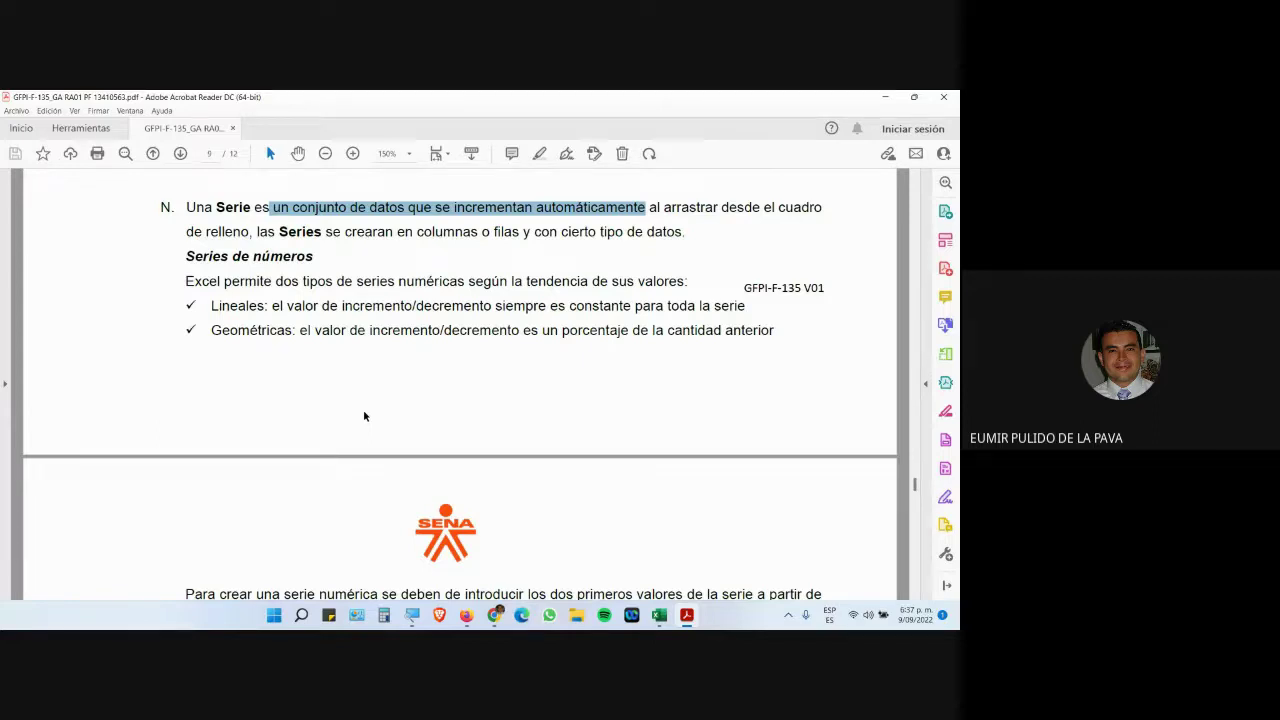
# Step: Examine the guide's series types and the instruction naming the Series.xlsx exercise file
pyautogui.scroll(-1, 300, 299)
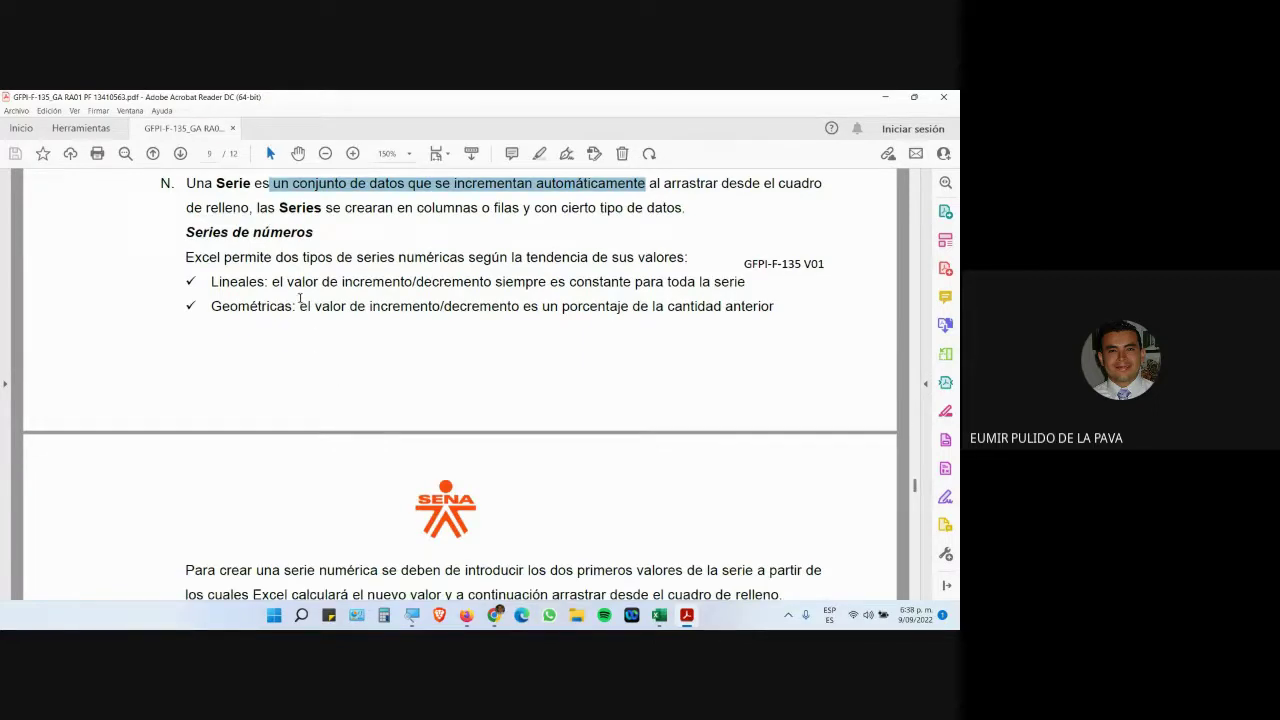
pyautogui.scroll(-20, 300, 299)
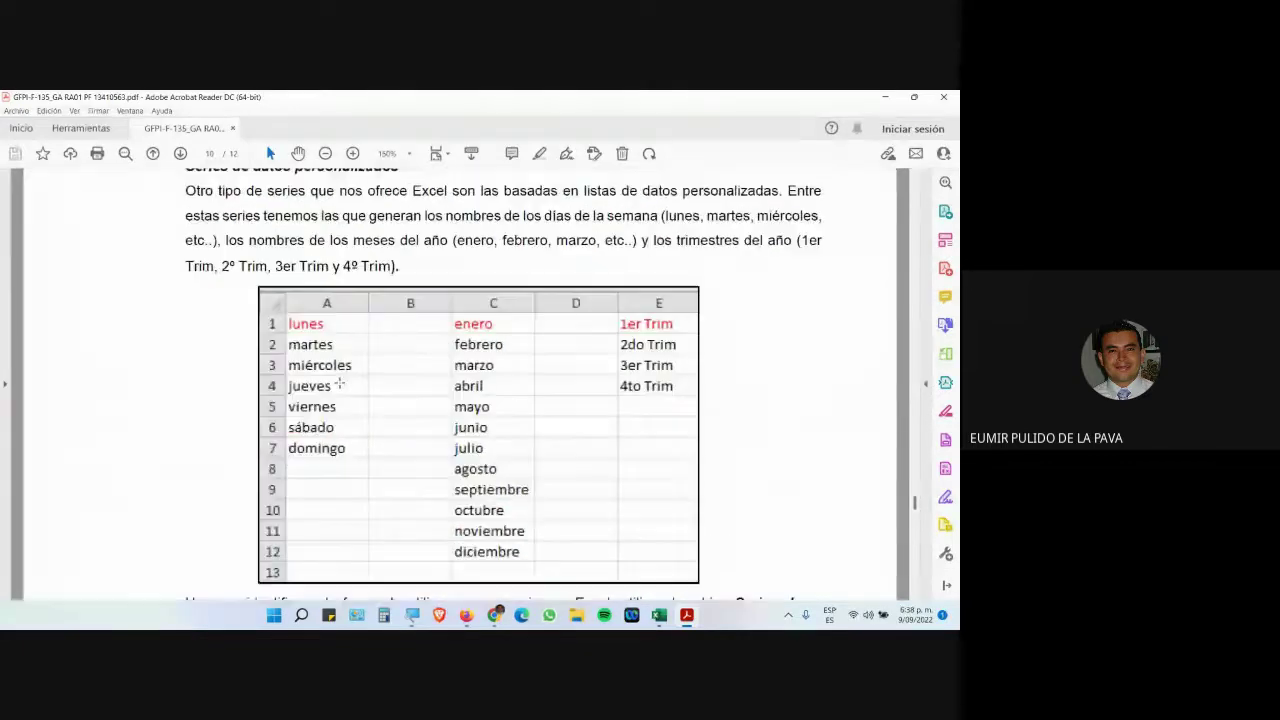
pyautogui.scroll(-6, 339, 384)
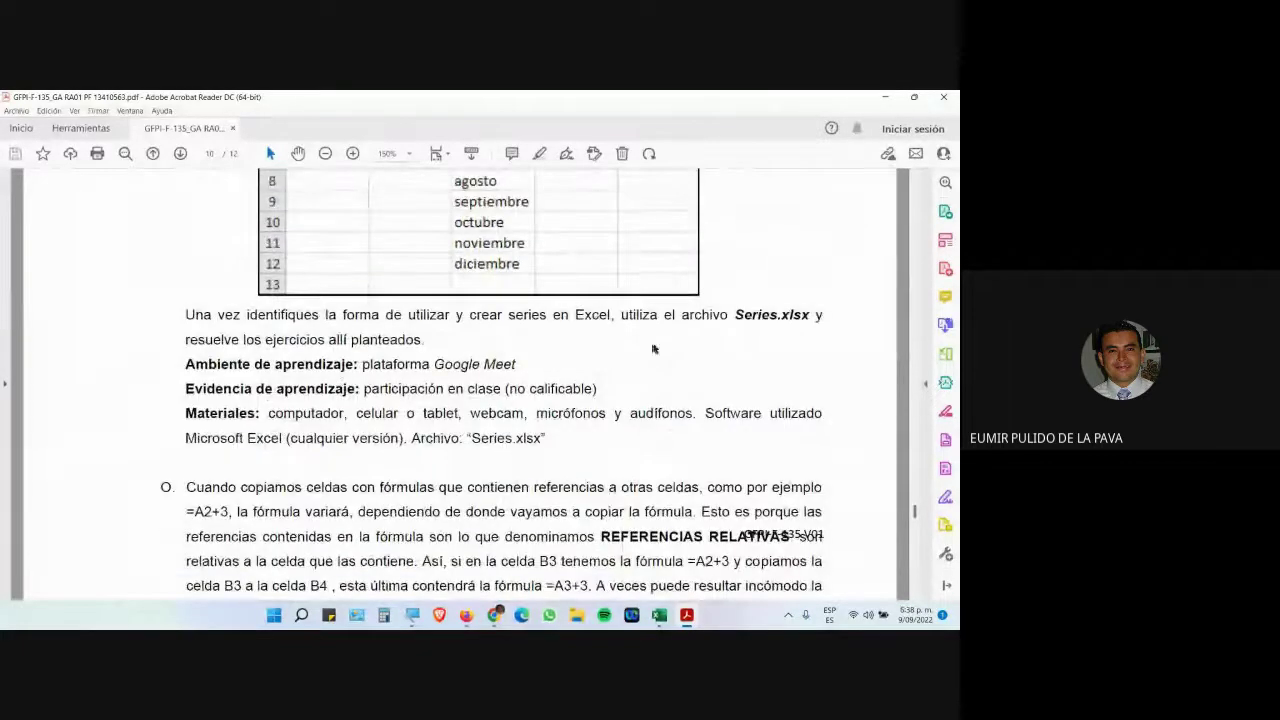
pyautogui.moveTo(728, 316); pyautogui.dragTo(810, 316)
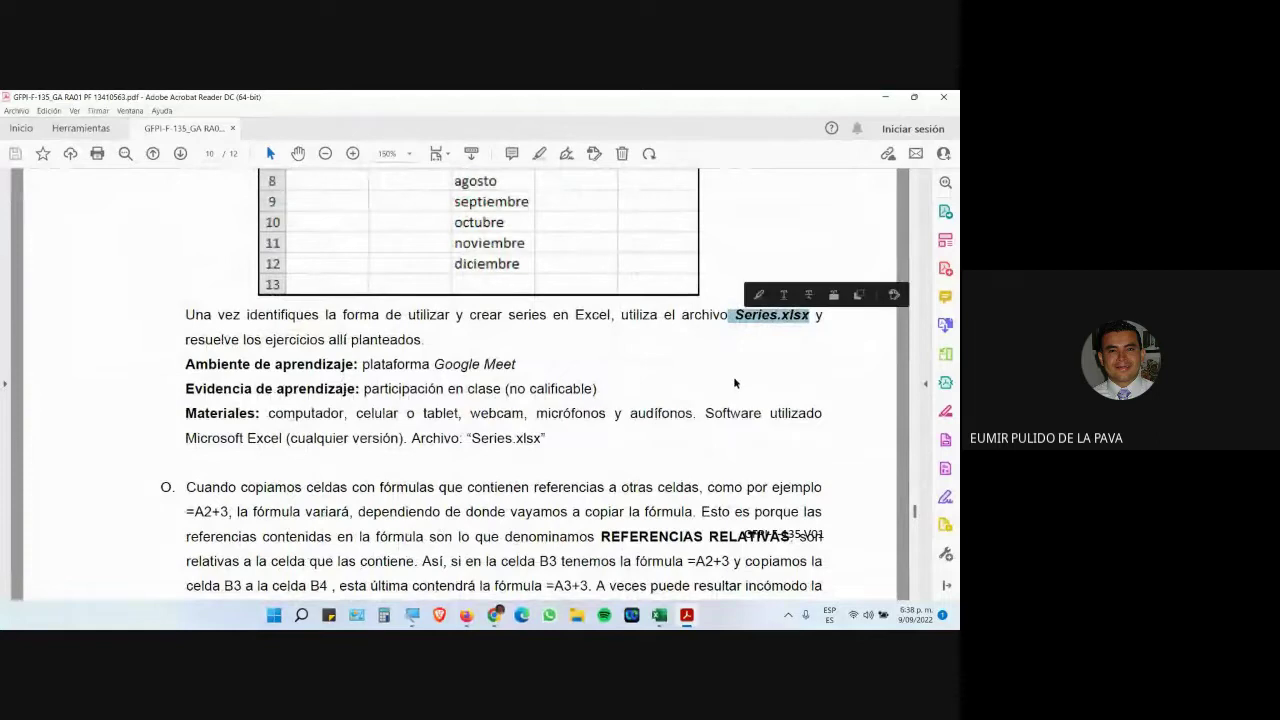
pyautogui.scroll(-1, 735, 378)
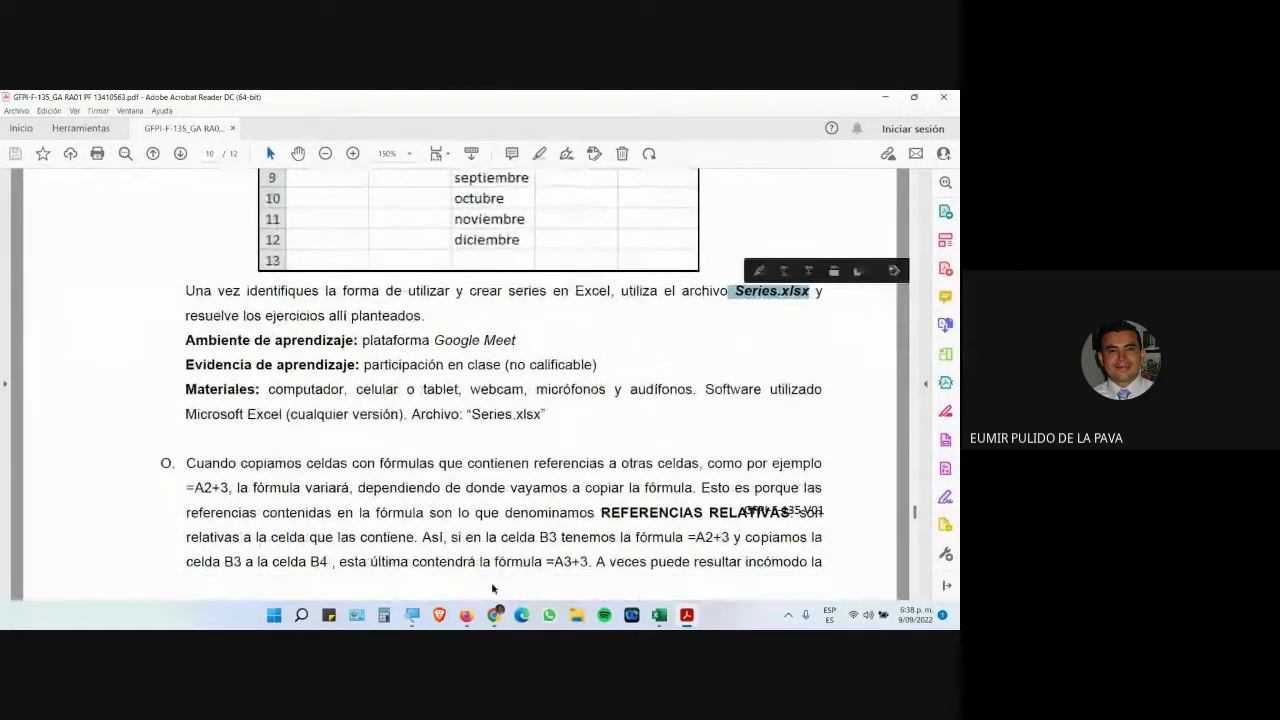
# Step: Switch to Firefox, locate Series.xlsx on Territorium's MATERIAL DE APOYO page, and open the RA-01 ARCHIVOS PARA DESCARGAR folder of the EK course
pyautogui.click(466, 615)
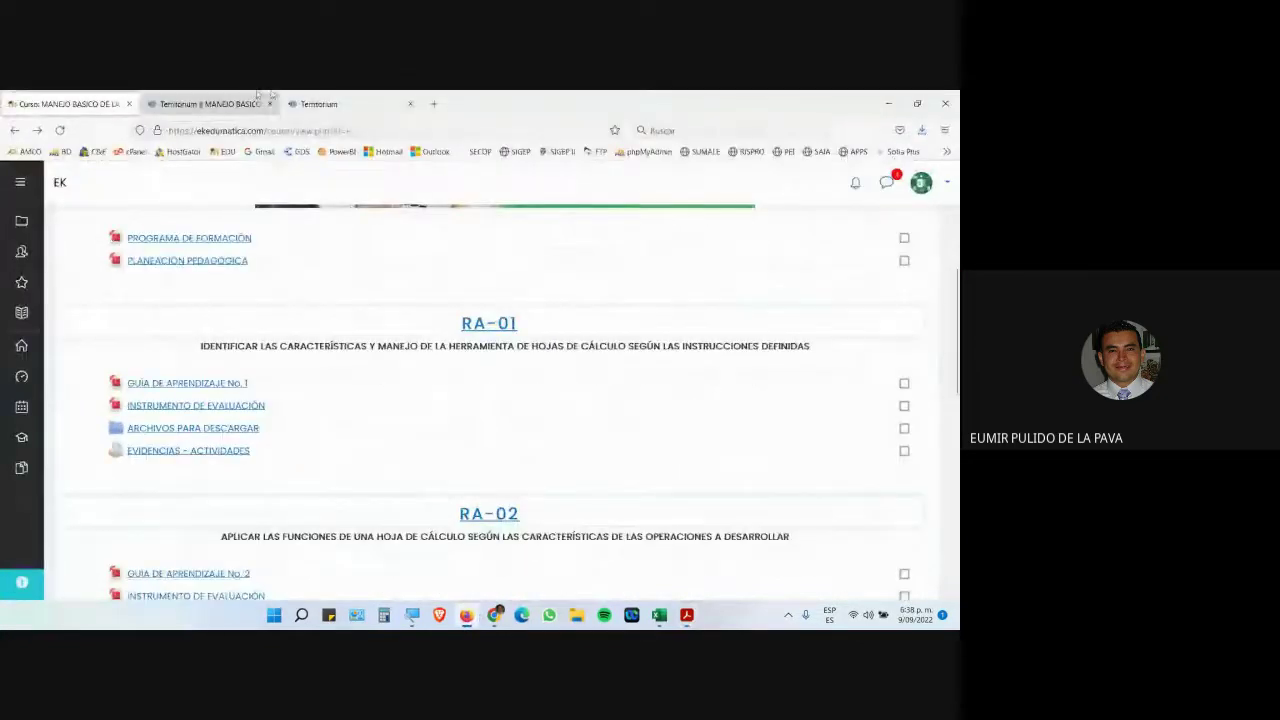
pyautogui.click(318, 104)
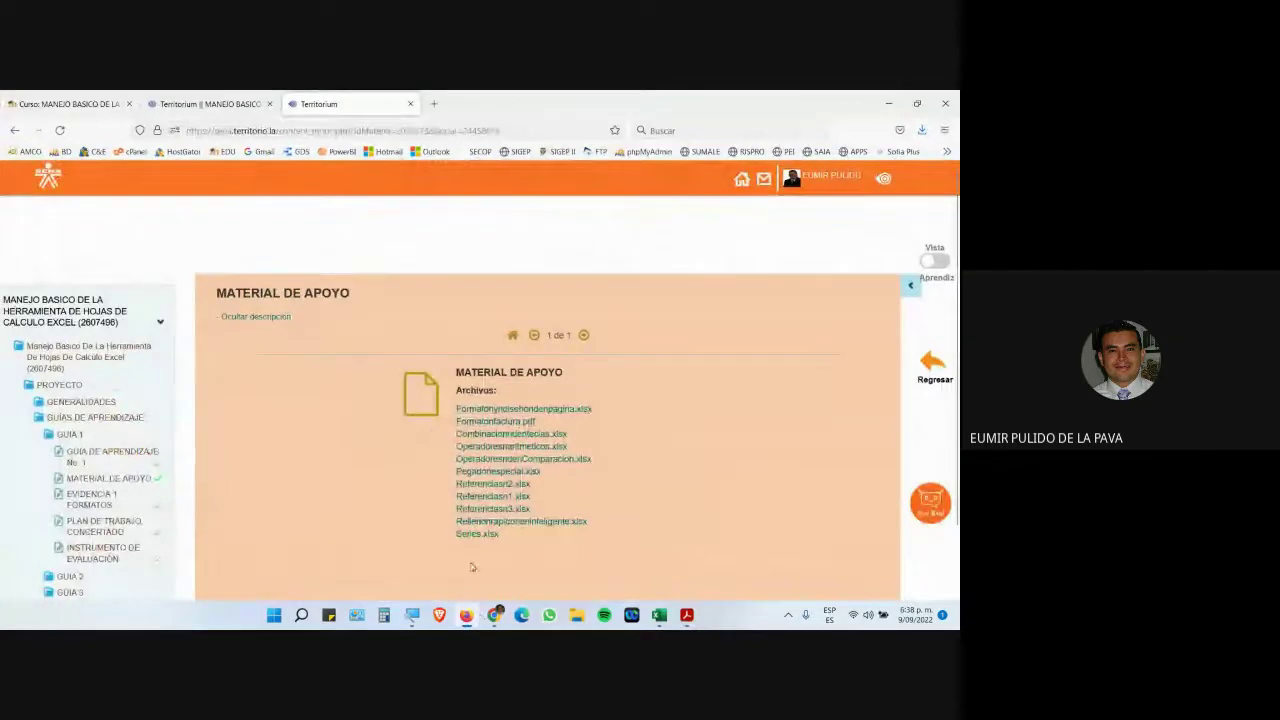
pyautogui.click(52, 100)
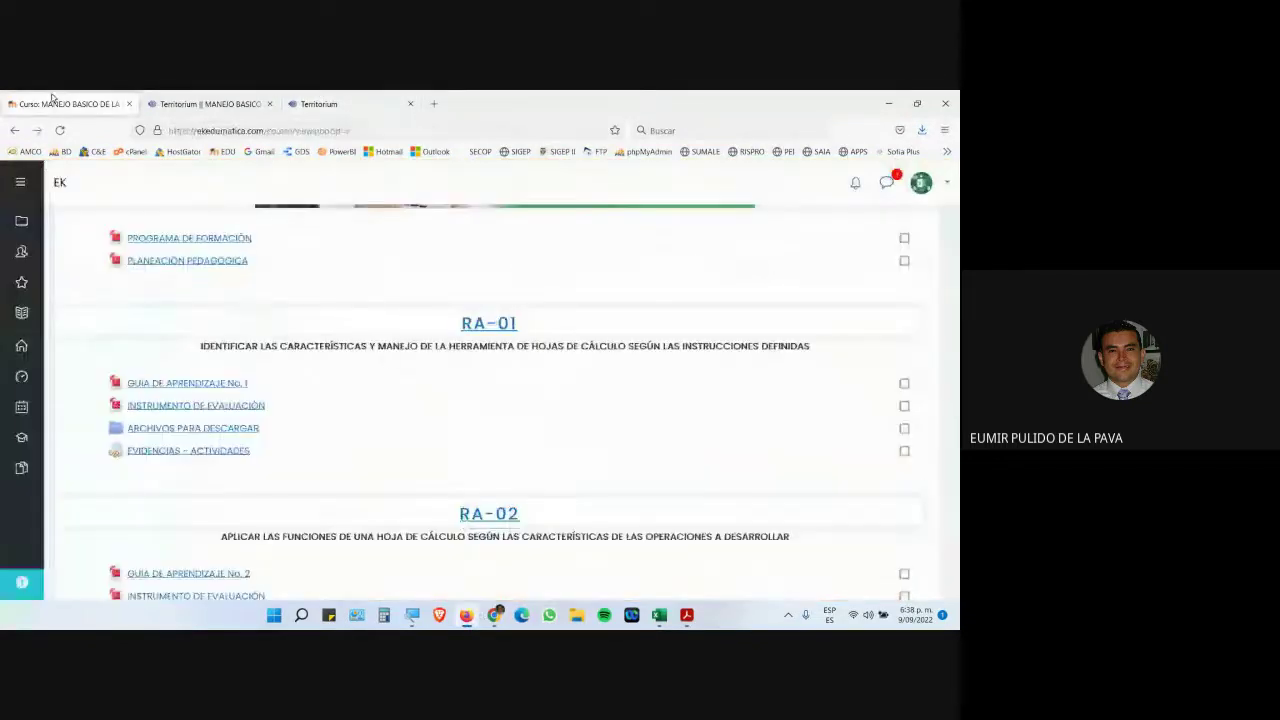
pyautogui.click(229, 430)
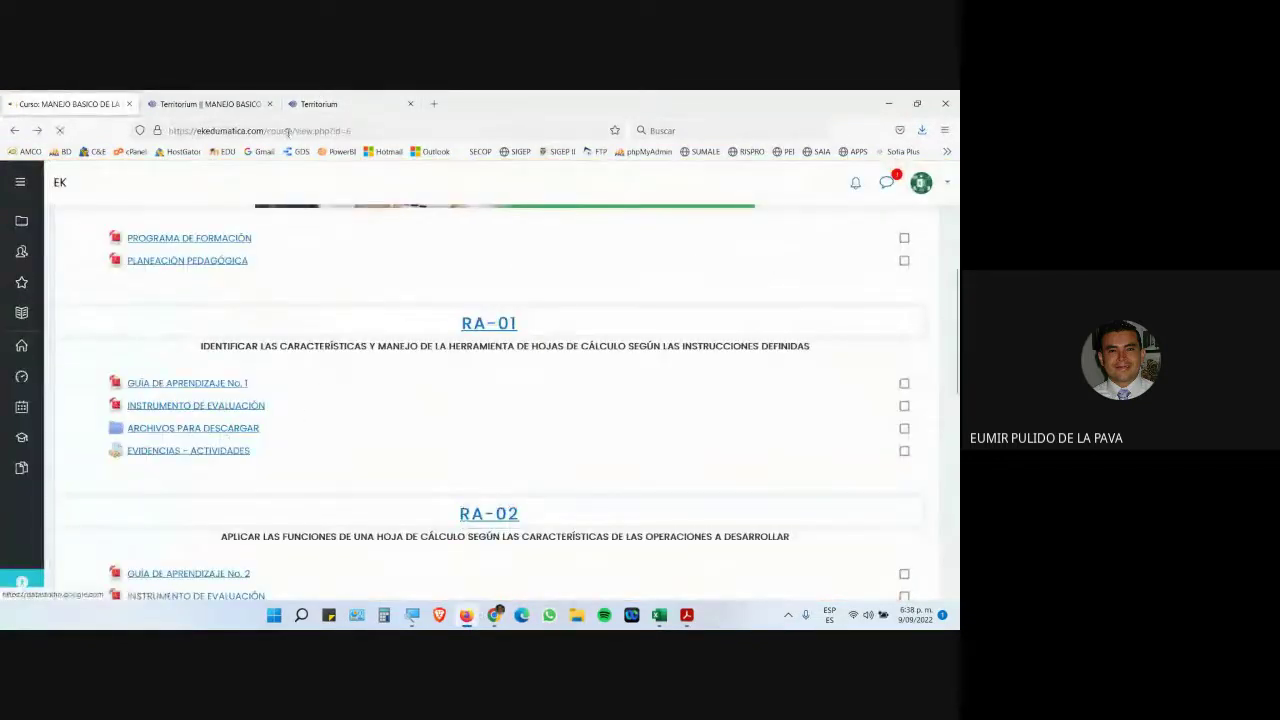
pyautogui.click(318, 104)
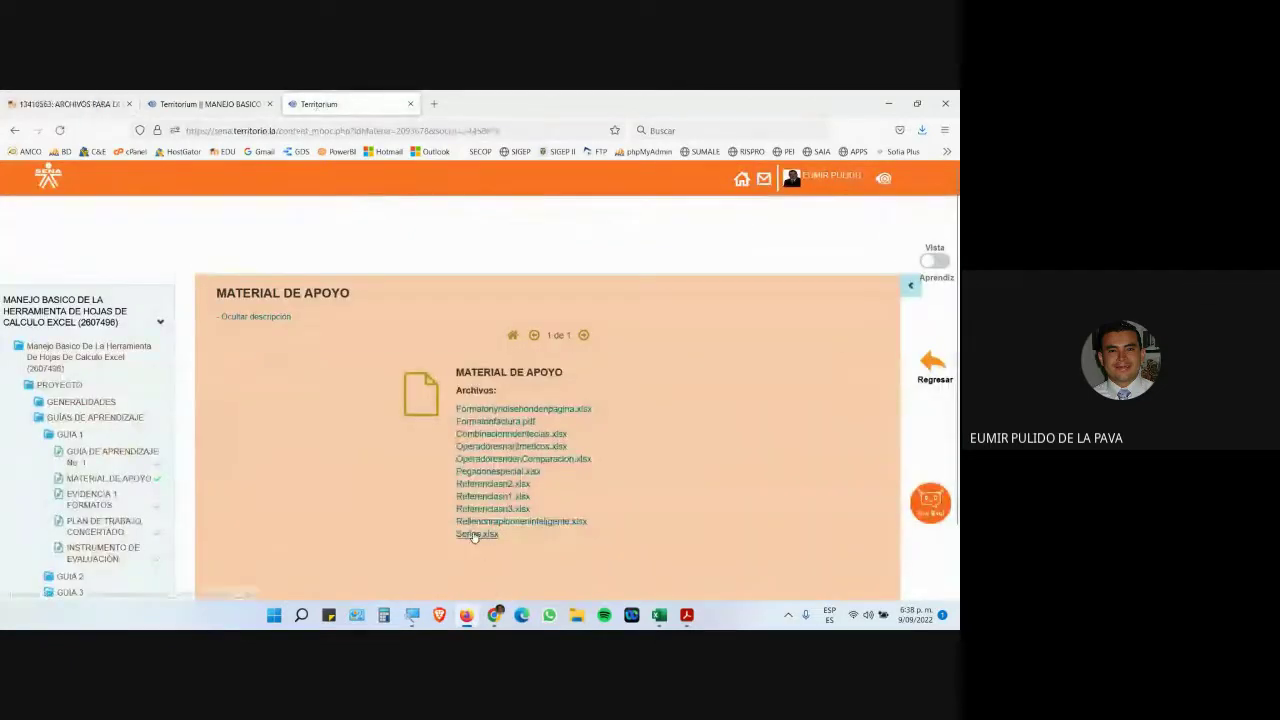
pyautogui.click(205, 104)
pyautogui.click(100, 103)
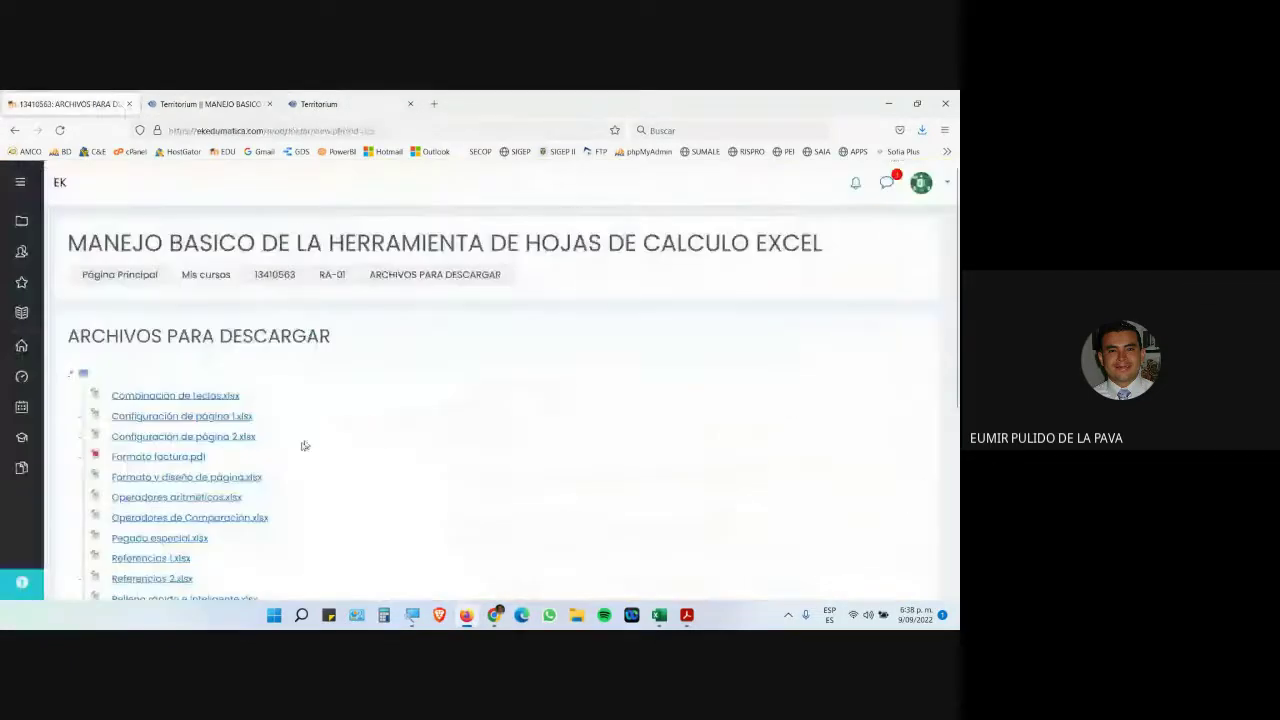
# Step: Download Series.xlsx from the ARCHIVOS PARA DESCARGAR folder and open the workbook in Excel
pyautogui.scroll(-5, 300, 228)
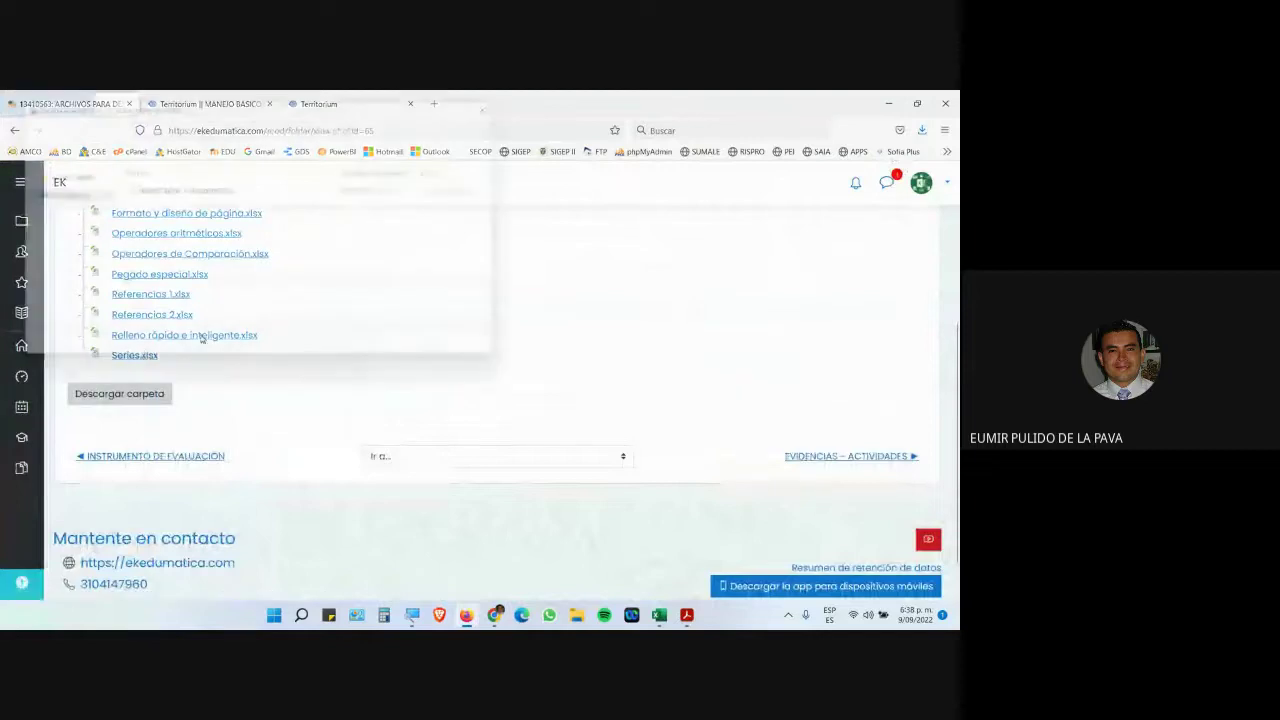
pyautogui.click(420, 352)
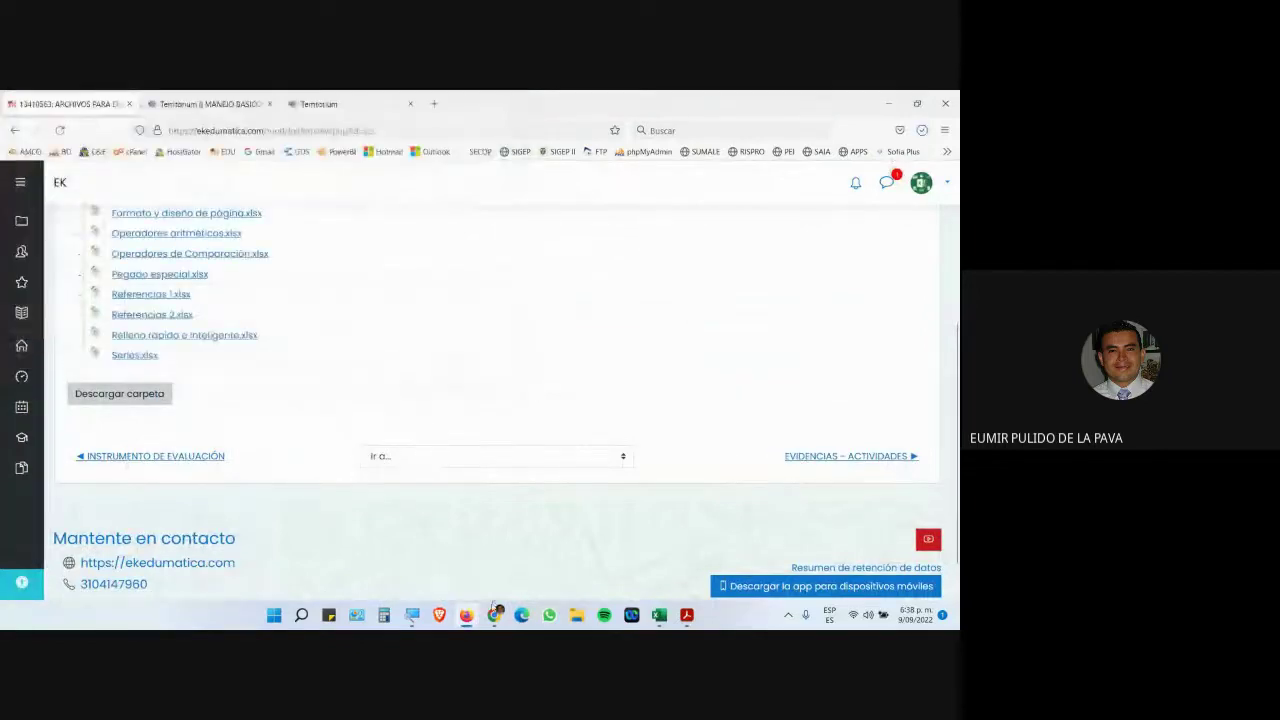
pyautogui.click(418, 563)
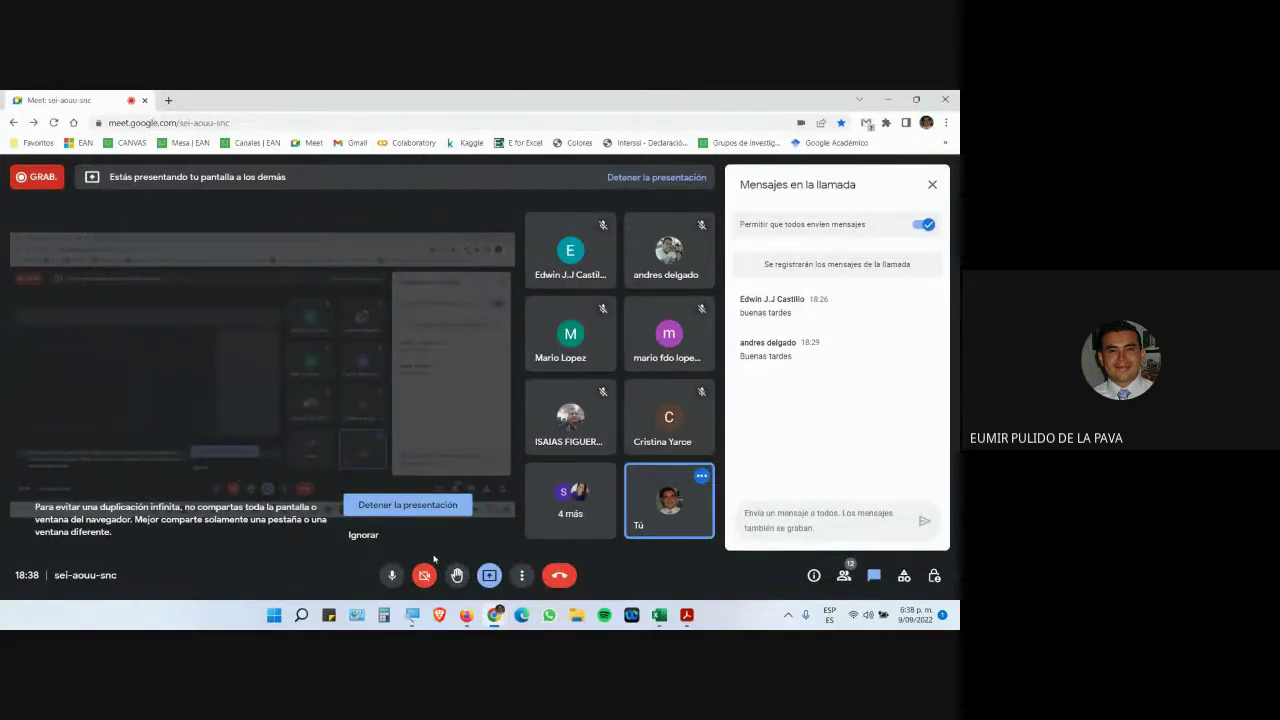
pyautogui.hotkey('alt', 'Tab')
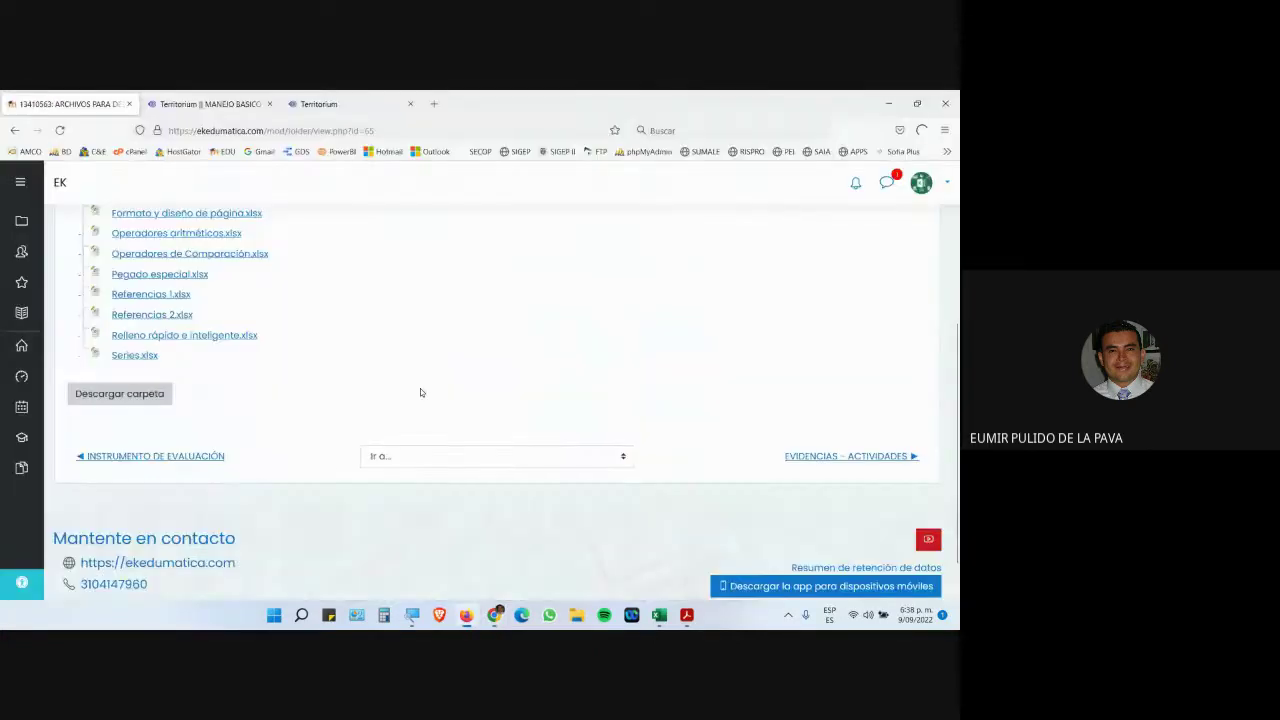
pyautogui.press('super+d')
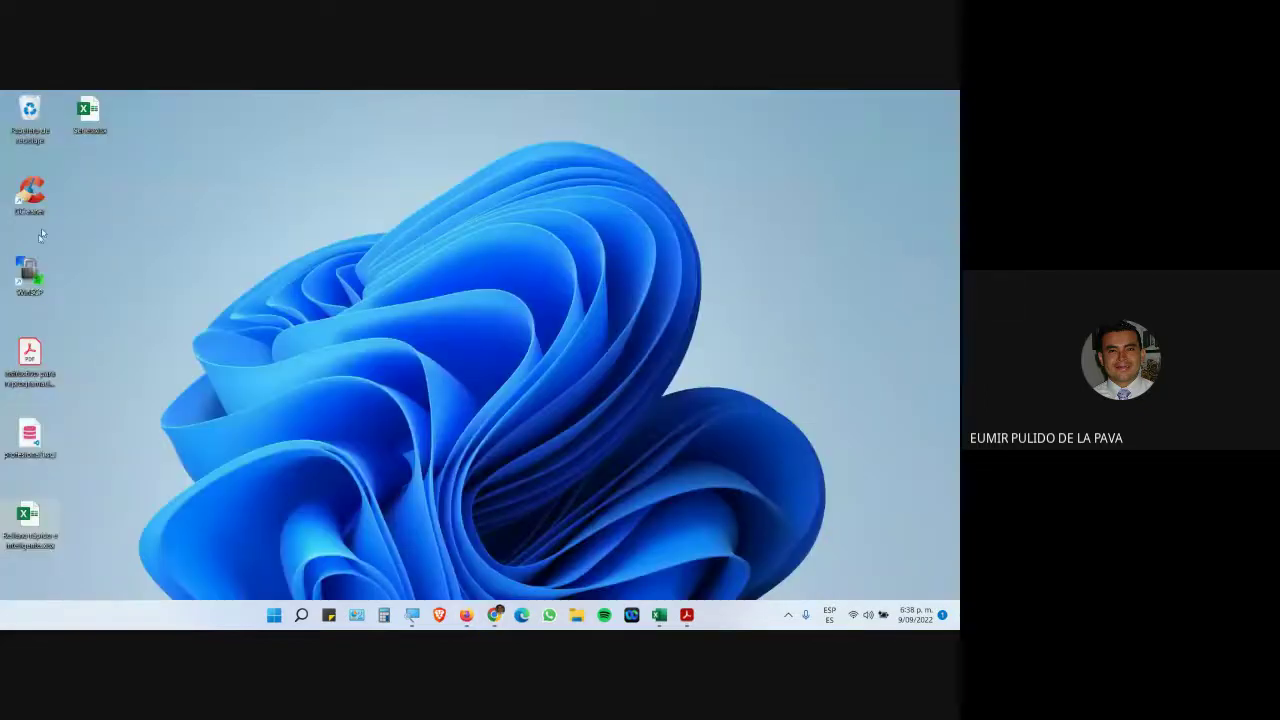
pyautogui.click(494, 615)
pyautogui.click(434, 560)
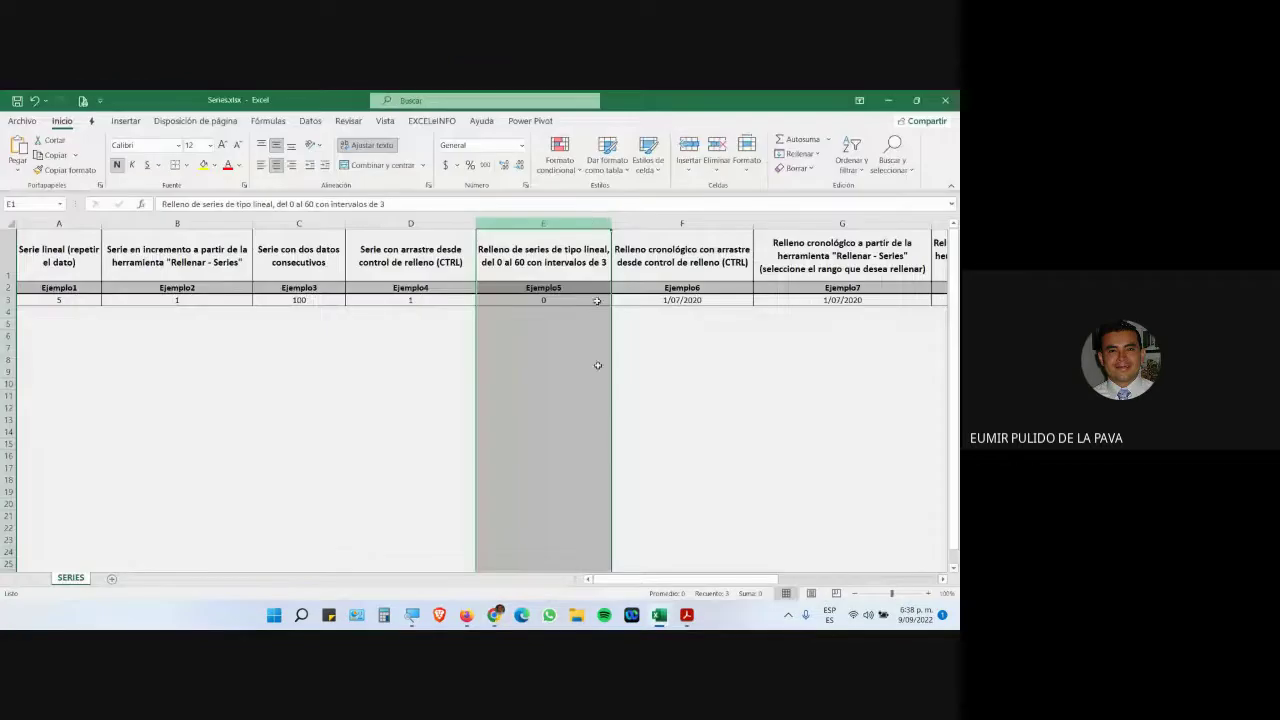
# Step: Admit the participant waiting to join the Google Meet call and return to the Series.xlsx workbook in Excel
pyautogui.click(494, 615)
pyautogui.click(445, 550)
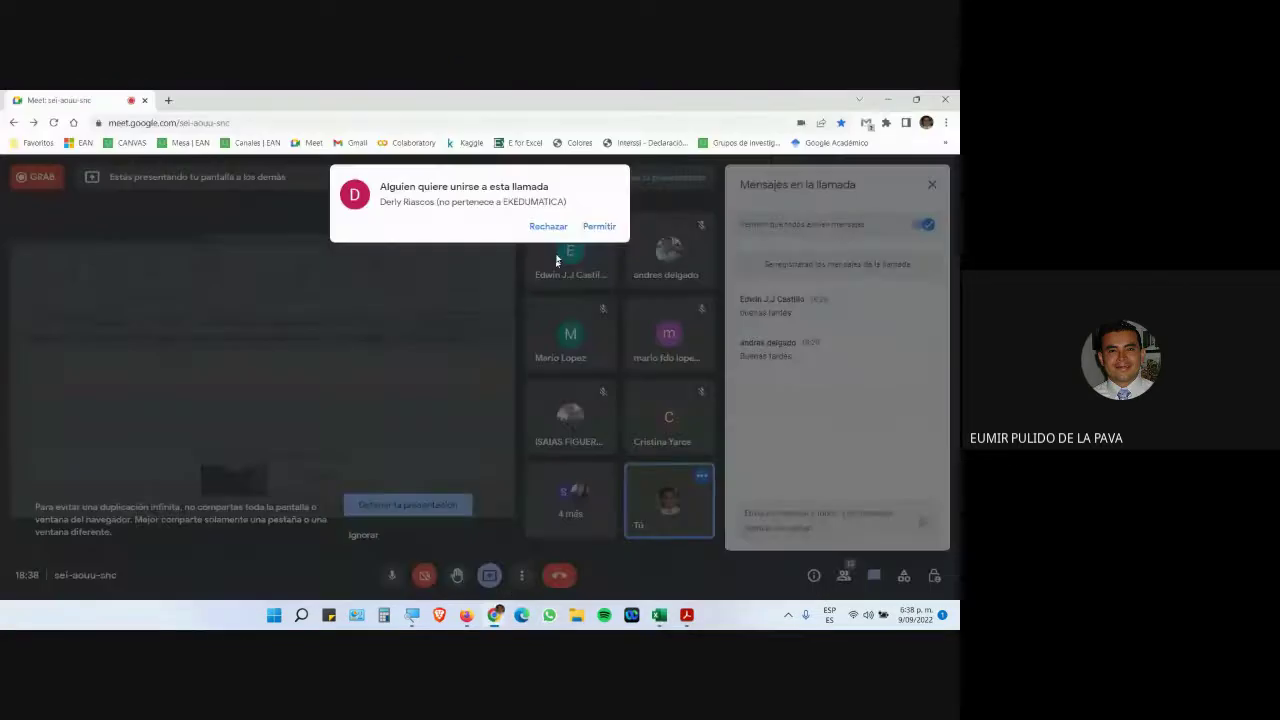
pyautogui.click(594, 228)
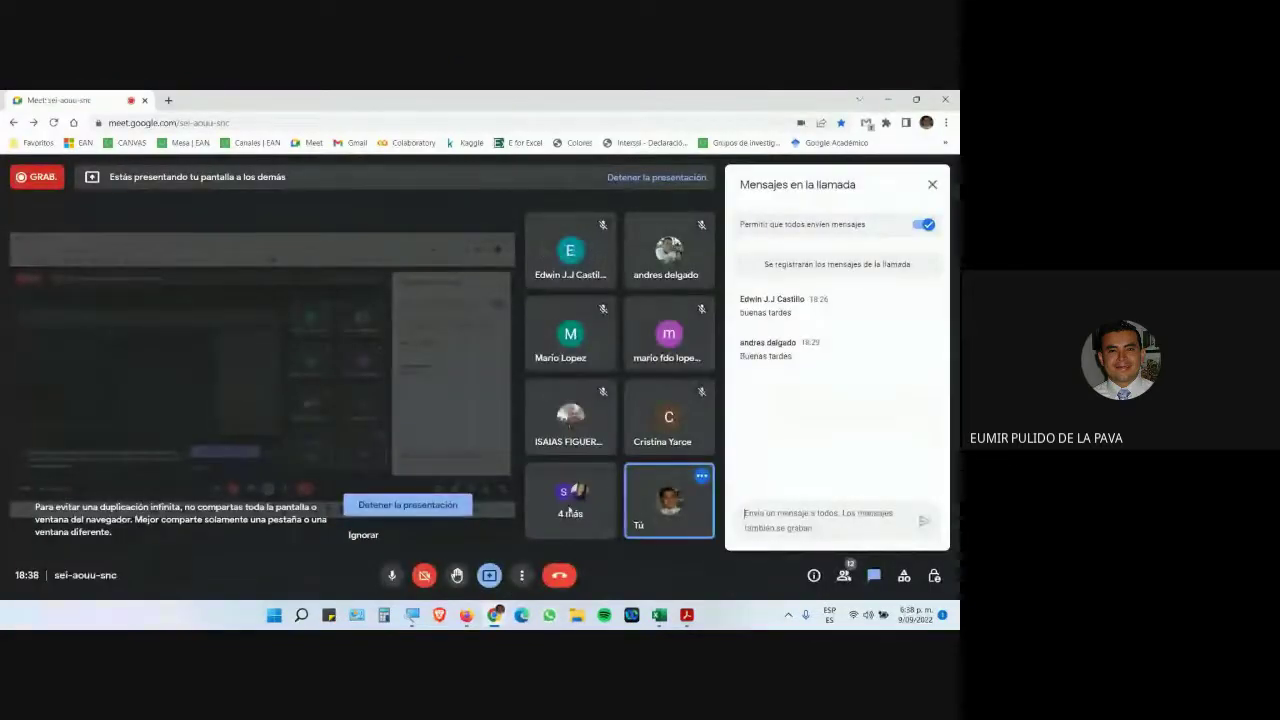
pyautogui.click(659, 615)
pyautogui.click(692, 572)
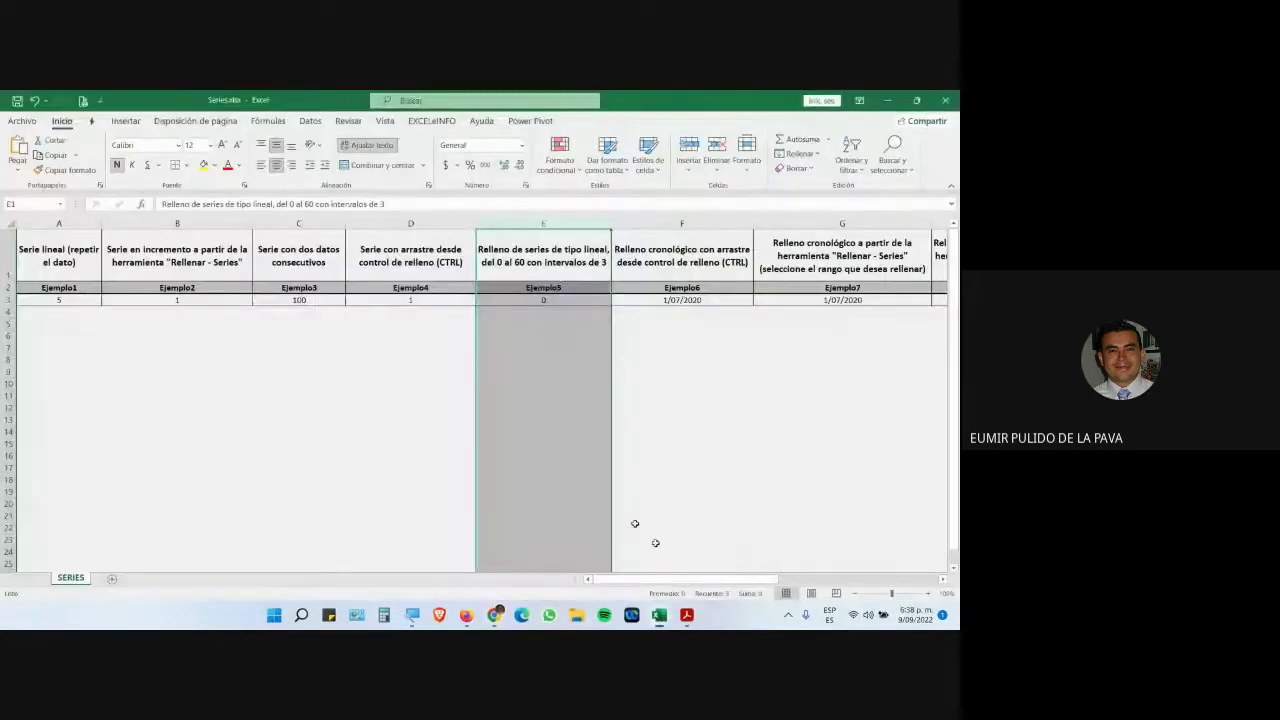
# Step: Enlarge the SERIES sheet to 160% zoom and bring its first columns, starting with Ejemplo1, into view
pyautogui.click(267, 326)
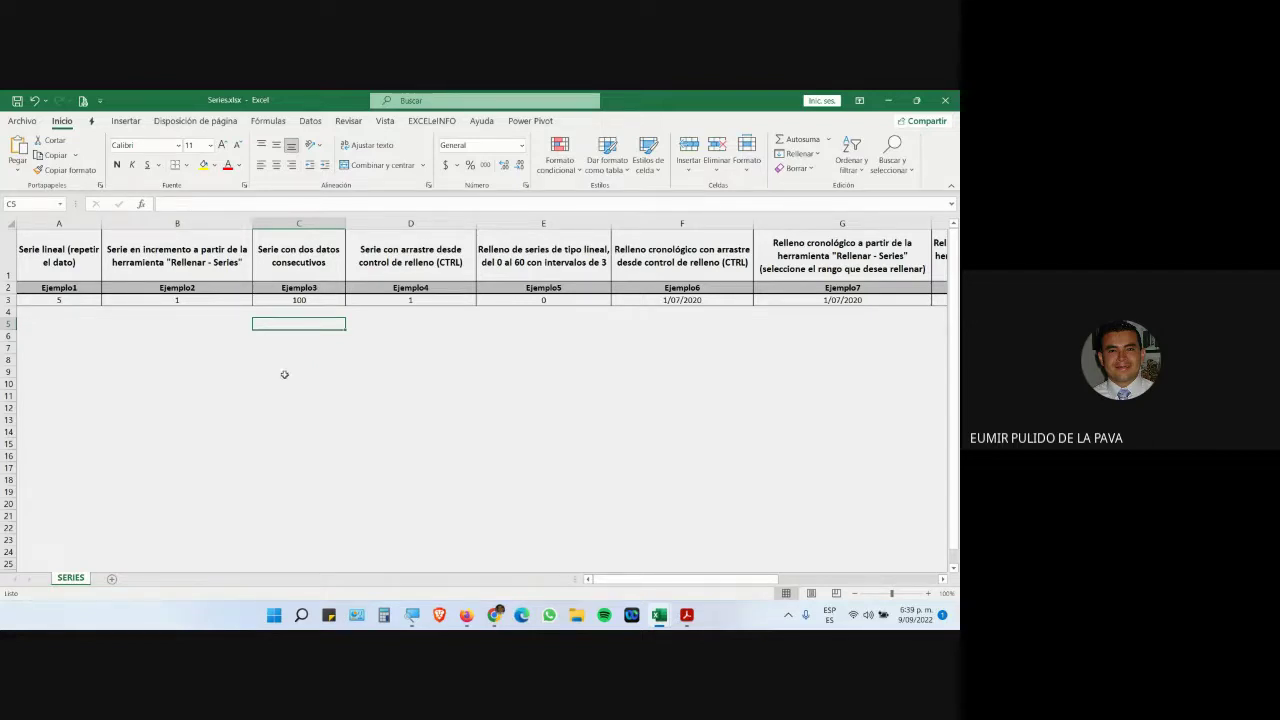
pyautogui.moveTo(735, 579); pyautogui.dragTo(700, 568)
pyautogui.moveTo(412, 615)
pyautogui.click(927, 593)
pyautogui.click(927, 593)
pyautogui.click(927, 593)
pyautogui.click(927, 593)
pyautogui.click(927, 593)
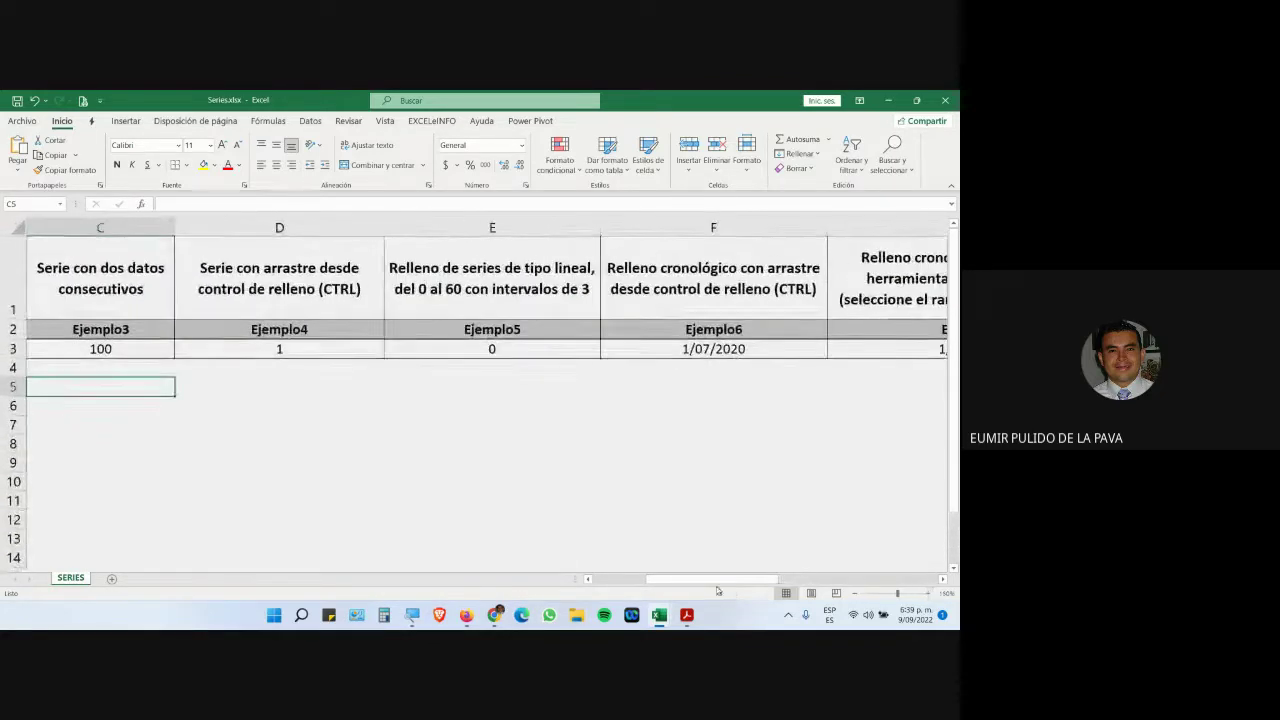
pyautogui.moveTo(726, 583); pyautogui.dragTo(615, 583)
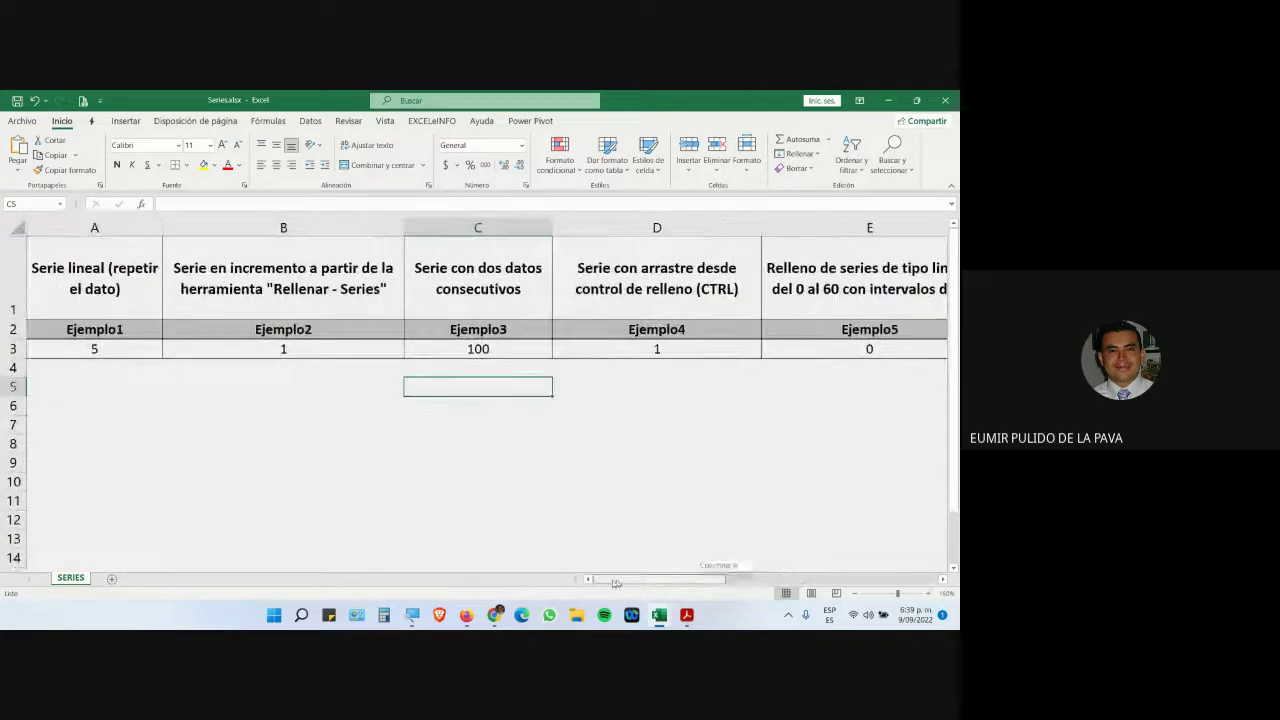
# Step: Try 798 as the Ejemplo1 starting value in cell A3, restore it to 5, and reselect the cell
pyautogui.click(96, 226)
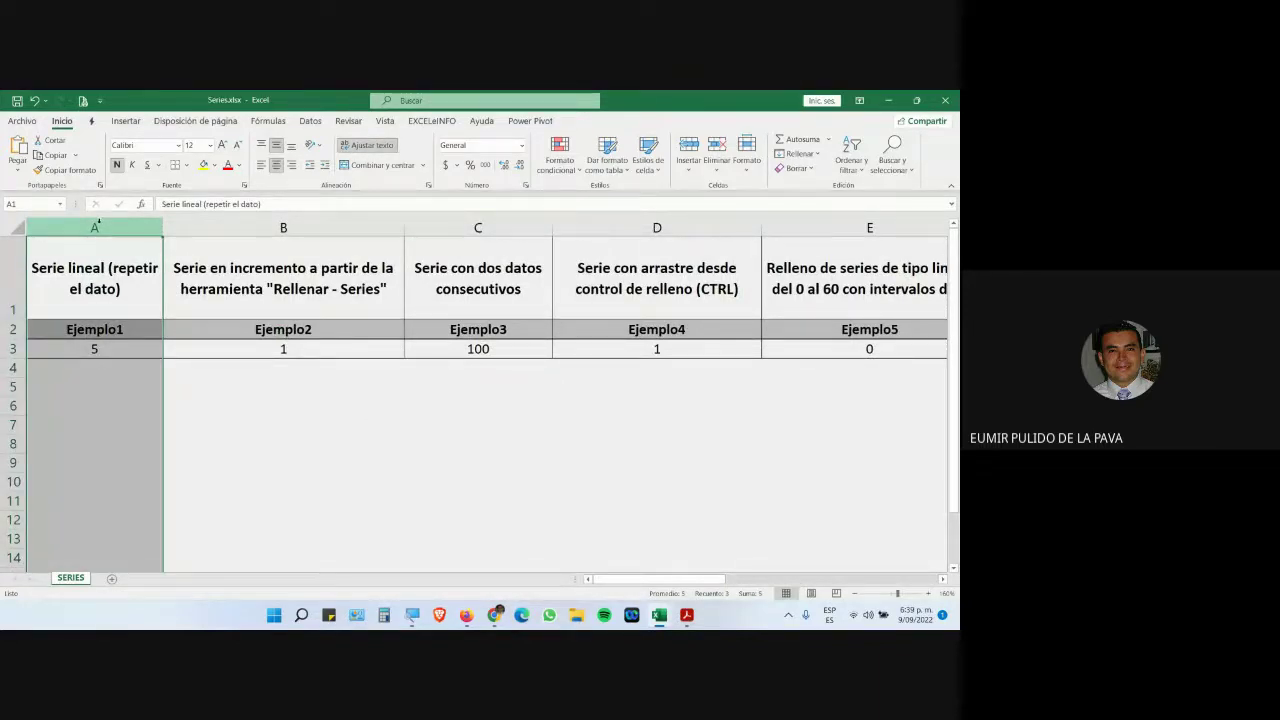
pyautogui.click(78, 279)
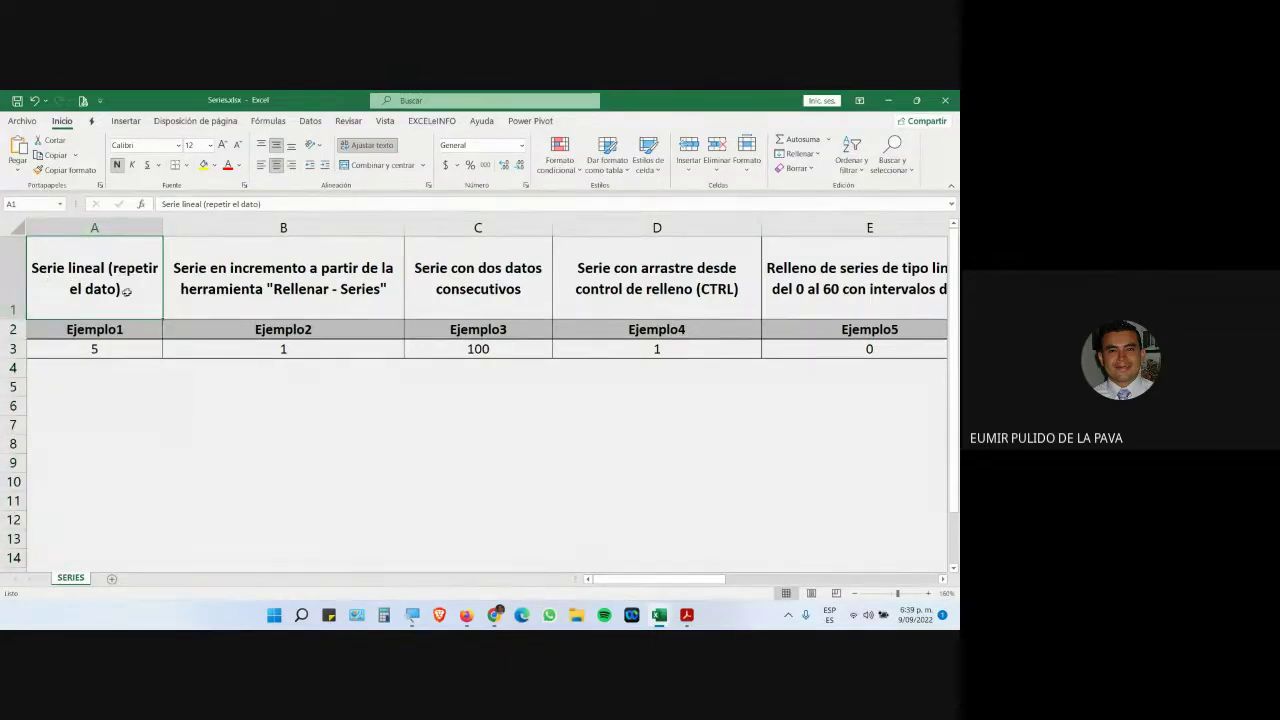
pyautogui.click(106, 350)
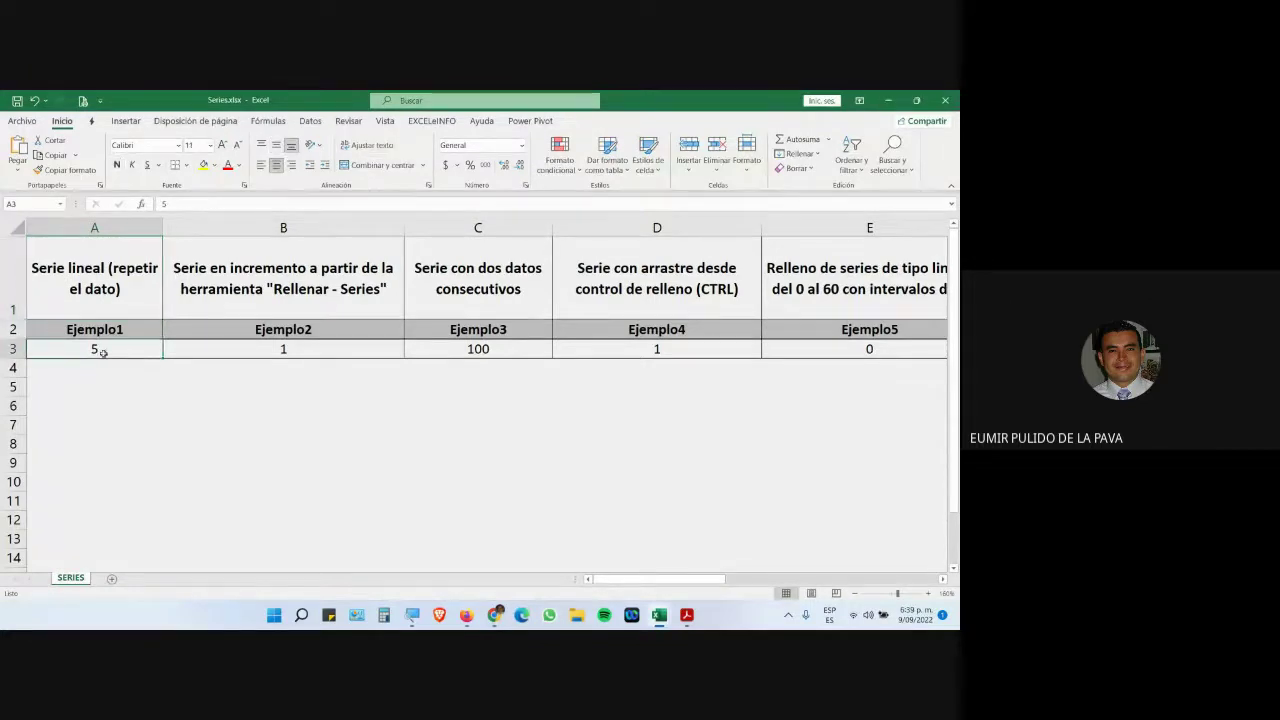
pyautogui.doubleClick(116, 346)
pyautogui.press('BackSpace')
pyautogui.write('798')
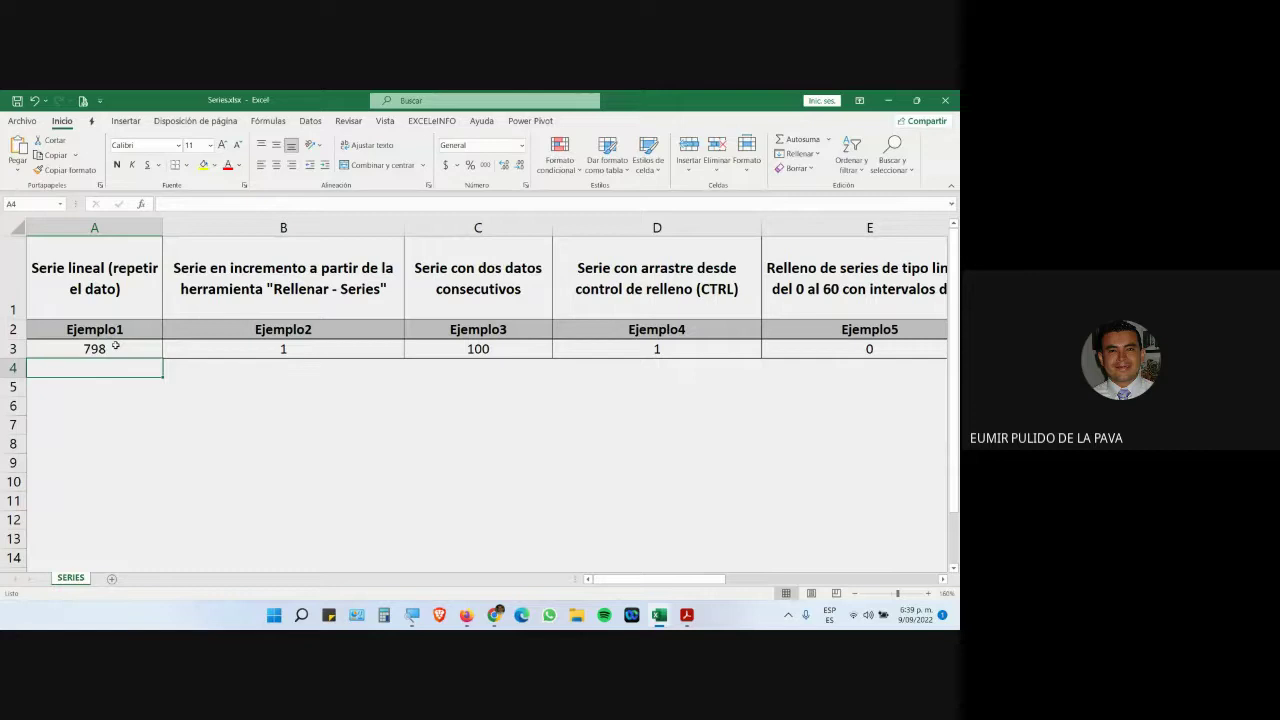
pyautogui.hotkey('ctrl', 'Return')
pyautogui.write('ññ')
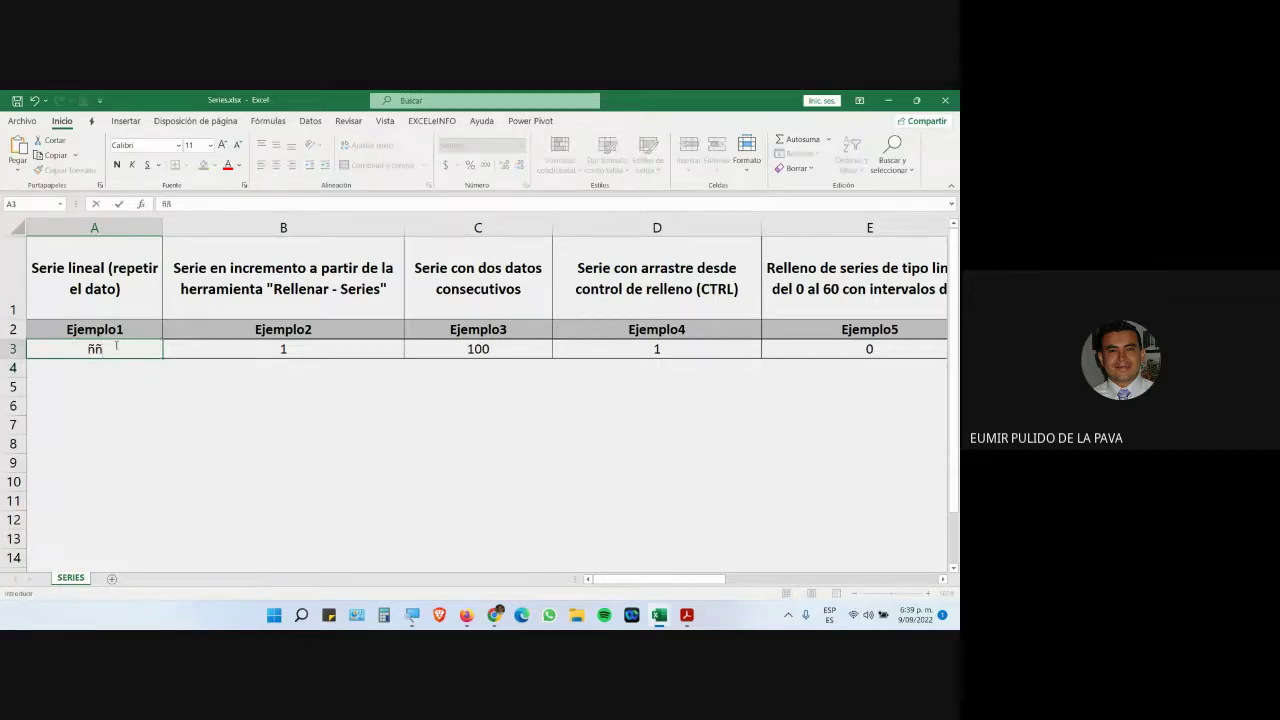
pyautogui.press('BackSpace')
pyautogui.press('BackSpace')
pyautogui.write('5')
pyautogui.press('Return')
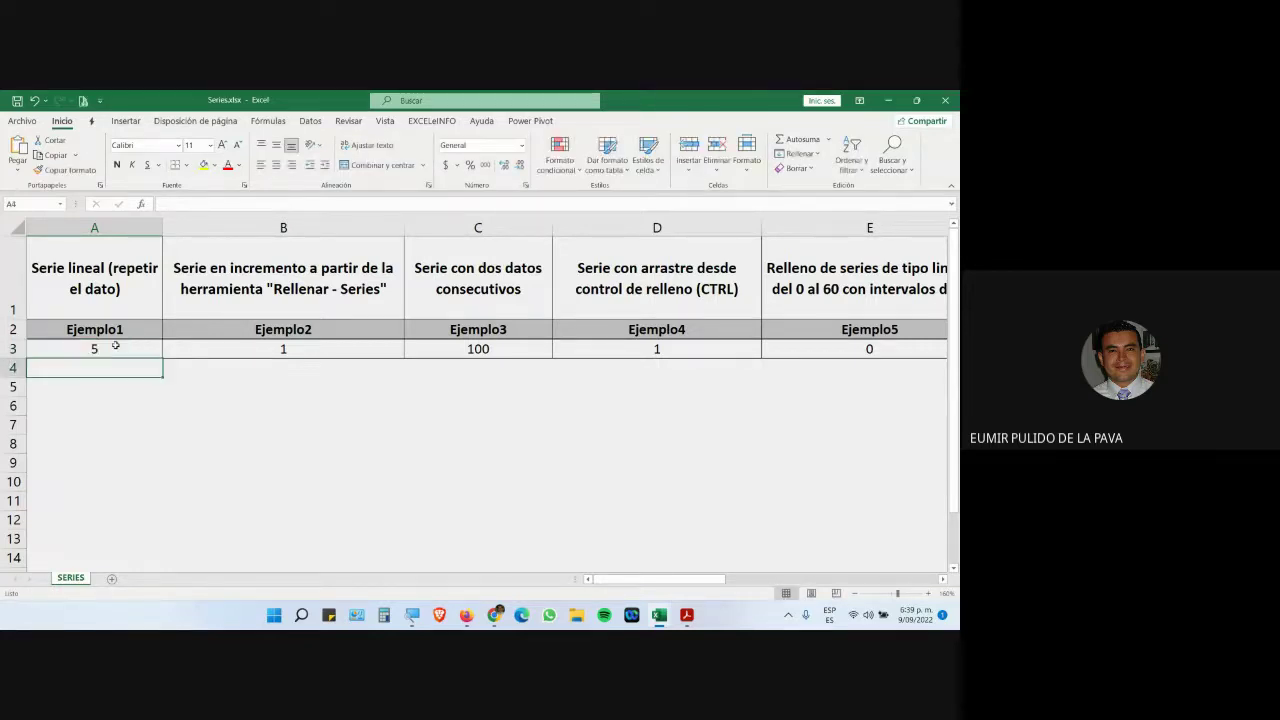
pyautogui.click(130, 346)
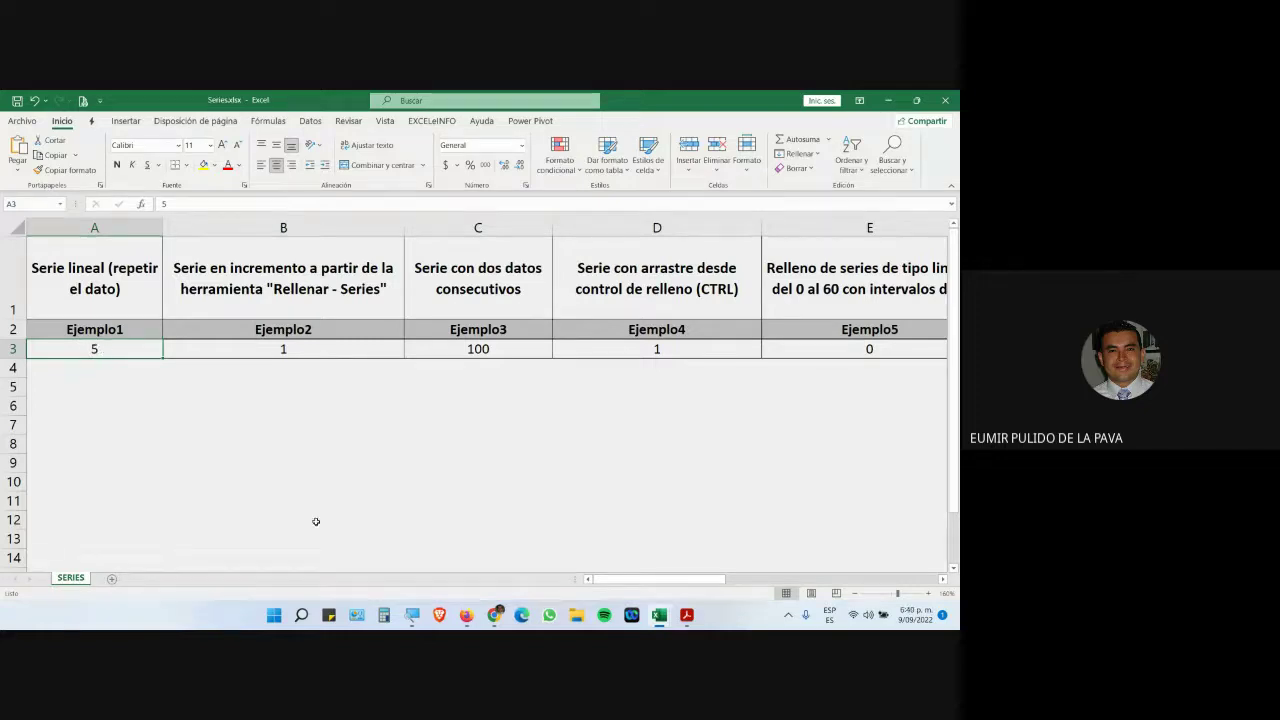
# Step: Magnify the screen to 200% with Lupa and minimize its window
pyautogui.click(413, 615)
pyautogui.click(765, 606)
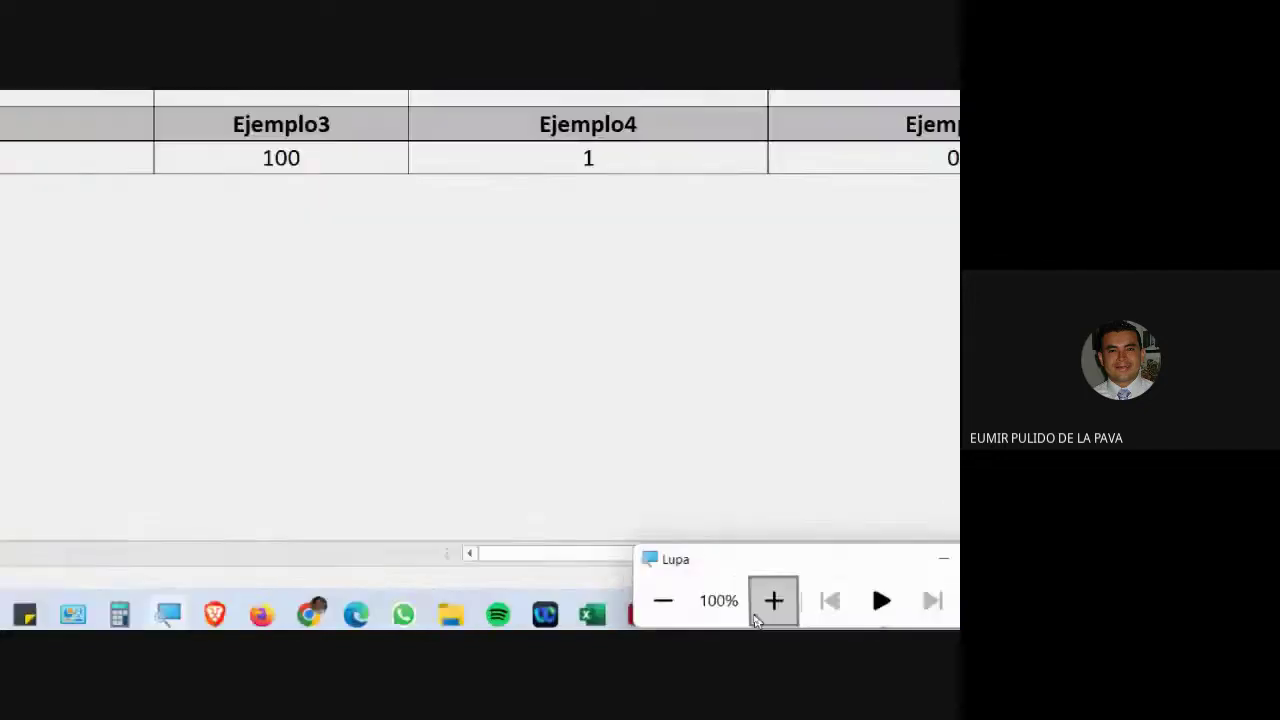
pyautogui.click(249, 249)
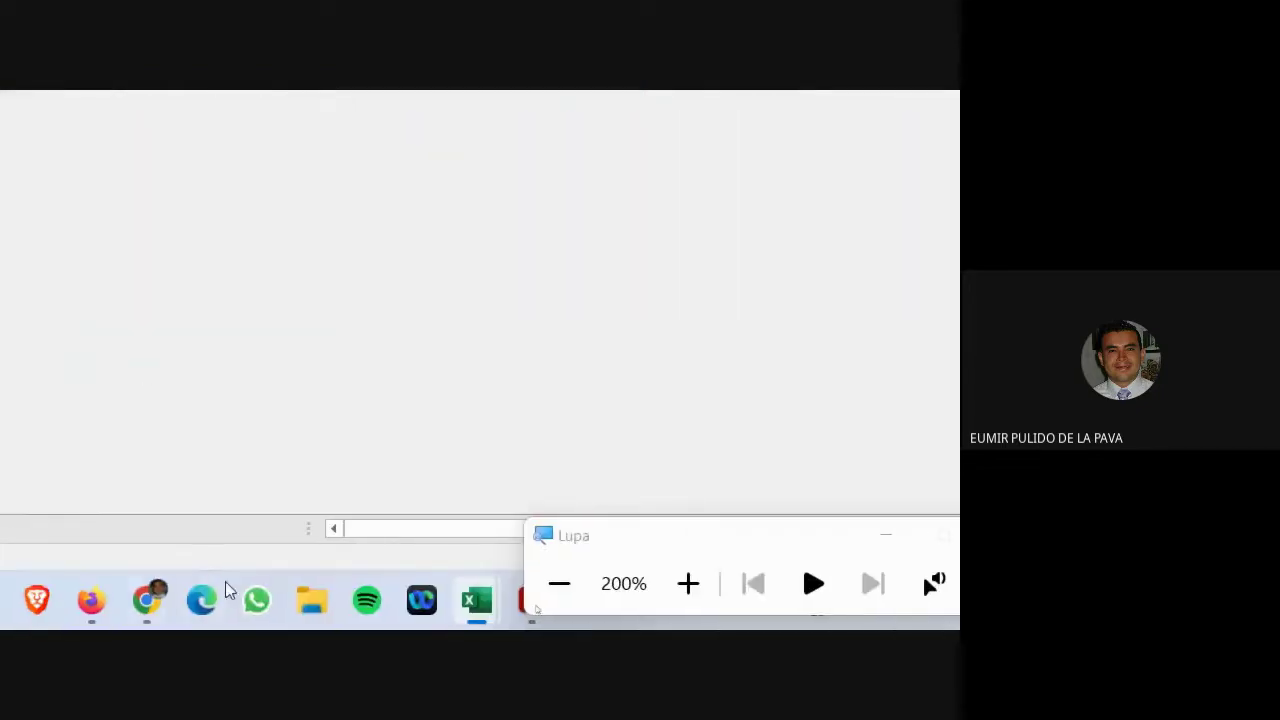
pyautogui.click(830, 538)
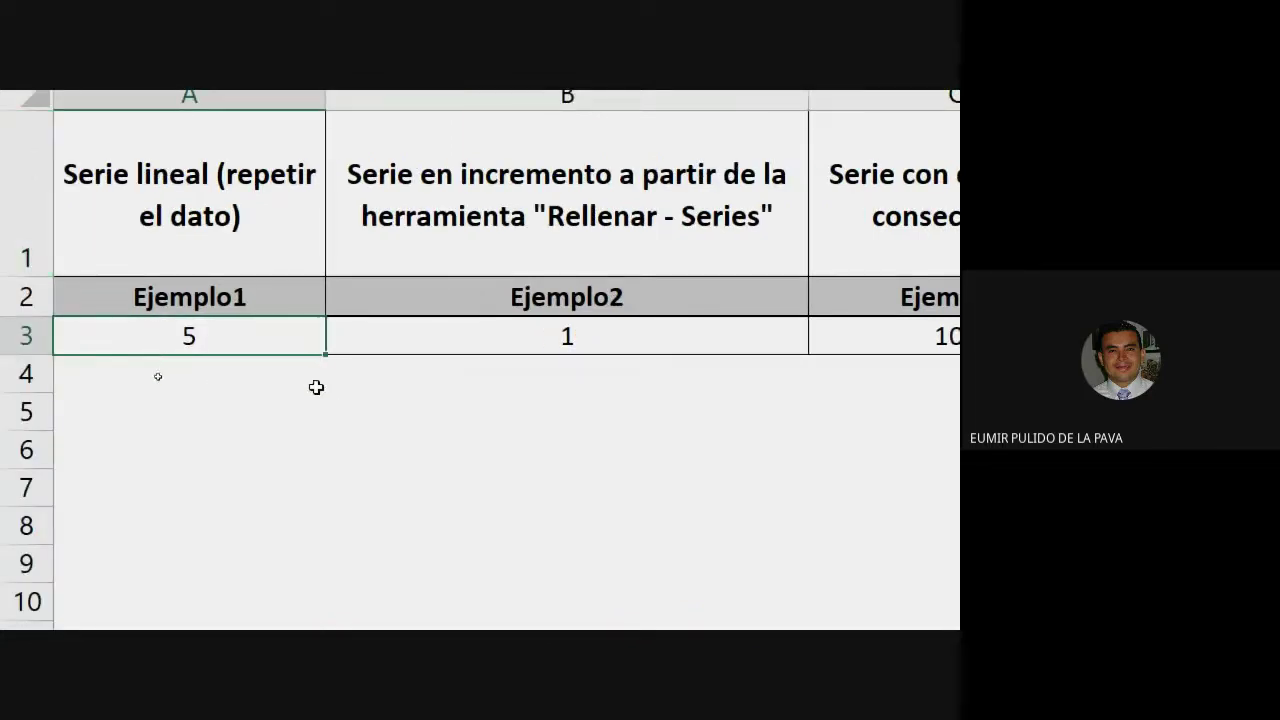
# Step: Fill the Ejemplo1 column downward from cell A3 with the repeated value 5, using the fill handle
pyautogui.click(280, 405)
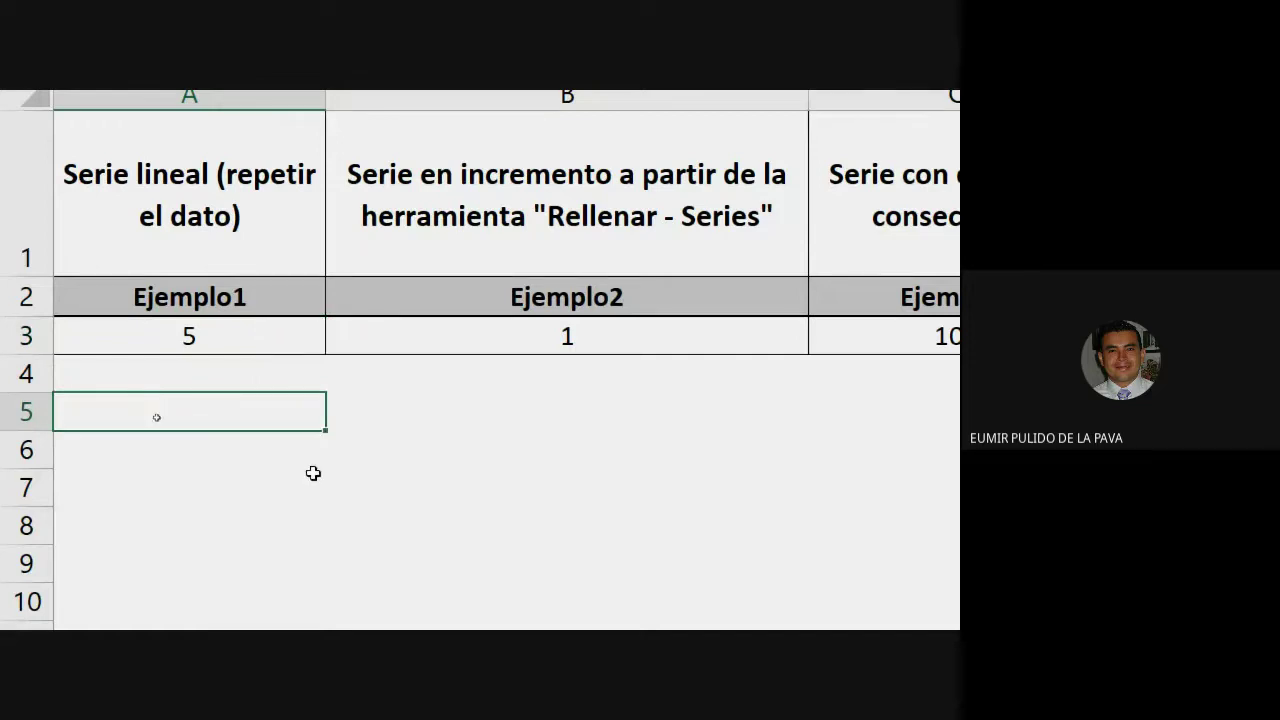
pyautogui.click(291, 349)
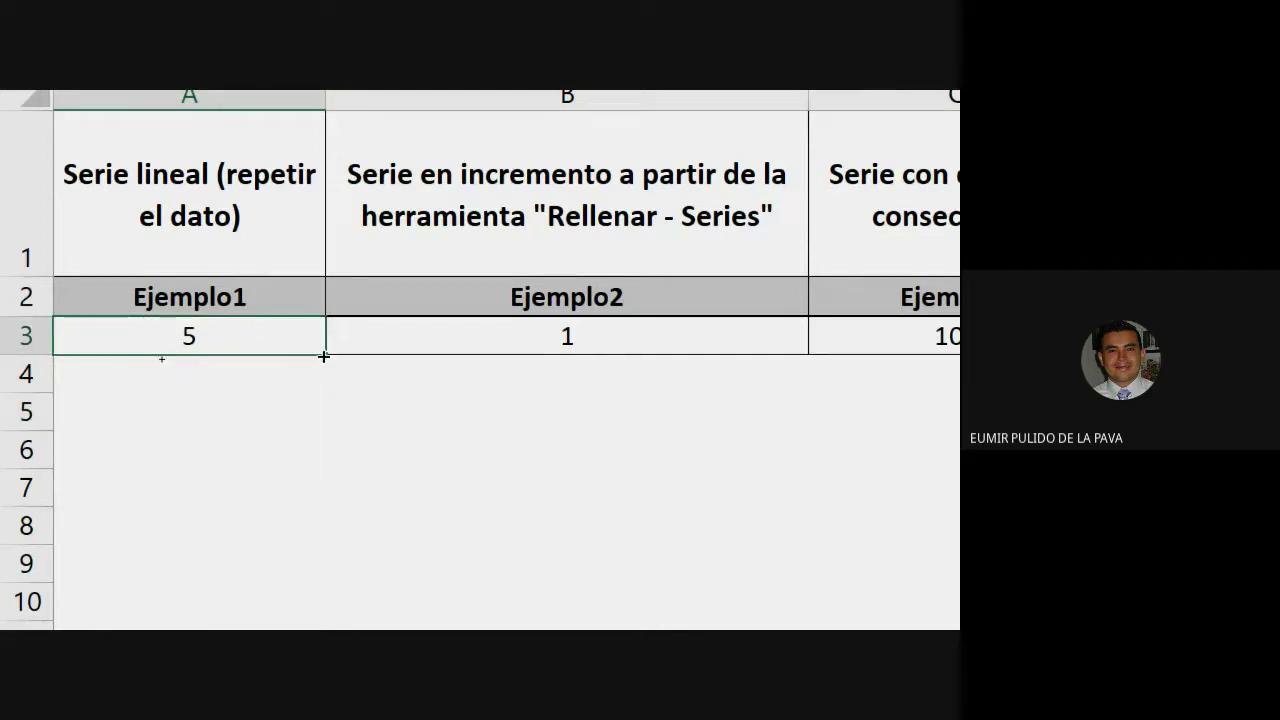
pyautogui.click(520, 440)
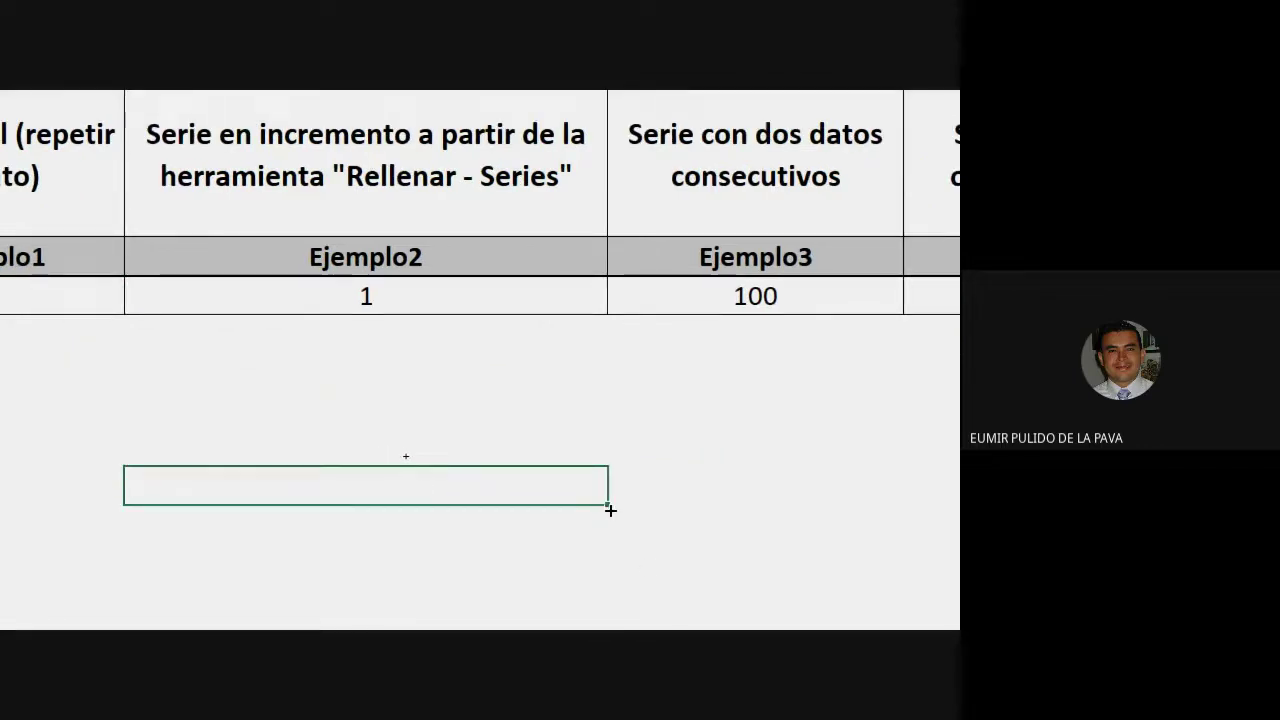
pyautogui.click(185, 310)
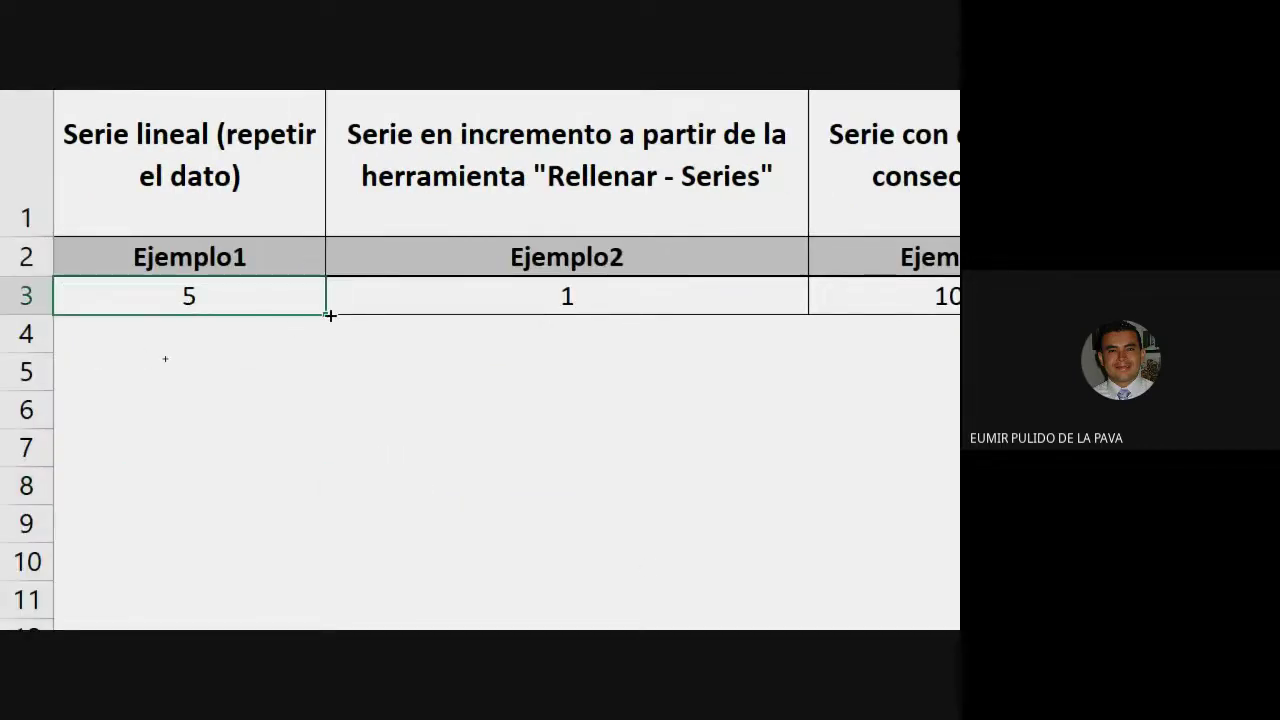
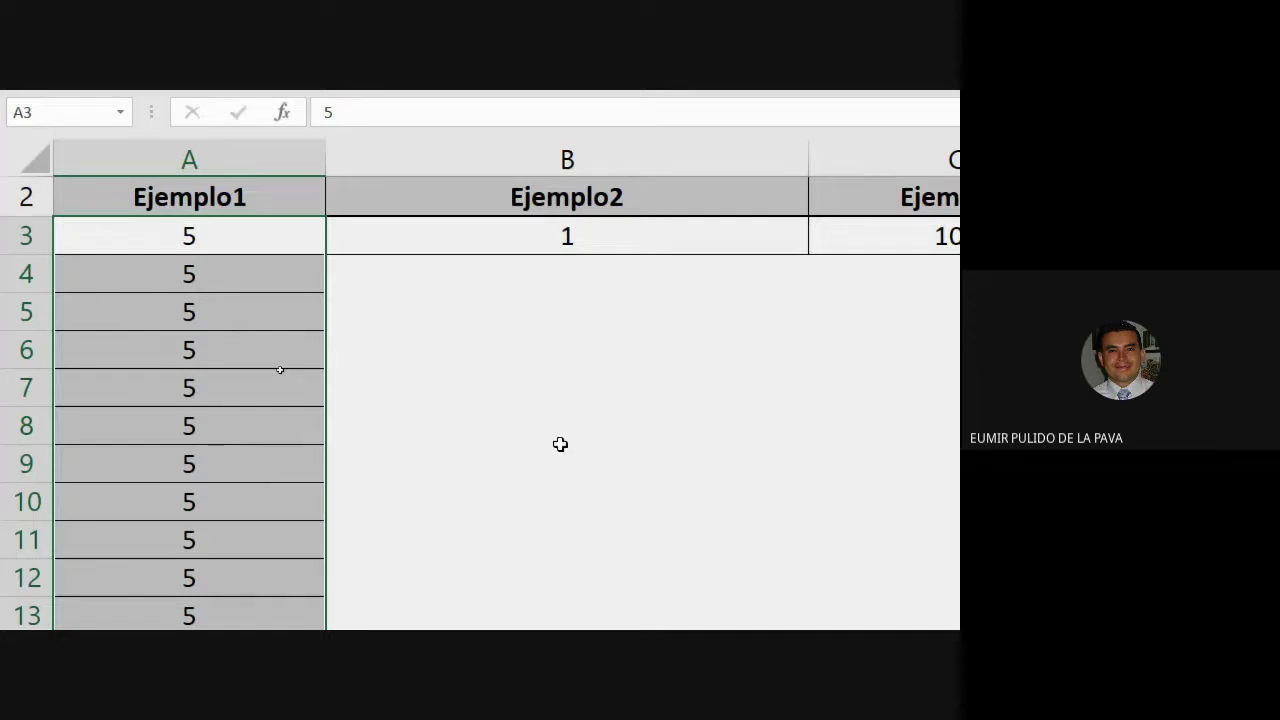
pyautogui.scroll(1, 592, 537)
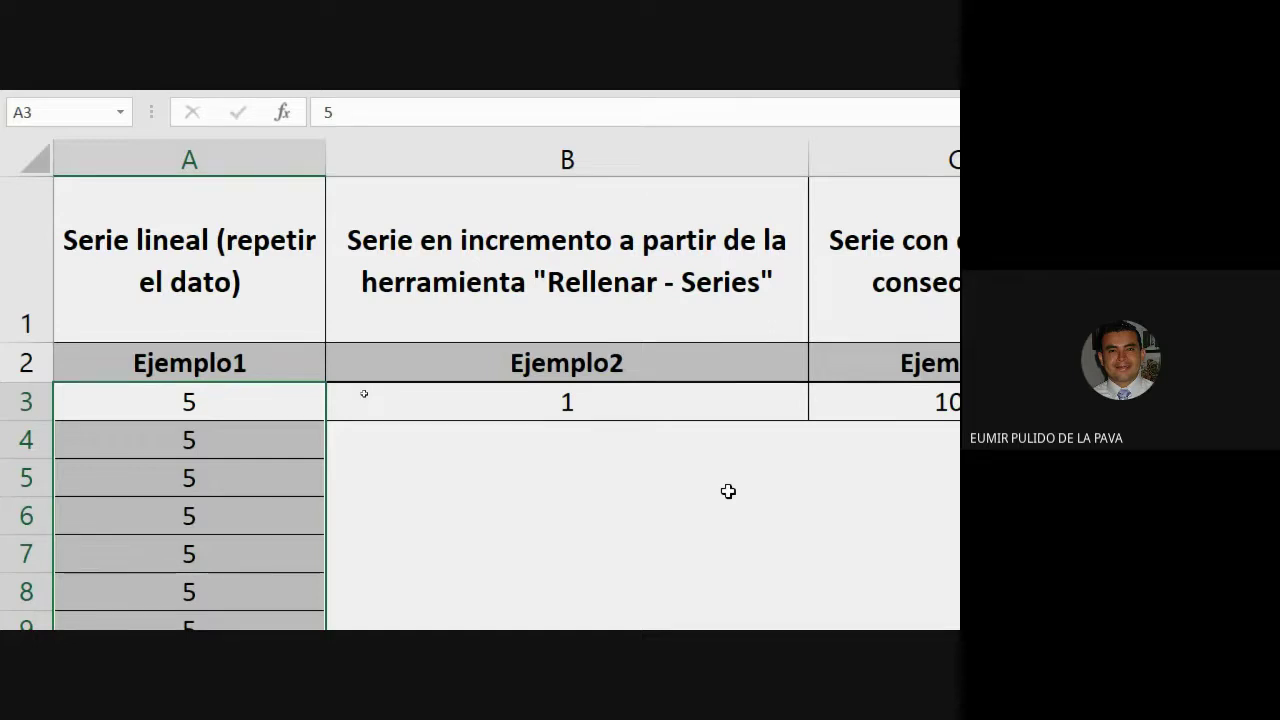
pyautogui.click(288, 408)
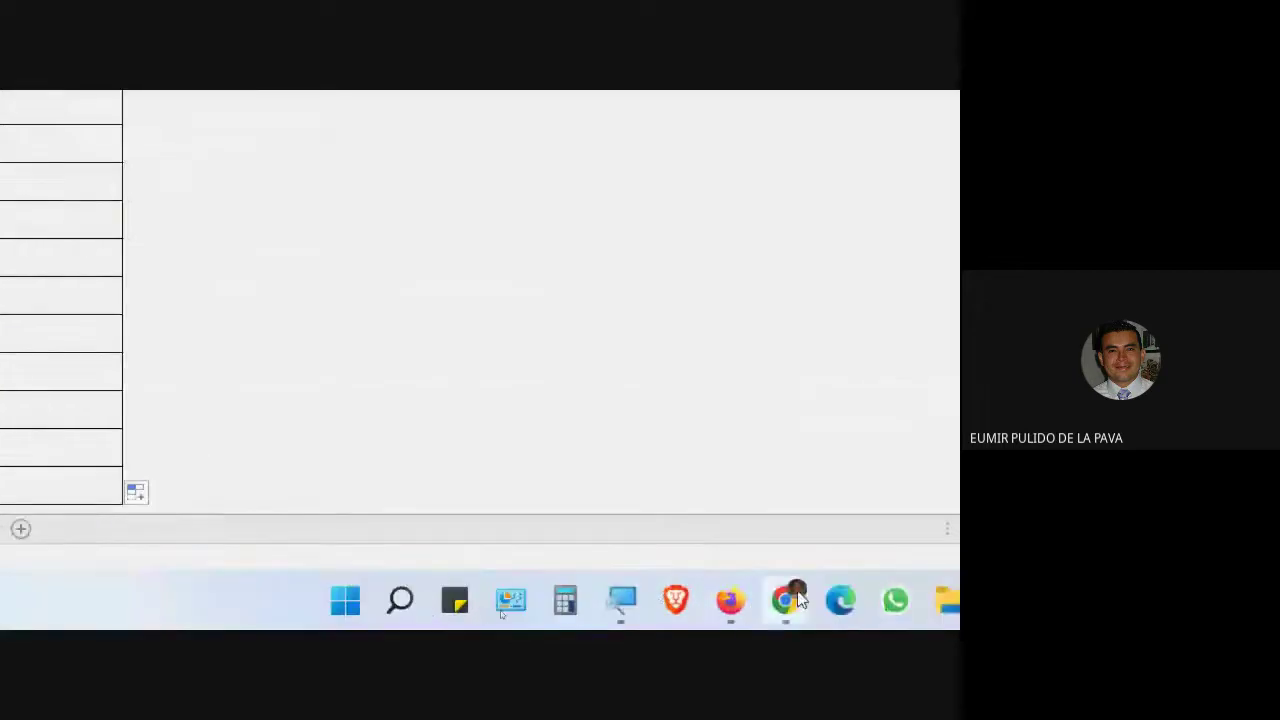
# Step: Switch to Google Meet in Chrome, admit the participant waiting to join, and return to the Series.xlsx workbook in Excel
pyautogui.moveTo(786, 600)
pyautogui.click(697, 552)
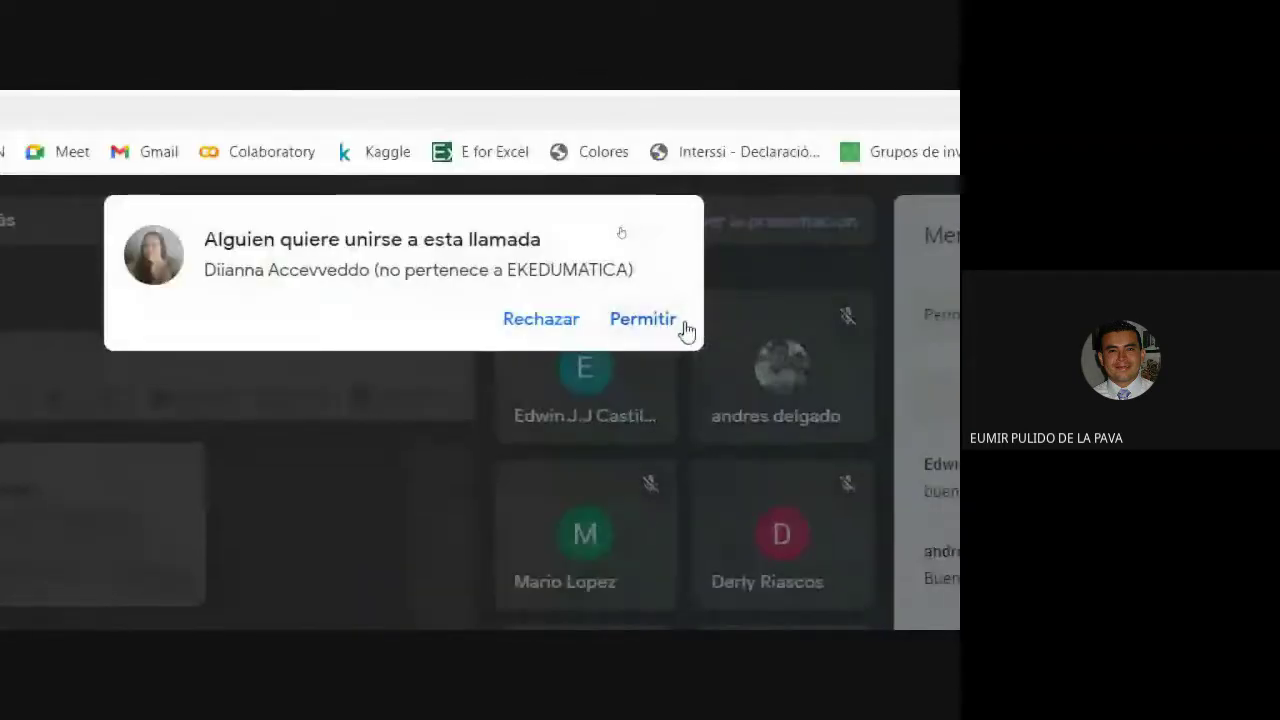
pyautogui.click(655, 320)
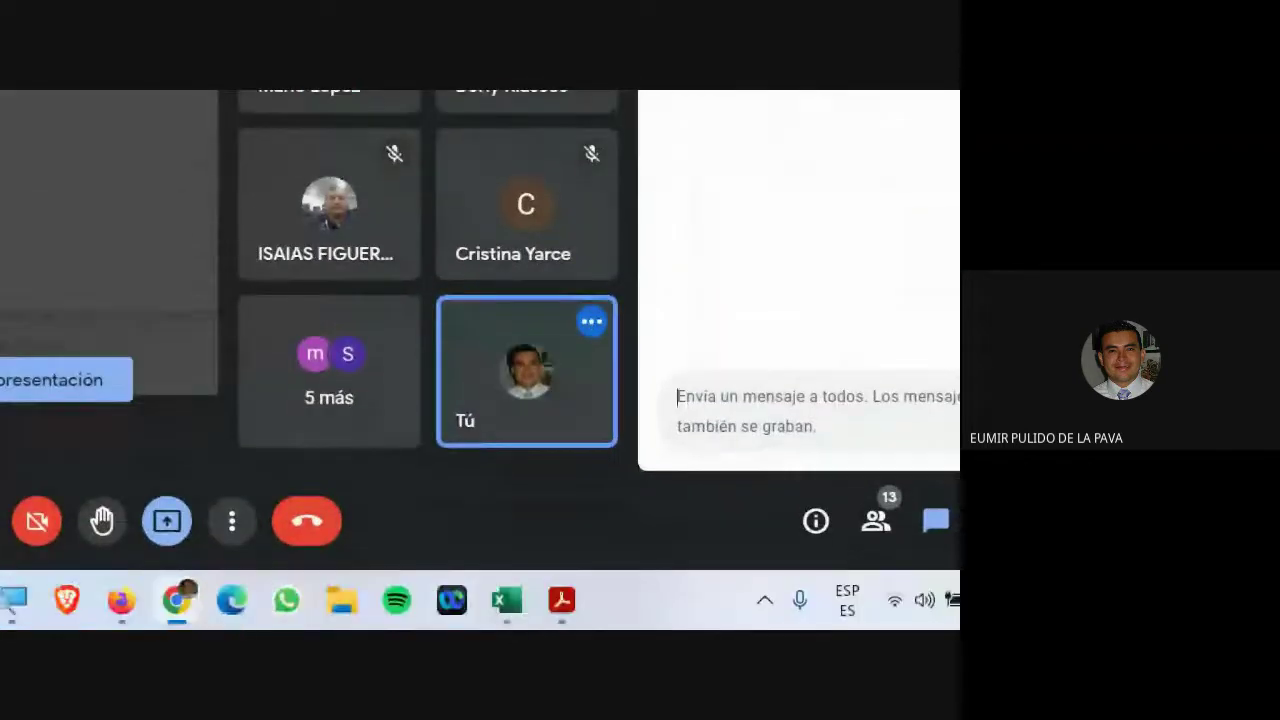
pyautogui.moveTo(506, 600)
pyautogui.click(583, 517)
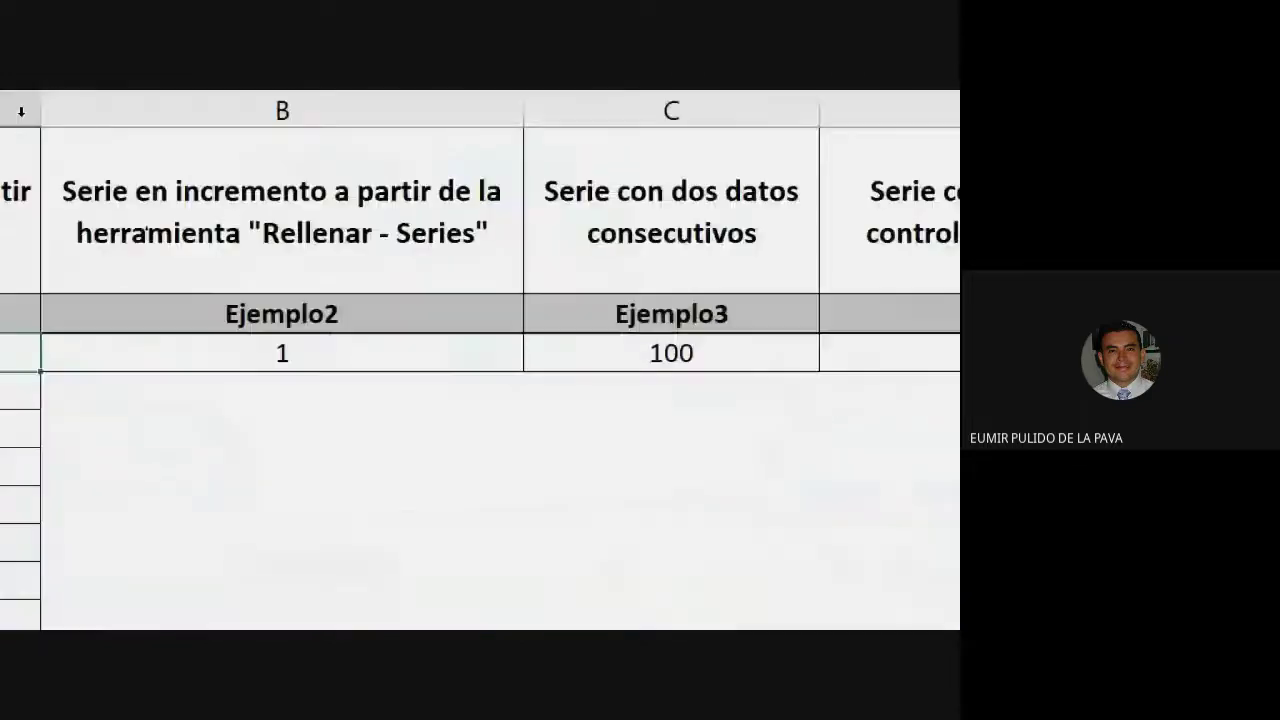
# Step: Examine the Ejemplo2 column against Ejemplo1, locate the Rellenar command, and select the starting cell B3
pyautogui.click(601, 166)
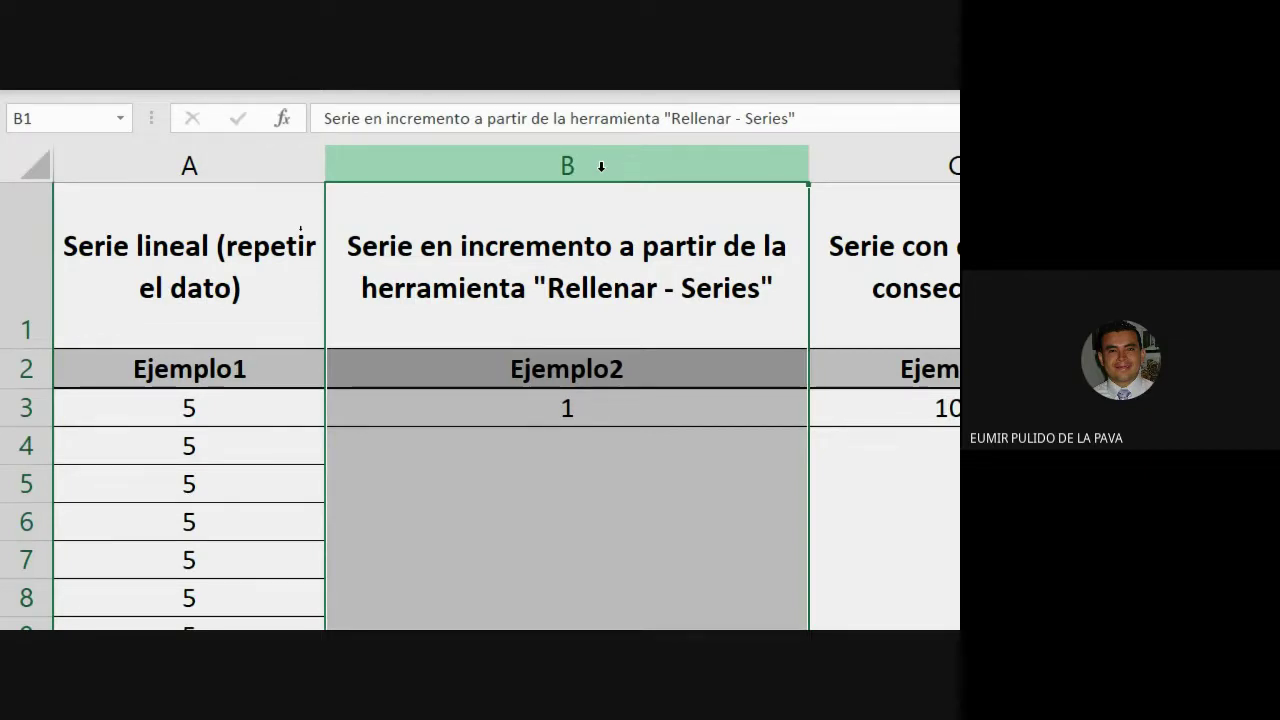
pyautogui.click(563, 409)
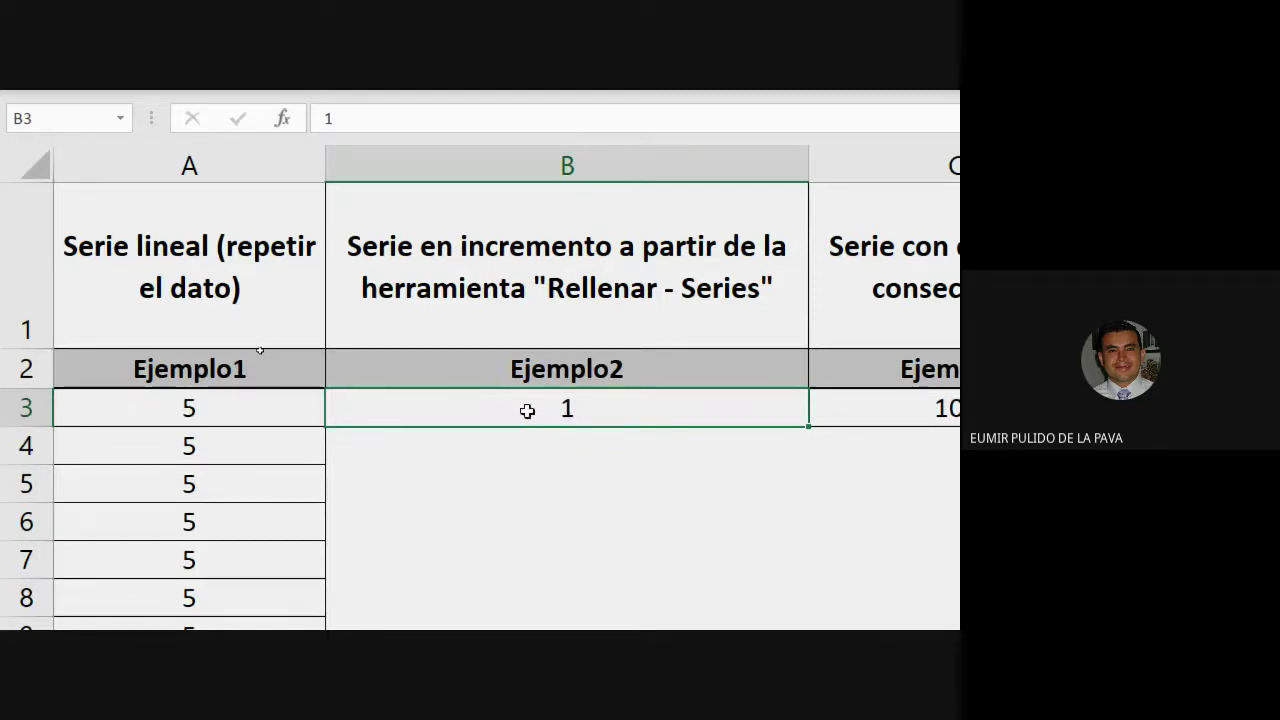
pyautogui.click(217, 406)
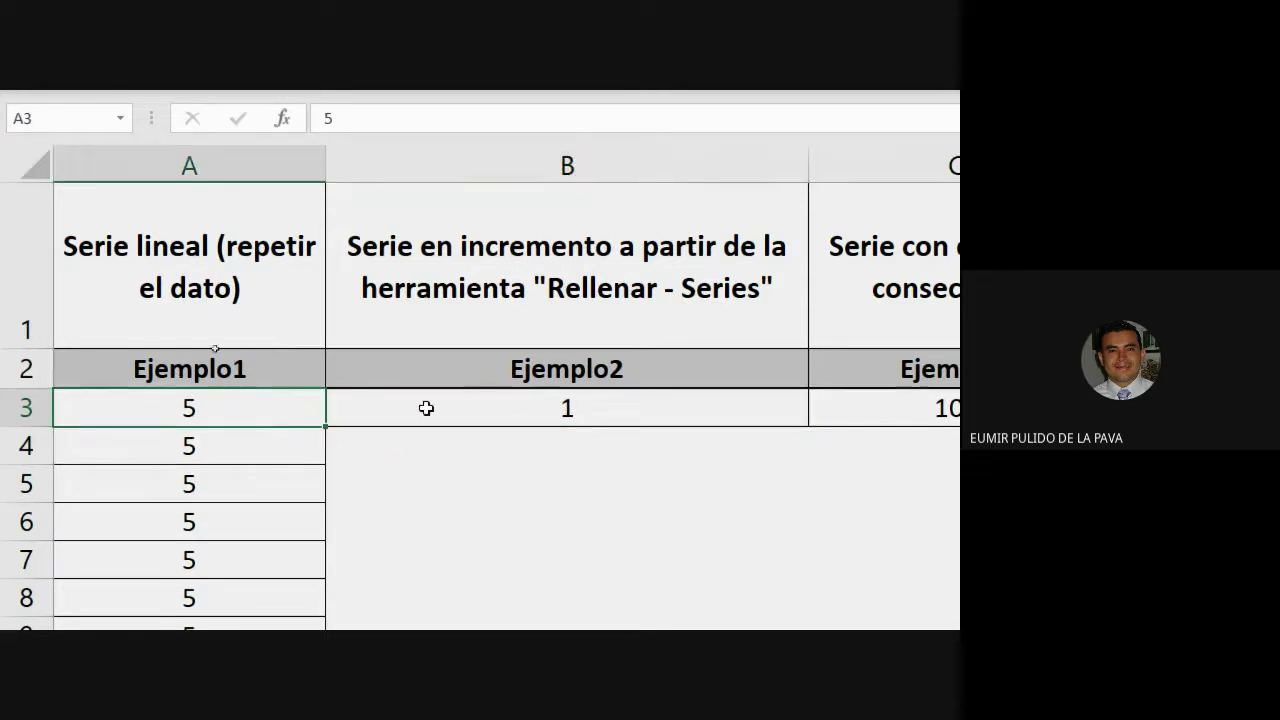
pyautogui.click(530, 404)
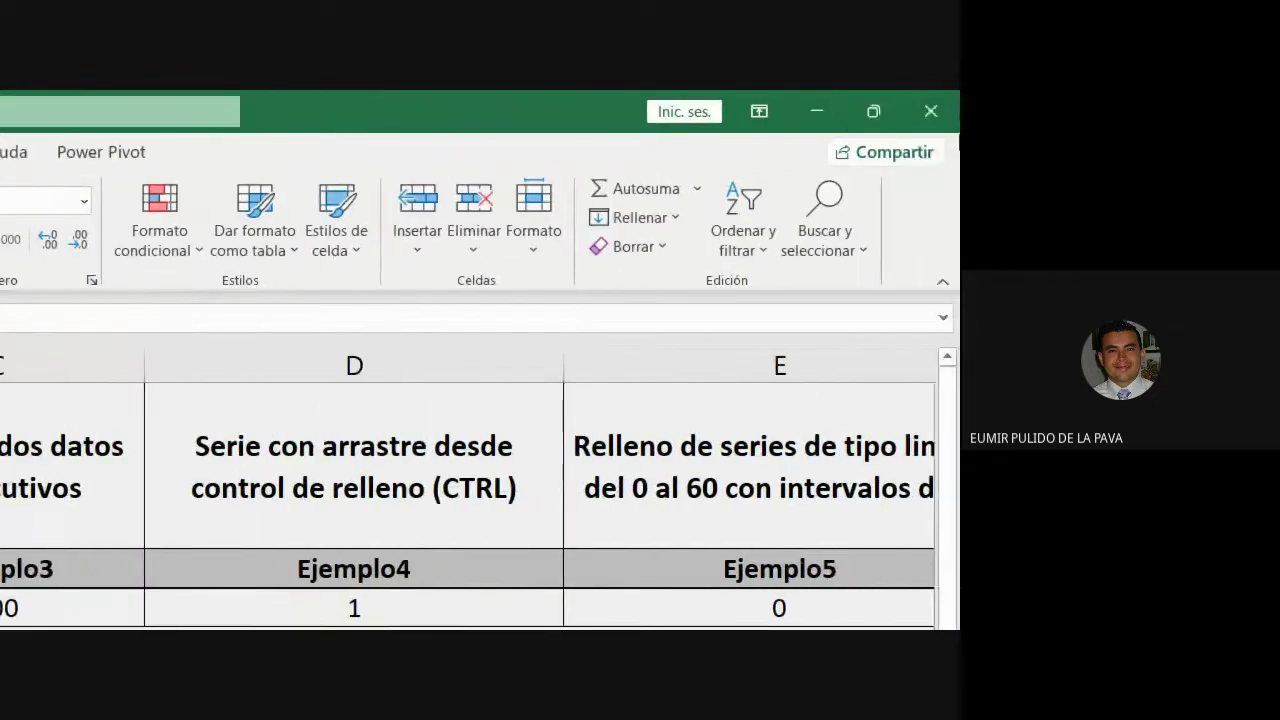
pyautogui.click(665, 218)
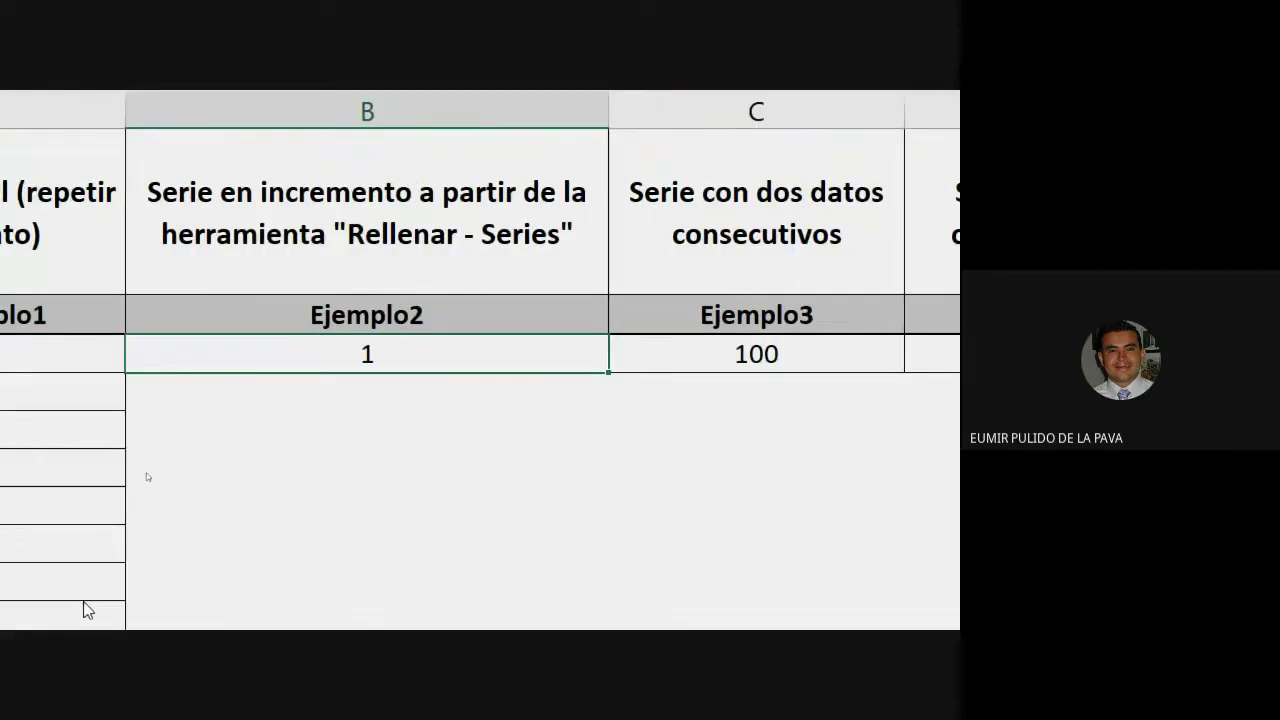
pyautogui.click(374, 381)
pyautogui.click(391, 356)
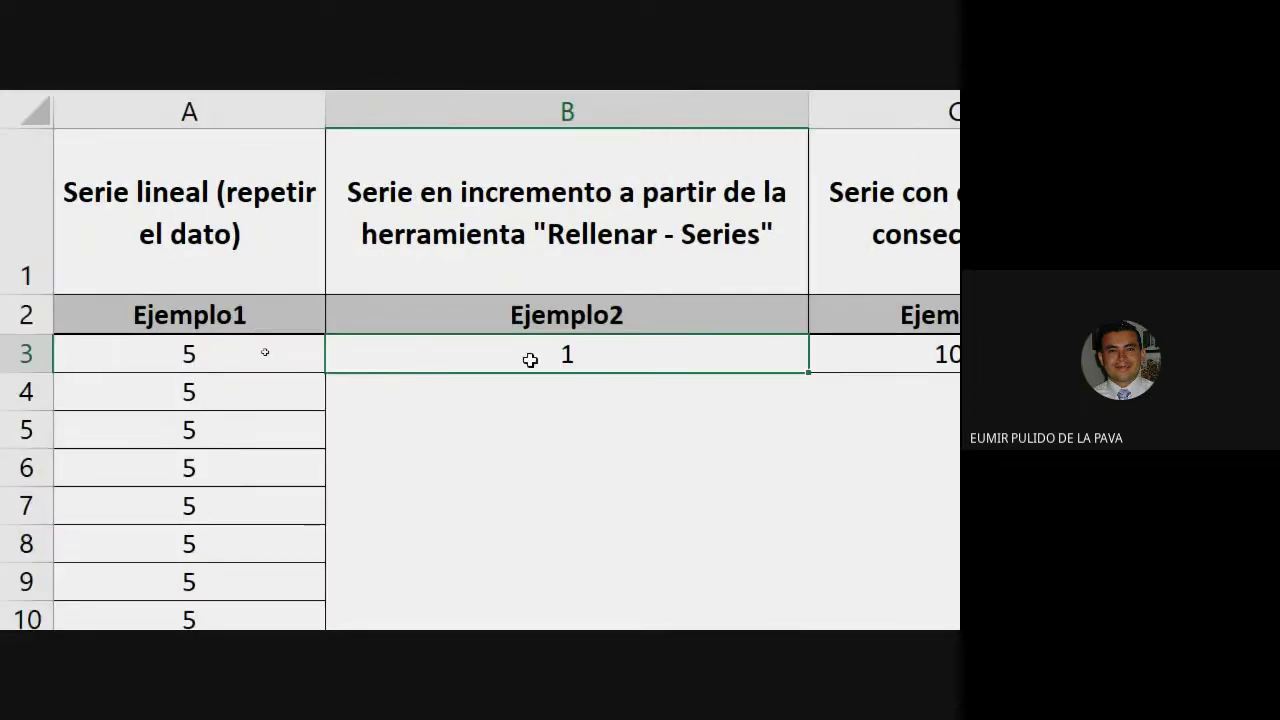
# Step: Try 65465 as the Ejemplo2 starting value in cell B3 and restore it to 1
pyautogui.write('65465')
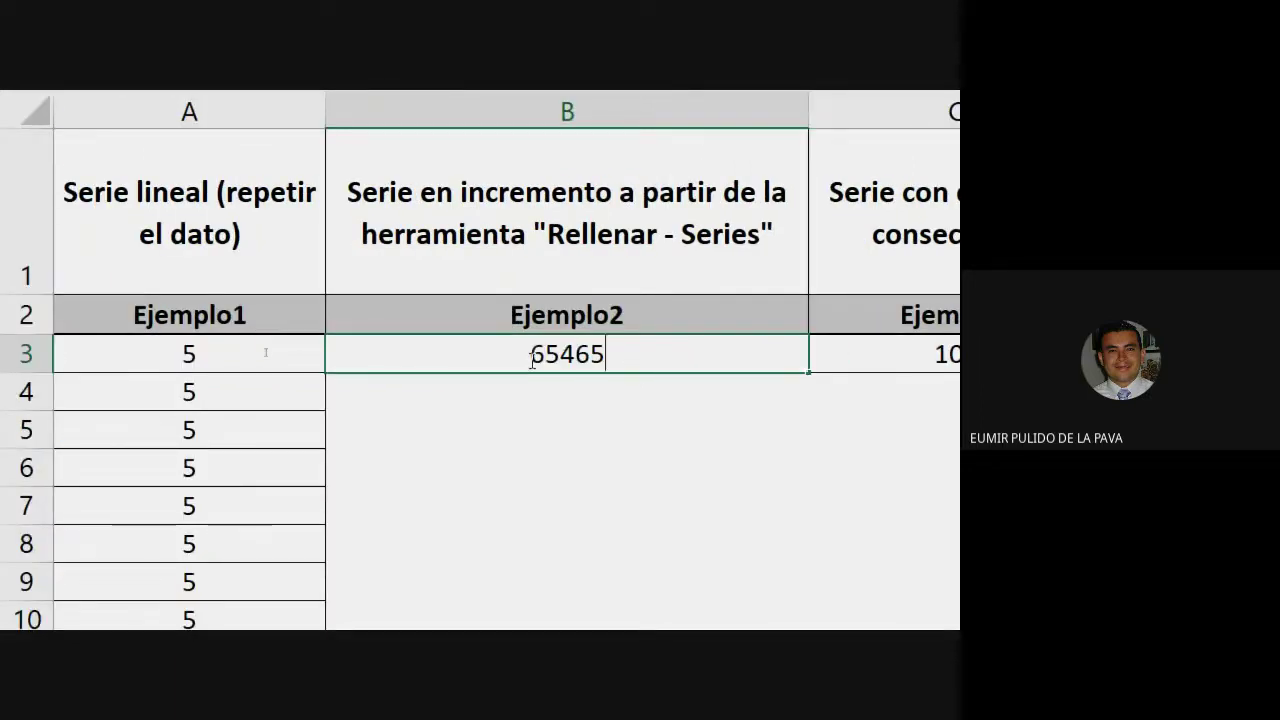
pyautogui.press('Return')
pyautogui.click(530, 358)
pyautogui.write('1')
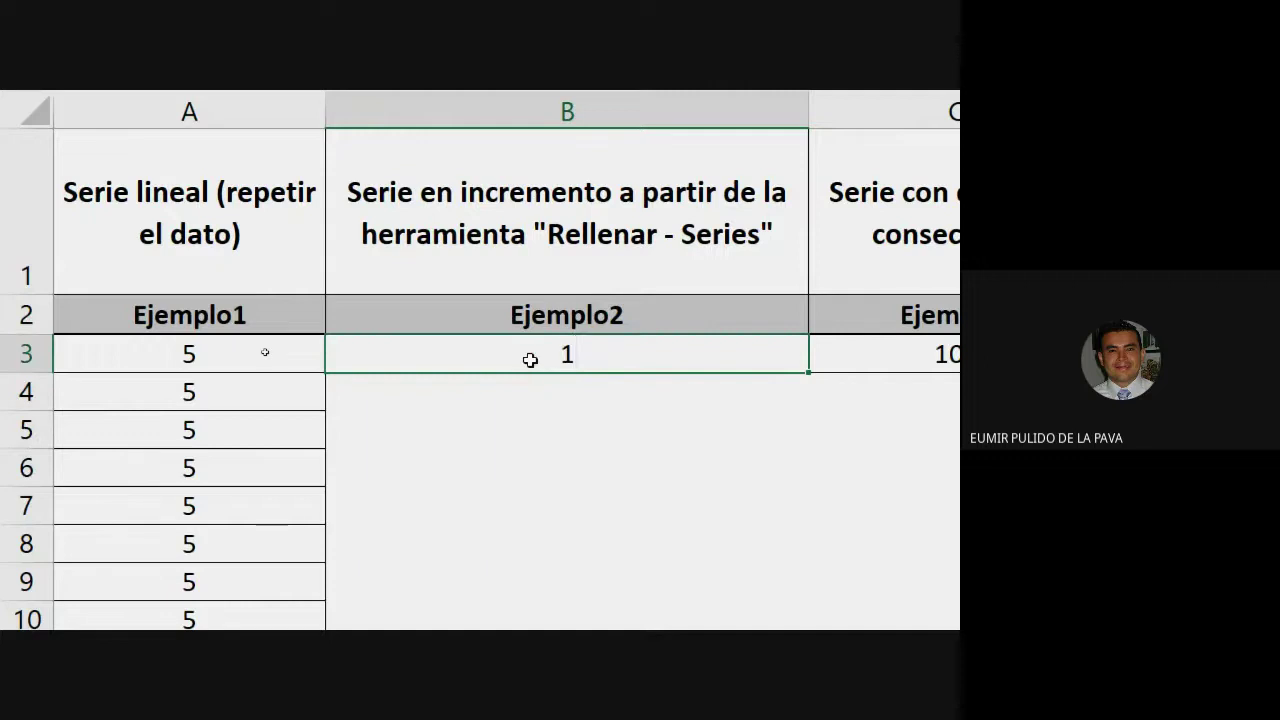
pyautogui.press('Return')
pyautogui.click(547, 348)
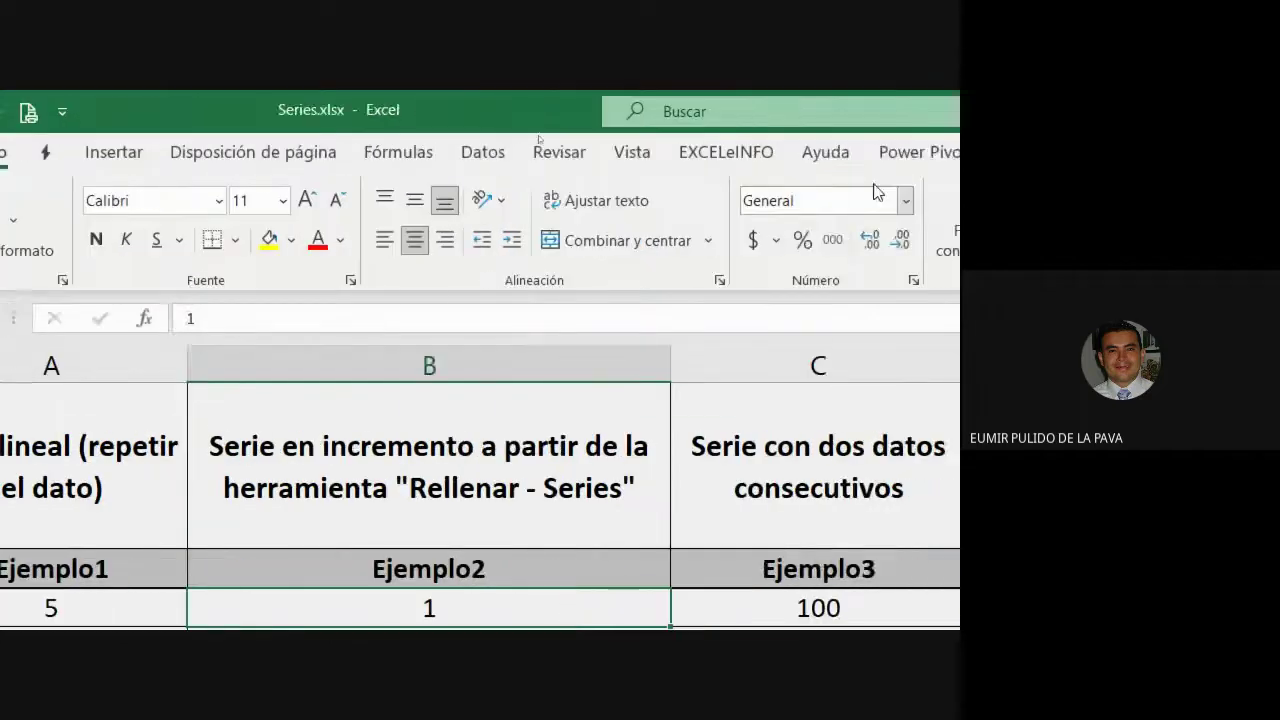
pyautogui.click(621, 222)
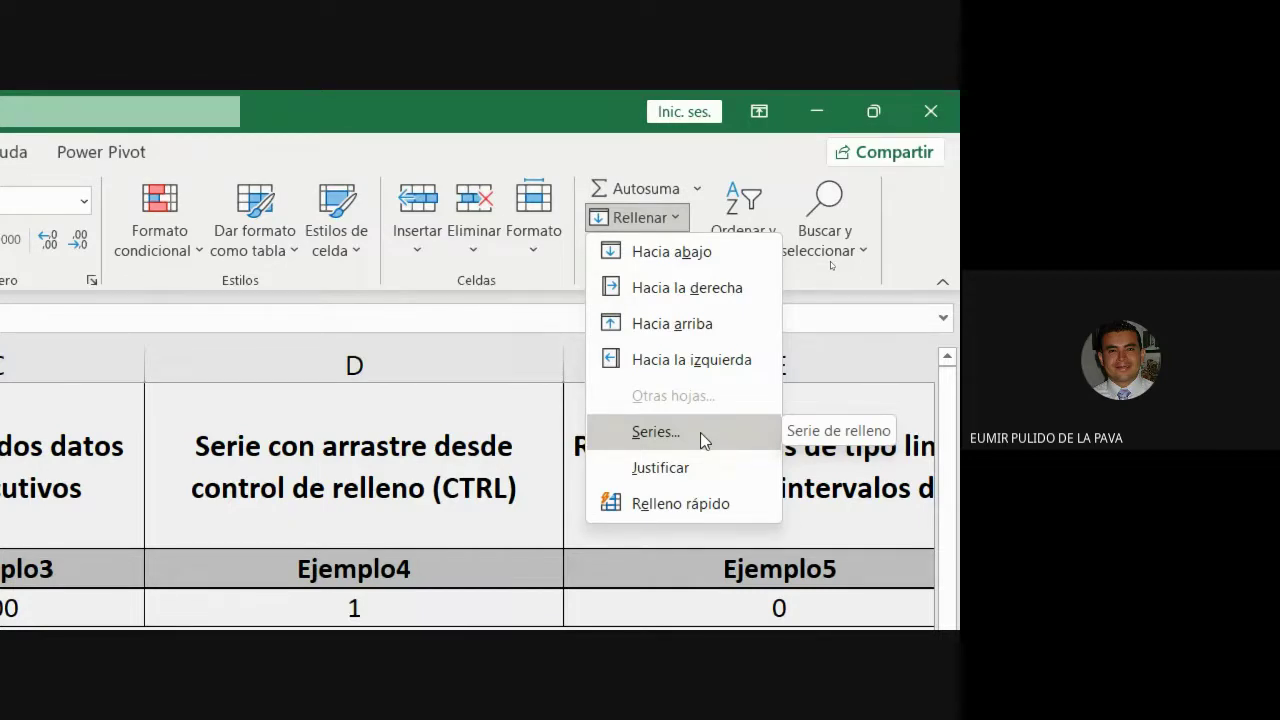
pyautogui.click(656, 431)
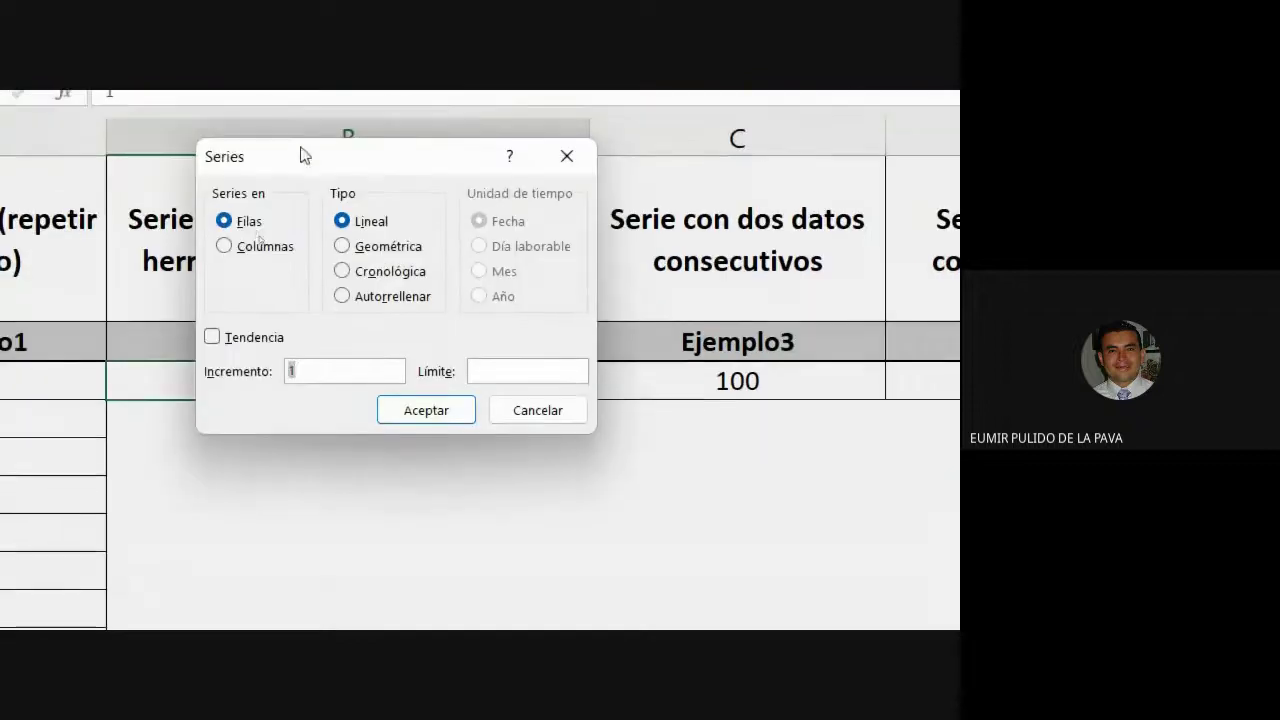
pyautogui.moveTo(33, 213); pyautogui.dragTo(436, 249)
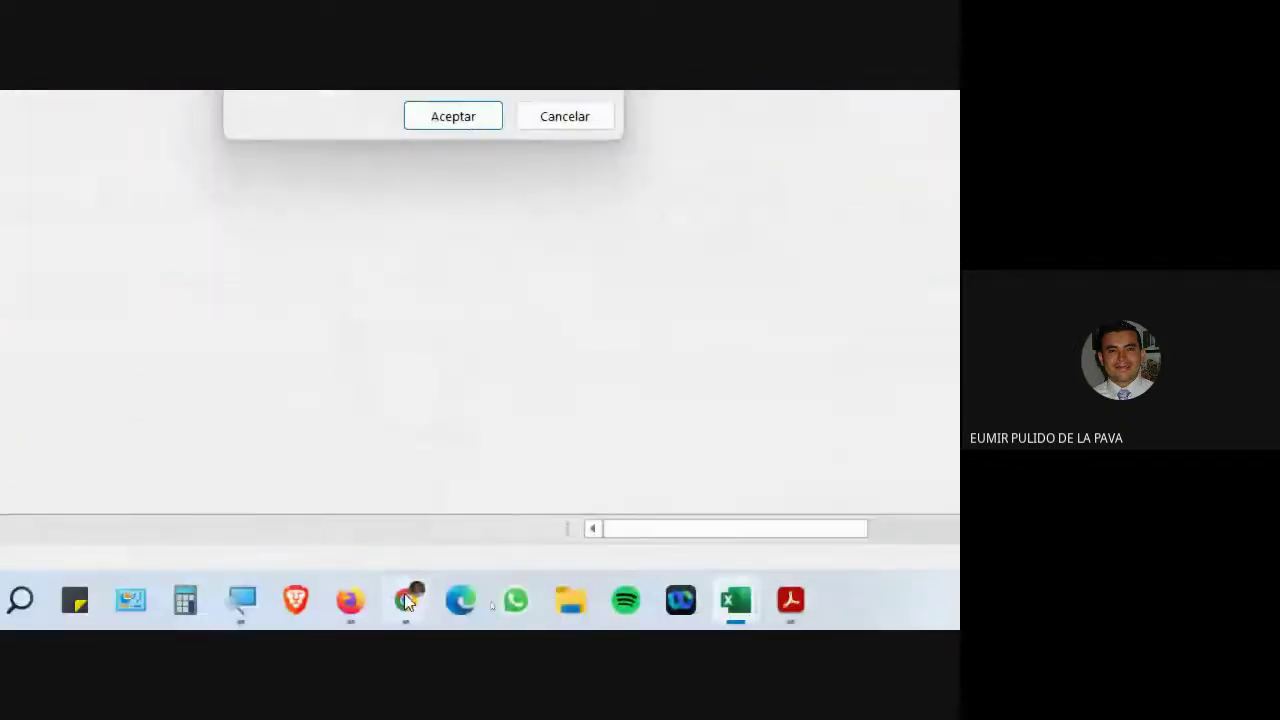
# Step: Switch to Google Meet in Chrome to attend to the participant's raised hand, return to Series.xlsx in Excel, and cancel the Series dialog
pyautogui.click(404, 593)
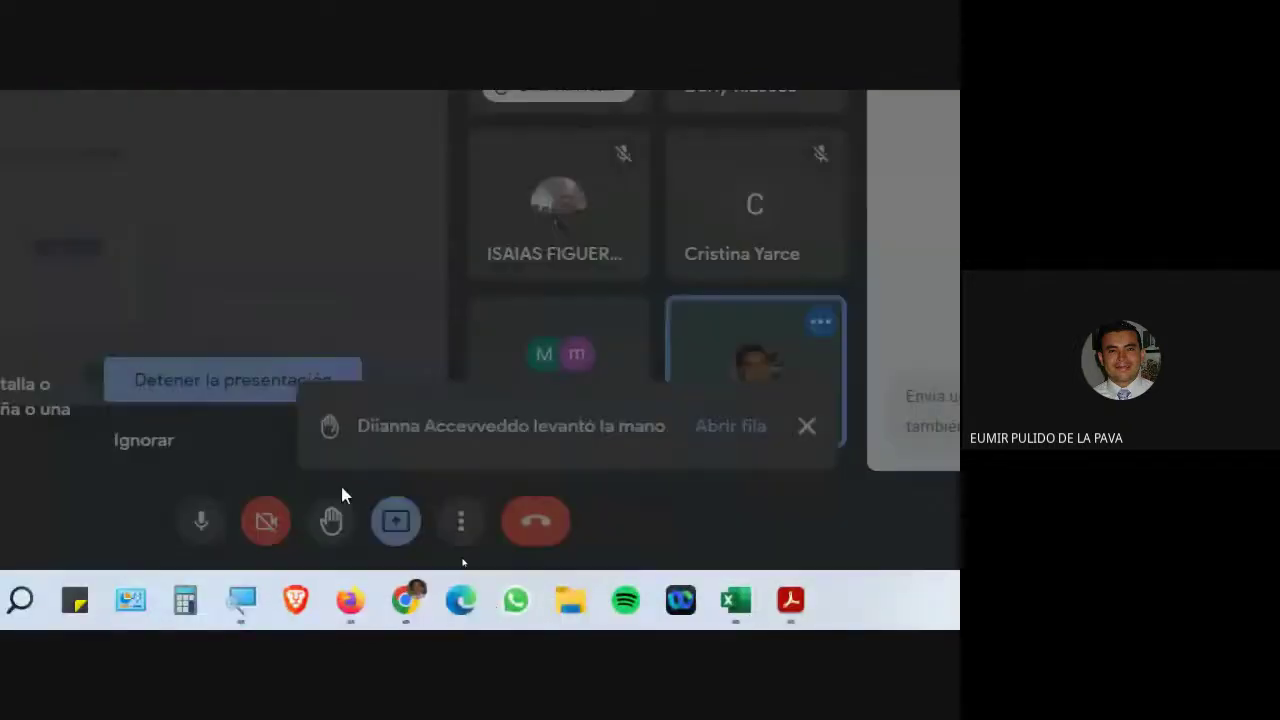
pyautogui.click(655, 157)
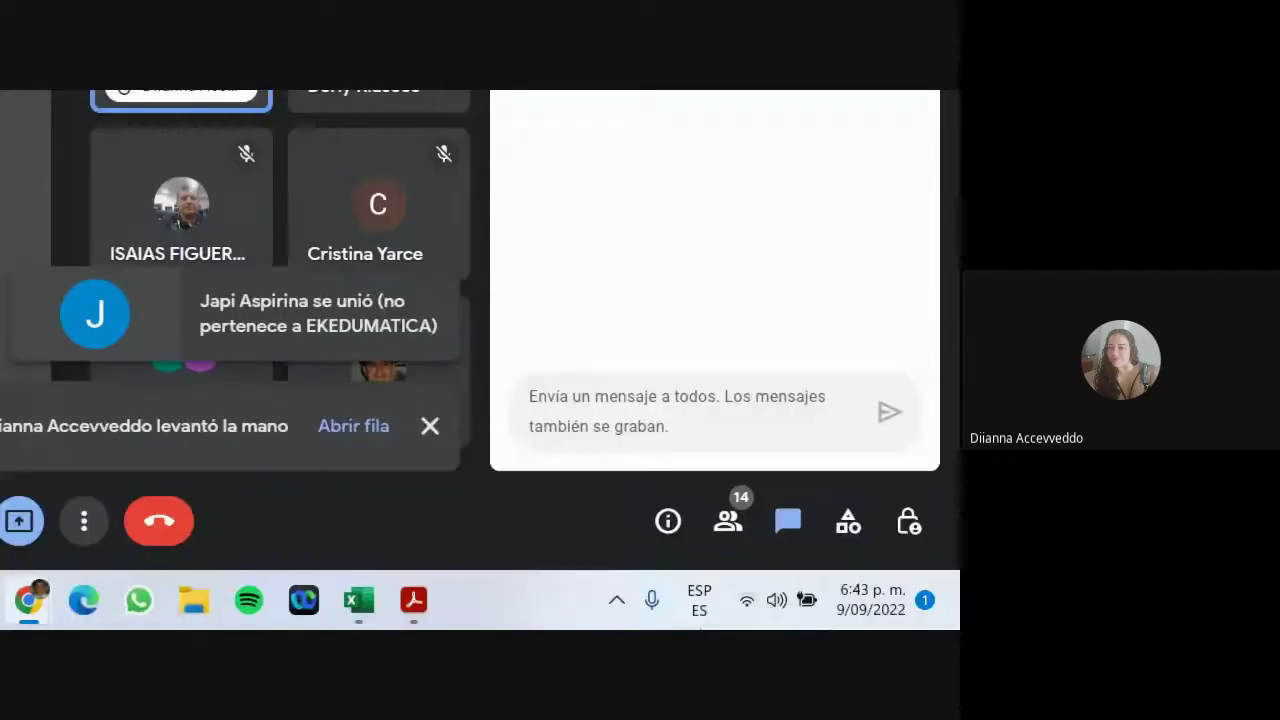
pyautogui.moveTo(388, 621)
pyautogui.click(436, 492)
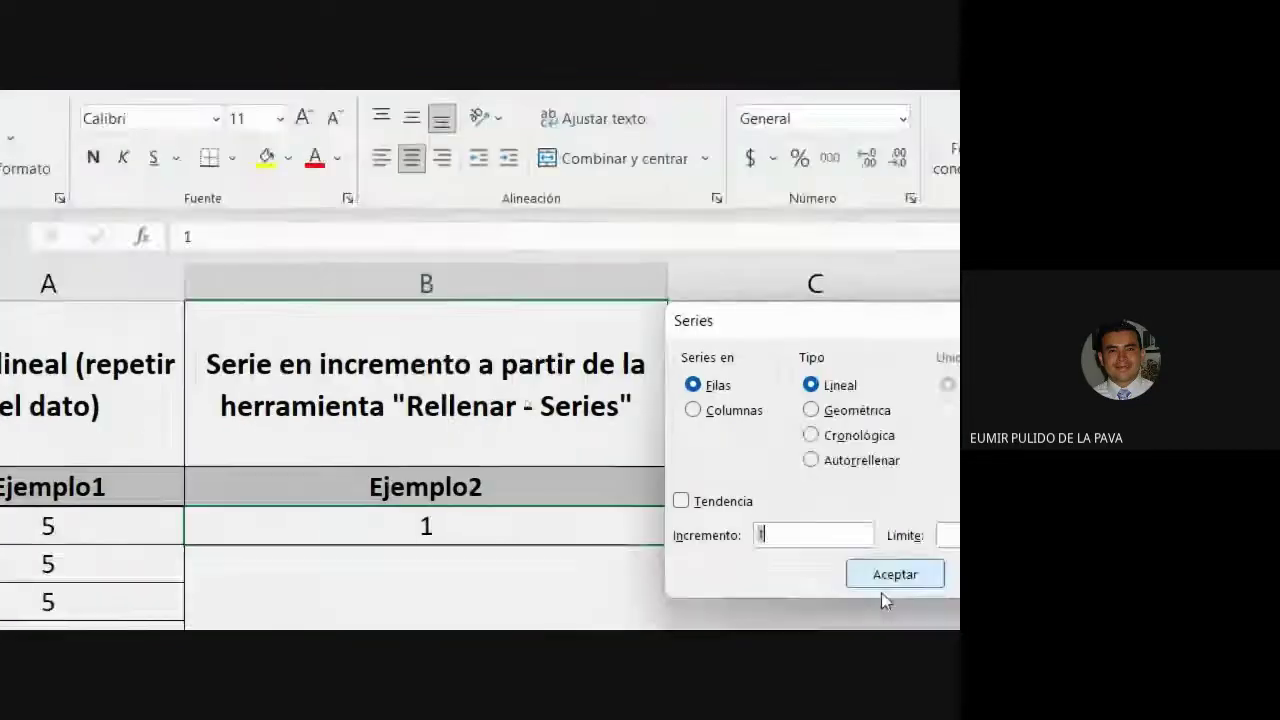
pyautogui.moveTo(594, 200); pyautogui.dragTo(601, 405)
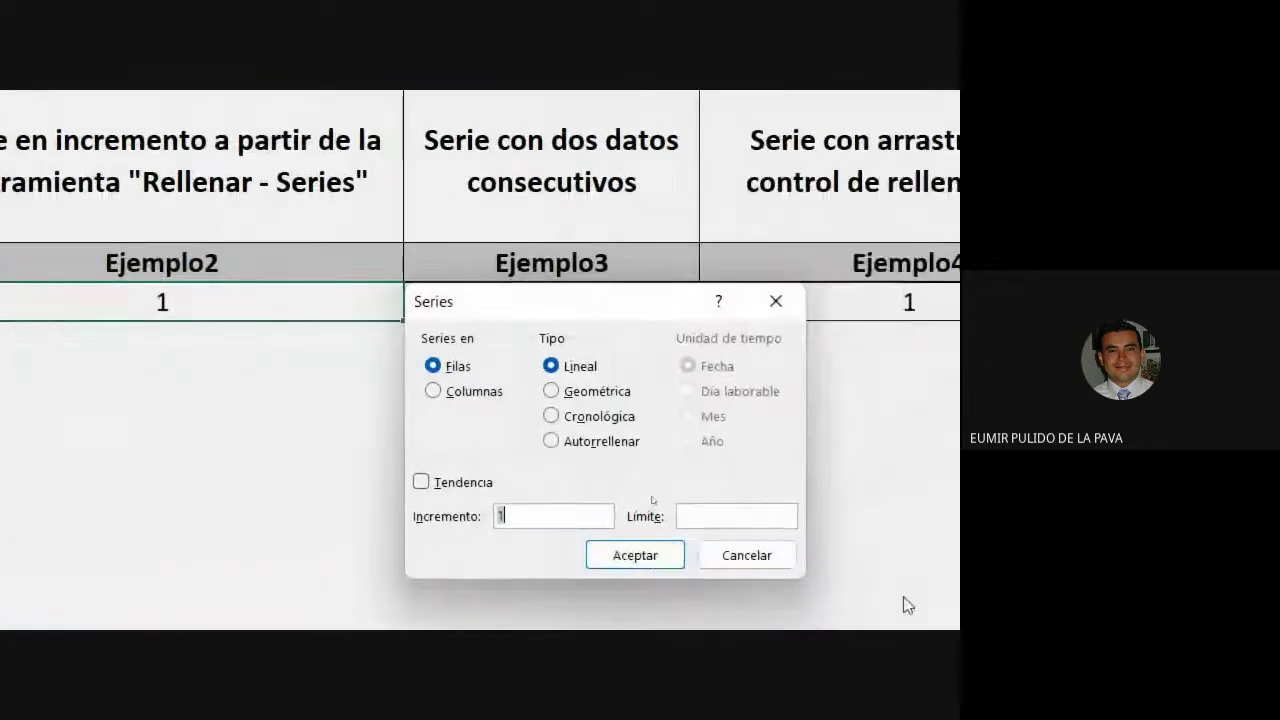
pyautogui.click(720, 554)
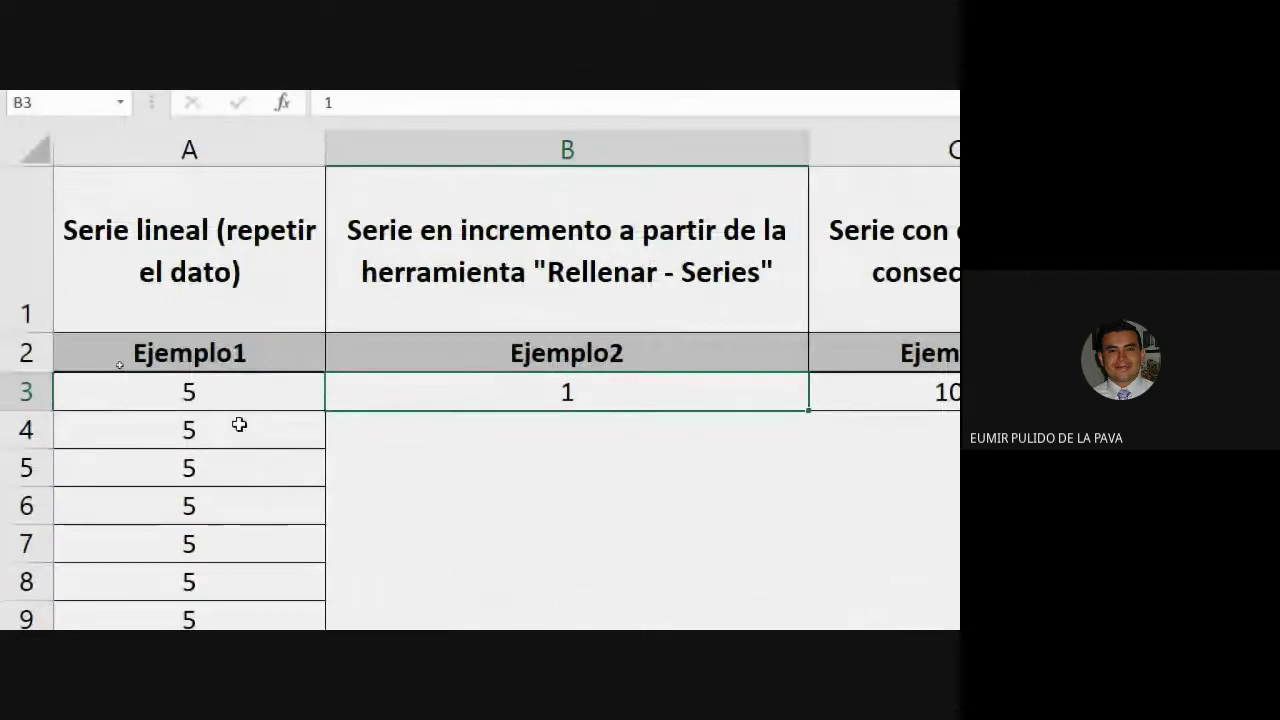
# Step: Enter 100 in cell A3 of Ejemplo1 and fill it down through A11 with the fill handle
pyautogui.click(239, 424)
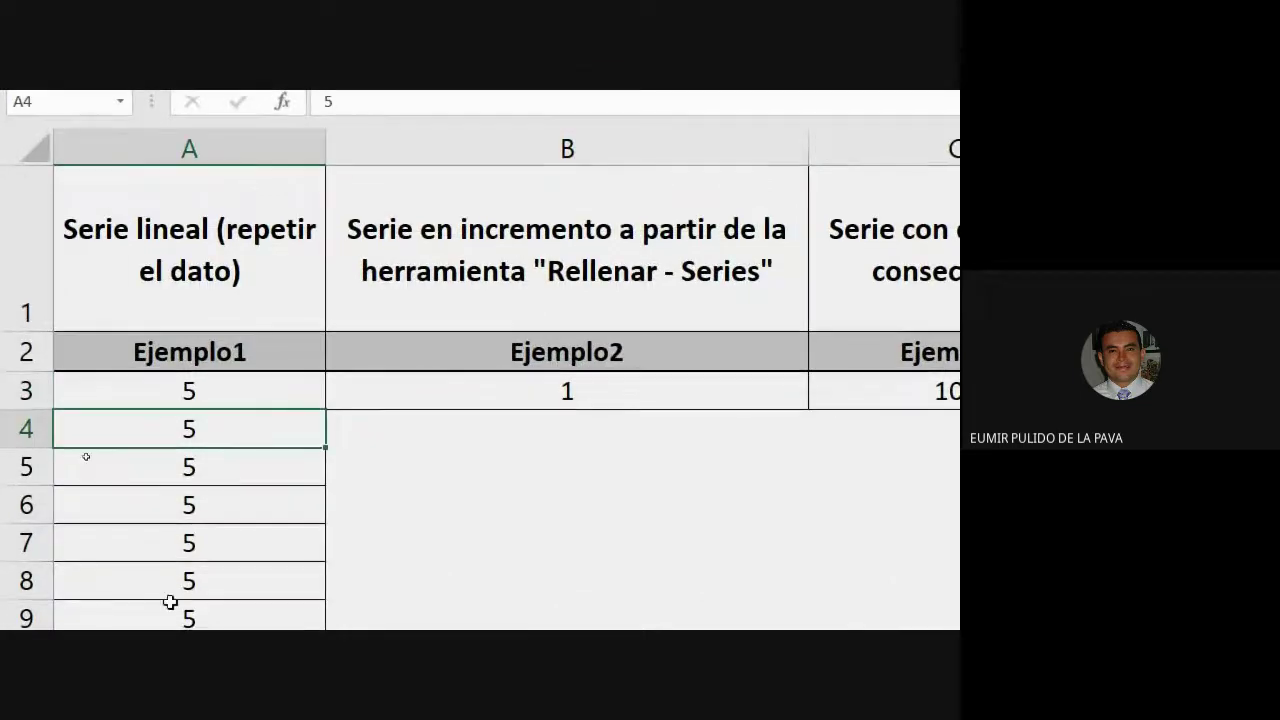
pyautogui.click(219, 388)
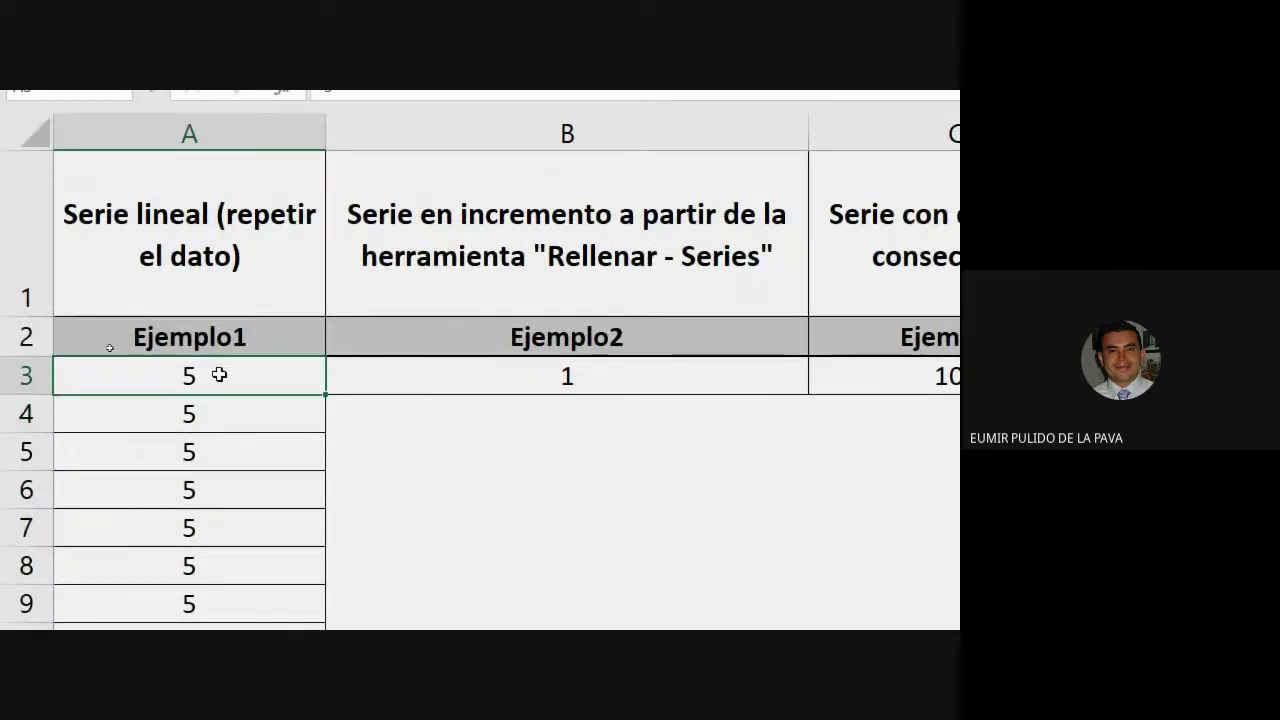
pyautogui.write('100')
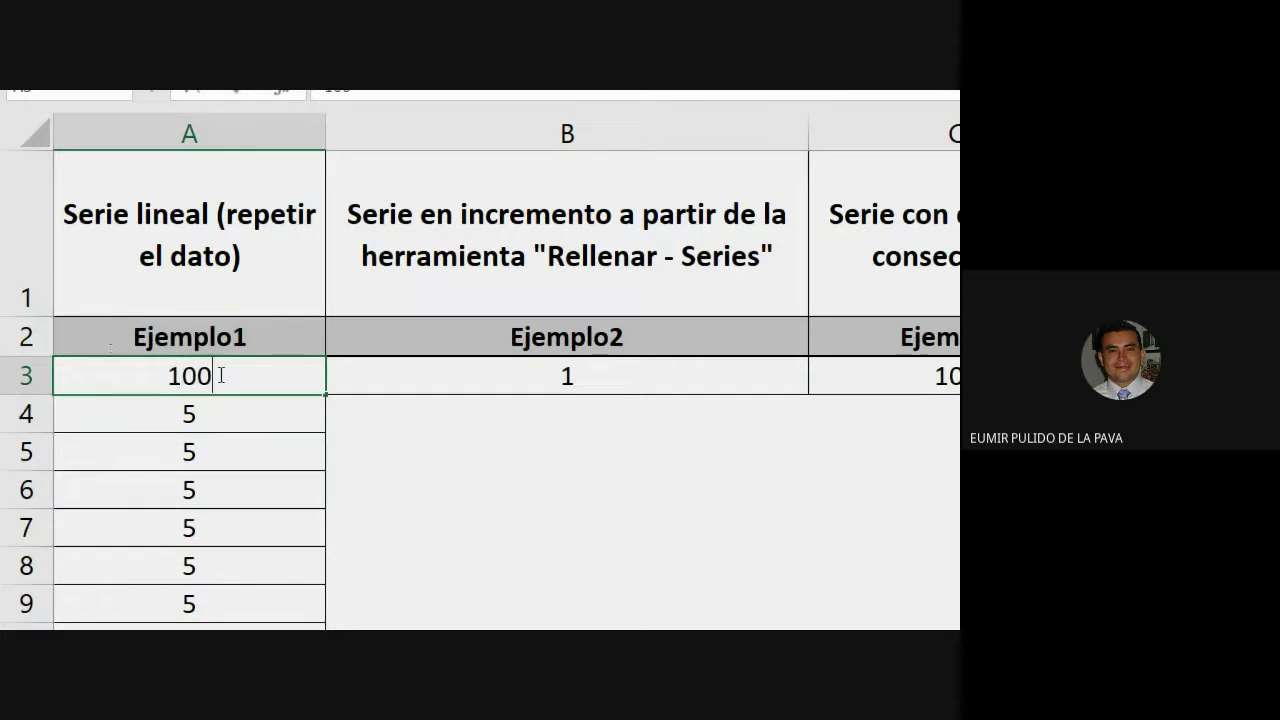
pyautogui.press('Return')
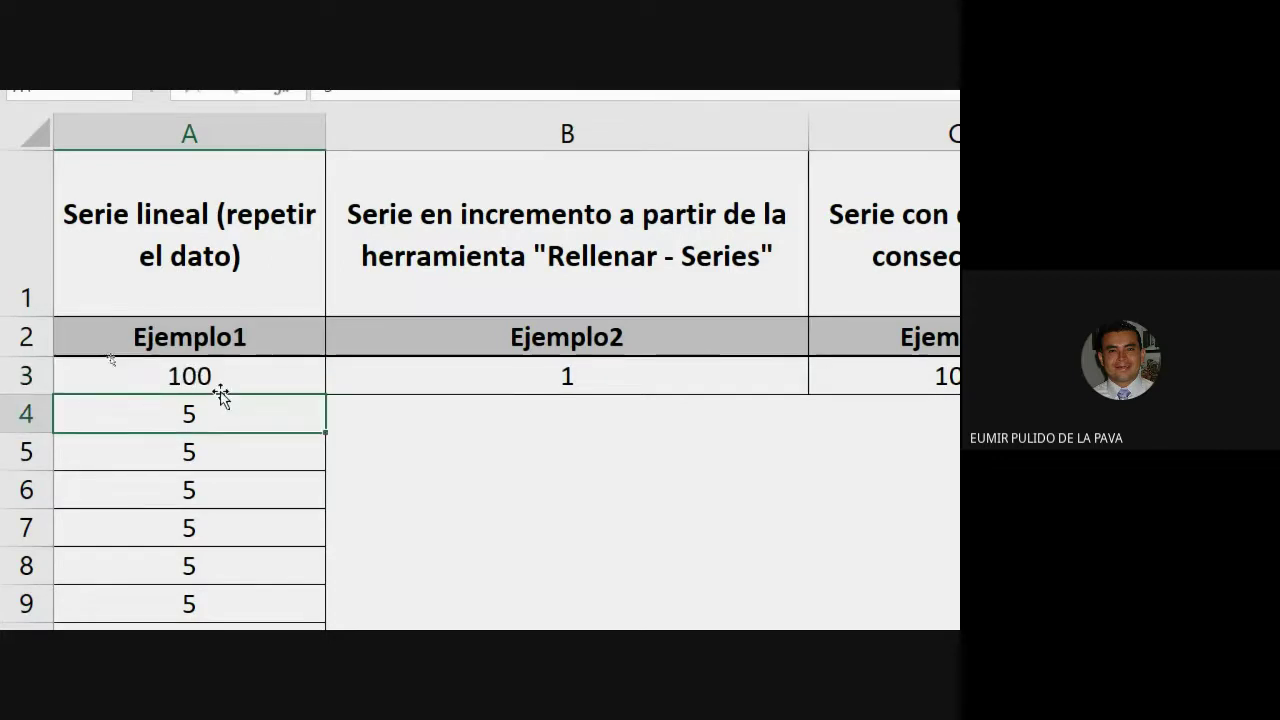
pyautogui.click(224, 383)
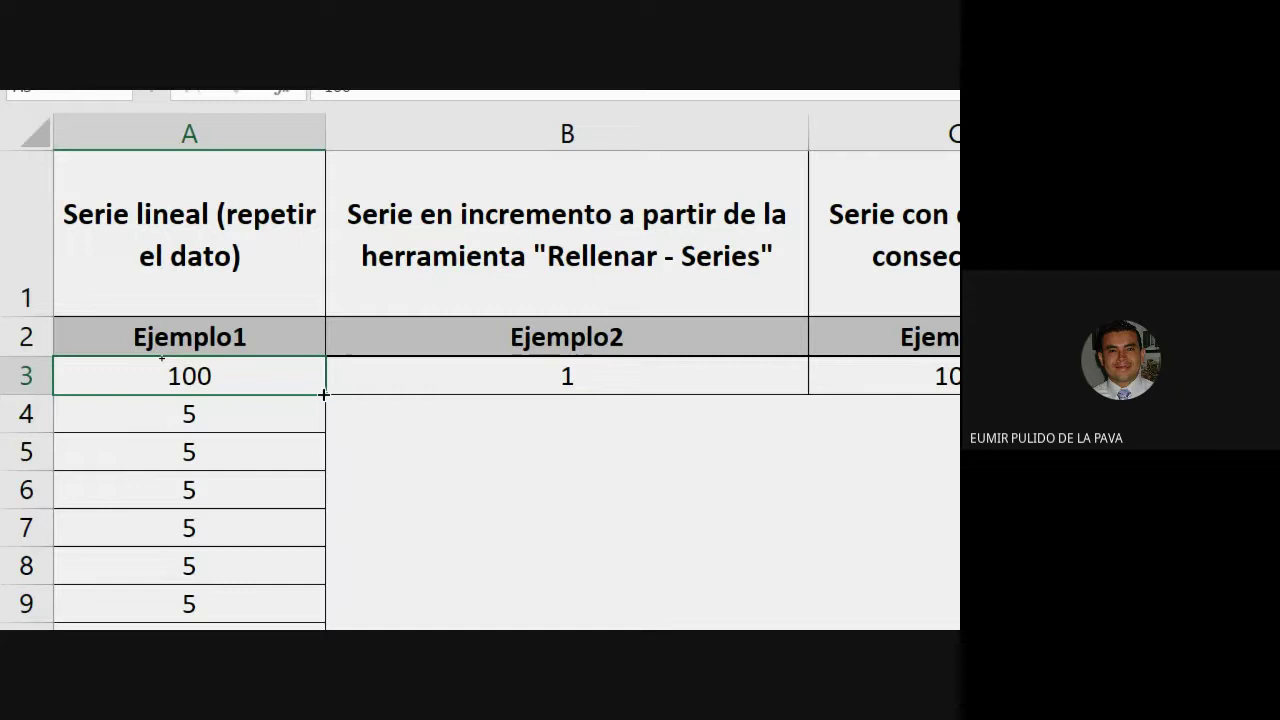
pyautogui.moveTo(324, 394); pyautogui.dragTo(348, 551)
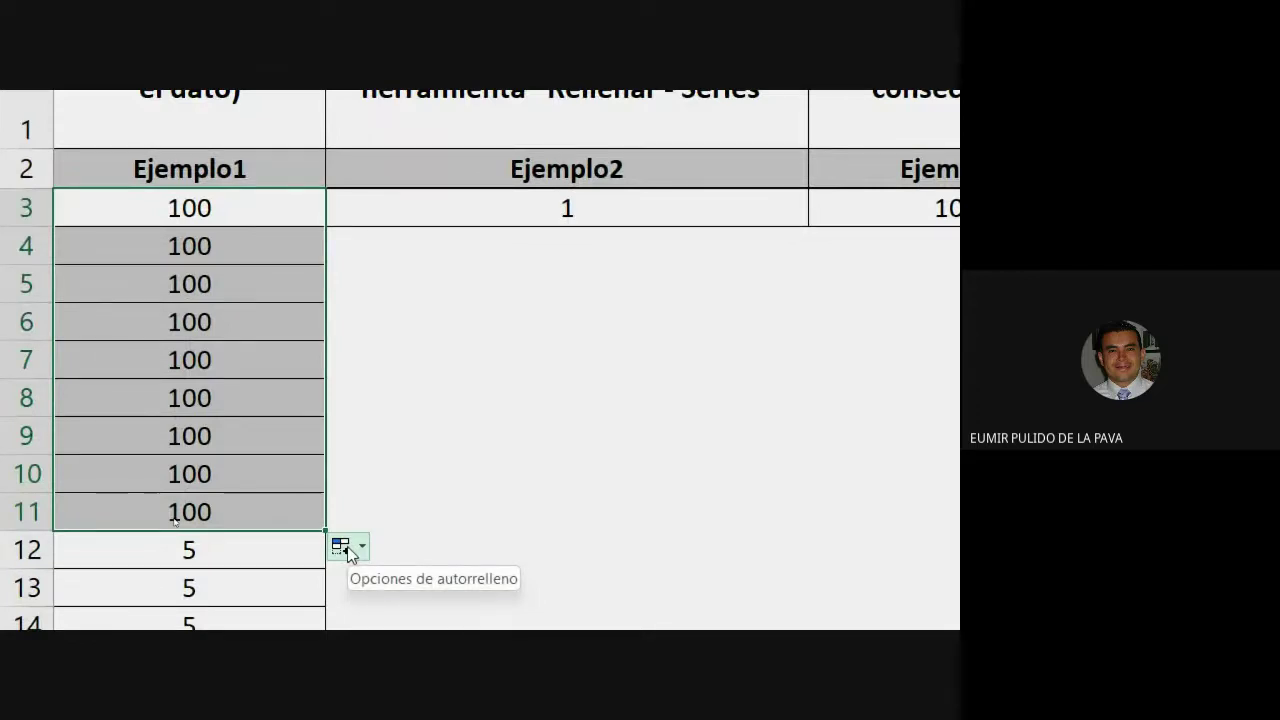
# Step: Replace cell A3 with the text qwewq and fill it down through A11 with the fill handle
pyautogui.click(180, 215)
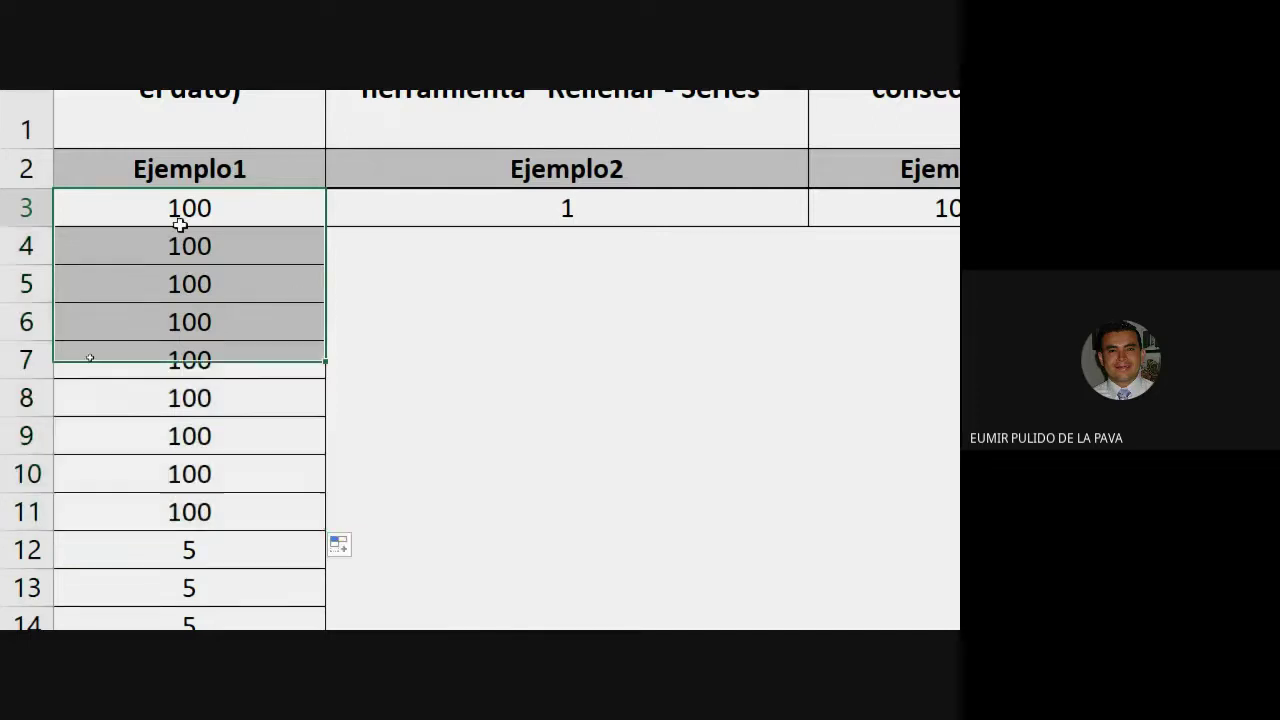
pyautogui.write('qwewq')
pyautogui.press('Return')
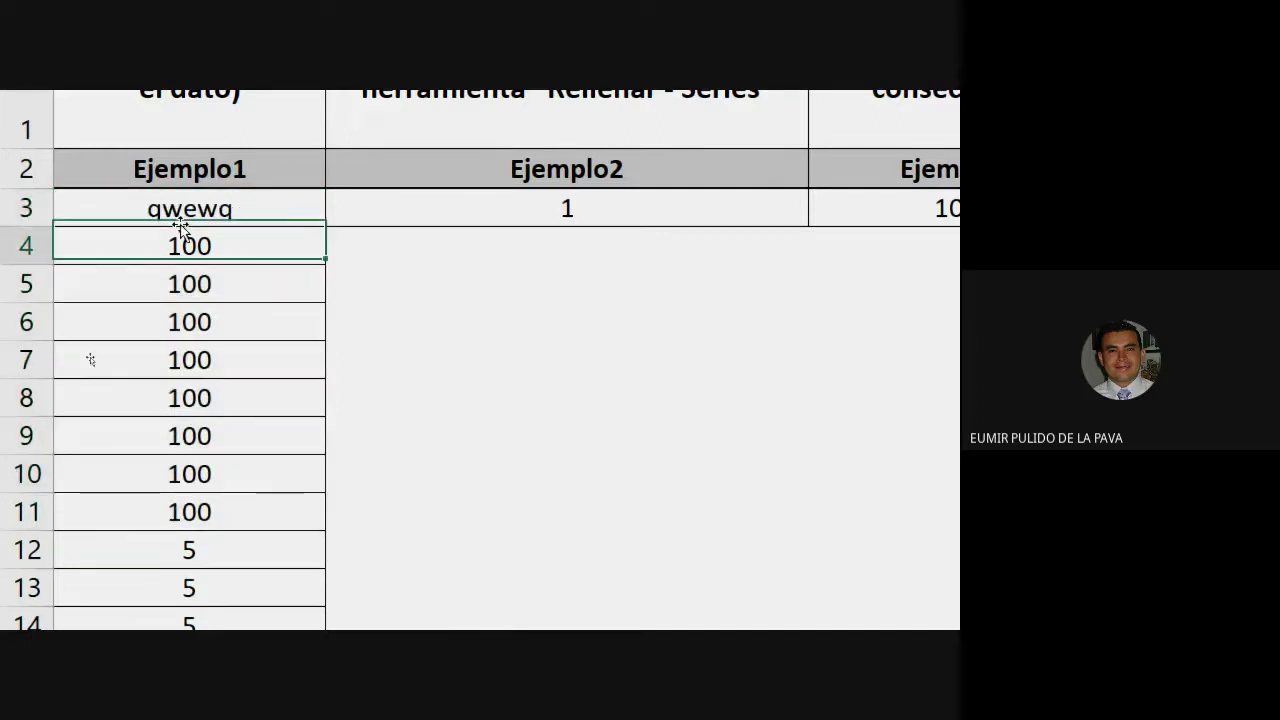
pyautogui.click(279, 216)
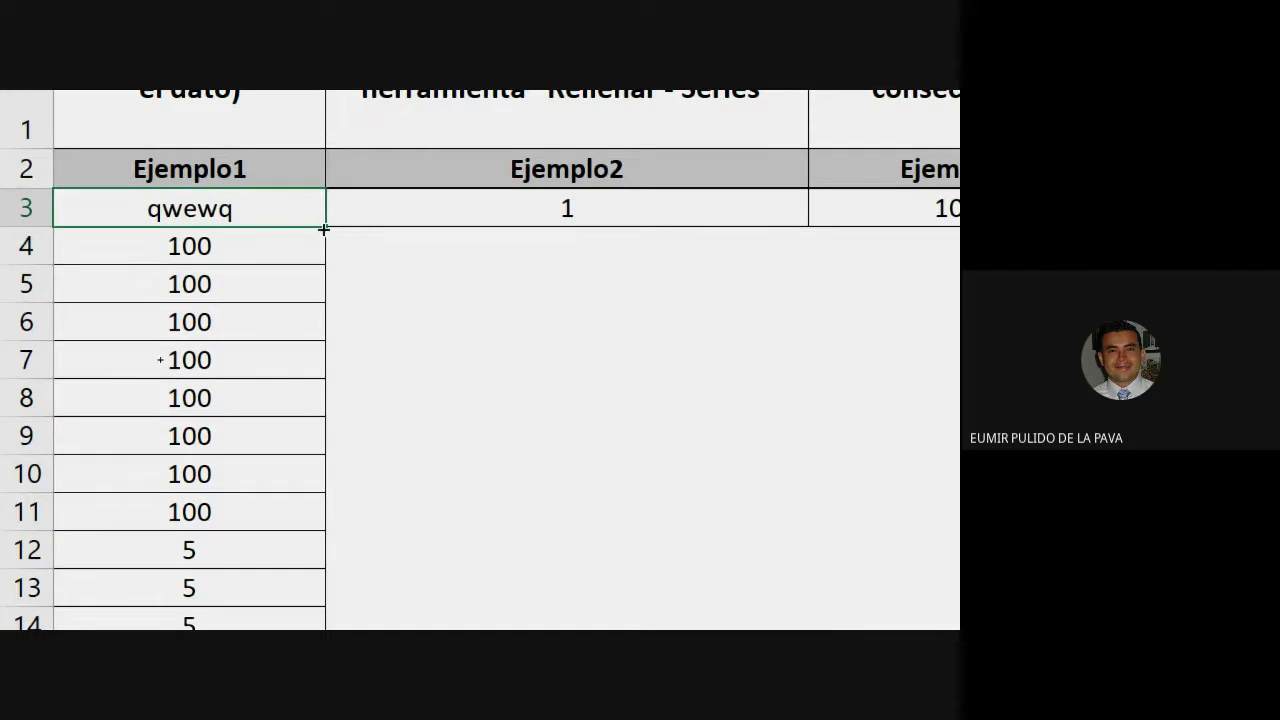
pyautogui.moveTo(325, 227); pyautogui.dragTo(322, 541)
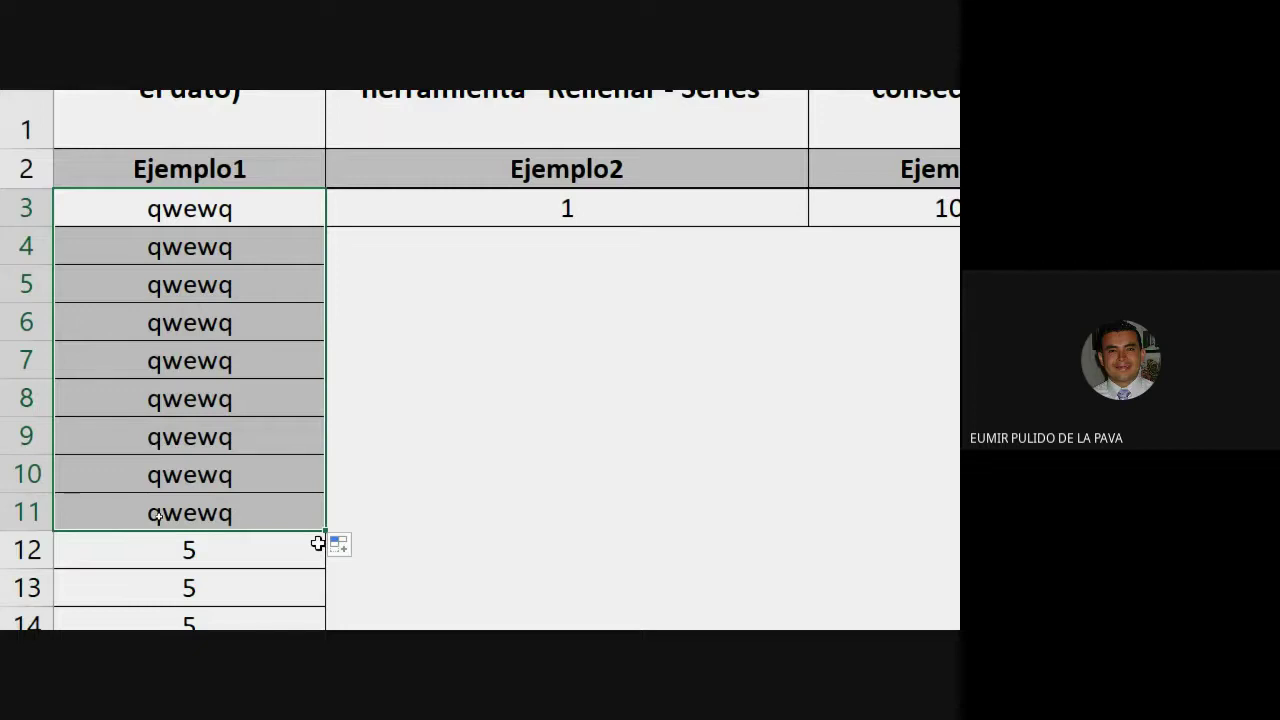
# Step: Check the Google Meet call in Chrome and return to the Series.xlsx workbook in Excel
pyautogui.moveTo(289, 587)
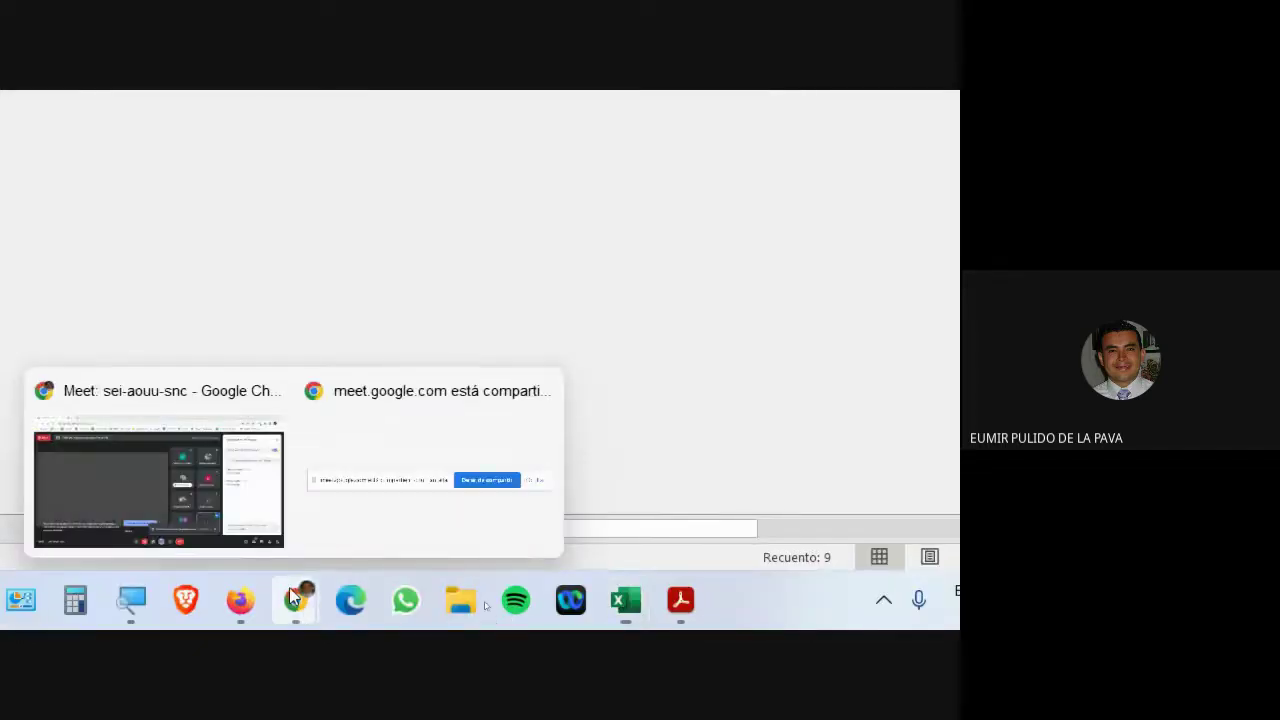
pyautogui.click(150, 490)
pyautogui.click(500, 176)
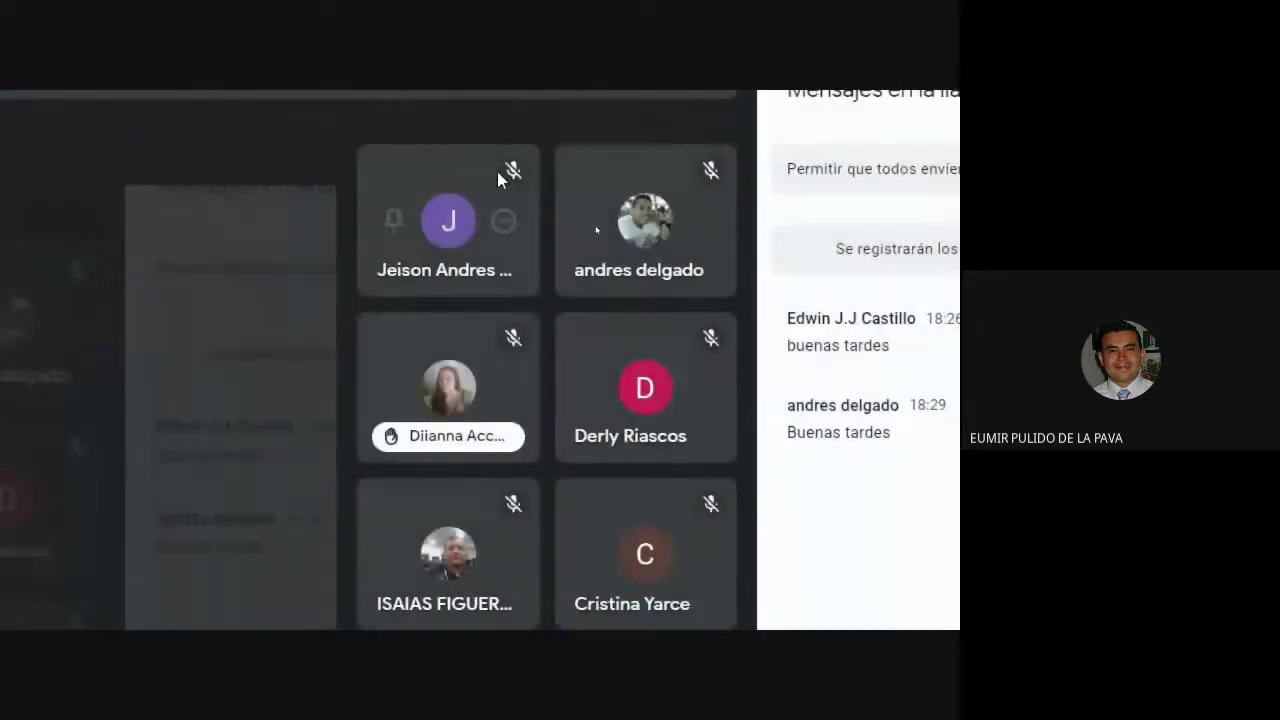
pyautogui.moveTo(625, 600)
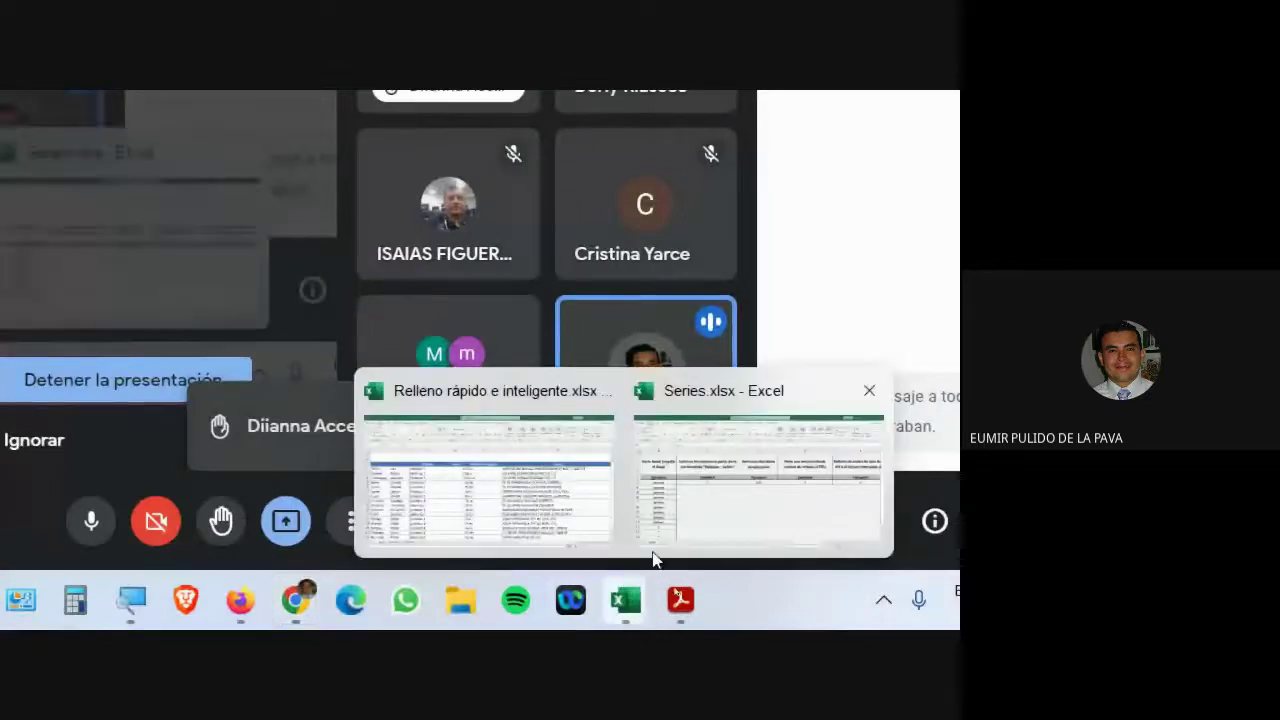
pyautogui.click(655, 550)
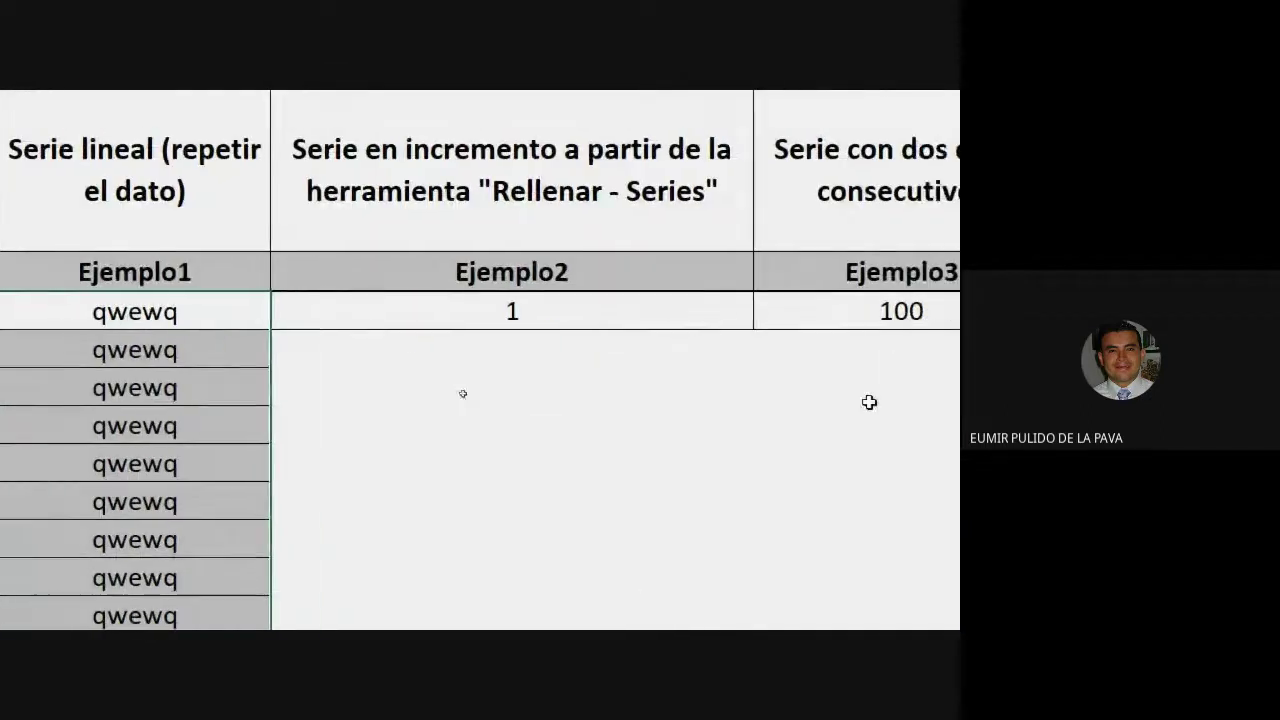
# Step: Narrow column B of Ejemplo2 so that its header text wraps onto three lines
pyautogui.click(636, 318)
pyautogui.click(675, 229)
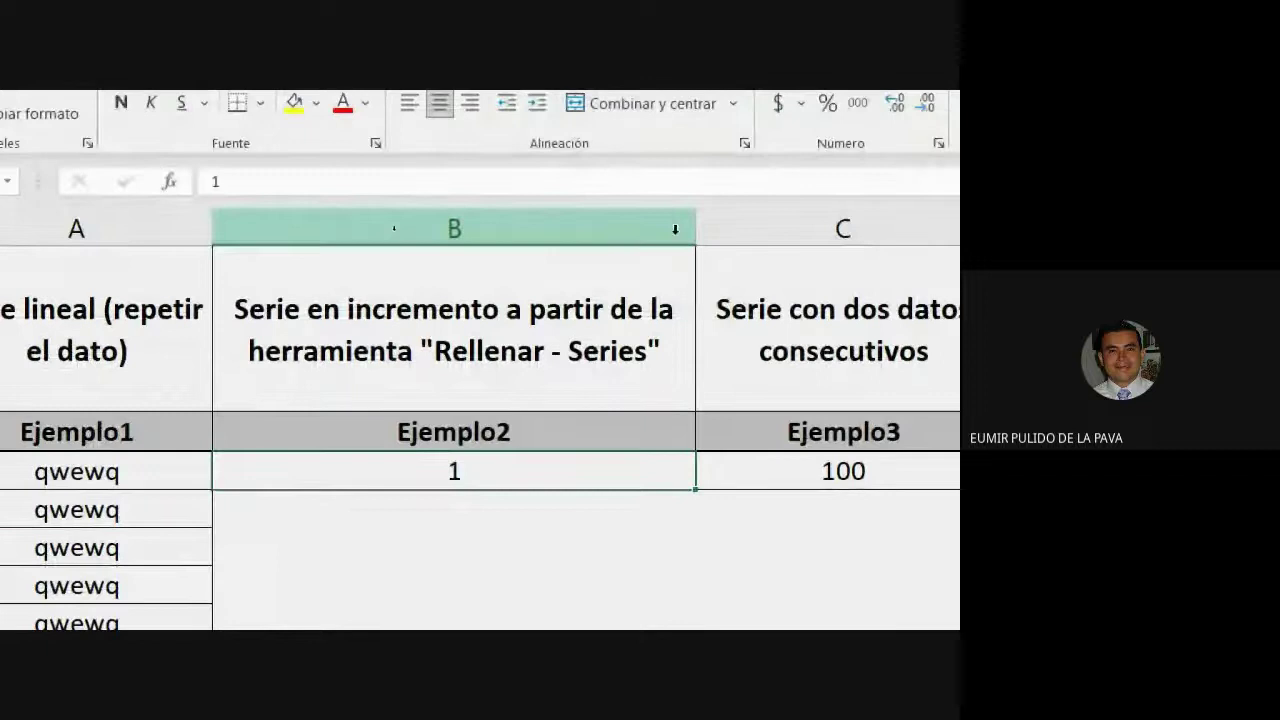
pyautogui.moveTo(695, 229); pyautogui.dragTo(512, 226)
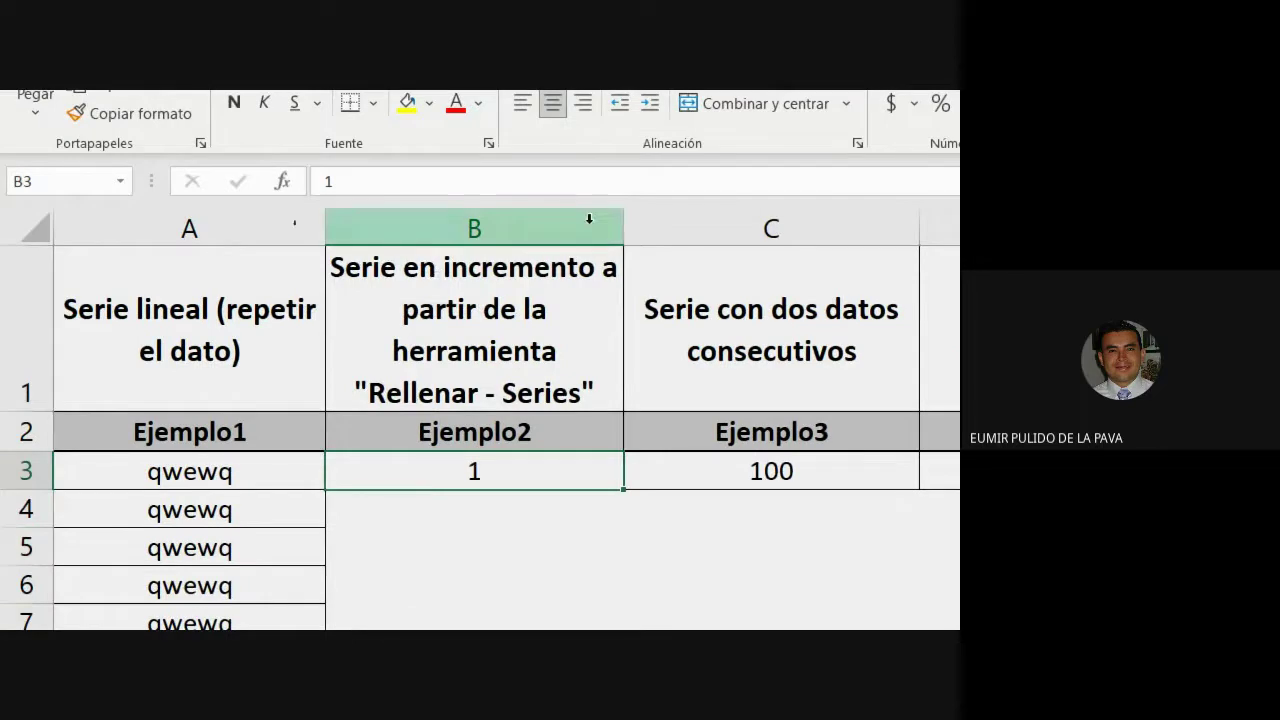
pyautogui.moveTo(622, 217); pyautogui.dragTo(649, 215)
pyautogui.click(508, 228)
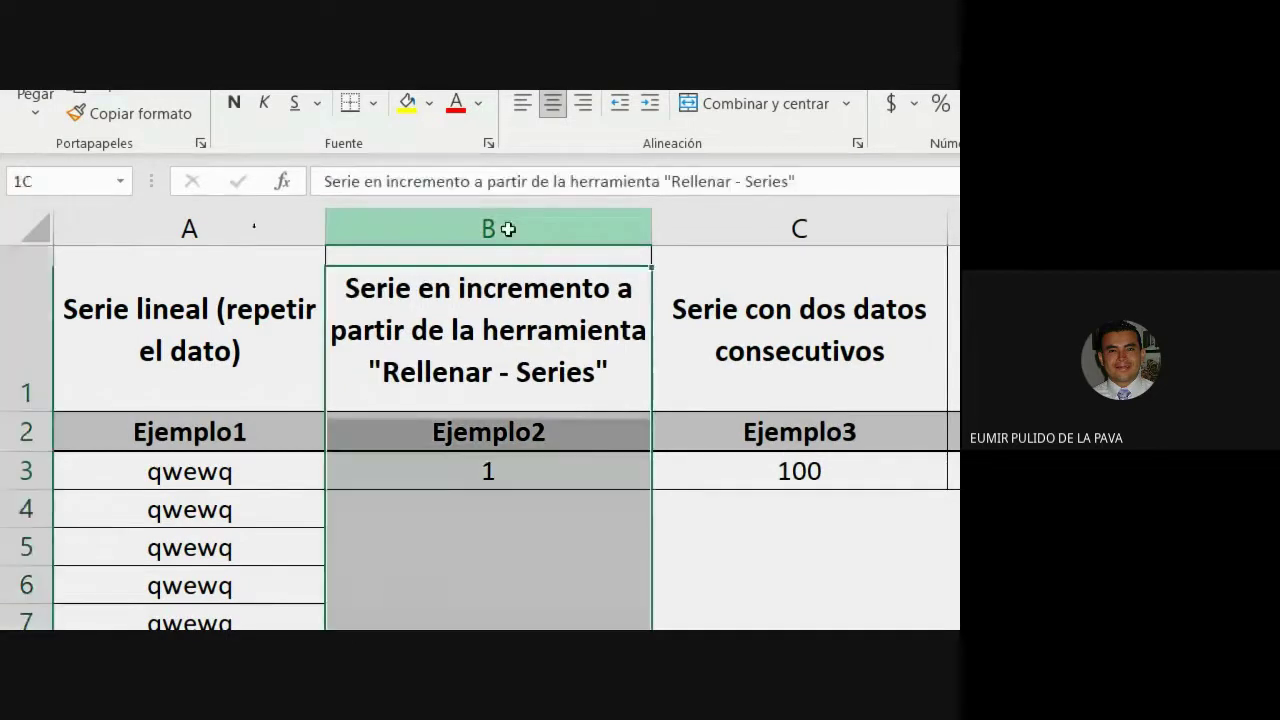
# Step: Examine the Ejemplo2 header in B1, highlighting "Rellenar - Series", and the starting cell B3 with the empty cells beneath it
pyautogui.click(497, 360)
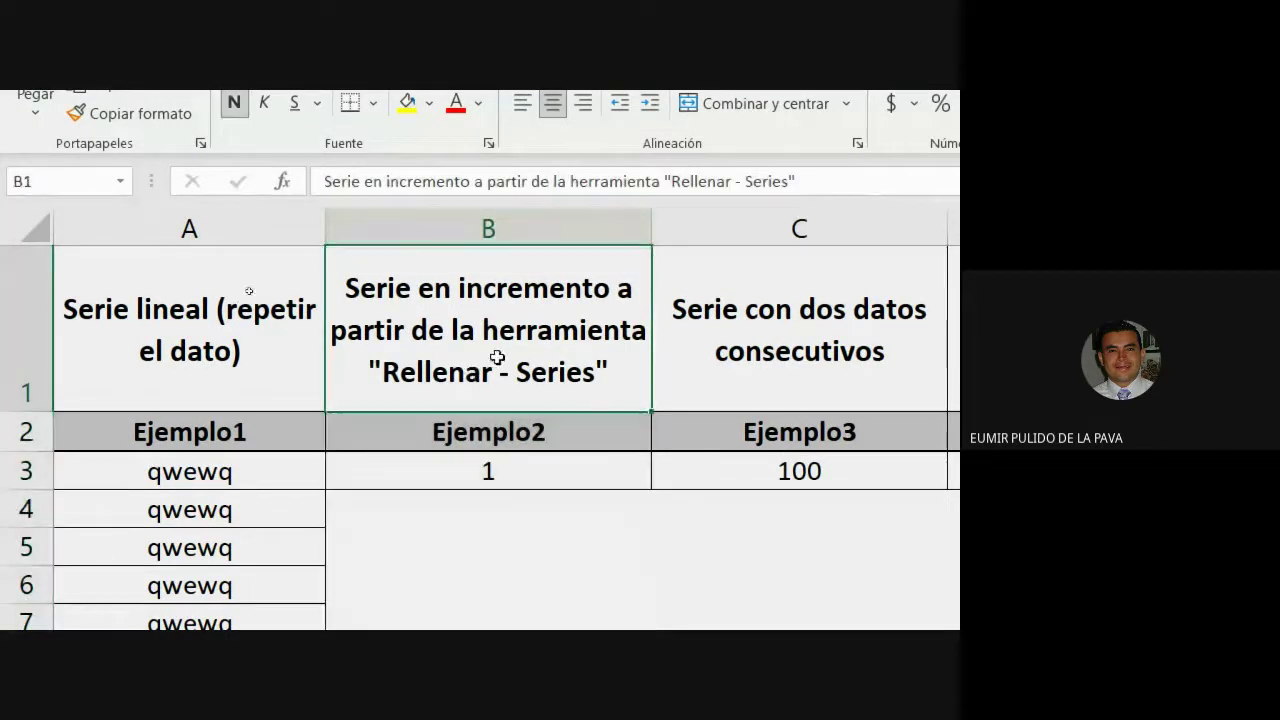
pyautogui.doubleClick(400, 370)
pyautogui.moveTo(367, 372); pyautogui.dragTo(617, 365)
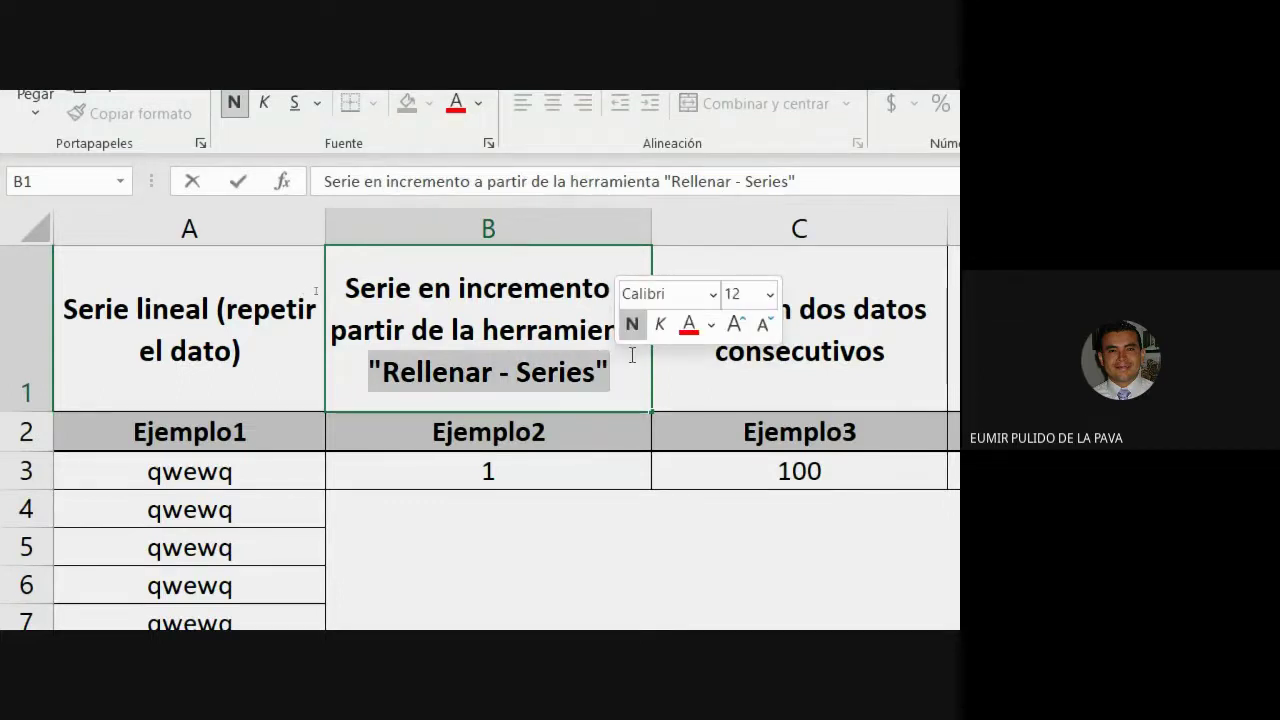
pyautogui.click(471, 290)
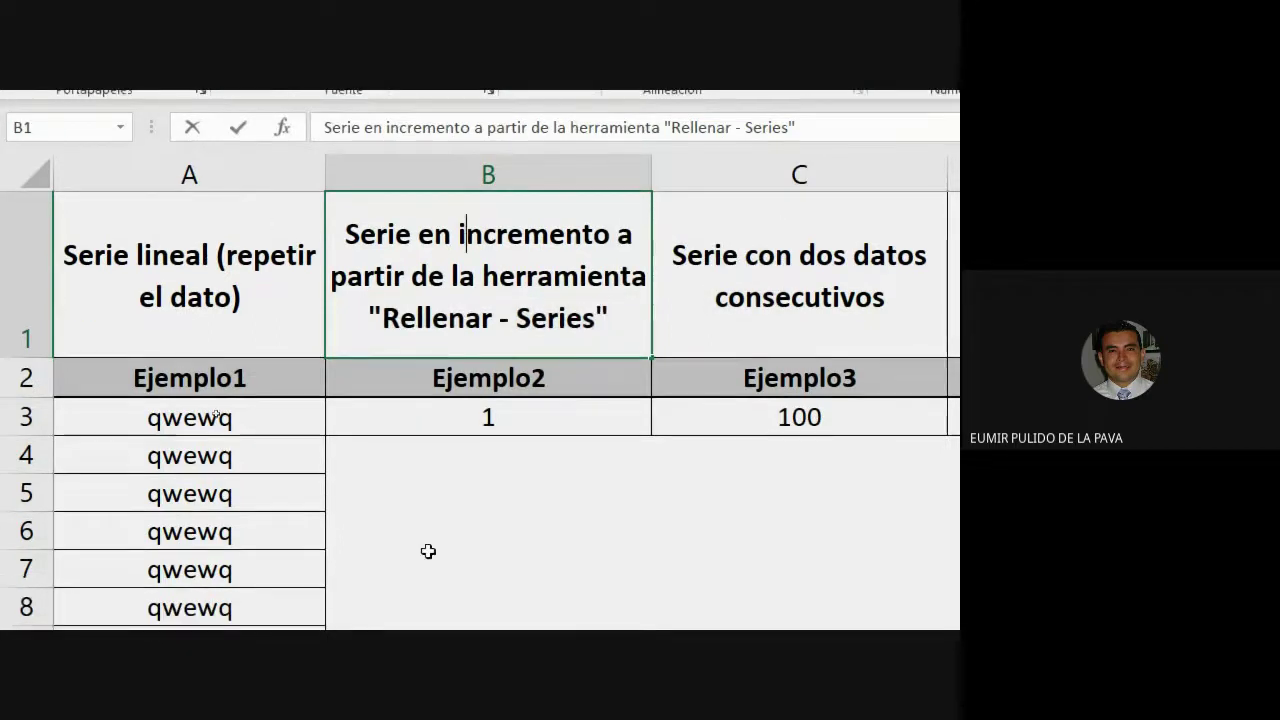
pyautogui.click(492, 472)
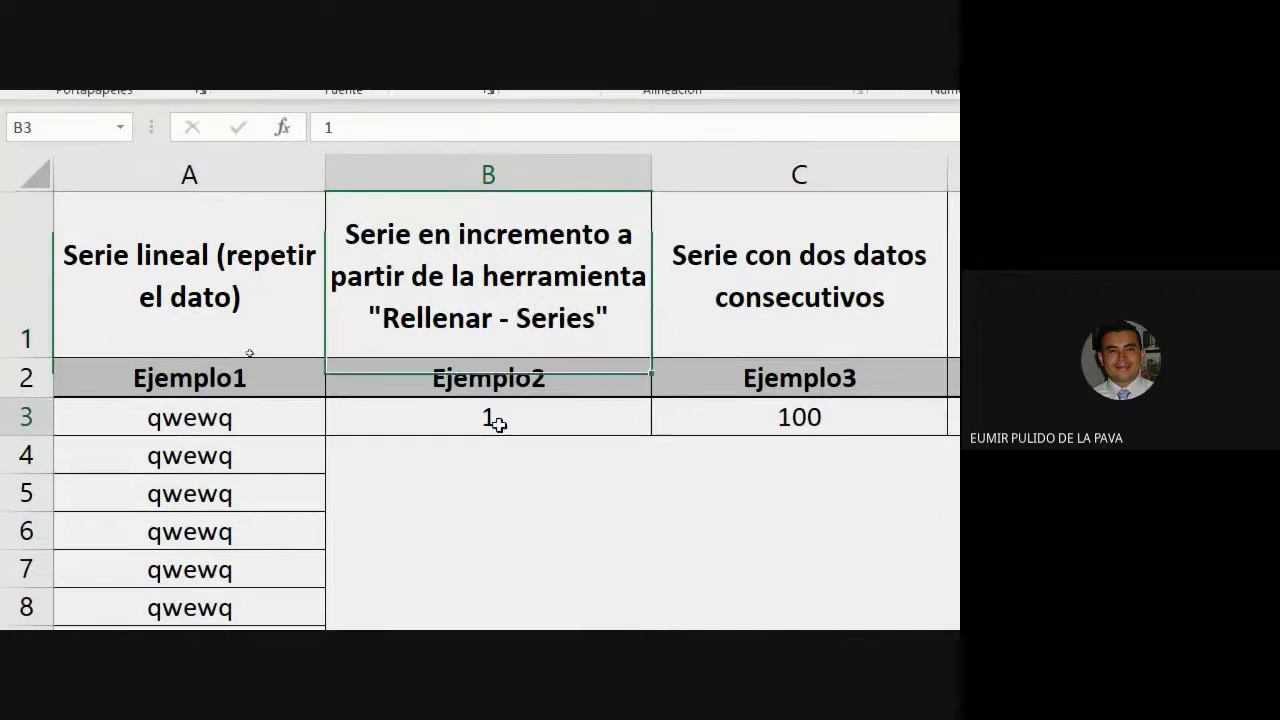
pyautogui.click(499, 545)
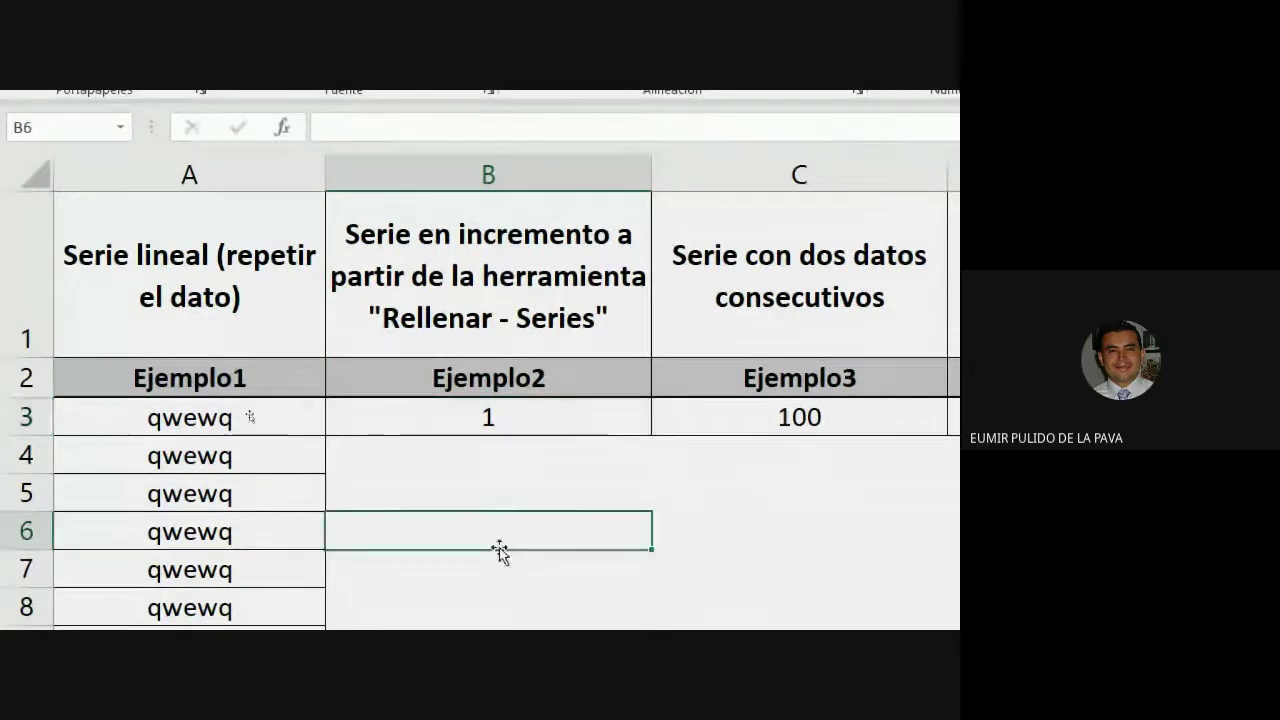
# Step: Open the Rellenar - Series settings for the starting cell B3 and set the series to run in Columnas
pyautogui.click(487, 417)
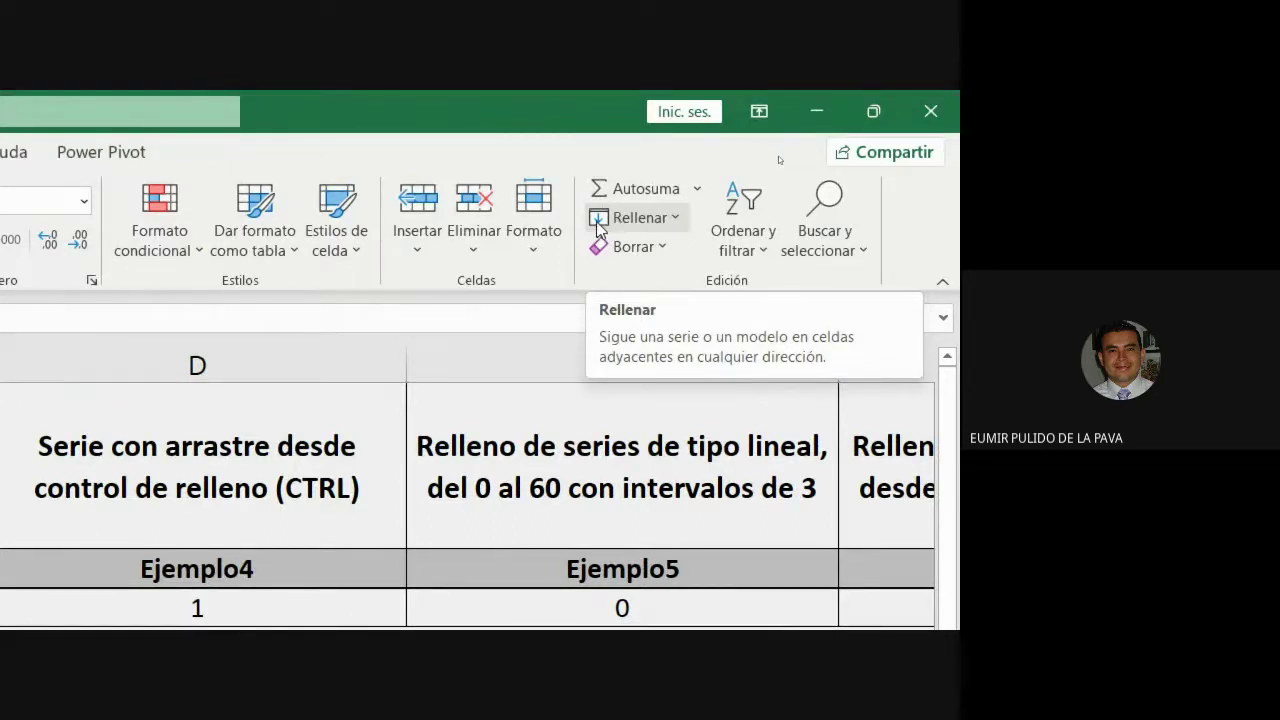
pyautogui.click(631, 218)
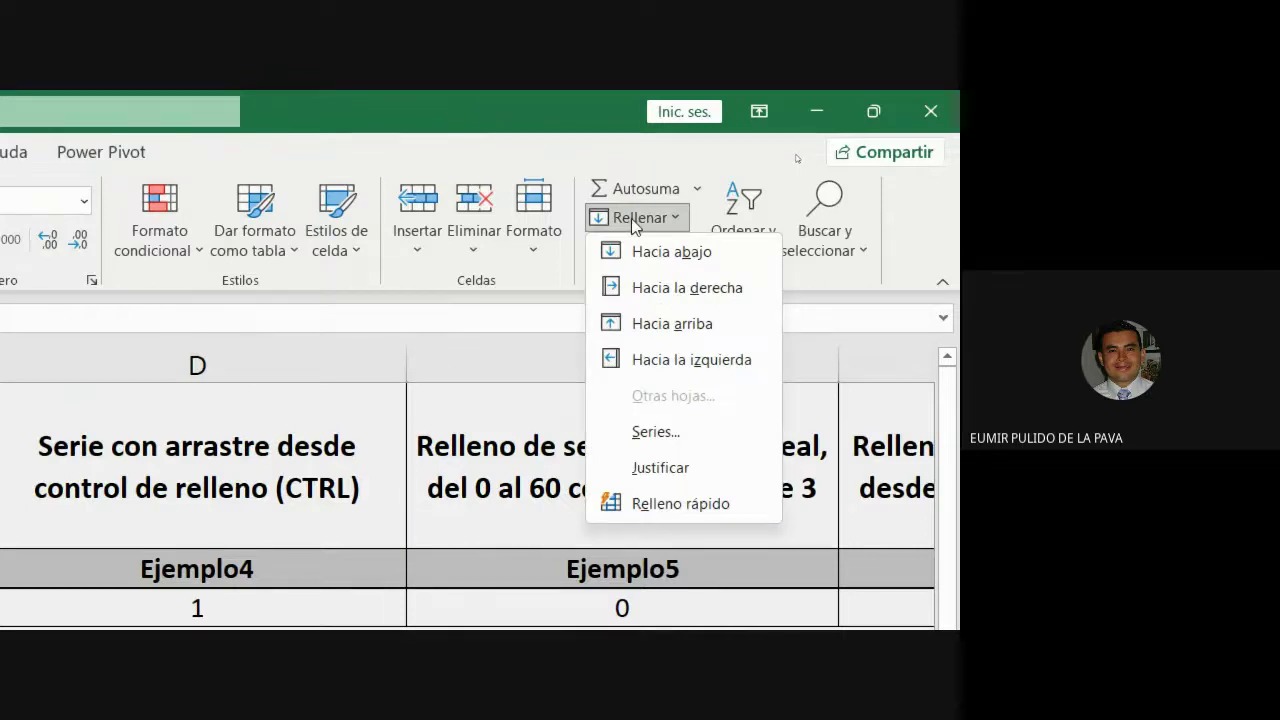
pyautogui.click(682, 424)
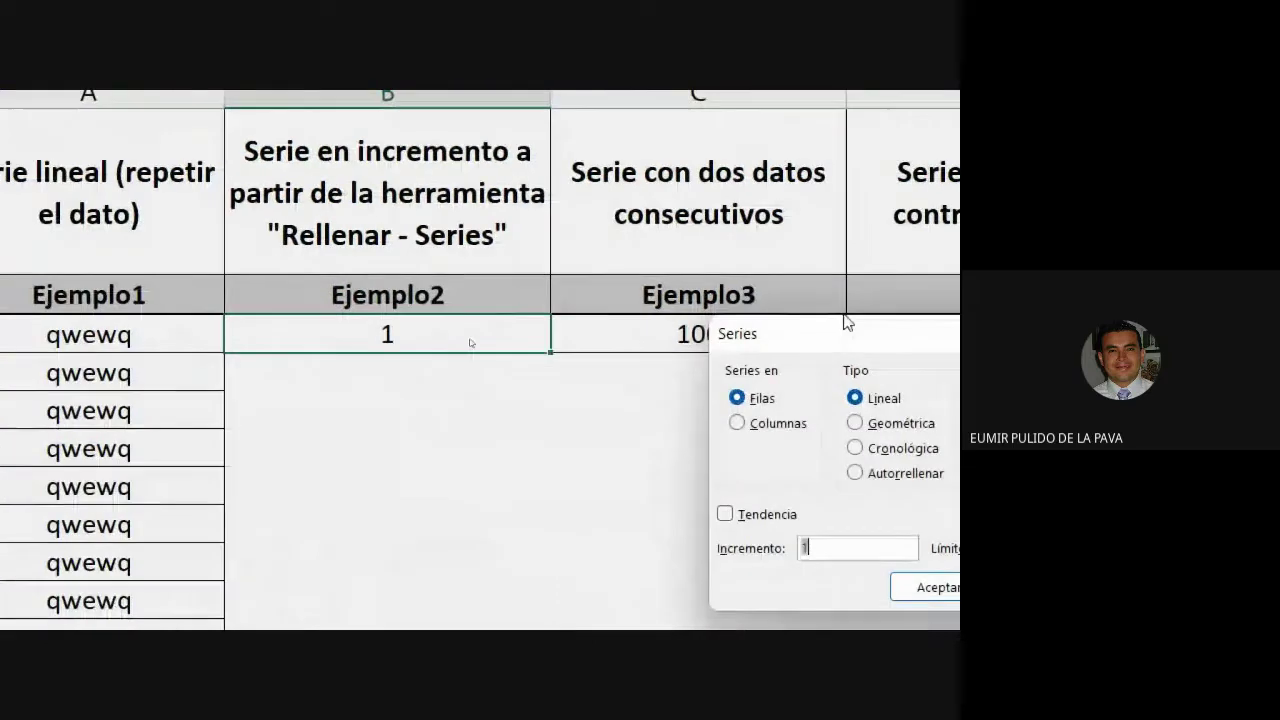
pyautogui.moveTo(698, 351); pyautogui.dragTo(546, 276)
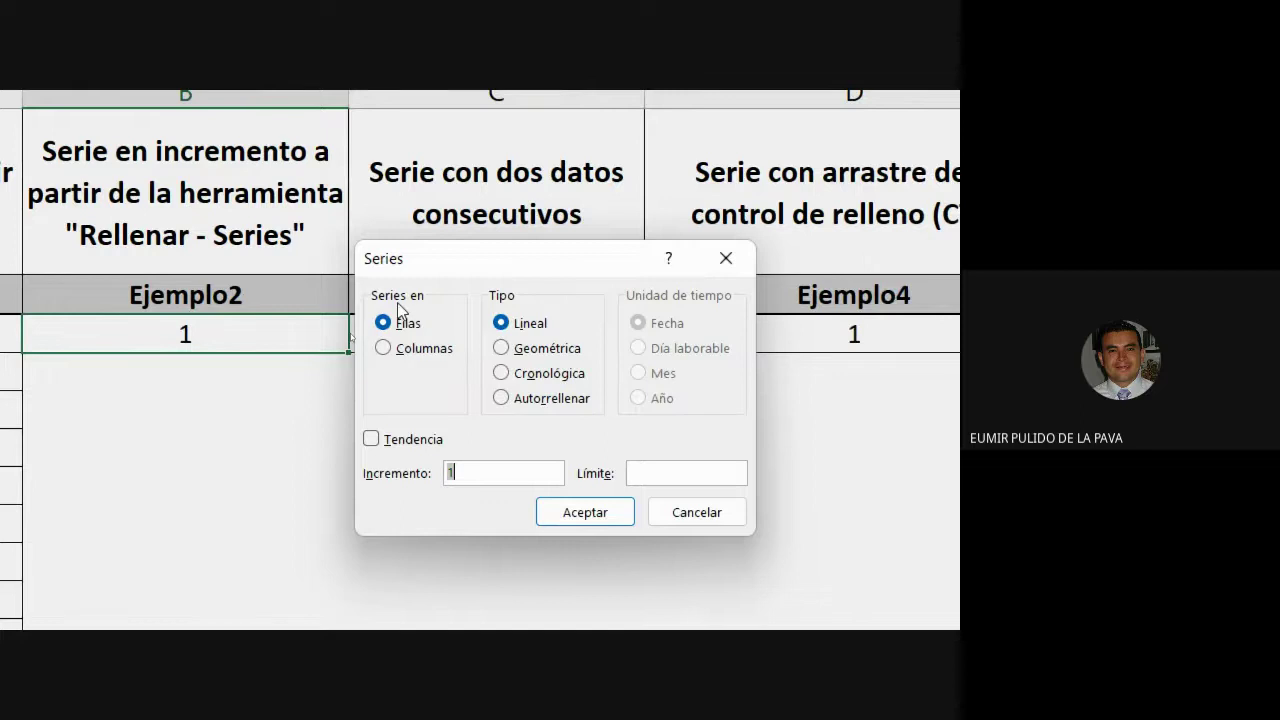
pyautogui.click(398, 347)
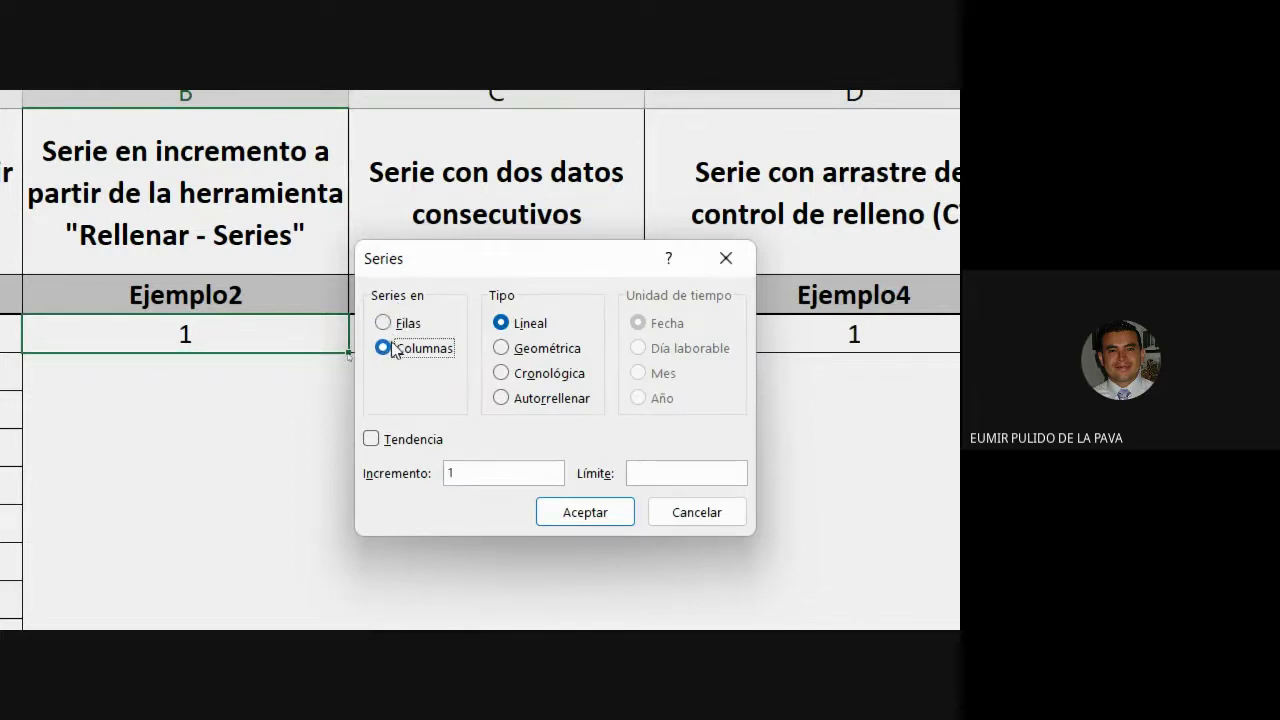
pyautogui.click(383, 323)
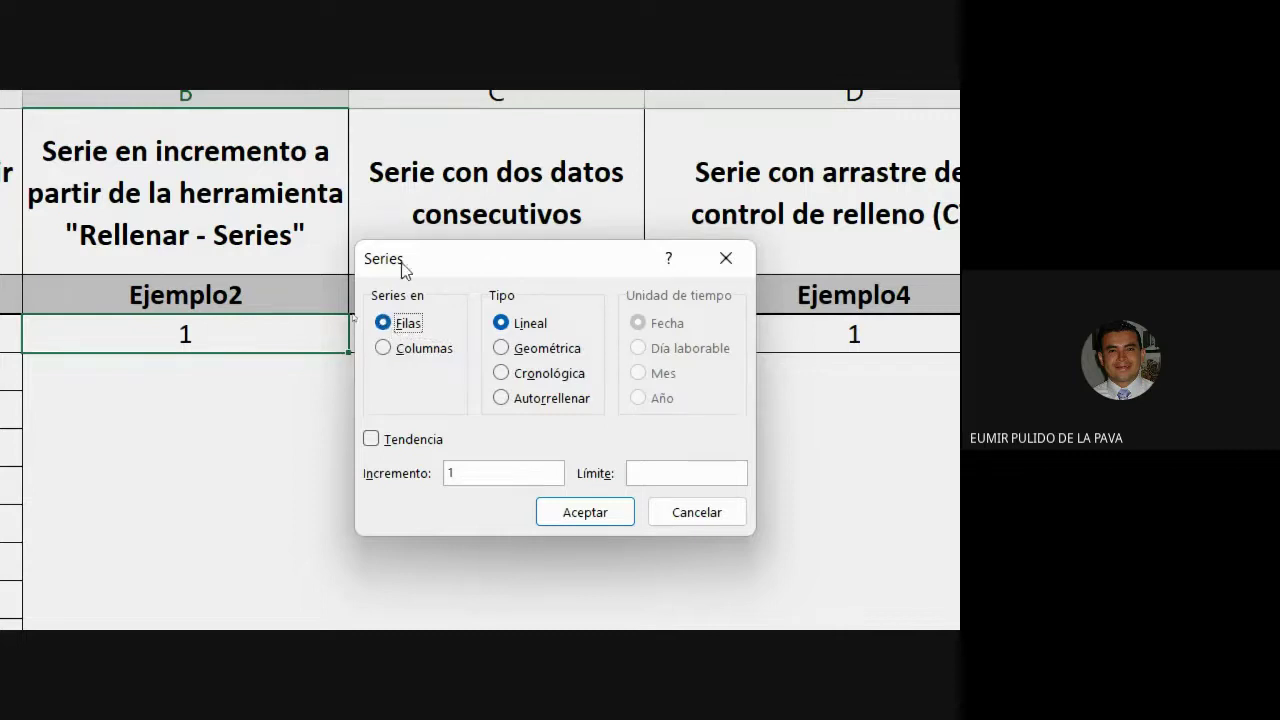
pyautogui.moveTo(404, 270); pyautogui.dragTo(364, 402)
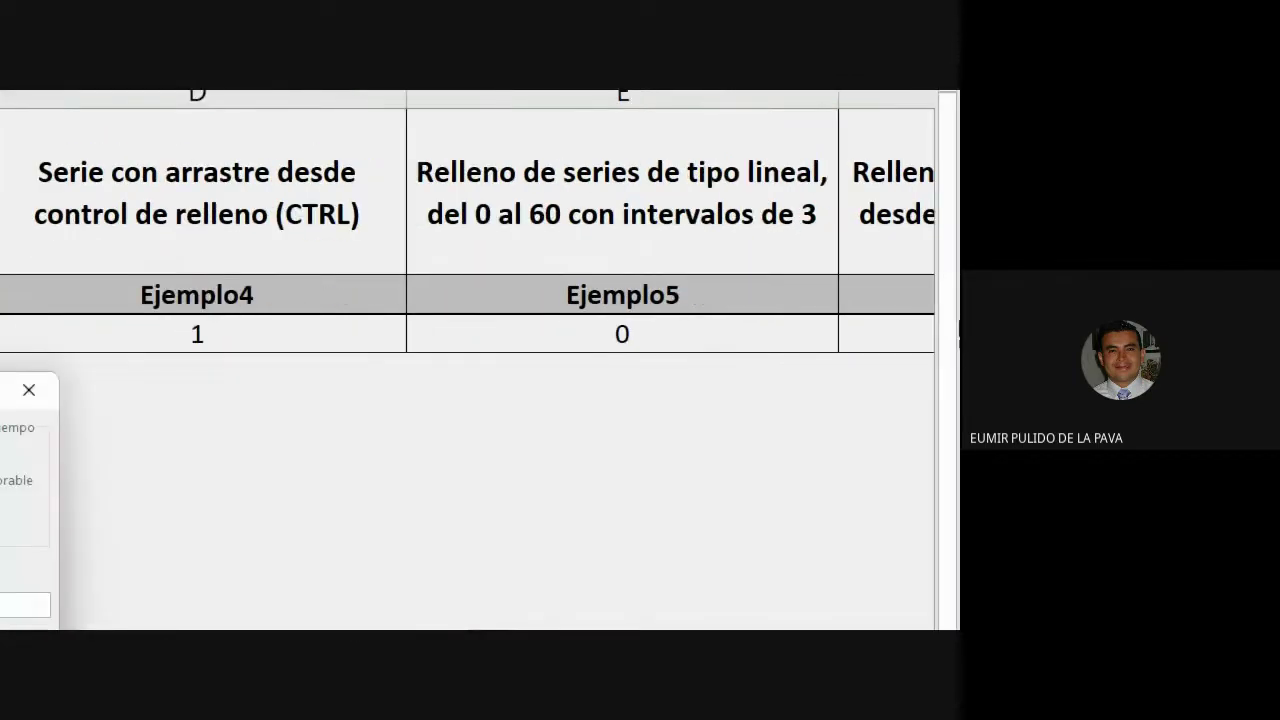
pyautogui.moveTo(687, 403); pyautogui.dragTo(735, 222)
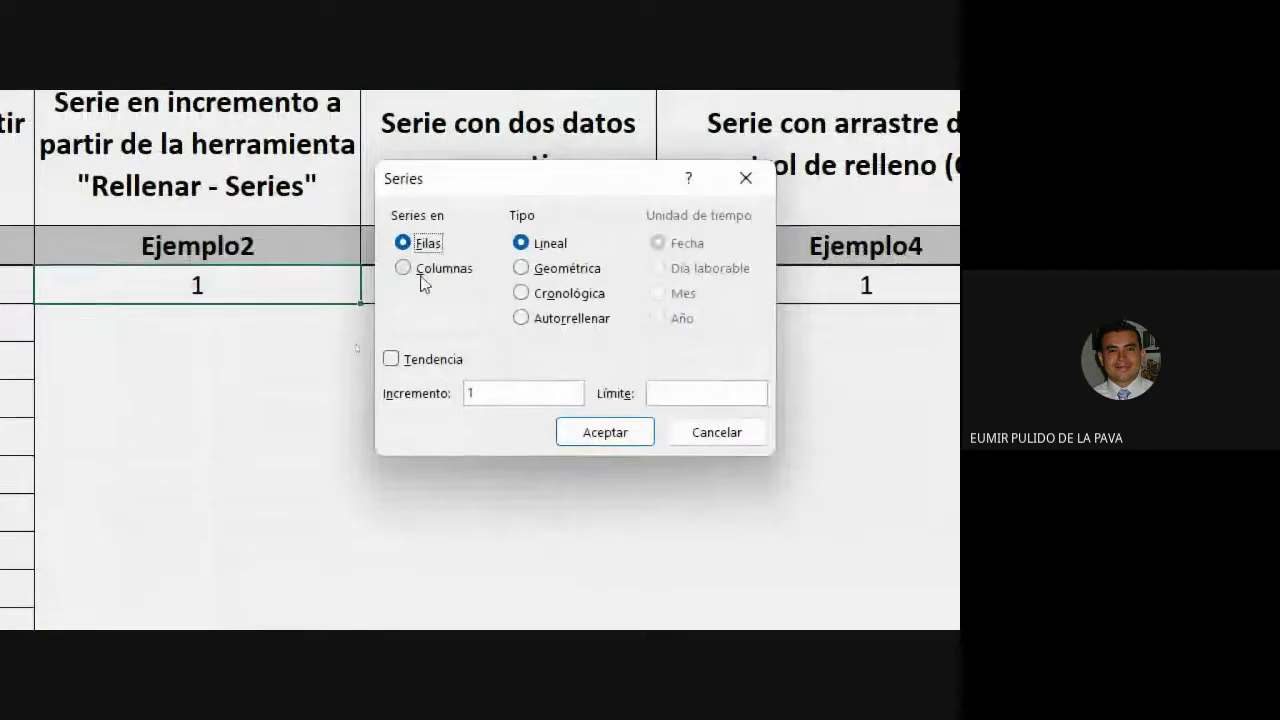
pyautogui.click(712, 131)
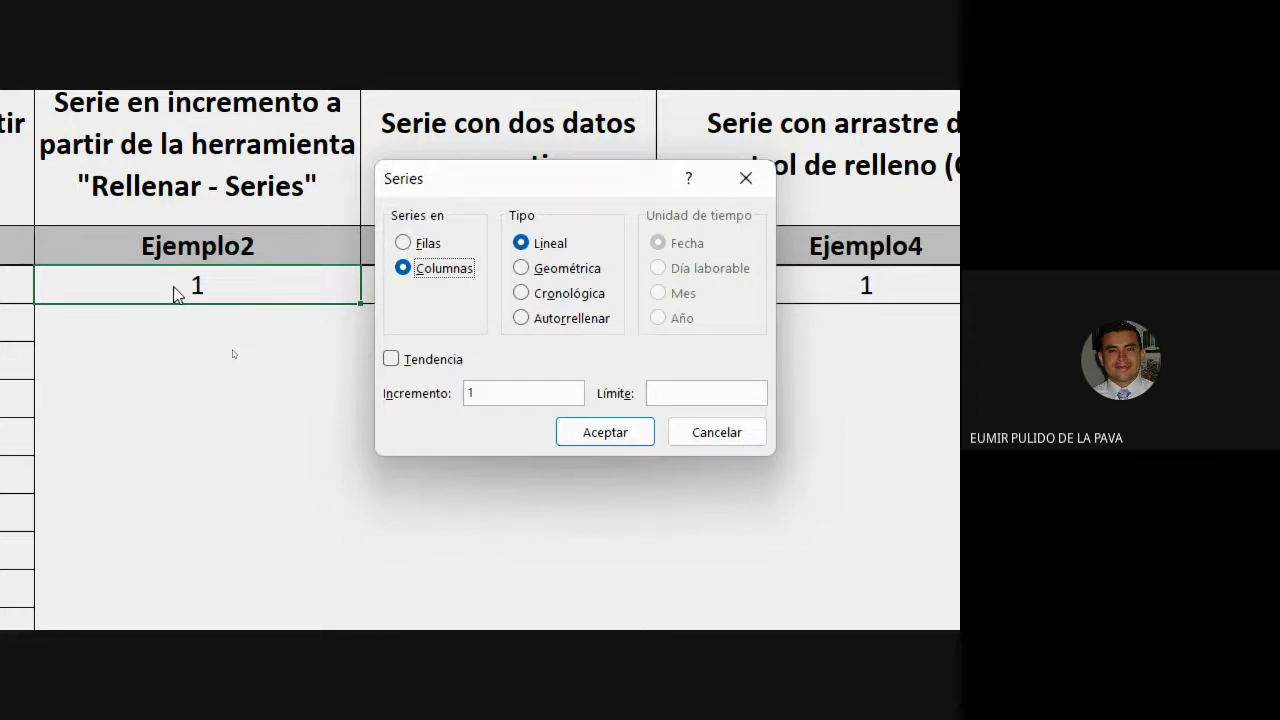
# Step: Fill Ejemplo2 down from B3 as a Lineal series with increment 1 and limit 1235, and check where it ends
pyautogui.click(518, 393)
pyautogui.doubleClick(466, 393)
pyautogui.doubleClick(706, 397)
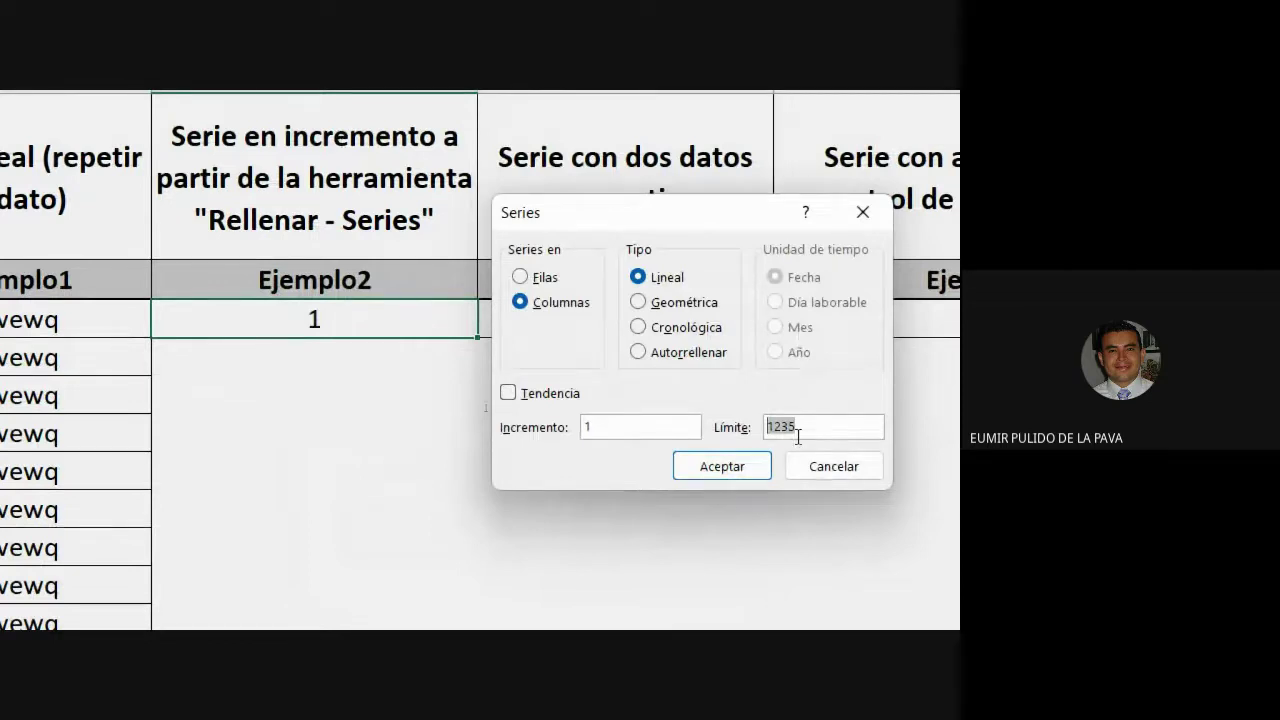
pyautogui.click(560, 302)
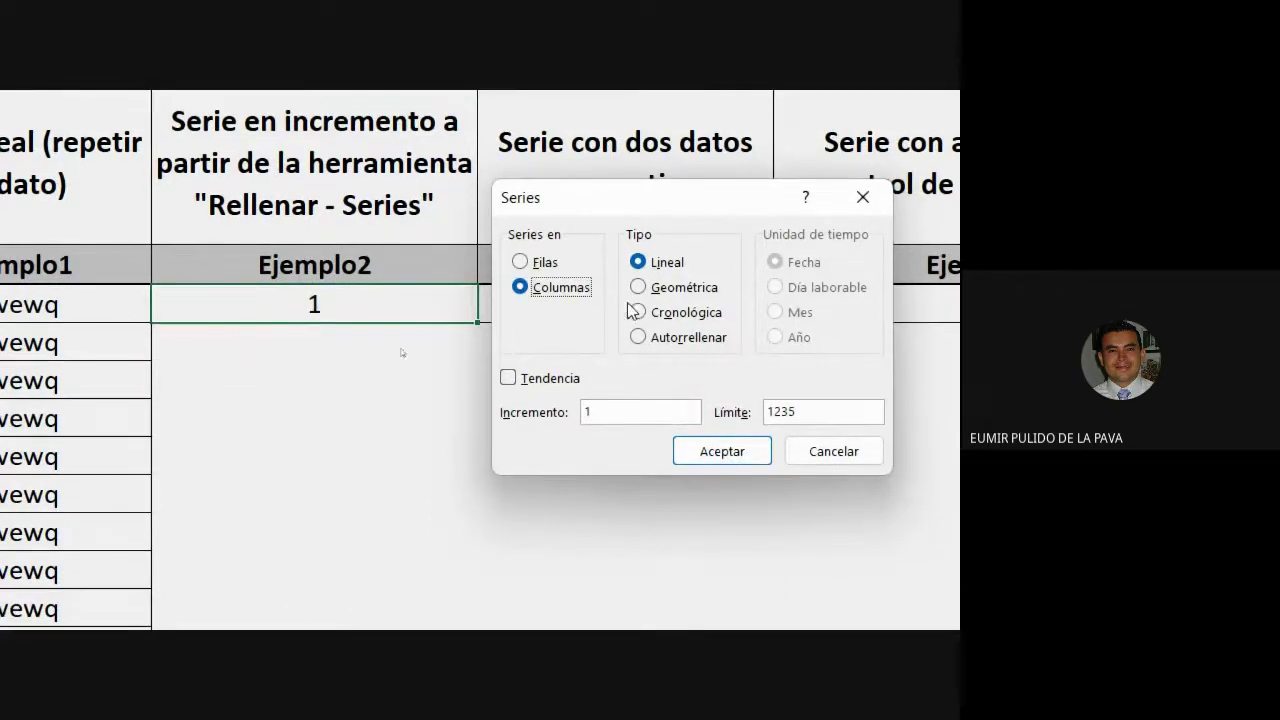
pyautogui.click(680, 455)
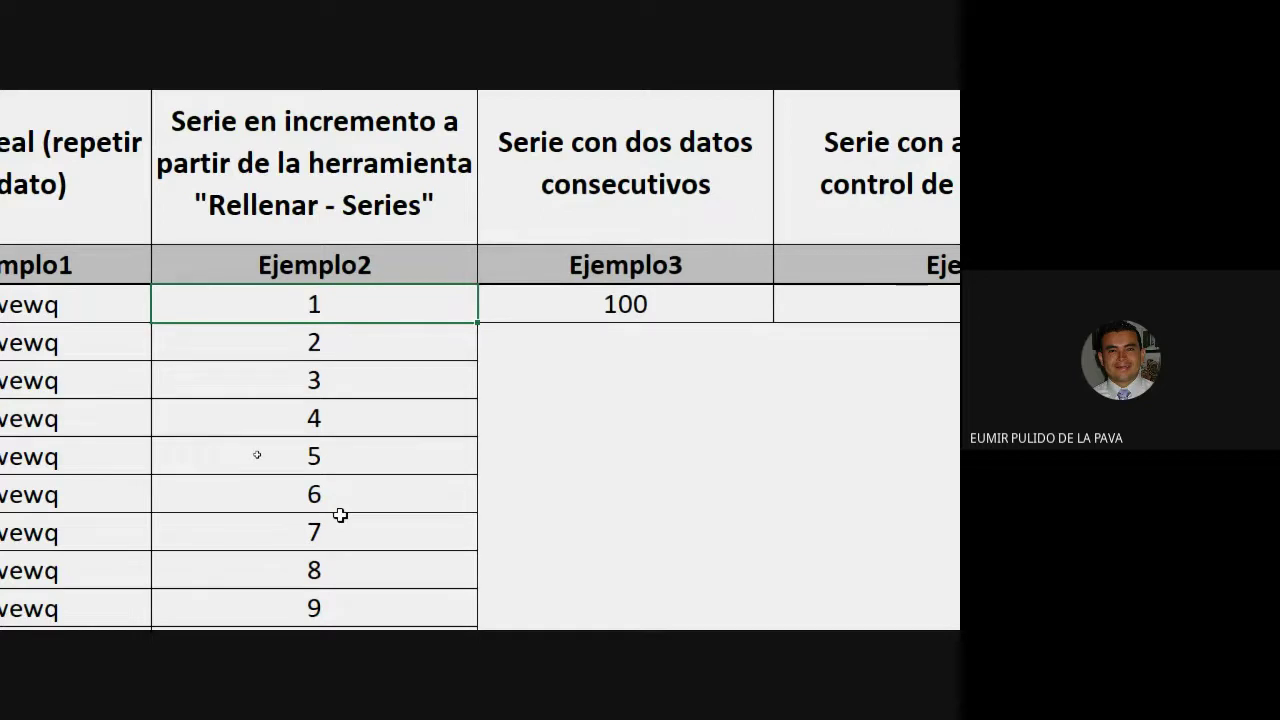
pyautogui.hotkey('ctrl', 'Down')
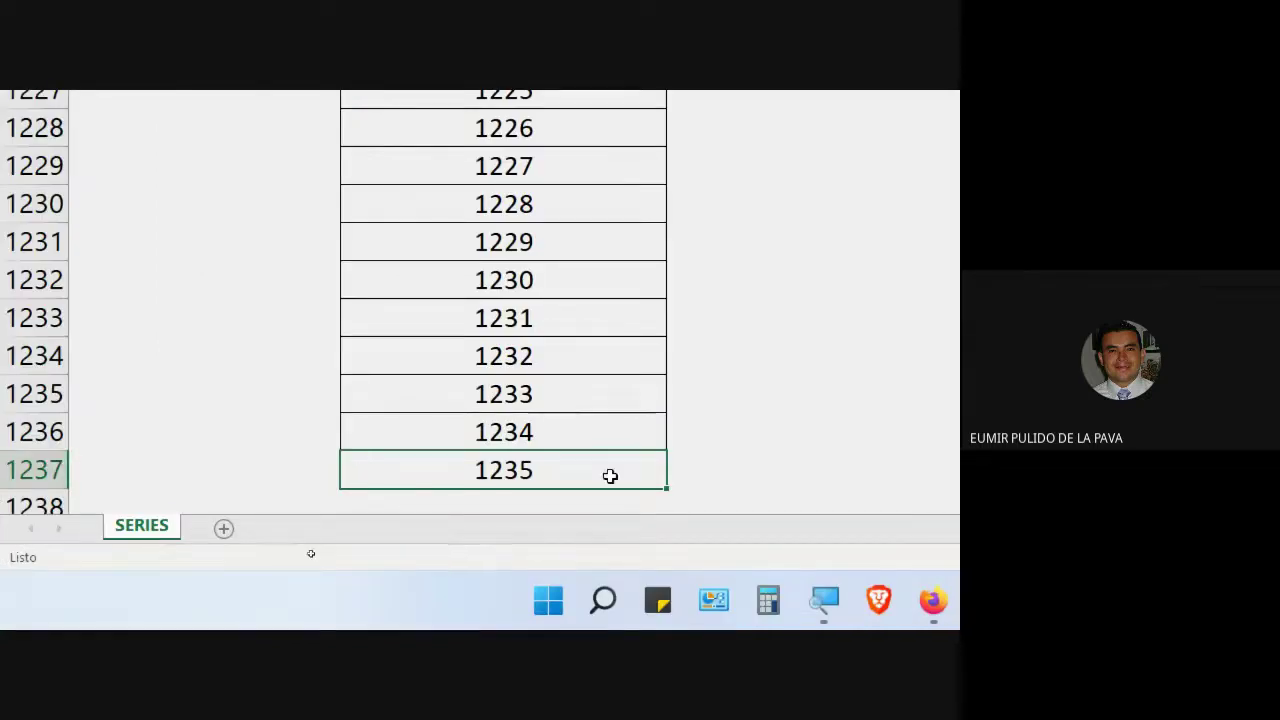
pyautogui.hotkey('ctrl', 'Up')
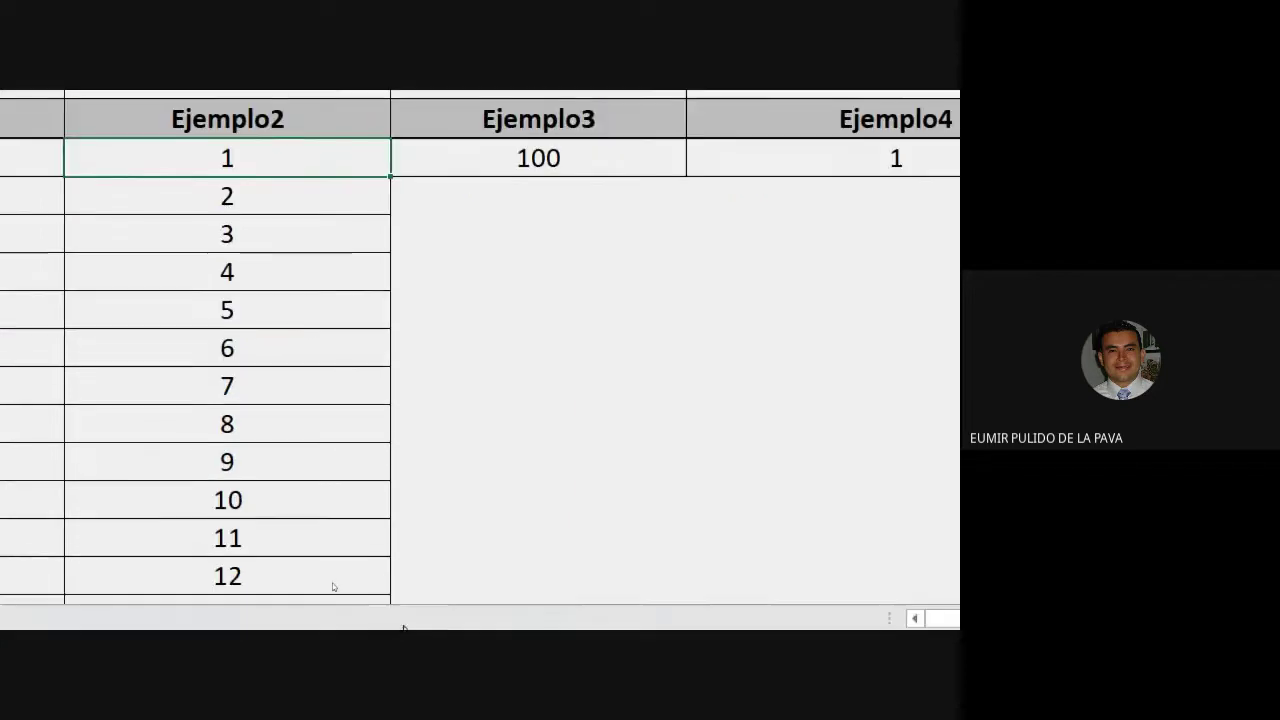
# Step: Check the Google Meet call in Chrome at 100% screen magnification and return to the Series.xlsx workbook in Excel
pyautogui.click(550, 599)
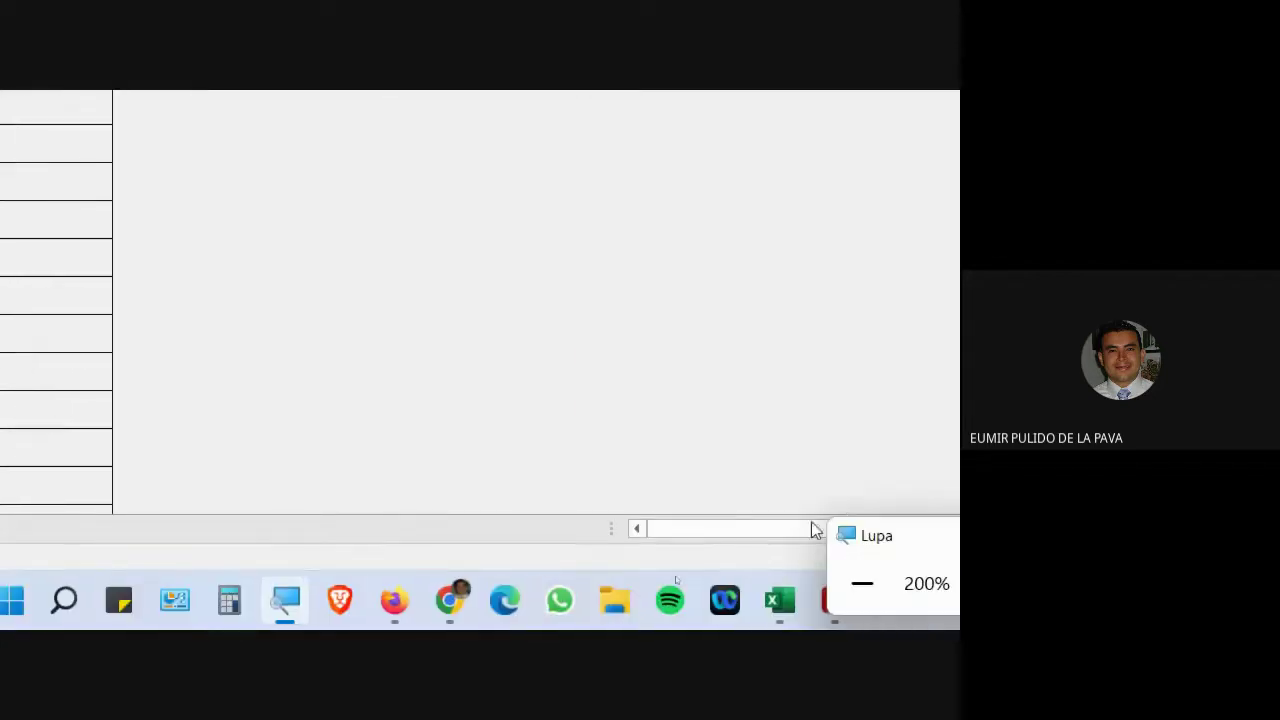
pyautogui.click(944, 583)
pyautogui.moveTo(492, 616)
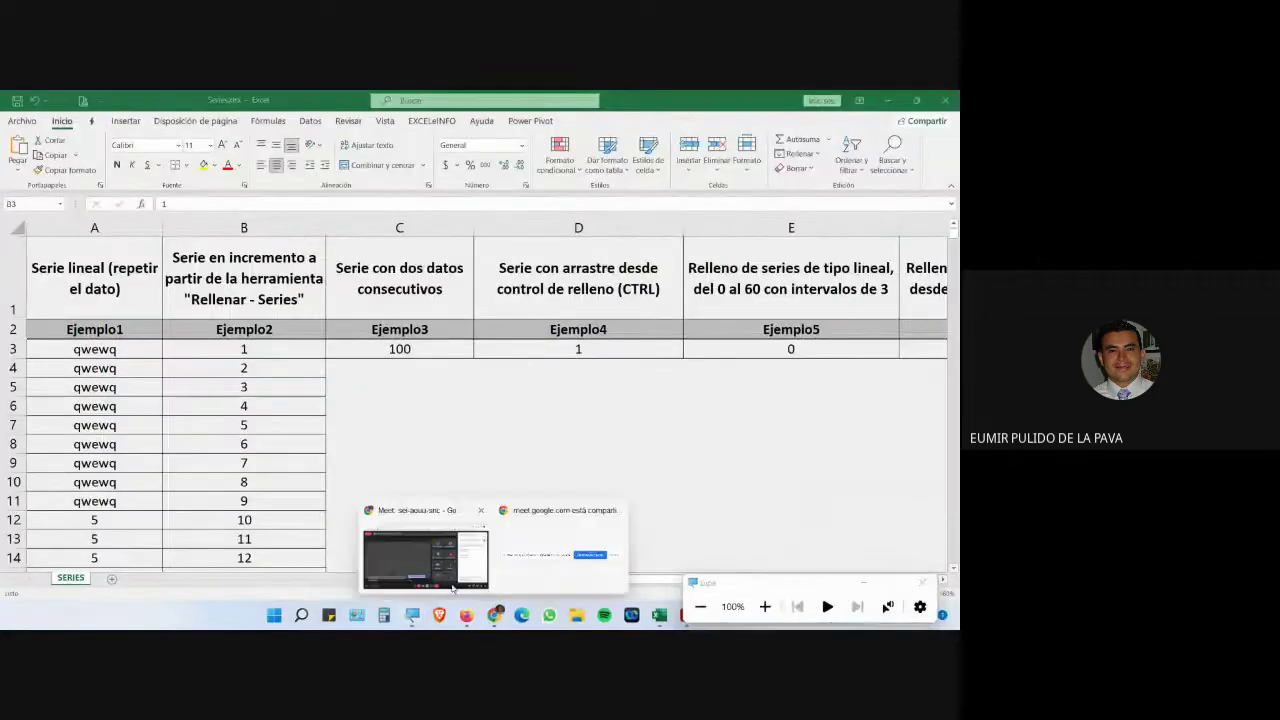
pyautogui.click(462, 546)
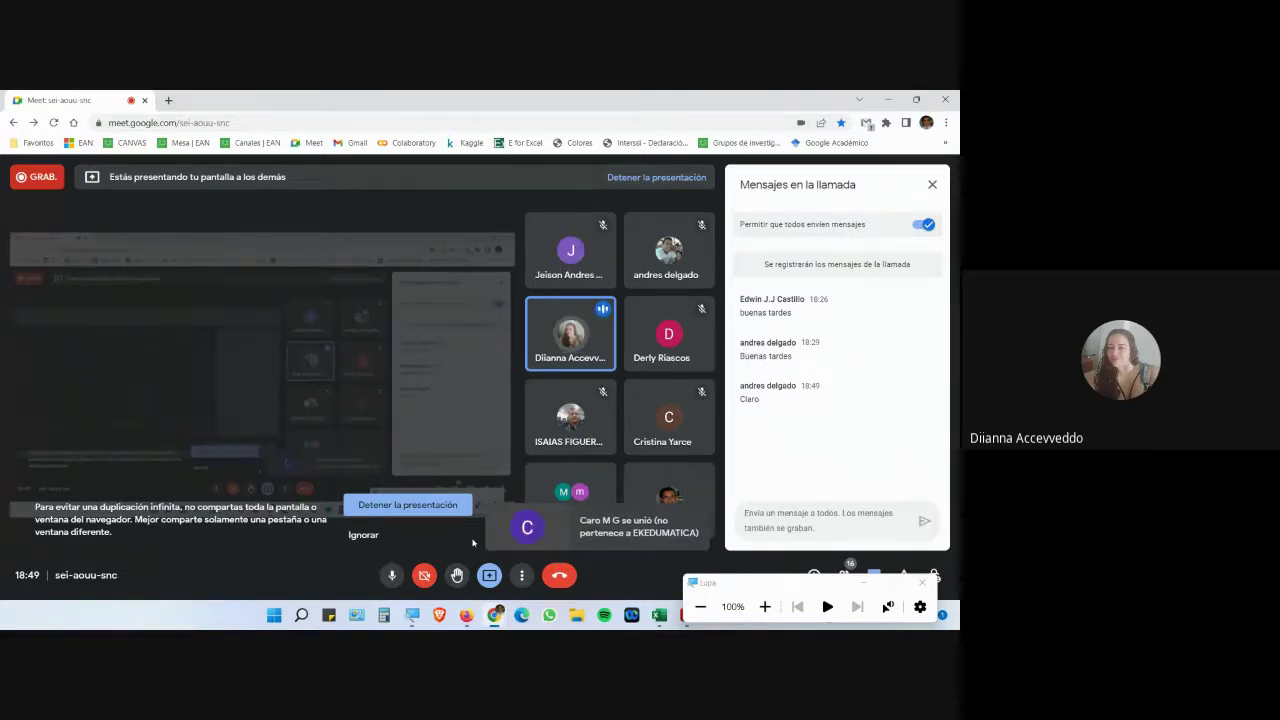
pyautogui.hotkey('alt', 'Tab')
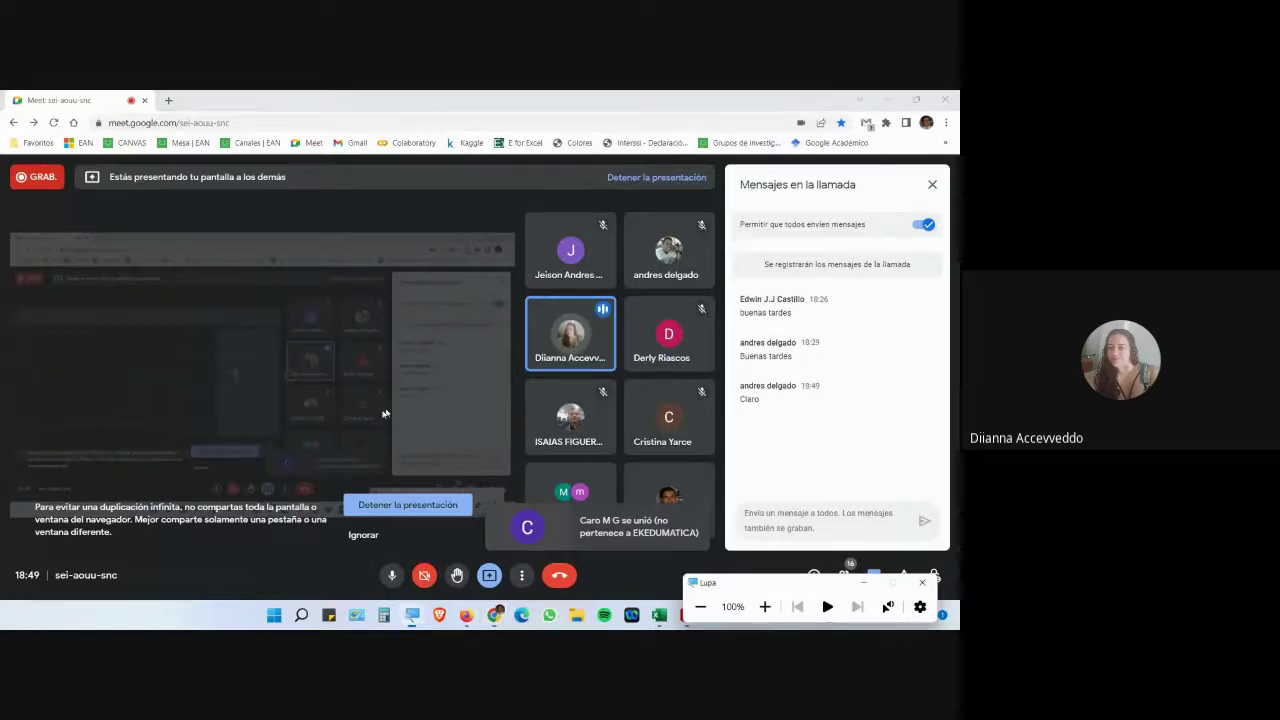
pyautogui.click(657, 615)
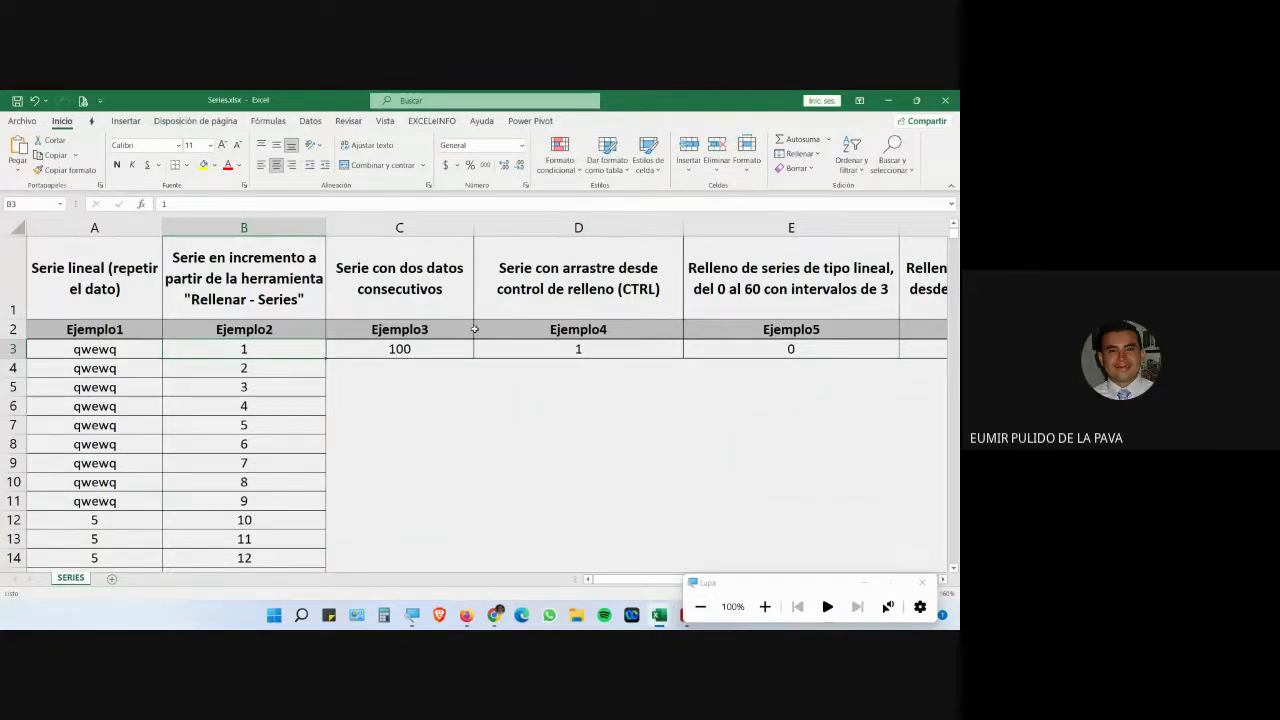
pyautogui.click(798, 153)
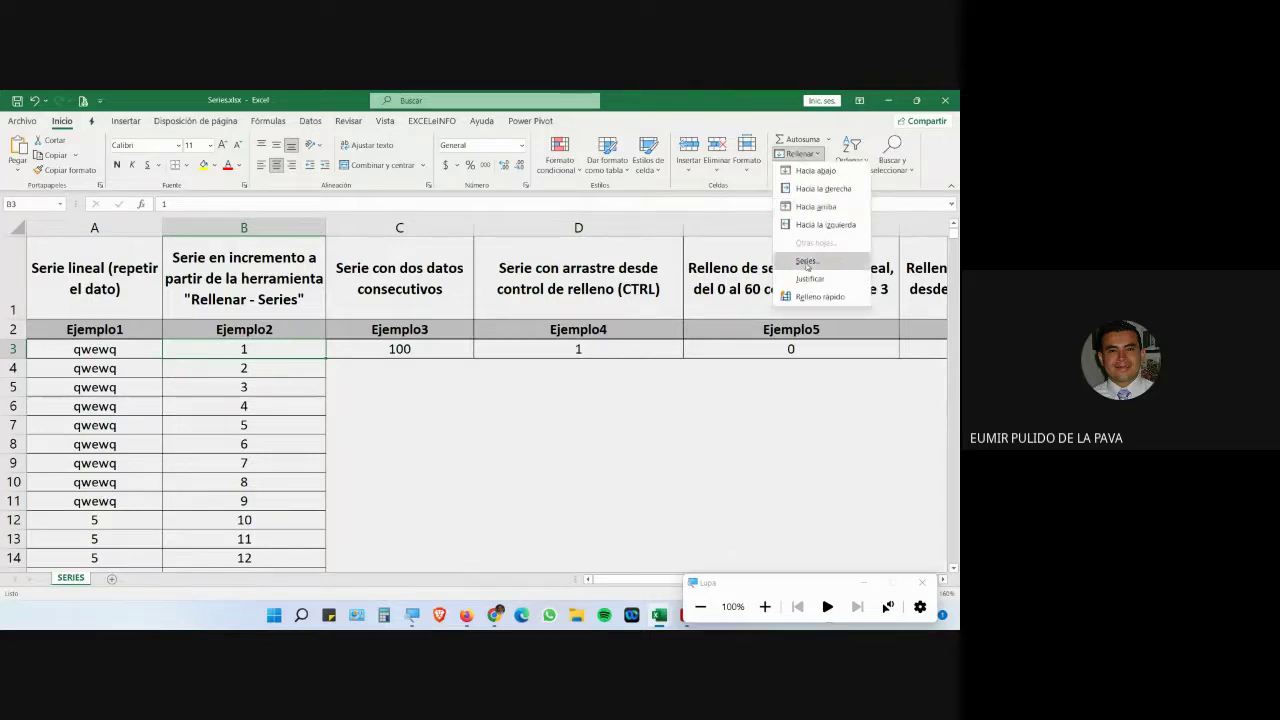
pyautogui.click(804, 265)
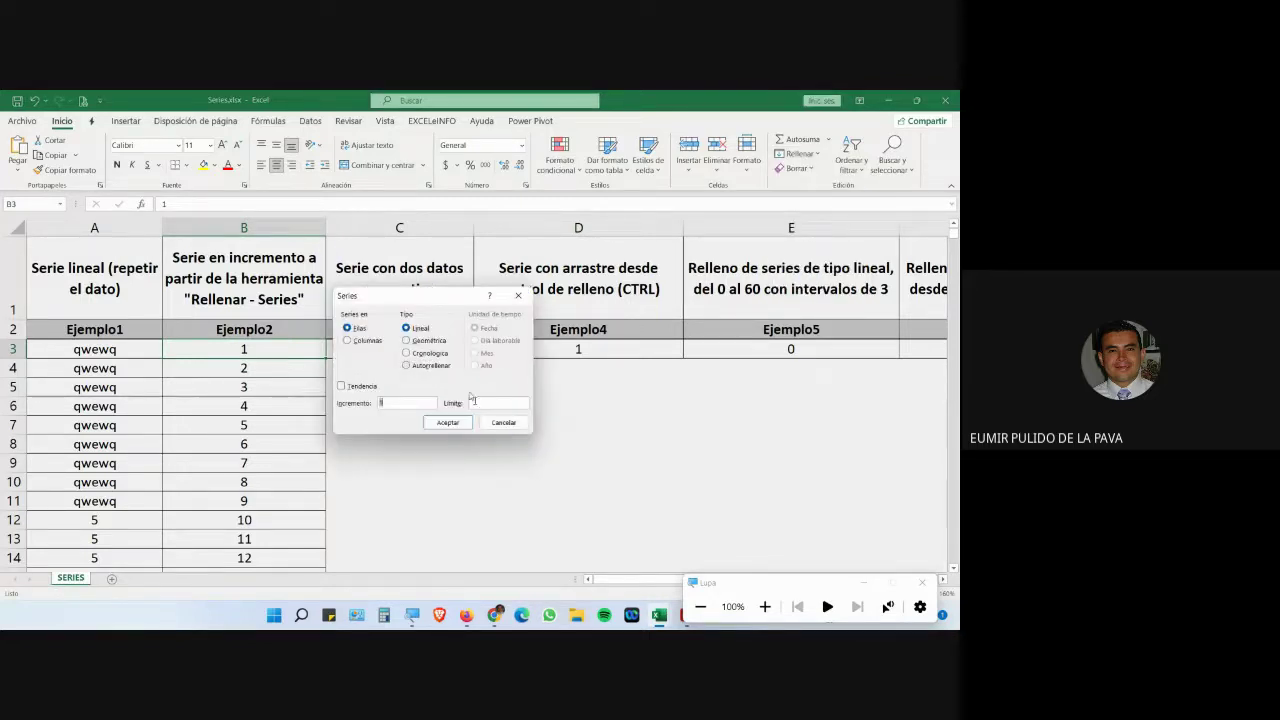
pyautogui.click(487, 428)
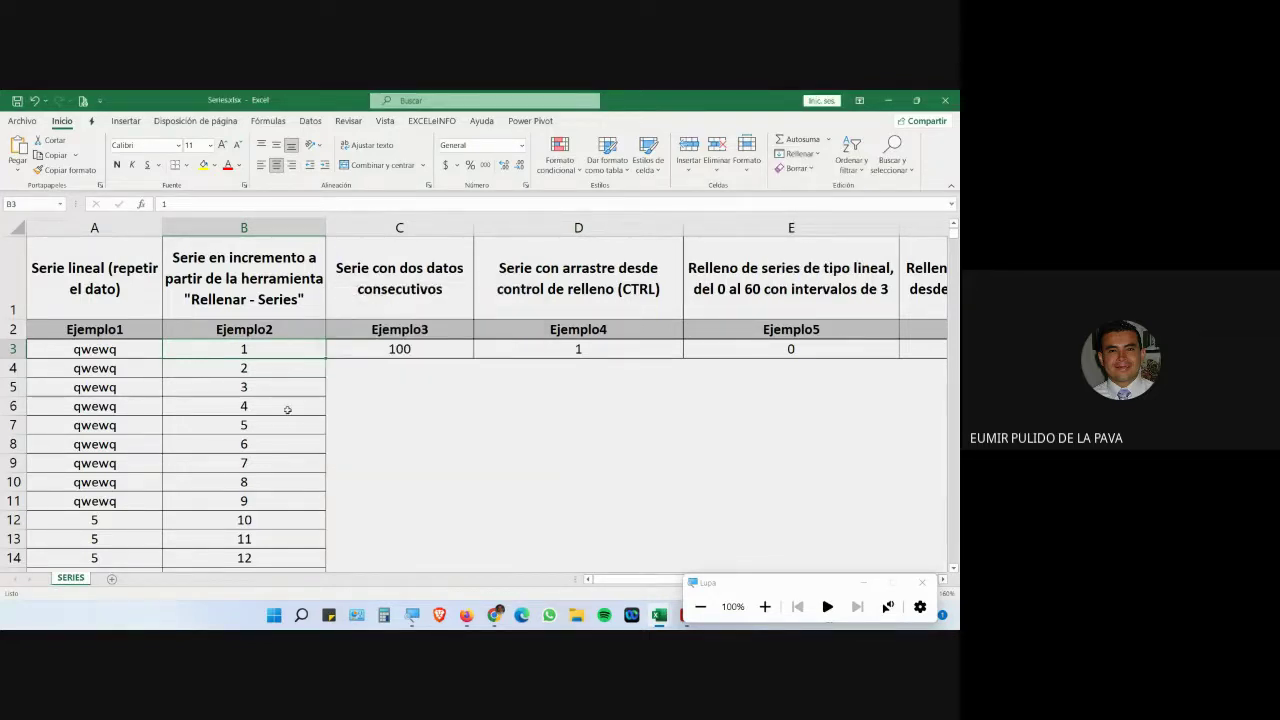
# Step: Replace the text in A3 of Ejemplo1 with 5 and fill it down through A13 with the fill handle
pyautogui.click(119, 341)
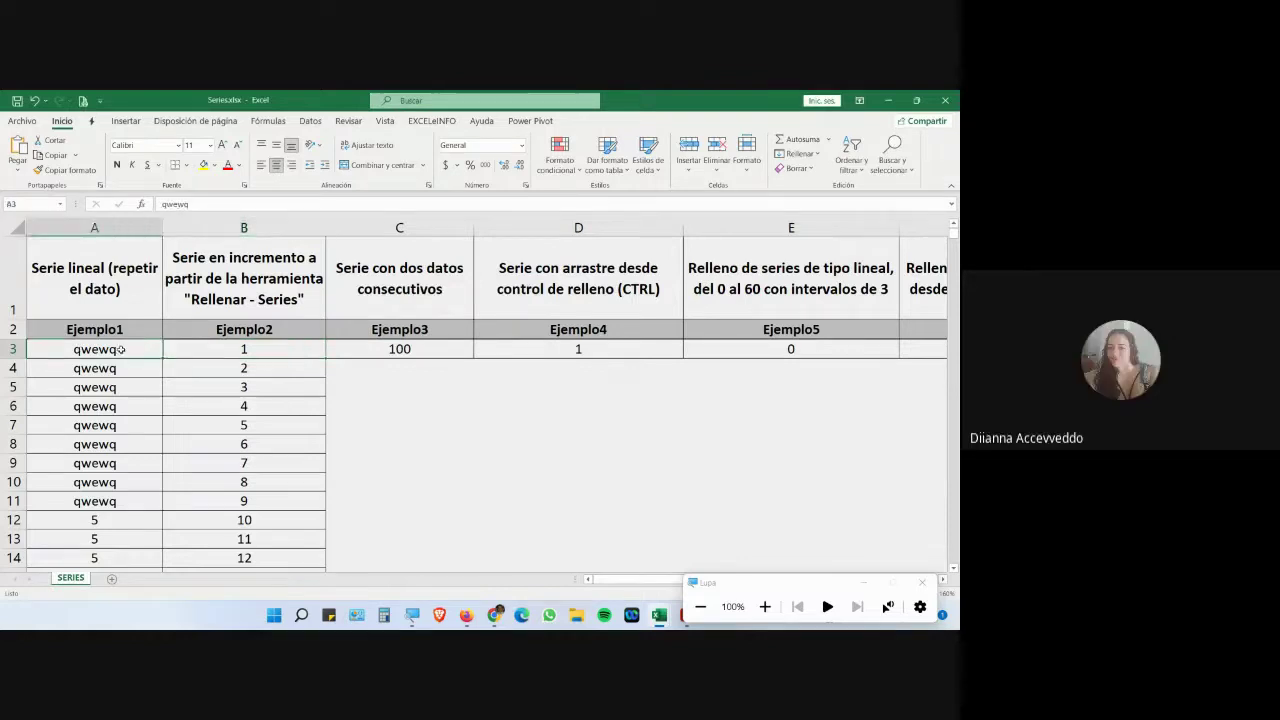
pyautogui.click(89, 240)
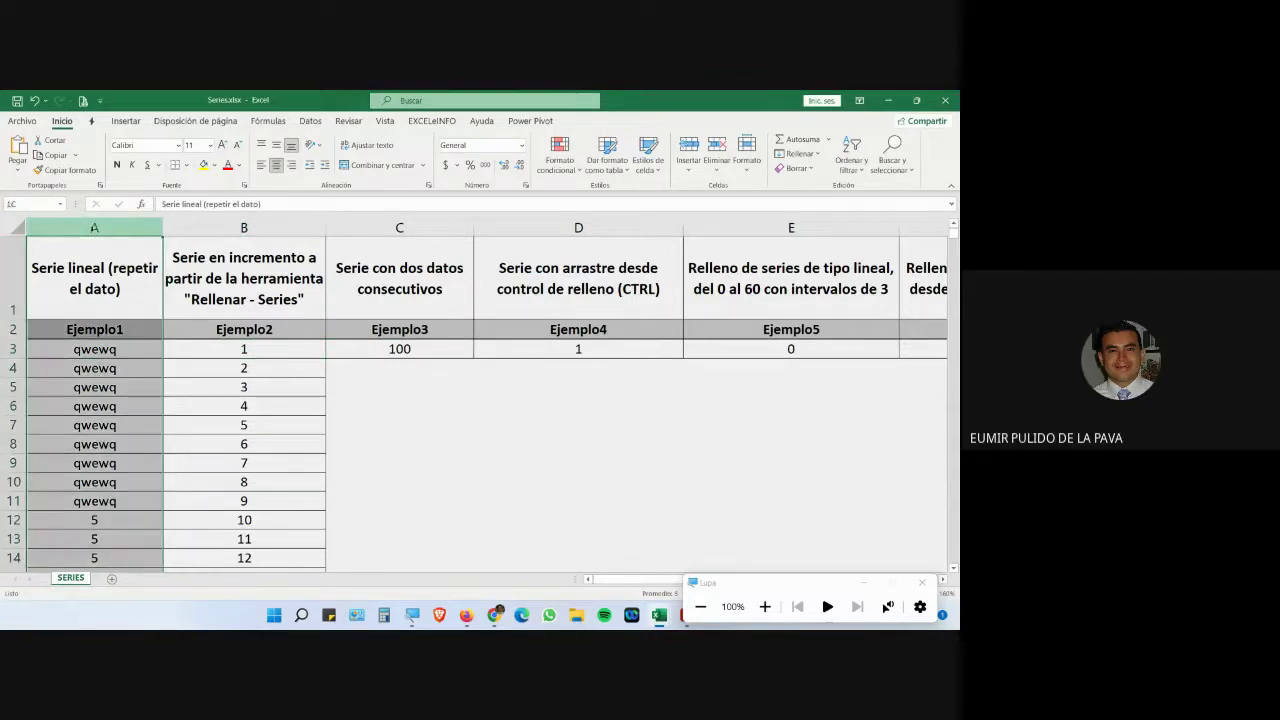
pyautogui.click(128, 341)
pyautogui.write('5')
pyautogui.press('Return')
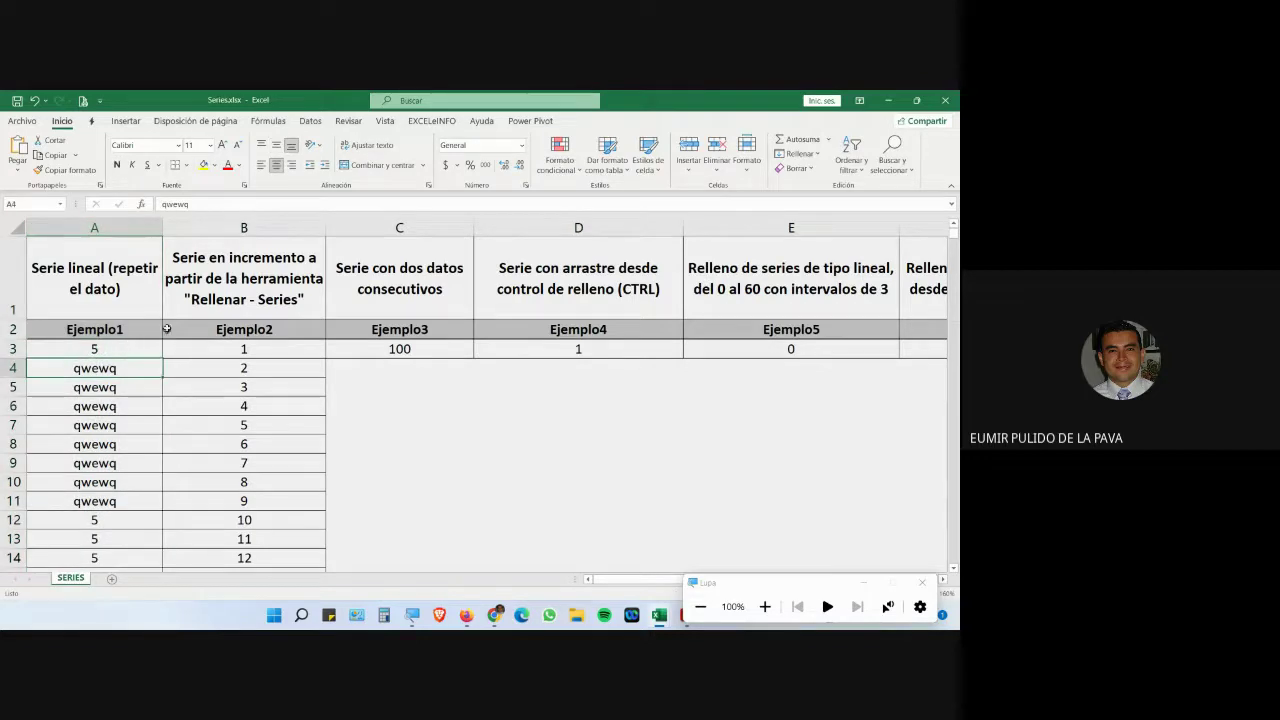
pyautogui.click(126, 350)
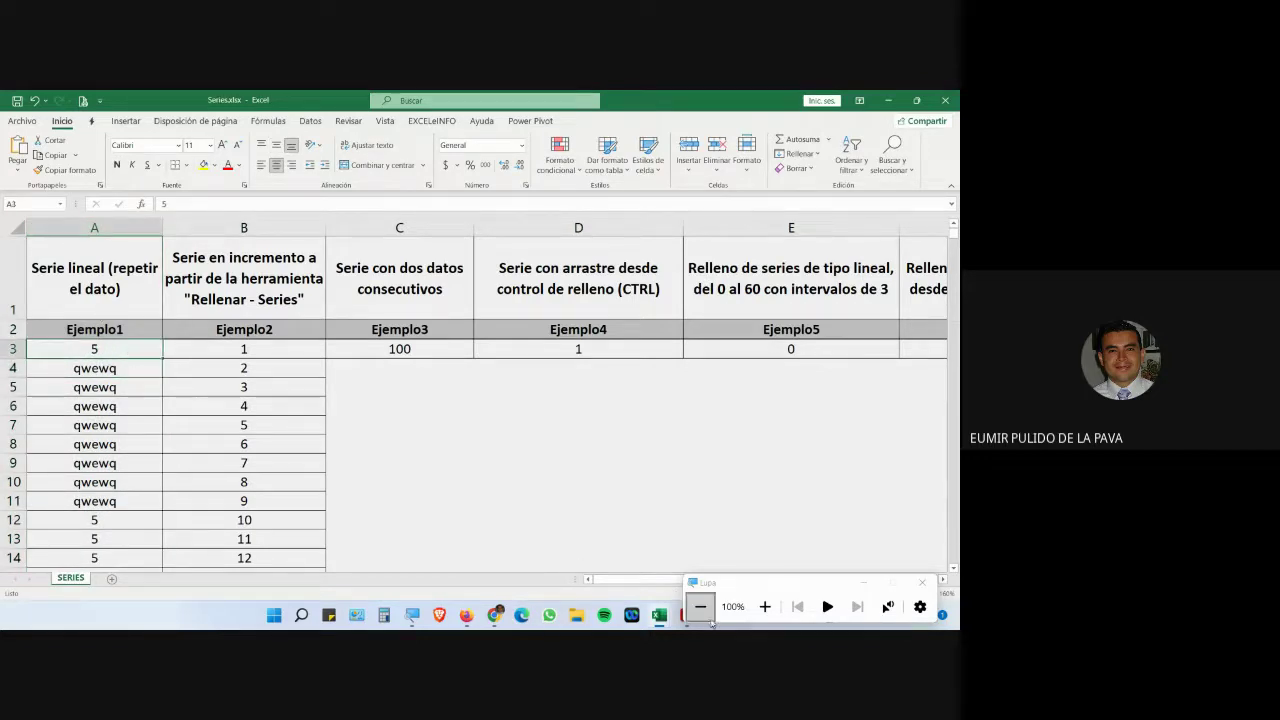
pyautogui.click(765, 606)
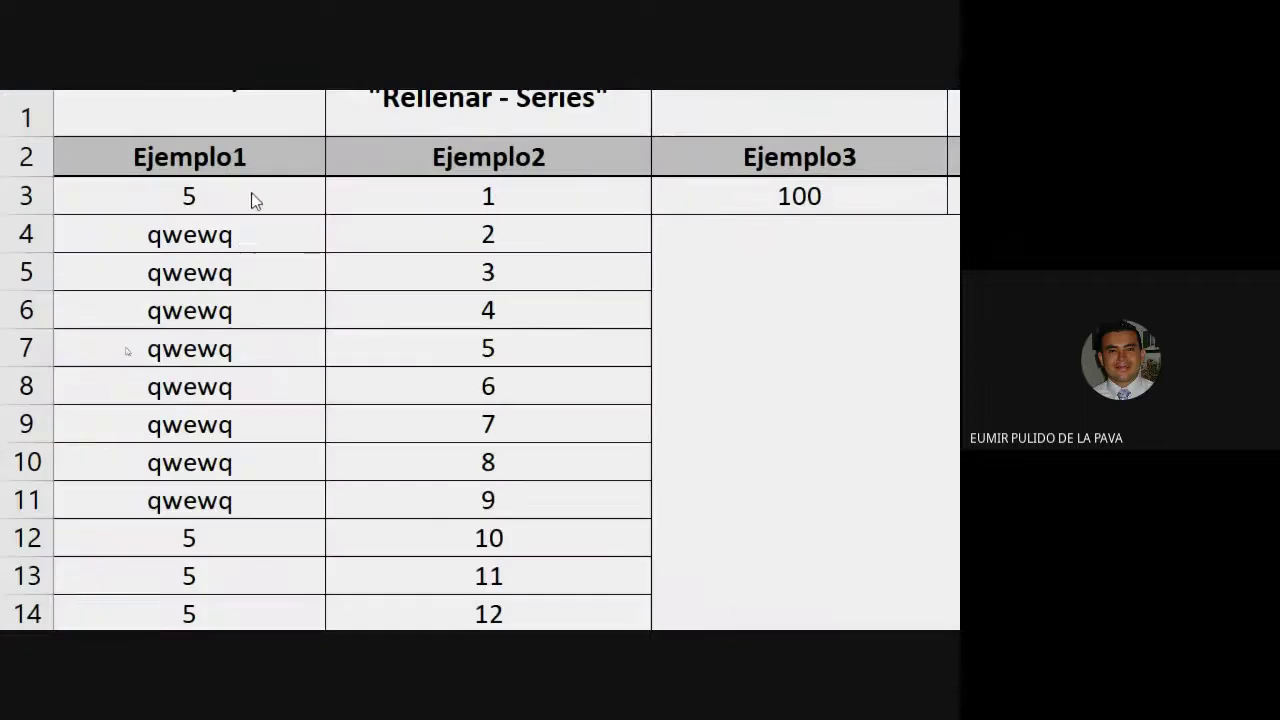
pyautogui.moveTo(324, 215); pyautogui.dragTo(349, 580)
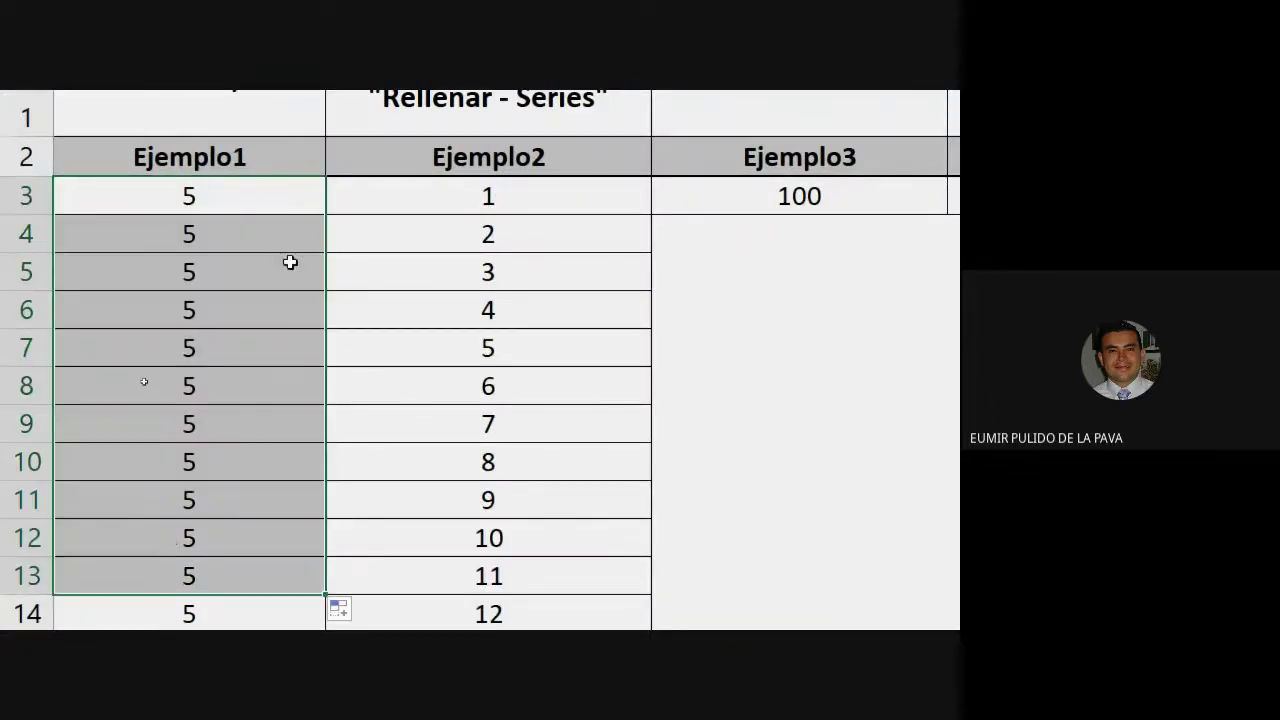
# Step: Repeat the fill of the value 5 from A3, extending it down through A21
pyautogui.click(305, 205)
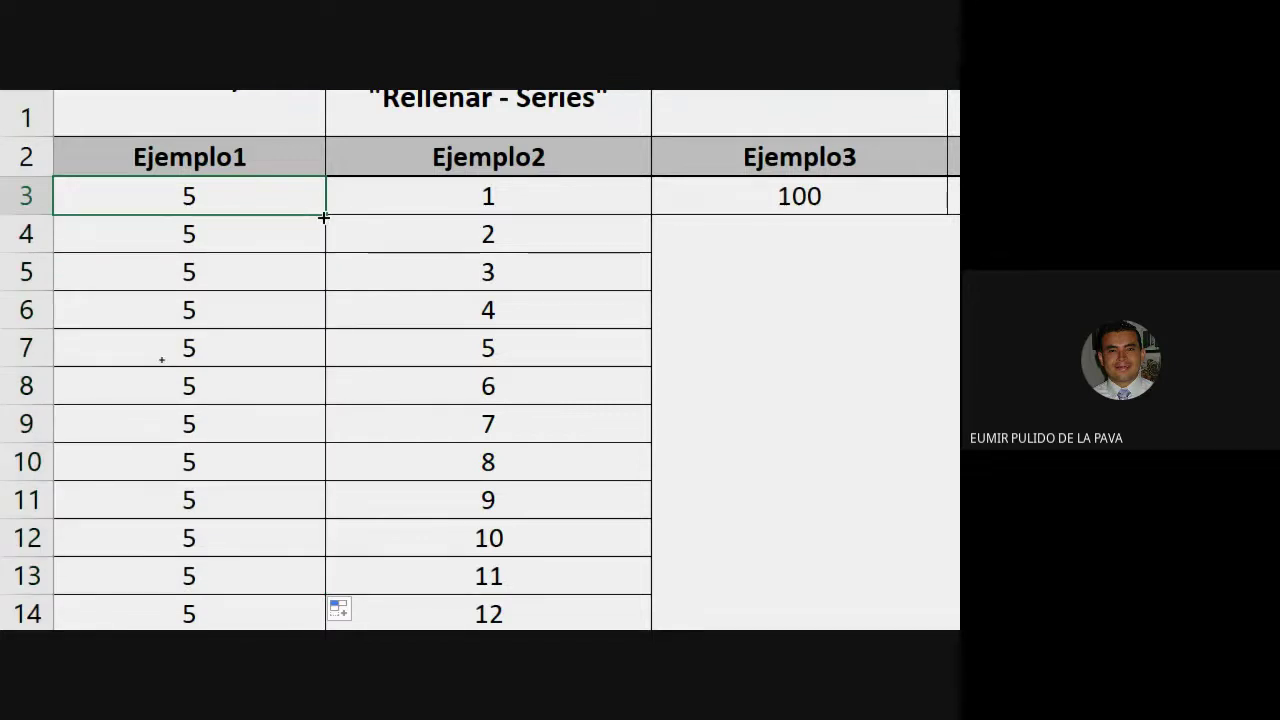
pyautogui.moveTo(324, 217); pyautogui.dragTo(310, 545)
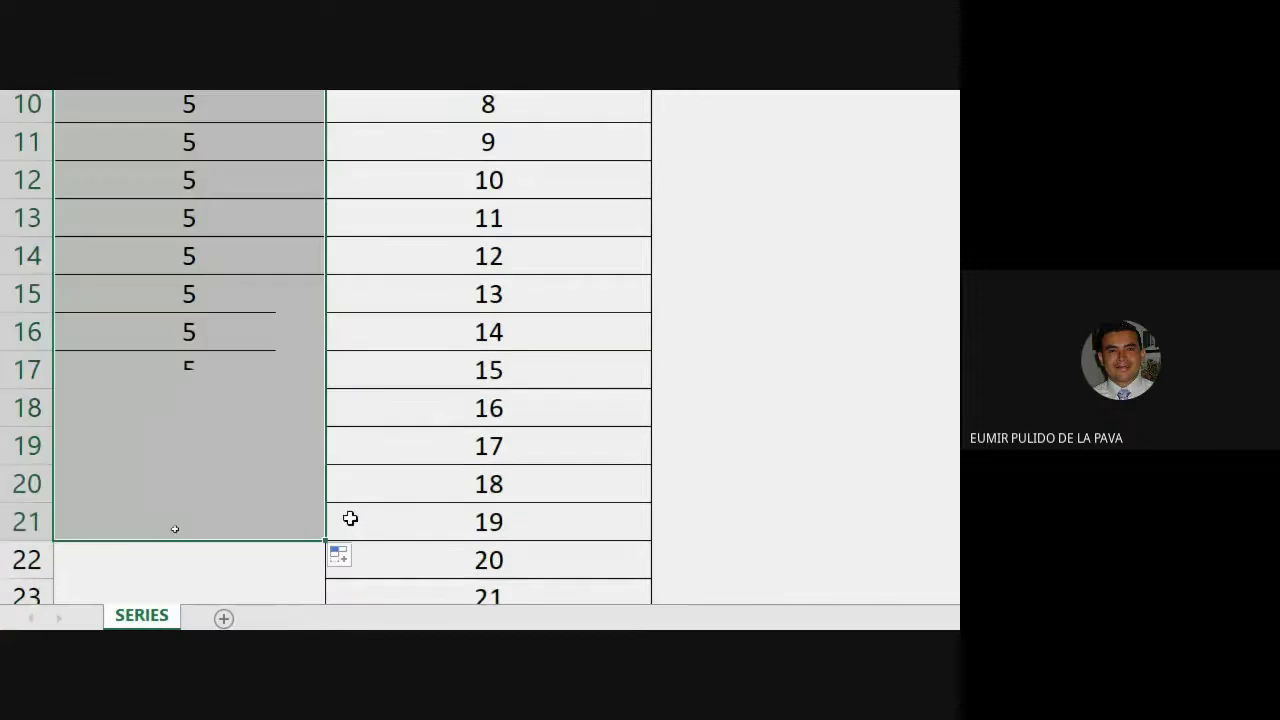
pyautogui.scroll(3, 320, 400)
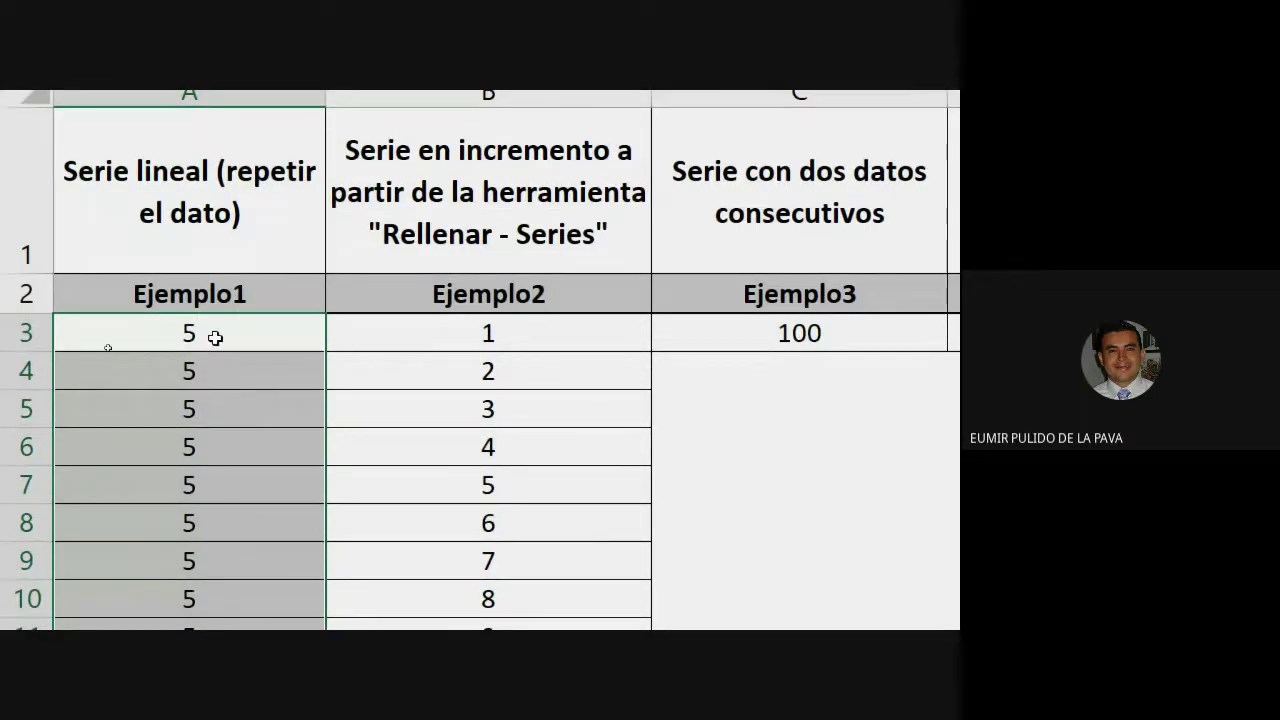
# Step: Clear the Ejemplo2 series values from B4 down to the end of the list and reselect the starting cell B3
pyautogui.hscroll(2, 790, 530)
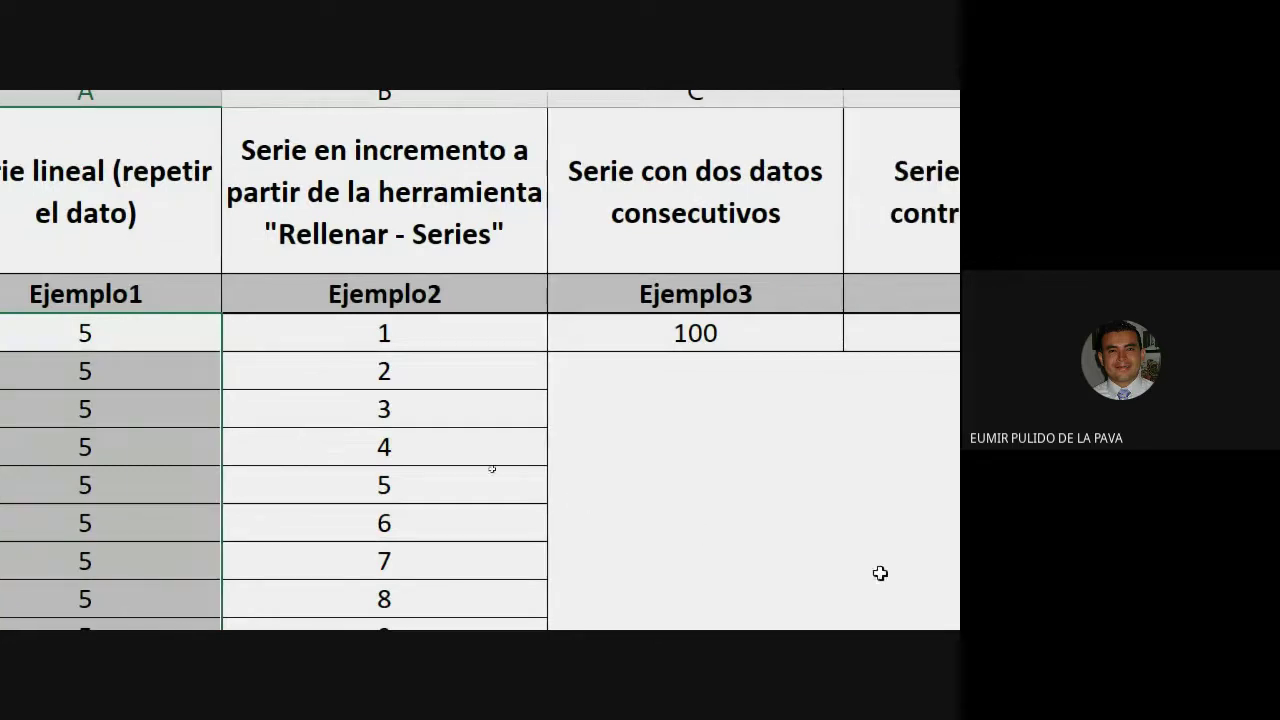
pyautogui.click(407, 382)
pyautogui.hotkey('ctrl', 'shift', 'Down')
pyautogui.hotkey('ctrl', 'BackSpace')
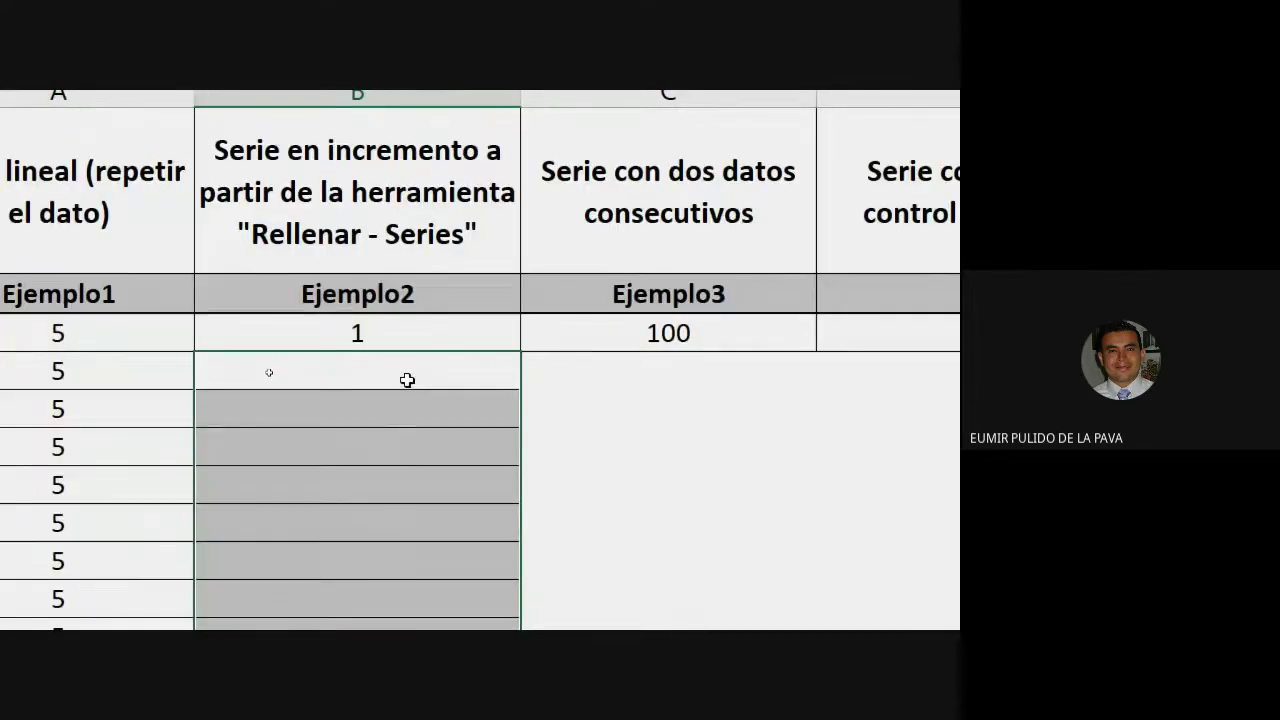
pyautogui.press('Delete')
pyautogui.press('Up')
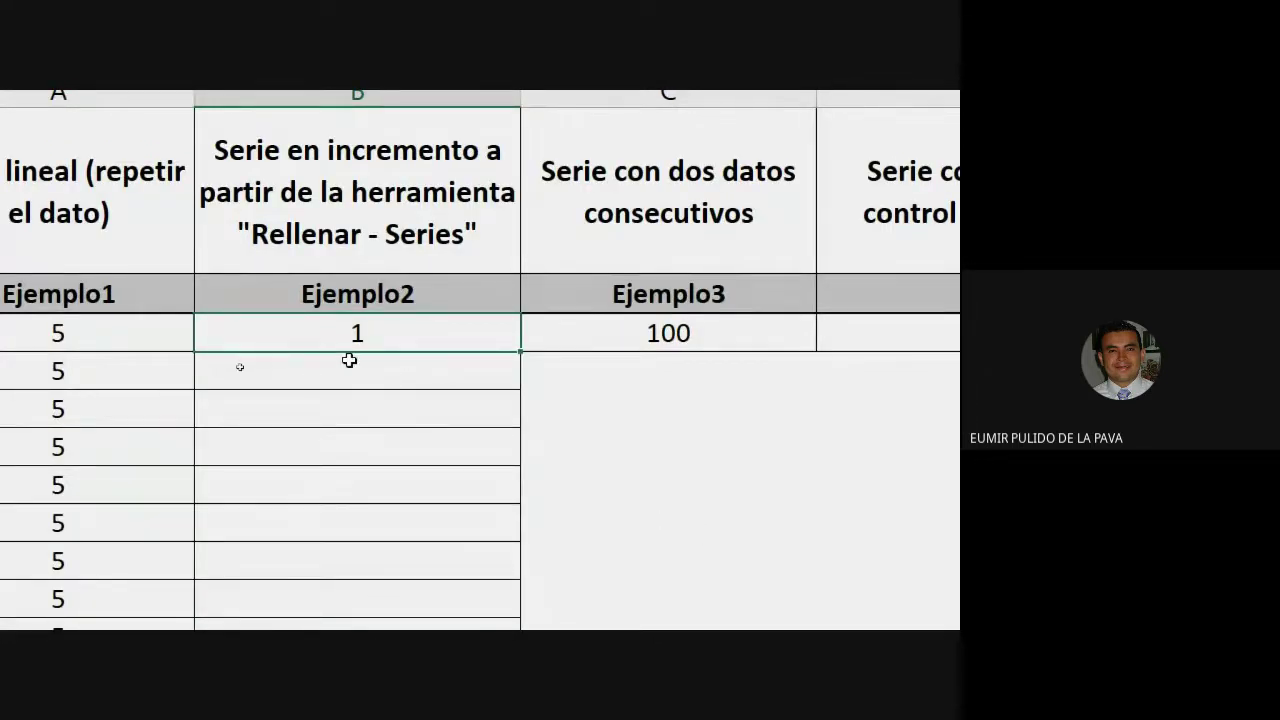
pyautogui.scroll(-1, 343, 357)
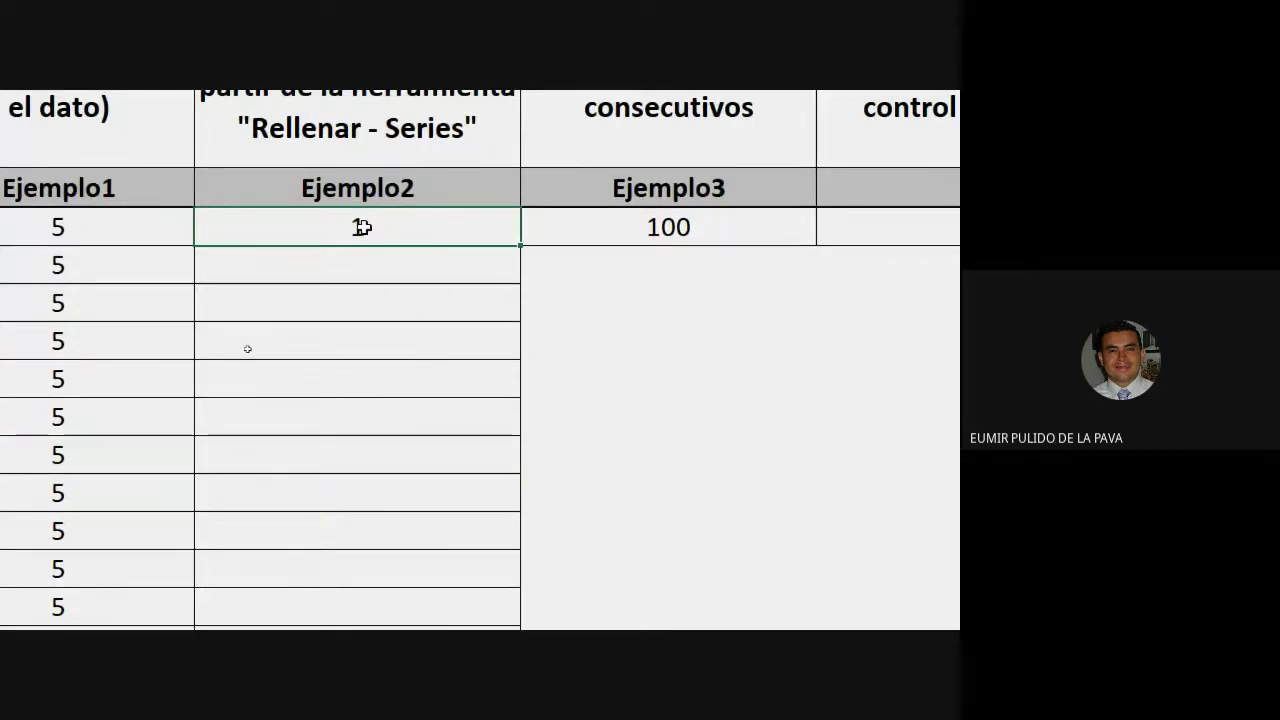
# Step: Set the Ejemplo2 starting value in B3 to 20
pyautogui.write('20')
pyautogui.press('Return')
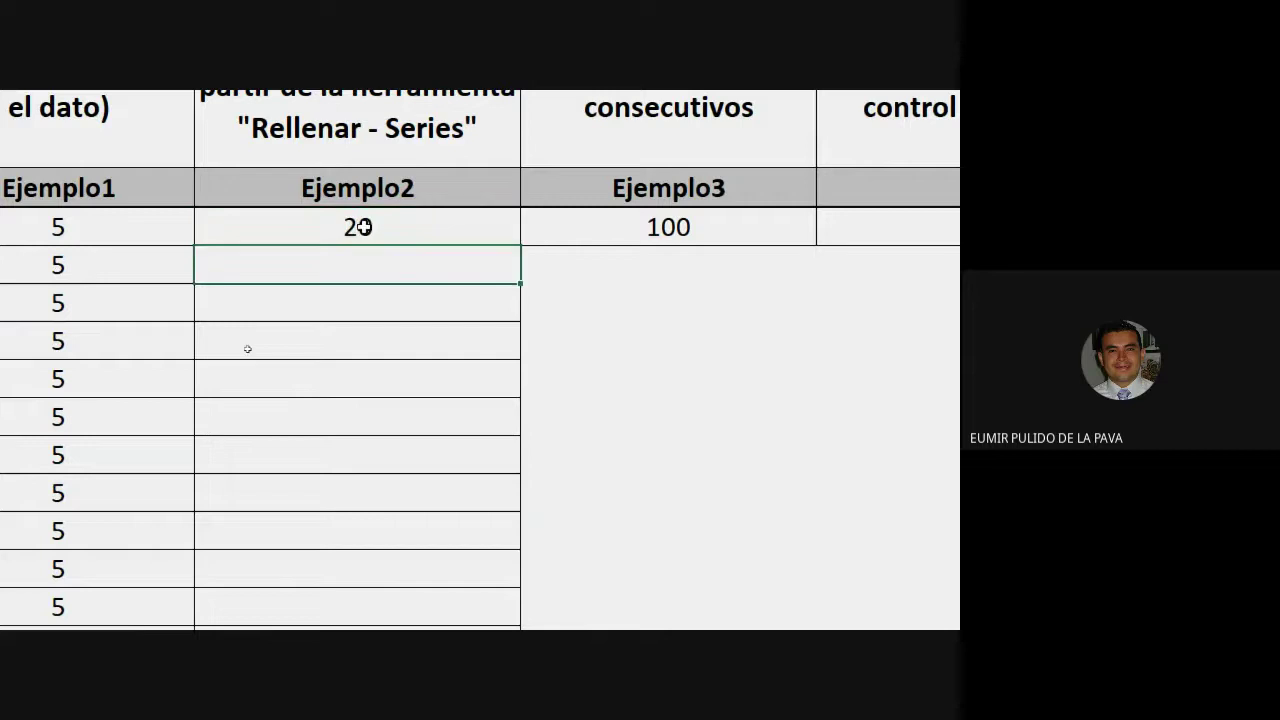
pyautogui.press('Up')
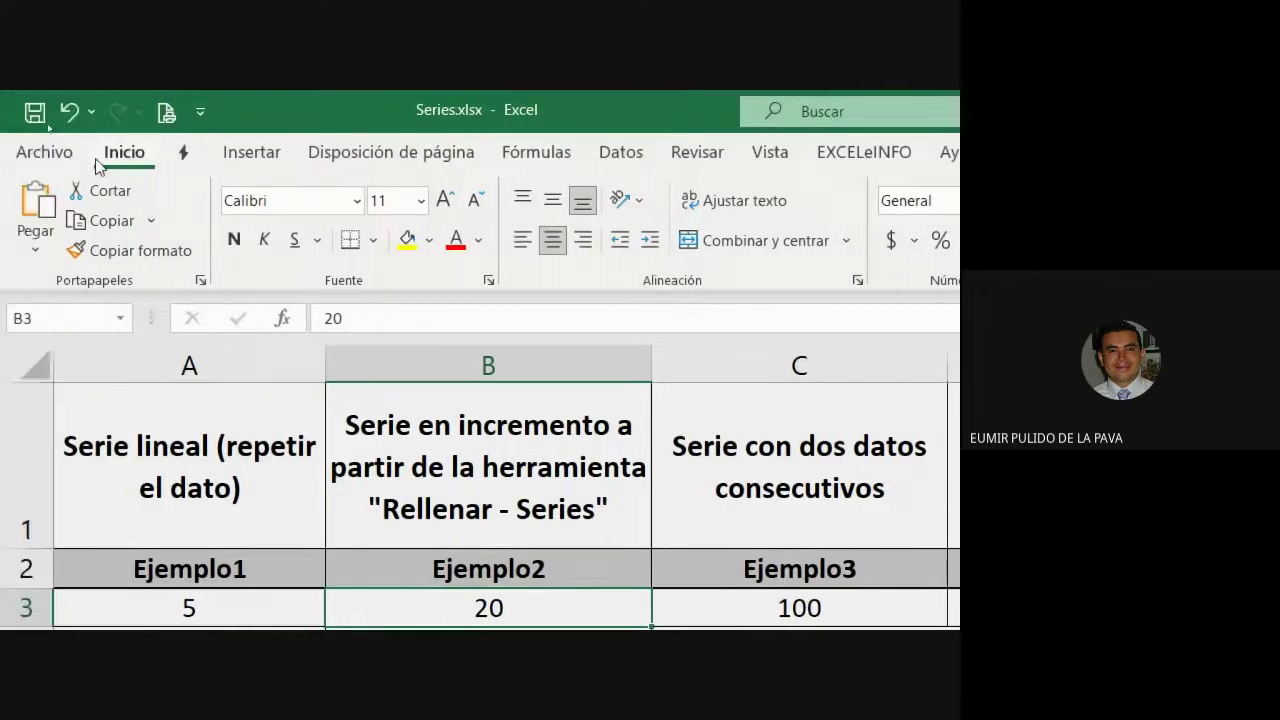
# Step: Fill a linear series down the column from B3 with an increment of 1 and a limit of 862, and check its last value
pyautogui.click(637, 217)
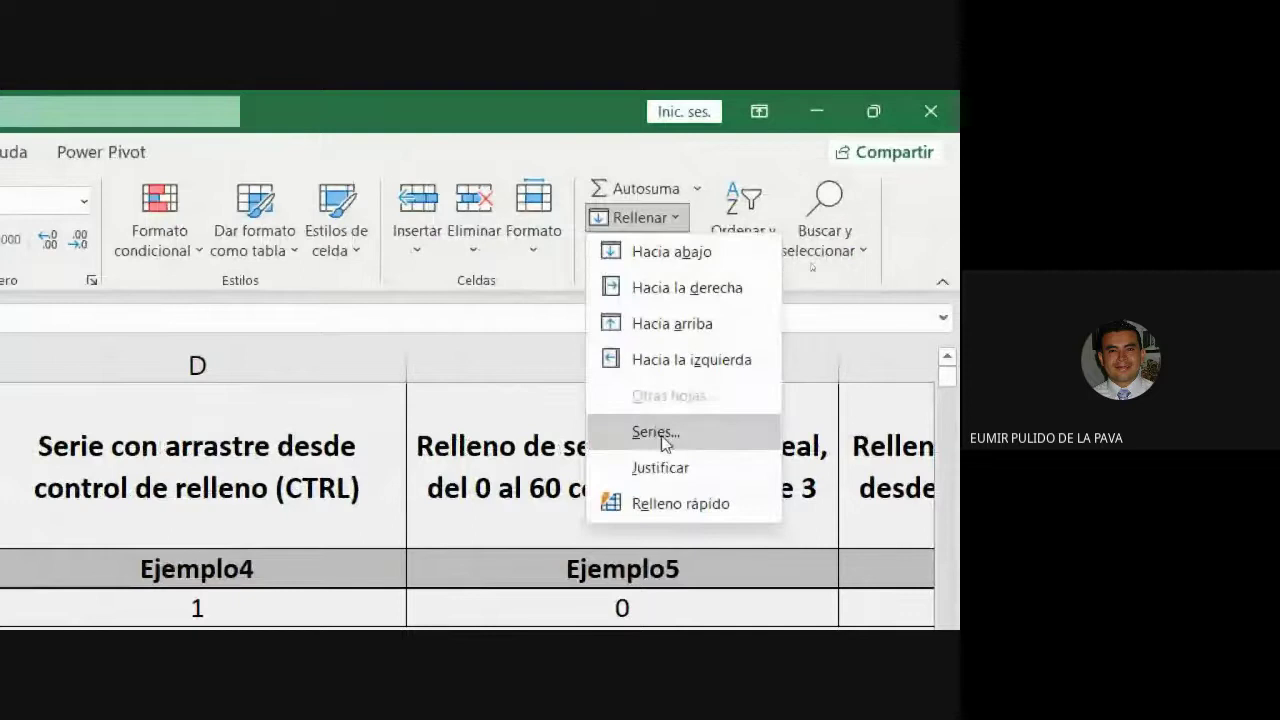
pyautogui.click(656, 432)
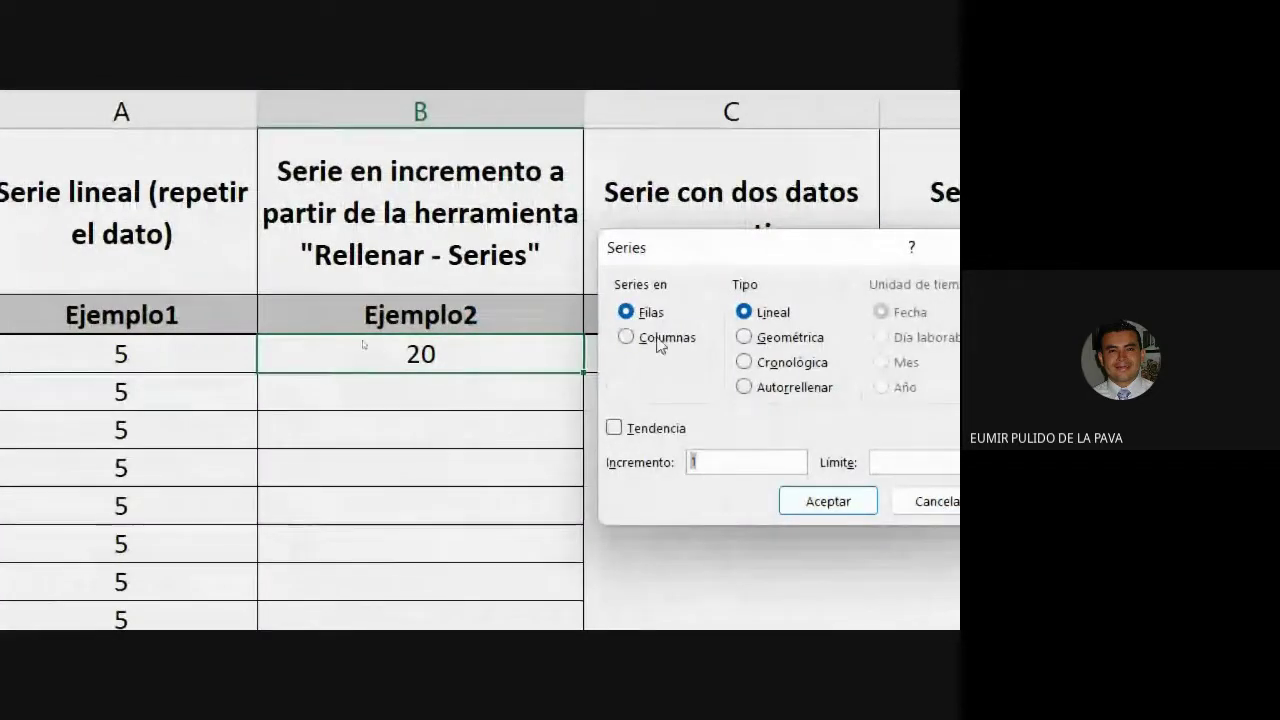
pyautogui.click(728, 338)
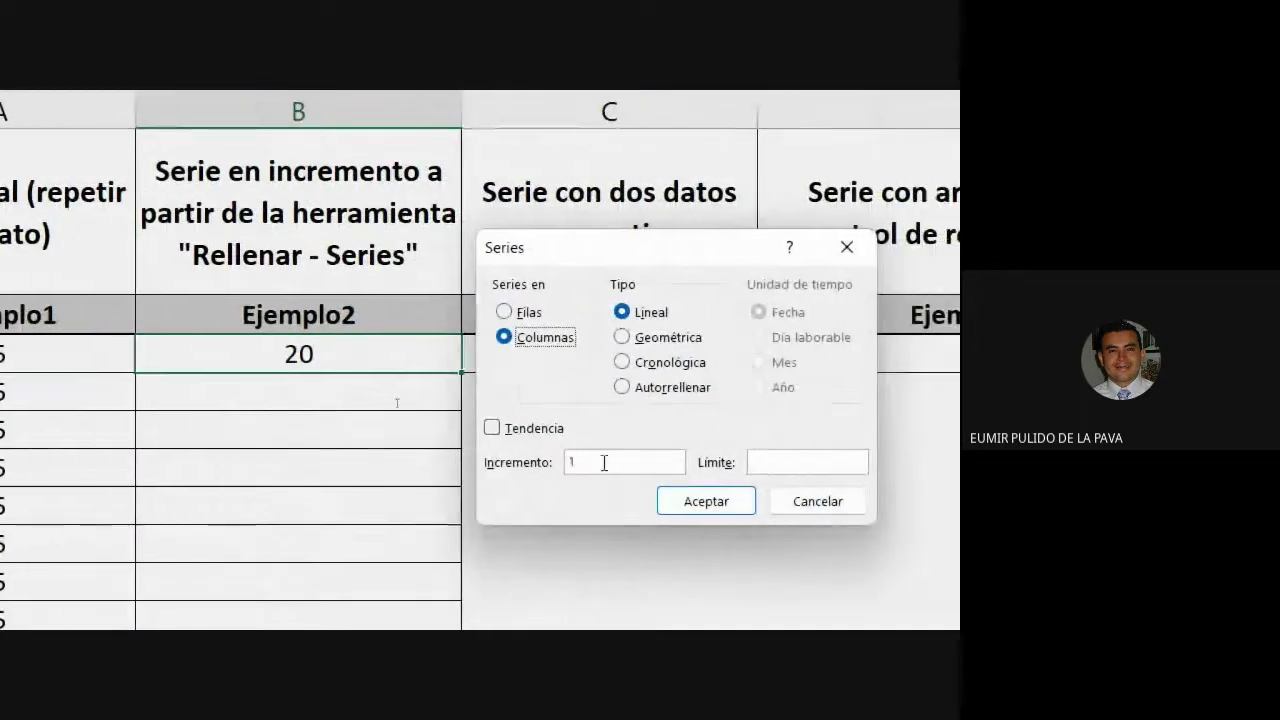
pyautogui.moveTo(702, 462); pyautogui.dragTo(640, 465)
pyautogui.click(766, 463)
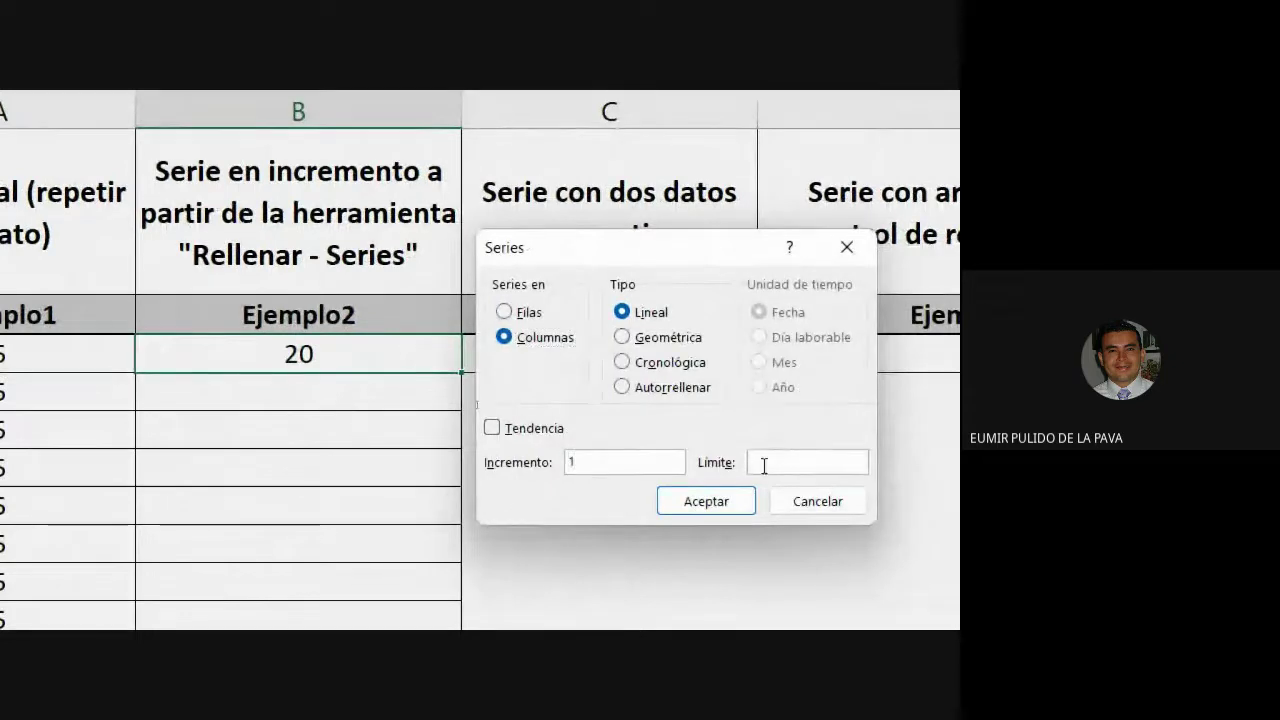
pyautogui.write('862')
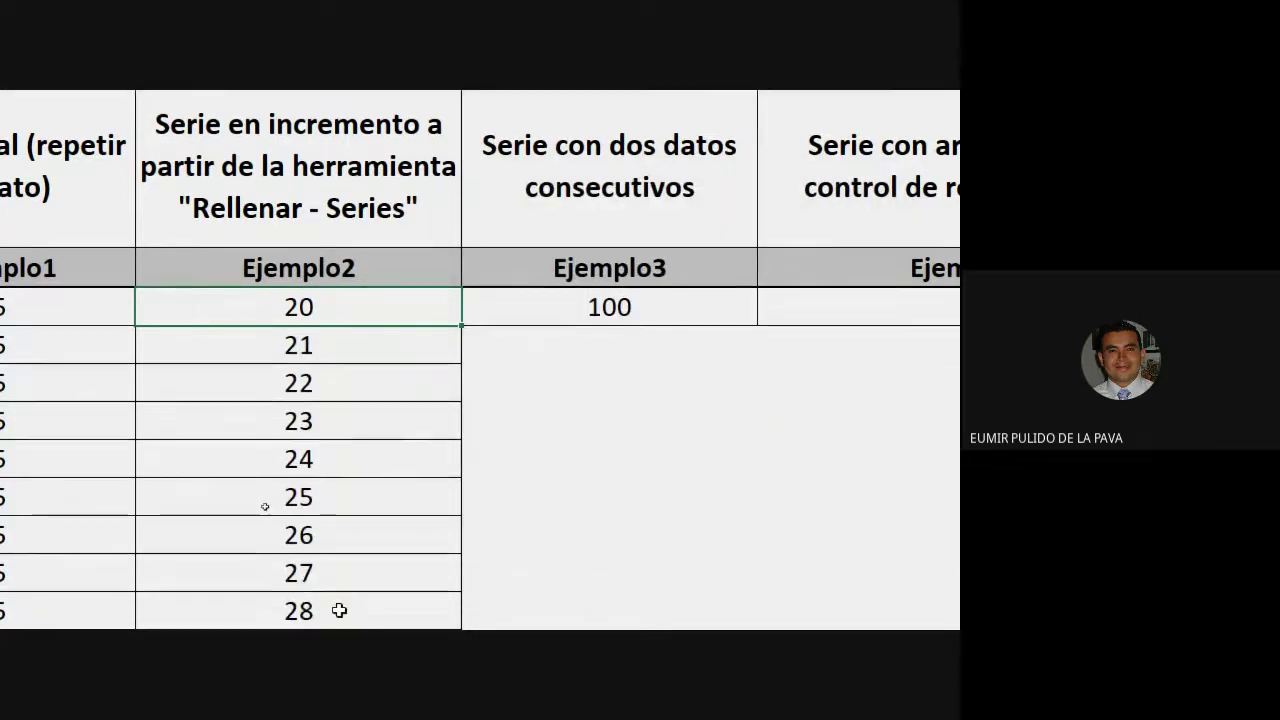
pyautogui.hotkey('ctrl', 'Down')
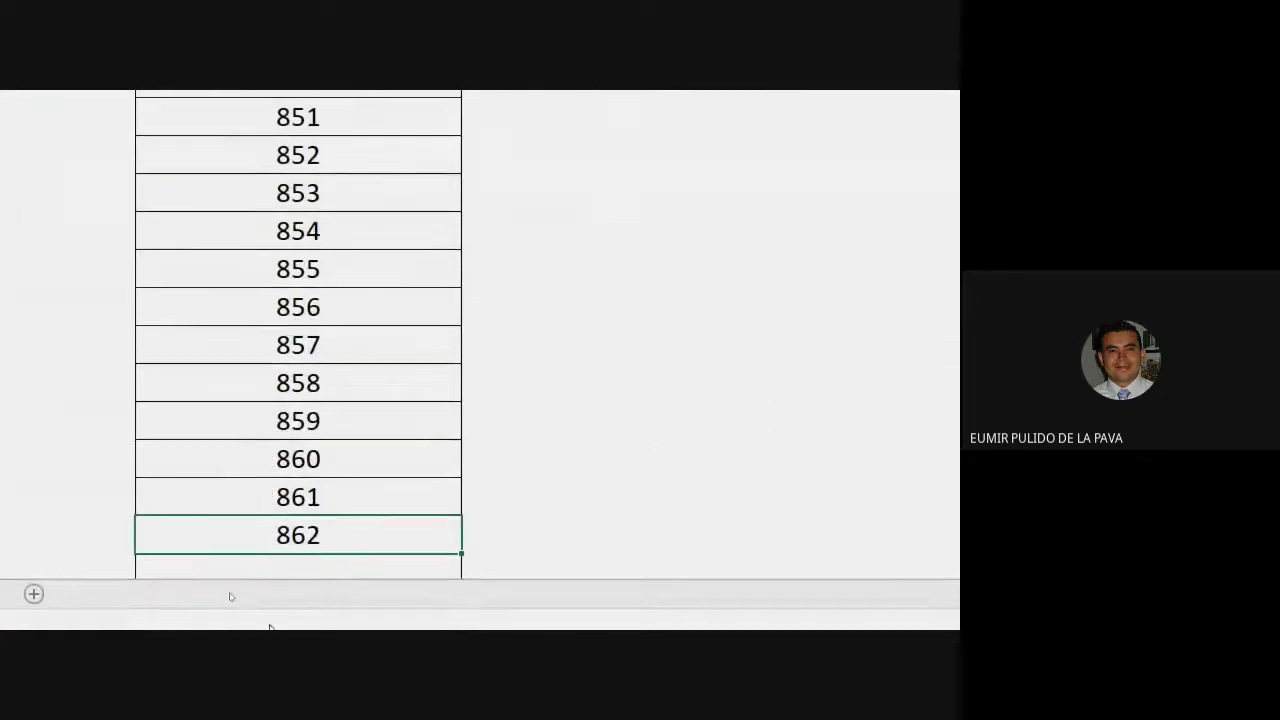
pyautogui.hotkey('ctrl', 'Up')
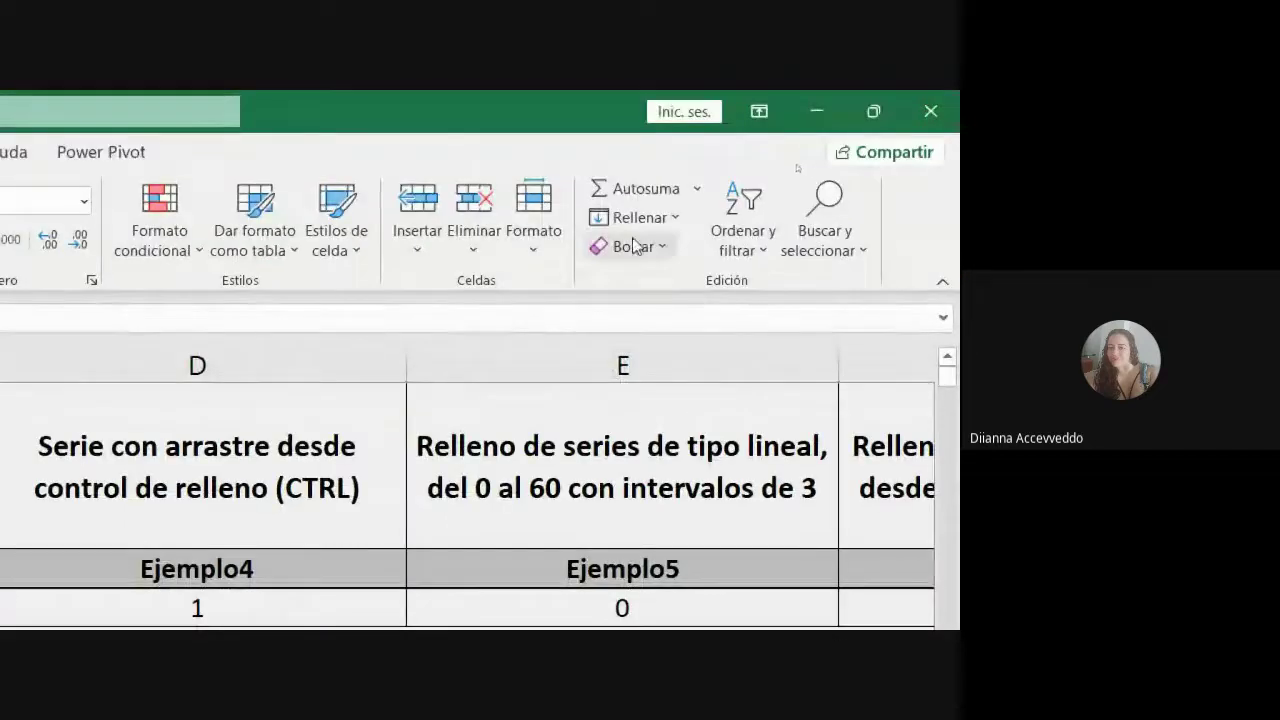
pyautogui.click(640, 217)
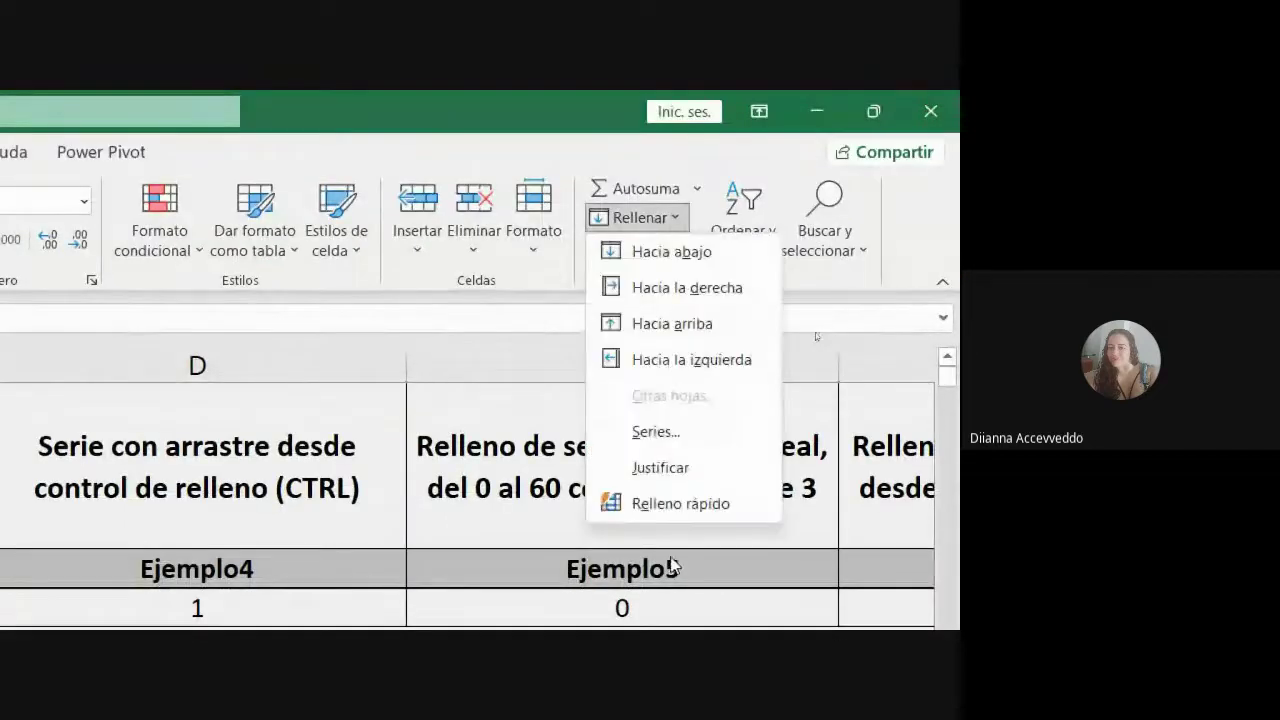
pyautogui.click(656, 356)
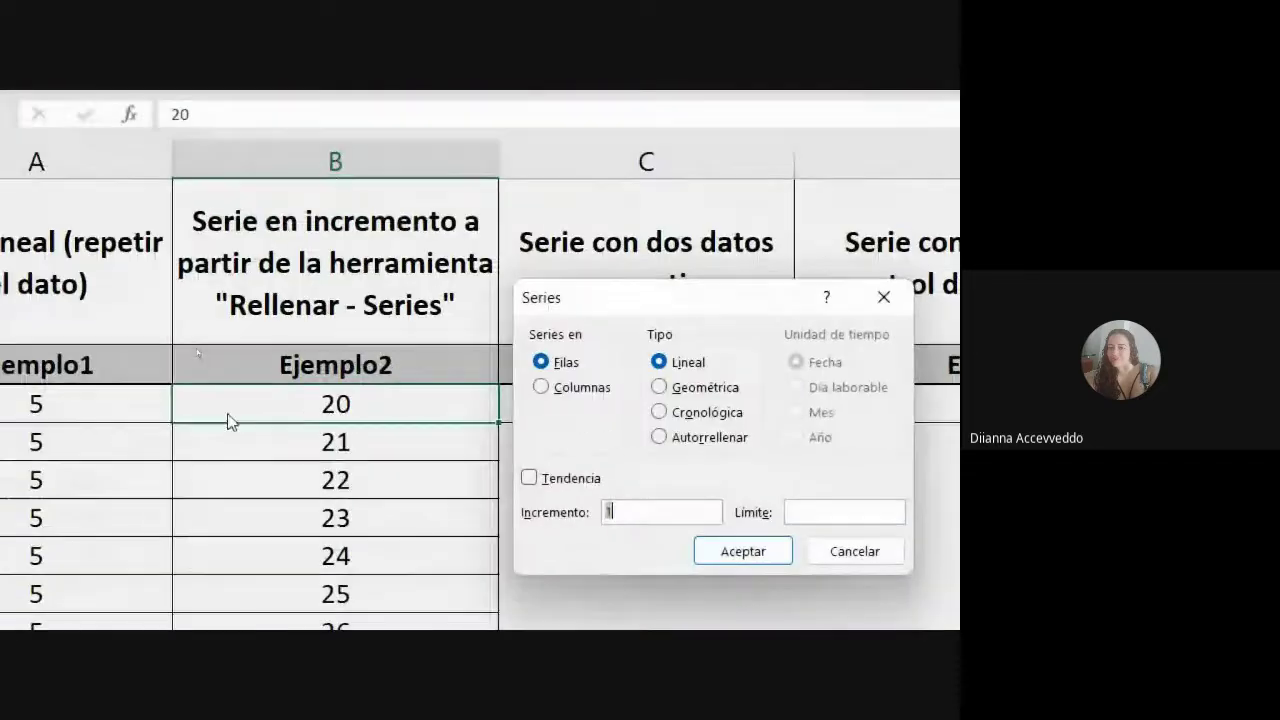
pyautogui.click(538, 390)
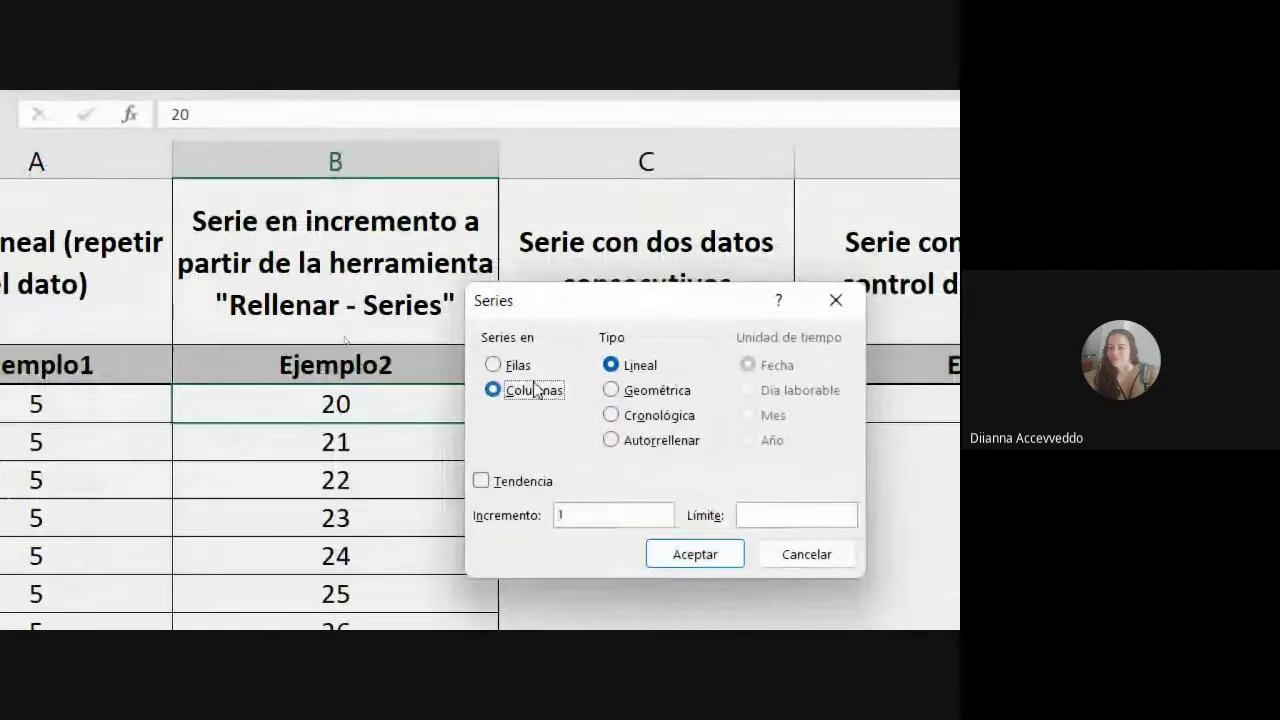
pyautogui.moveTo(598, 310); pyautogui.dragTo(639, 279)
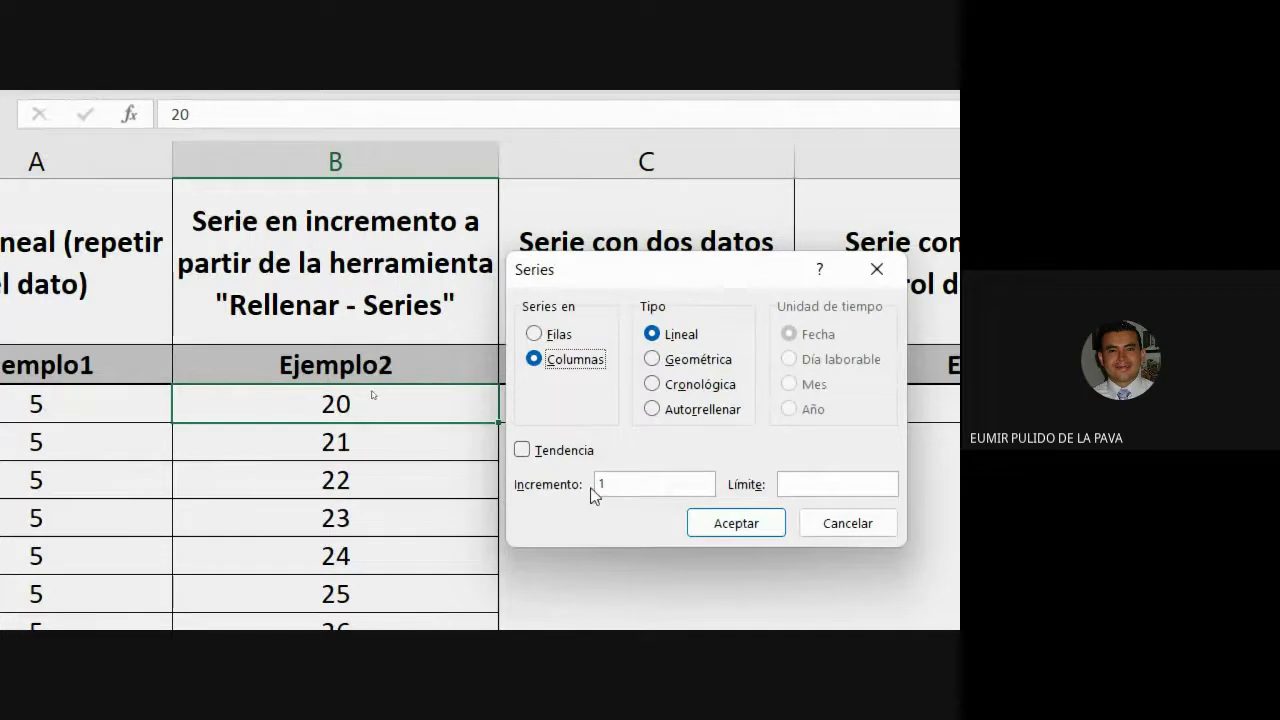
pyautogui.click(821, 483)
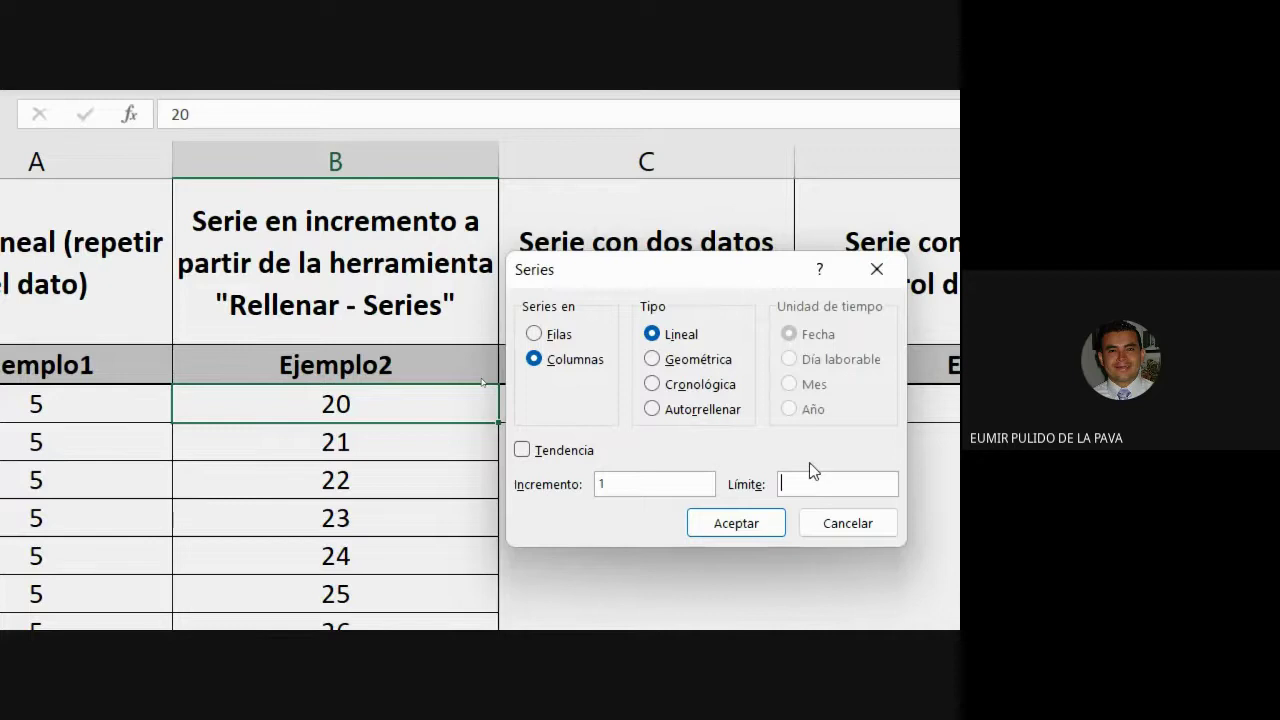
pyautogui.click(829, 527)
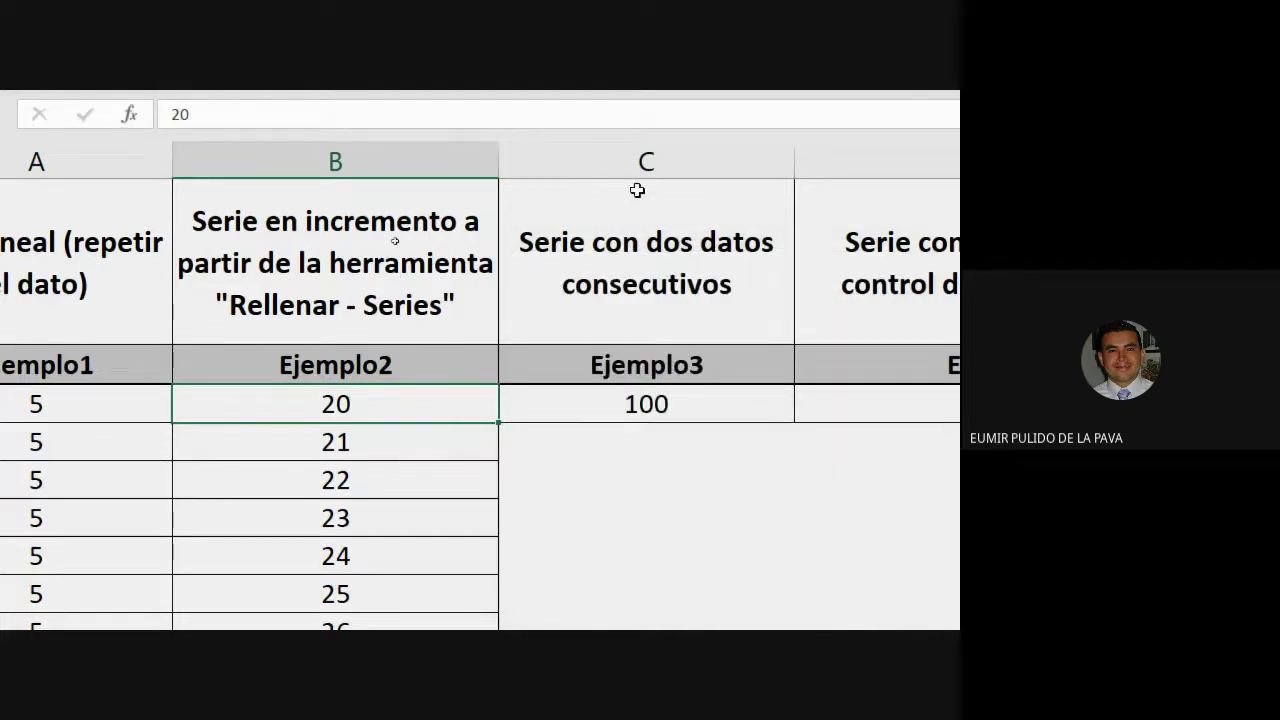
pyautogui.click(643, 160)
pyautogui.hscroll(1, 894, 186)
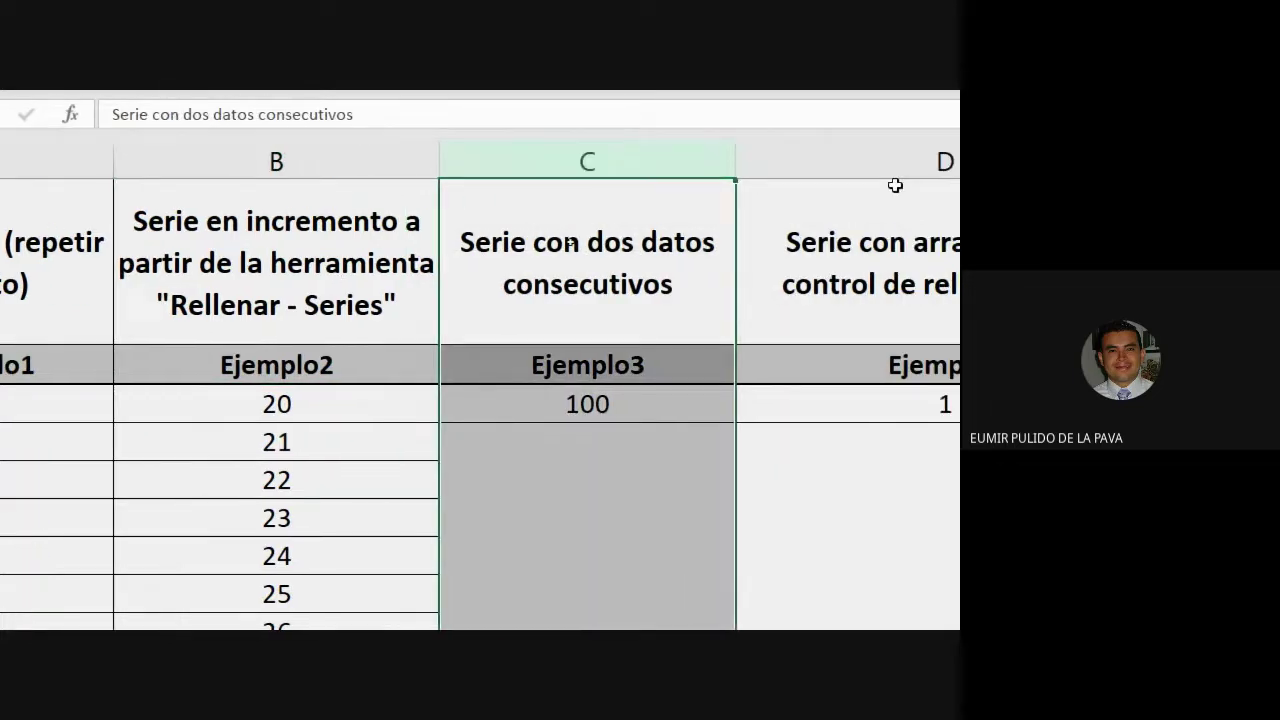
pyautogui.hscroll(2, 895, 186)
pyautogui.click(414, 208)
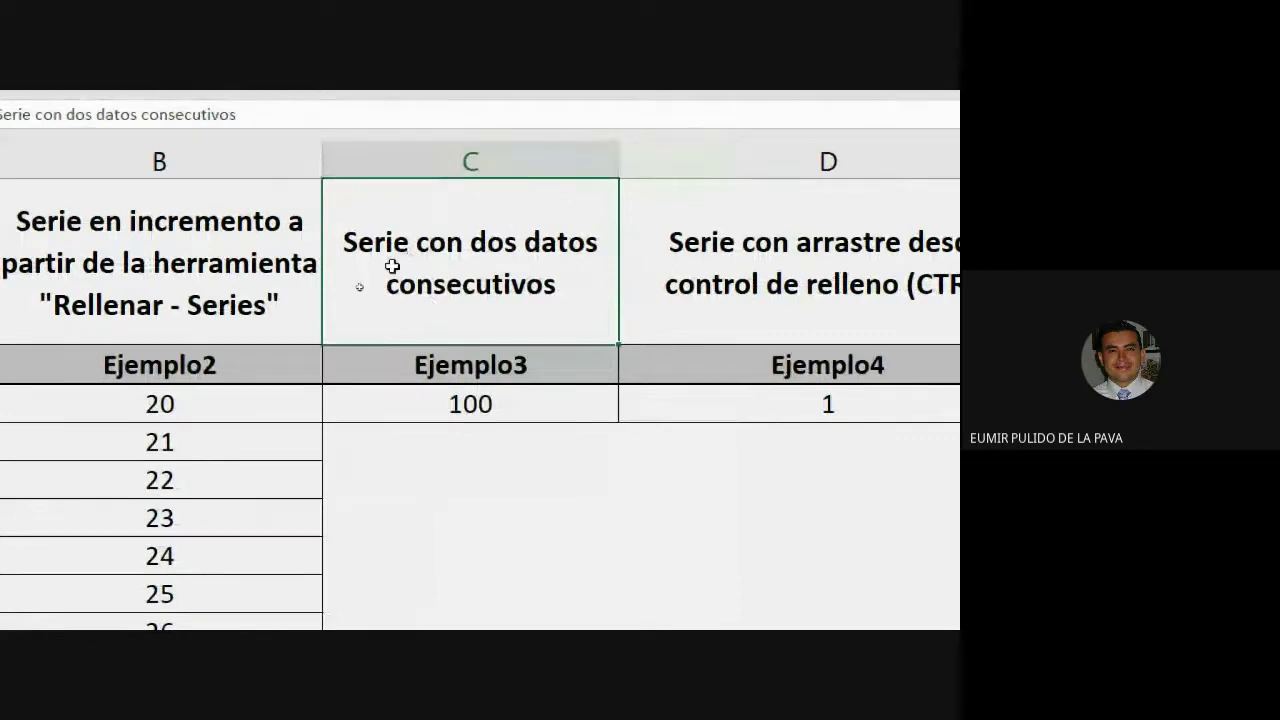
pyautogui.click(491, 161)
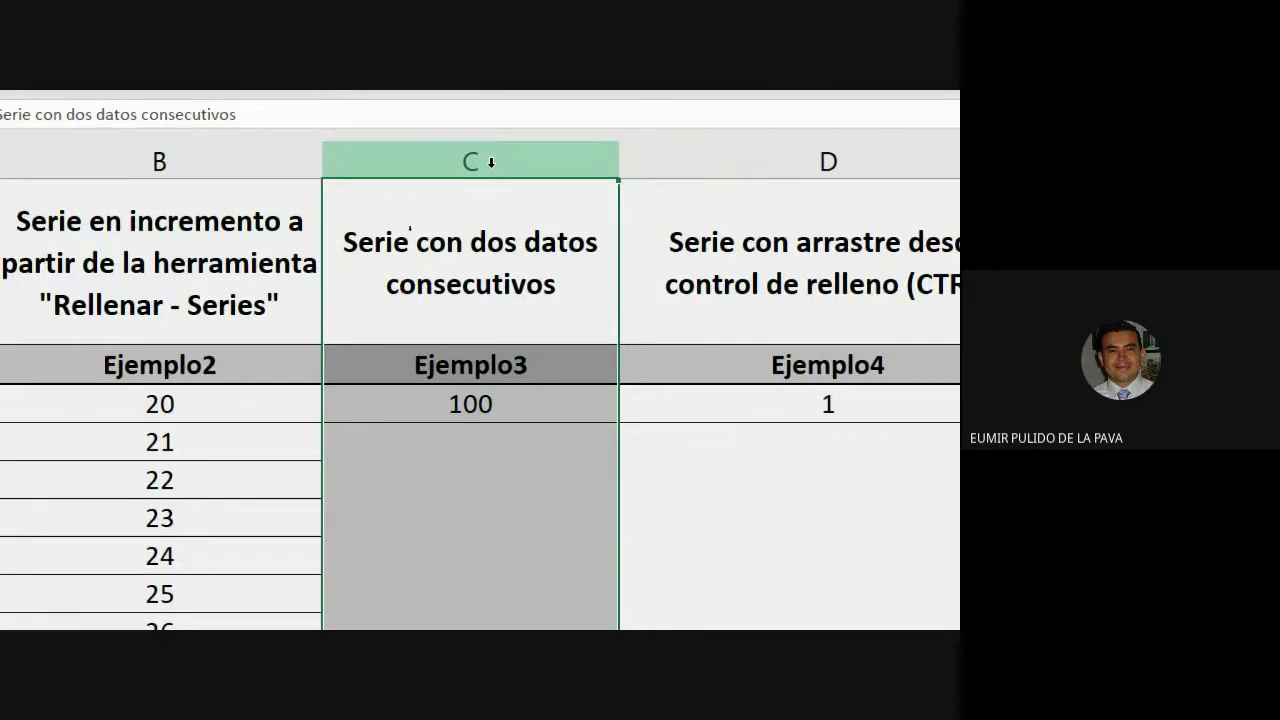
pyautogui.click(481, 408)
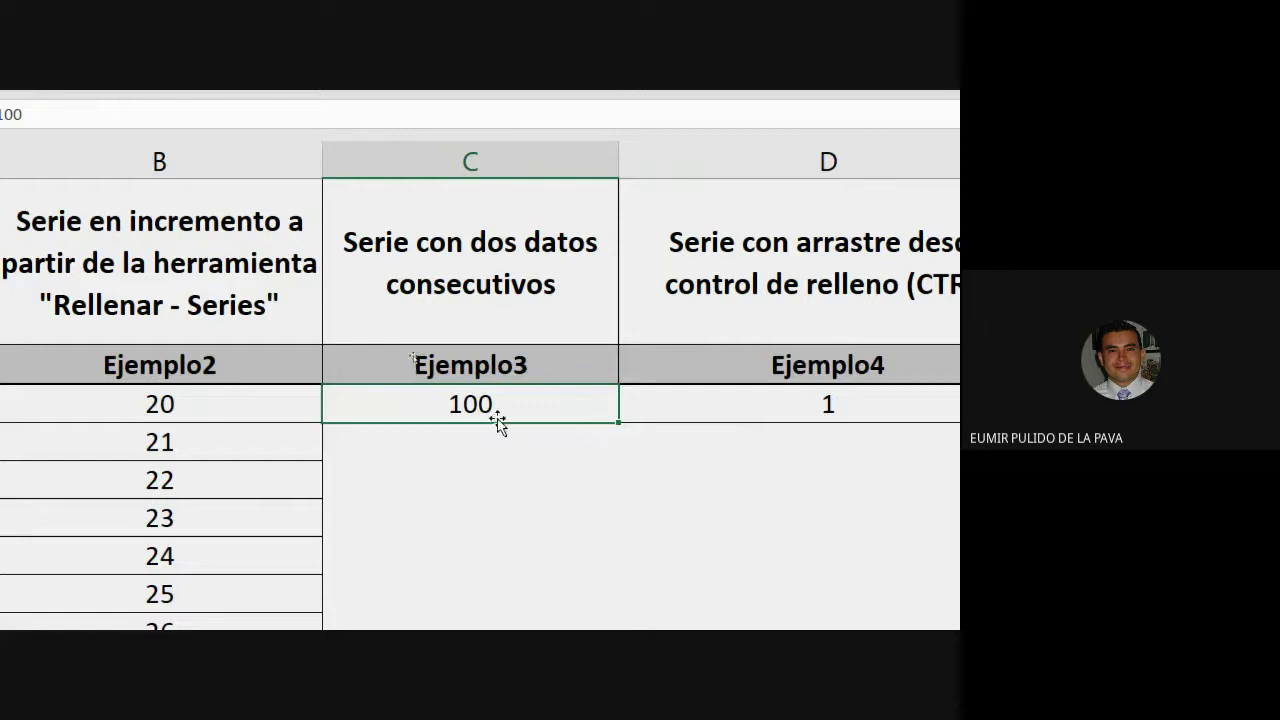
# Step: Enter 101 in C4 under Ejemplo3 and copy the format of C3 onto it
pyautogui.click(473, 446)
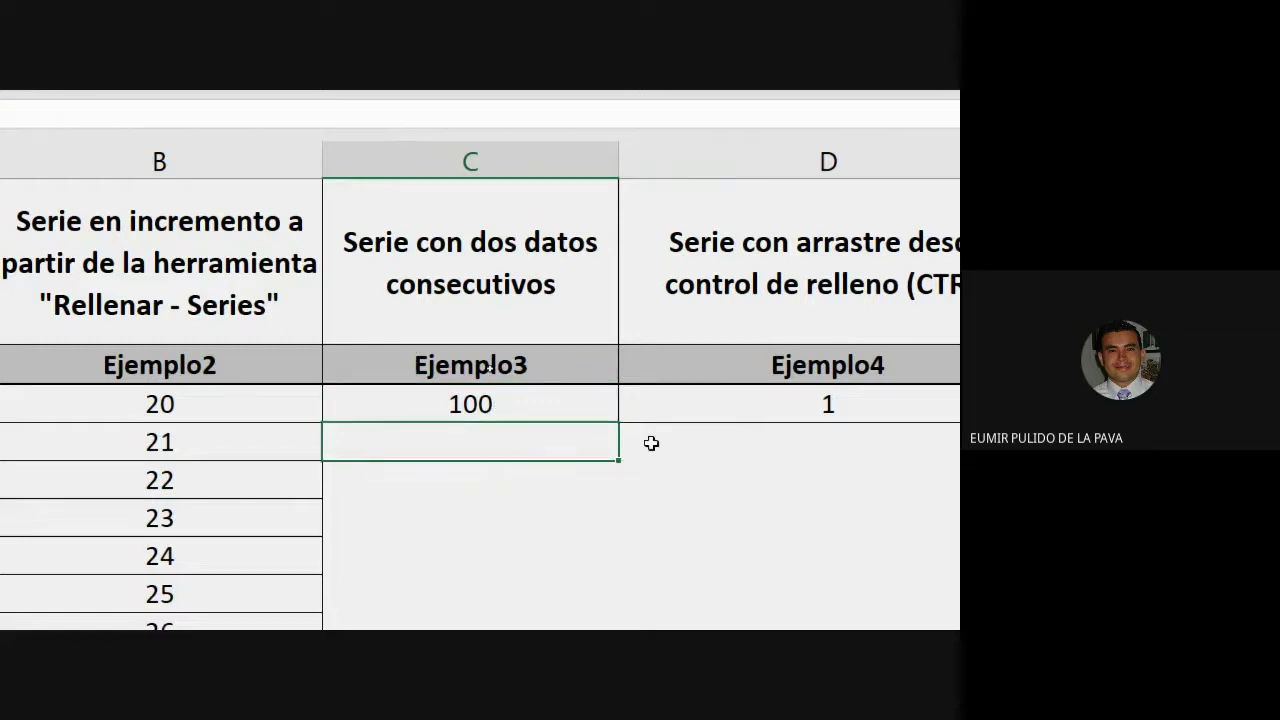
pyautogui.write('101')
pyautogui.press('Return')
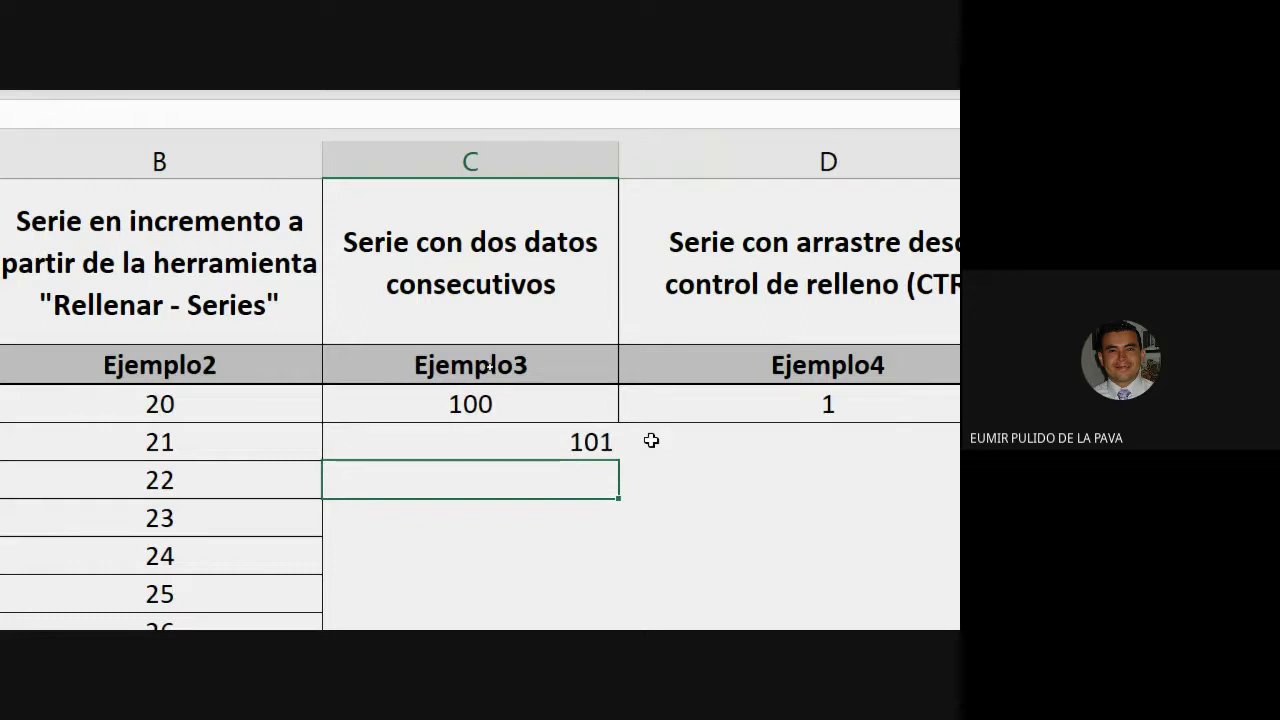
pyautogui.click(584, 441)
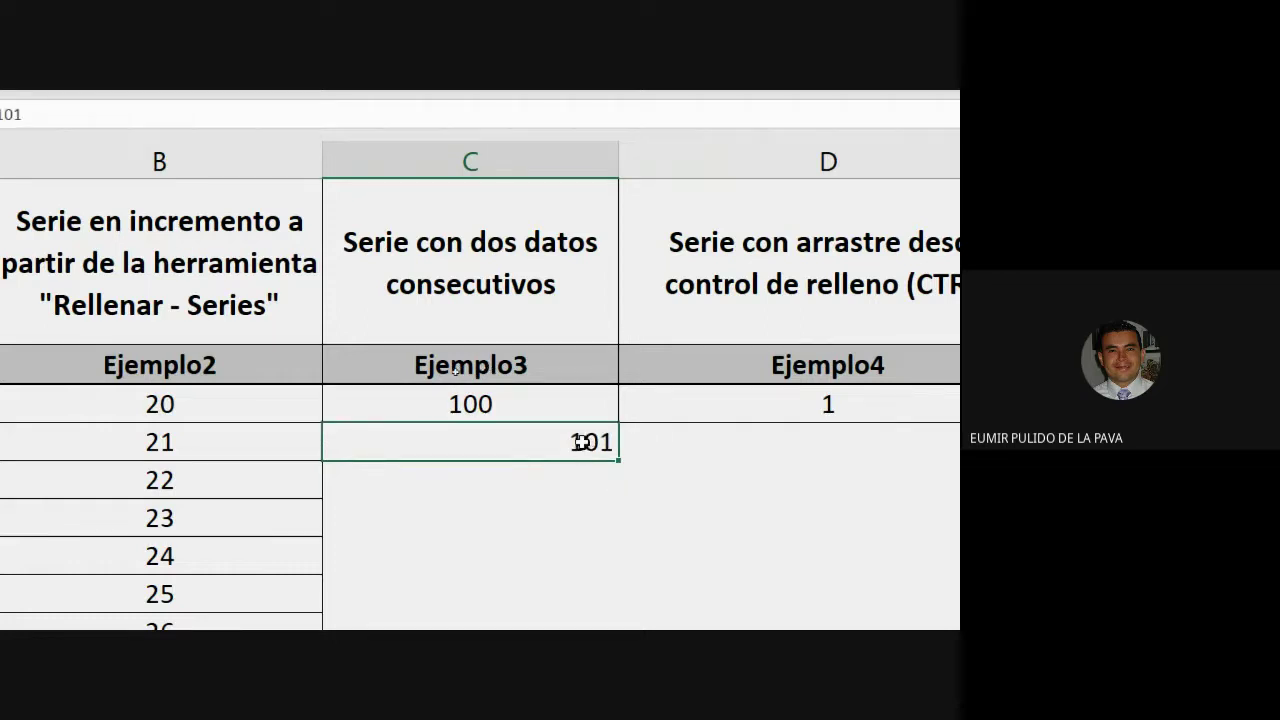
pyautogui.click(483, 405)
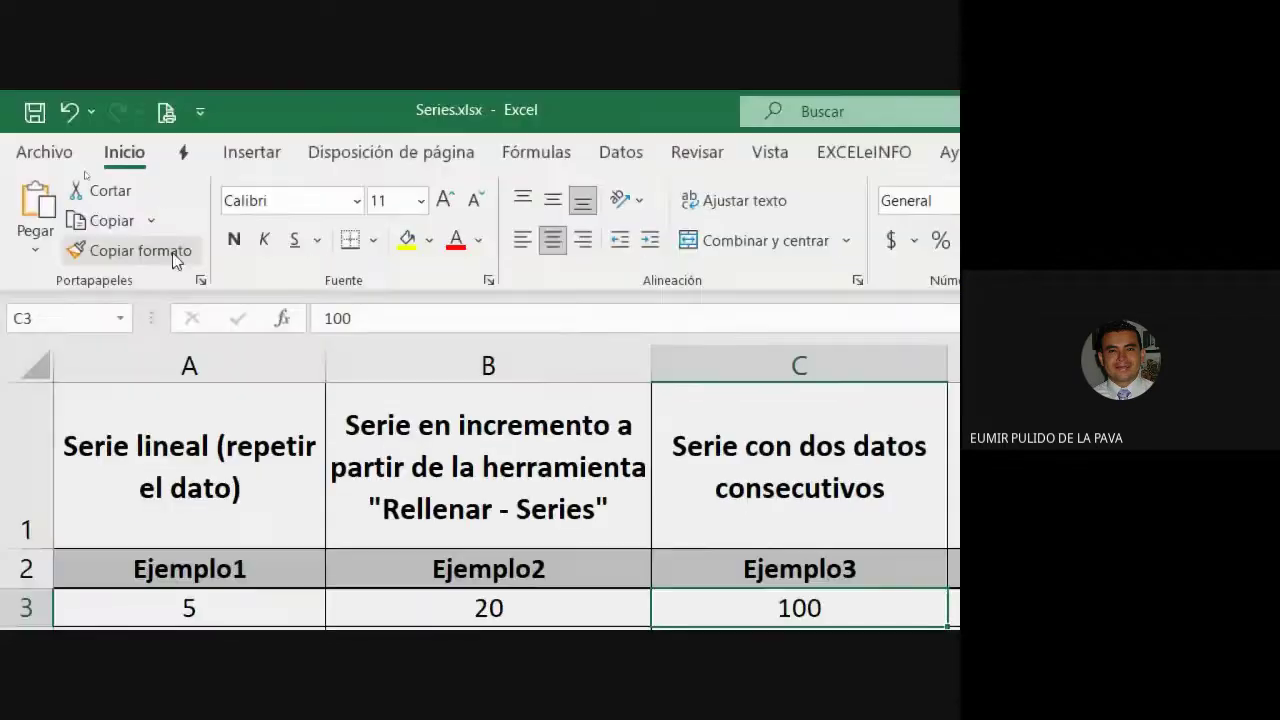
pyautogui.click(151, 256)
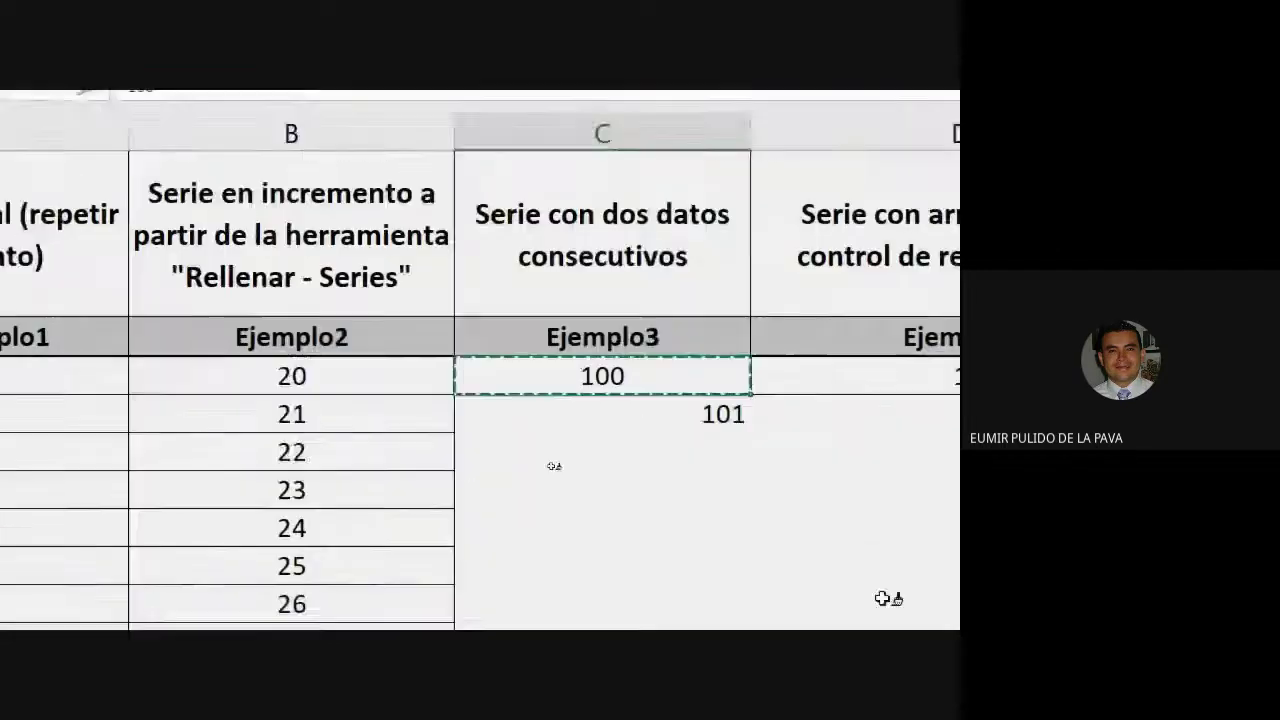
pyautogui.click(677, 417)
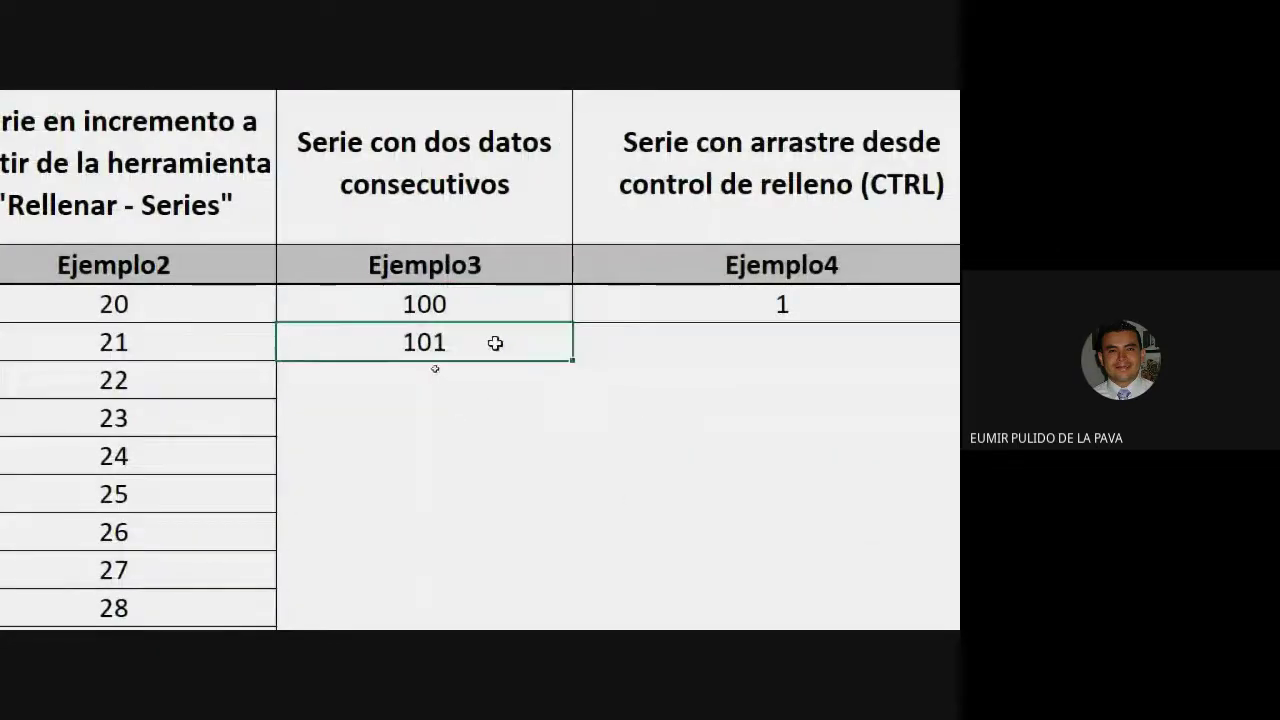
pyautogui.click(501, 414)
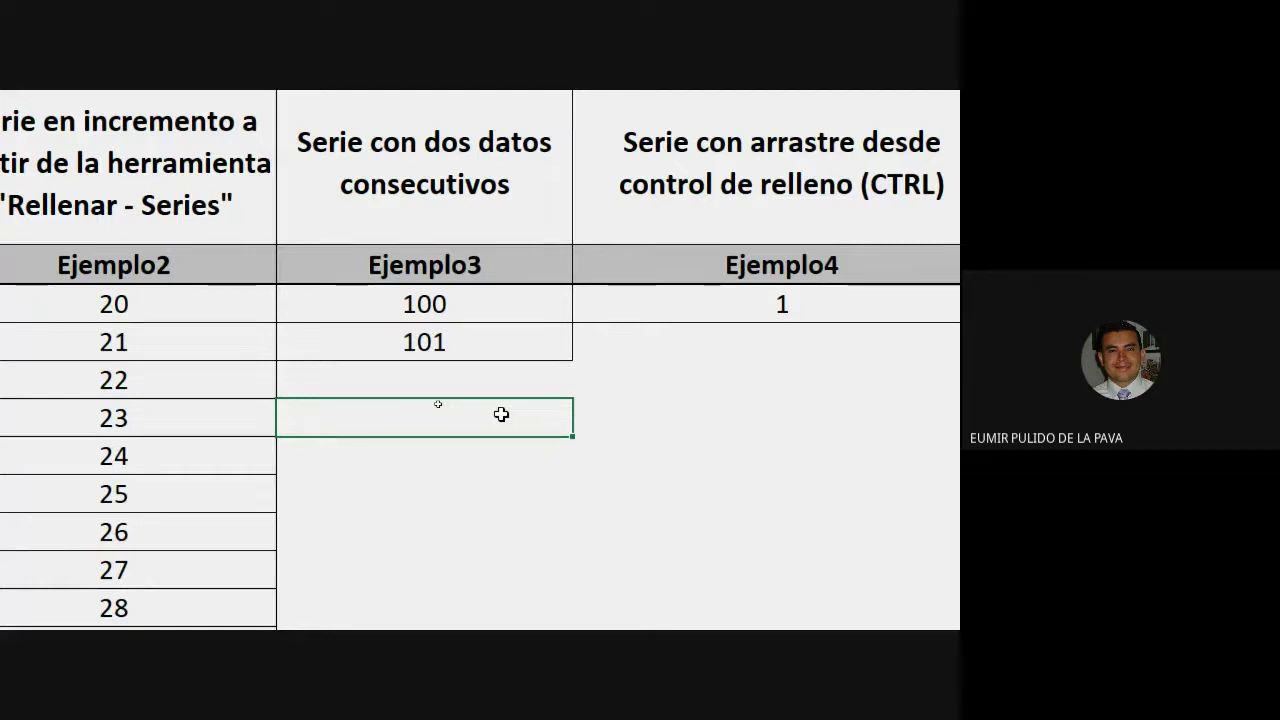
# Step: Enter the sample pair 1 and 2 in C25 and C26, further down the Ejemplo3 column
pyautogui.moveTo(470, 304); pyautogui.dragTo(466, 334)
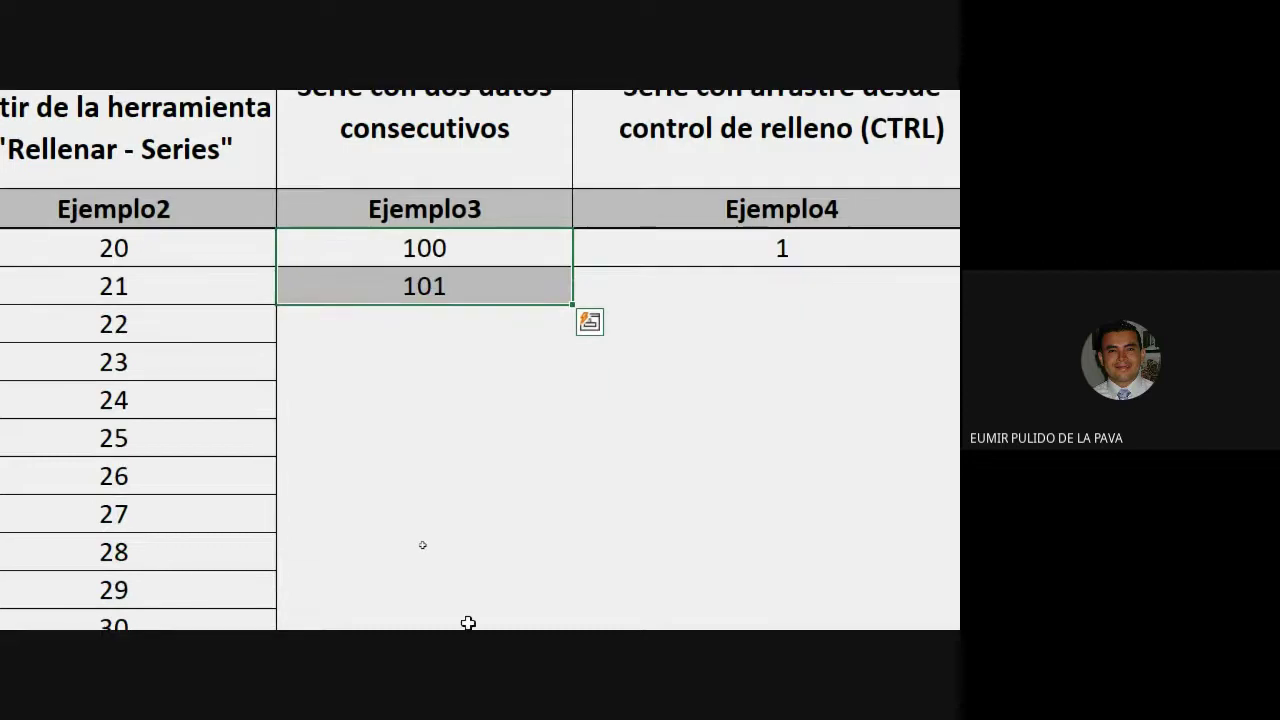
pyautogui.click(495, 355)
pyautogui.scroll(-4, 511, 437)
pyautogui.click(512, 437)
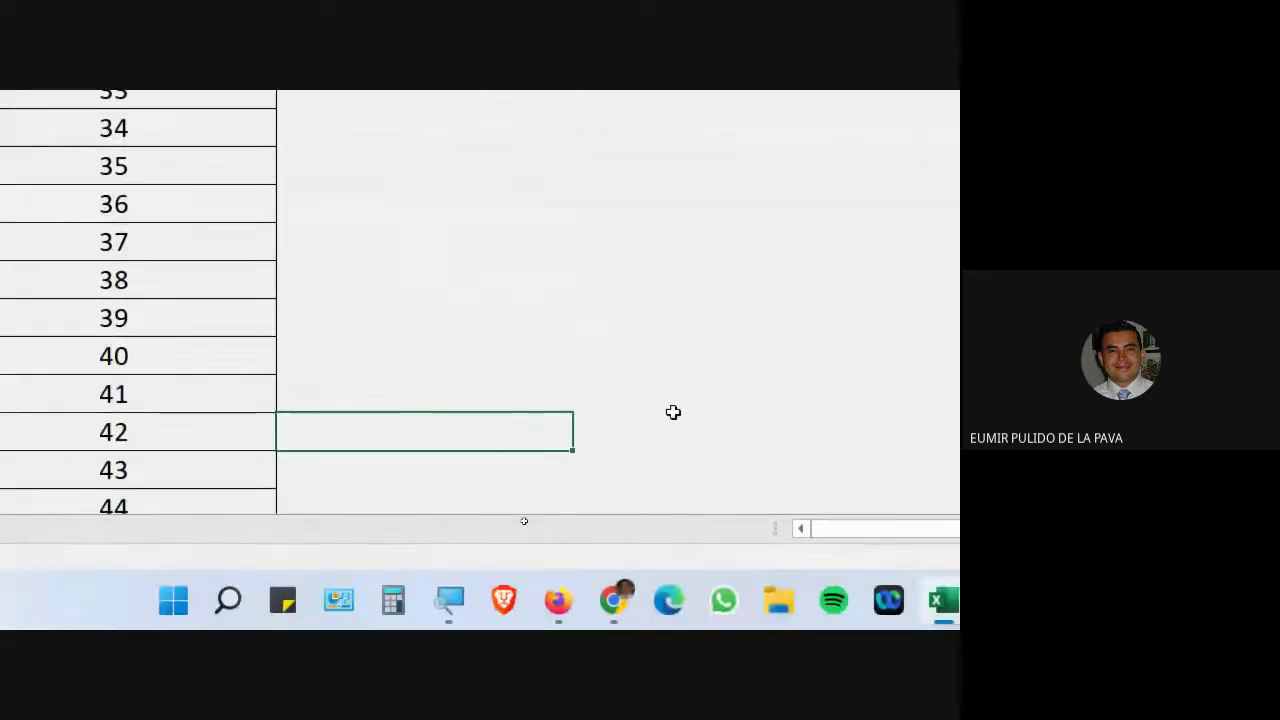
pyautogui.write('1')
pyautogui.press('Return')
pyautogui.write('2')
pyautogui.press('Return')
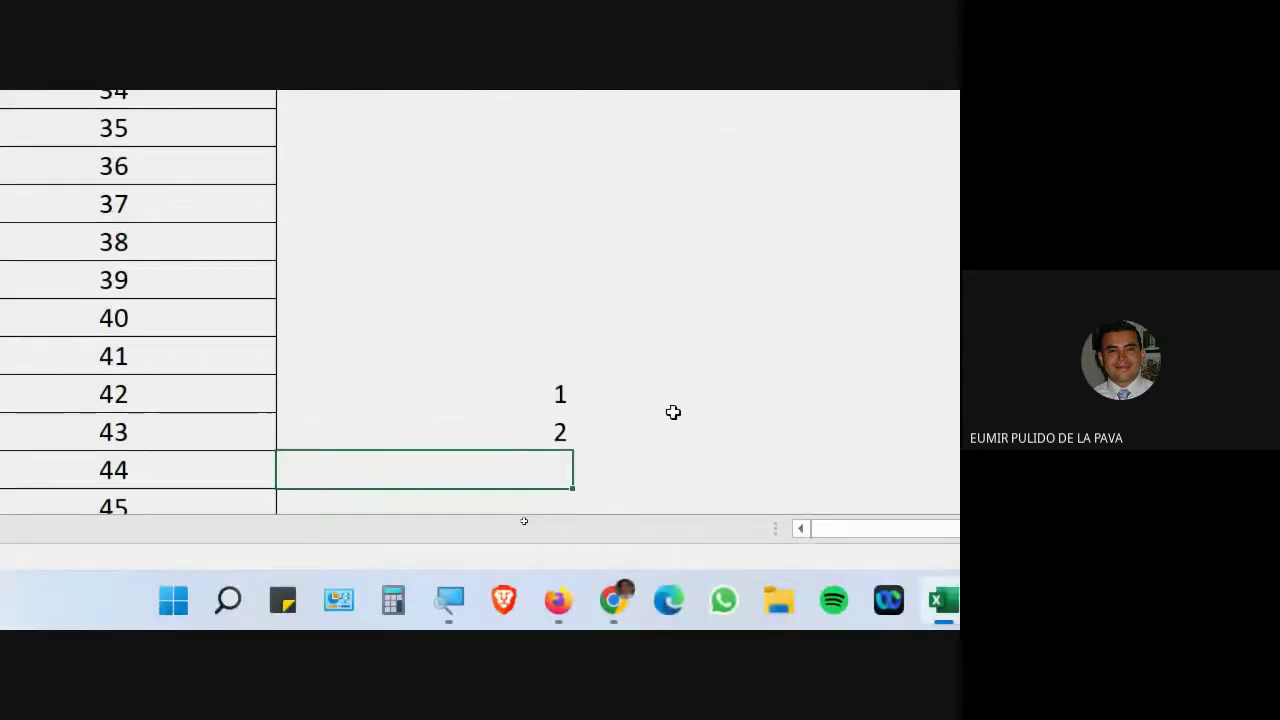
# Step: Enter the sample pair 1000 and 1001 in two consecutive lower cells of the Ejemplo5 column
pyautogui.press('Right')
pyautogui.press('Right')
pyautogui.press('Right')
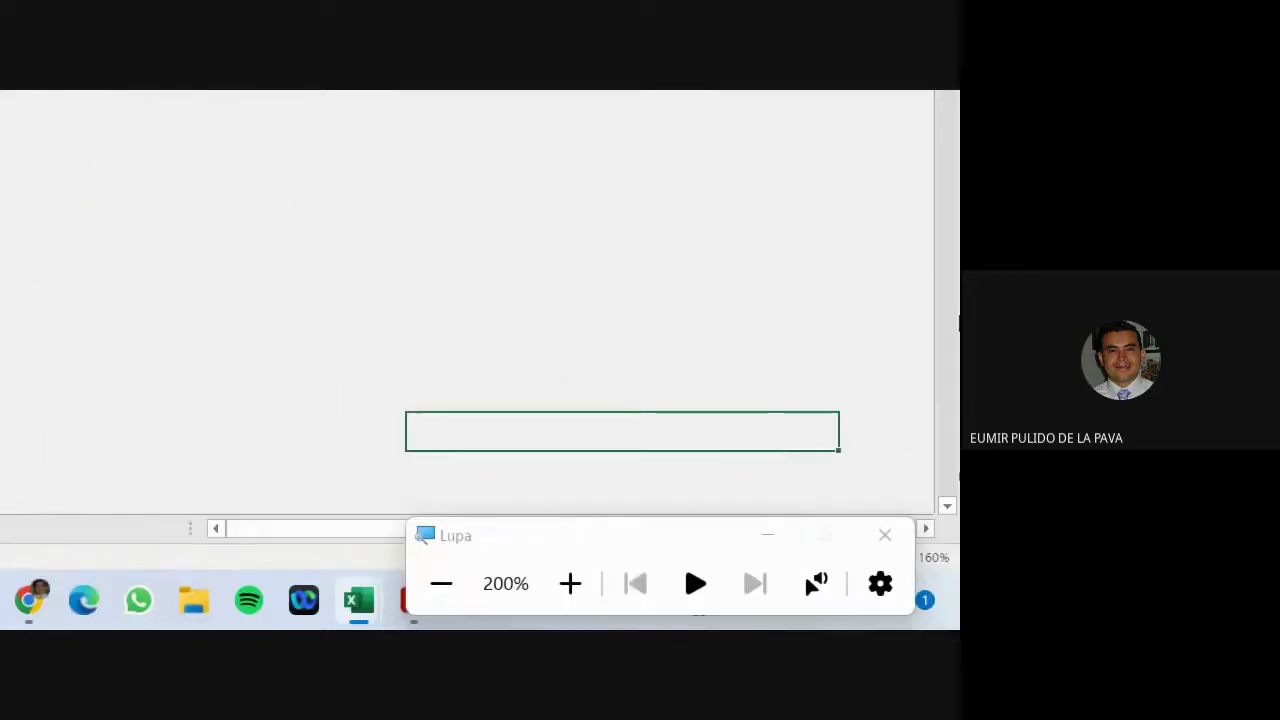
pyautogui.write('1')
pyautogui.write('1000')
pyautogui.press('Return')
pyautogui.write('1001')
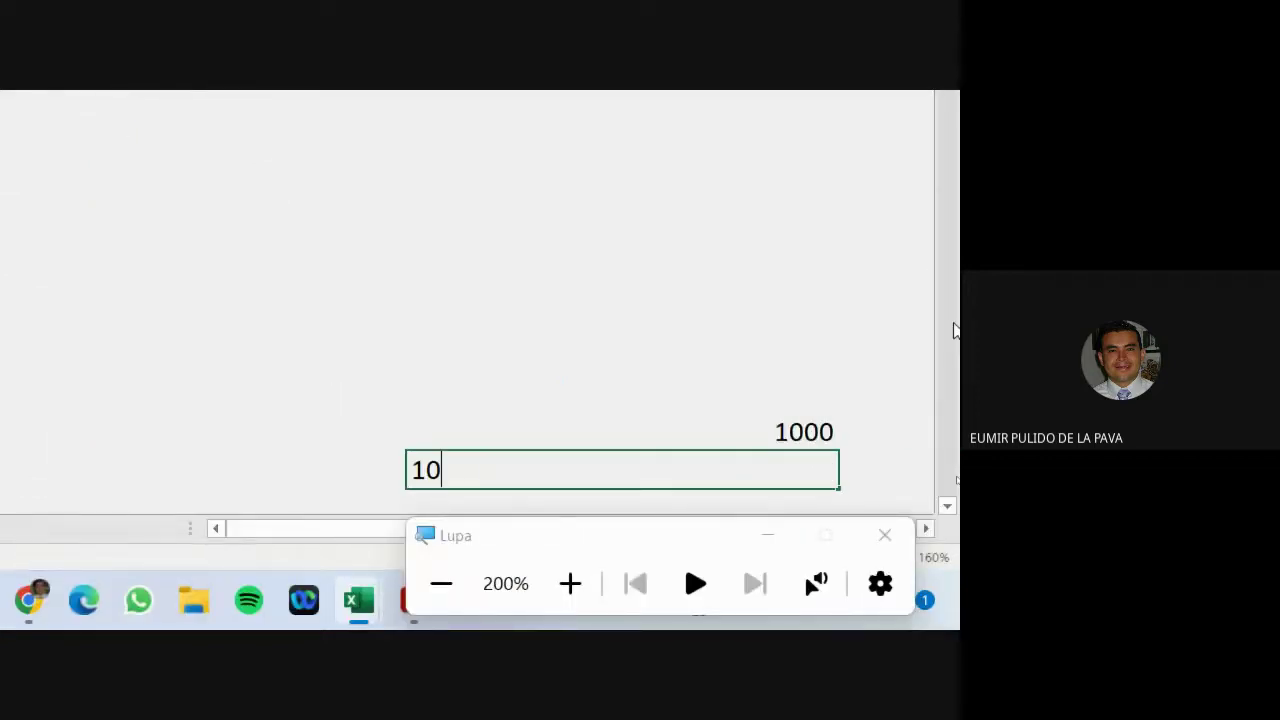
pyautogui.press('Return')
# Step: Clear the sample values 1000 and 1001 from the Ejemplo5 column
pyautogui.press('Up')
pyautogui.press('Up')
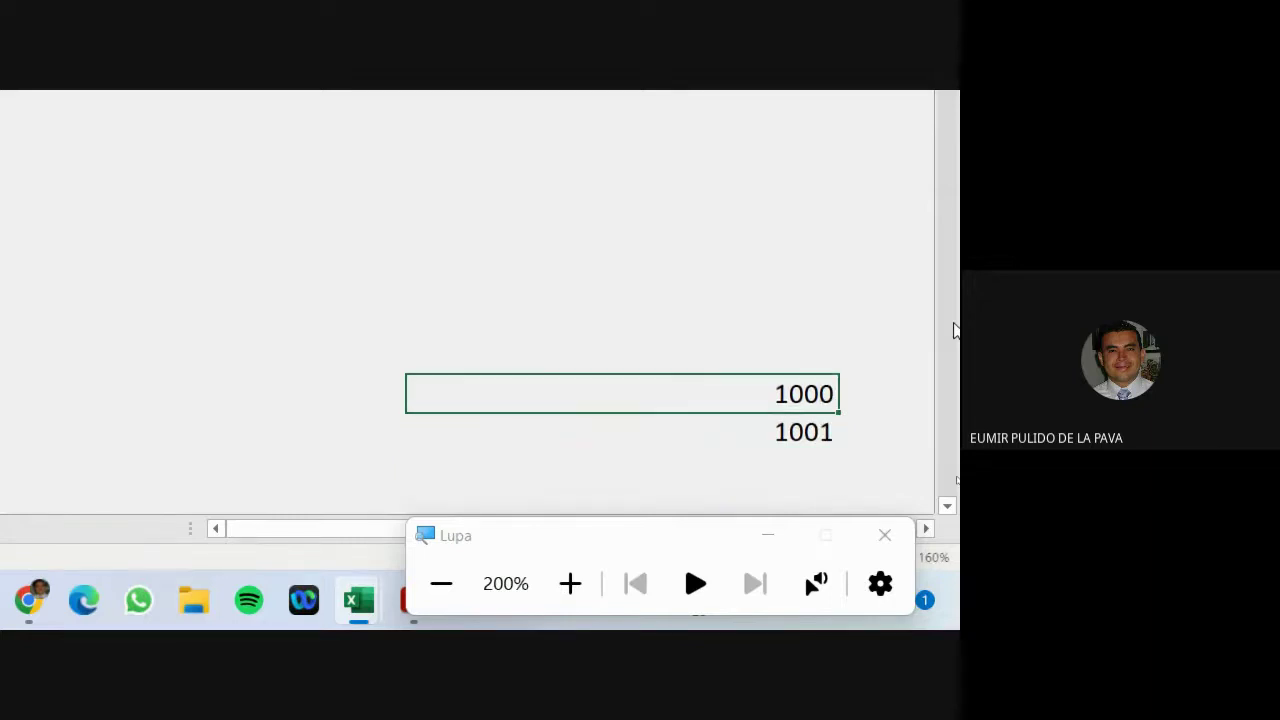
pyautogui.press('Delete')
pyautogui.press('Down')
pyautogui.press('Delete')
pyautogui.press('Left')
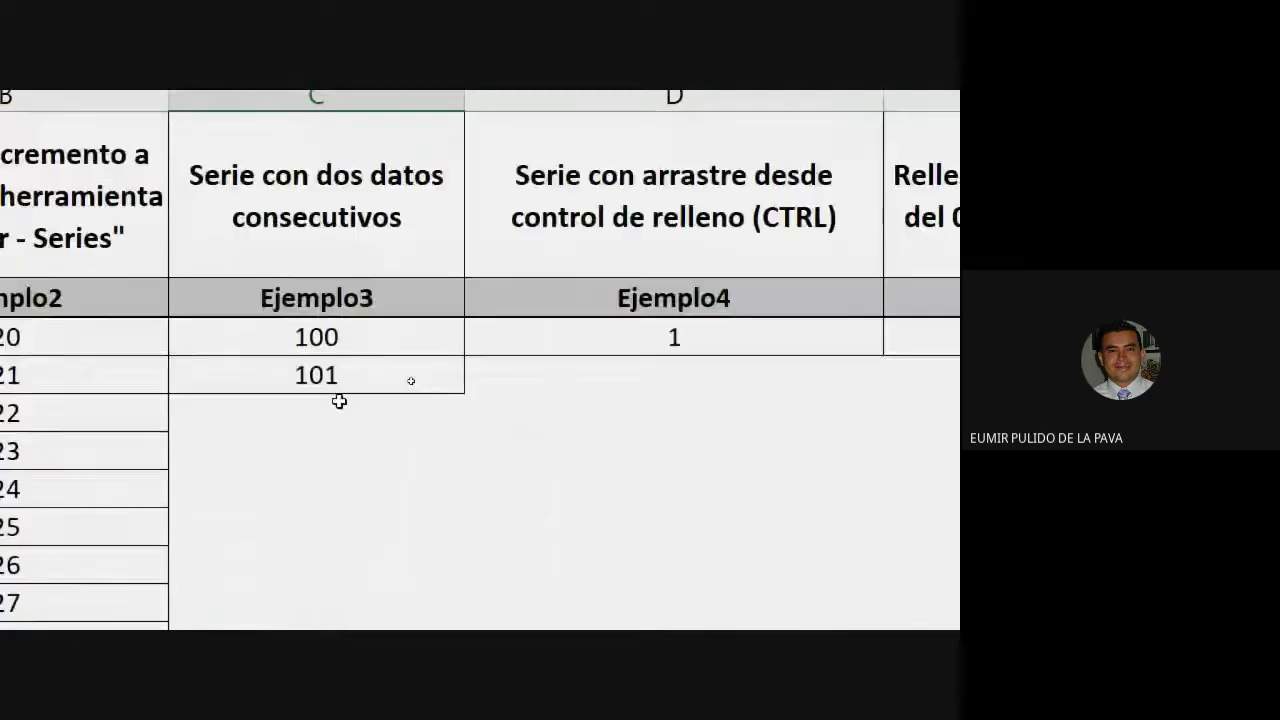
# Step: Try to fill the Ejemplo3 series from C3:C4 down to C9 with the fill handle, and undo the fill
pyautogui.click(349, 337)
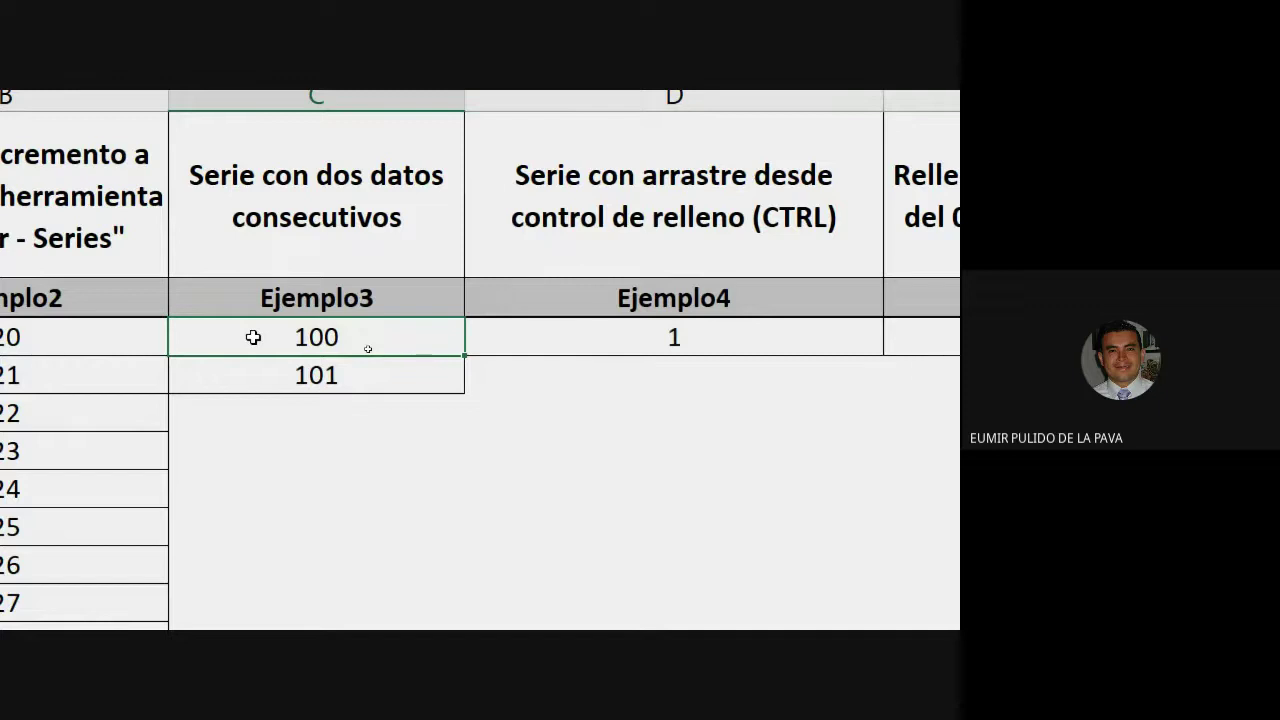
pyautogui.moveTo(253, 337); pyautogui.dragTo(251, 368)
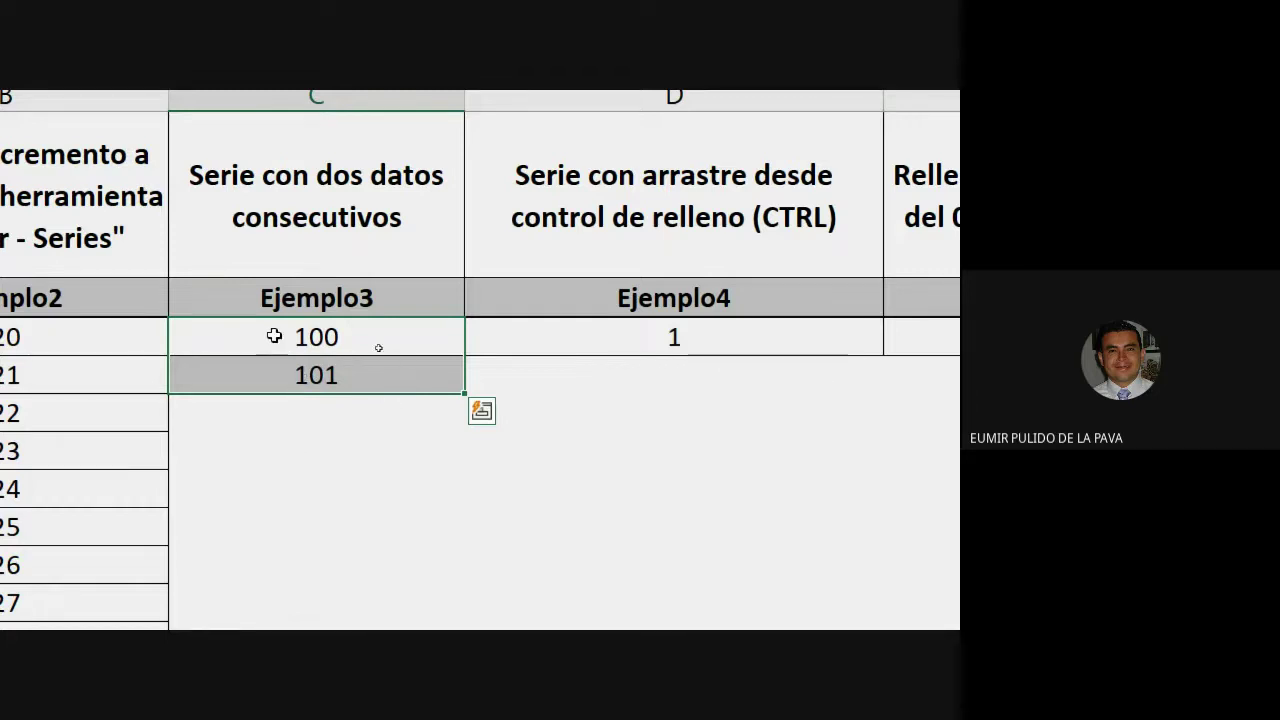
pyautogui.moveTo(270, 336); pyautogui.dragTo(263, 365)
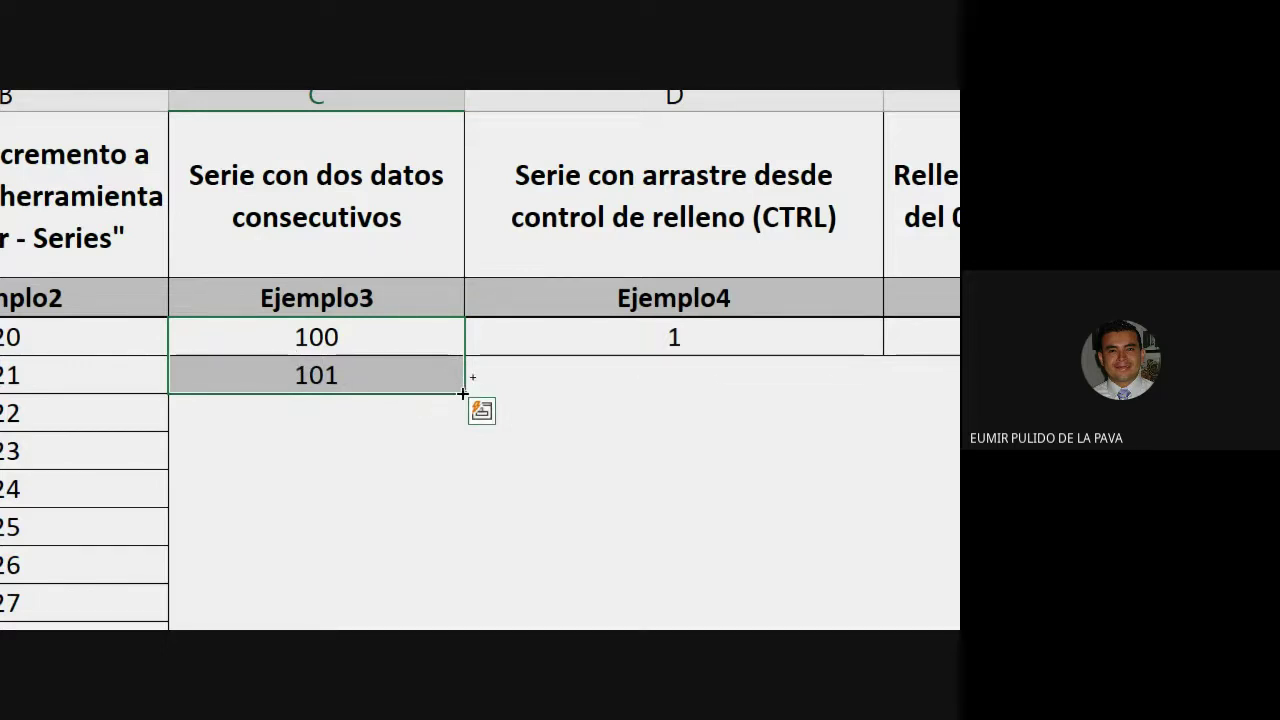
pyautogui.moveTo(463, 393); pyautogui.dragTo(462, 575)
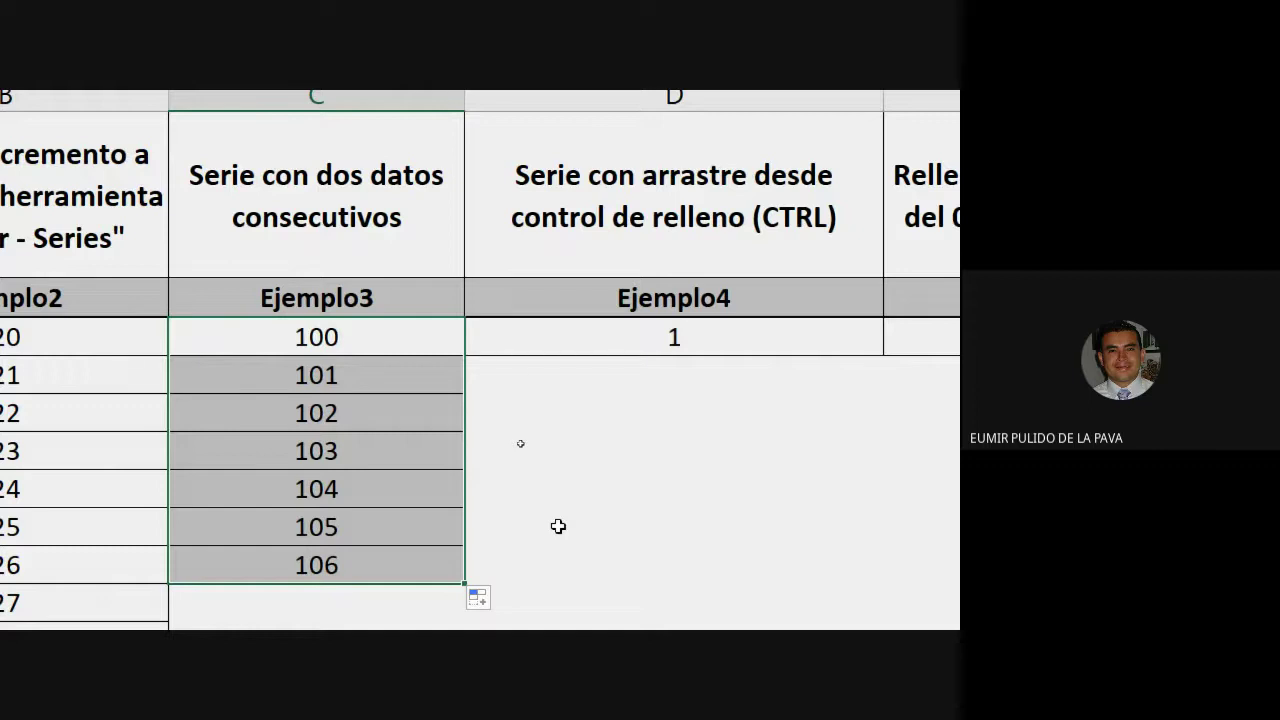
pyautogui.hotkey('ctrl', 'z')
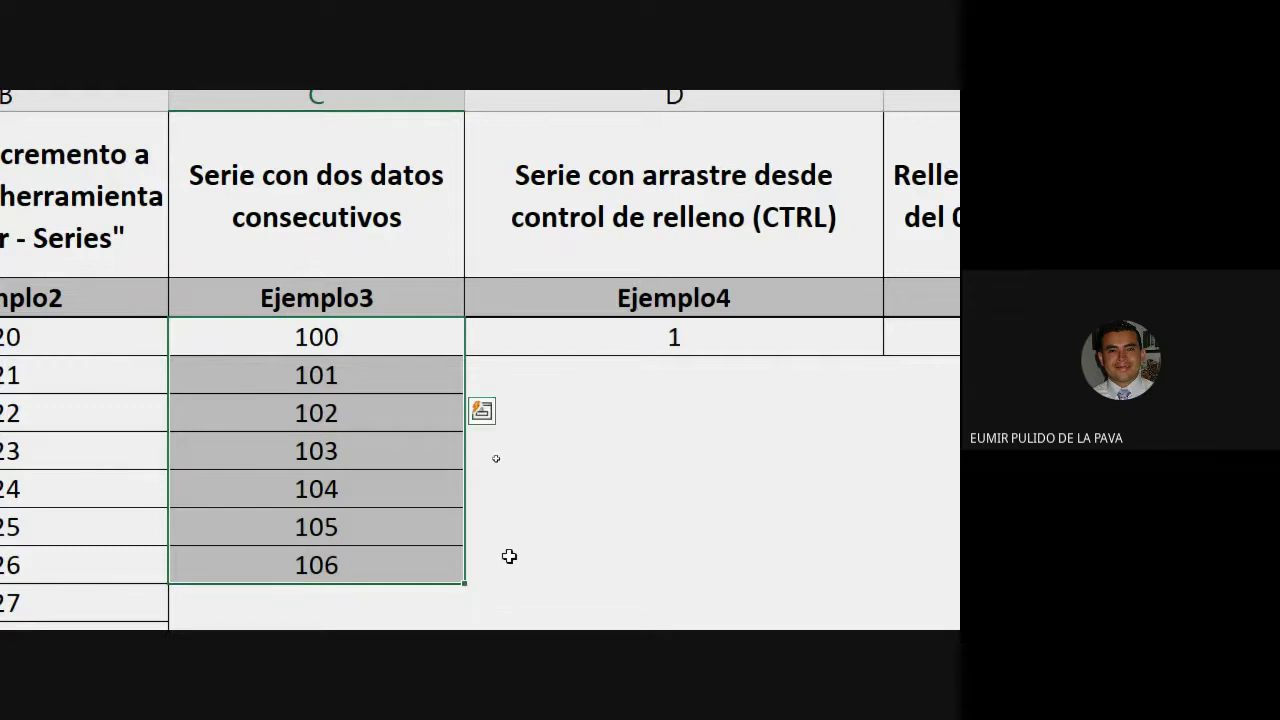
pyautogui.scroll(-3, 337, 343)
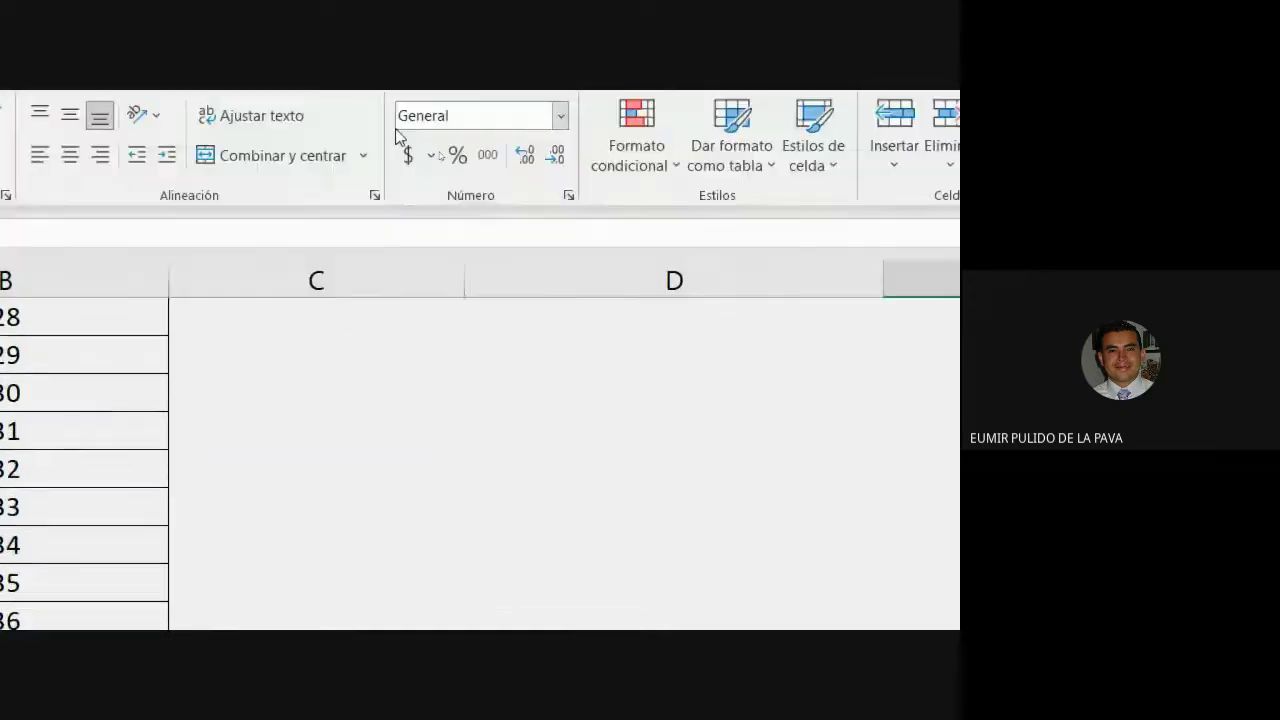
pyautogui.scroll(4, 429, 420)
# Step: Replace the starting values under Ejemplo3 with 5 in C3 and 6 in C4
pyautogui.click(337, 343)
pyautogui.moveTo(337, 343); pyautogui.dragTo(331, 382)
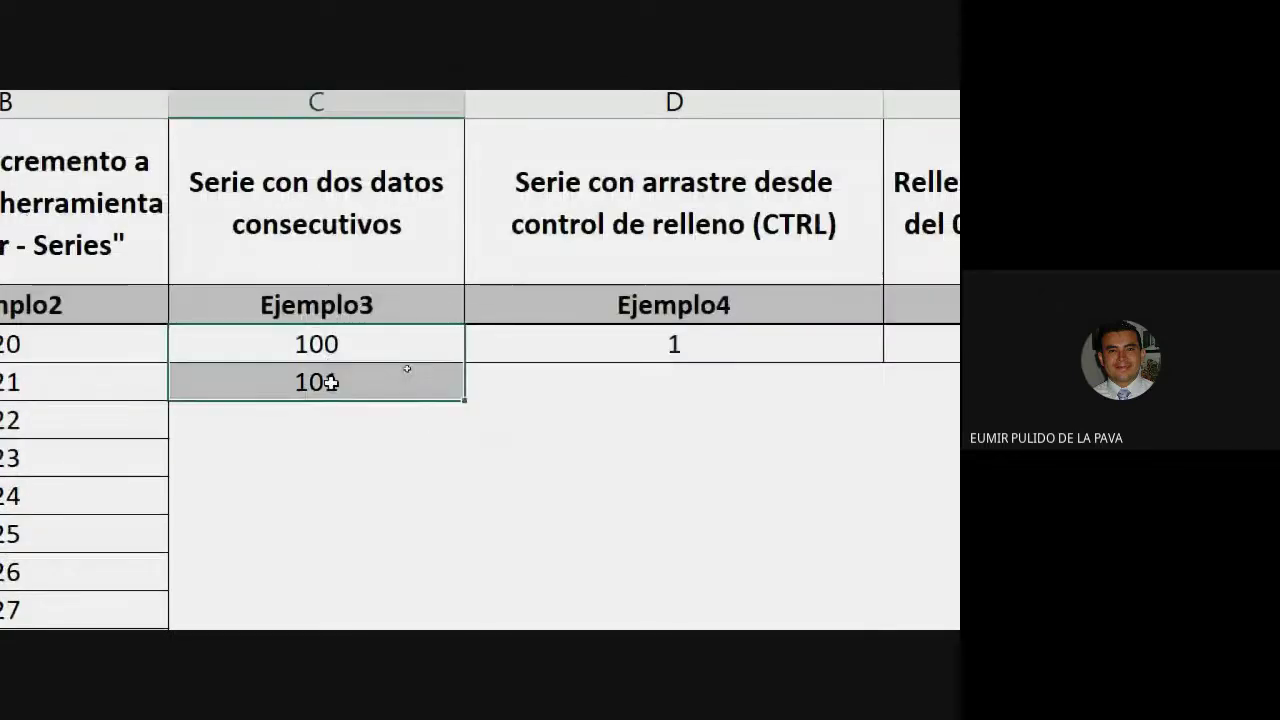
pyautogui.click(343, 340)
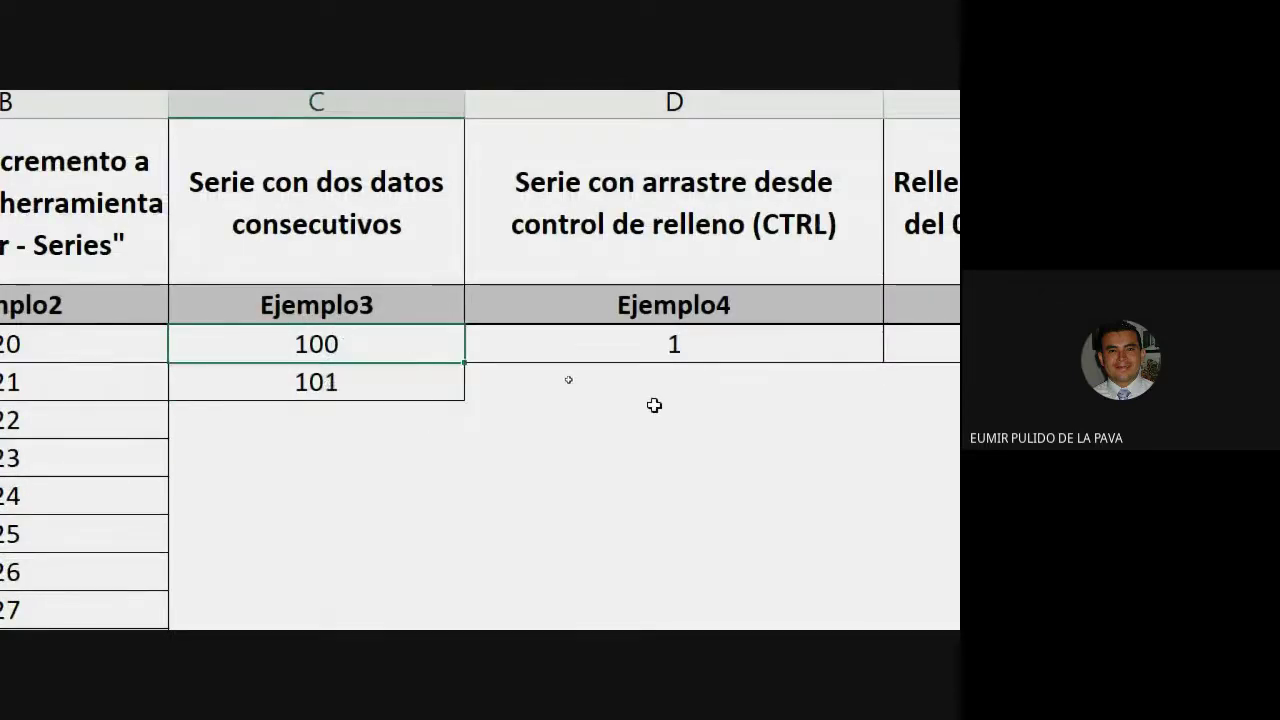
pyautogui.write('5')
pyautogui.press('Return')
pyautogui.write('6')
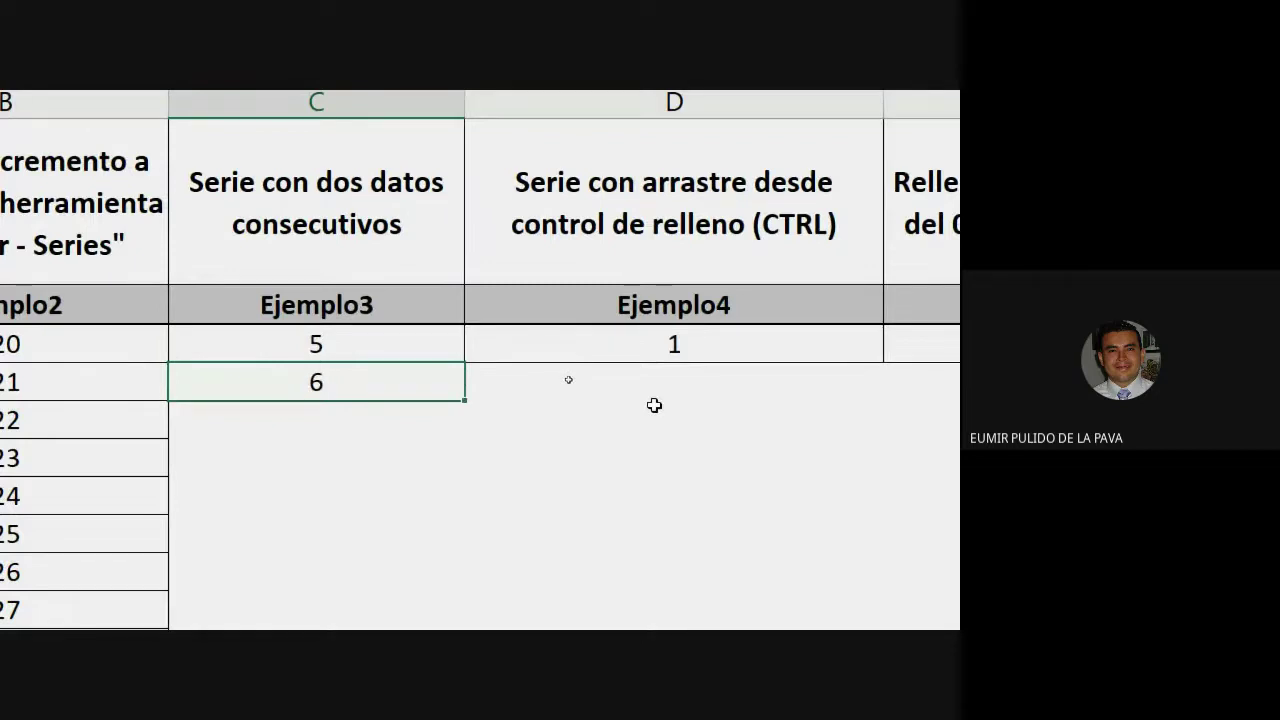
pyautogui.press('Return')
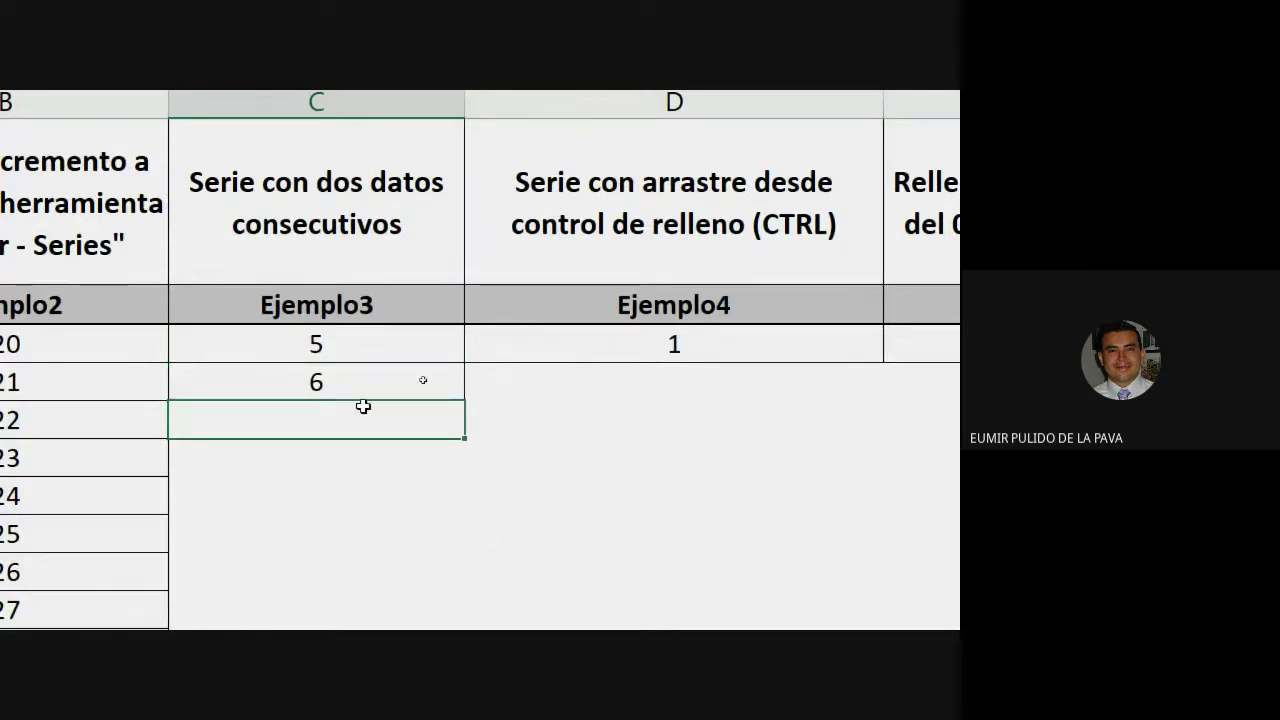
# Step: Select the pair 5 and 6, and try filling into C4 from C3 alone to demonstrate a single-value fill
pyautogui.moveTo(360, 346); pyautogui.dragTo(357, 378)
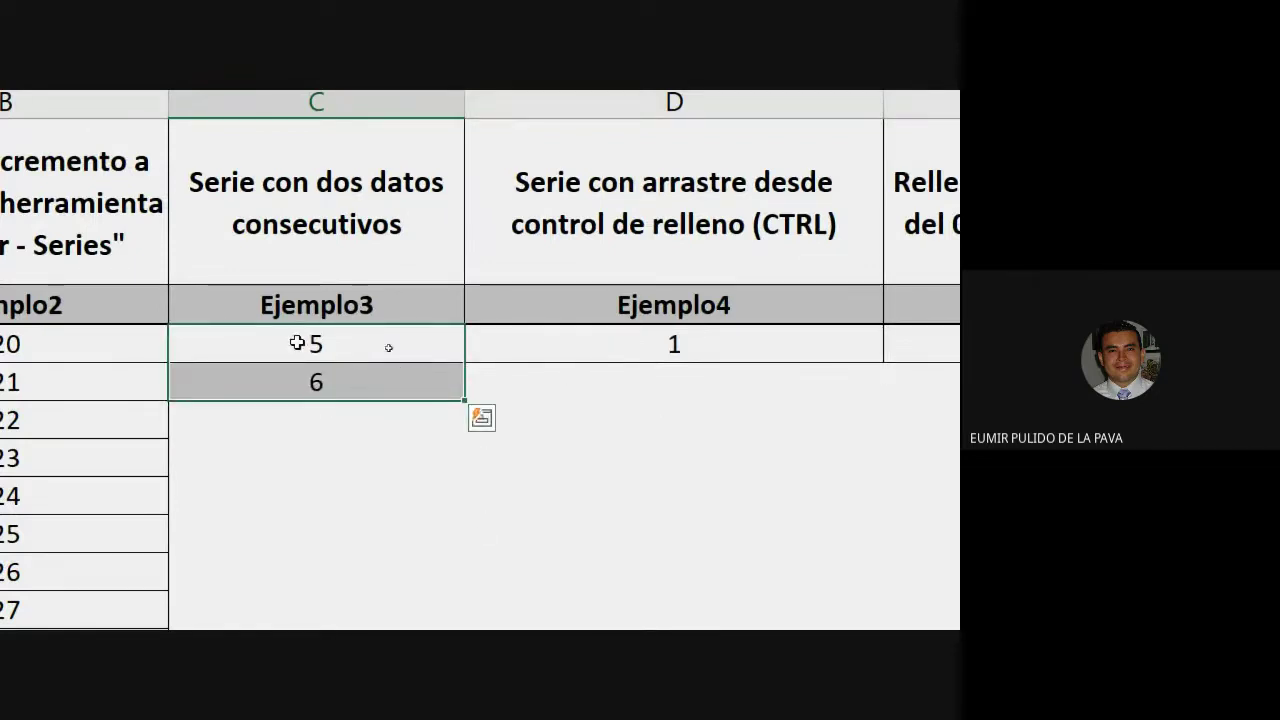
pyautogui.moveTo(269, 343); pyautogui.dragTo(263, 372)
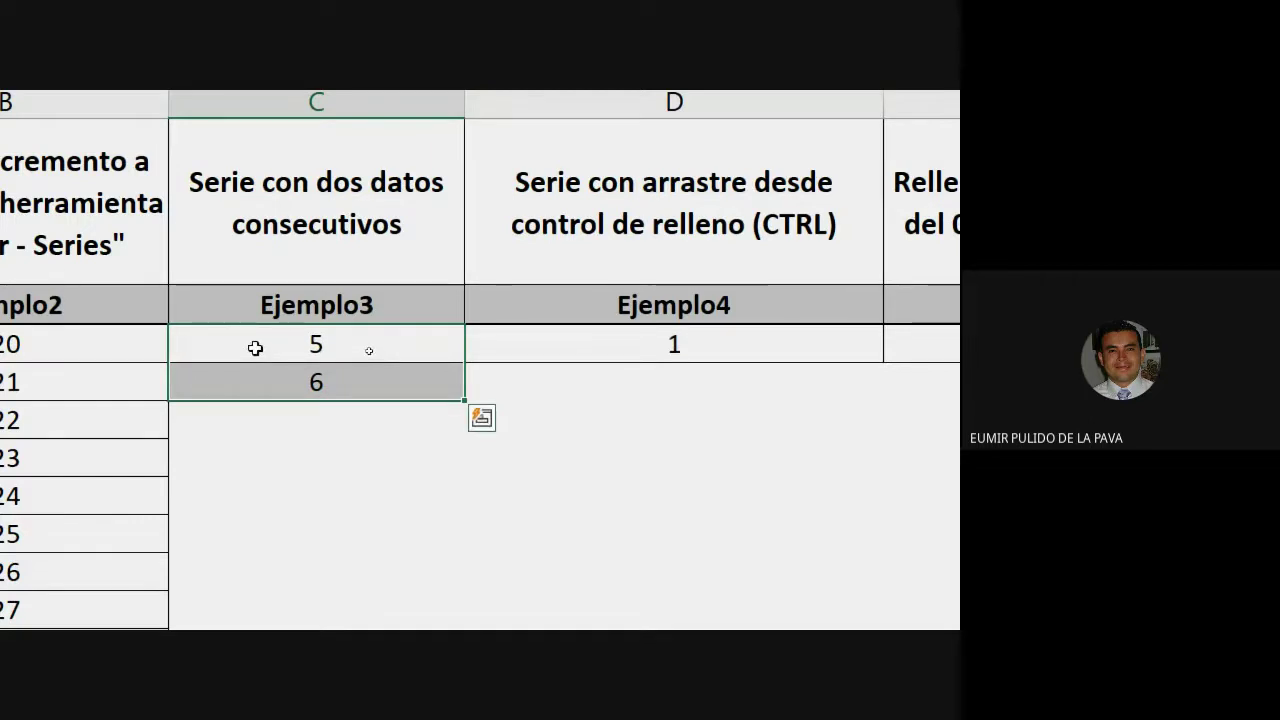
pyautogui.click(325, 343)
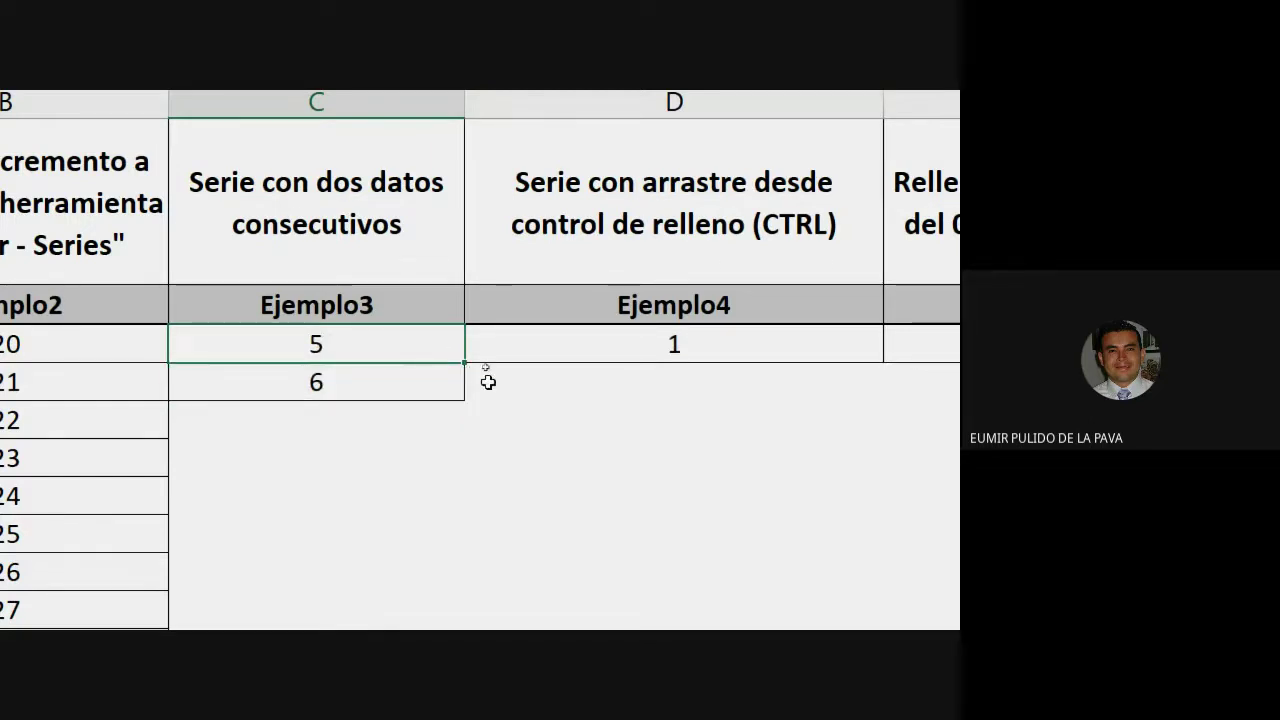
pyautogui.moveTo(465, 364); pyautogui.dragTo(457, 404)
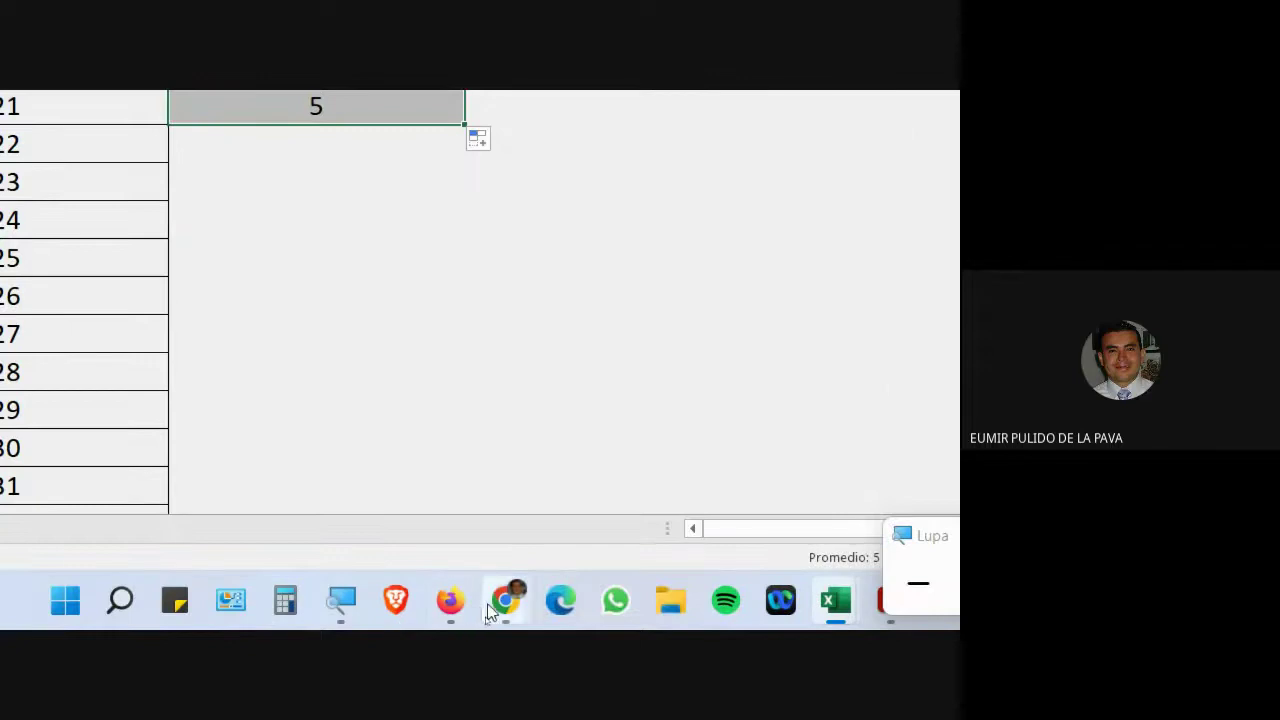
# Step: Switch to the Google Meet call in Chrome to check participants and chat, and return to the Excel workbook
pyautogui.moveTo(505, 598)
pyautogui.click(455, 515)
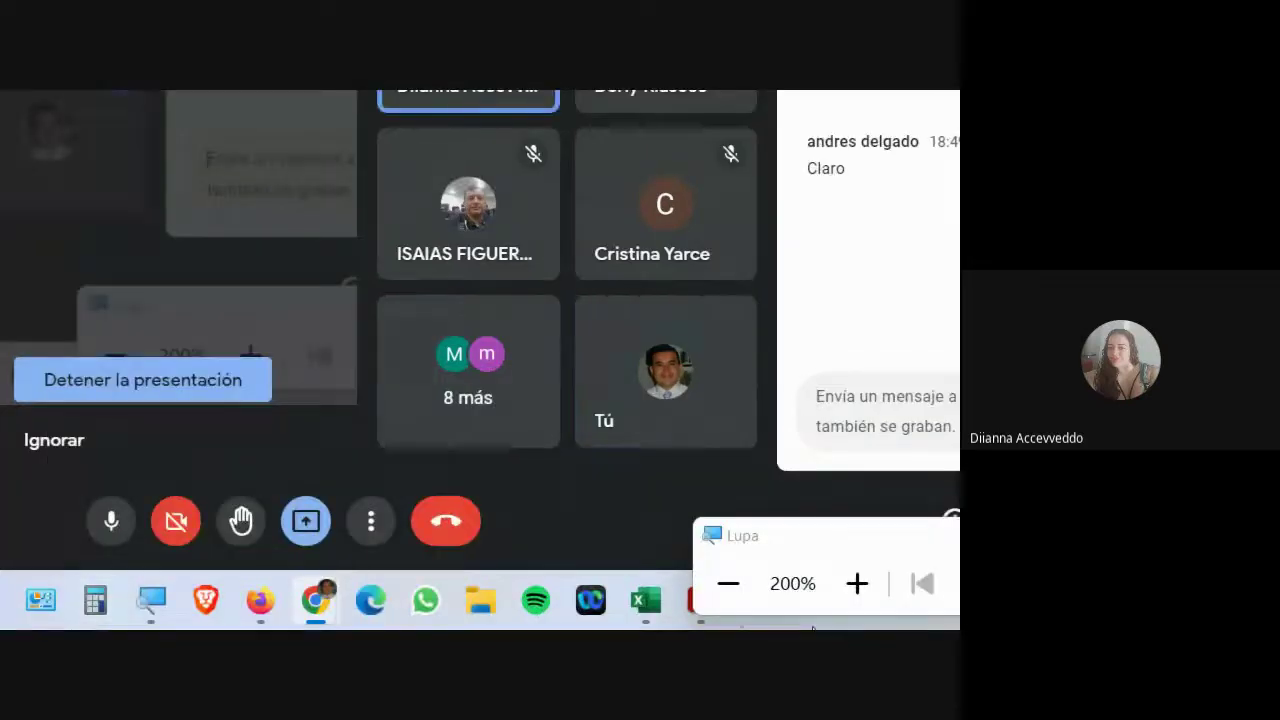
pyautogui.click(826, 537)
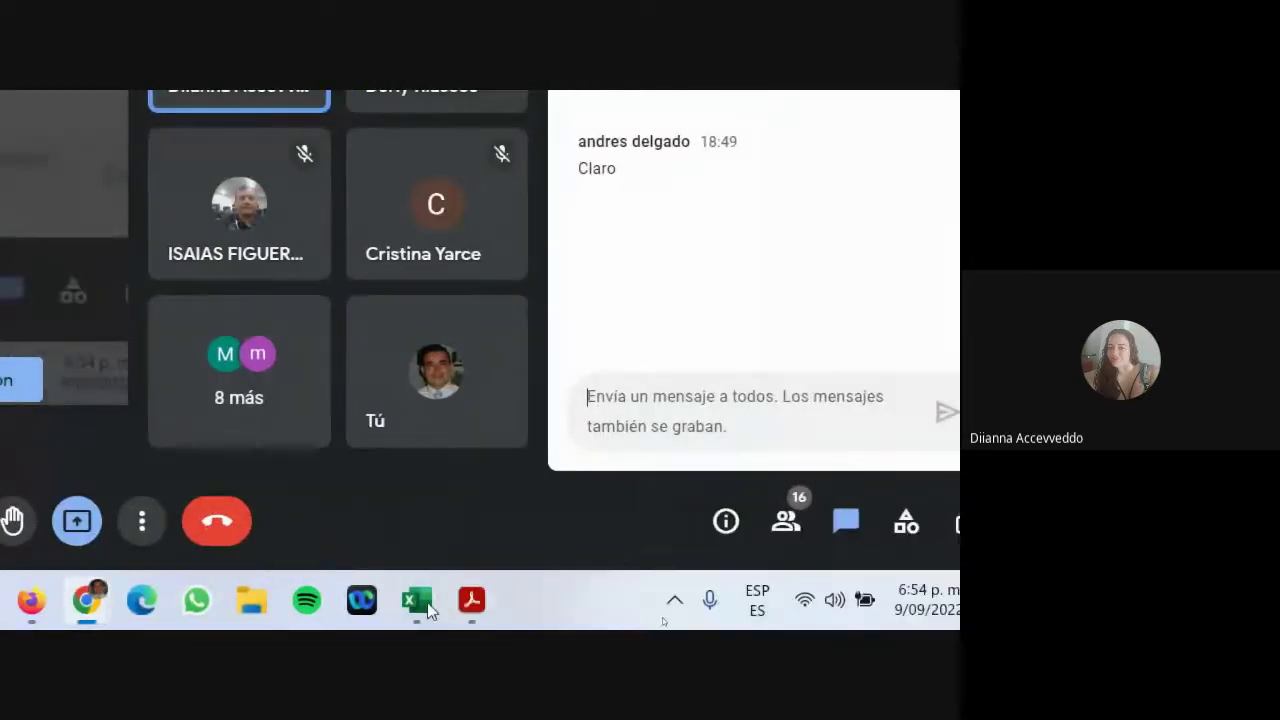
pyautogui.moveTo(421, 612)
pyautogui.click(505, 480)
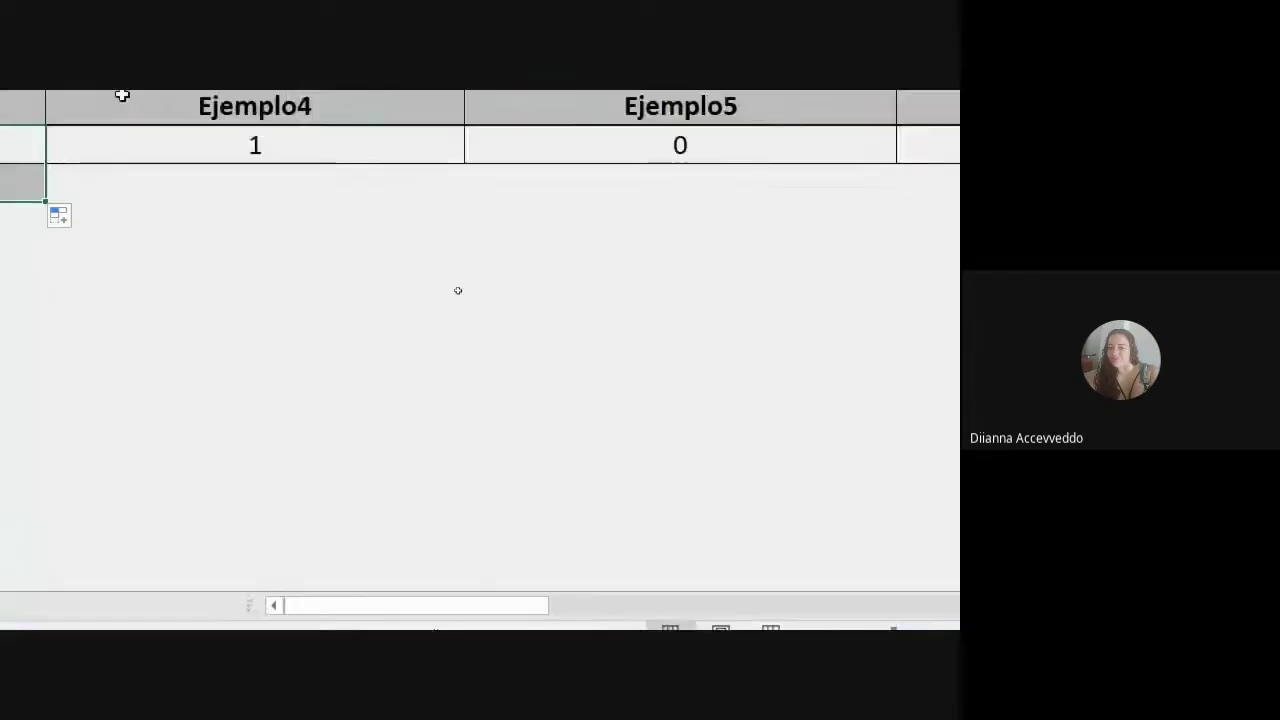
pyautogui.click(323, 420)
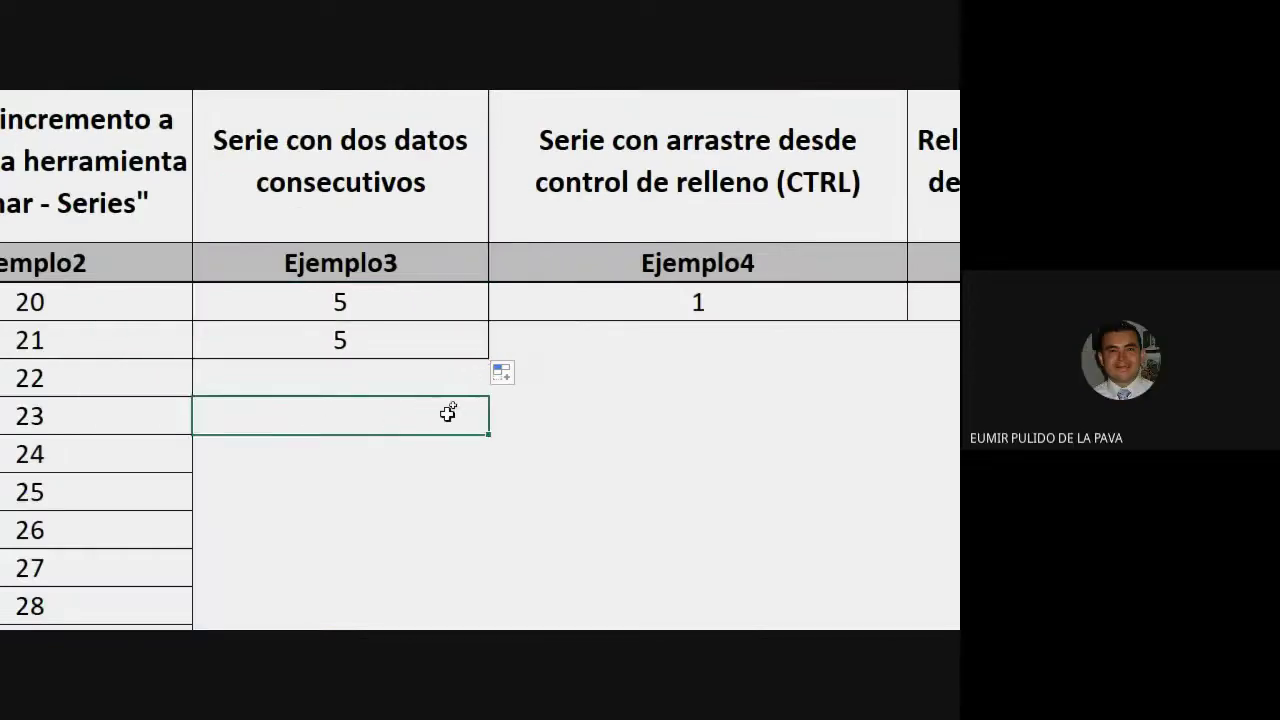
# Step: Undo the single-value fill and the 5 and 6 entries in the Ejemplo3 column
pyautogui.hotkey('ctrl', 'z')
pyautogui.hotkey('ctrl', 'z')
pyautogui.hotkey('ctrl', 'z')
pyautogui.hotkey('ctrl', 'z')
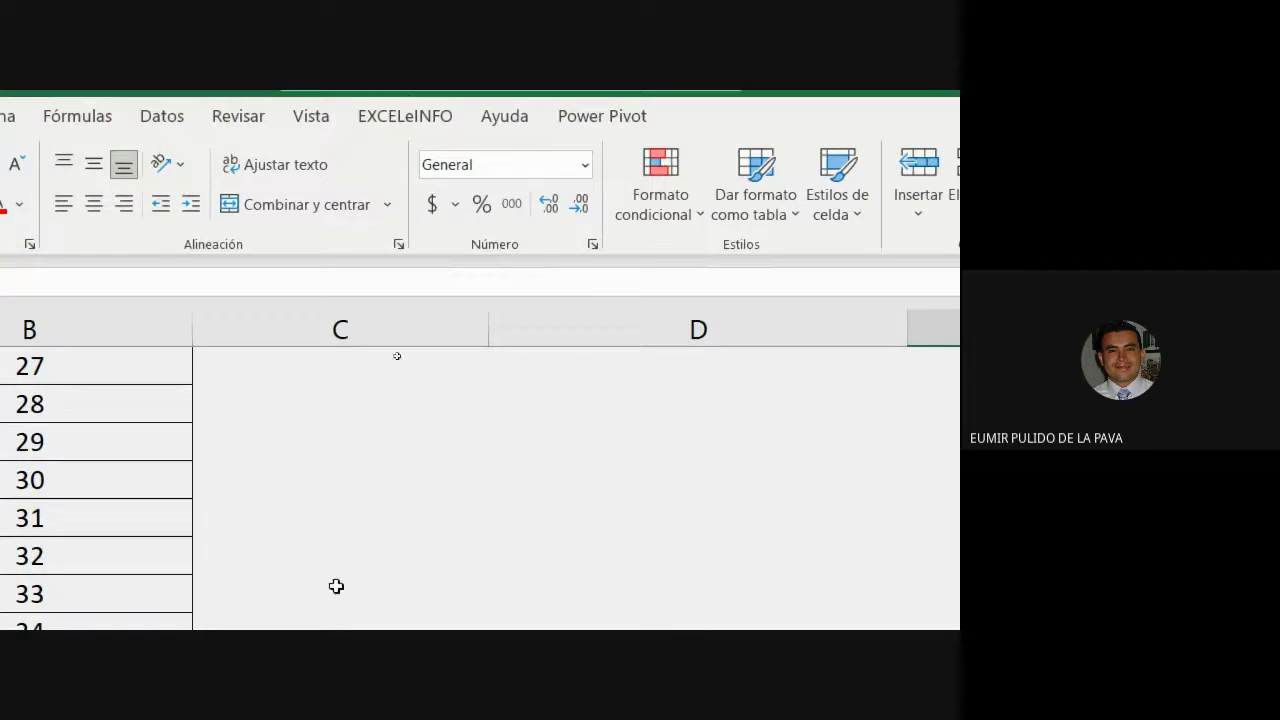
pyautogui.scroll(3, 336, 586)
pyautogui.scroll(-5, 442, 586)
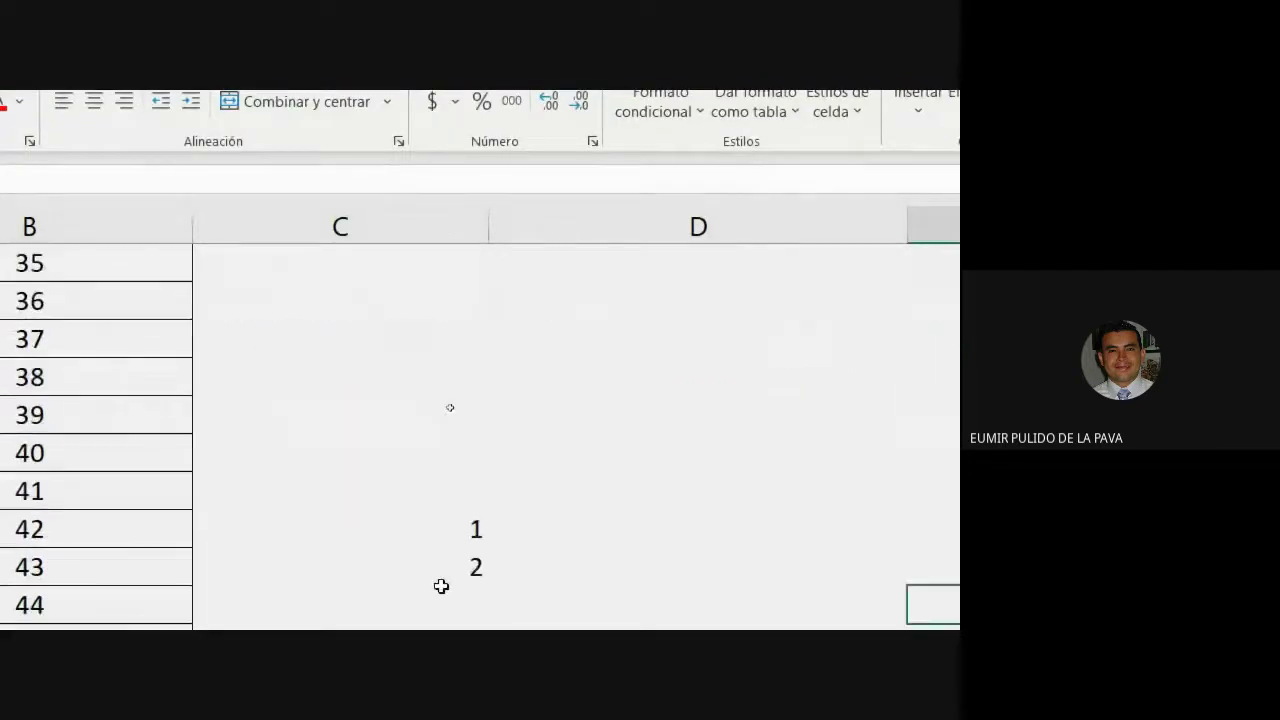
pyautogui.scroll(5, 437, 569)
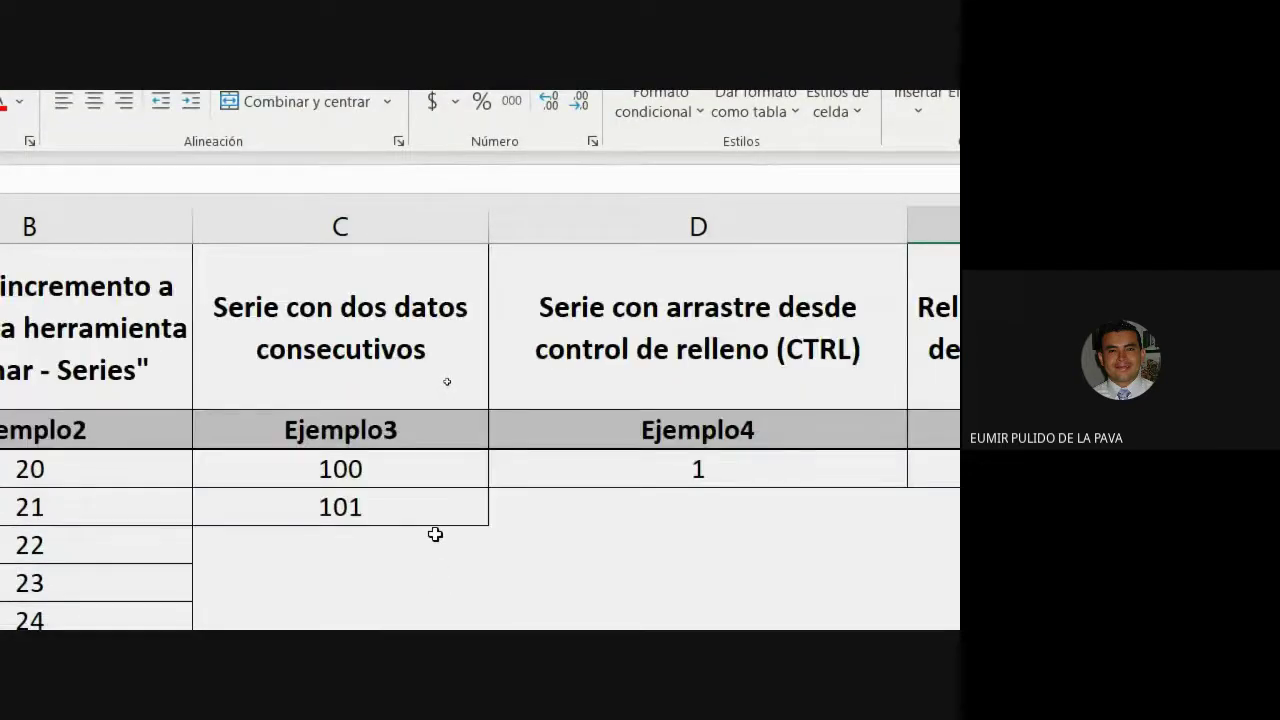
# Step: Keep undoing earlier edits until C4 under Ejemplo3 is empty, and cancel the pending copy selection on C3
pyautogui.scroll(-5, 435, 534)
pyautogui.hotkey('ctrl', 'z')
pyautogui.hotkey('ctrl', 'z')
pyautogui.hotkey('ctrl', 'z')
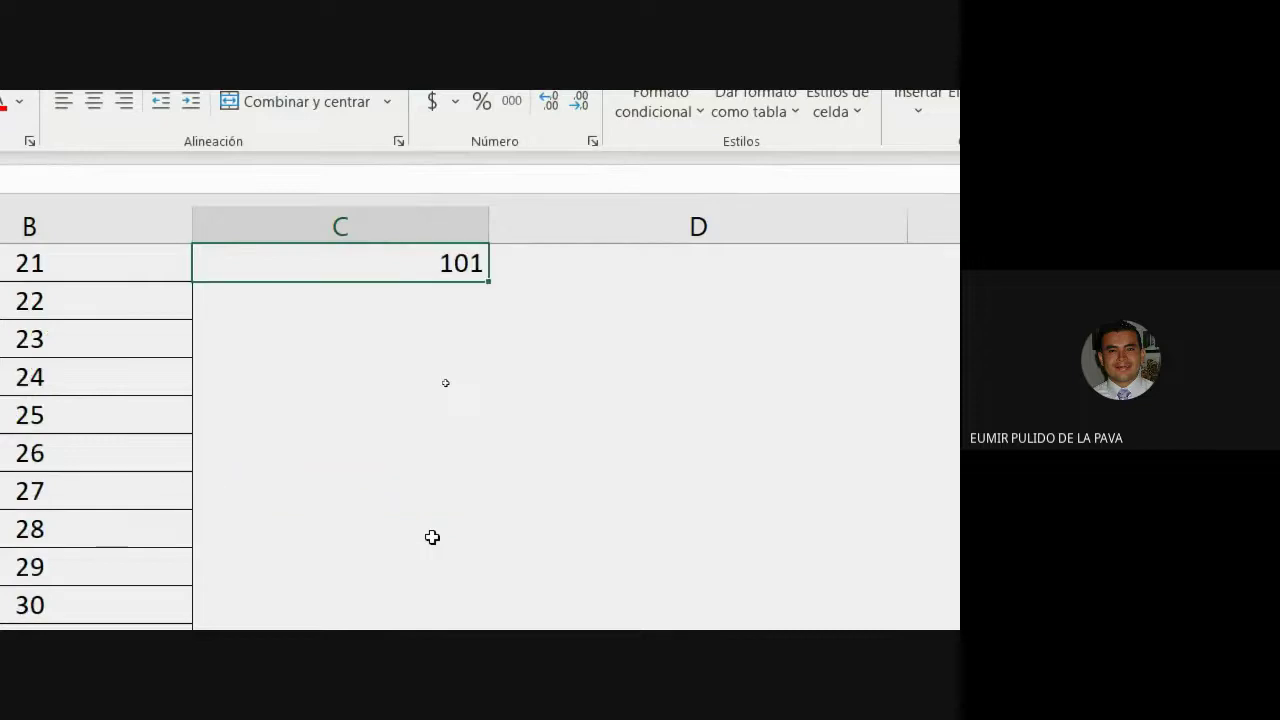
pyautogui.scroll(1, 432, 537)
pyautogui.hotkey('ctrl', 'z')
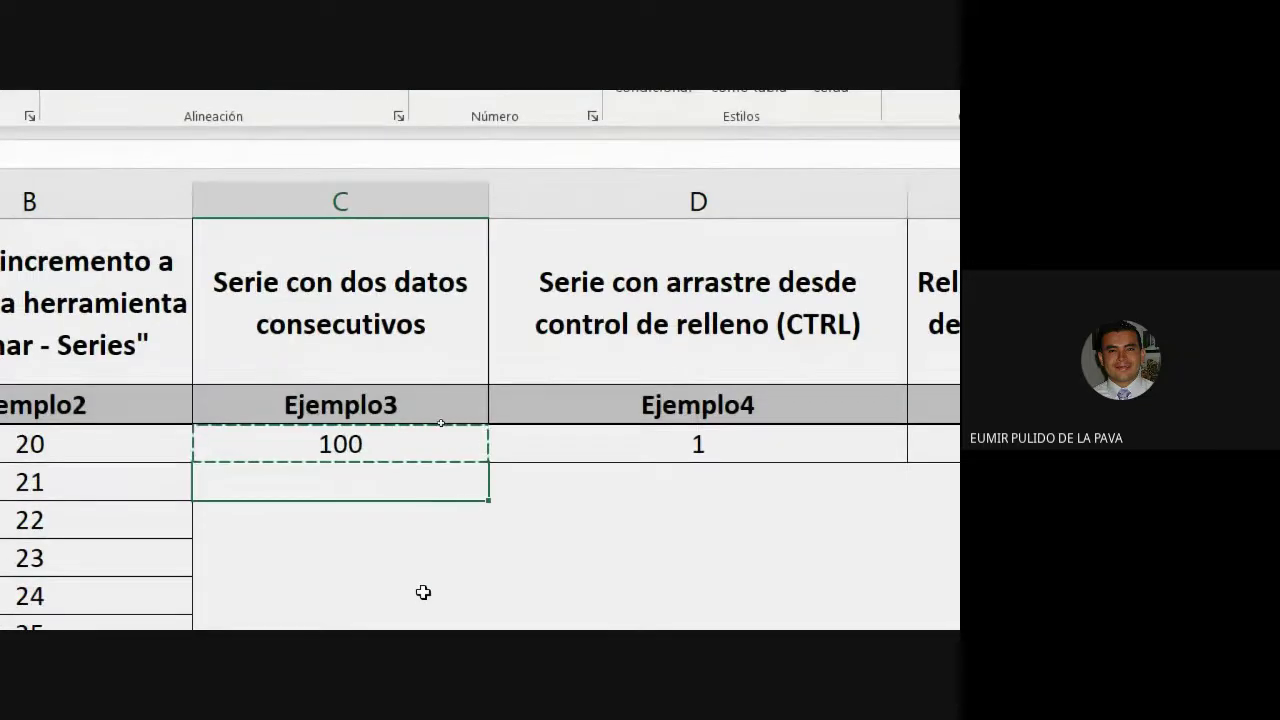
pyautogui.click(457, 563)
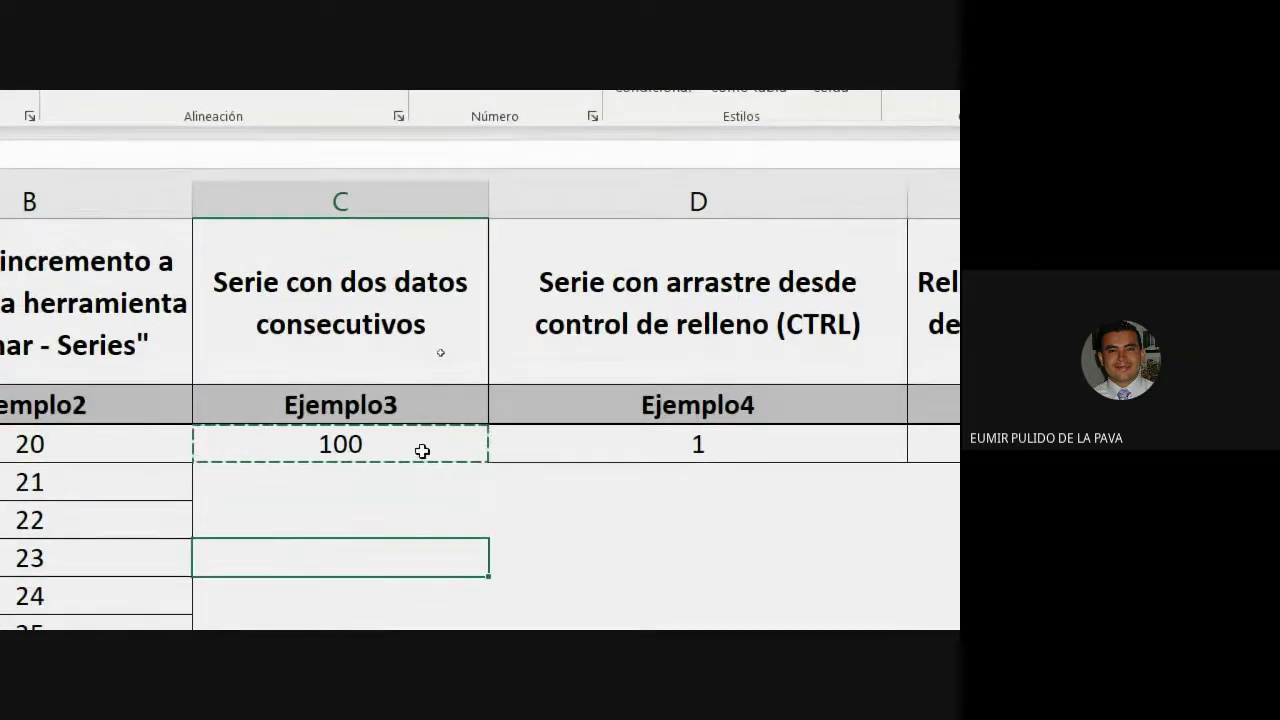
pyautogui.press('Escape')
# Step: Enter 101 in C4 as the second consecutive value under Ejemplo3
pyautogui.click(423, 491)
pyautogui.write('1')
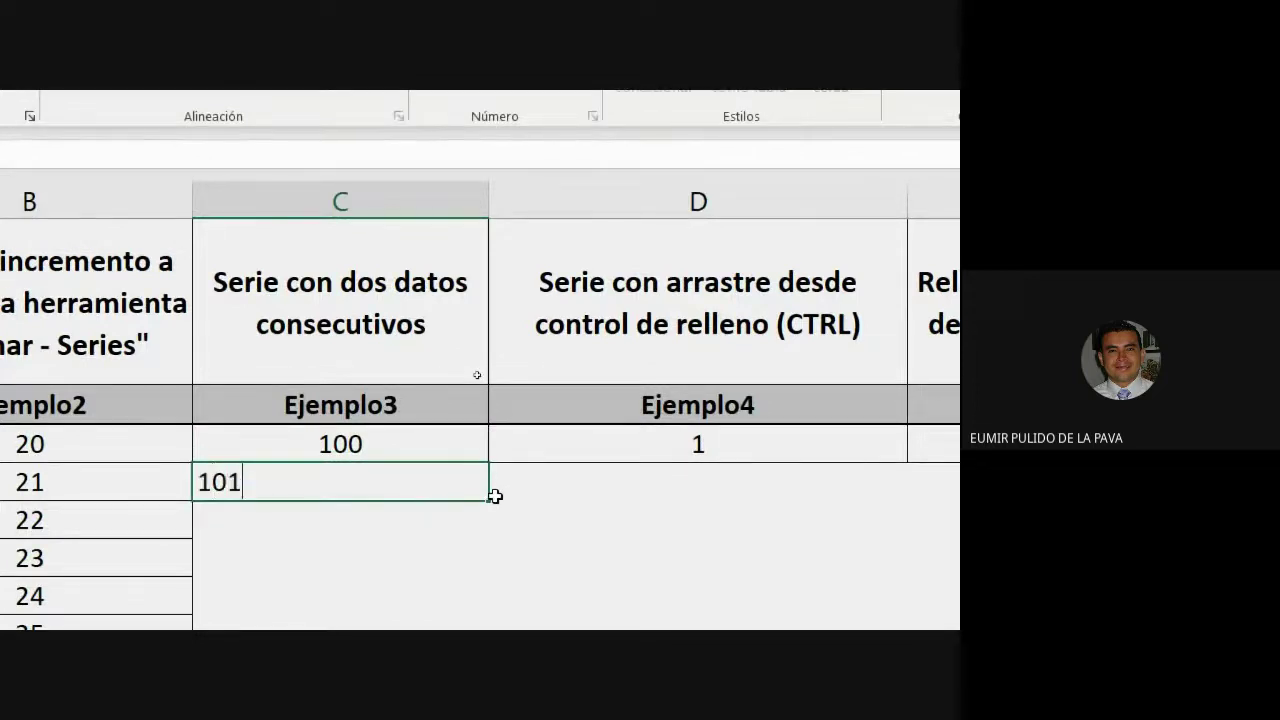
pyautogui.write('01')
pyautogui.press('Return')
pyautogui.click(503, 457)
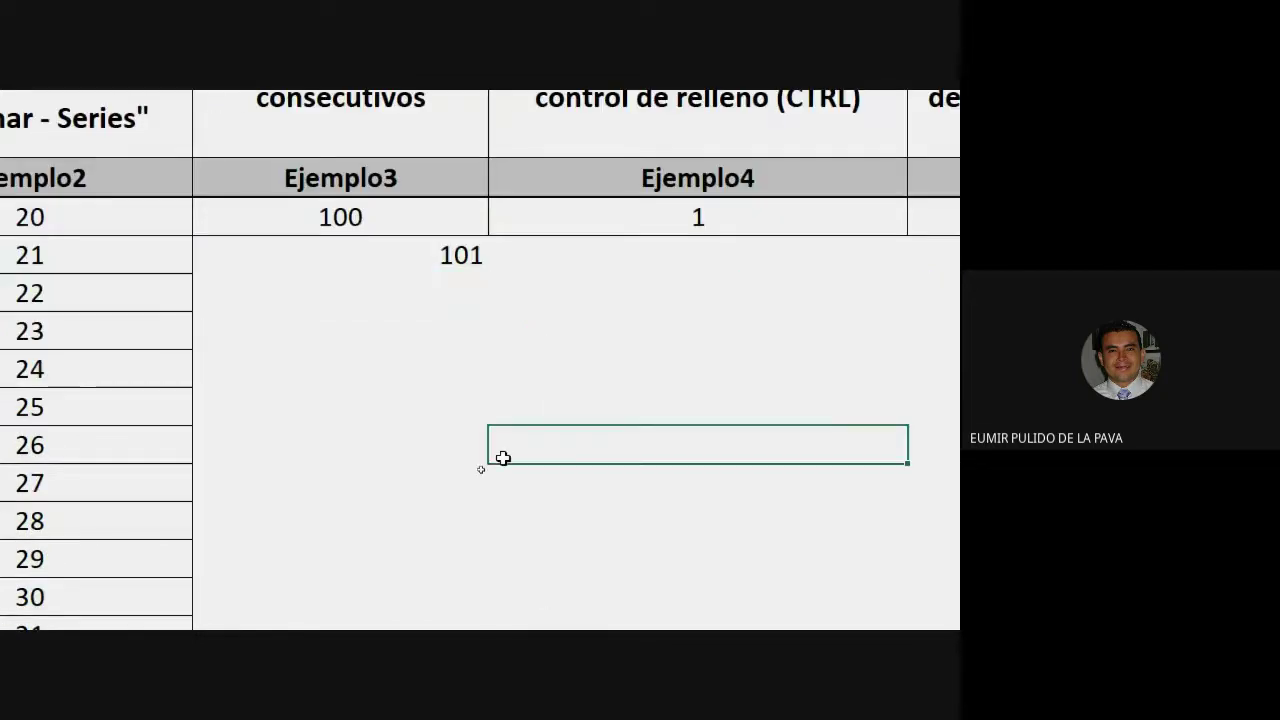
# Step: Try copying the format of C3 onto C4 with Copiar formato, and undo it
pyautogui.click(322, 222)
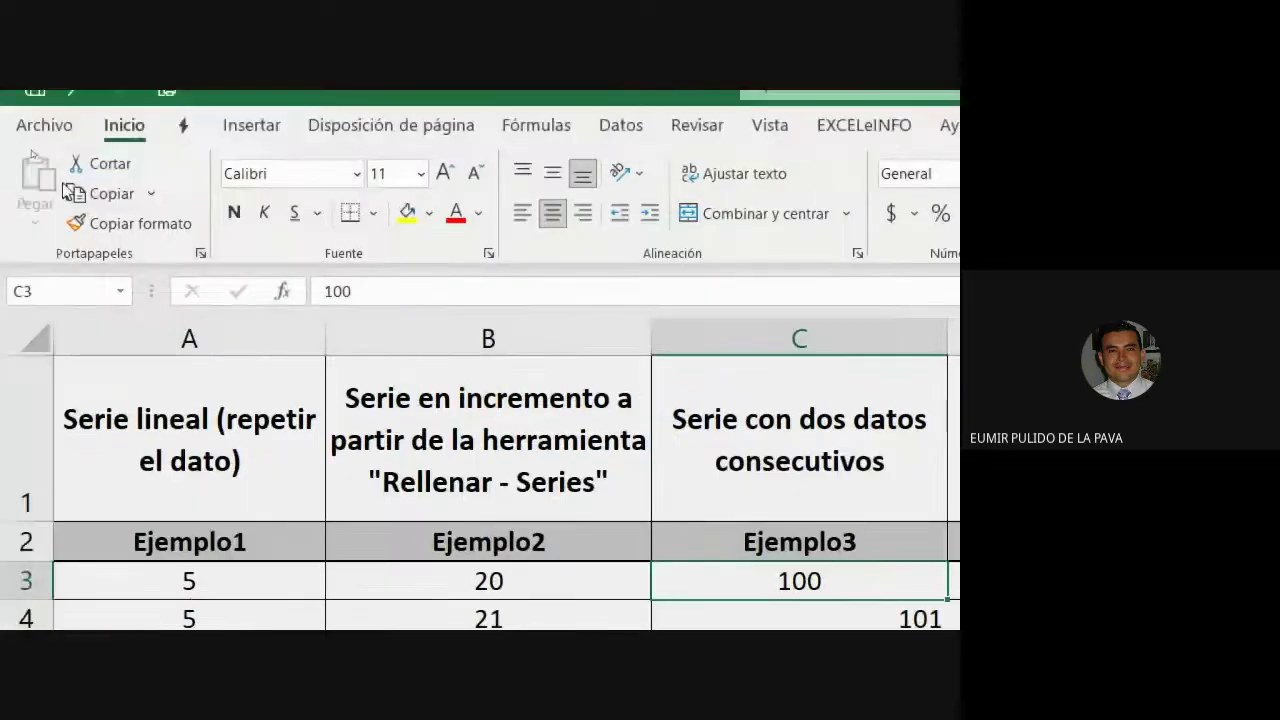
pyautogui.click(135, 226)
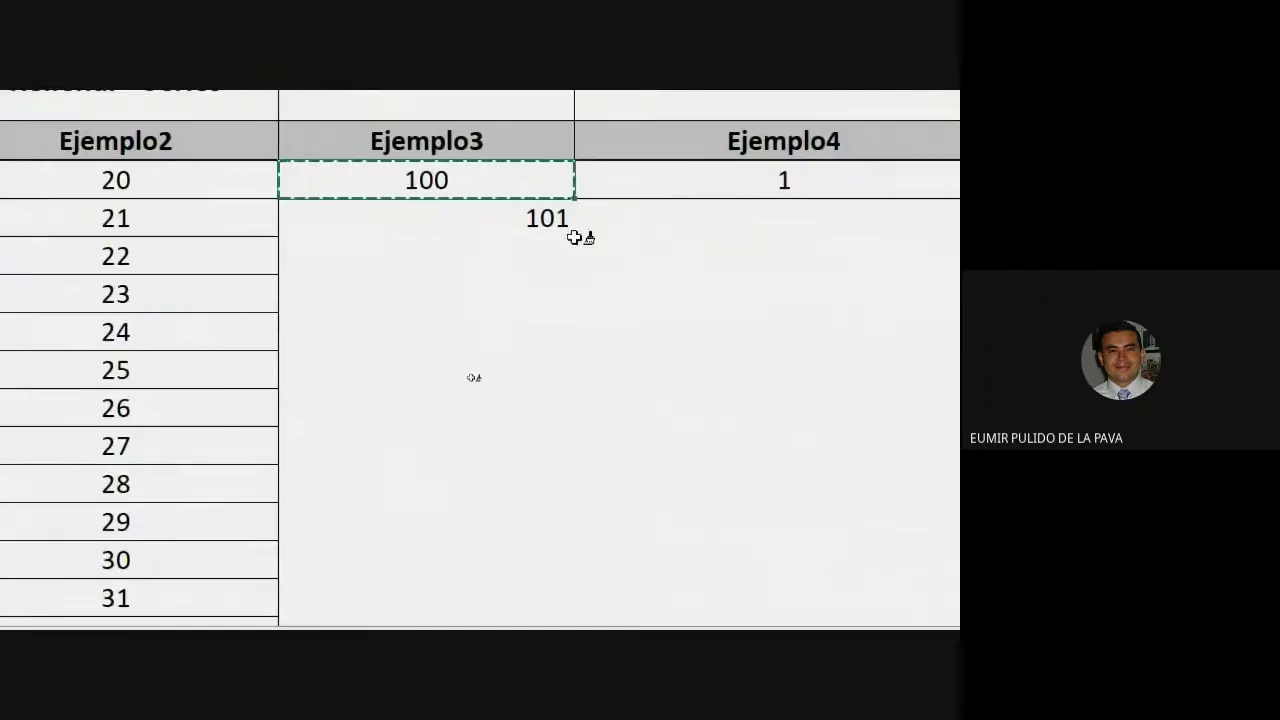
pyautogui.click(935, 628)
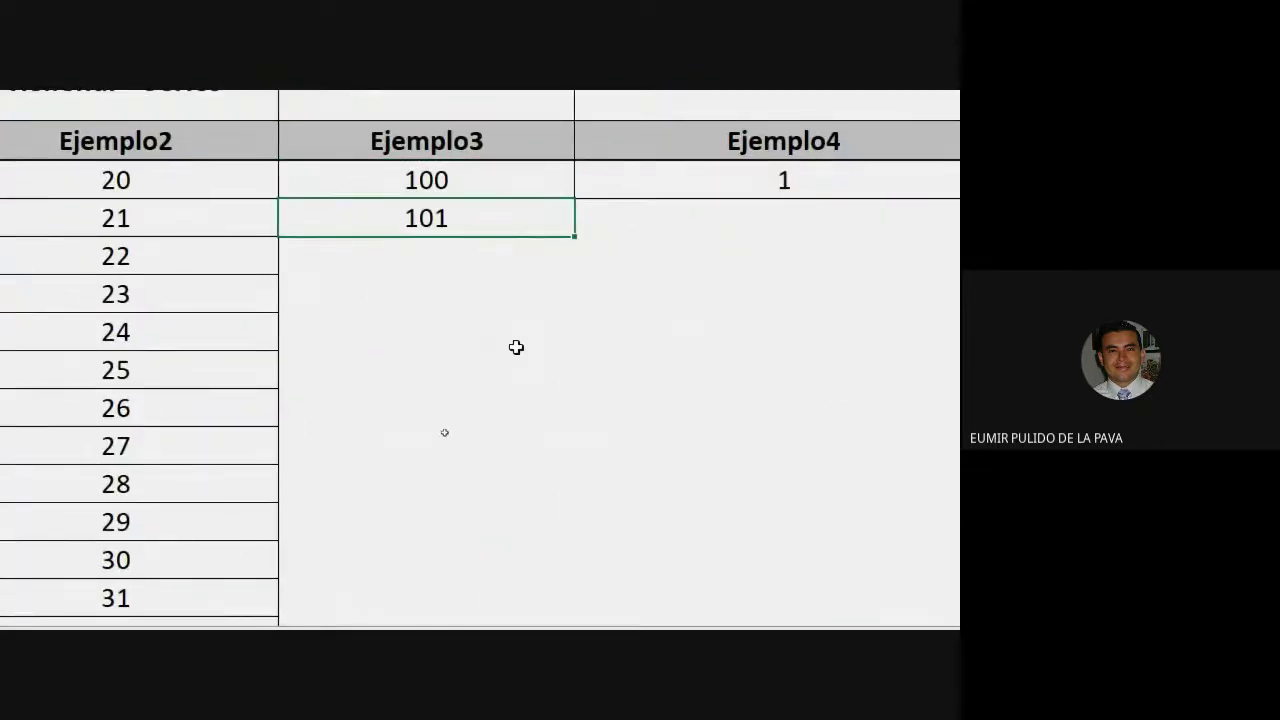
pyautogui.hotkey('ctrl', 'z')
# Step: Center the value in C4 and apply cell borders to it
pyautogui.click(600, 304)
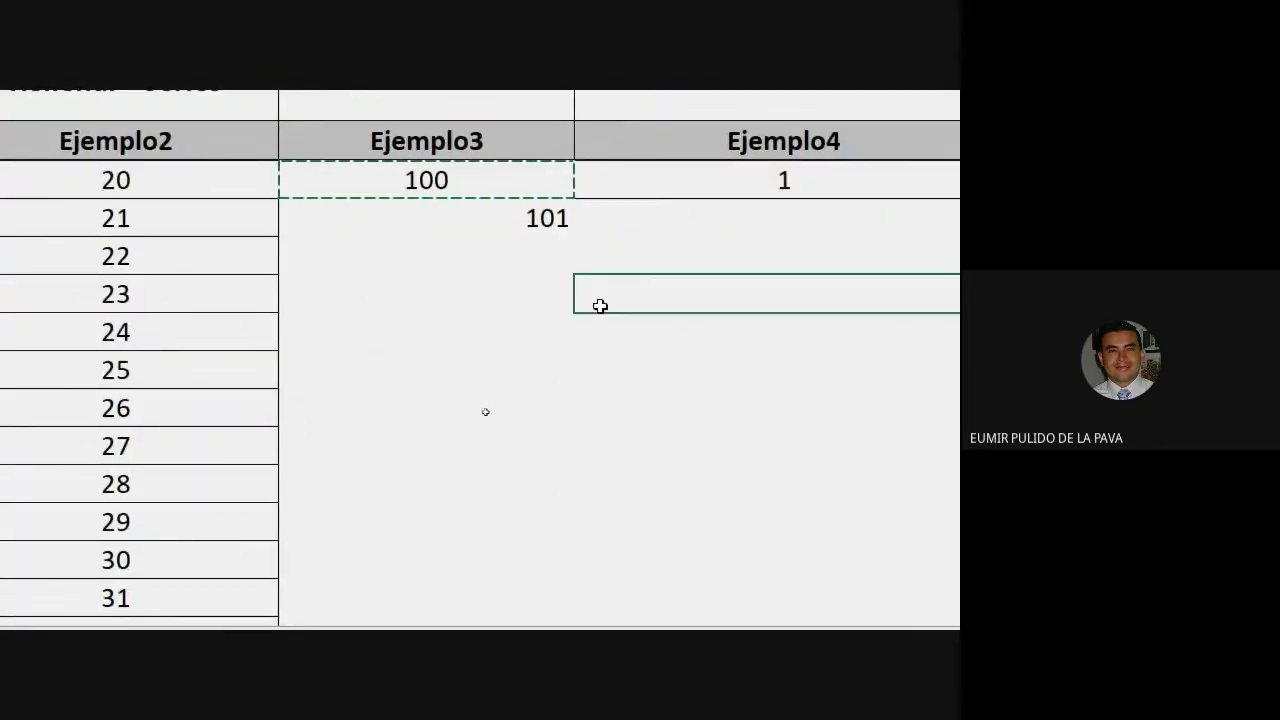
pyautogui.click(519, 218)
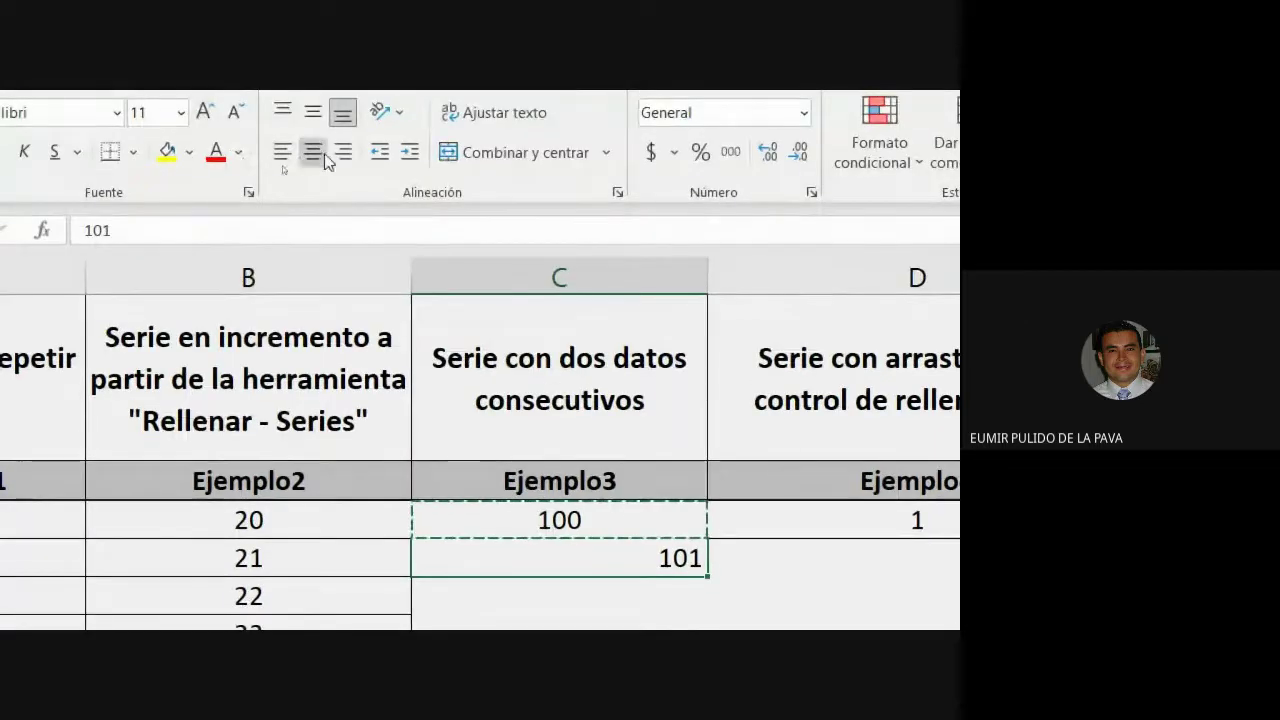
pyautogui.click(133, 151)
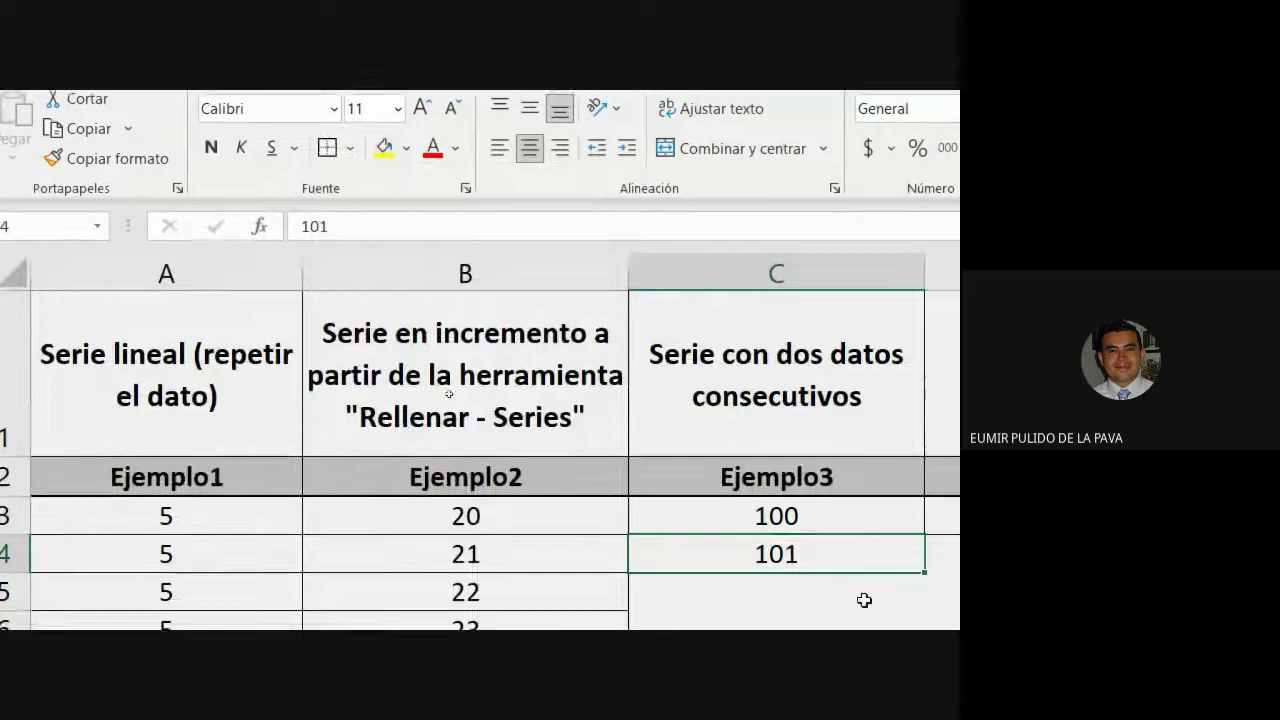
# Step: Select 100 and 101 in C3:C4 and fill the Ejemplo3 series down to C14
pyautogui.click(650, 450)
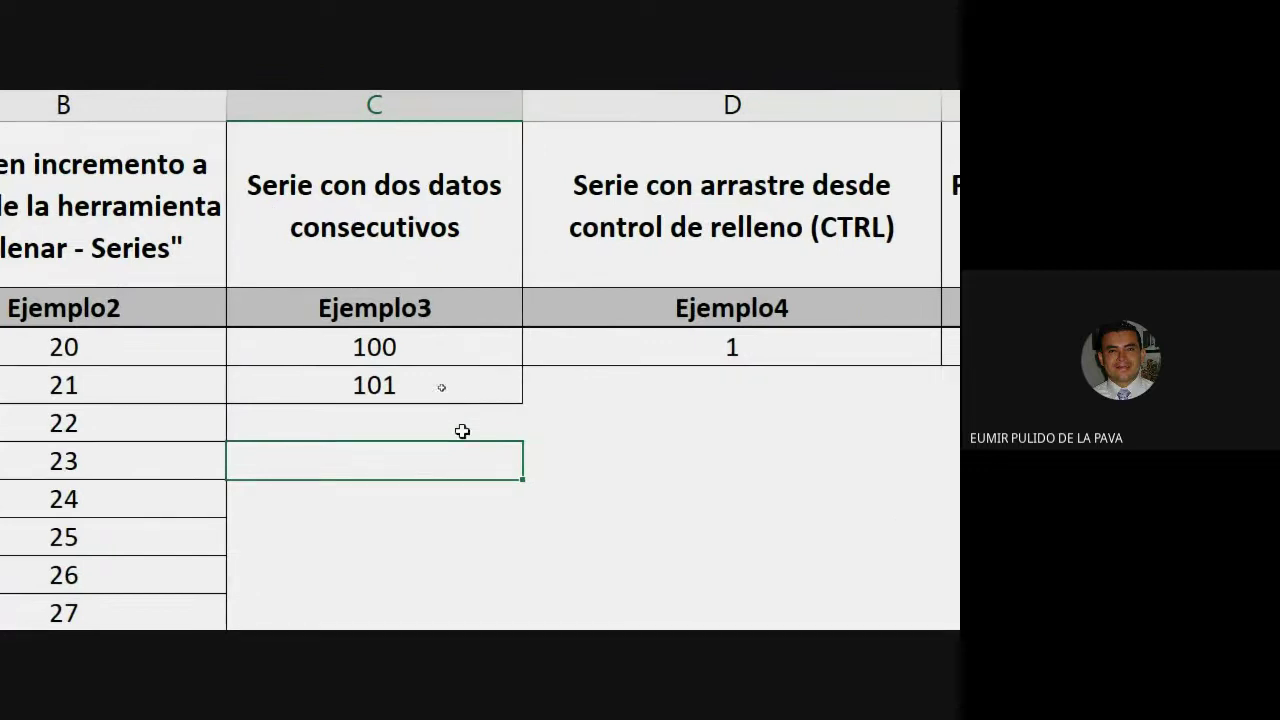
pyautogui.moveTo(372, 350); pyautogui.dragTo(366, 383)
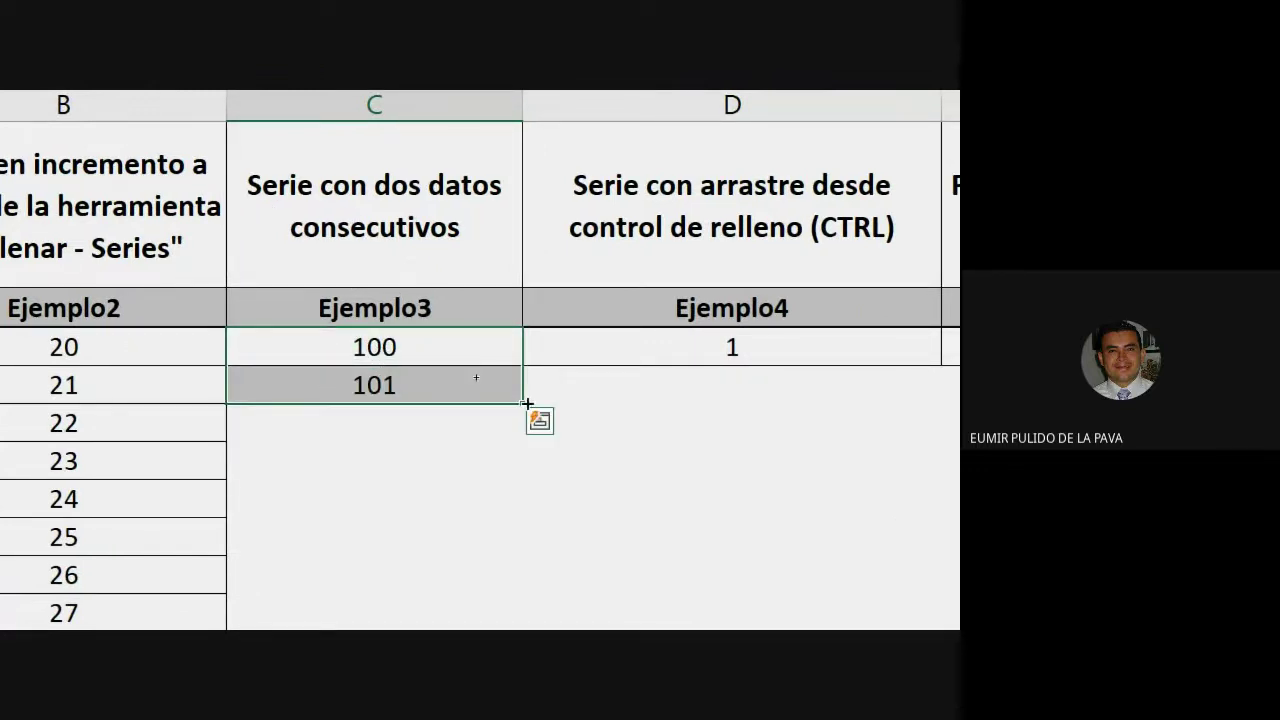
pyautogui.moveTo(527, 403); pyautogui.dragTo(515, 628)
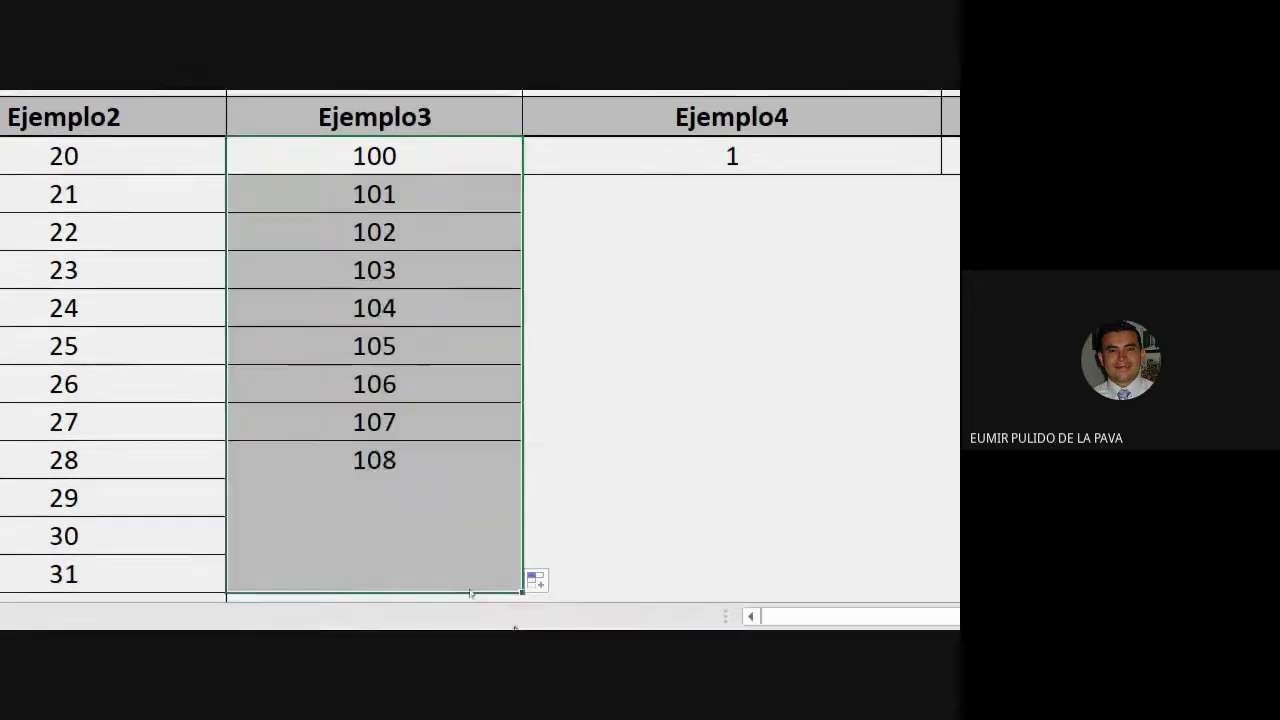
# Step: Narrow column D so that the Ejemplo4 description wraps onto three lines
pyautogui.click(740, 420)
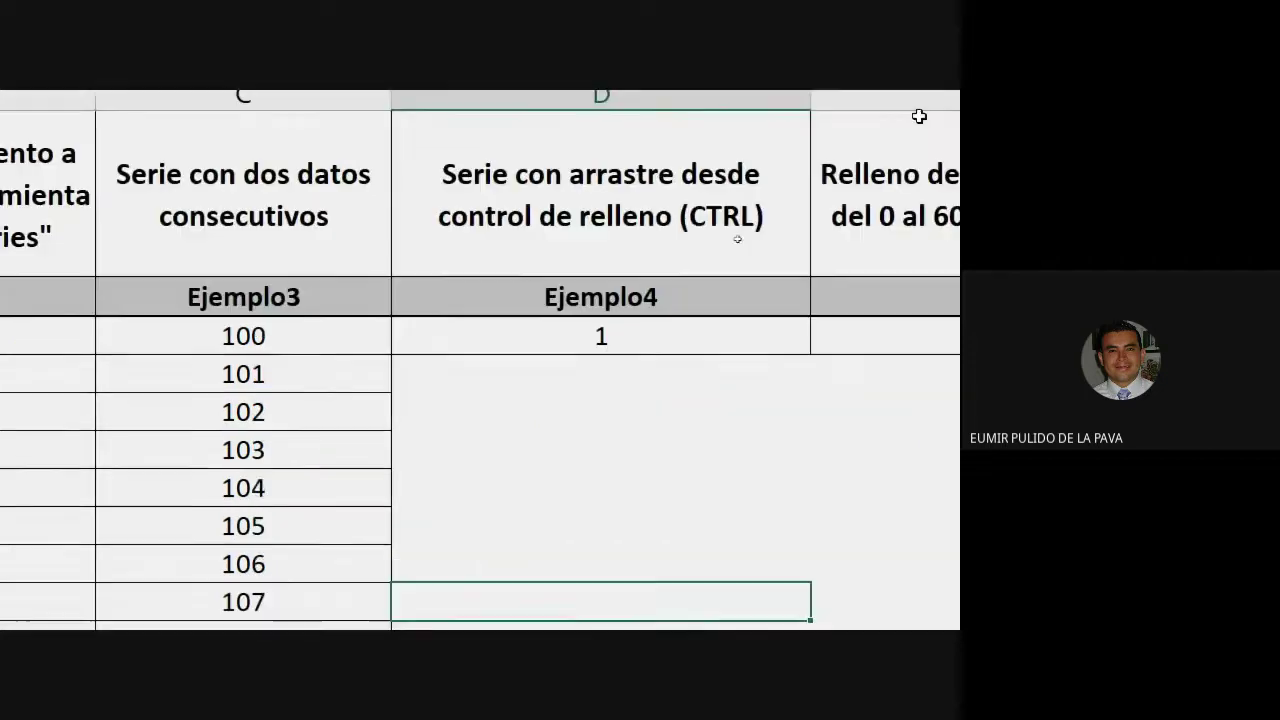
pyautogui.moveTo(765, 107); pyautogui.dragTo(624, 108)
pyautogui.moveTo(589, 167); pyautogui.dragTo(576, 167)
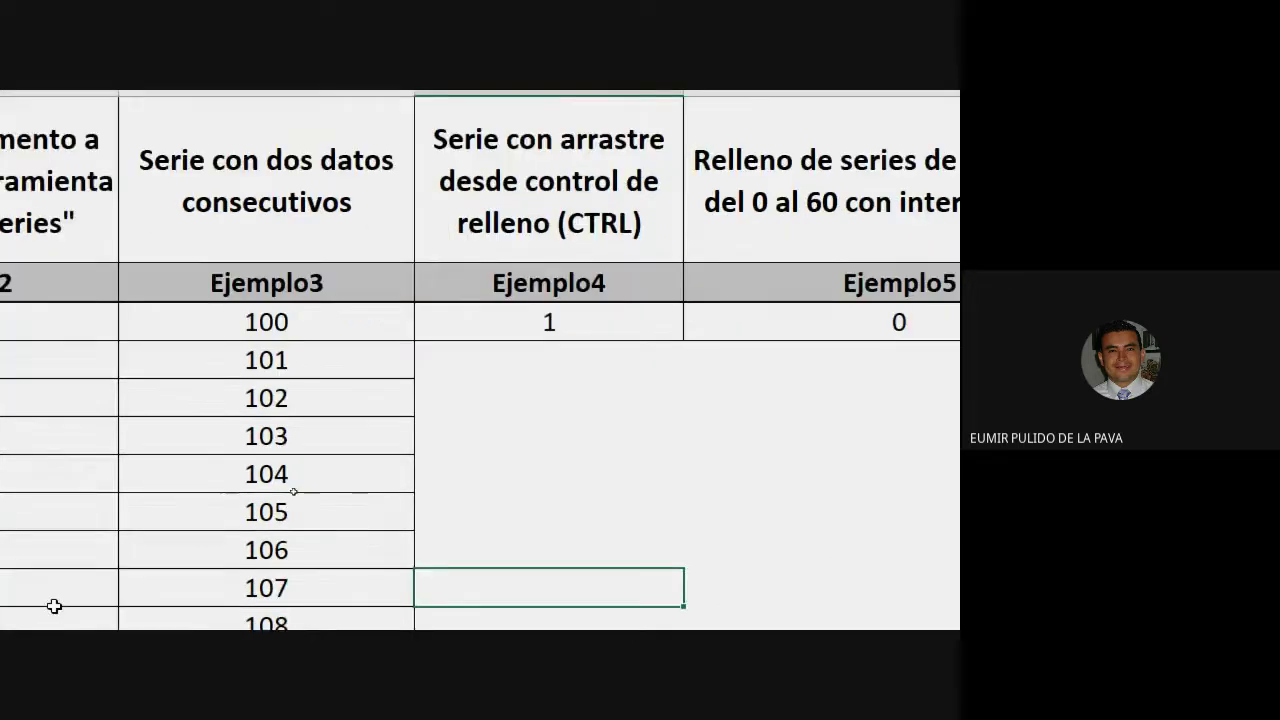
# Step: Reset the screen magnifier to 100%, check the Google Meet call, and return to Series.xlsx
pyautogui.click(295, 600)
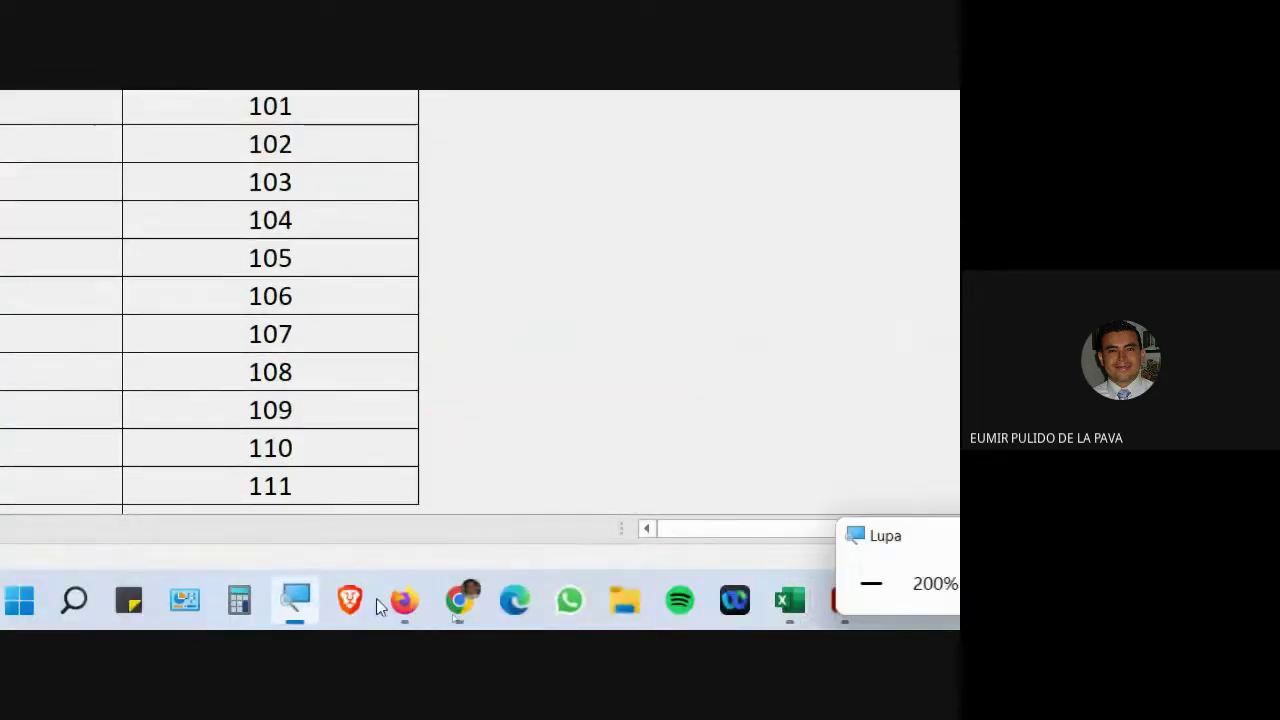
pyautogui.click(840, 584)
pyautogui.click(494, 613)
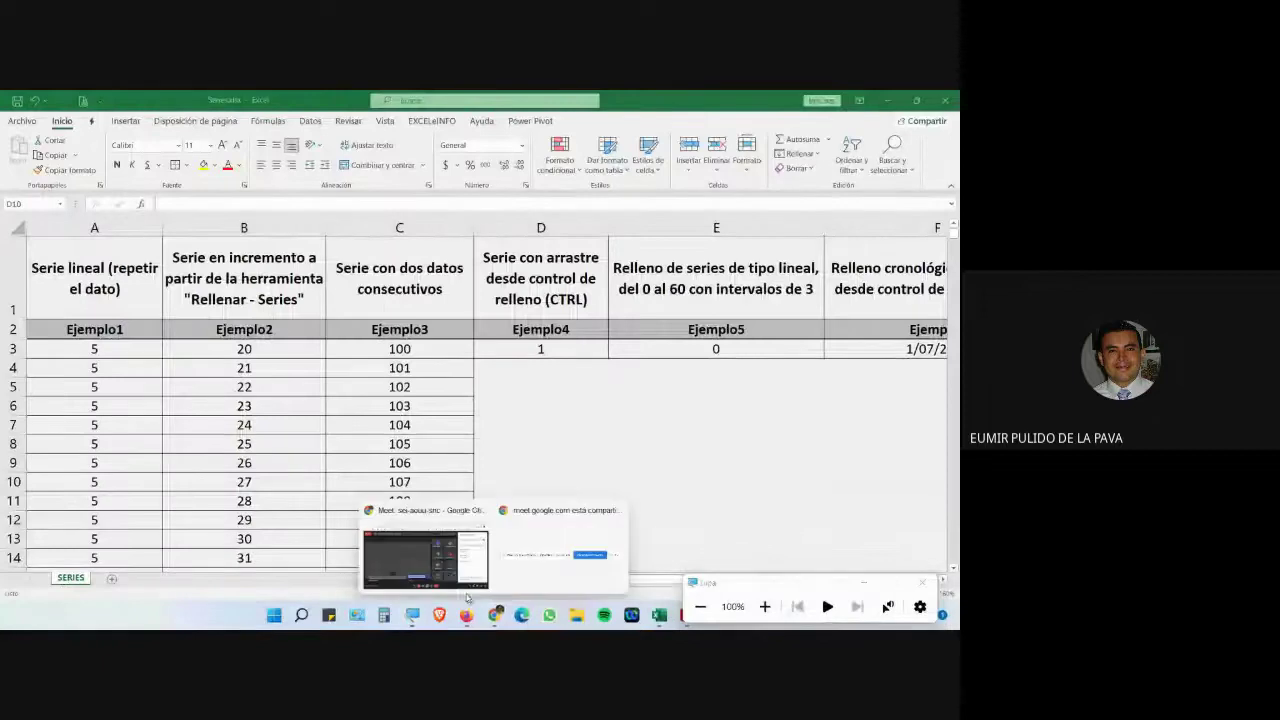
pyautogui.click(450, 552)
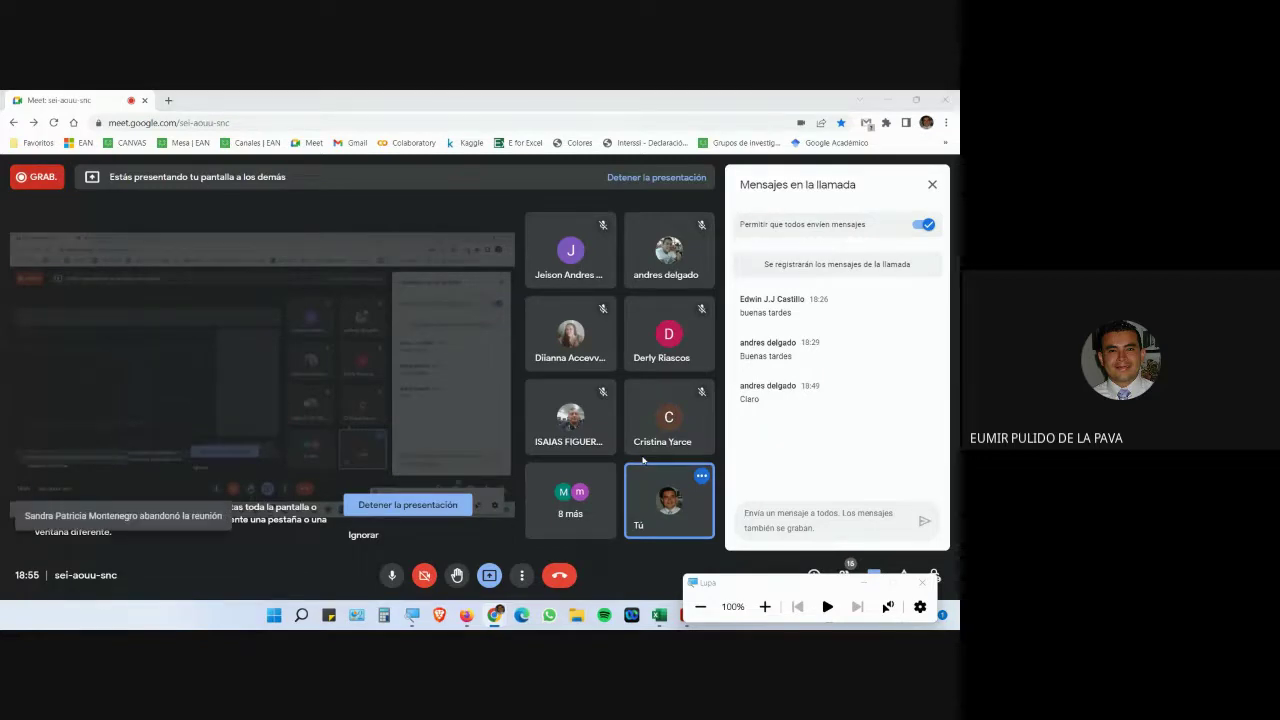
pyautogui.moveTo(659, 614)
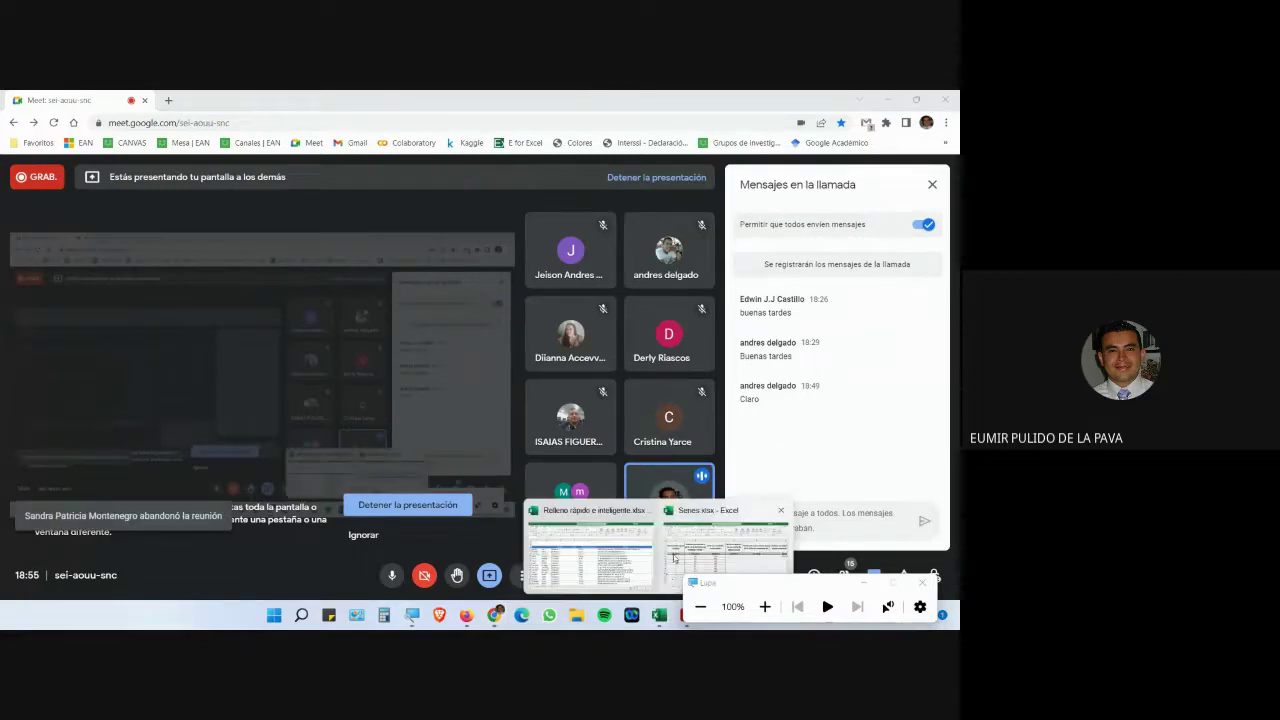
pyautogui.click(601, 554)
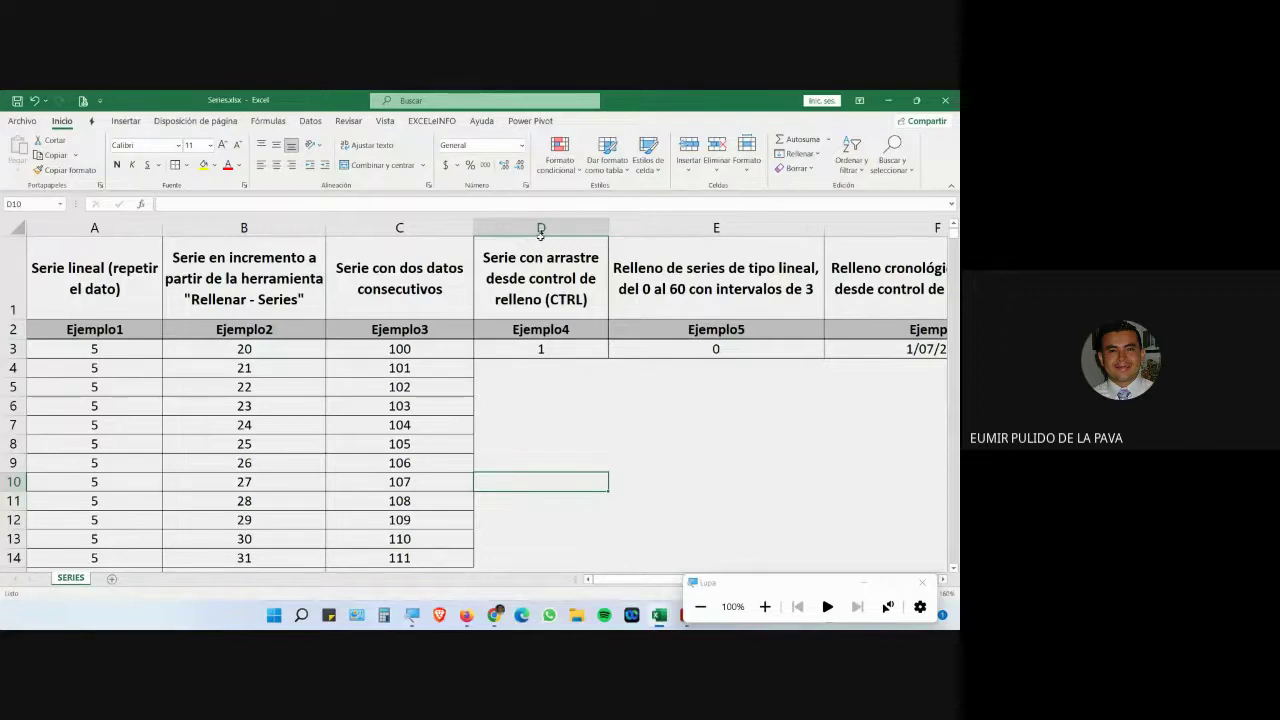
# Step: Clear the repeated values under Ejemplo1 from A4 downward, keeping the 5 in A3
pyautogui.click(541, 236)
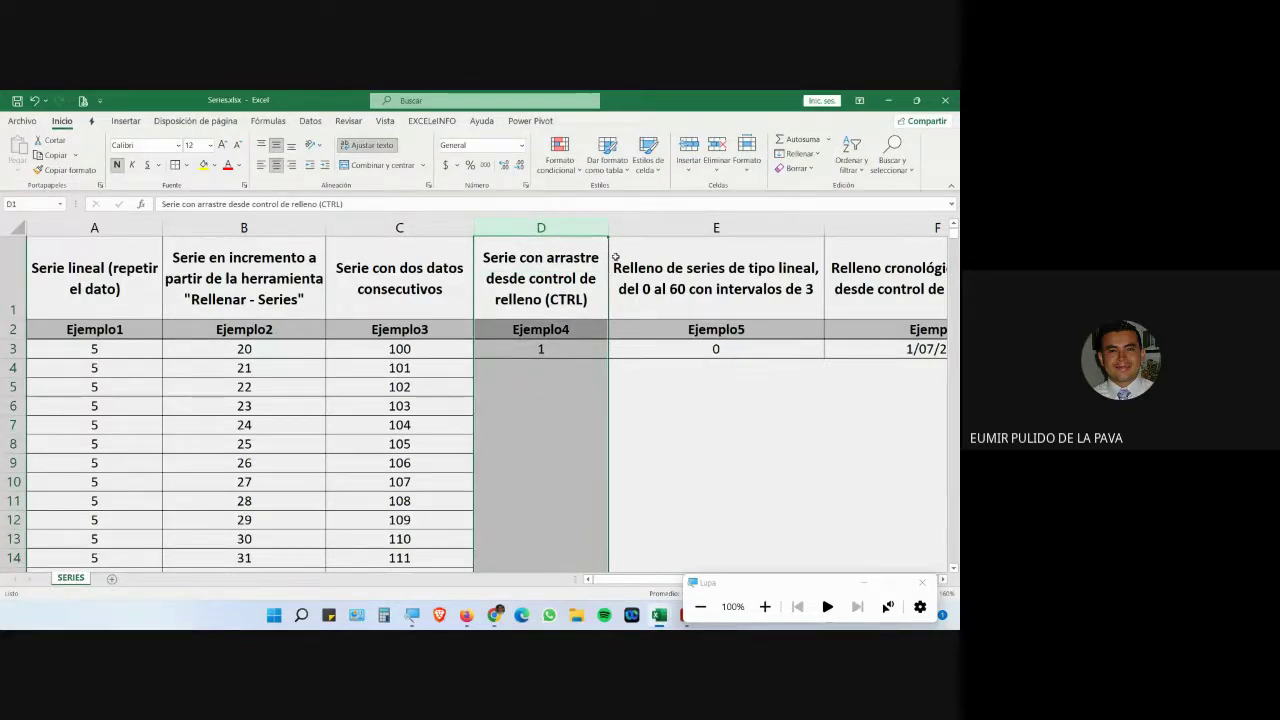
pyautogui.click(563, 277)
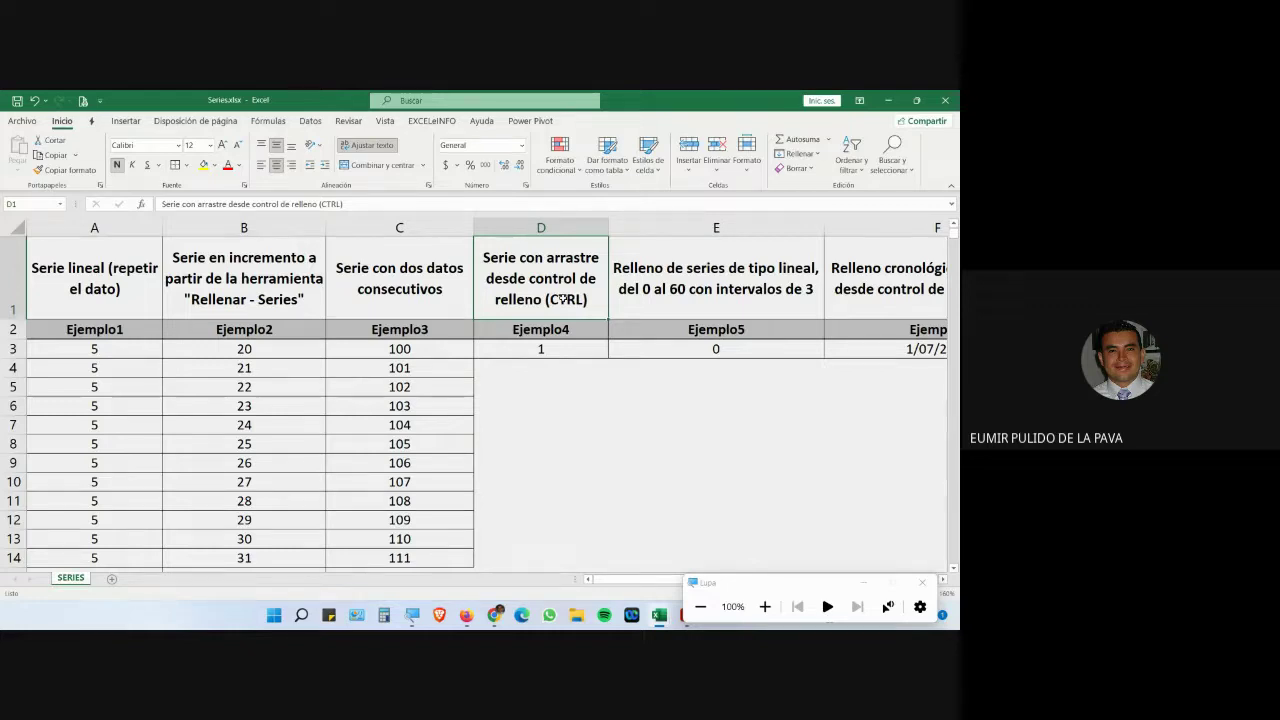
pyautogui.click(105, 348)
pyautogui.click(108, 228)
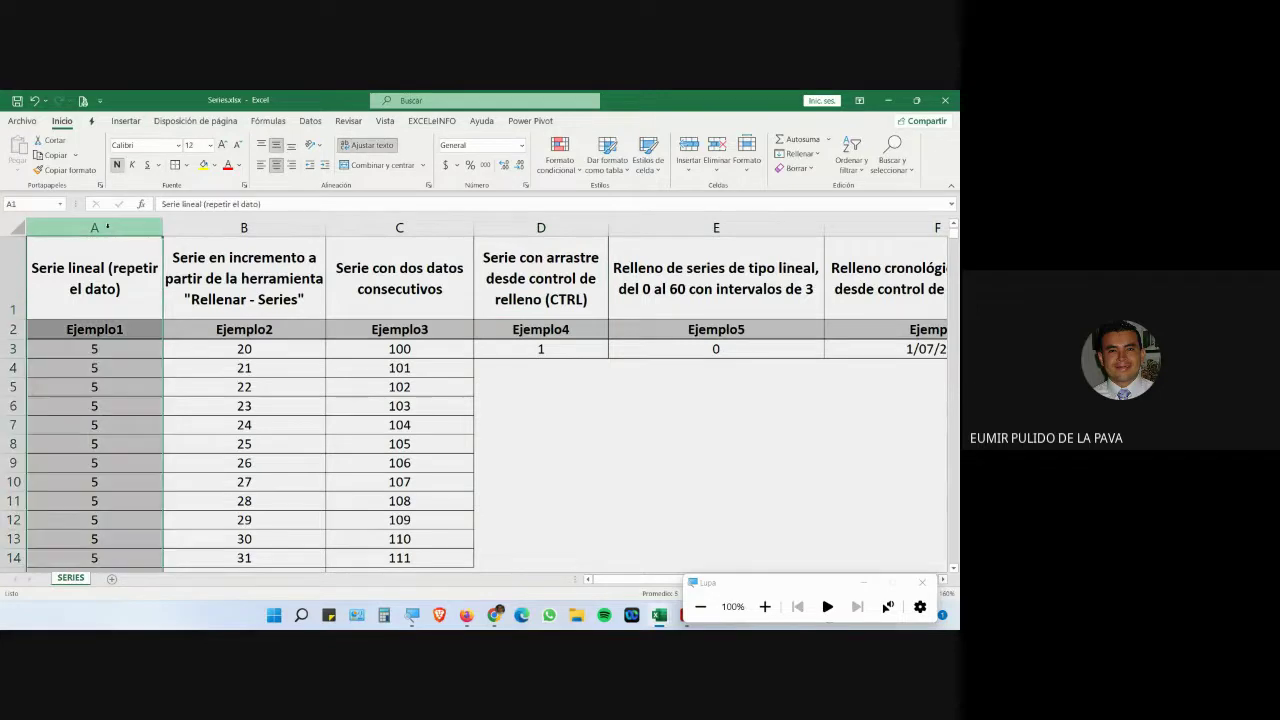
pyautogui.click(122, 369)
pyautogui.hotkey('ctrl', 'shift', 'Down')
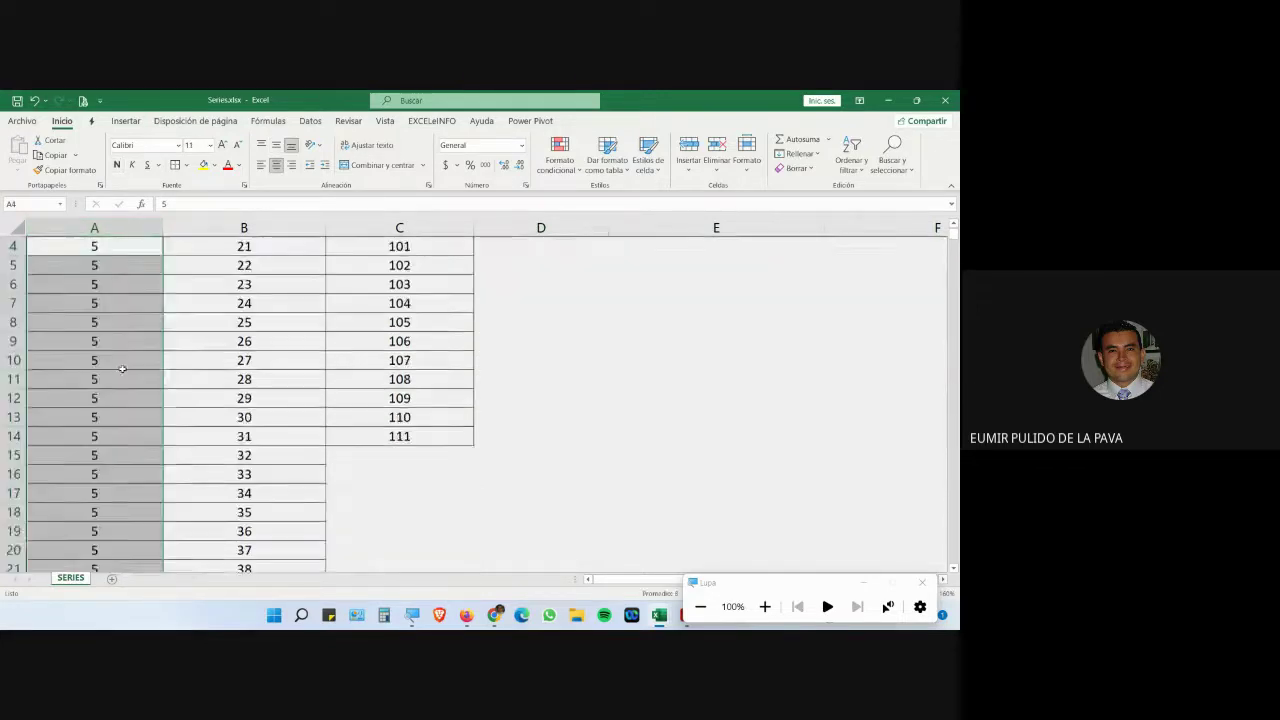
pyautogui.press('Delete')
pyautogui.scroll(2, 122, 369)
pyautogui.click(112, 350)
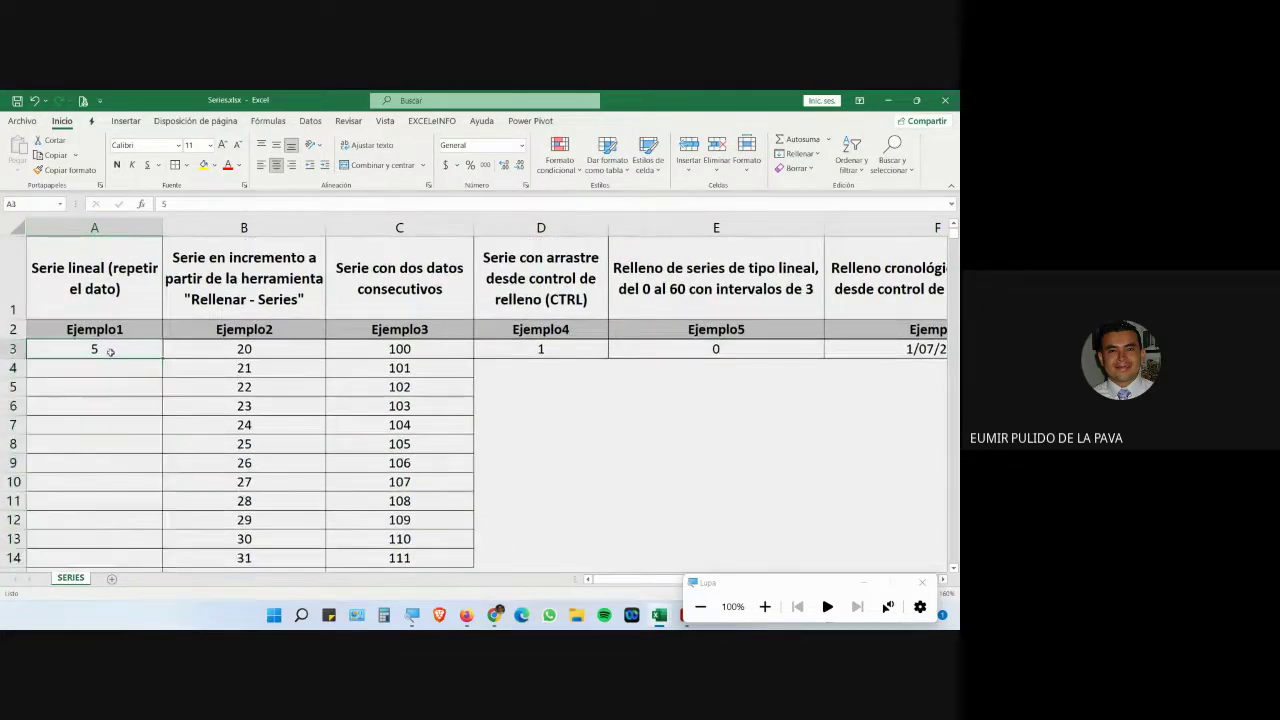
# Step: Magnify the screen to 200% and fill the 5 in A3 down to A8 as repeated values
pyautogui.click(765, 607)
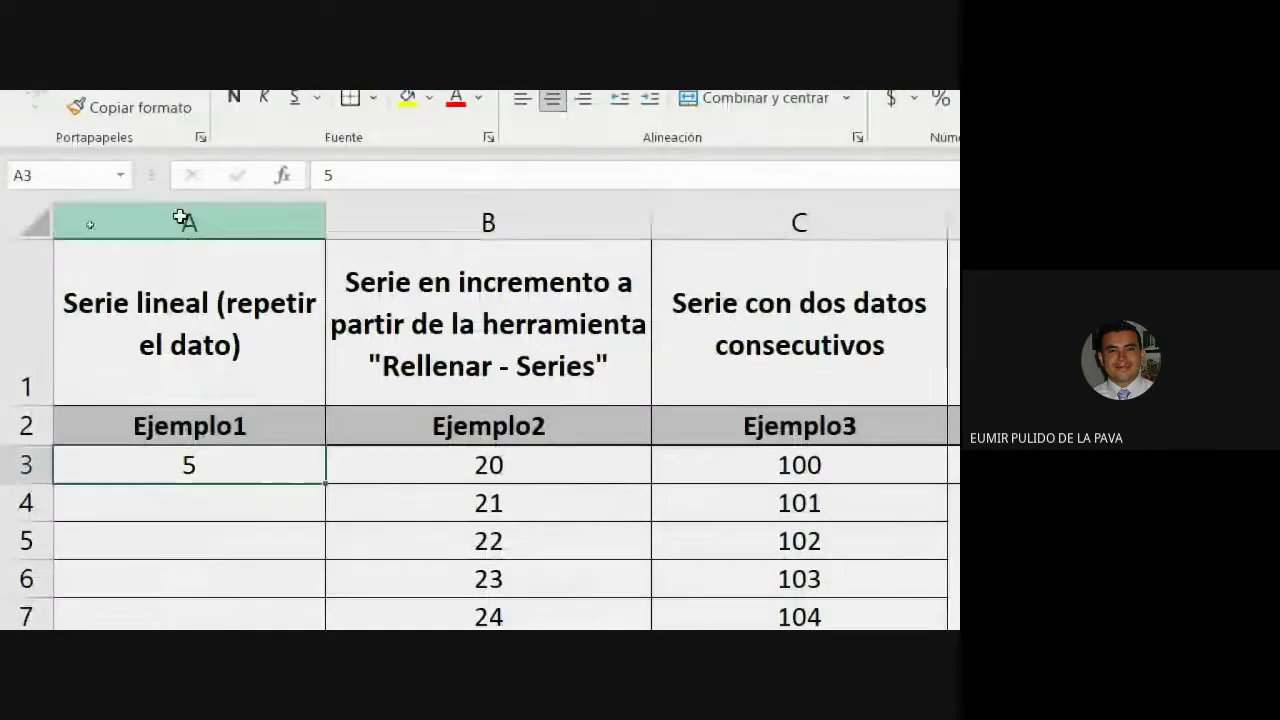
pyautogui.click(188, 222)
pyautogui.click(566, 208)
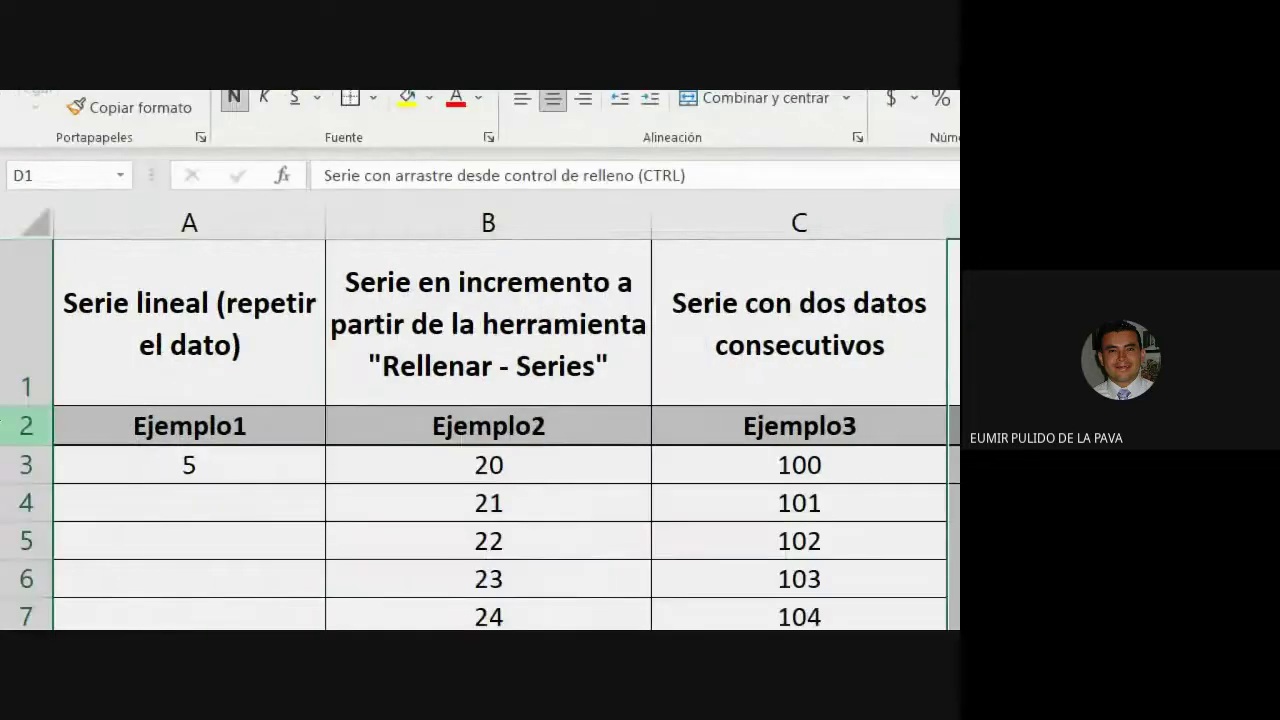
pyautogui.click(237, 471)
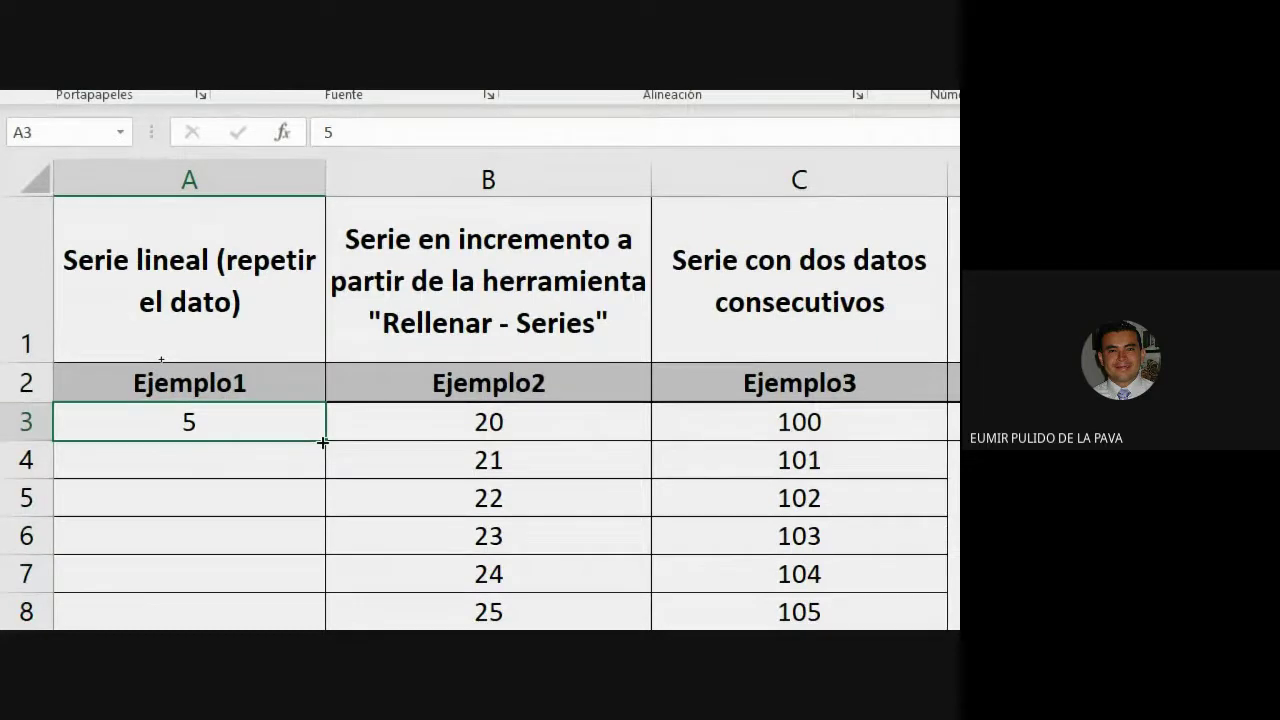
pyautogui.moveTo(323, 442); pyautogui.dragTo(320, 612)
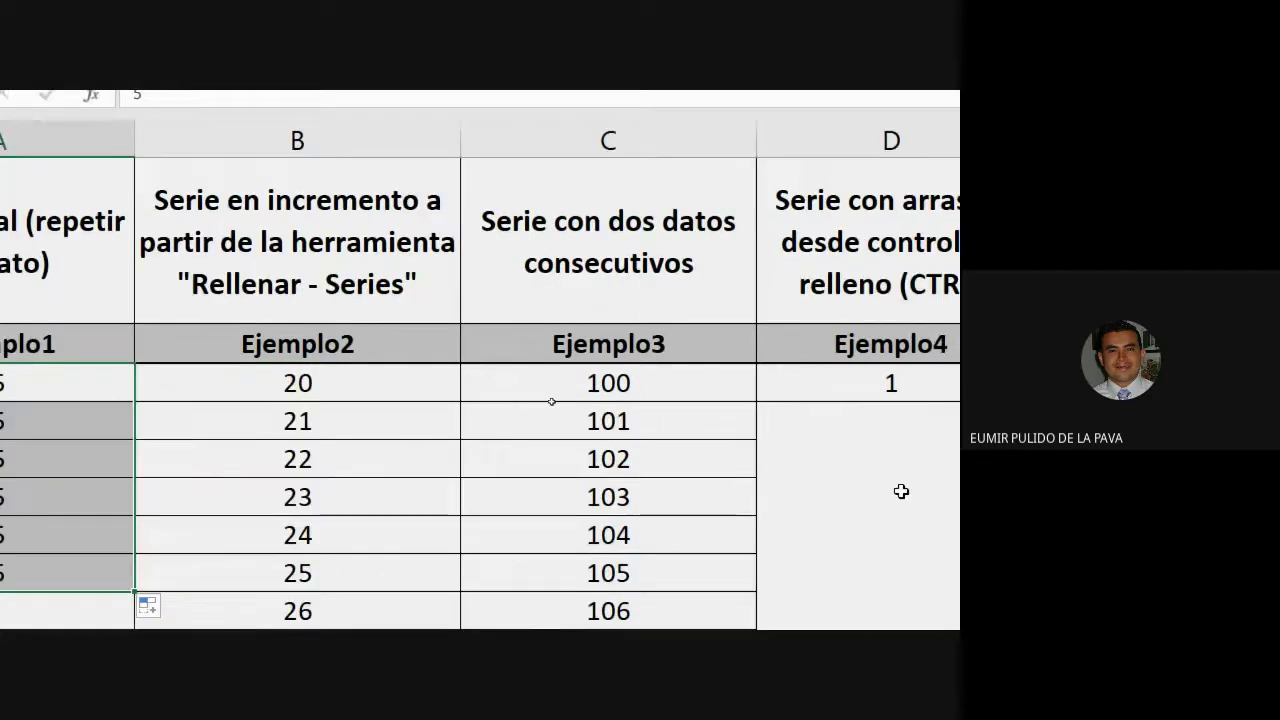
# Step: Fill Ejemplo4 from the 1 in D3 as an incrementing series down to 16 in D18
pyautogui.click(547, 387)
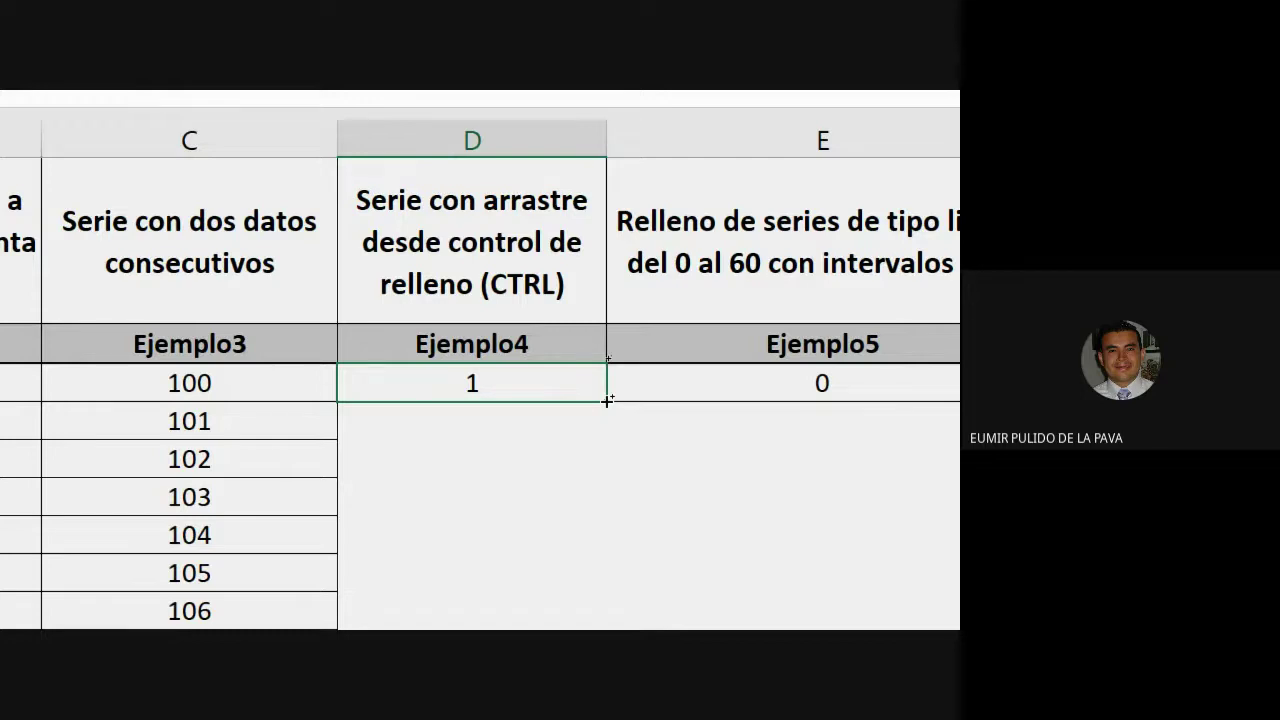
pyautogui.moveTo(607, 400); pyautogui.dragTo(588, 238)
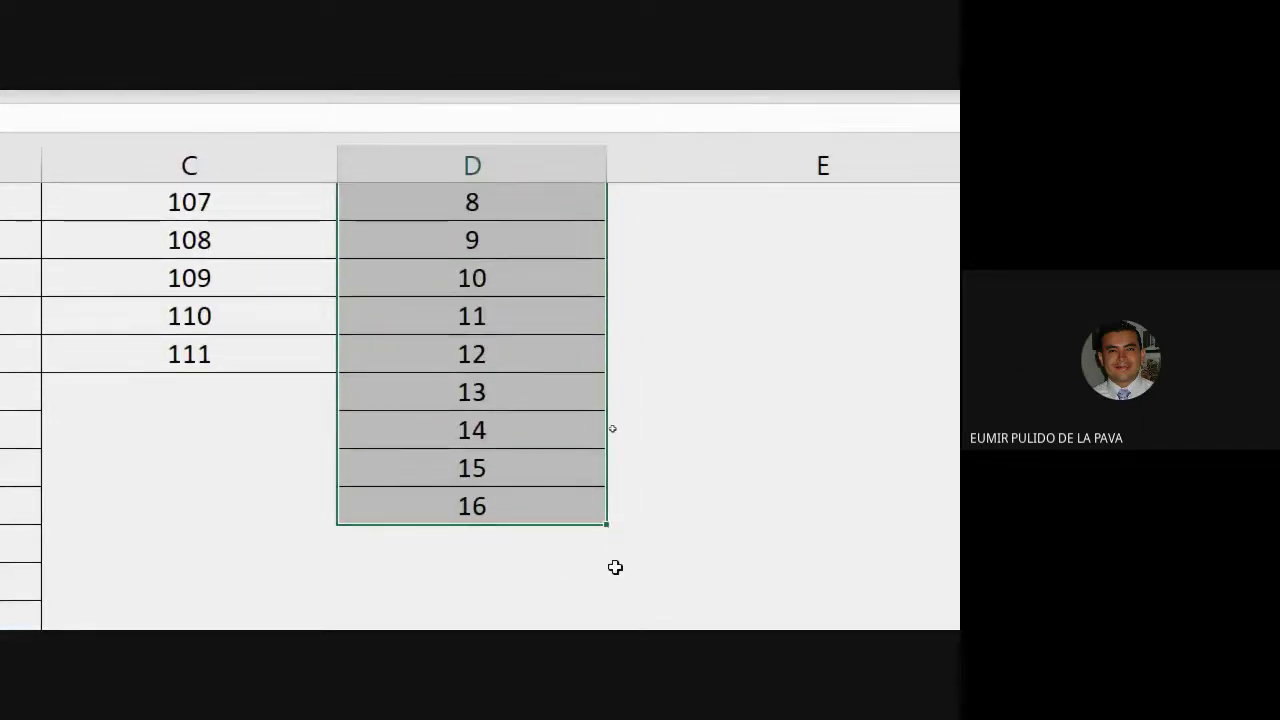
pyautogui.scroll(3, 614, 567)
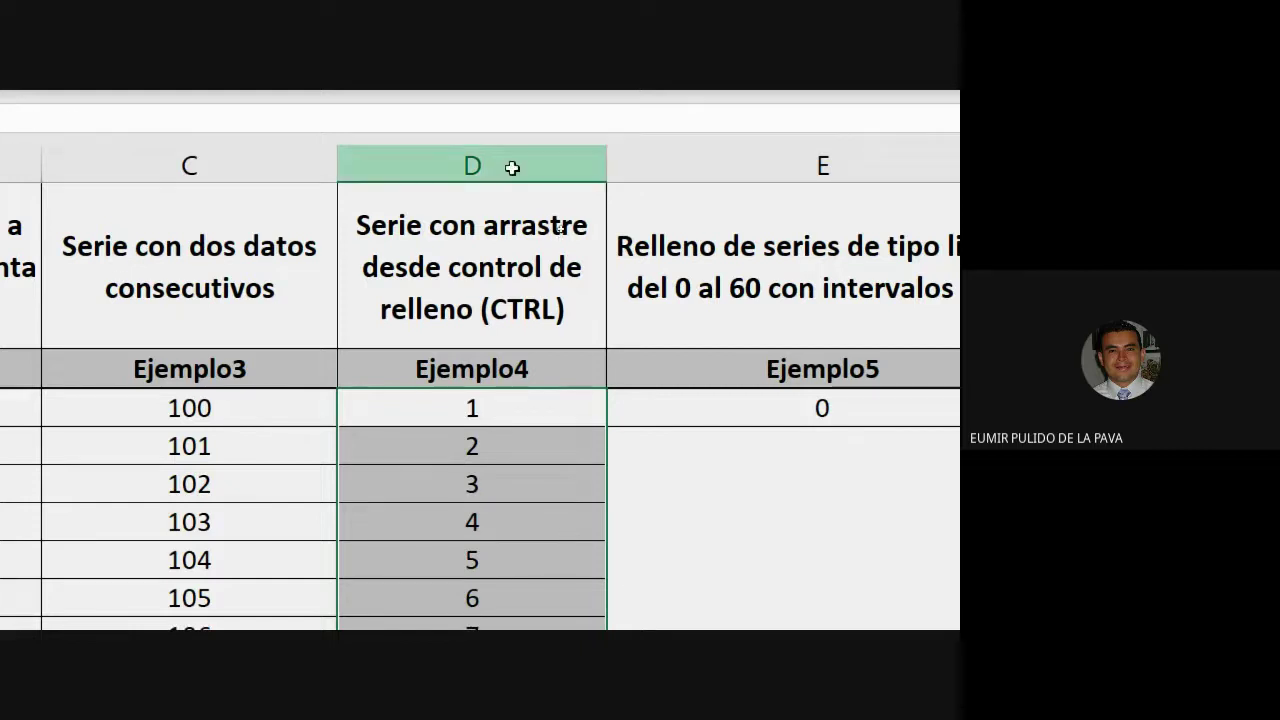
pyautogui.click(471, 163)
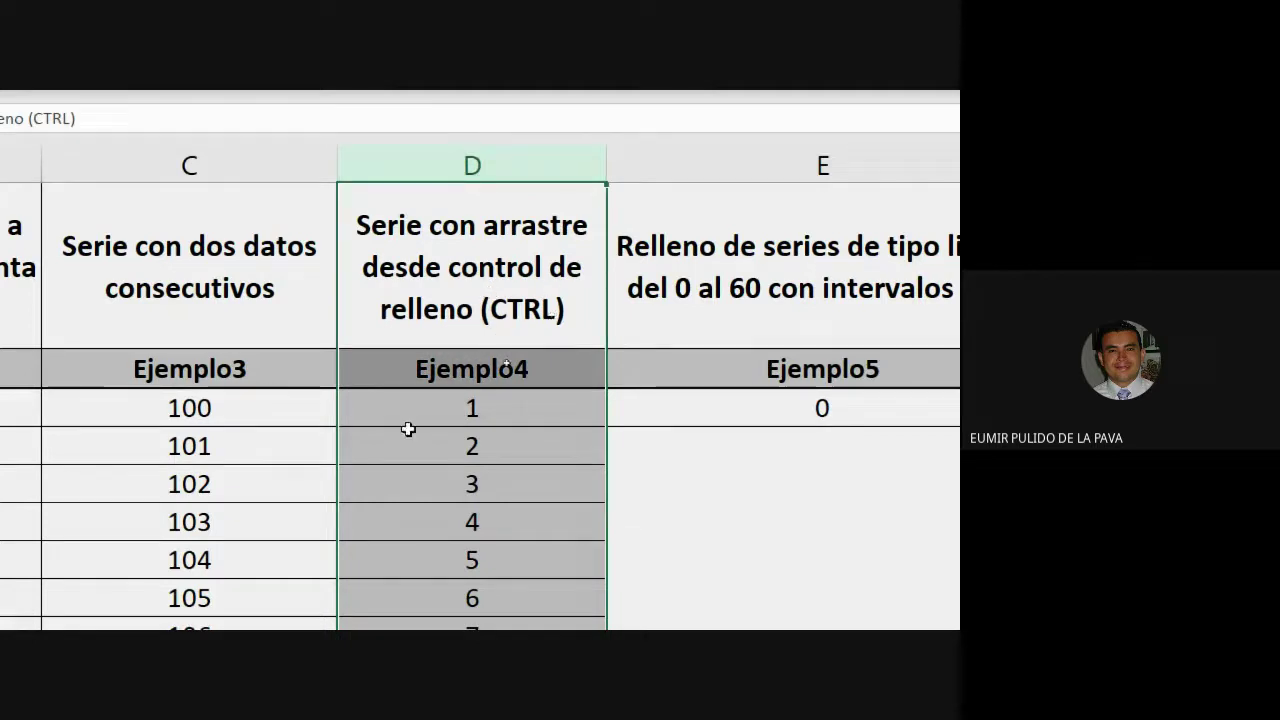
# Step: Enter 15 in an empty column E cell further down the sheet and fill it down three more cells
pyautogui.scroll(-9, 618, 221)
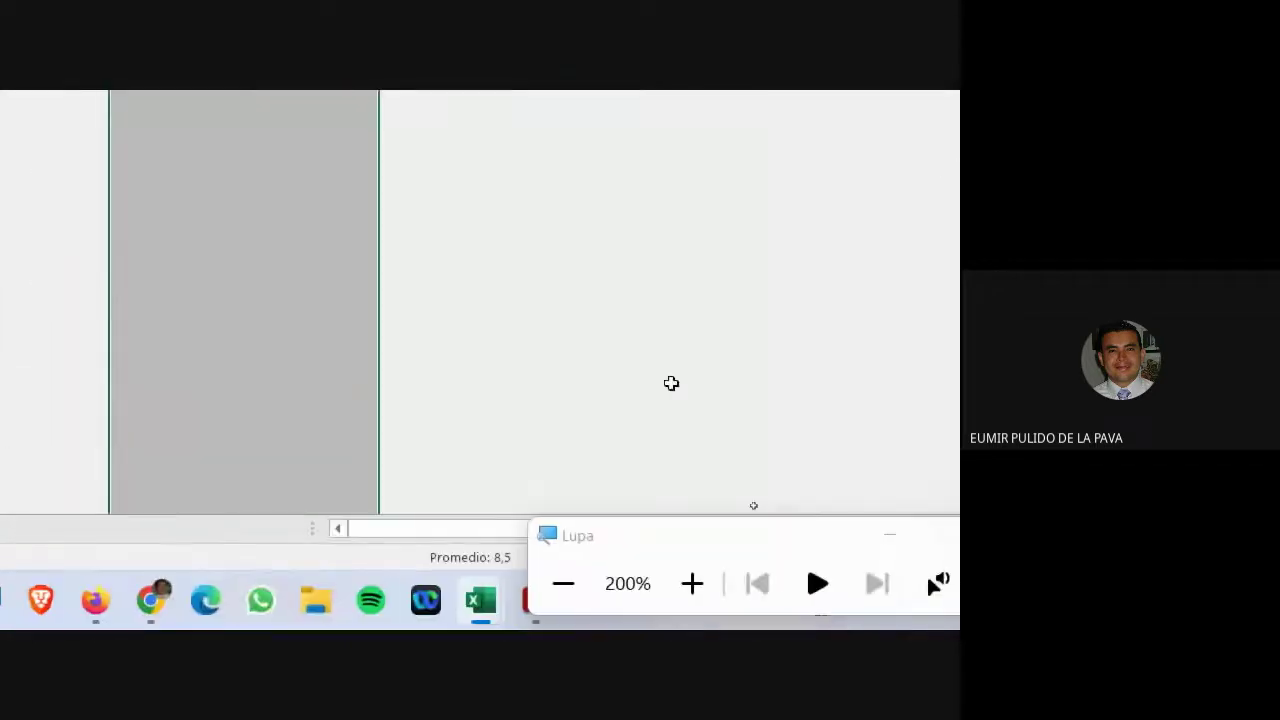
pyautogui.click(563, 331)
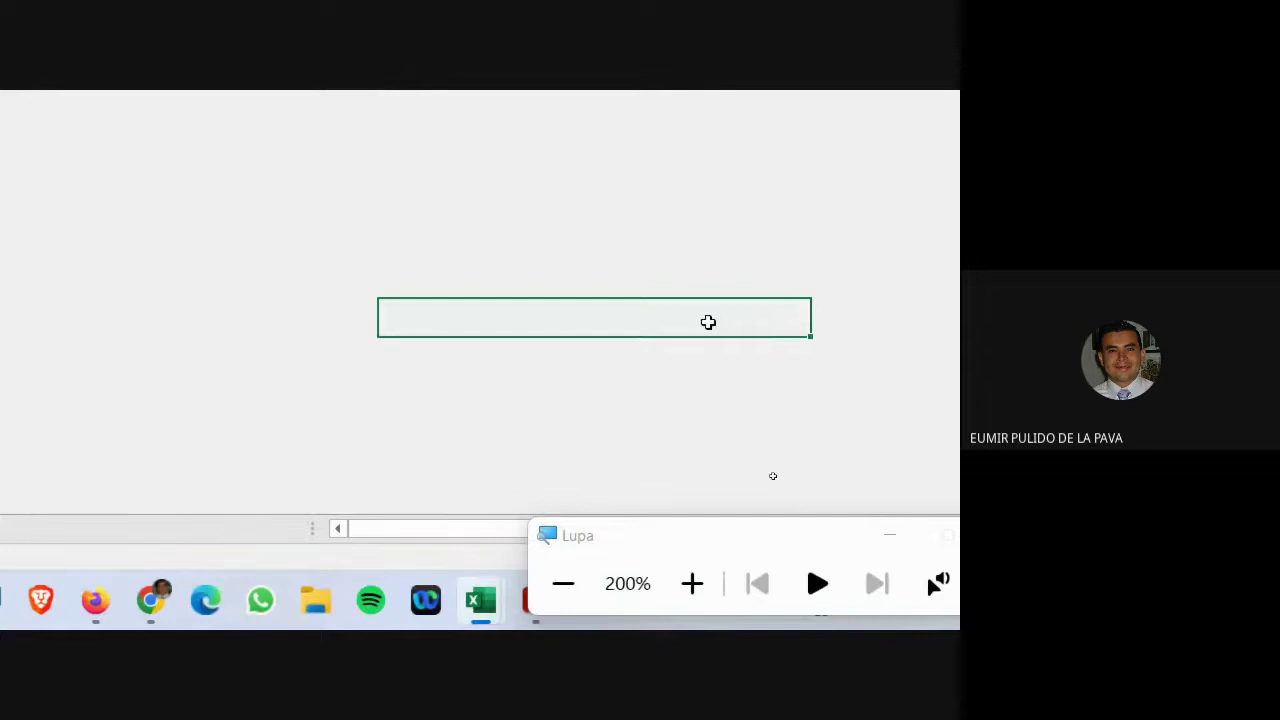
pyautogui.write('15')
pyautogui.press('Return')
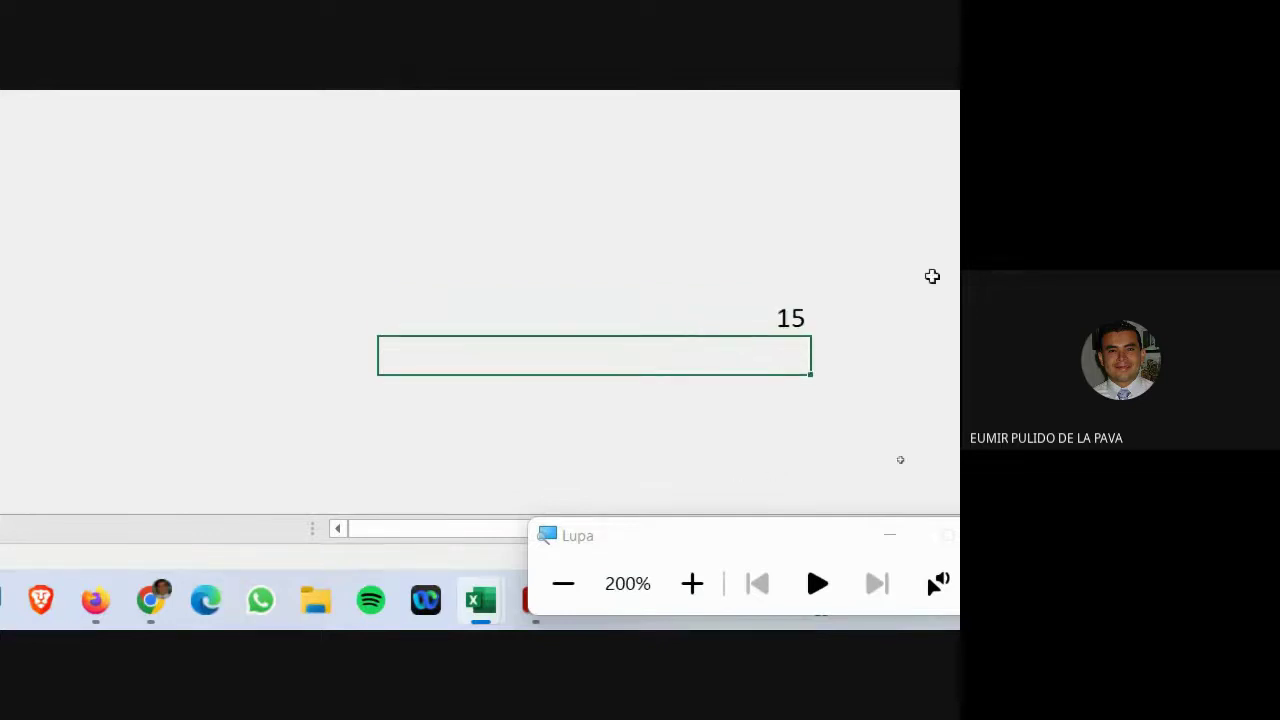
pyautogui.click(579, 312)
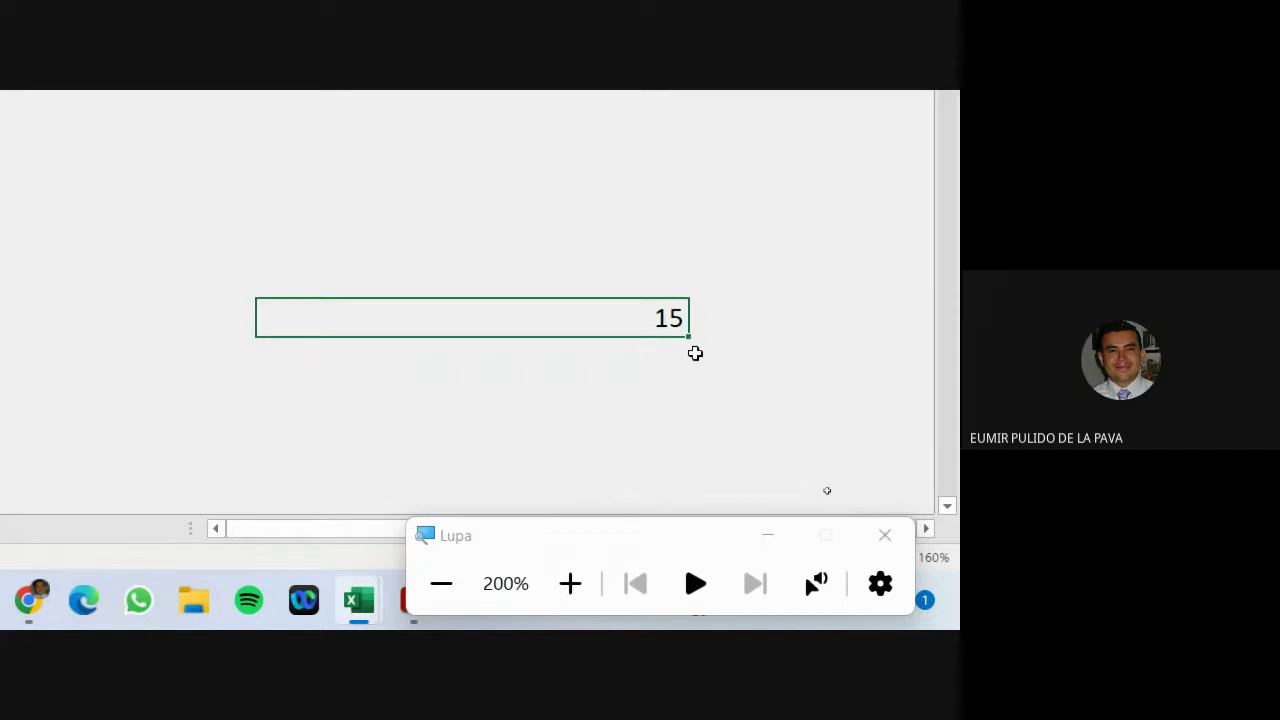
pyautogui.moveTo(691, 337); pyautogui.dragTo(688, 451)
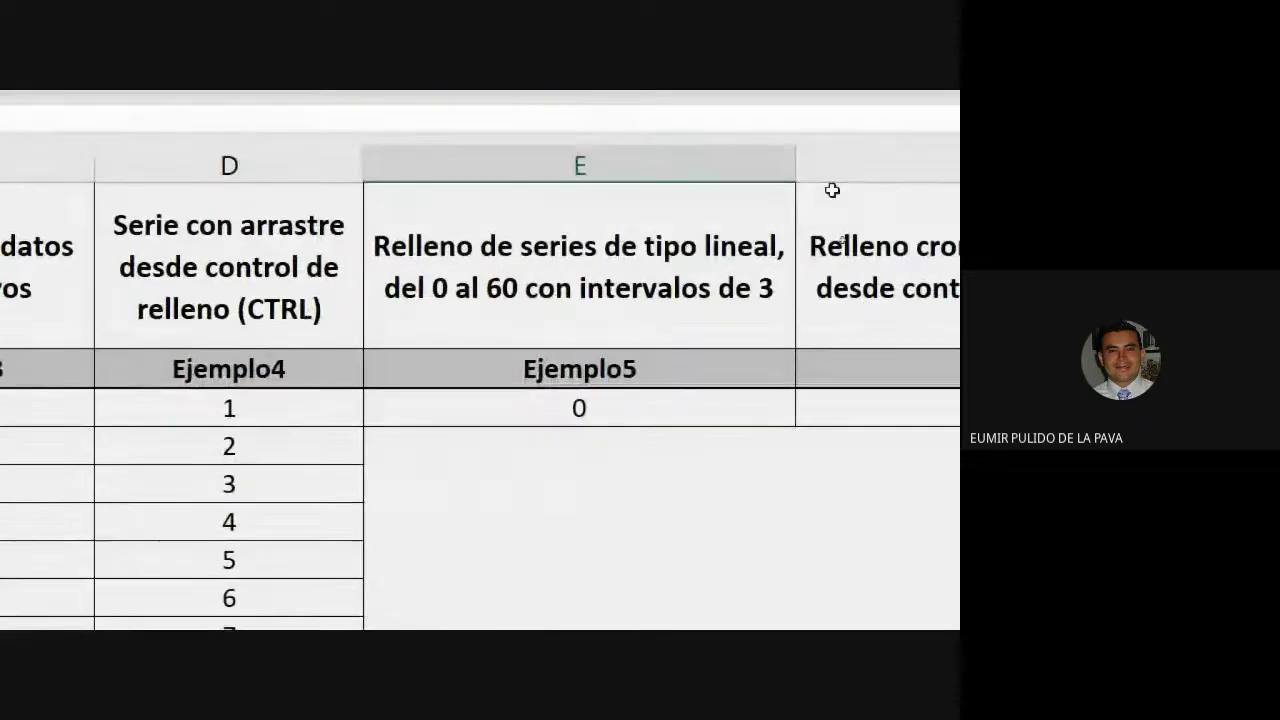
# Step: Narrow column E so that the Ejemplo5 description wraps onto three lines, and select E3
pyautogui.moveTo(790, 161); pyautogui.dragTo(677, 165)
pyautogui.click(572, 409)
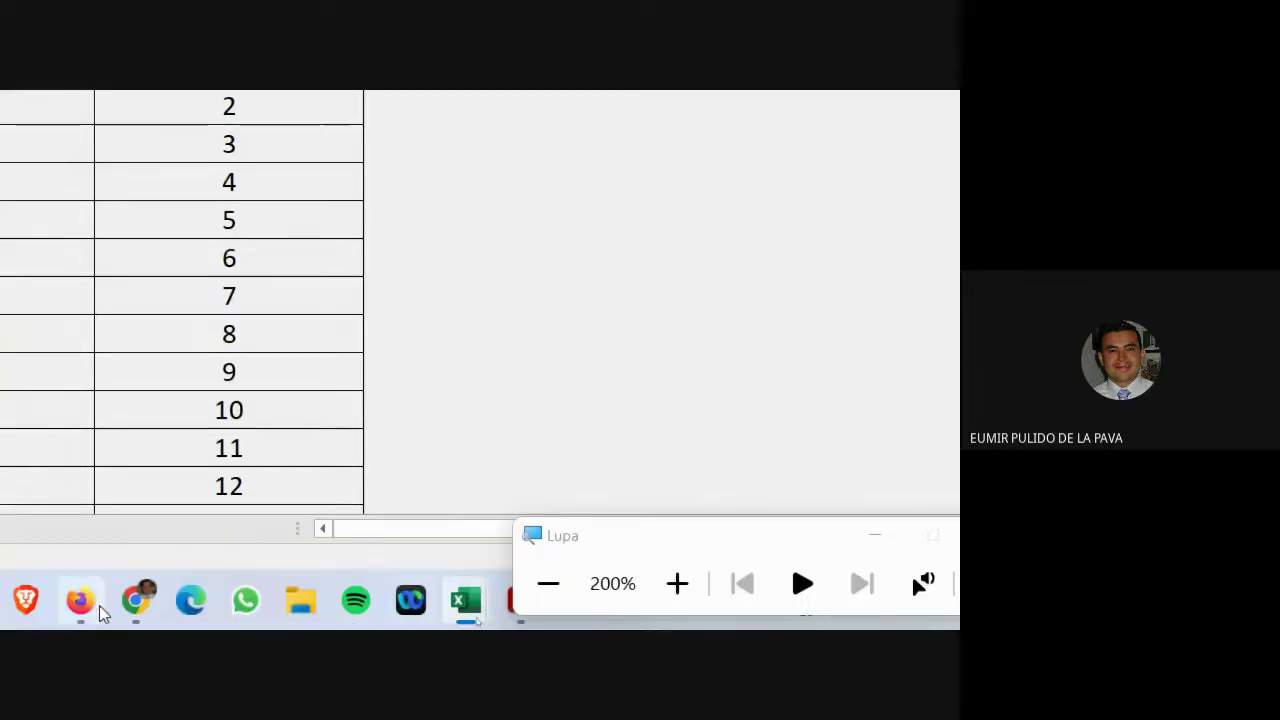
# Step: Switch to the Google Meet call to attend to the participant's raised hand, and return to Series.xlsx
pyautogui.moveTo(112, 602)
pyautogui.click(86, 534)
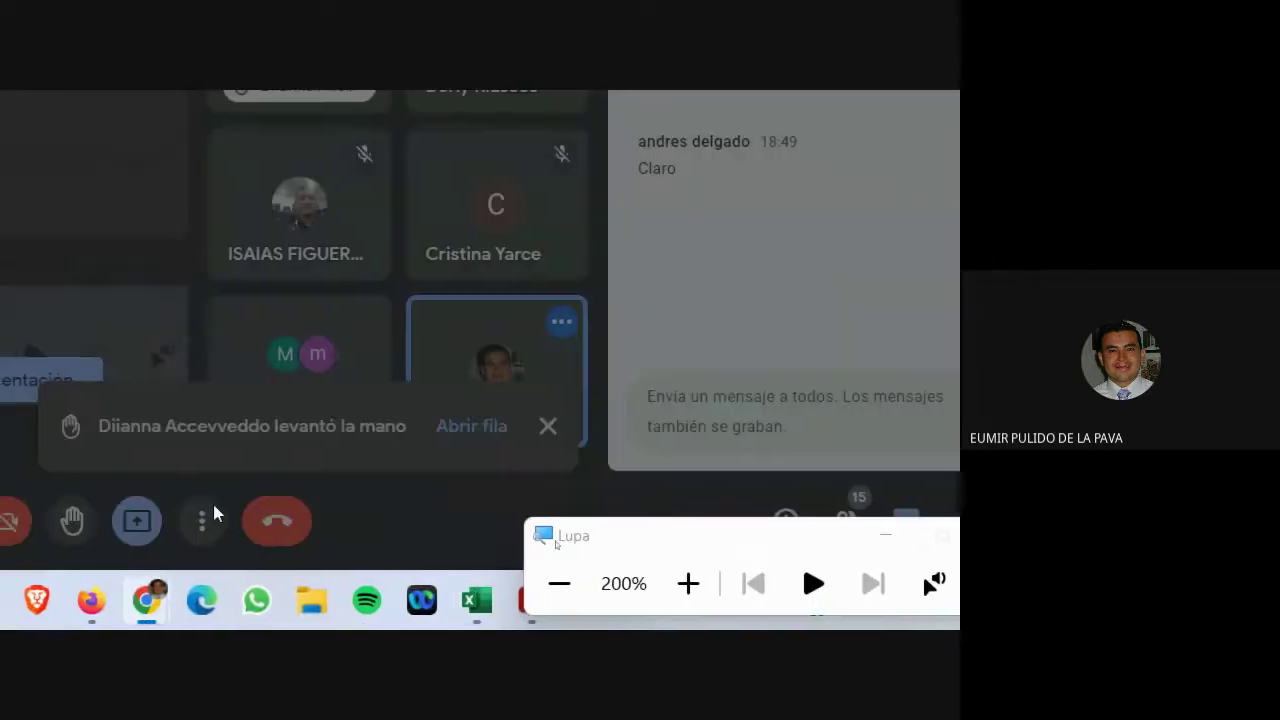
pyautogui.click(390, 248)
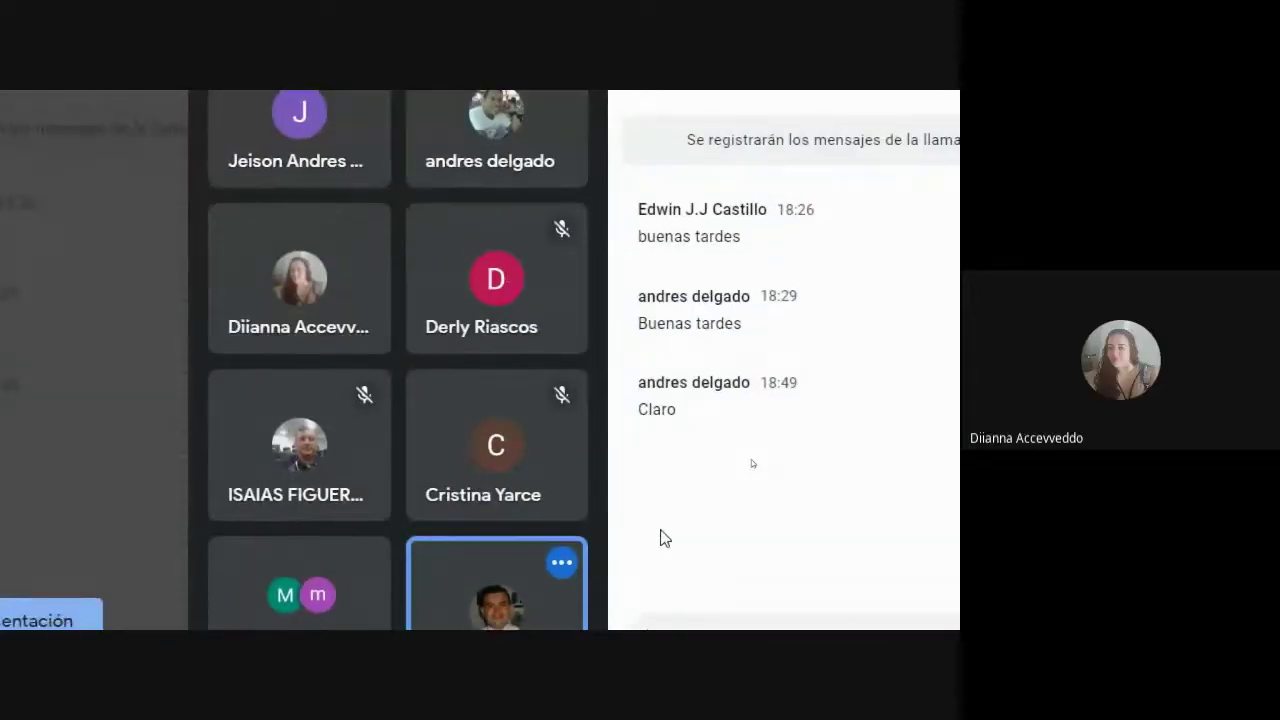
pyautogui.moveTo(487, 618)
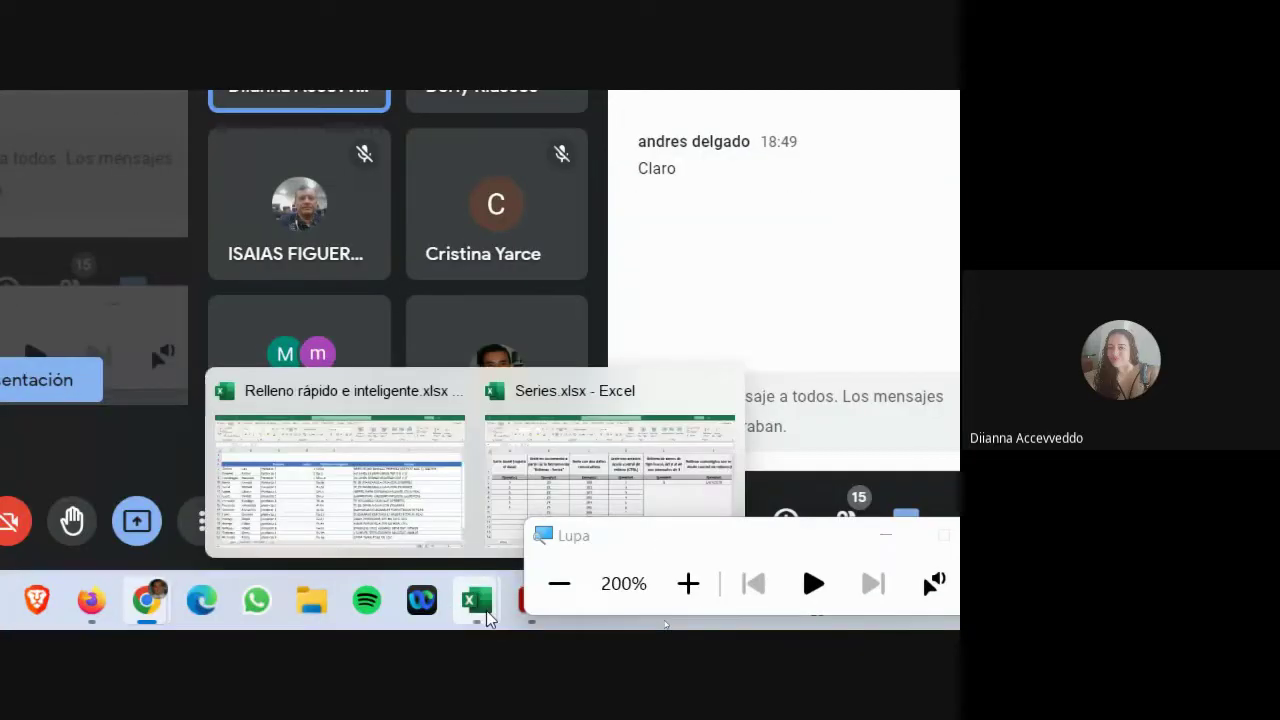
pyautogui.click(497, 491)
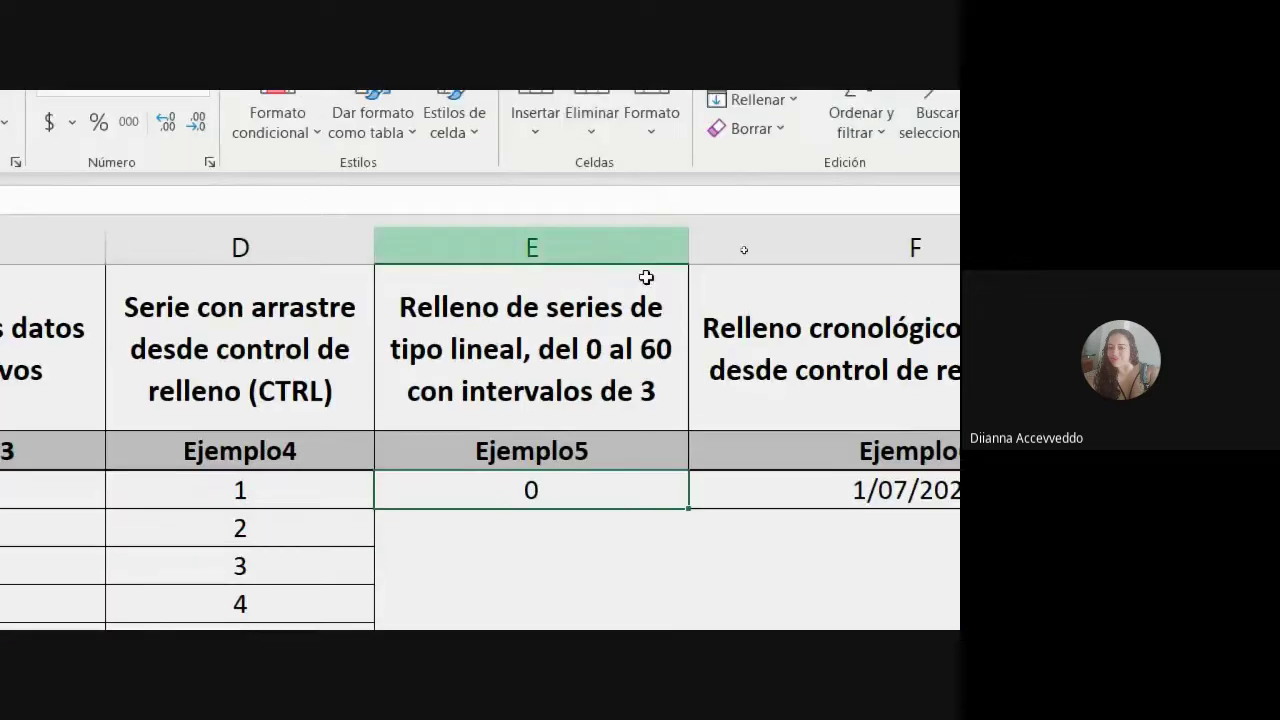
# Step: Fill the 1 in D3 down to D9 as a repeated value under Ejemplo4
pyautogui.click(309, 246)
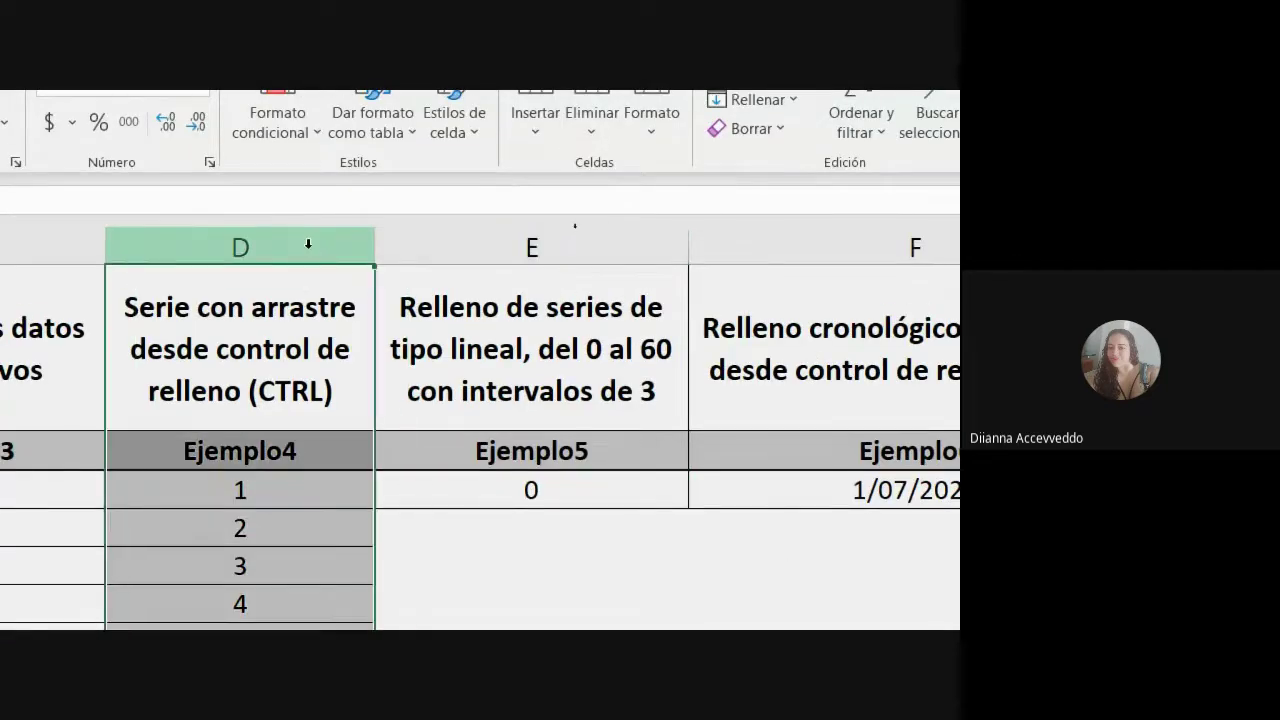
pyautogui.click(430, 565)
pyautogui.click(350, 500)
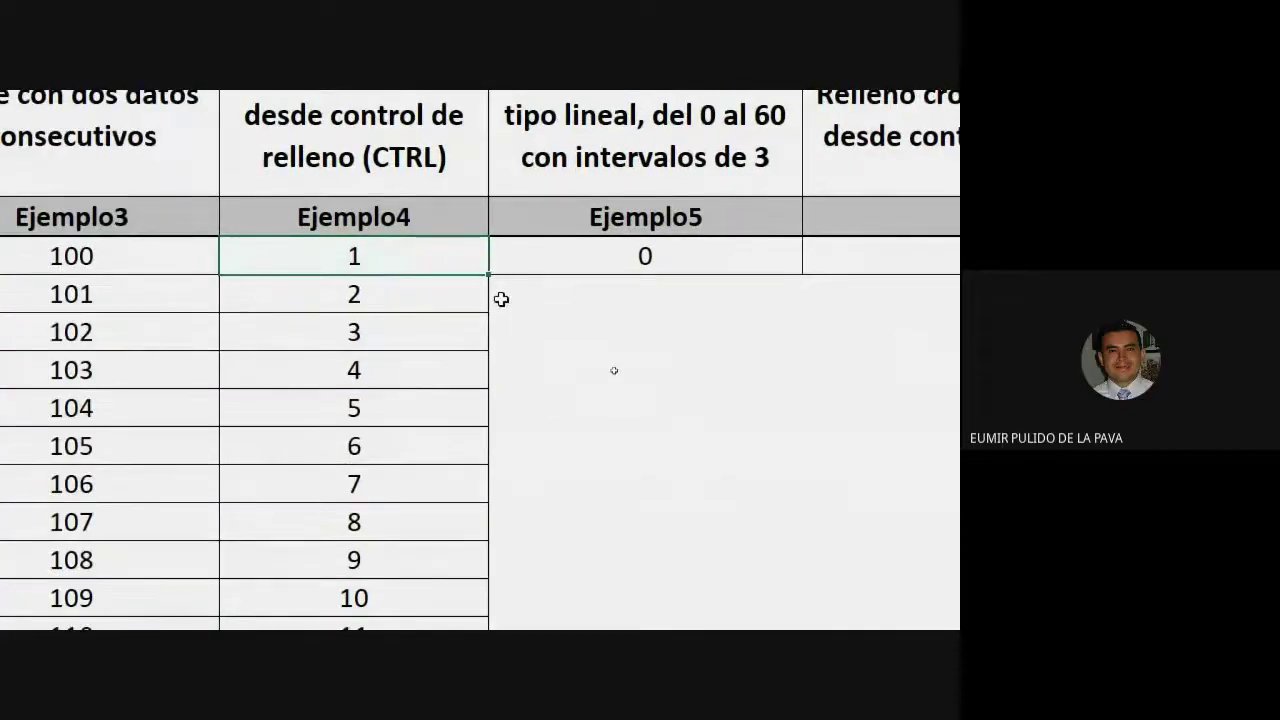
pyautogui.moveTo(493, 272); pyautogui.dragTo(492, 499)
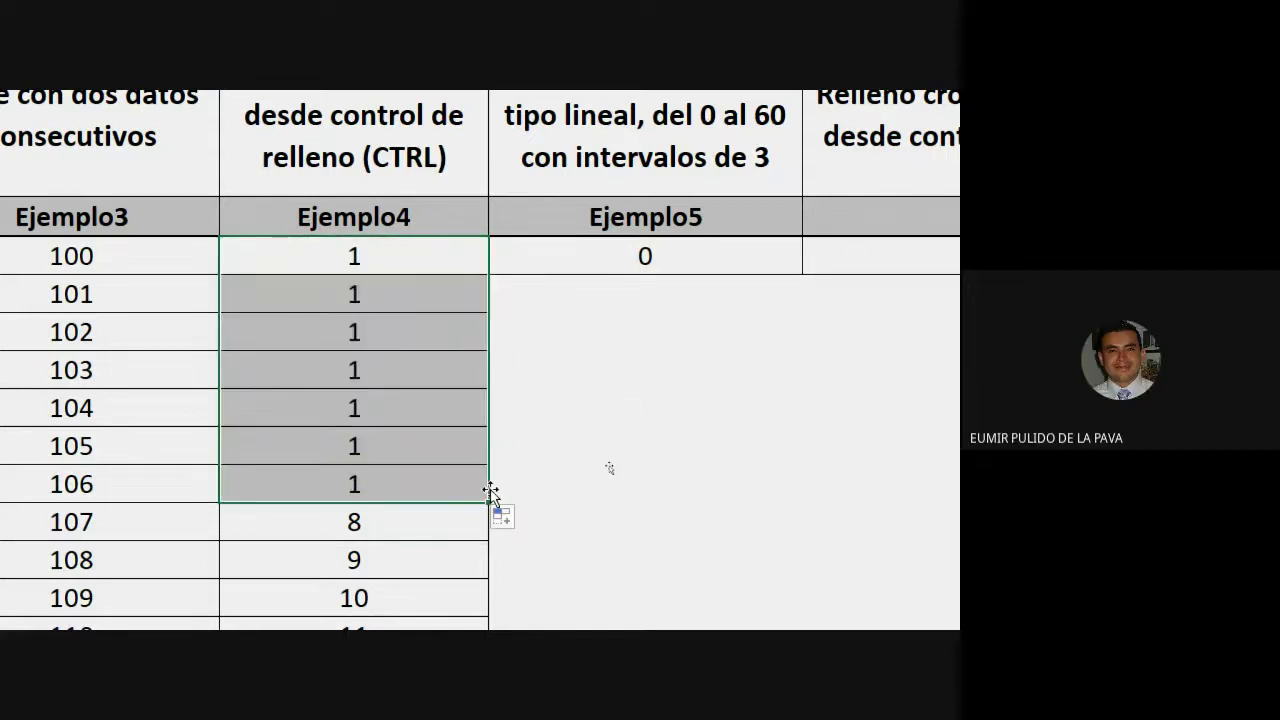
# Step: Fill the Ejemplo4 cells down from the starting 1 as a consecutive series up to 7
pyautogui.click(464, 243)
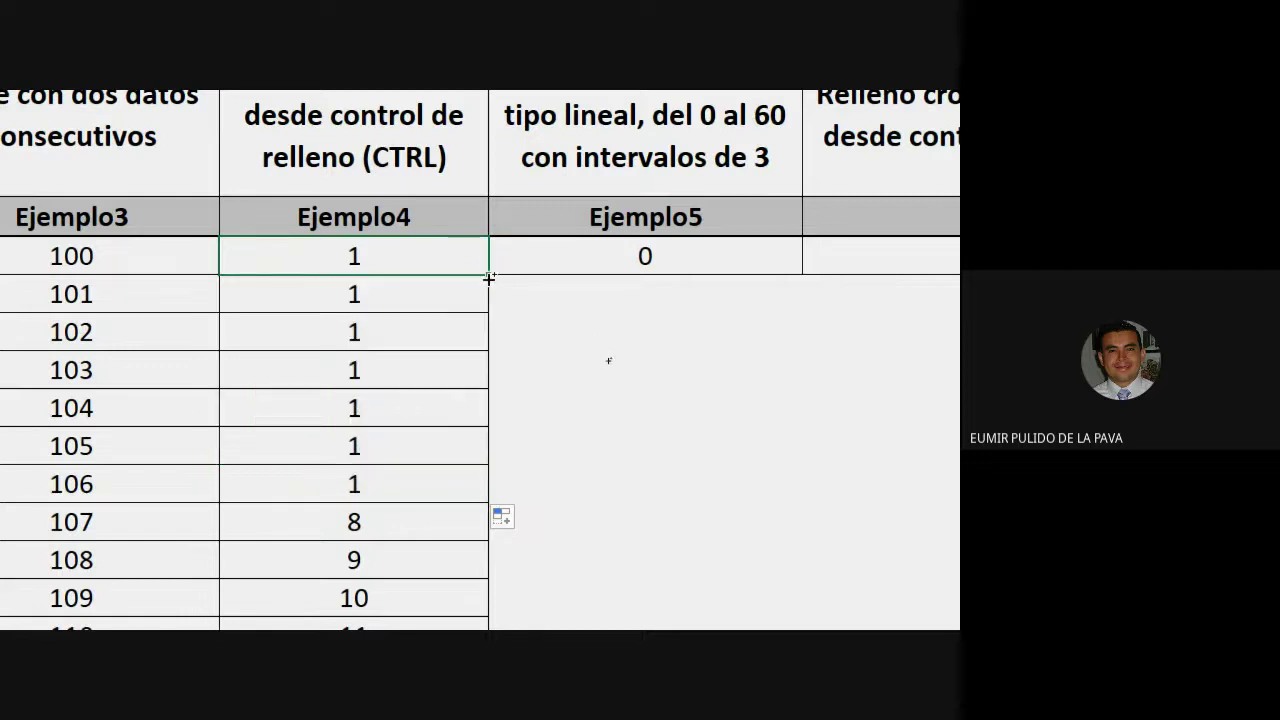
pyautogui.moveTo(489, 275); pyautogui.dragTo(487, 484)
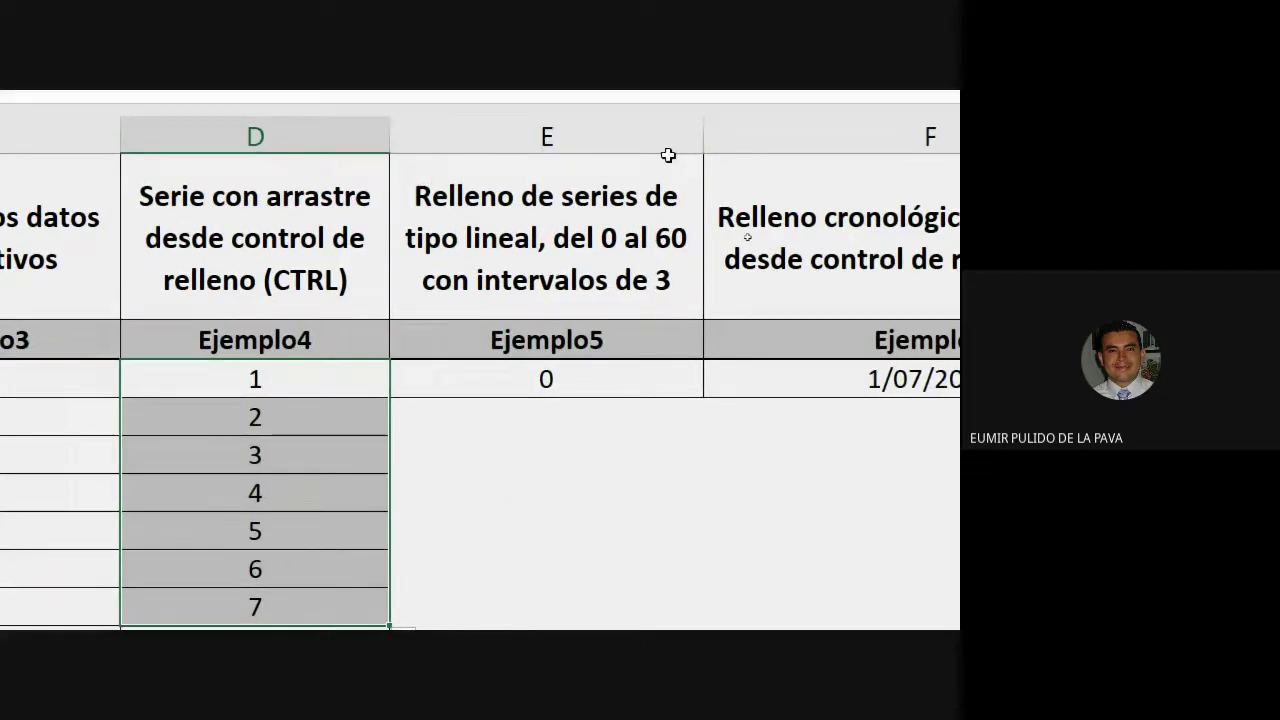
# Step: Open the Series fill settings for the 0 cell under Ejemplo5 and move the dialog clear of column E
pyautogui.click(752, 106)
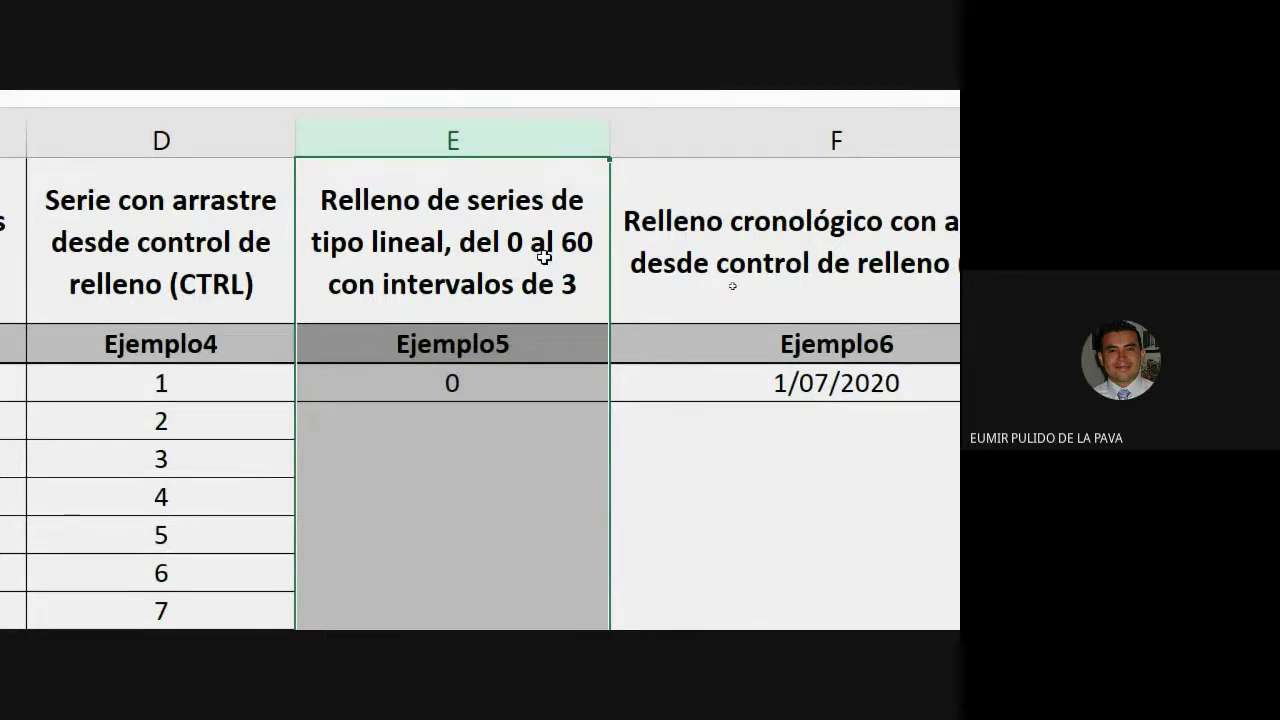
pyautogui.click(457, 391)
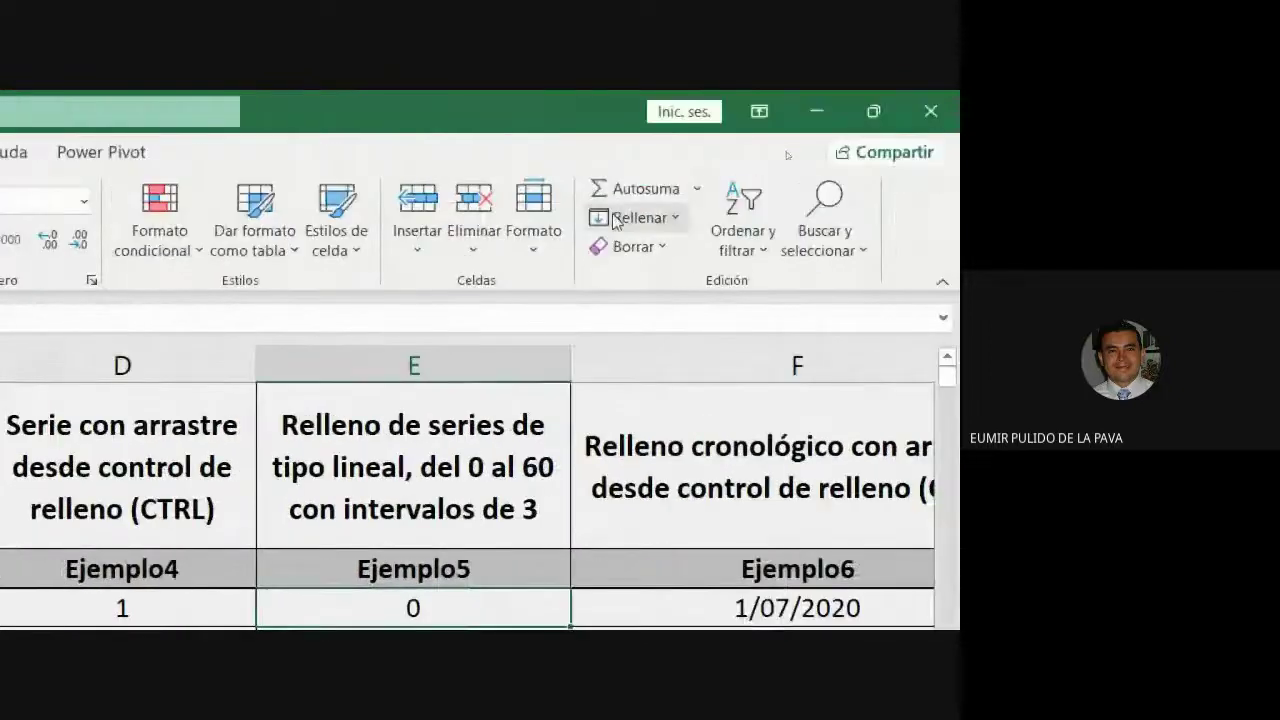
pyautogui.click(614, 220)
pyautogui.click(634, 429)
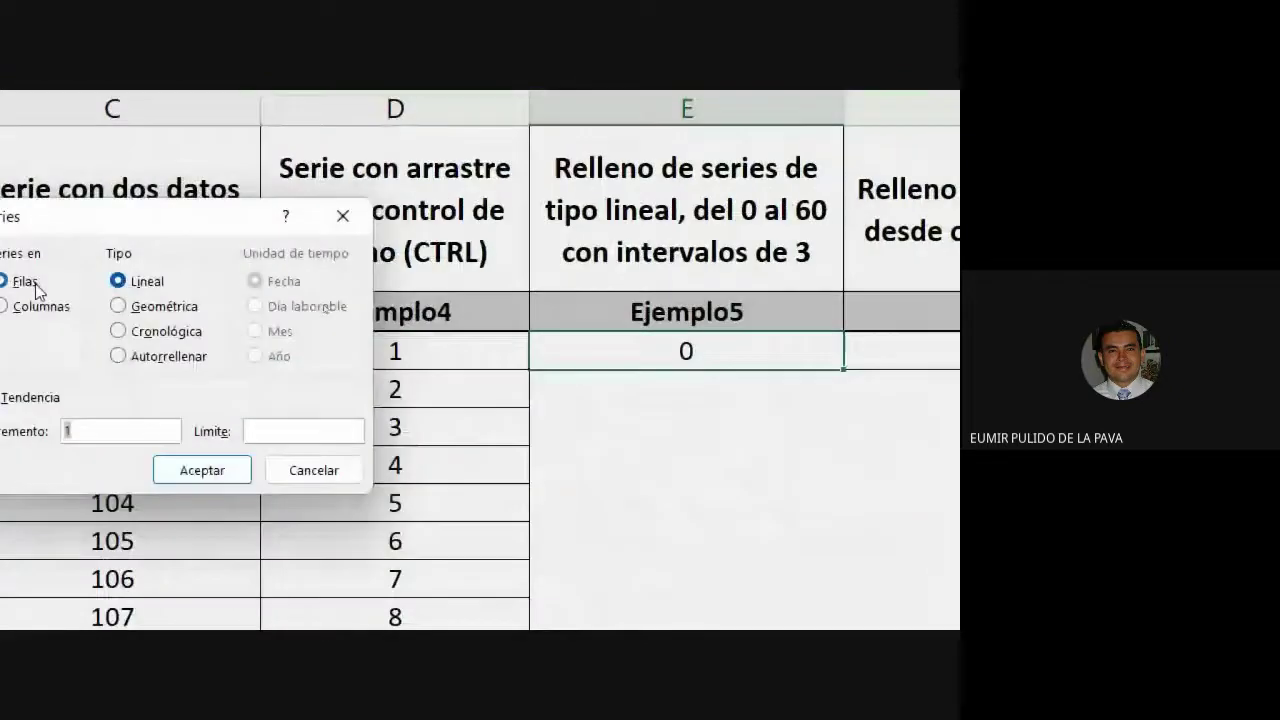
pyautogui.moveTo(59, 217); pyautogui.dragTo(995, 222)
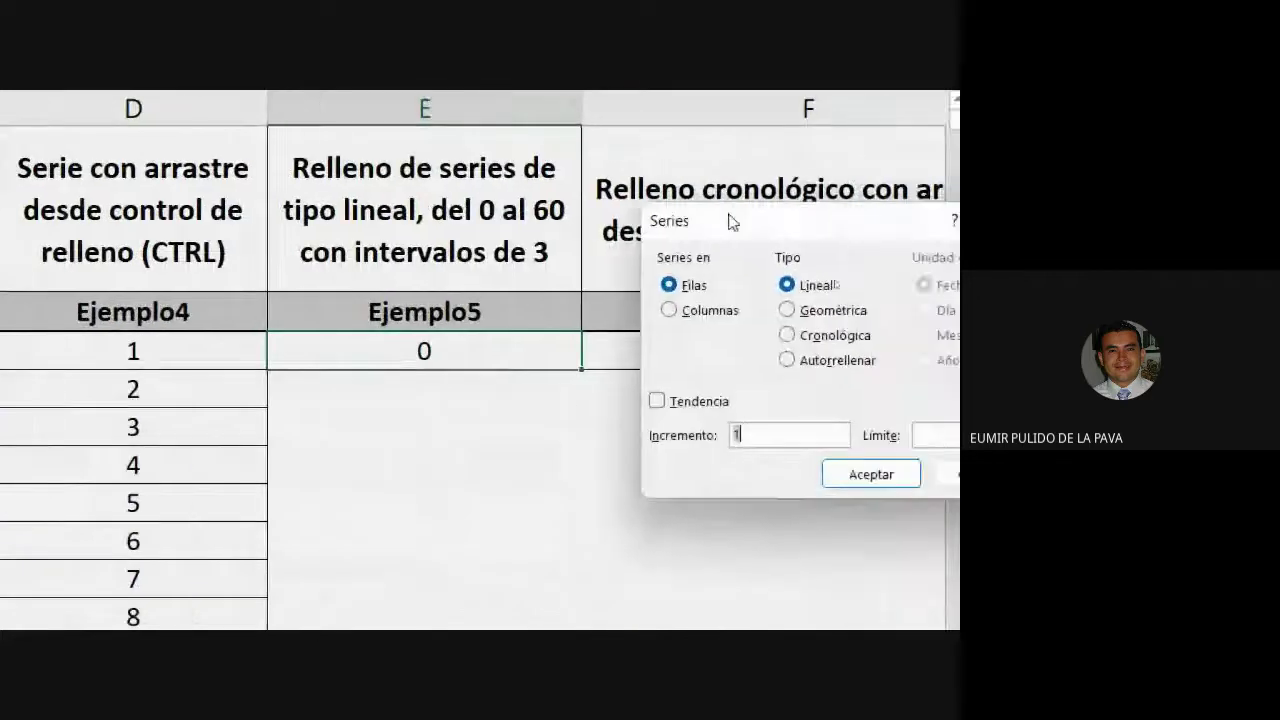
pyautogui.moveTo(730, 221); pyautogui.dragTo(694, 246)
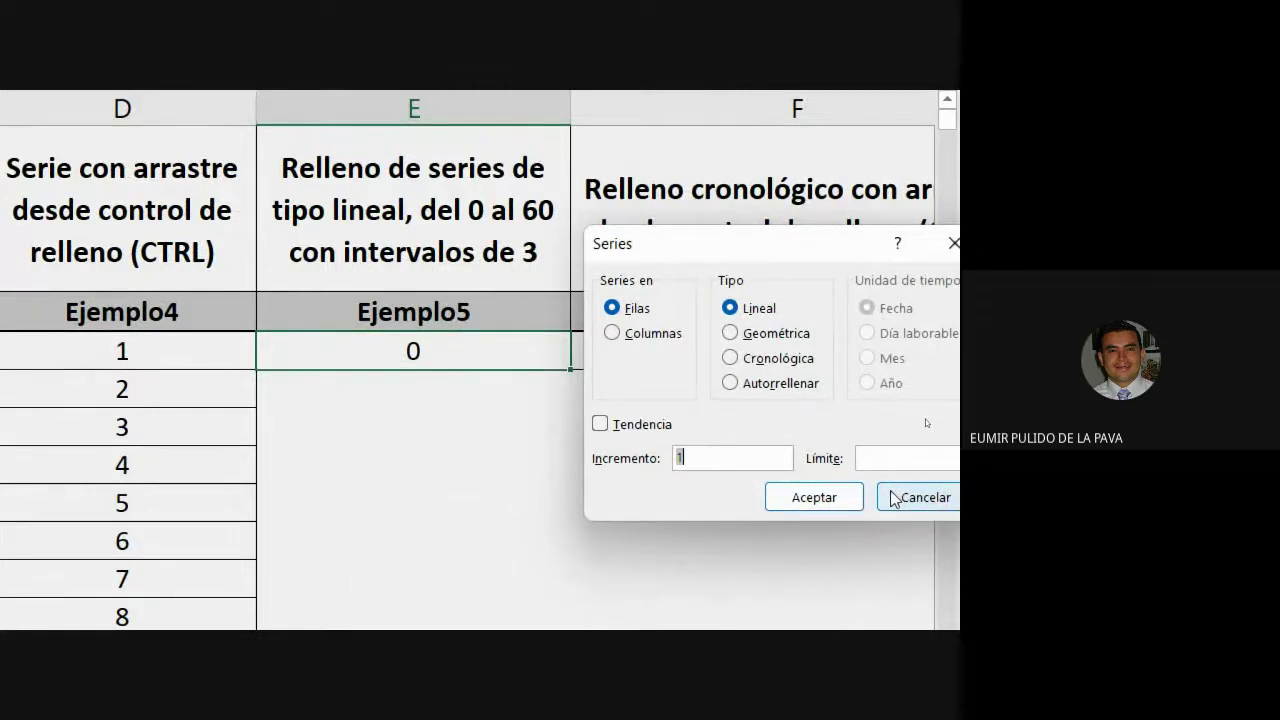
# Step: Fill the Ejemplo5 series down the column as Lineal with an increment of 3 and a limit of 60
pyautogui.click(655, 334)
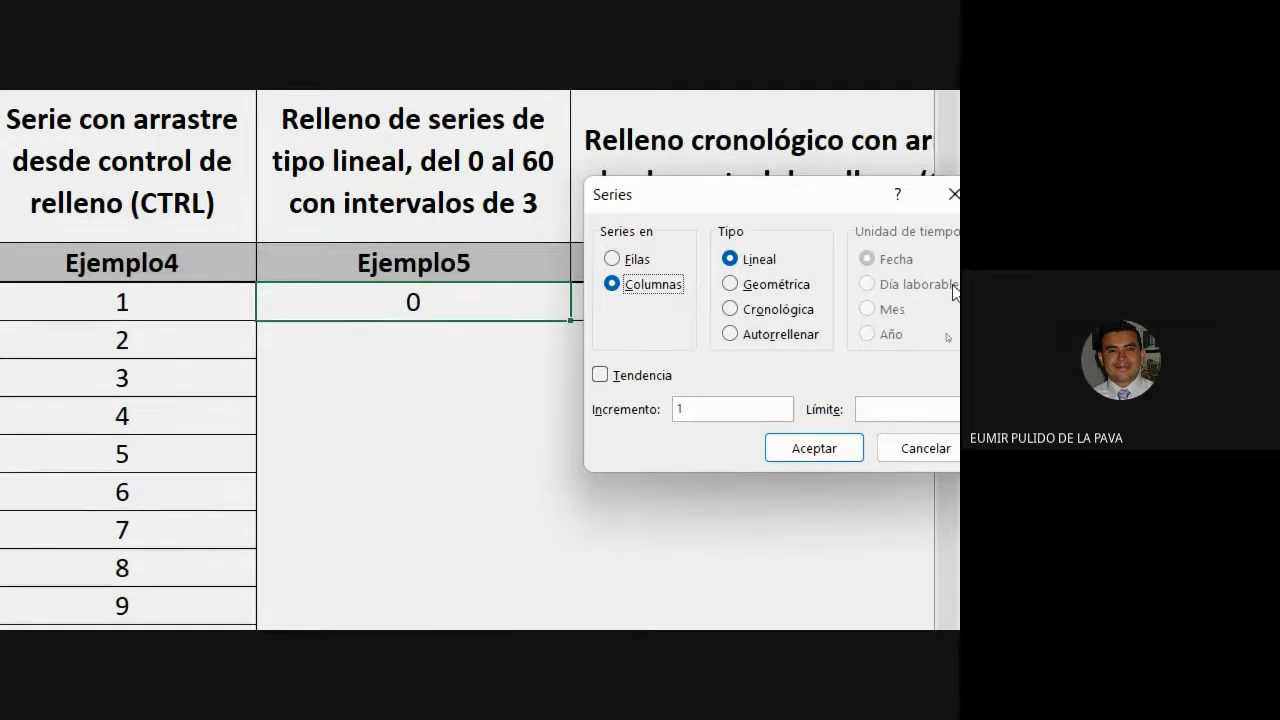
pyautogui.doubleClick(680, 408)
pyautogui.moveTo(698, 200); pyautogui.dragTo(638, 271)
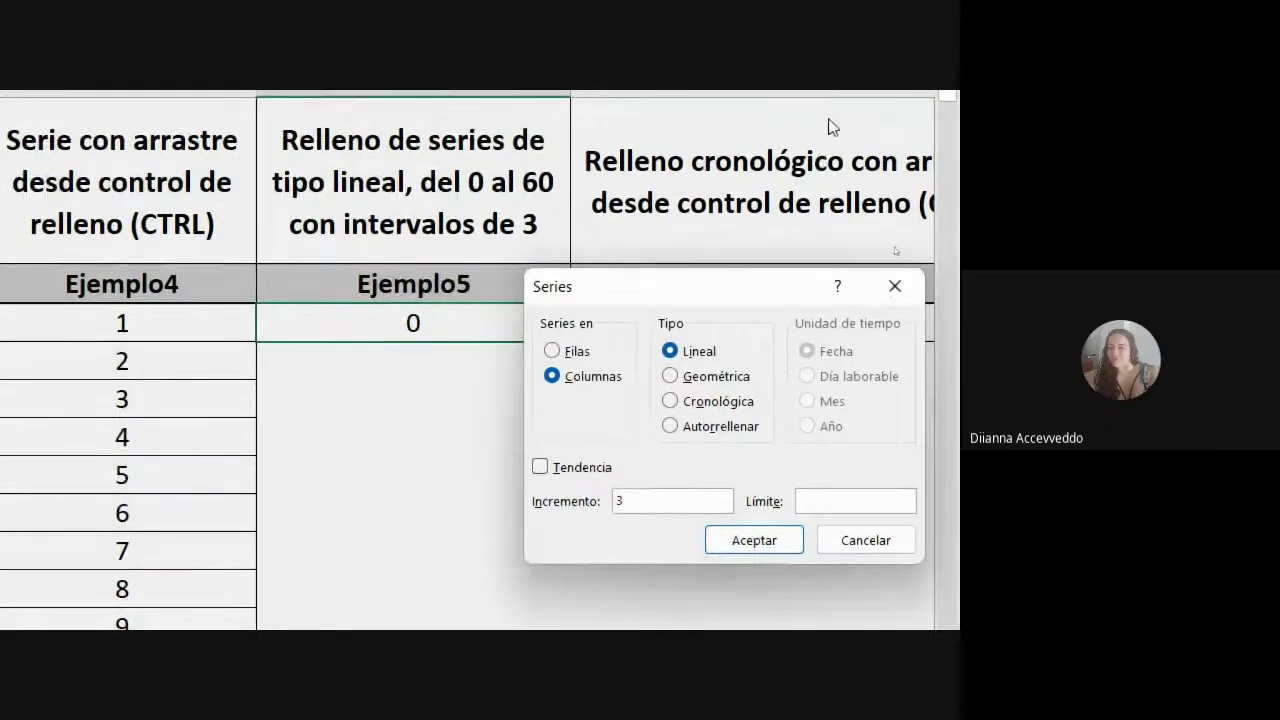
pyautogui.write('60')
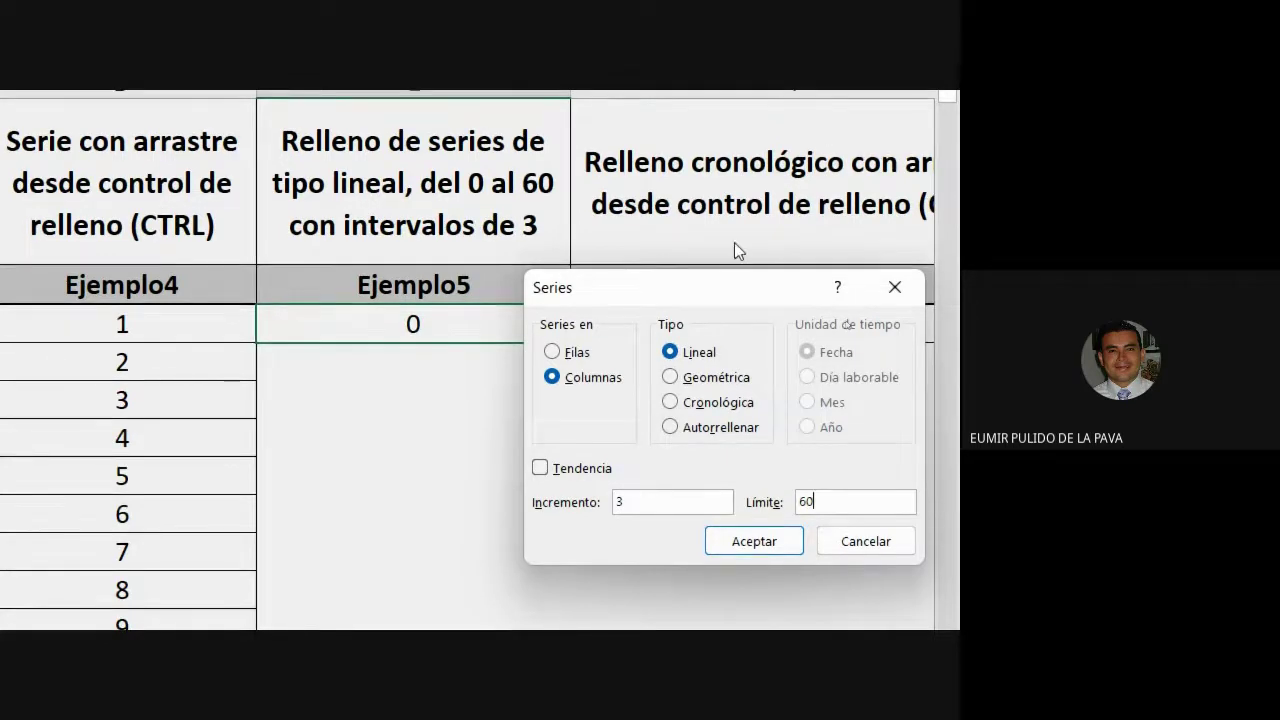
pyautogui.click(742, 541)
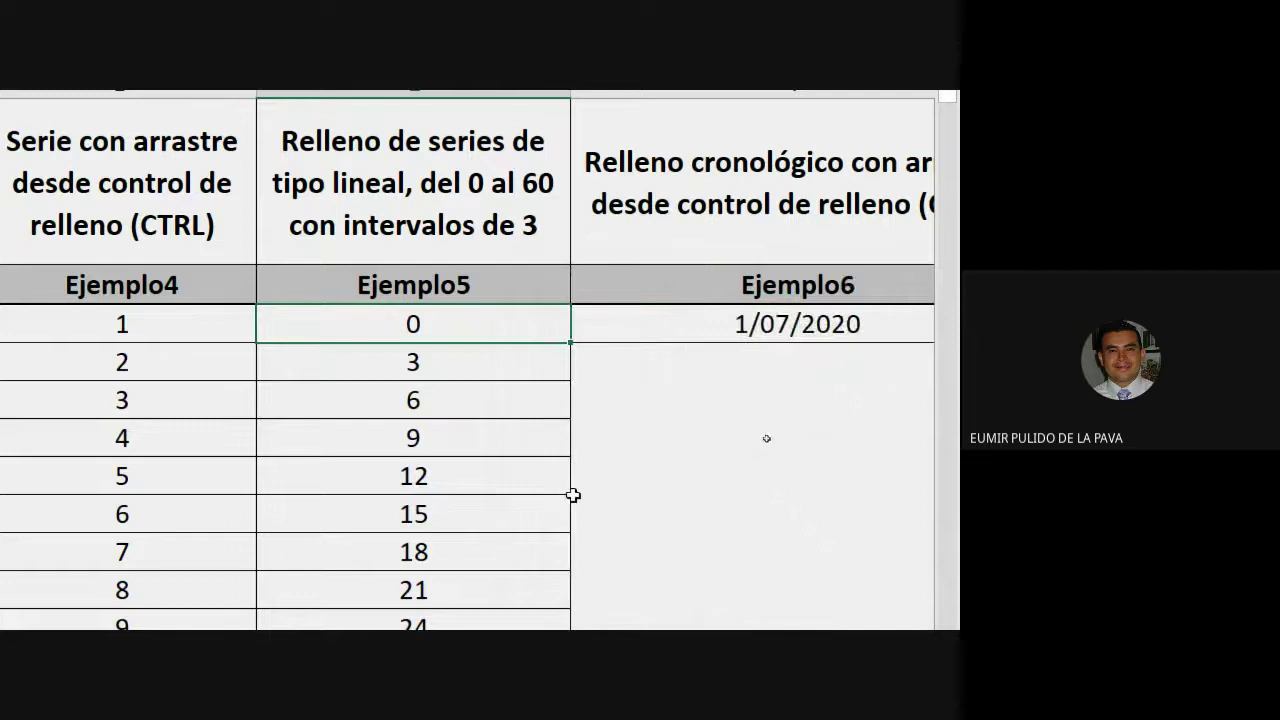
# Step: Enter 5 and 10 in two consecutive blank cells in column E below the filled series
pyautogui.scroll(-5, 560, 498)
pyautogui.scroll(3, 530, 503)
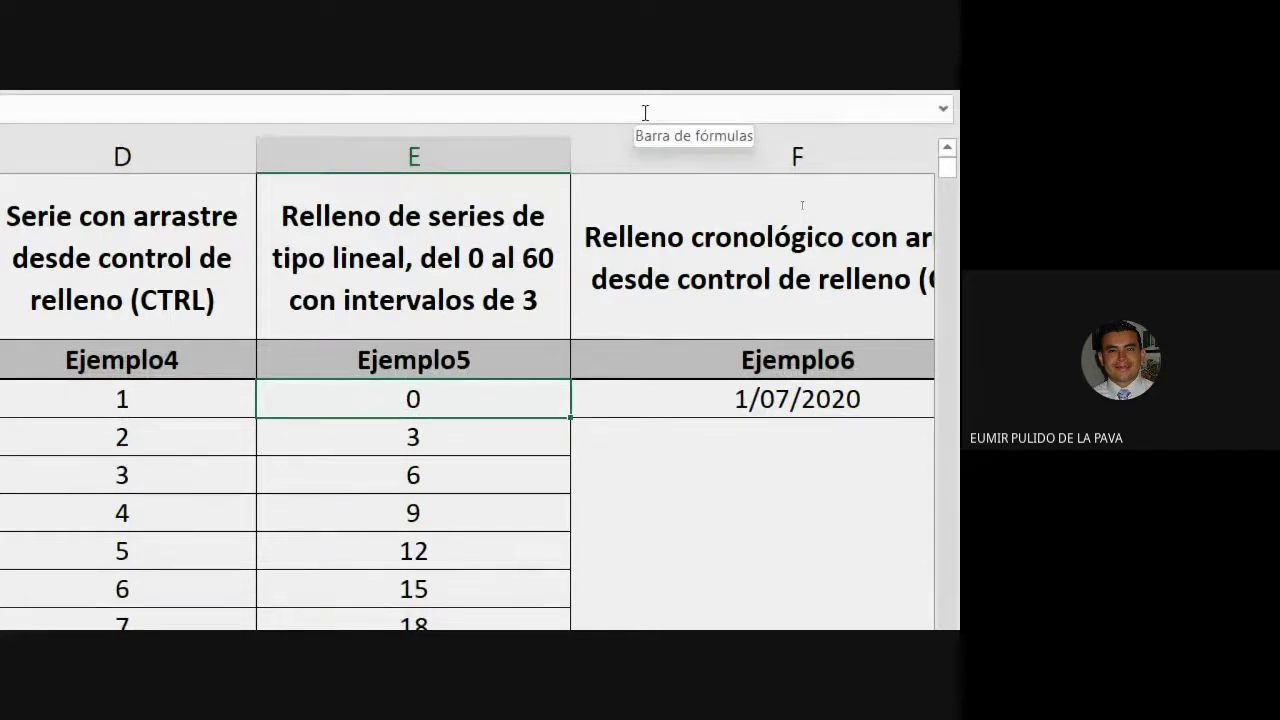
pyautogui.scroll(-8, 676, 420)
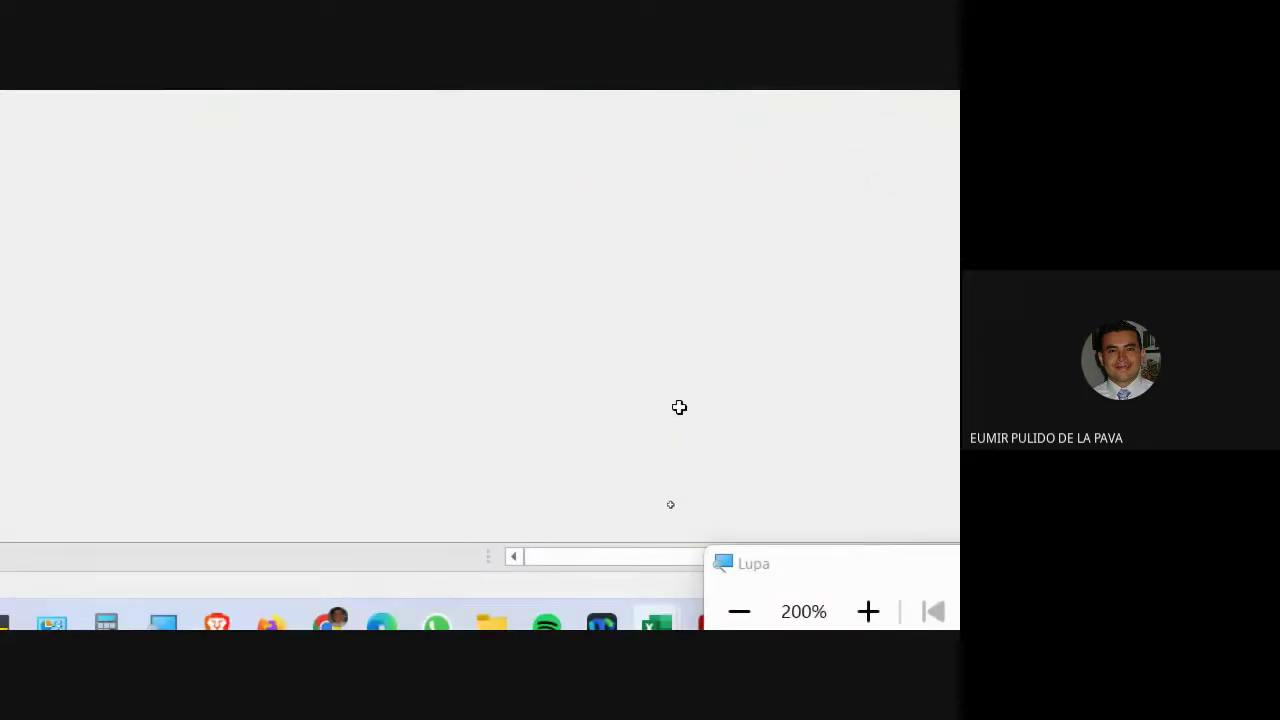
pyautogui.click(461, 408)
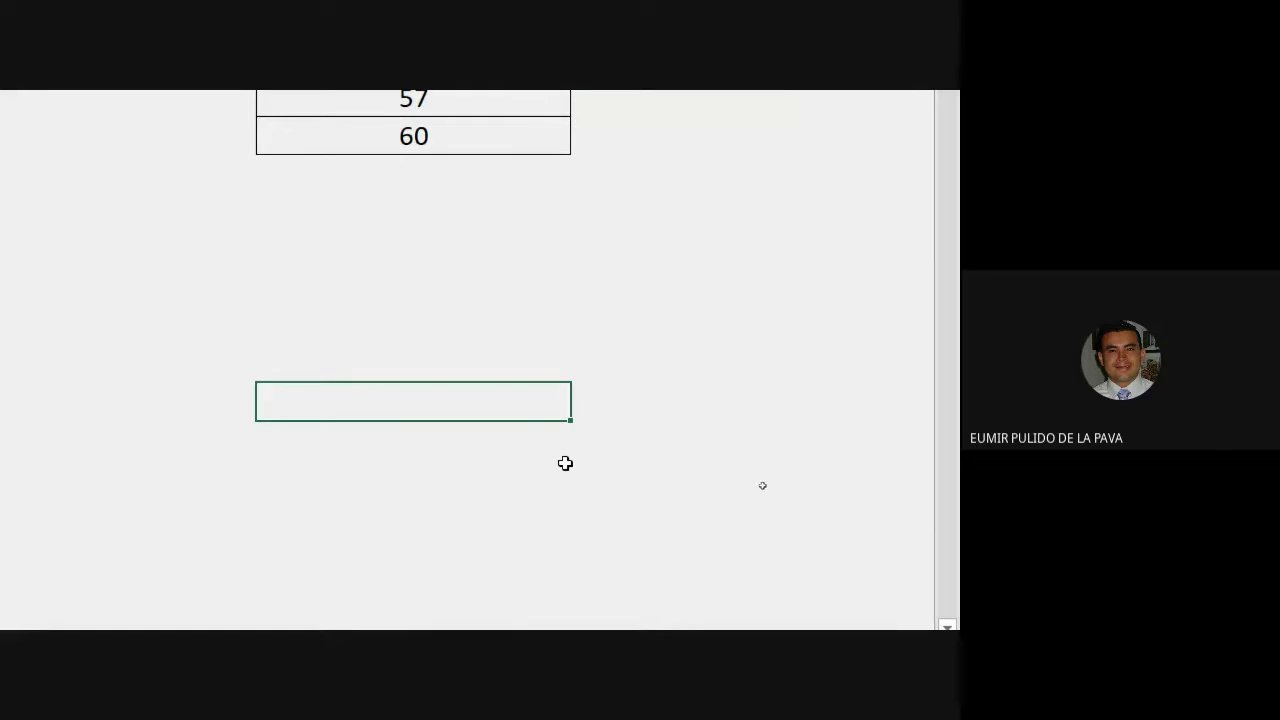
pyautogui.write('5')
pyautogui.press('Return')
pyautogui.write('10')
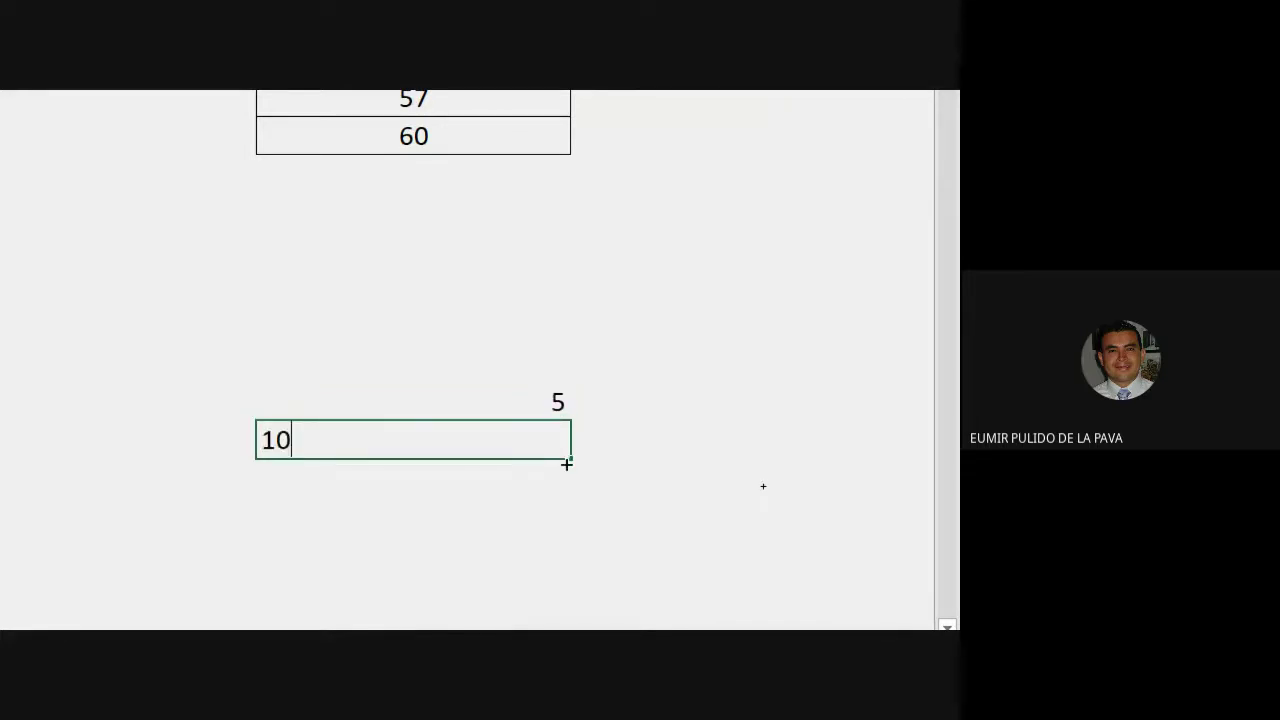
pyautogui.press('Return')
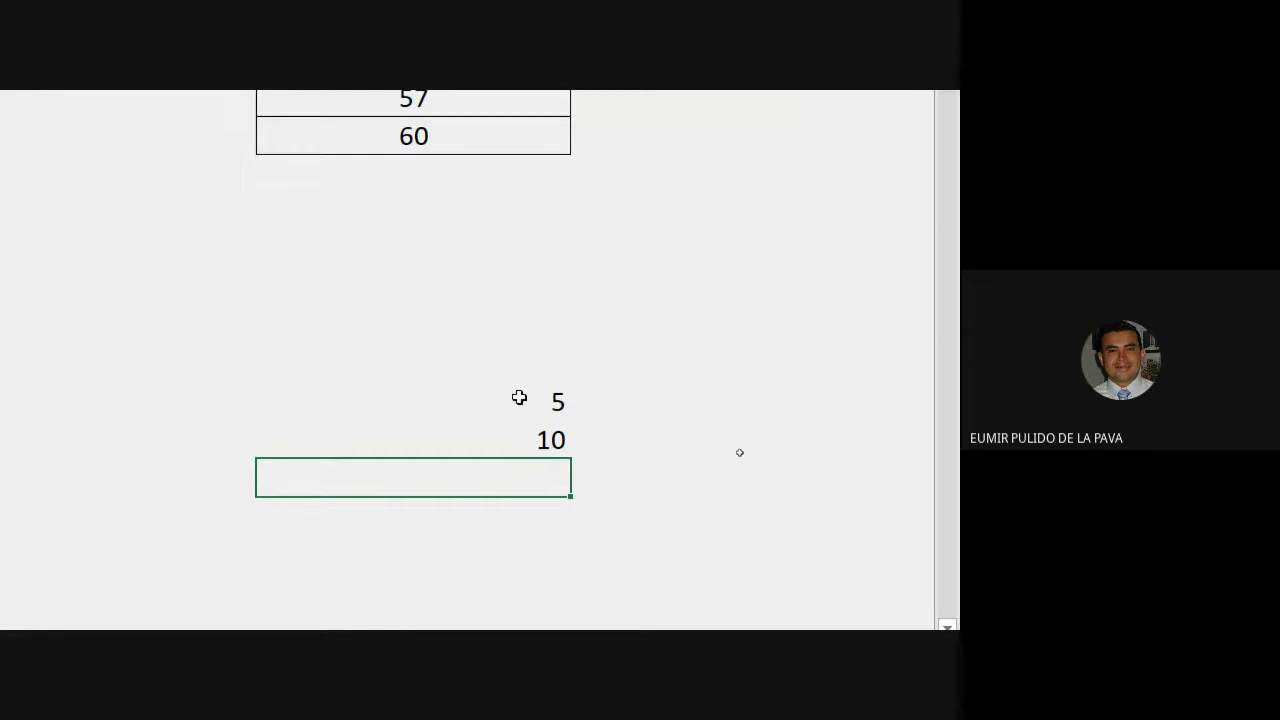
pyautogui.moveTo(517, 397); pyautogui.dragTo(513, 445)
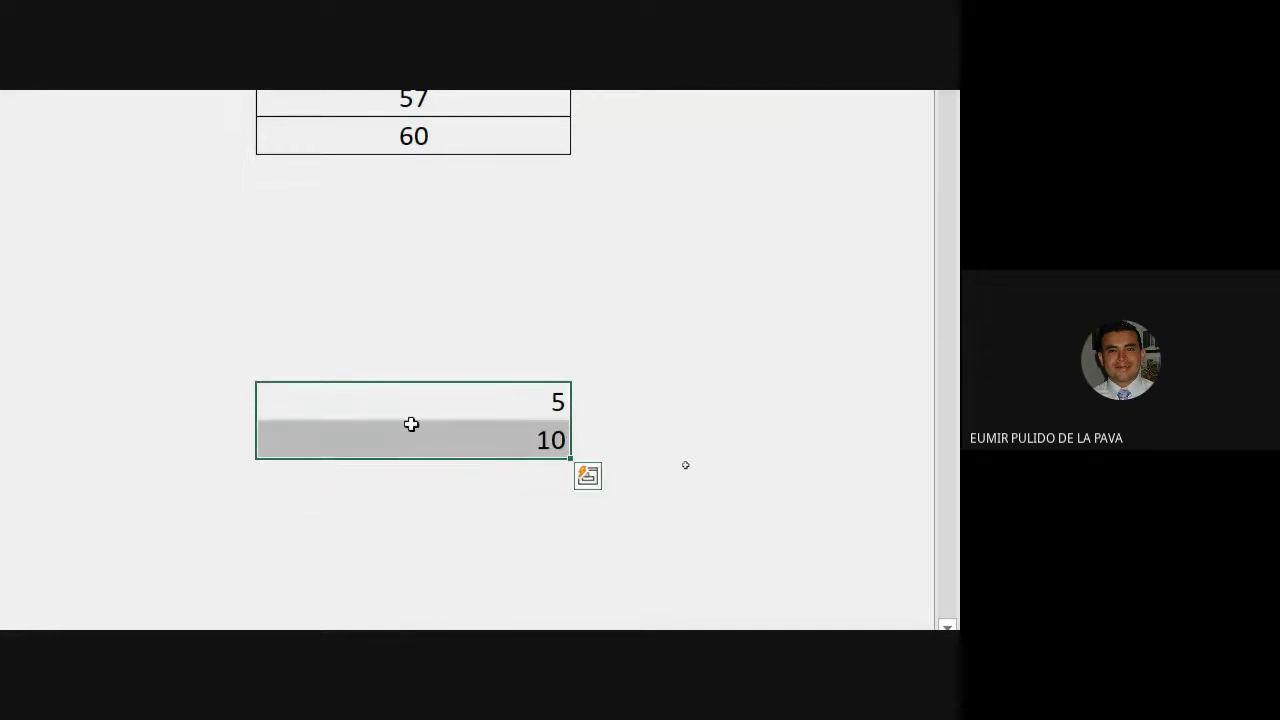
pyautogui.moveTo(403, 400); pyautogui.dragTo(572, 445)
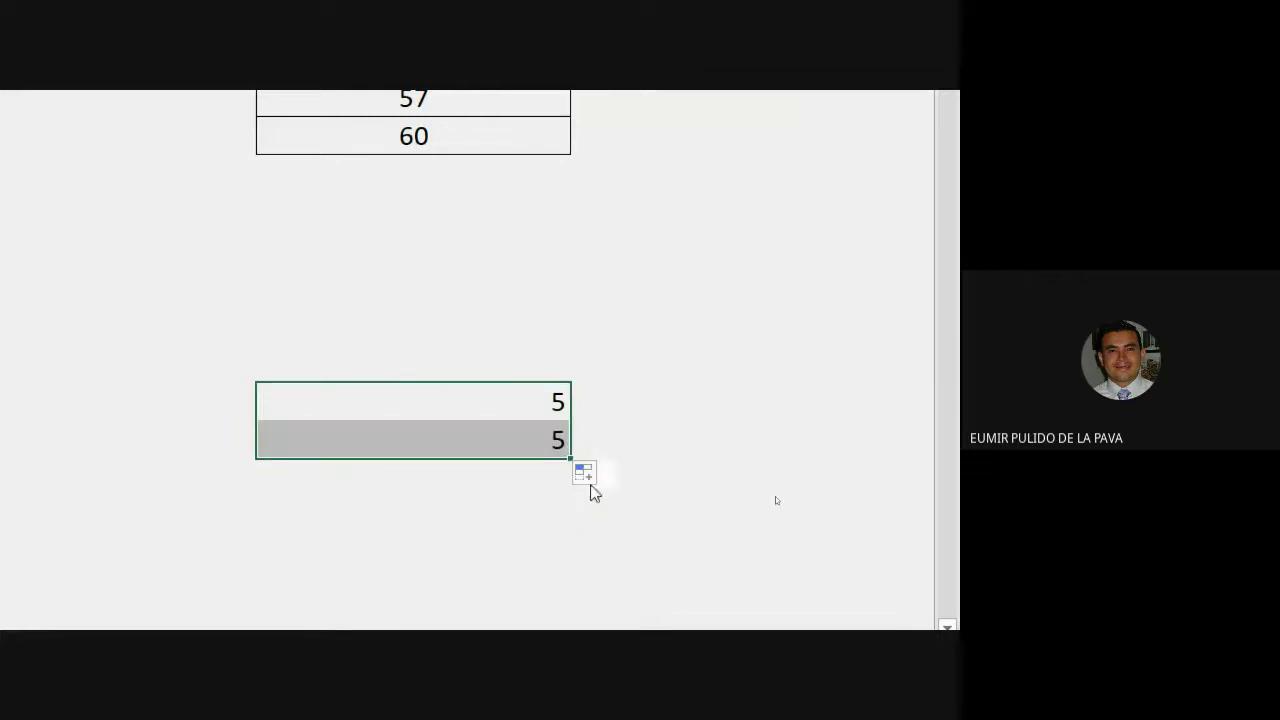
pyautogui.hotkey('ctrl', 'z')
# Step: Extend the 5 and 10 pair down column E as a series in steps of 5 up to 55
pyautogui.moveTo(439, 400); pyautogui.dragTo(434, 434)
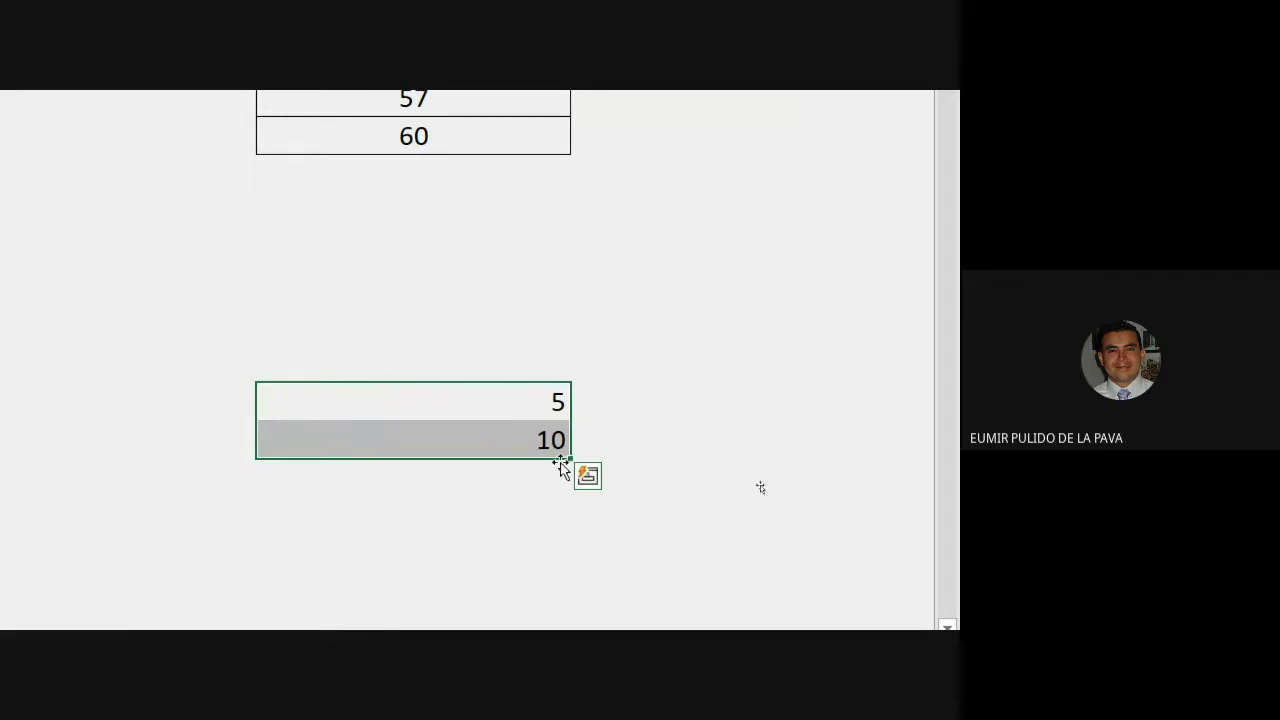
pyautogui.scroll(-2, 606, 394)
pyautogui.click(437, 174)
pyautogui.moveTo(437, 174); pyautogui.dragTo(434, 200)
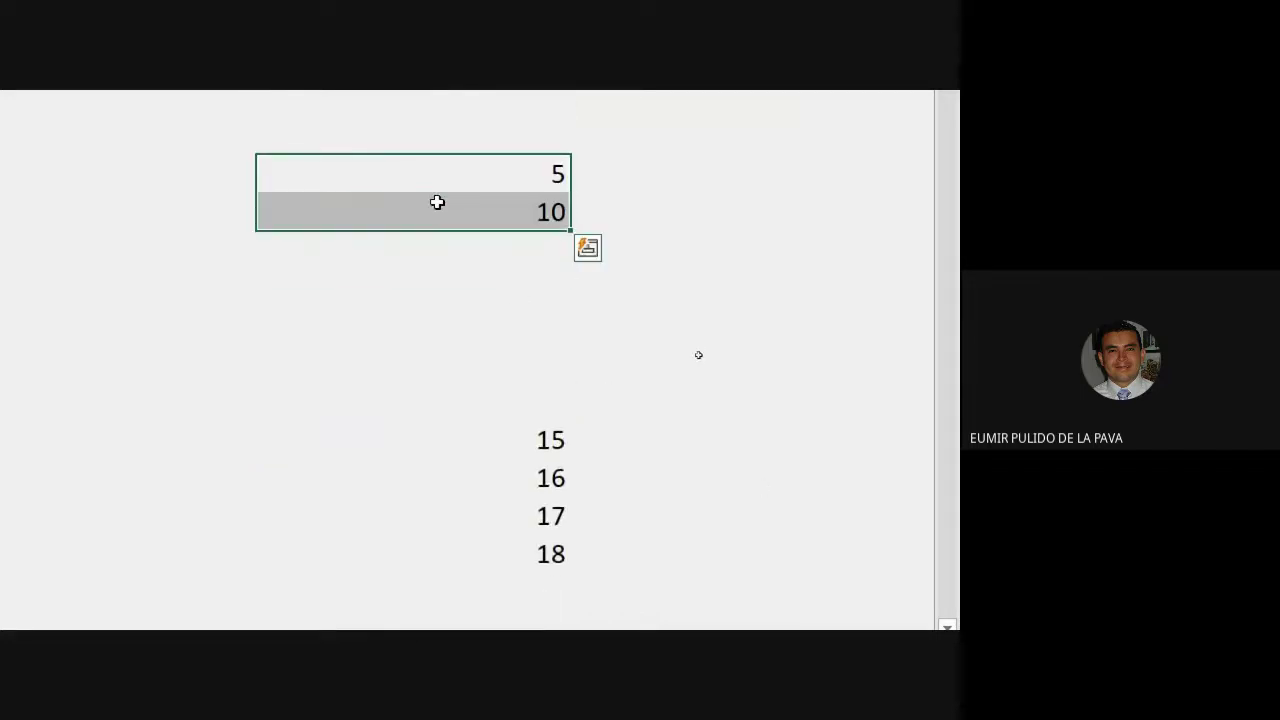
pyautogui.moveTo(568, 229); pyautogui.dragTo(533, 563)
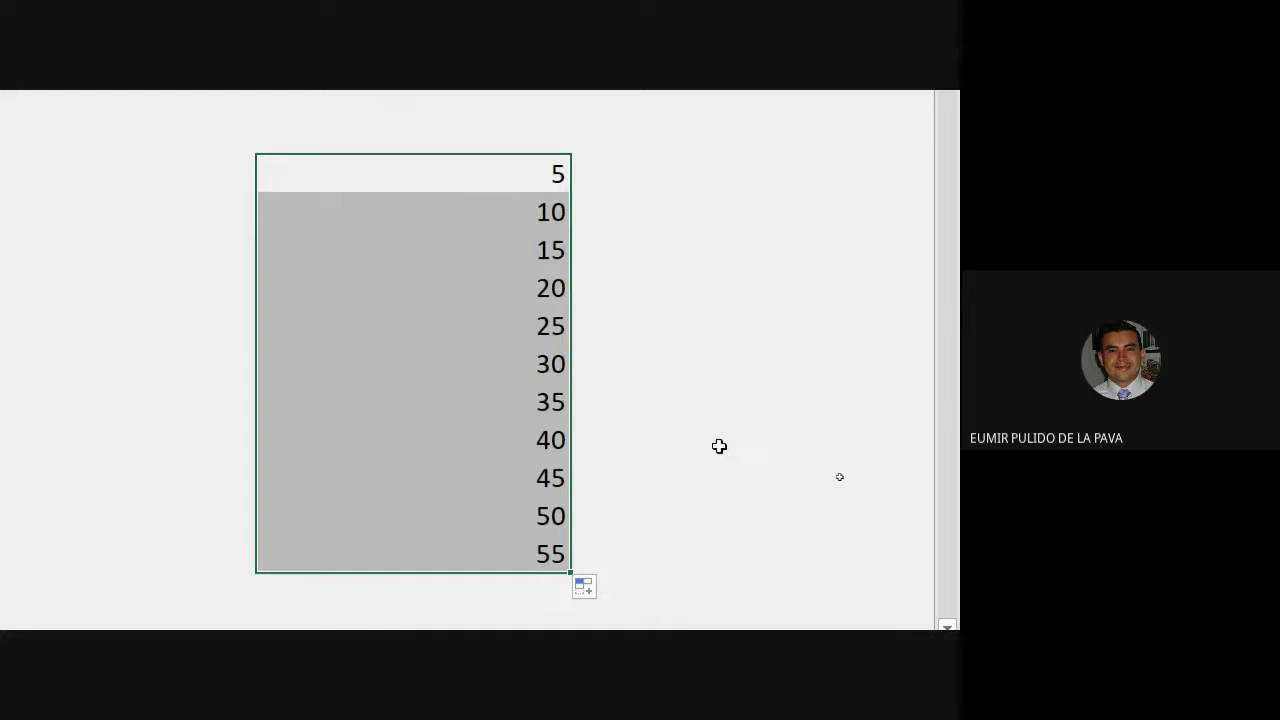
# Step: Narrow column F so its heading wraps onto three lines, and select the 1/07/2020 start date under Ejemplo6
pyautogui.scroll(5, 739, 396)
pyautogui.scroll(5, 662, 313)
pyautogui.hscroll(-1, 697, 423)
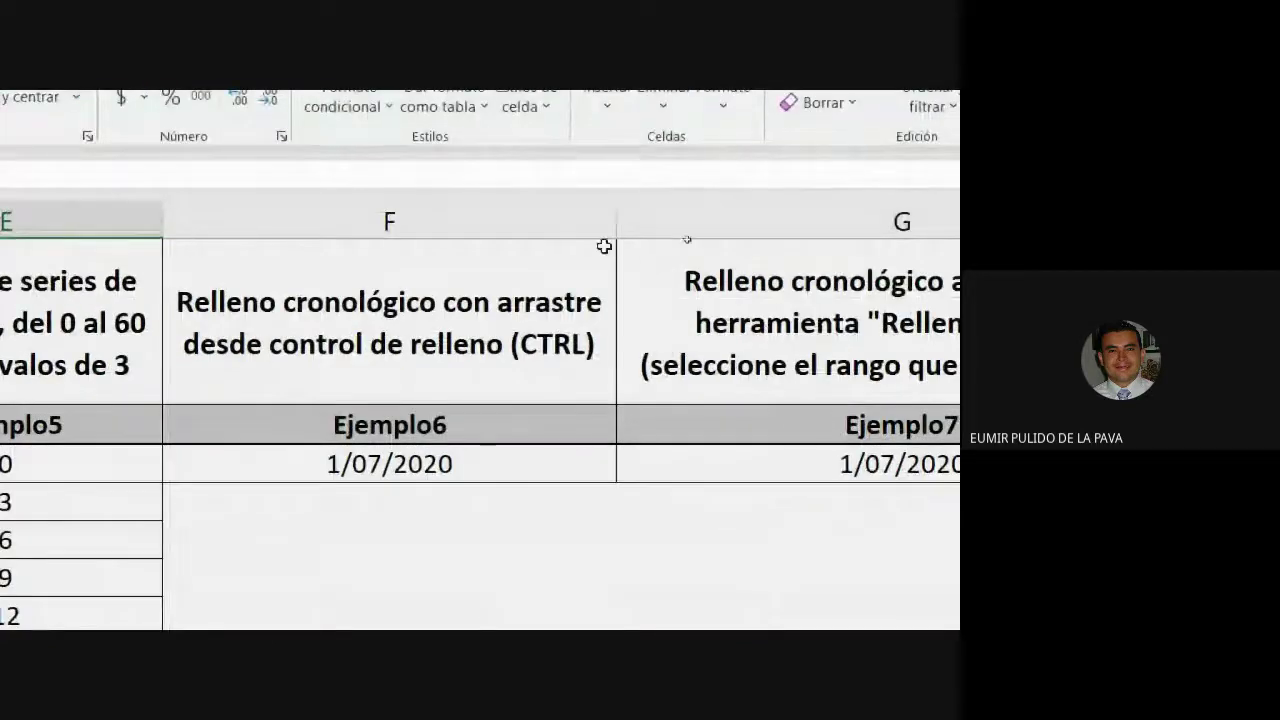
pyautogui.moveTo(770, 358); pyautogui.dragTo(741, 356)
pyautogui.moveTo(586, 212); pyautogui.dragTo(508, 214)
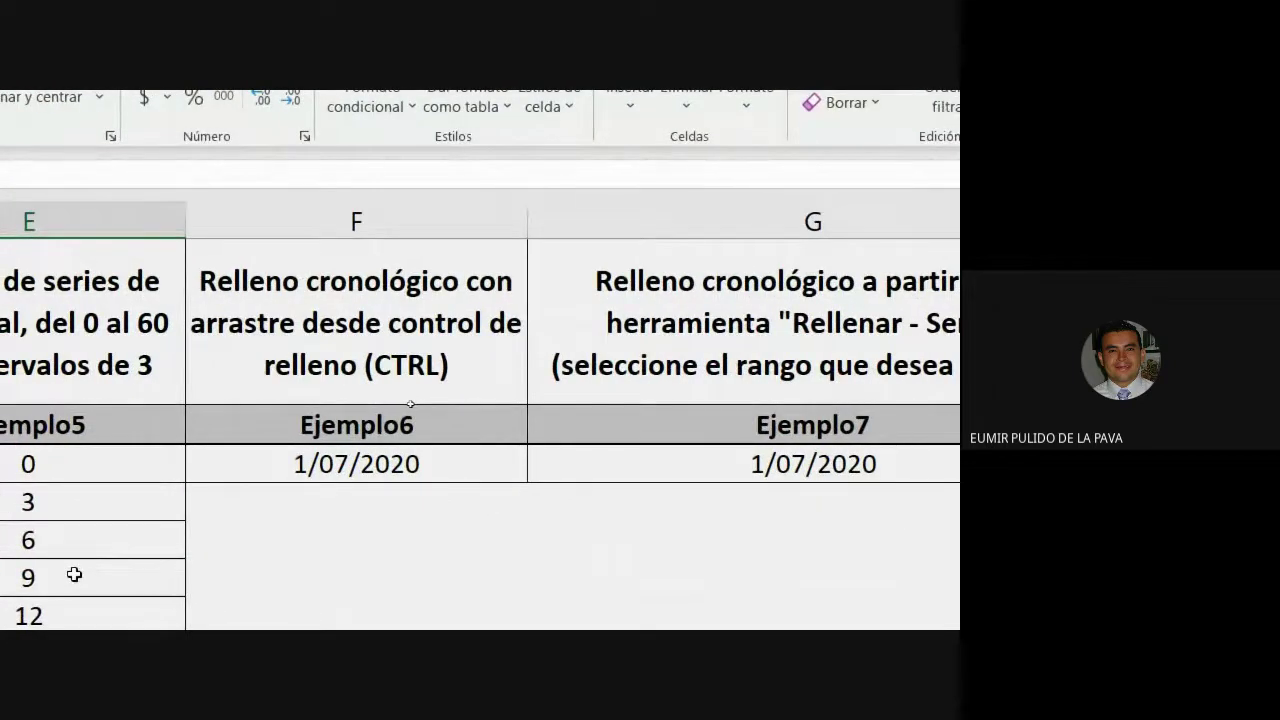
pyautogui.click(257, 314)
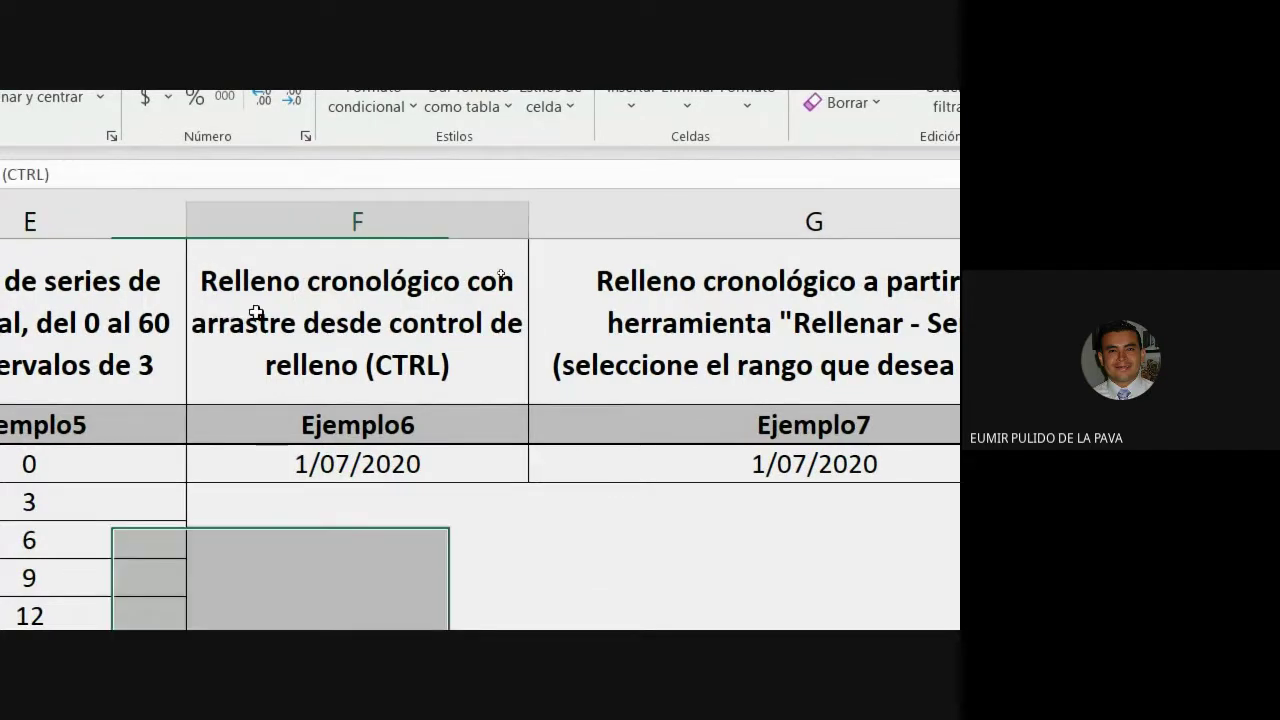
pyautogui.click(325, 468)
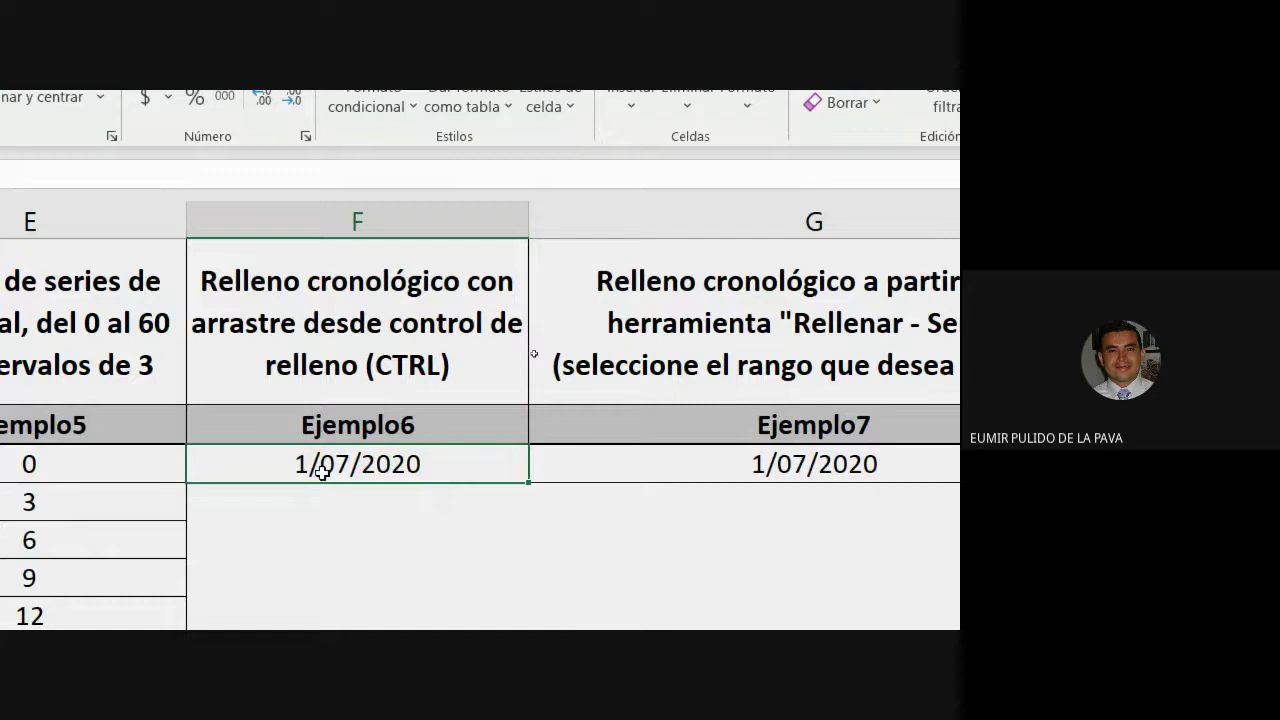
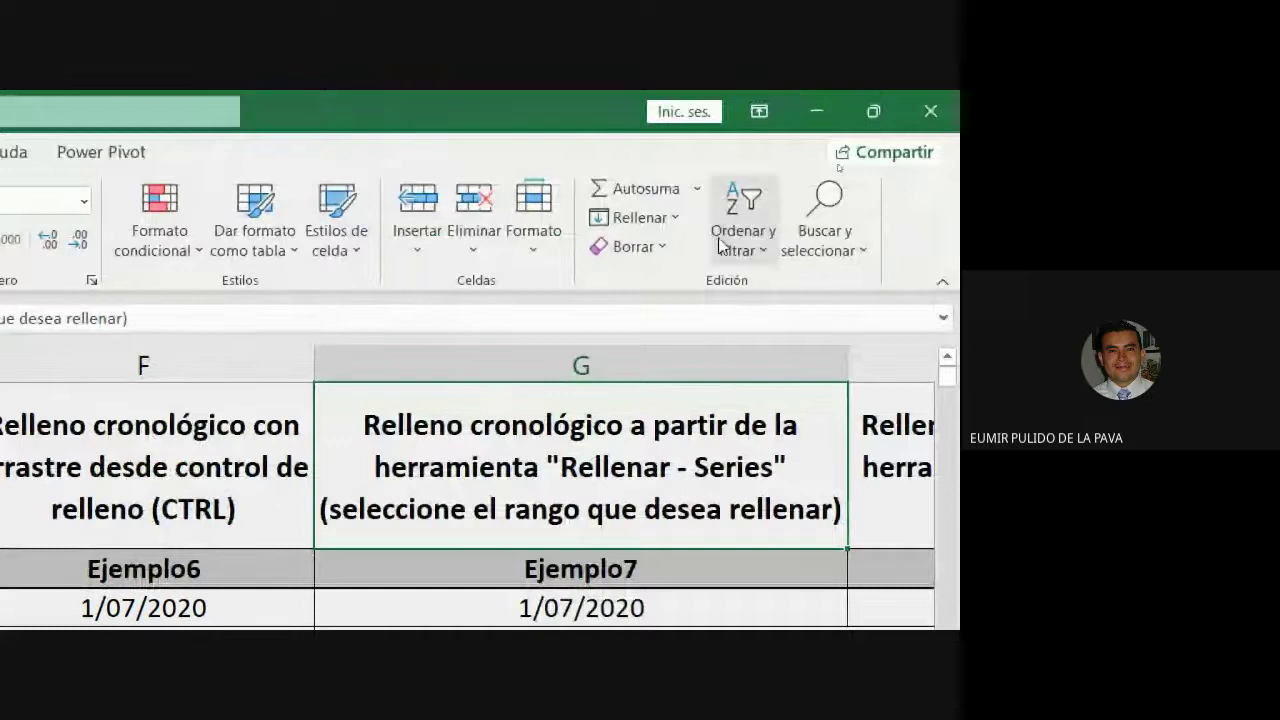
pyautogui.click(655, 219)
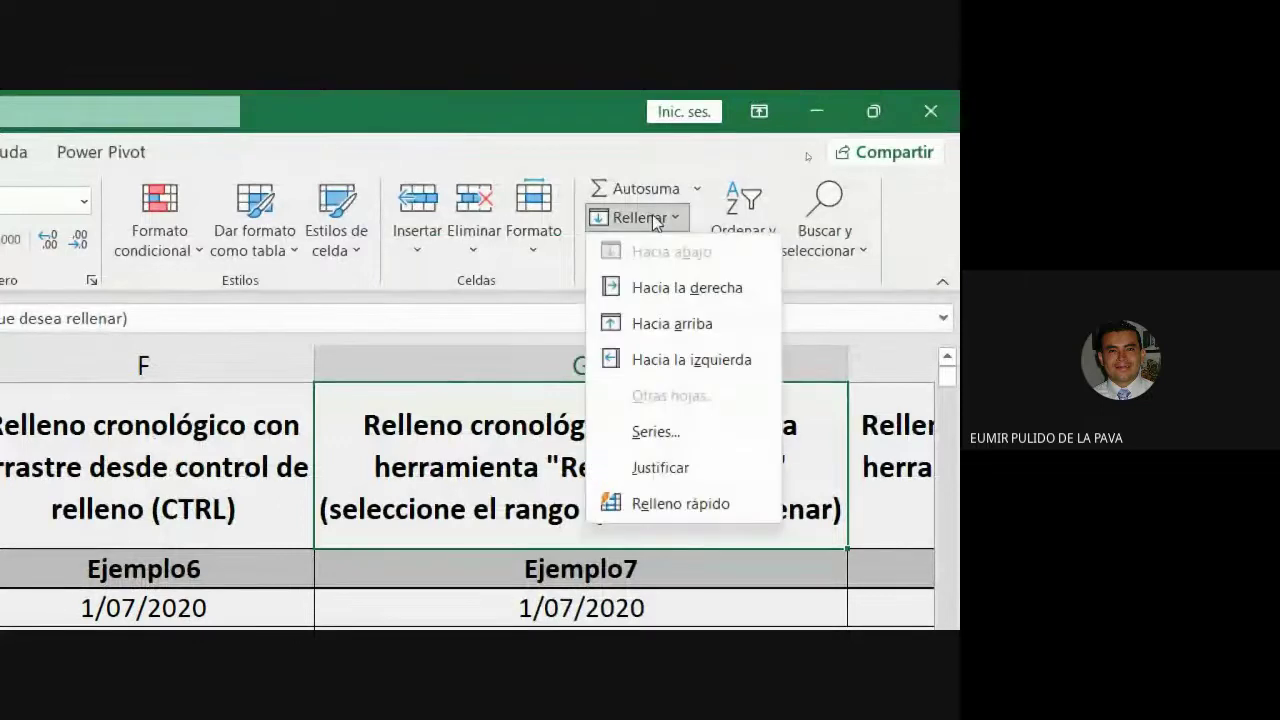
pyautogui.click(655, 219)
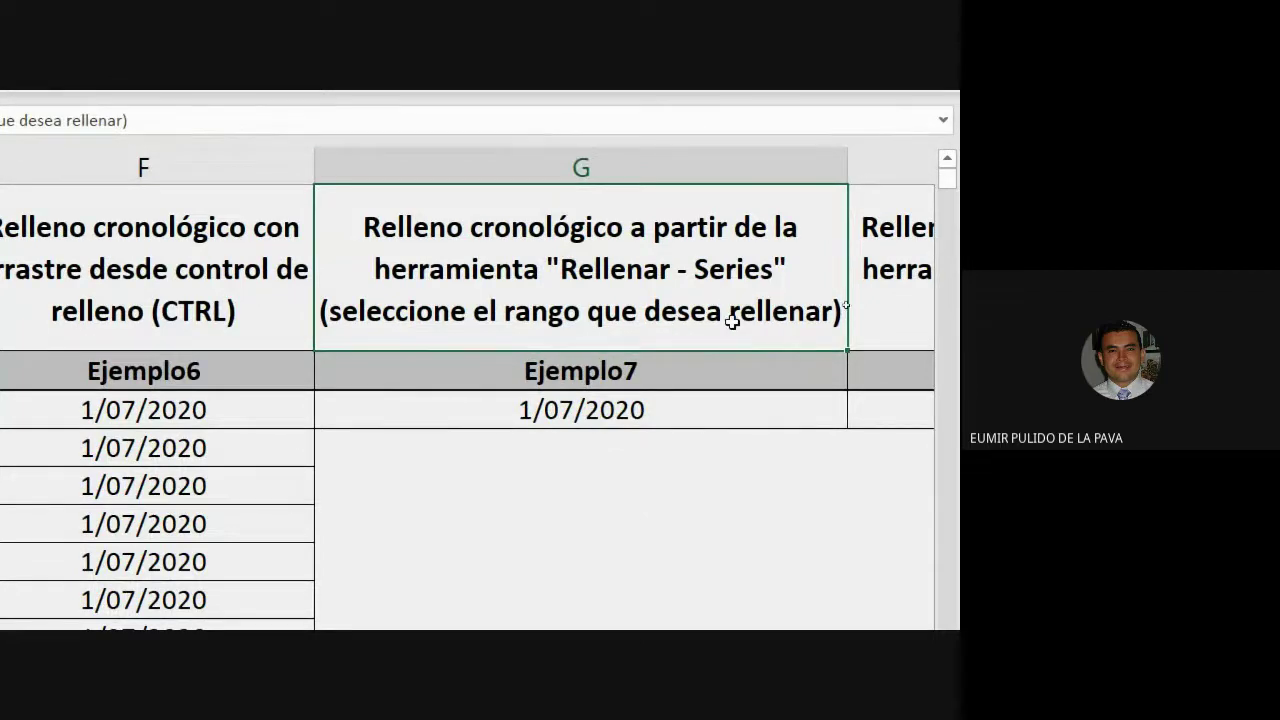
pyautogui.click(561, 420)
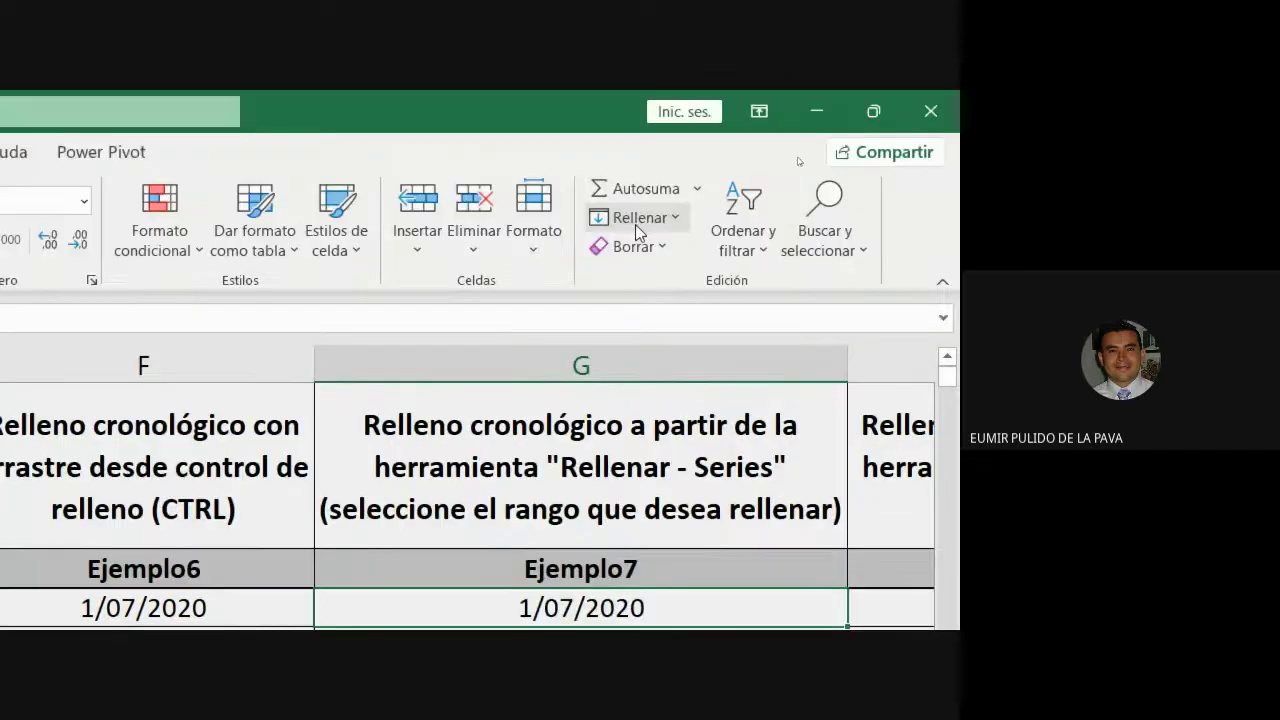
pyautogui.click(635, 220)
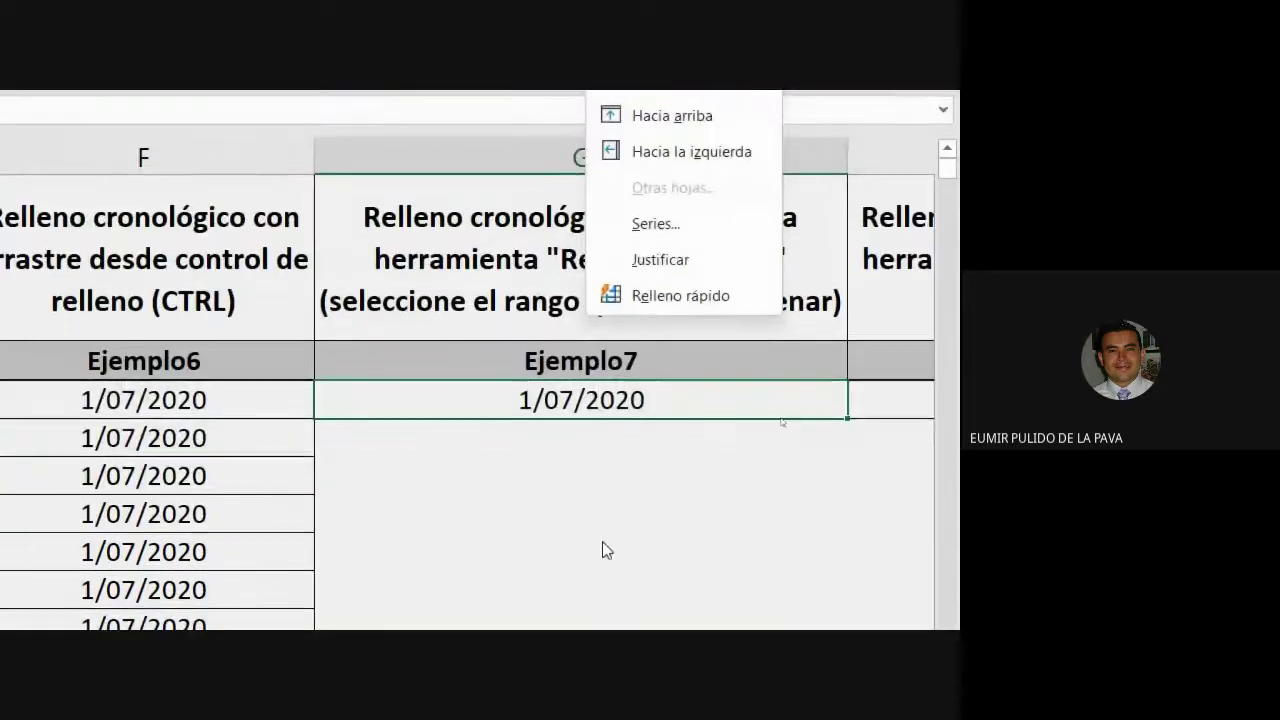
pyautogui.click(603, 541)
pyautogui.moveTo(570, 407)
pyautogui.mouseDown()
pyautogui.moveTo(574, 477)
pyautogui.moveTo(540, 611)
pyautogui.moveTo(563, 410)
pyautogui.mouseUp()
pyautogui.moveTo(565, 351); pyautogui.dragTo(557, 573)
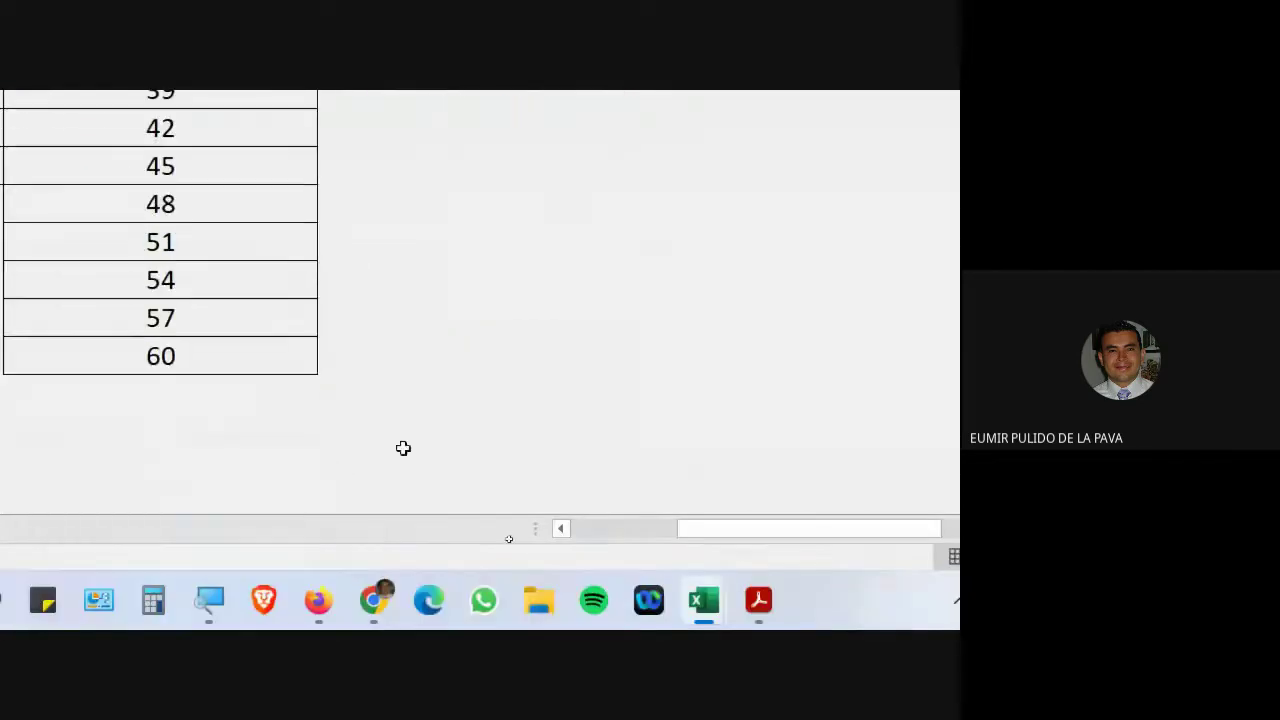
# Step: Enter 100 in the blank column F cell beside the 25 of the practice series
pyautogui.scroll(5, 403, 448)
pyautogui.click(610, 418)
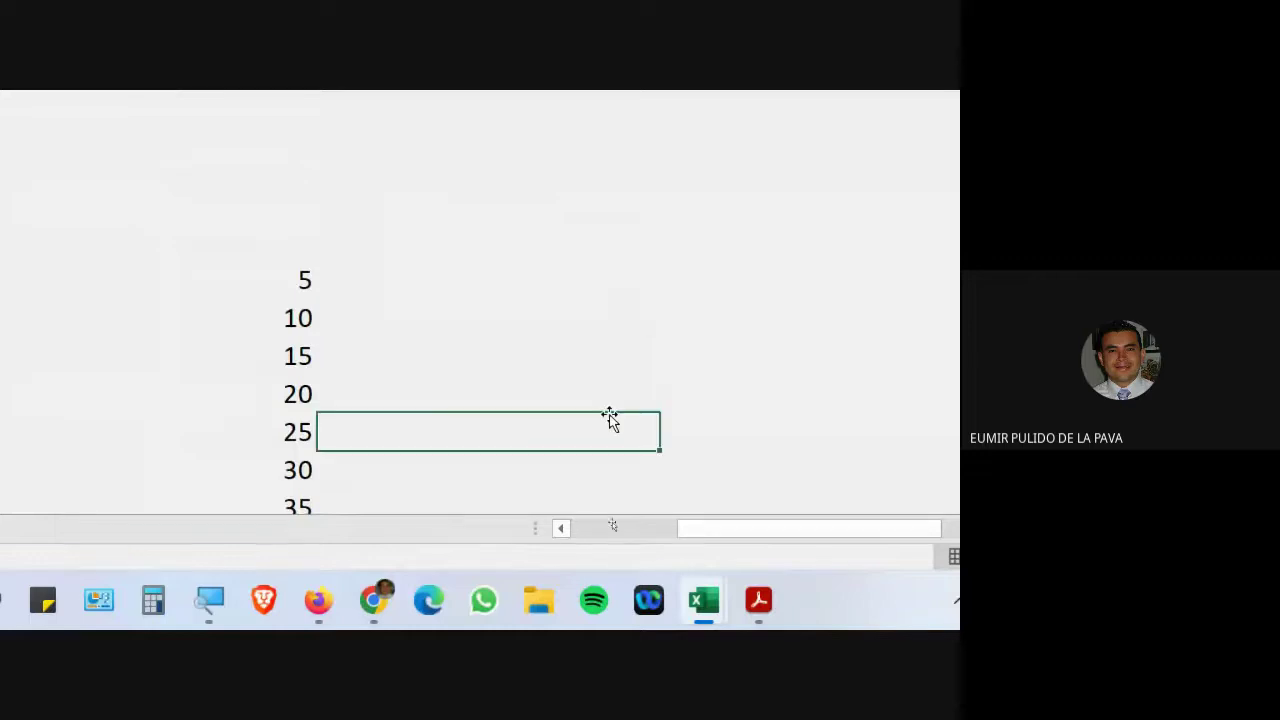
pyautogui.write('100')
pyautogui.press('Return')
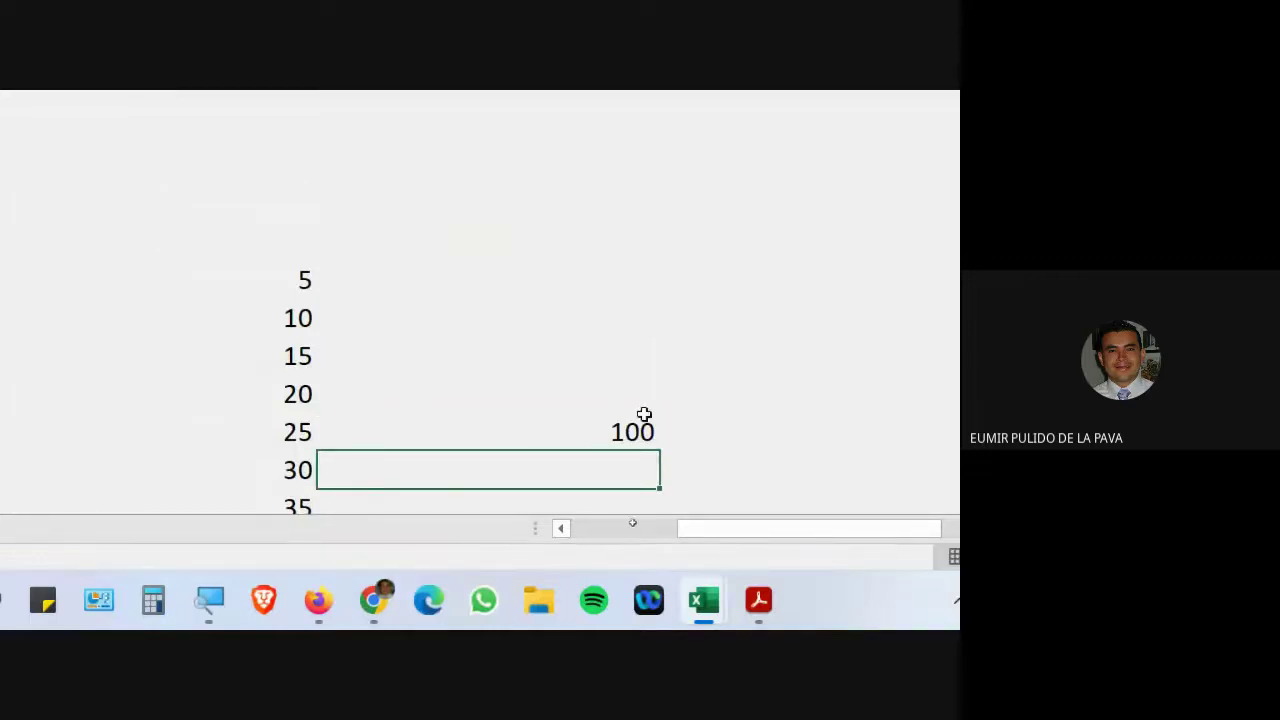
# Step: Try to fill a linear series along the row from the 100 in column F, with a limit of 110
pyautogui.click(607, 444)
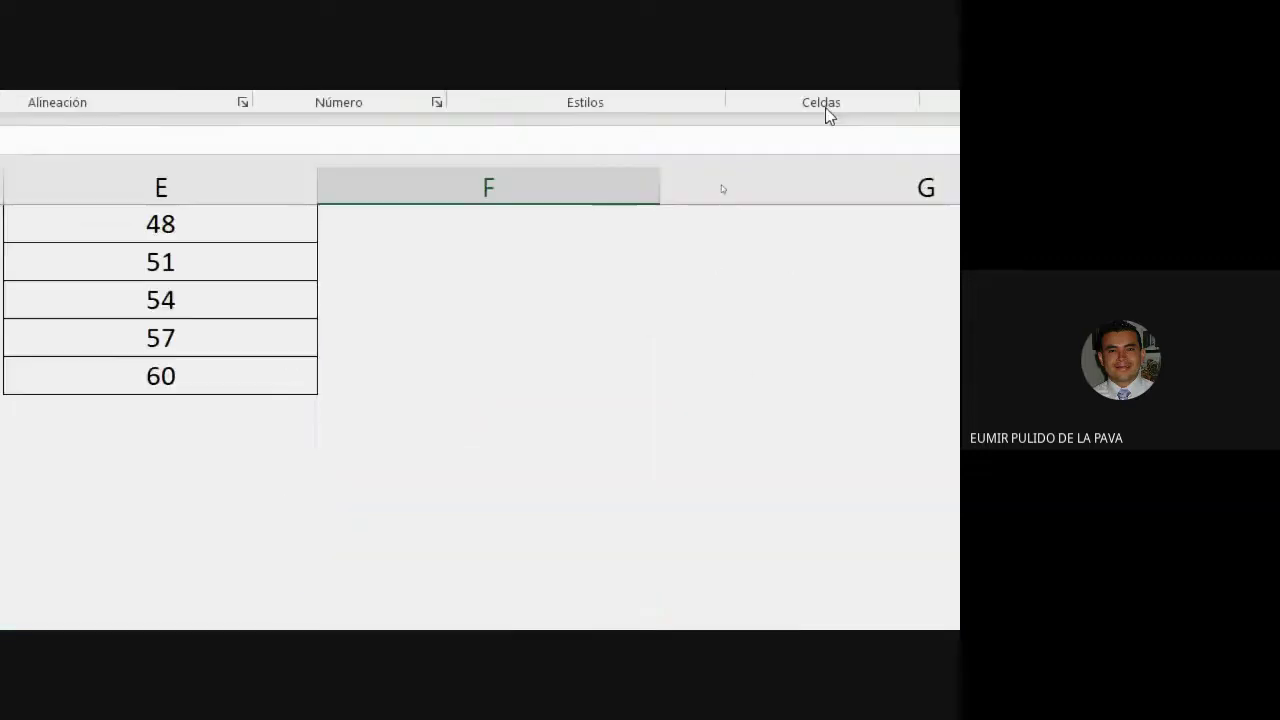
pyautogui.click(714, 214)
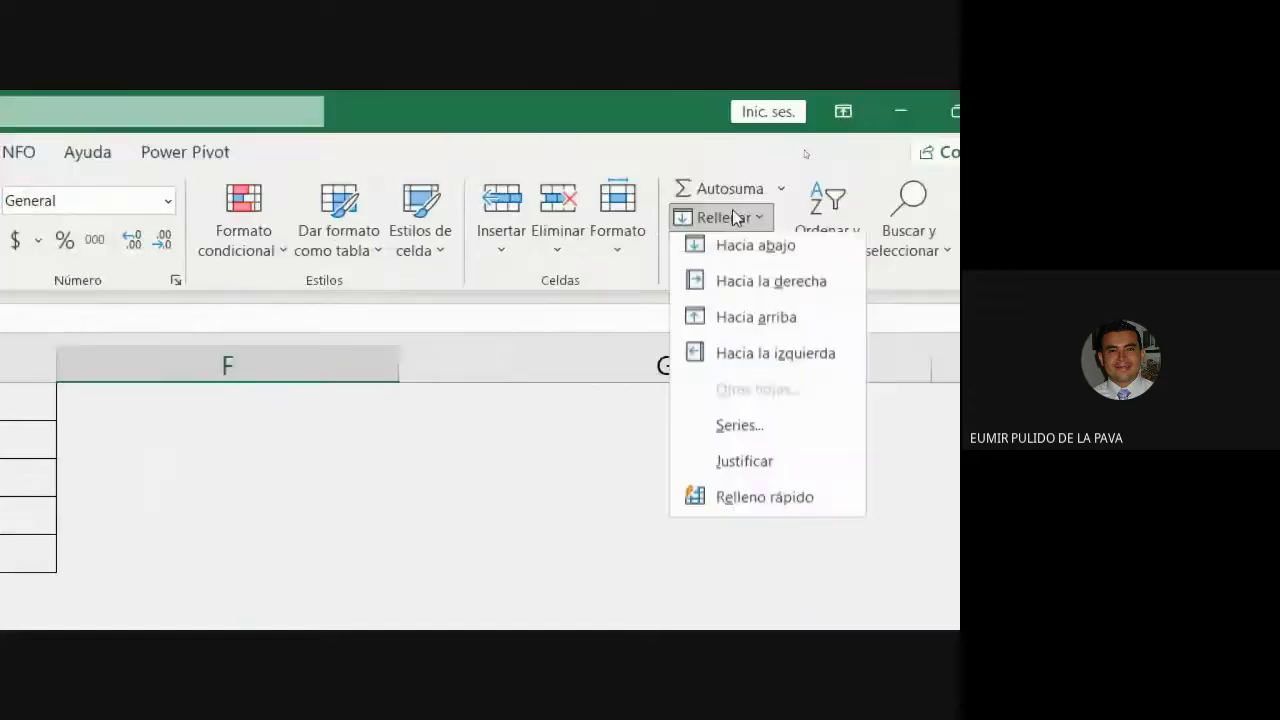
pyautogui.click(757, 432)
pyautogui.moveTo(789, 180); pyautogui.dragTo(611, 323)
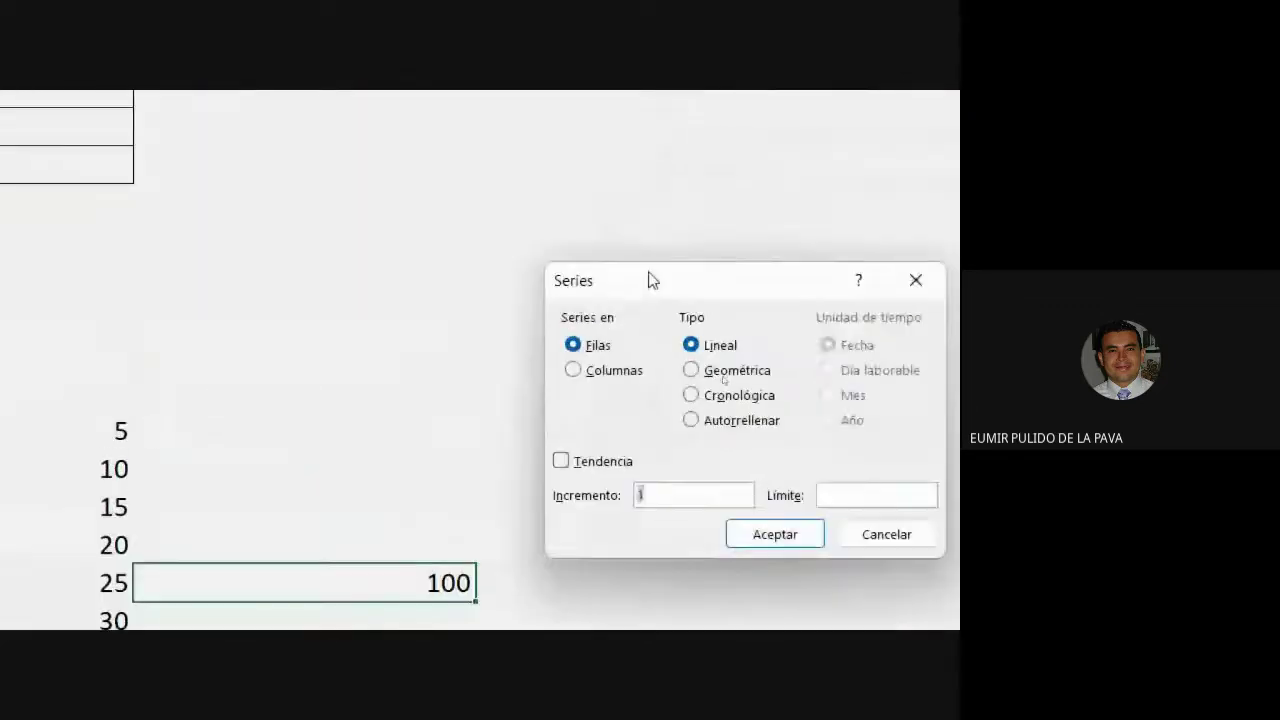
pyautogui.click(832, 532)
pyautogui.write('110')
pyautogui.press('Return')
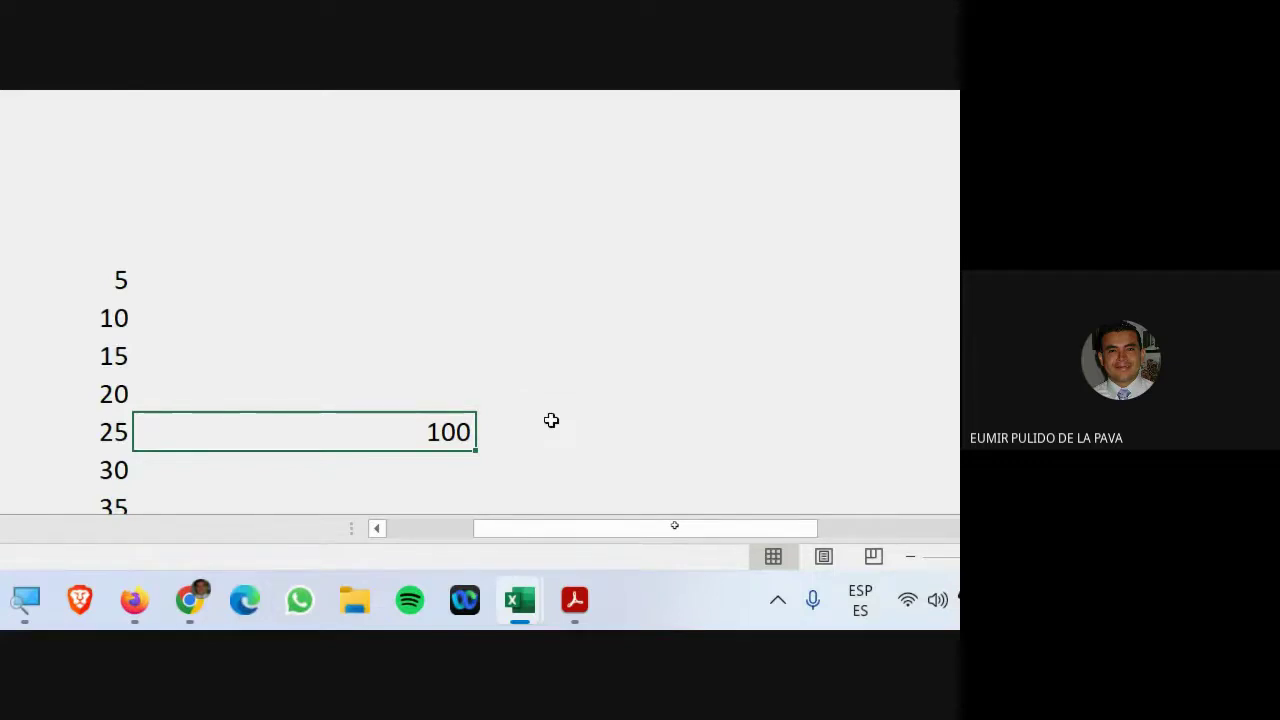
# Step: Fill a linear series down column F from the 100, with an increment of 1 and a limit of 120
pyautogui.scroll(-2, 551, 410)
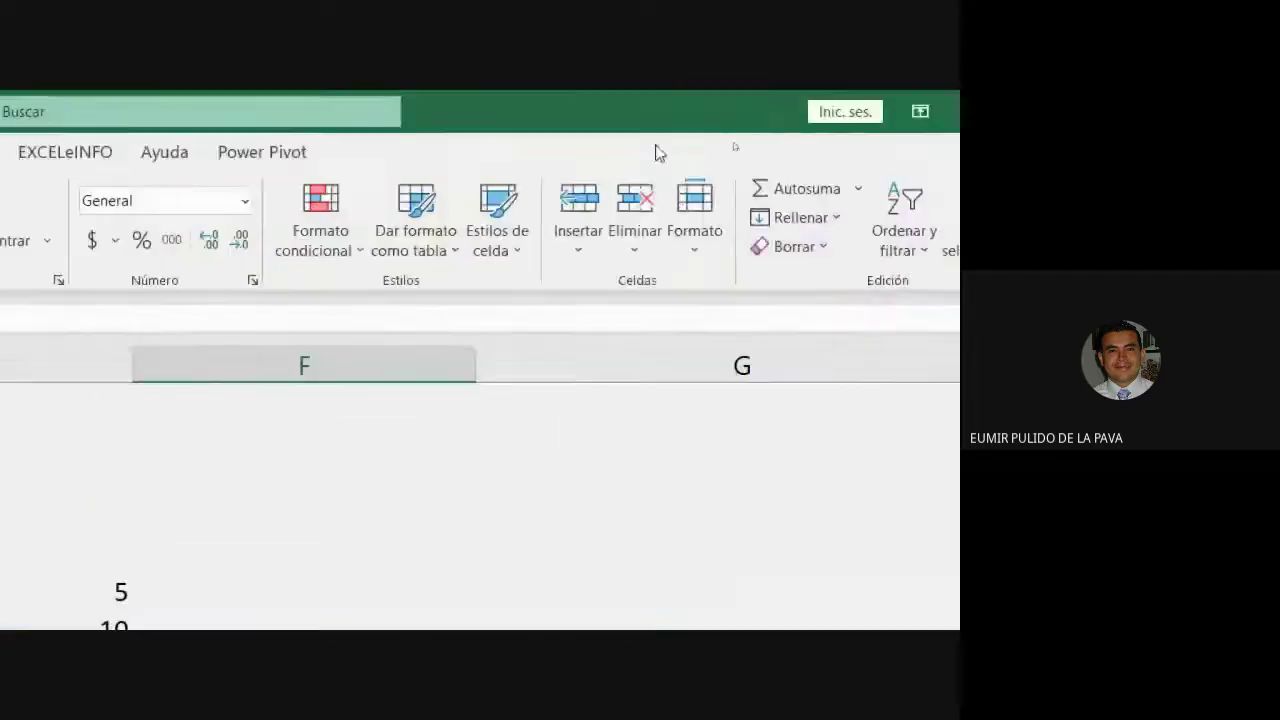
pyautogui.click(822, 218)
pyautogui.click(814, 429)
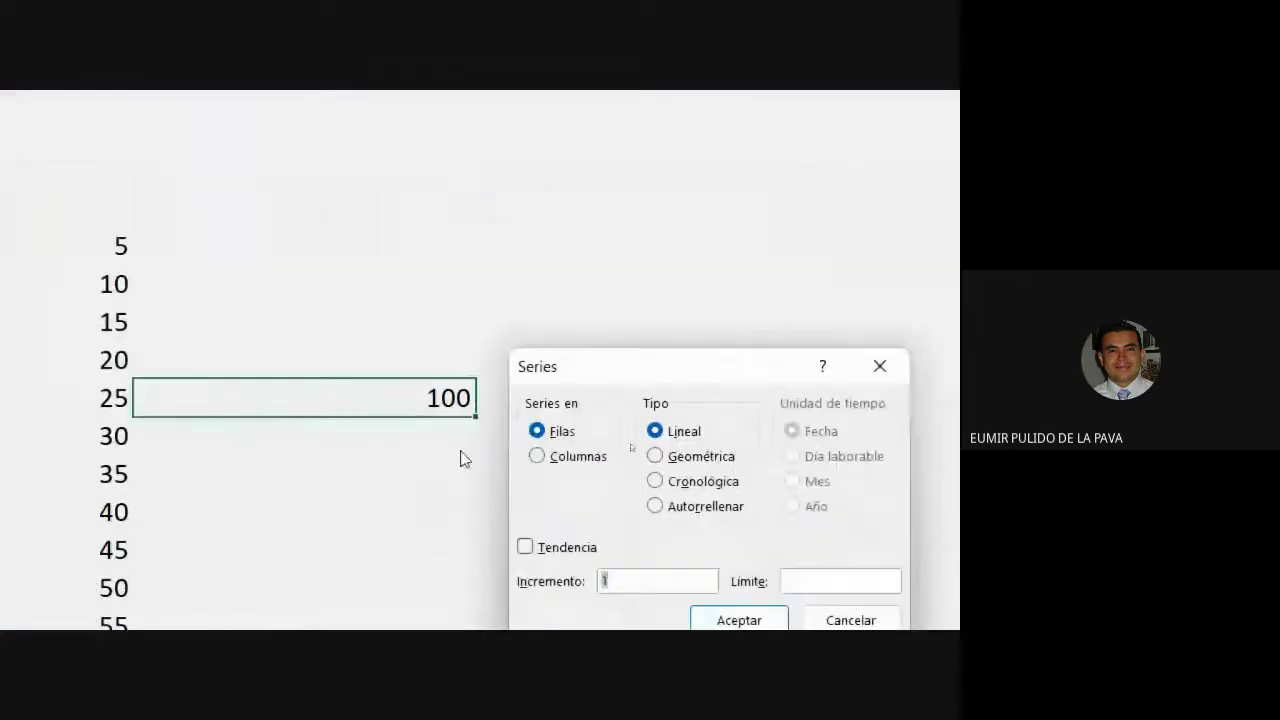
pyautogui.click(560, 576)
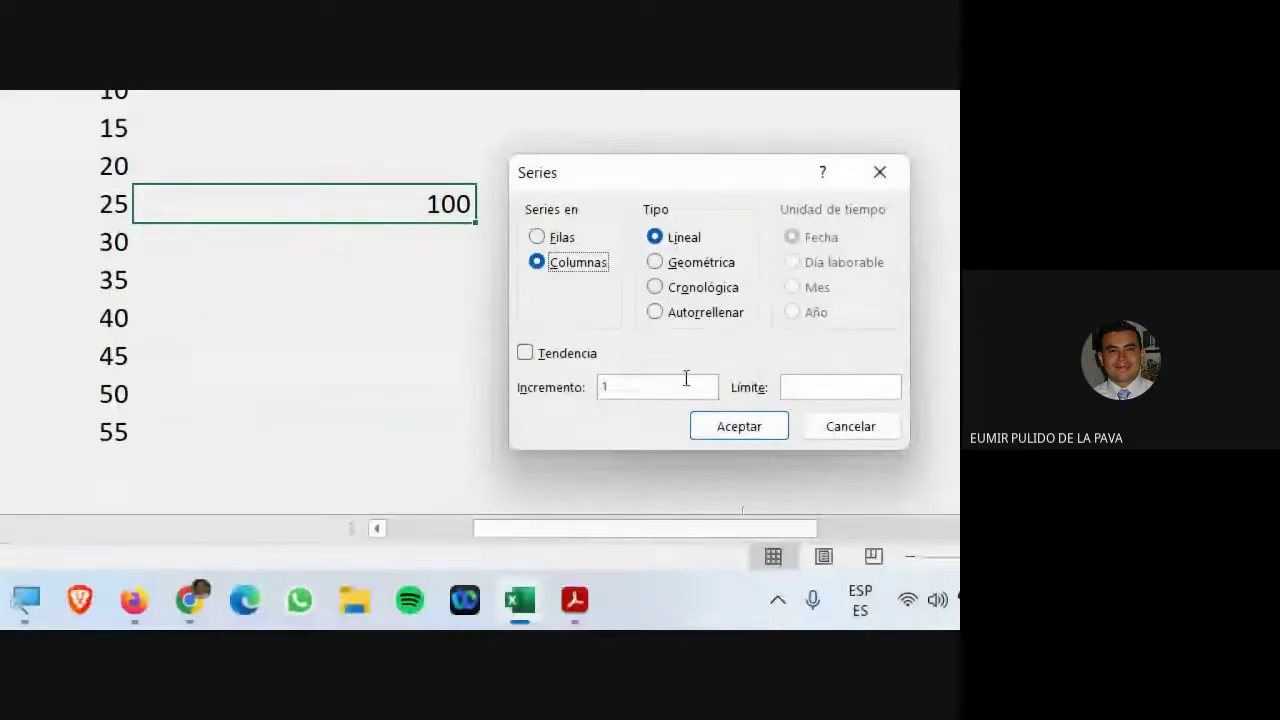
pyautogui.click(635, 390)
pyautogui.click(794, 386)
pyautogui.write('120')
pyautogui.press('Return')
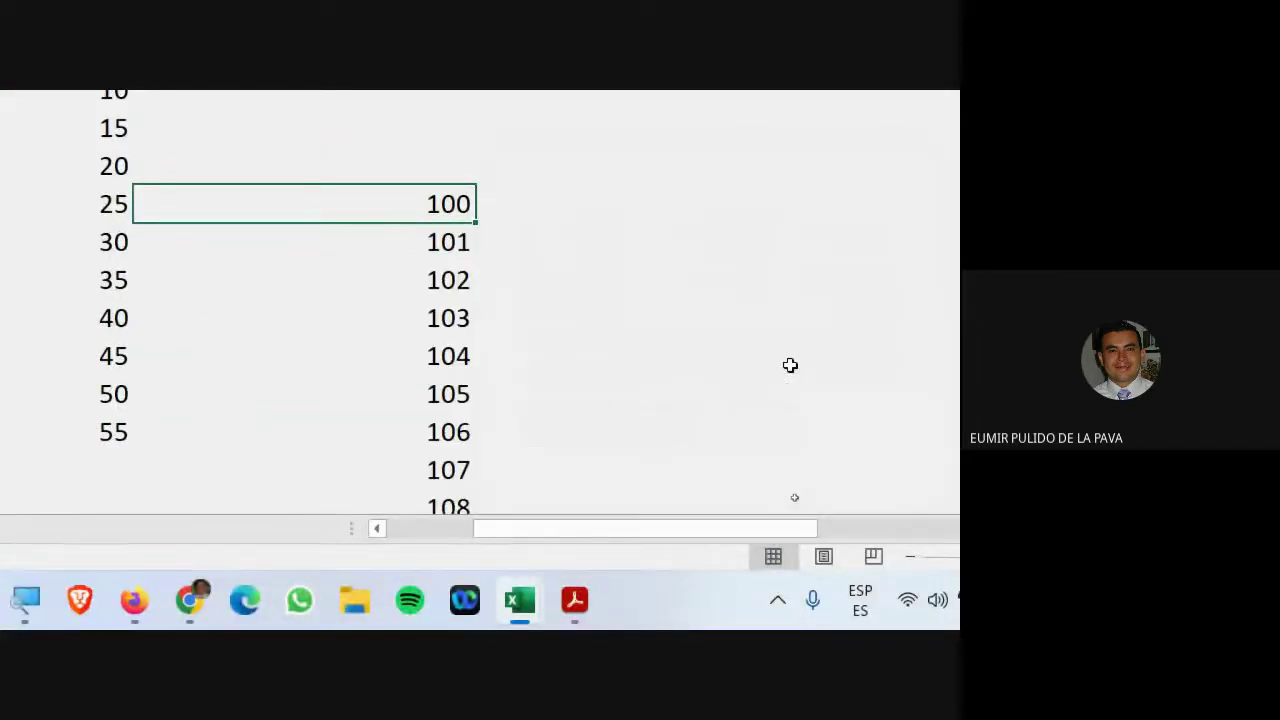
# Step: Fill ten Ejemplo7 cells in column G from 1/07/2020 with a chronological column series by date, increment 1
pyautogui.scroll(-7, 306, 360)
pyautogui.scroll(3, 308, 363)
pyautogui.scroll(5, 308, 363)
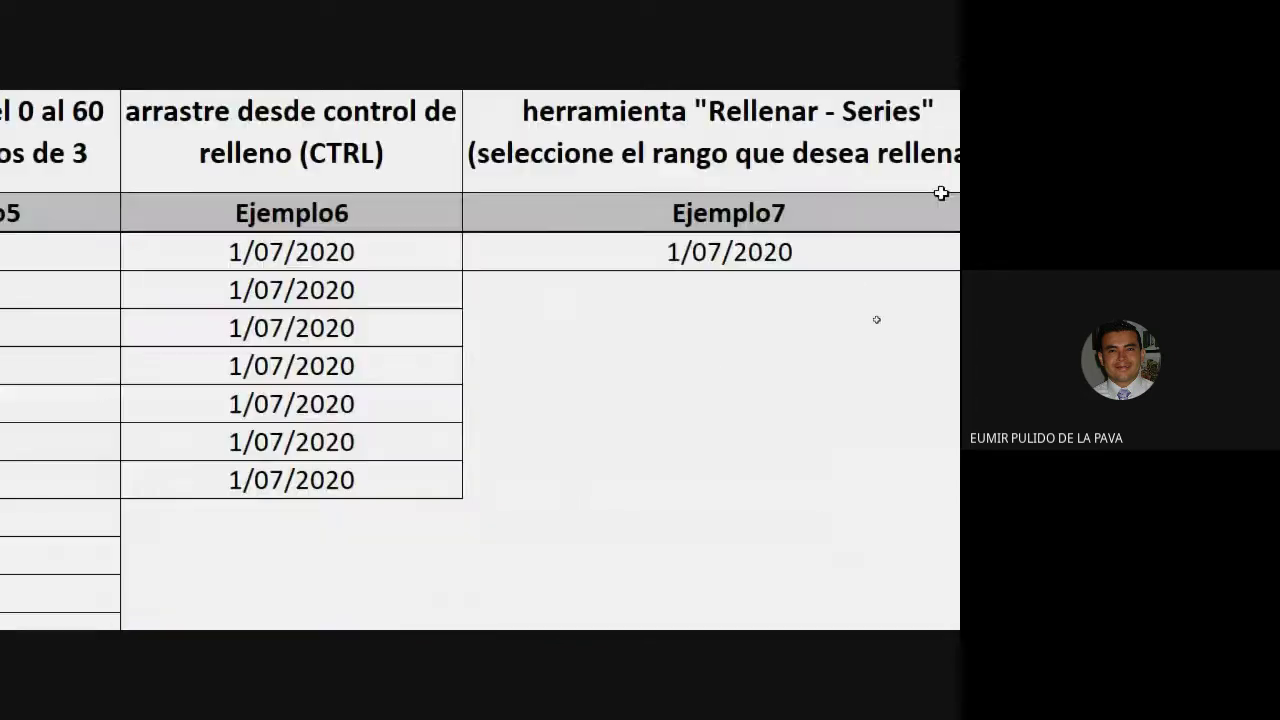
pyautogui.hscroll(2, 651, 294)
pyautogui.scroll(1, 562, 108)
pyautogui.moveTo(632, 330); pyautogui.dragTo(594, 549)
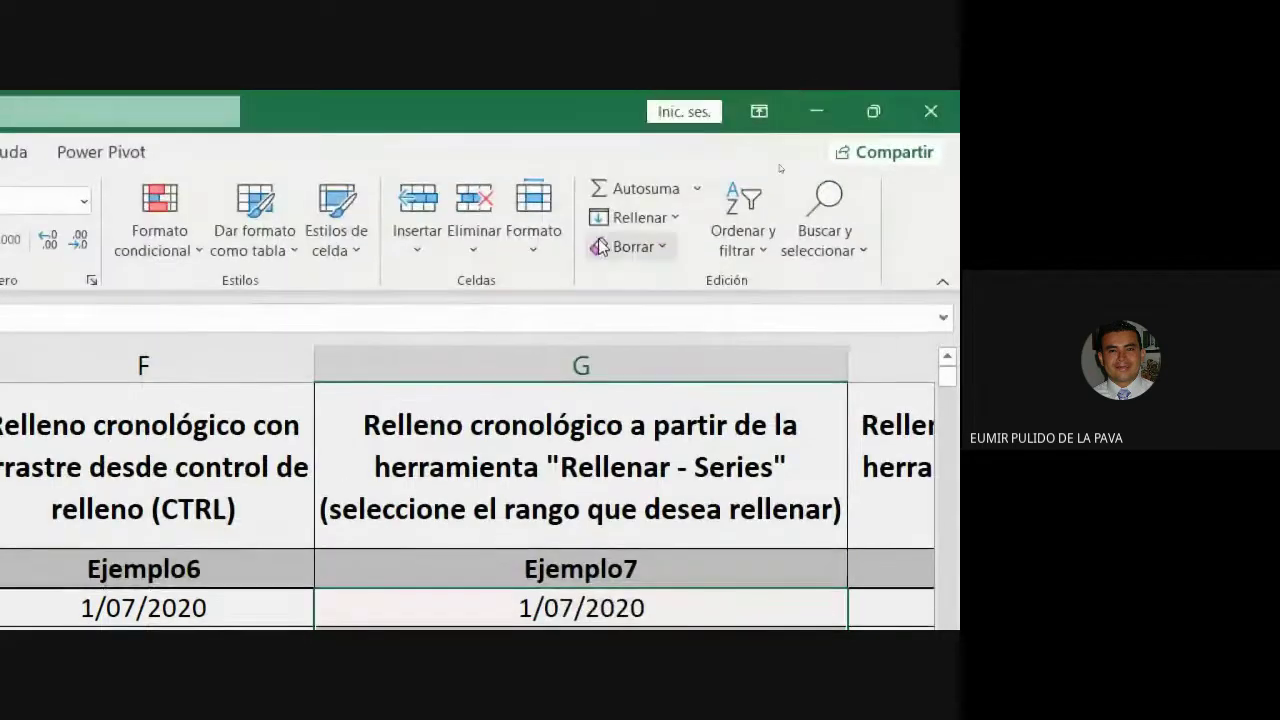
pyautogui.click(628, 218)
pyautogui.click(700, 434)
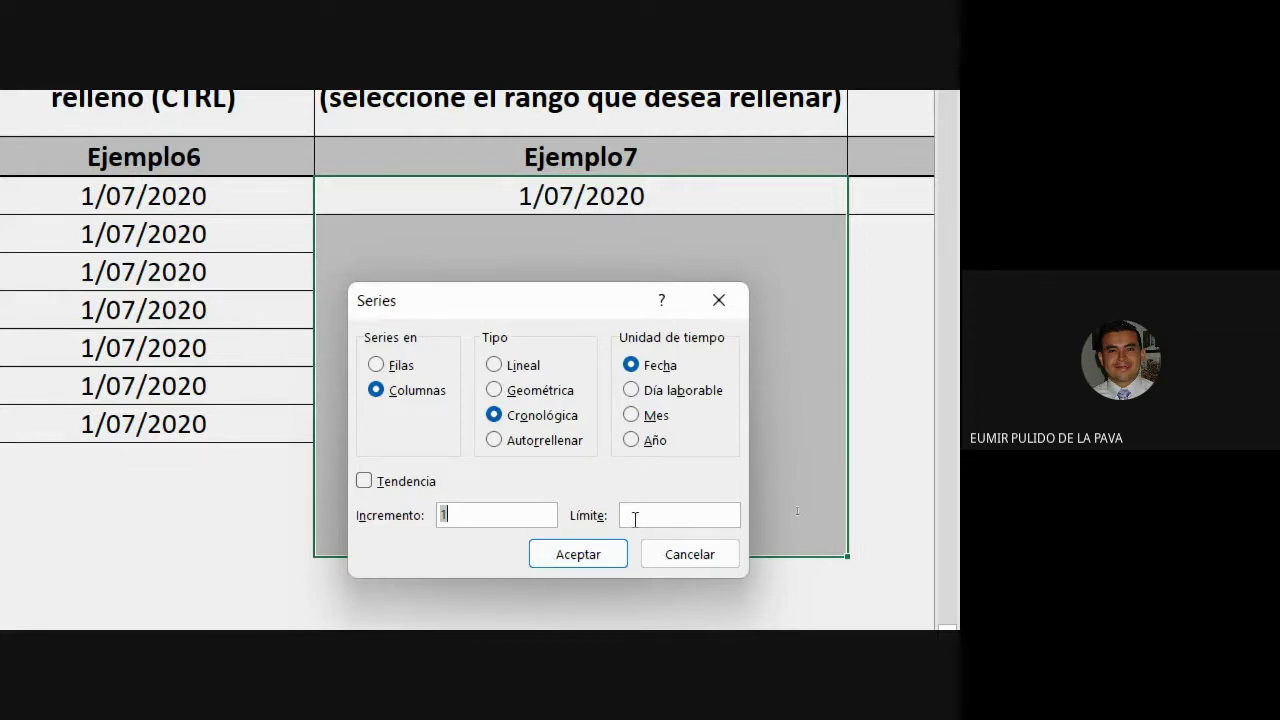
pyautogui.moveTo(543, 302); pyautogui.dragTo(166, 289)
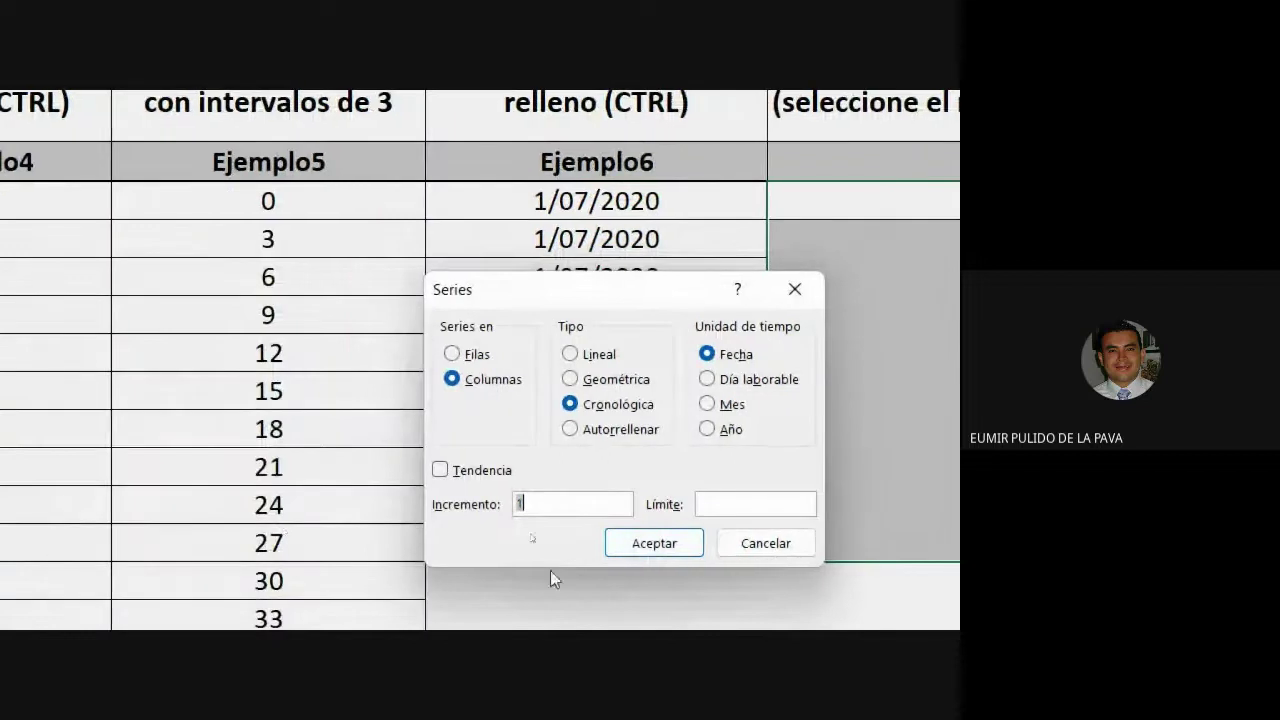
pyautogui.click(237, 543)
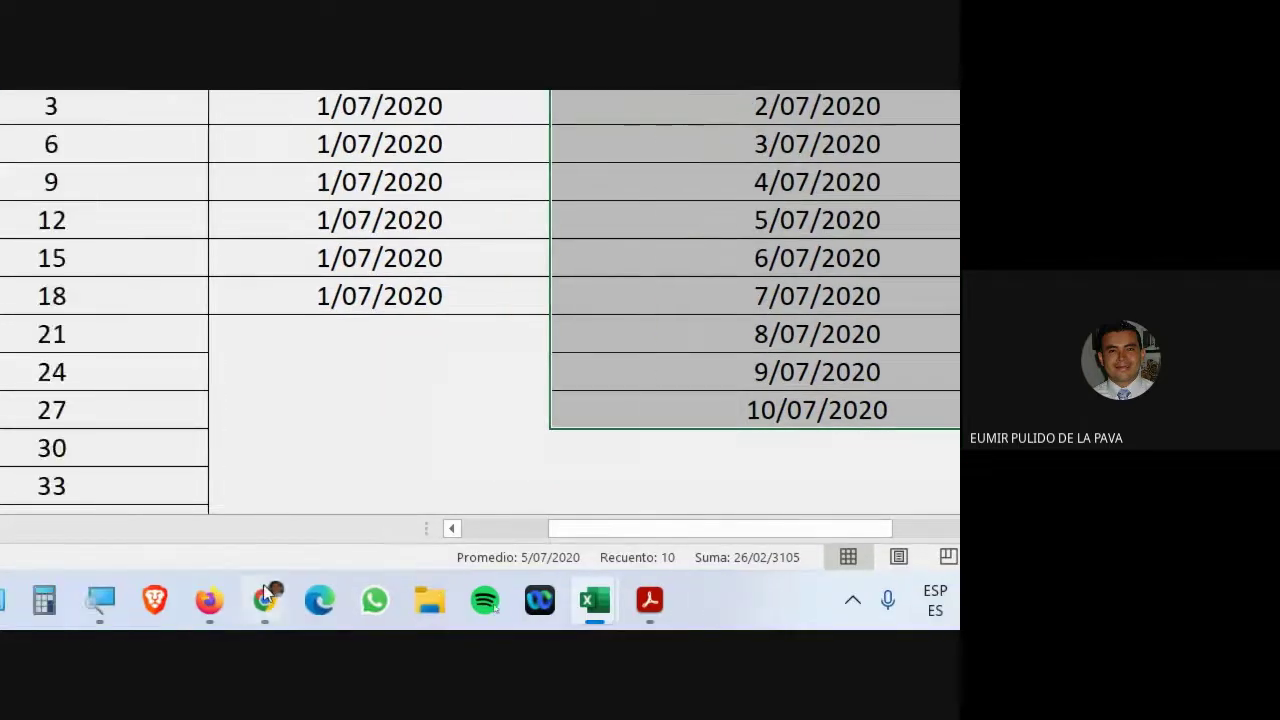
# Step: Check the video meeting's chat in the browser and return to the Series.xlsx workbook in Excel
pyautogui.click(265, 592)
pyautogui.click(469, 249)
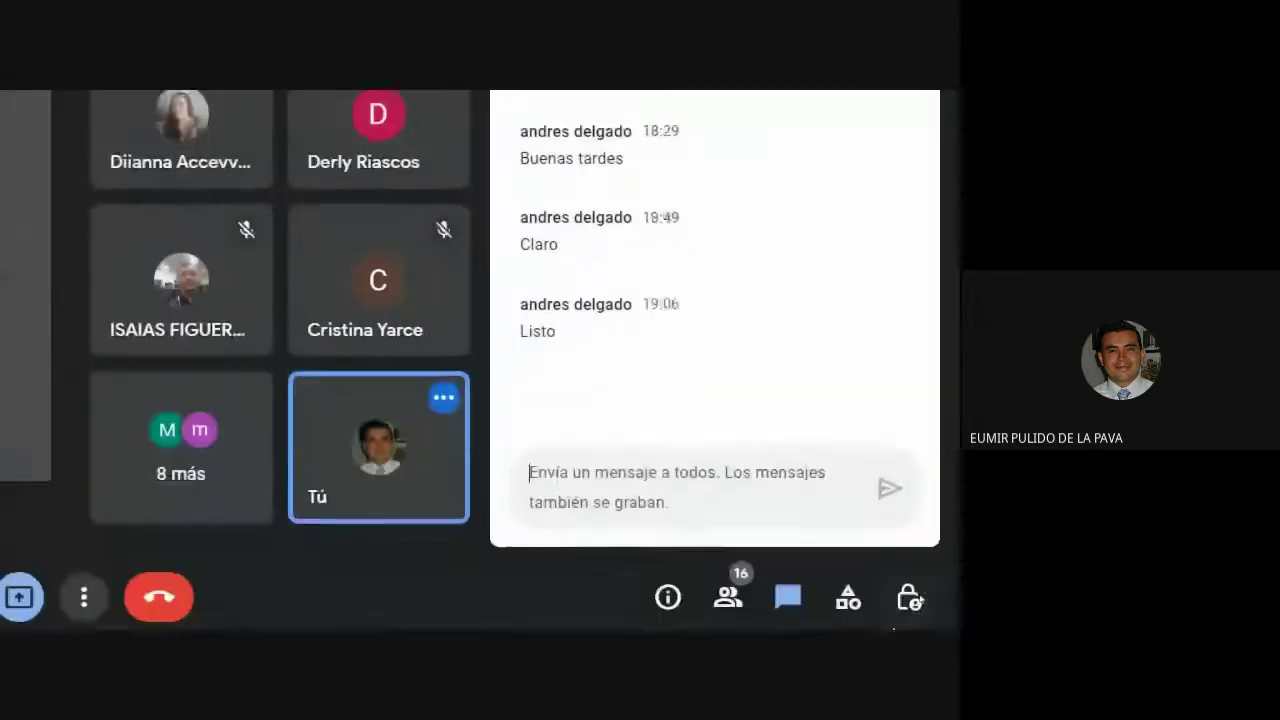
pyautogui.moveTo(357, 600)
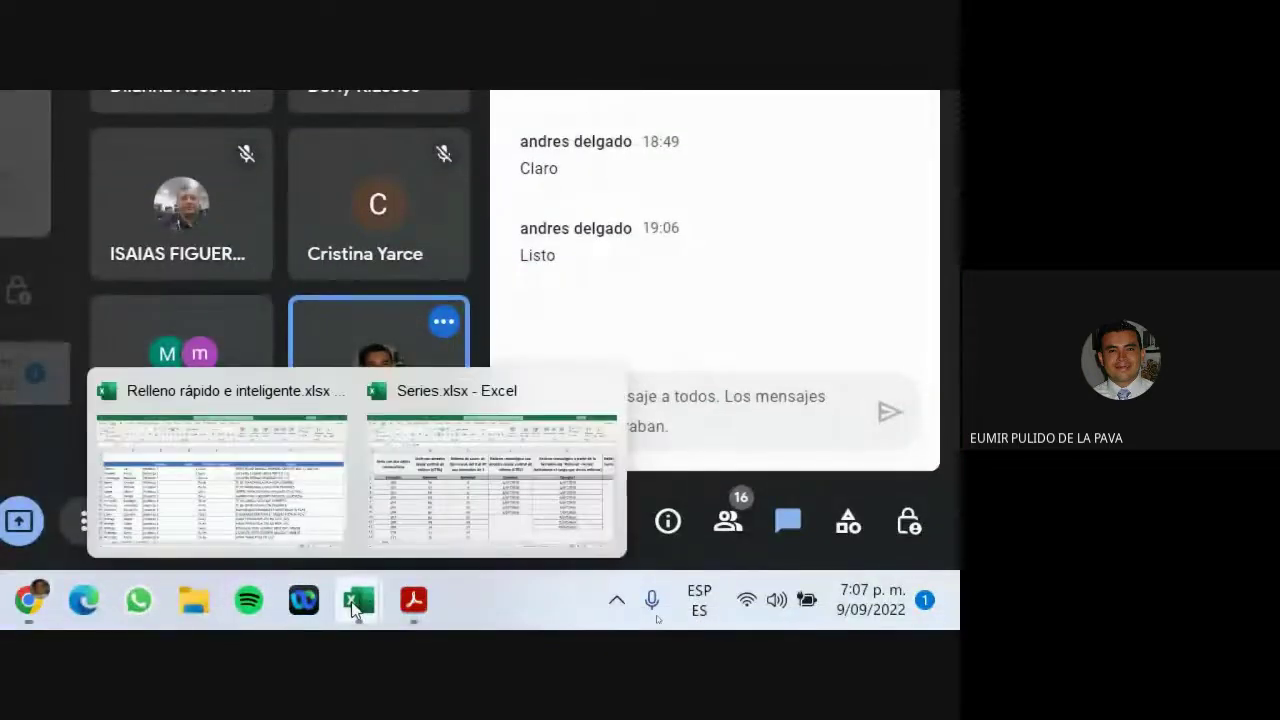
pyautogui.click(418, 526)
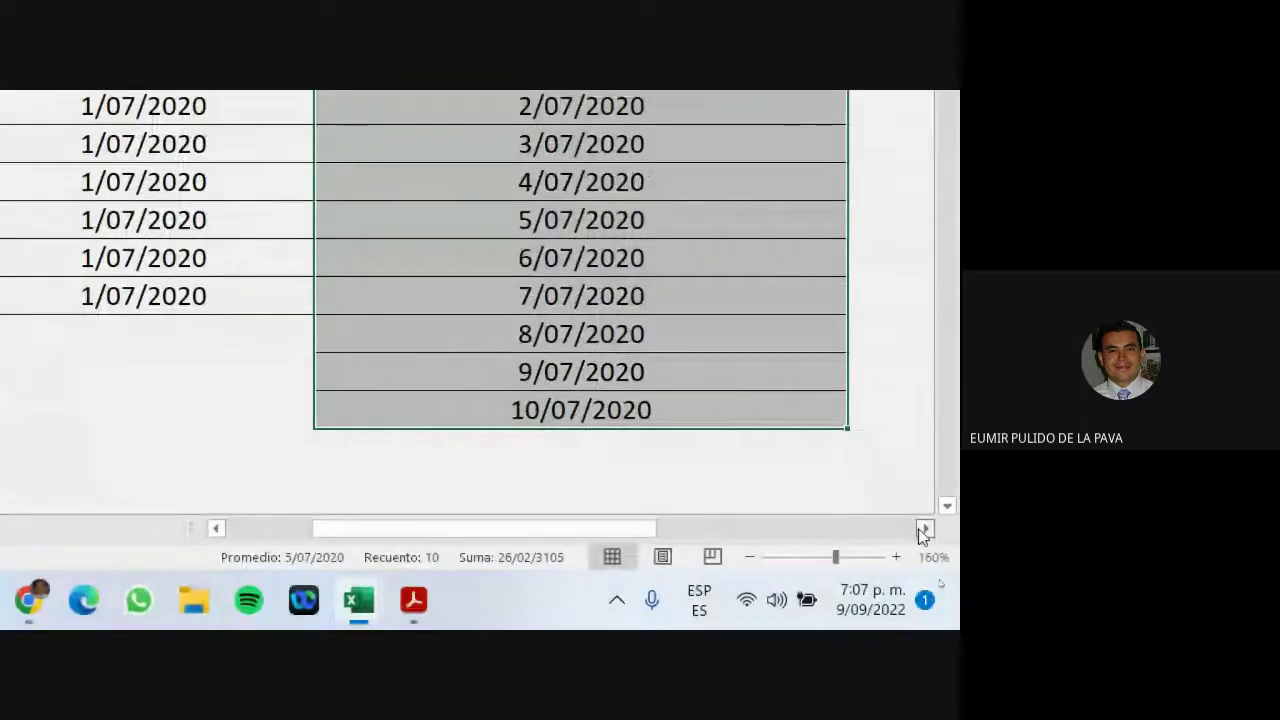
# Step: Narrow column H, keeping its heading on three lines, and select the Ejemplo8 start date
pyautogui.click(924, 530)
pyautogui.click(532, 255)
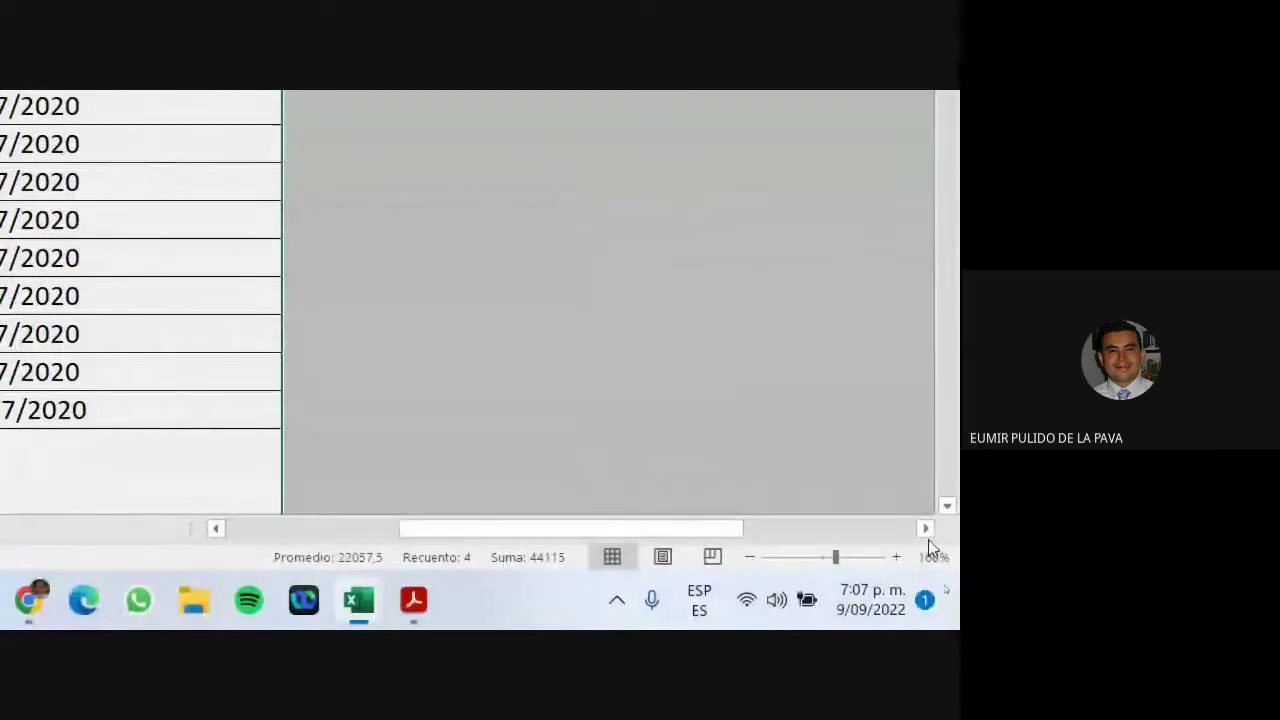
pyautogui.click(925, 528)
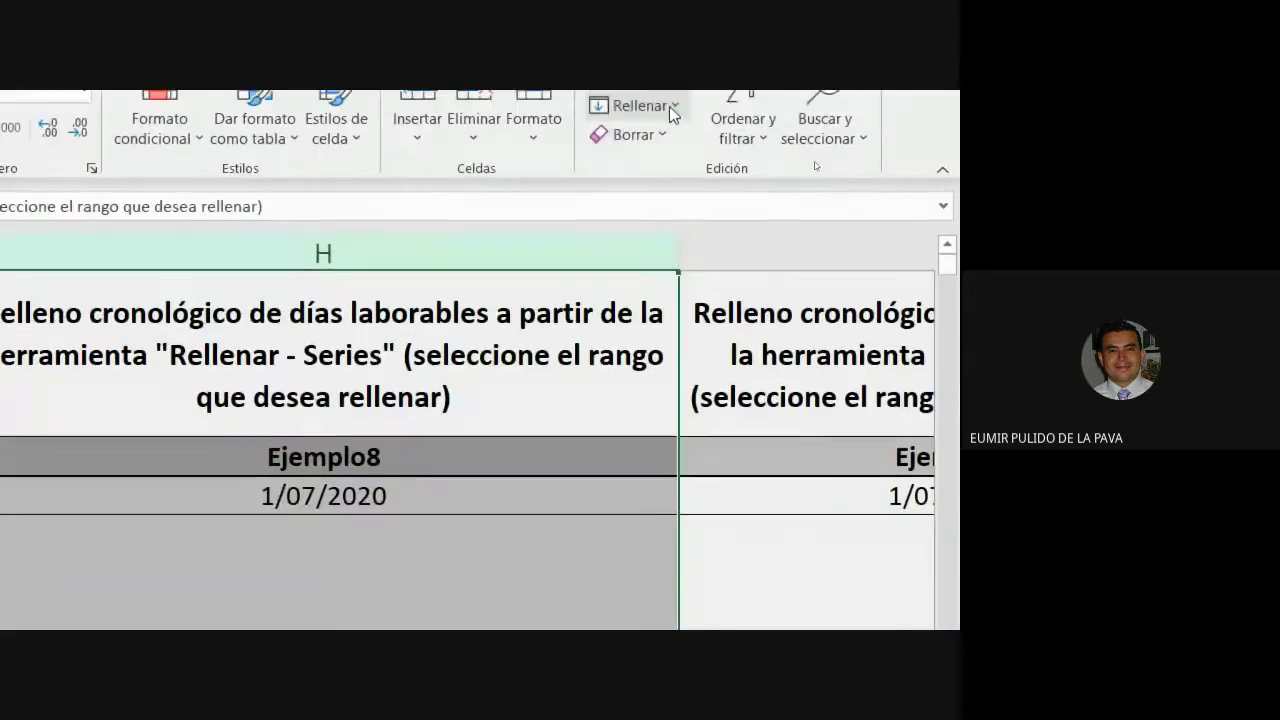
pyautogui.moveTo(677, 251); pyautogui.dragTo(574, 251)
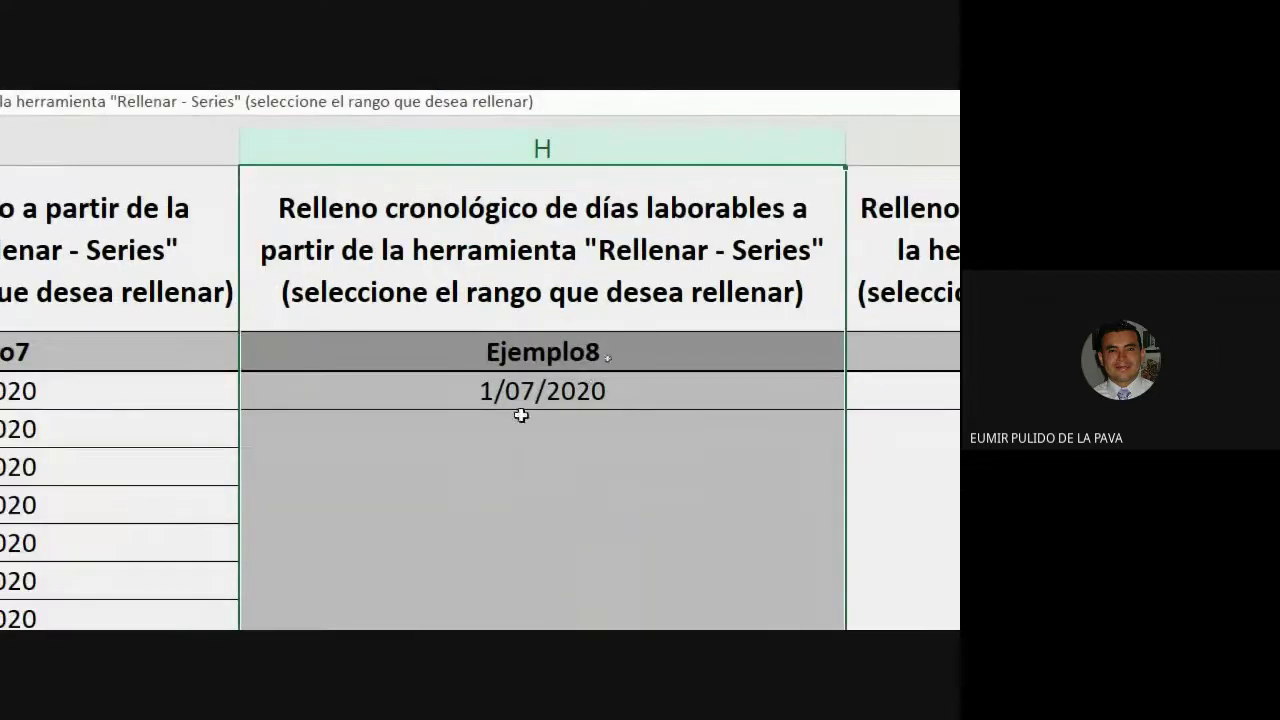
pyautogui.click(264, 496)
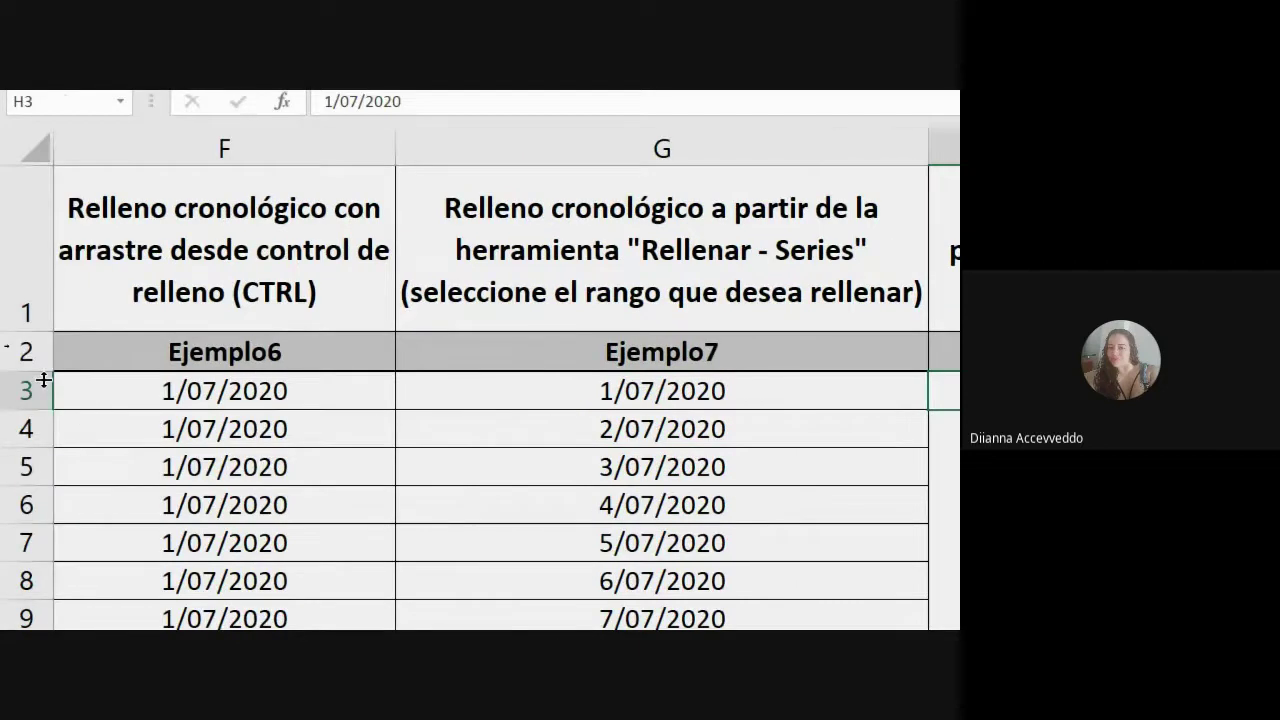
# Step: Clear the repeated dates below the first 1/07/2020 under Ejemplo6 and select that start date
pyautogui.scroll(-1, 480, 400)
pyautogui.moveTo(160, 282); pyautogui.dragTo(177, 470)
pyautogui.press('Delete')
pyautogui.scroll(1, 126, 277)
pyautogui.click(265, 361)
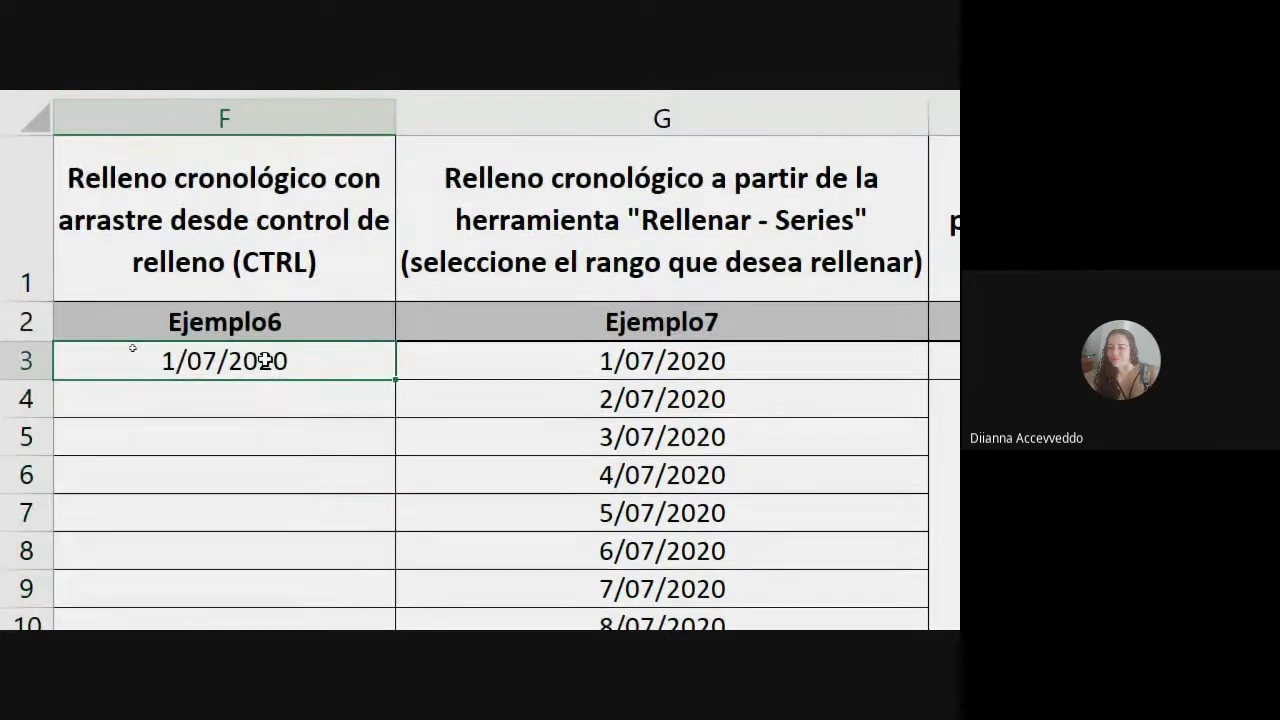
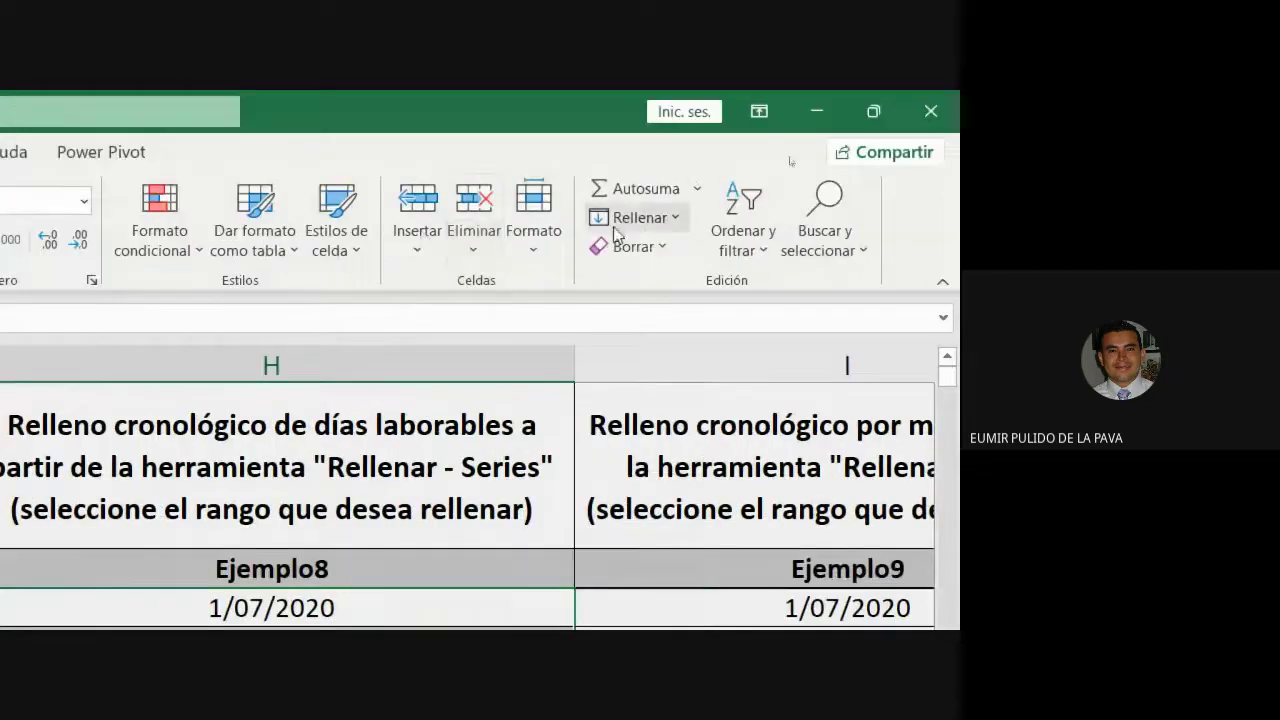
# Step: Fill the selected Ejemplo8 range from 1/07/2020 with a chronological column series of working days (Día laborable), increment 1
pyautogui.click(617, 230)
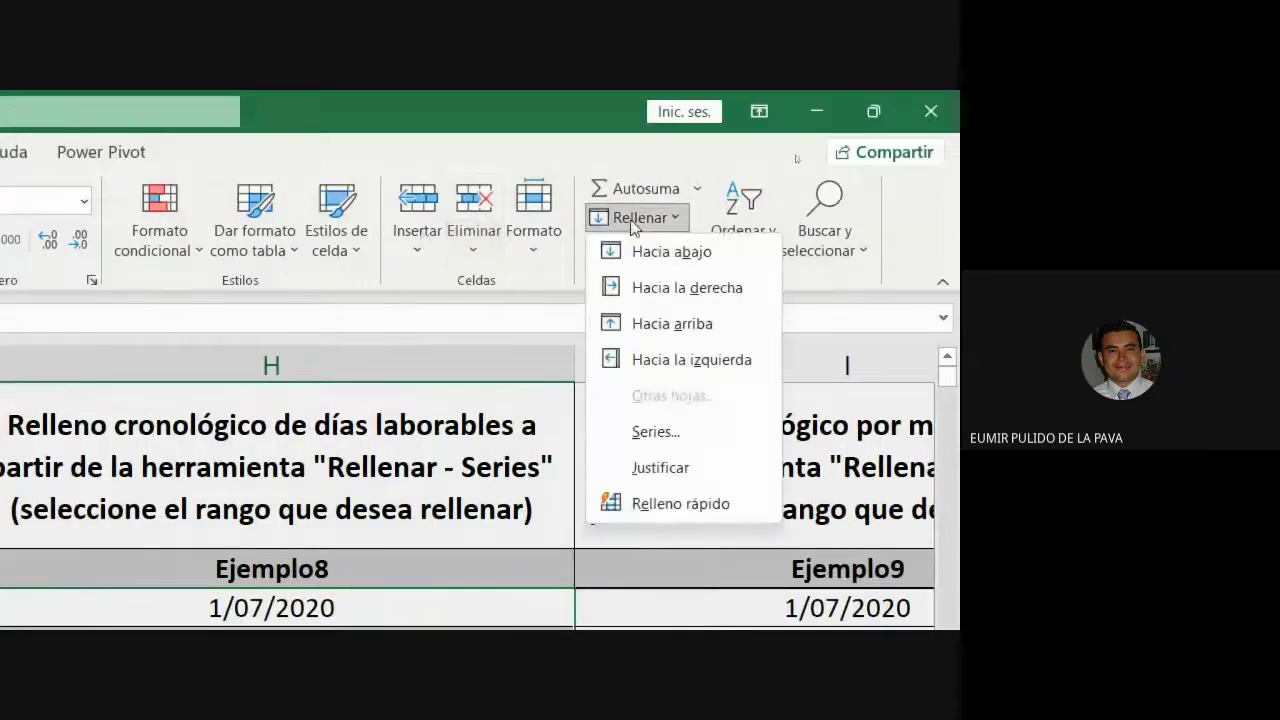
pyautogui.click(645, 430)
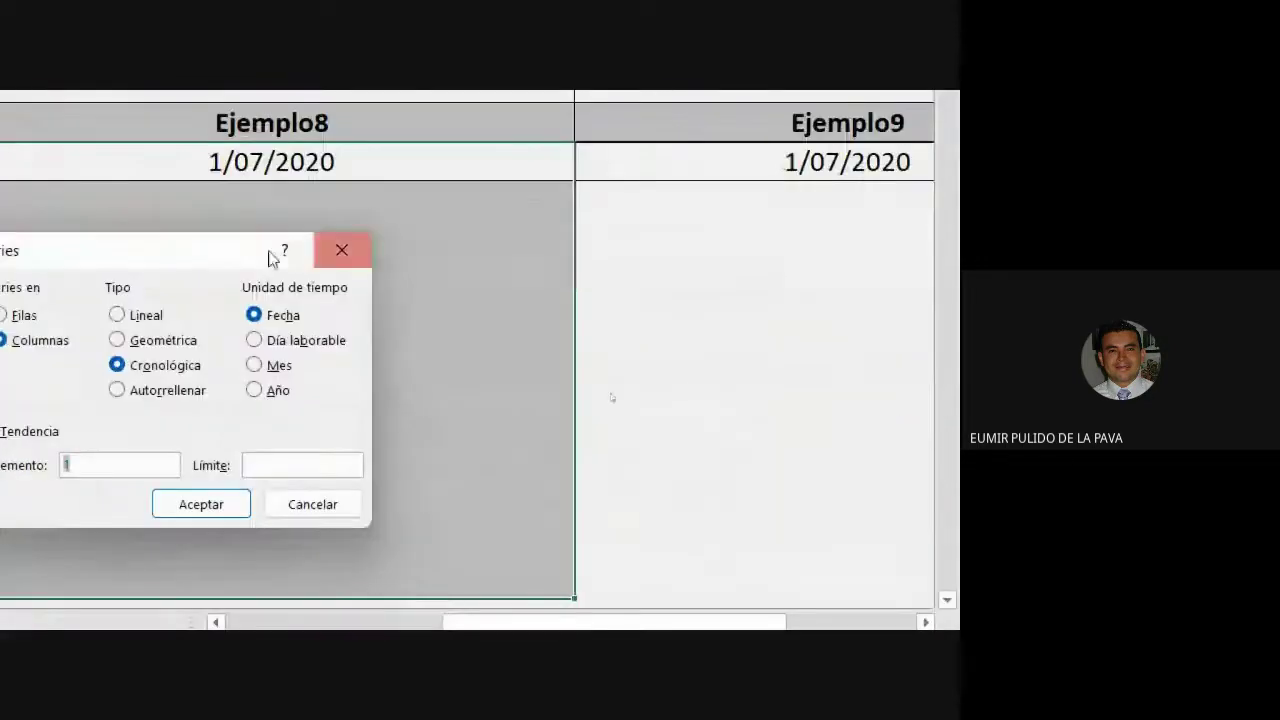
pyautogui.moveTo(189, 257); pyautogui.dragTo(646, 186)
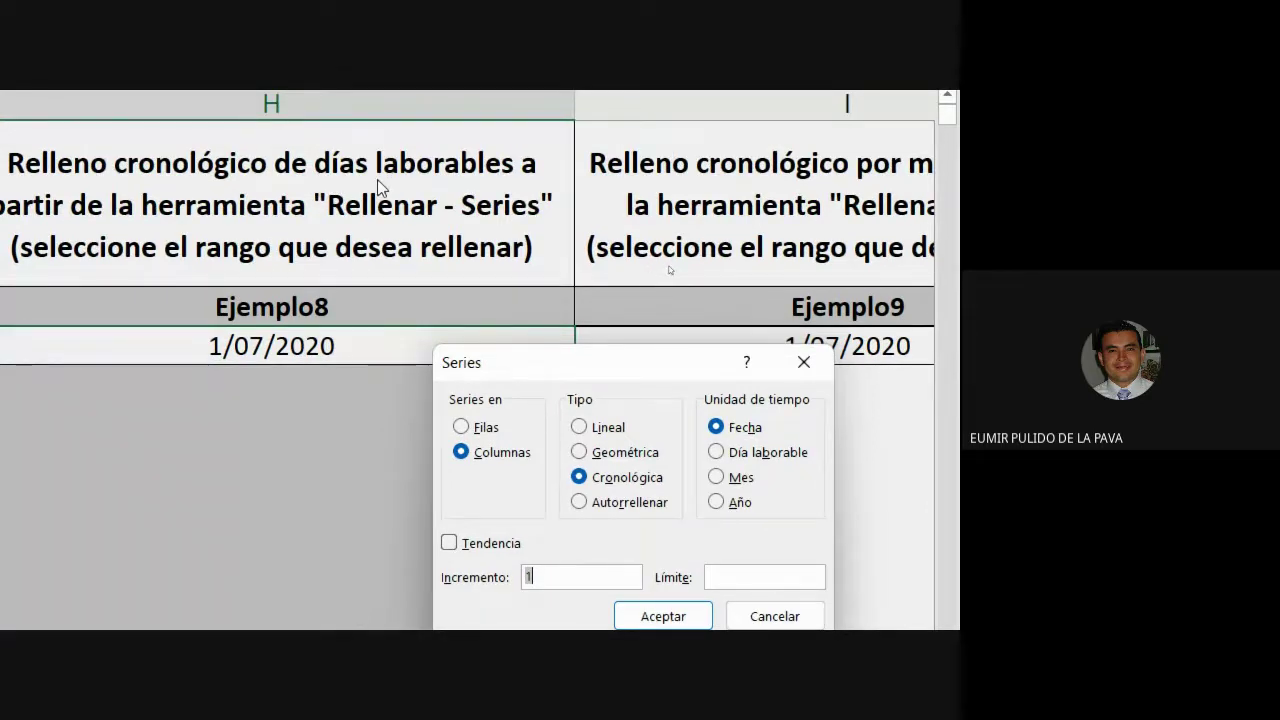
pyautogui.click(716, 455)
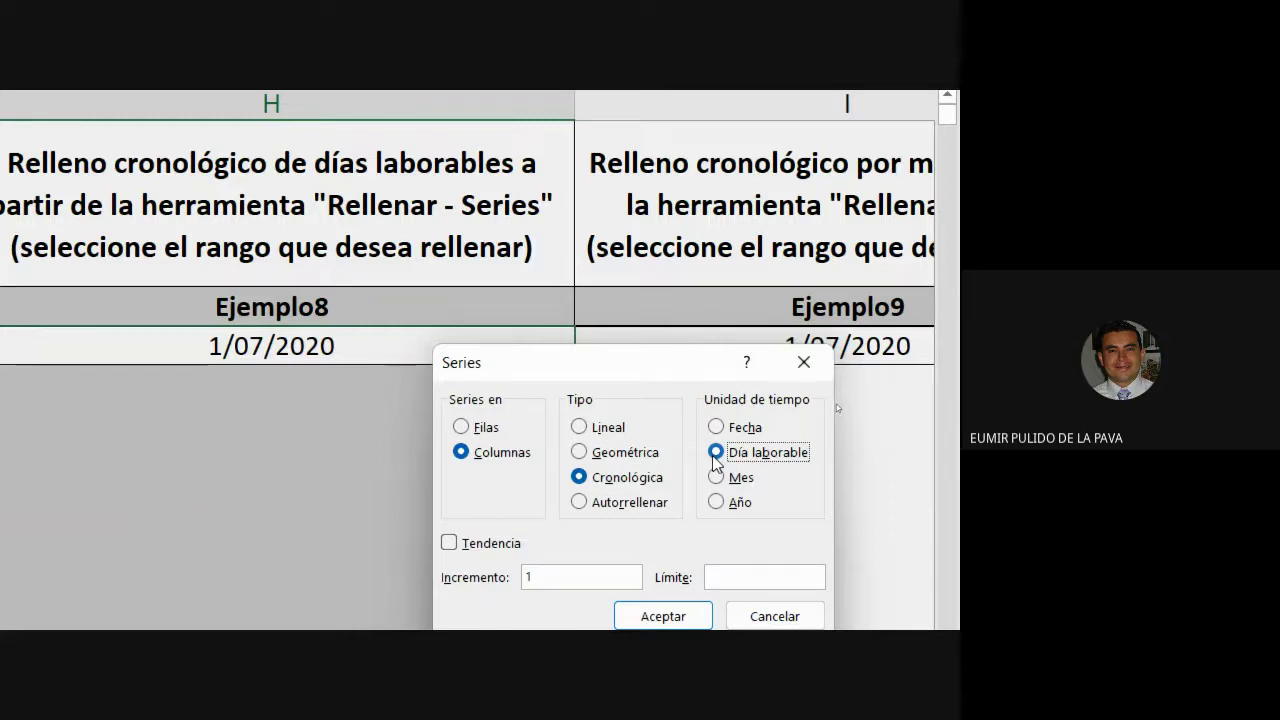
pyautogui.click(682, 618)
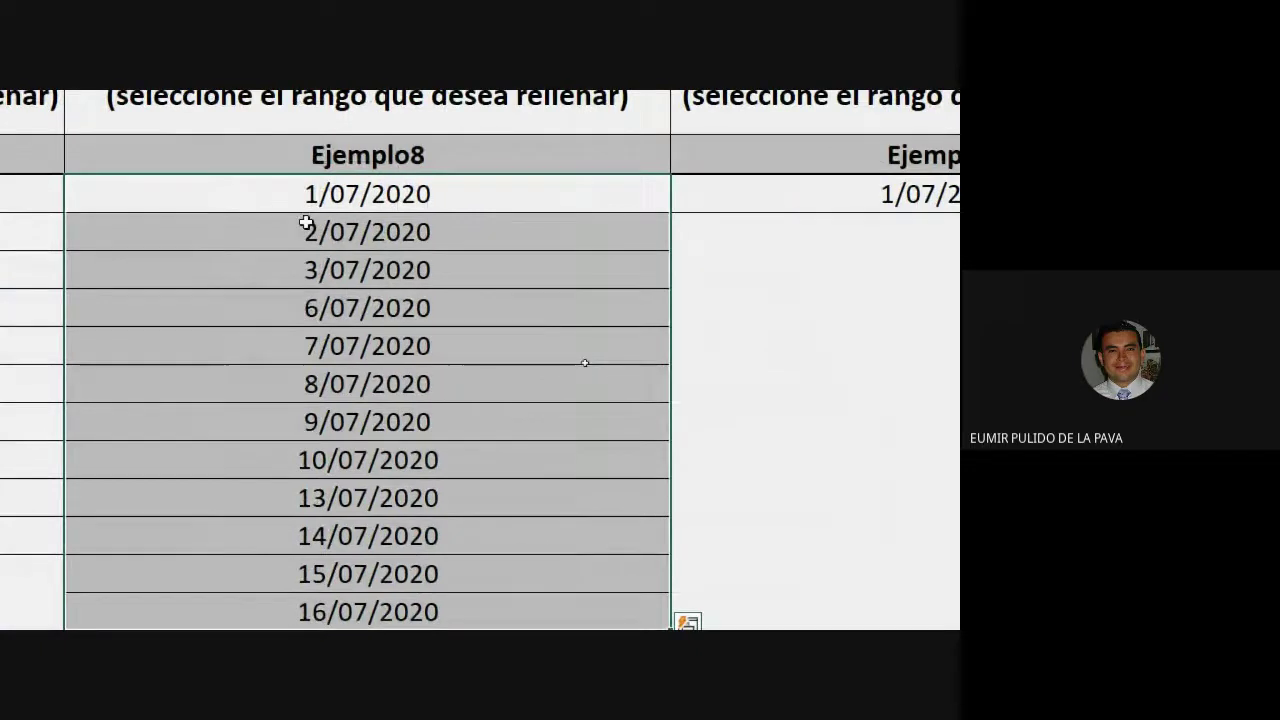
# Step: Review the Ejemplo8 working-day dates one by one and select the first nine to examine which days are skipped
pyautogui.click(294, 206)
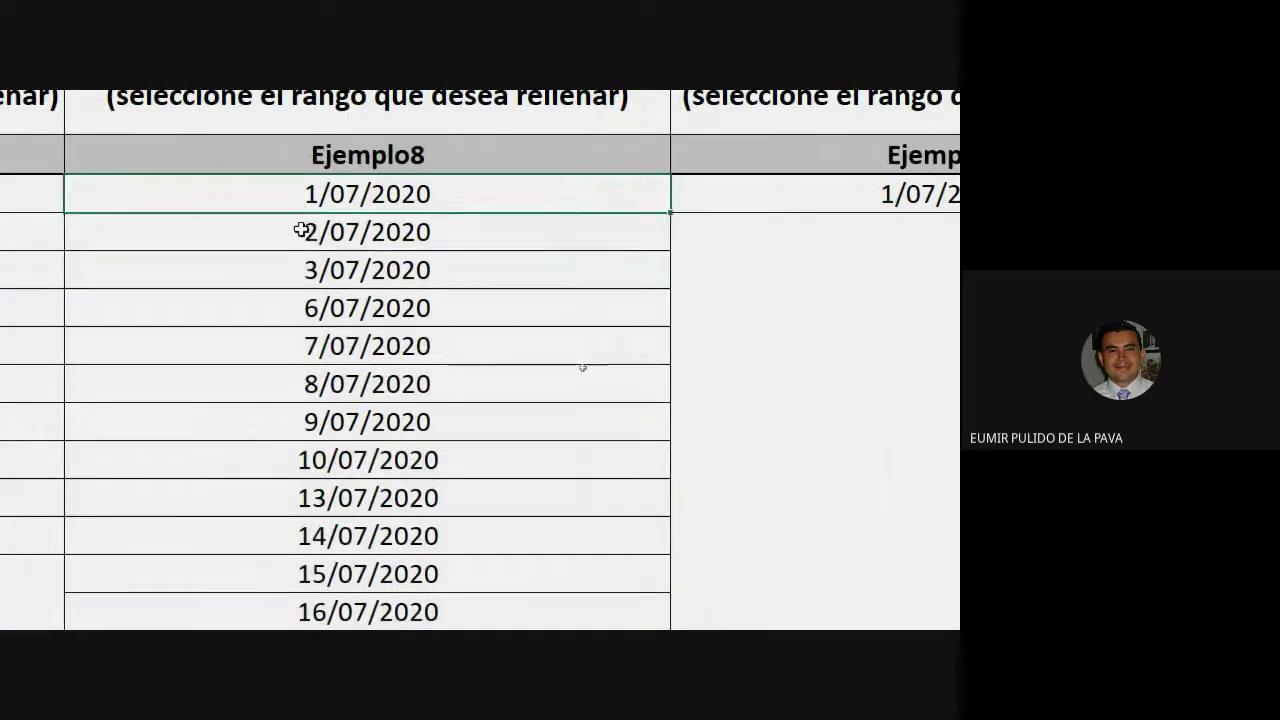
pyautogui.click(302, 231)
pyautogui.click(297, 266)
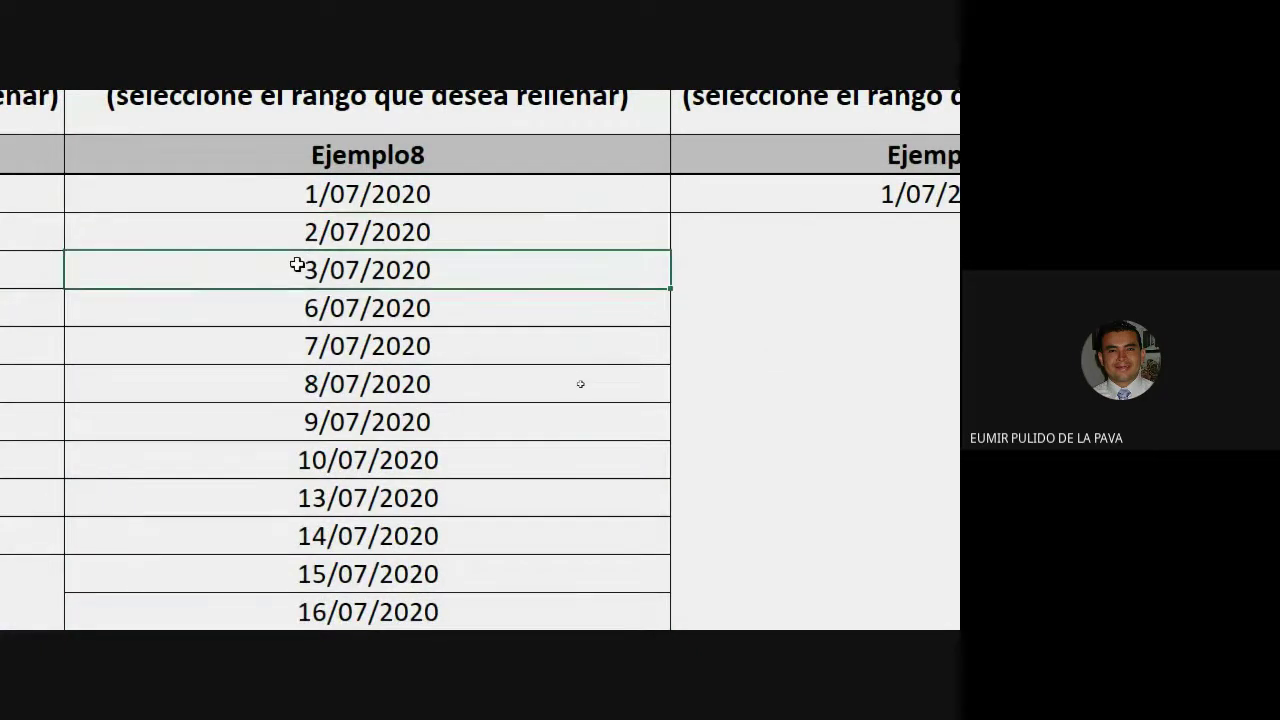
pyautogui.click(291, 304)
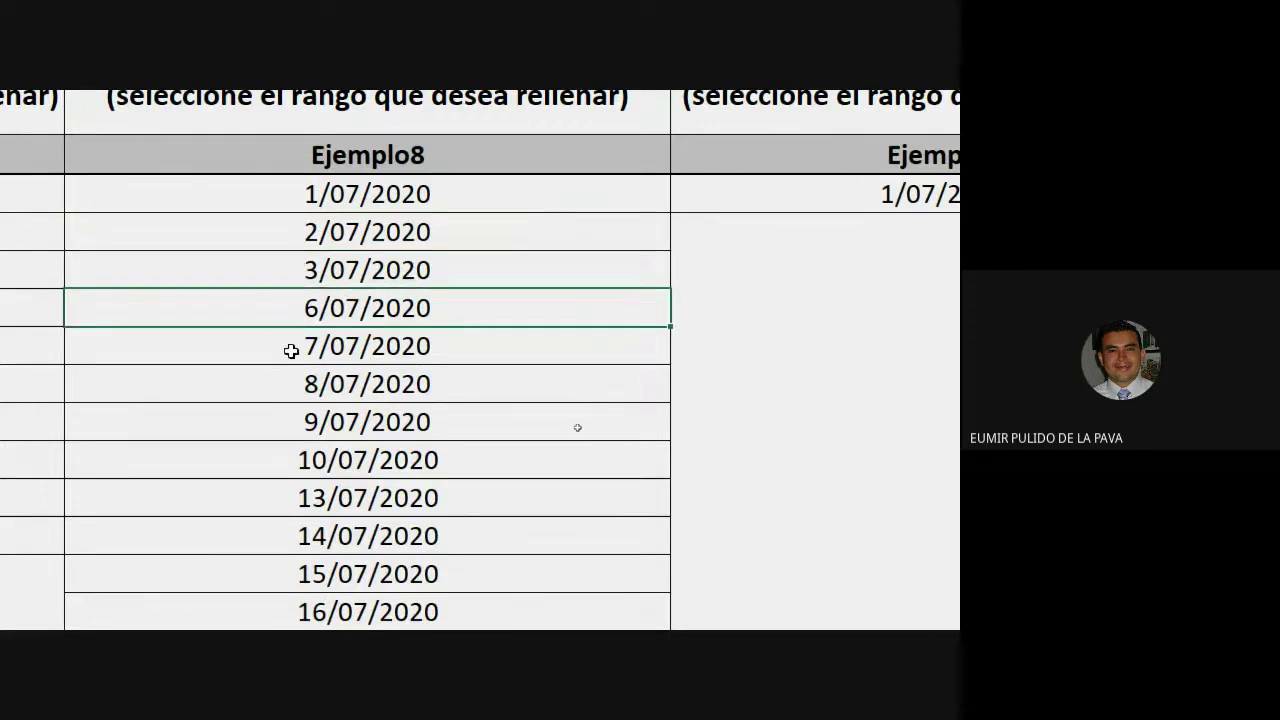
pyautogui.click(292, 350)
pyautogui.click(301, 385)
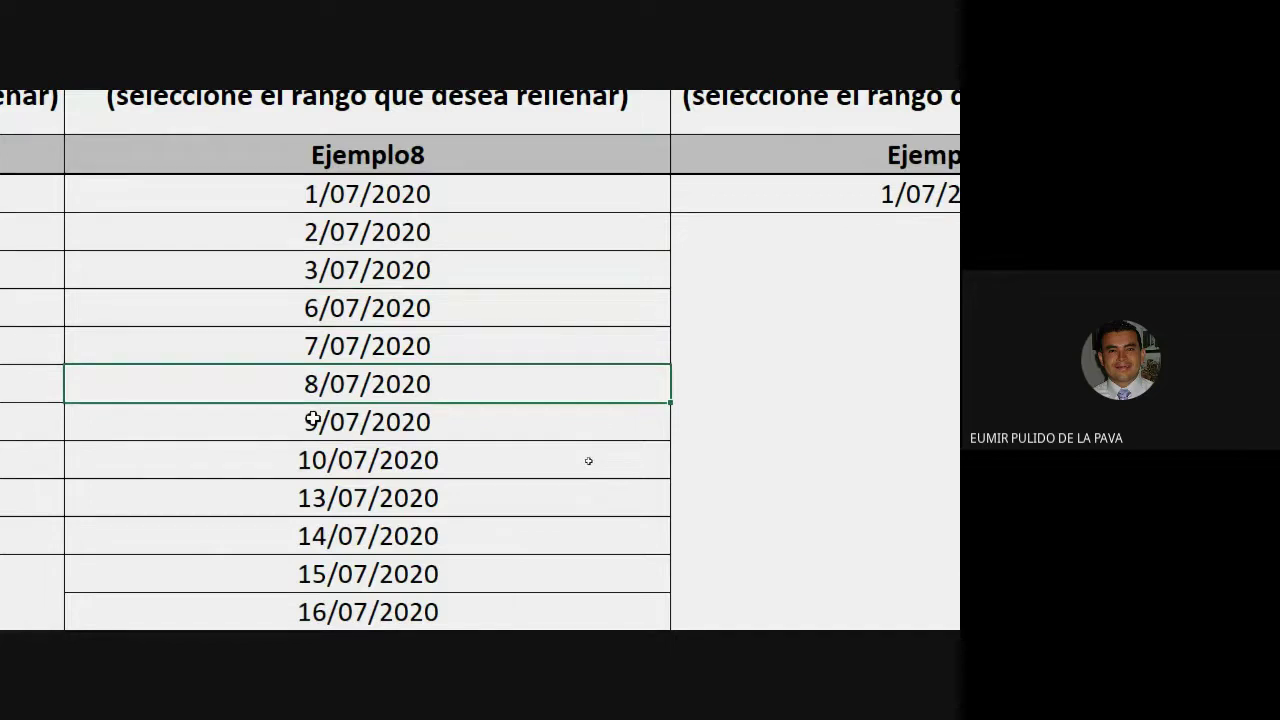
pyautogui.click(312, 420)
pyautogui.click(315, 457)
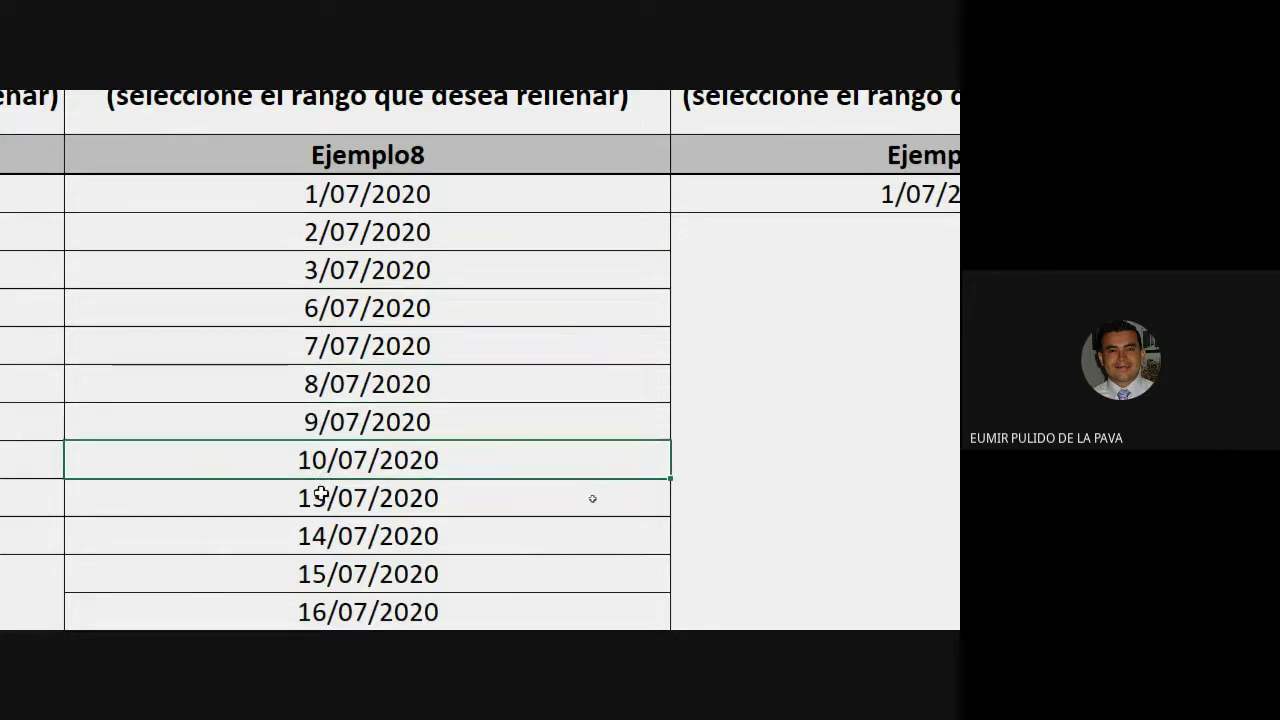
pyautogui.click(335, 494)
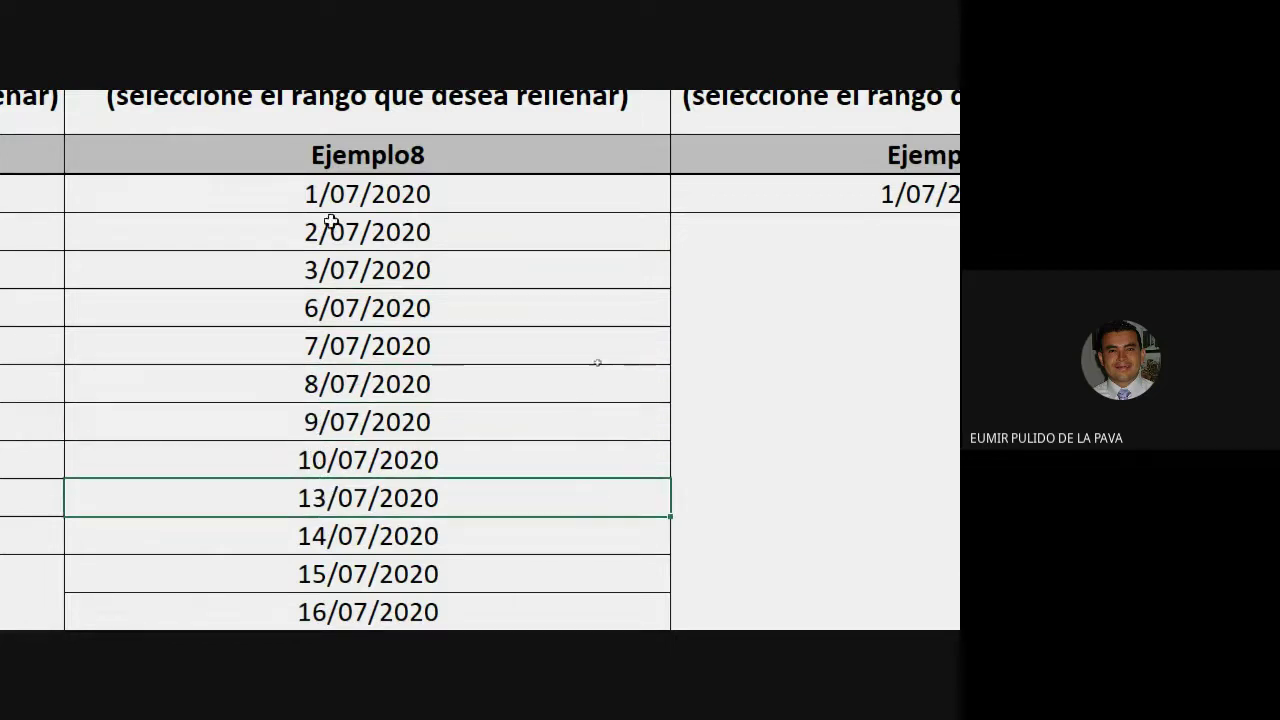
pyautogui.moveTo(335, 196); pyautogui.dragTo(331, 492)
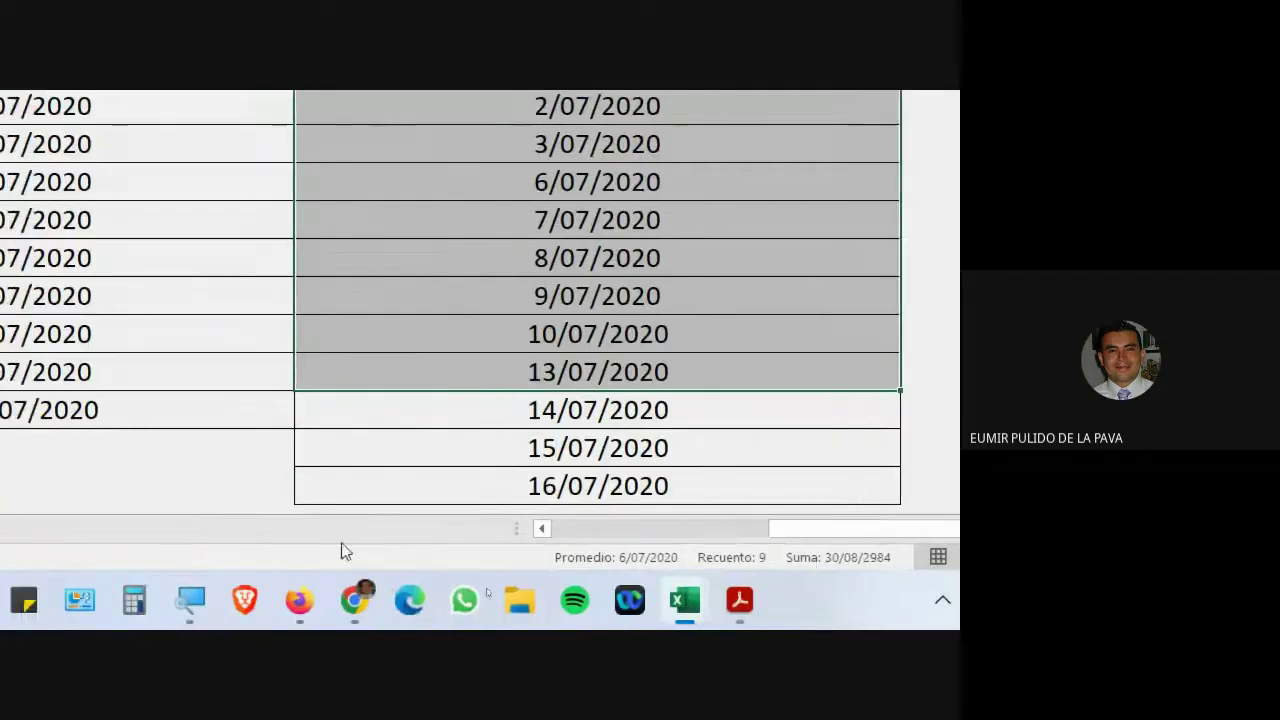
# Step: Switch to Firefox, search for "calendario 2020" in a new tab and open a 2020 calendar page at July
pyautogui.click(264, 600)
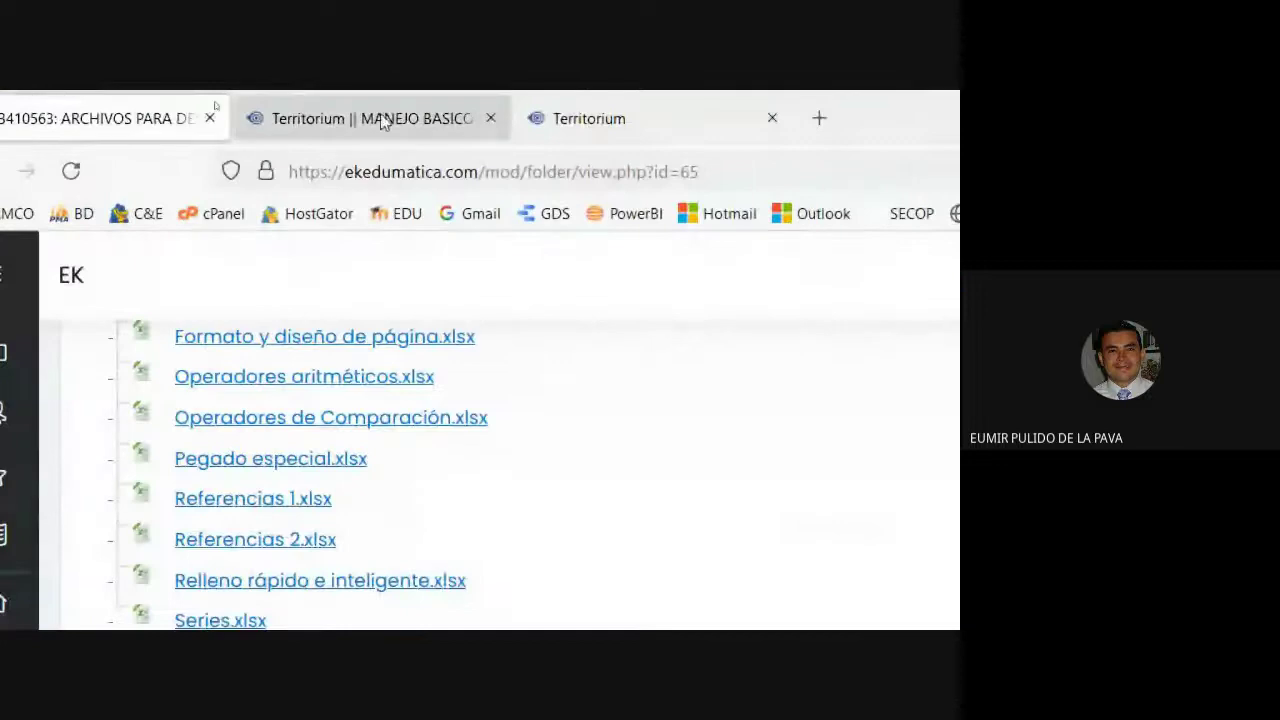
pyautogui.click(472, 120)
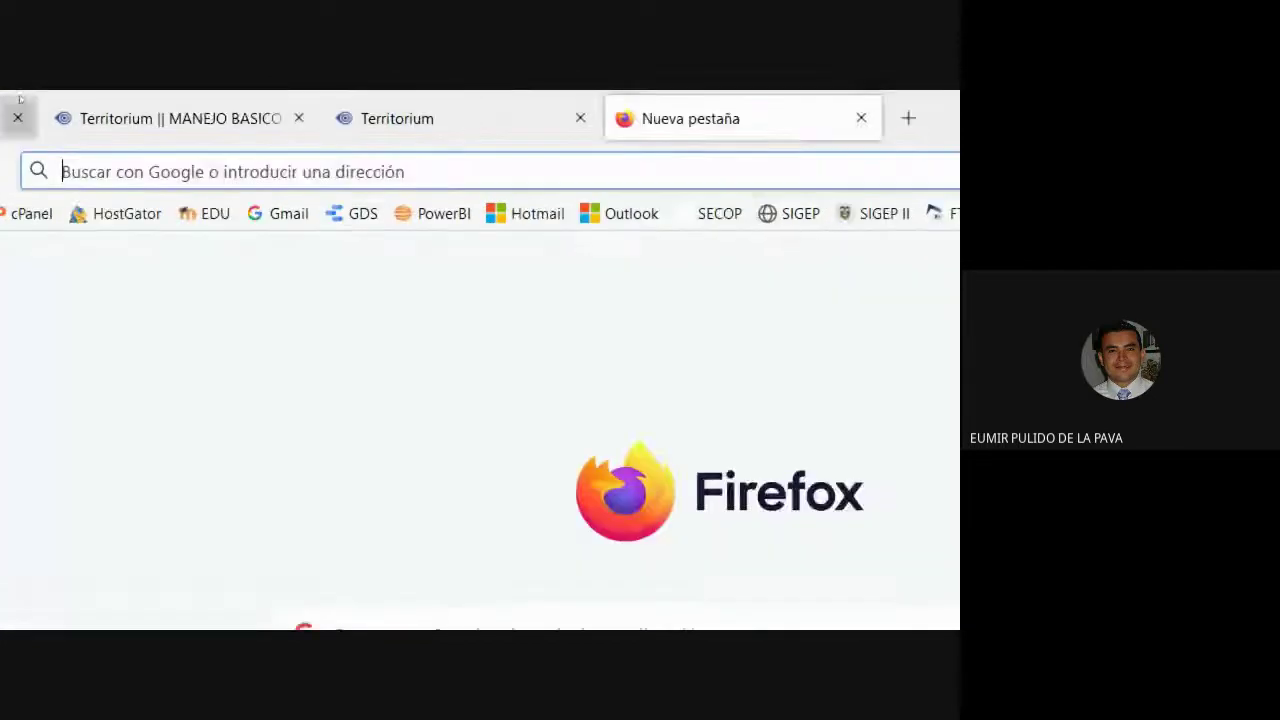
pyautogui.write('calendario 2020')
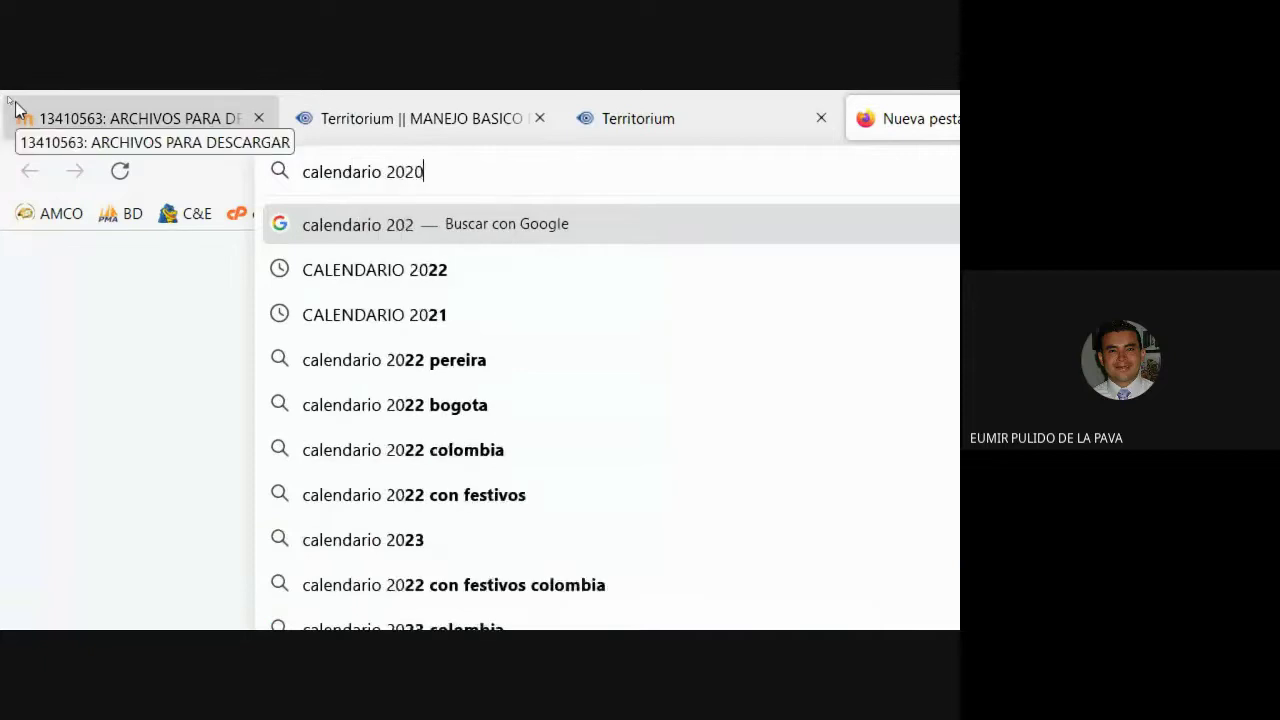
pyautogui.press('Return')
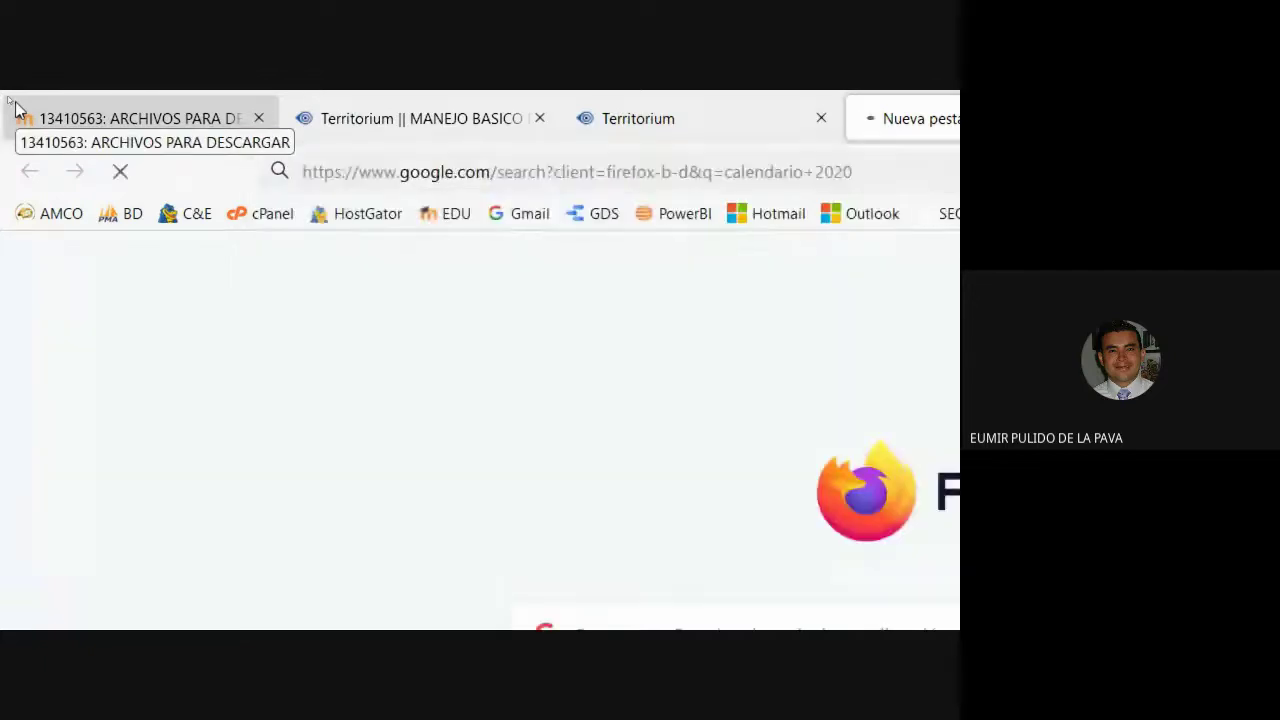
pyautogui.scroll(-3, 565, 489)
pyautogui.scroll(-4, 565, 489)
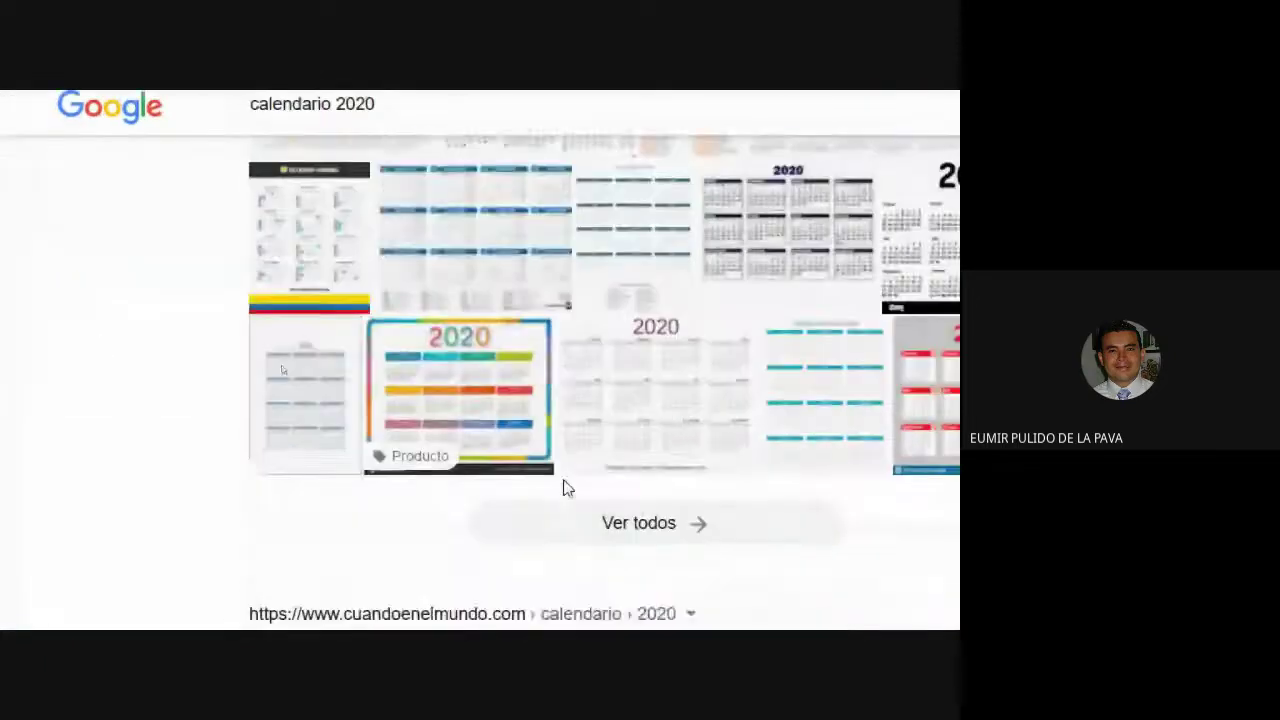
pyautogui.click(474, 388)
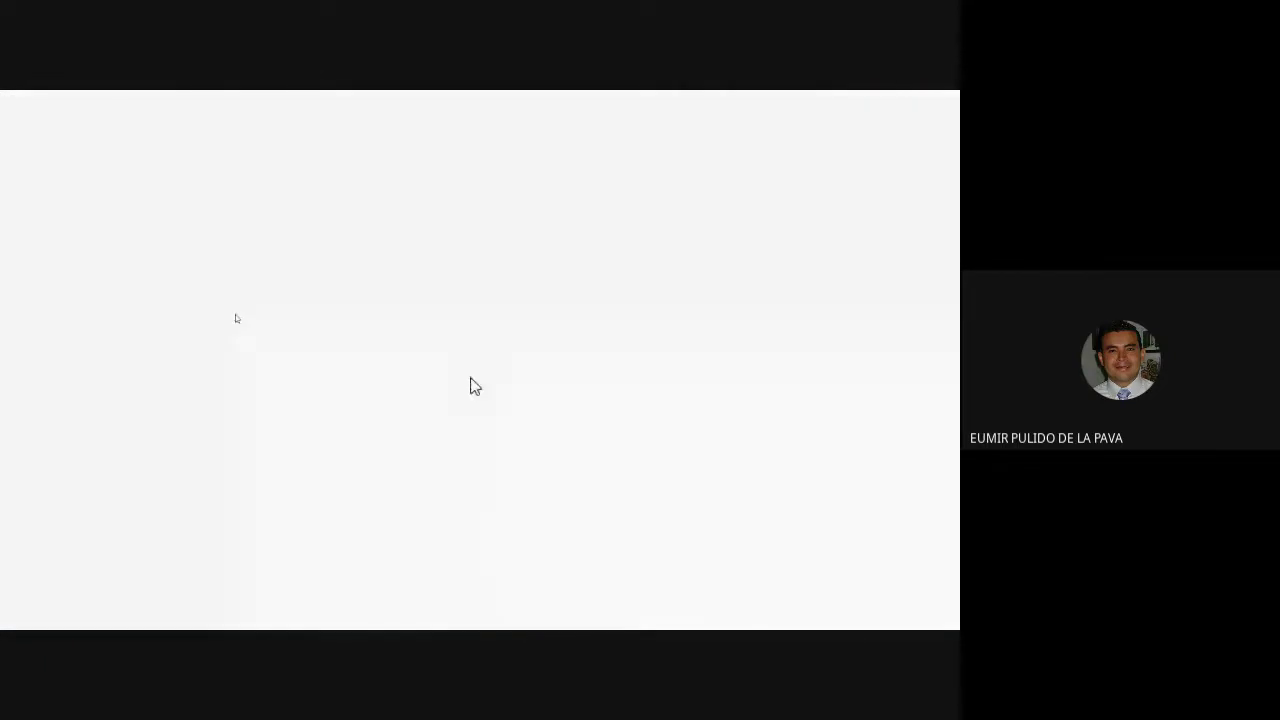
pyautogui.scroll(-6, 565, 555)
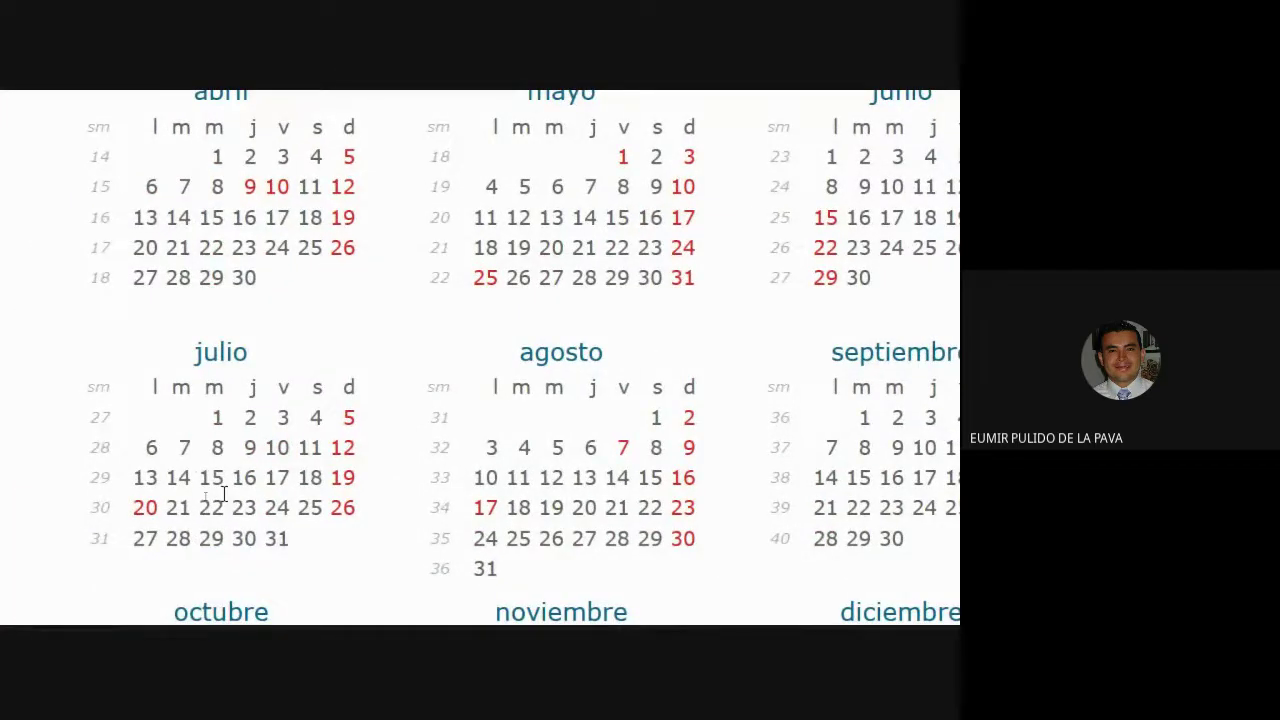
# Step: Highlight the July weekdays 1 to 3, 6 to 10 and 13 in the calendar to compare them with the working-day series
pyautogui.doubleClick(217, 420)
pyautogui.moveTo(237, 427); pyautogui.dragTo(287, 425)
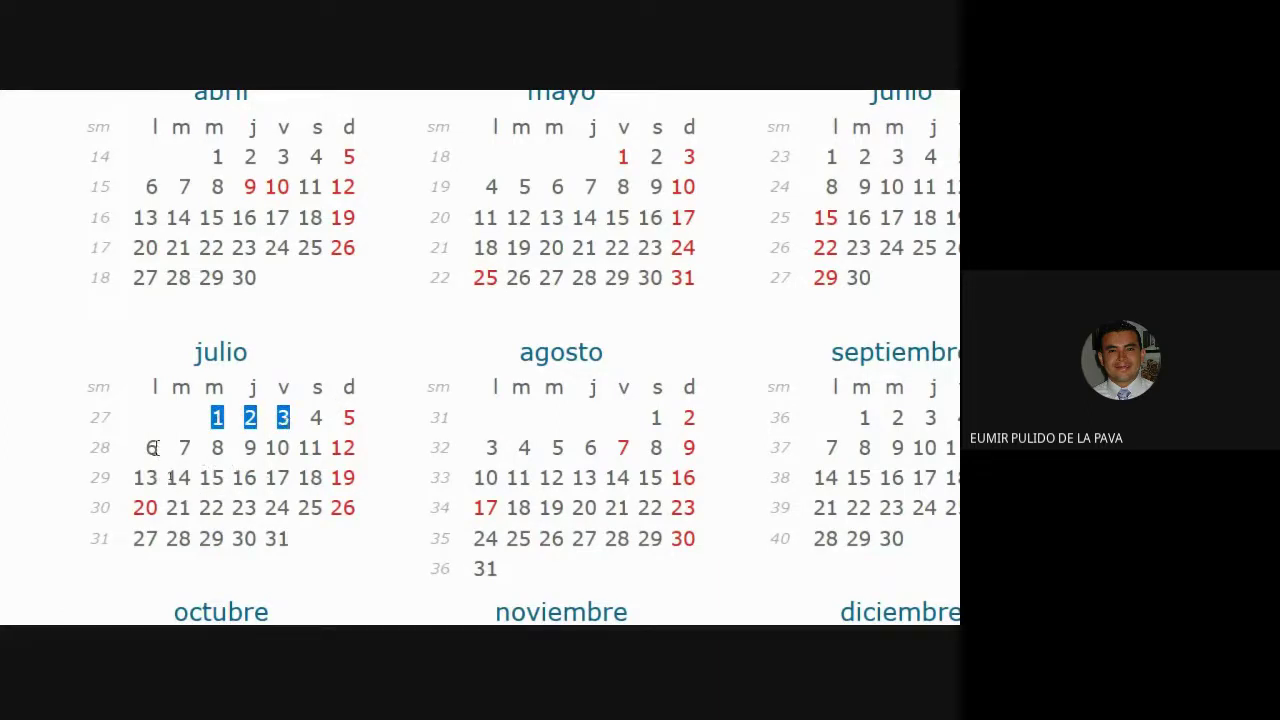
pyautogui.moveTo(152, 450); pyautogui.dragTo(296, 452)
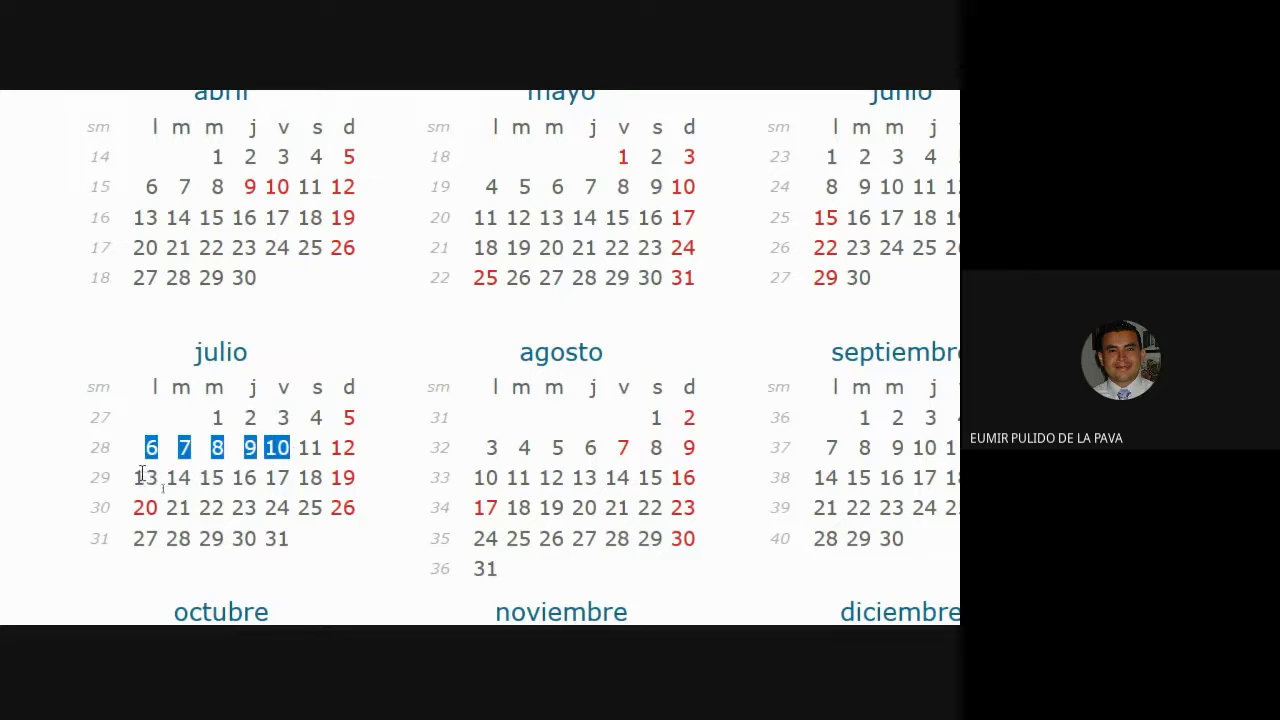
pyautogui.moveTo(142, 474); pyautogui.dragTo(161, 476)
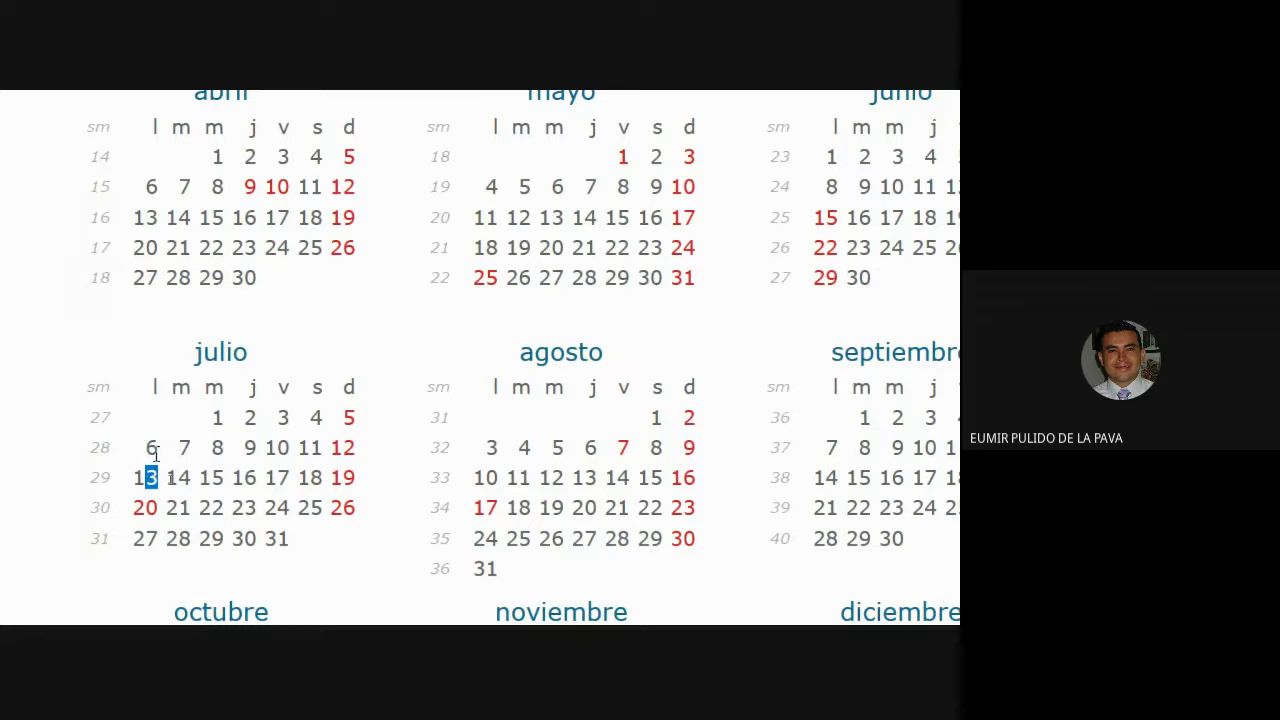
pyautogui.moveTo(149, 452); pyautogui.dragTo(294, 449)
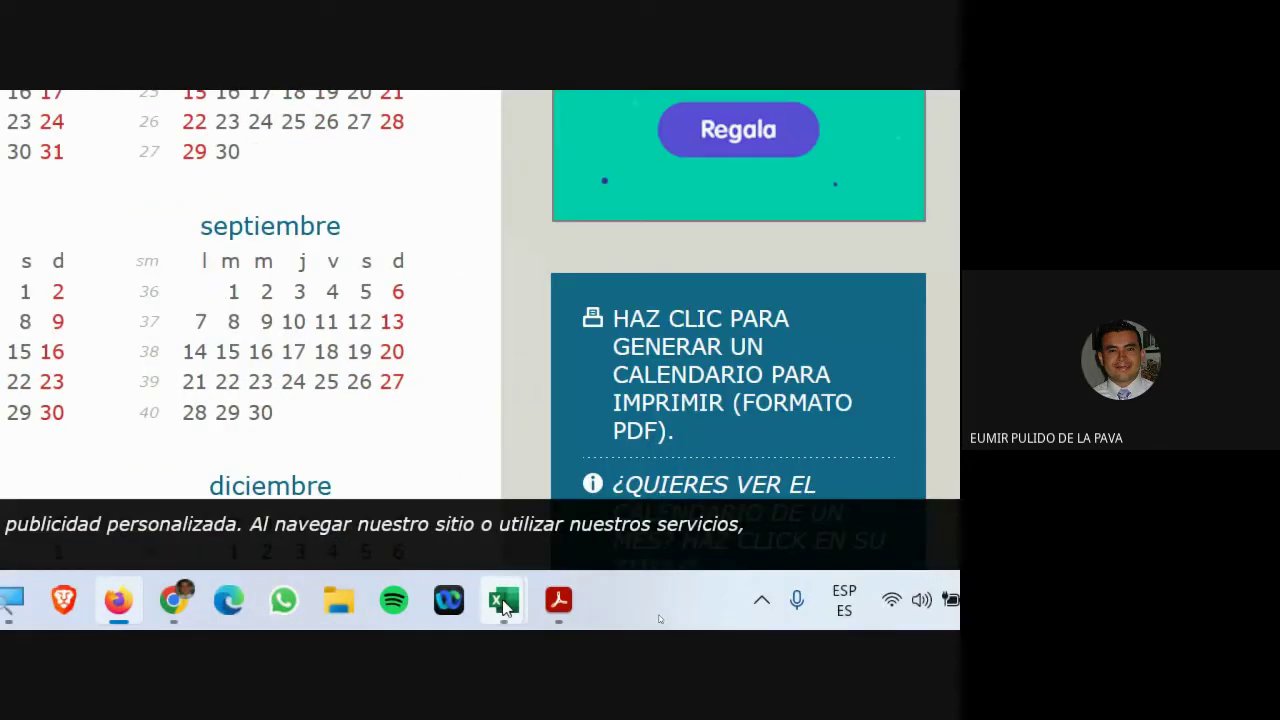
# Step: Switch back to the Excel Series workbook and select the Ejemplo8 dates from 1/07/2020 to 3/07/2020
pyautogui.moveTo(505, 607)
pyautogui.click(583, 517)
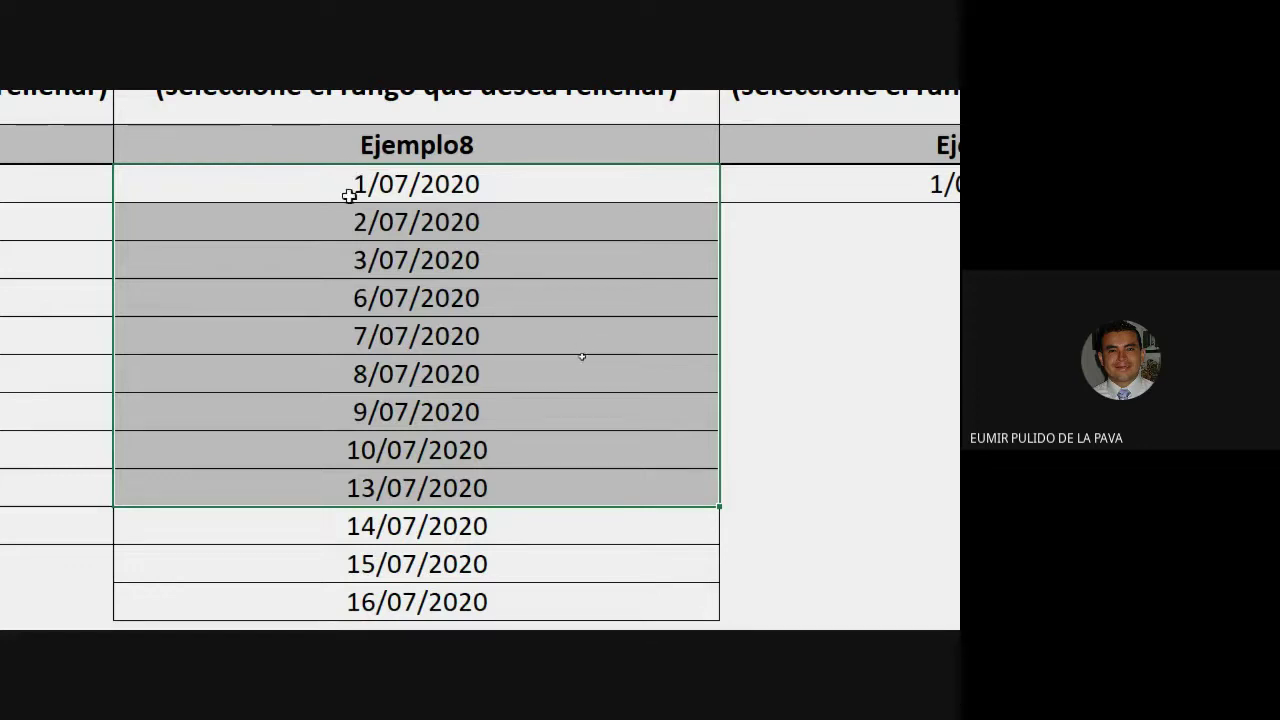
pyautogui.moveTo(349, 190); pyautogui.dragTo(352, 262)
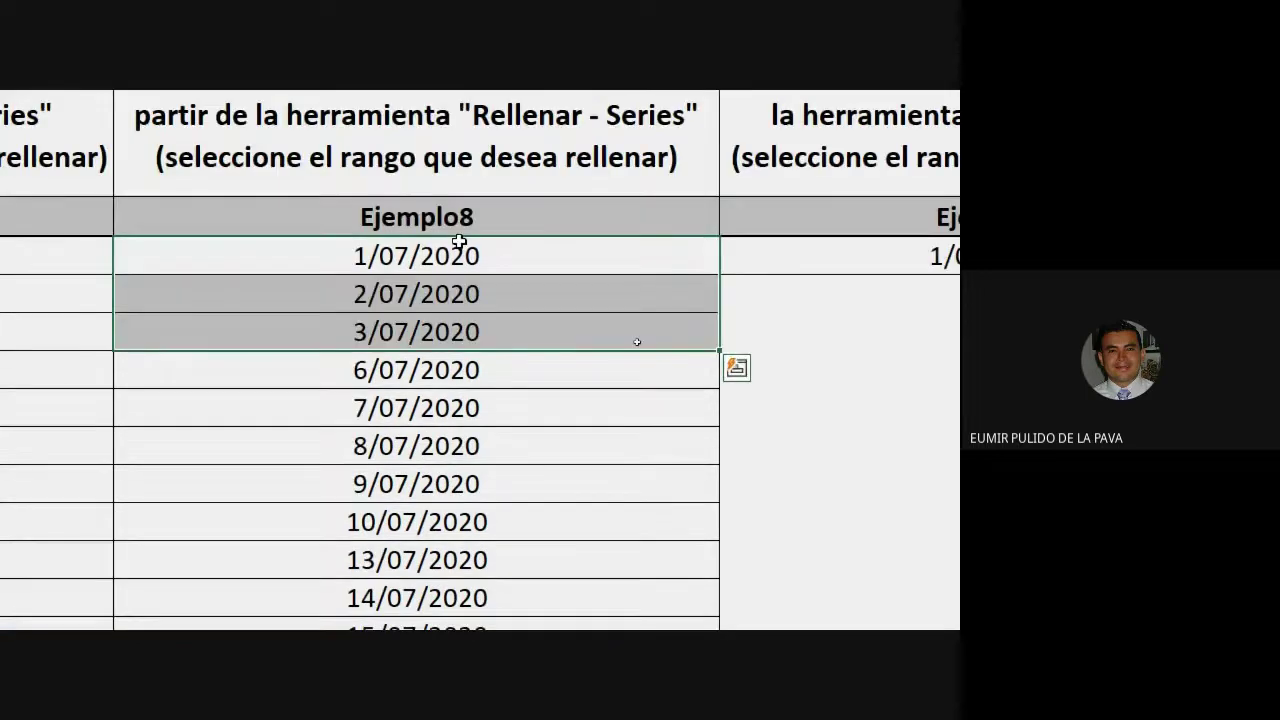
# Step: Fill a longer Ejemplo8 range from 1/07/2020 with a chronological column series of working days (Día laborable), increment 1
pyautogui.moveTo(457, 245); pyautogui.dragTo(500, 265)
pyautogui.scroll(6, 583, 569)
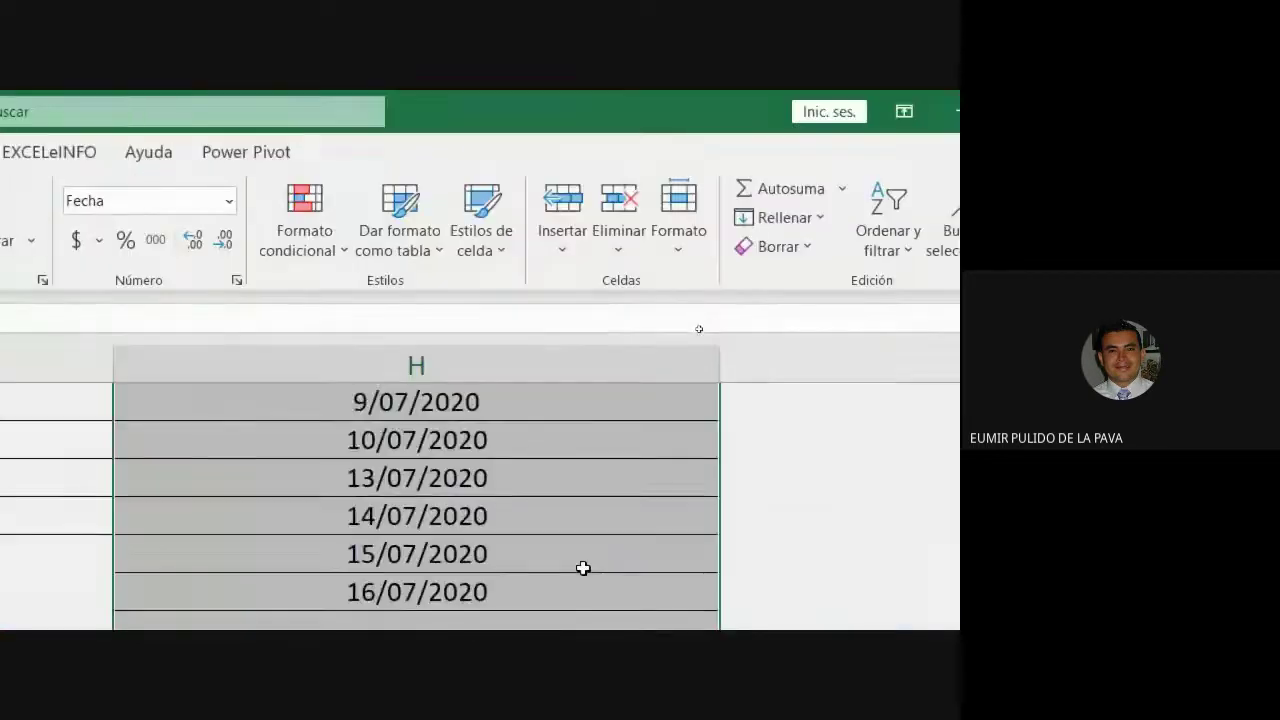
pyautogui.click(775, 204)
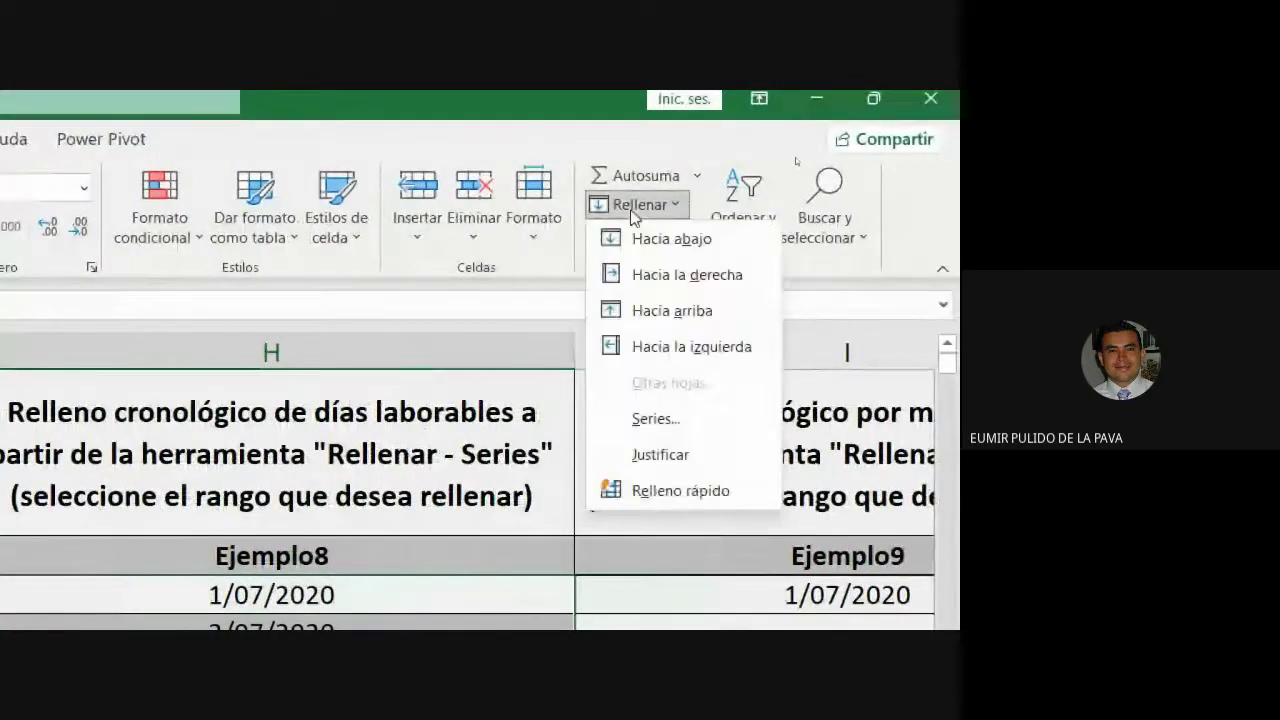
pyautogui.click(655, 418)
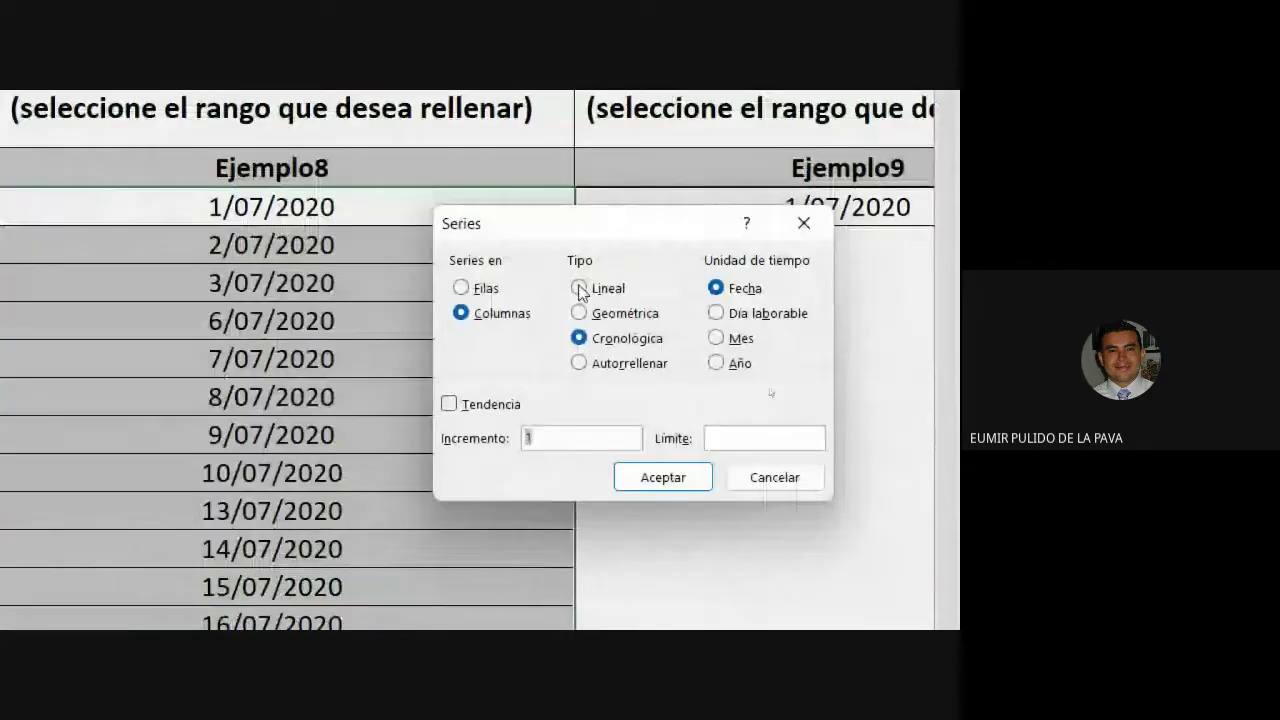
pyautogui.click(717, 313)
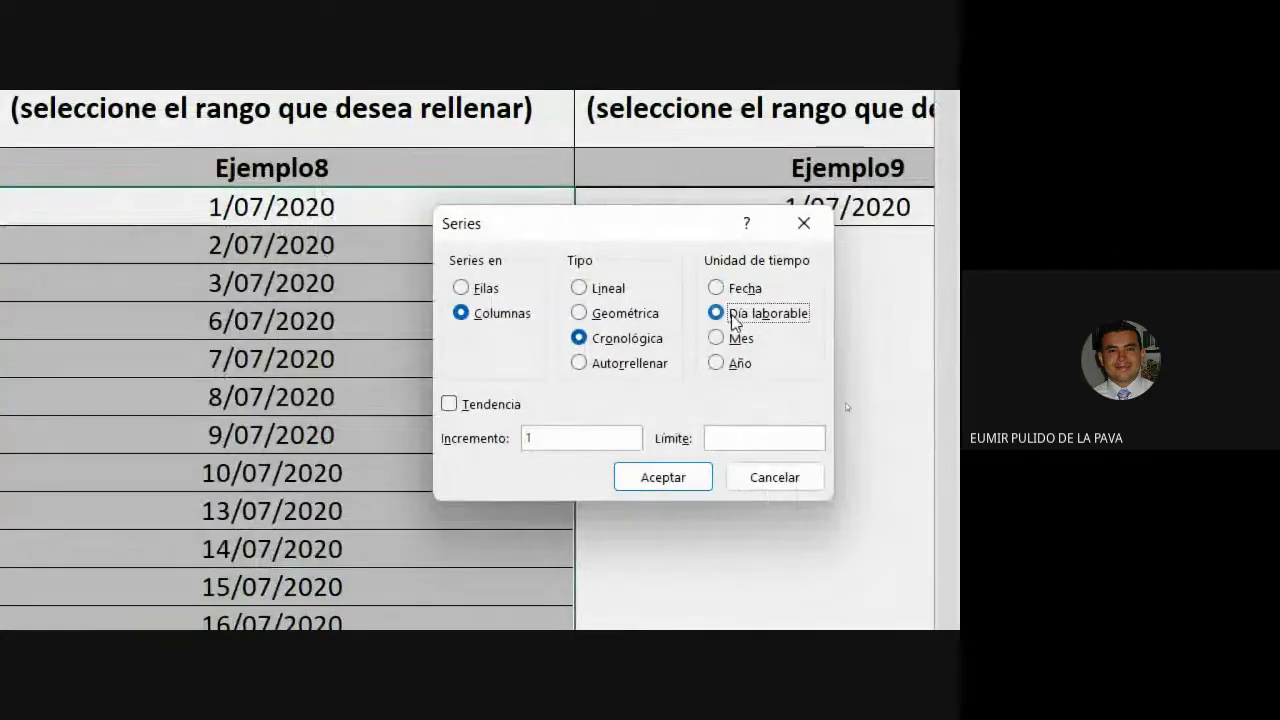
pyautogui.click(651, 476)
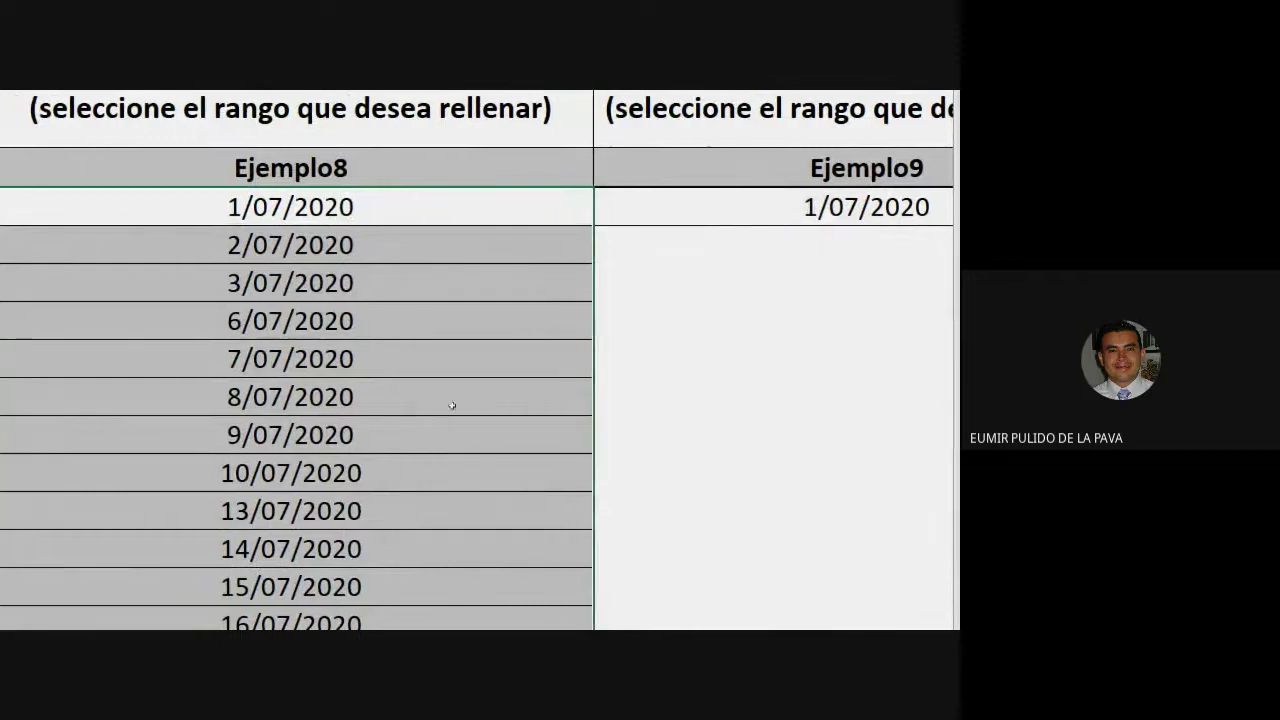
# Step: Check the extended Ejemplo8 series at 16/07/2020, 17/07/2020 and 20/07/2020 for skipped days
pyautogui.scroll(-2, 585, 459)
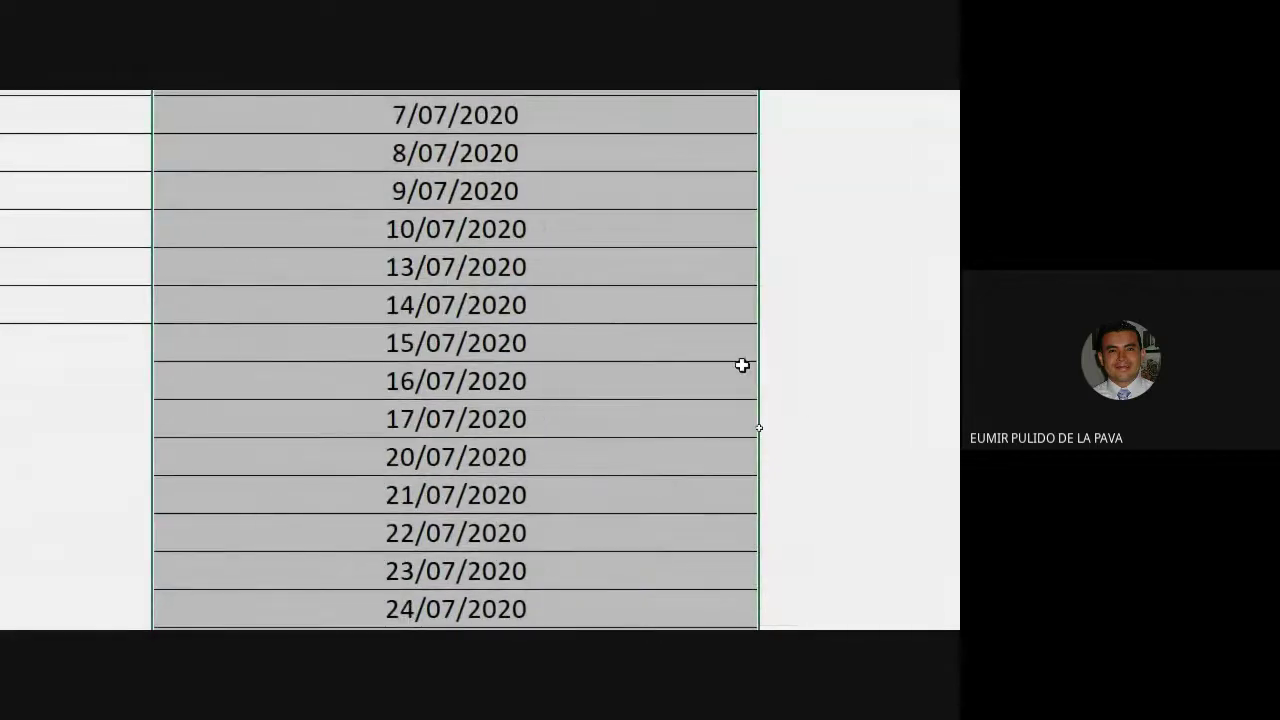
pyautogui.click(446, 381)
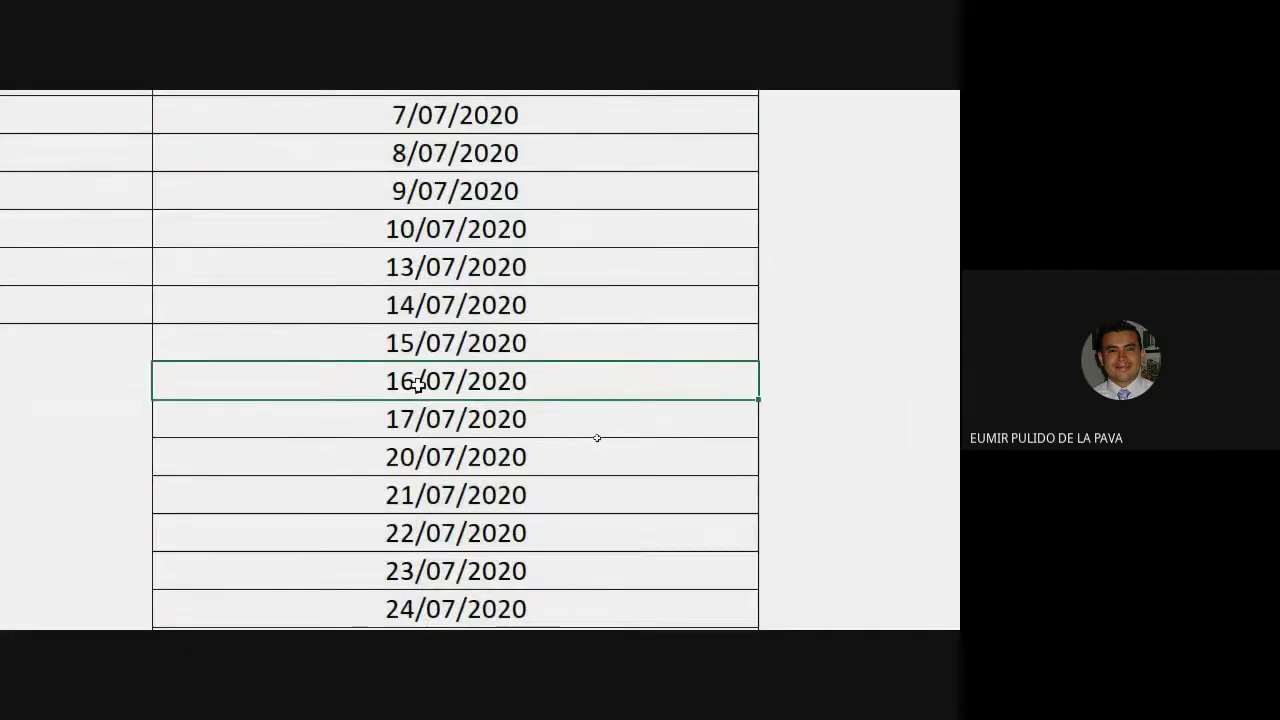
pyautogui.click(410, 421)
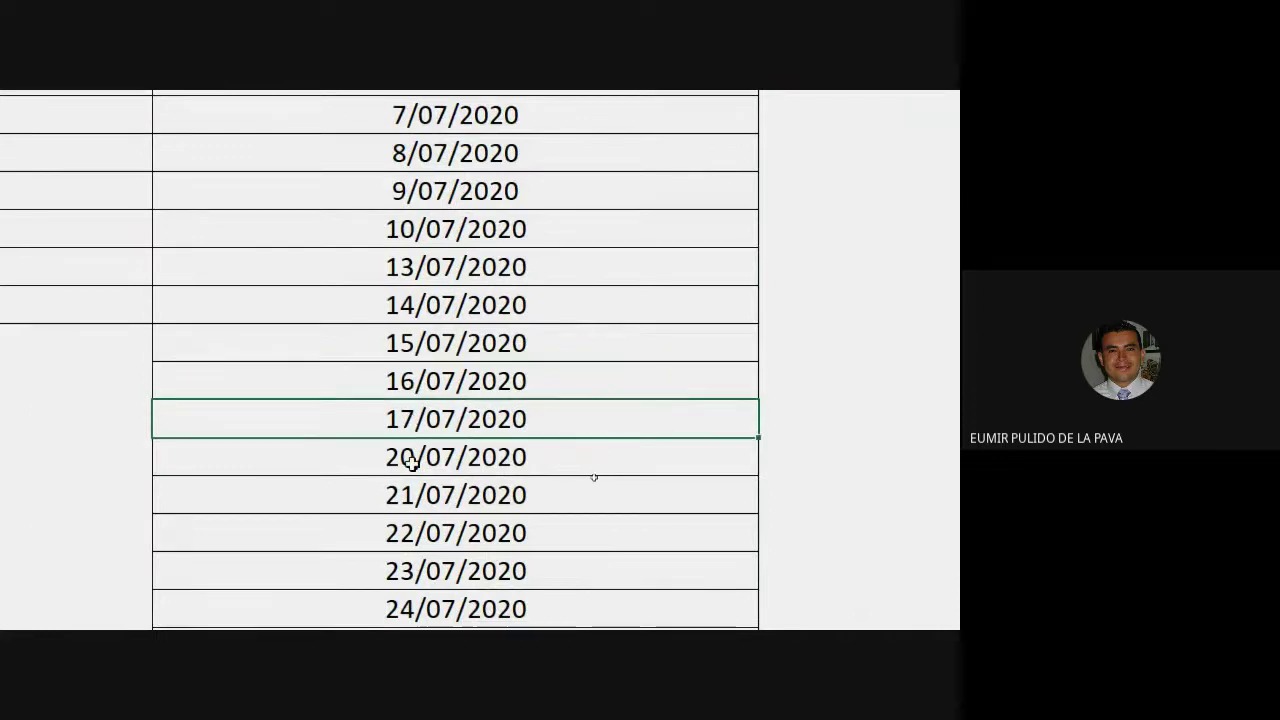
pyautogui.click(412, 462)
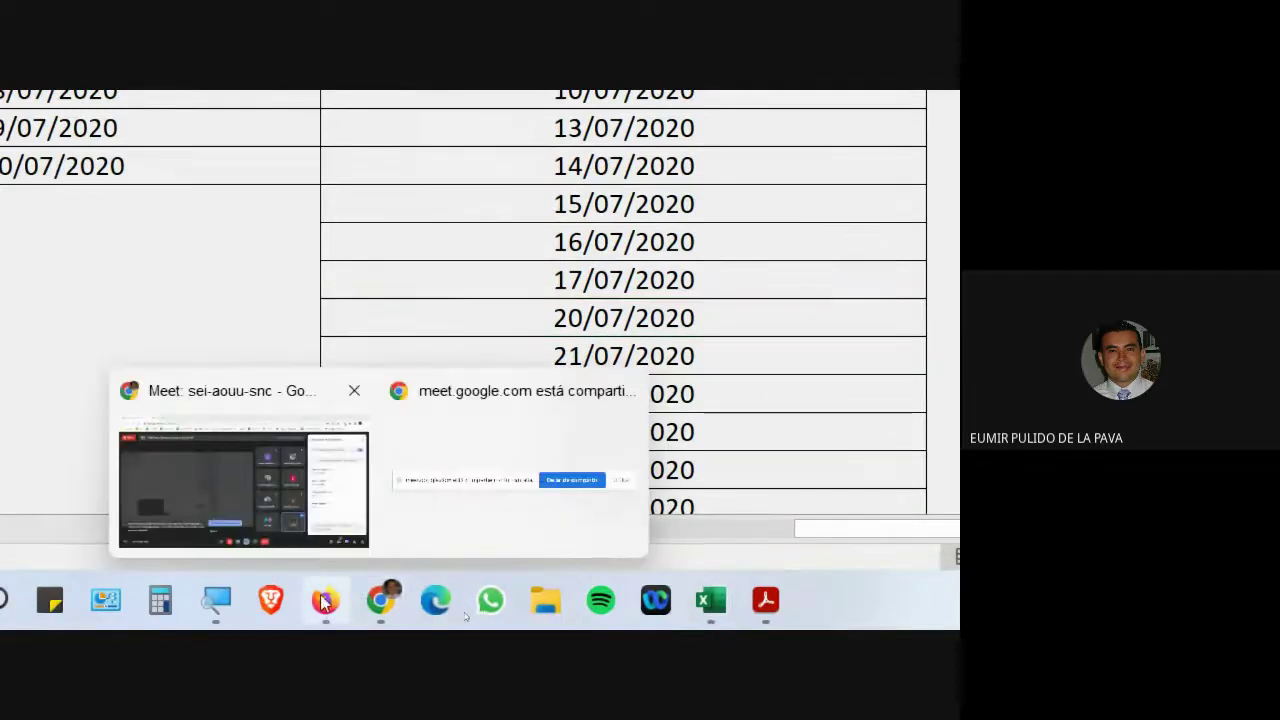
# Step: Switch to the Firefox calendar and highlight 17 and 20 July to compare them with the Ejemplo8 dates
pyautogui.click(325, 600)
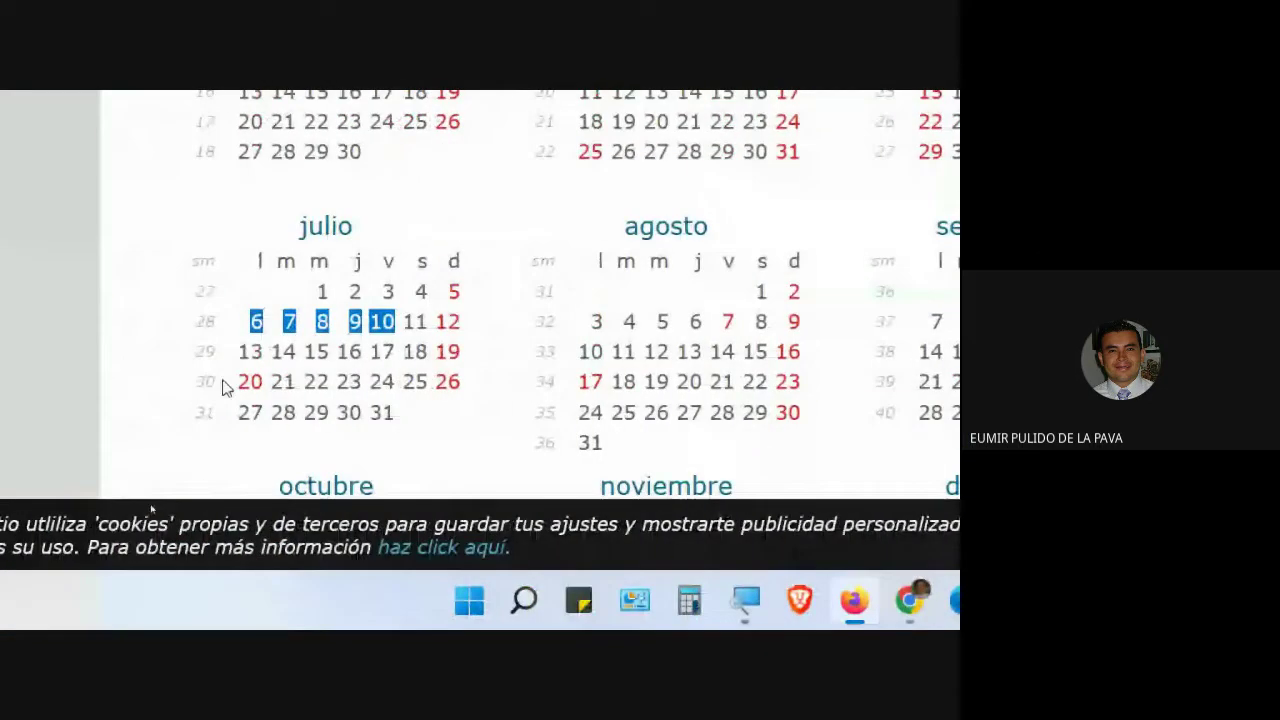
pyautogui.doubleClick(376, 352)
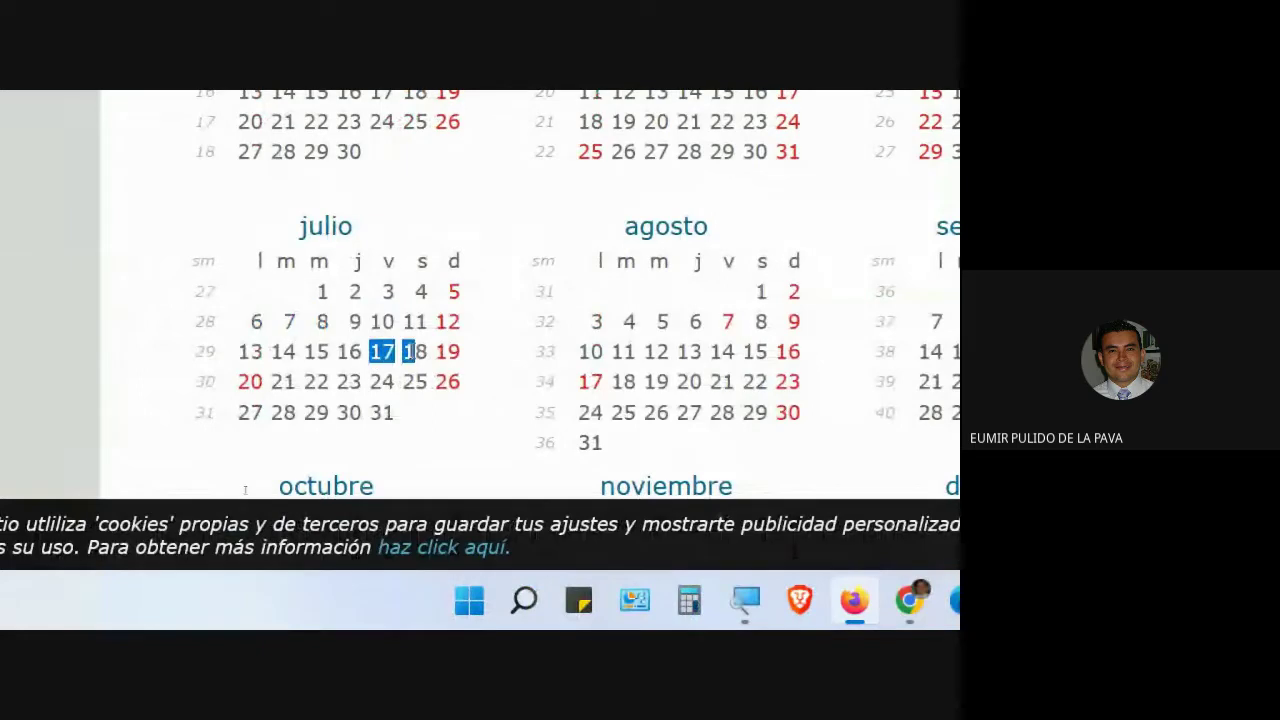
pyautogui.doubleClick(247, 381)
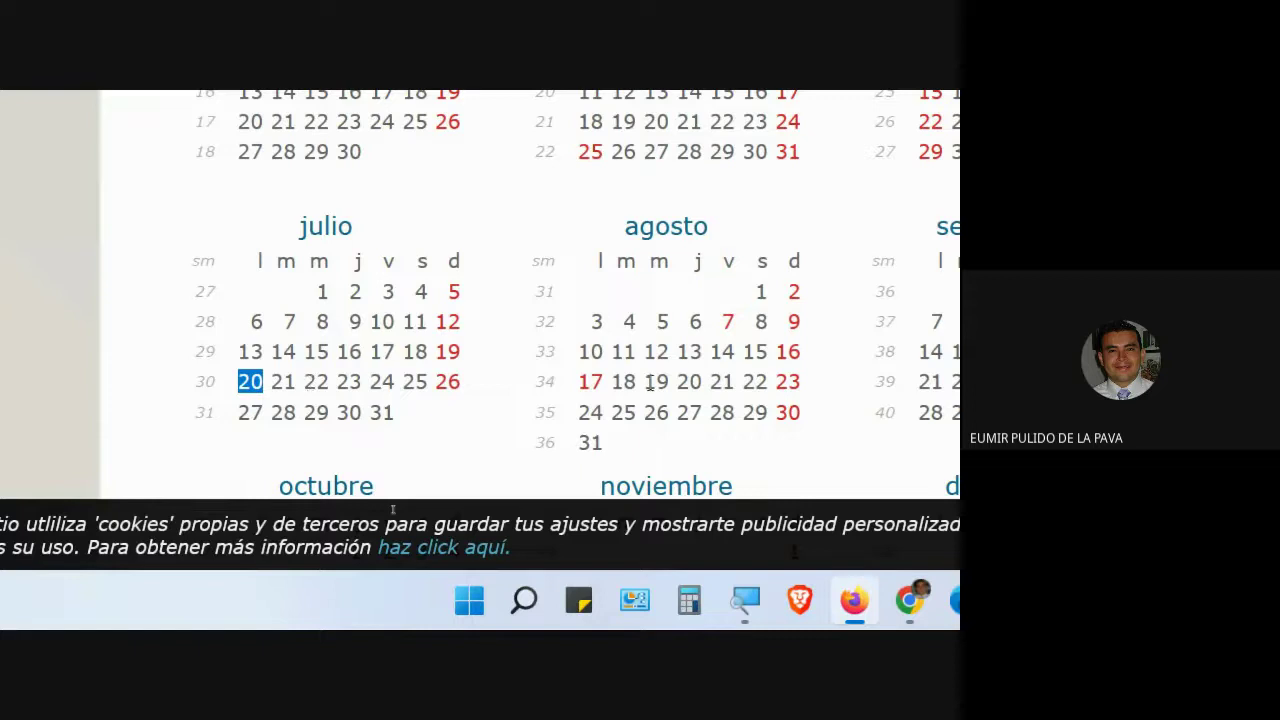
# Step: Return to the Excel Series workbook and narrow column I so the Ejemplo9 heading wraps onto four lines
pyautogui.click(774, 603)
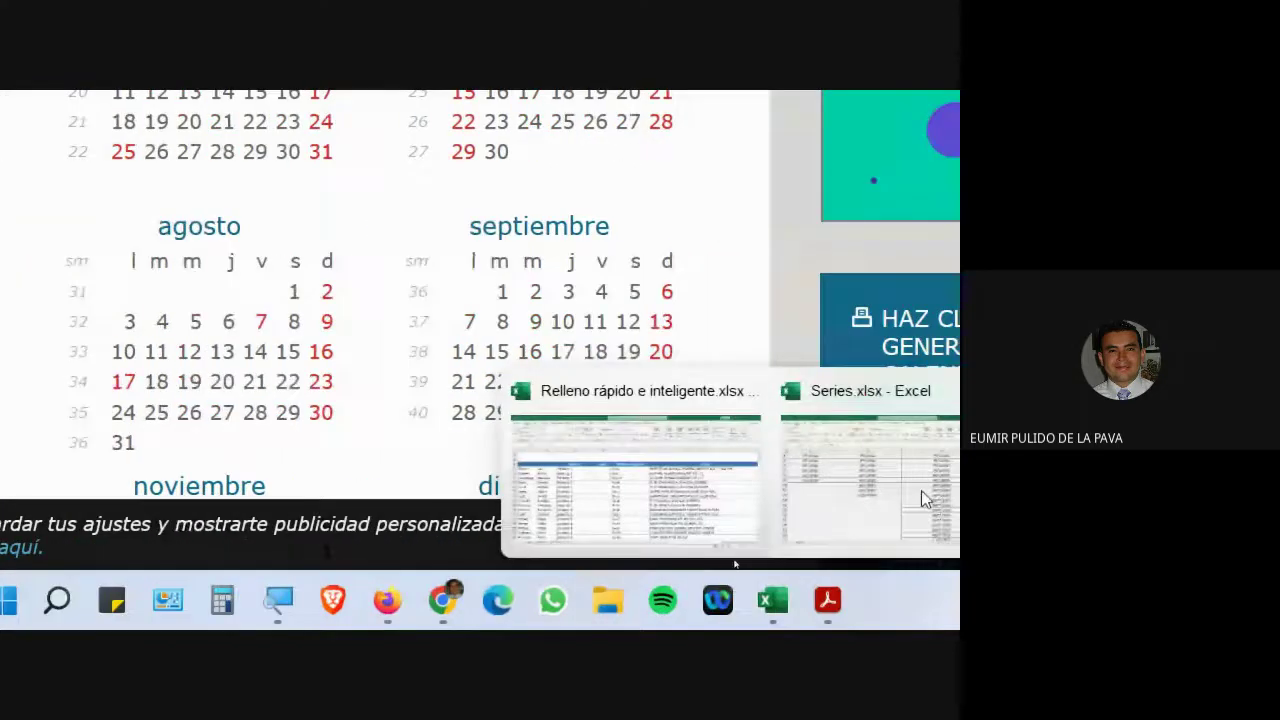
pyautogui.click(921, 490)
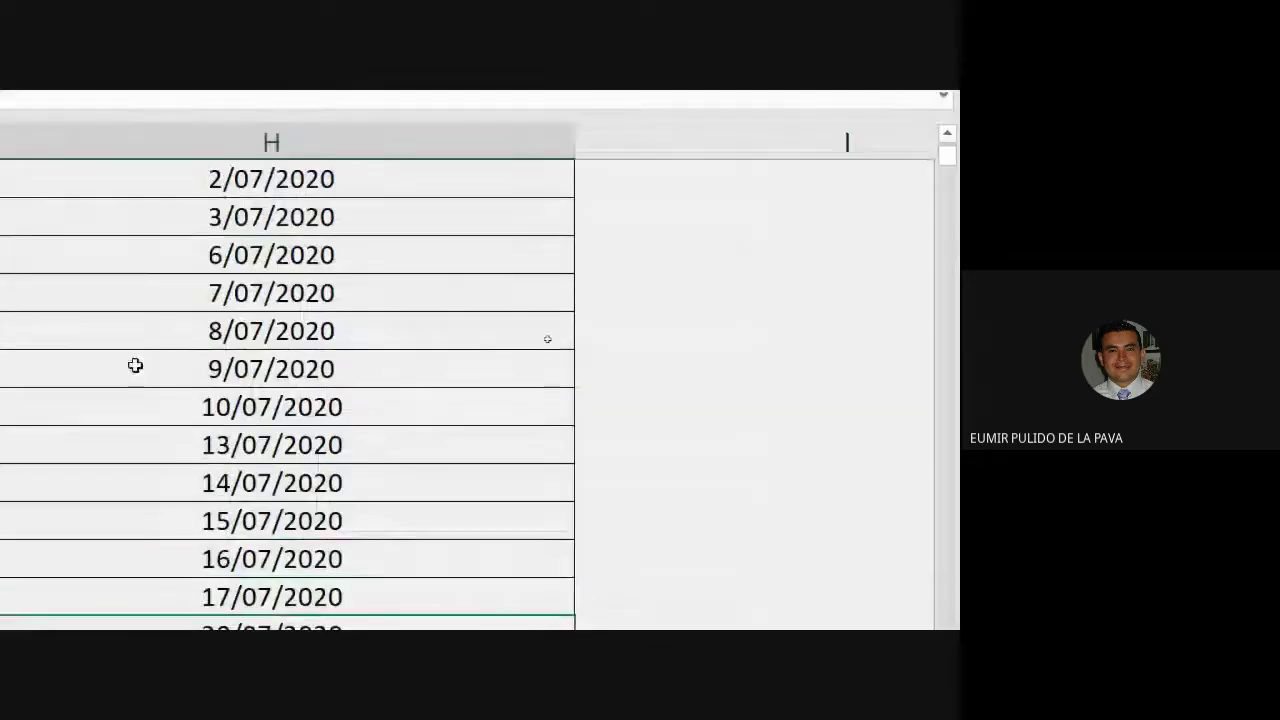
pyautogui.scroll(2, 851, 474)
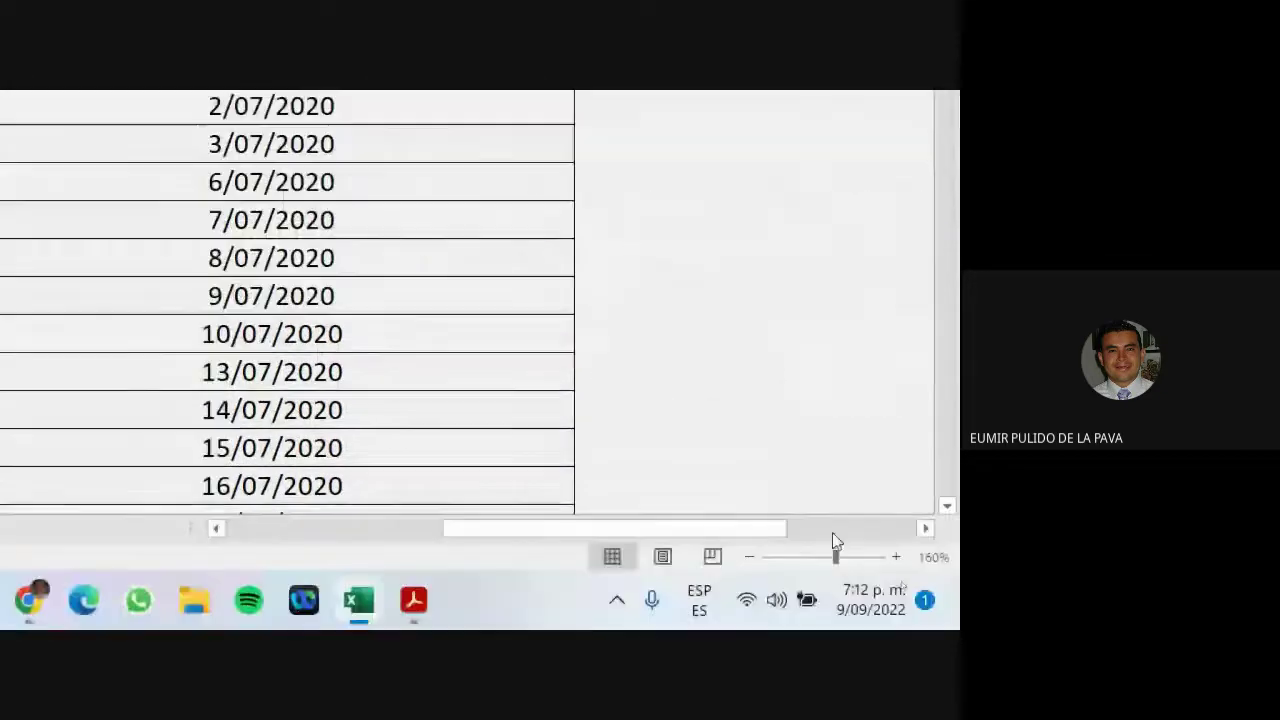
pyautogui.click(925, 529)
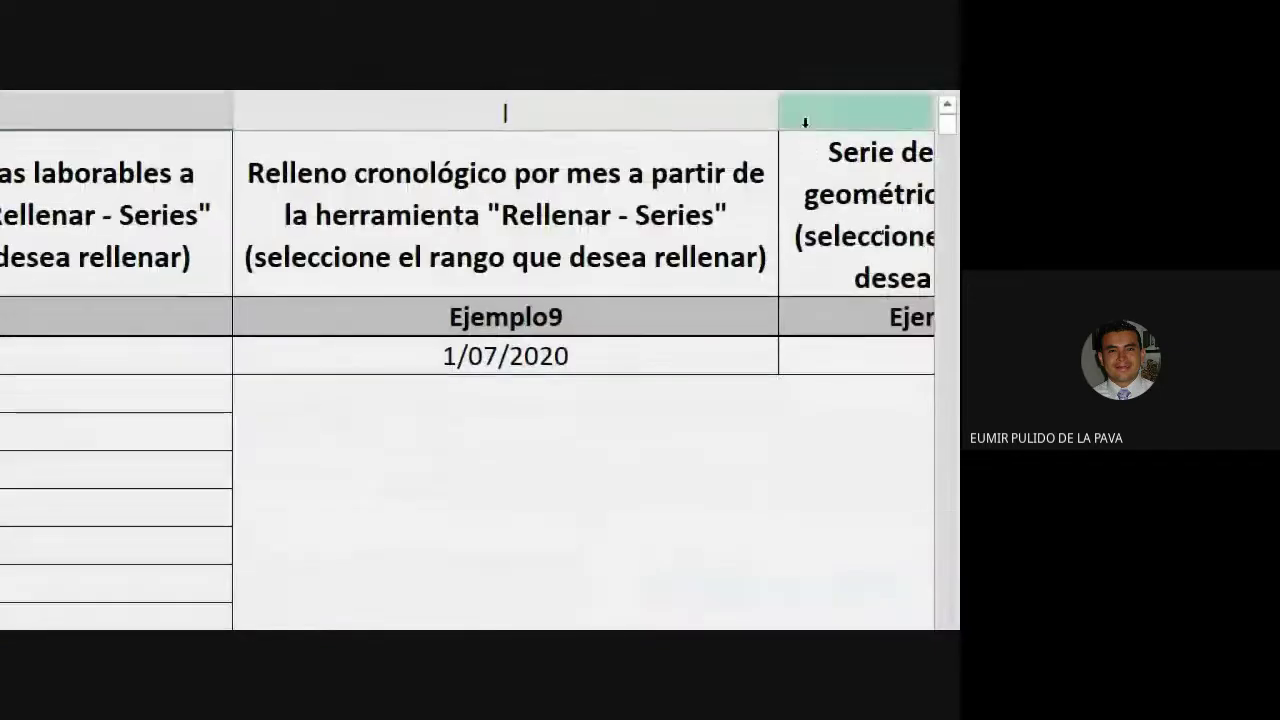
pyautogui.moveTo(778, 104); pyautogui.dragTo(668, 134)
pyautogui.click(537, 180)
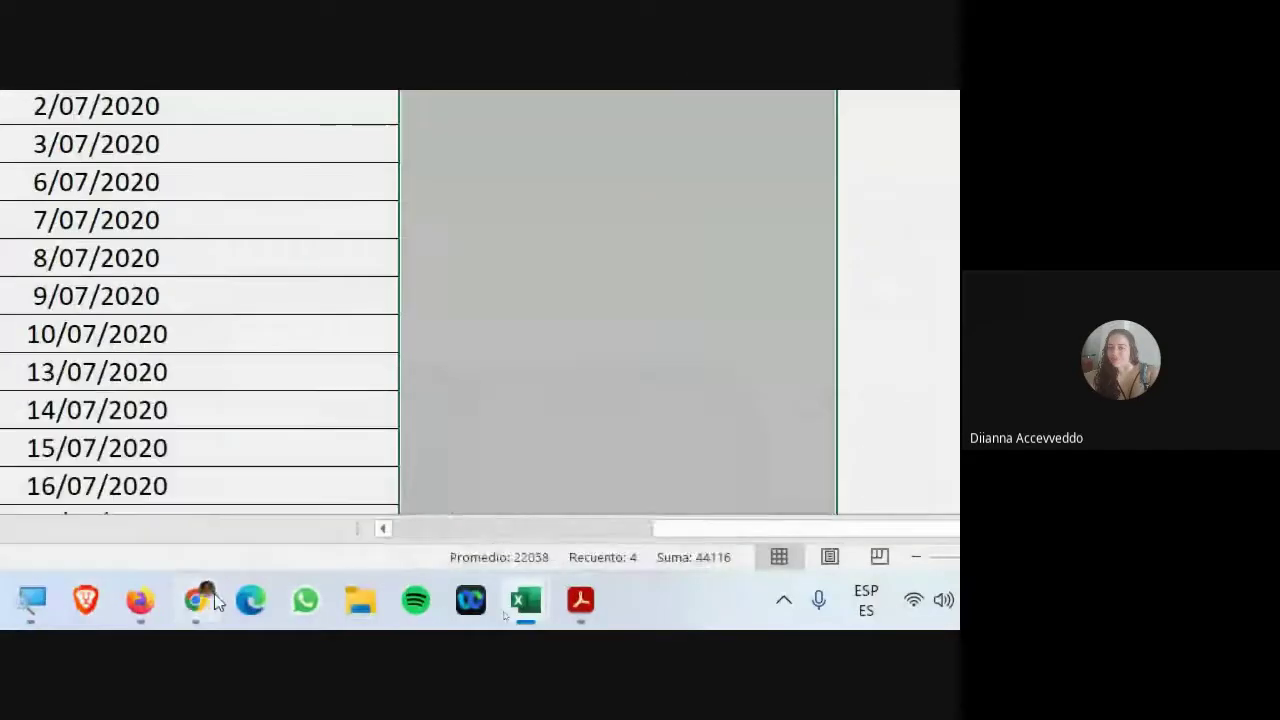
# Step: Switch to the Google Meet call in Chrome, show its participant list and return to the Excel Series workbook
pyautogui.moveTo(212, 603)
pyautogui.click(95, 472)
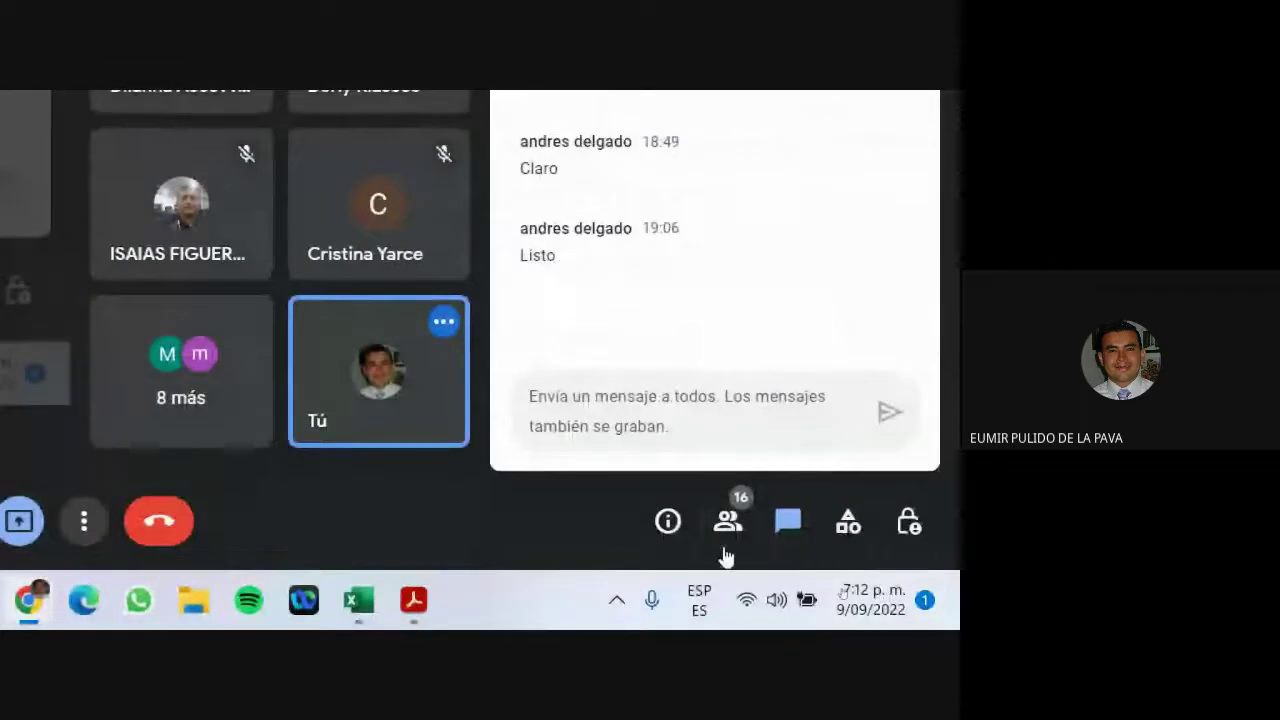
pyautogui.click(727, 521)
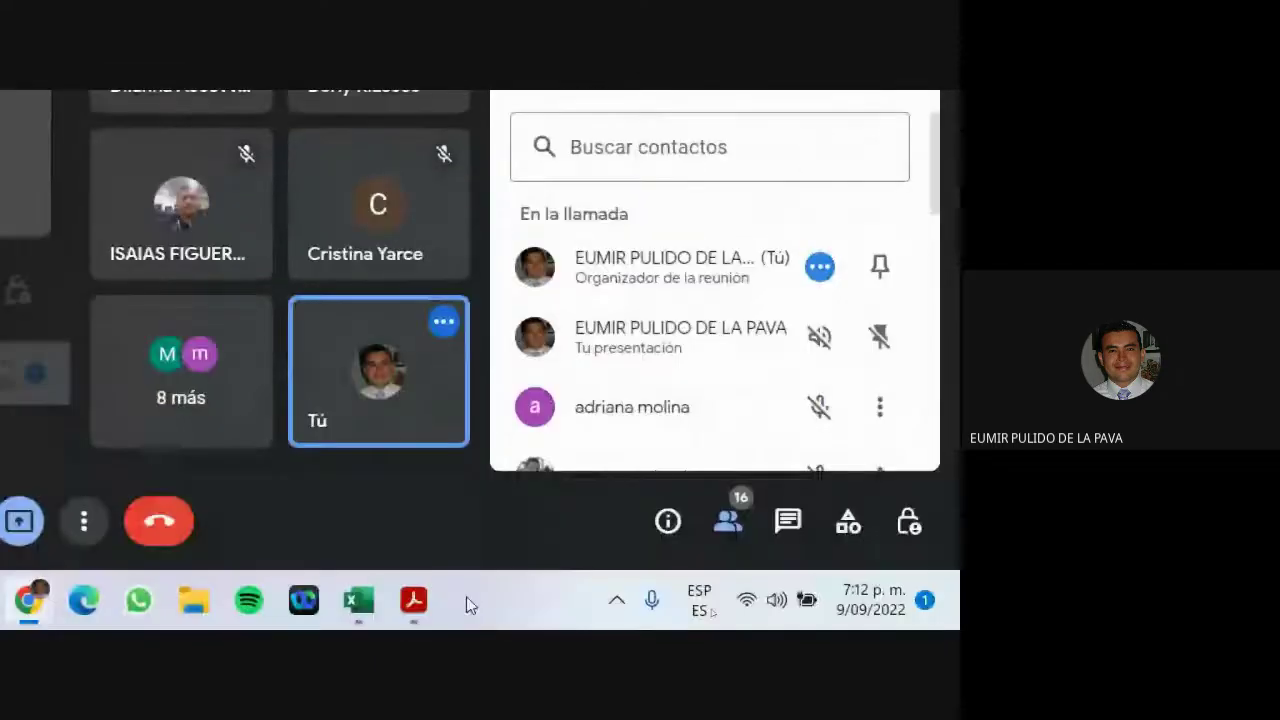
pyautogui.moveTo(357, 603)
pyautogui.click(504, 421)
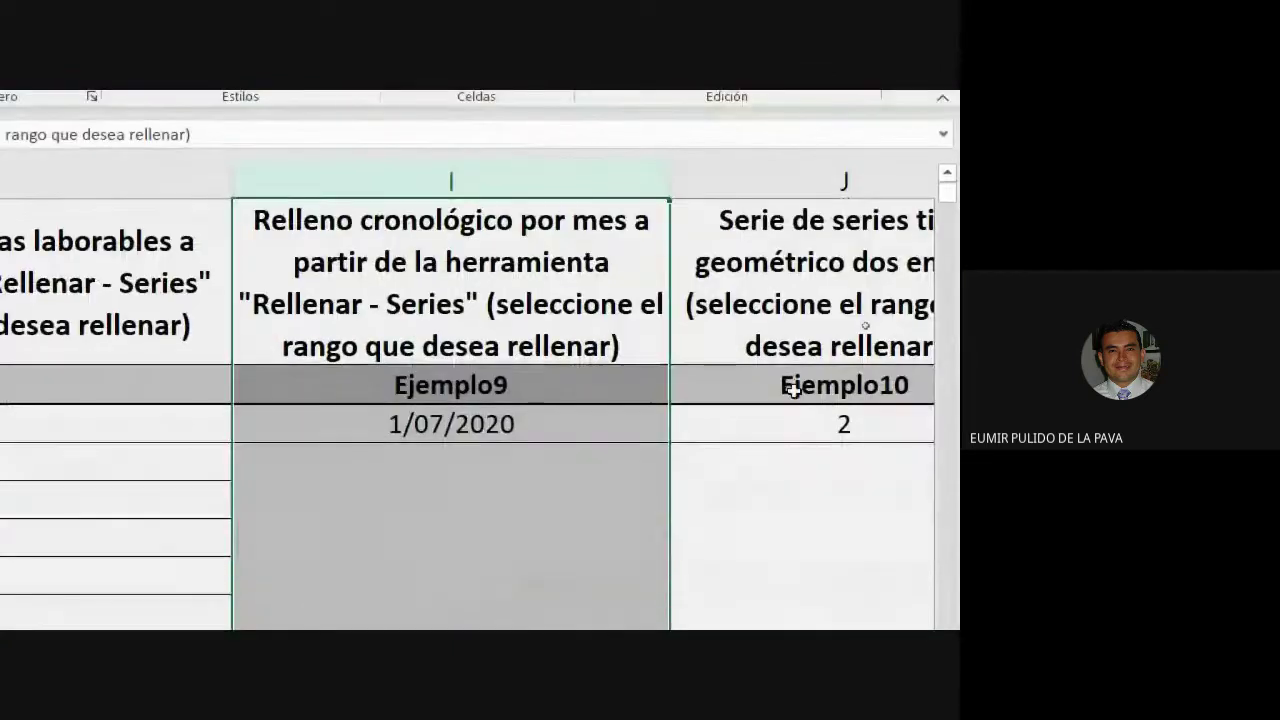
# Step: Fill the Ejemplo9 range down from 1/07/2020 with a chronological Series in columns, using Mes as the unit and increment 1
pyautogui.click(474, 426)
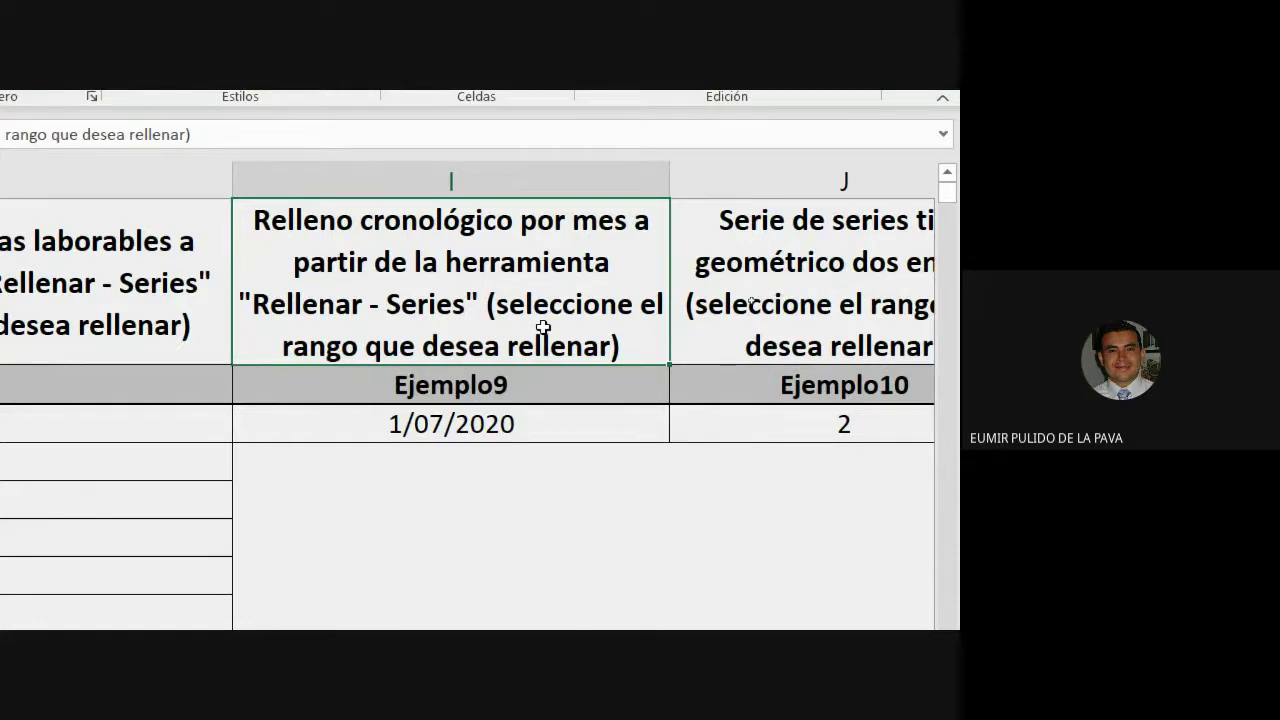
pyautogui.moveTo(414, 236); pyautogui.dragTo(499, 353)
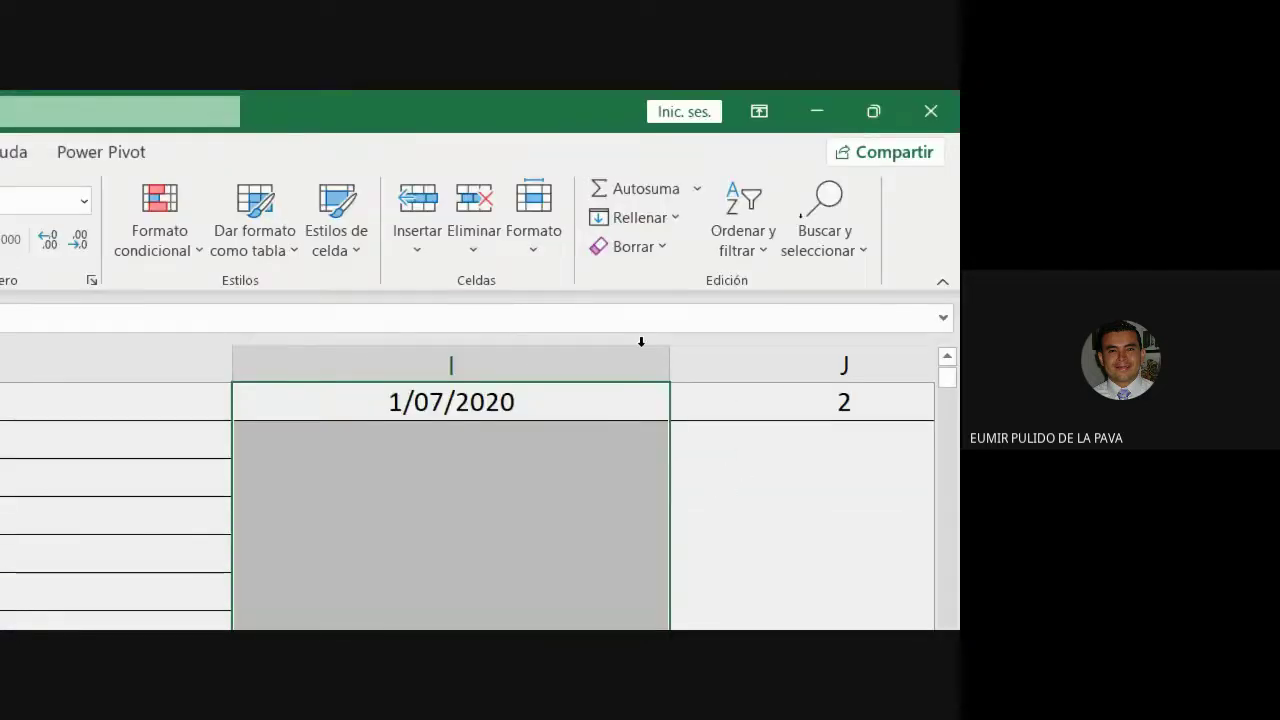
pyautogui.click(676, 222)
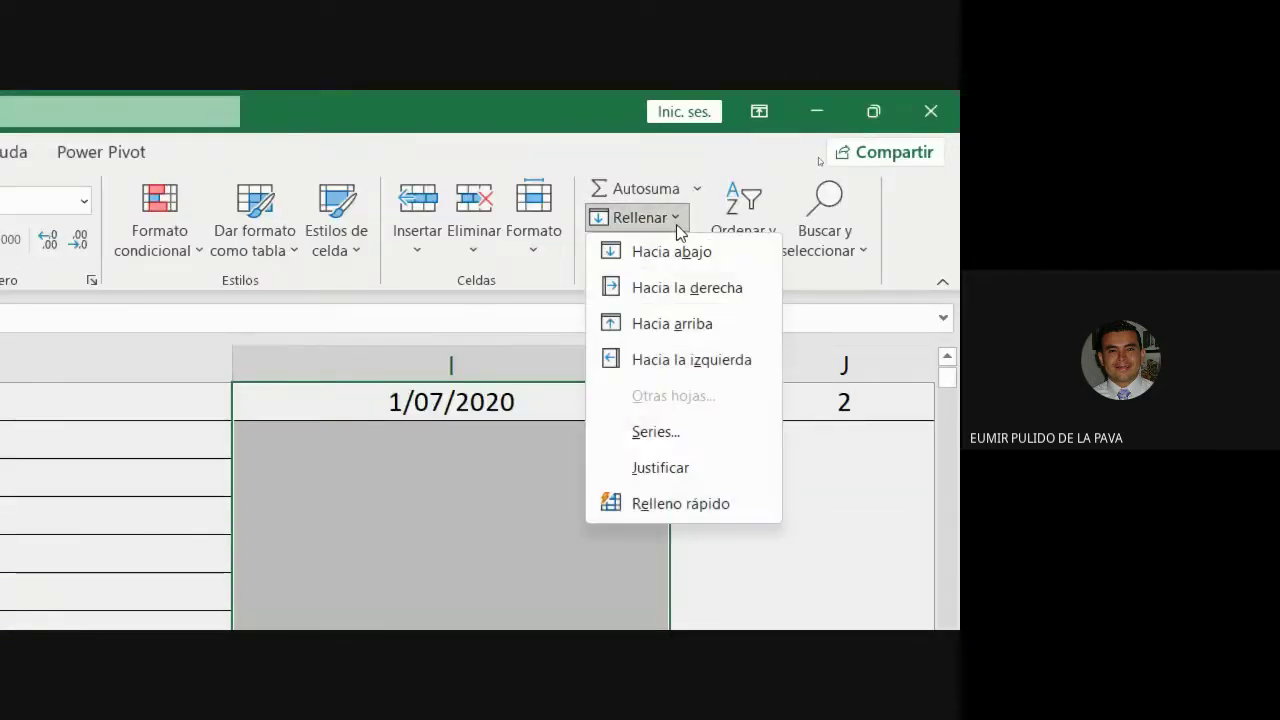
pyautogui.click(664, 433)
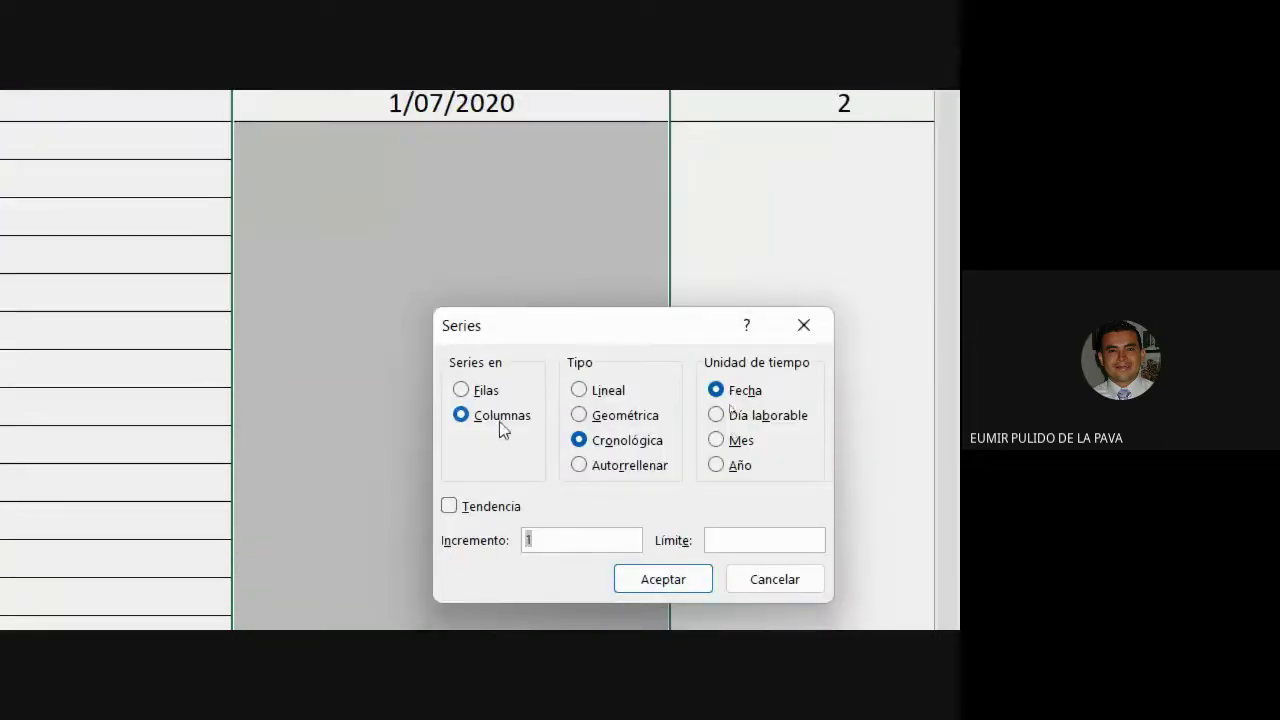
pyautogui.click(717, 442)
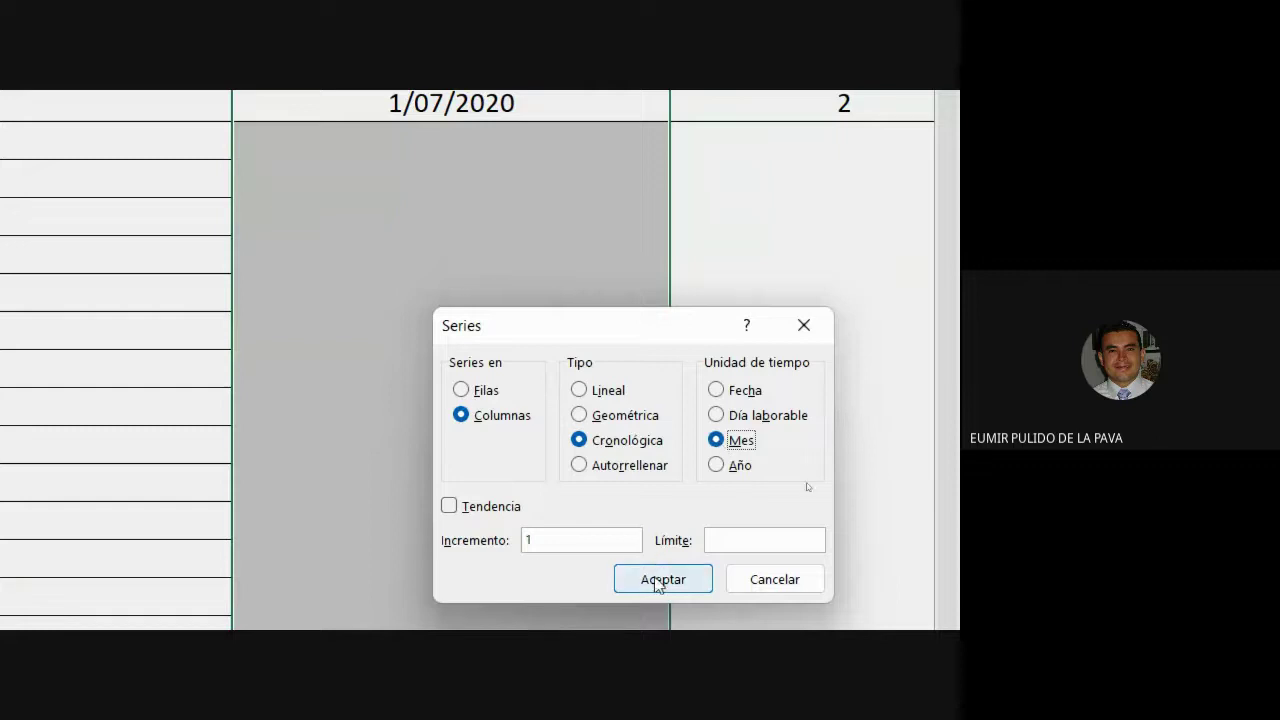
pyautogui.click(657, 584)
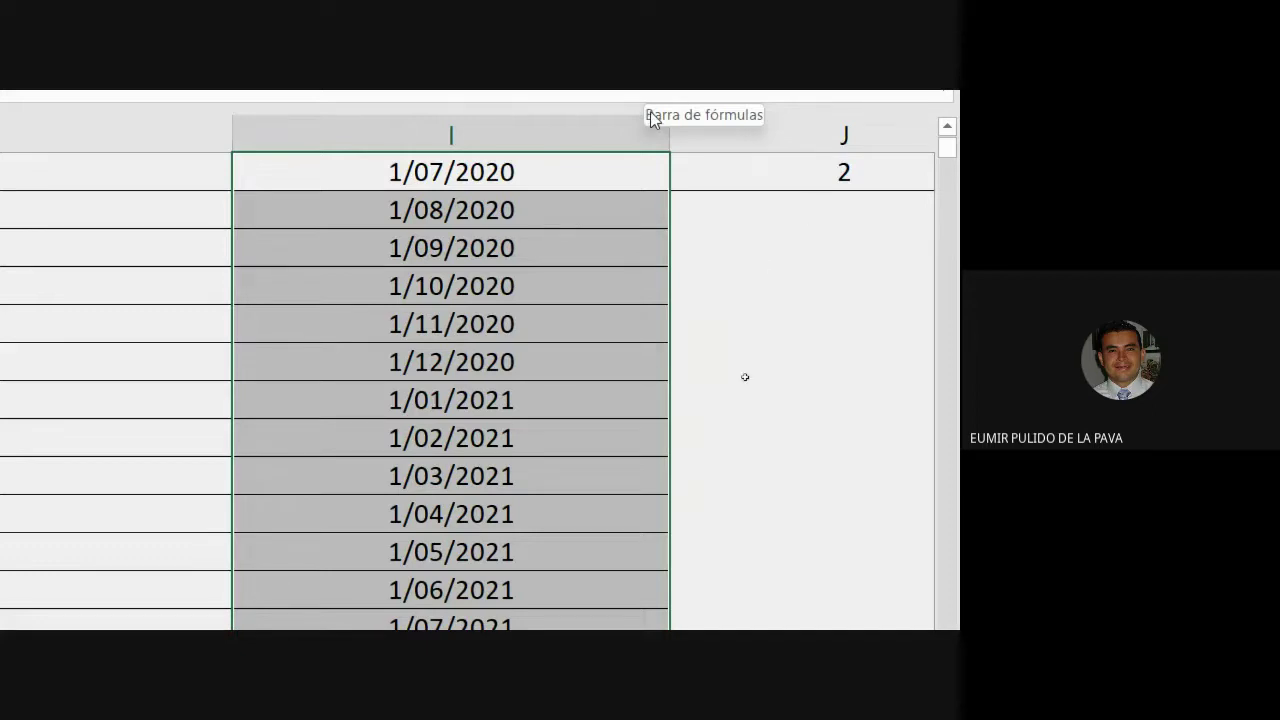
pyautogui.scroll(1, 645, 566)
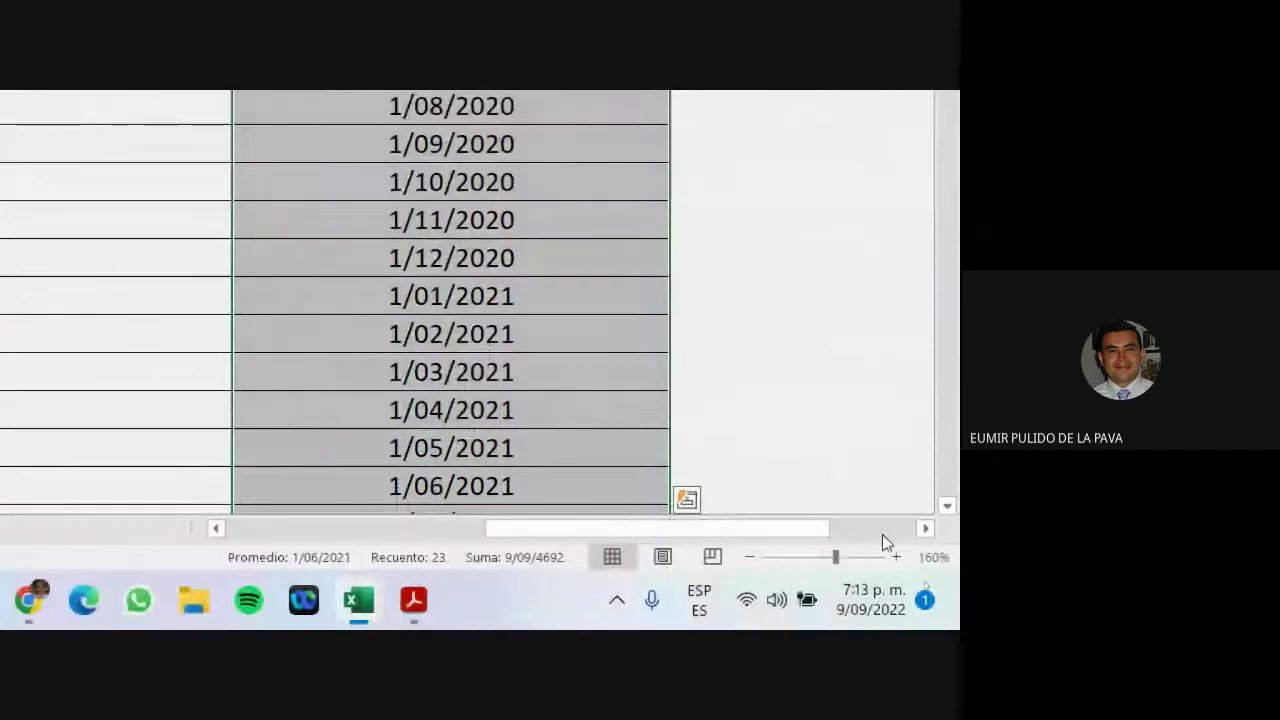
# Step: Narrow column J slightly and highlight the word "geométrico" in the Ejemplo10 heading without changing its text
pyautogui.click(925, 528)
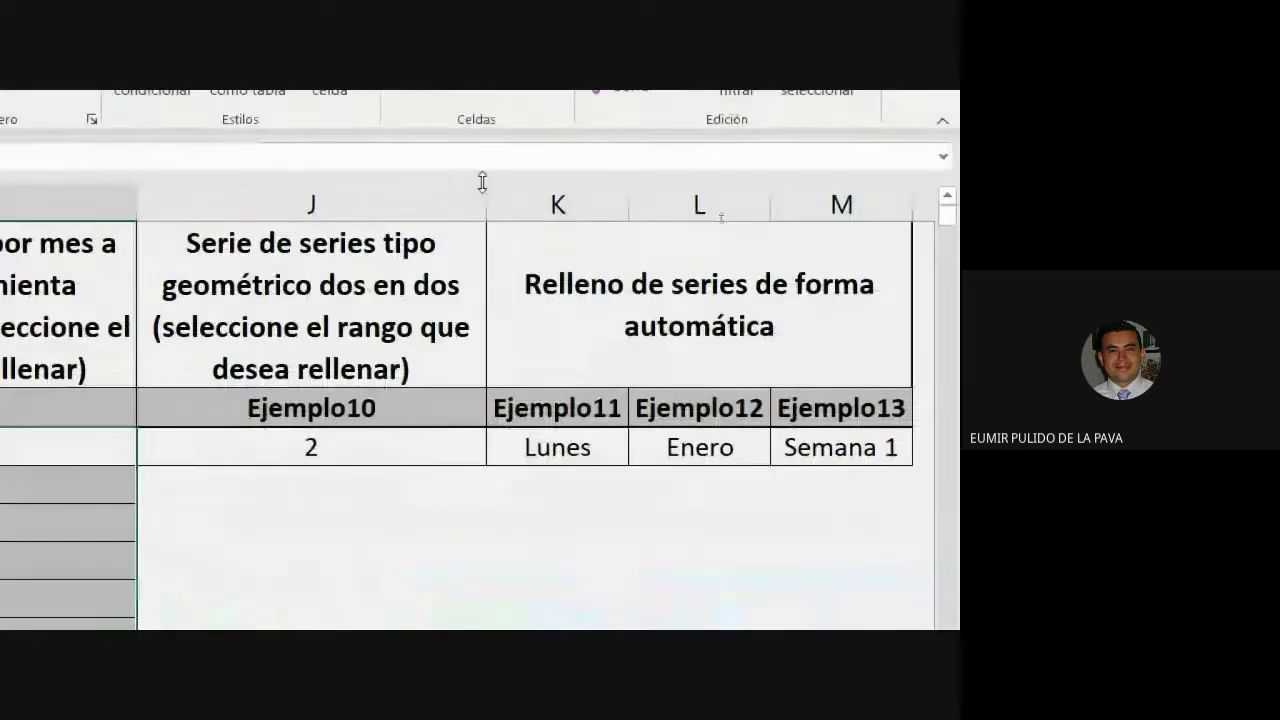
pyautogui.moveTo(486, 200)
pyautogui.mouseDown()
pyautogui.moveTo(434, 201)
pyautogui.moveTo(466, 203)
pyautogui.mouseUp()
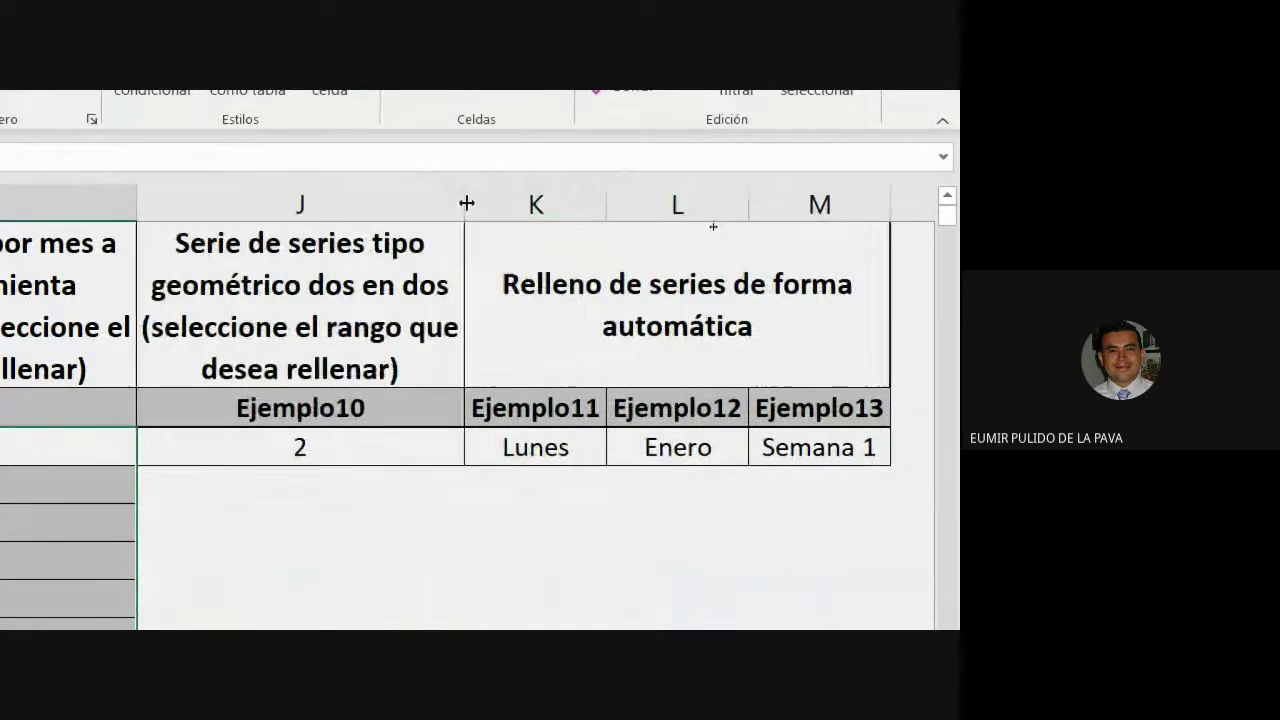
pyautogui.click(254, 298)
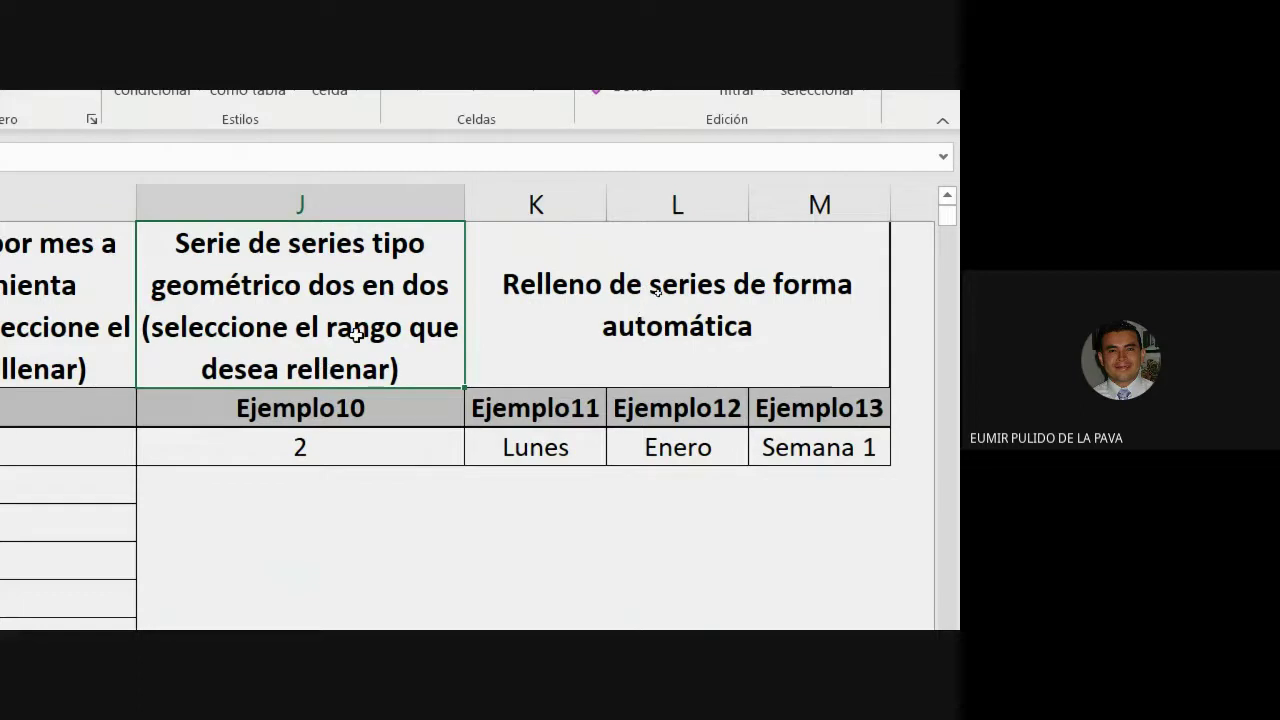
pyautogui.doubleClick(210, 290)
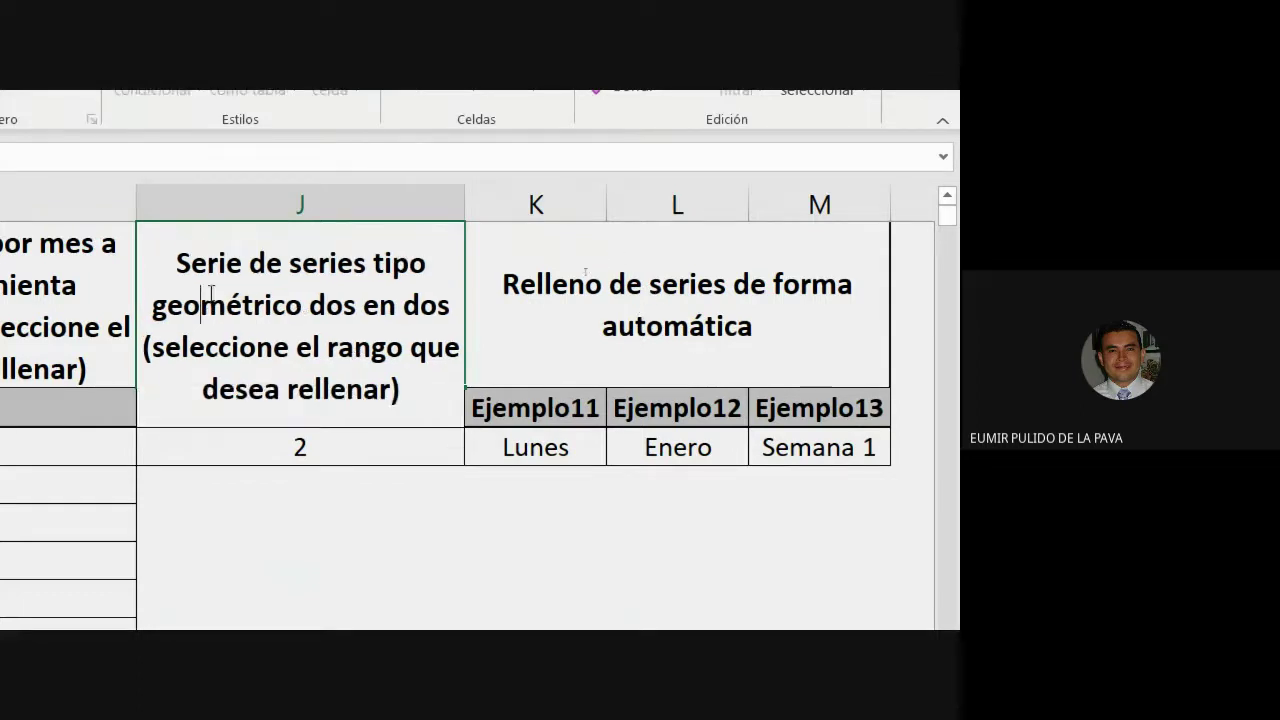
pyautogui.moveTo(155, 306)
pyautogui.mouseDown()
pyautogui.moveTo(300, 306)
pyautogui.moveTo(152, 306)
pyautogui.mouseUp()
pyautogui.click(297, 310)
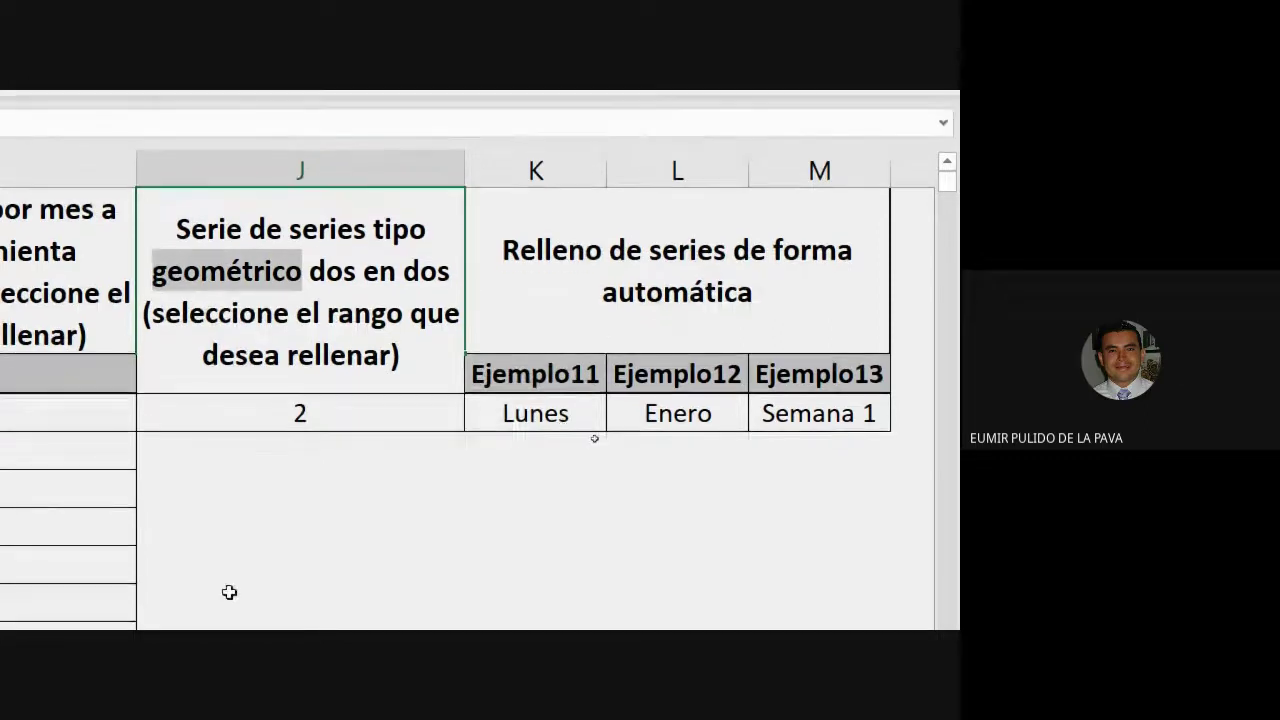
pyautogui.press('Return')
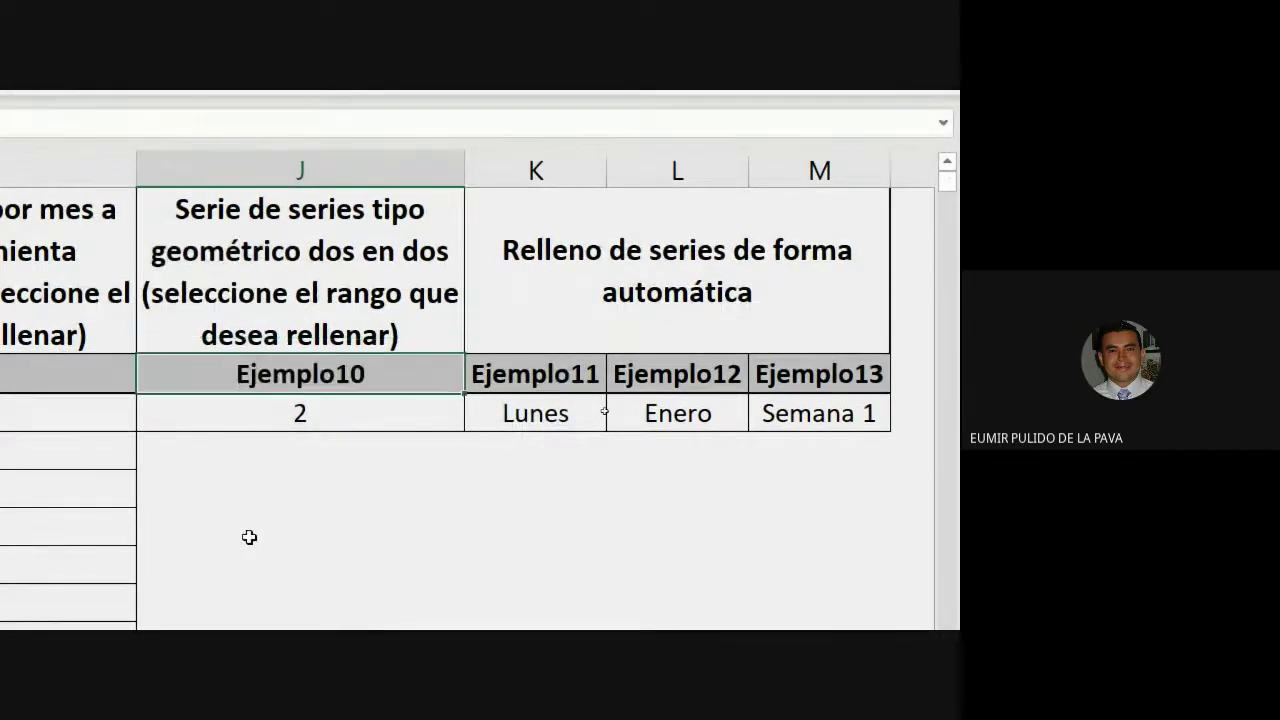
# Step: Fill the Ejemplo10 range down from 2 with a geometric Series in columns, using increment 2
pyautogui.click(306, 414)
pyautogui.moveTo(309, 419); pyautogui.dragTo(326, 248)
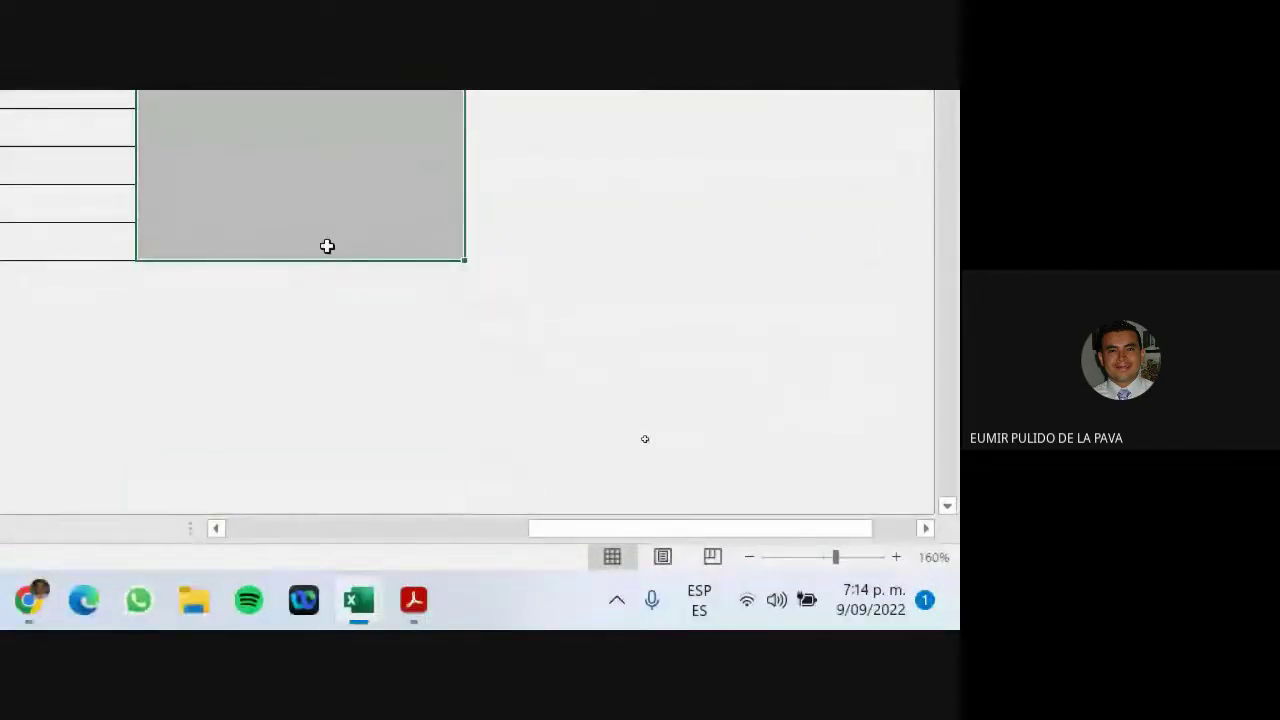
pyautogui.scroll(5, 396, 317)
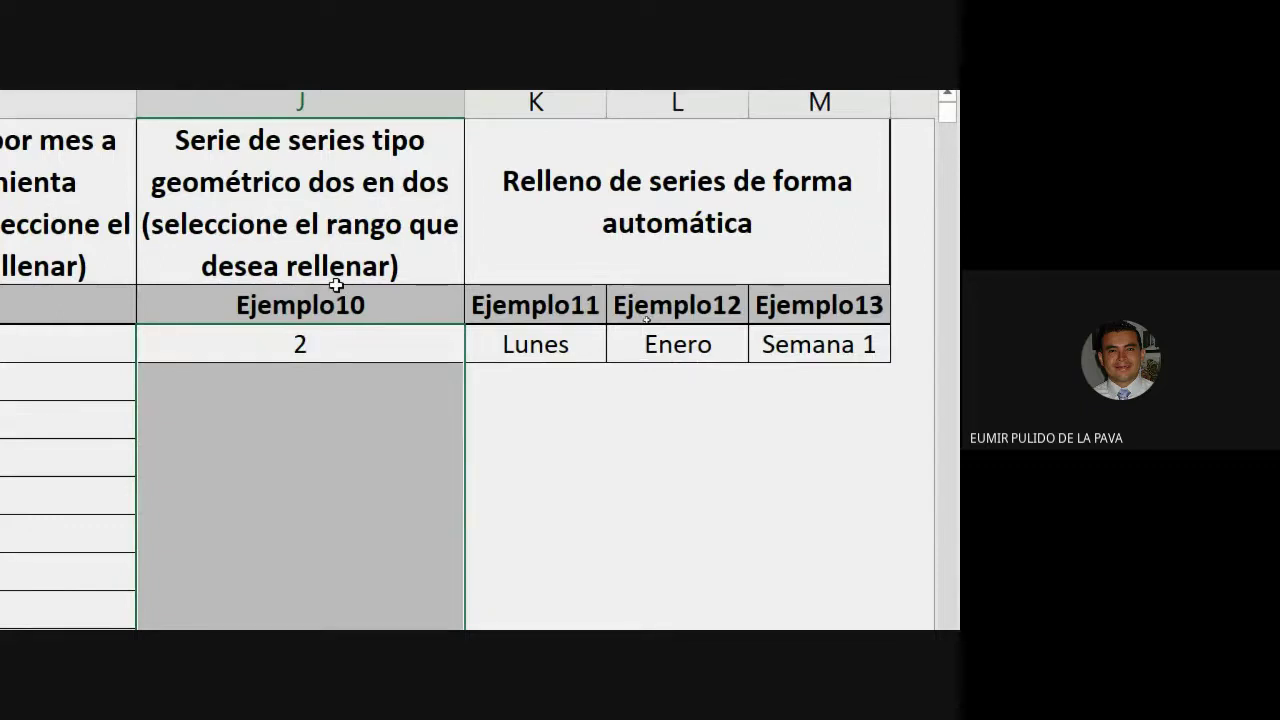
pyautogui.click(640, 143)
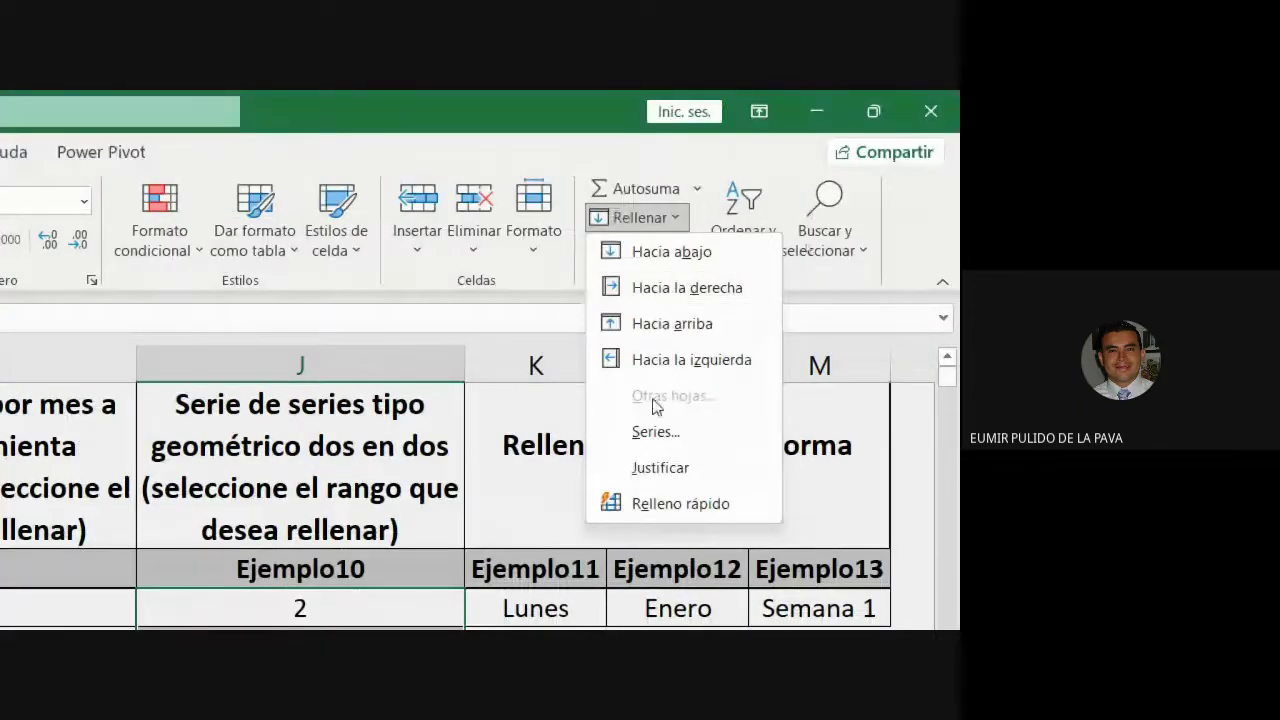
pyautogui.click(646, 357)
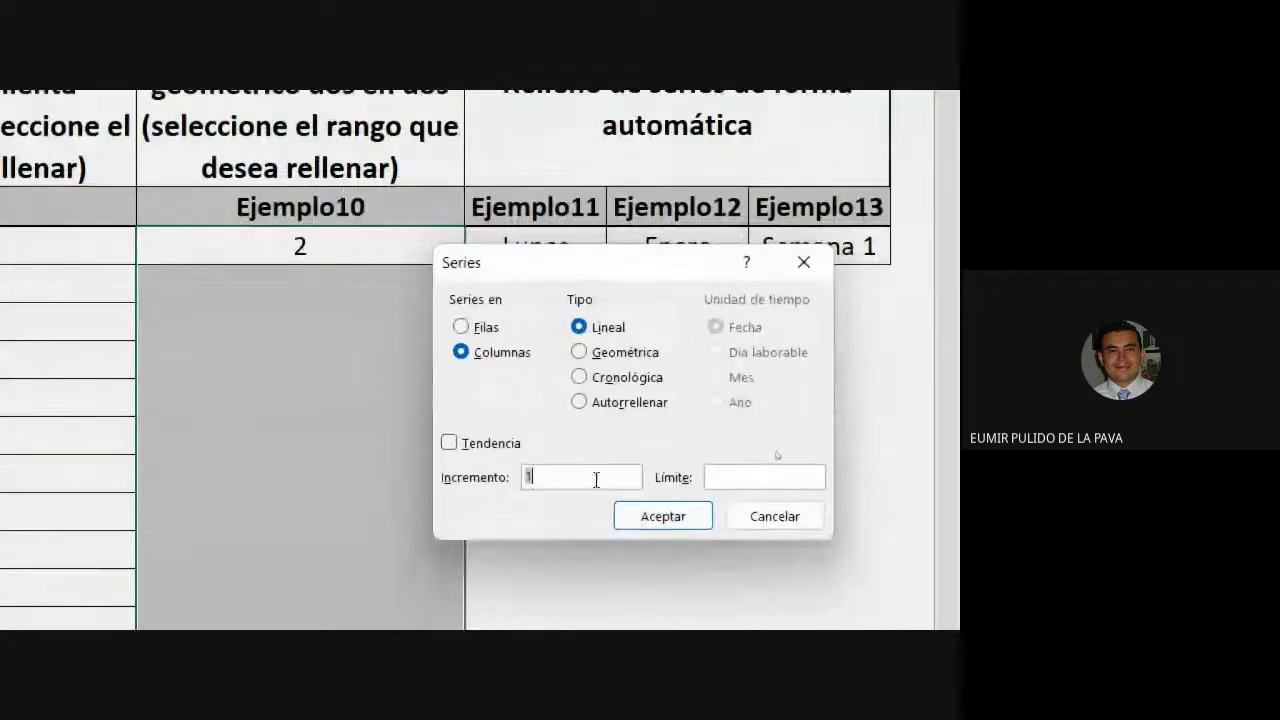
pyautogui.click(596, 356)
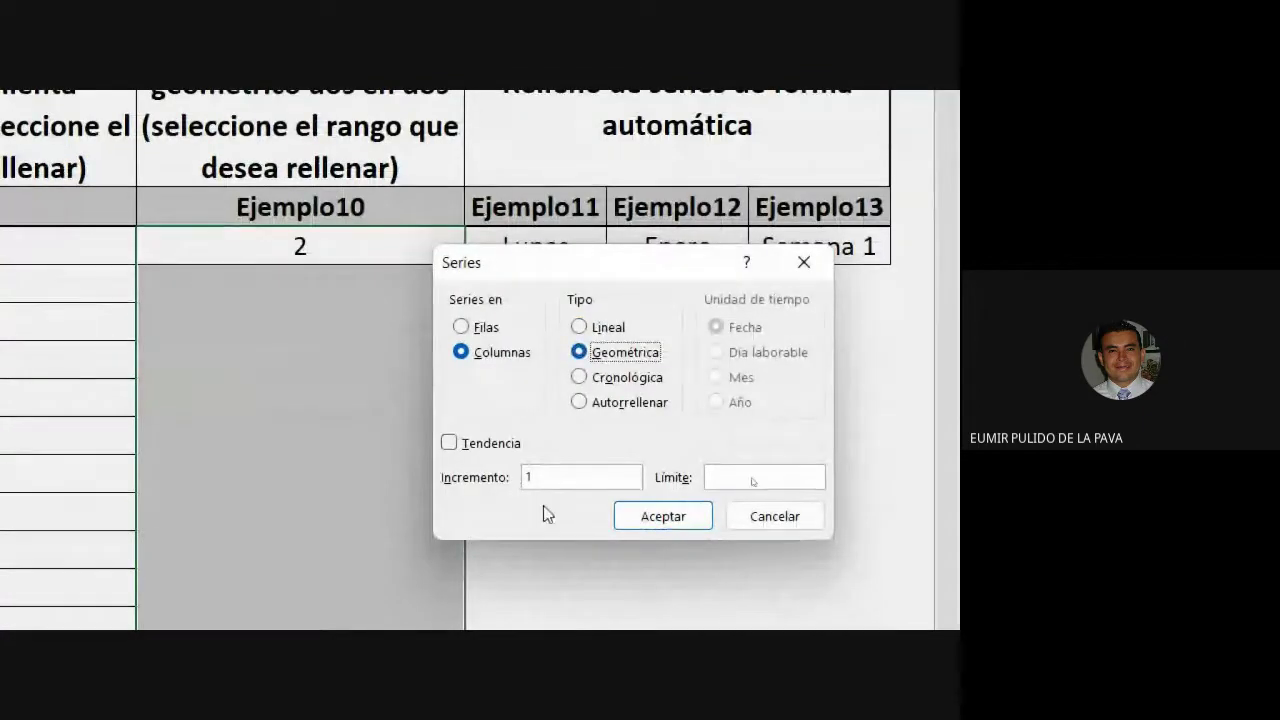
pyautogui.moveTo(538, 478); pyautogui.dragTo(503, 480)
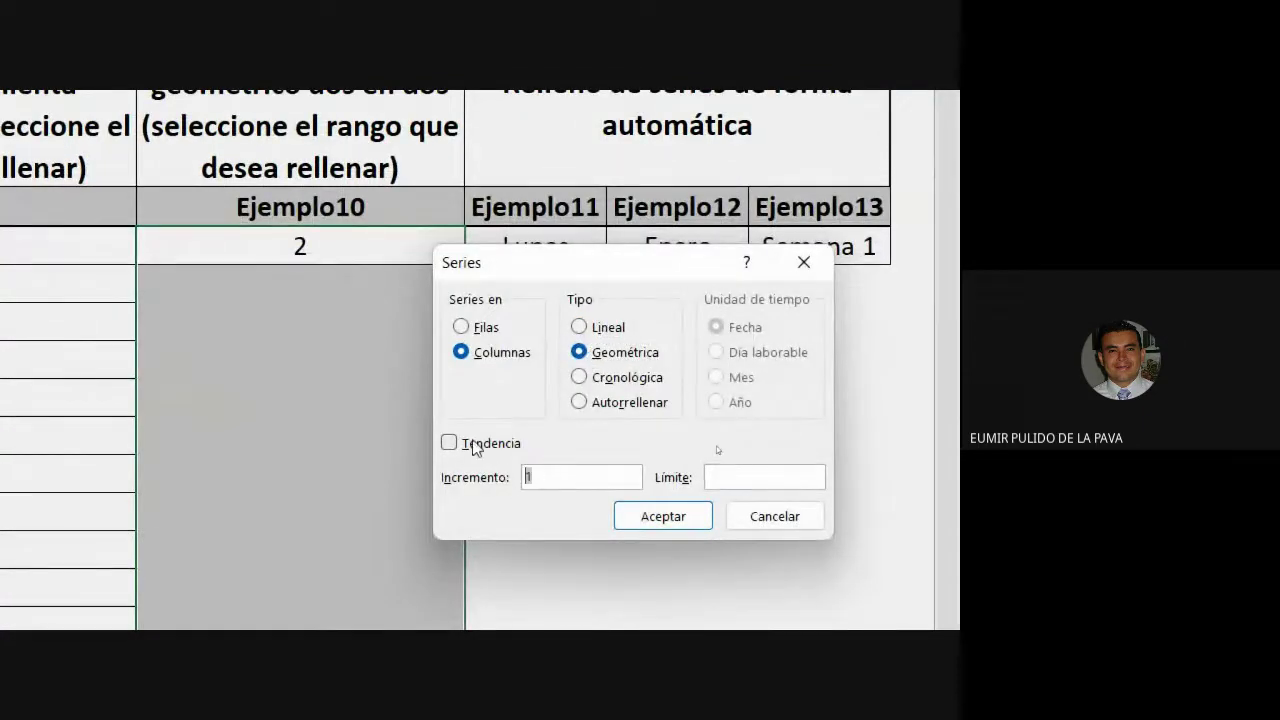
pyautogui.write('2')
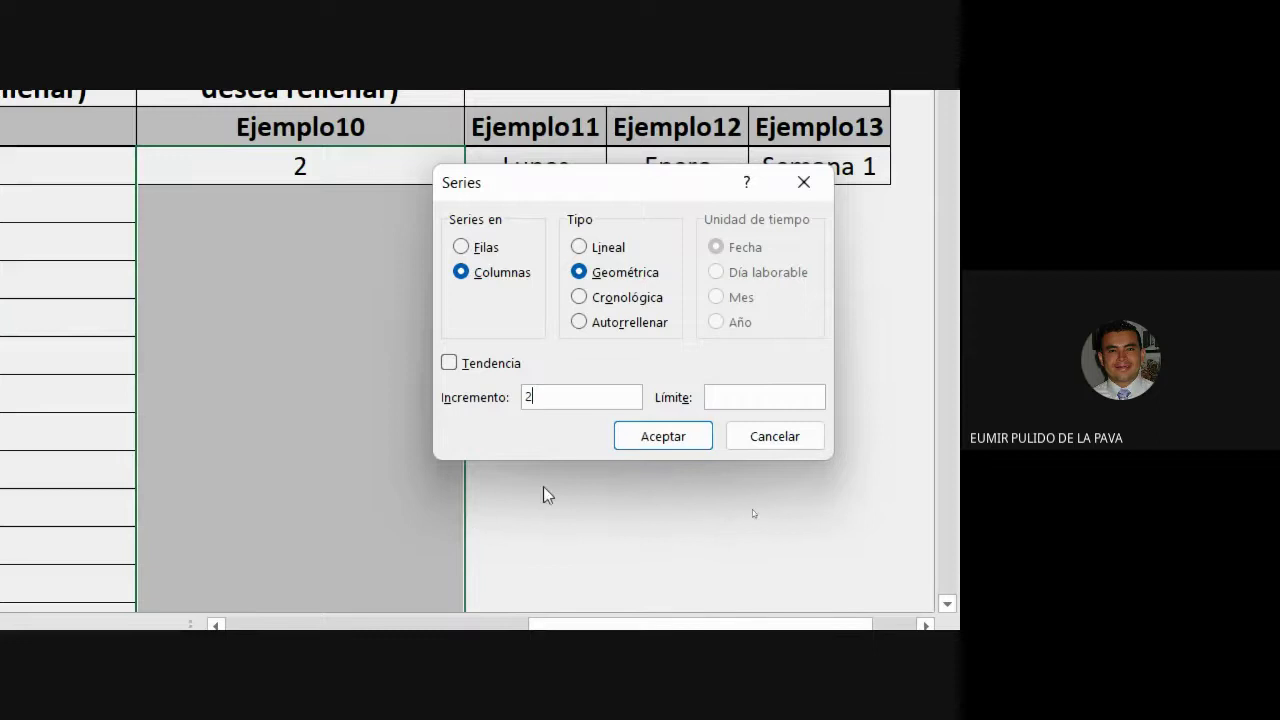
pyautogui.click(652, 437)
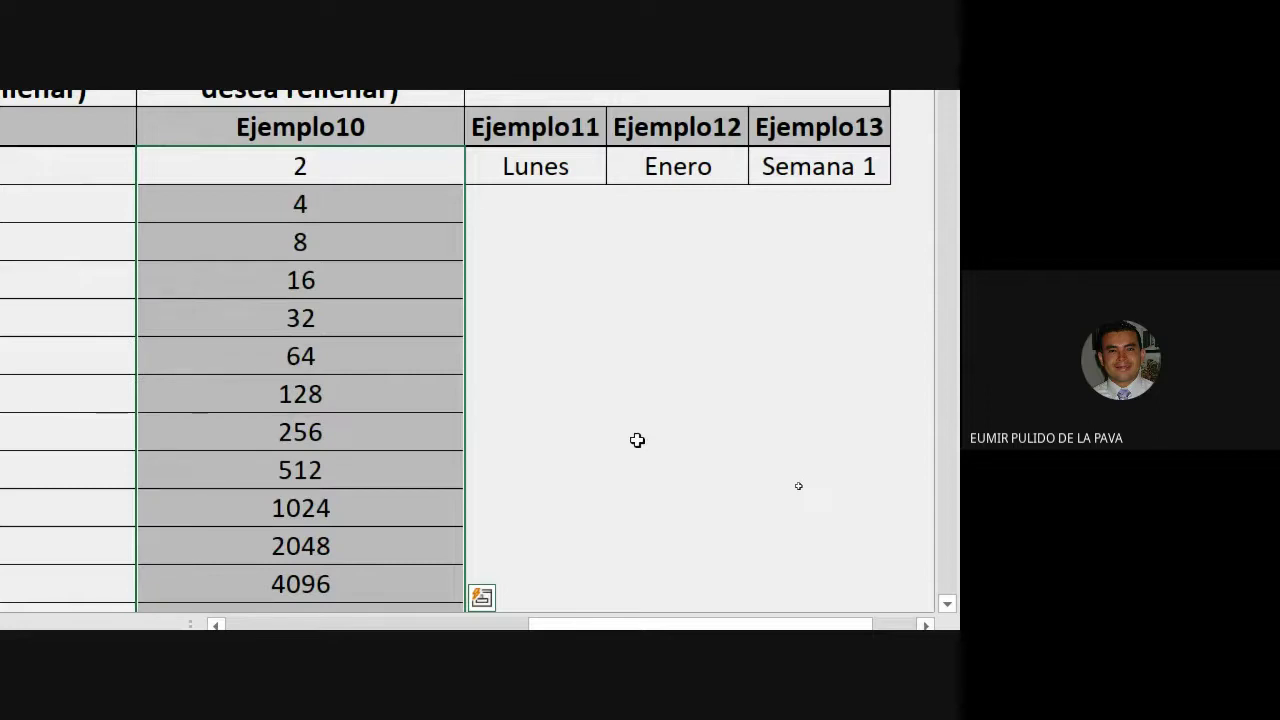
# Step: Review the filled Ejemplo9 month series and the Ejemplo8 working-day series by selecting columns I and H
pyautogui.scroll(2, 637, 440)
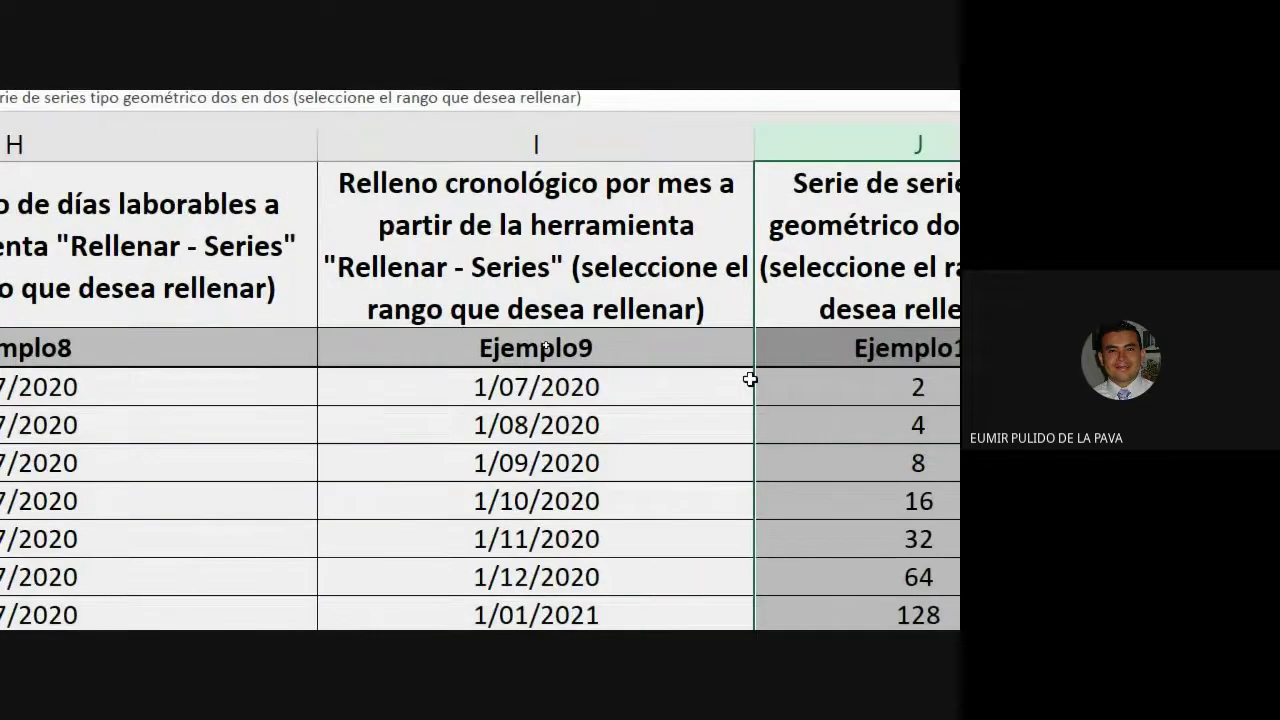
pyautogui.click(325, 131)
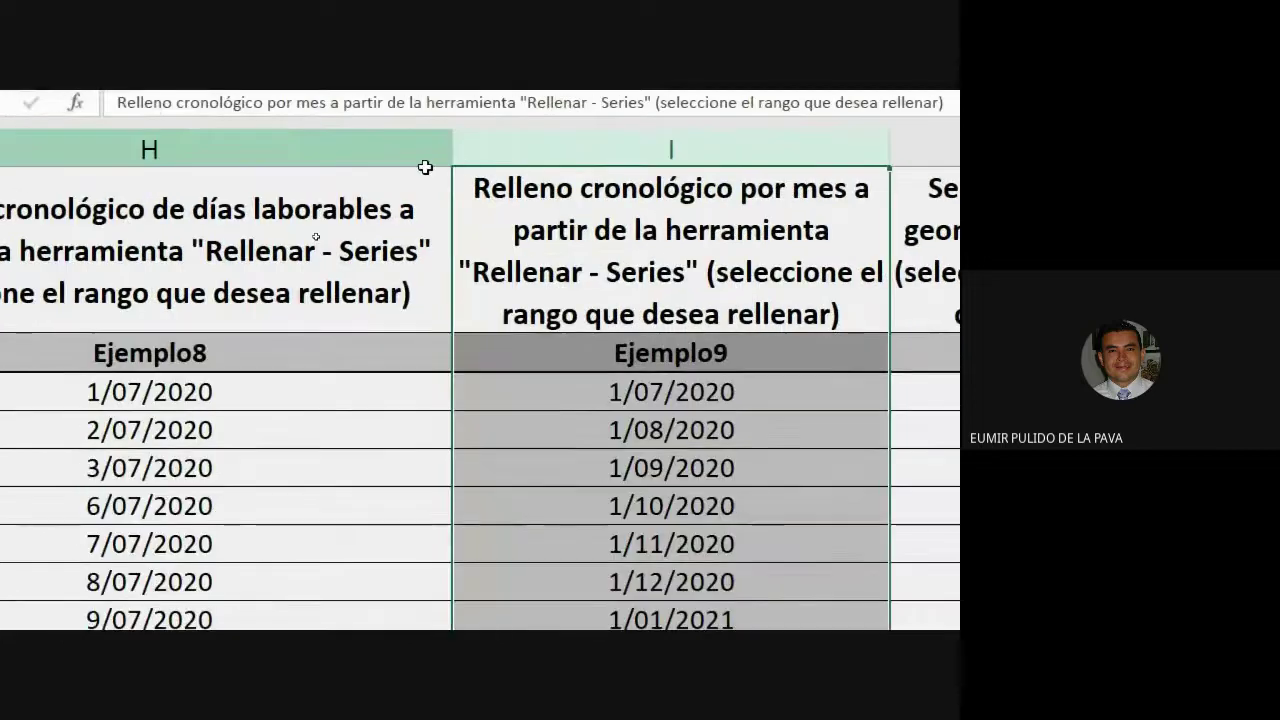
pyautogui.click(423, 158)
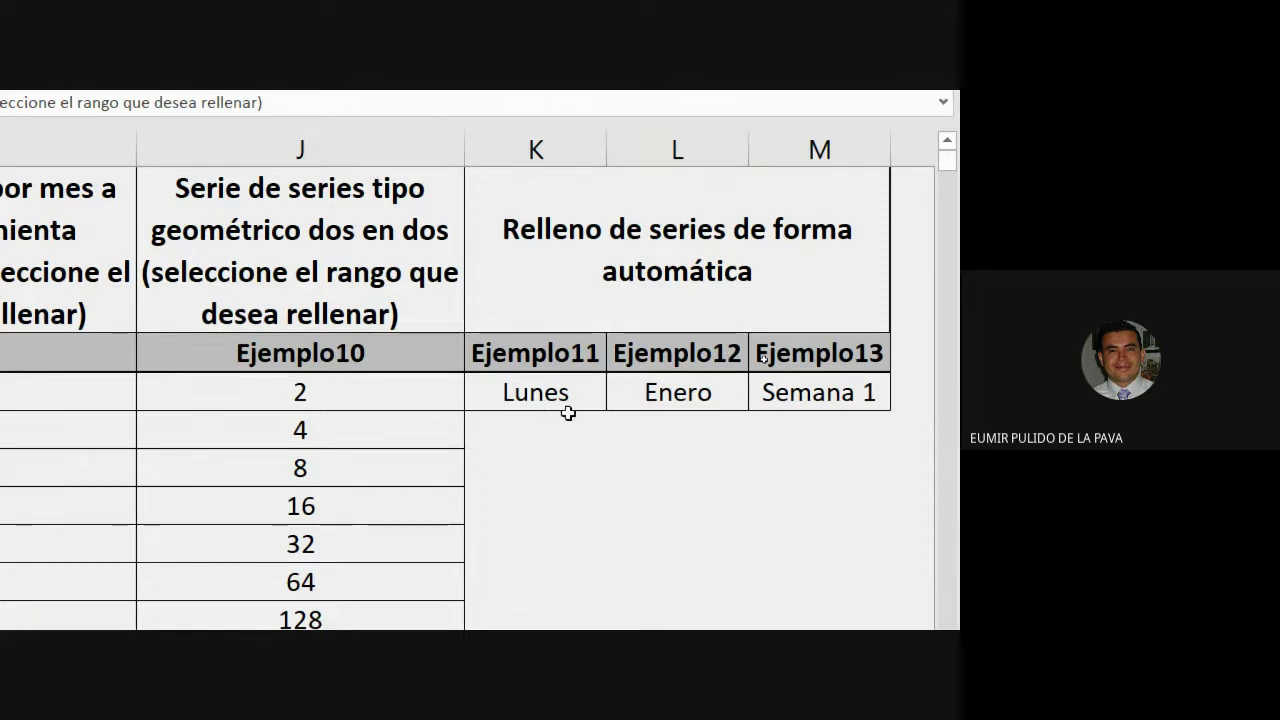
# Step: Enter Lunes and Martes in two adjacent cells of columns K and L below the exercise table
pyautogui.click(600, 445)
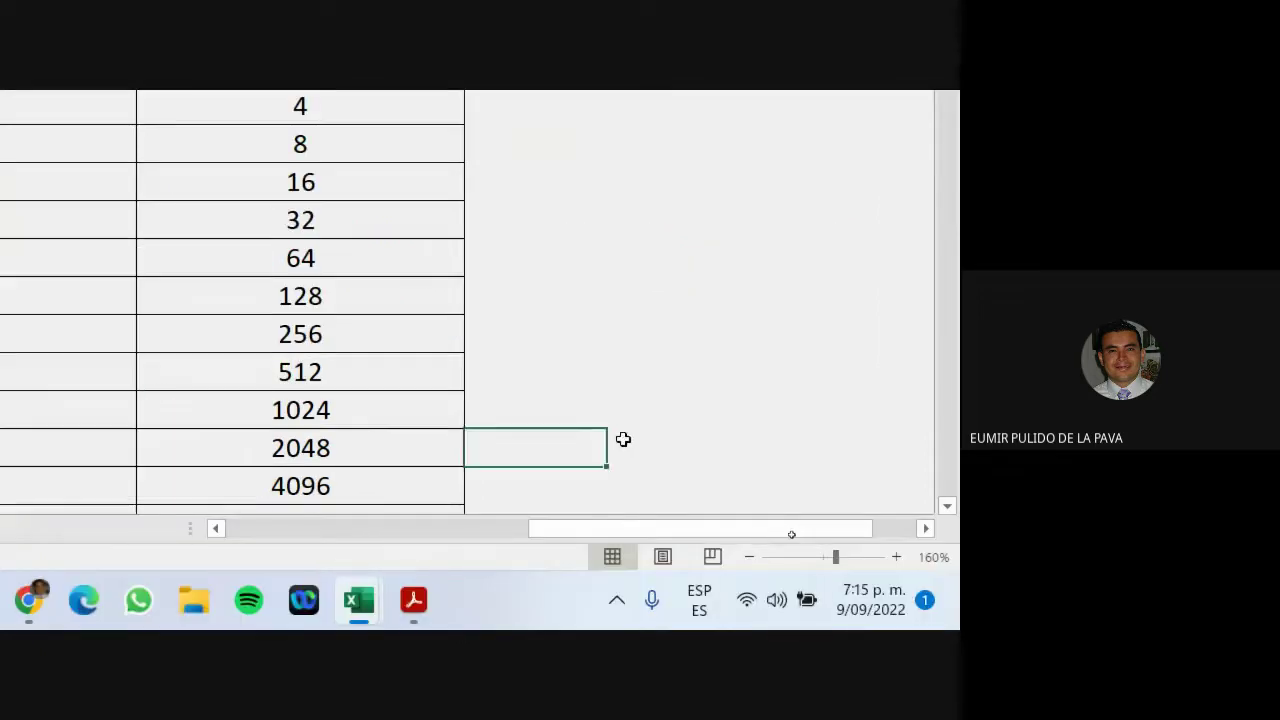
pyautogui.scroll(-6, 615, 440)
pyautogui.click(597, 448)
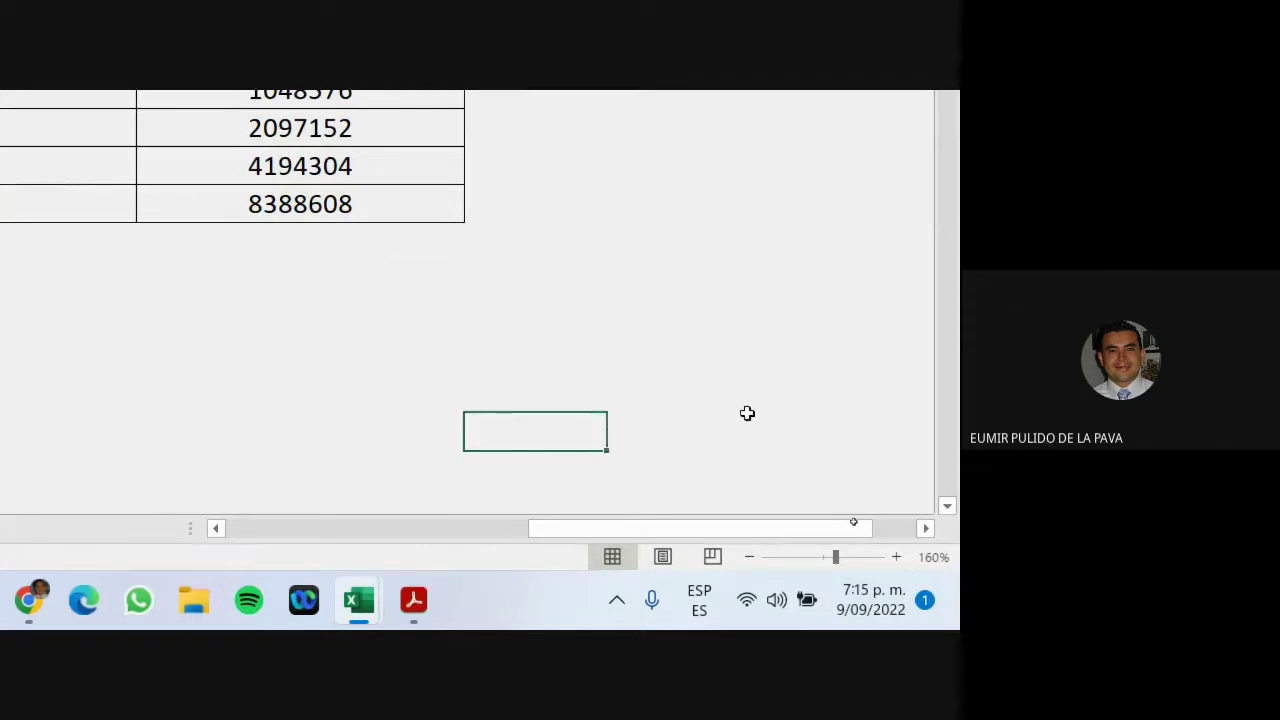
pyautogui.write('Lunes')
pyautogui.click(747, 413)
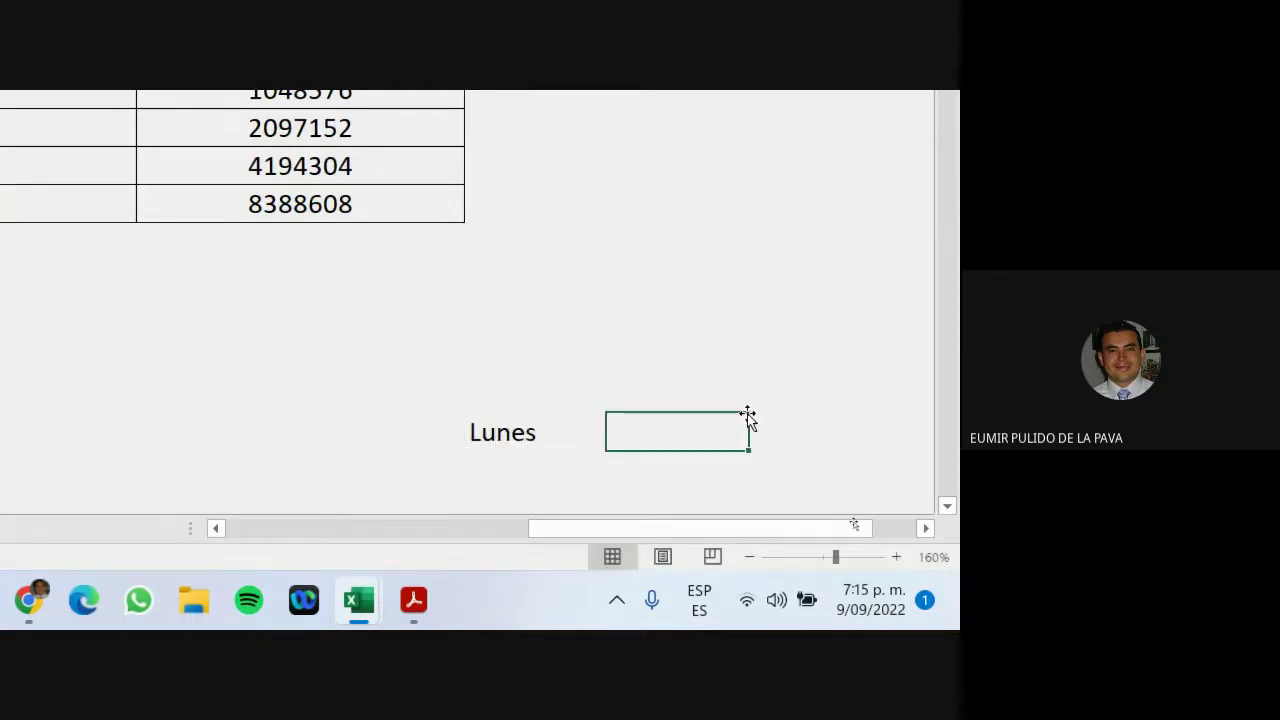
pyautogui.write('Martes')
pyautogui.press('Return')
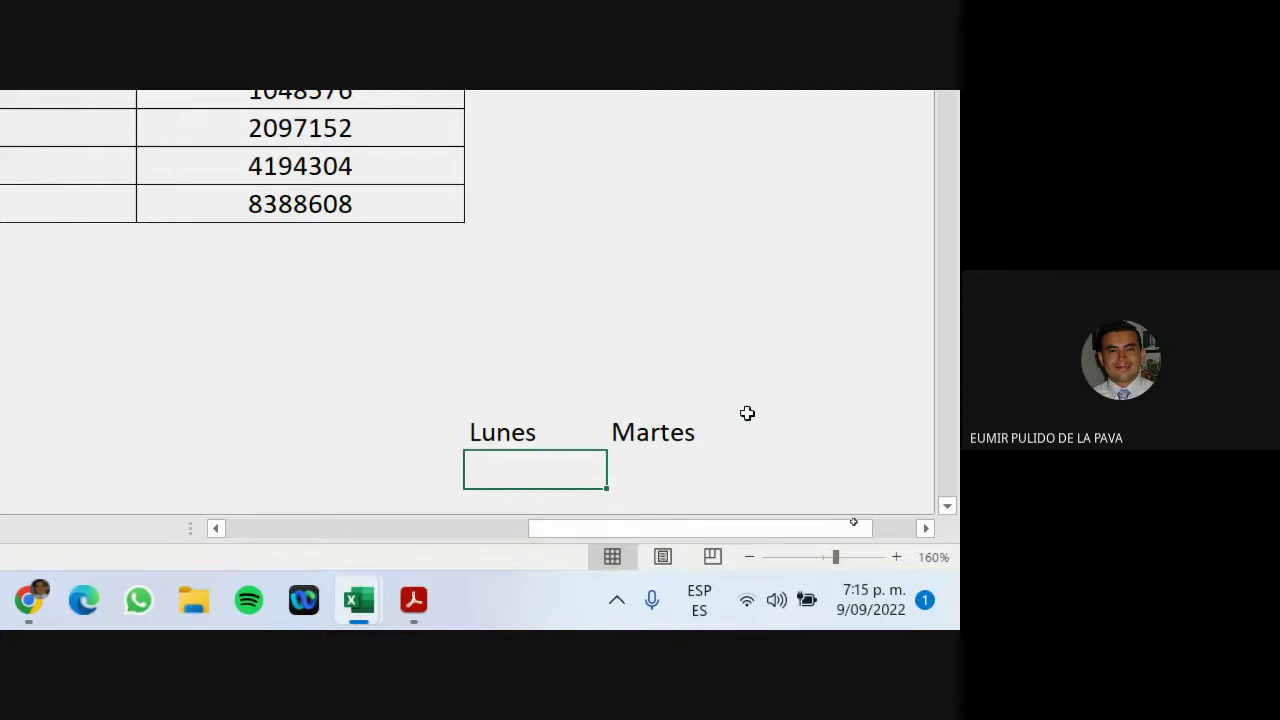
# Step: Autofill the Ejemplo11 weekdays from Lunes down through Domingo to the second Lunes, beside 256
pyautogui.scroll(6, 794, 391)
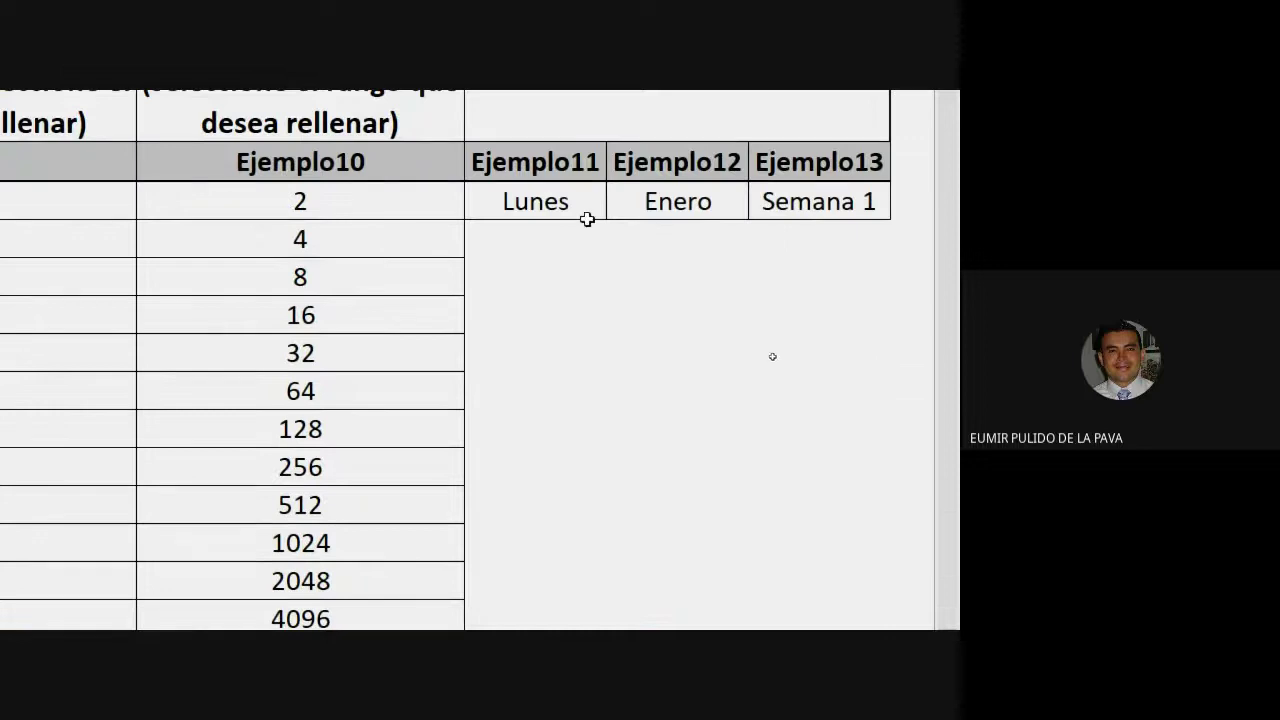
pyautogui.click(523, 174)
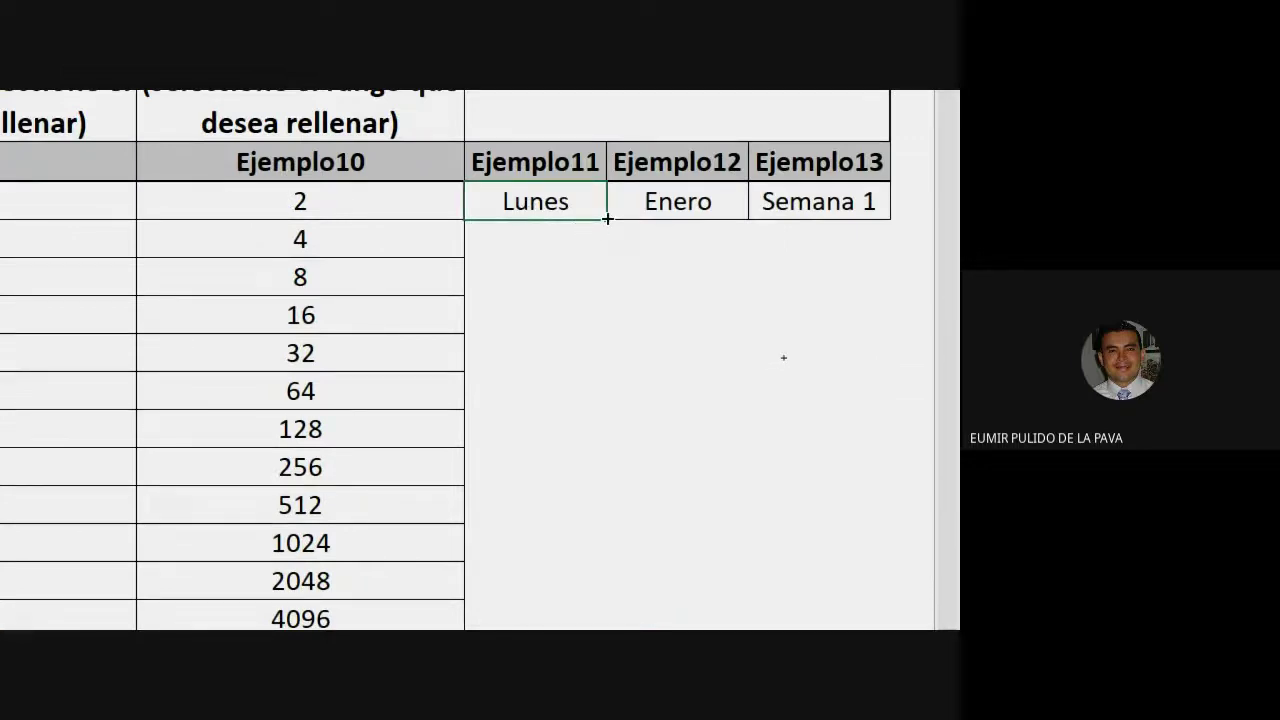
pyautogui.moveTo(607, 218); pyautogui.dragTo(606, 487)
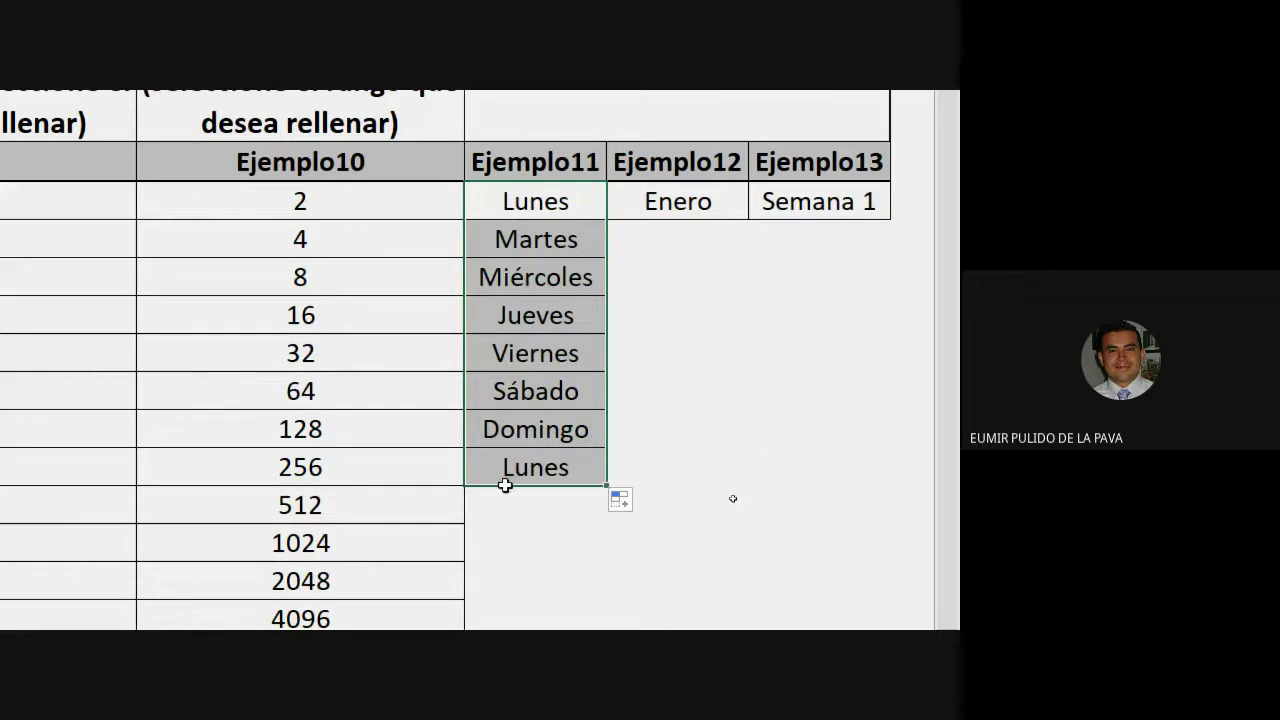
# Step: Enter Jueves in column K beside 8192 and autofill the weekdays down to Martes
pyautogui.scroll(-3, 580, 586)
pyautogui.click(589, 298)
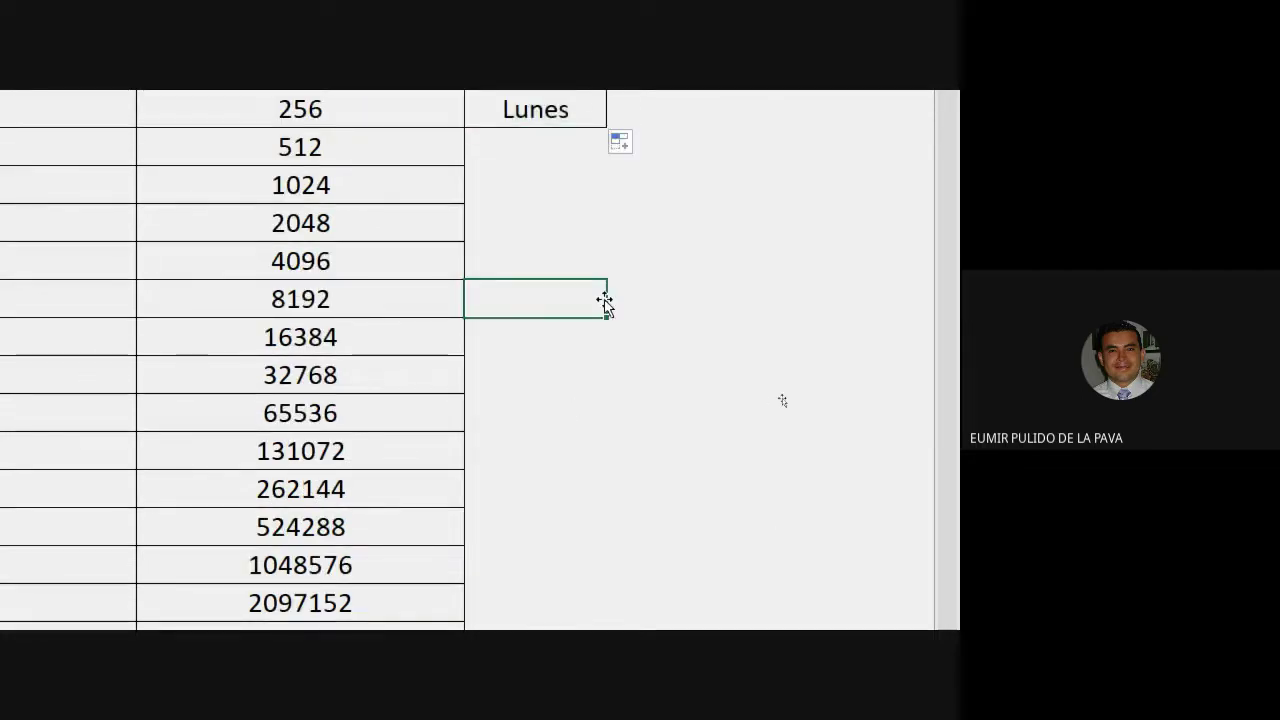
pyautogui.write('Jueves')
pyautogui.press('Return')
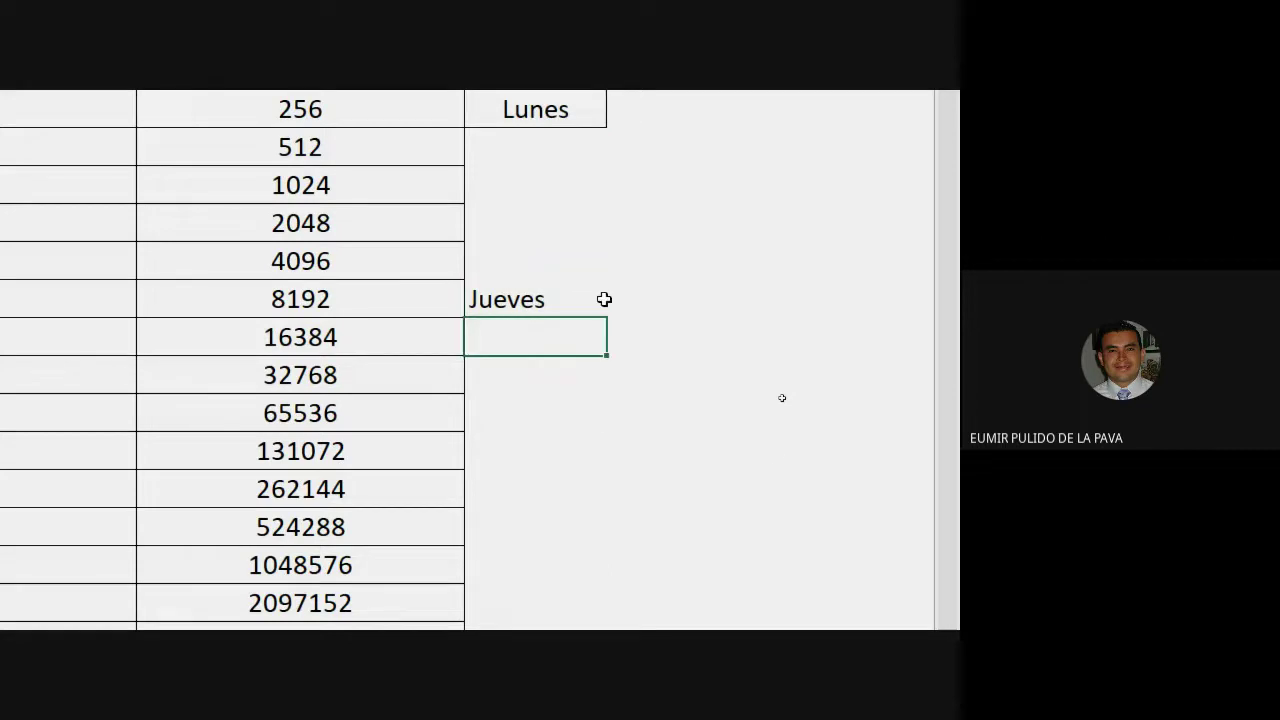
pyautogui.click(560, 300)
pyautogui.moveTo(593, 318); pyautogui.dragTo(603, 498)
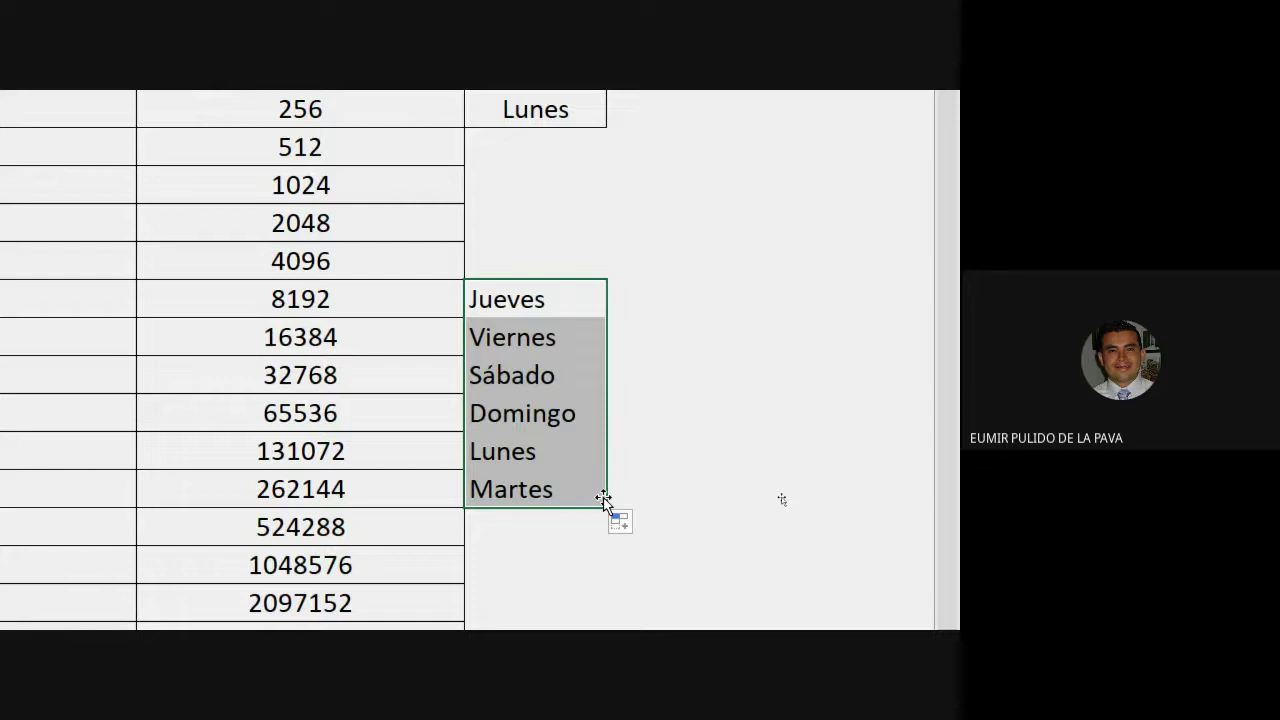
pyautogui.click(562, 296)
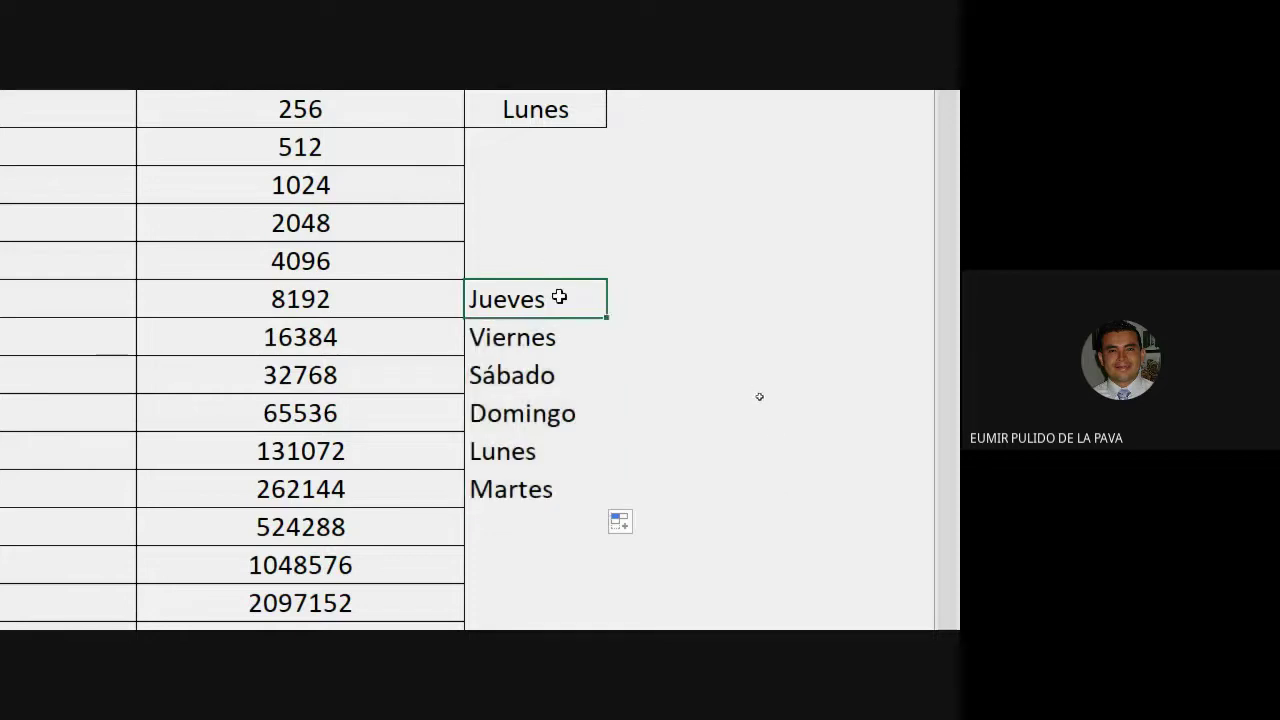
# Step: Autofill the weekdays across from Jueves through Sábado in the 8192 row and select the Enero cell under Ejemplo12
pyautogui.moveTo(606, 313); pyautogui.dragTo(888, 312)
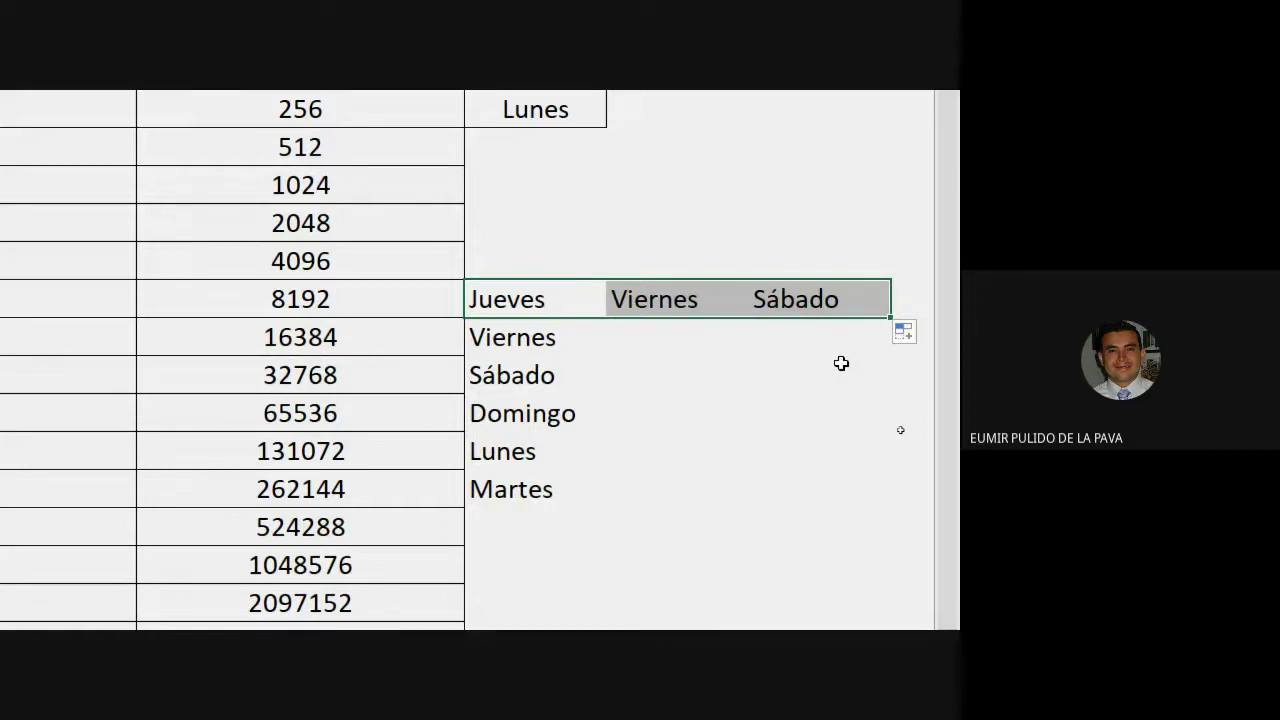
pyautogui.scroll(4, 841, 363)
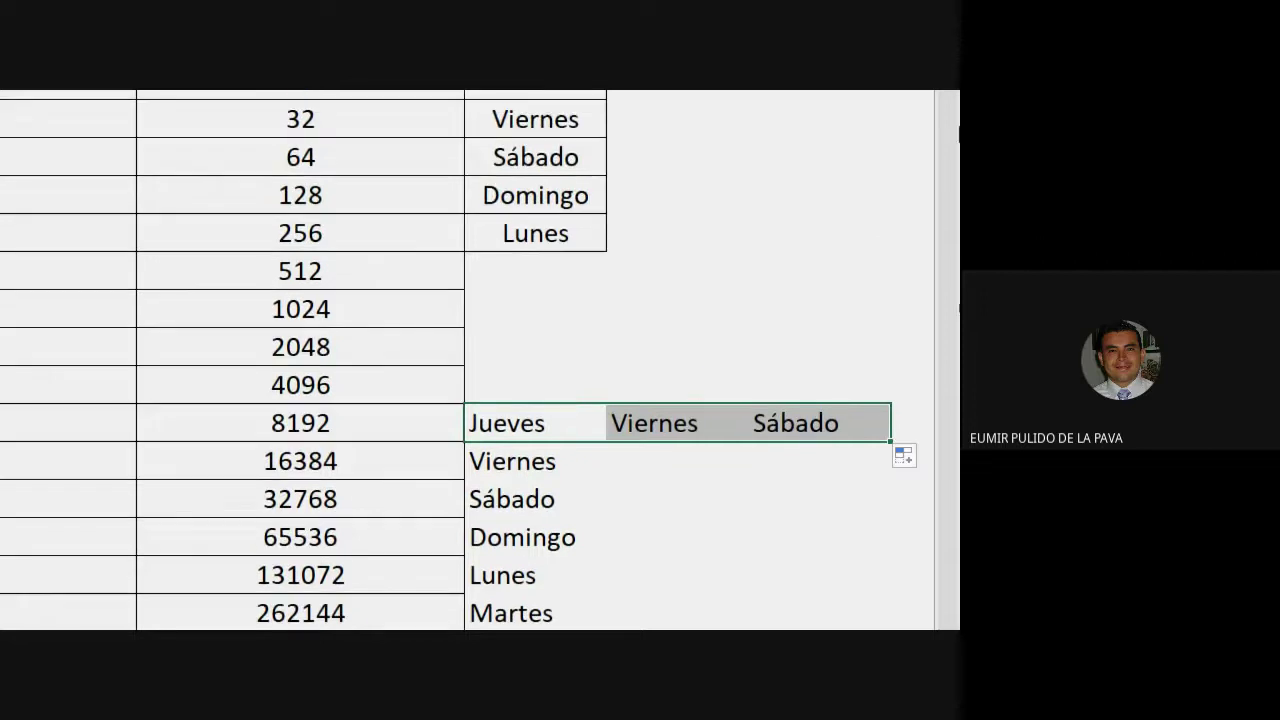
pyautogui.click(686, 262)
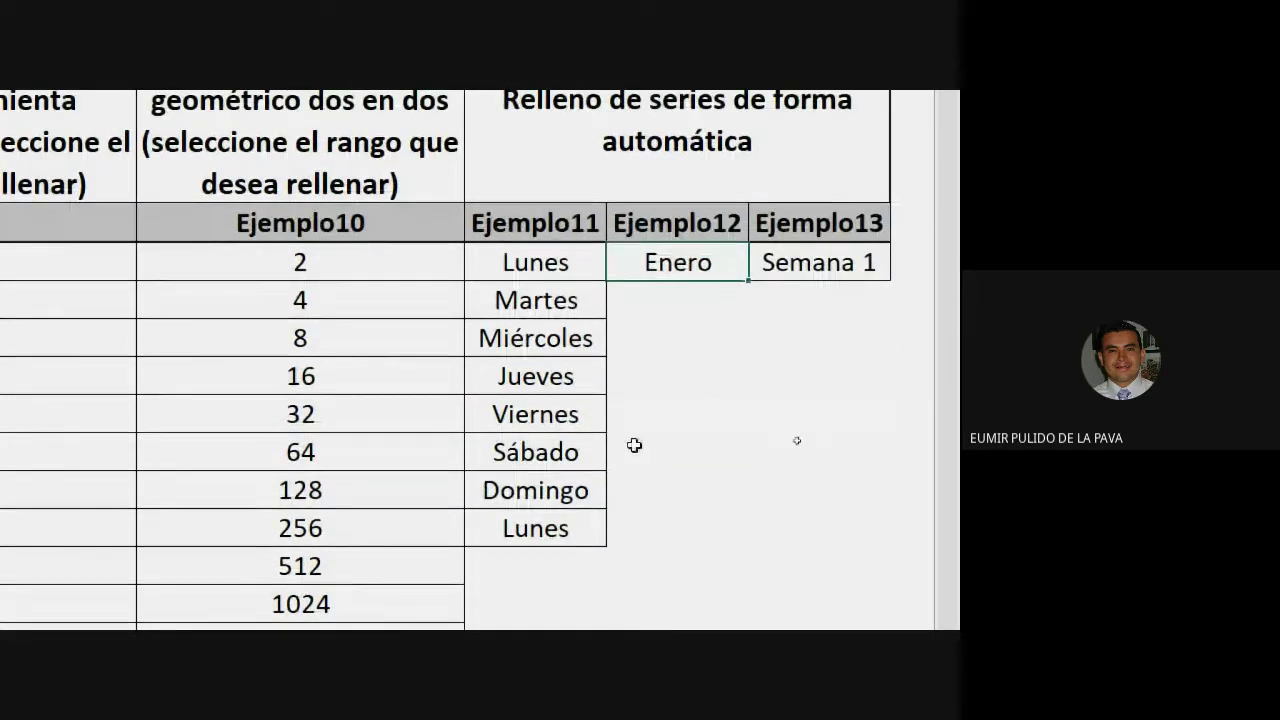
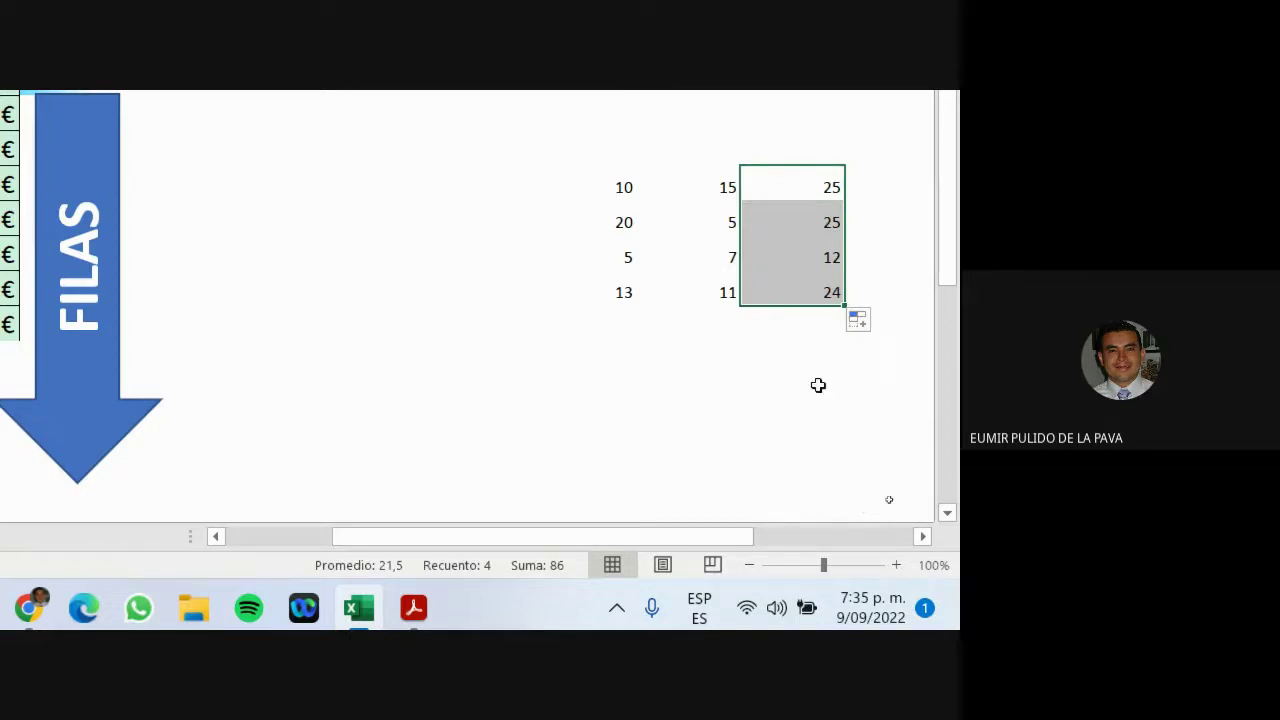
# Step: Examine the cell references in the copied sum formulas of the second, third and fourth rows of the small number table
pyautogui.click(804, 224)
pyautogui.press('F2')
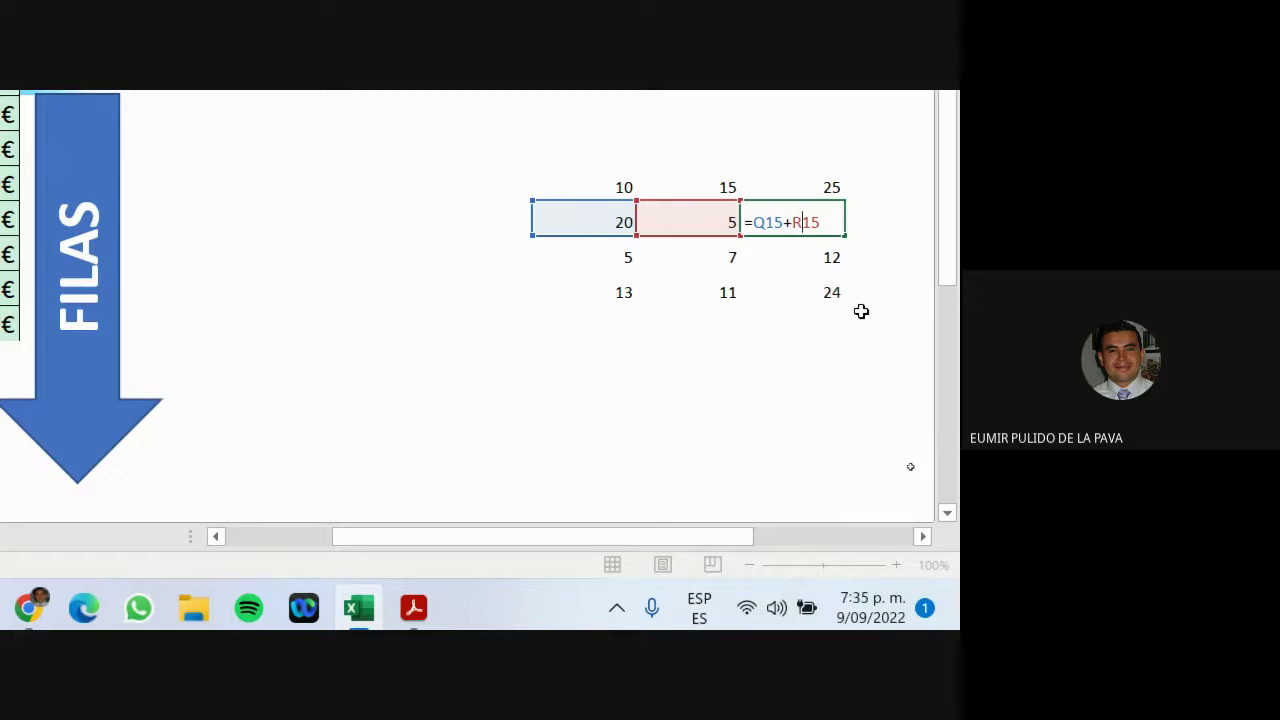
pyautogui.press('Return')
pyautogui.press('F2')
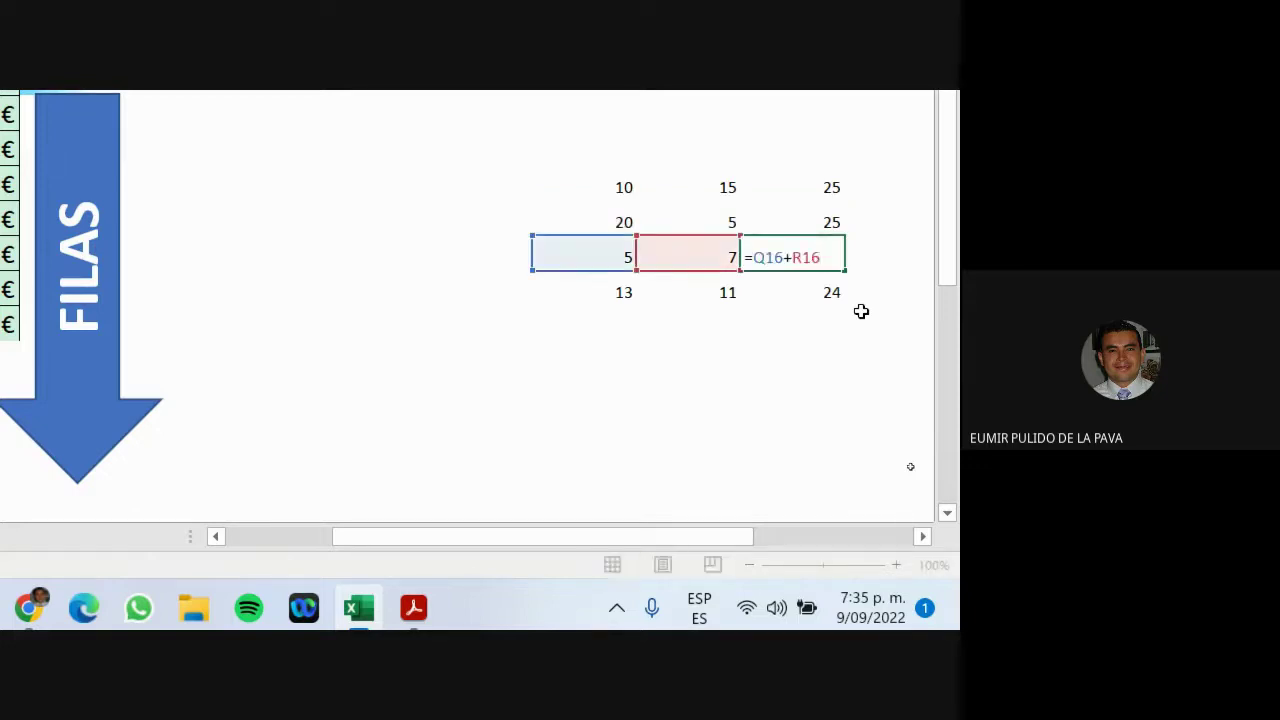
pyautogui.press('Return')
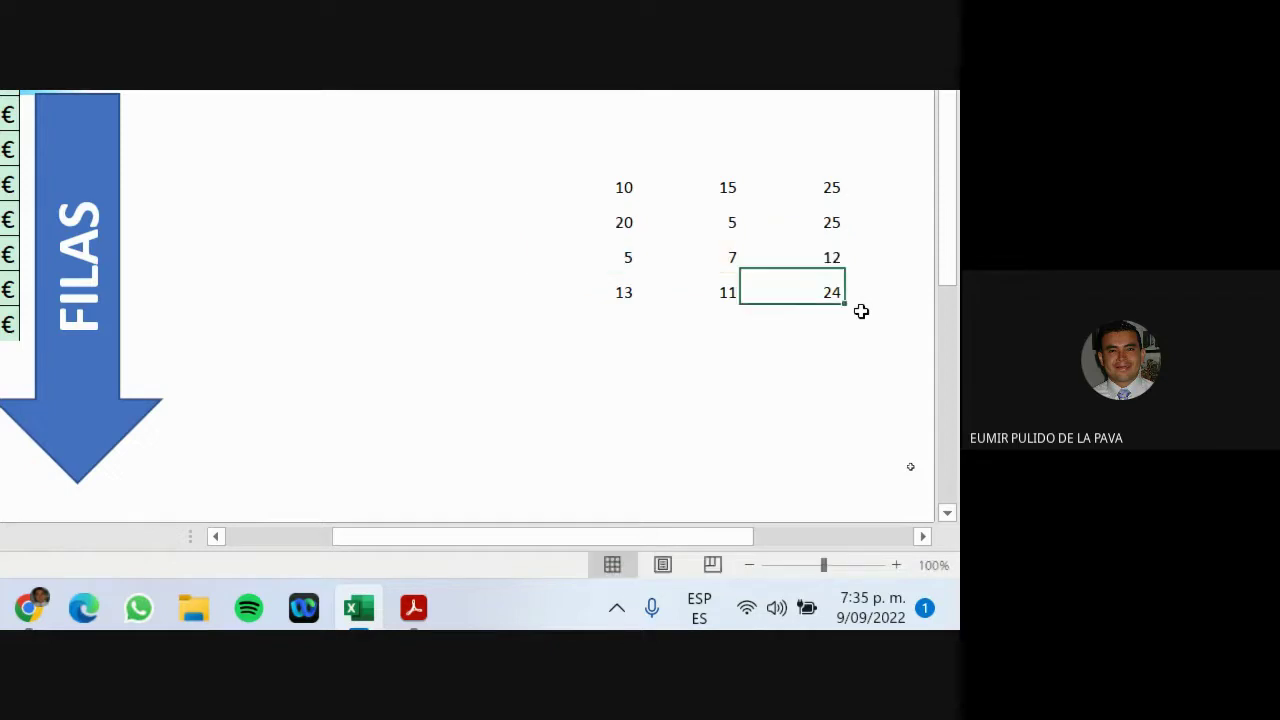
pyautogui.press('F2')
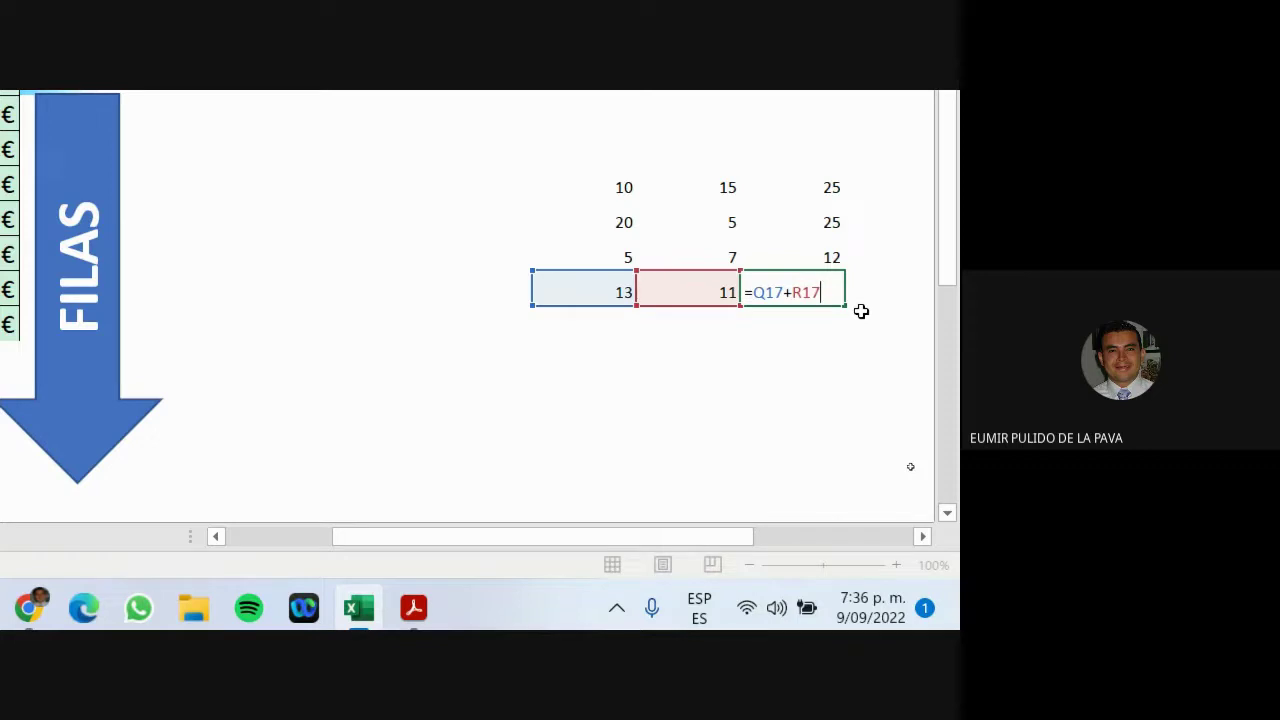
pyautogui.hotkey('shift', 'Left')
pyautogui.hotkey('shift', 'Left')
pyautogui.hotkey('shift', 'Left')
pyautogui.hotkey('shift', 'Right')
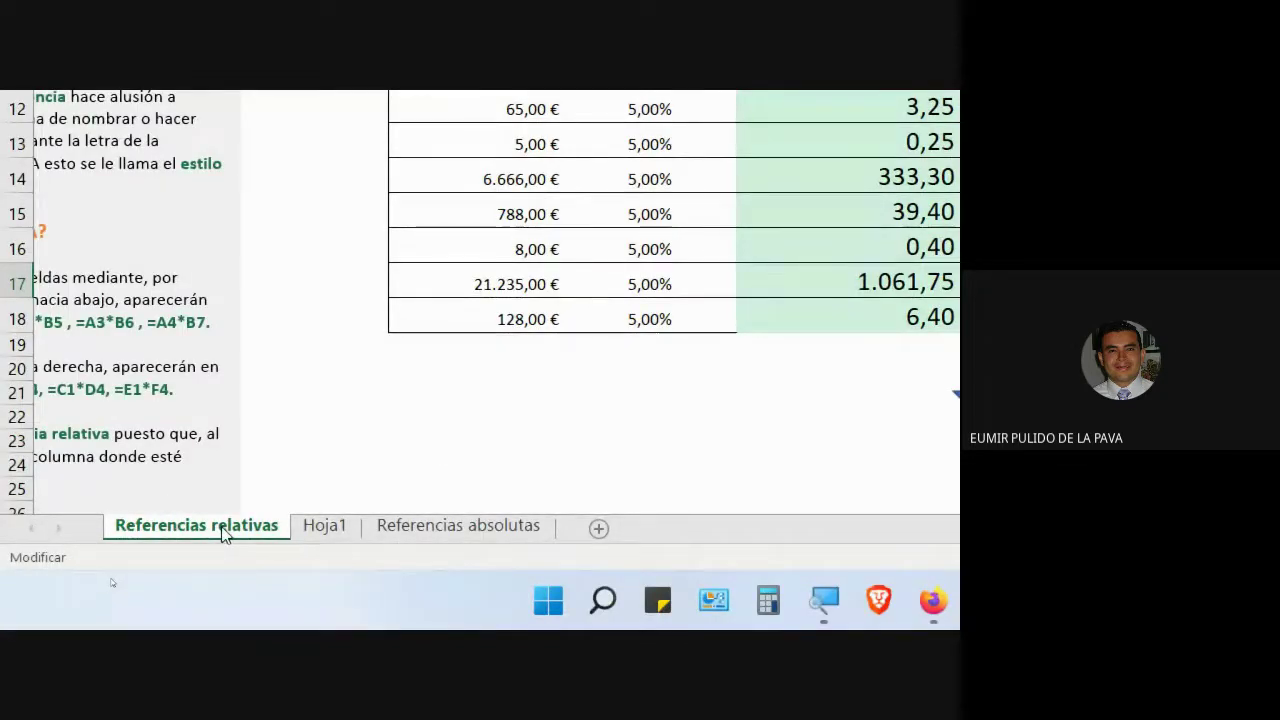
# Step: Open the Referencias absolutas sheet, check the Google Meet call and its chat in Chrome, and return to Excel
pyautogui.click(410, 536)
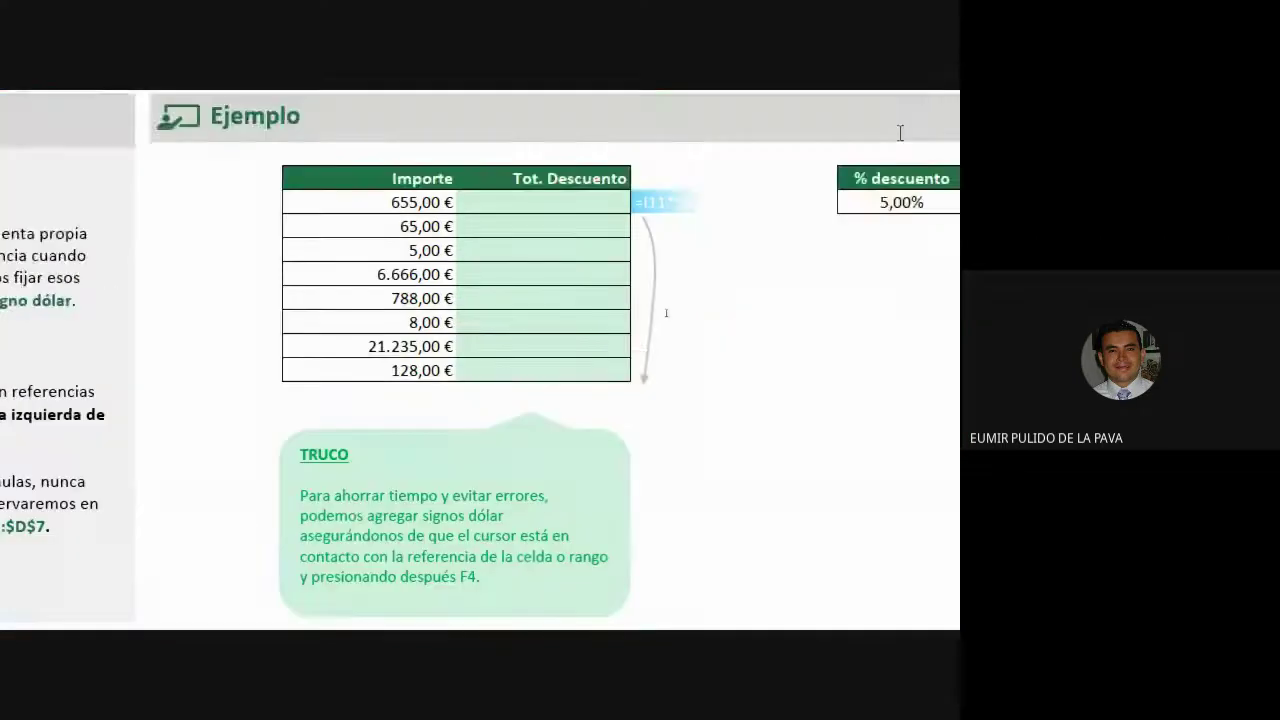
pyautogui.click(592, 600)
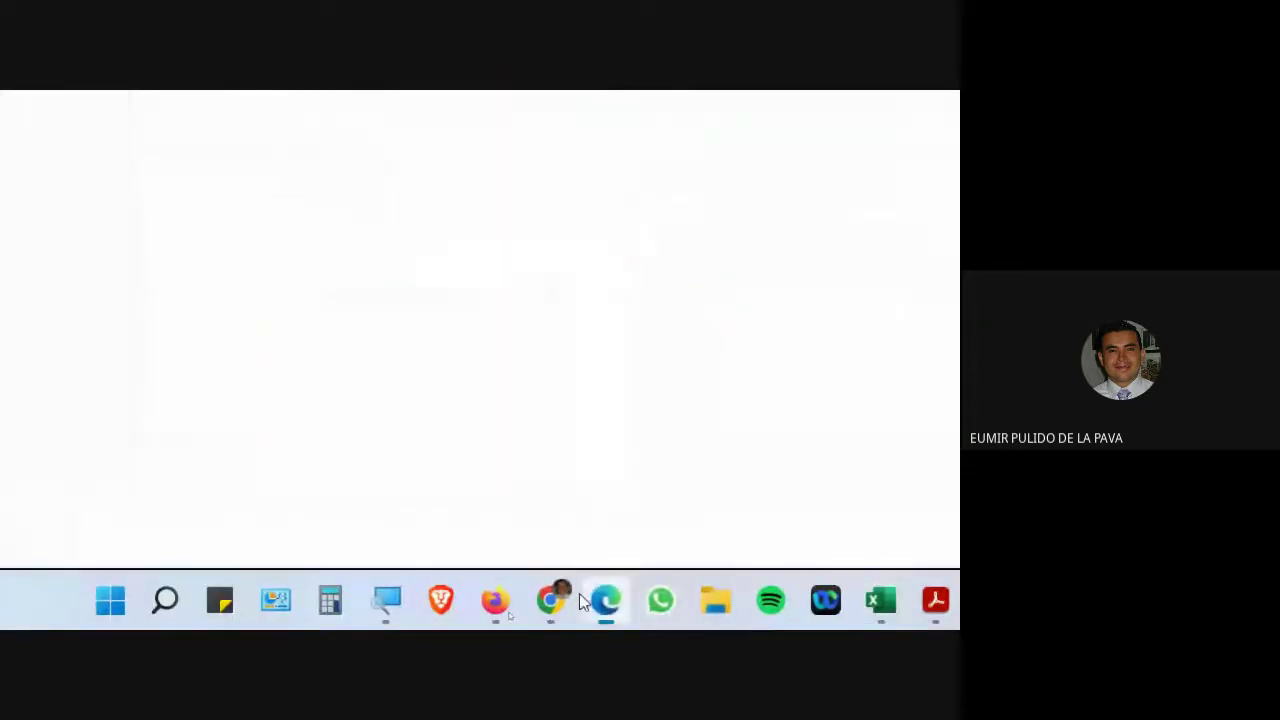
pyautogui.click(553, 600)
pyautogui.click(453, 474)
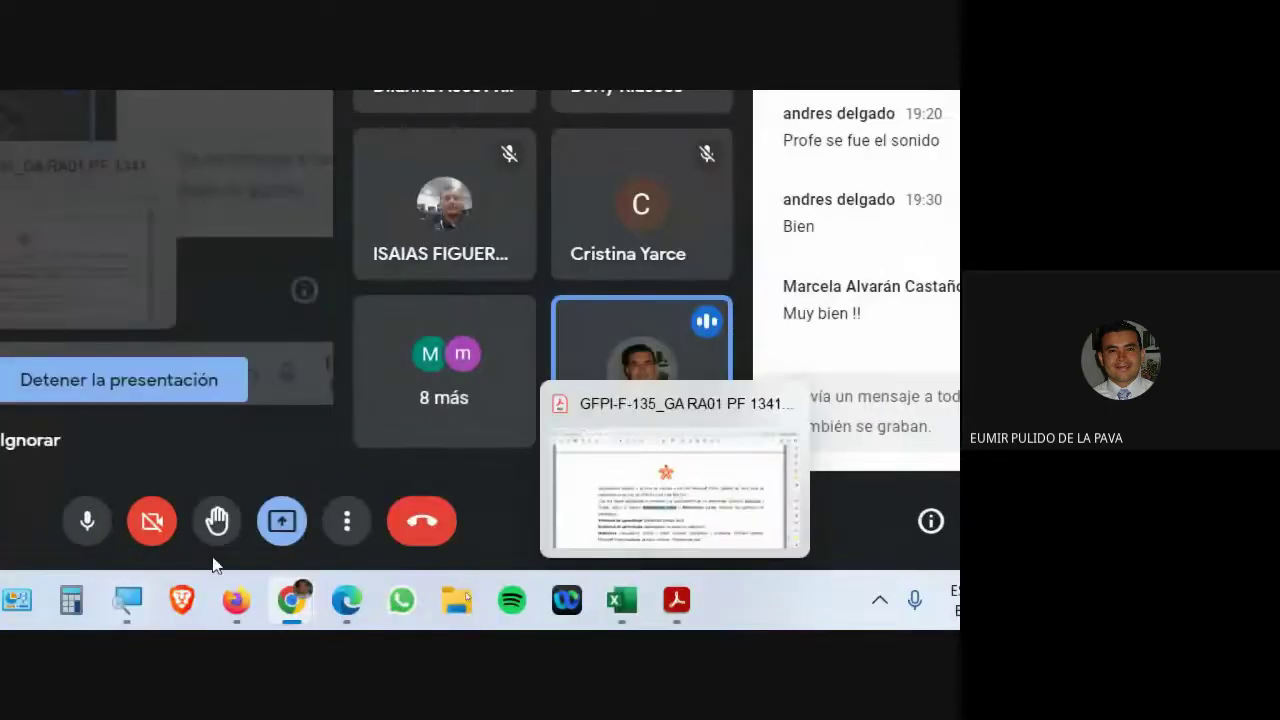
pyautogui.click(84, 600)
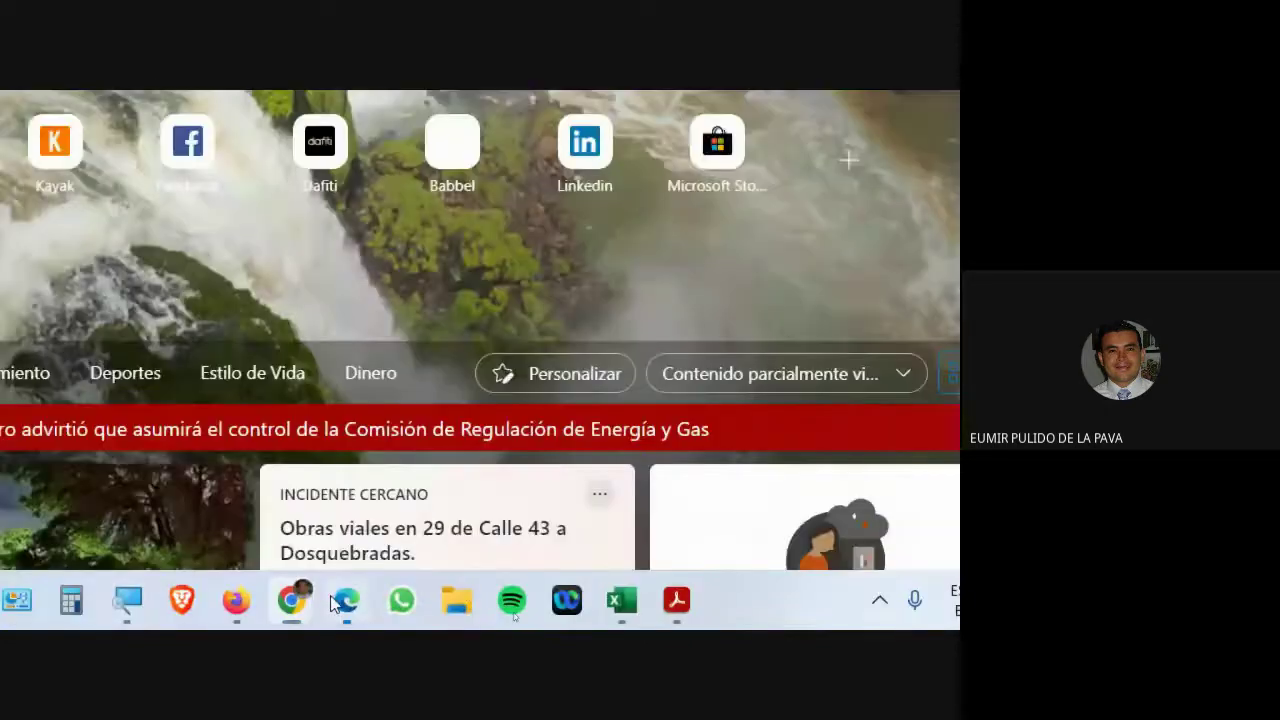
pyautogui.click(931, 109)
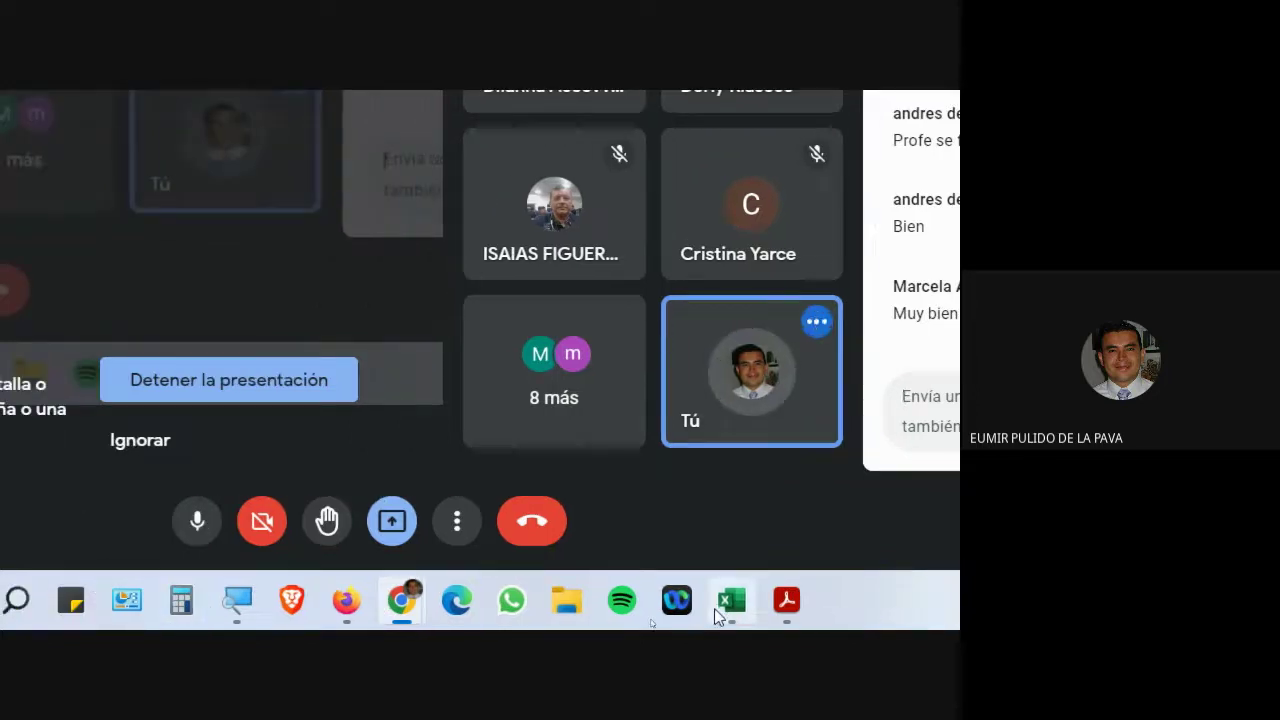
pyautogui.click(714, 608)
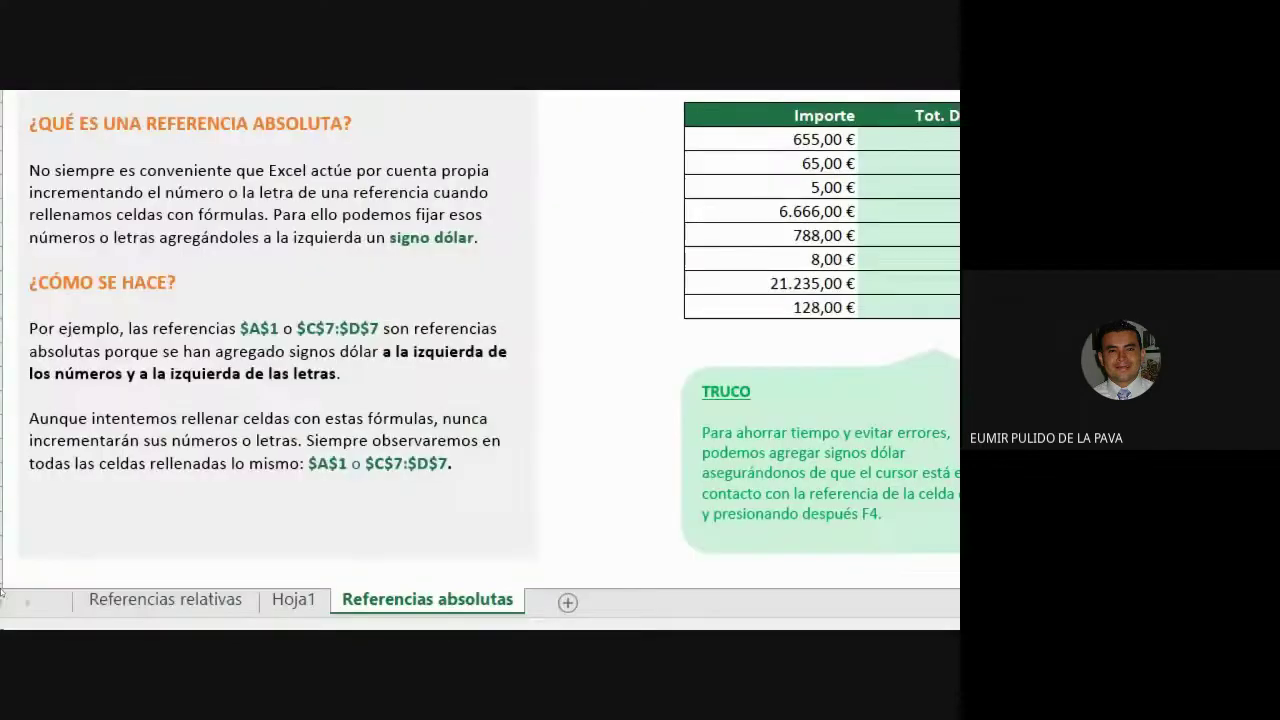
# Step: Delete the Hoja1 sheet from the workbook
pyautogui.rightClick(318, 526)
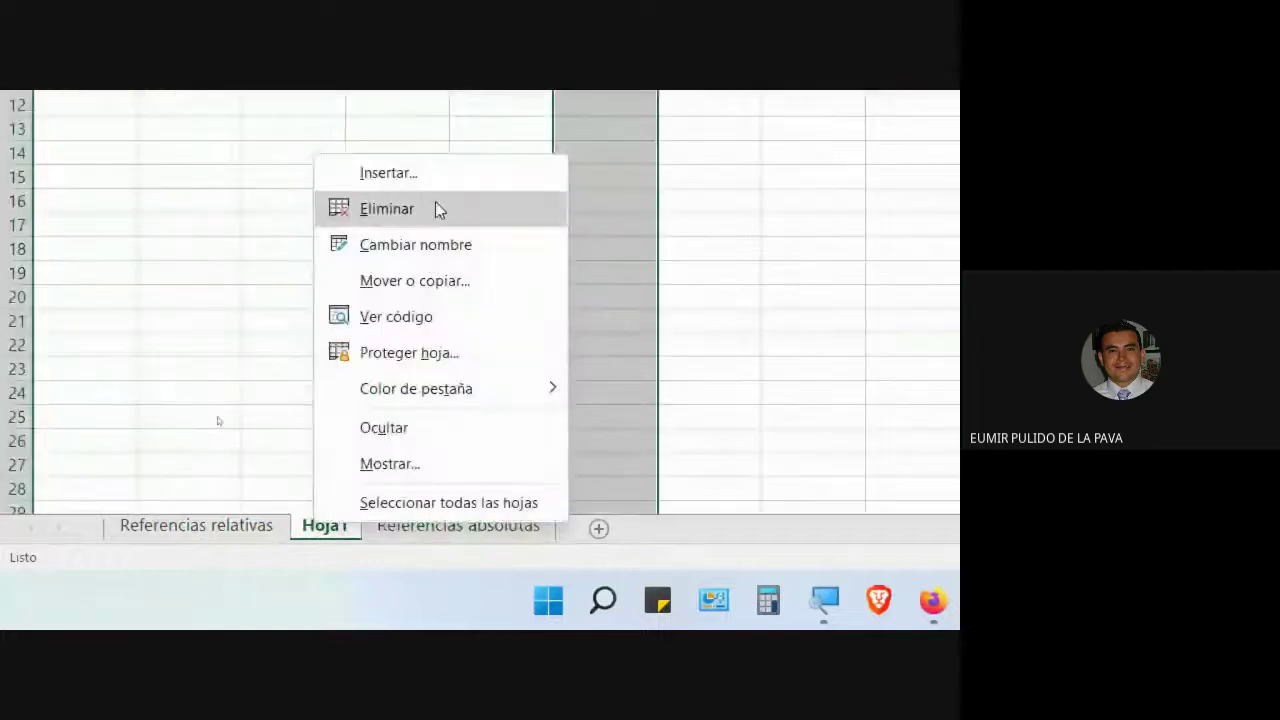
pyautogui.click(434, 208)
pyautogui.click(920, 131)
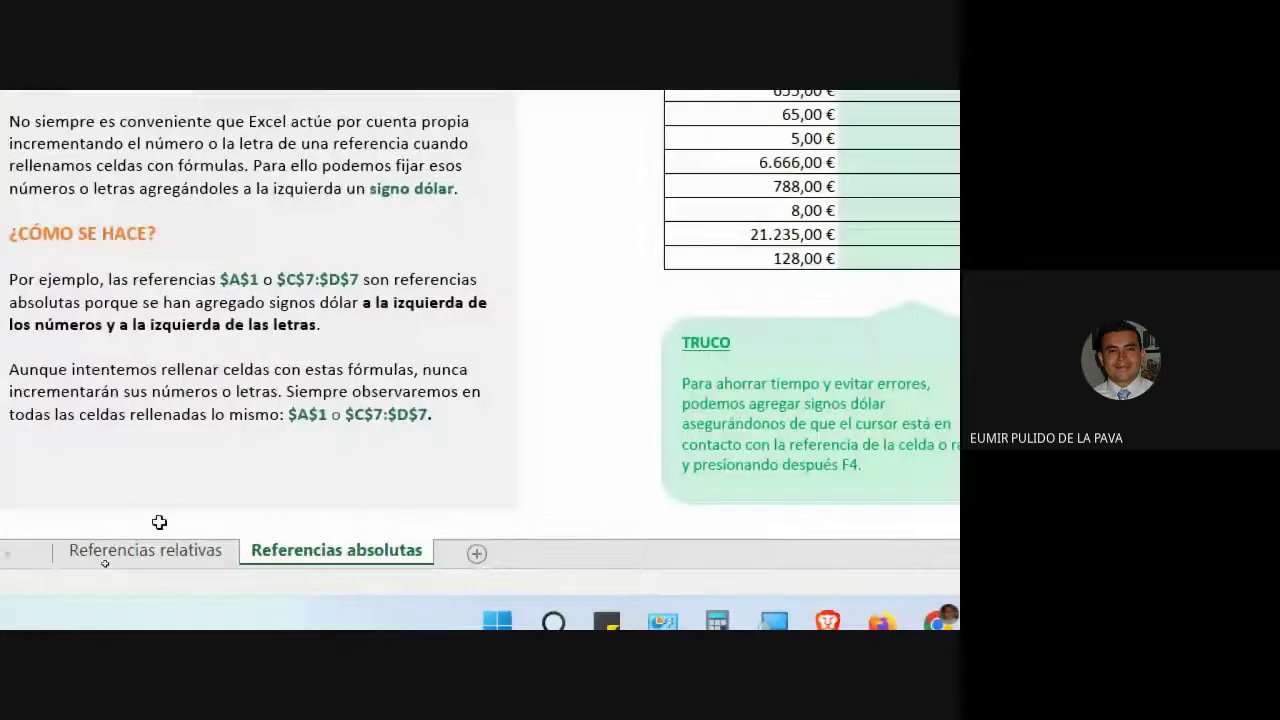
# Step: Review the Tot. Descuento cells on the Referencias relativas sheet and return to Referencias absolutas
pyautogui.click(145, 550)
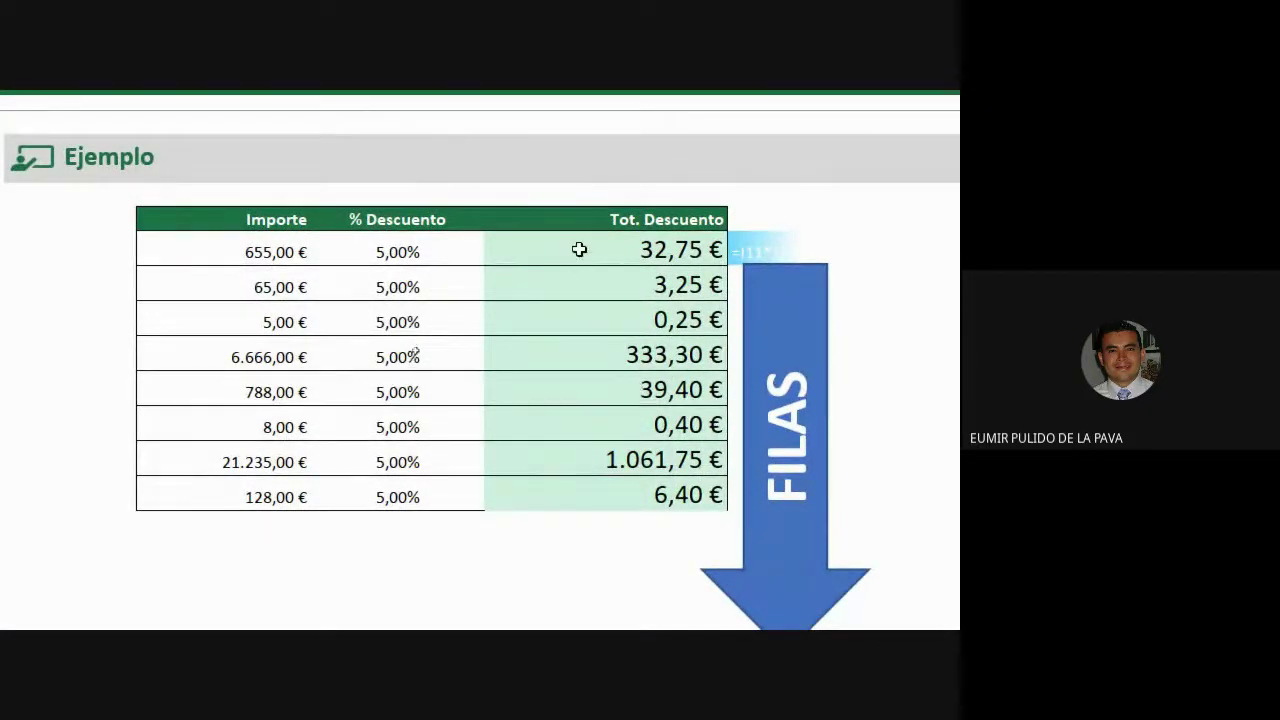
pyautogui.moveTo(580, 249); pyautogui.dragTo(572, 494)
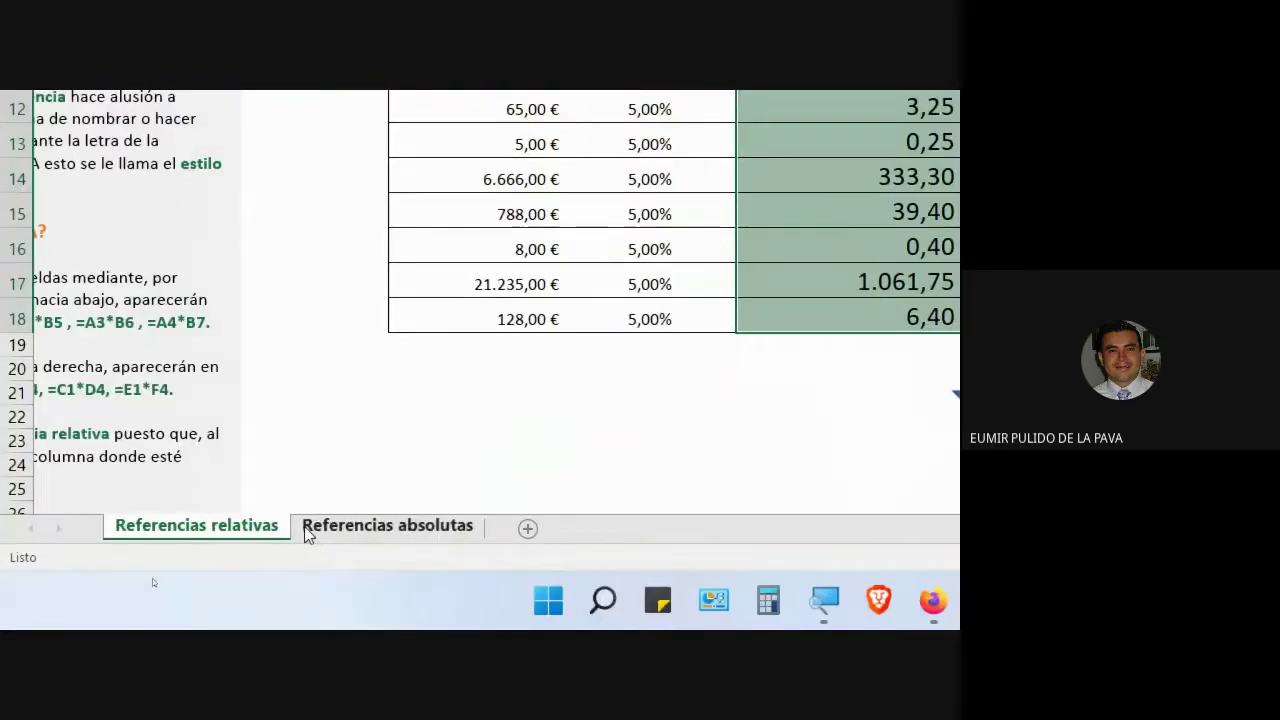
pyautogui.click(304, 526)
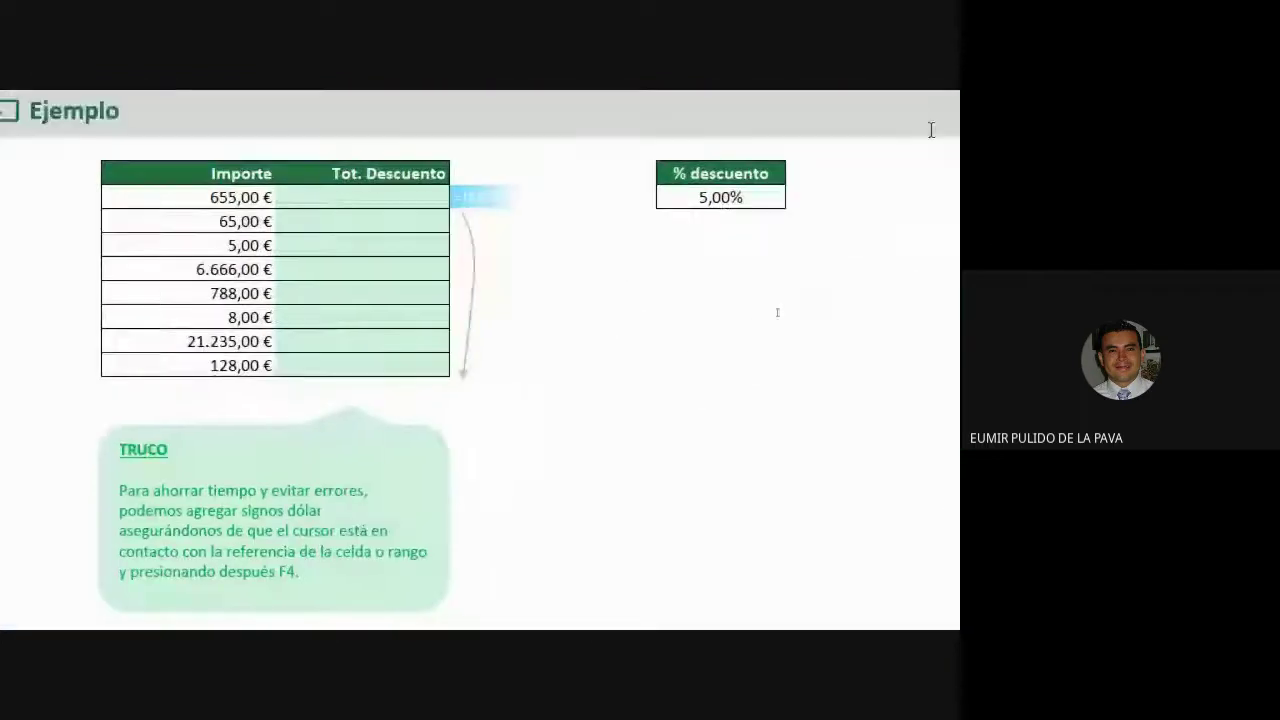
# Step: Delete the curved arrow beside the discount table and the TRUCO callout below it
pyautogui.click(466, 252)
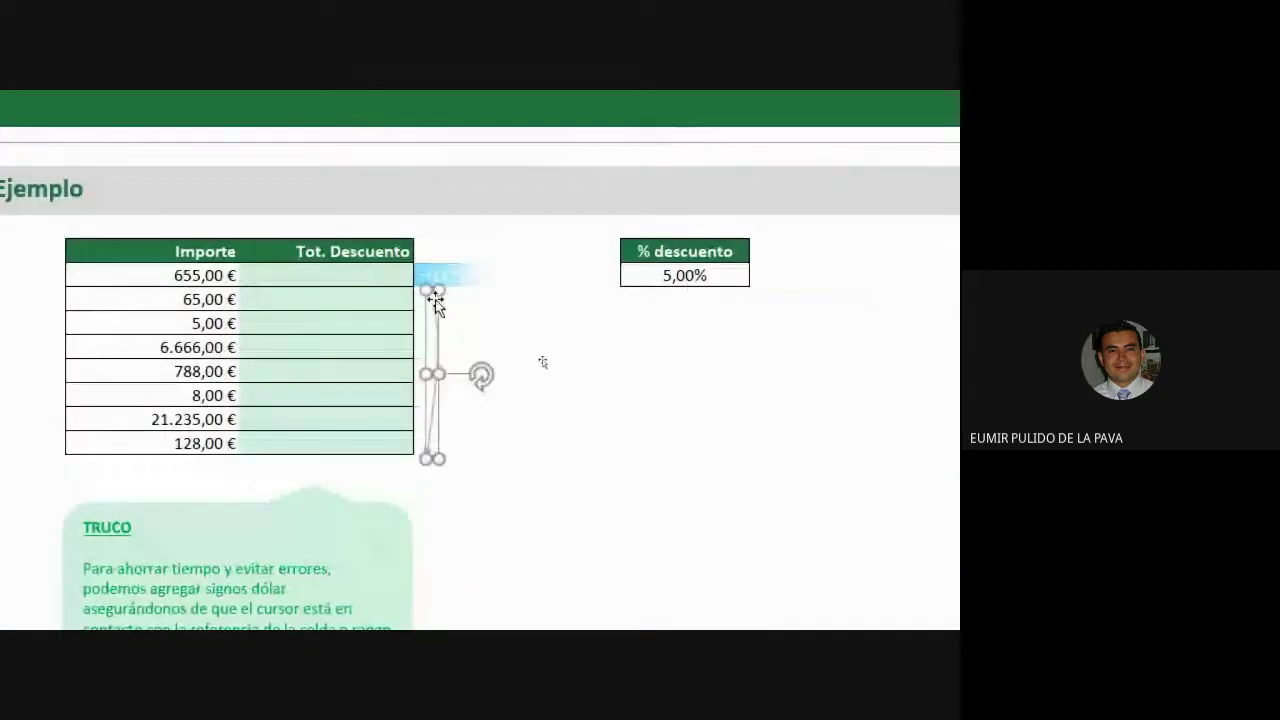
pyautogui.press('Delete')
pyautogui.click(338, 510)
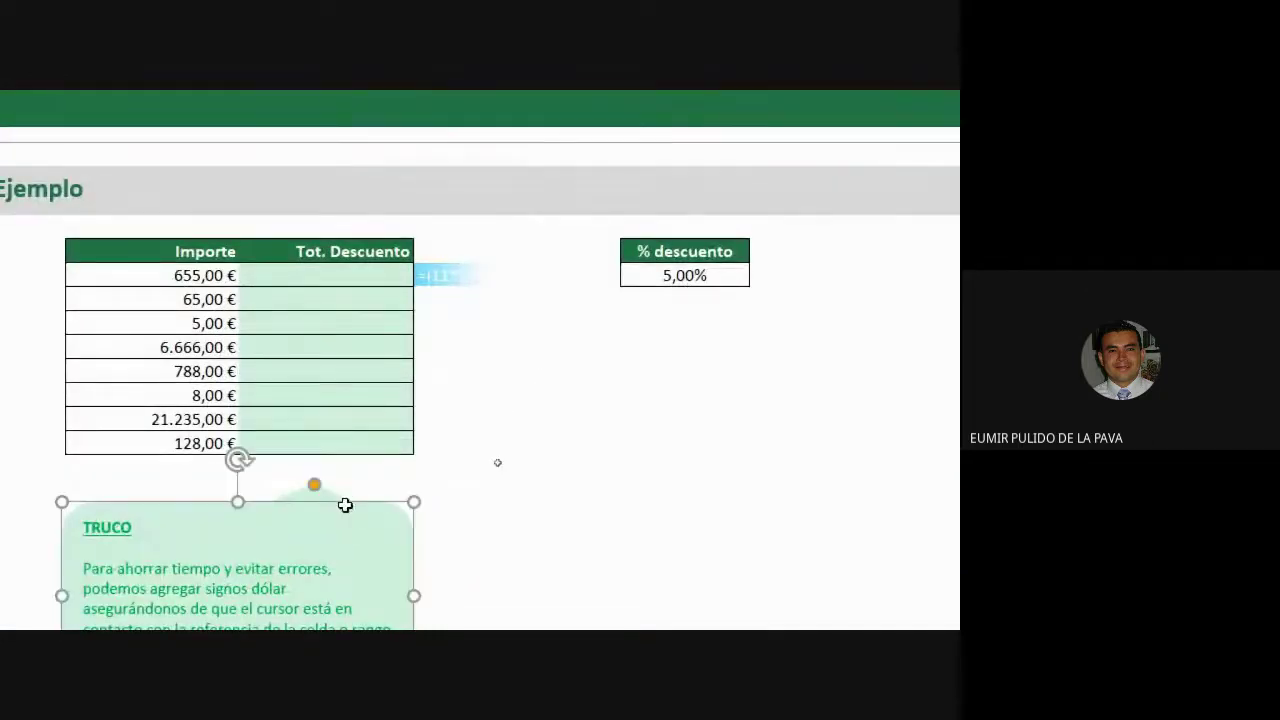
pyautogui.press('Delete')
# Step: Widen column J and enlarge the font of its eight Tot. Descuento cells by three size increments
pyautogui.click(443, 277)
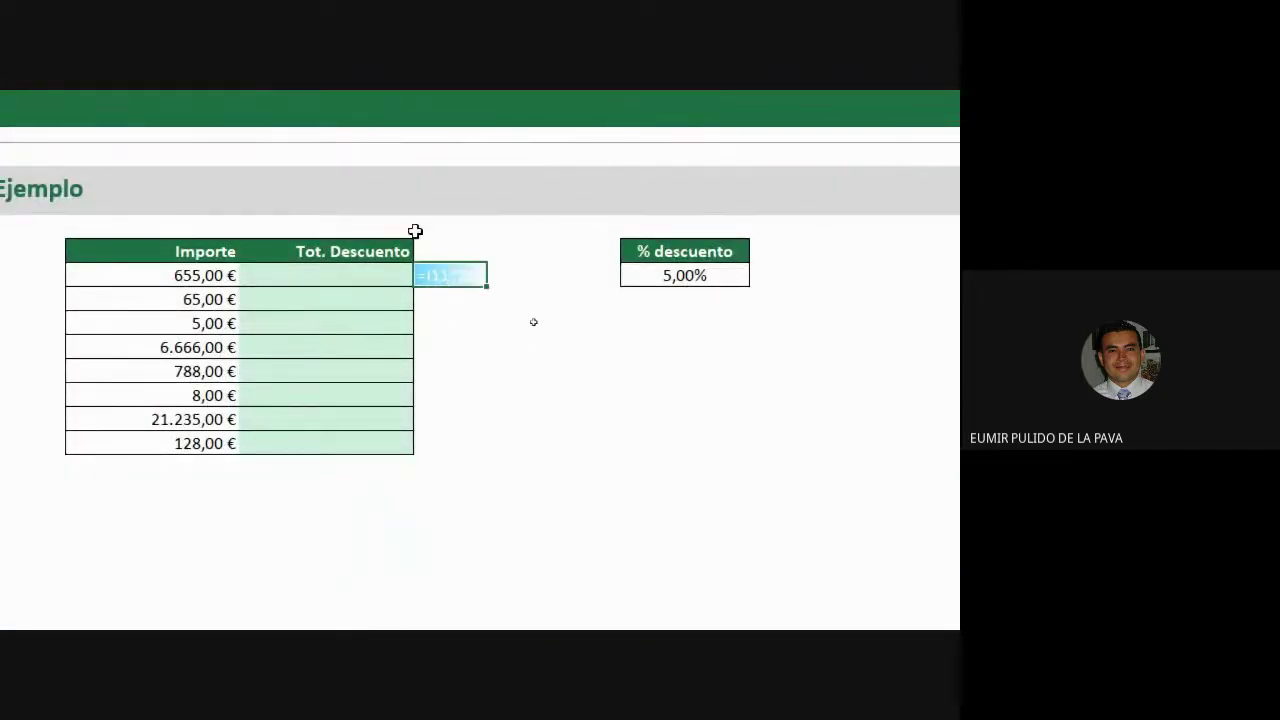
pyautogui.moveTo(408, 112); pyautogui.dragTo(450, 112)
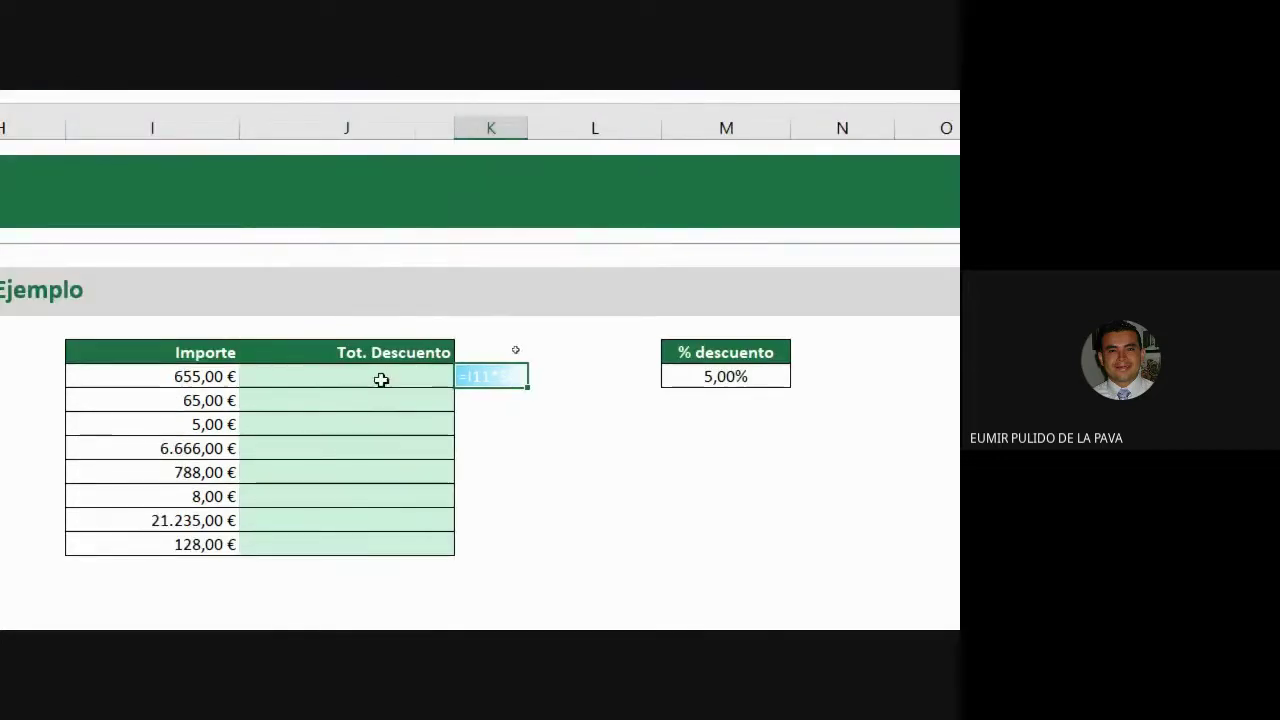
pyautogui.moveTo(380, 377); pyautogui.dragTo(366, 534)
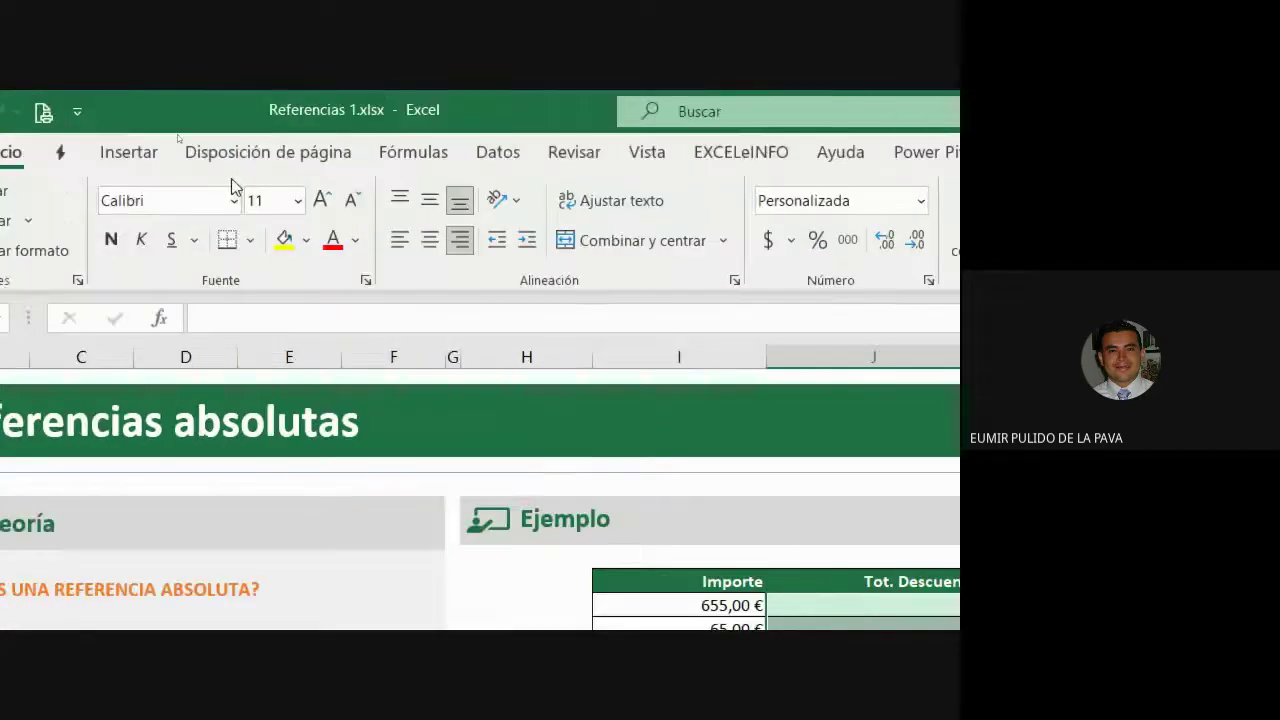
pyautogui.click(318, 203)
pyautogui.click(318, 203)
pyautogui.click(318, 203)
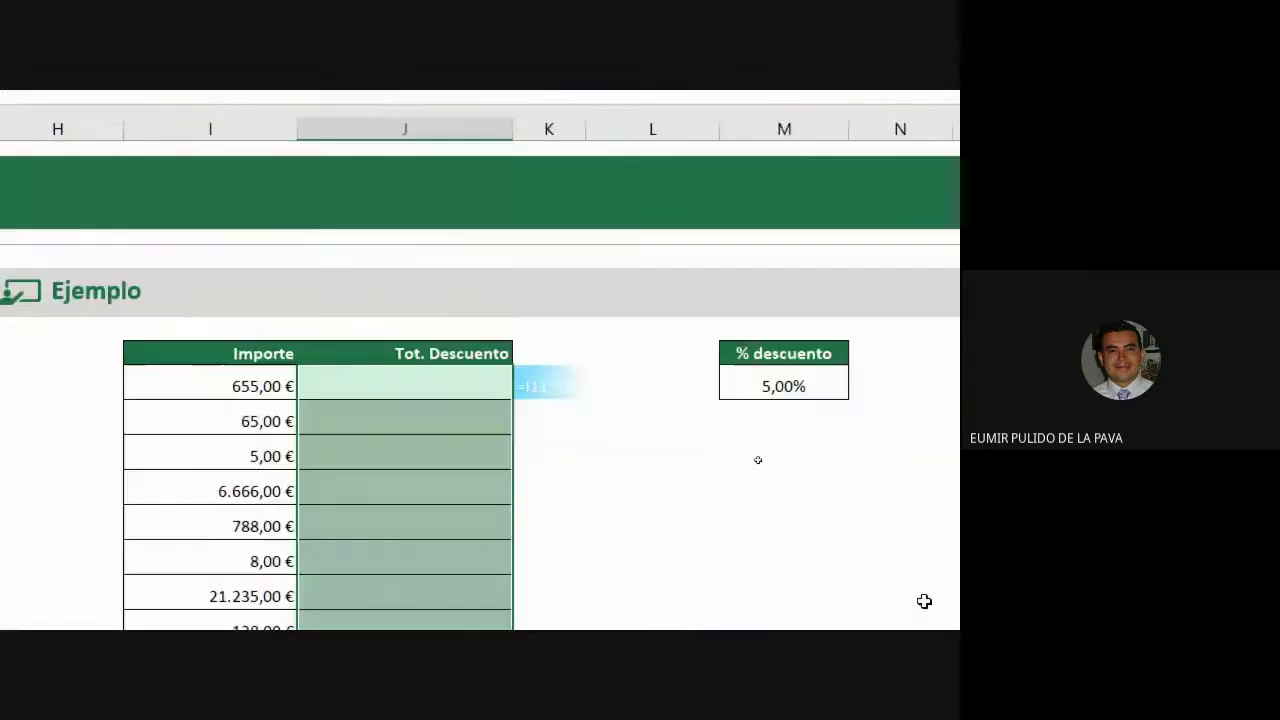
pyautogui.moveTo(508, 143); pyautogui.dragTo(543, 143)
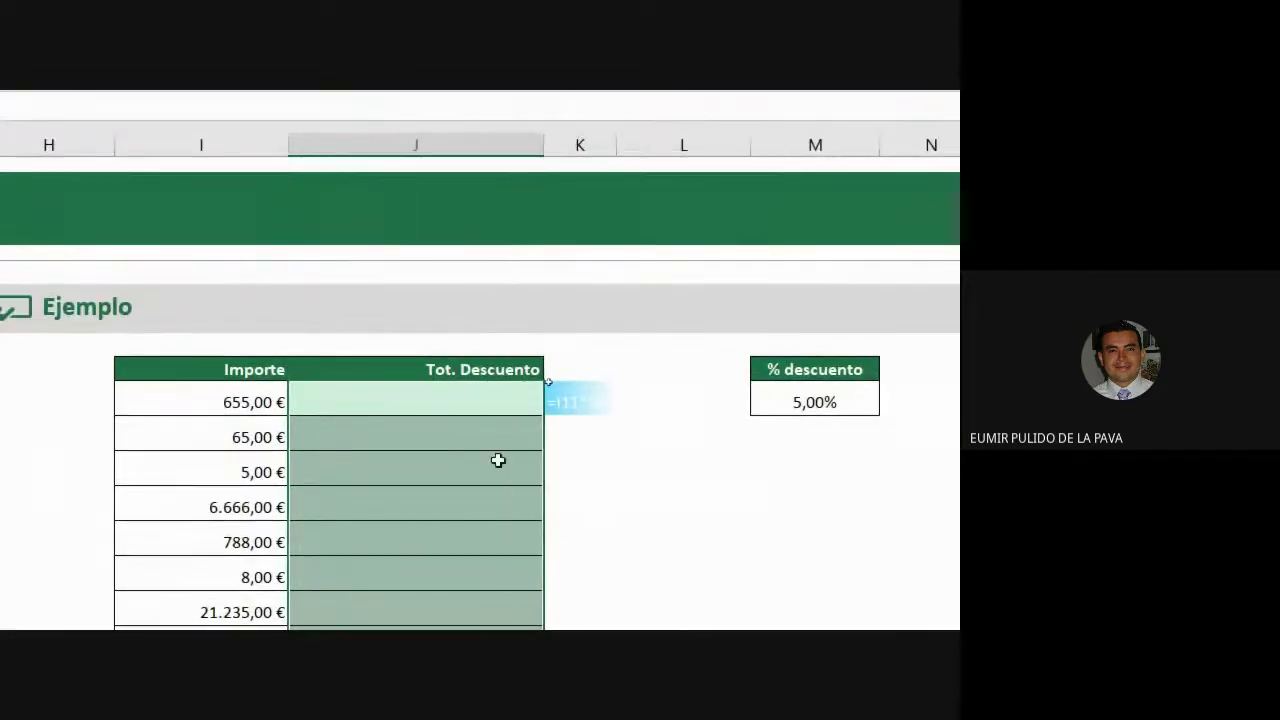
pyautogui.click(606, 611)
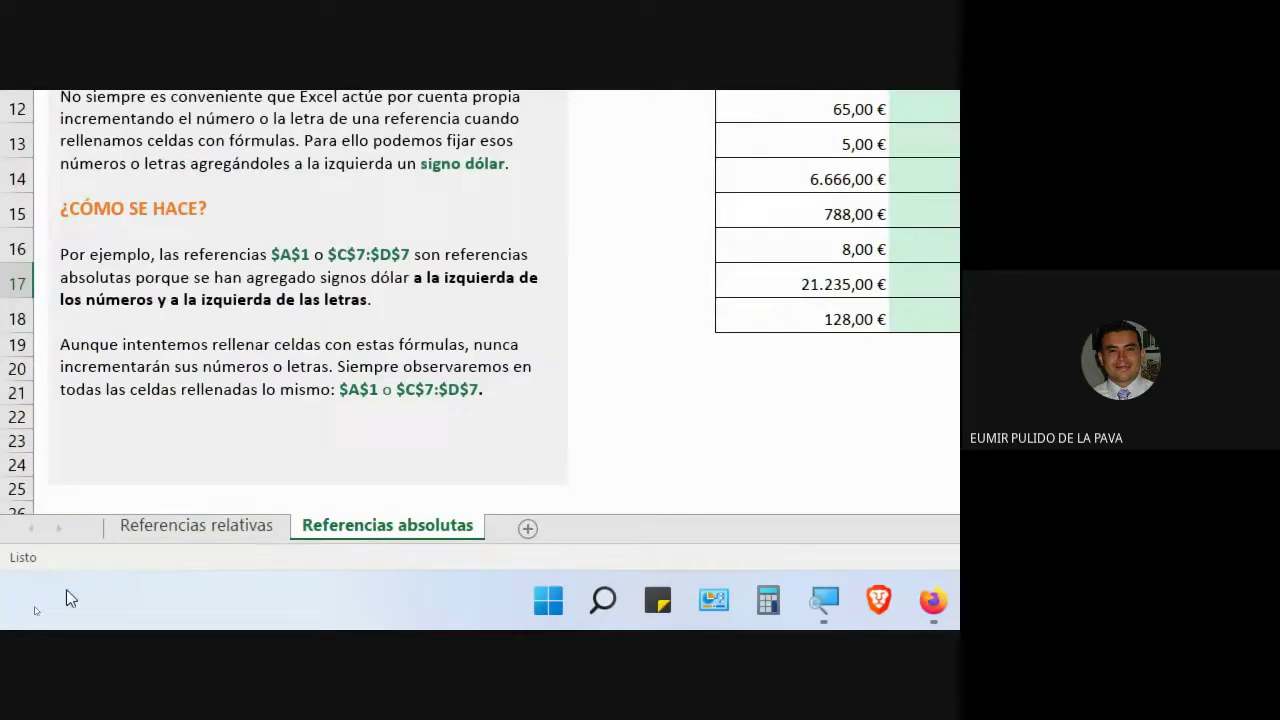
# Step: Compare the Importe and % Descuento columns on Referencias relativas with the Importe column and single % descuento cell on Referencias absolutas
pyautogui.click(186, 528)
pyautogui.click(318, 312)
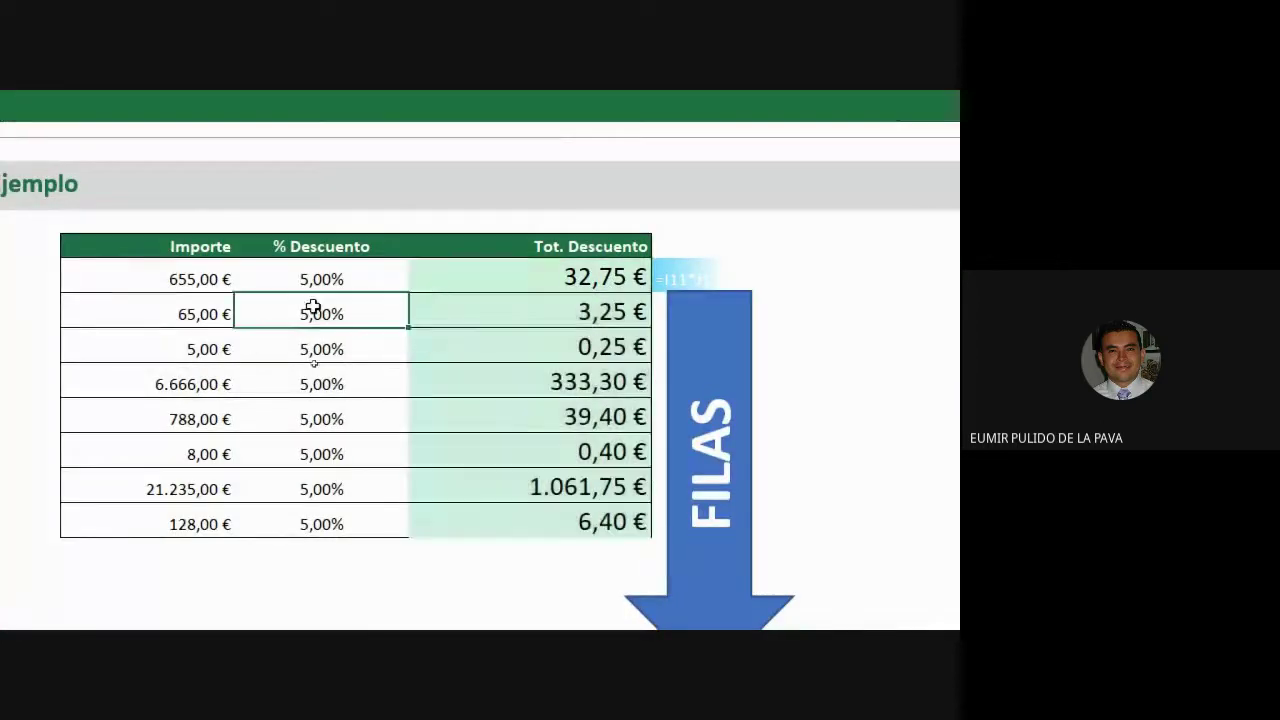
pyautogui.moveTo(196, 283); pyautogui.dragTo(334, 509)
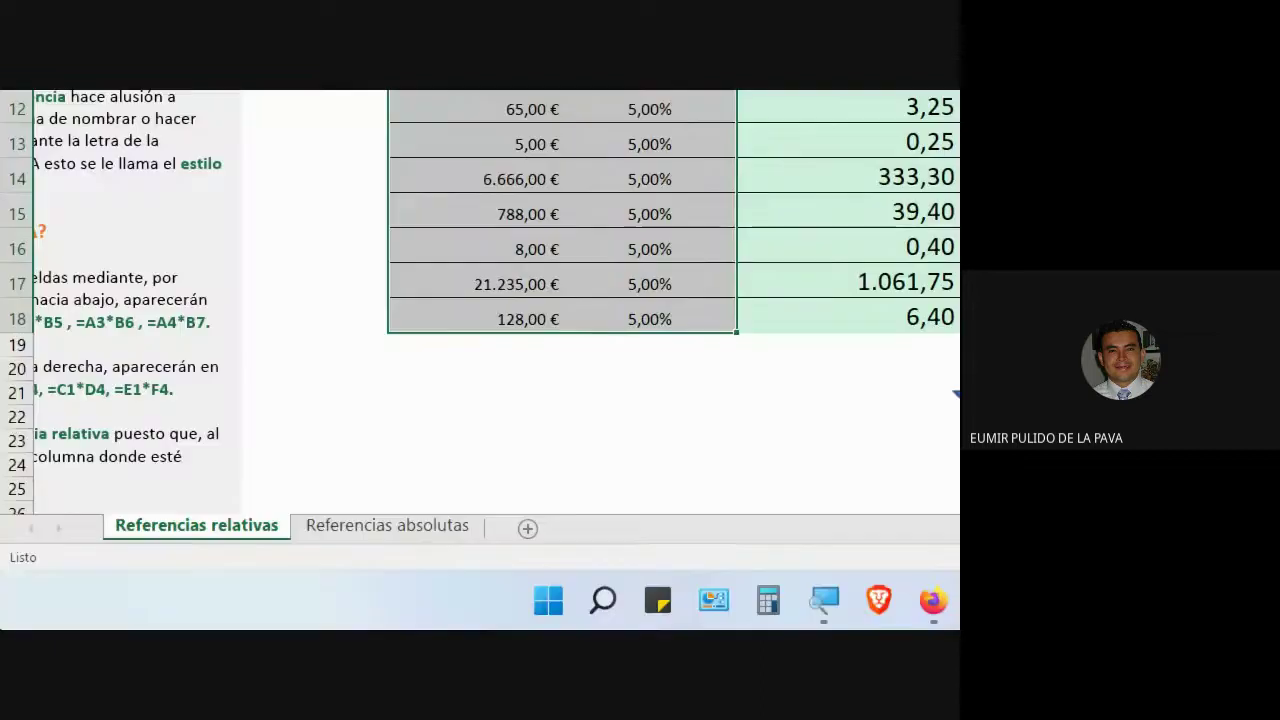
pyautogui.click(368, 530)
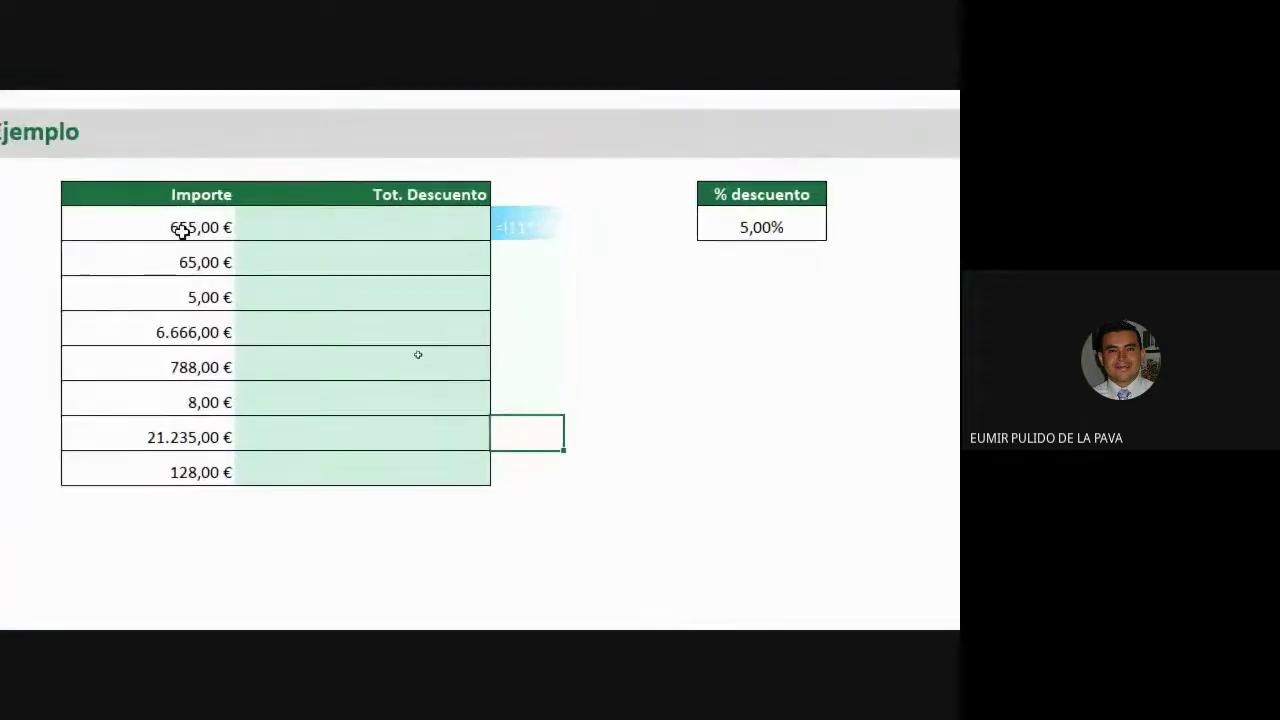
pyautogui.moveTo(177, 229); pyautogui.dragTo(169, 471)
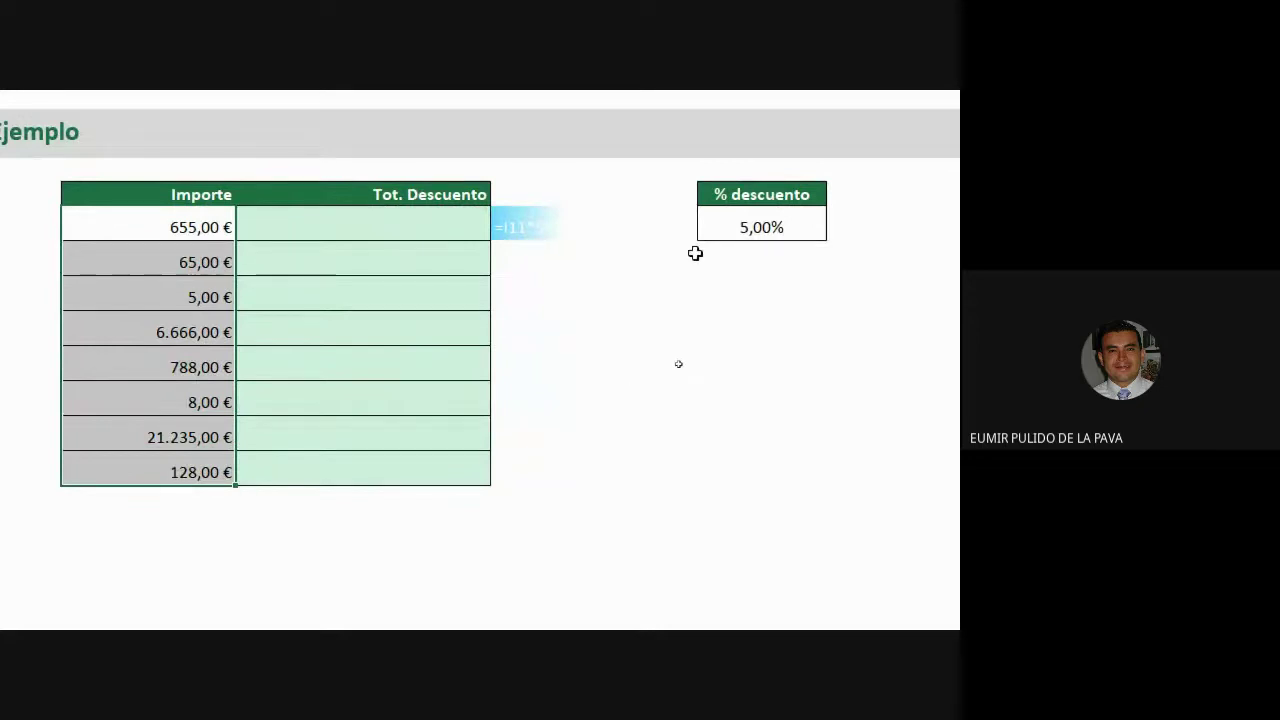
pyautogui.click(740, 228)
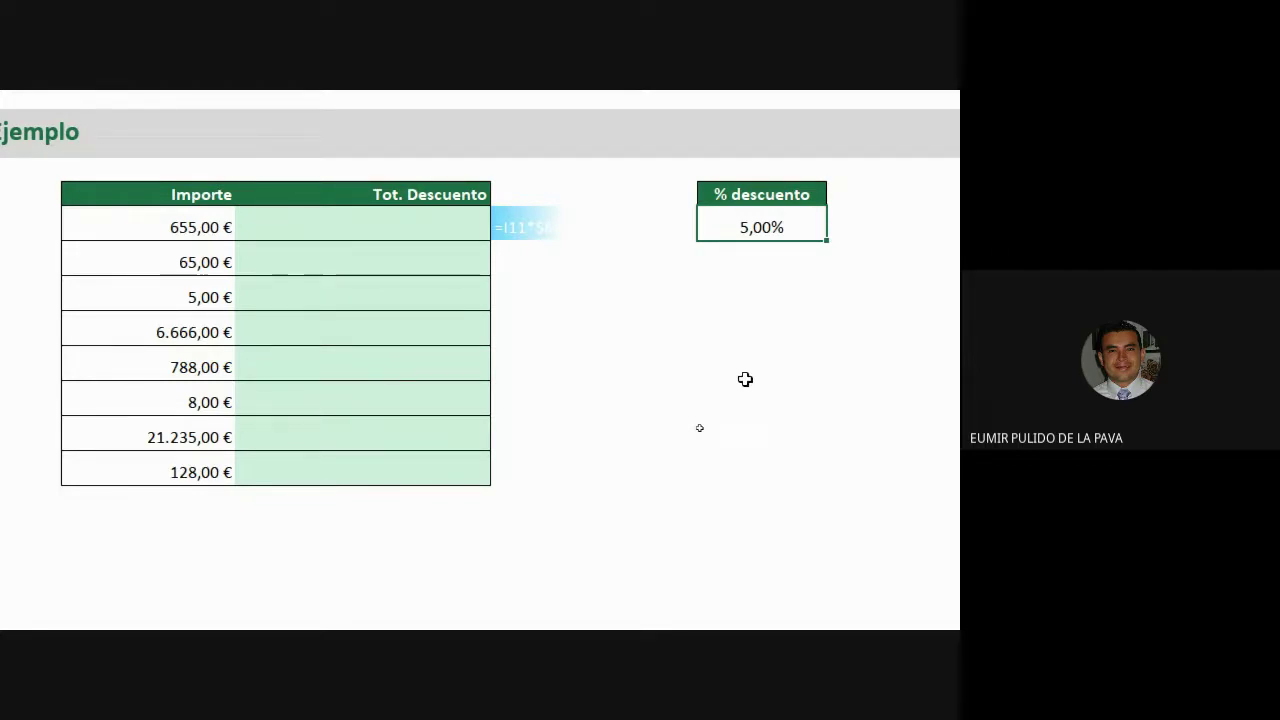
# Step: Enter the formula =I11*M11 in the first Tot. Descuento cell to multiply its Importe by the single % descuento cell
pyautogui.click(394, 234)
pyautogui.write('=')
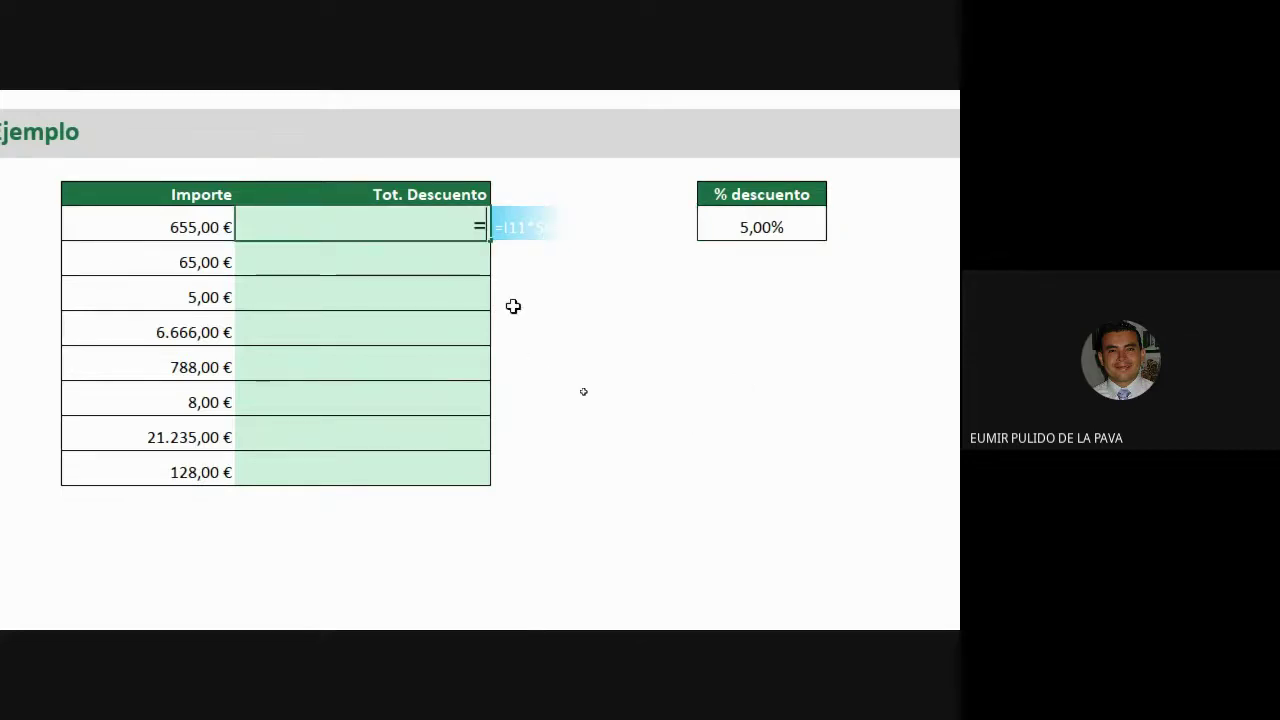
pyautogui.click(195, 231)
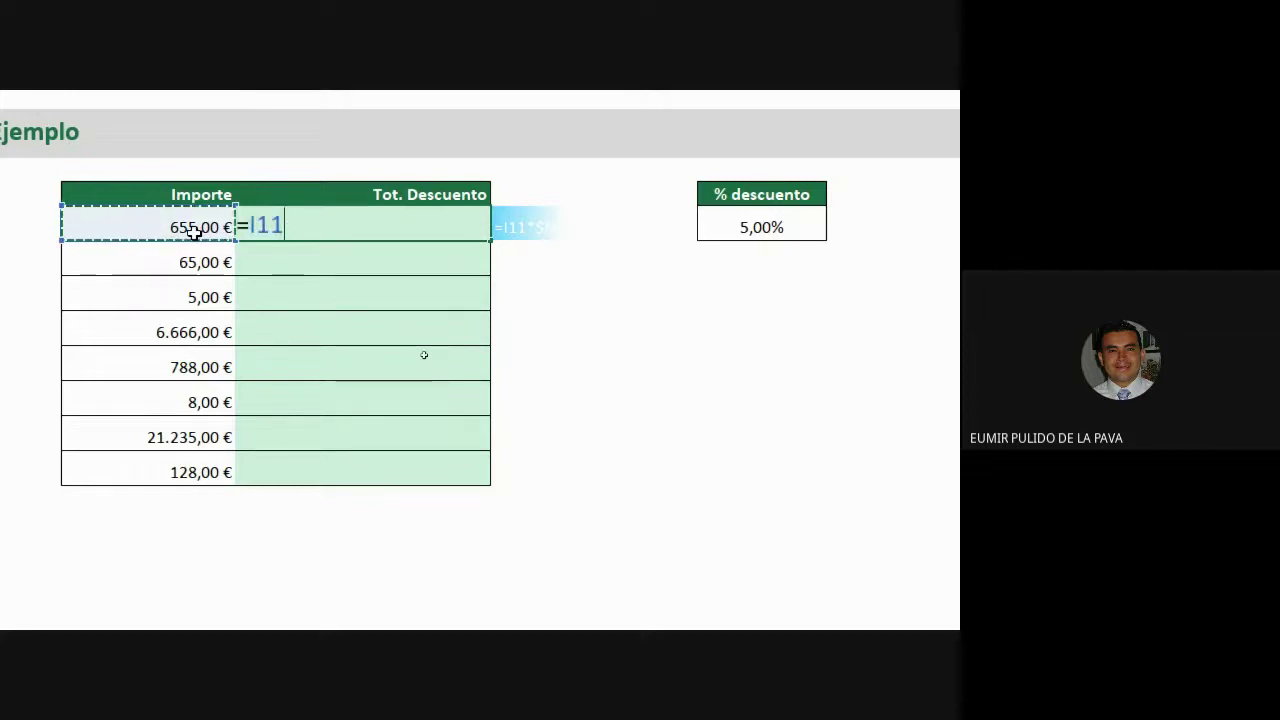
pyautogui.write('*')
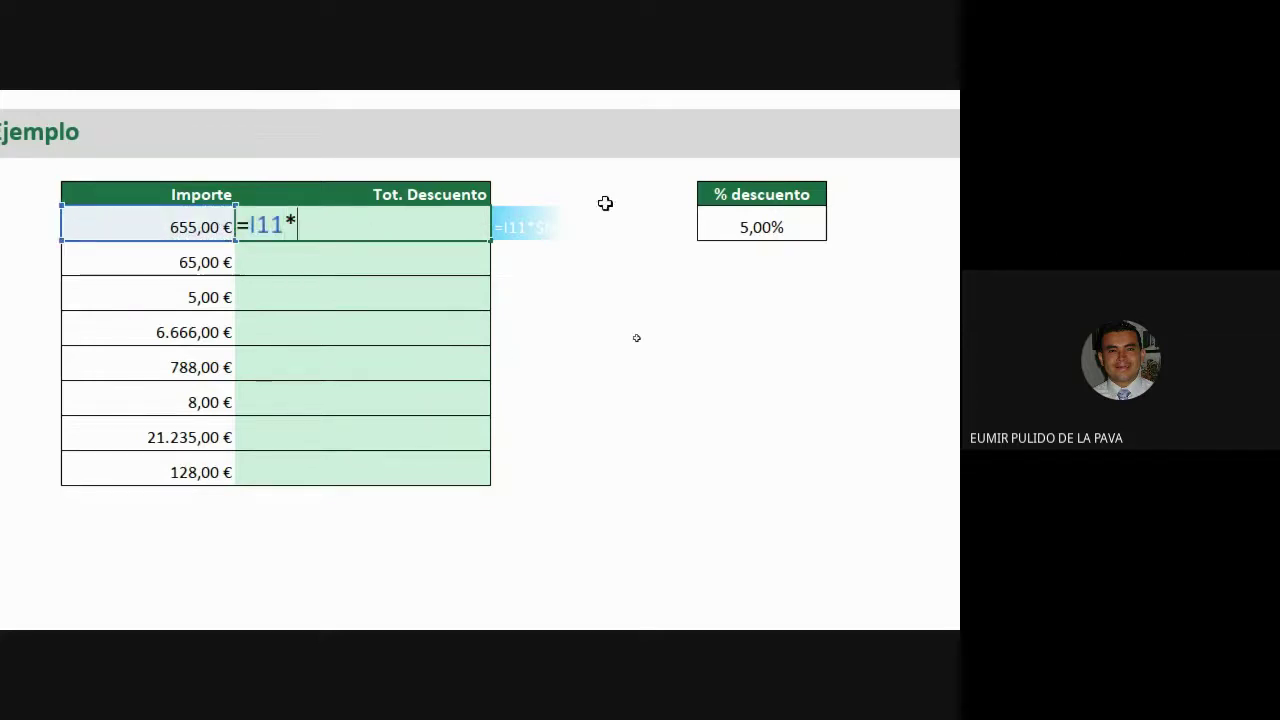
pyautogui.click(728, 225)
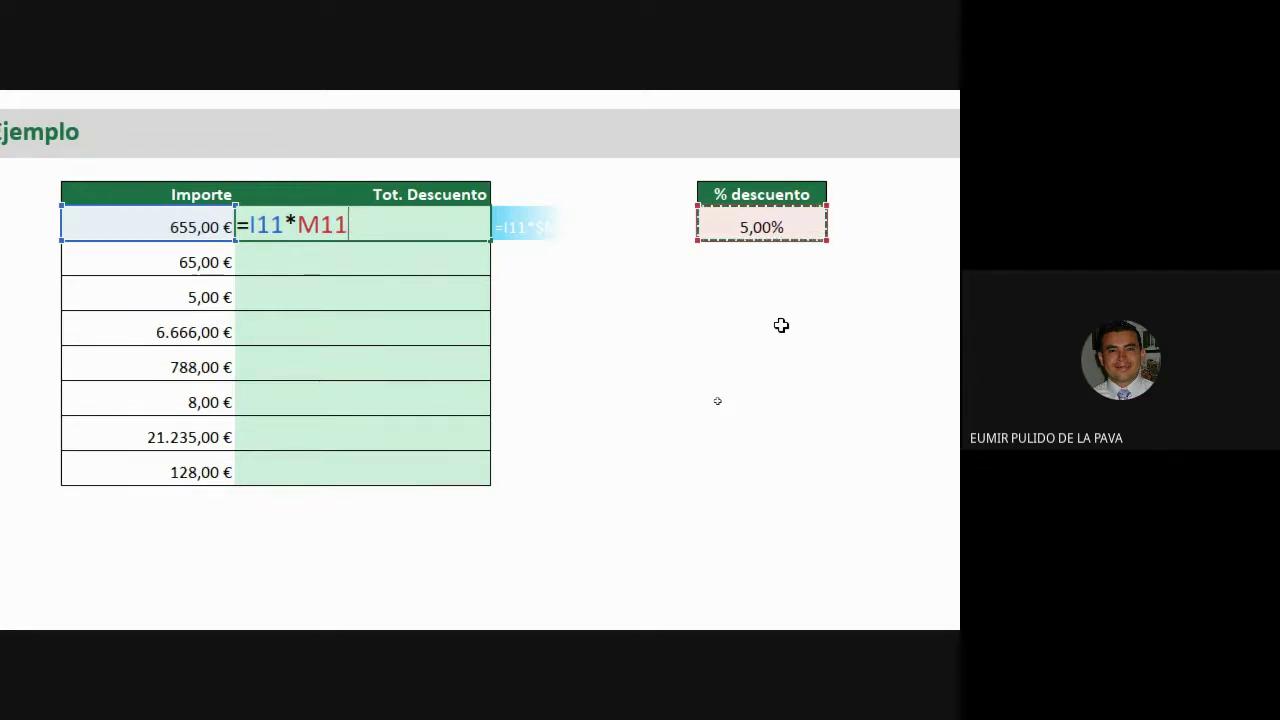
pyautogui.press('Return')
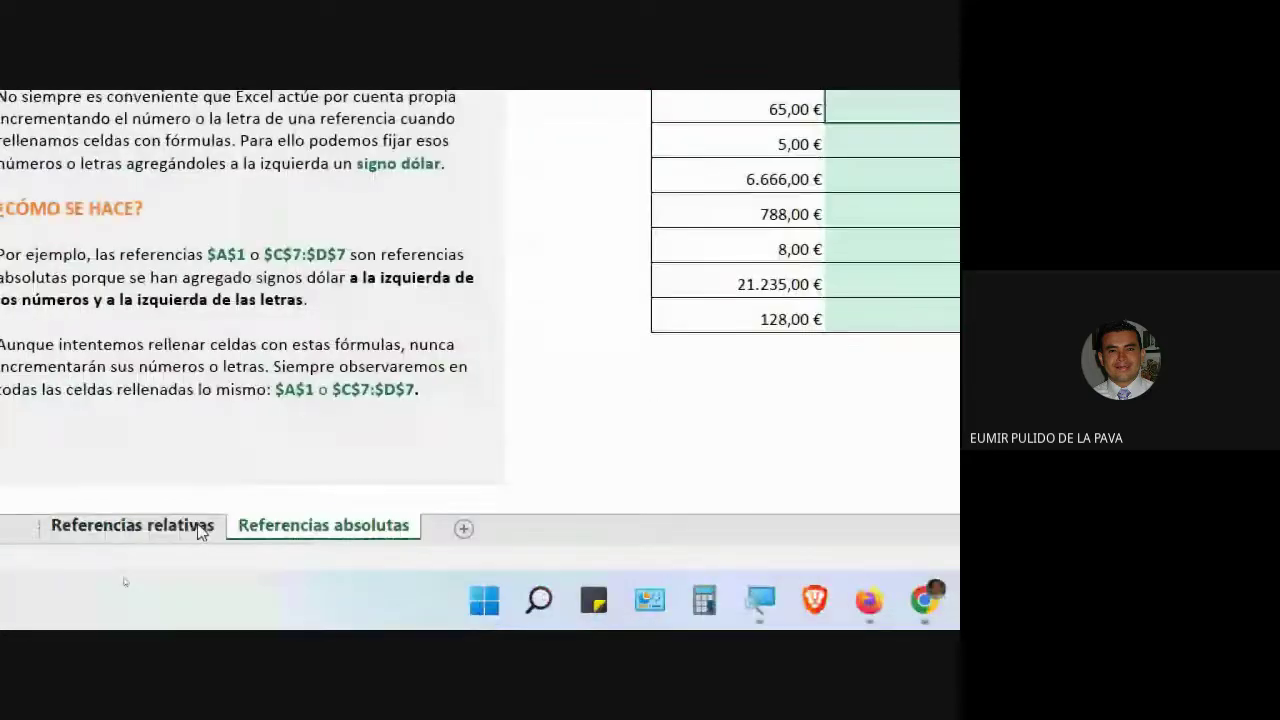
# Step: Check the first Tot. Descuento formula on Referencias relativas, and fill cell J11 on Referencias absolutas down through row 18
pyautogui.click(200, 526)
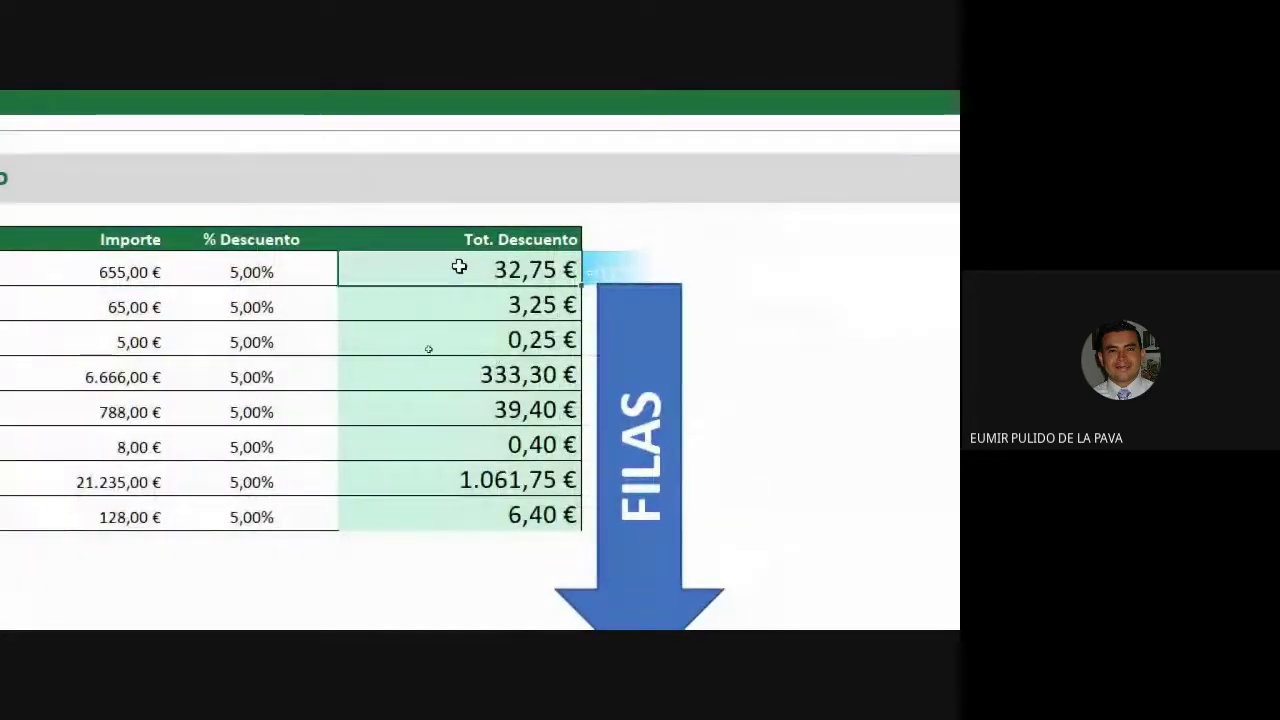
pyautogui.doubleClick(459, 266)
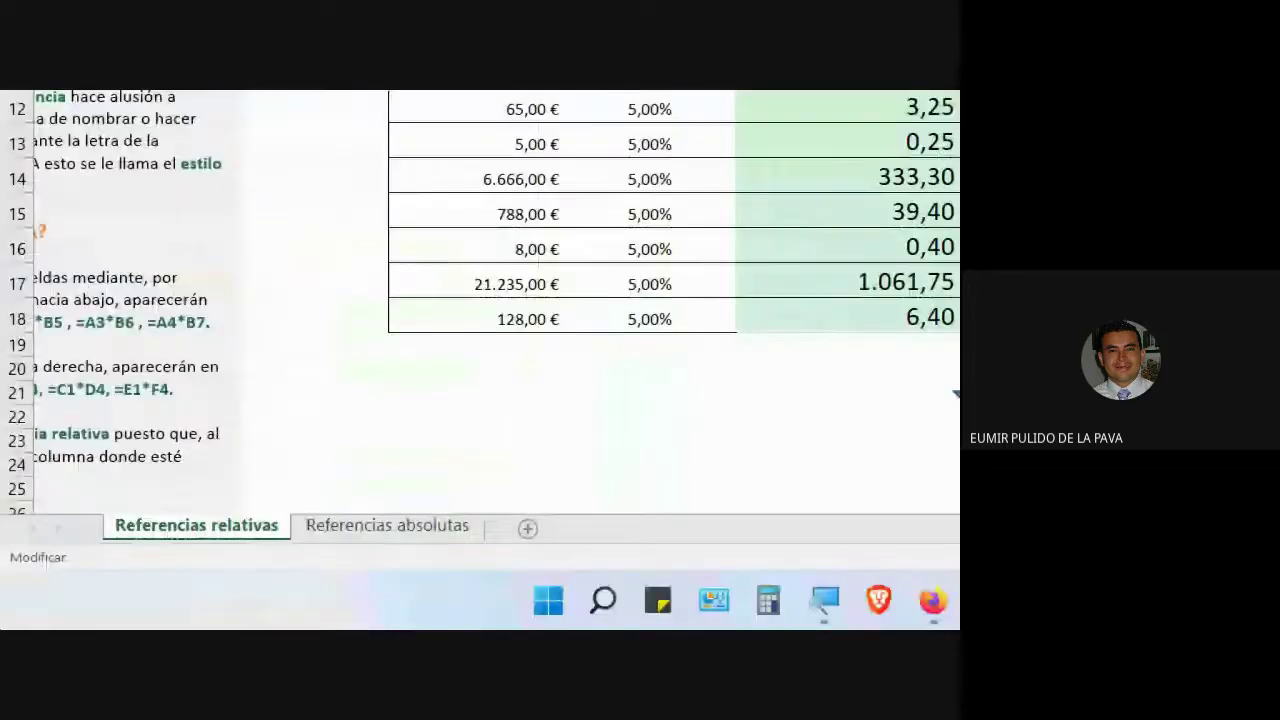
pyautogui.click(375, 528)
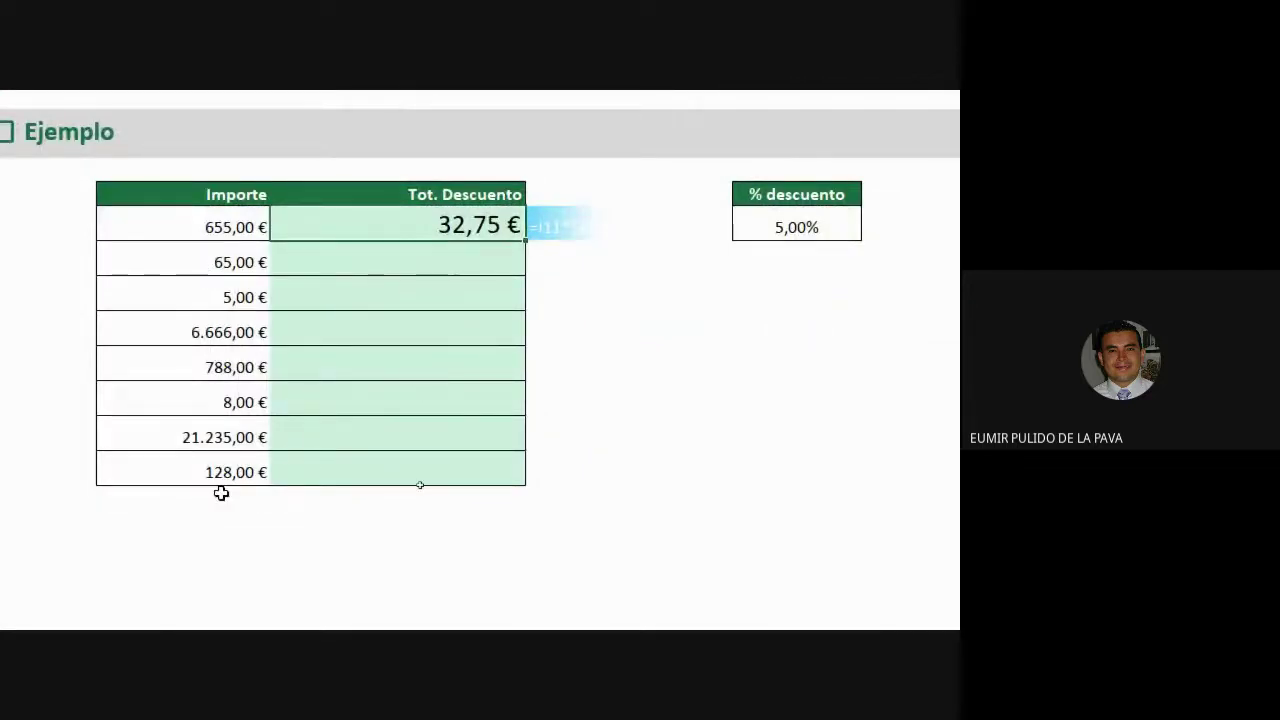
pyautogui.moveTo(525, 240); pyautogui.dragTo(523, 482)
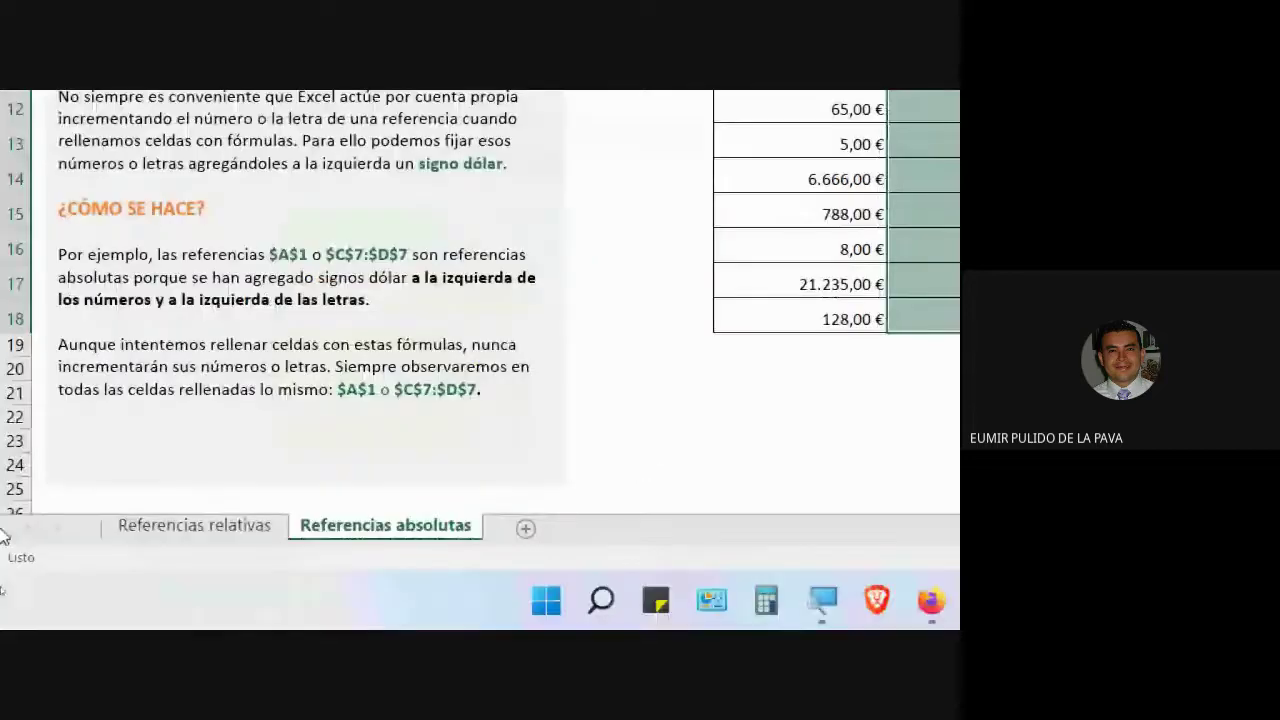
# Step: On Referencias relativas, clear the Tot. Descuento cells below the first and refill them through row 18 from its =I11*J11 formula
pyautogui.click(170, 535)
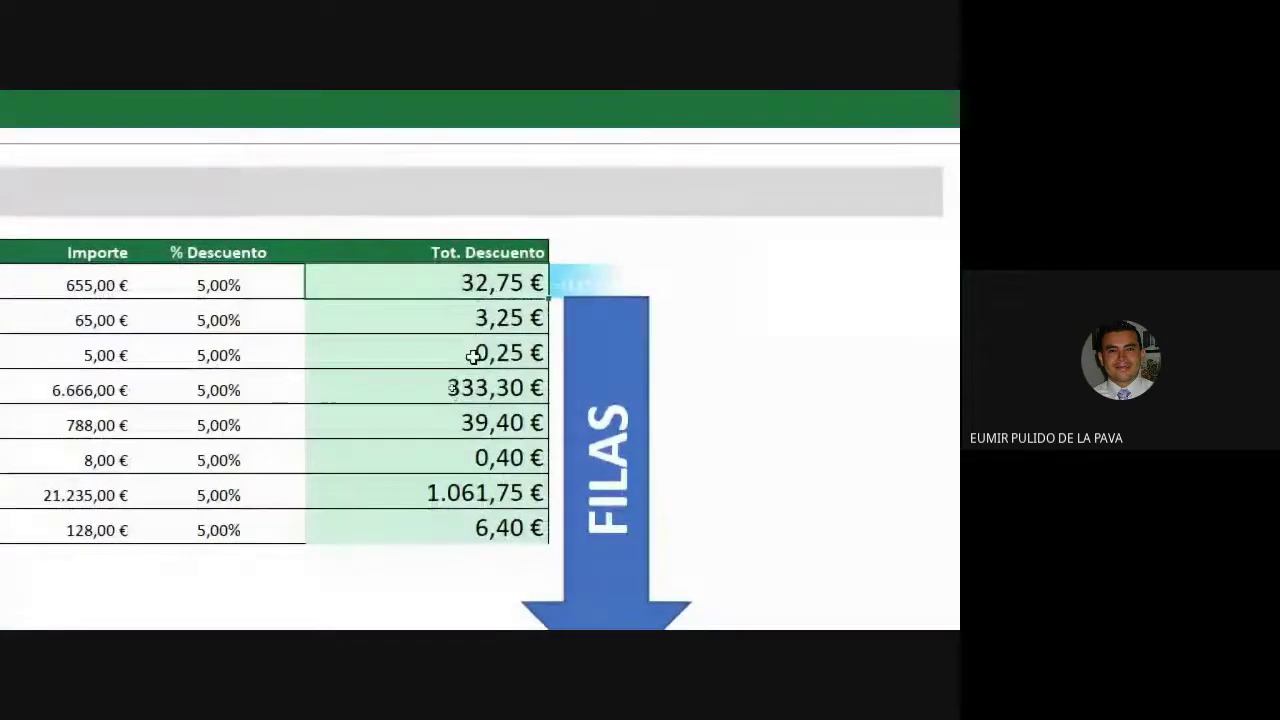
pyautogui.moveTo(471, 303); pyautogui.dragTo(451, 534)
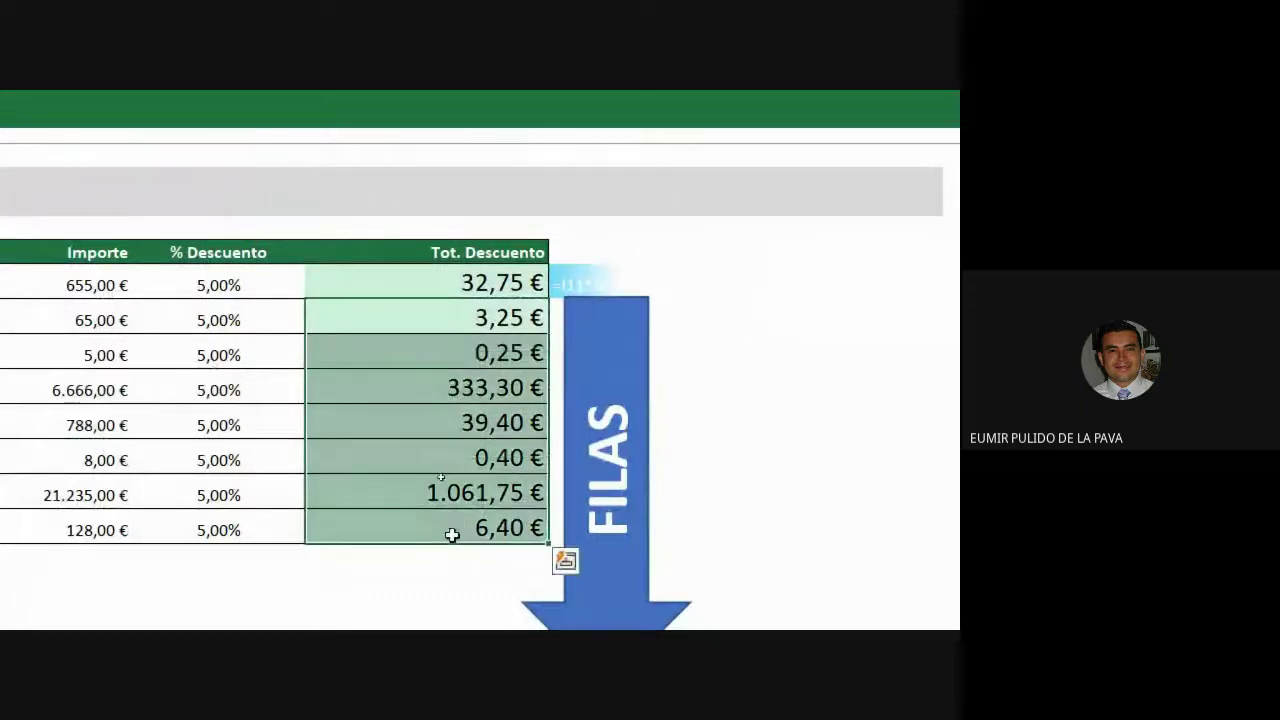
pyautogui.press('Delete')
pyautogui.click(430, 282)
pyautogui.doubleClick(430, 282)
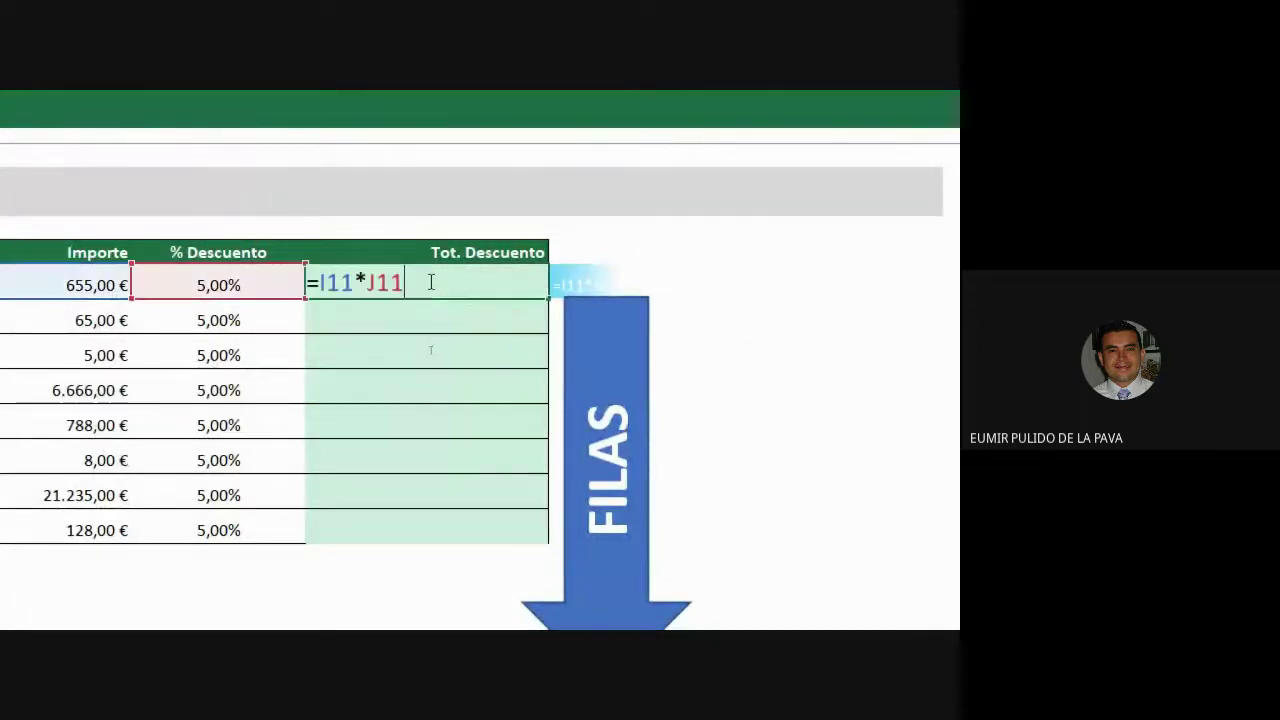
pyautogui.press('Return')
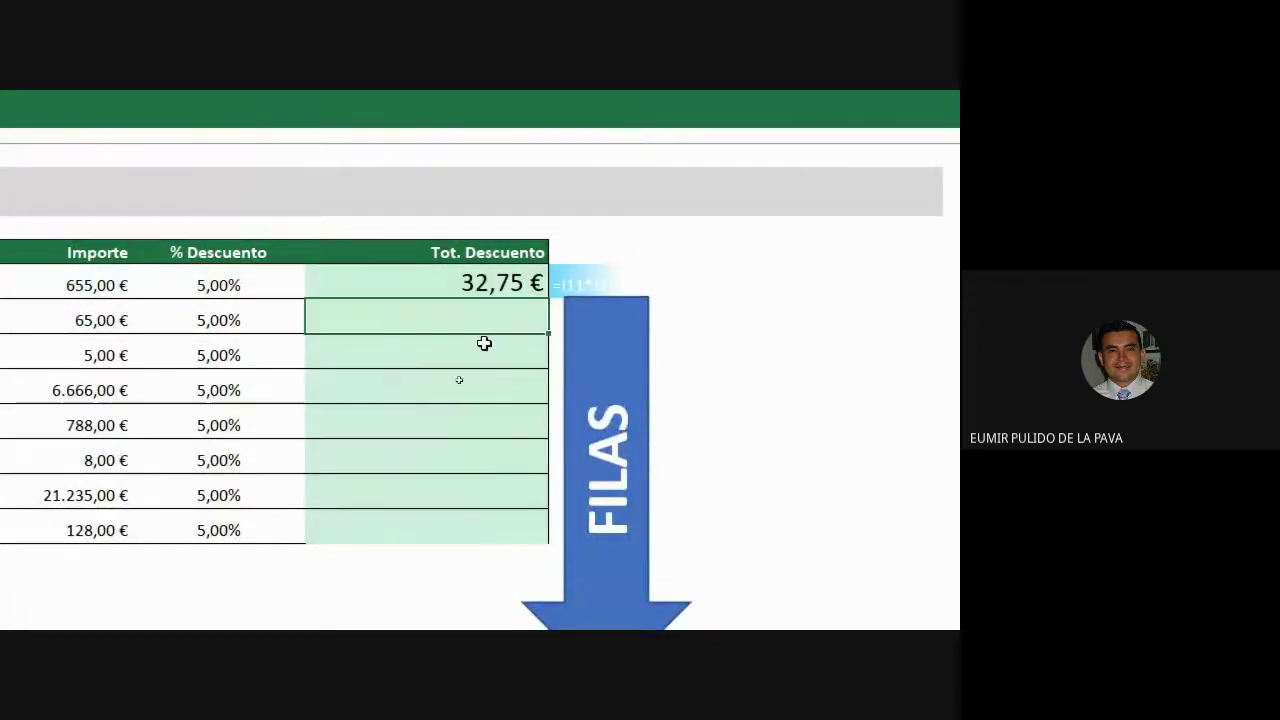
pyautogui.click(505, 286)
pyautogui.moveTo(546, 298); pyautogui.dragTo(517, 528)
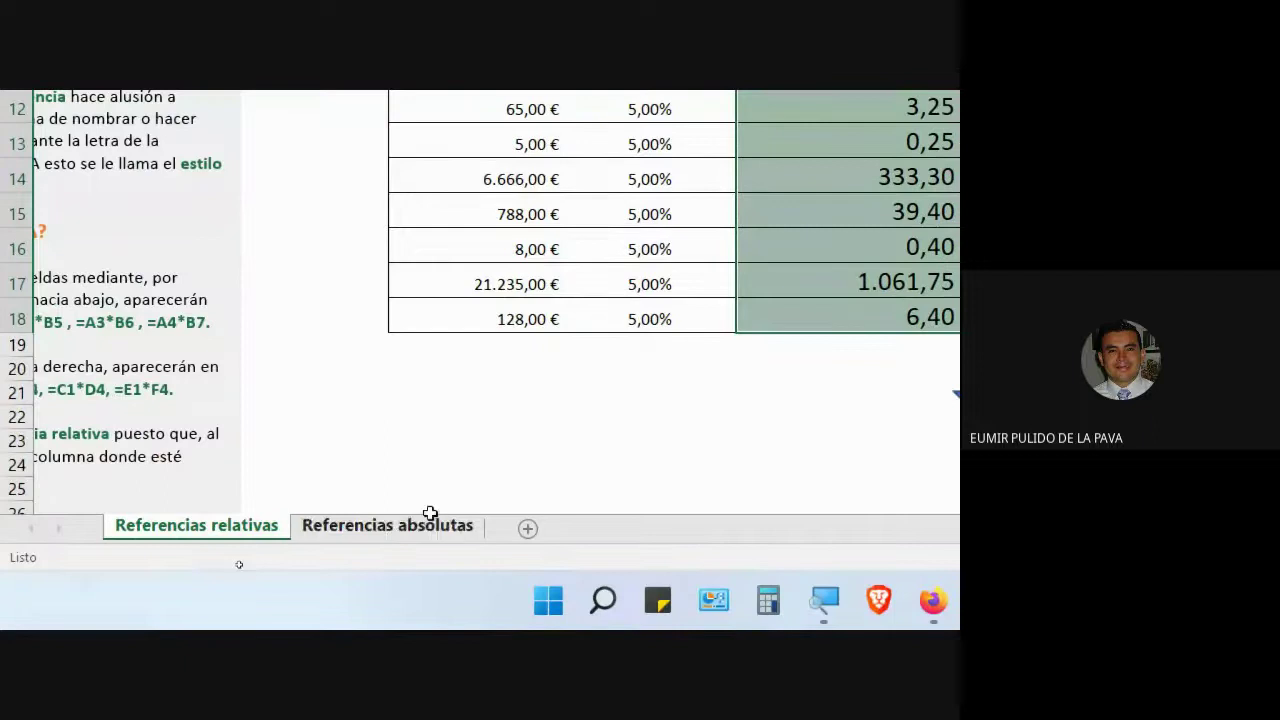
# Step: On Referencias absolutas, review the references in the first Tot. Descuento formula and fill it down again through row 18
pyautogui.click(430, 522)
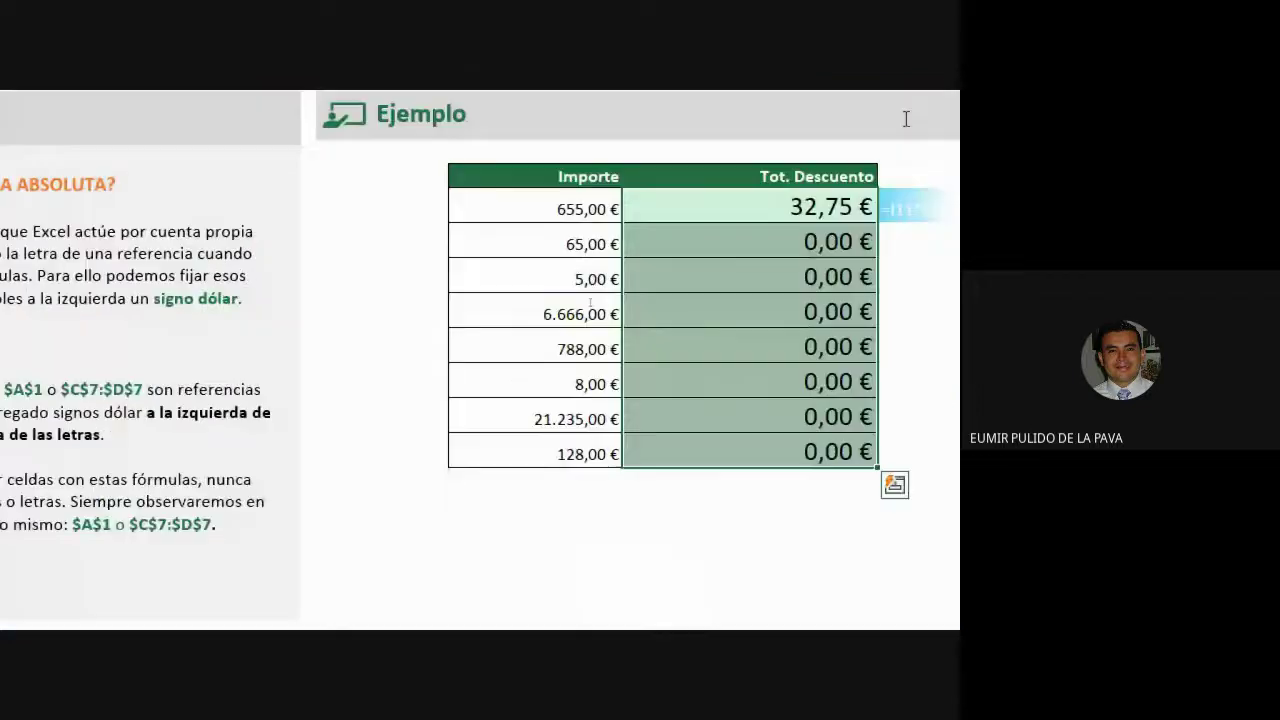
pyautogui.click(564, 361)
pyautogui.doubleClick(564, 361)
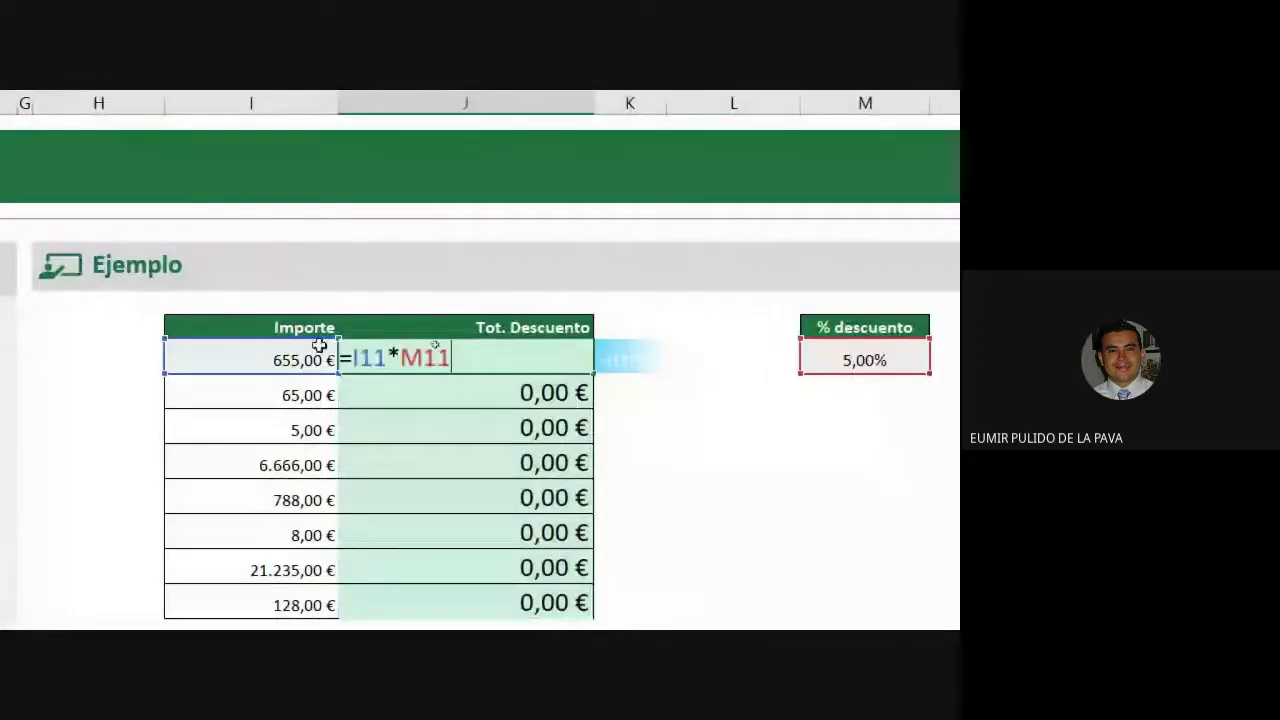
pyautogui.press('Escape')
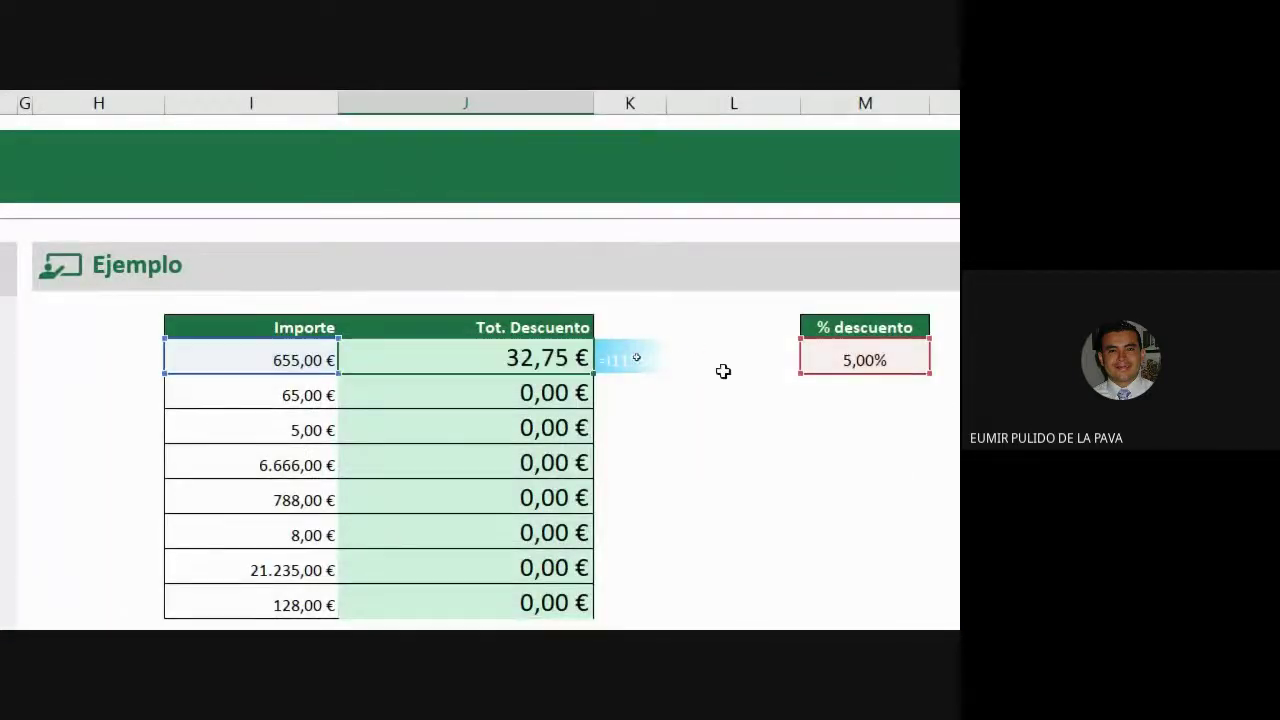
pyautogui.moveTo(593, 376); pyautogui.dragTo(593, 619)
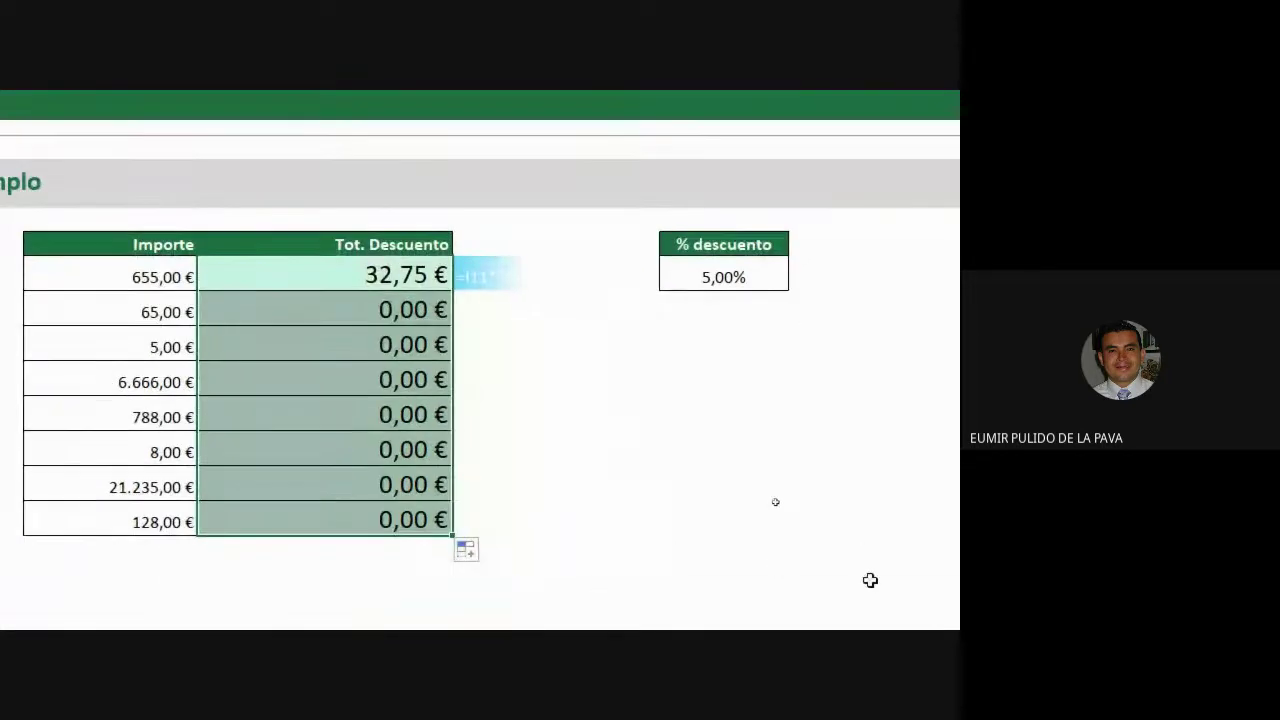
pyautogui.click(807, 553)
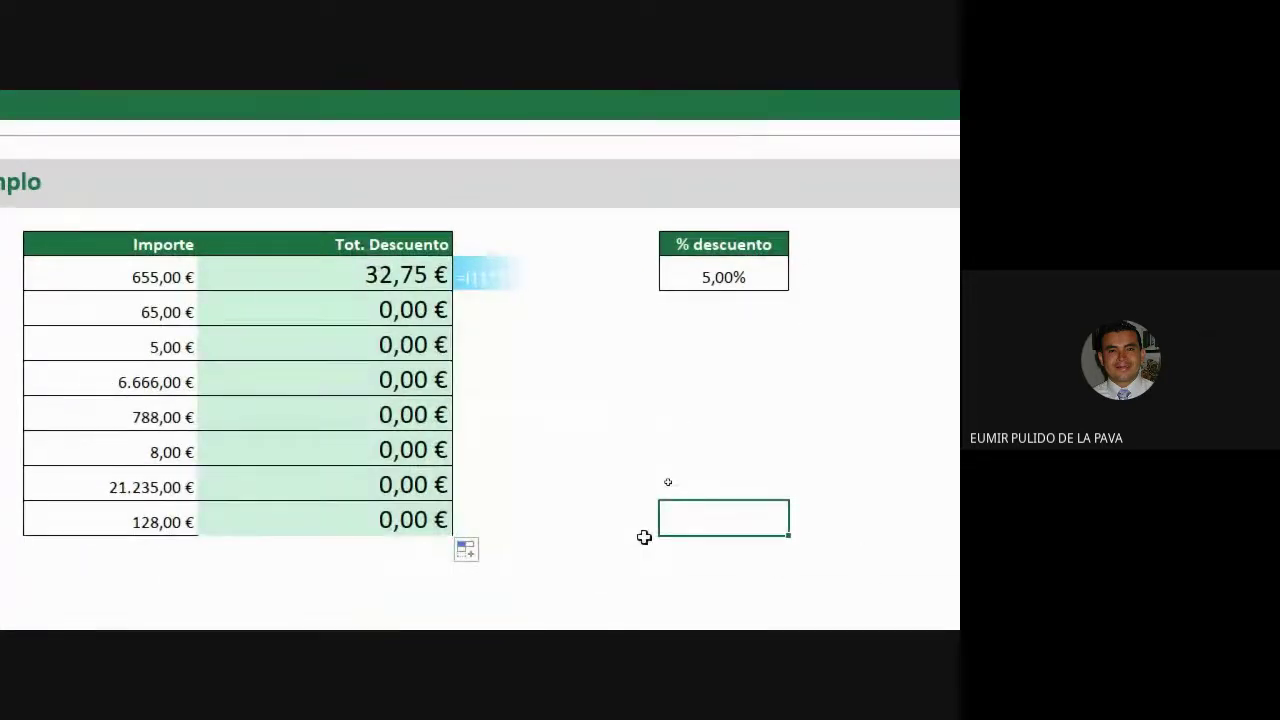
# Step: Examine the copied Tot. Descuento formulas one by one from J12 to J18, checking which cells each references
pyautogui.doubleClick(307, 310)
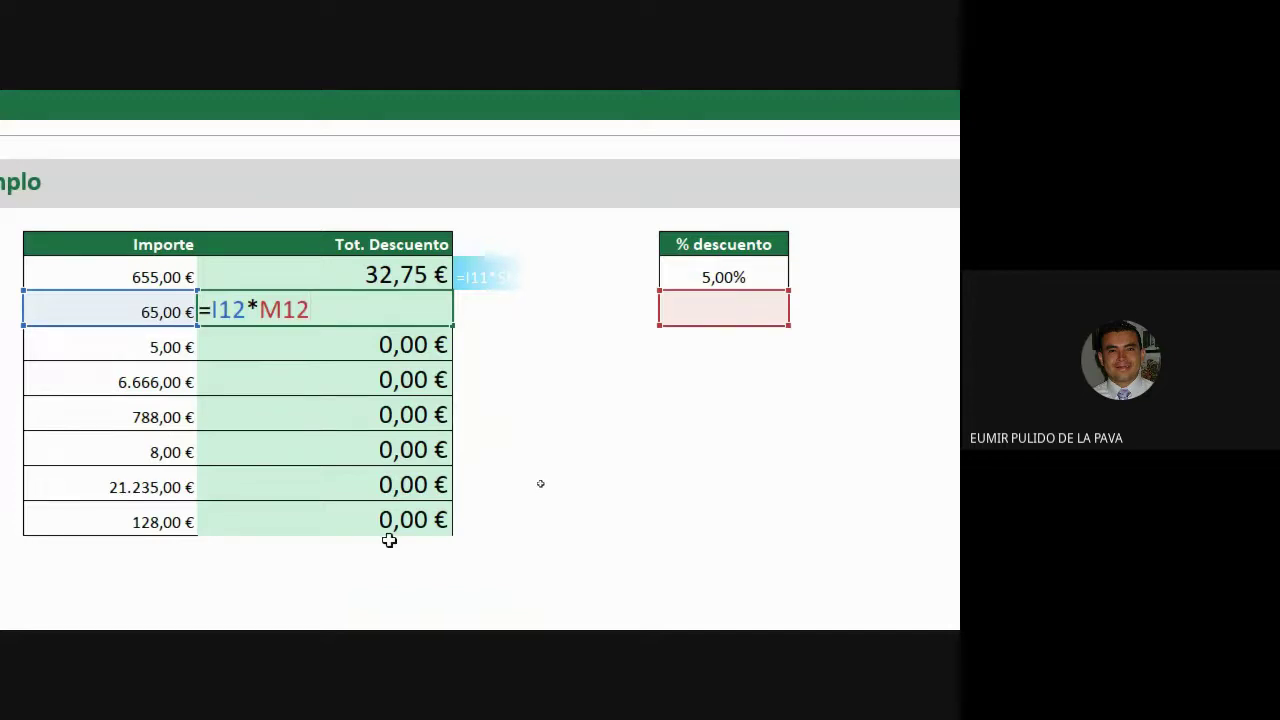
pyautogui.press('Return')
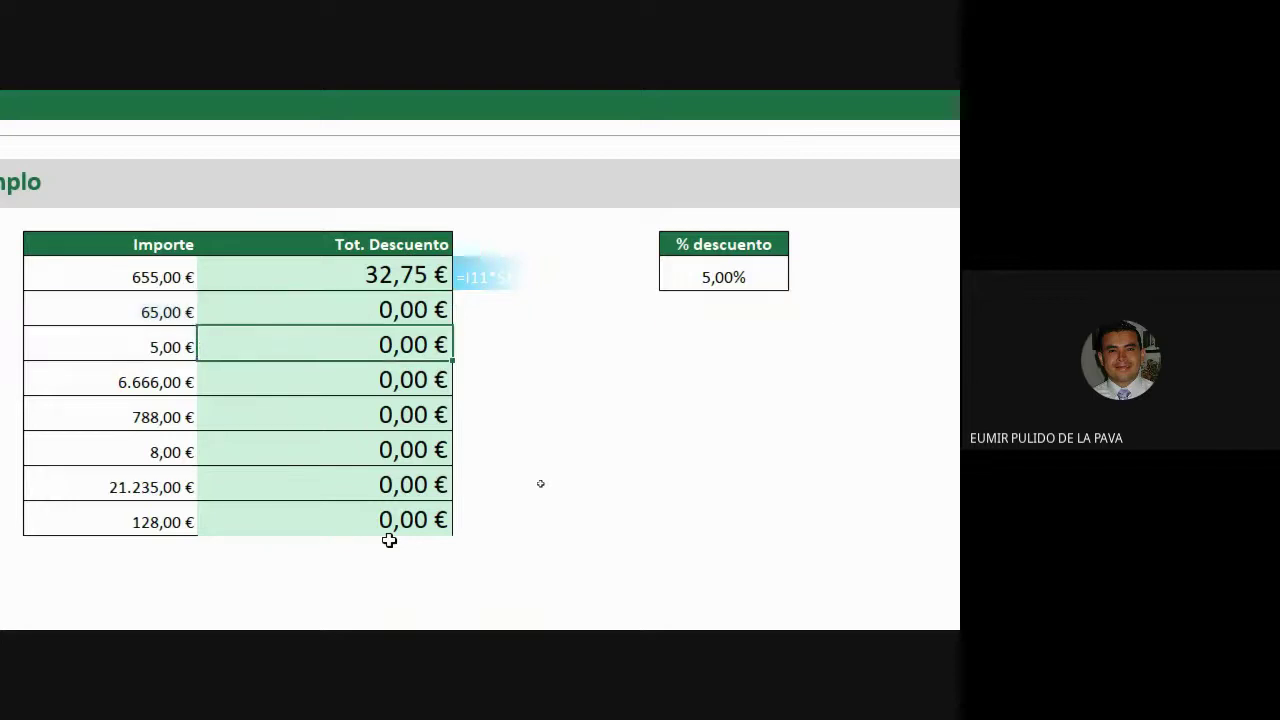
pyautogui.press('F2')
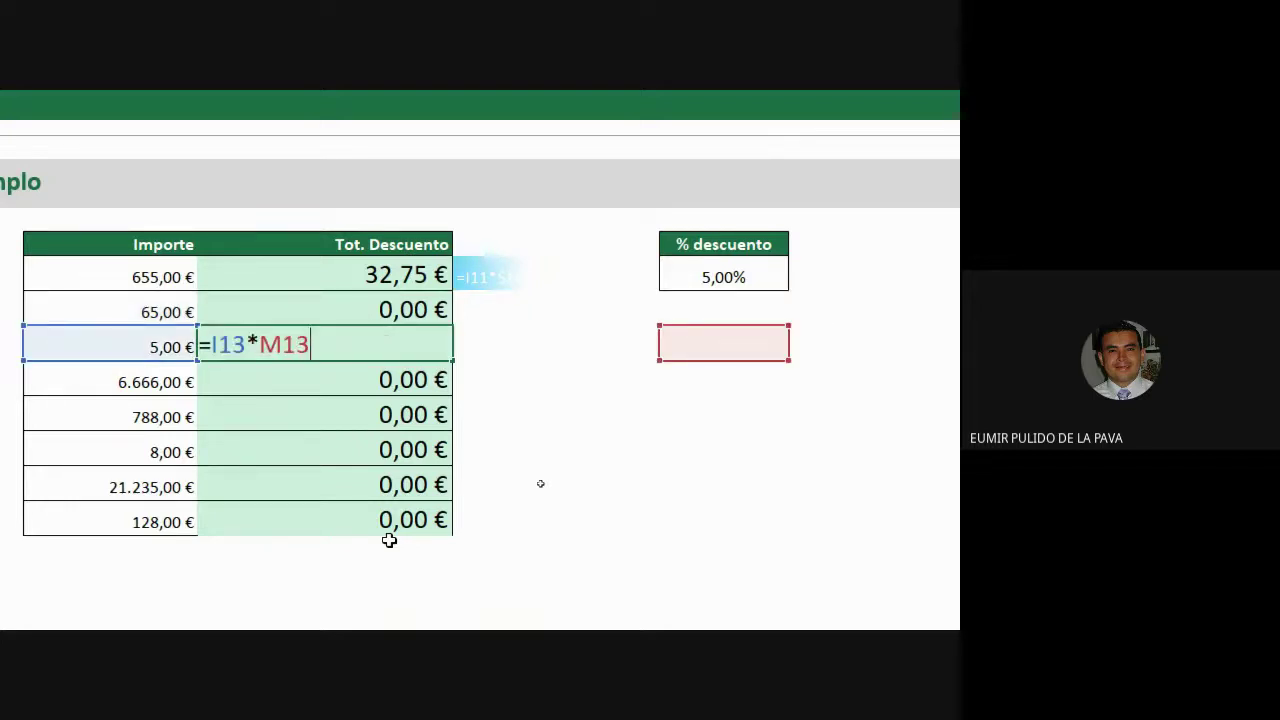
pyautogui.press('Return')
pyautogui.press('F2')
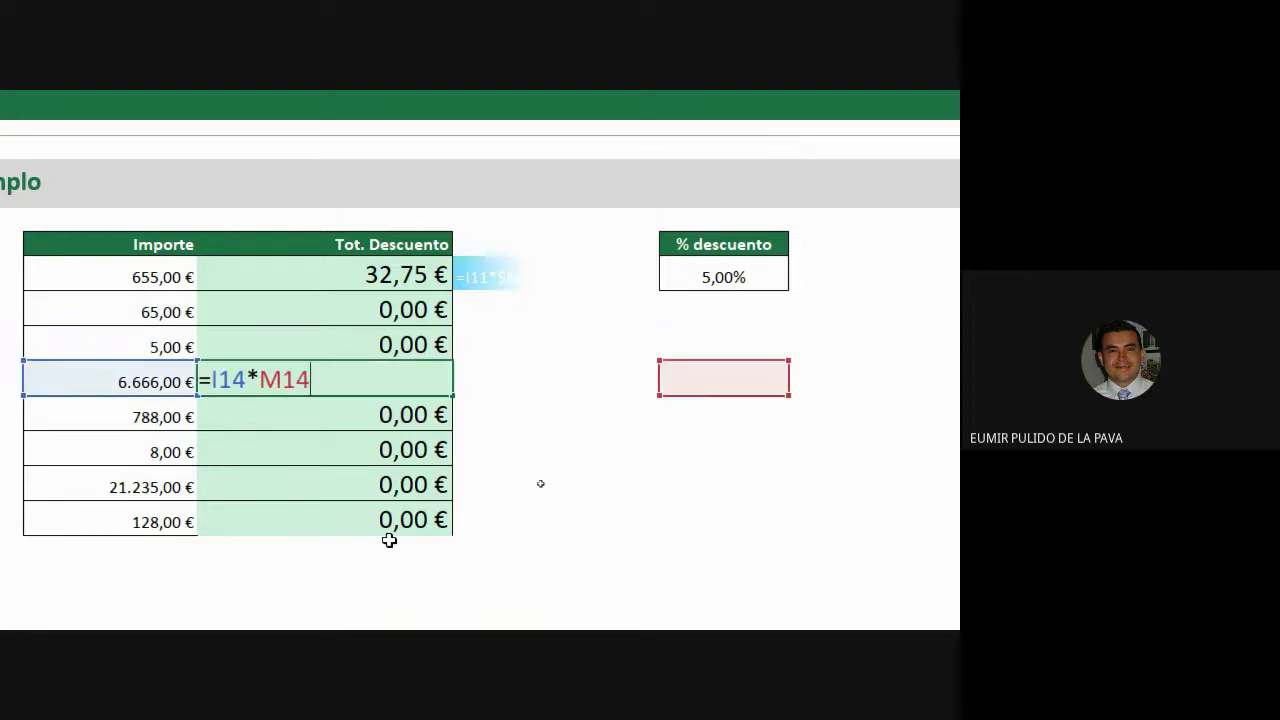
pyautogui.press('Return')
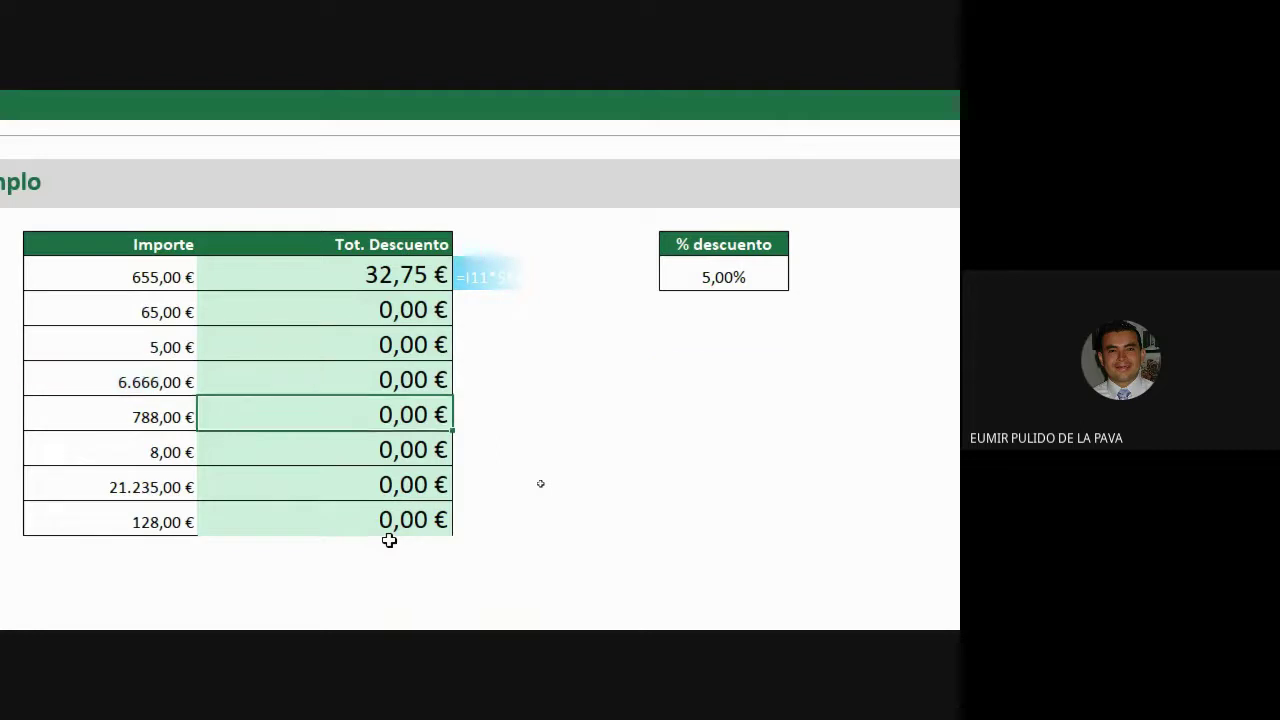
pyautogui.press('F2')
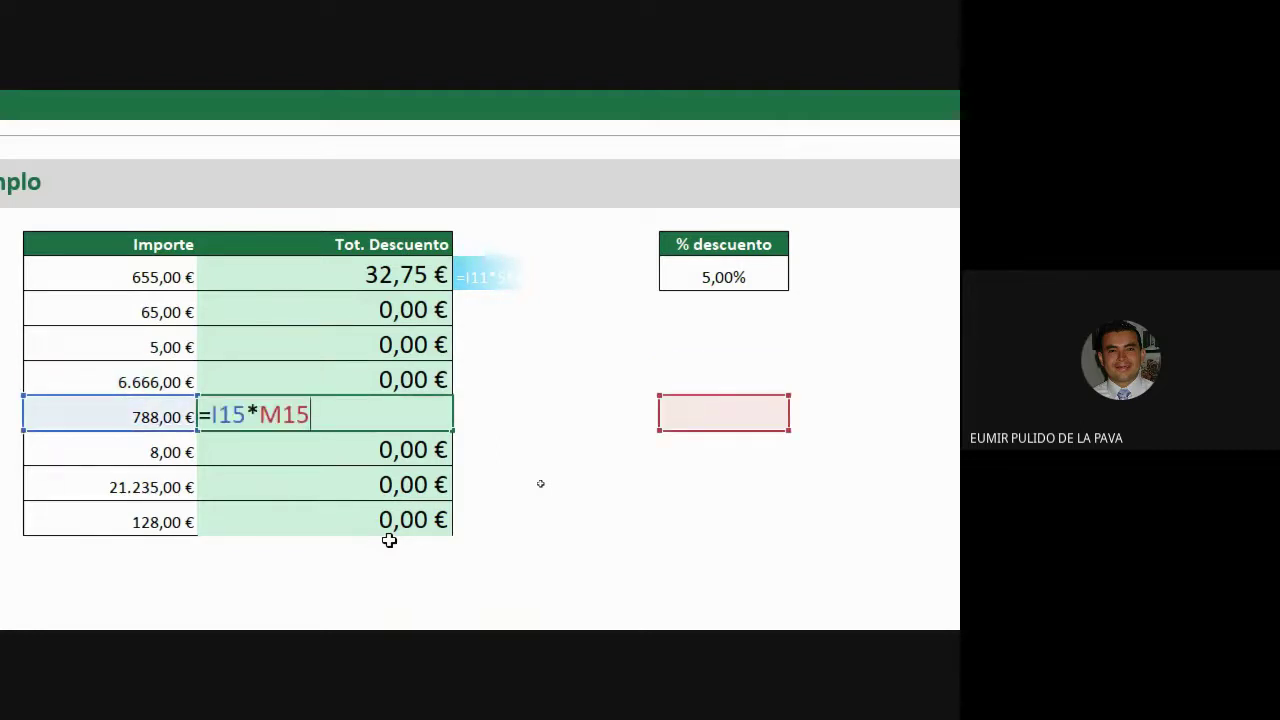
pyautogui.press('Return')
pyautogui.press('F2')
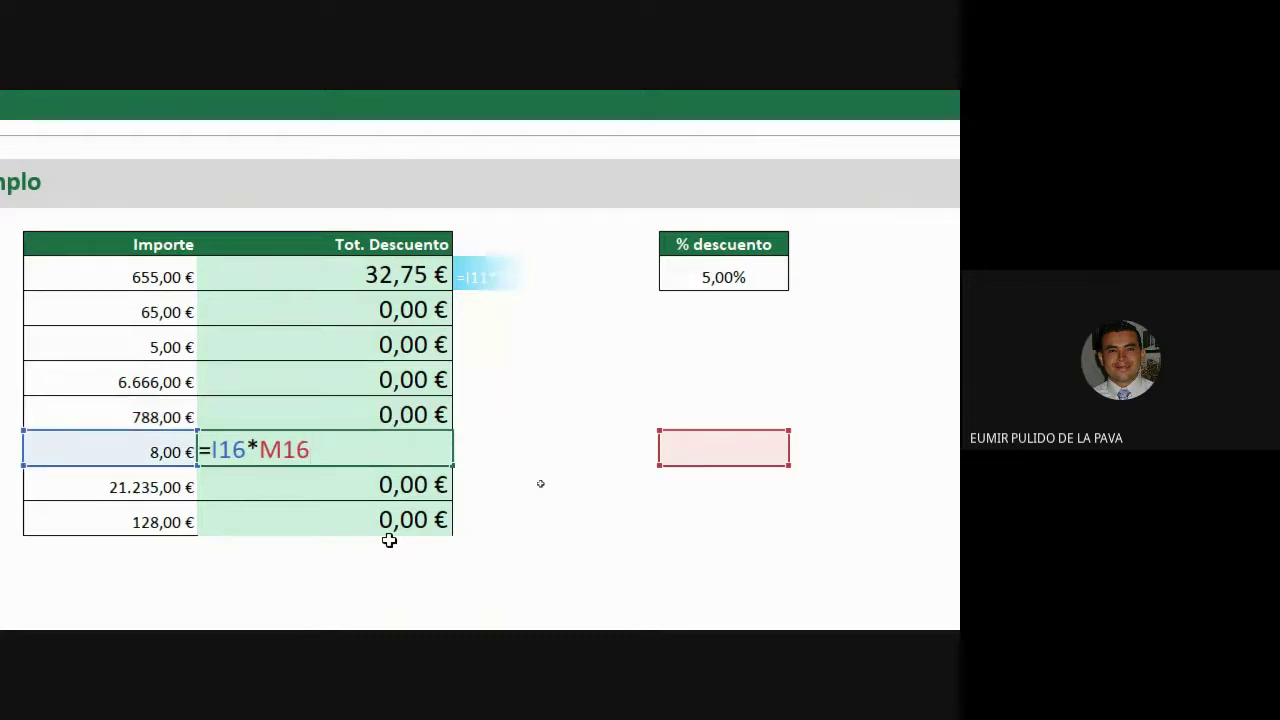
pyautogui.press('Return')
pyautogui.press('F2')
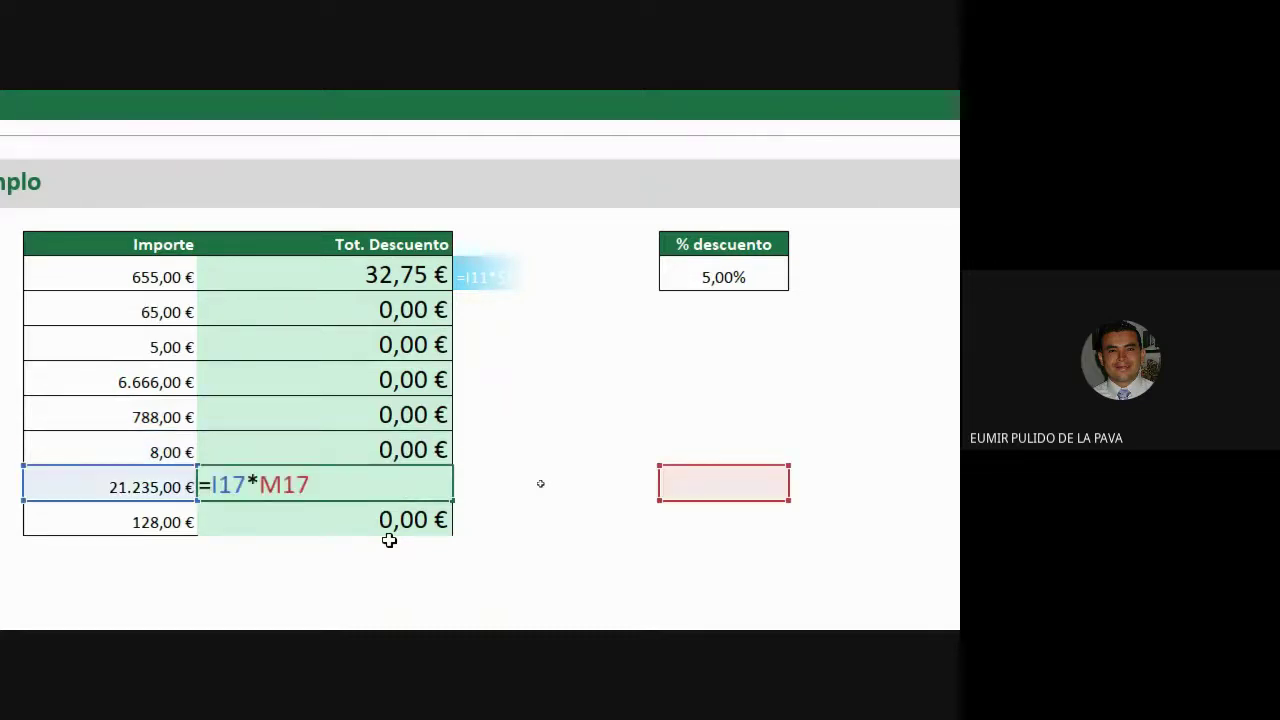
pyautogui.press('Return')
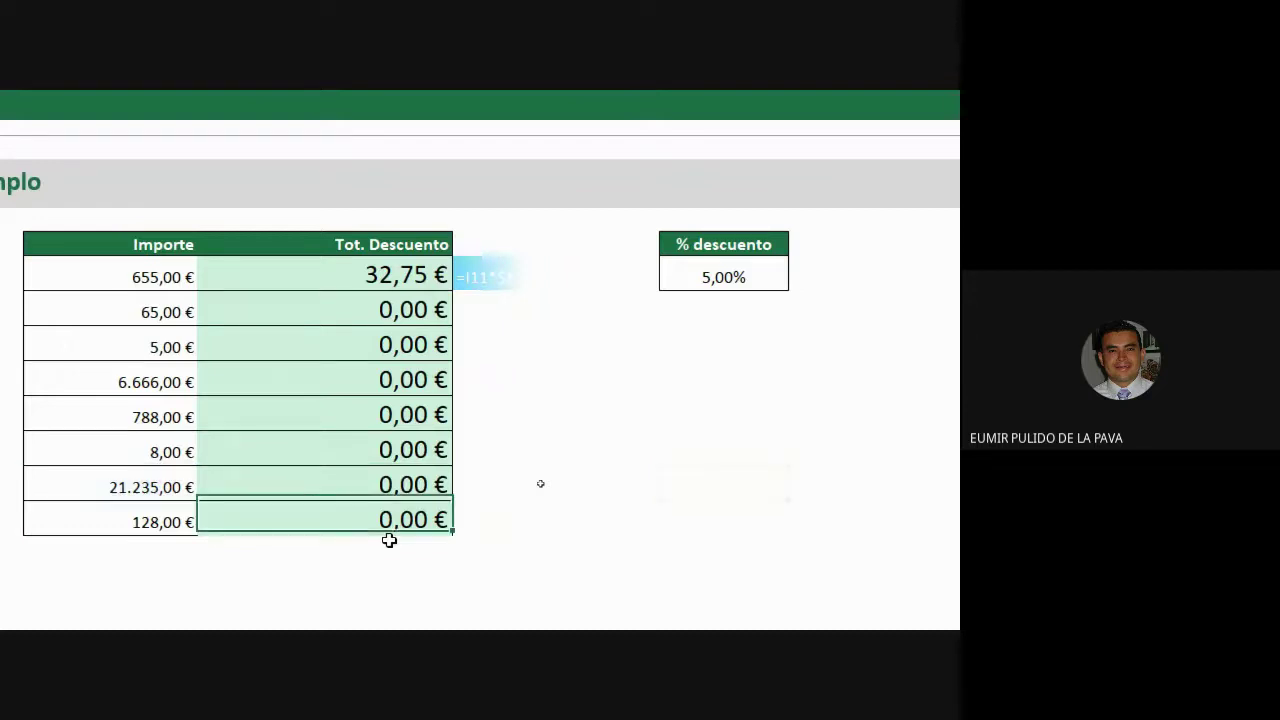
pyautogui.press('F2')
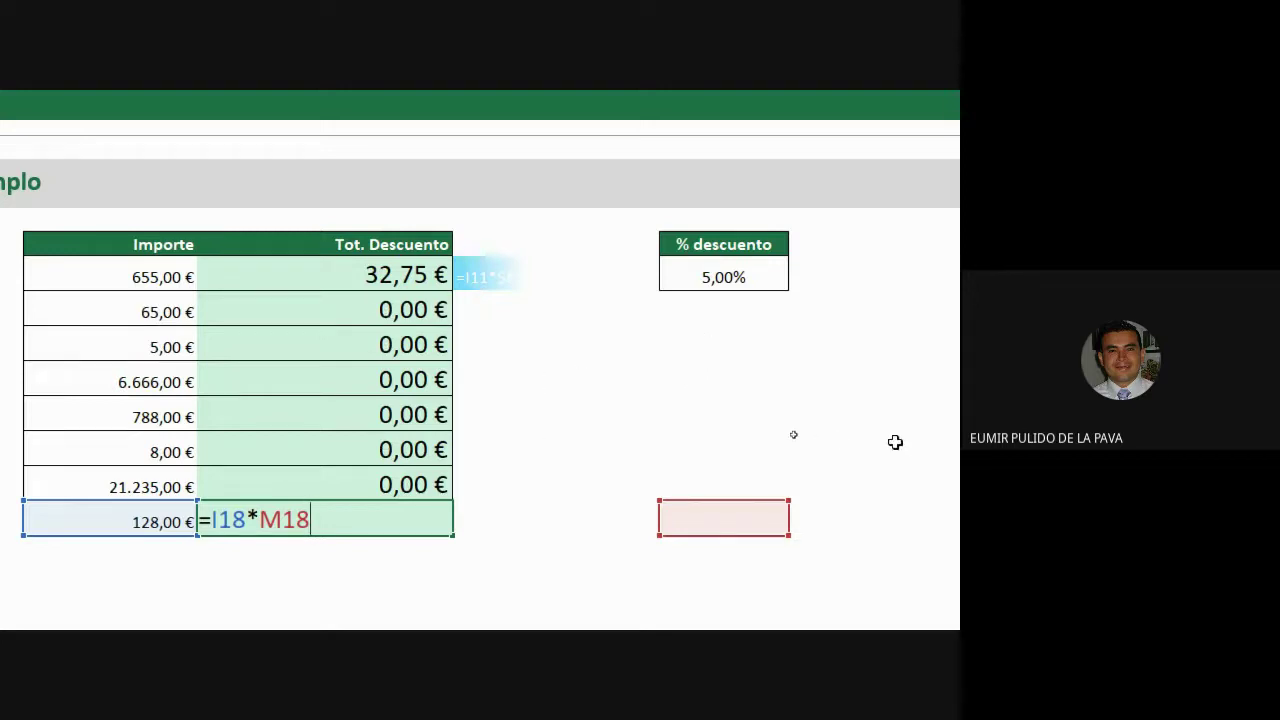
pyautogui.hotkey('ctrl', 'Return')
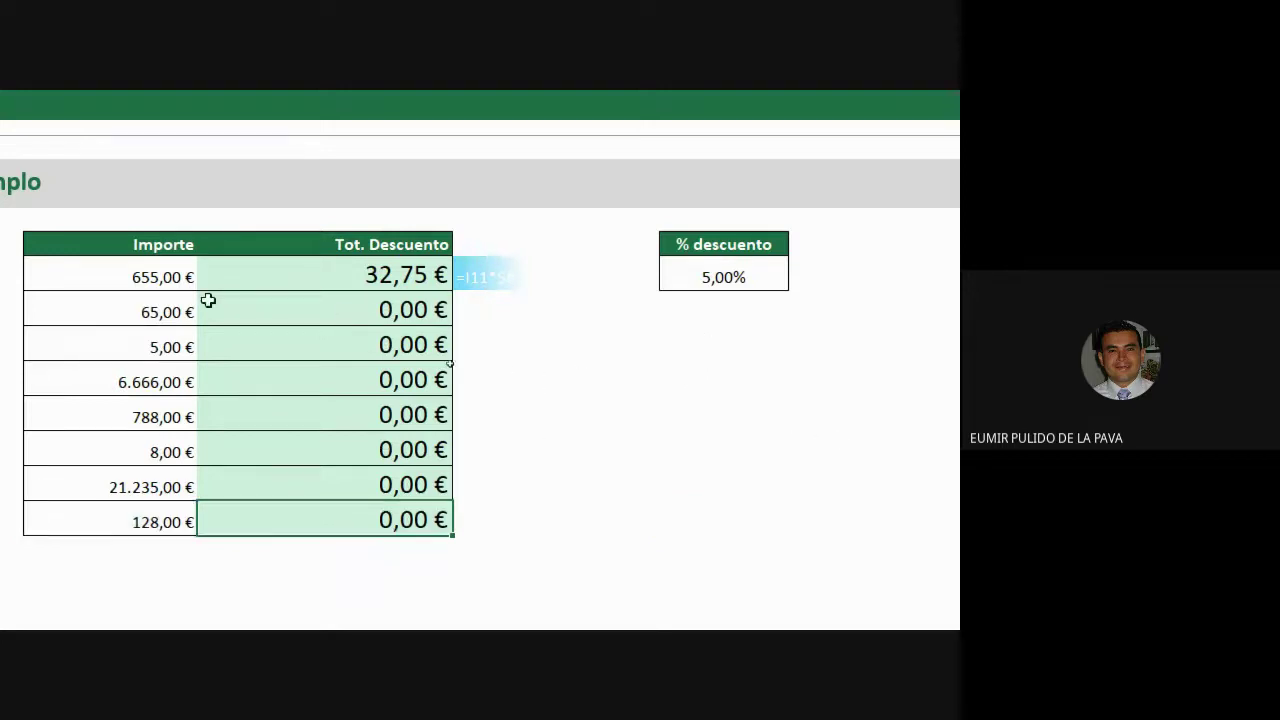
# Step: Compare the cell references in the Tot. Descuento formulas of J11 and J12
pyautogui.doubleClick(338, 283)
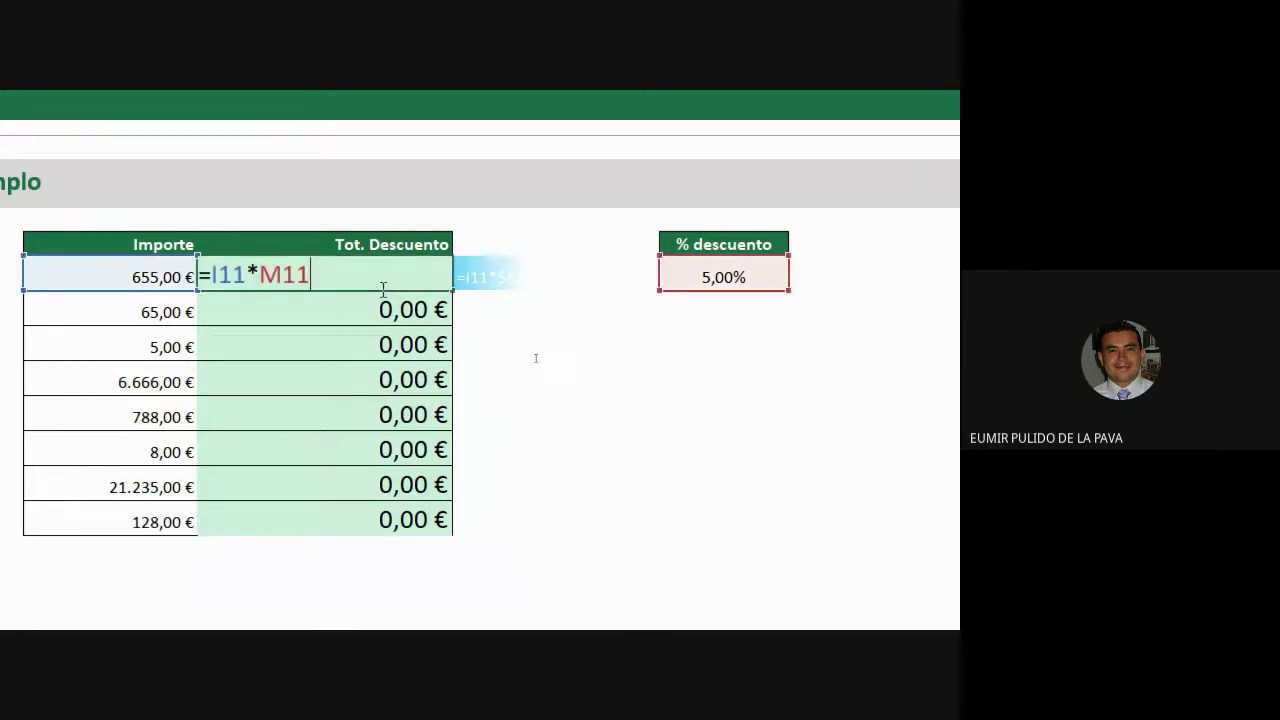
pyautogui.press('Escape')
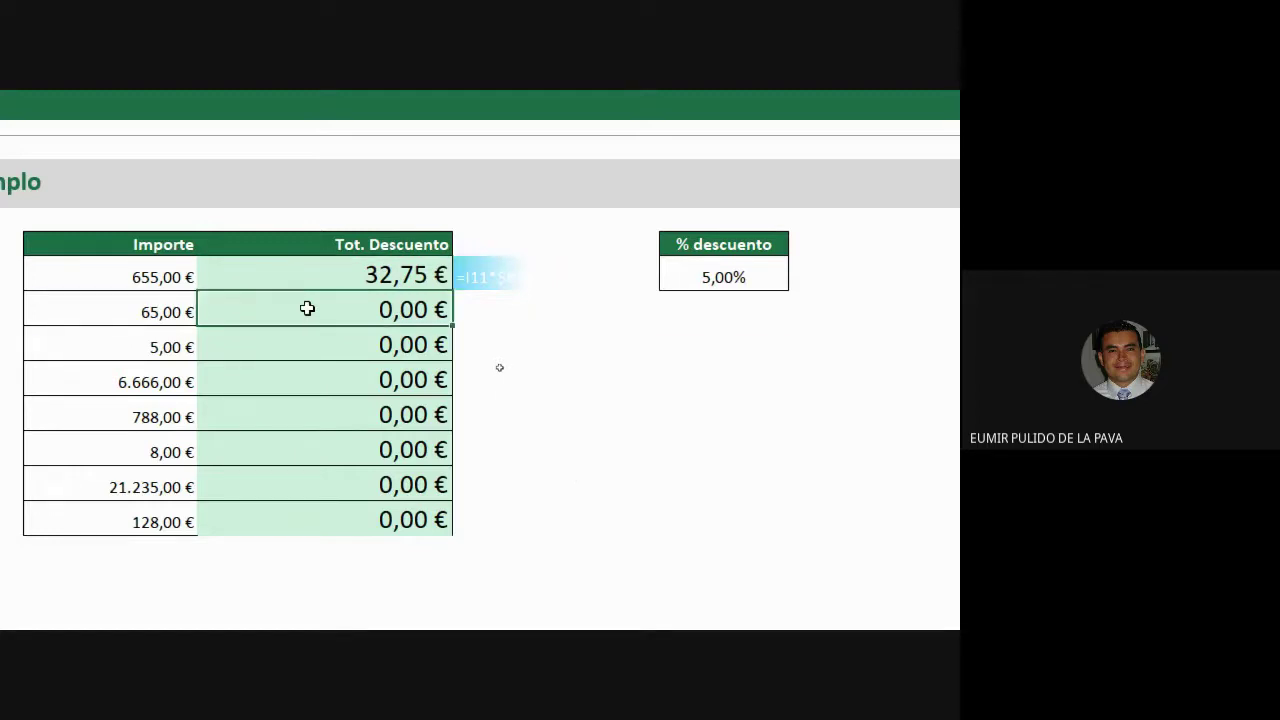
pyautogui.doubleClick(307, 309)
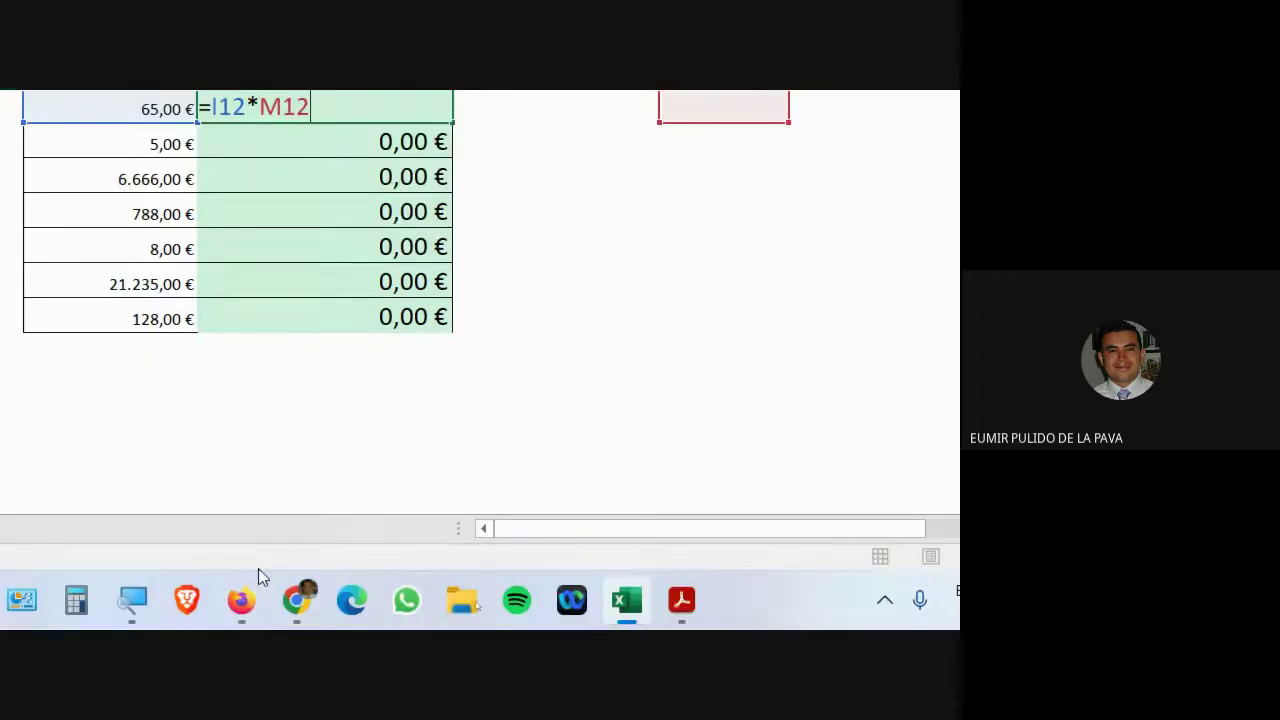
# Step: Switch to the video meeting in Chrome to check its chat messages, and return to the Excel workbook
pyautogui.click(299, 598)
pyautogui.click(229, 471)
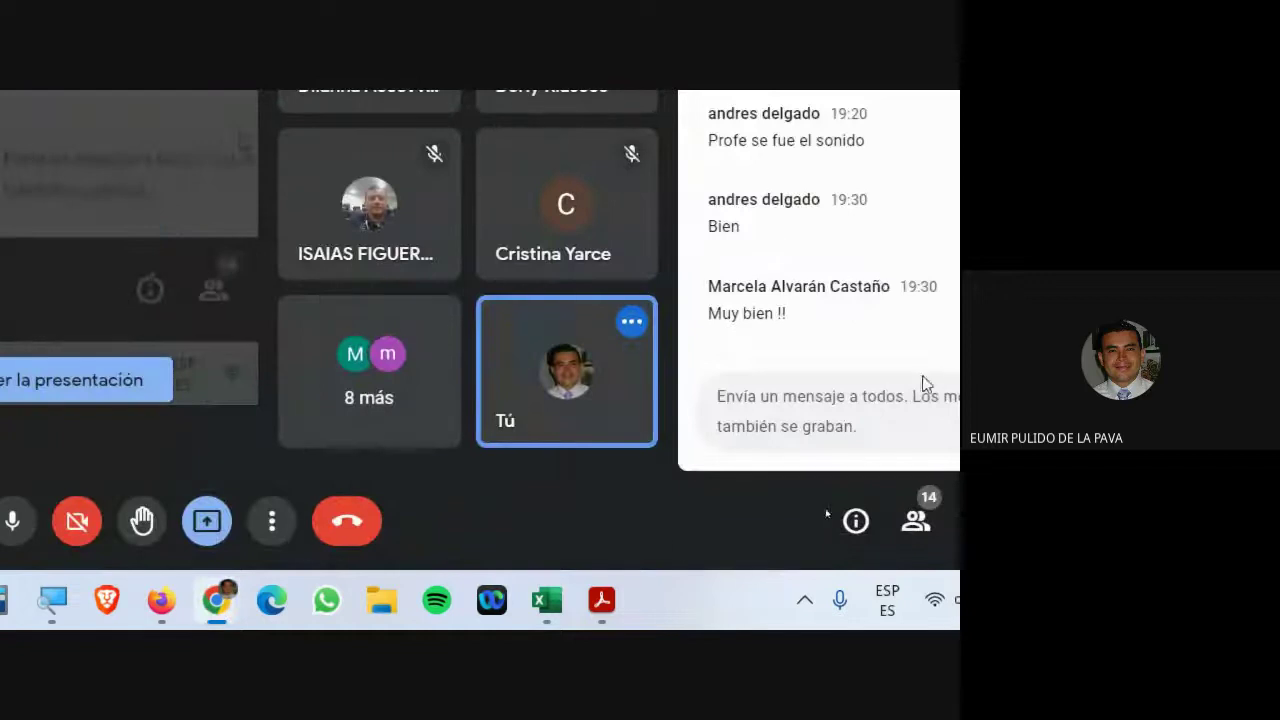
pyautogui.click(626, 598)
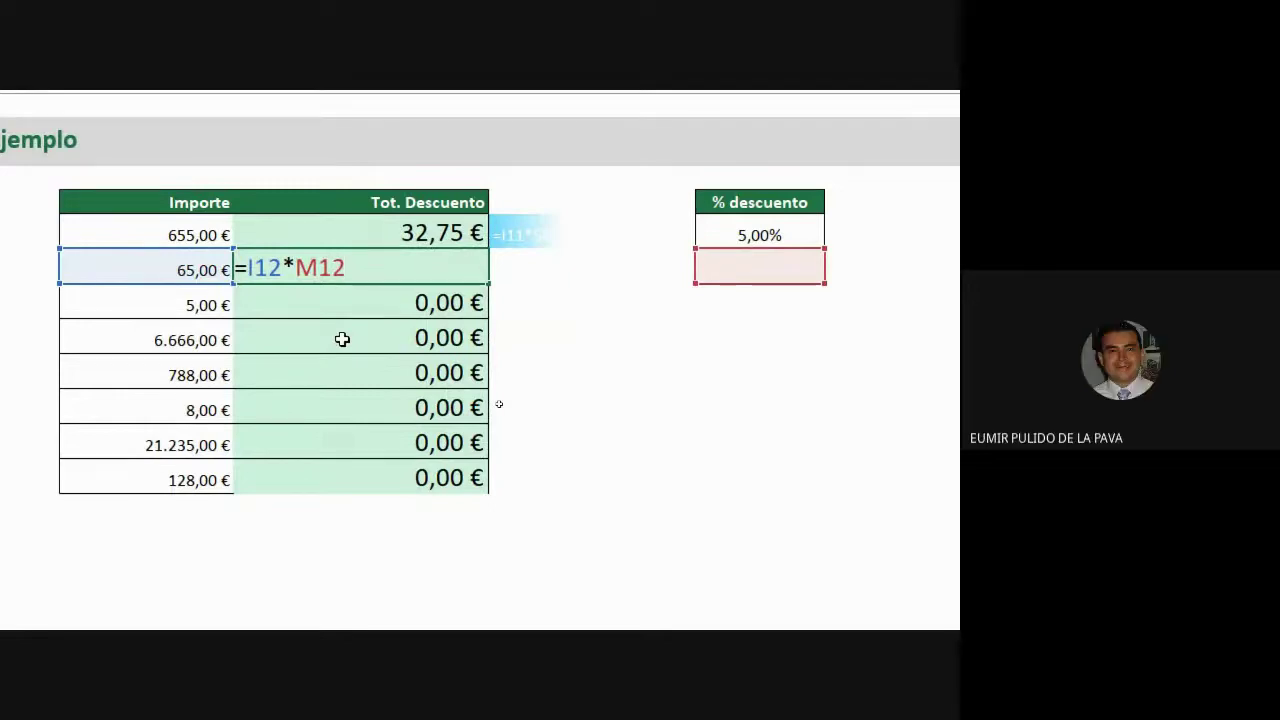
# Step: Examine the copied Tot. Descuento formulas in J13 to J15 one by one, checking which cells each references
pyautogui.hotkey('ctrl', 'Return')
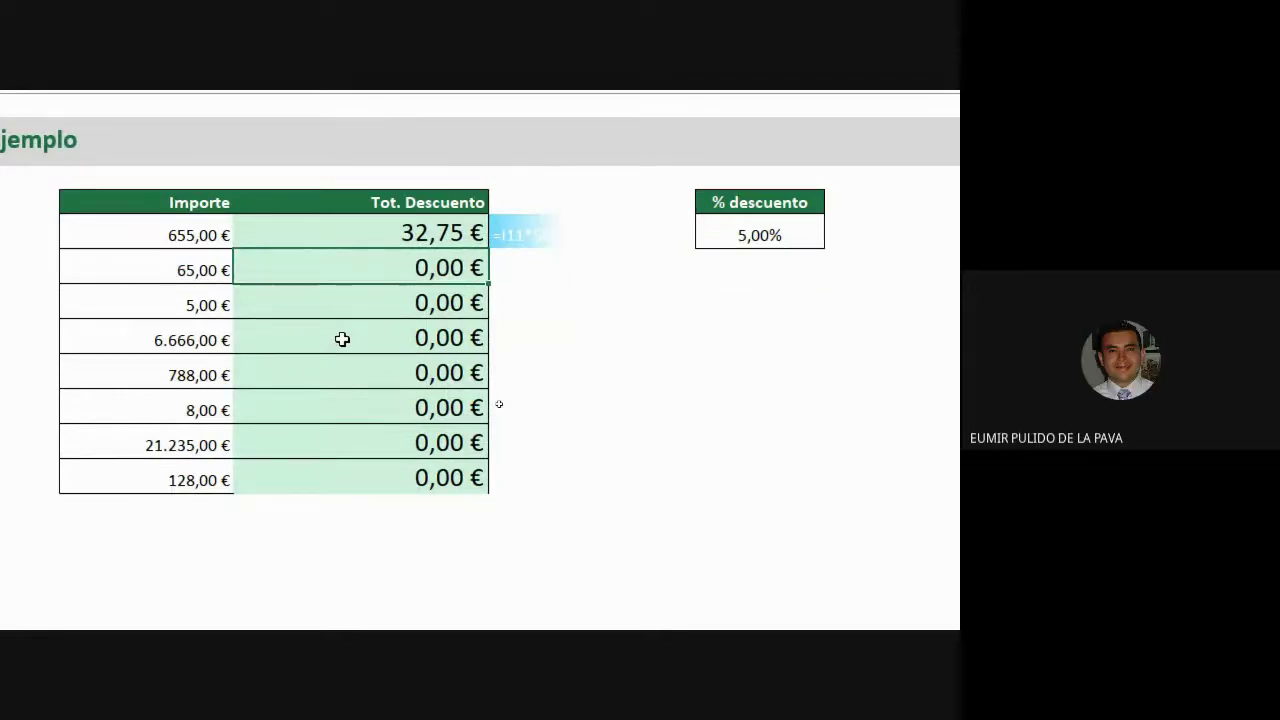
pyautogui.doubleClick(364, 310)
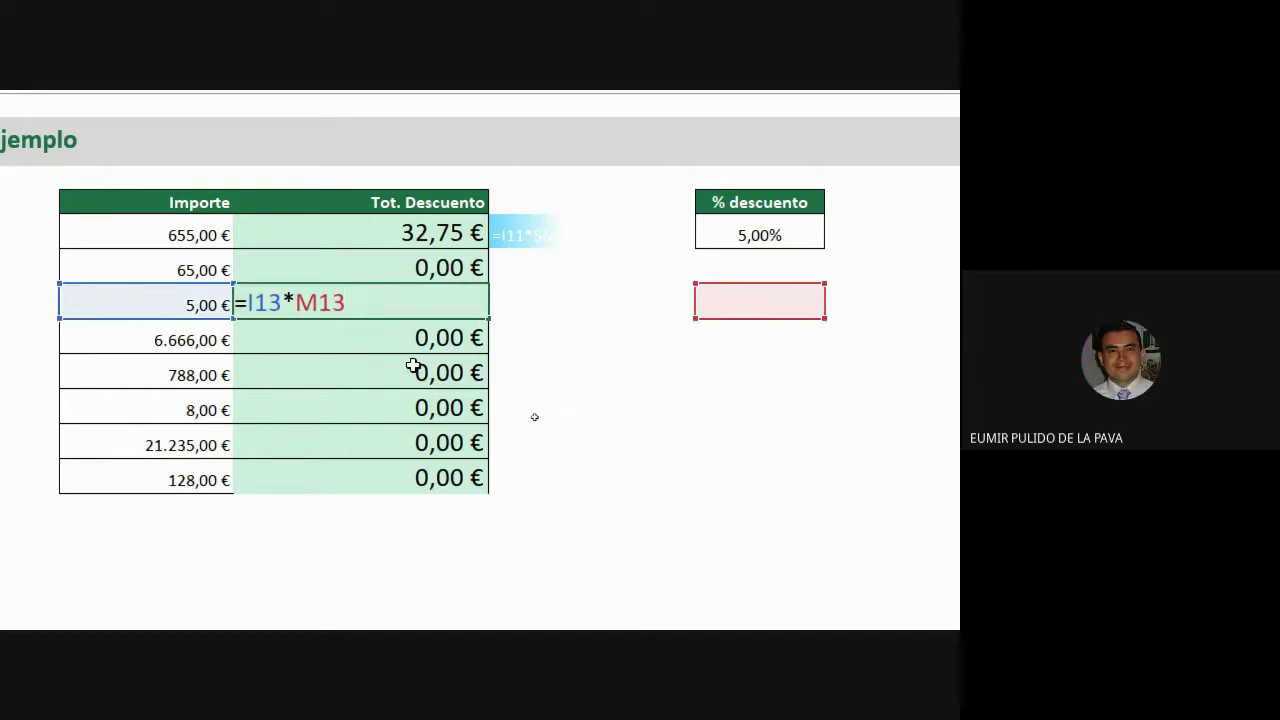
pyautogui.hotkey('ctrl', 'Return')
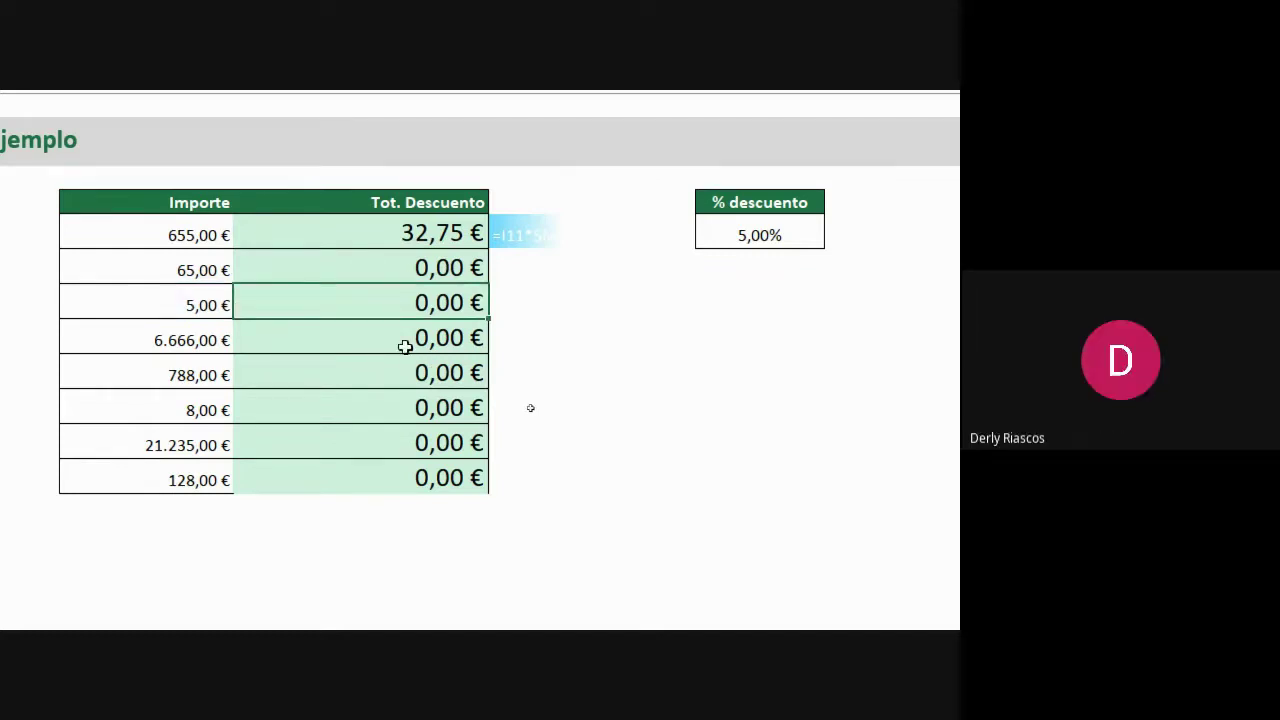
pyautogui.doubleClick(413, 337)
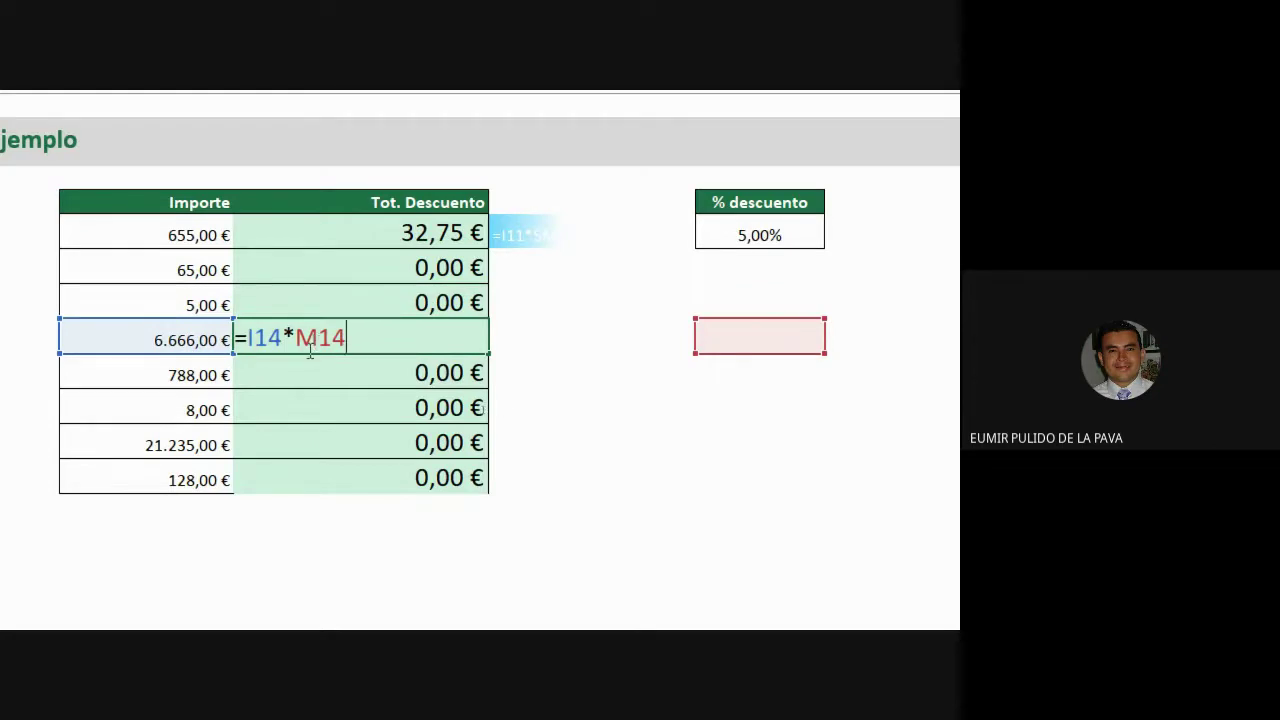
pyautogui.hotkey('ctrl', 'Return')
pyautogui.doubleClick(359, 374)
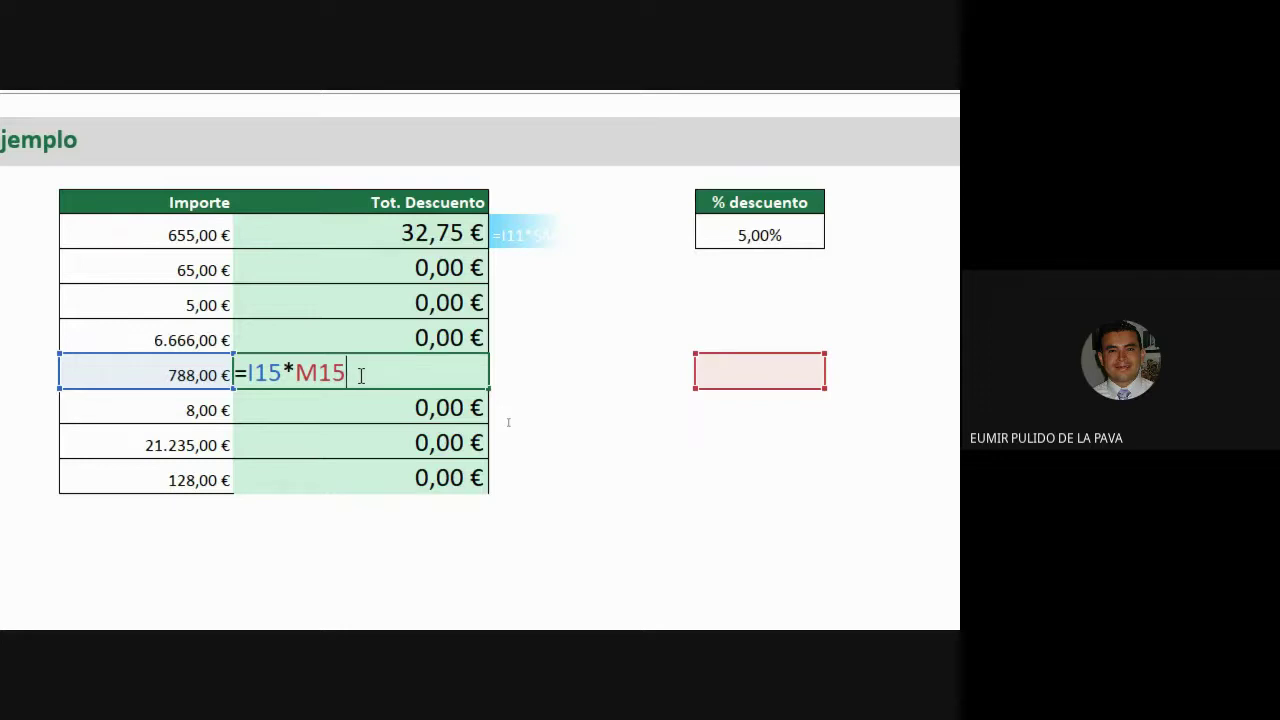
# Step: Compare the percentage reference in the J11 discount formula with the one in J12
pyautogui.doubleClick(386, 267)
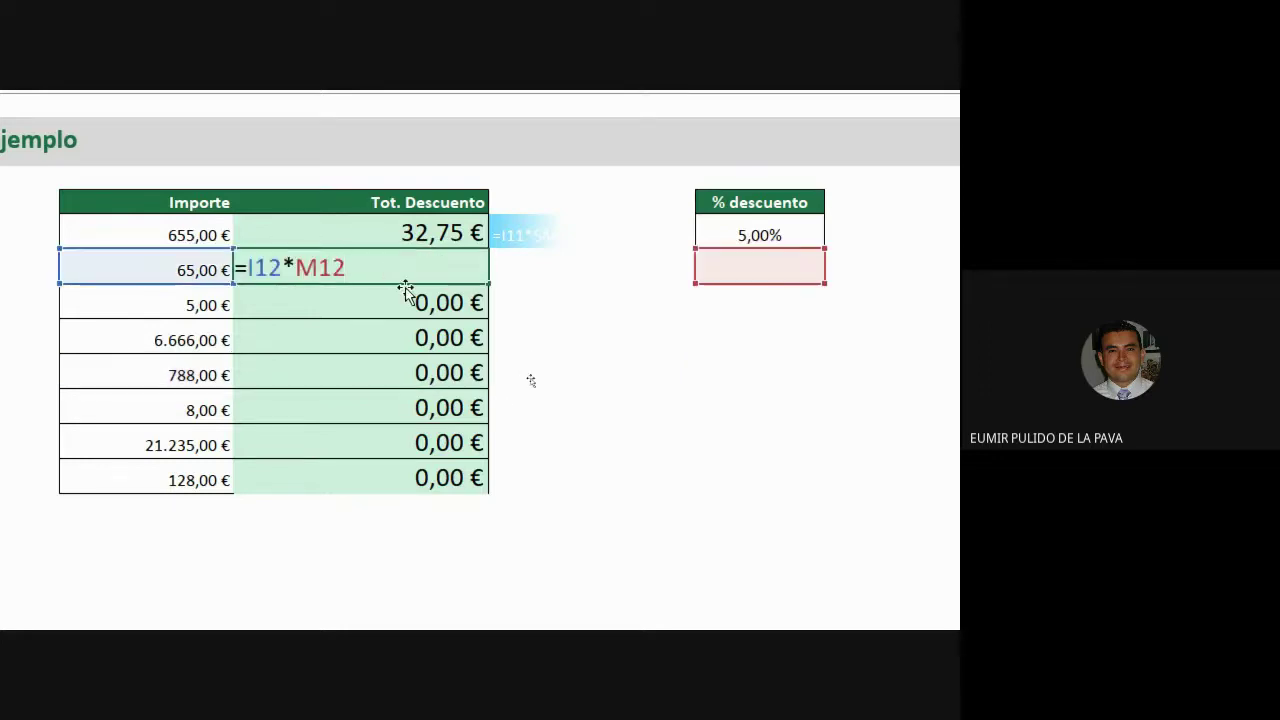
pyautogui.doubleClick(346, 225)
pyautogui.moveTo(284, 233); pyautogui.dragTo(348, 233)
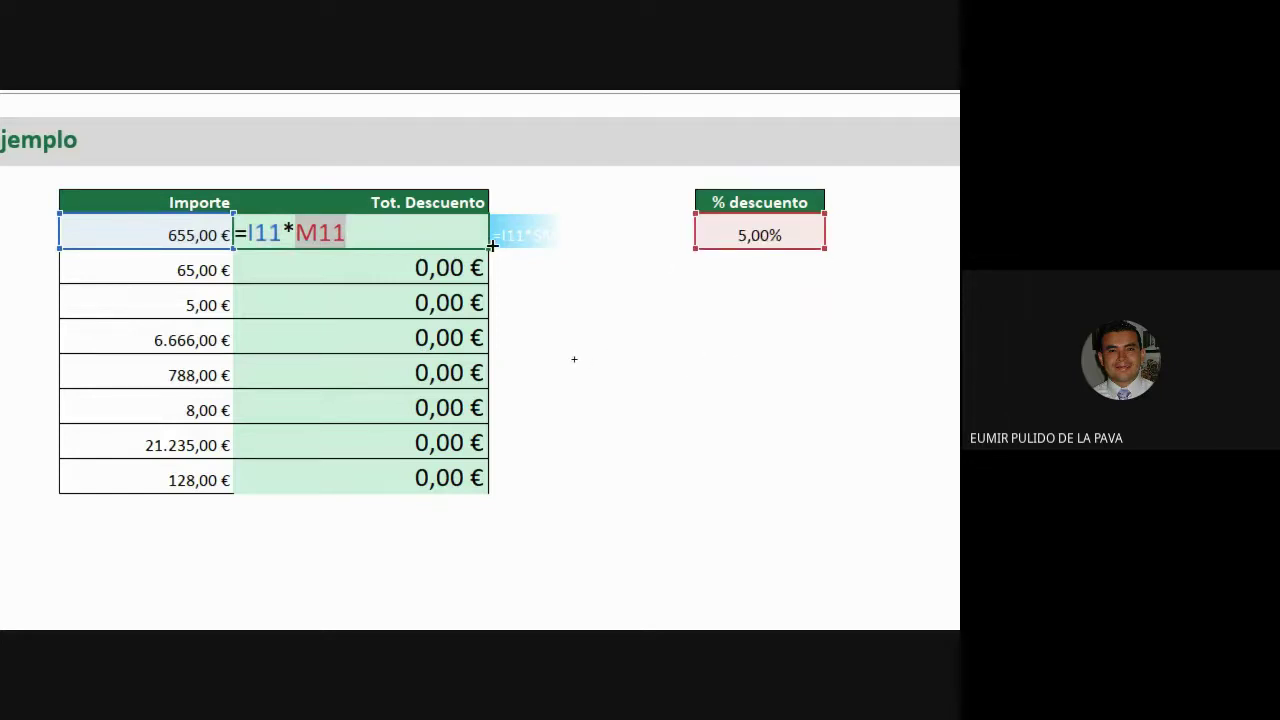
pyautogui.press('Escape')
pyautogui.doubleClick(352, 276)
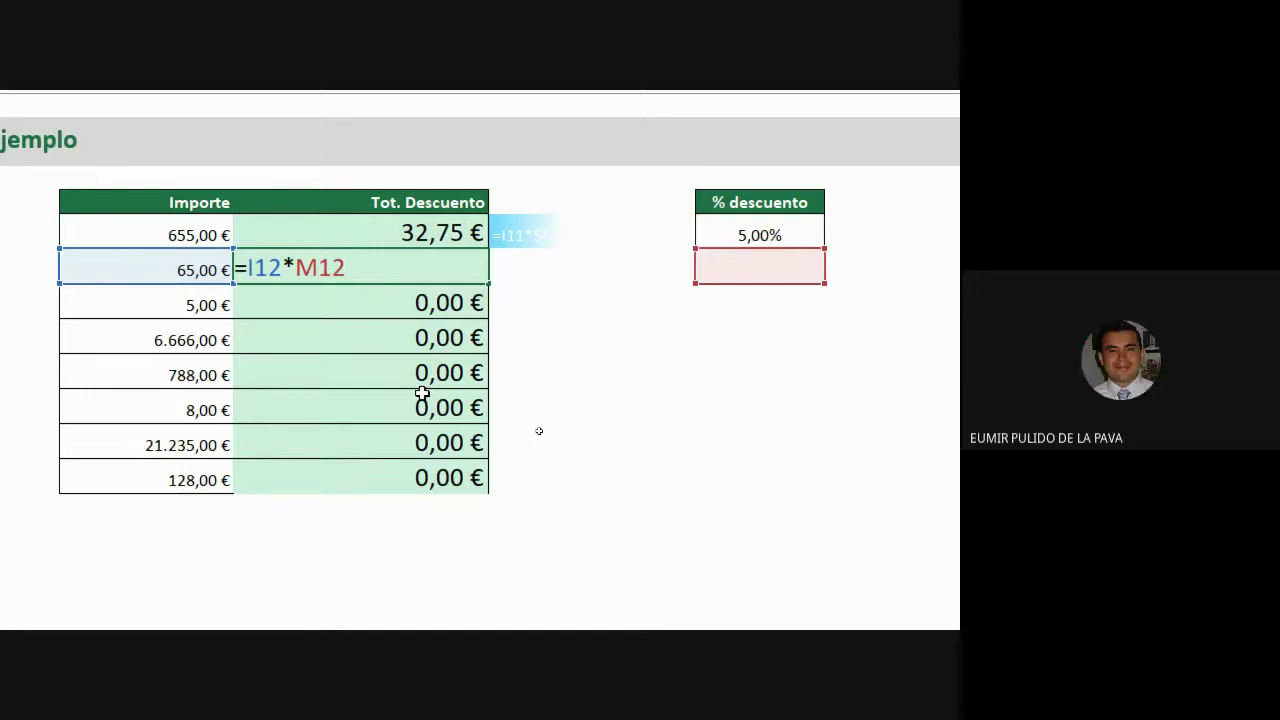
pyautogui.press('Escape')
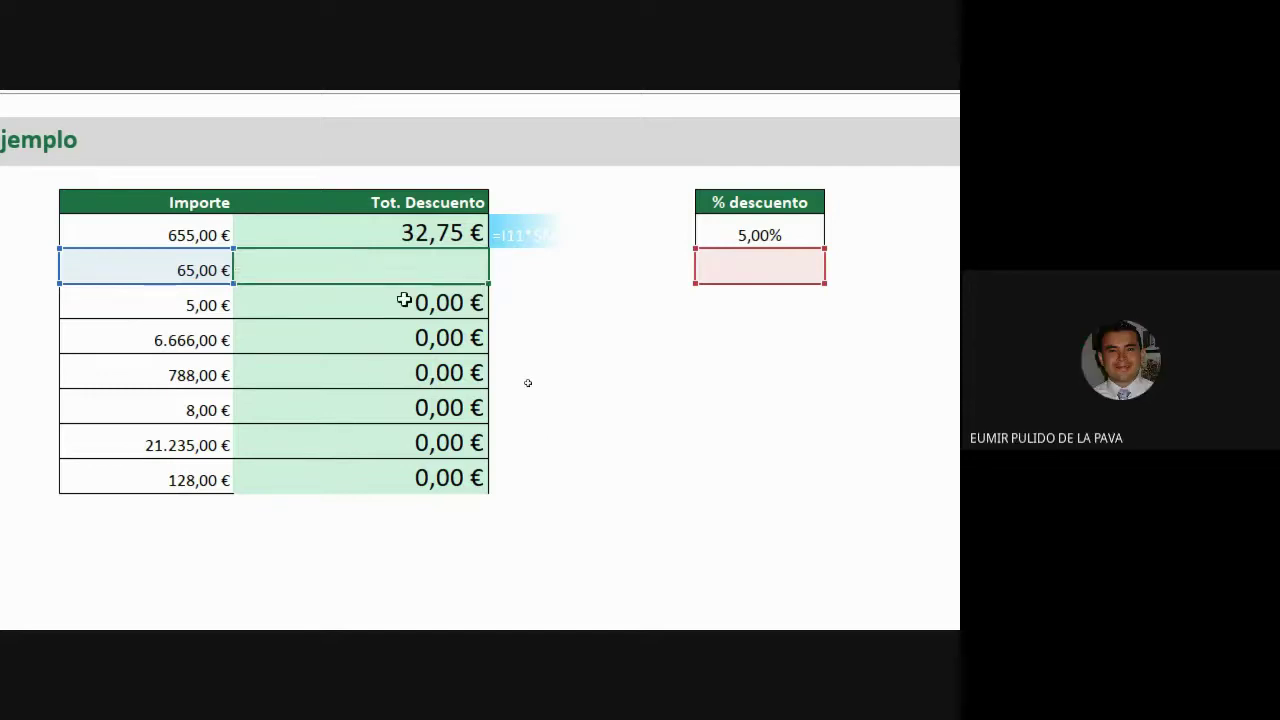
# Step: Inspect the Tot. Descuento formulas from J11 down to J14, tracing how both references shift row by row
pyautogui.click(329, 230)
pyautogui.doubleClick(329, 230)
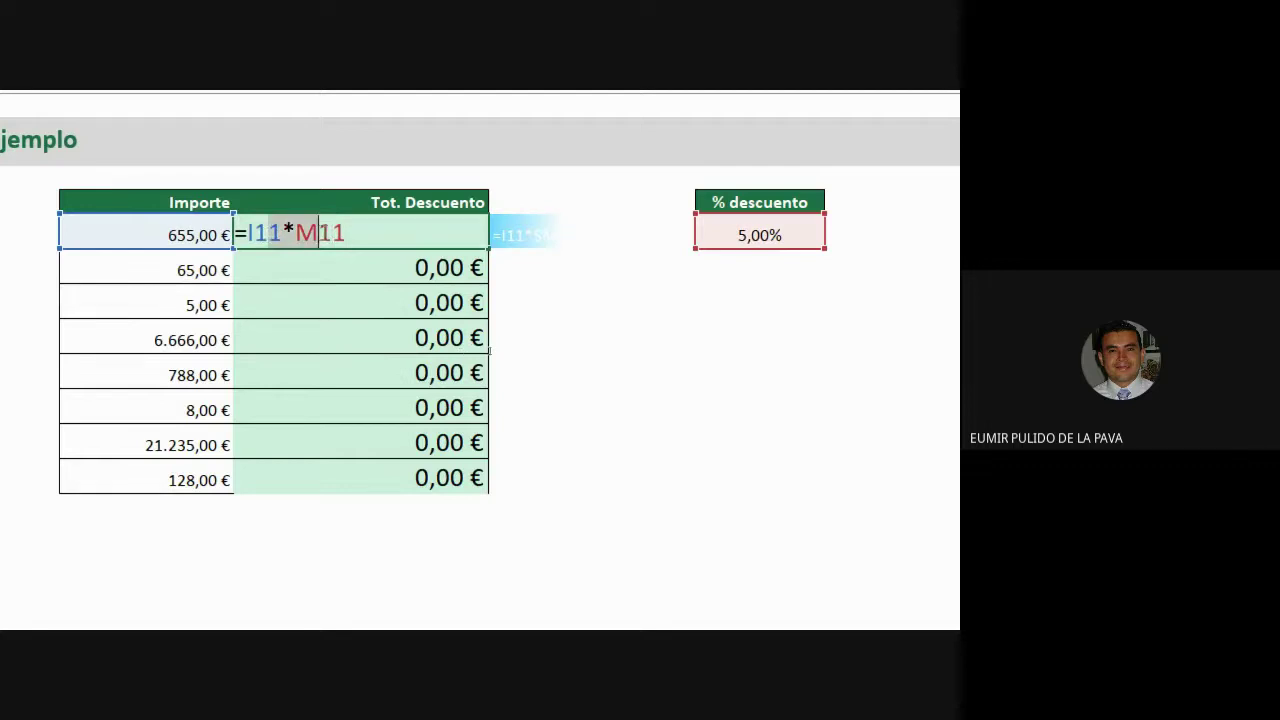
pyautogui.press('Return')
pyautogui.doubleClick(360, 269)
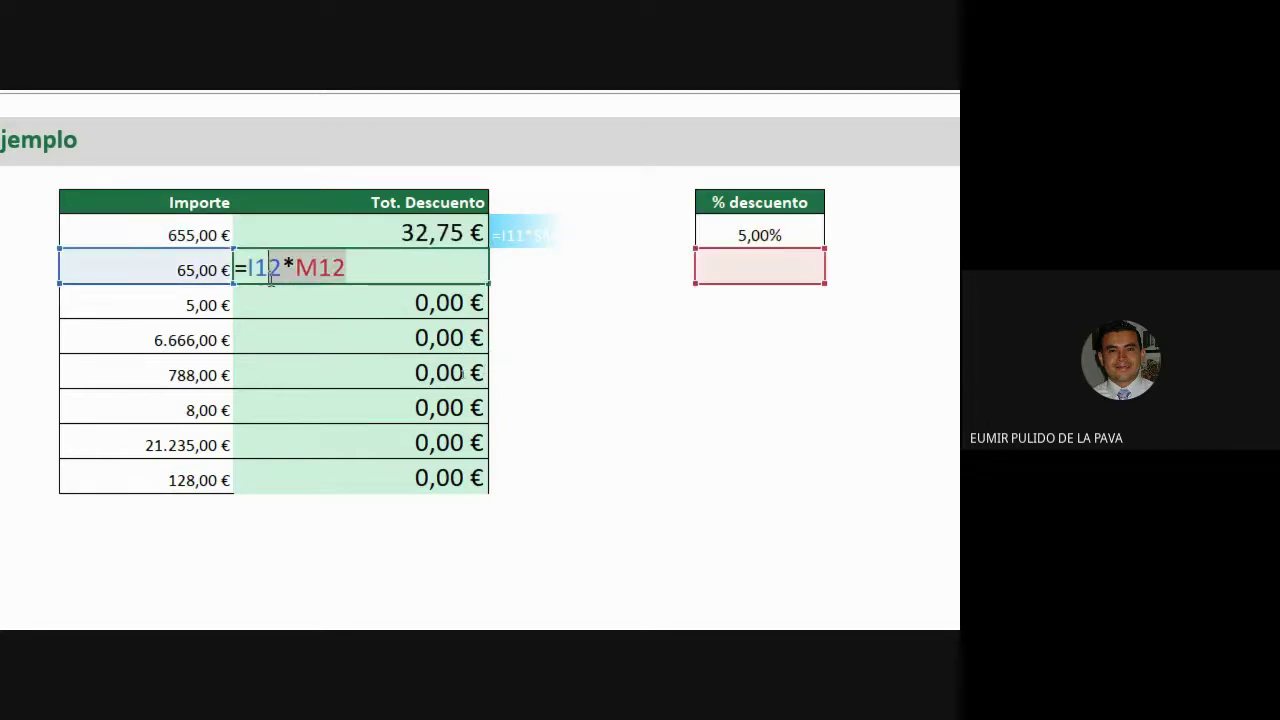
pyautogui.press('Return')
pyautogui.doubleClick(300, 302)
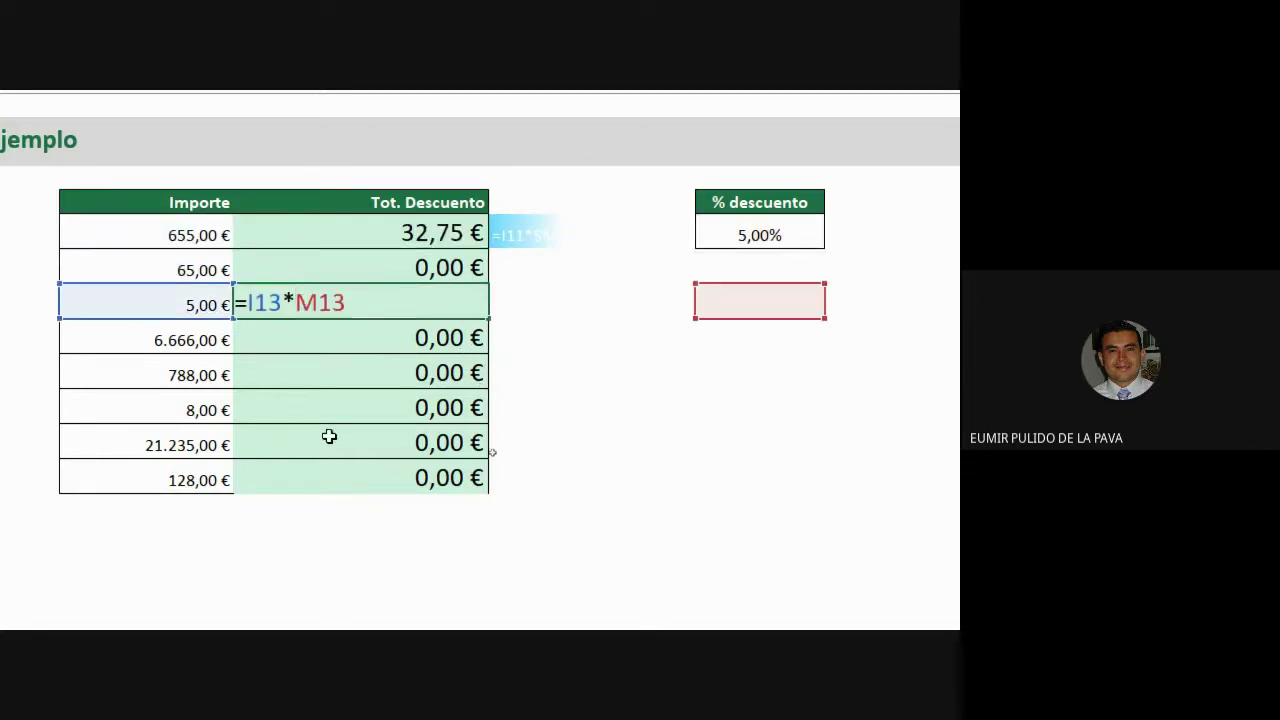
pyautogui.press('Escape')
pyautogui.doubleClick(353, 334)
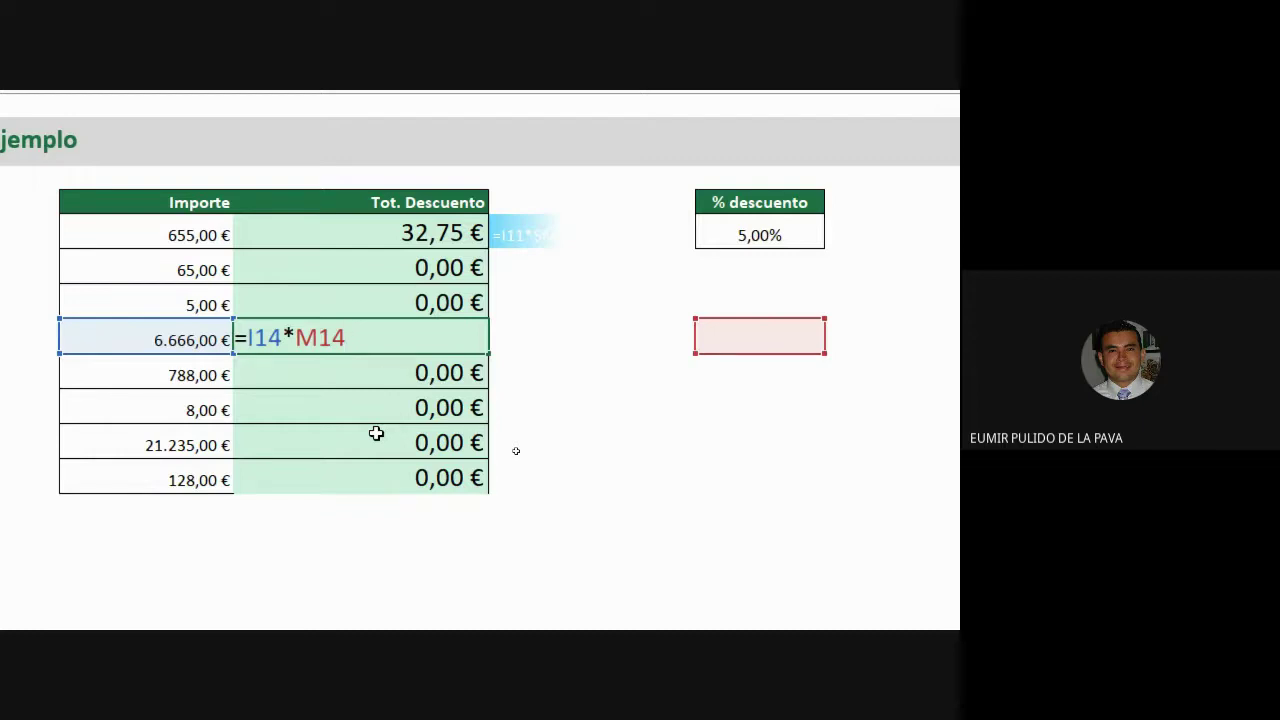
pyautogui.hotkey('ctrl', 'Return')
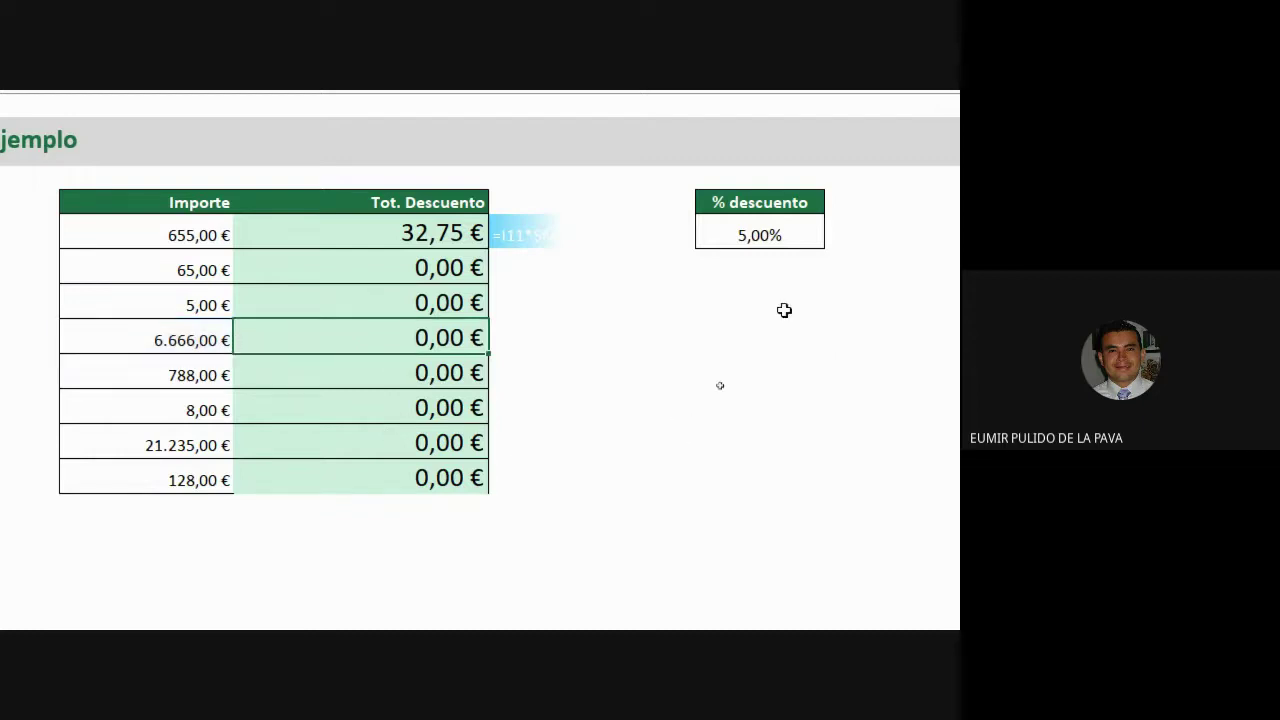
# Step: Enter the test values 5, 5, 5, 56 and 5 in the cells below the % descuento value, M12 to M16
pyautogui.click(771, 271)
pyautogui.write('5')
pyautogui.press('Return')
pyautogui.write('5')
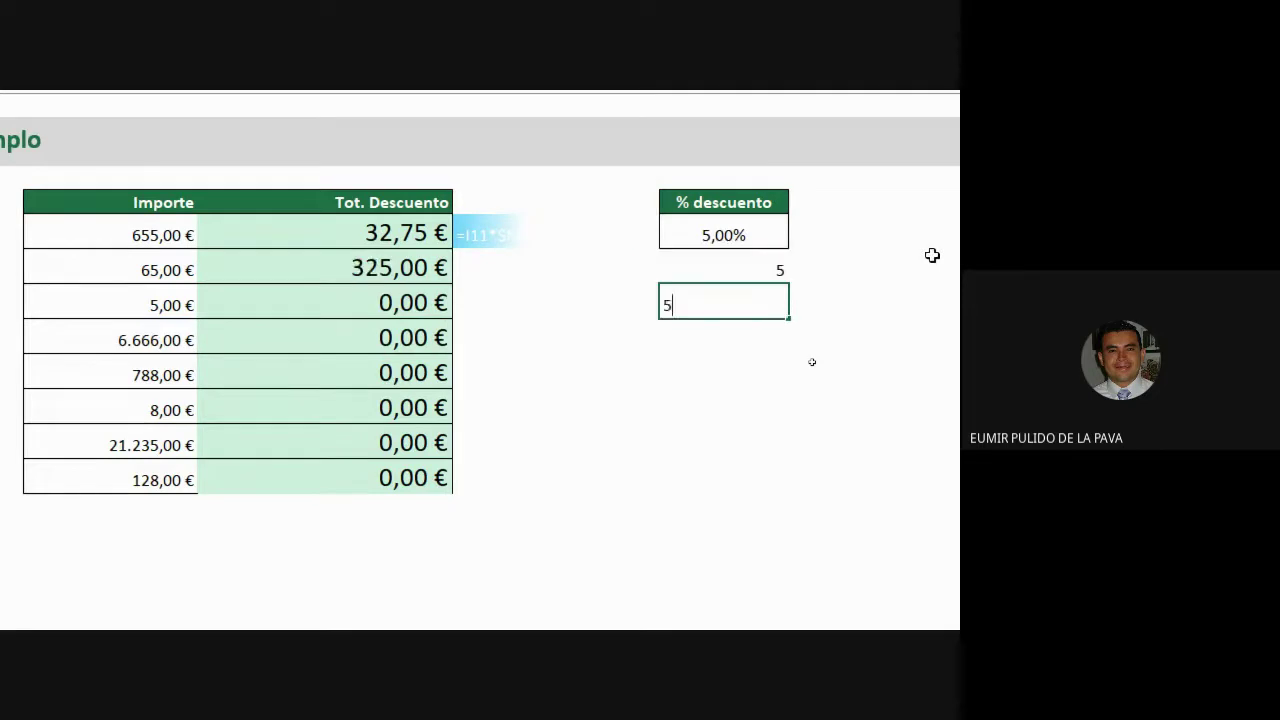
pyautogui.press('Return')
pyautogui.write('5')
pyautogui.press('Return')
pyautogui.write('56')
pyautogui.press('Return')
pyautogui.write('5')
pyautogui.press('Return')
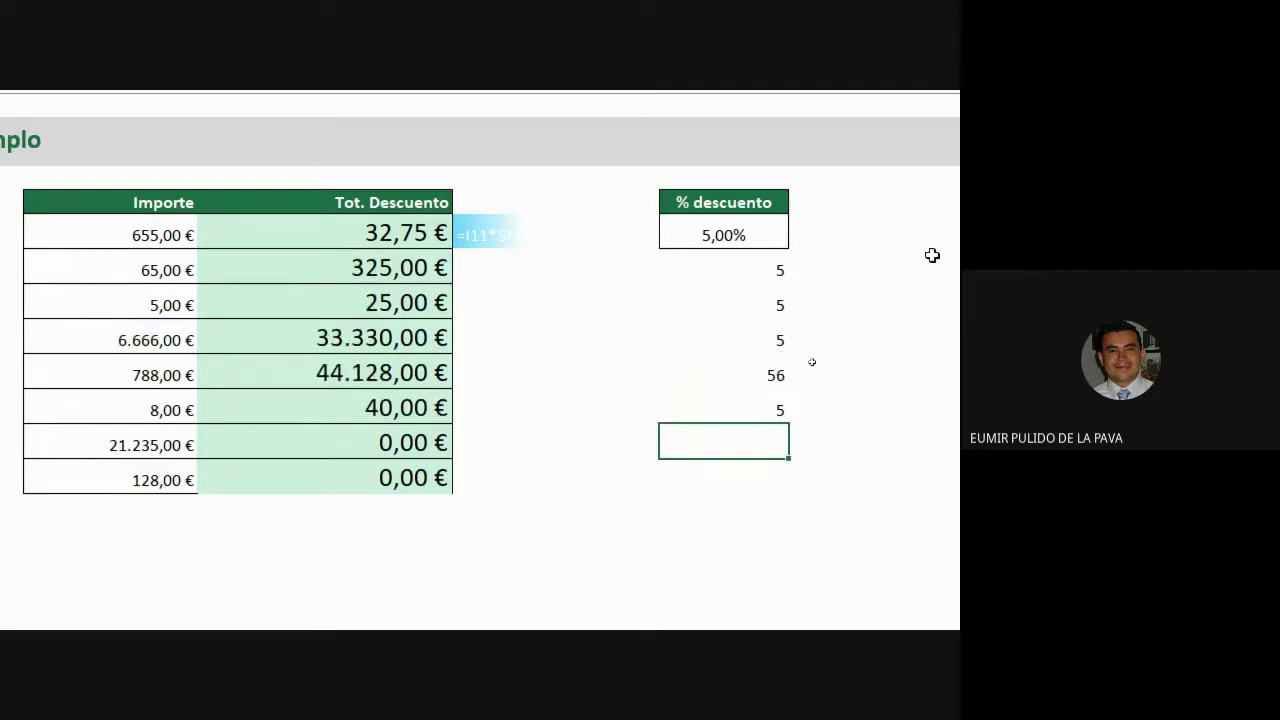
# Step: Clear the test values from M12 to M16 below the % descuento cell
pyautogui.press('Up')
pyautogui.press('Up')
pyautogui.press('Up')
pyautogui.press('Up')
pyautogui.press('Up')
pyautogui.hotkey('shift', 'Down')
pyautogui.hotkey('shift', 'Down')
pyautogui.hotkey('shift', 'Down')
pyautogui.hotkey('shift', 'Down')
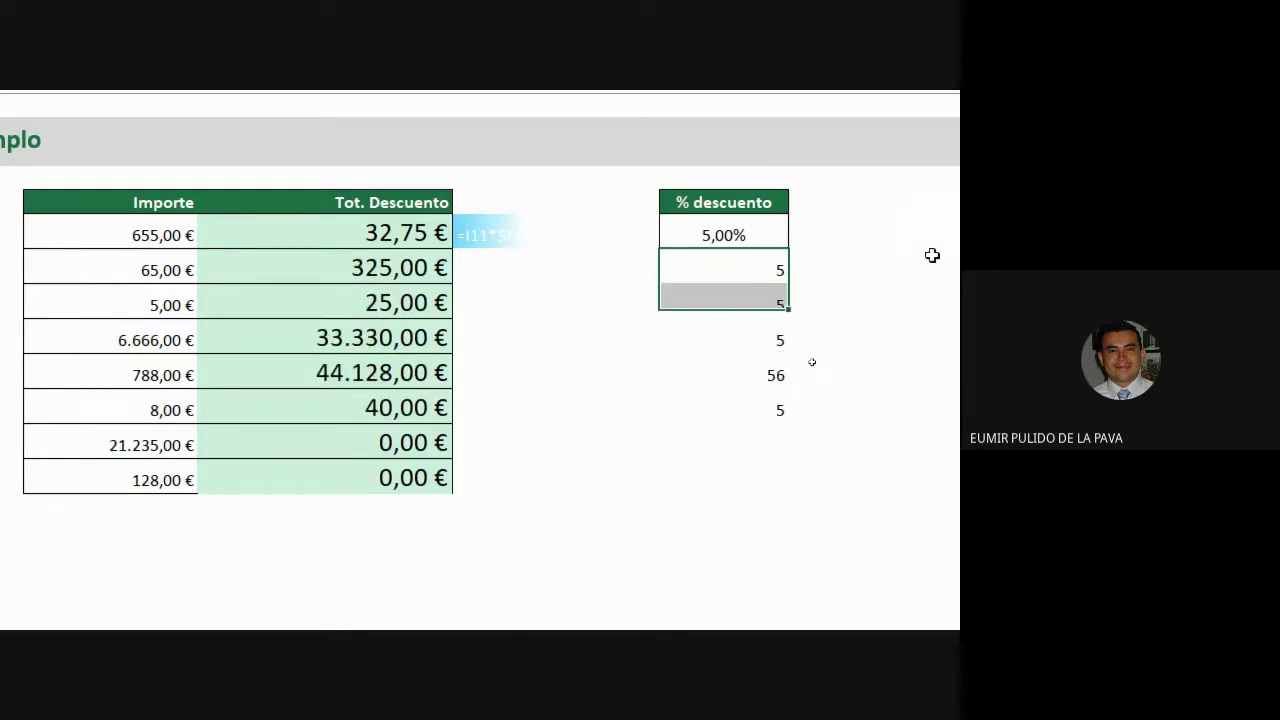
pyautogui.press('Delete')
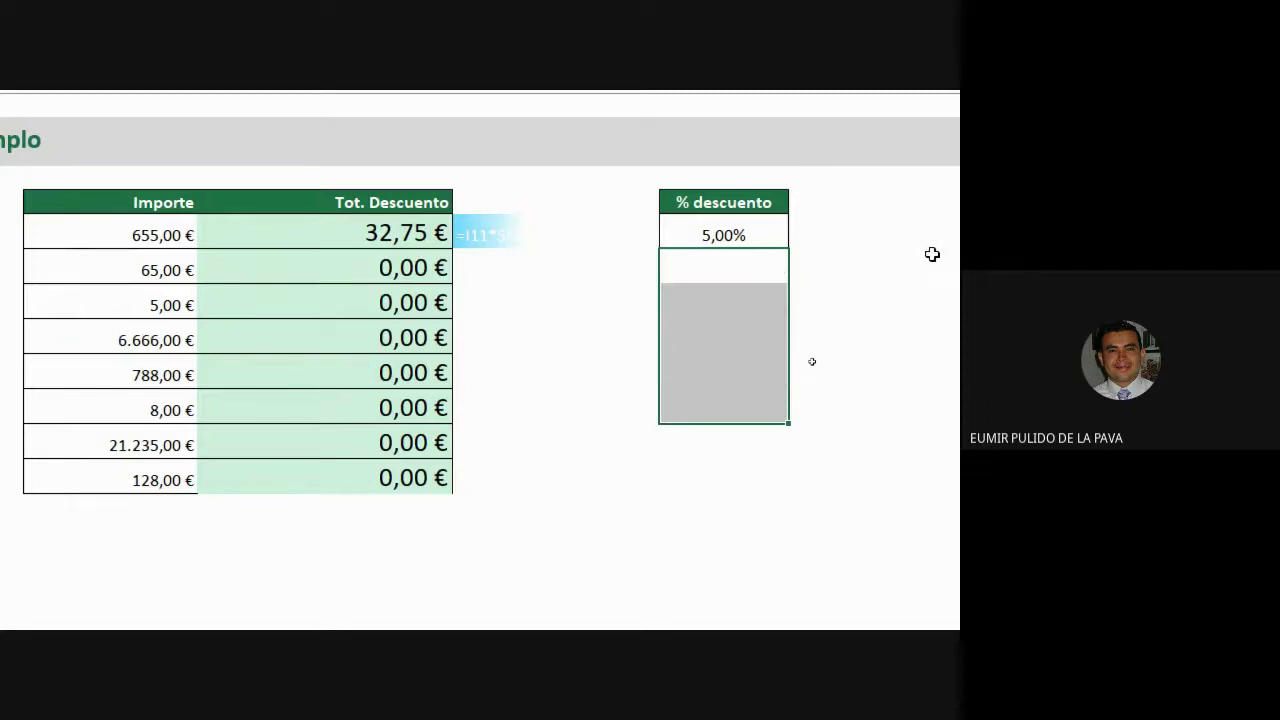
# Step: Select the % descuento value and read the Teoría text on what an absolute reference is
pyautogui.click(709, 234)
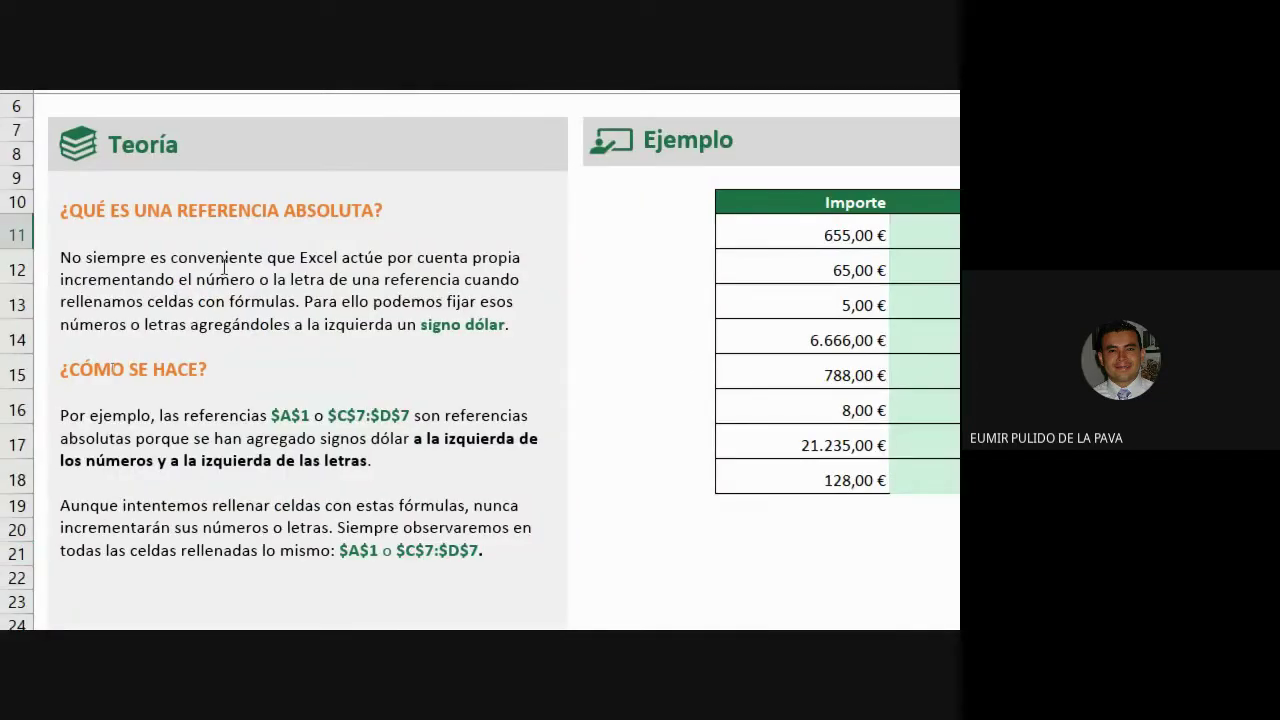
pyautogui.moveTo(178, 215); pyautogui.dragTo(373, 212)
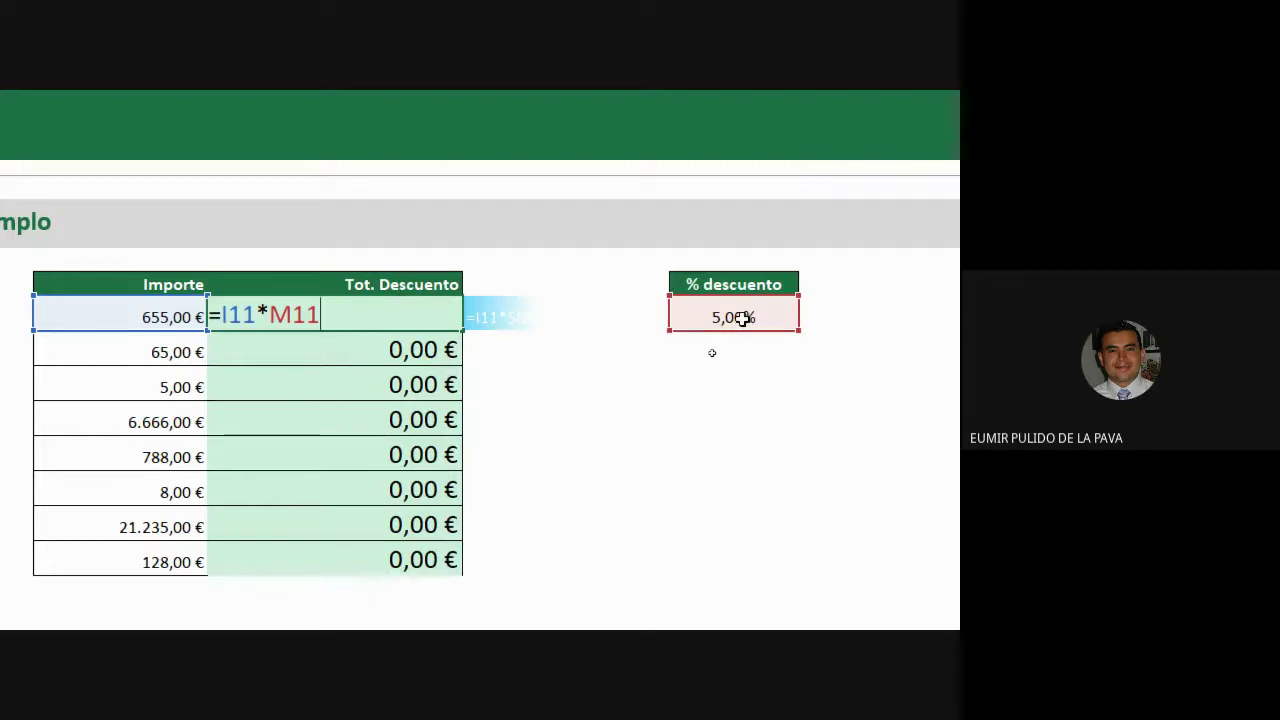
# Step: Check the Importe reference in the Tot. Descuento formulas of J12, J13, J14 and J18 against each row's amount
pyautogui.doubleClick(280, 344)
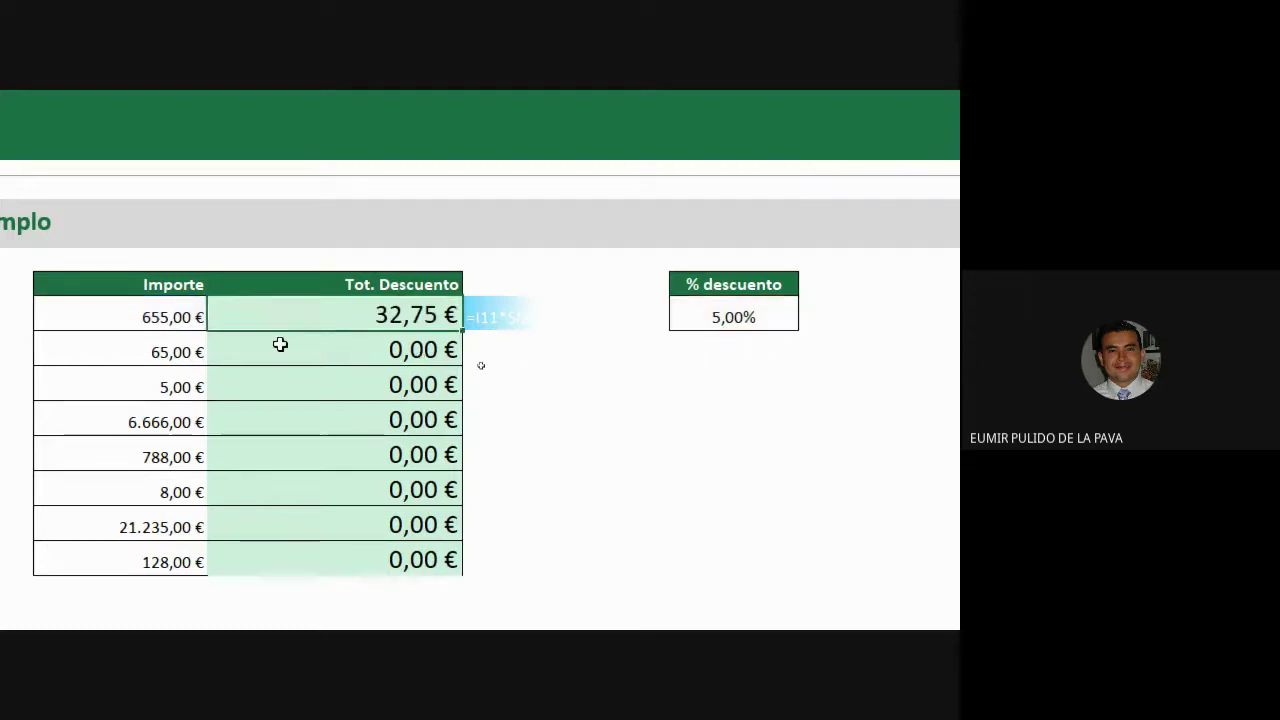
pyautogui.moveTo(222, 349); pyautogui.dragTo(257, 349)
pyautogui.press('Return')
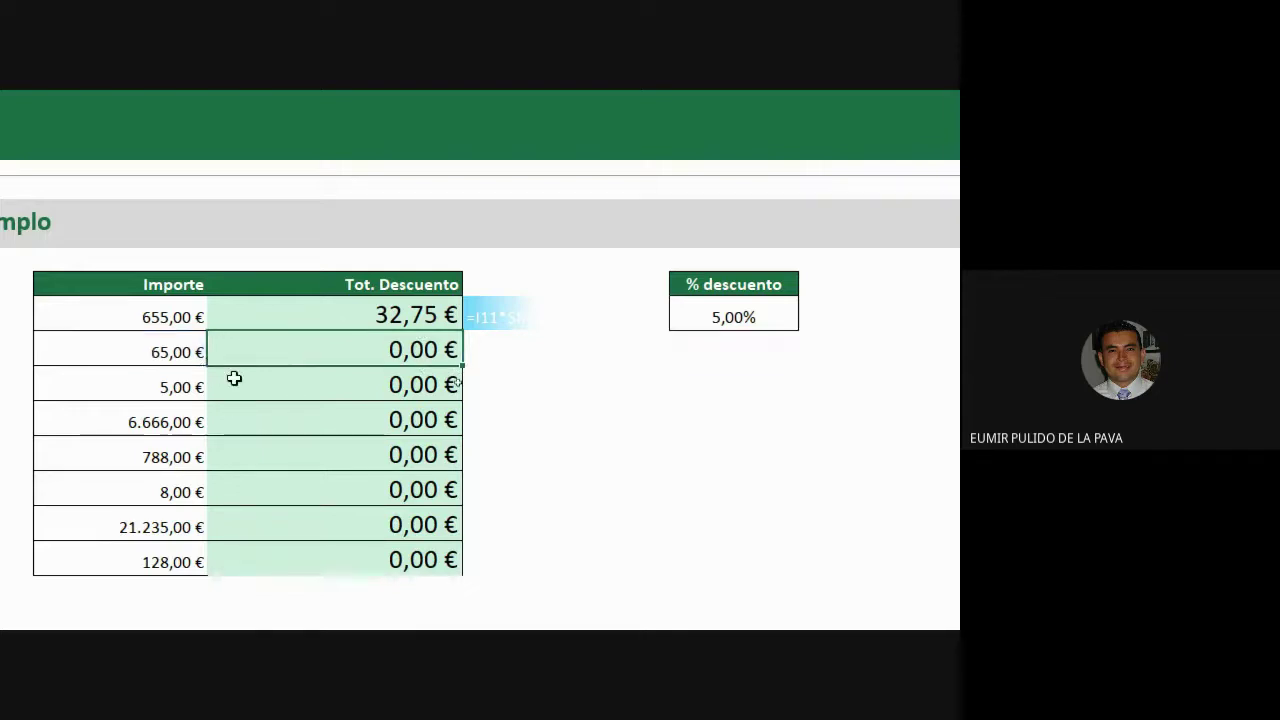
pyautogui.doubleClick(232, 384)
pyautogui.moveTo(222, 386); pyautogui.dragTo(257, 386)
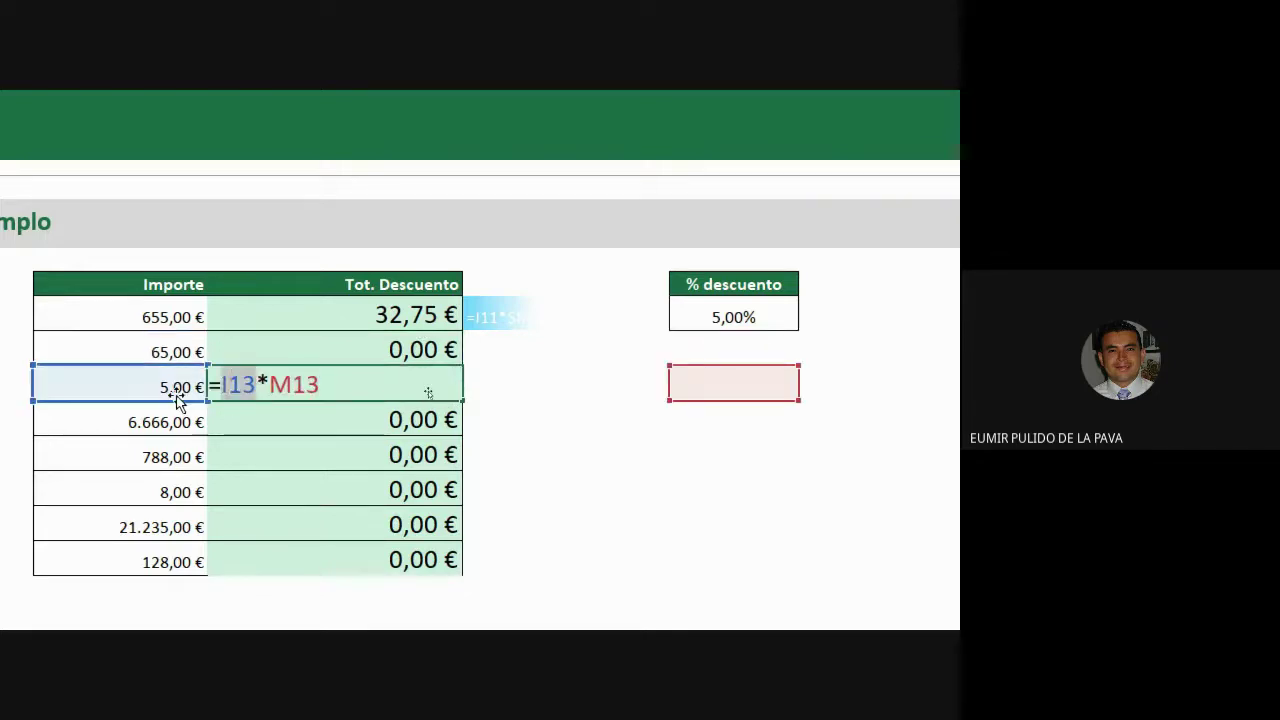
pyautogui.press('Return')
pyautogui.doubleClick(240, 420)
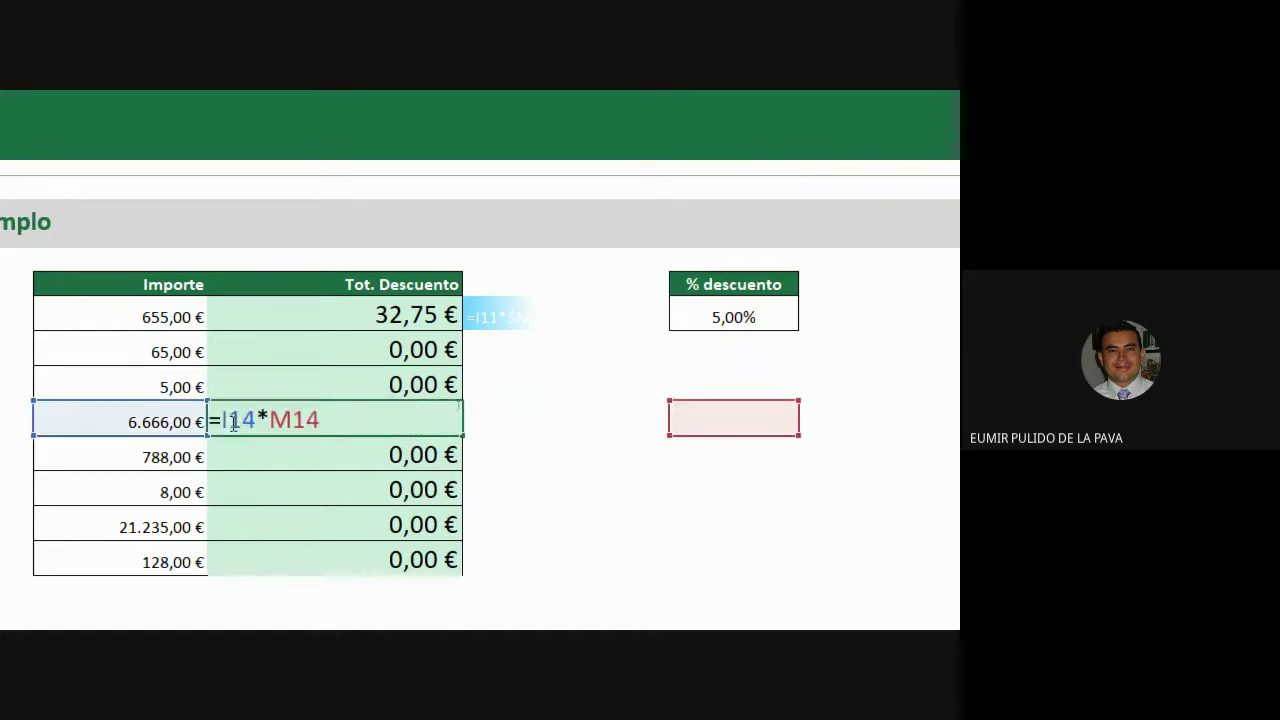
pyautogui.moveTo(224, 420); pyautogui.dragTo(257, 420)
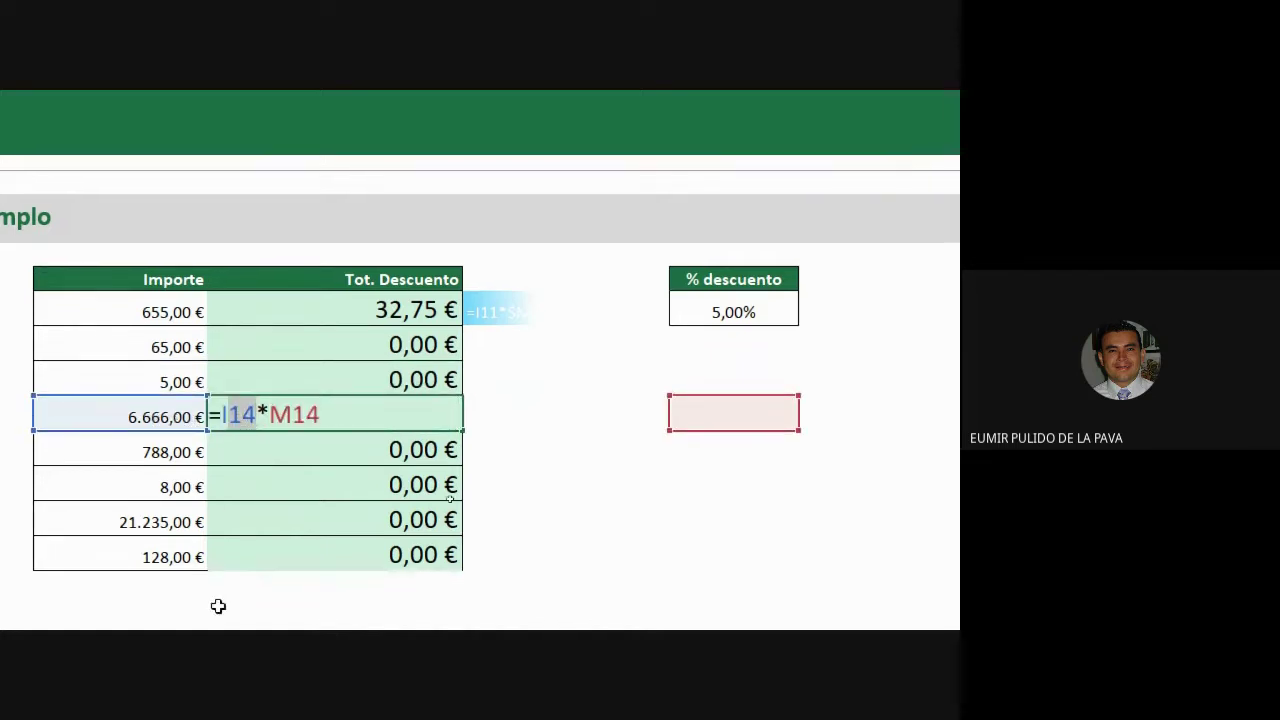
pyautogui.press('Return')
pyautogui.doubleClick(231, 558)
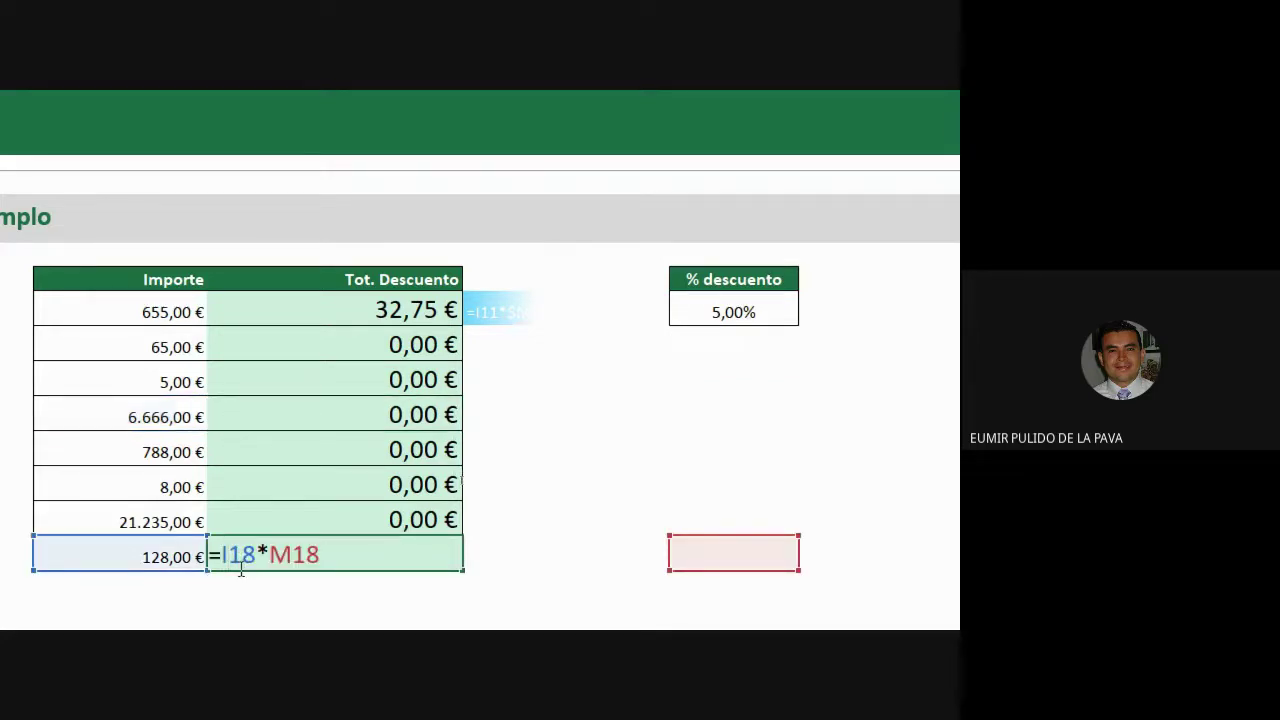
# Step: Highlight the M11 percentage reference in the first Tot. Descuento formula and leave the formula as it is
pyautogui.doubleClick(290, 309)
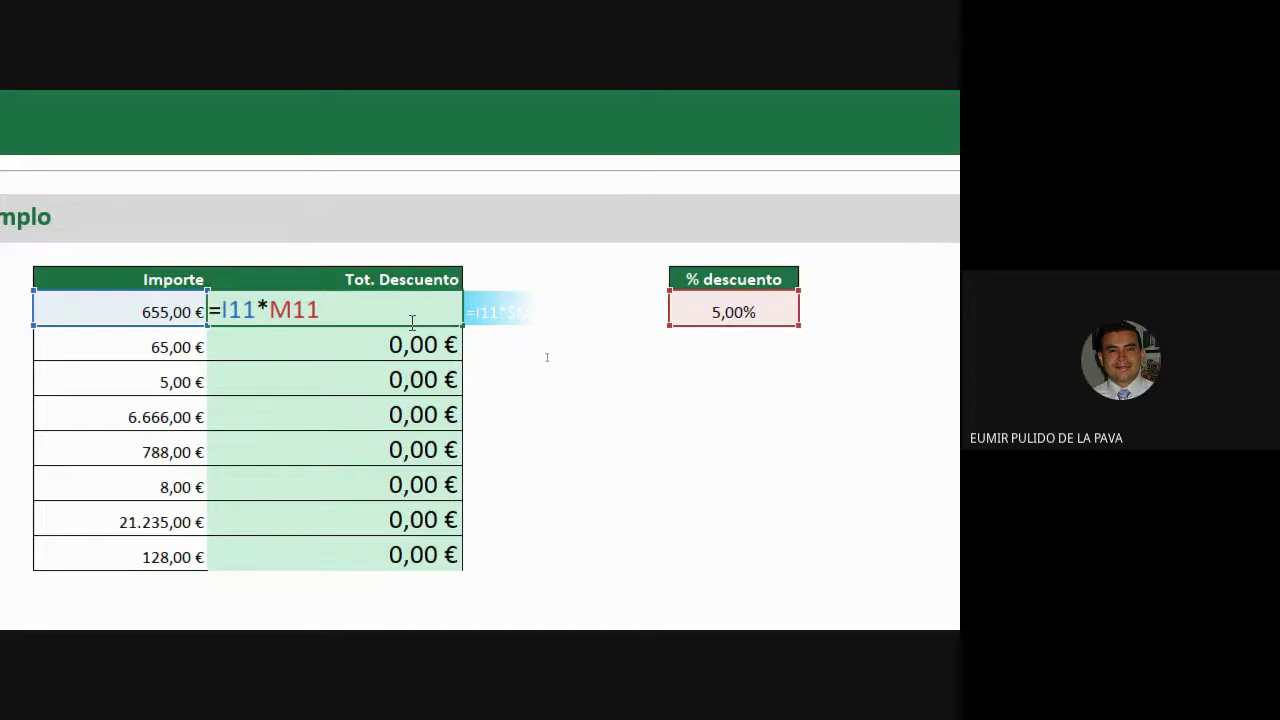
pyautogui.moveTo(272, 316); pyautogui.dragTo(354, 316)
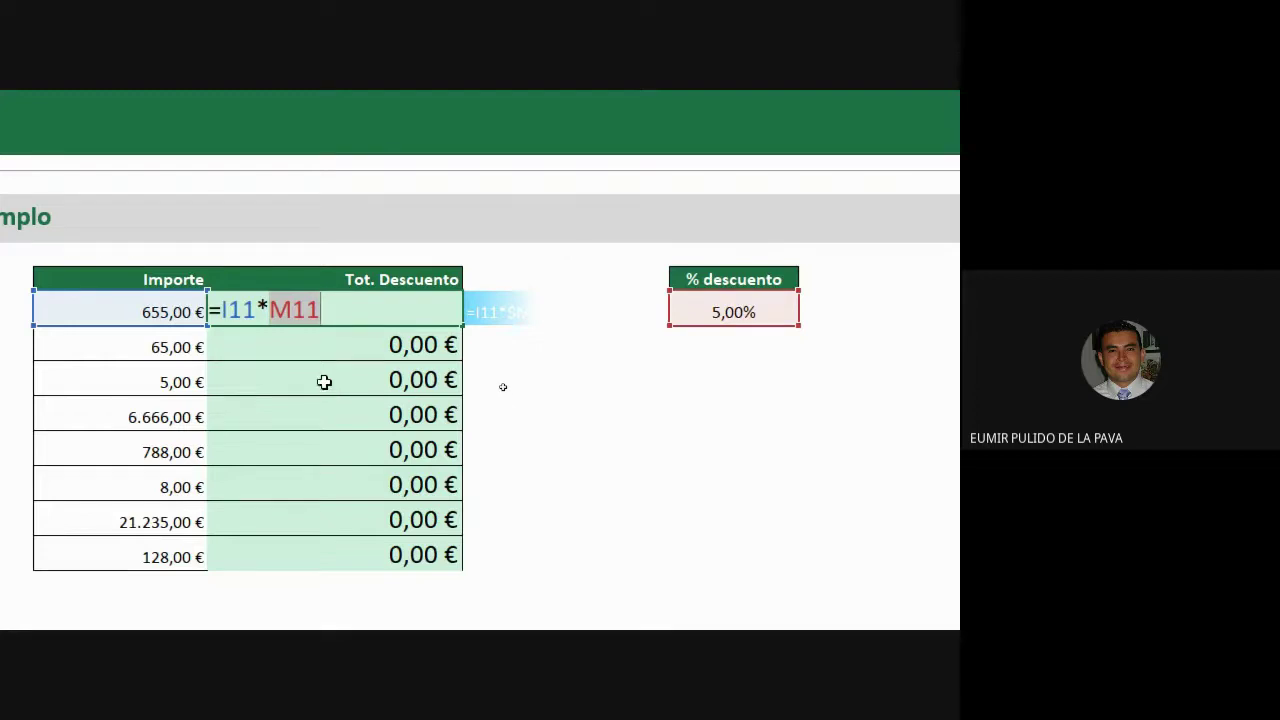
pyautogui.click(333, 352)
pyautogui.press('Escape')
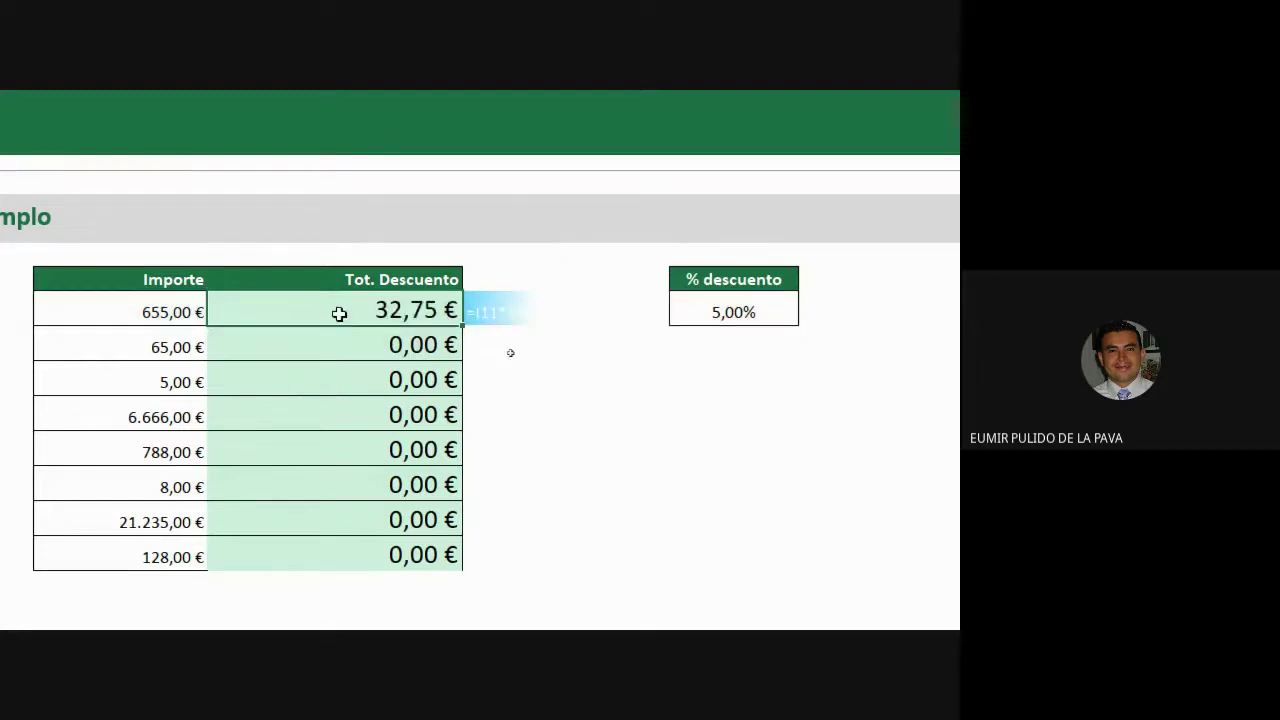
# Step: Compare the percentage references in the first few Tot. Descuento formulas, and reopen the J11 formula
pyautogui.doubleClick(337, 313)
pyautogui.doubleClick(325, 344)
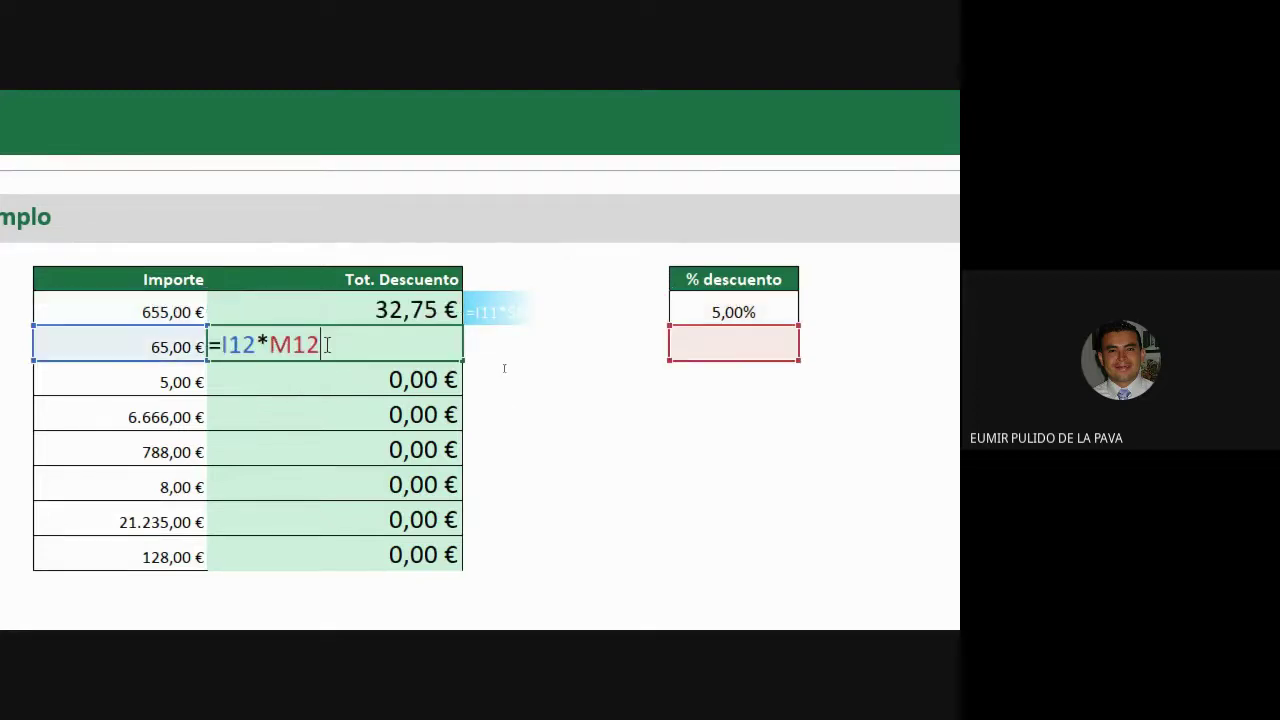
pyautogui.doubleClick(352, 383)
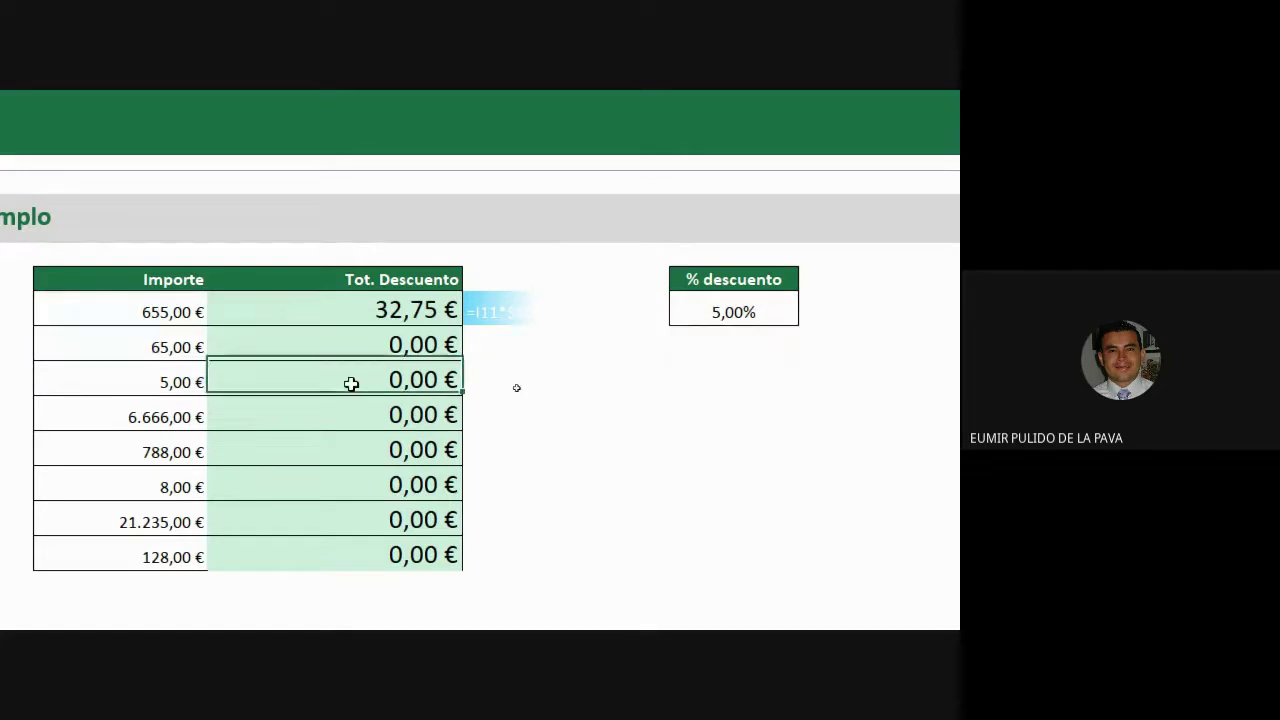
pyautogui.doubleClick(341, 314)
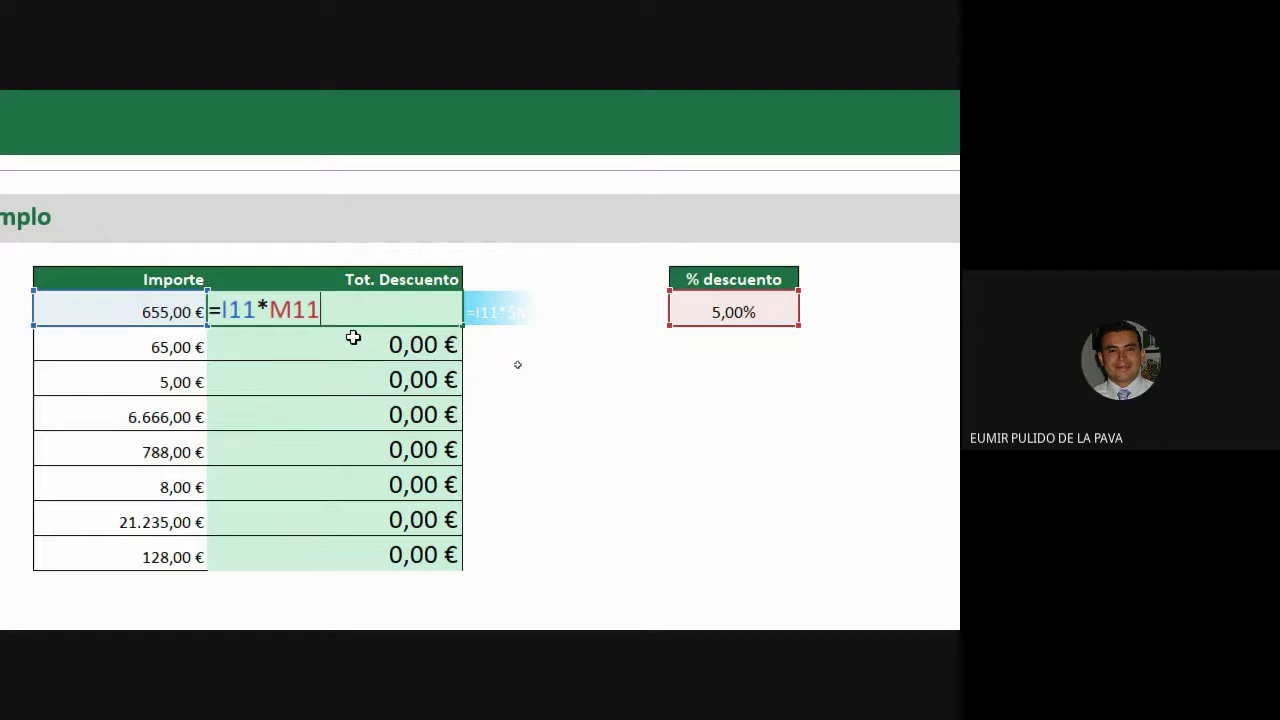
pyautogui.doubleClick(355, 340)
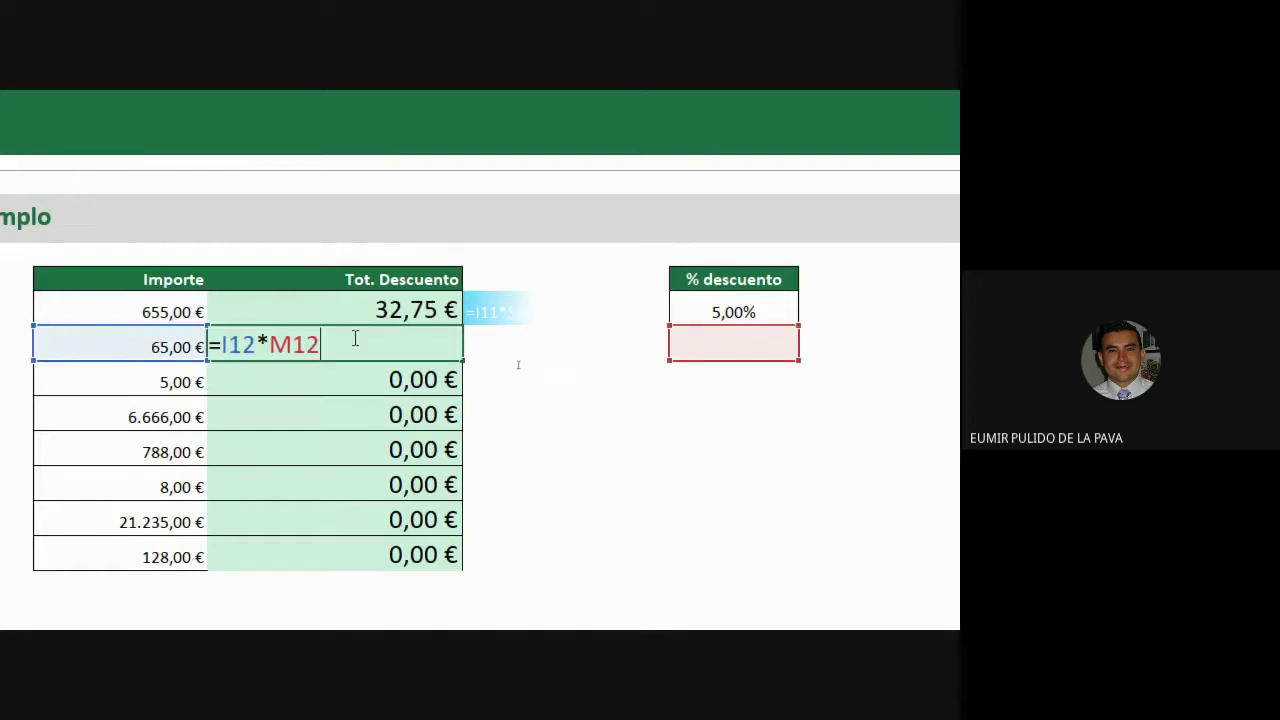
pyautogui.doubleClick(355, 378)
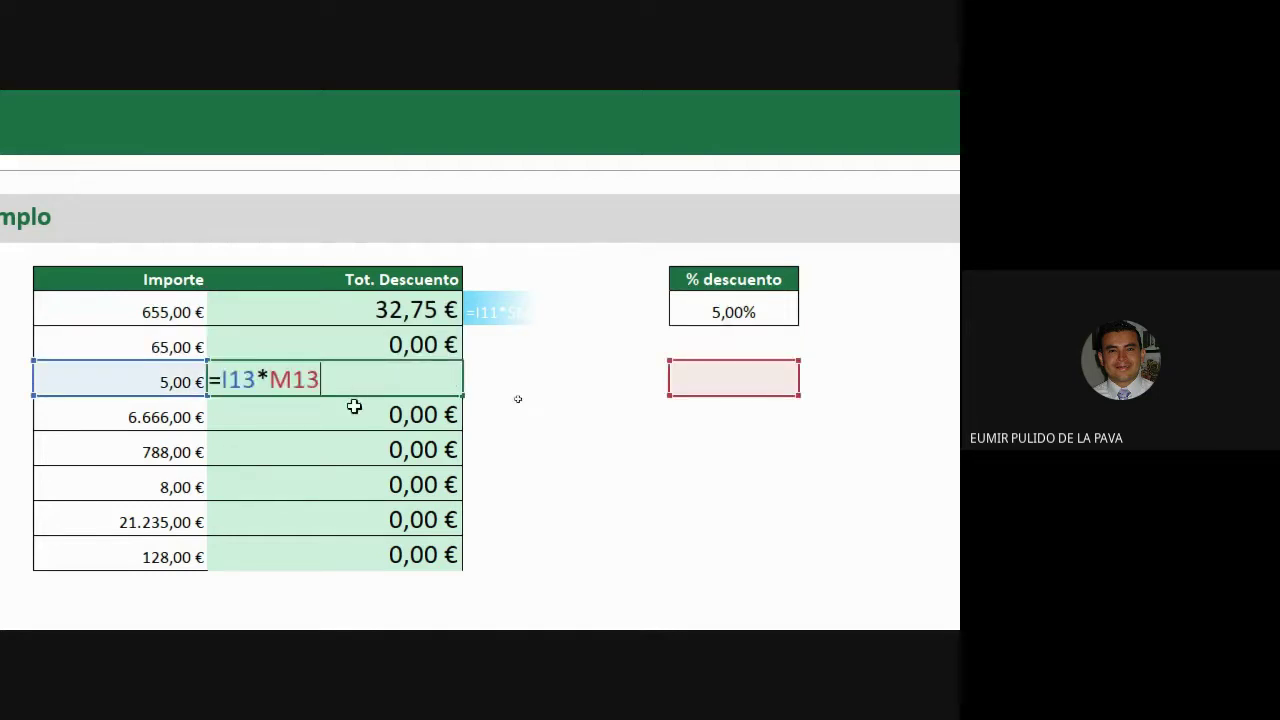
pyautogui.doubleClick(354, 406)
pyautogui.doubleClick(354, 314)
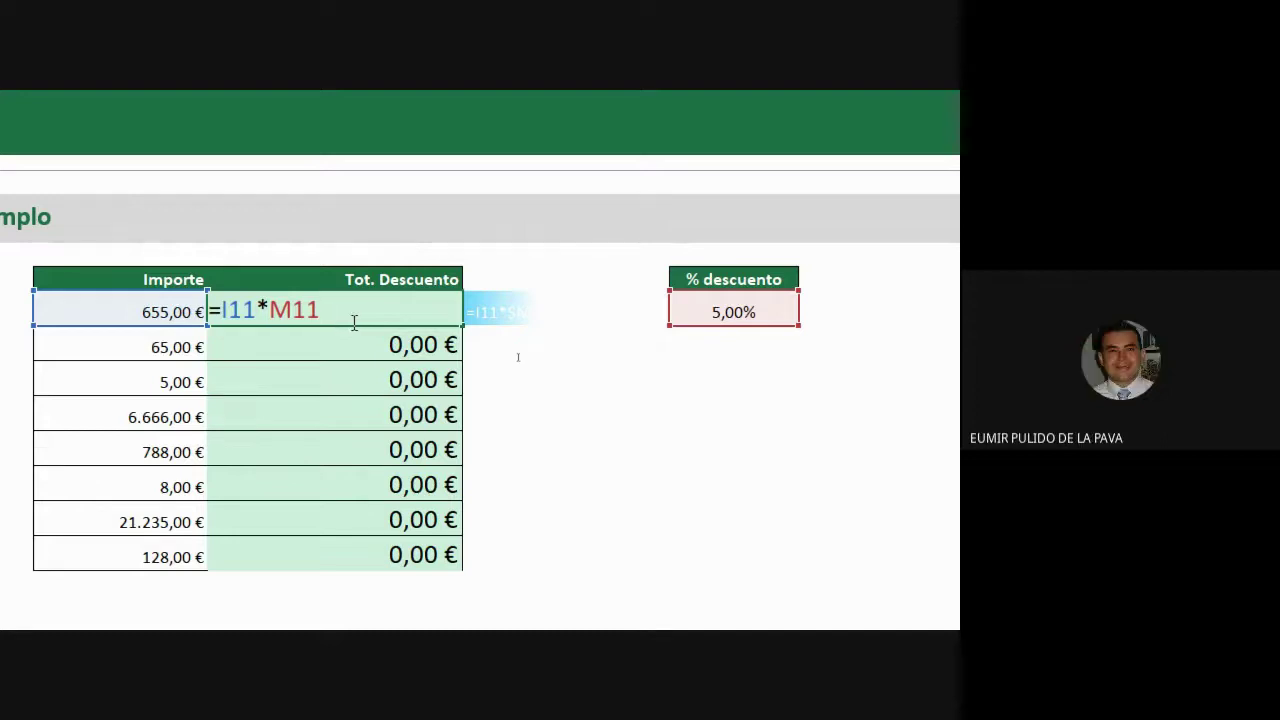
# Step: Compare the percentage references in the Tot. Descuento formulas from J11 down to J14, and recheck the first three
pyautogui.press('Return')
pyautogui.write('=I12*M12')
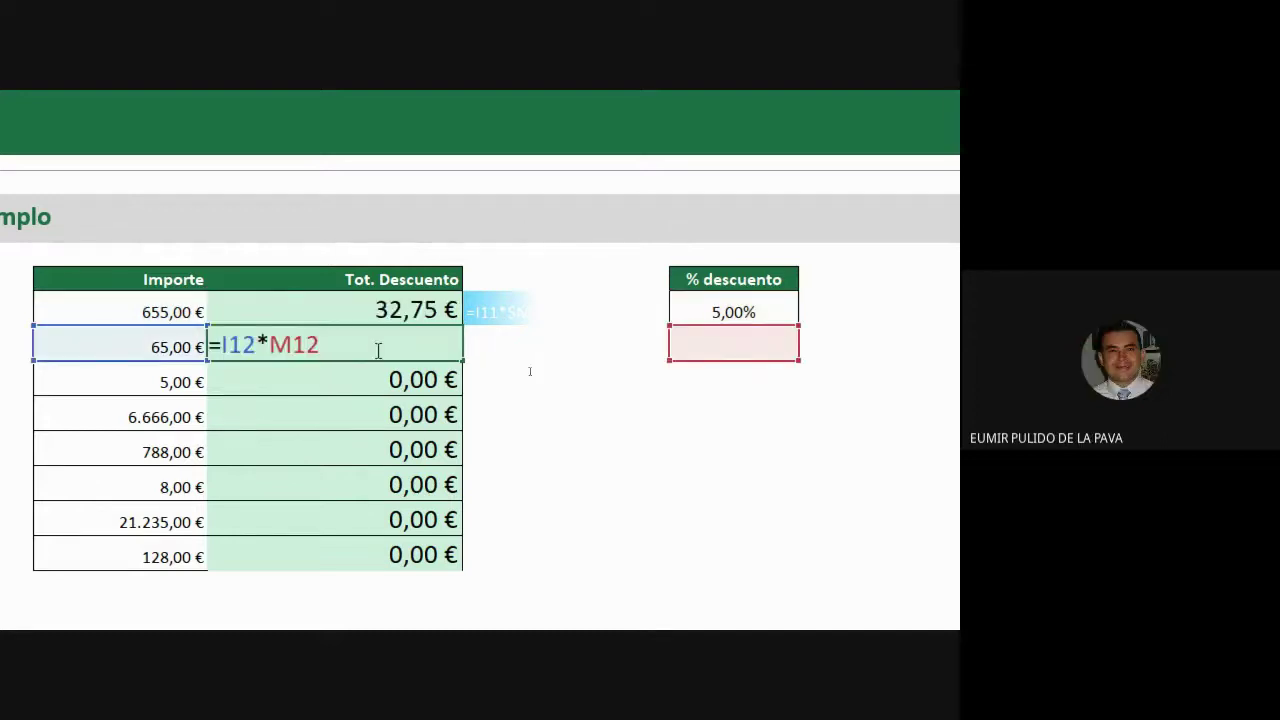
pyautogui.press('Return')
pyautogui.write('=I13*M13')
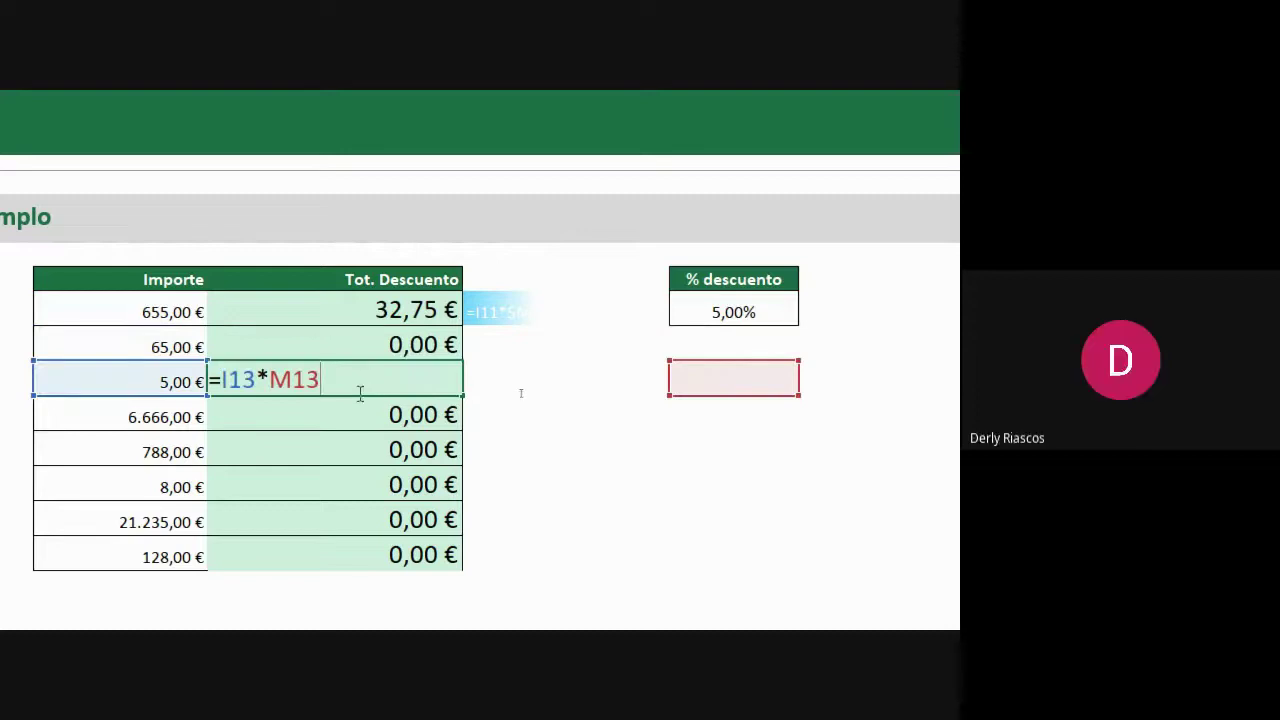
pyautogui.press('Return')
pyautogui.write('=I14*M14')
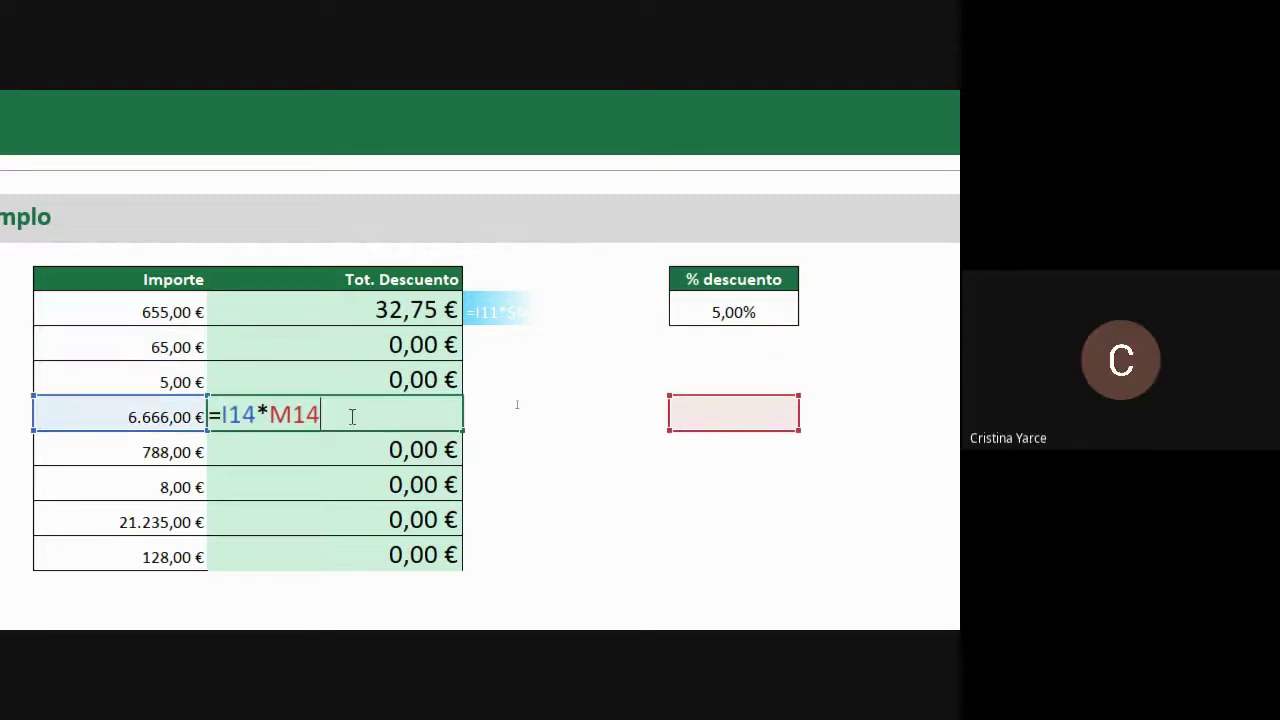
pyautogui.press('Return')
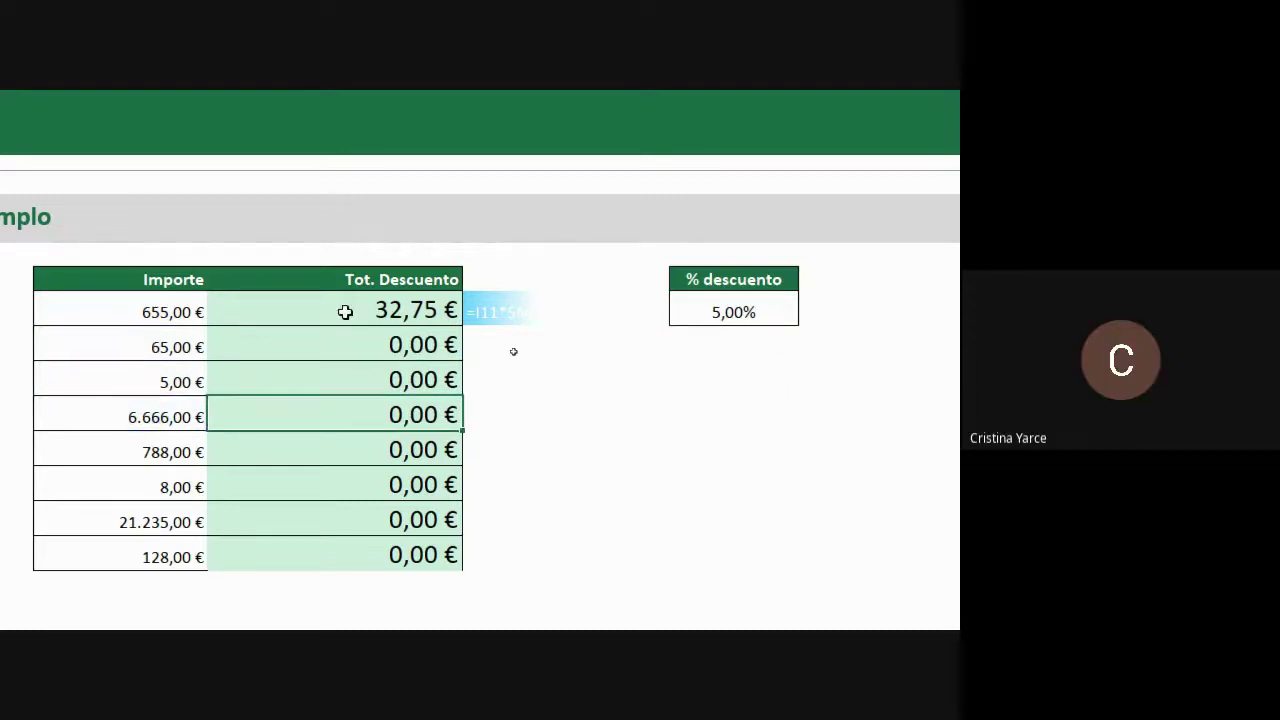
pyautogui.doubleClick(343, 311)
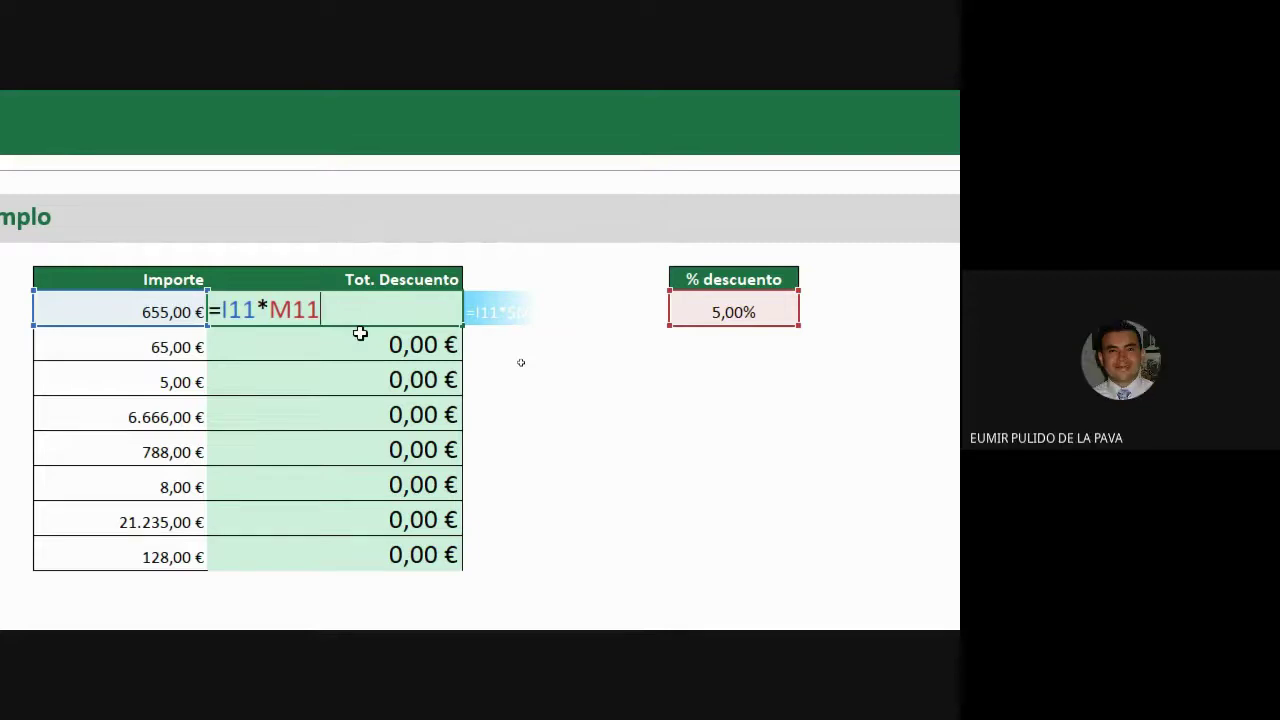
pyautogui.doubleClick(360, 333)
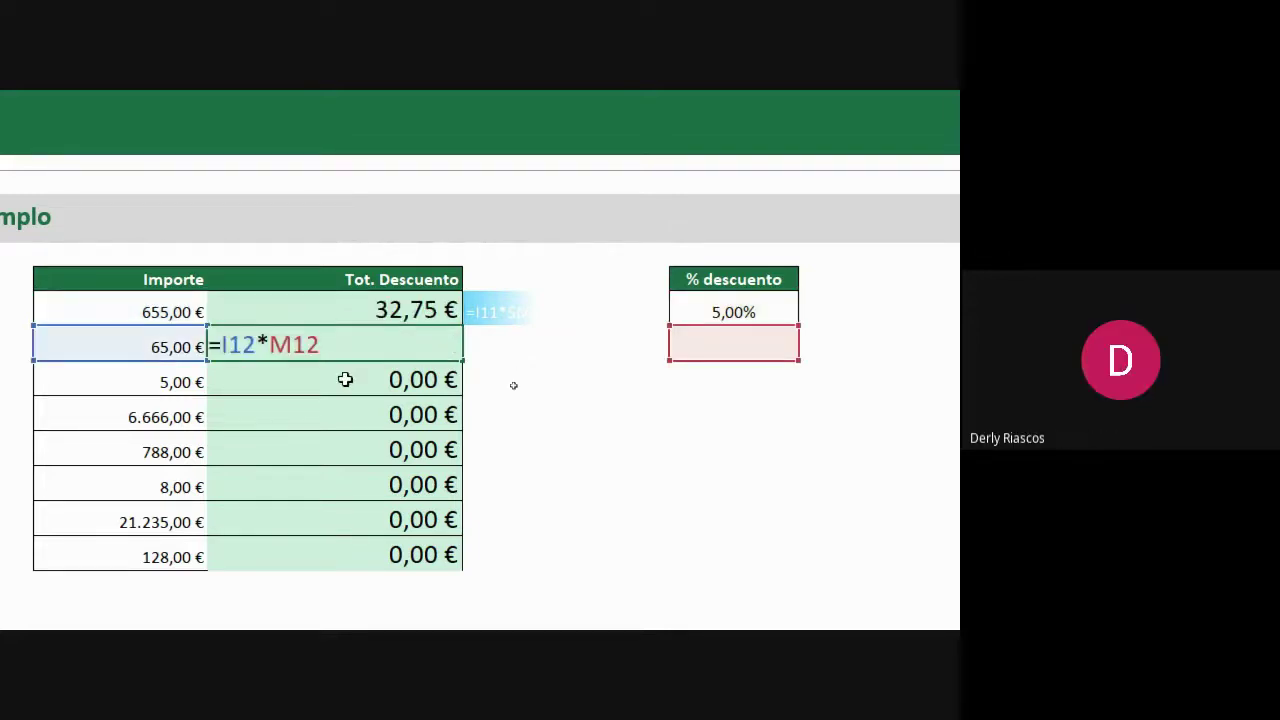
pyautogui.doubleClick(343, 379)
# Step: Highlight the column letter M of the percentage reference in the J11, J12 and J13 formulas, leaving the formulas as they are
pyautogui.doubleClick(343, 309)
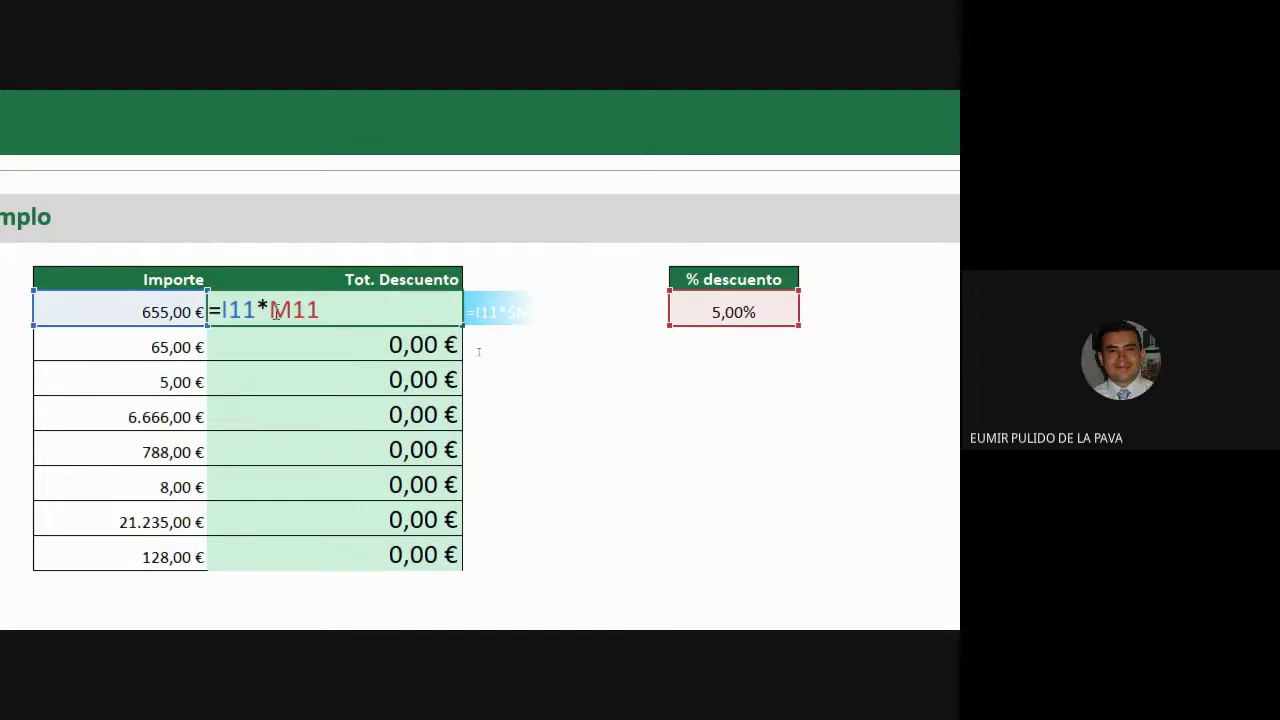
pyautogui.moveTo(270, 311); pyautogui.dragTo(290, 311)
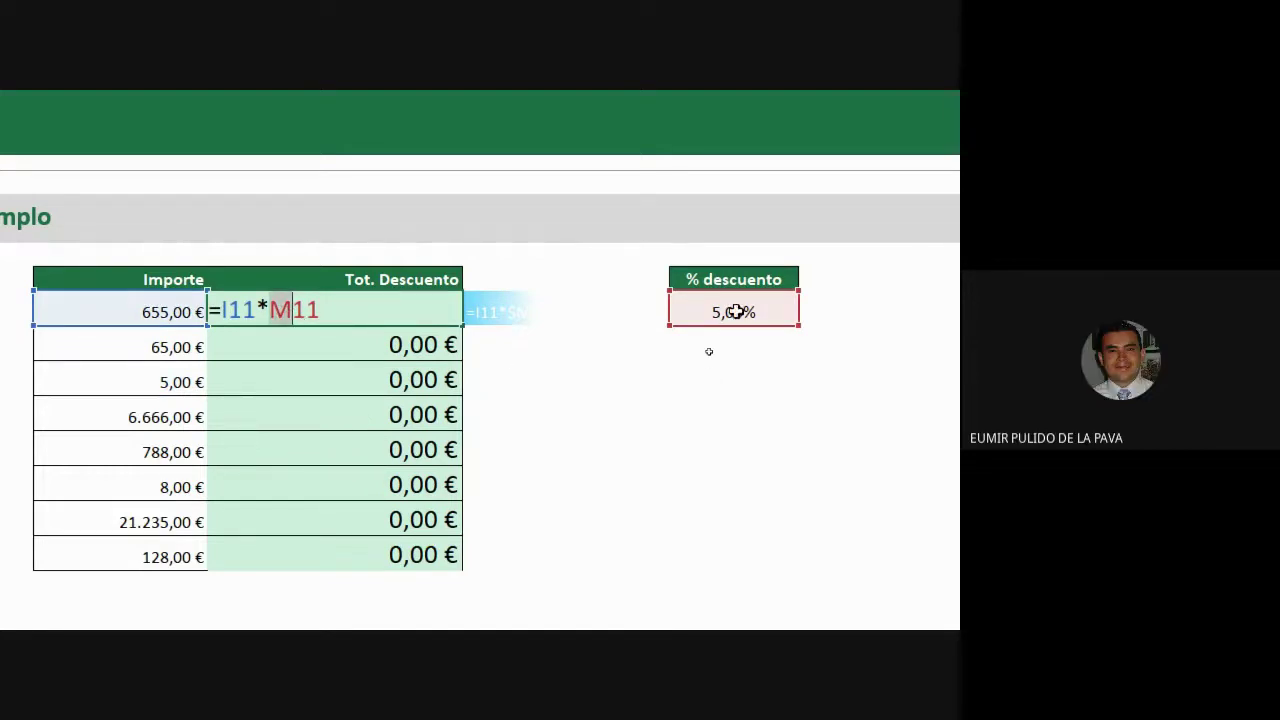
pyautogui.press('Return')
pyautogui.doubleClick(343, 343)
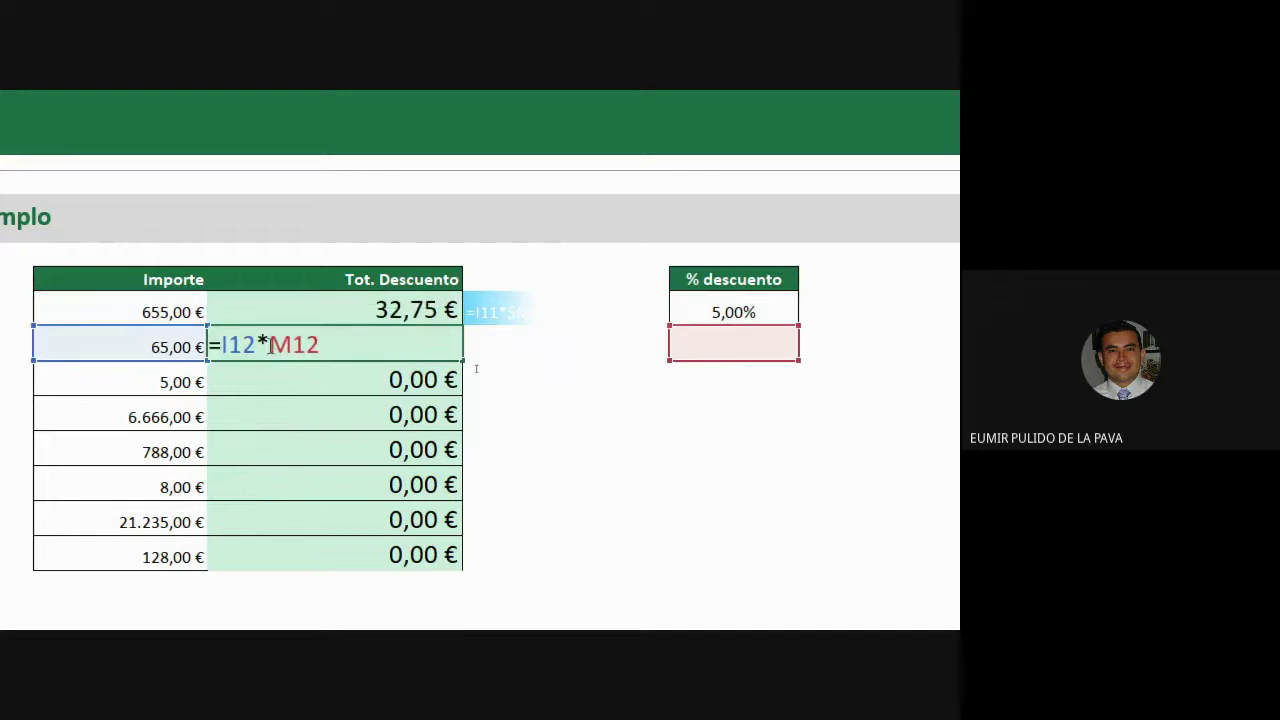
pyautogui.moveTo(270, 345); pyautogui.dragTo(292, 345)
pyautogui.click(296, 389)
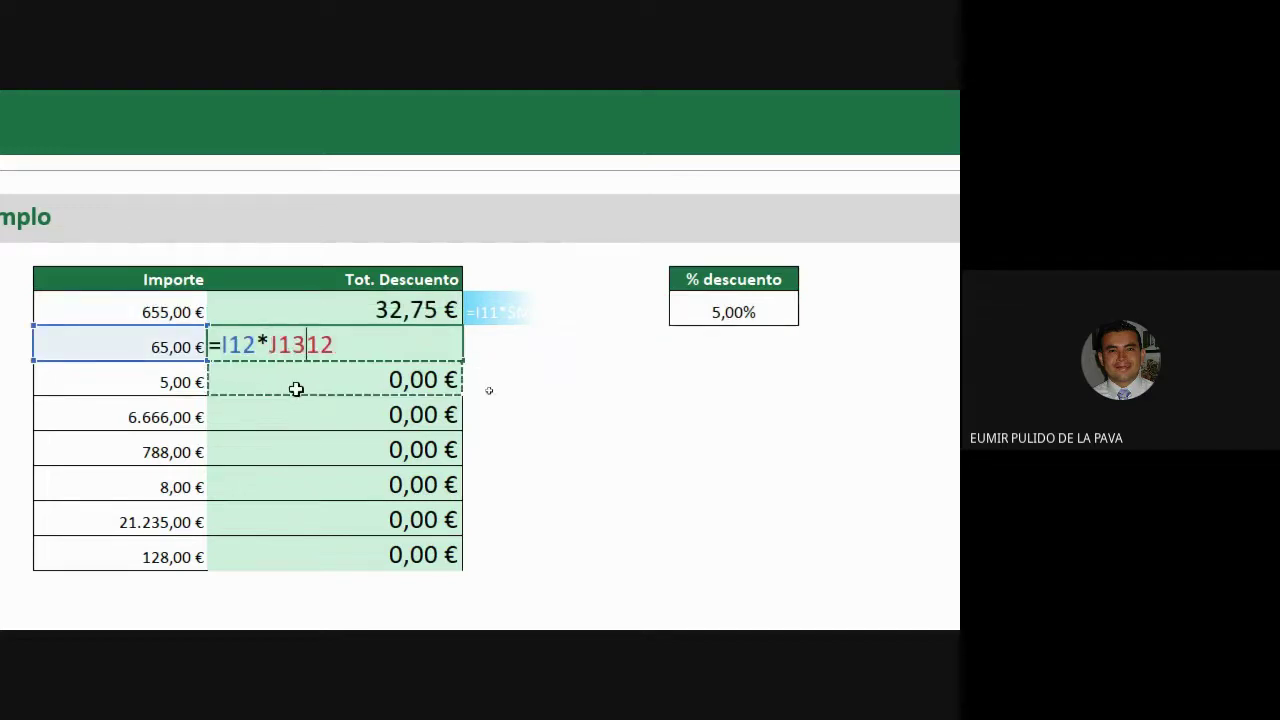
pyautogui.press('Escape')
pyautogui.doubleClick(290, 383)
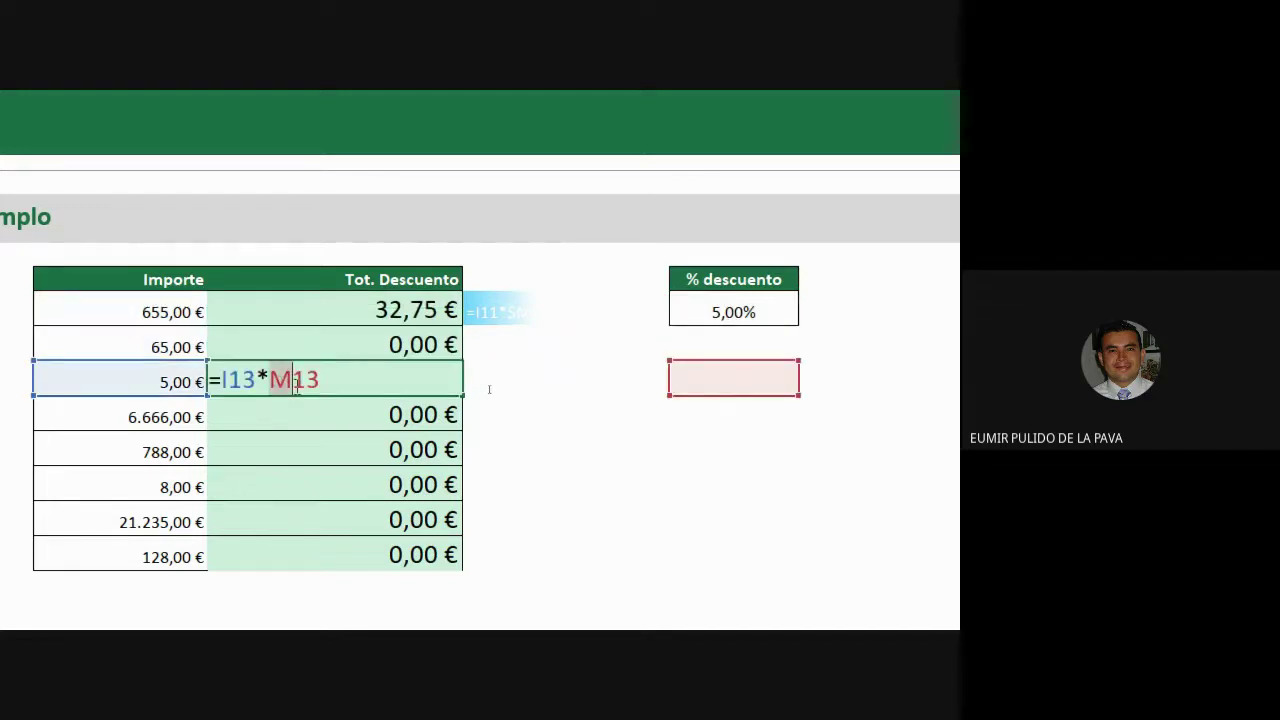
pyautogui.press('Escape')
# Step: Highlight the row number of the percentage reference in the J11, J12 and J13 formulas, and reopen the J11 formula
pyautogui.doubleClick(316, 313)
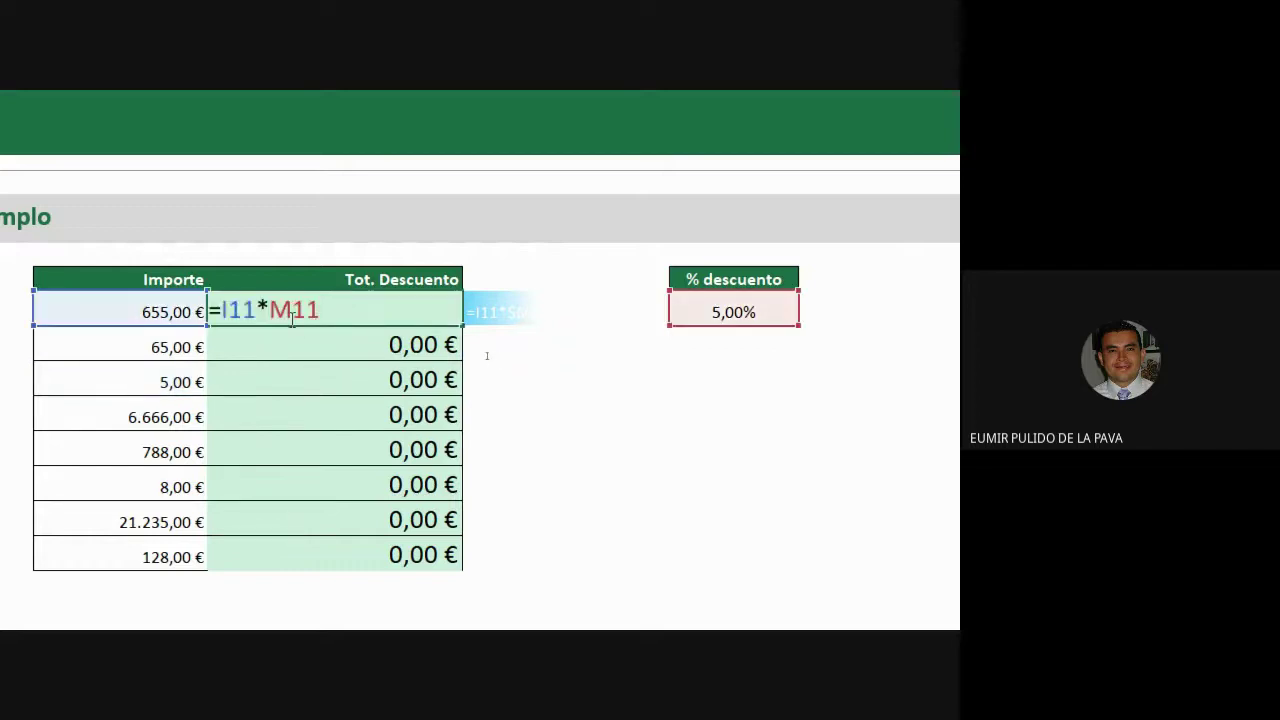
pyautogui.moveTo(292, 320); pyautogui.dragTo(328, 324)
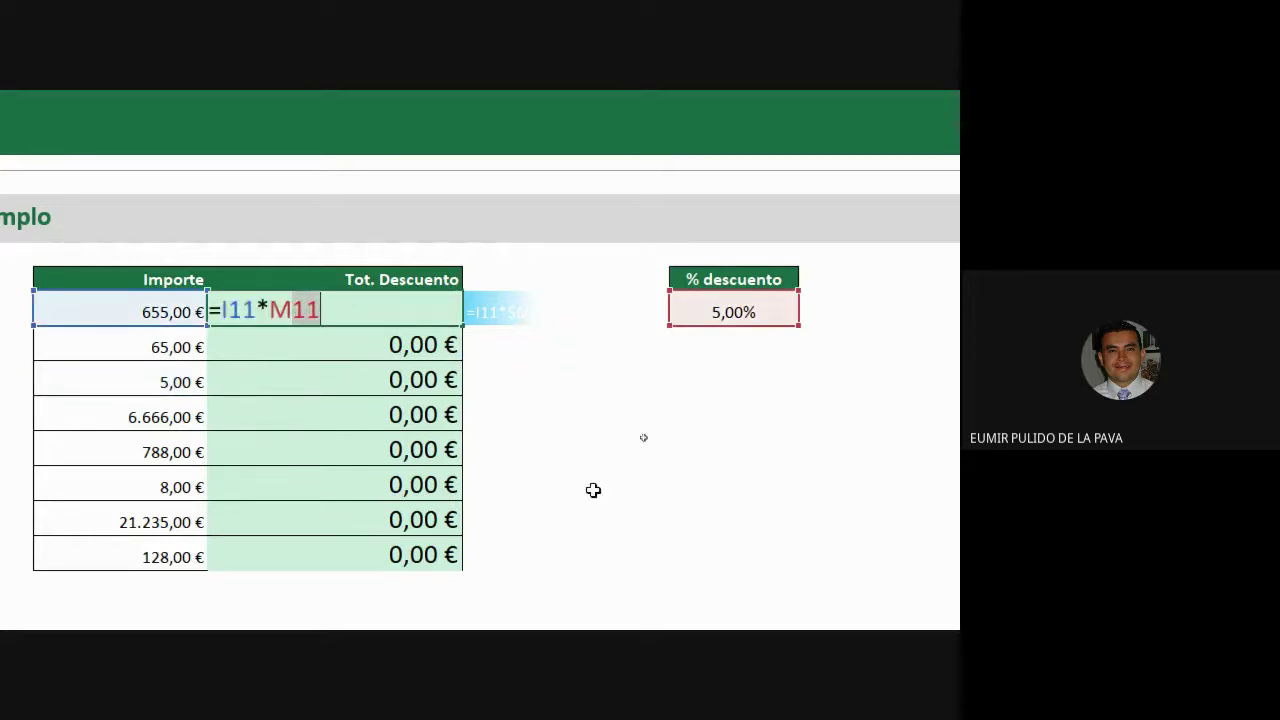
pyautogui.press('Escape')
pyautogui.doubleClick(315, 343)
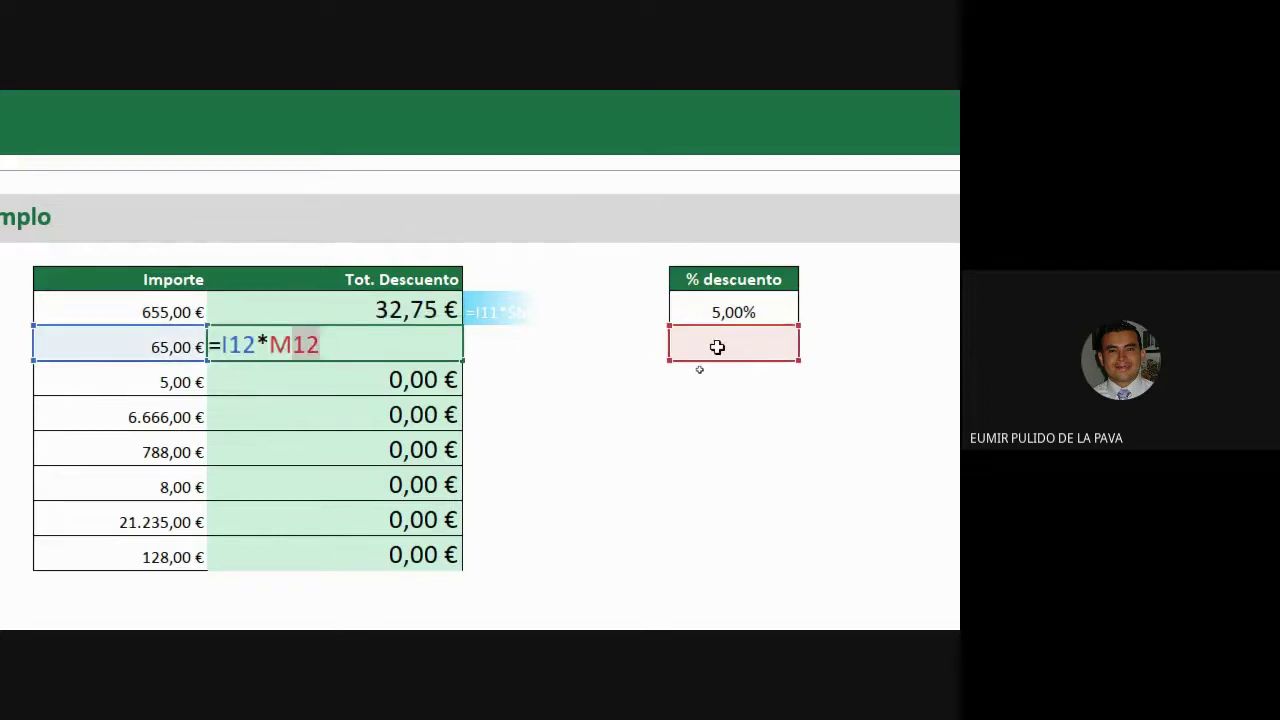
pyautogui.press('Return')
pyautogui.doubleClick(338, 372)
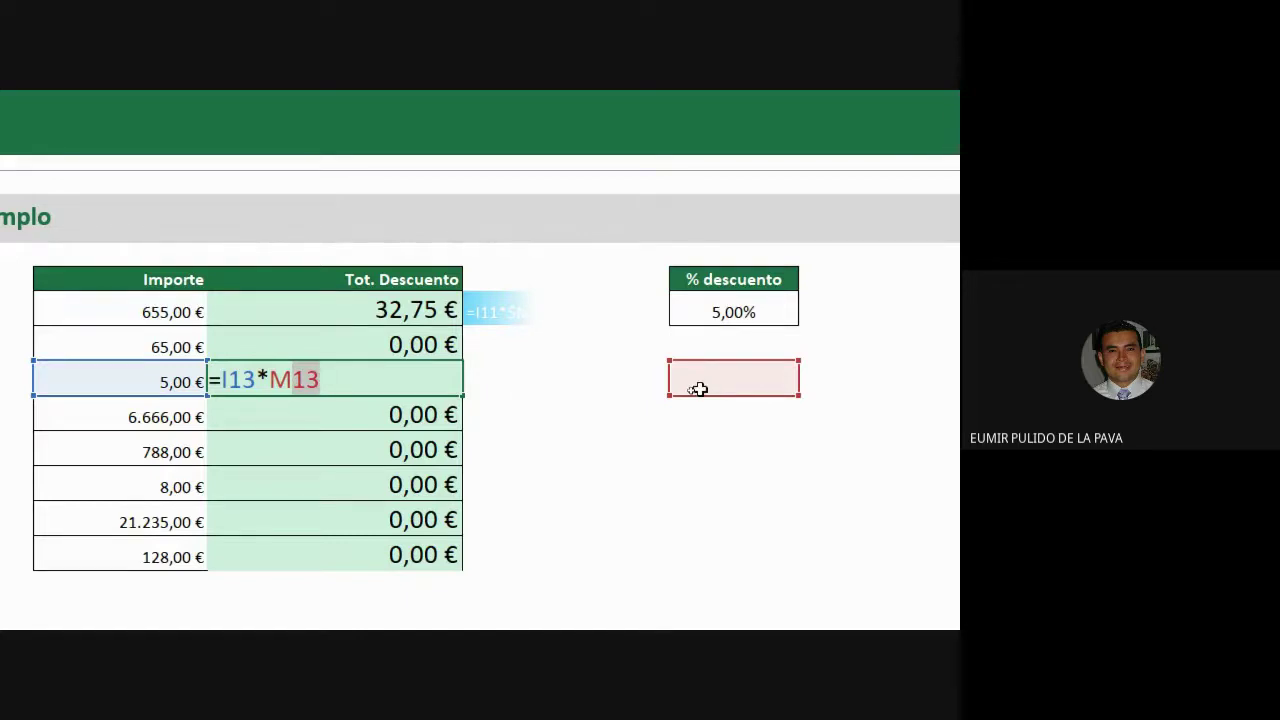
pyautogui.press('Return')
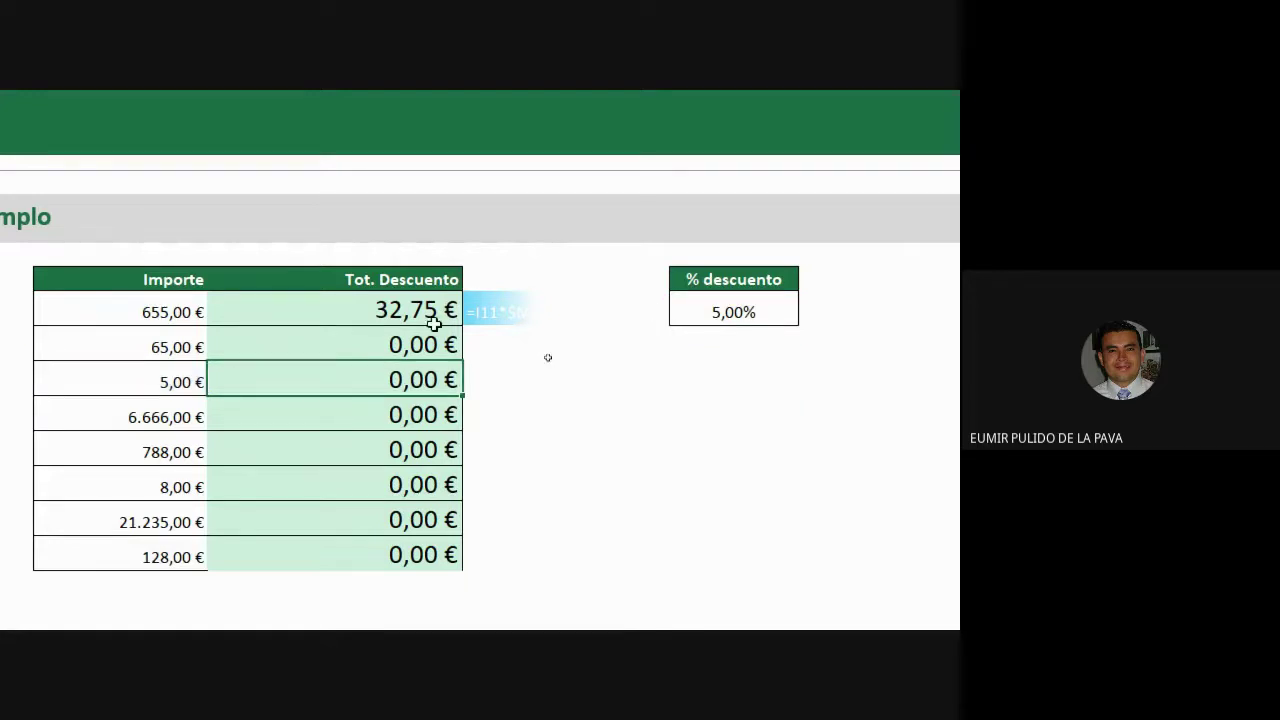
pyautogui.doubleClick(334, 308)
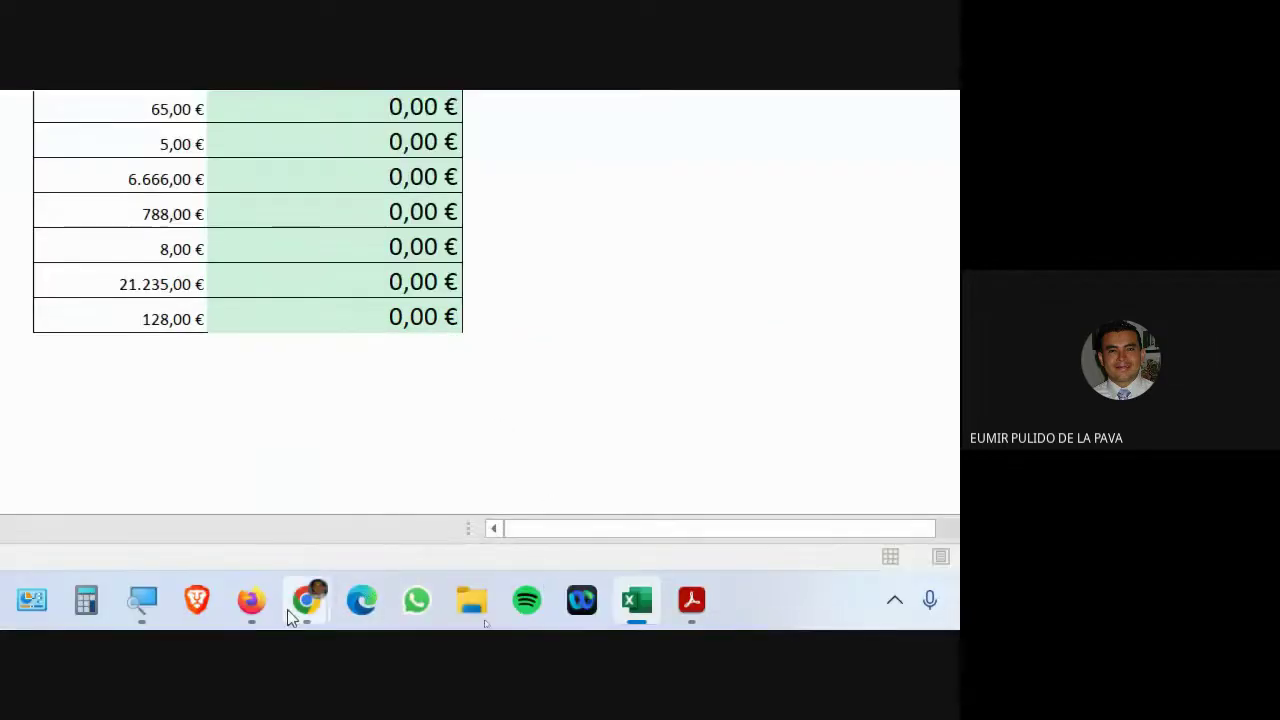
# Step: Switch to the Google Meet call, turn on the camera, and return to the Excel workbook
pyautogui.moveTo(288, 617)
pyautogui.click(253, 525)
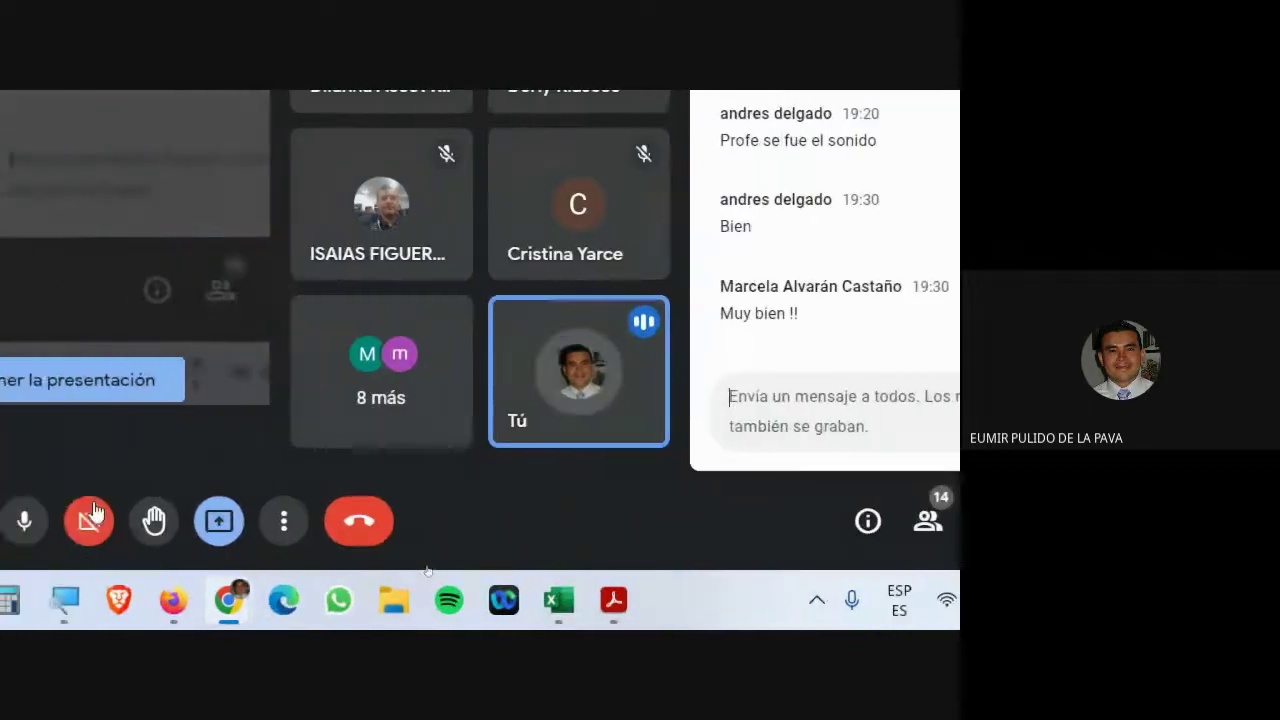
pyautogui.click(91, 515)
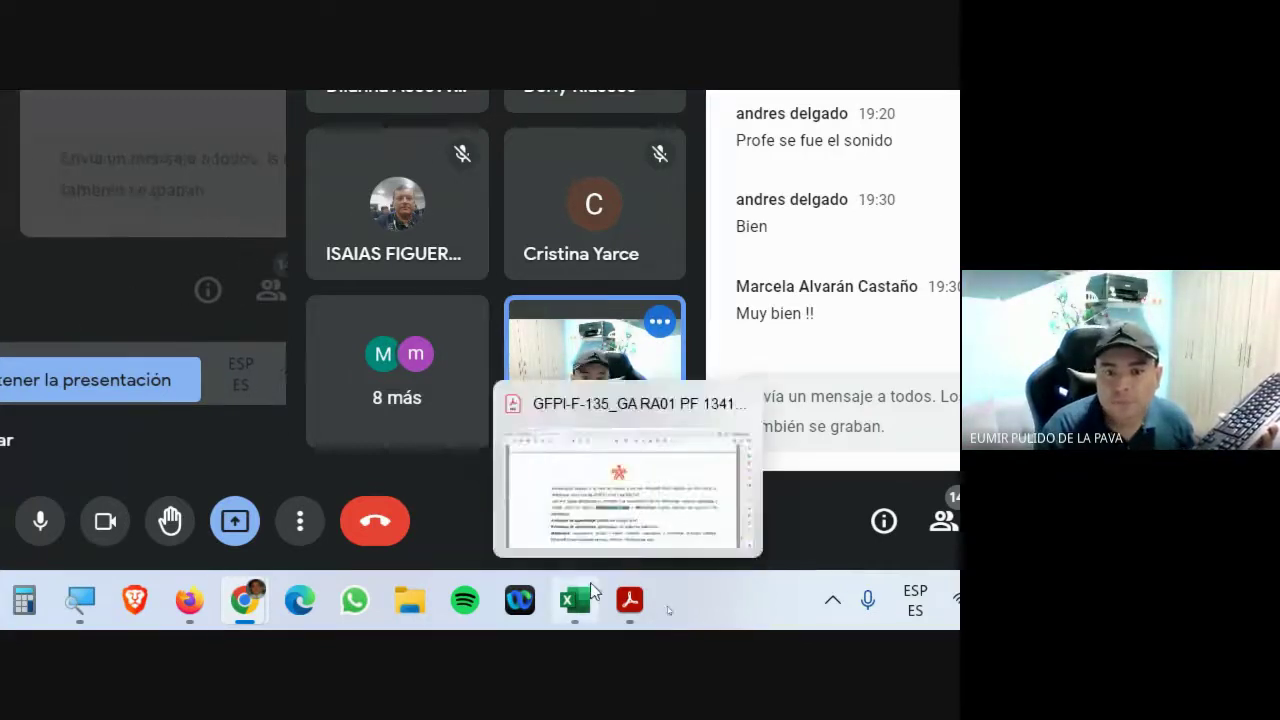
pyautogui.click(588, 590)
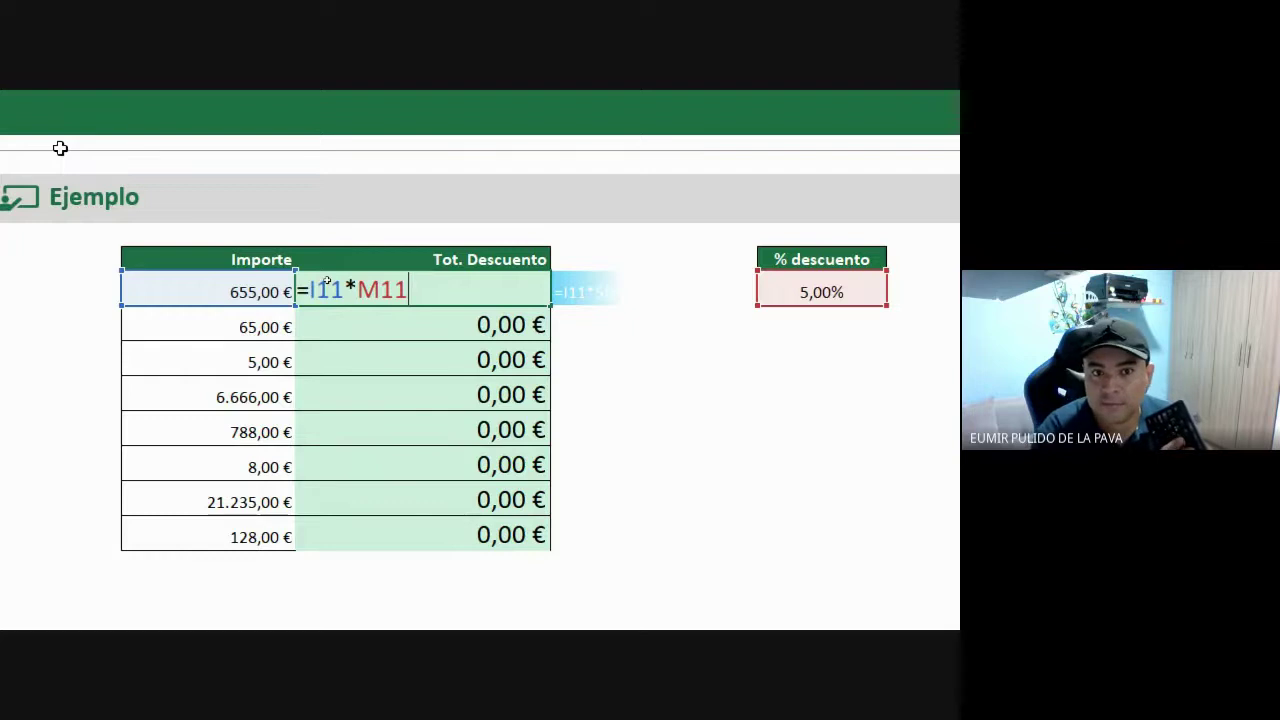
# Step: Cycle the percentage reference in the J11 formula repeatedly through $M$11, M$11, $M11 and M11, ending on the absolute $M$11
pyautogui.press('F4')
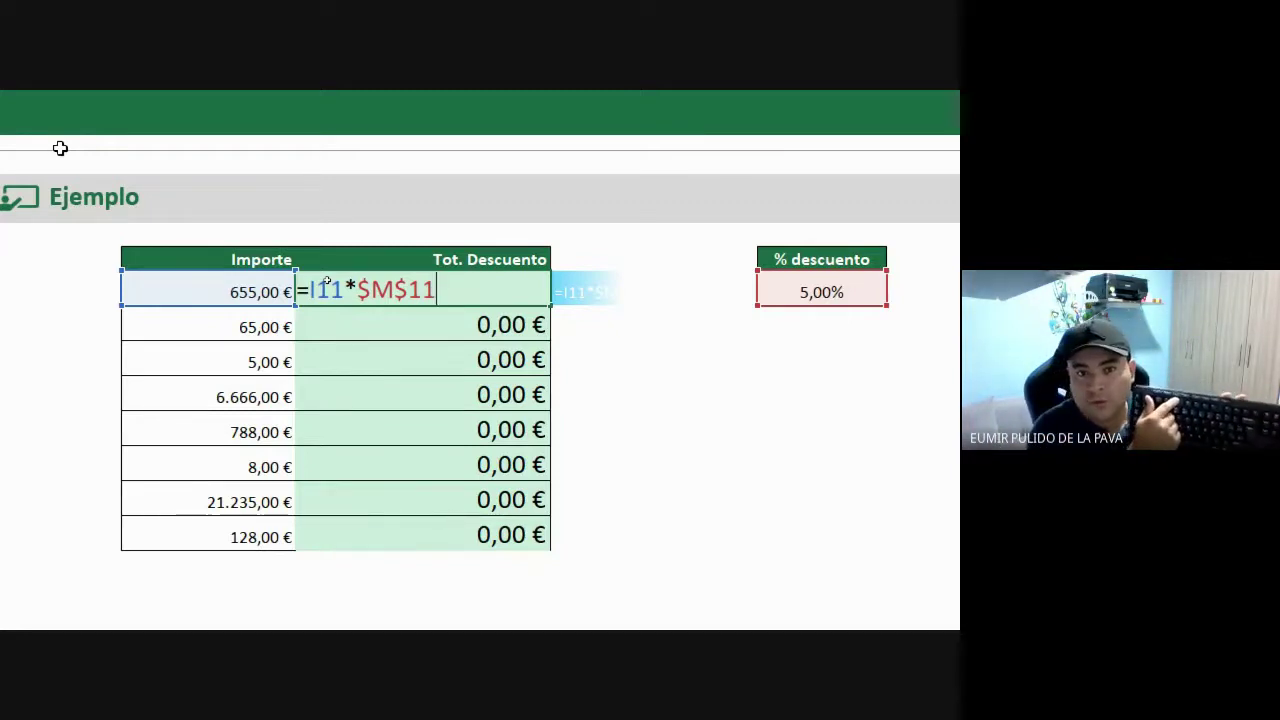
pyautogui.press('F4')
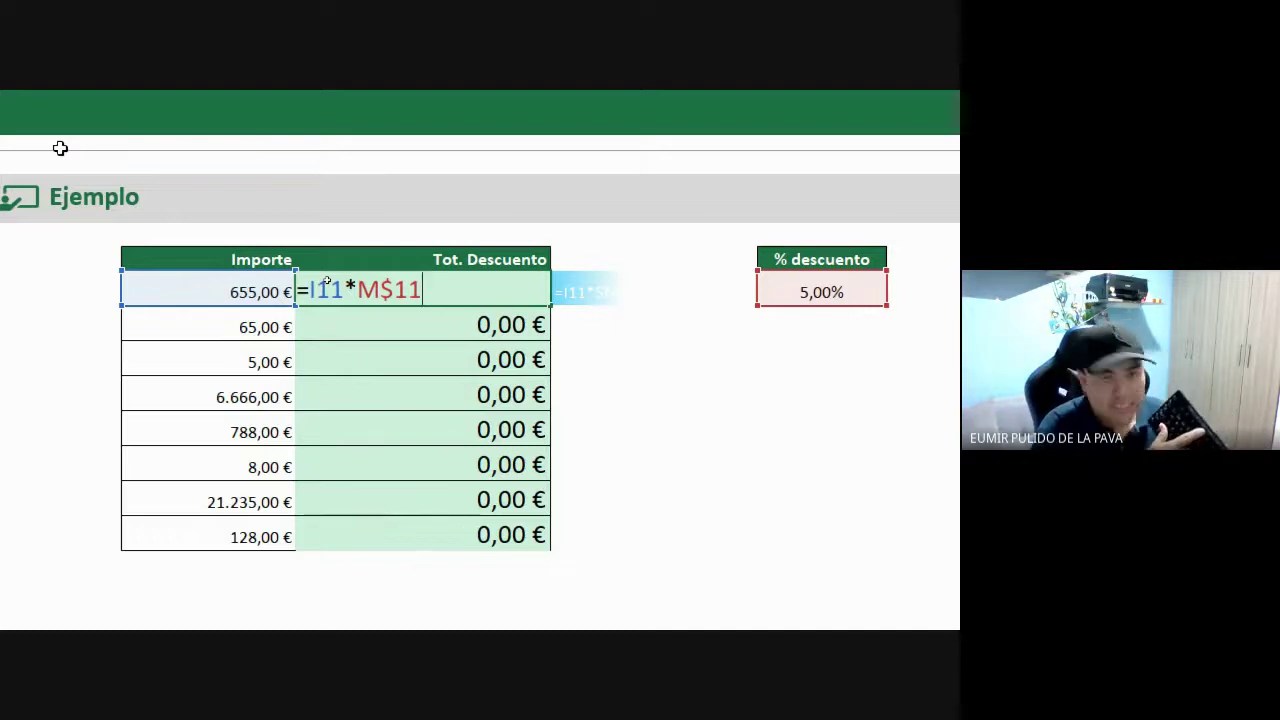
pyautogui.press('F4')
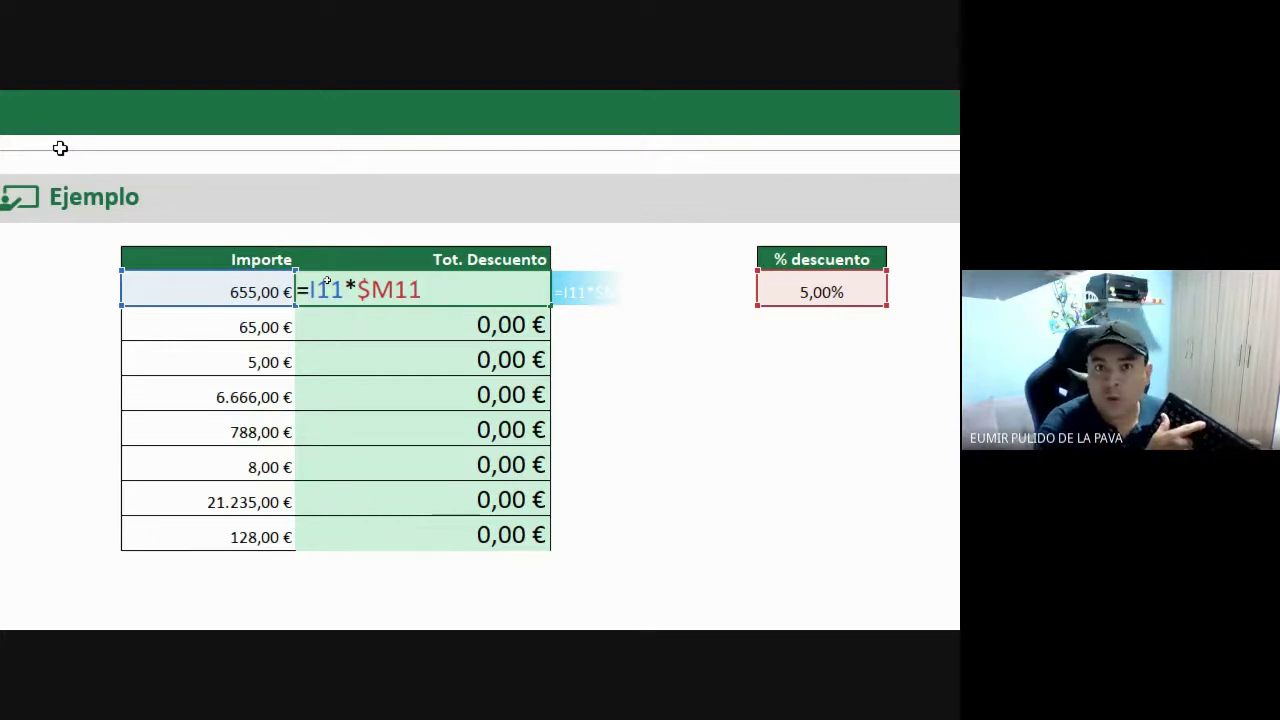
pyautogui.press('F4')
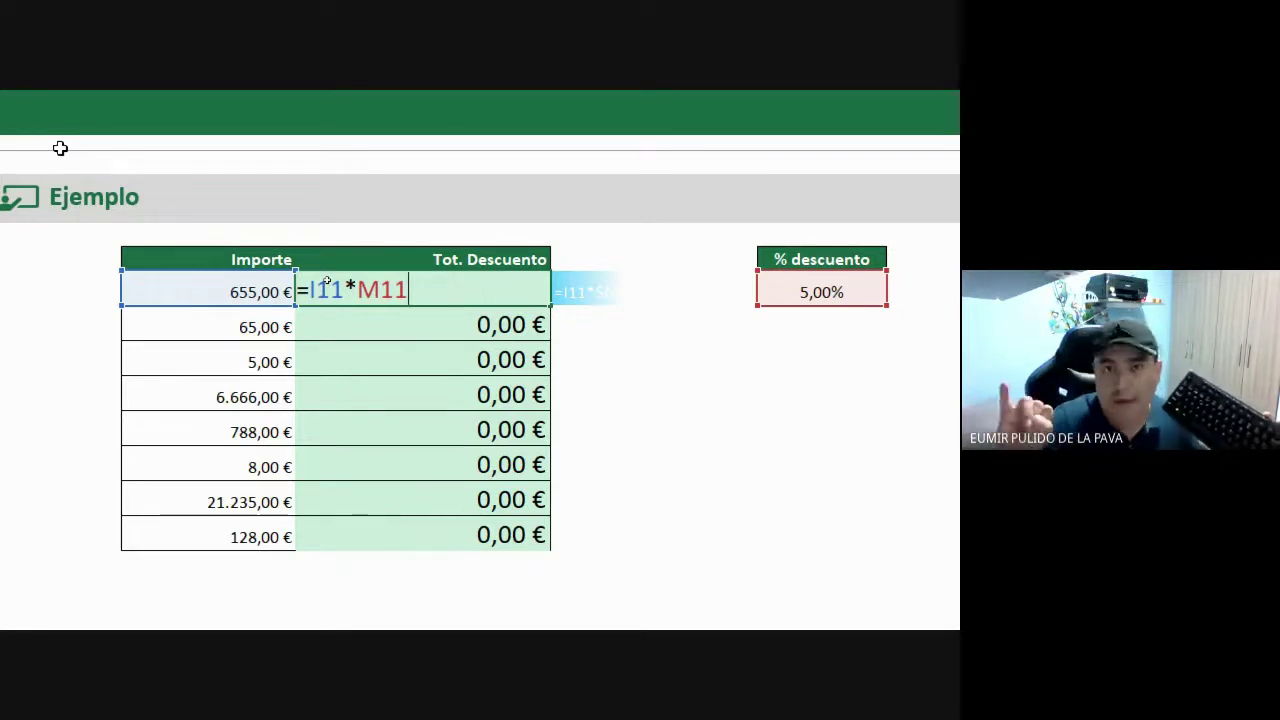
pyautogui.press('F4')
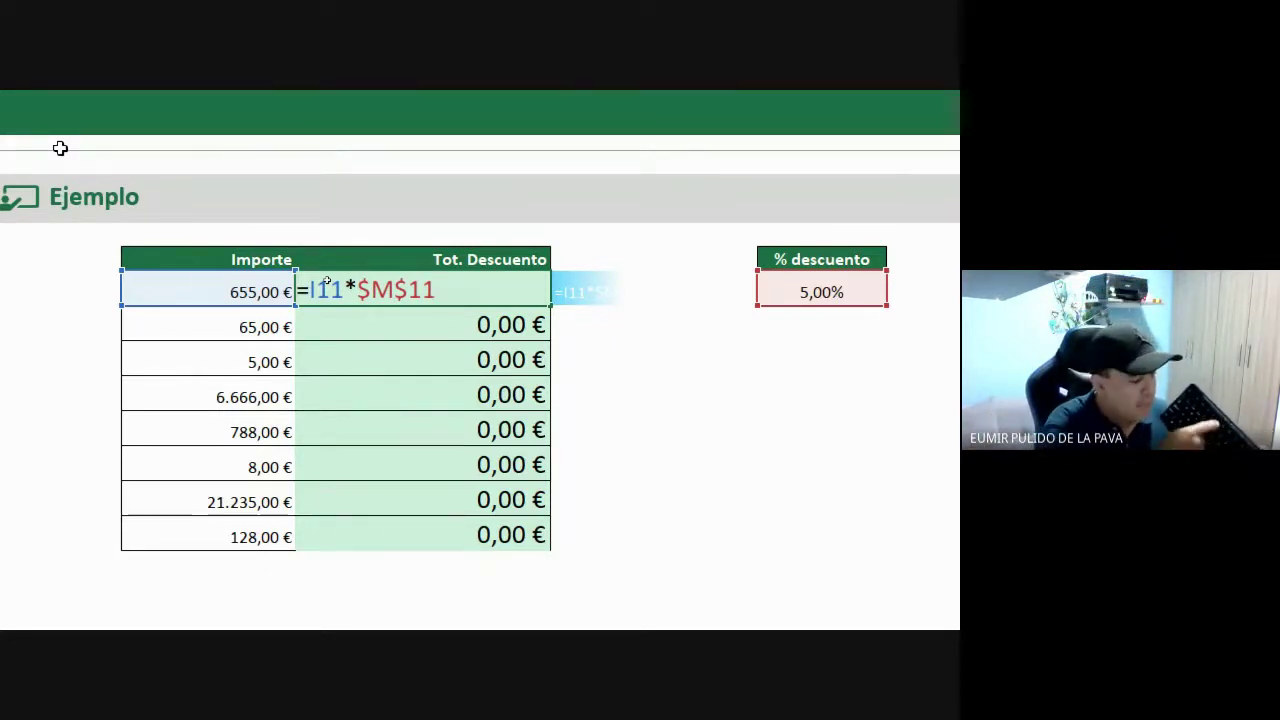
pyautogui.press('F4')
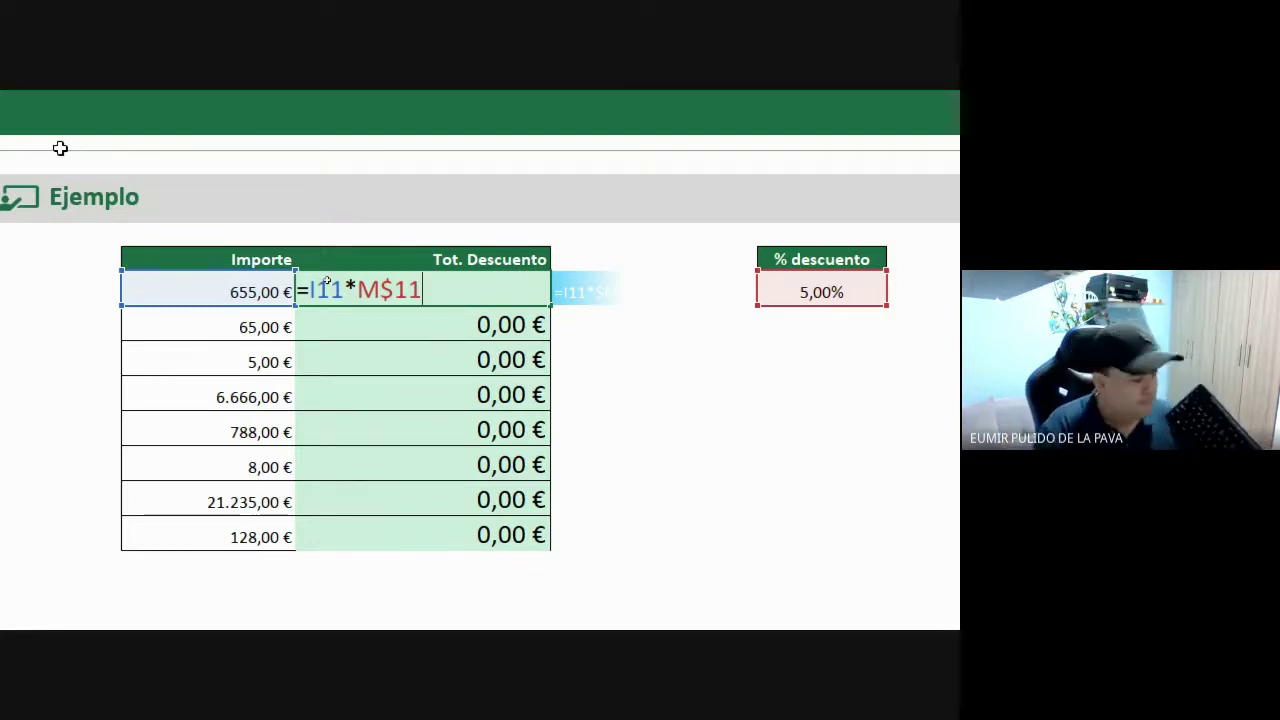
pyautogui.press('F4')
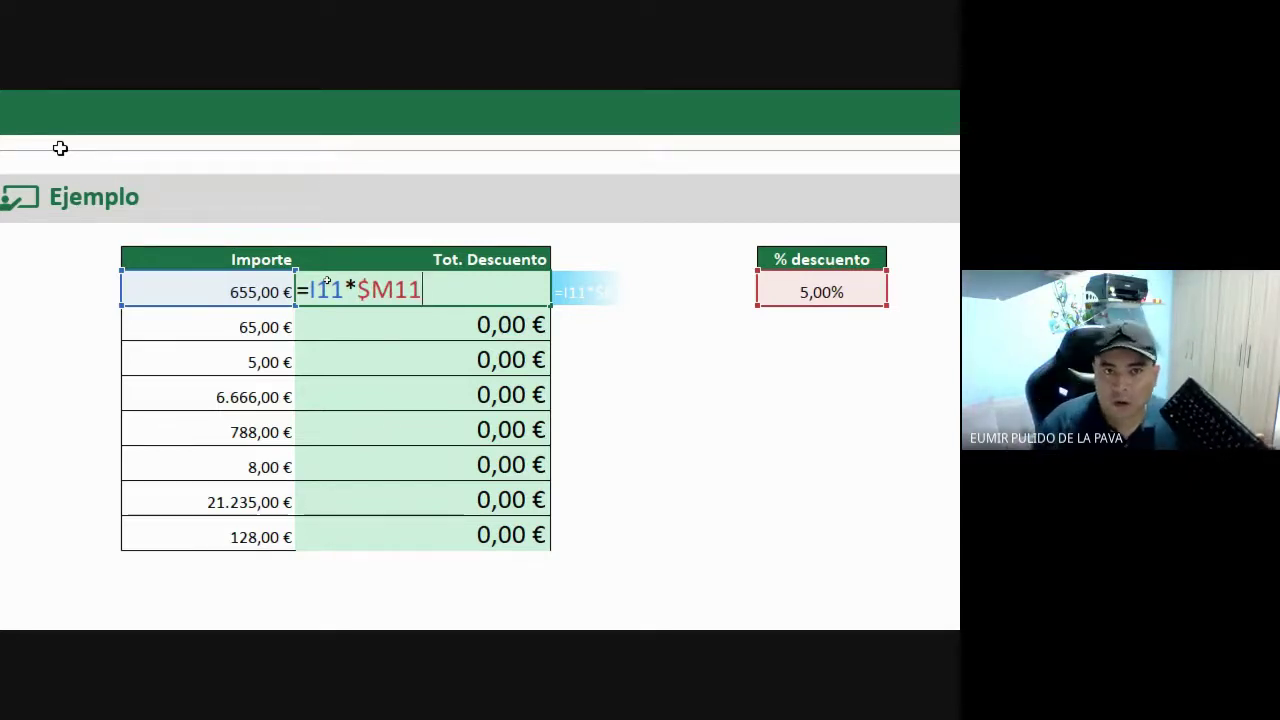
pyautogui.press('F4')
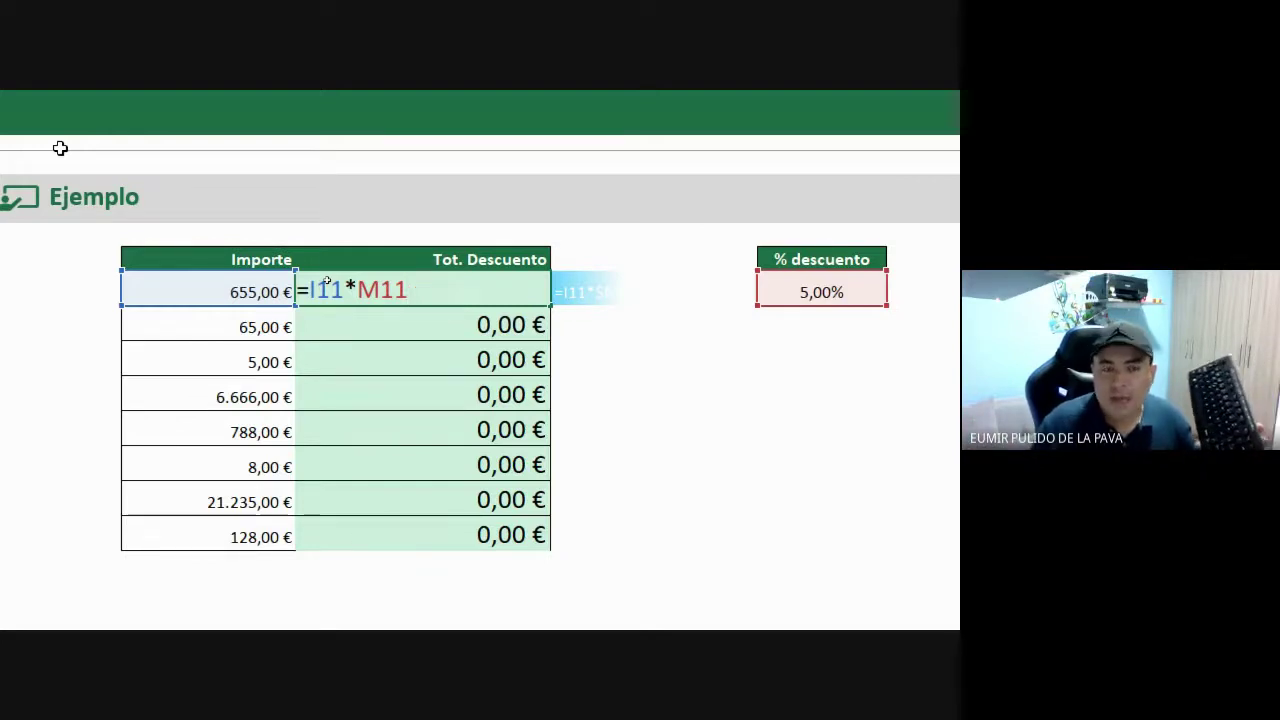
pyautogui.press('F4')
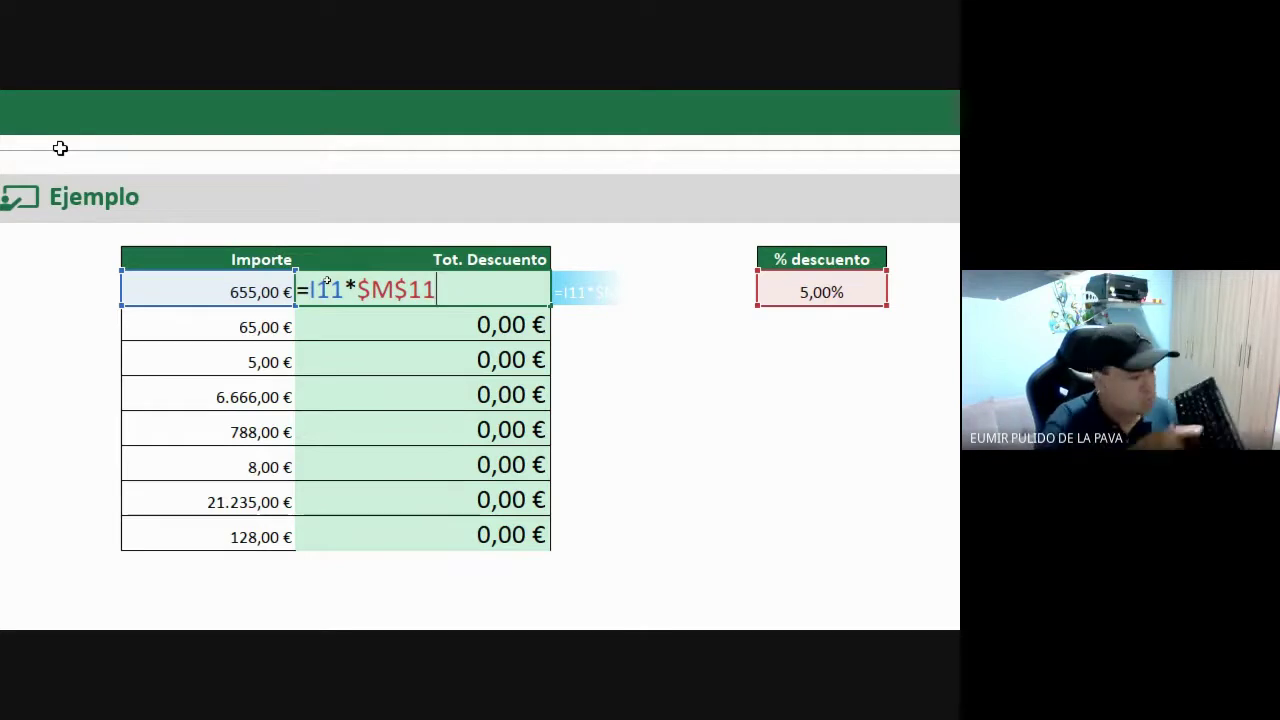
pyautogui.press('F4')
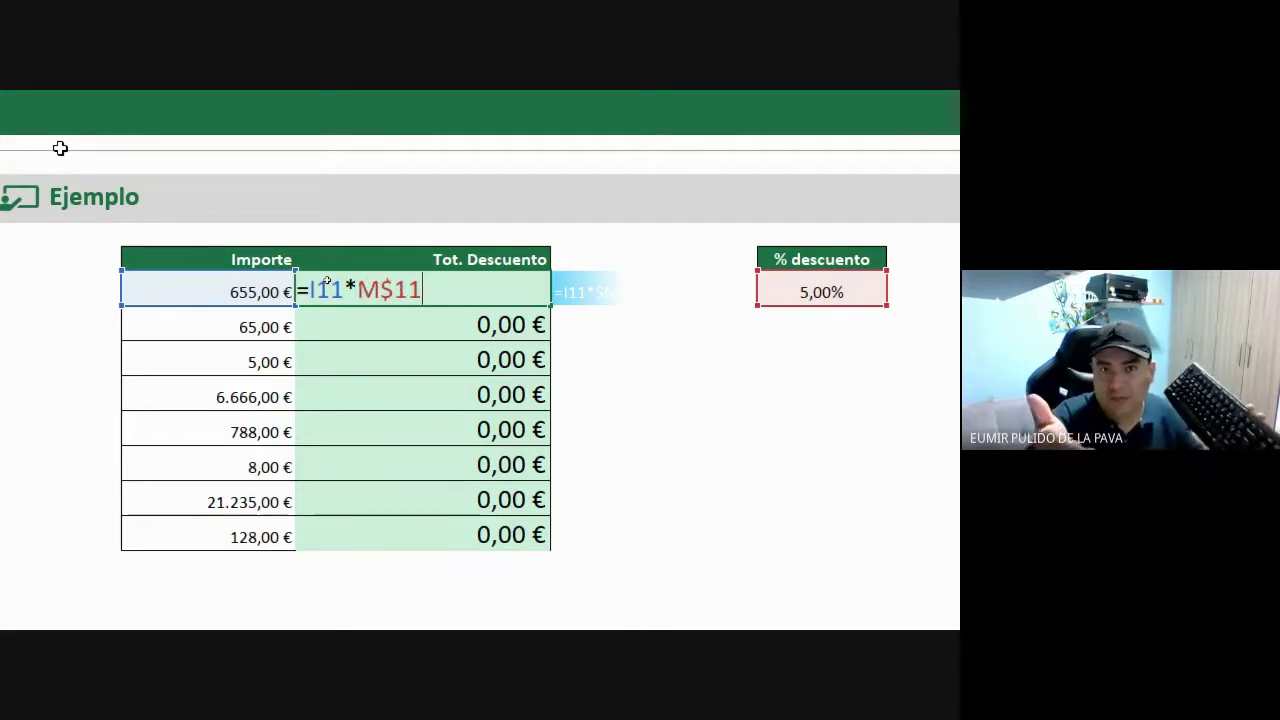
pyautogui.press('F4')
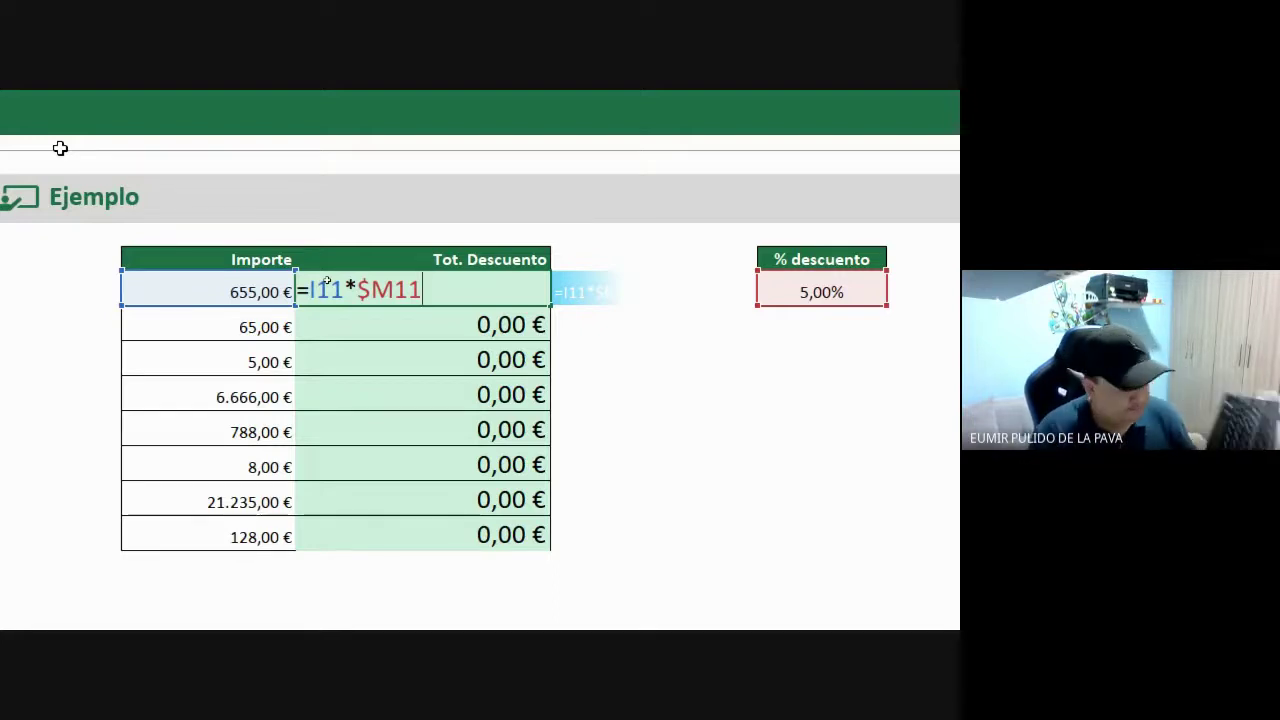
pyautogui.press('F4')
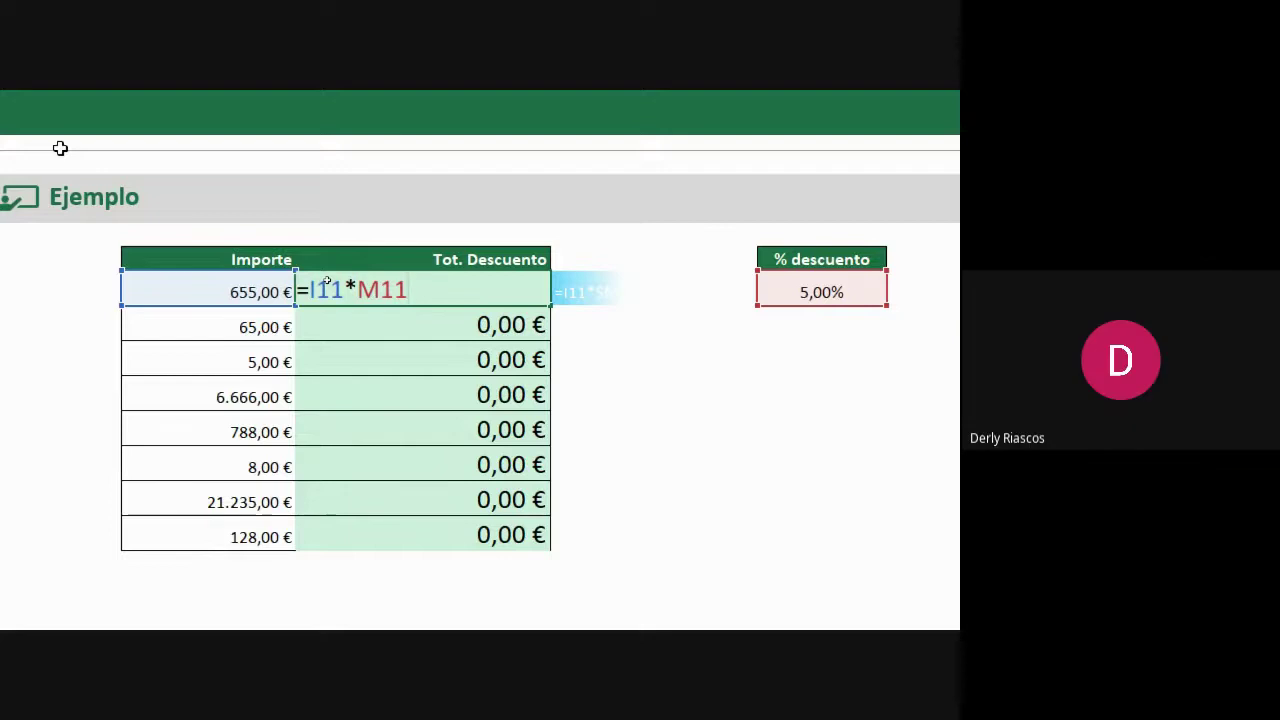
pyautogui.press('F4')
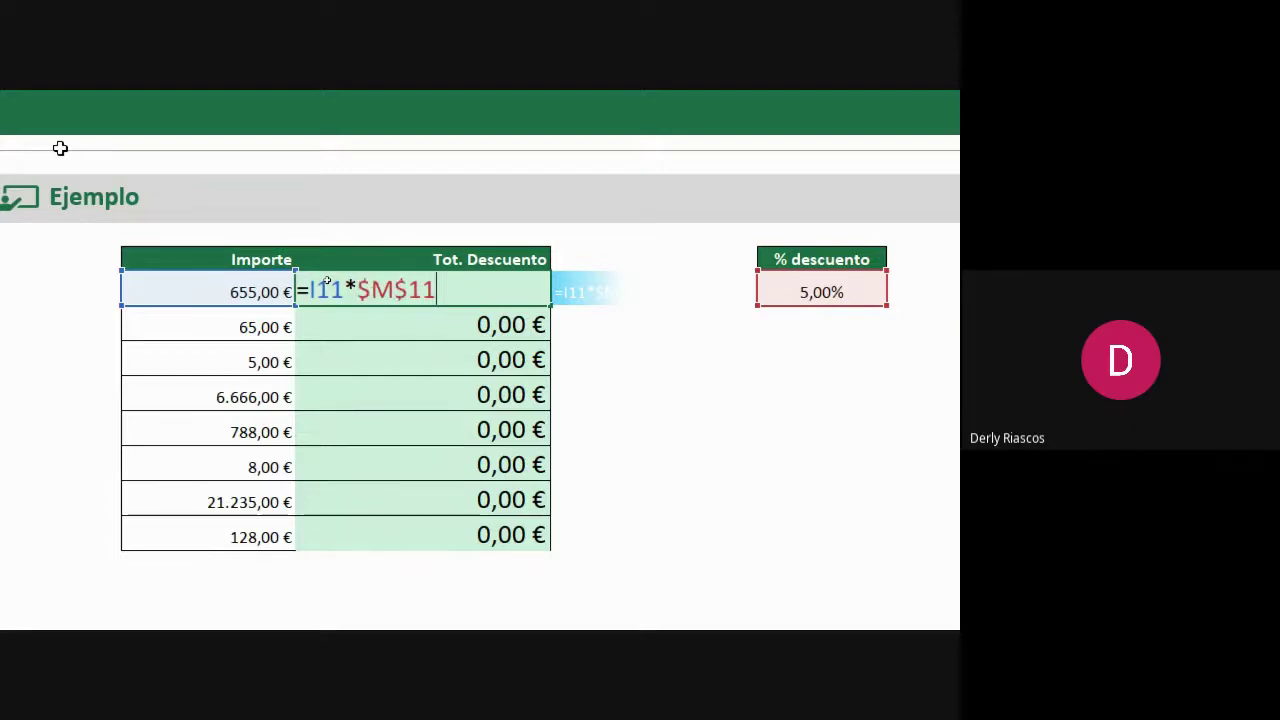
pyautogui.press('F4')
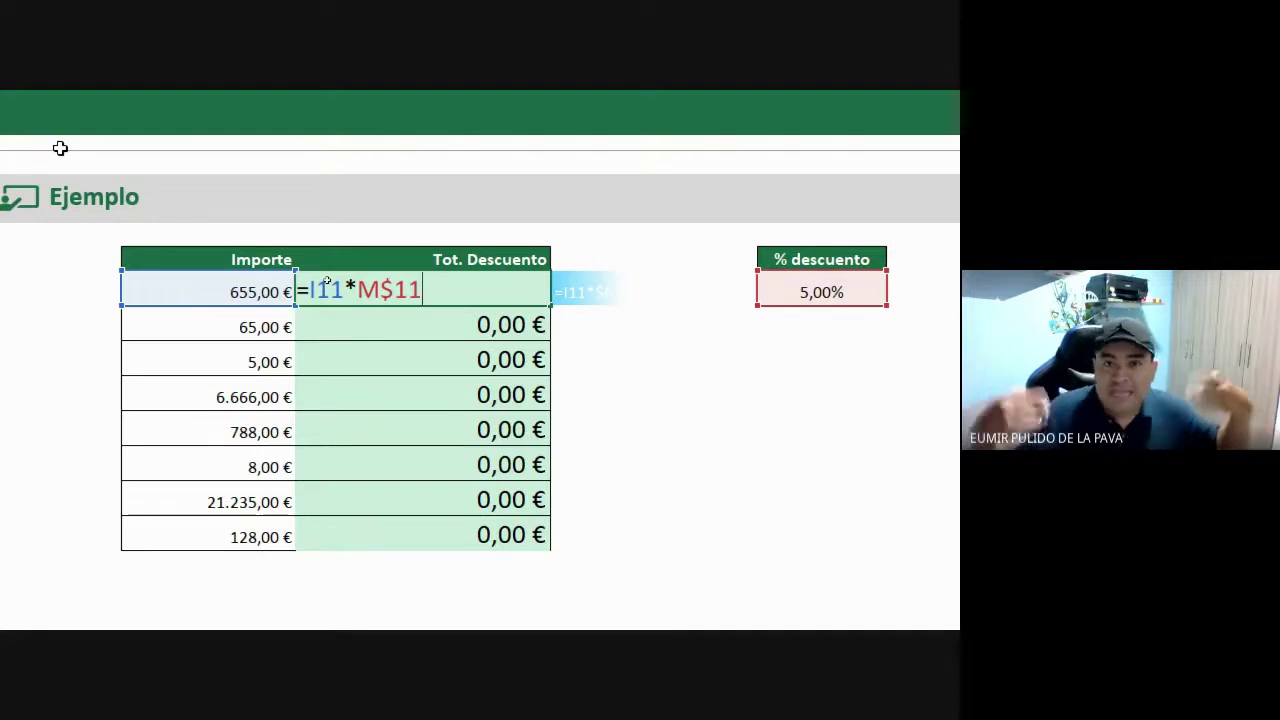
pyautogui.press('F4')
pyautogui.press('F4')
pyautogui.press('F4')
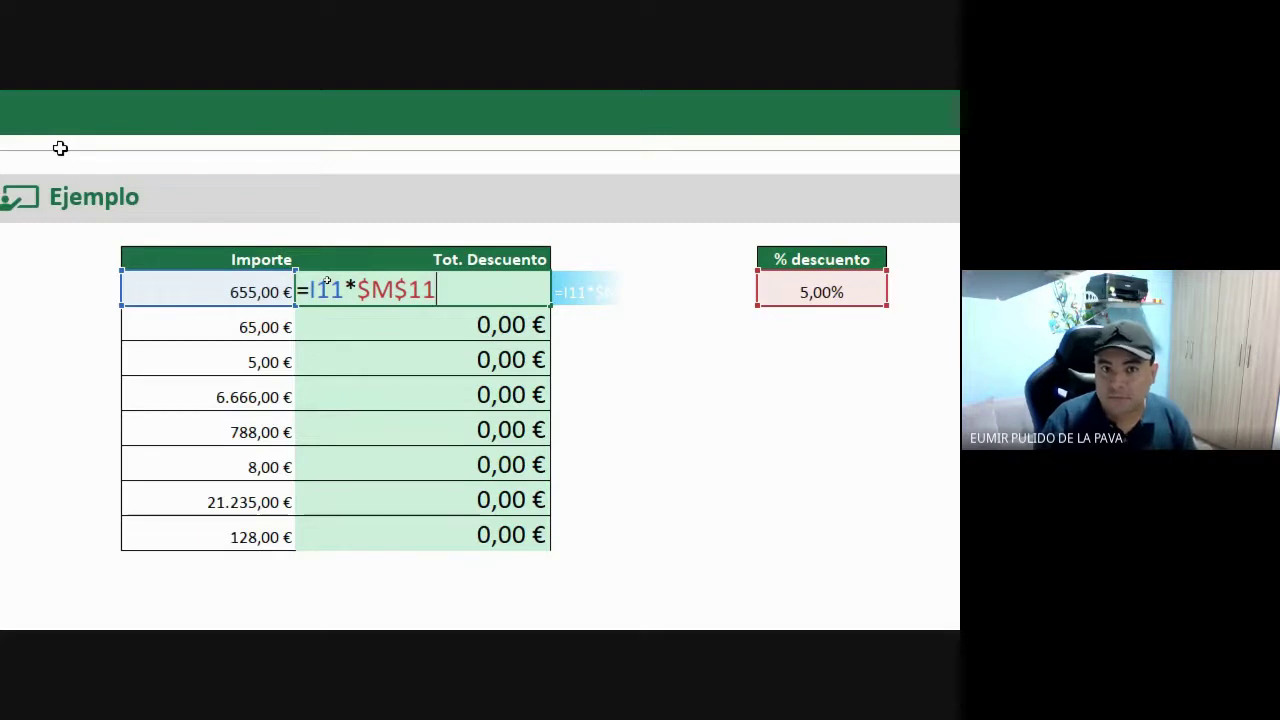
# Step: Confirm the J11 formula with the absolute reference $M$11 and fill it down the Tot. Descuento column to J18
pyautogui.press('Return')
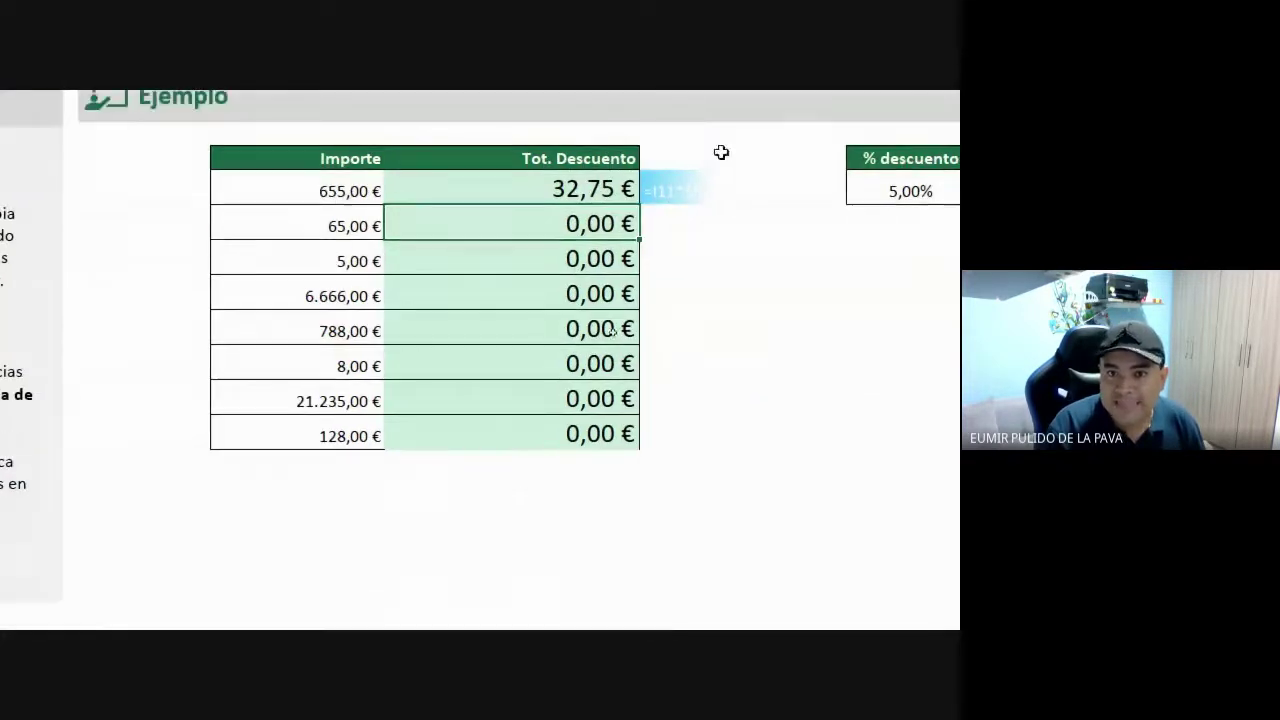
pyautogui.click(600, 191)
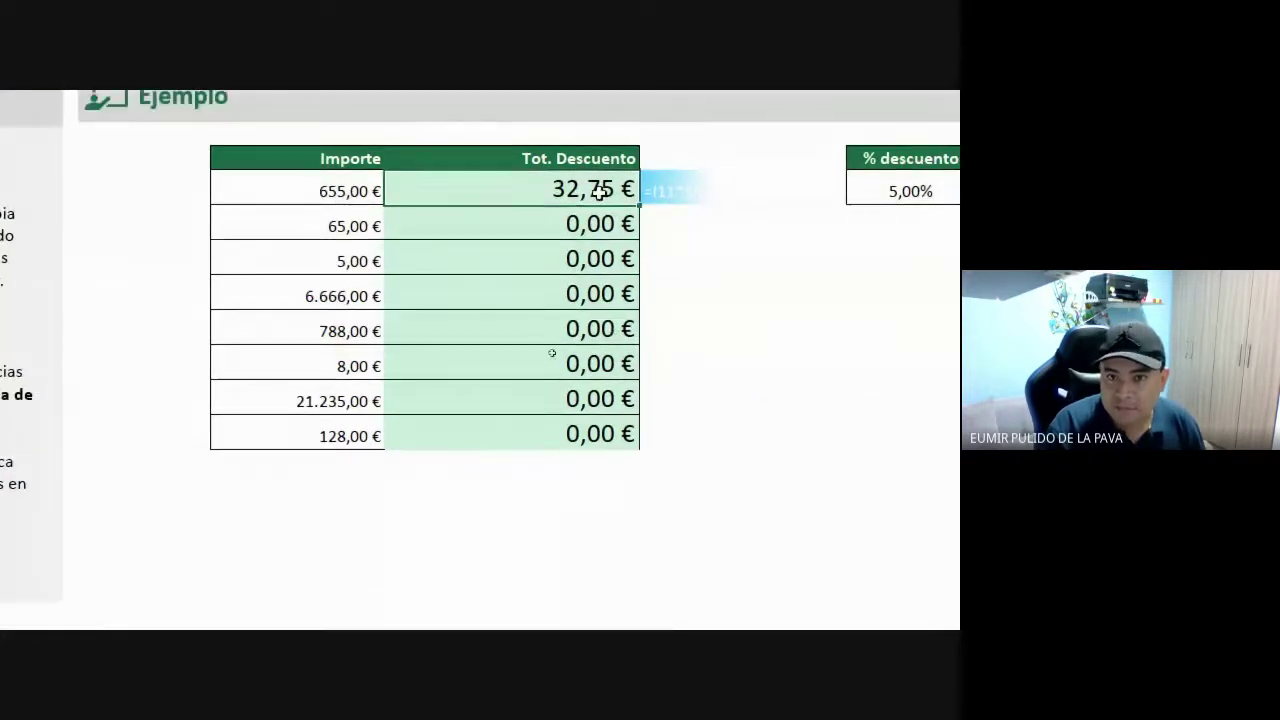
pyautogui.moveTo(638, 205); pyautogui.dragTo(622, 450)
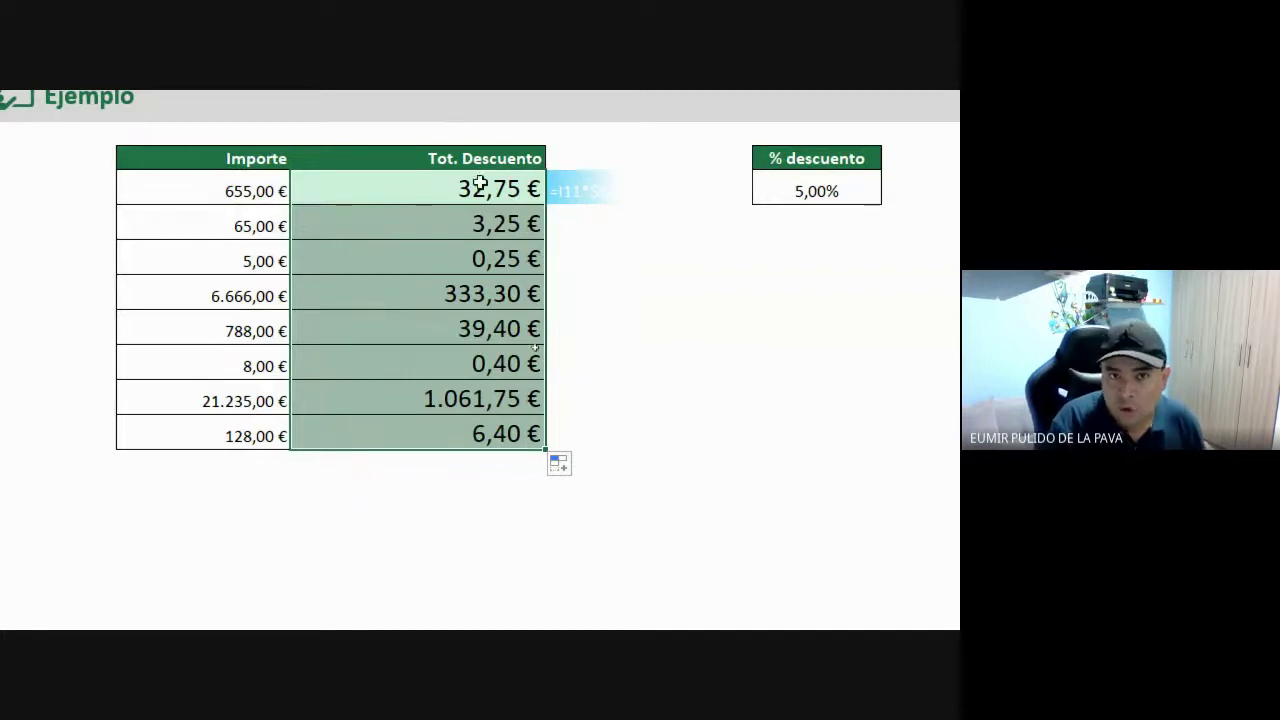
# Step: Change the percentage reference in J11 to the relative M11, fill the formula down to J18, and check the J18 formula
pyautogui.doubleClick(446, 189)
pyautogui.moveTo(352, 190); pyautogui.dragTo(443, 203)
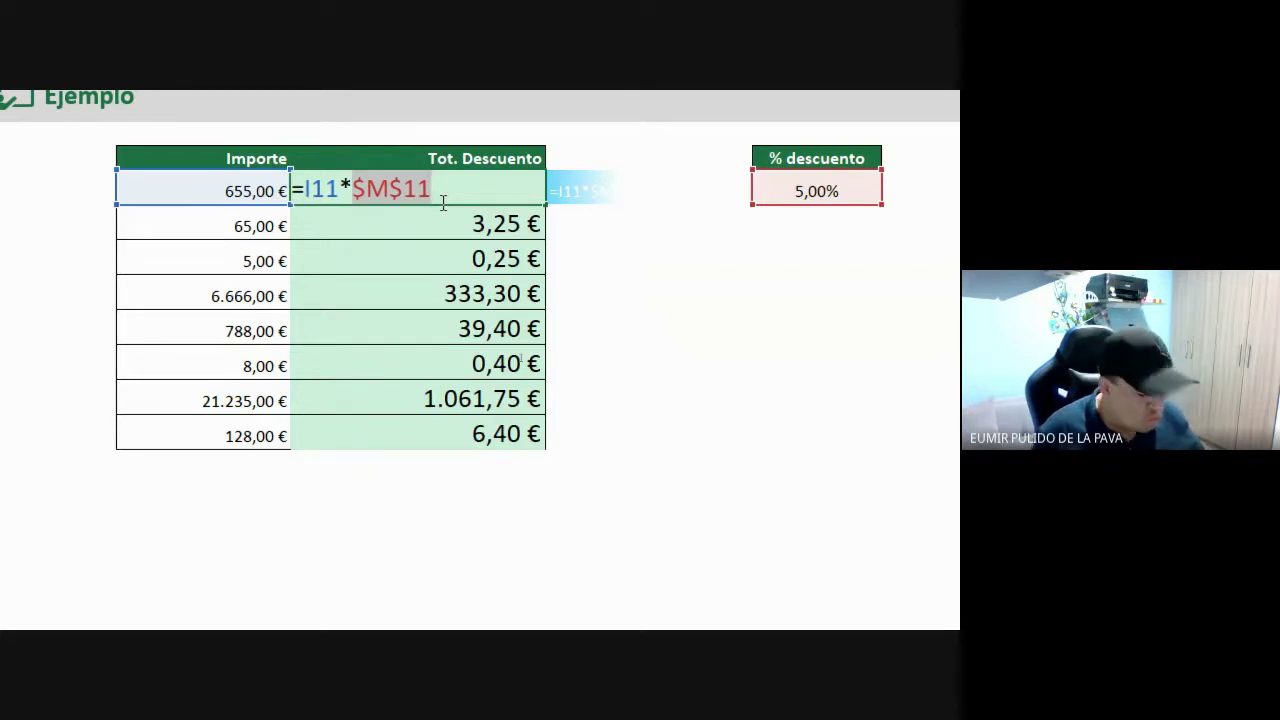
pyautogui.press('F4')
pyautogui.press('F4')
pyautogui.press('F4')
pyautogui.press('Return')
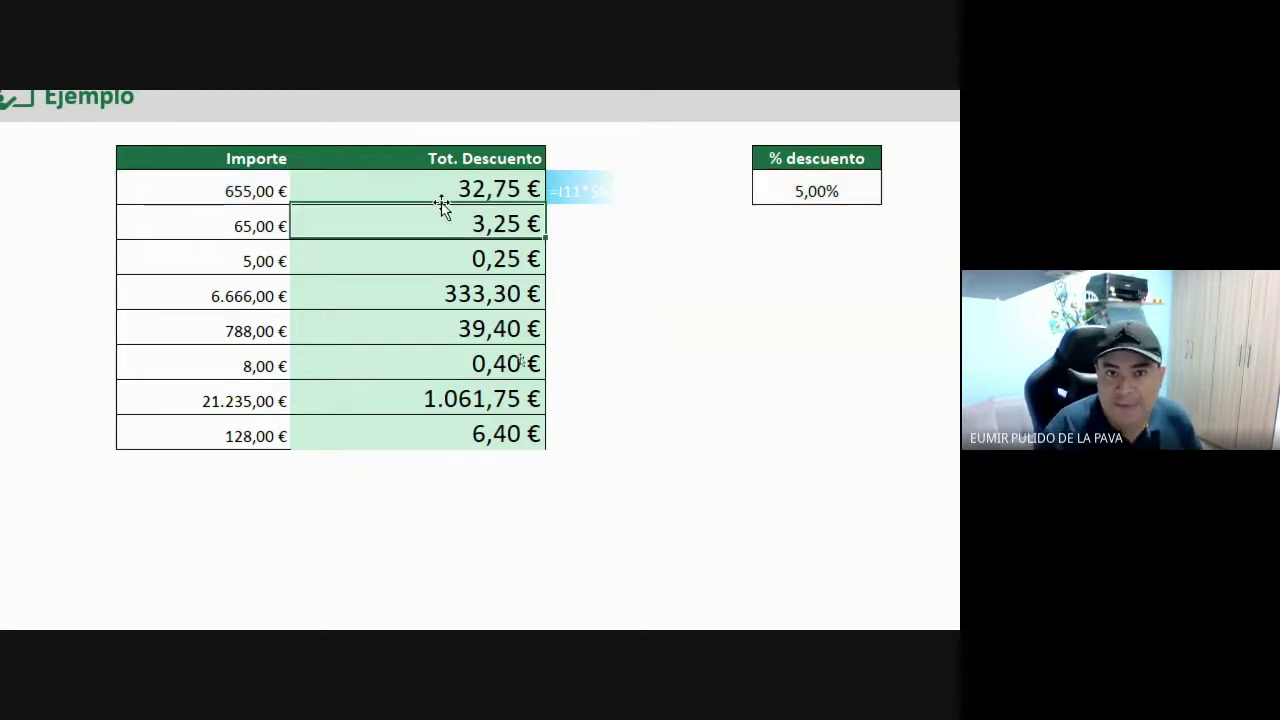
pyautogui.click(443, 198)
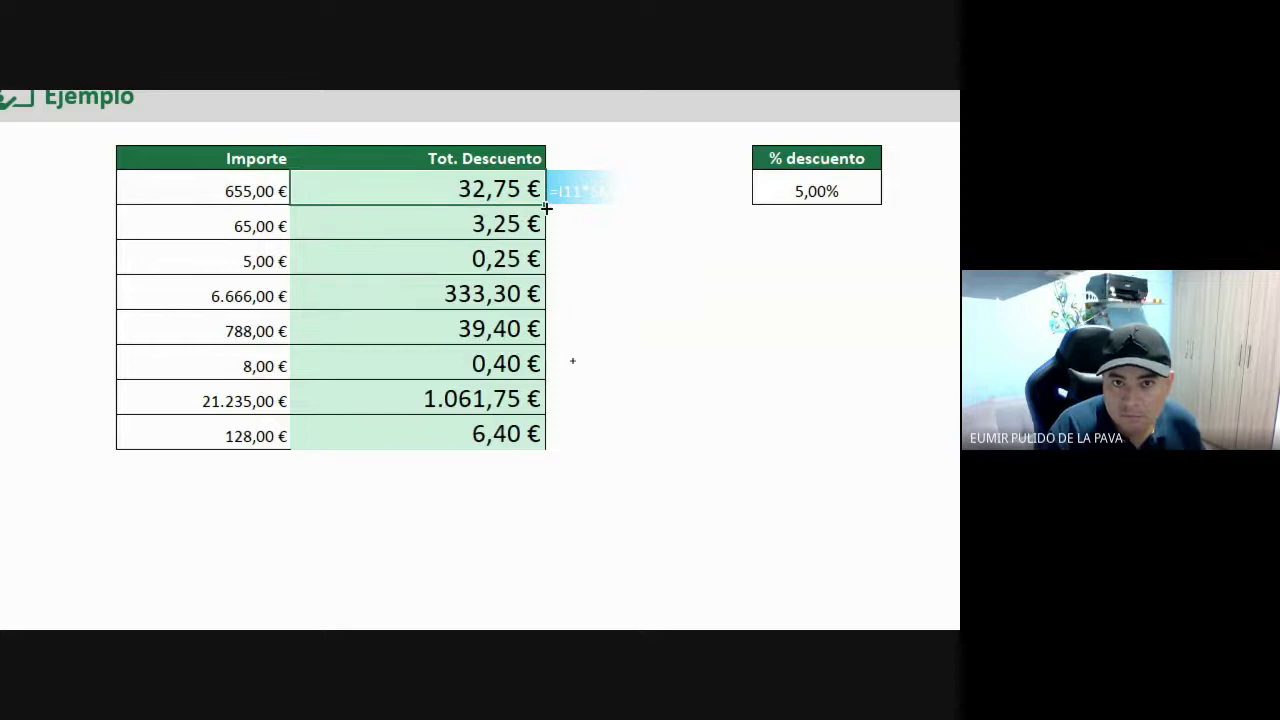
pyautogui.moveTo(546, 207); pyautogui.dragTo(552, 455)
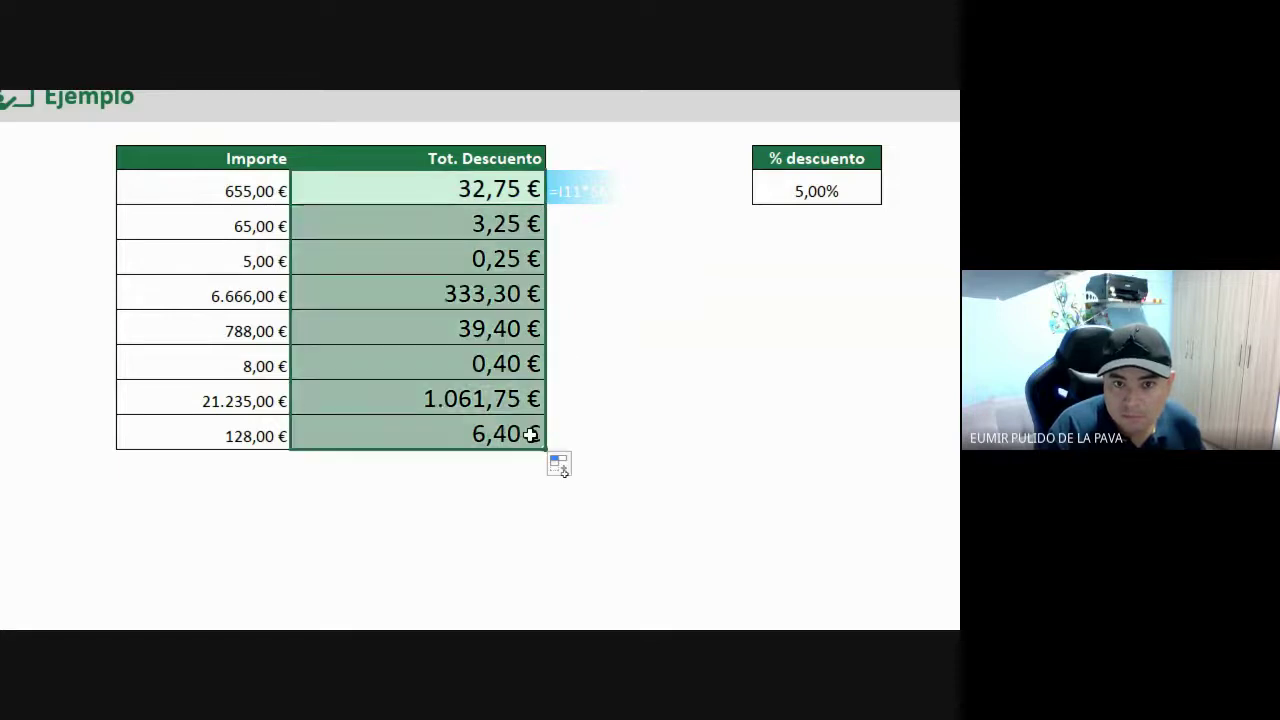
pyautogui.doubleClick(446, 434)
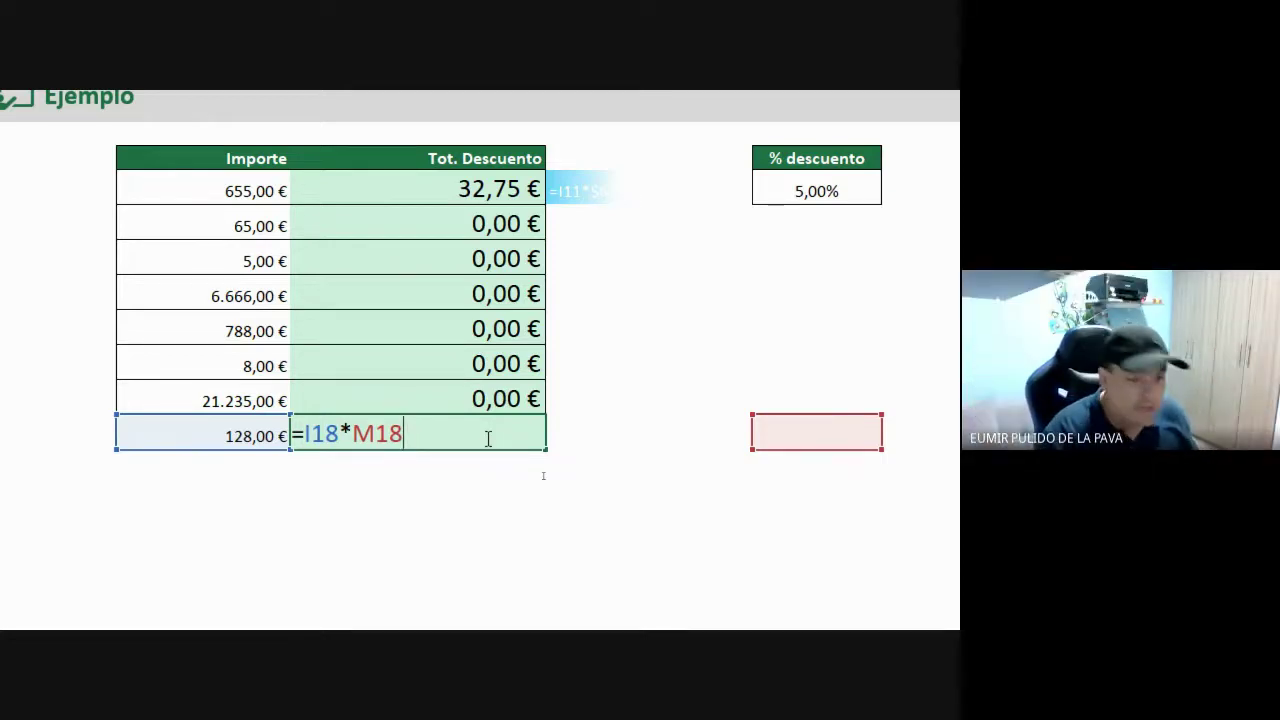
pyautogui.hotkey('ctrl', 'Return')
# Step: Change the percentage reference in J11 to the mixed M$11 and fill the formula down the Tot. Descuento column to J18
pyautogui.doubleClick(435, 178)
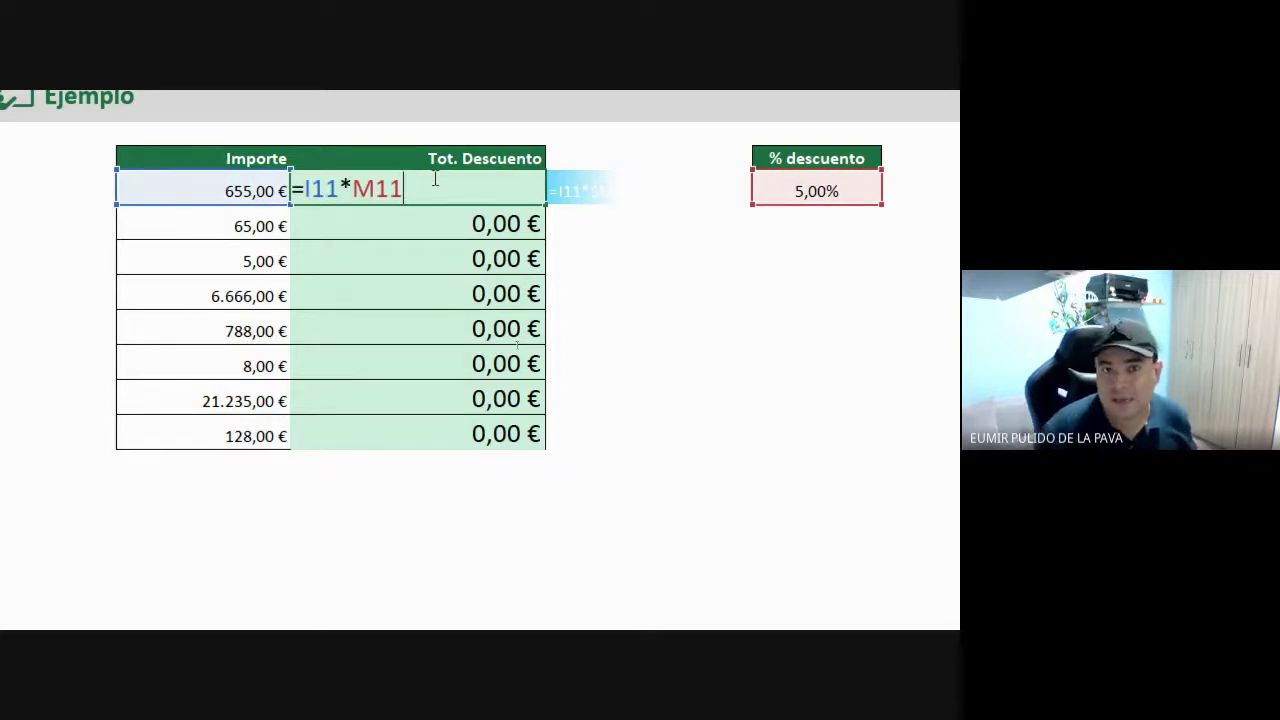
pyautogui.press('F4')
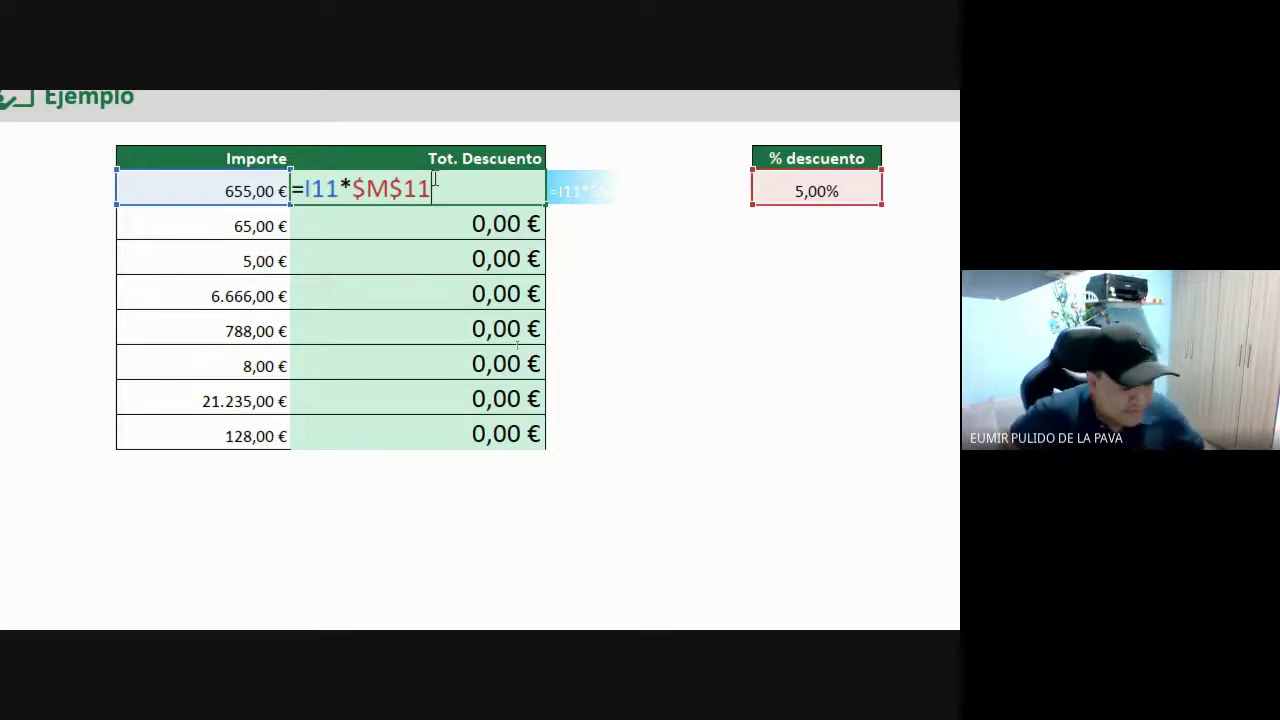
pyautogui.press('F4')
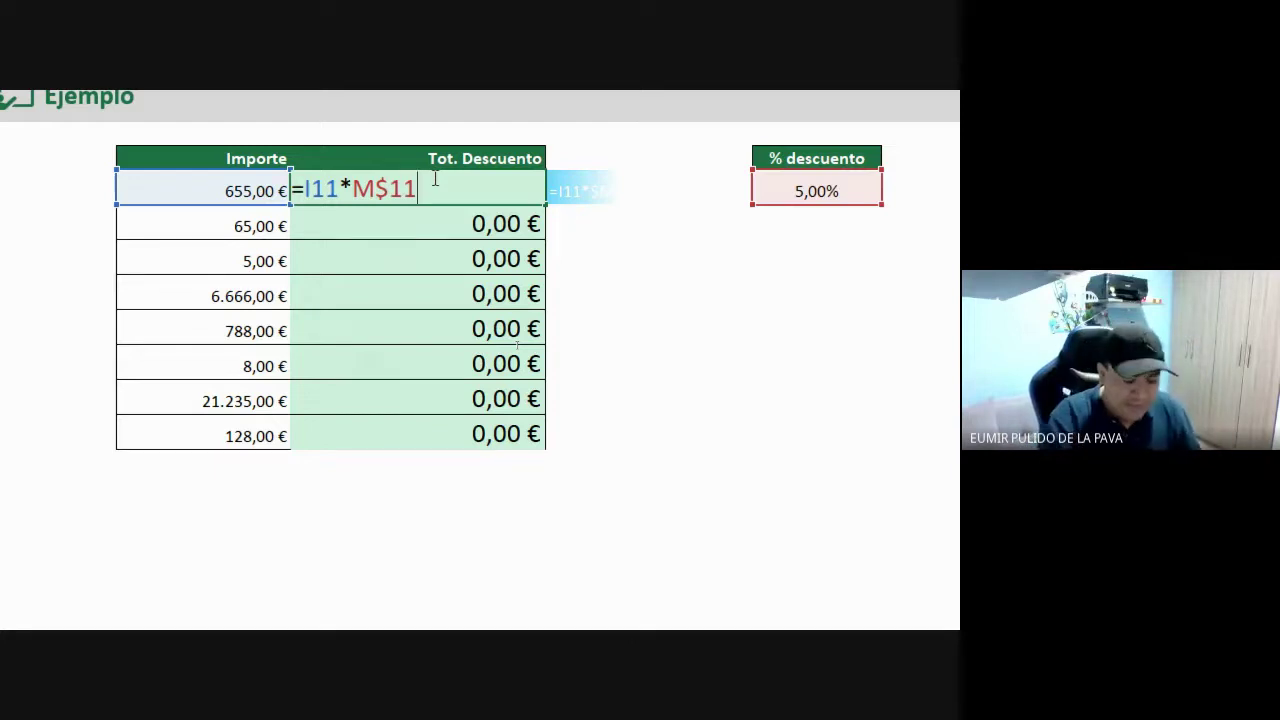
pyautogui.press('Return')
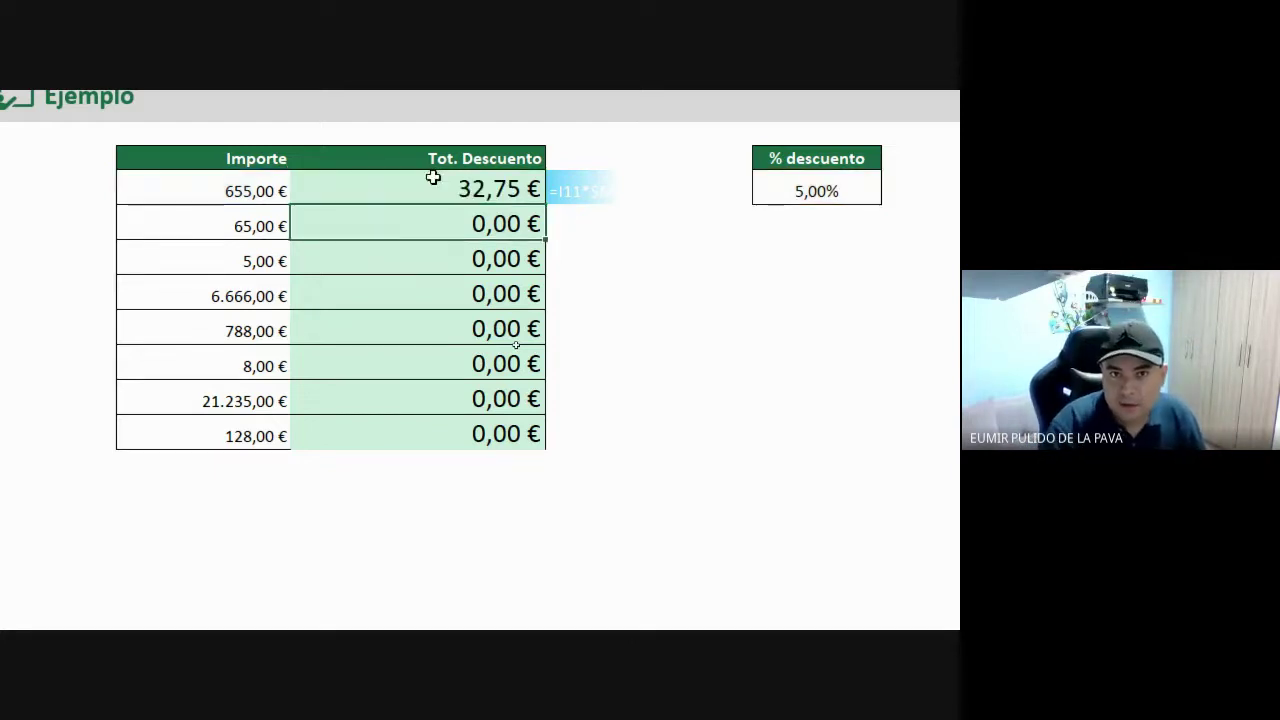
pyautogui.click(433, 177)
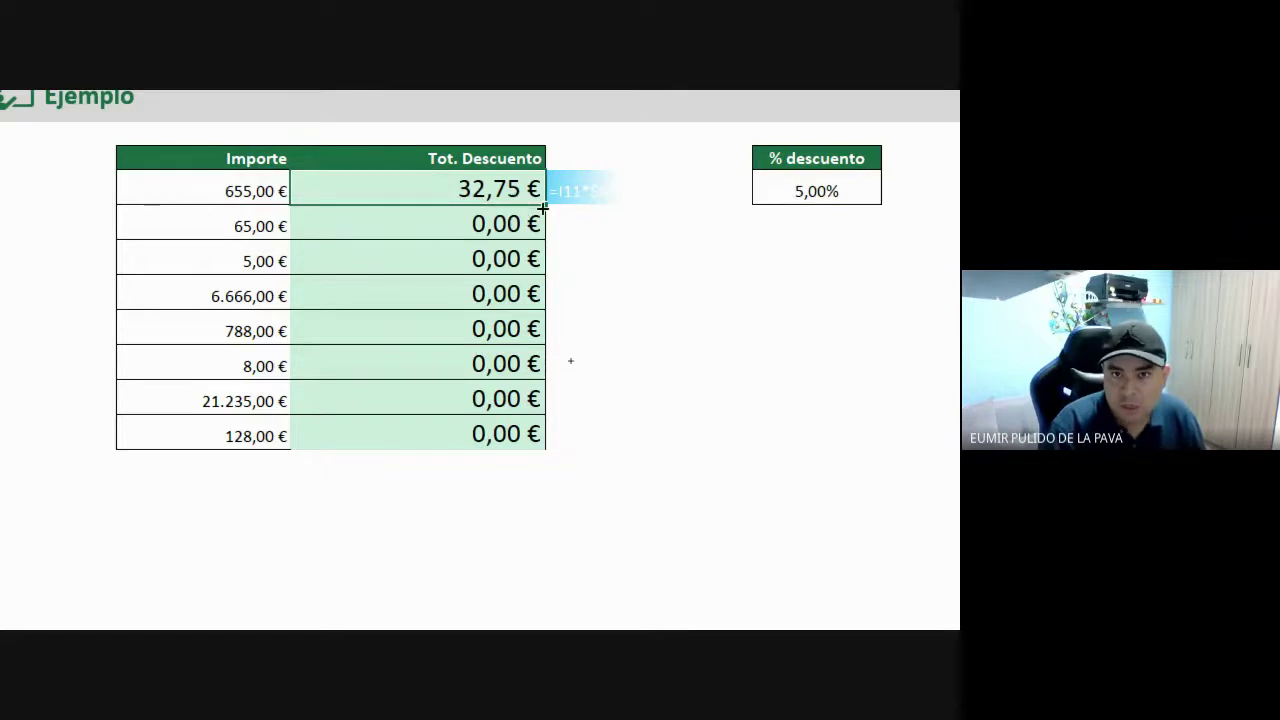
pyautogui.moveTo(545, 205); pyautogui.dragTo(558, 445)
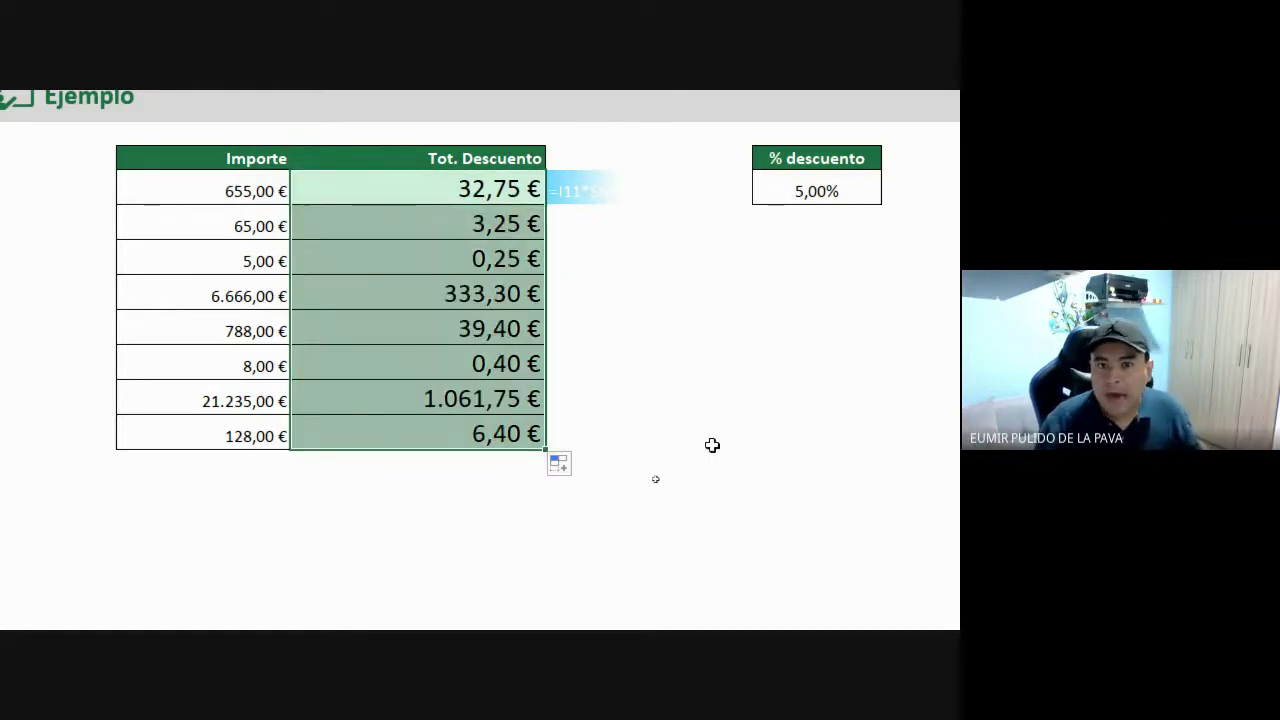
pyautogui.doubleClick(387, 343)
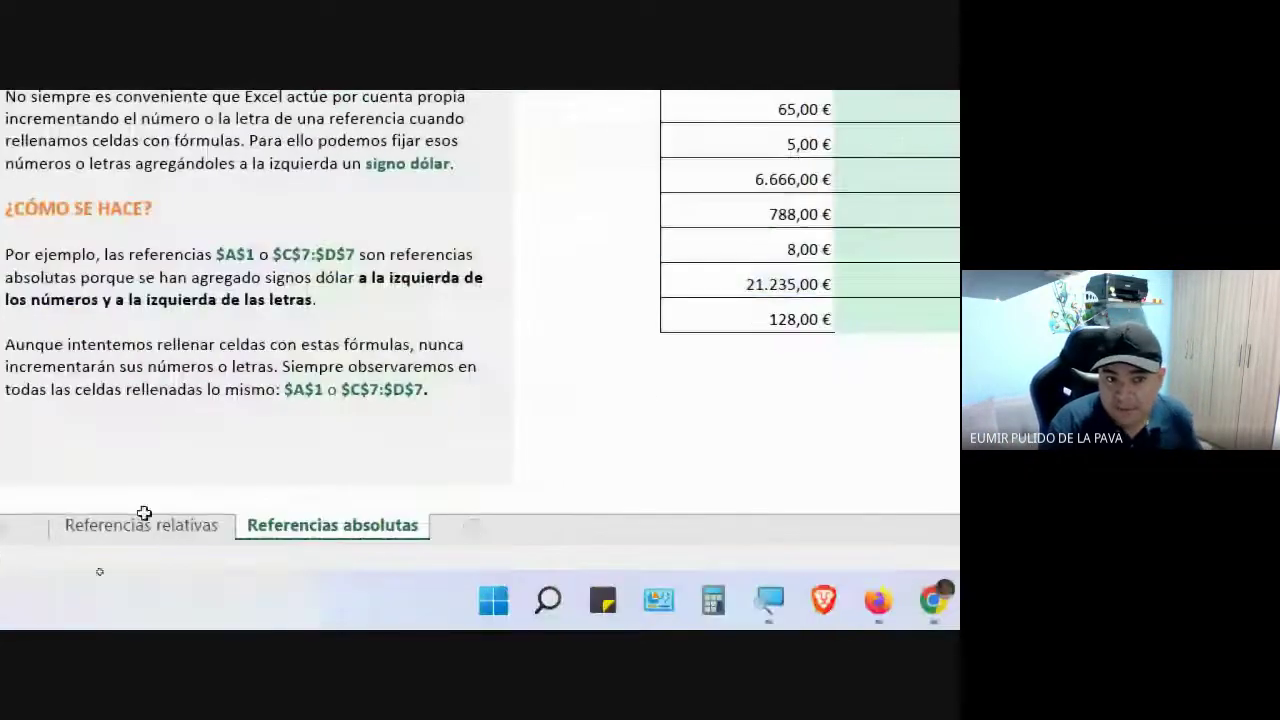
# Step: On the Referencias relativas sheet, examine the first four Tot. Descuento formulas one by one, leaving them as they are
pyautogui.click(141, 525)
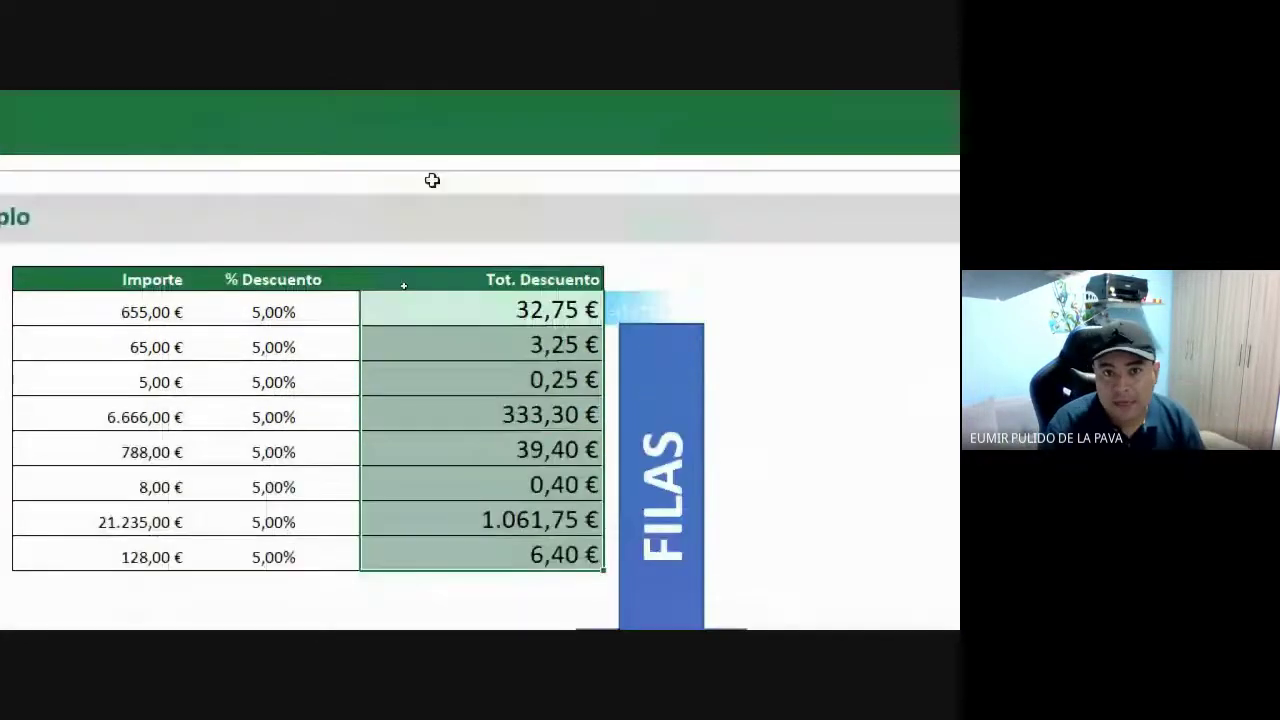
pyautogui.doubleClick(437, 300)
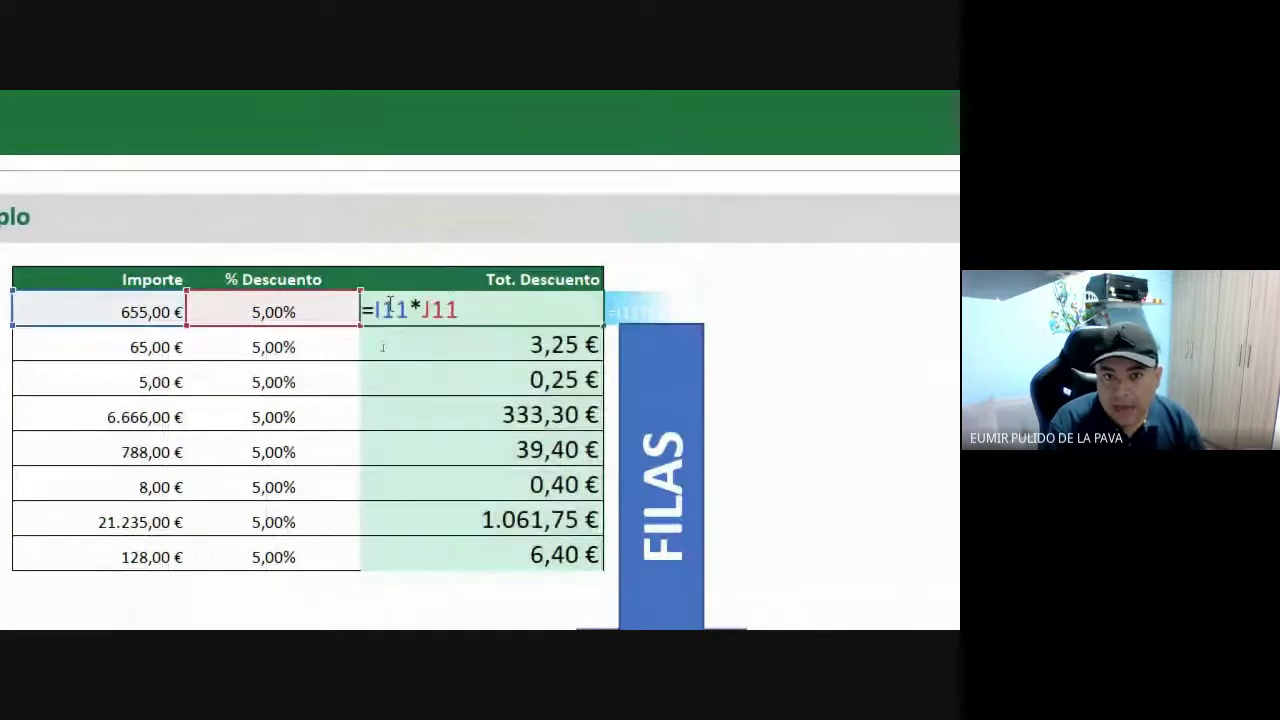
pyautogui.doubleClick(440, 311)
pyautogui.click(443, 348)
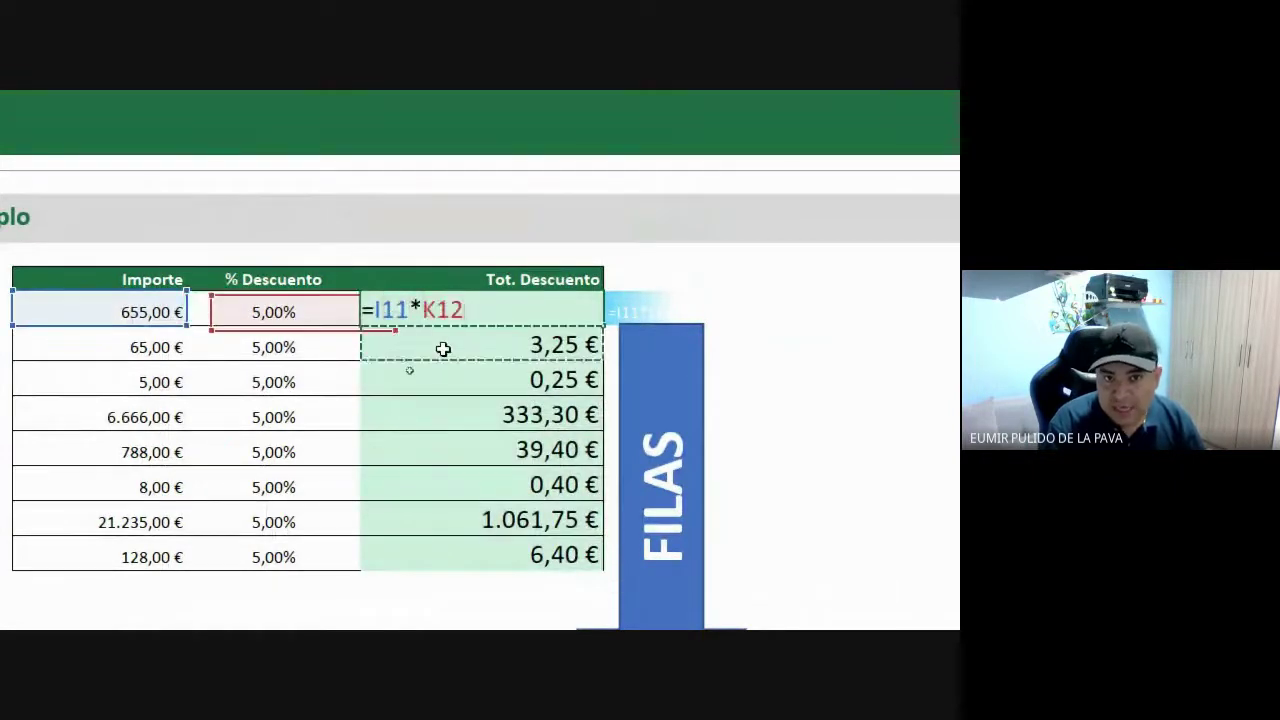
pyautogui.press('Escape')
pyautogui.doubleClick(444, 348)
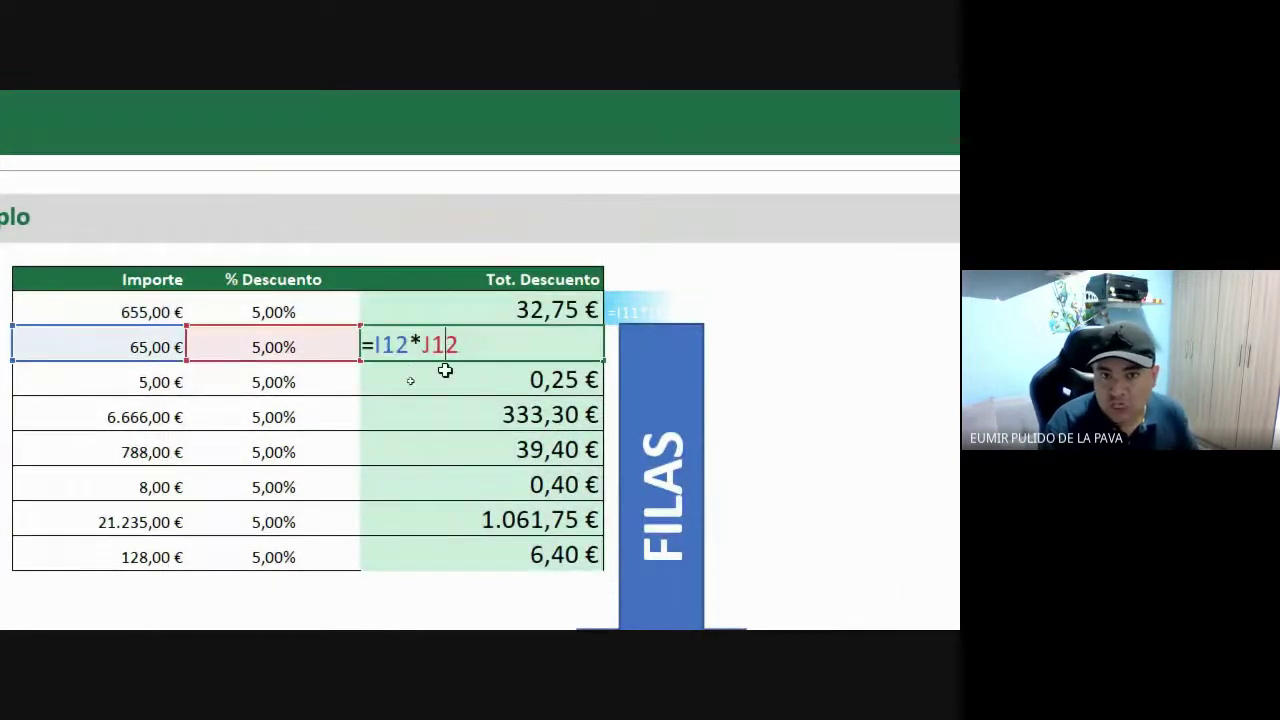
pyautogui.press('Escape')
pyautogui.doubleClick(450, 382)
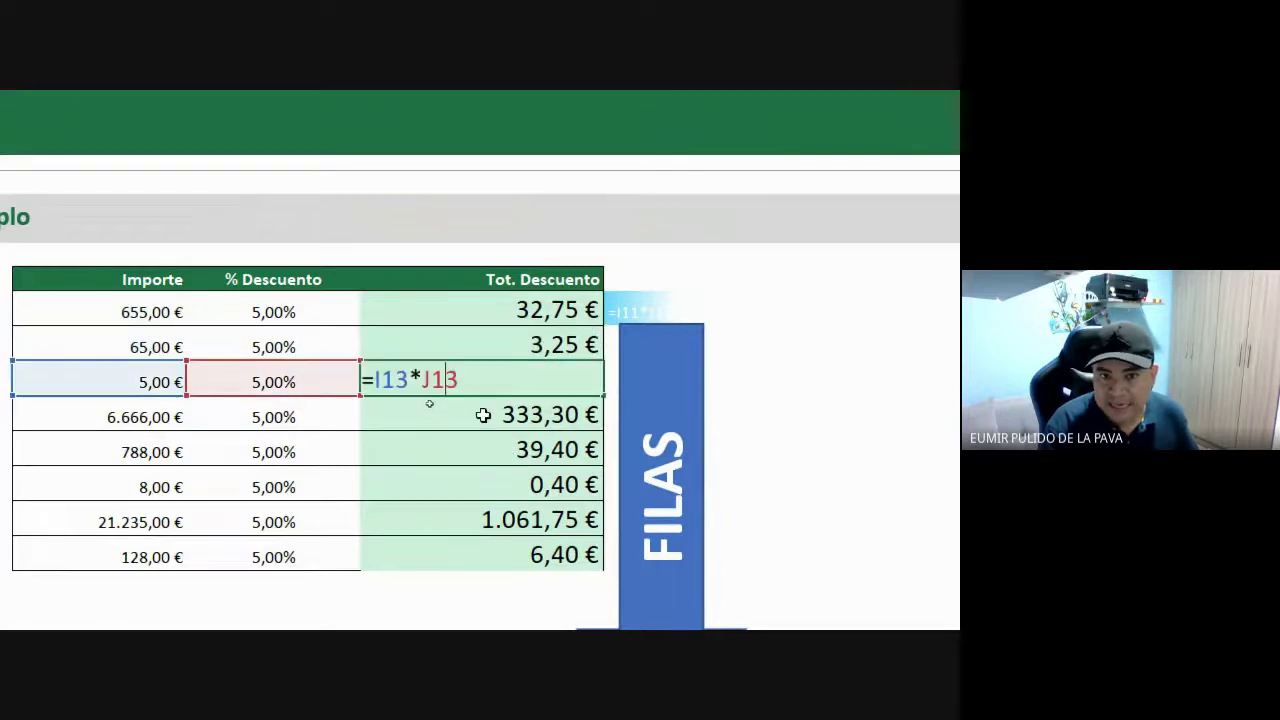
pyautogui.press('Escape')
pyautogui.doubleClick(482, 414)
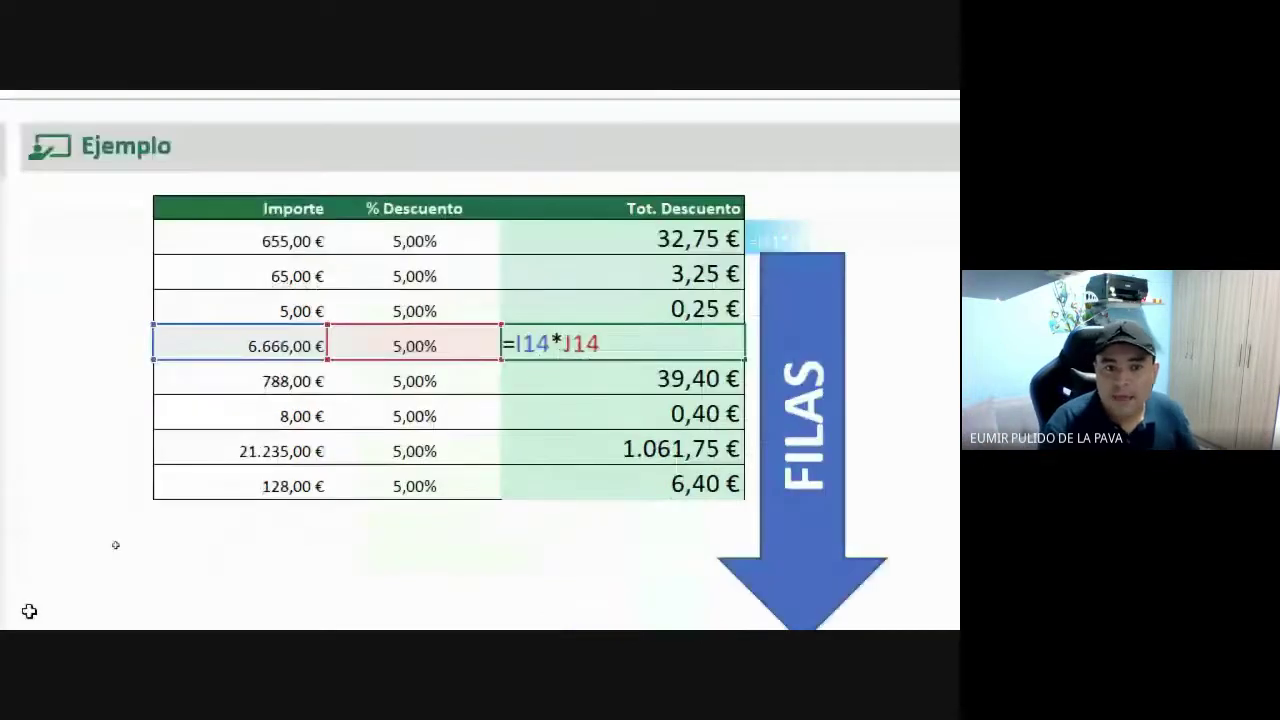
pyautogui.press('Escape')
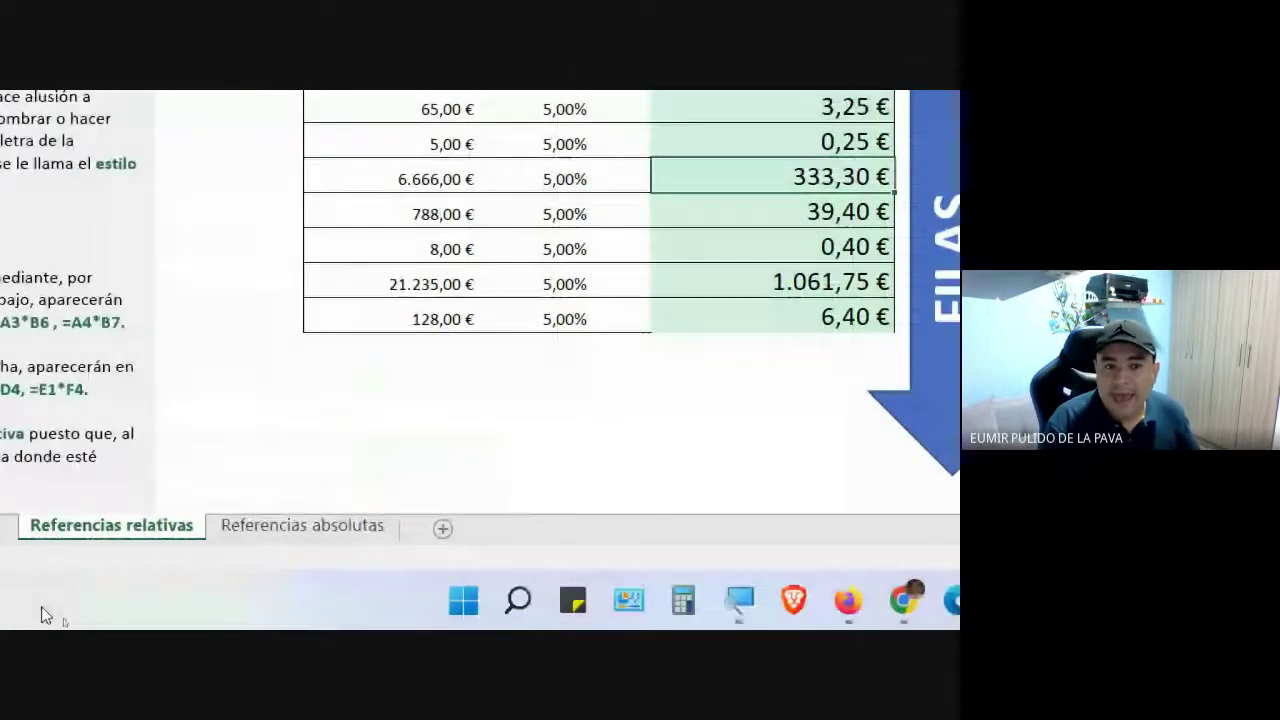
# Step: Return to the Referencias absolutas sheet and review the J11 formula without changing it
pyautogui.click(252, 530)
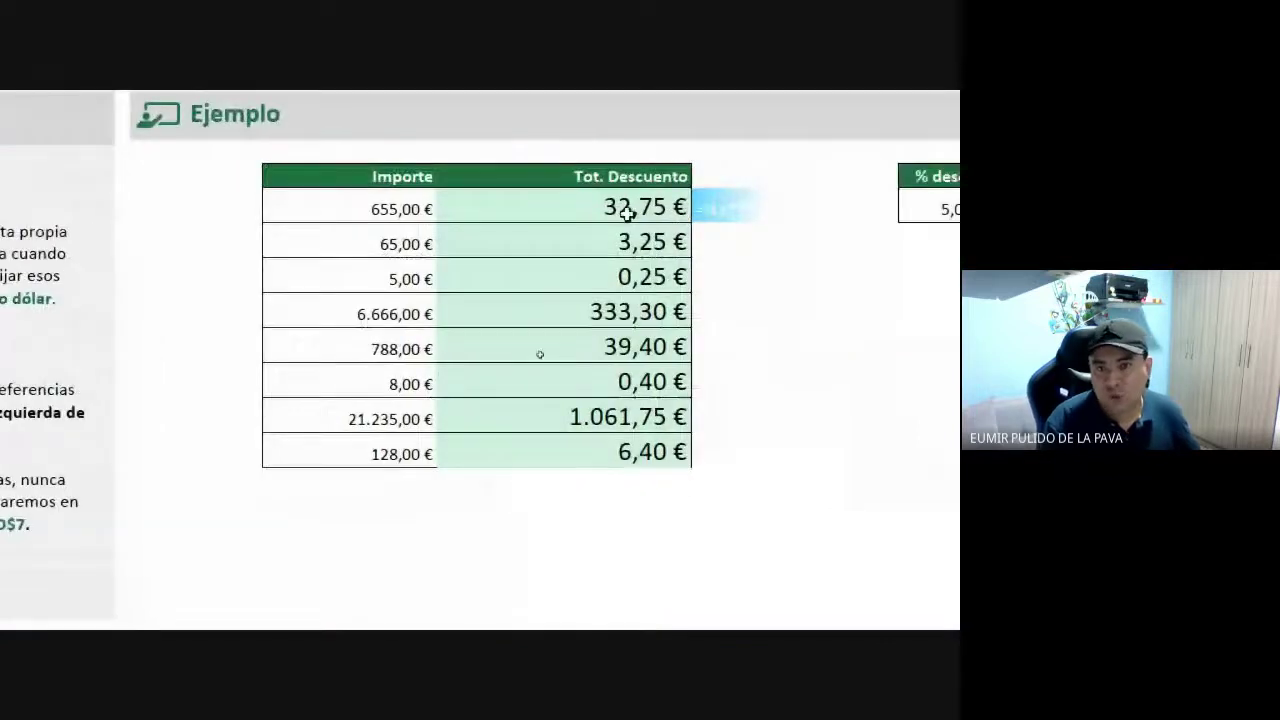
pyautogui.doubleClick(623, 206)
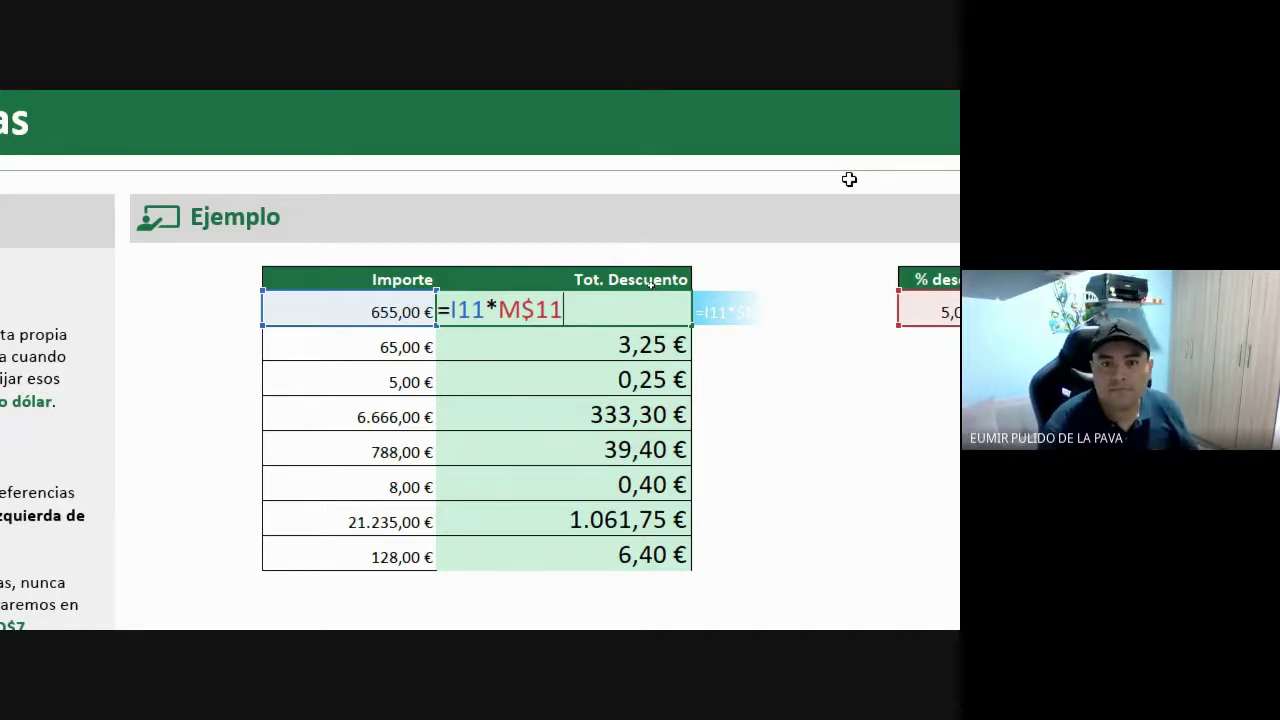
pyautogui.press('Return')
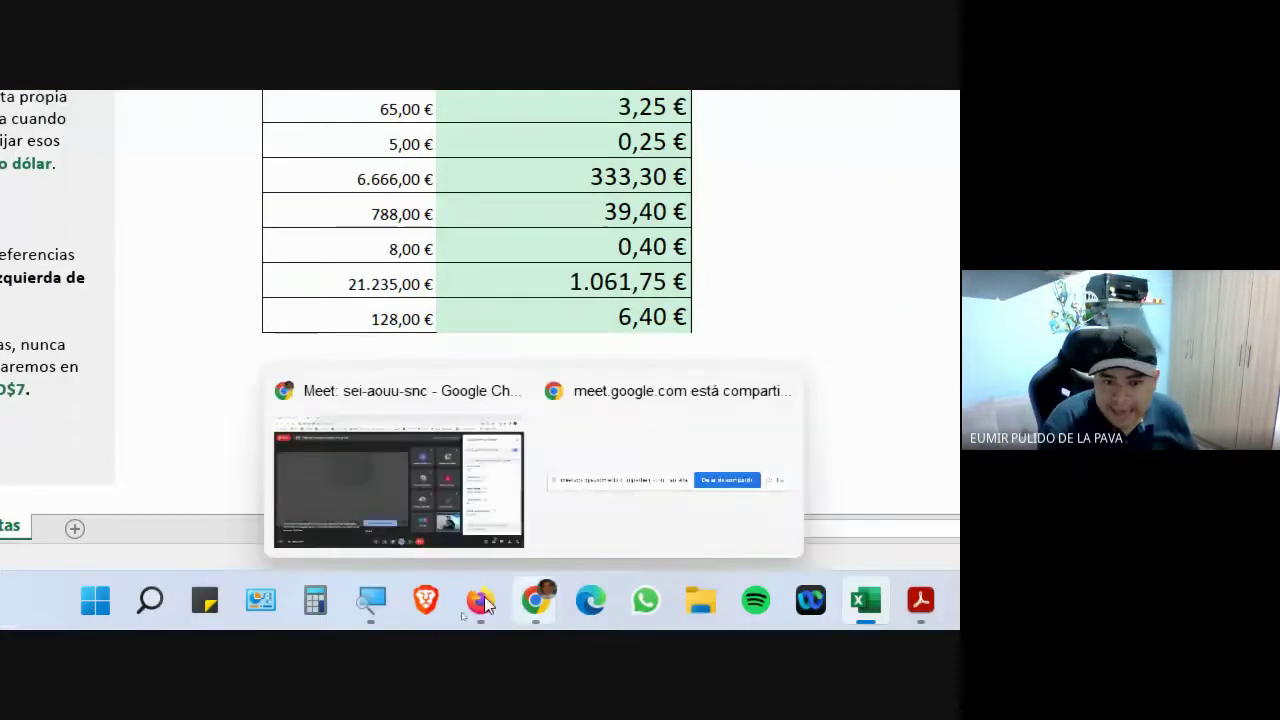
# Step: Bring up the Lupa screen magnifier and reduce the magnification
pyautogui.click(371, 600)
pyautogui.click(690, 588)
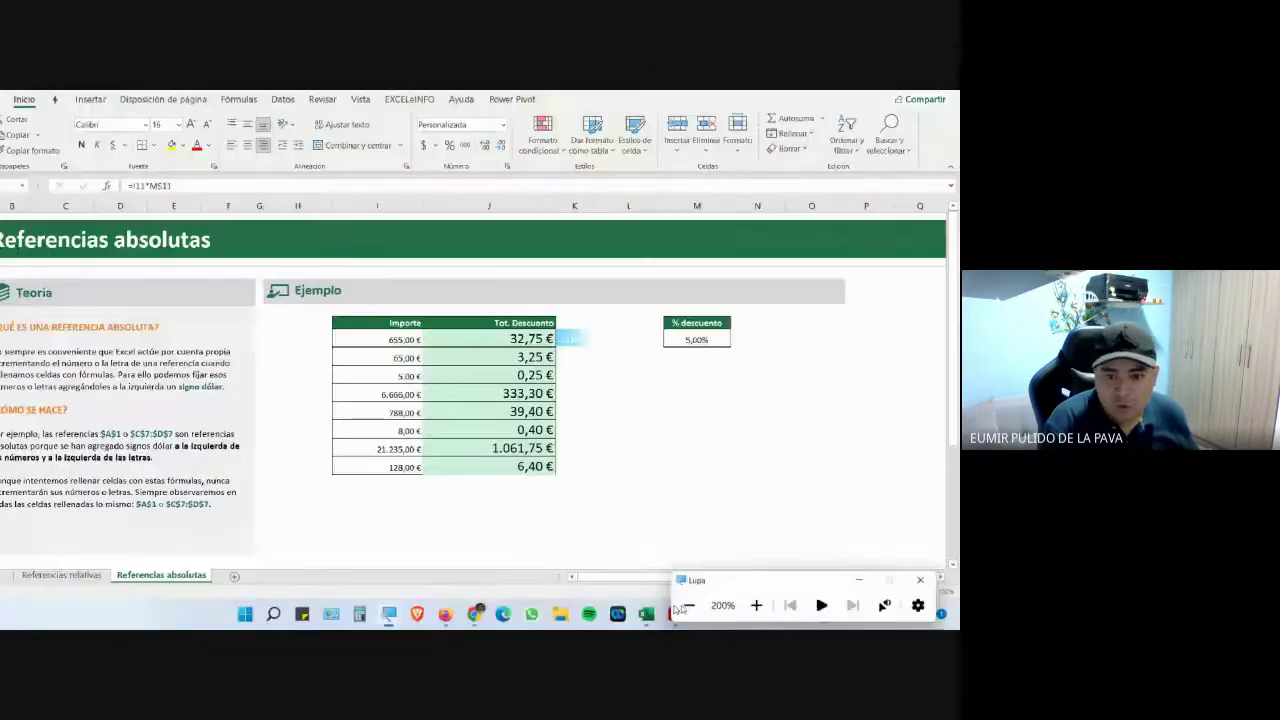
# Step: Check the chat messages in the Google Meet call and return to the Referencias 1 workbook in Excel
pyautogui.click(688, 606)
pyautogui.moveTo(494, 614)
pyautogui.click(457, 580)
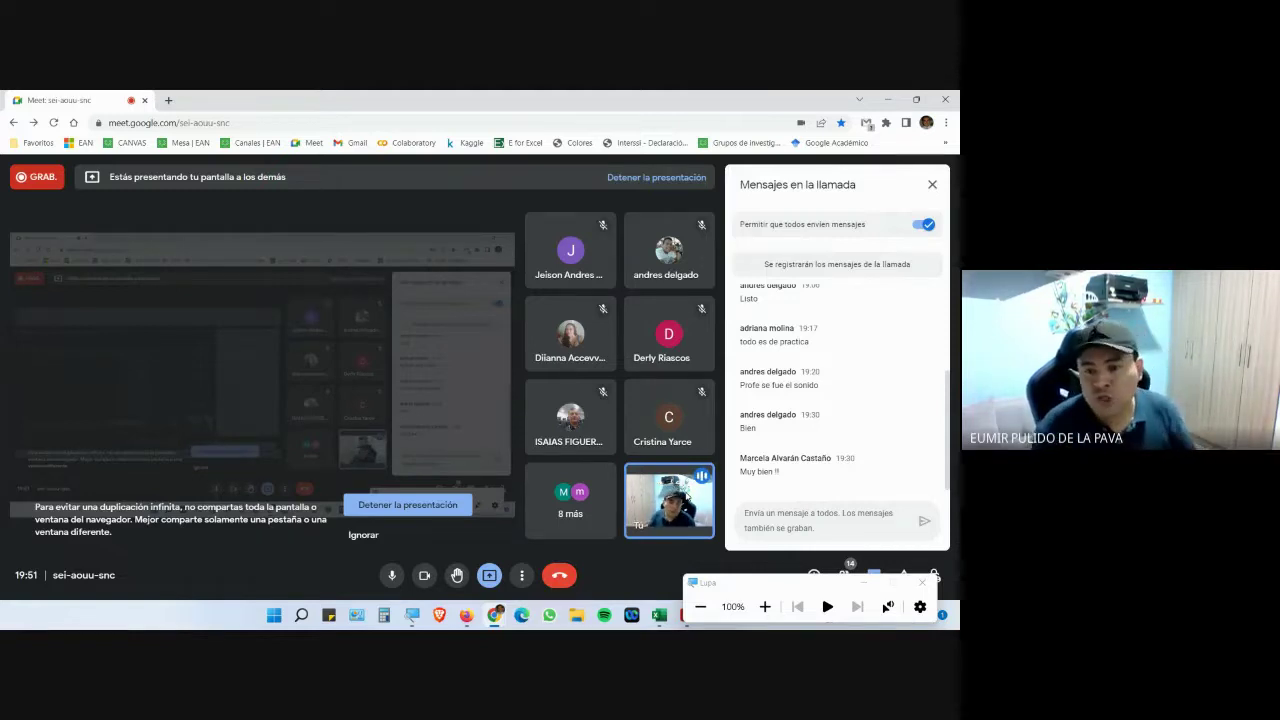
pyautogui.click(659, 616)
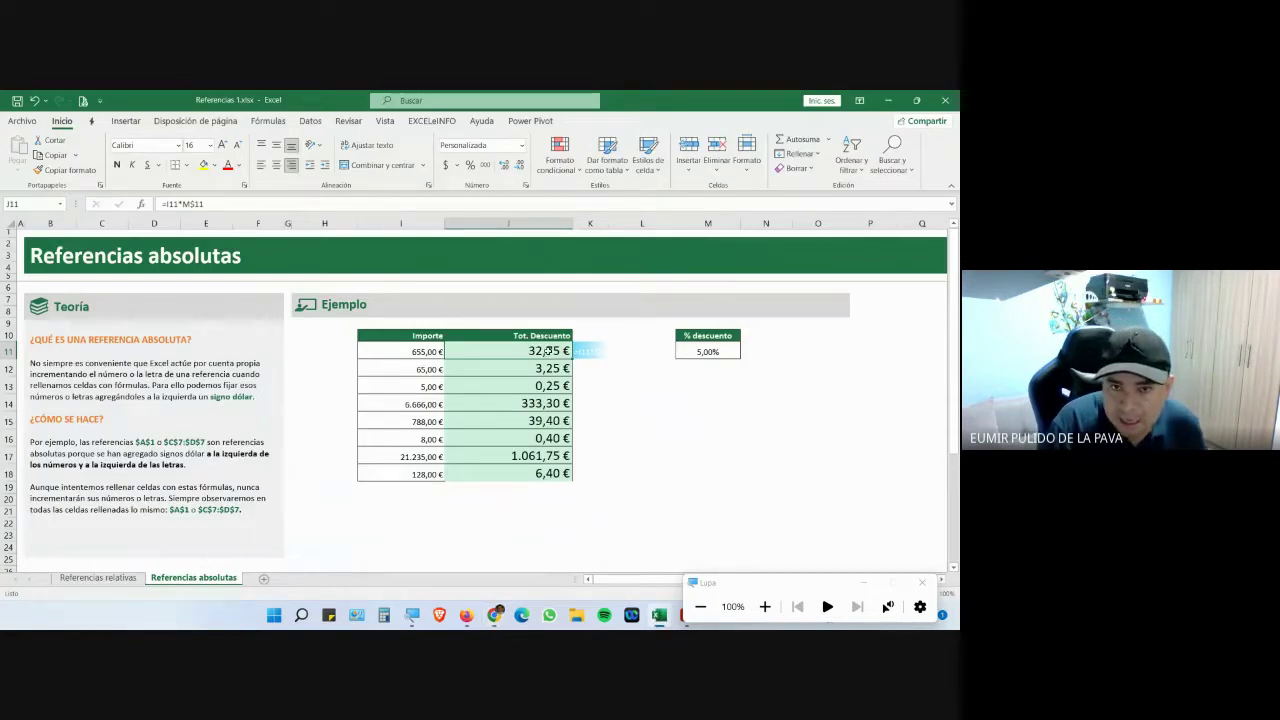
# Step: Re-enter the first Tot. Descuento formula in J11 as =I11*M$11, fixing only the row of the discount cell
pyautogui.click(765, 606)
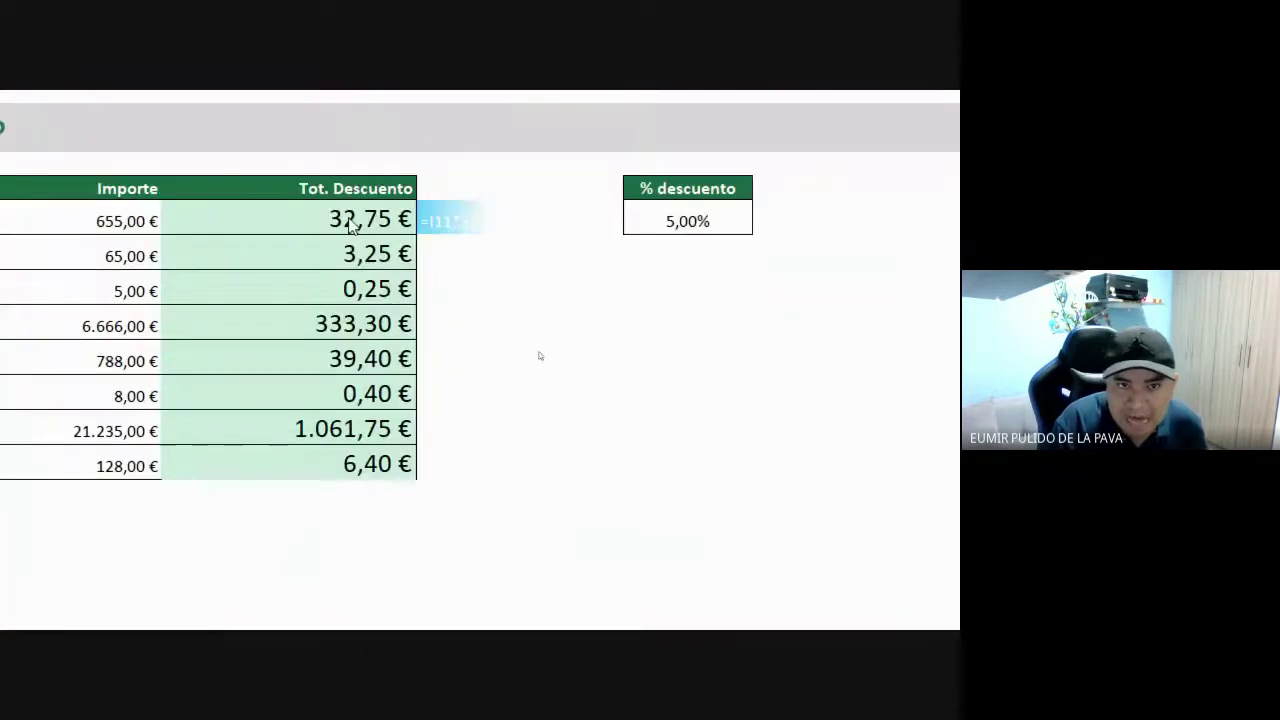
pyautogui.doubleClick(350, 222)
pyautogui.press('BackSpace')
pyautogui.press('BackSpace')
pyautogui.press('BackSpace')
pyautogui.press('BackSpace')
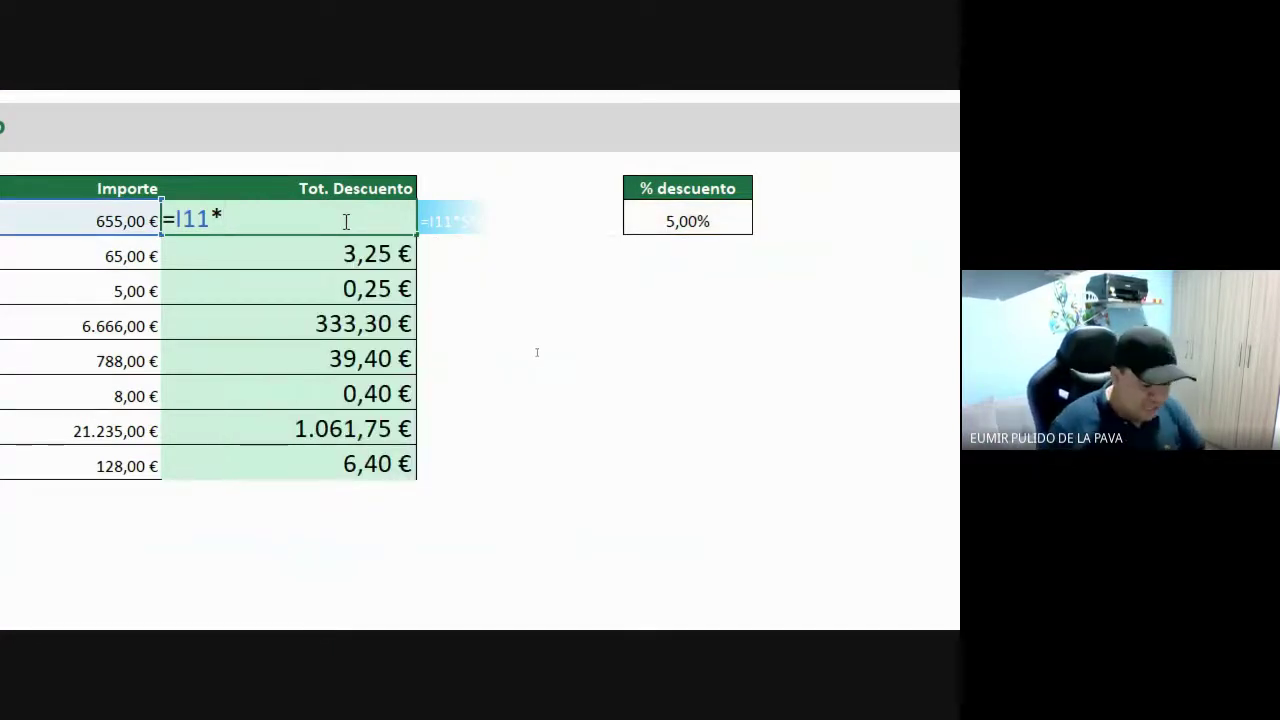
pyautogui.write('M')
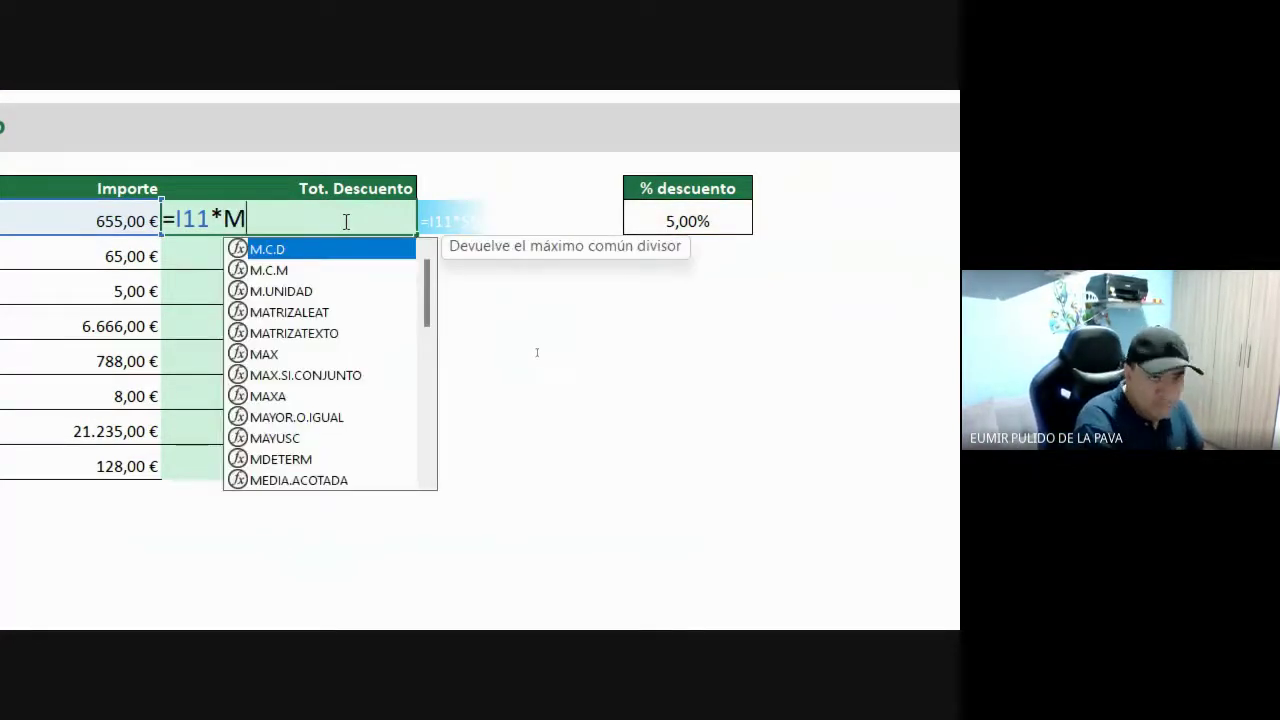
pyautogui.write('$11')
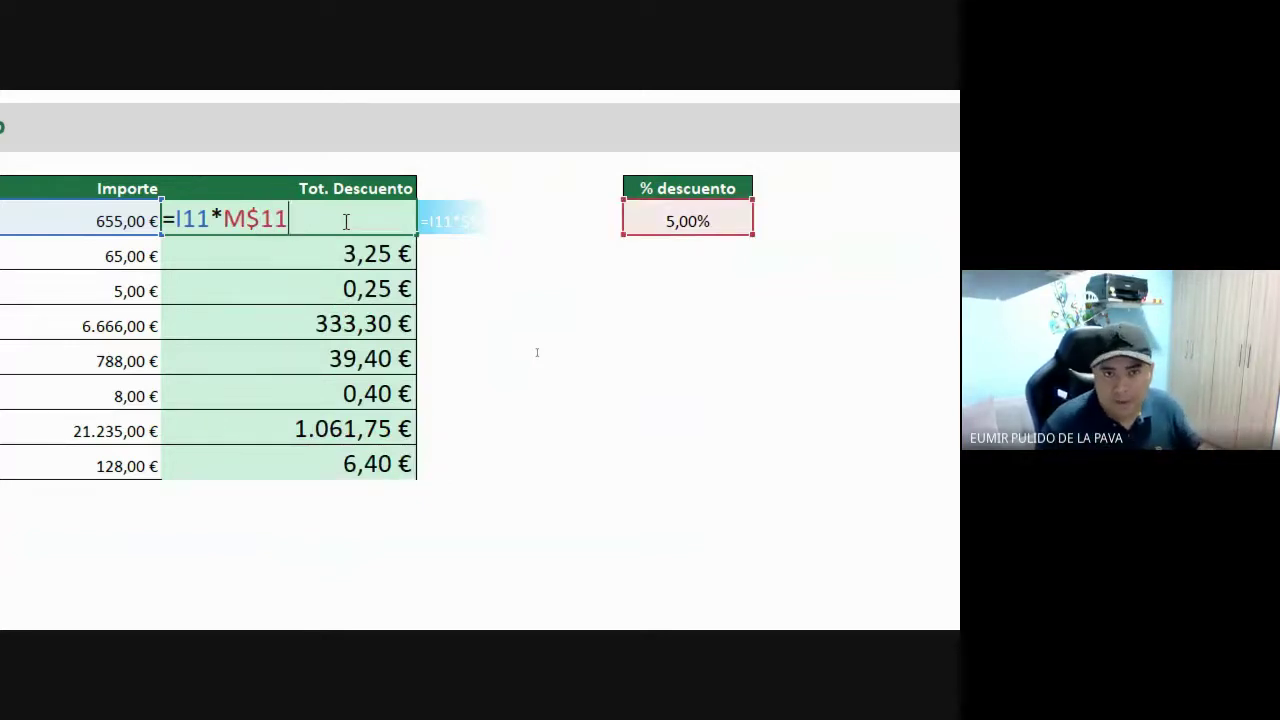
pyautogui.press('Return')
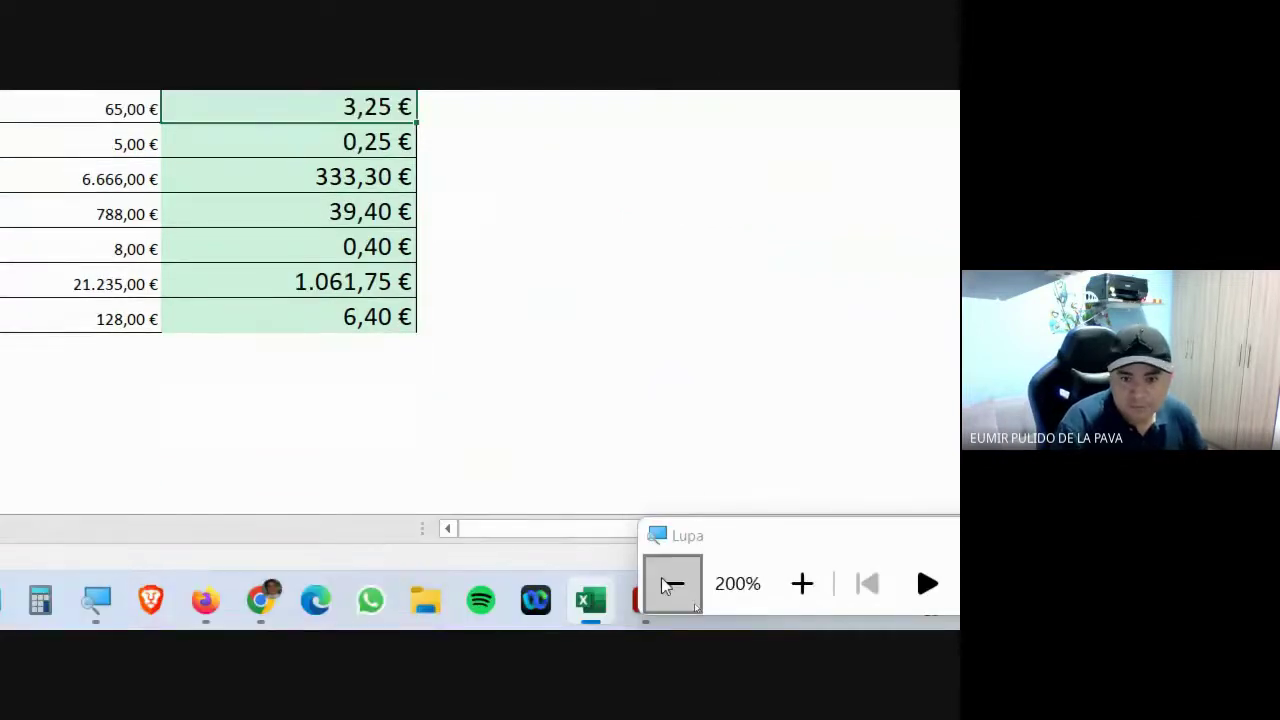
# Step: Switch to the Google Meet call, minimize the Magnifier at 100% and turn off the camera
pyautogui.click(666, 586)
pyautogui.click(496, 615)
pyautogui.click(428, 557)
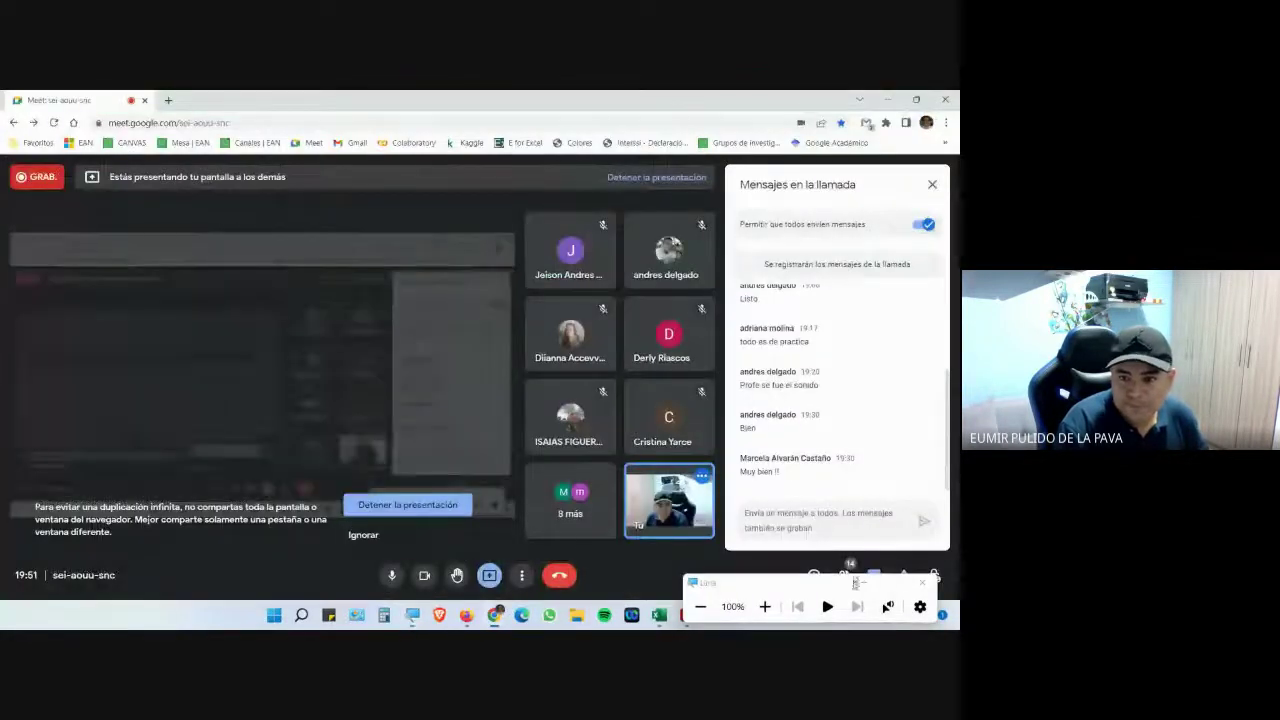
pyautogui.click(863, 583)
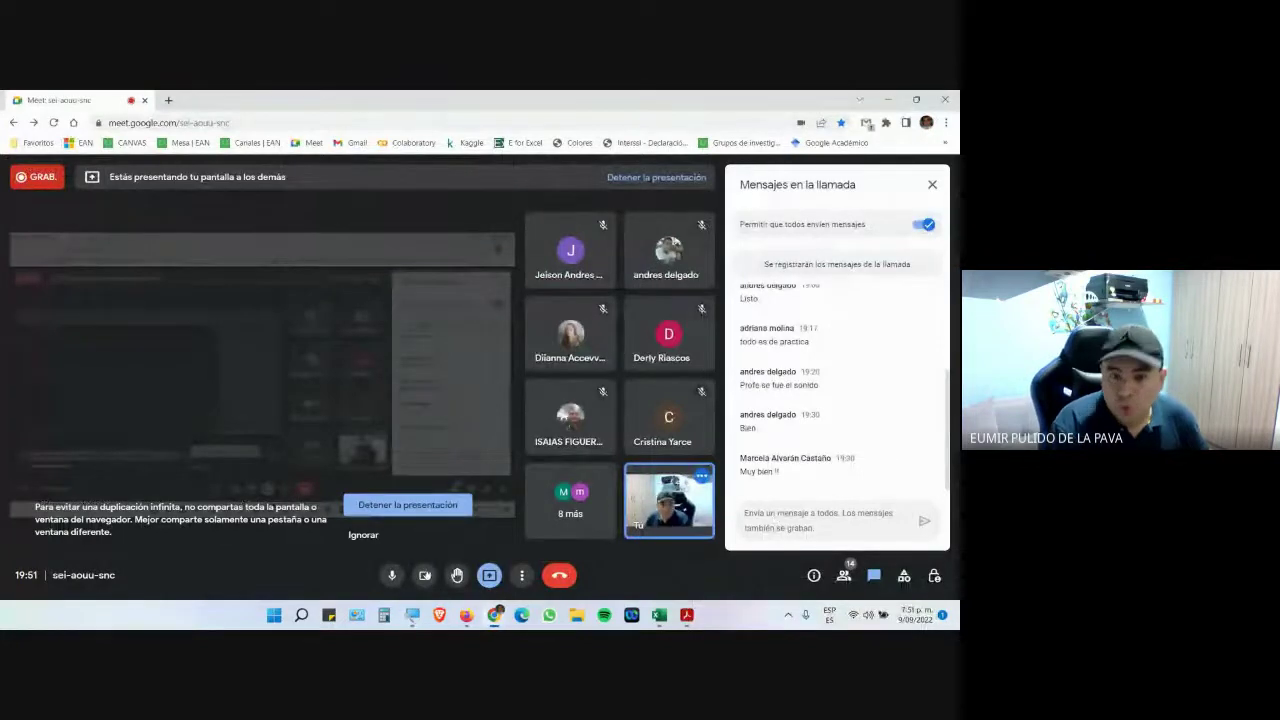
pyautogui.click(424, 575)
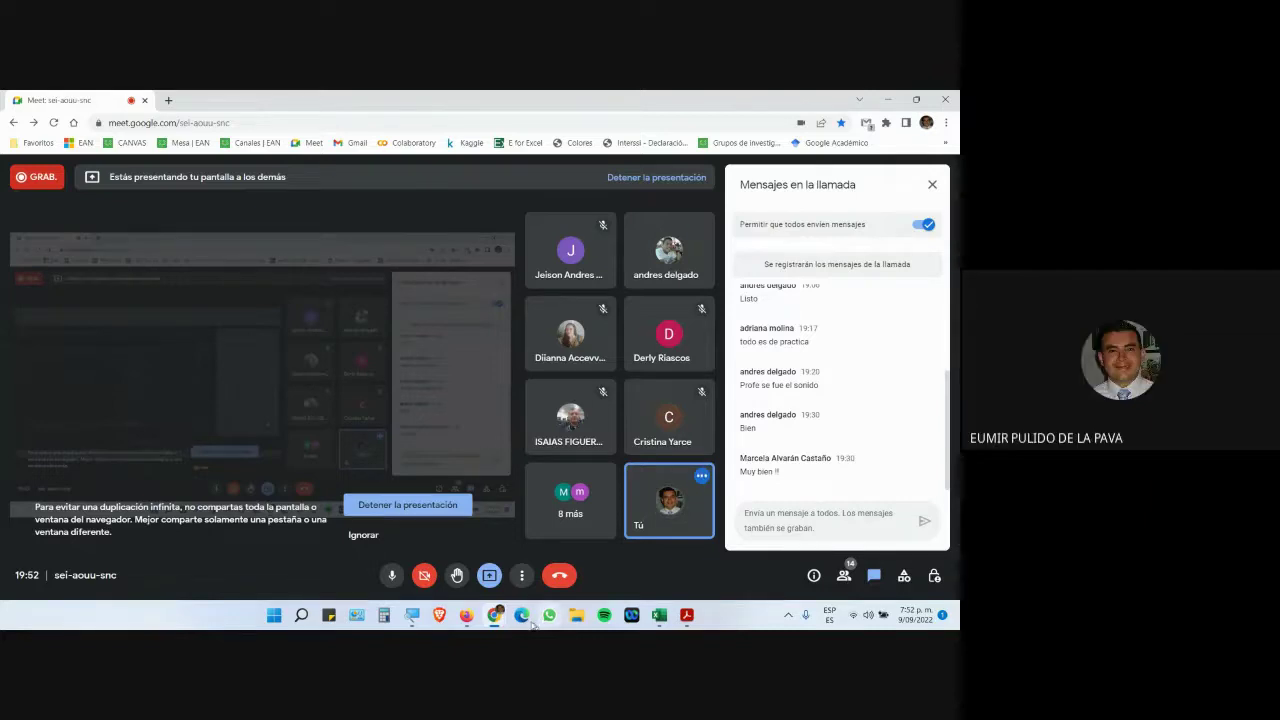
# Step: Switch to Firefox, save Referencias 2.xlsx from the course folder to Escritorio and open the downloaded workbook in Excel
pyautogui.hotkey('alt', 'Tab')
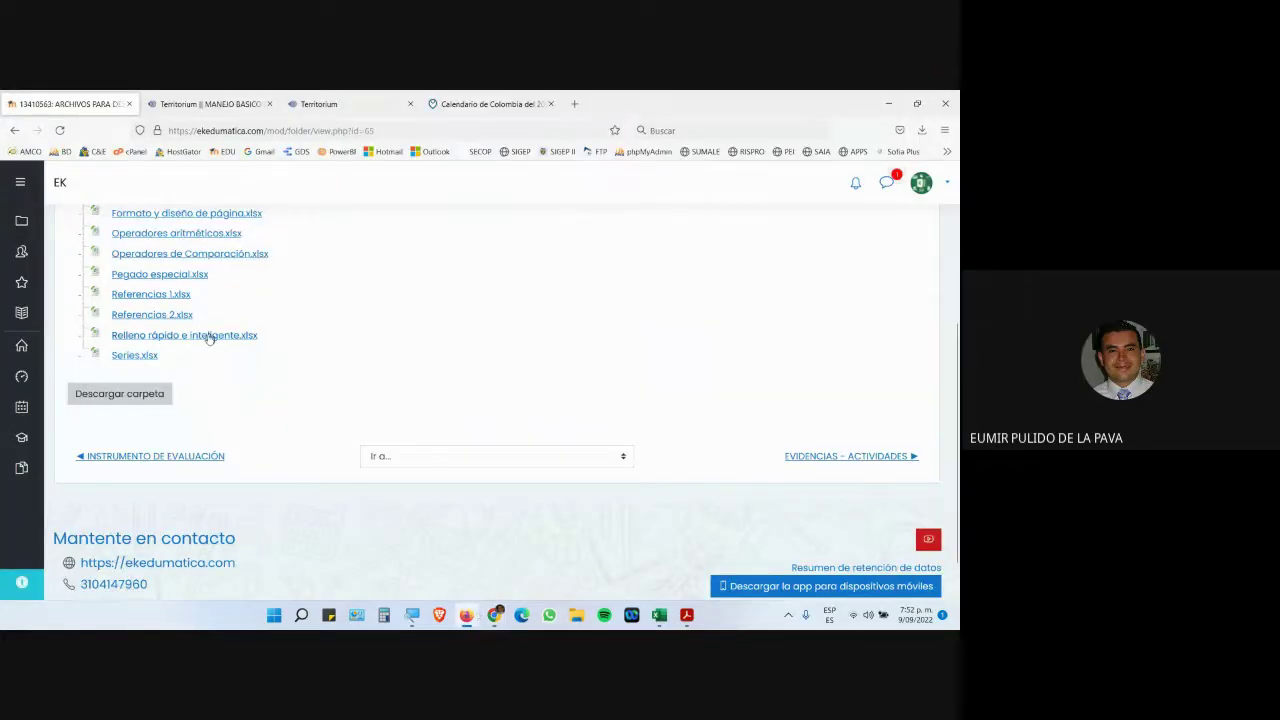
pyautogui.click(155, 316)
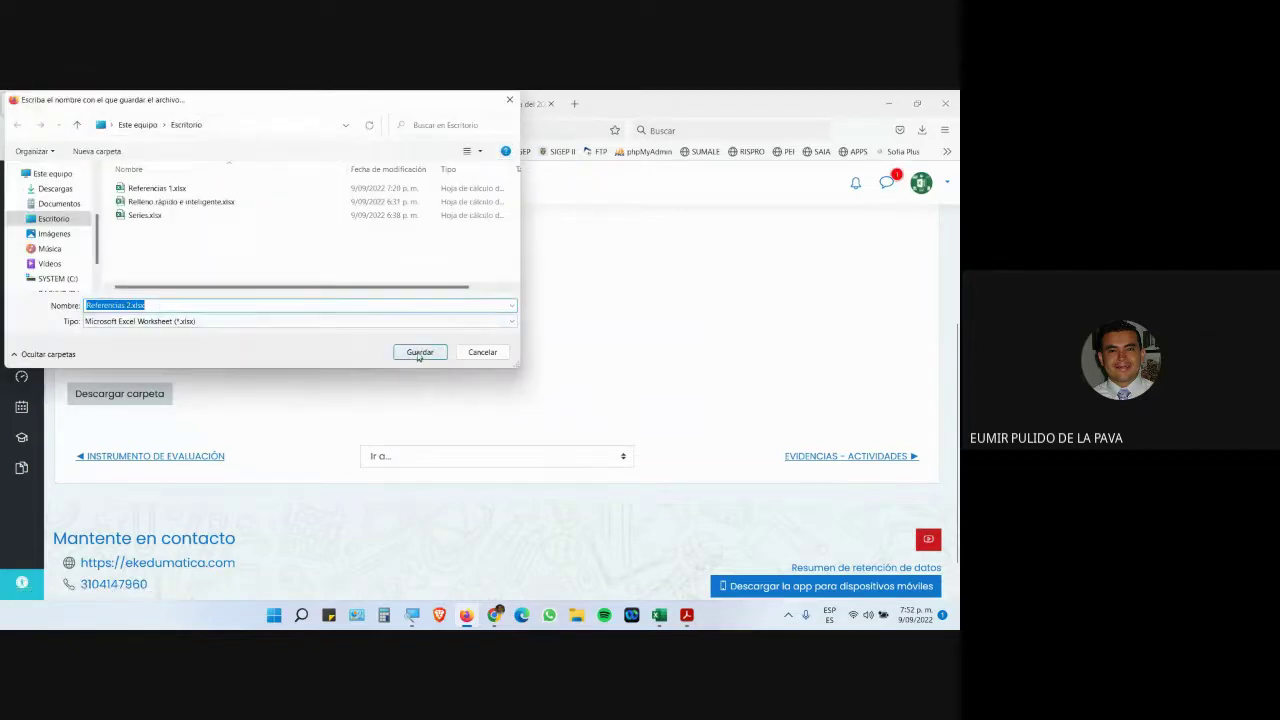
pyautogui.click(420, 352)
pyautogui.click(335, 104)
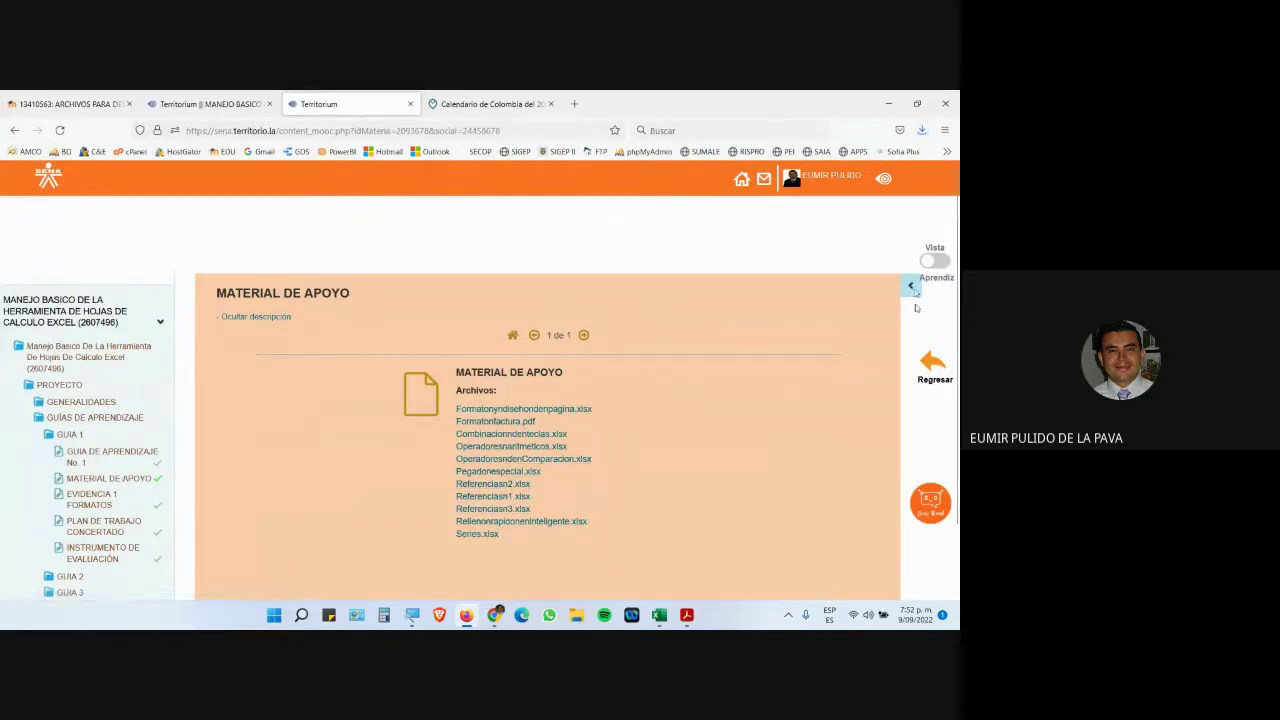
pyautogui.click(922, 130)
pyautogui.click(760, 157)
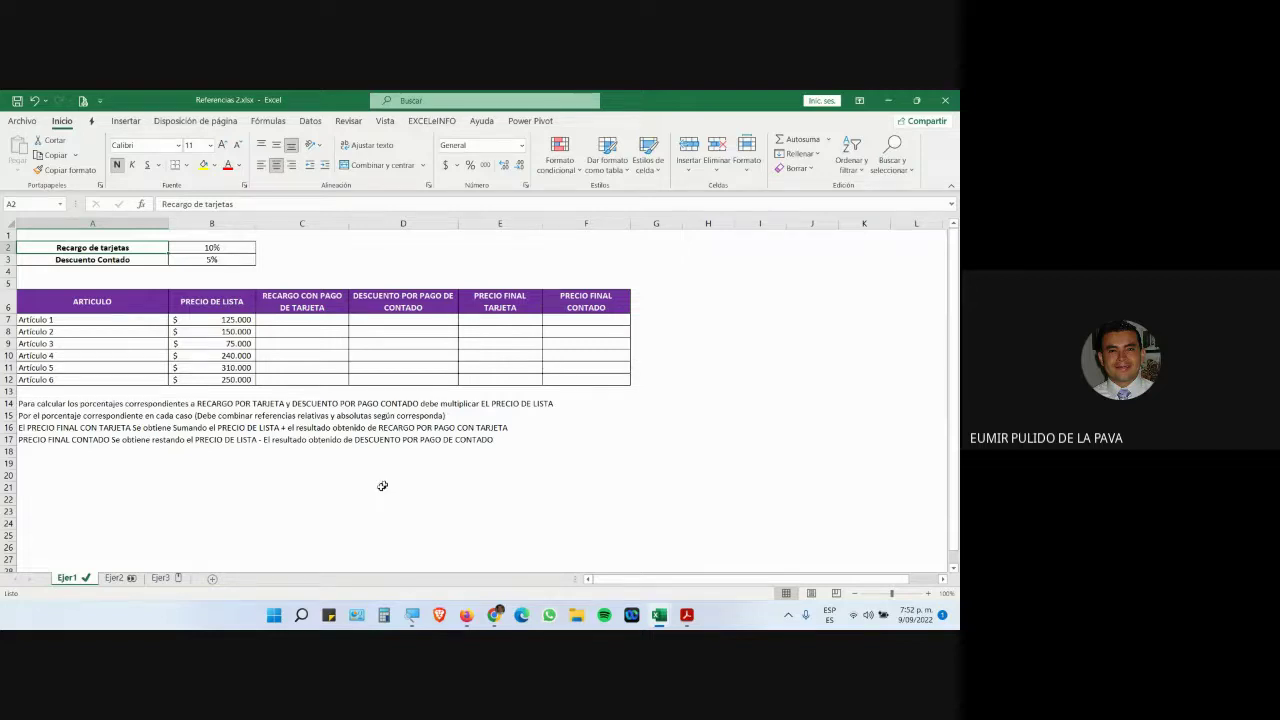
# Step: Look through the Ejer1, Ejer2 and Ejer3 exercise sheets of Referencias 2 and return to Ejer1
pyautogui.click(929, 596)
pyautogui.click(929, 596)
pyautogui.click(929, 596)
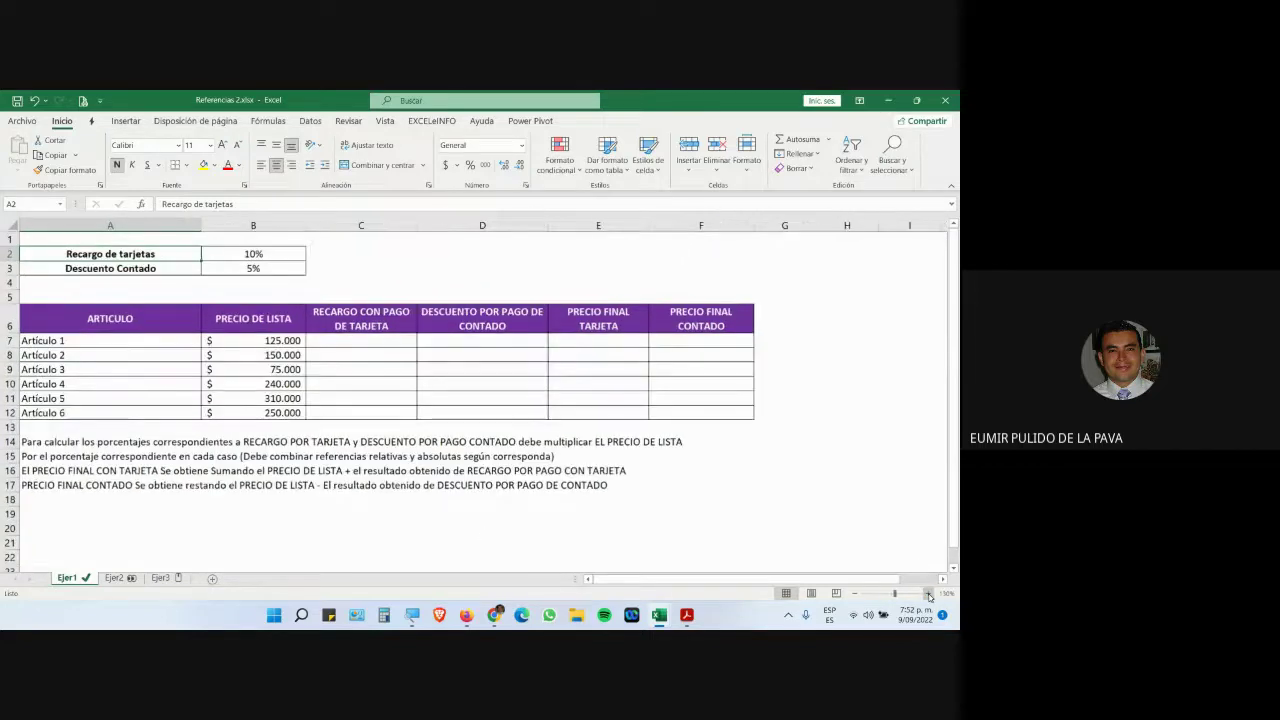
pyautogui.click(929, 596)
pyautogui.click(929, 596)
pyautogui.click(929, 596)
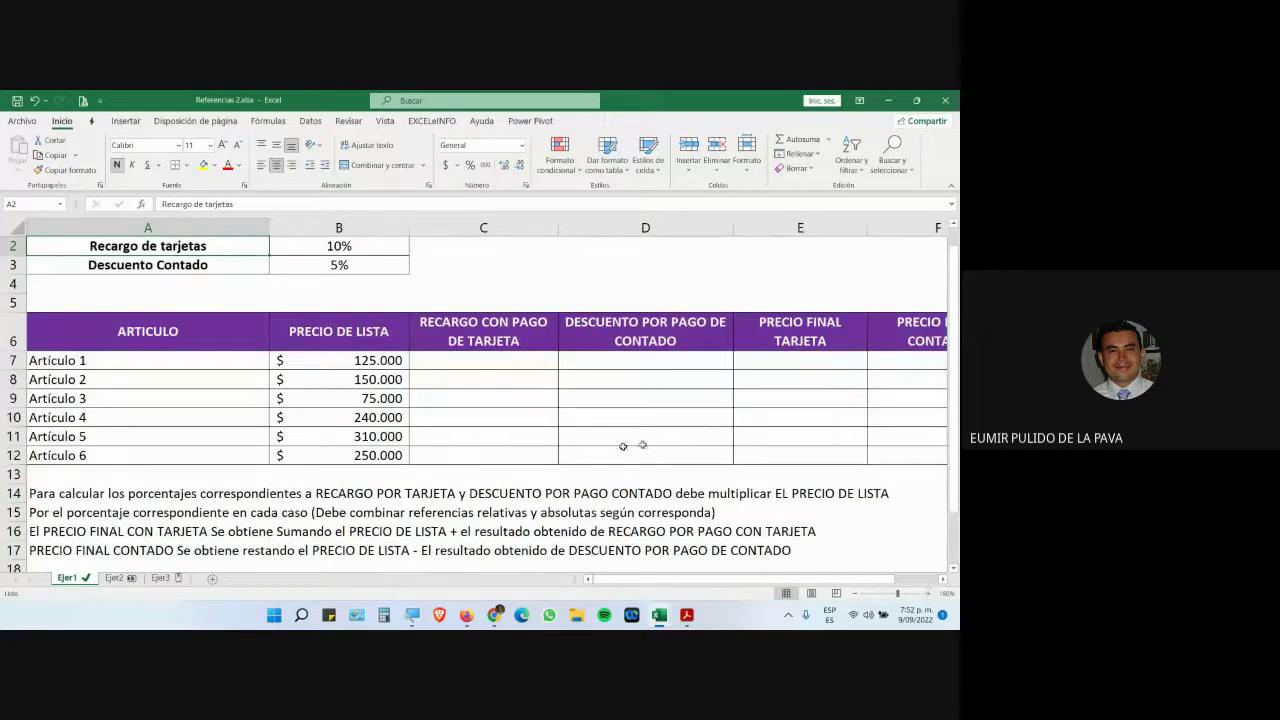
pyautogui.click(113, 579)
pyautogui.click(160, 579)
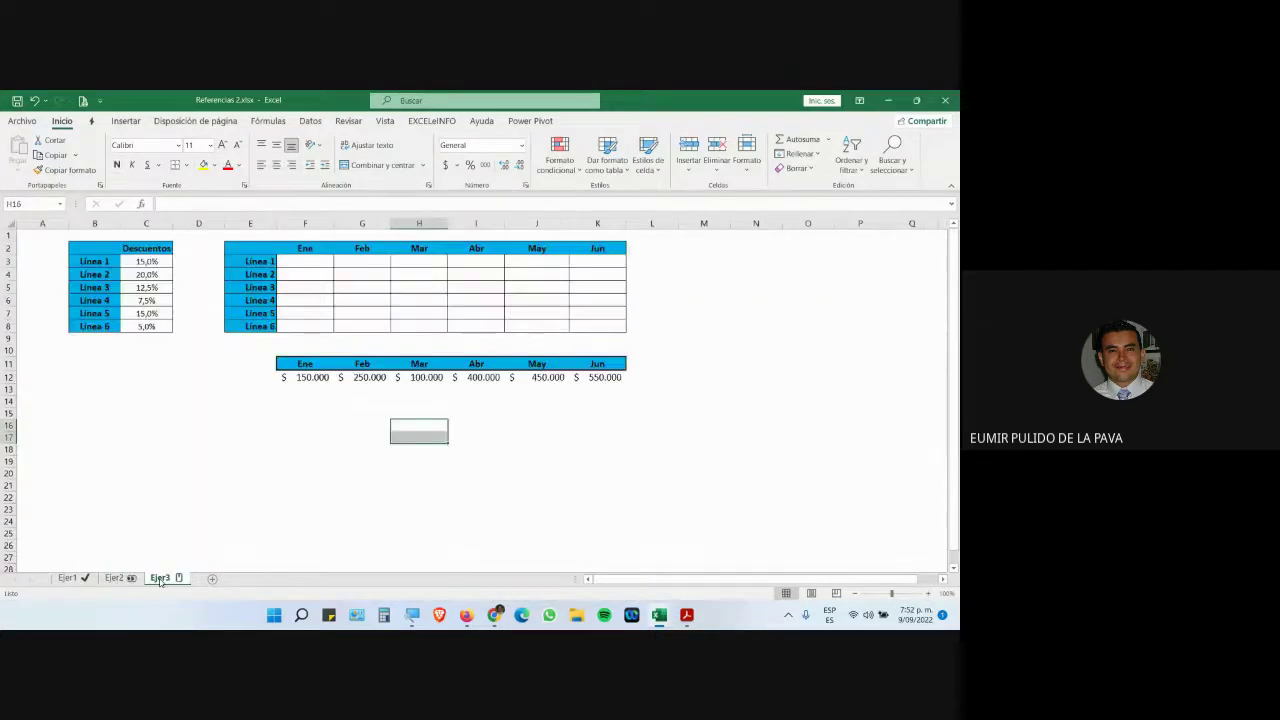
pyautogui.click(66, 578)
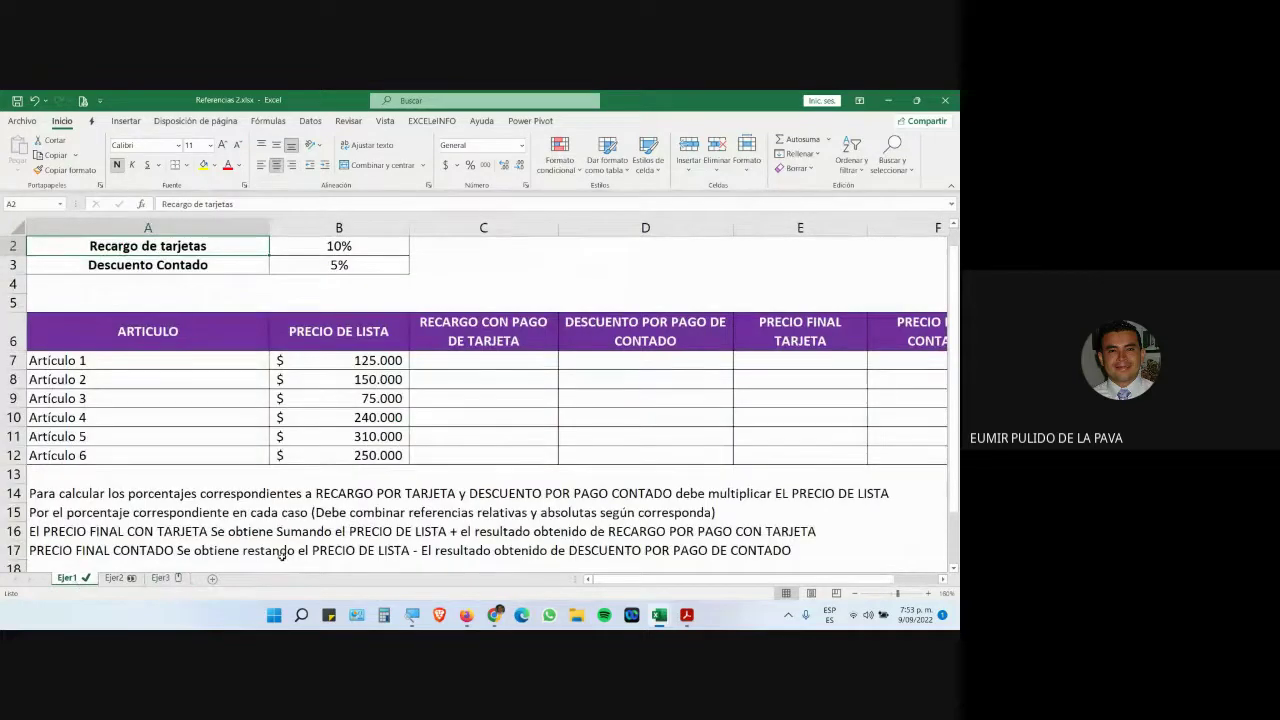
# Step: Narrow column A on Ejer1 and review the articles, list prices, card surcharge and cash discount percentages
pyautogui.scroll(1, 500, 430)
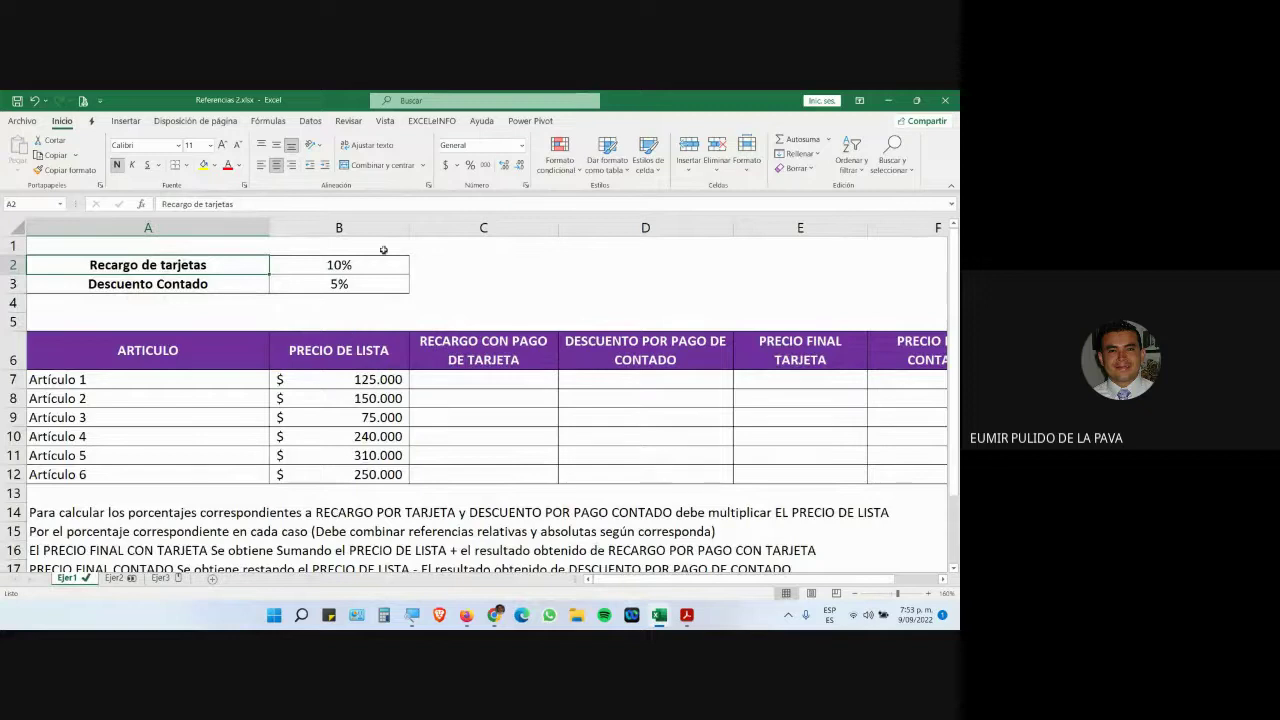
pyautogui.moveTo(269, 228); pyautogui.dragTo(192, 228)
pyautogui.moveTo(137, 377); pyautogui.dragTo(150, 478)
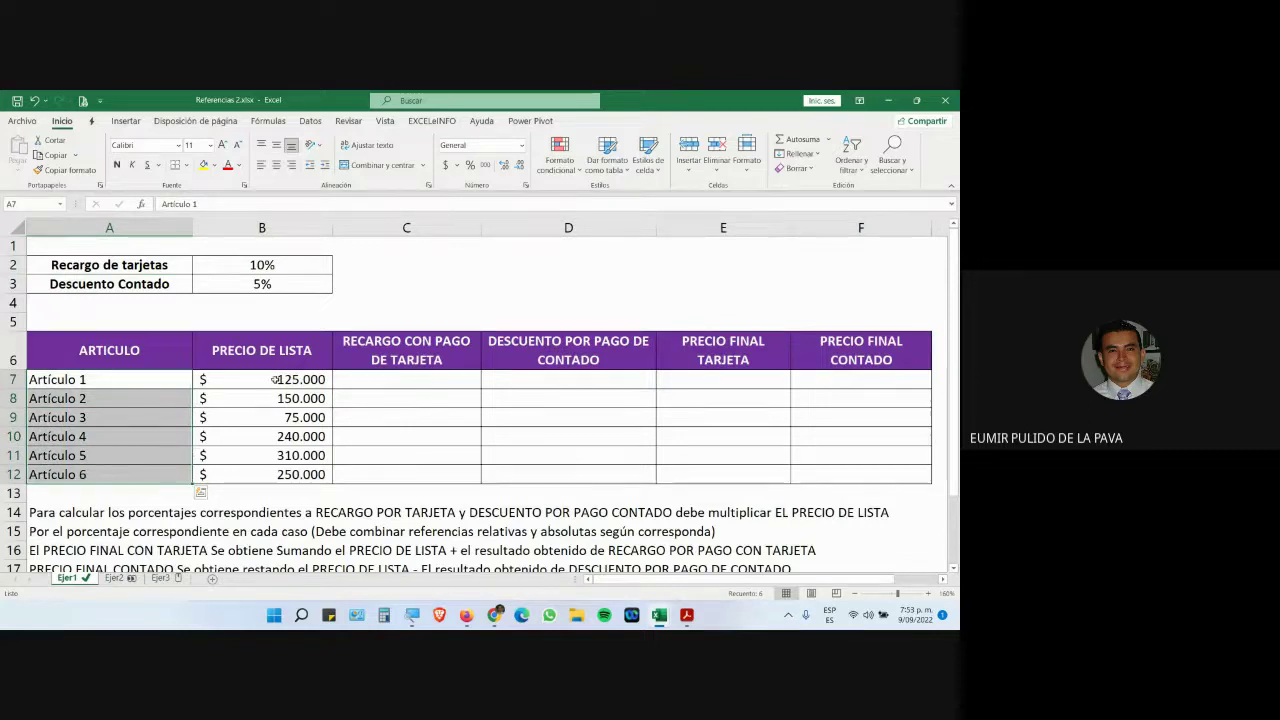
pyautogui.moveTo(272, 382); pyautogui.dragTo(279, 478)
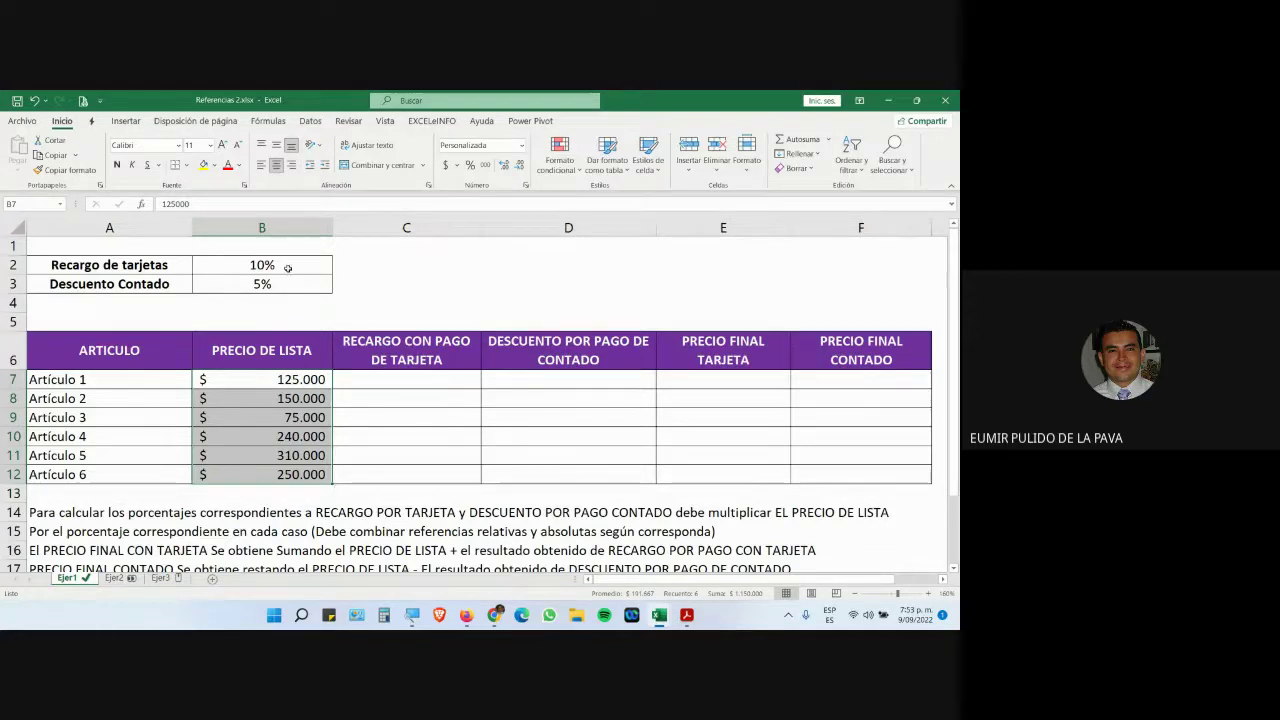
pyautogui.click(437, 365)
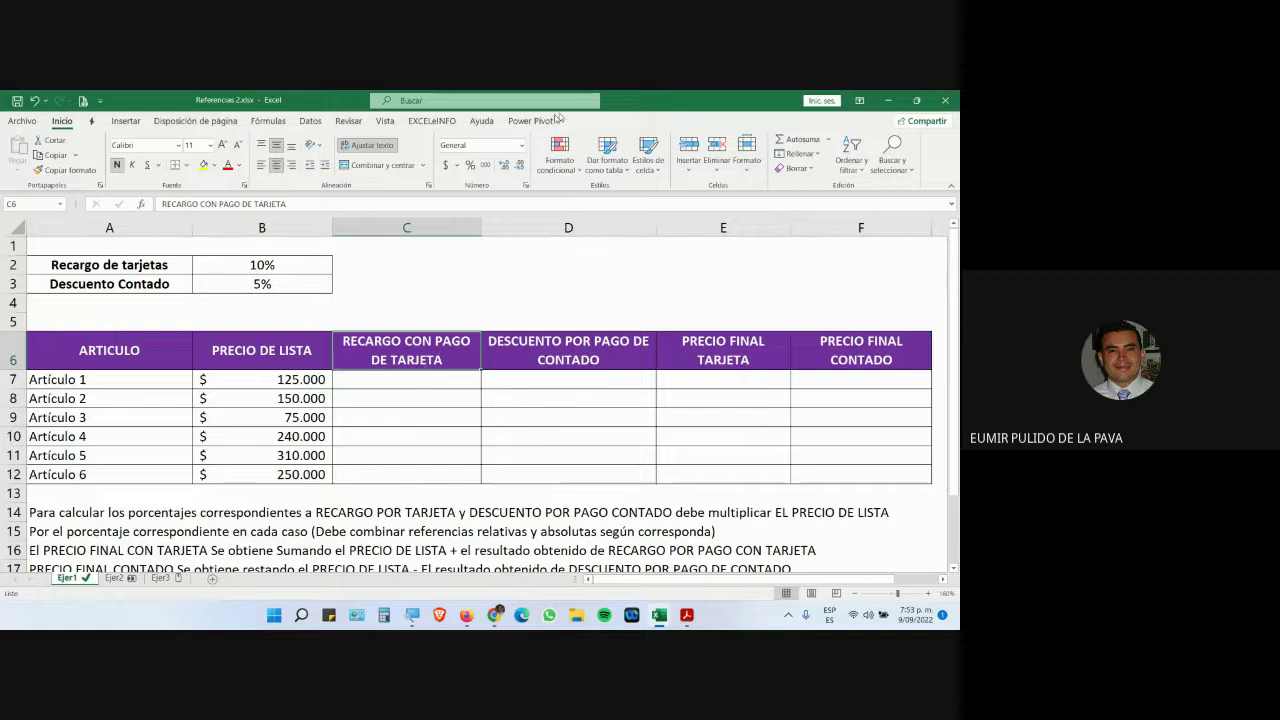
pyautogui.click(249, 283)
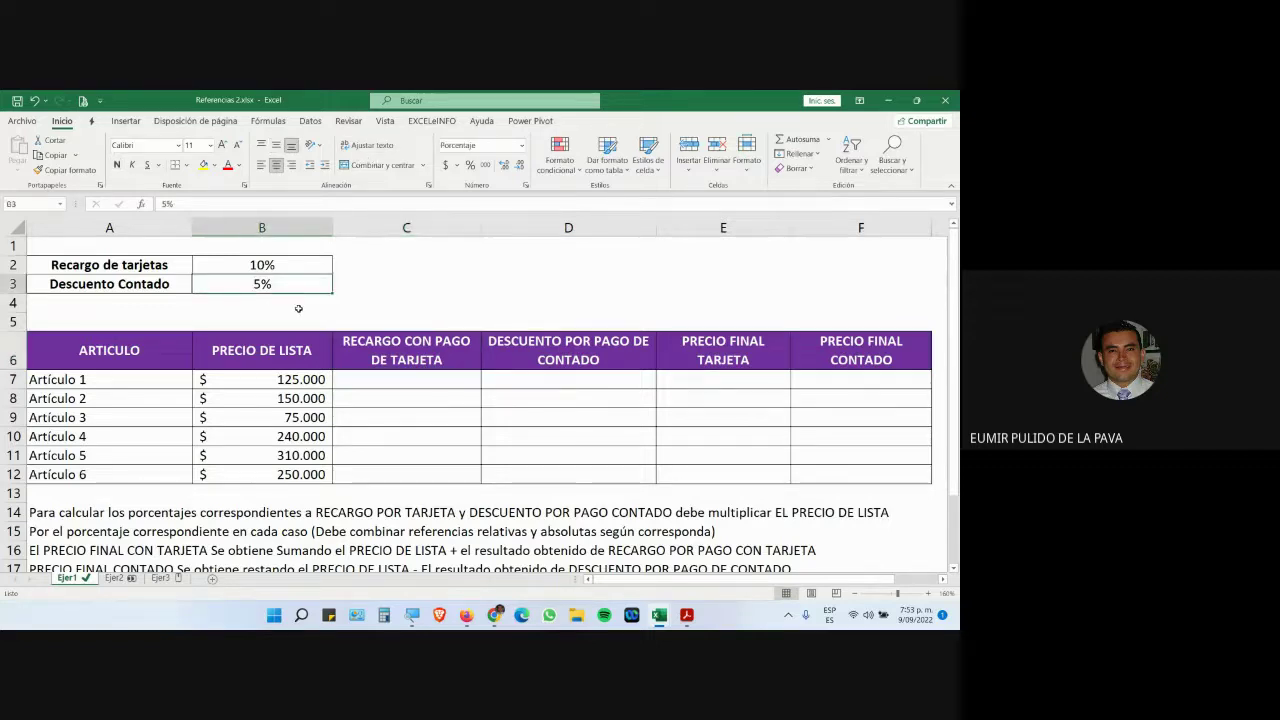
pyautogui.click(266, 266)
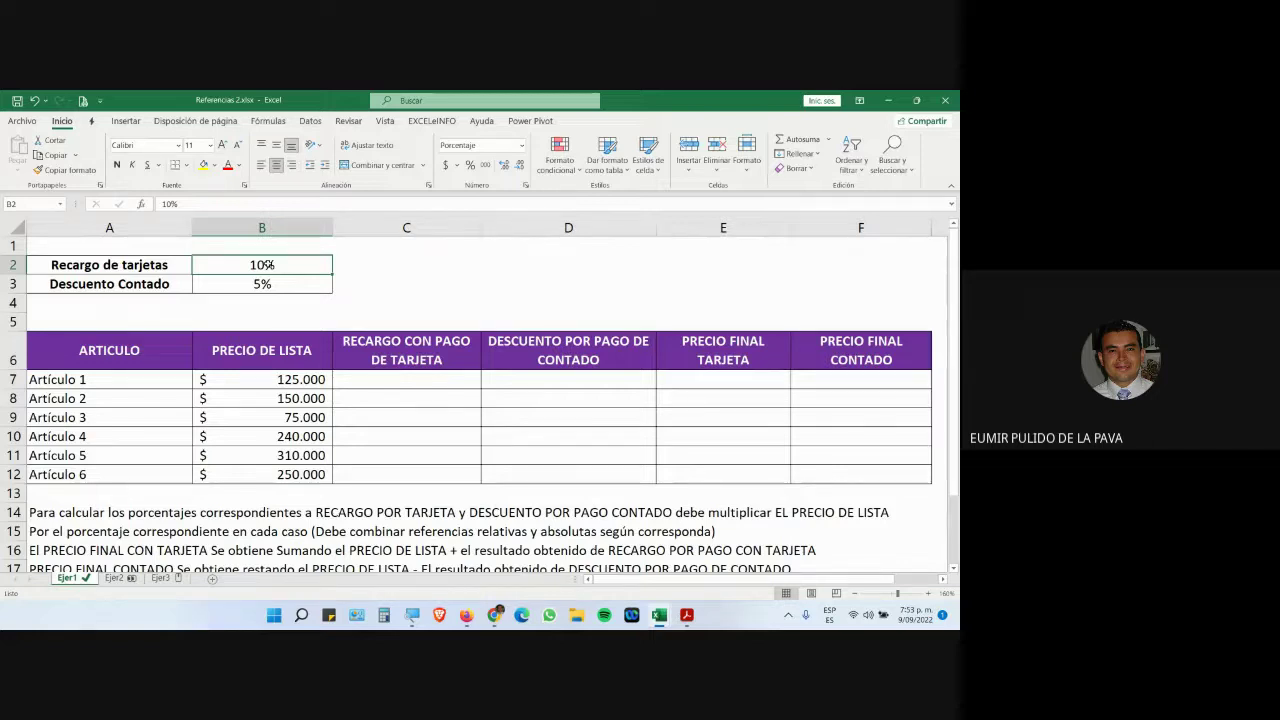
# Step: Fill the RECARGO CON PAGO DE TARJETA header cell C6 with red and review the list prices in B7:B12
pyautogui.click(388, 357)
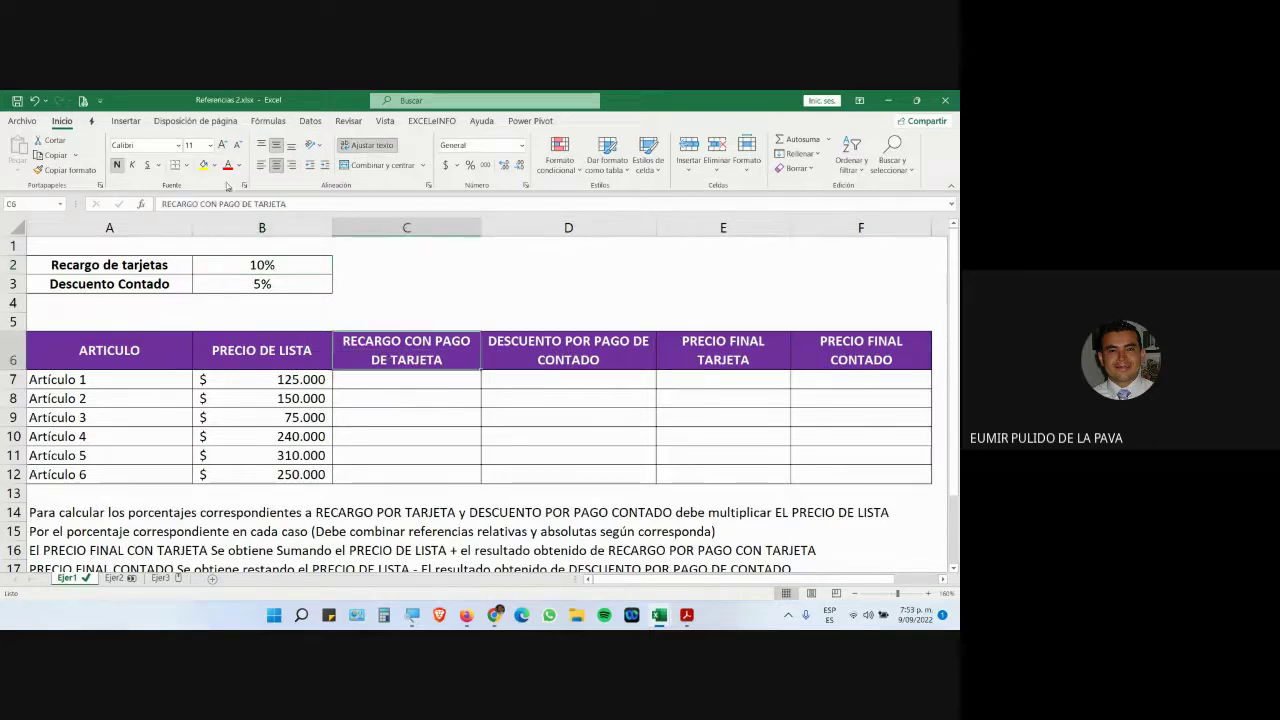
pyautogui.click(213, 165)
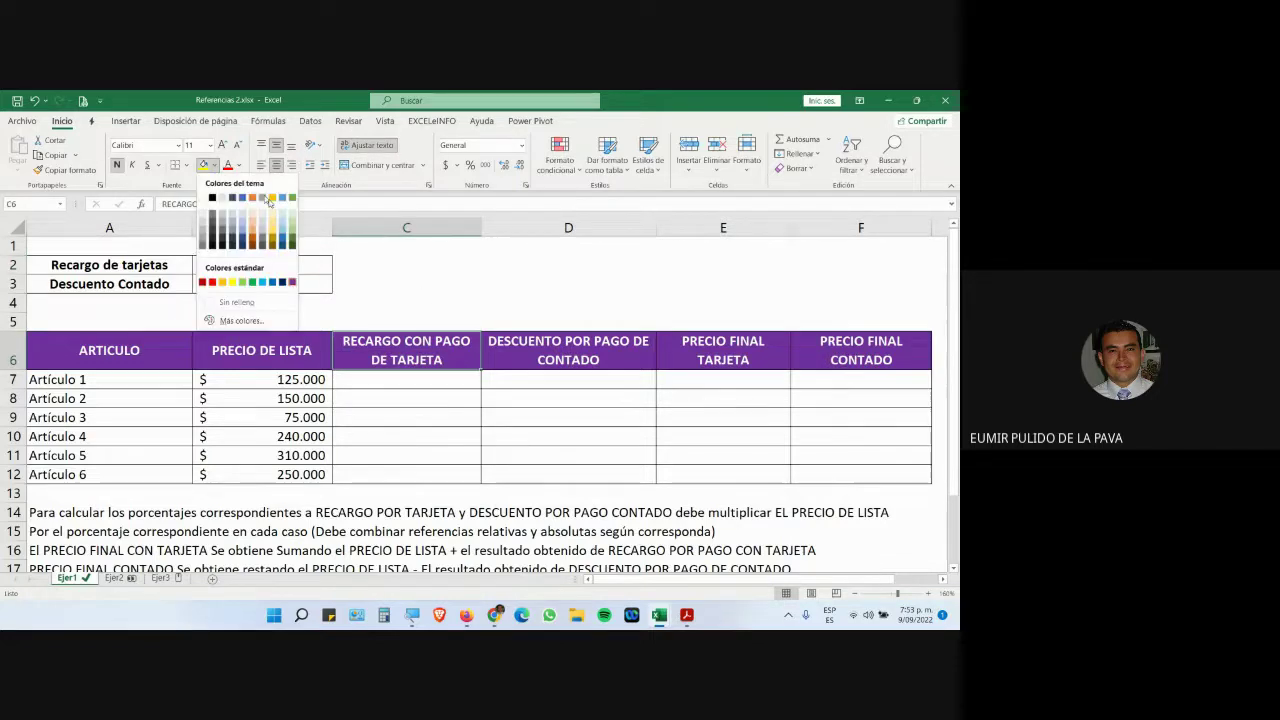
pyautogui.click(212, 284)
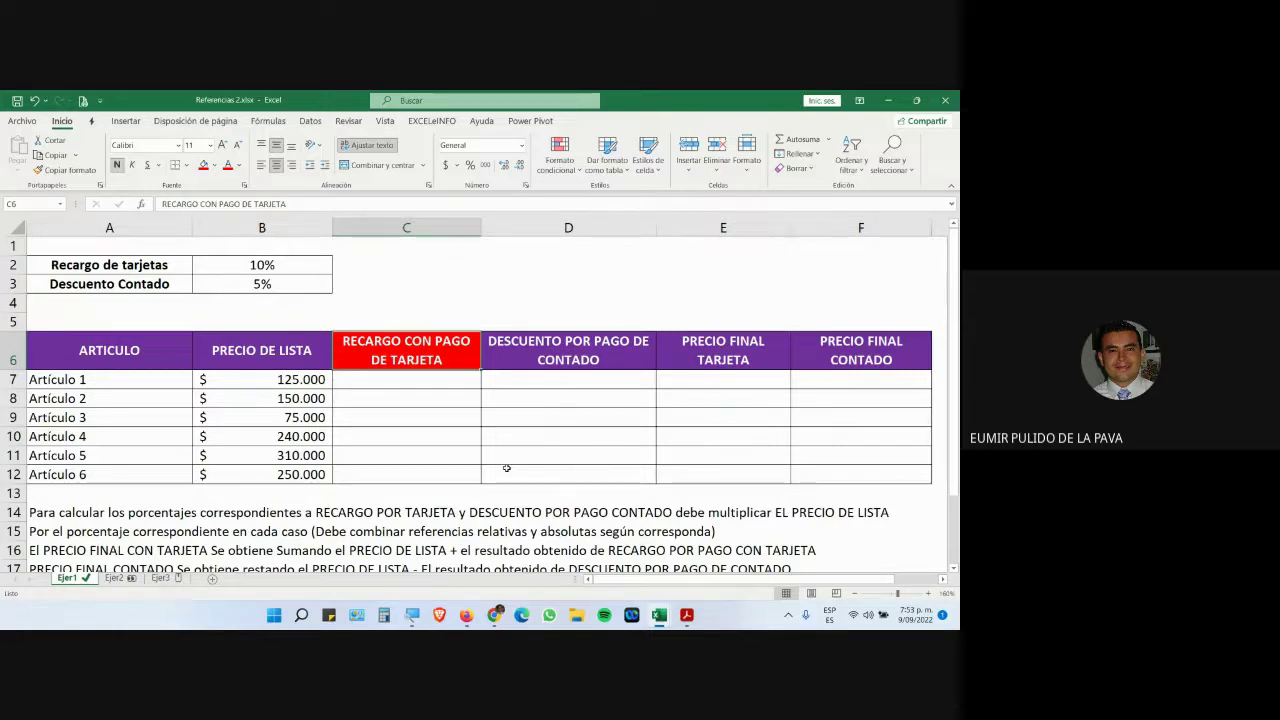
pyautogui.click(303, 374)
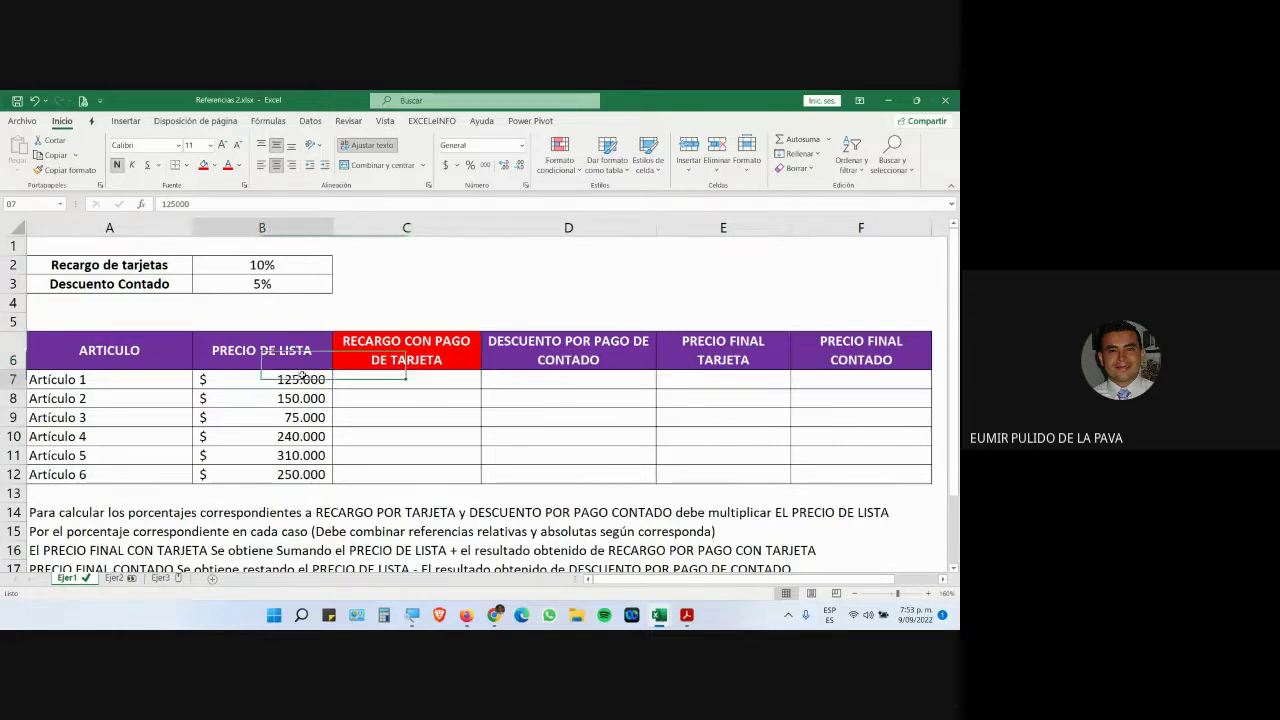
pyautogui.moveTo(300, 374); pyautogui.dragTo(291, 469)
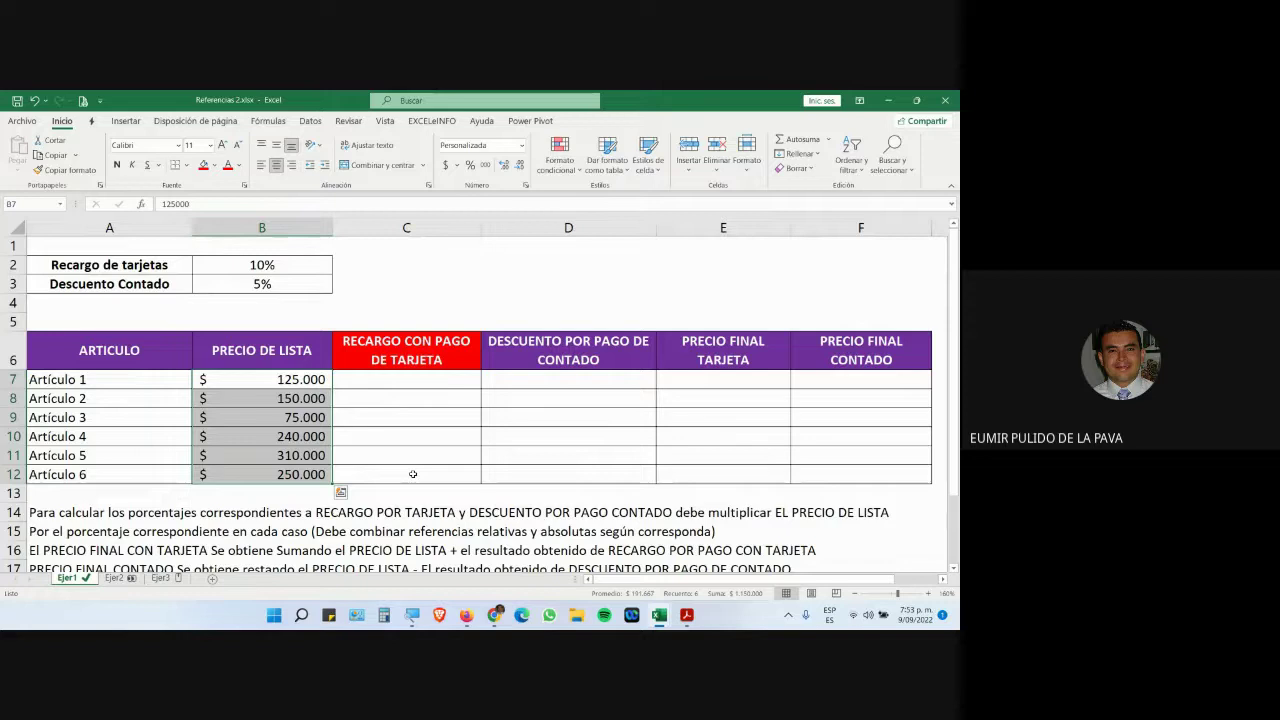
# Step: Fill the DESCUENTO POR PAGO DE CONTADO header cell D6 with green
pyautogui.click(527, 355)
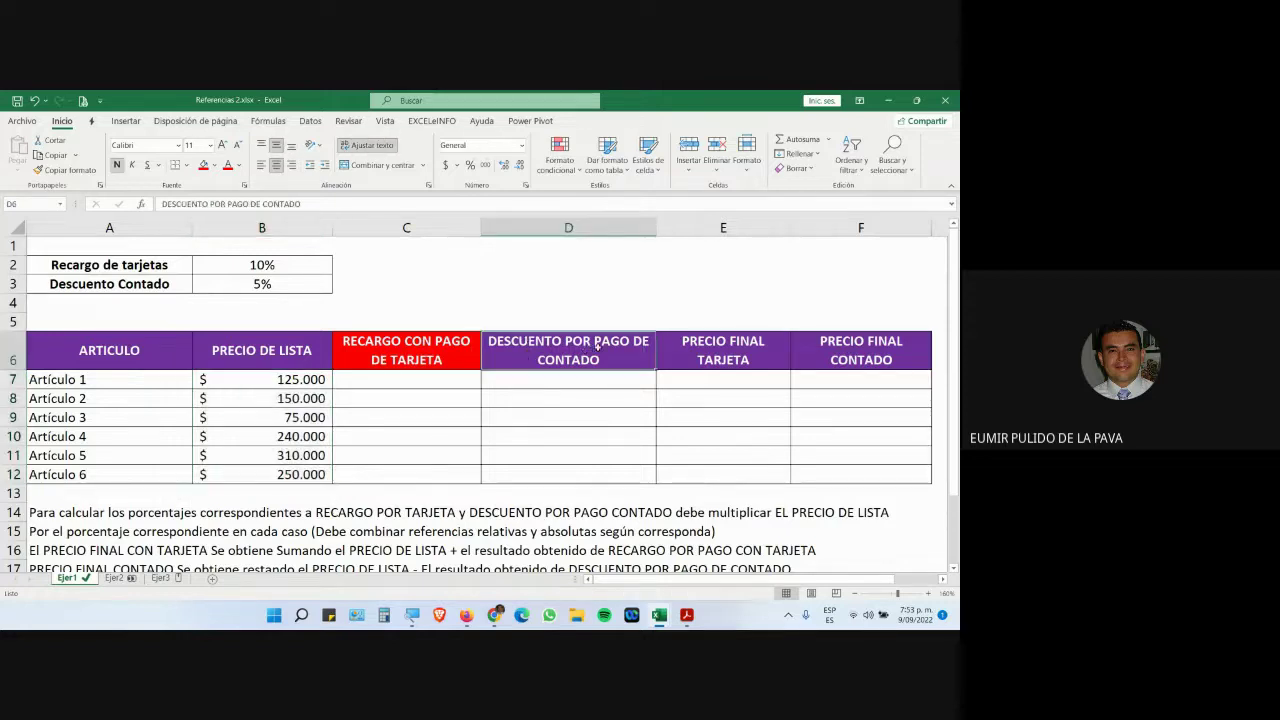
pyautogui.click(213, 166)
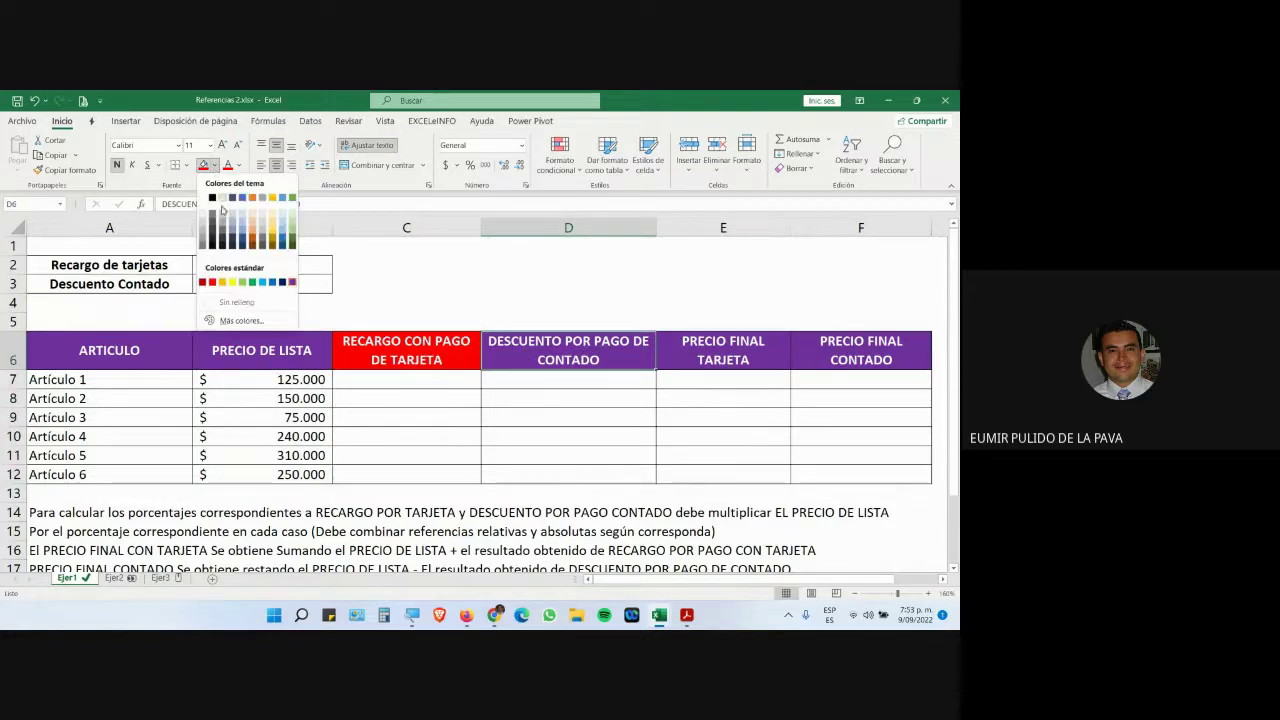
pyautogui.click(256, 285)
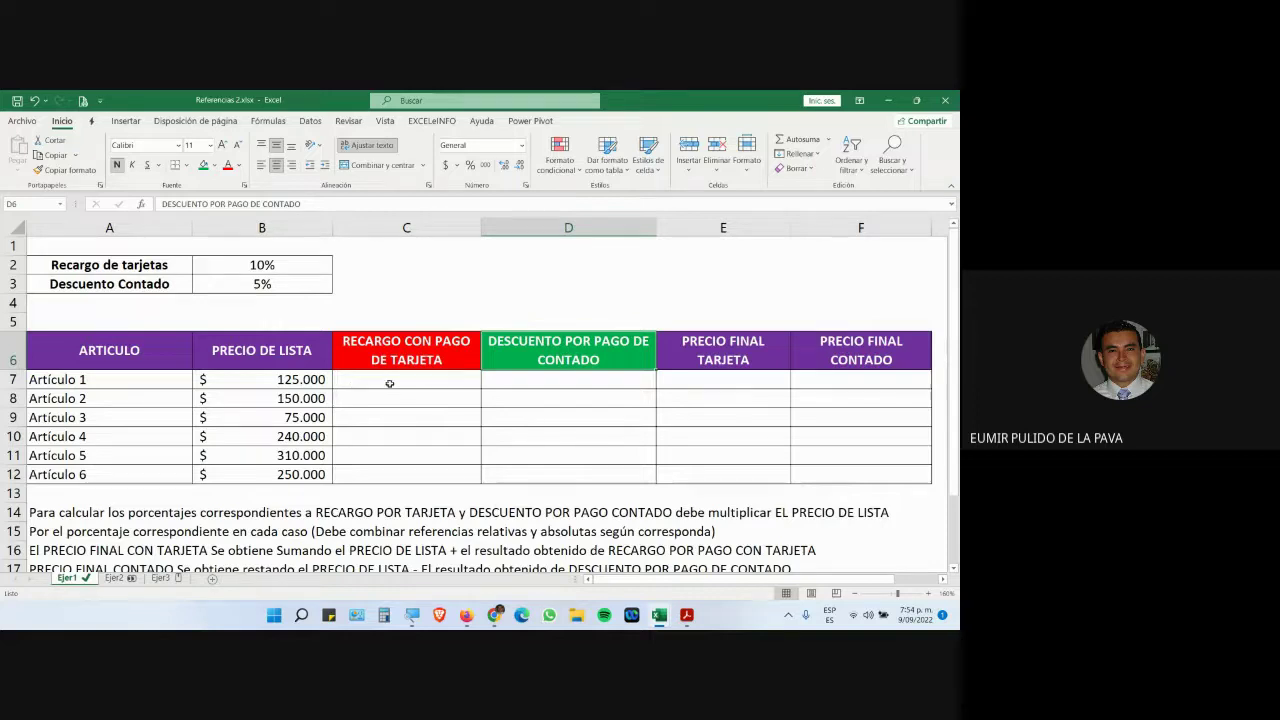
pyautogui.moveTo(390, 383); pyautogui.dragTo(390, 475)
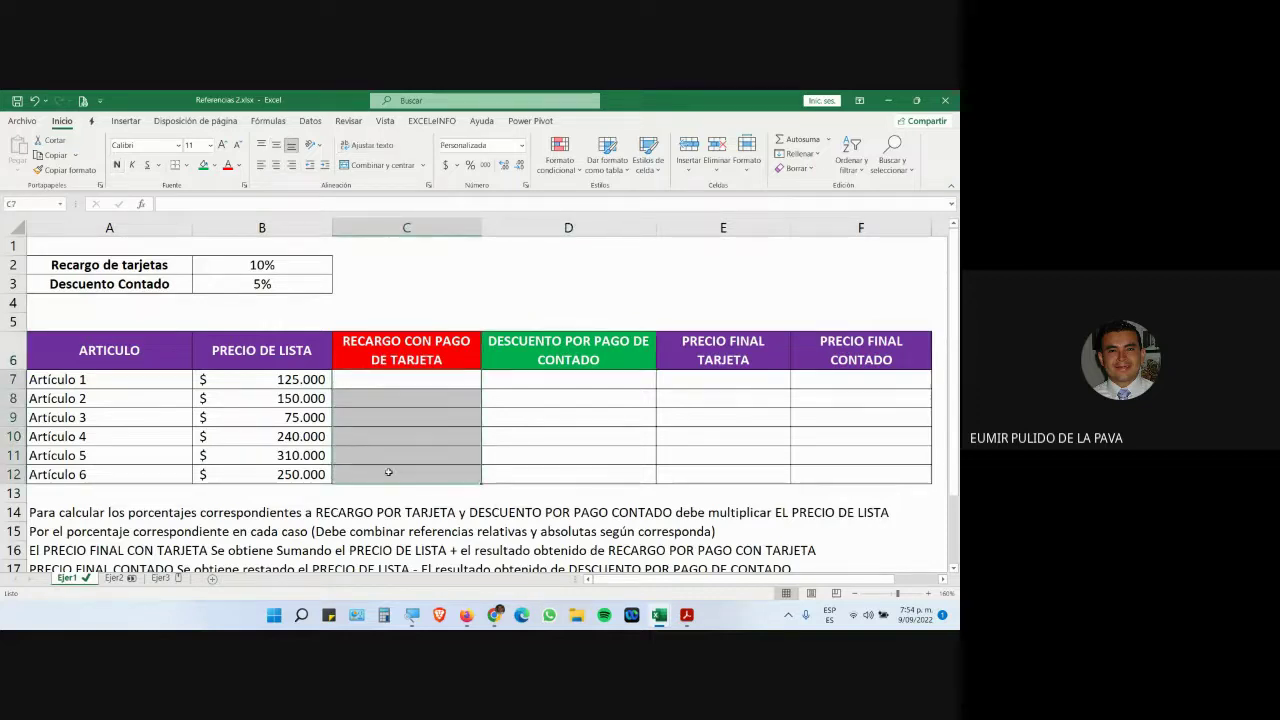
pyautogui.click(397, 389)
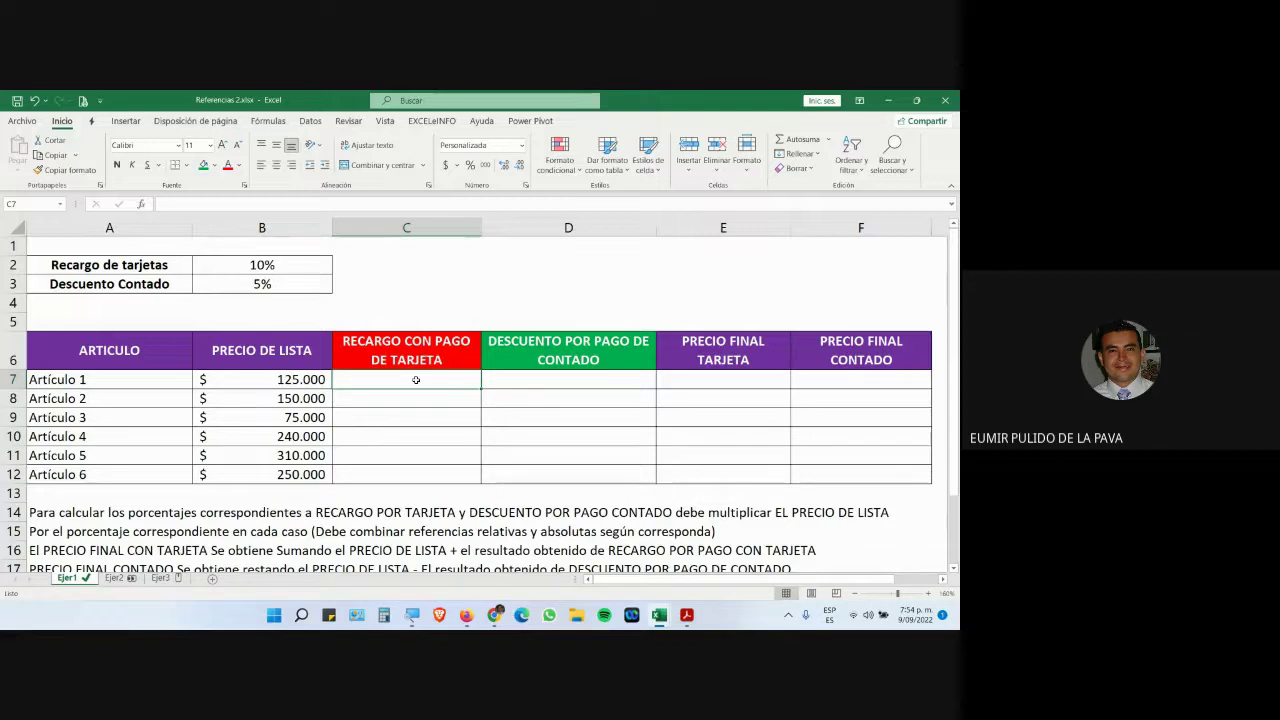
pyautogui.click(296, 380)
pyautogui.click(391, 399)
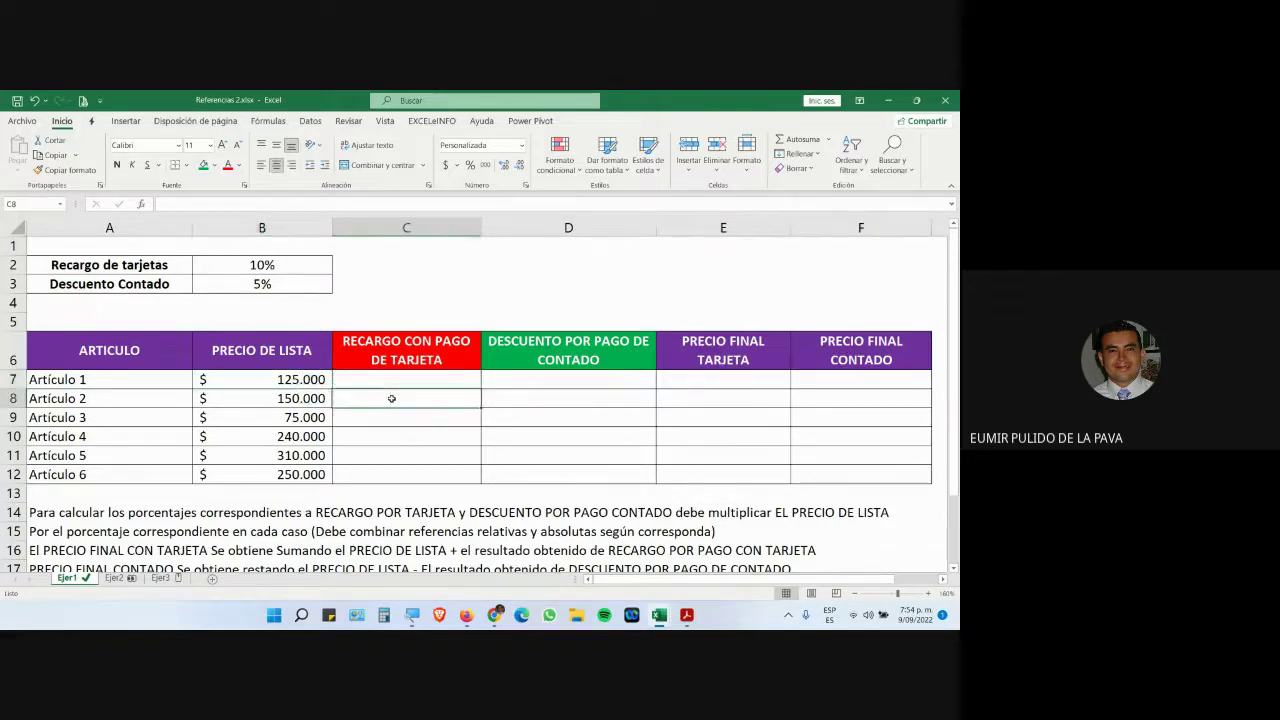
# Step: Review how the surcharge, discount and final price columns on Ejer1 relate to the list prices of the articles
pyautogui.moveTo(377, 398); pyautogui.dragTo(271, 399)
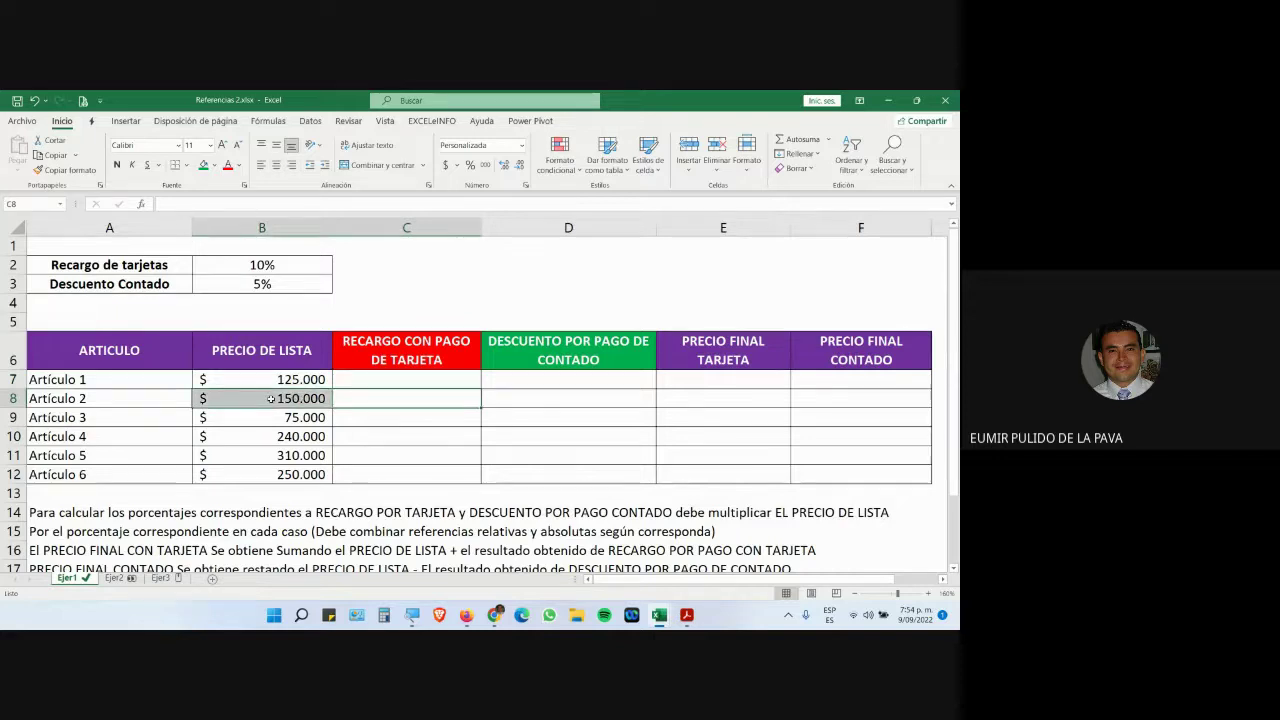
pyautogui.click(396, 417)
pyautogui.moveTo(344, 418); pyautogui.dragTo(295, 420)
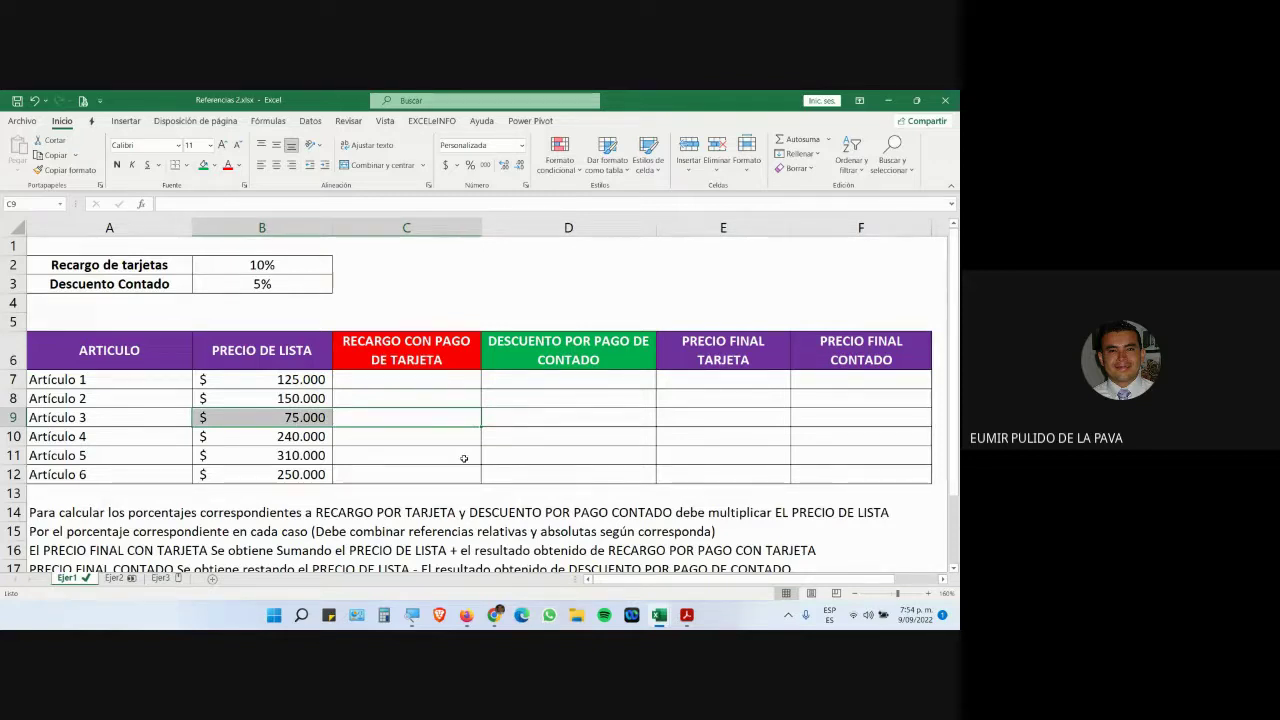
pyautogui.click(536, 385)
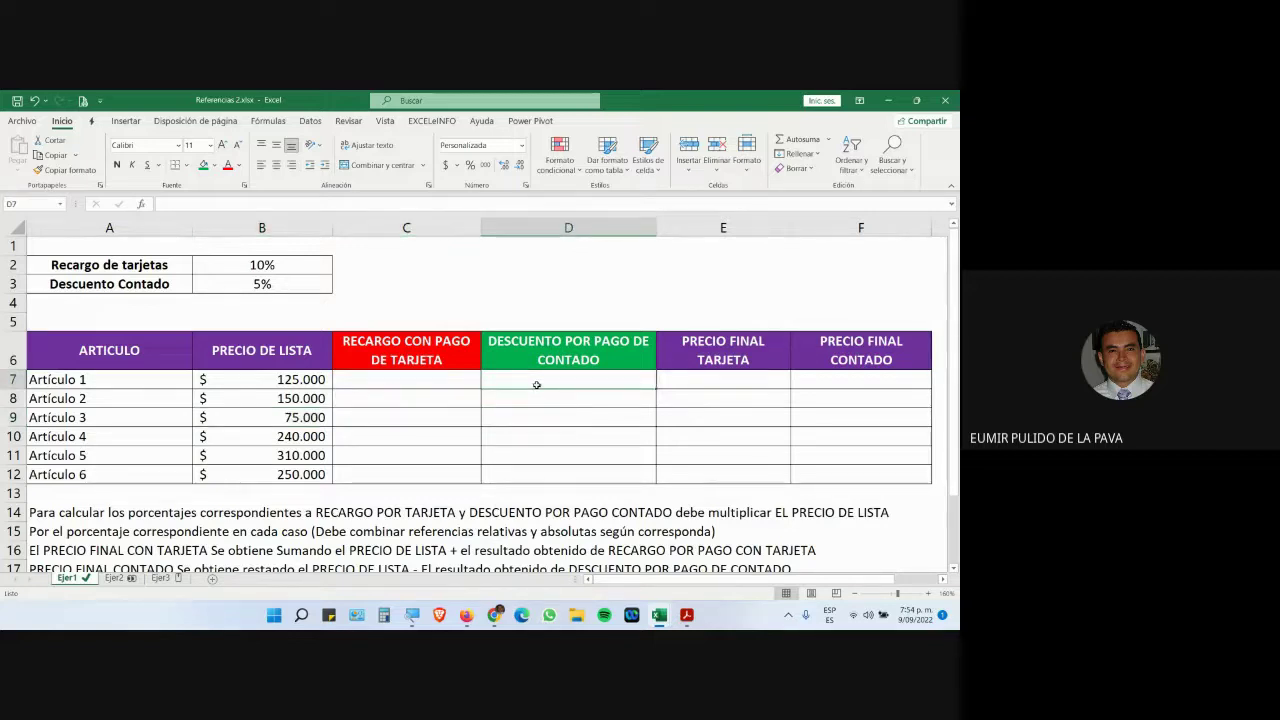
pyautogui.moveTo(540, 385); pyautogui.dragTo(296, 382)
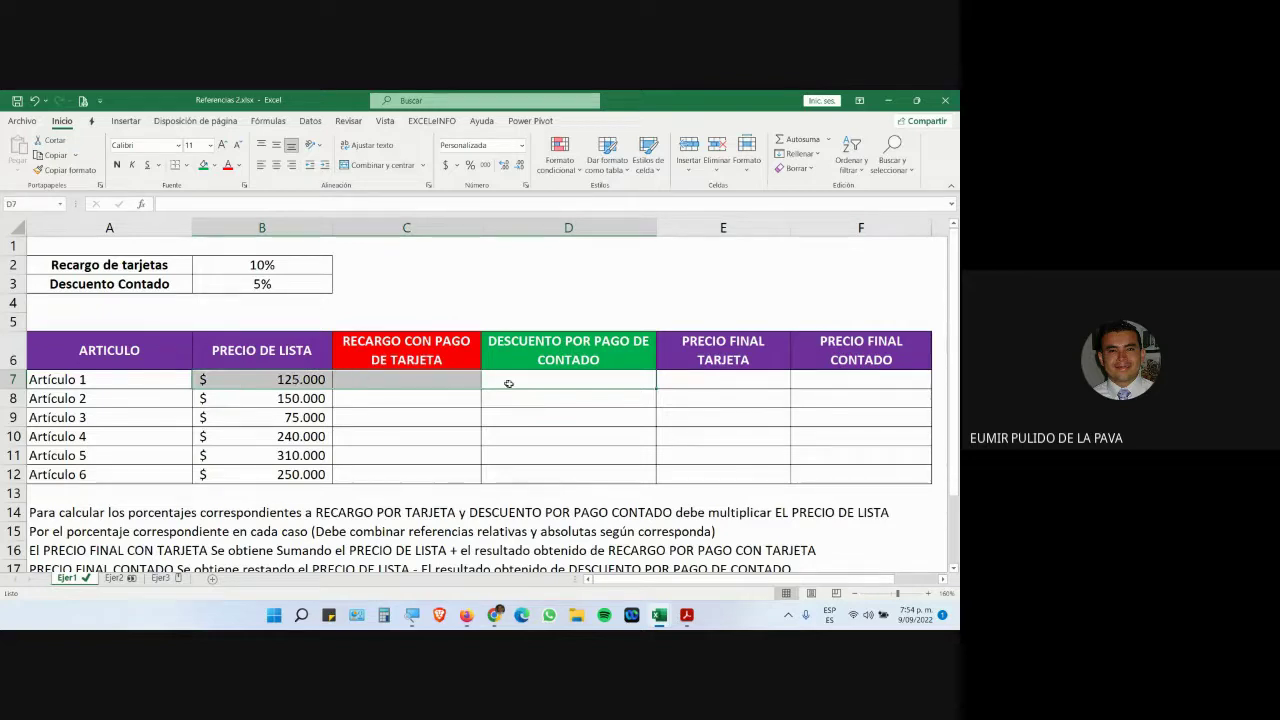
pyautogui.moveTo(508, 398); pyautogui.dragTo(300, 398)
pyautogui.moveTo(557, 413); pyautogui.dragTo(300, 417)
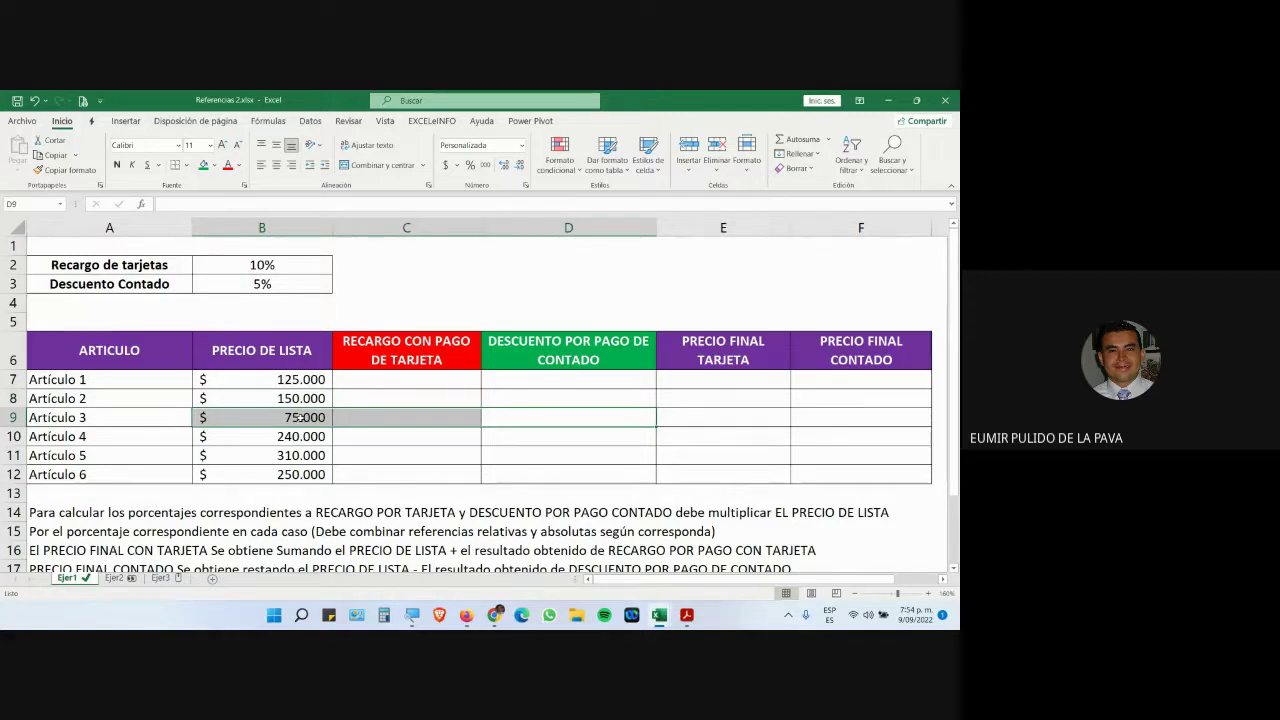
pyautogui.click(710, 366)
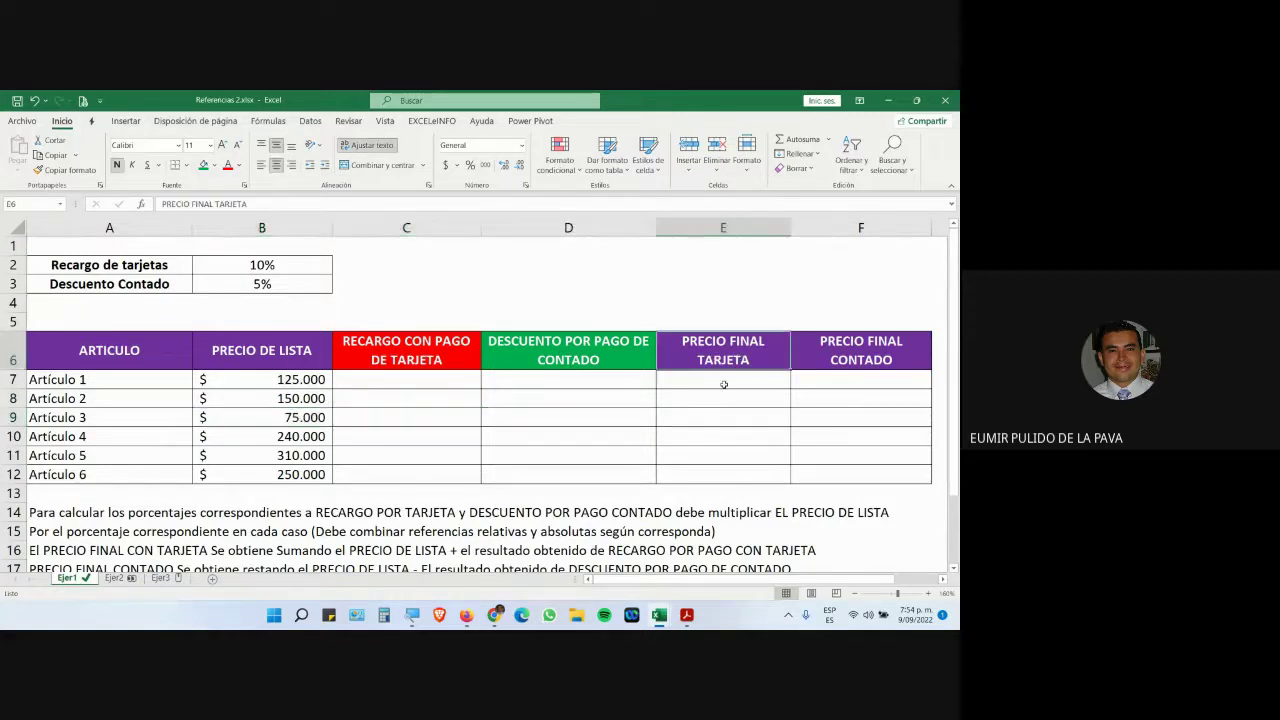
pyautogui.moveTo(723, 384); pyautogui.dragTo(710, 470)
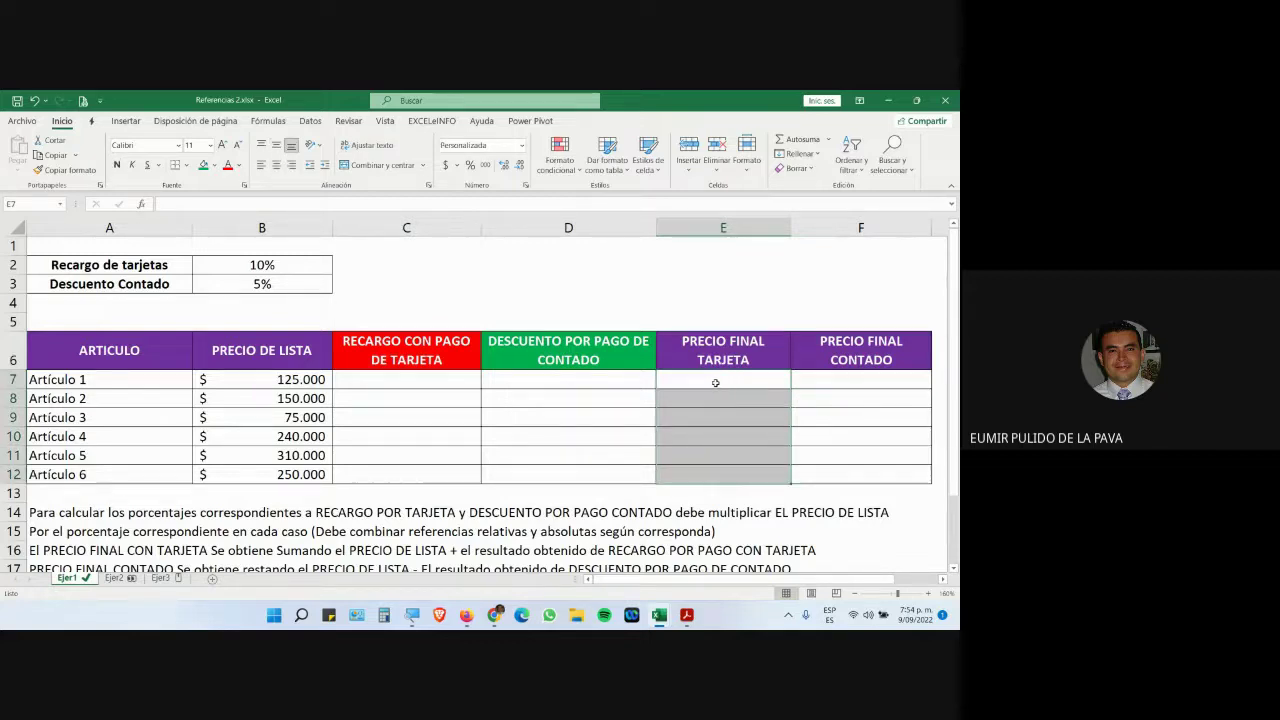
pyautogui.click(314, 382)
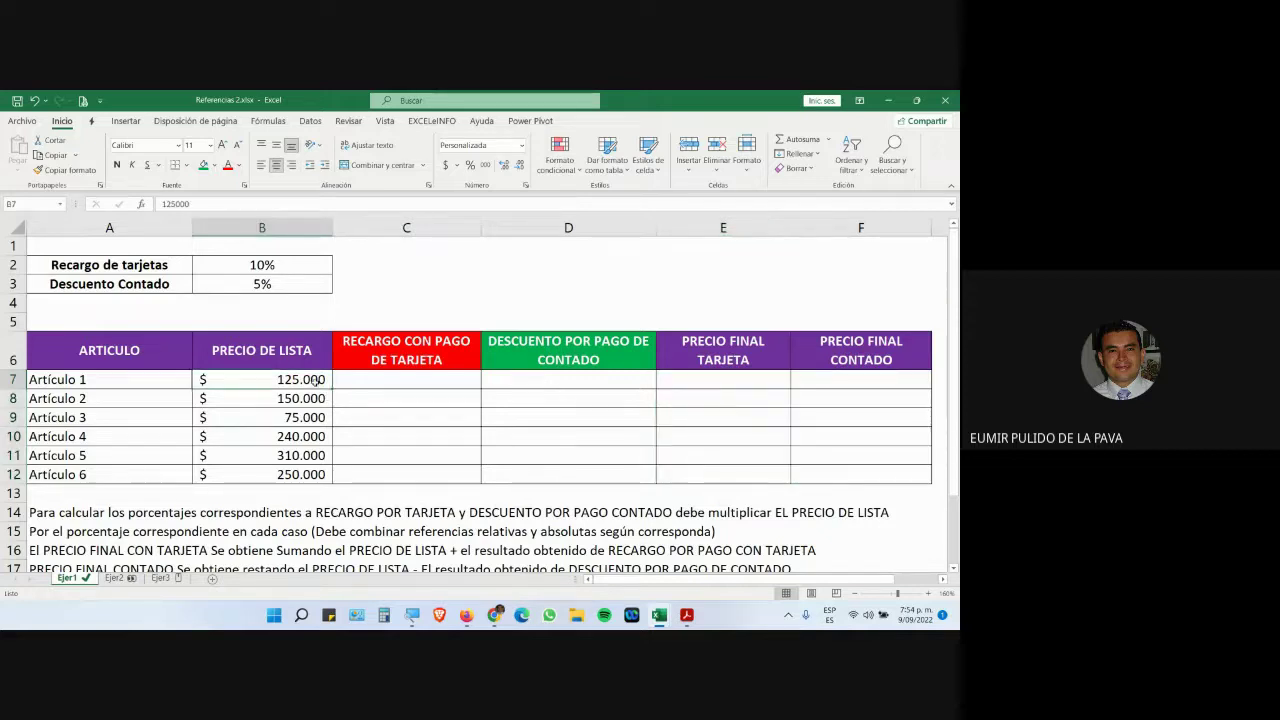
pyautogui.click(701, 400)
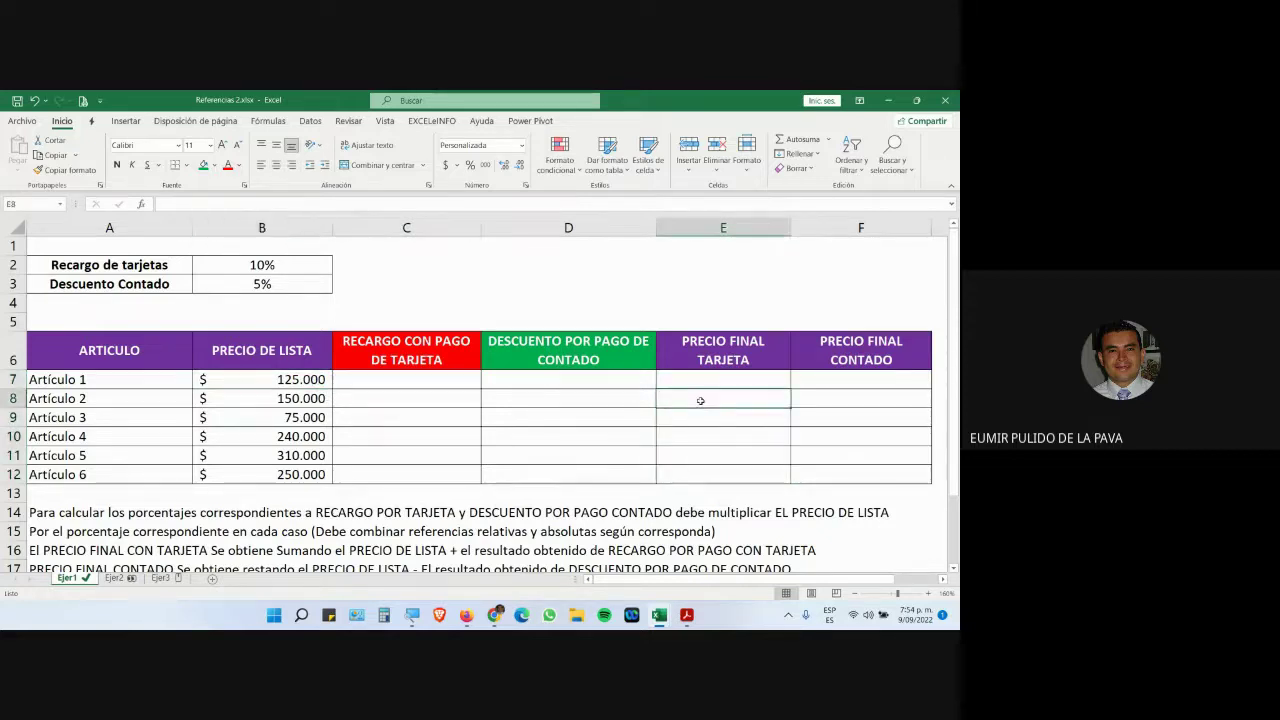
pyautogui.click(816, 376)
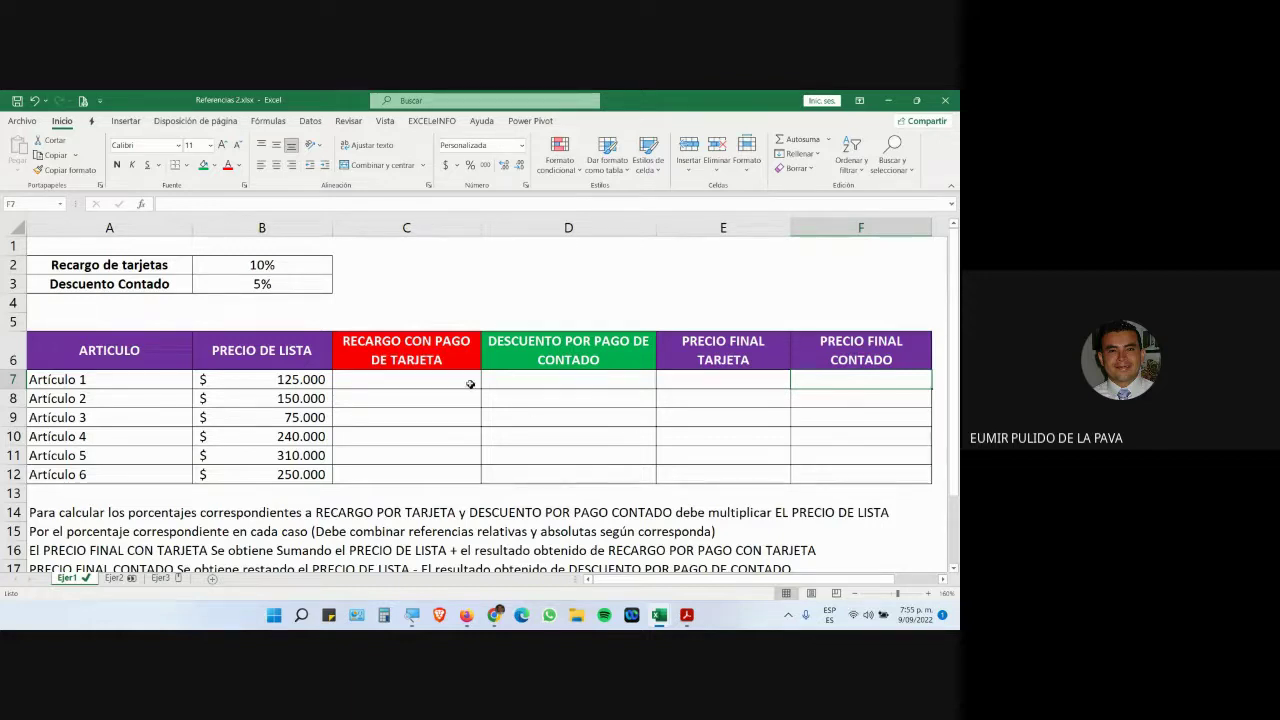
# Step: Increase the font size of the result cells C7:F12 to 14 and review the percentages in B2:B3
pyautogui.moveTo(471, 383); pyautogui.dragTo(821, 475)
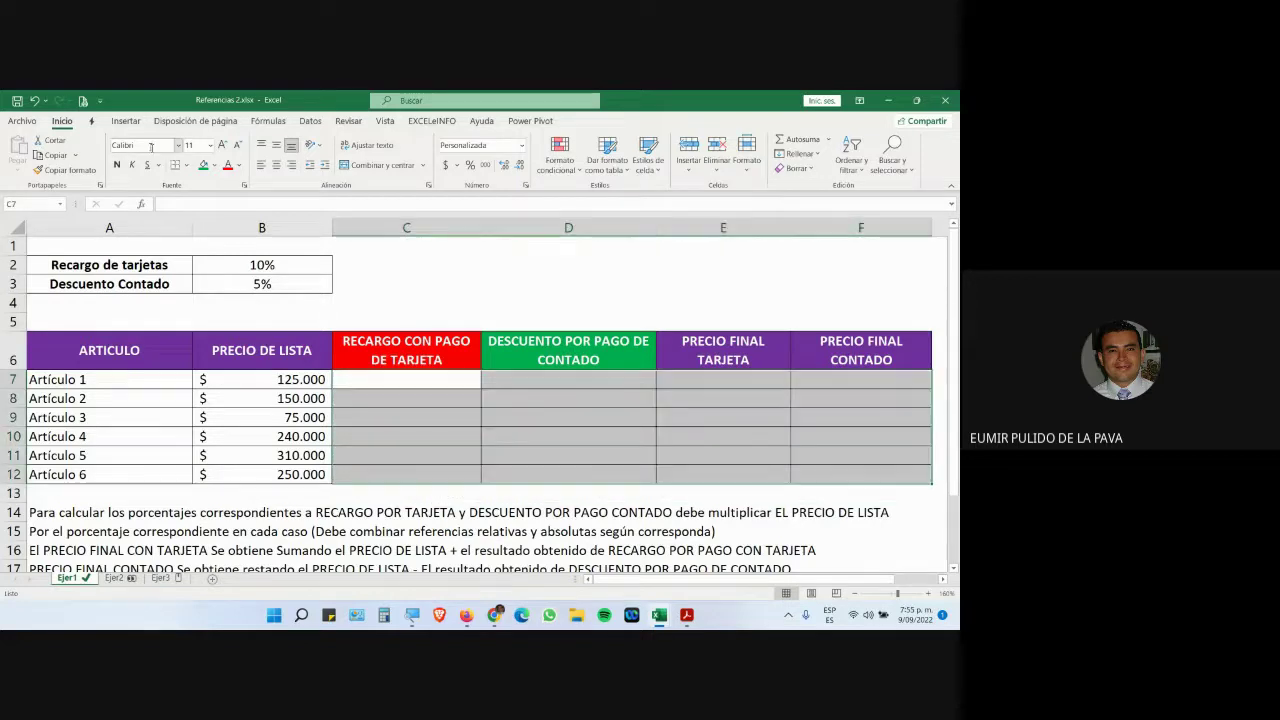
pyautogui.click(222, 145)
pyautogui.moveTo(300, 268); pyautogui.dragTo(297, 280)
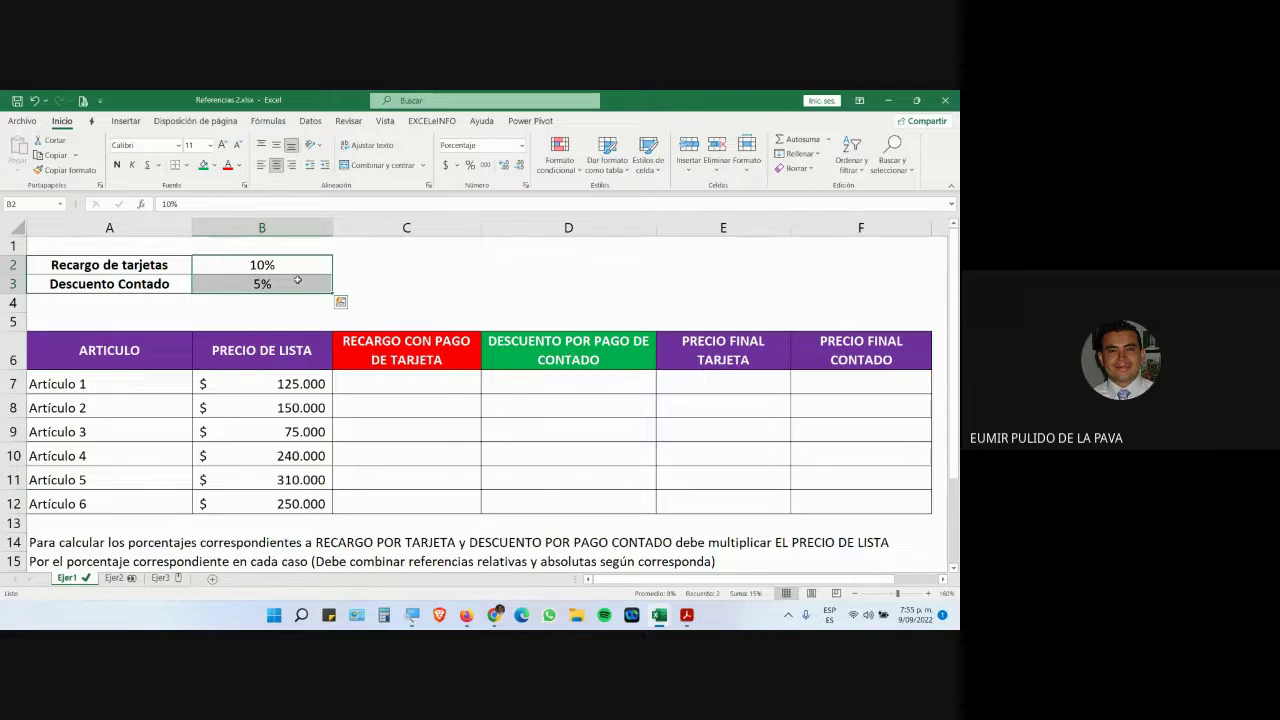
# Step: Calculate the card surcharge for Artículo 1 in C7 with the formula =B7*B2
pyautogui.click(408, 390)
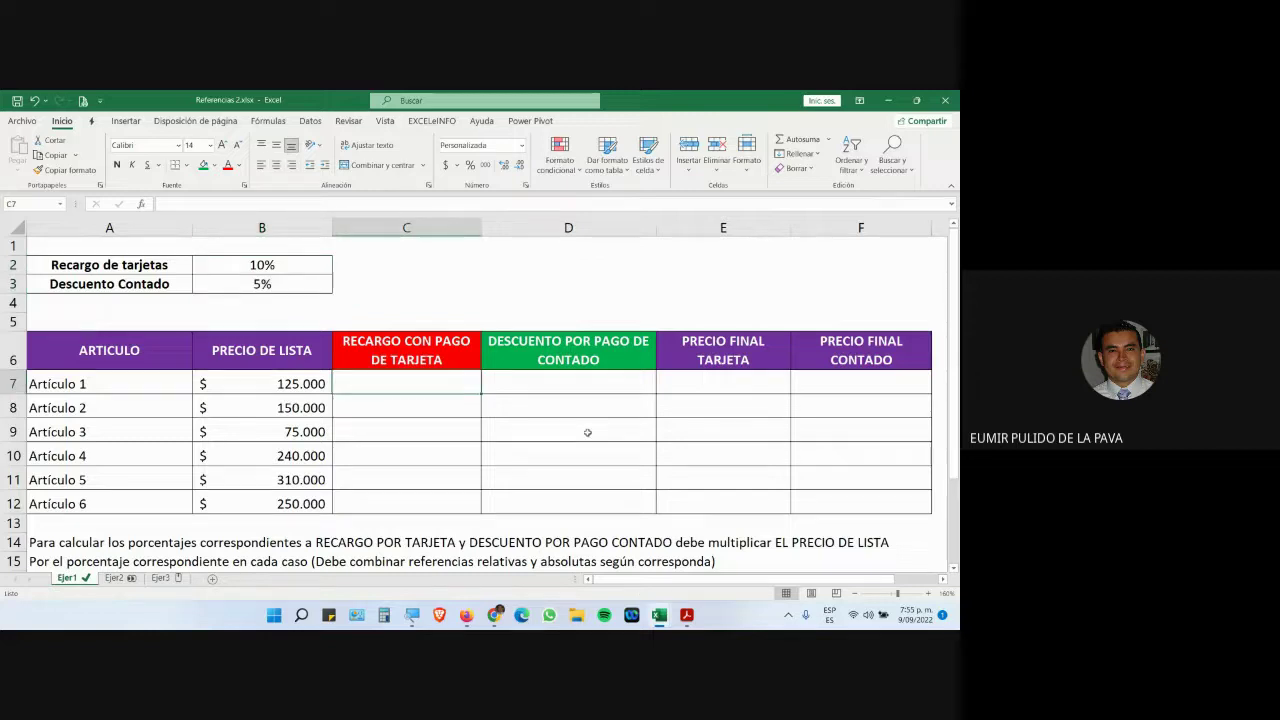
pyautogui.write('=')
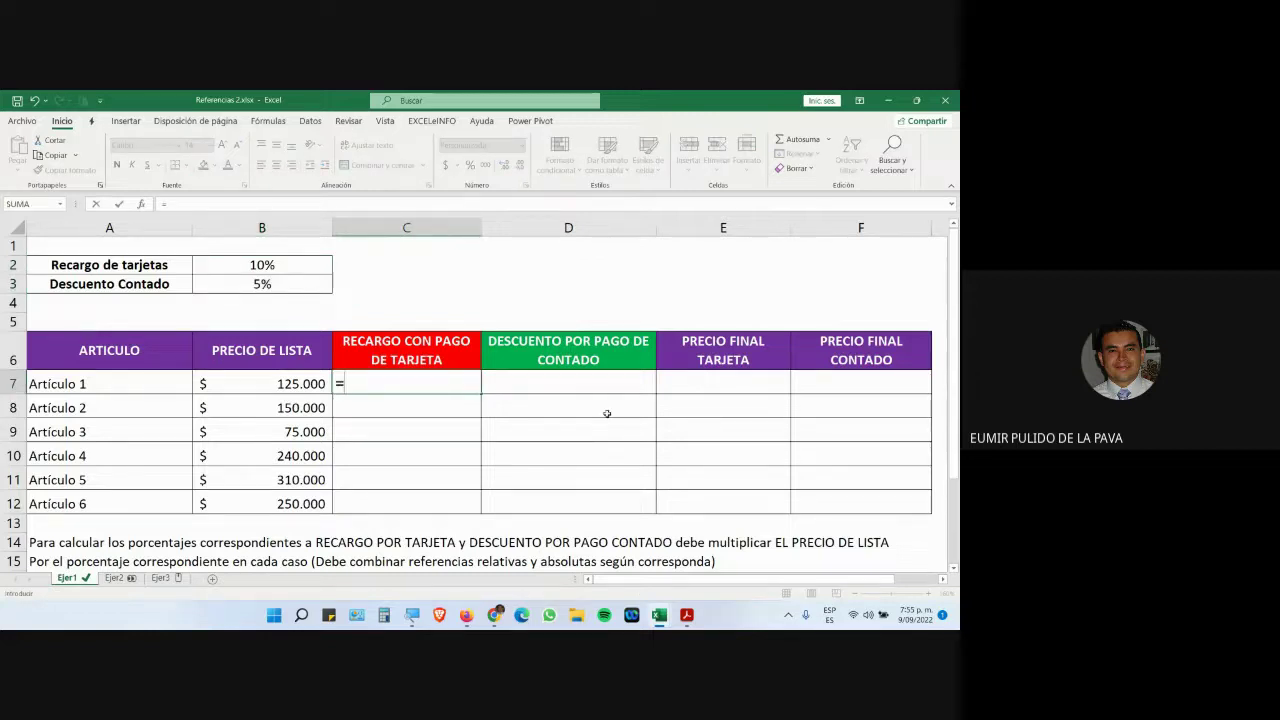
pyautogui.click(285, 384)
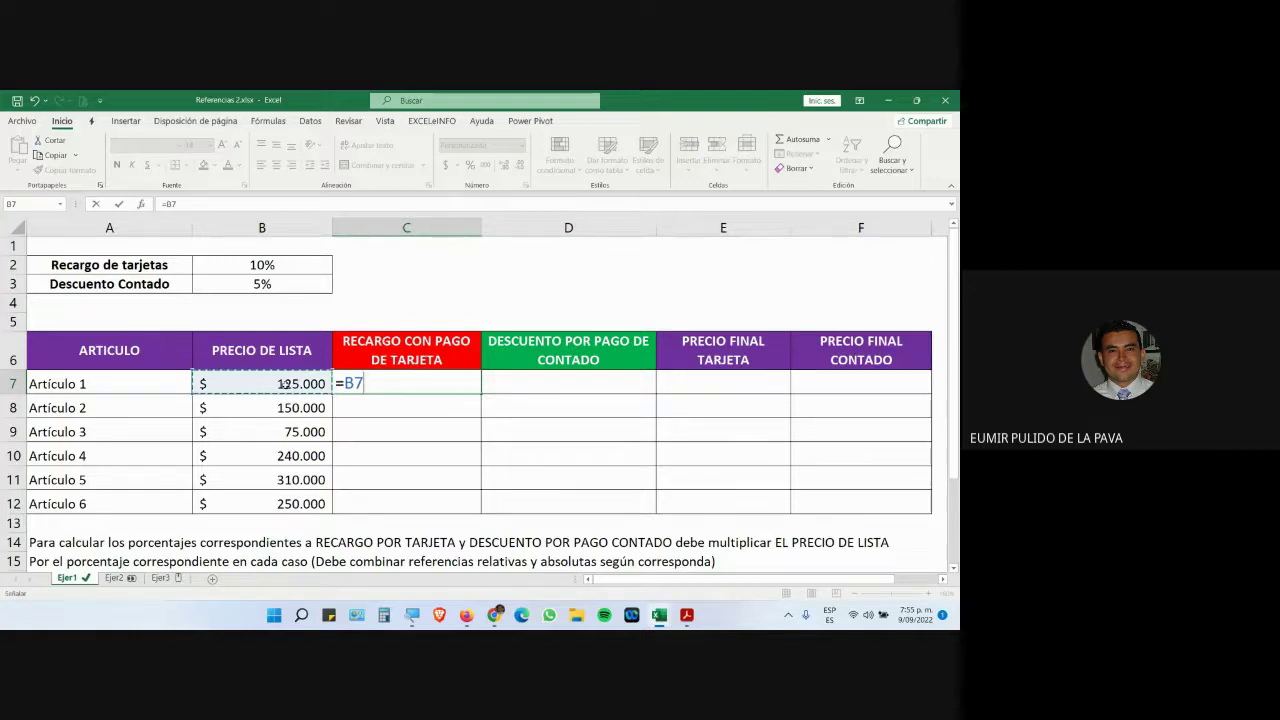
pyautogui.write('*')
pyautogui.click(273, 265)
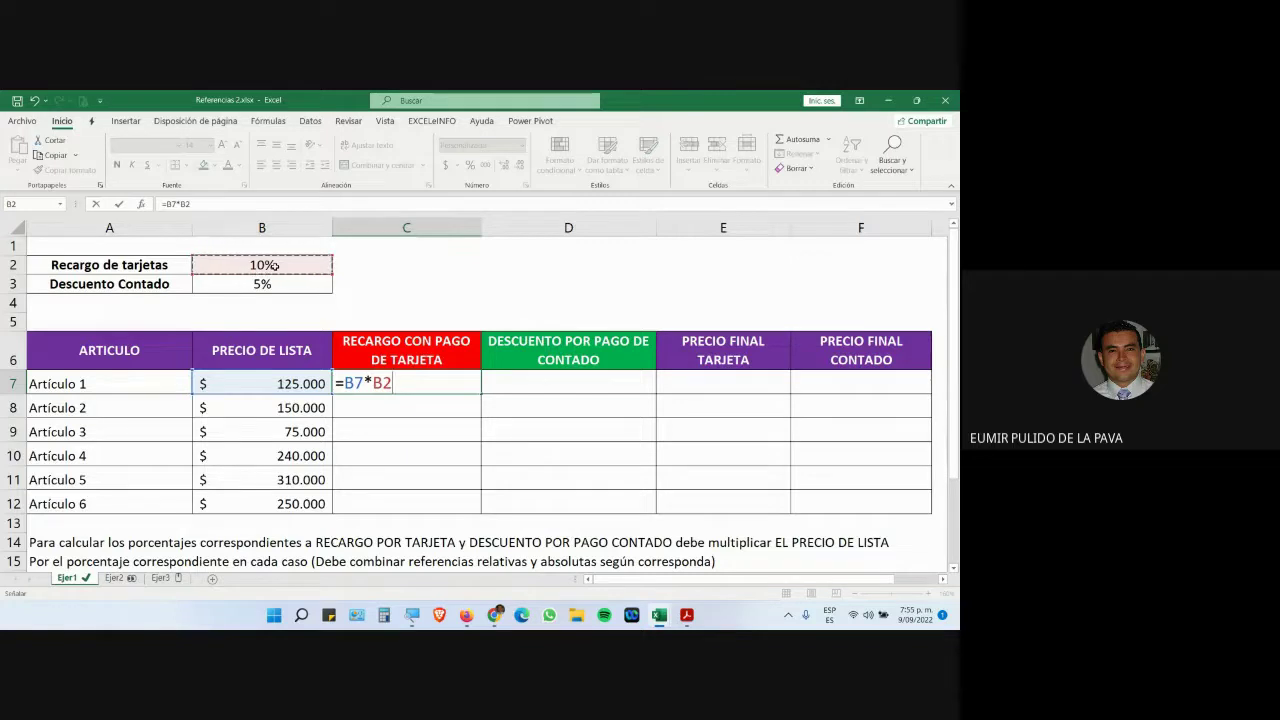
pyautogui.click(412, 615)
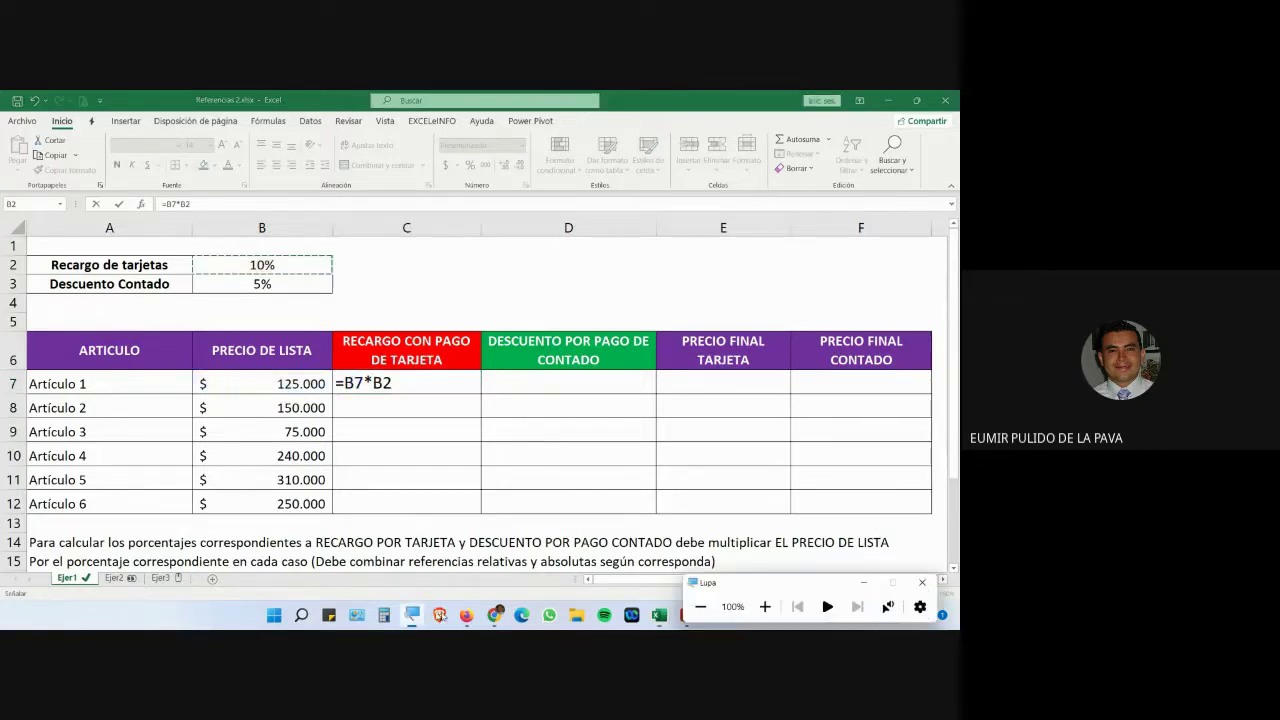
pyautogui.click(765, 607)
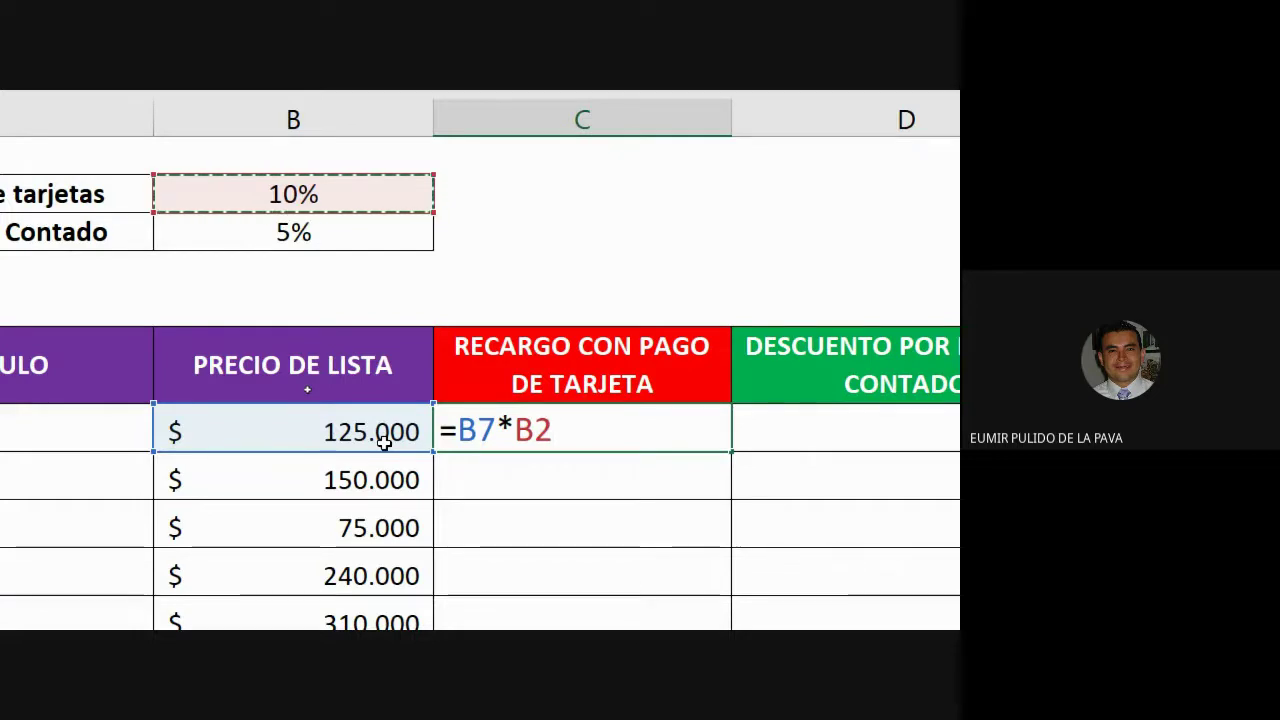
pyautogui.press('Return')
pyautogui.press('Up')
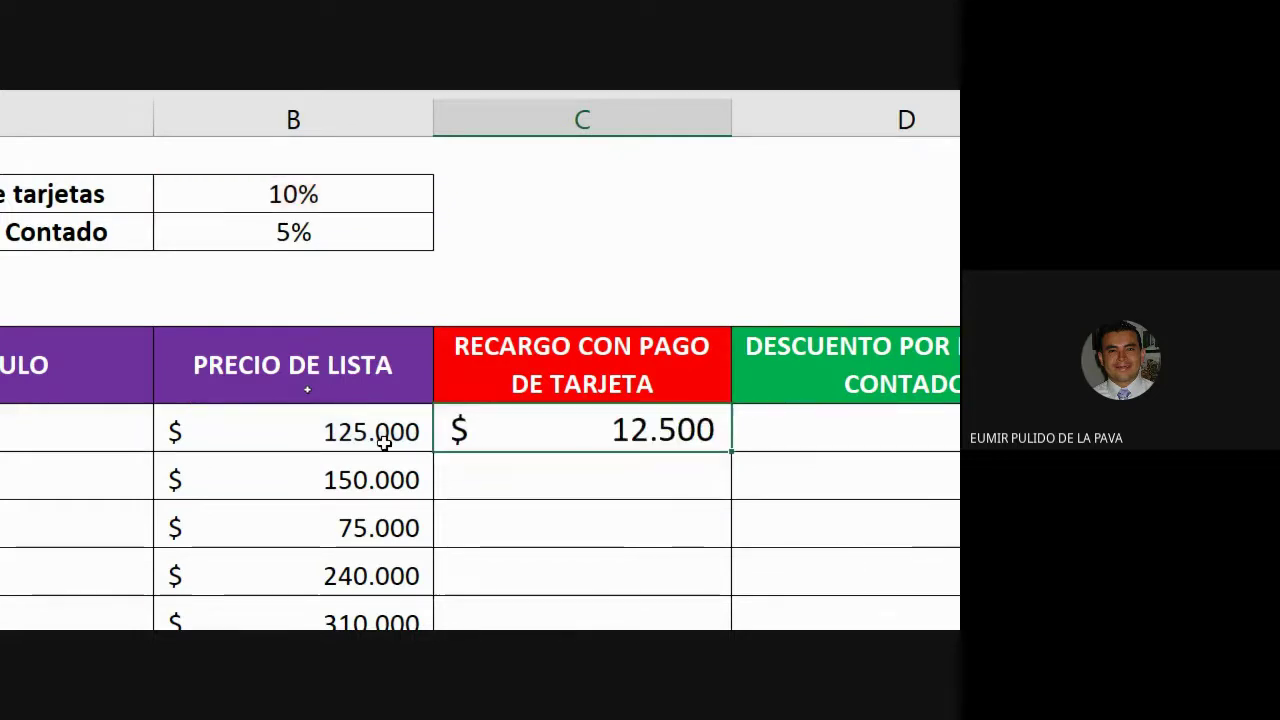
# Step: Compare which cells the card surcharge formulas in C7, C8 and C9 refer to, focusing on the percentage reference
pyautogui.press('F2')
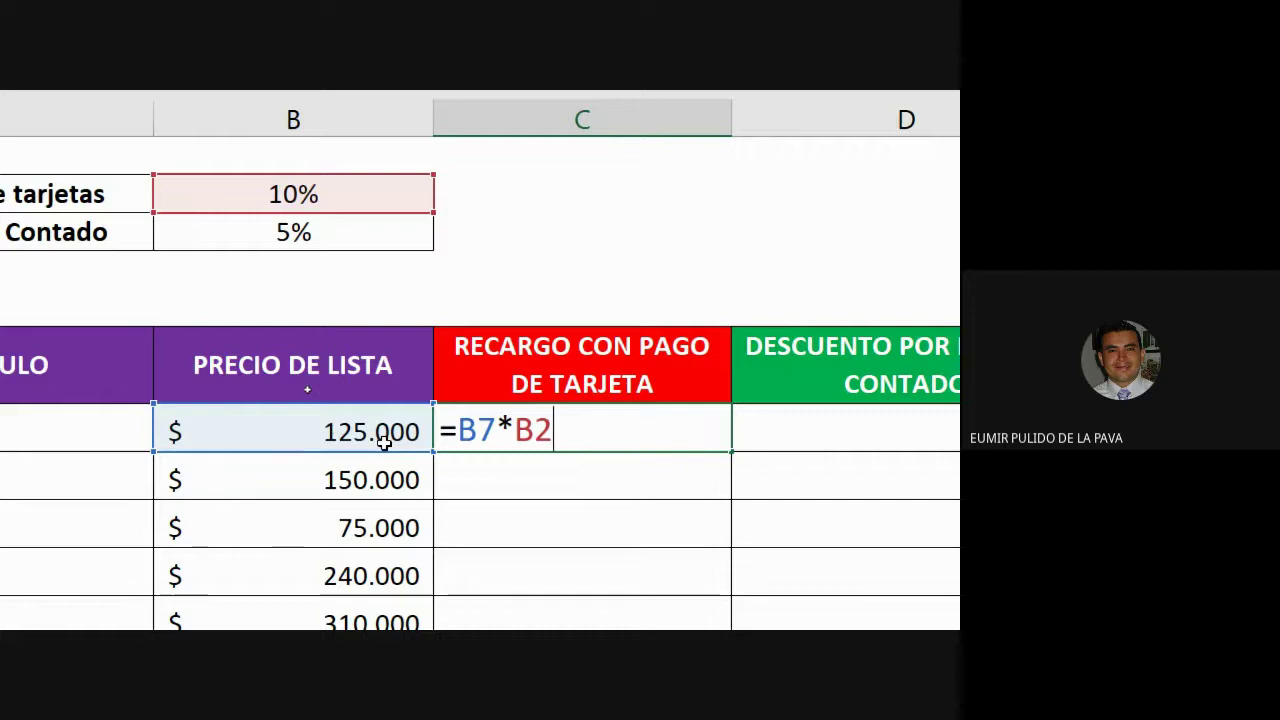
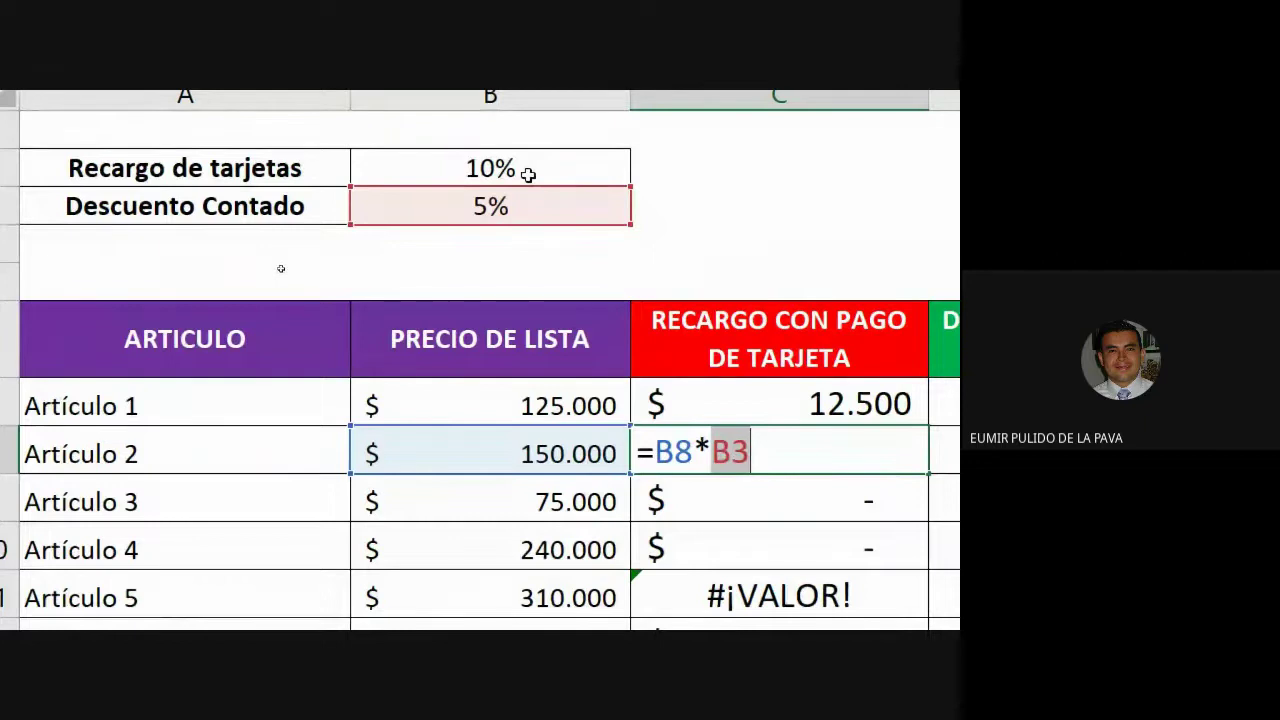
pyautogui.hscroll(2, 871, 423)
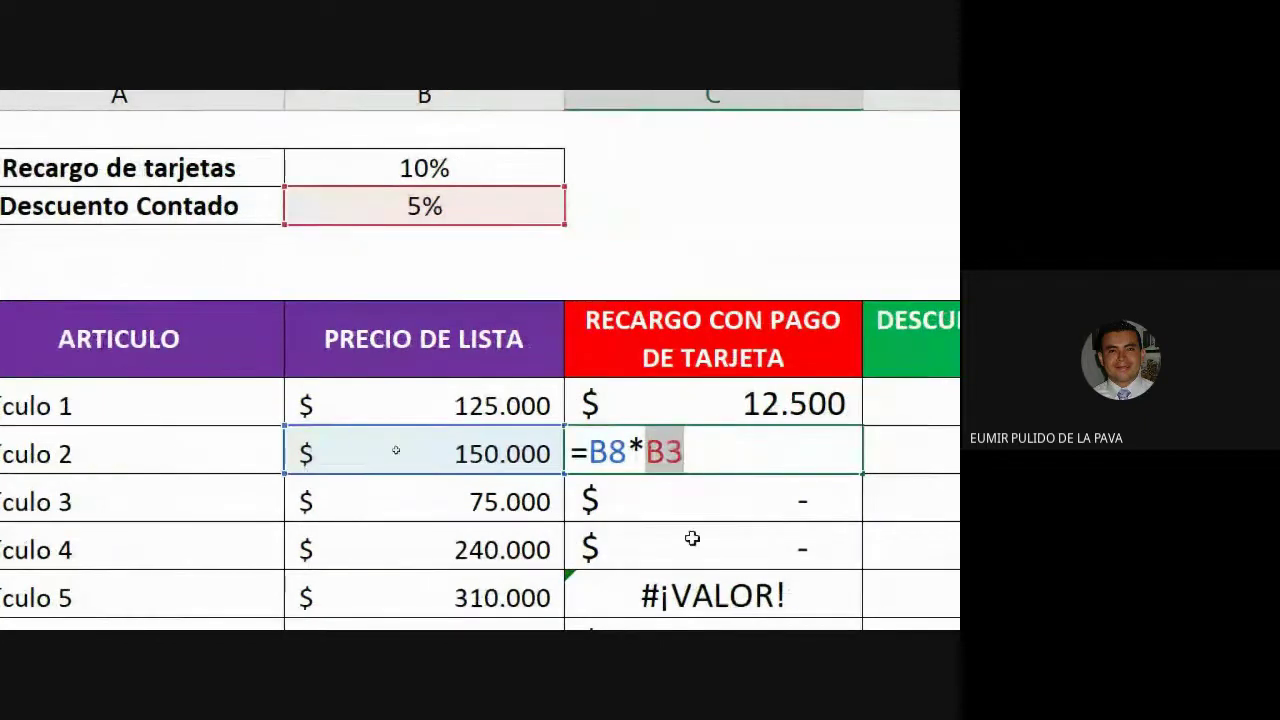
pyautogui.press('Return')
pyautogui.write('=B9*B4')
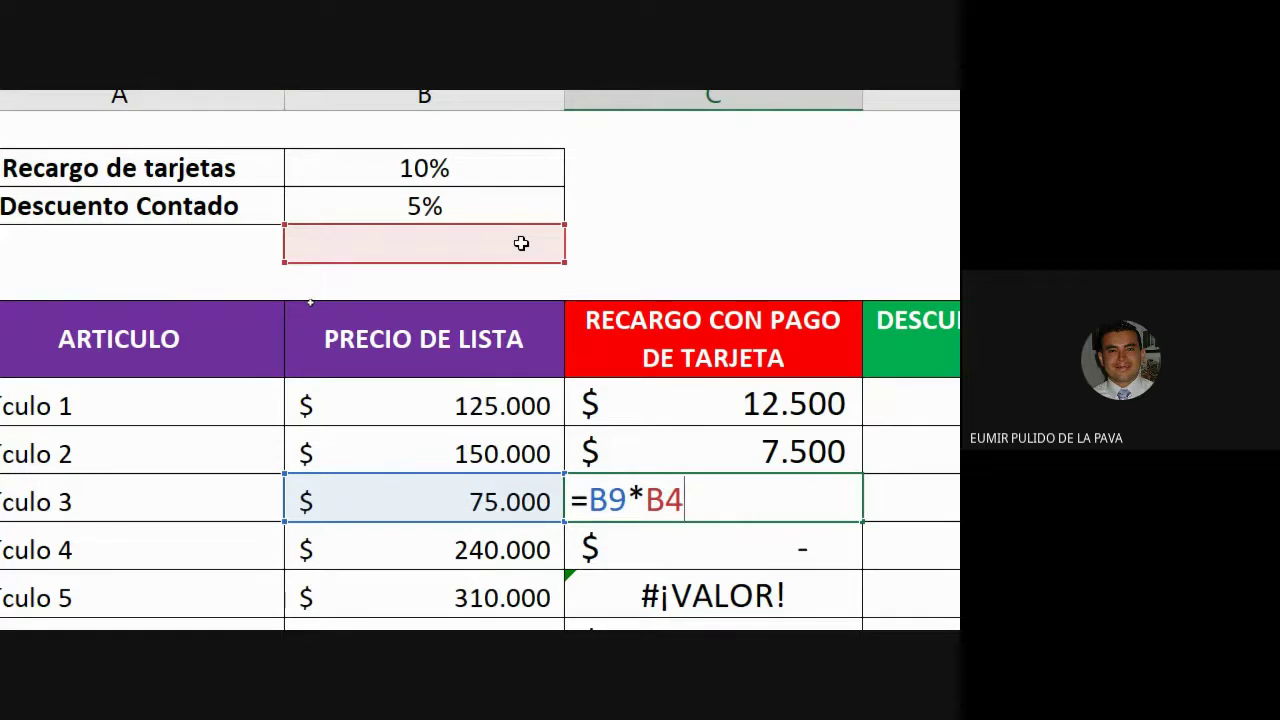
pyautogui.press('Escape')
pyautogui.doubleClick(700, 403)
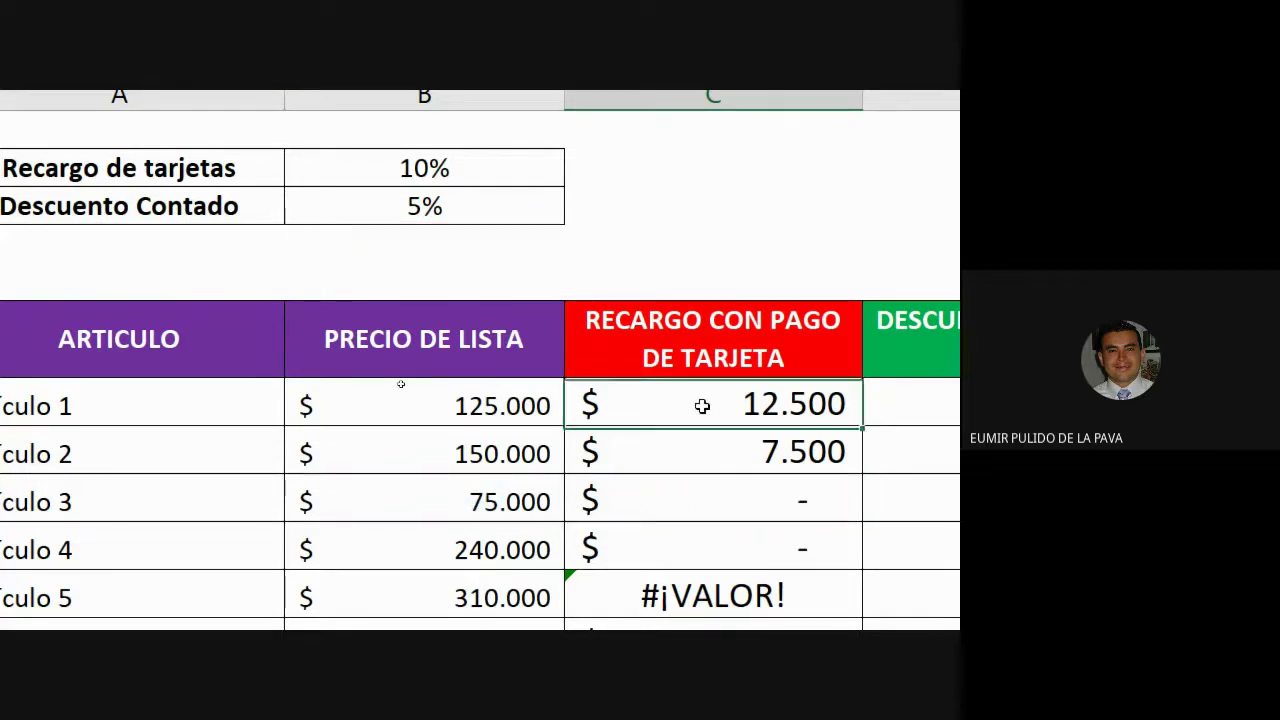
pyautogui.hotkey('shift', 'Left')
pyautogui.hotkey('shift', 'Left')
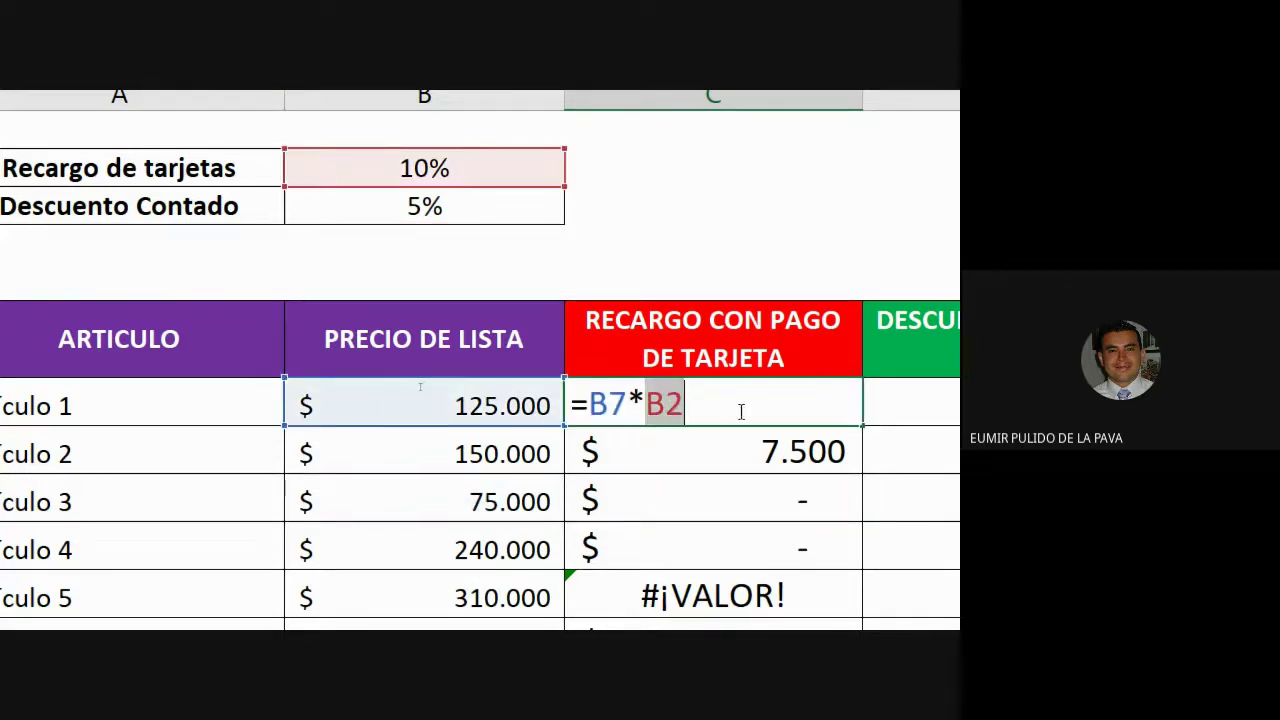
pyautogui.click(732, 411)
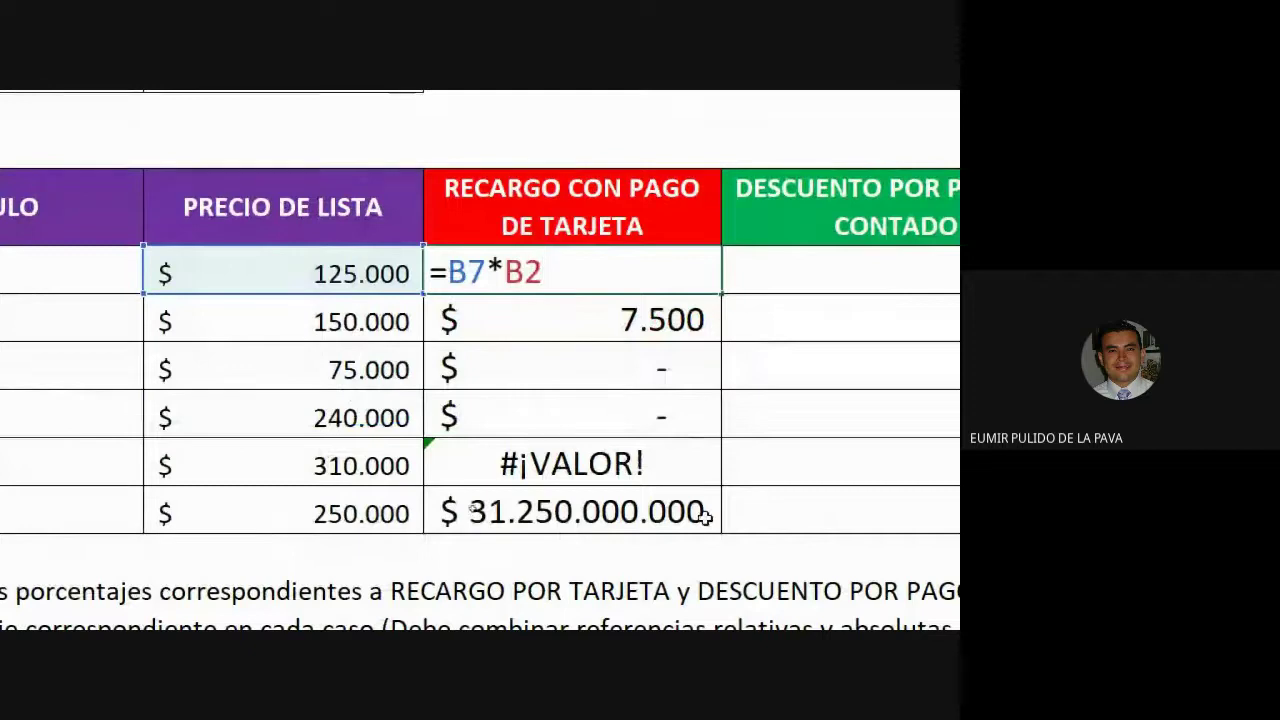
# Step: Examine the references of the card surcharge formulas from C8 down to C12 one by one
pyautogui.hotkey('ctrl', 'Return')
pyautogui.doubleClick(548, 330)
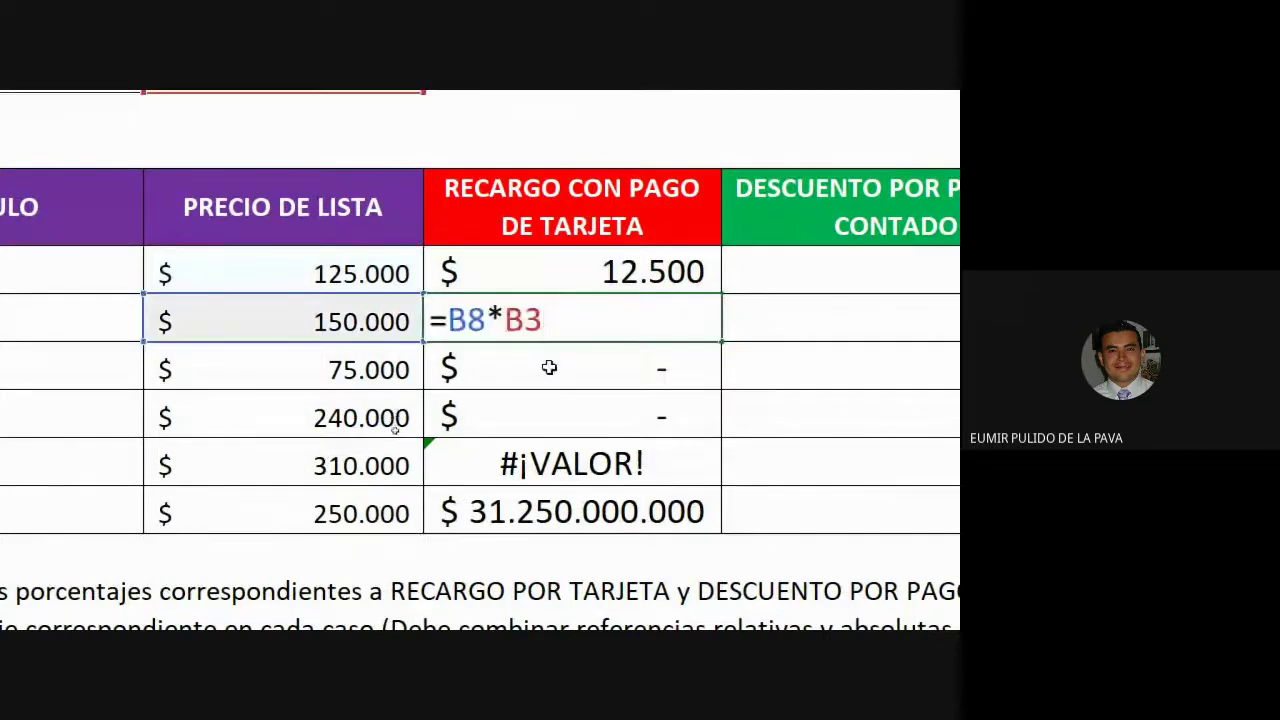
pyautogui.doubleClick(549, 368)
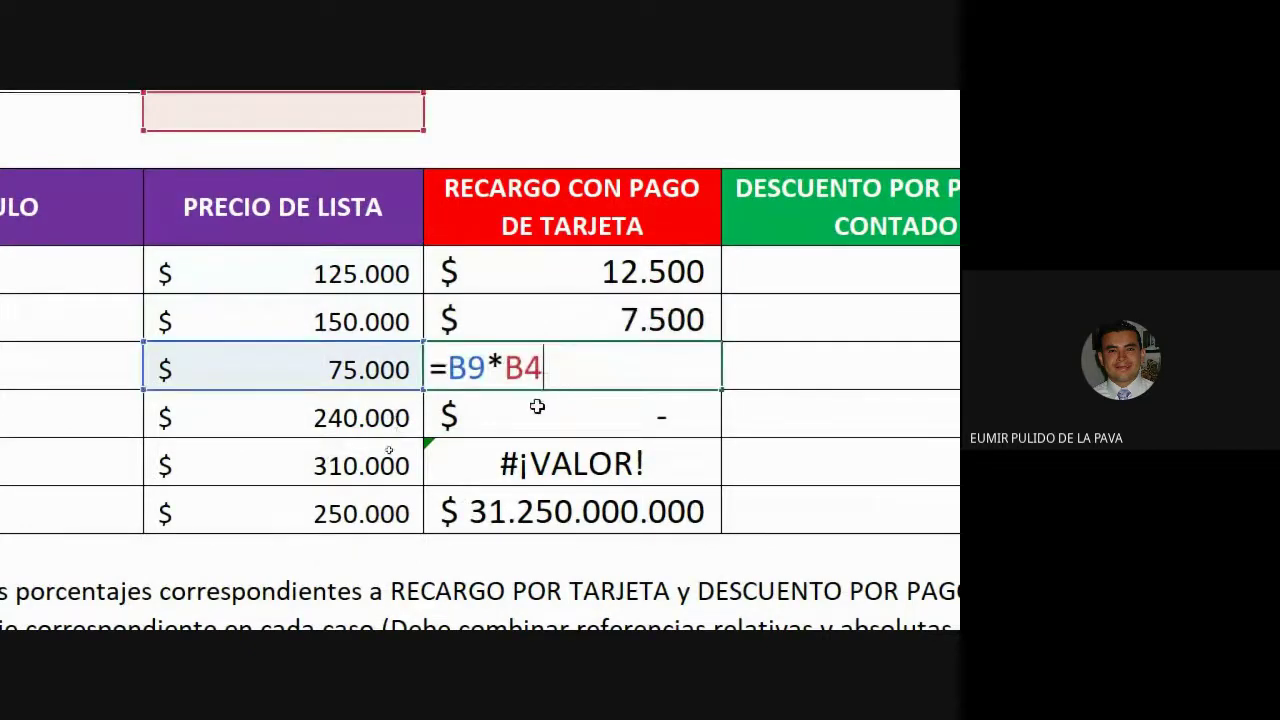
pyautogui.doubleClick(541, 410)
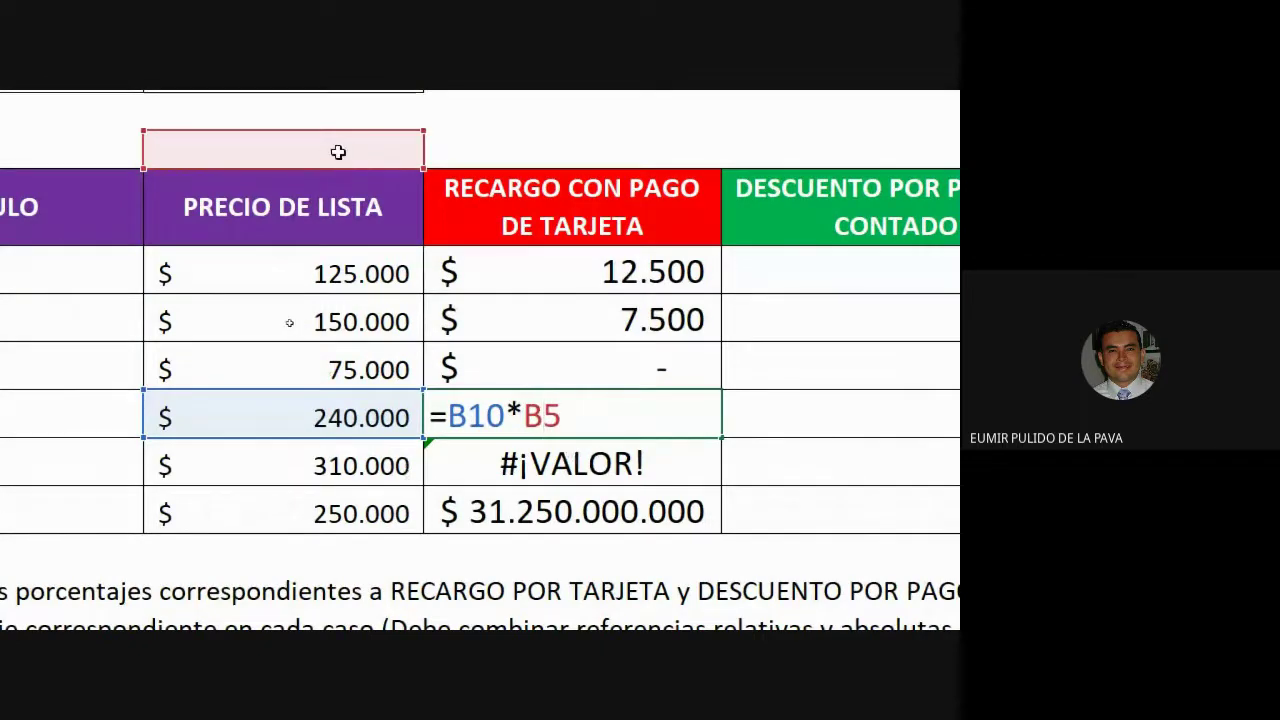
pyautogui.doubleClick(615, 468)
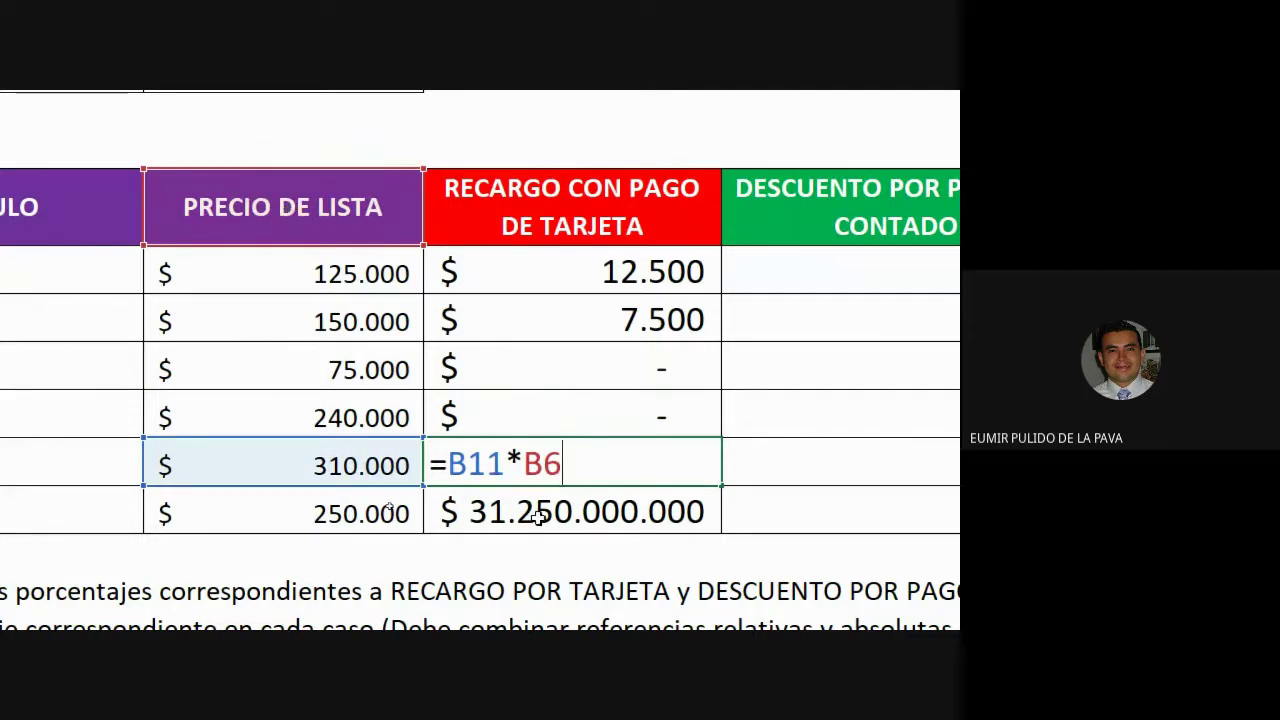
pyautogui.doubleClick(538, 515)
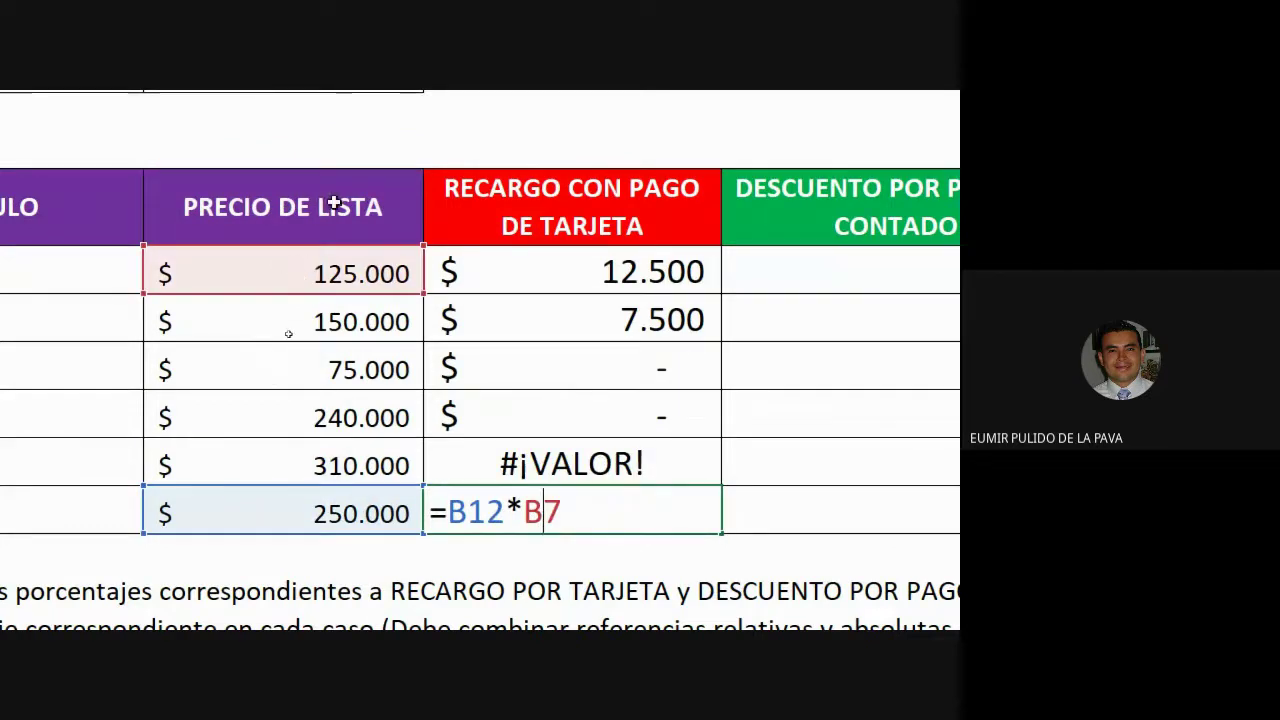
pyautogui.scroll(2, 345, 120)
pyautogui.scroll(-2, 346, 600)
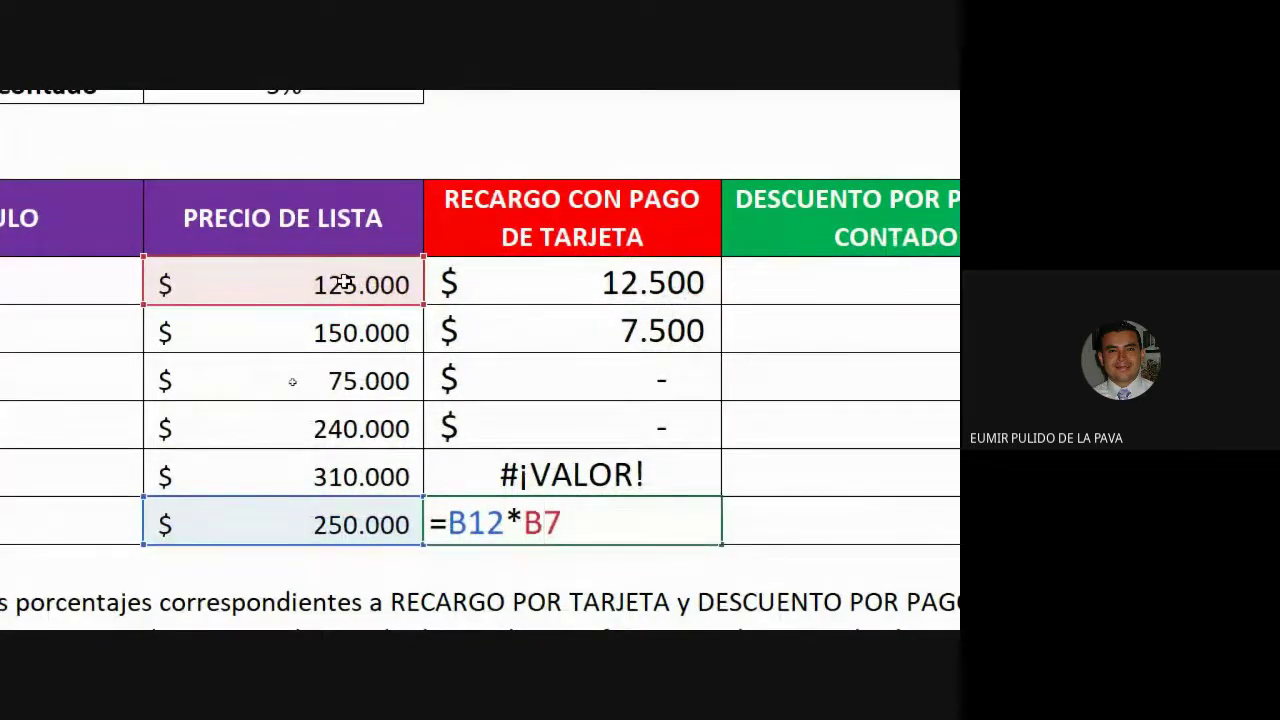
pyautogui.press('Return')
# Step: Anchor the percentage row in the C7 surcharge formula as =B7*B$2 and fill the formula down through C12
pyautogui.click(613, 289)
pyautogui.doubleClick(613, 289)
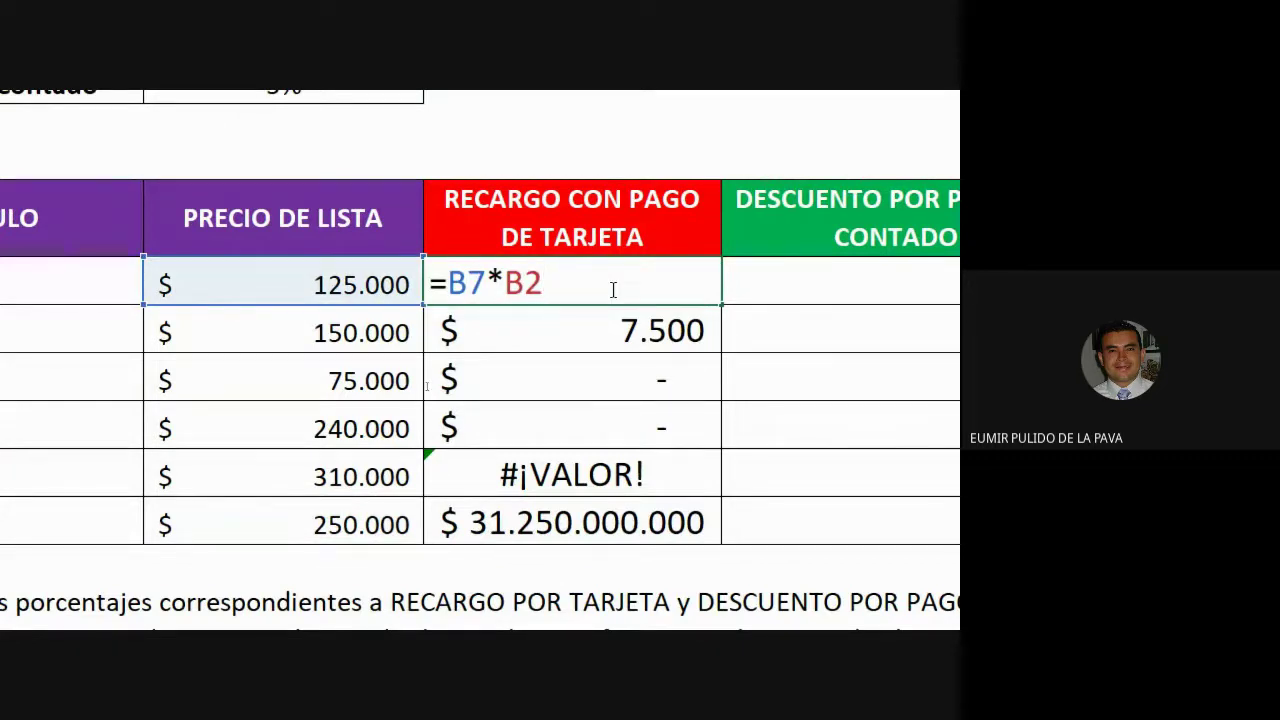
pyautogui.press('F4')
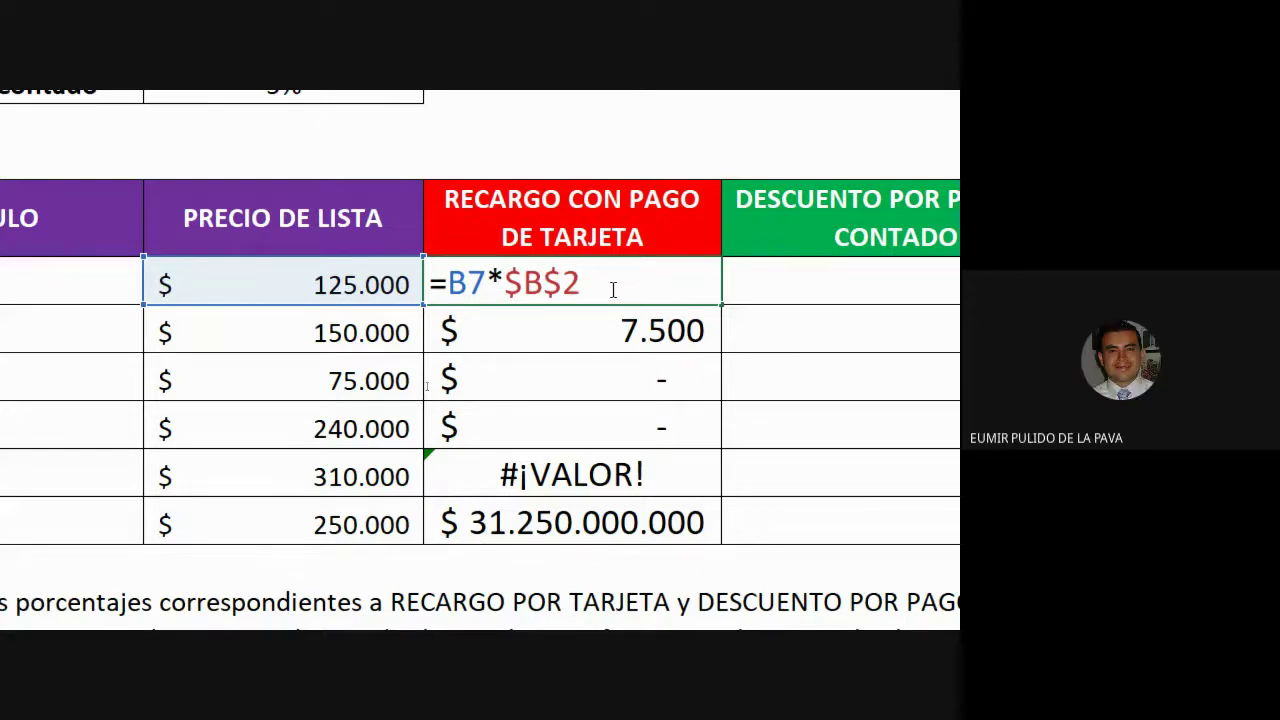
pyautogui.press('F4')
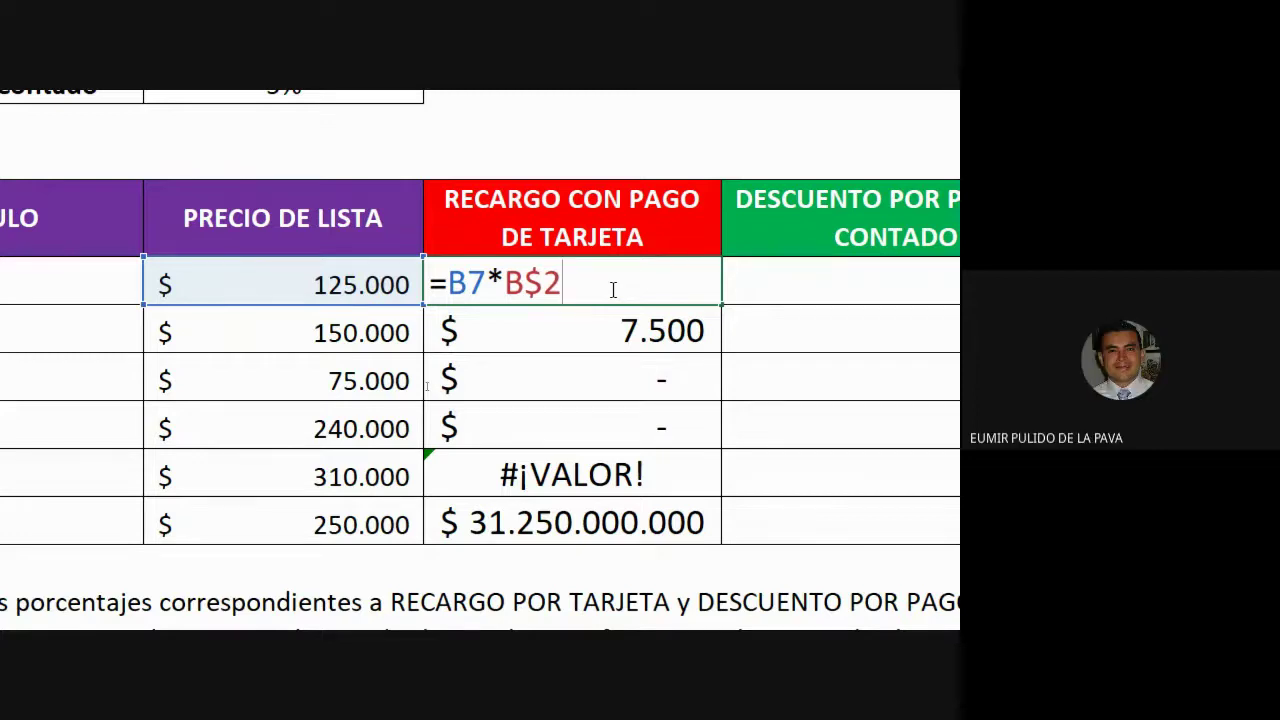
pyautogui.press('Return')
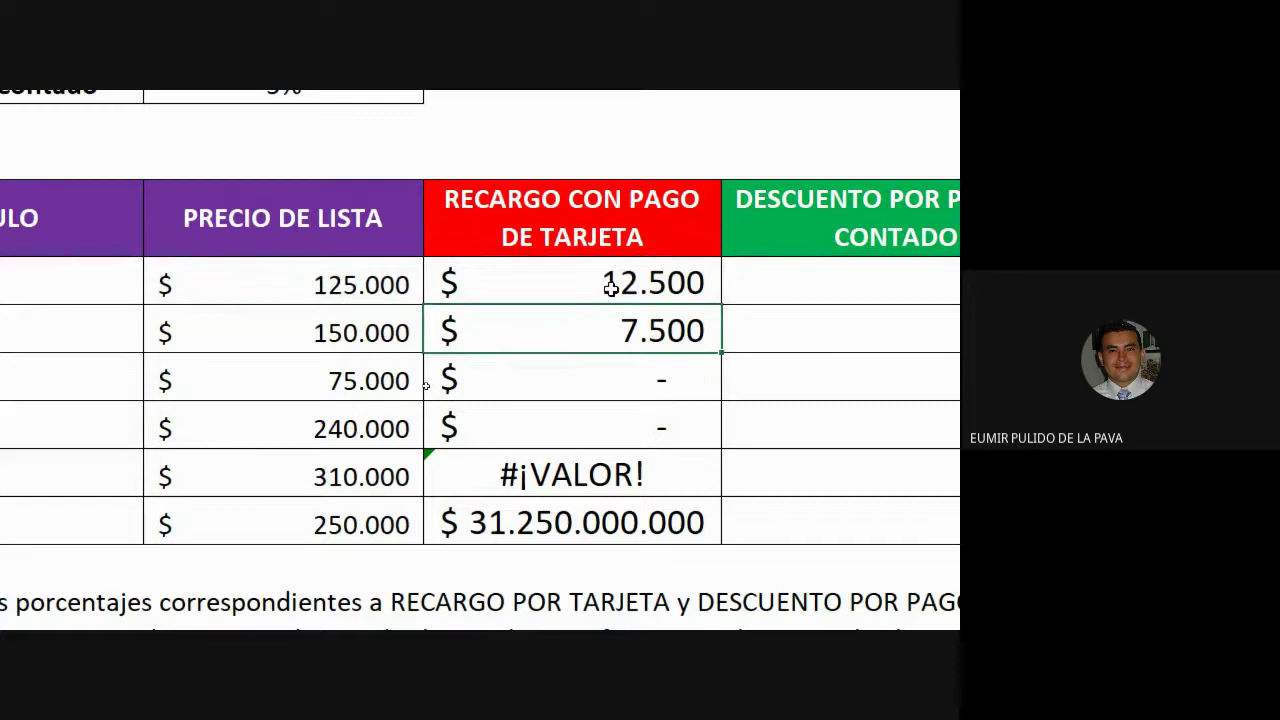
pyautogui.click(610, 288)
pyautogui.moveTo(720, 304); pyautogui.dragTo(720, 520)
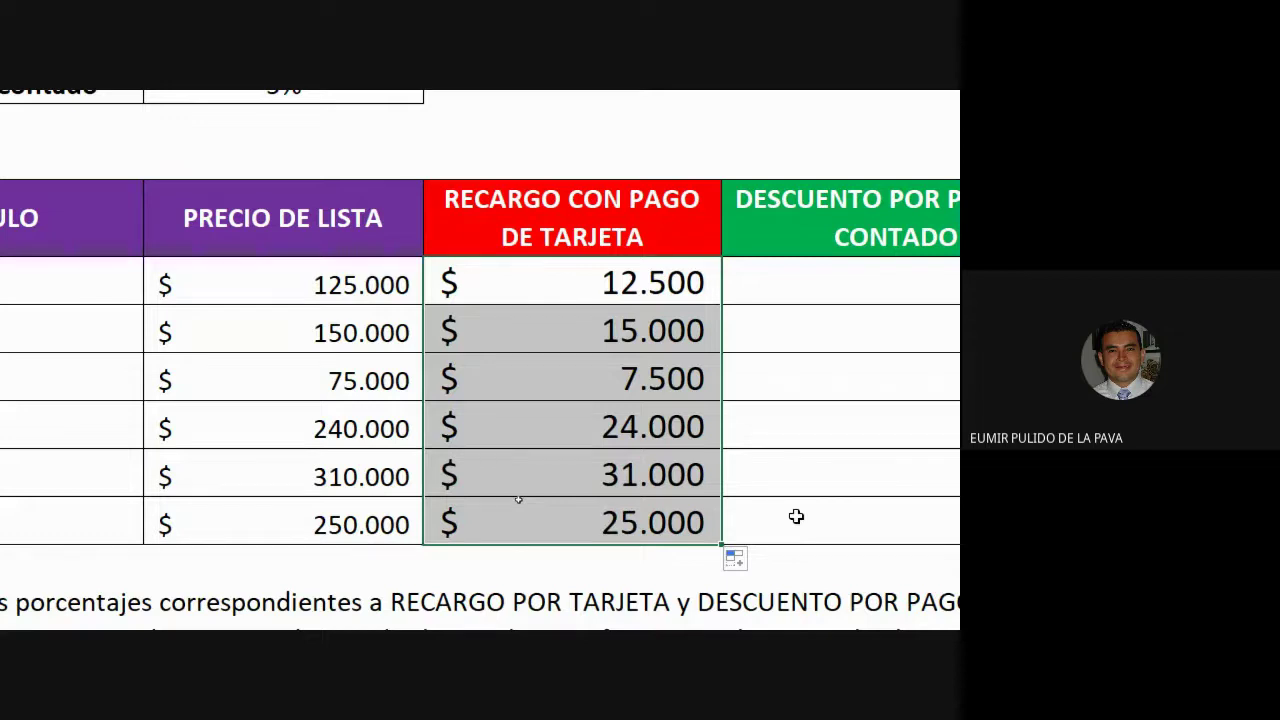
# Step: Examine the references of the card surcharge formulas from C8 down to C12, checking the anchored percentage cell
pyautogui.scroll(1, 657, 114)
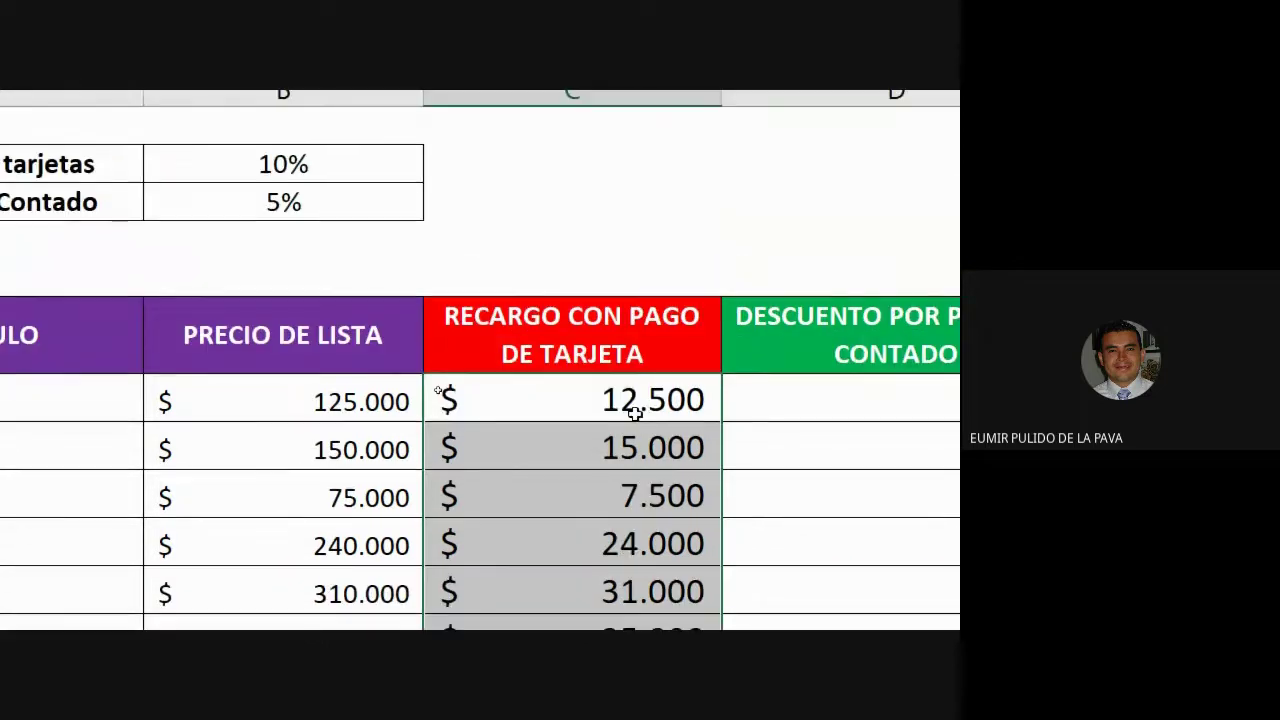
pyautogui.doubleClick(597, 441)
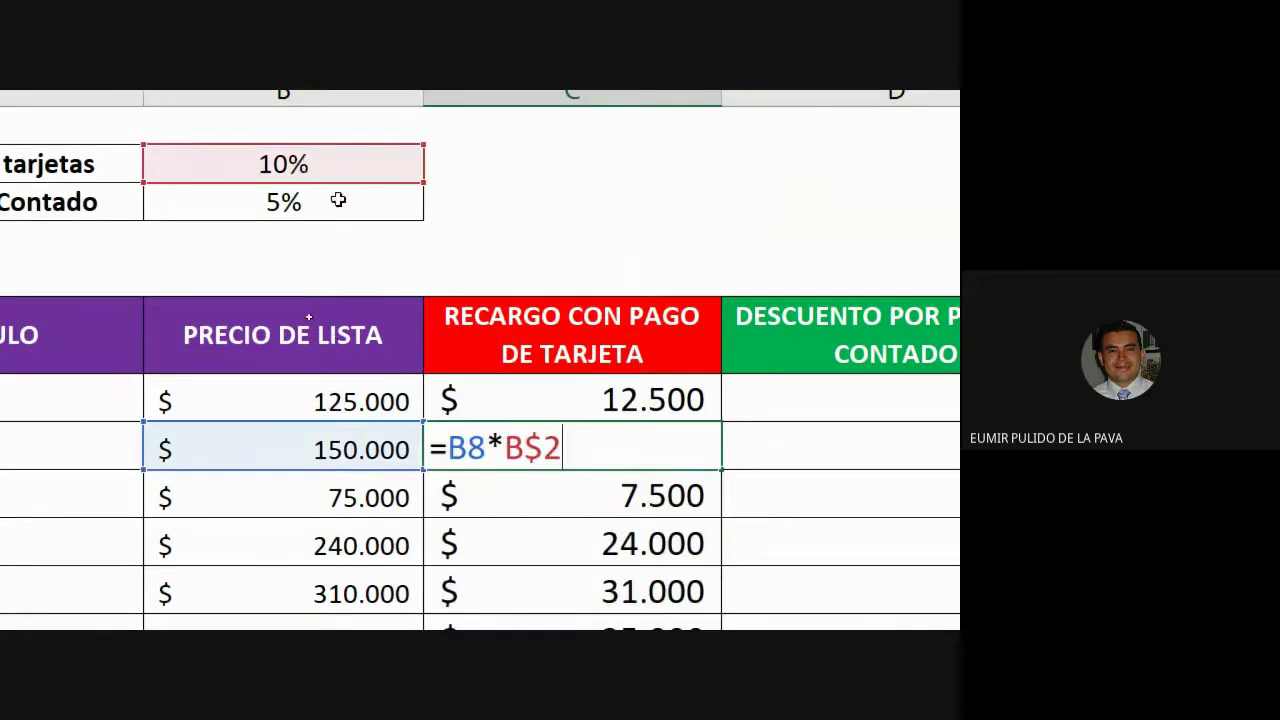
pyautogui.doubleClick(497, 478)
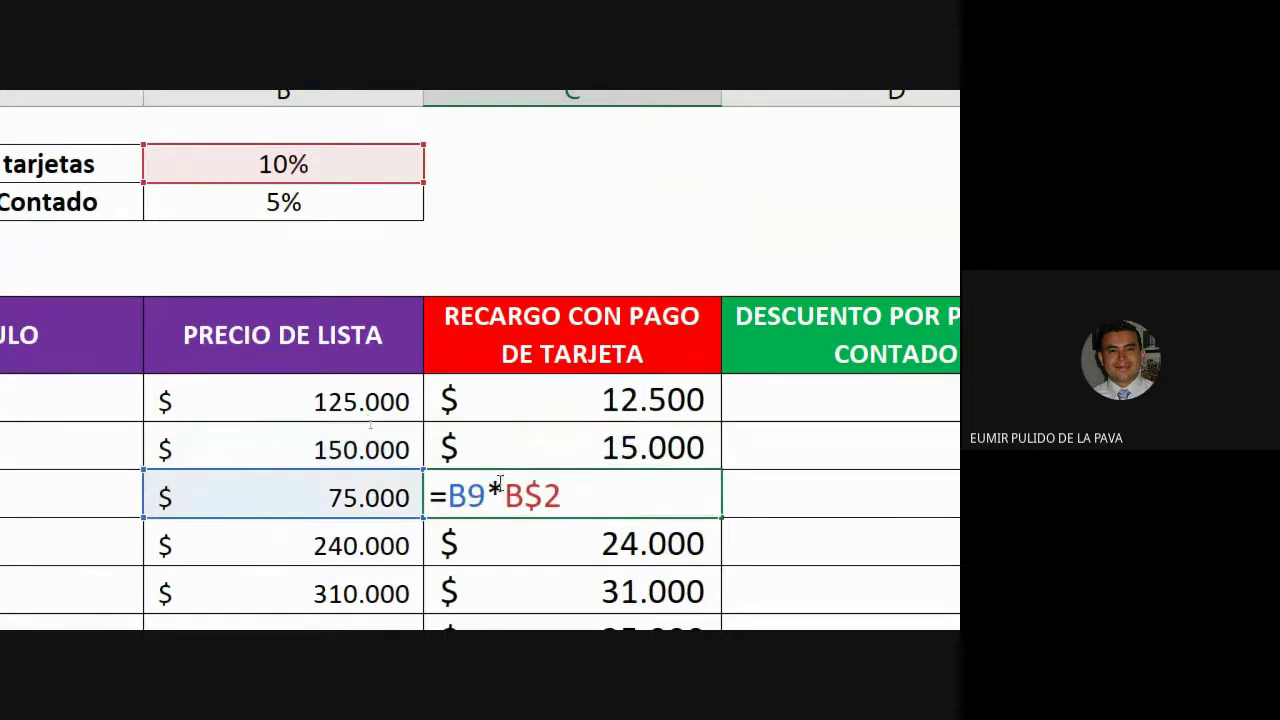
pyautogui.click(498, 535)
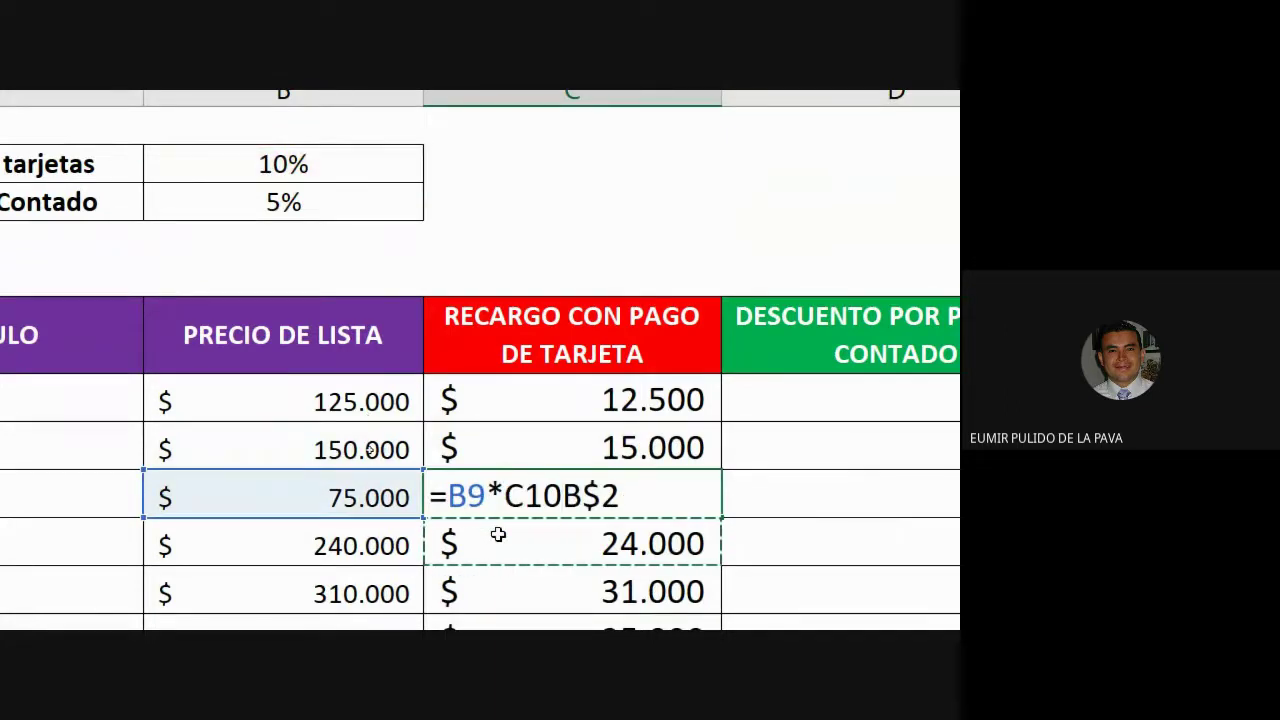
pyautogui.press('Escape')
pyautogui.doubleClick(499, 535)
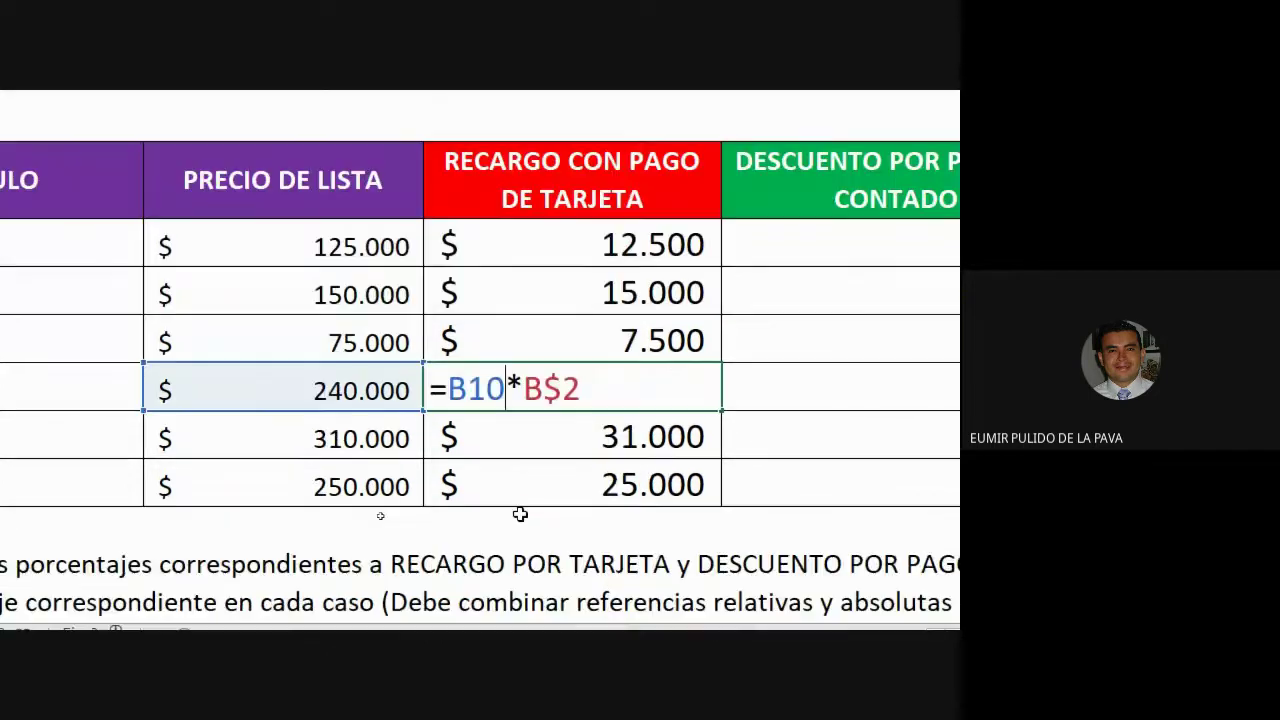
pyautogui.press('Return')
pyautogui.doubleClick(524, 436)
pyautogui.click(531, 477)
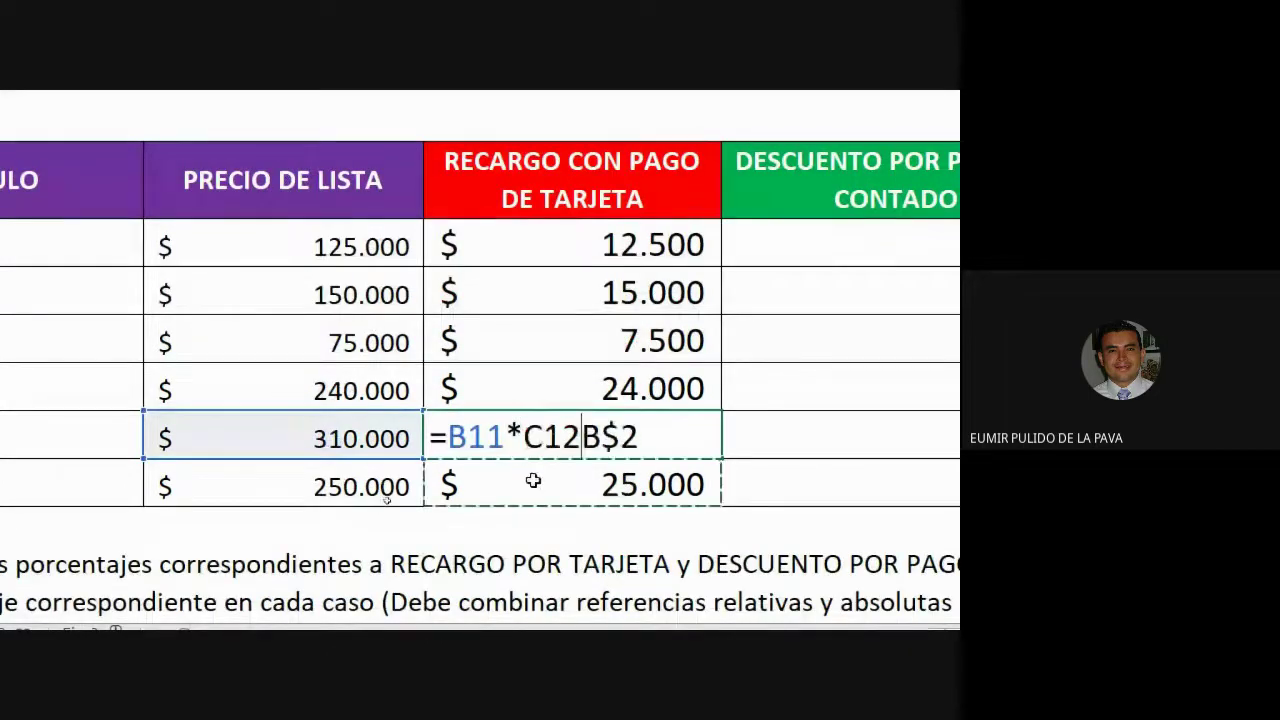
pyautogui.press('Escape')
pyautogui.doubleClick(533, 481)
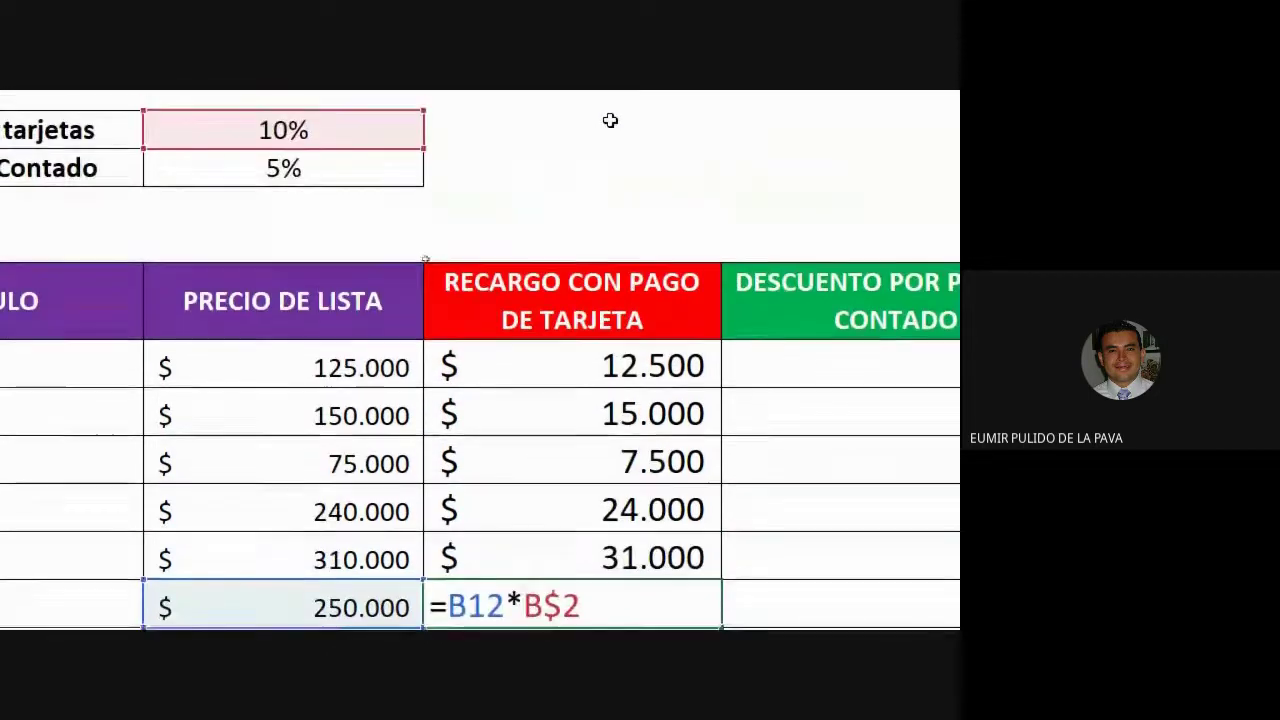
pyautogui.press('Return')
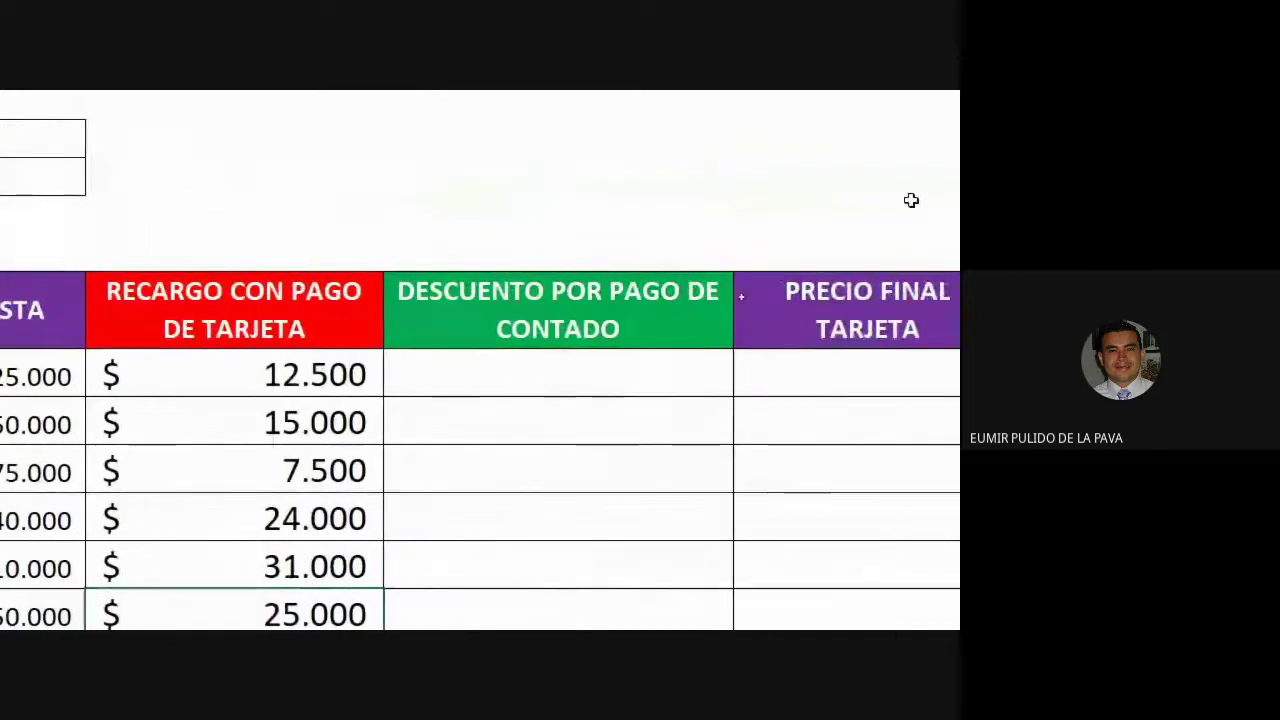
# Step: Calculate the cash discount for Artículo 1 in D7 with the row-anchored formula =B7*B$3
pyautogui.click(594, 378)
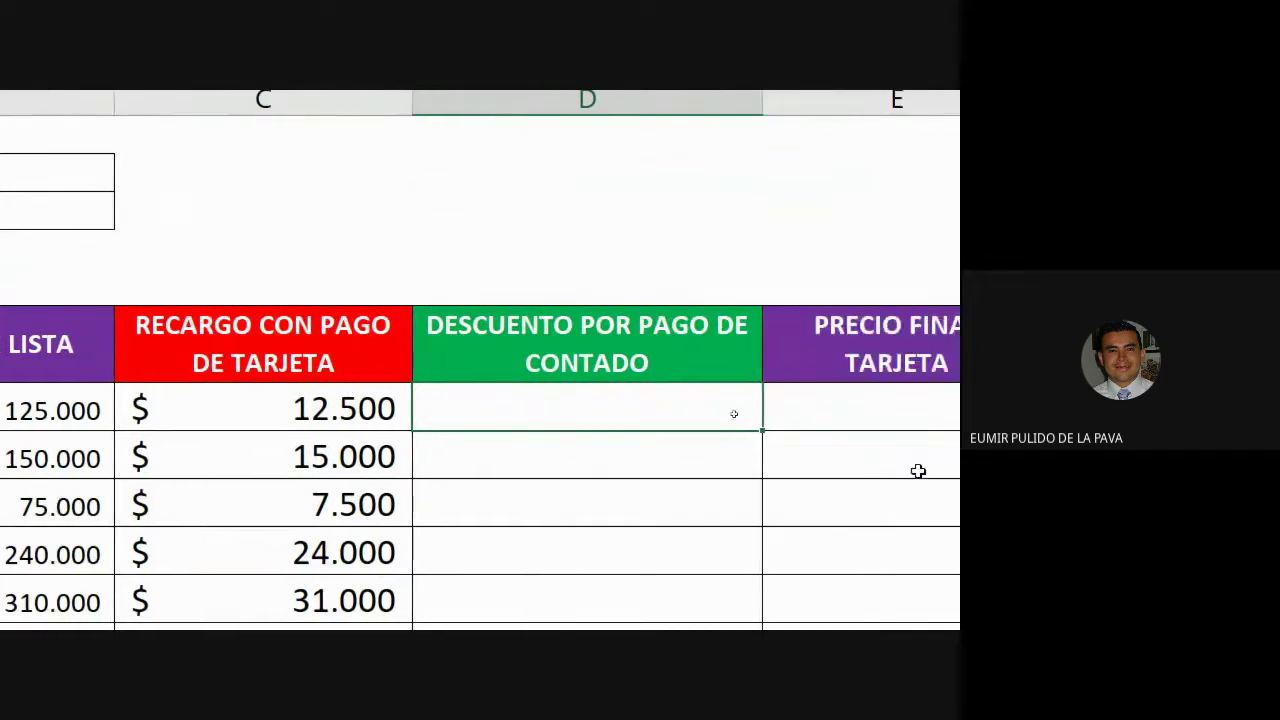
pyautogui.write('=')
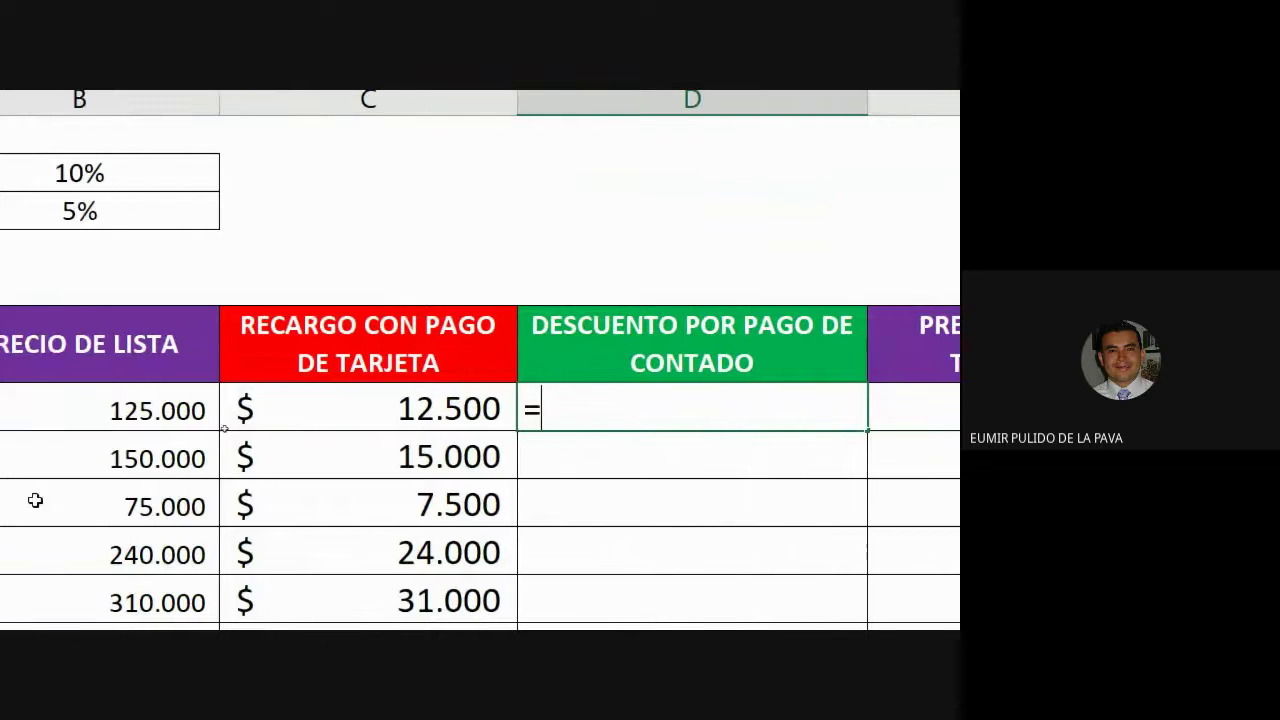
pyautogui.click(42, 409)
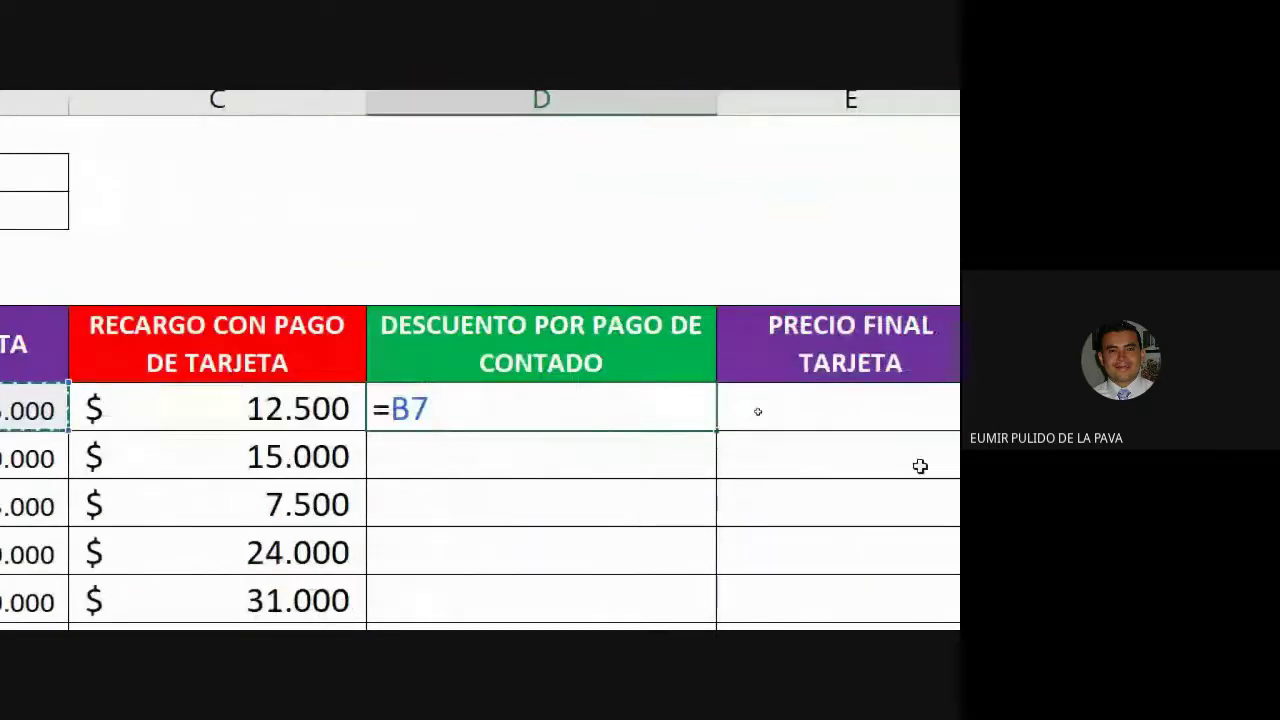
pyautogui.write('*')
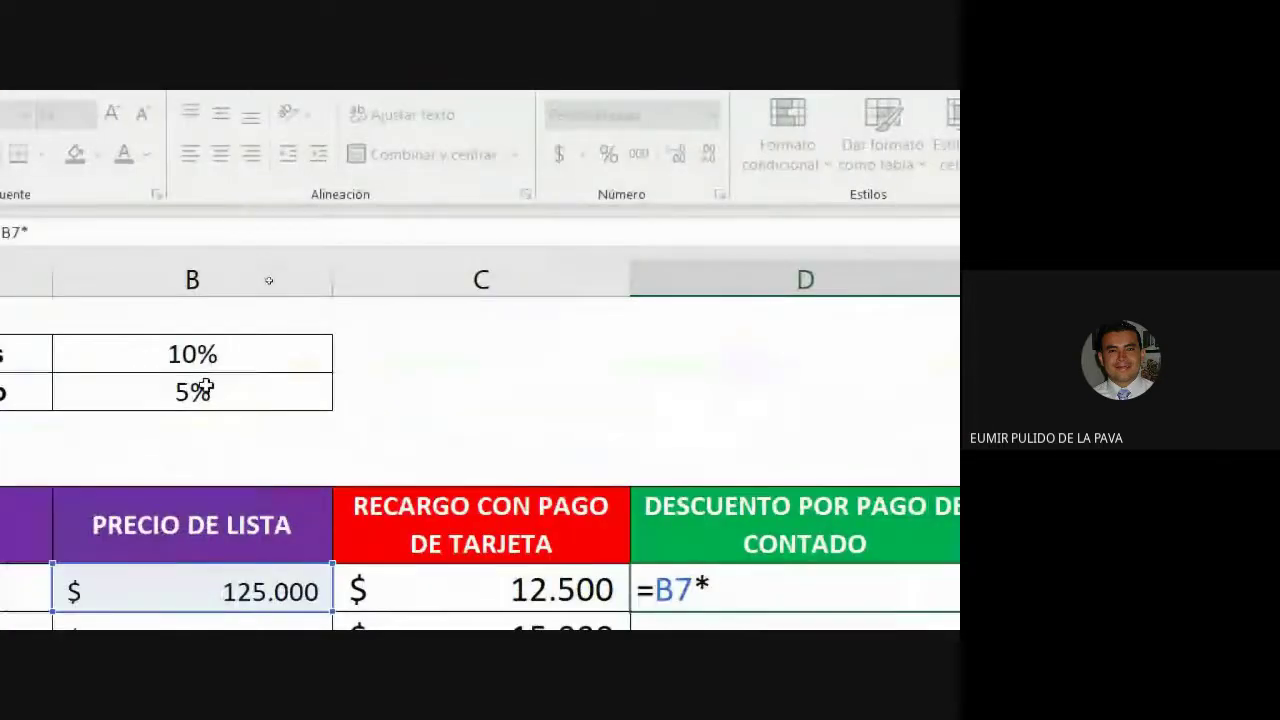
pyautogui.click(205, 388)
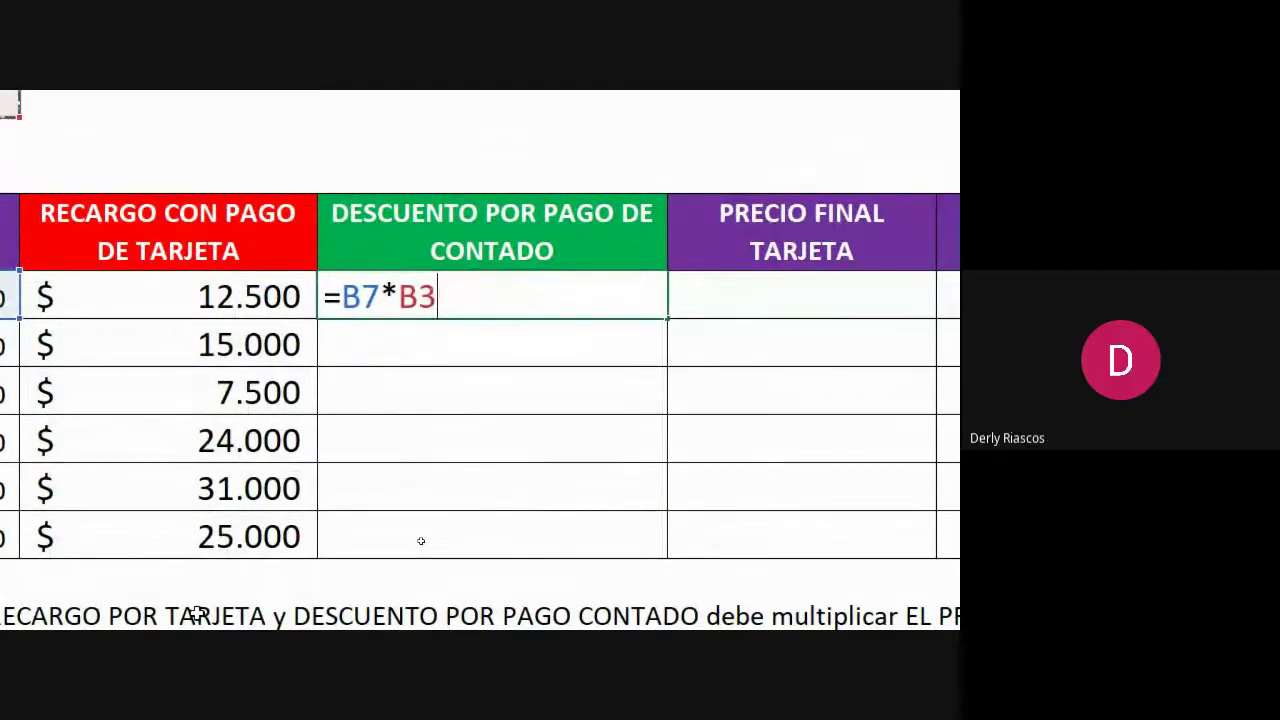
pyautogui.press('F4')
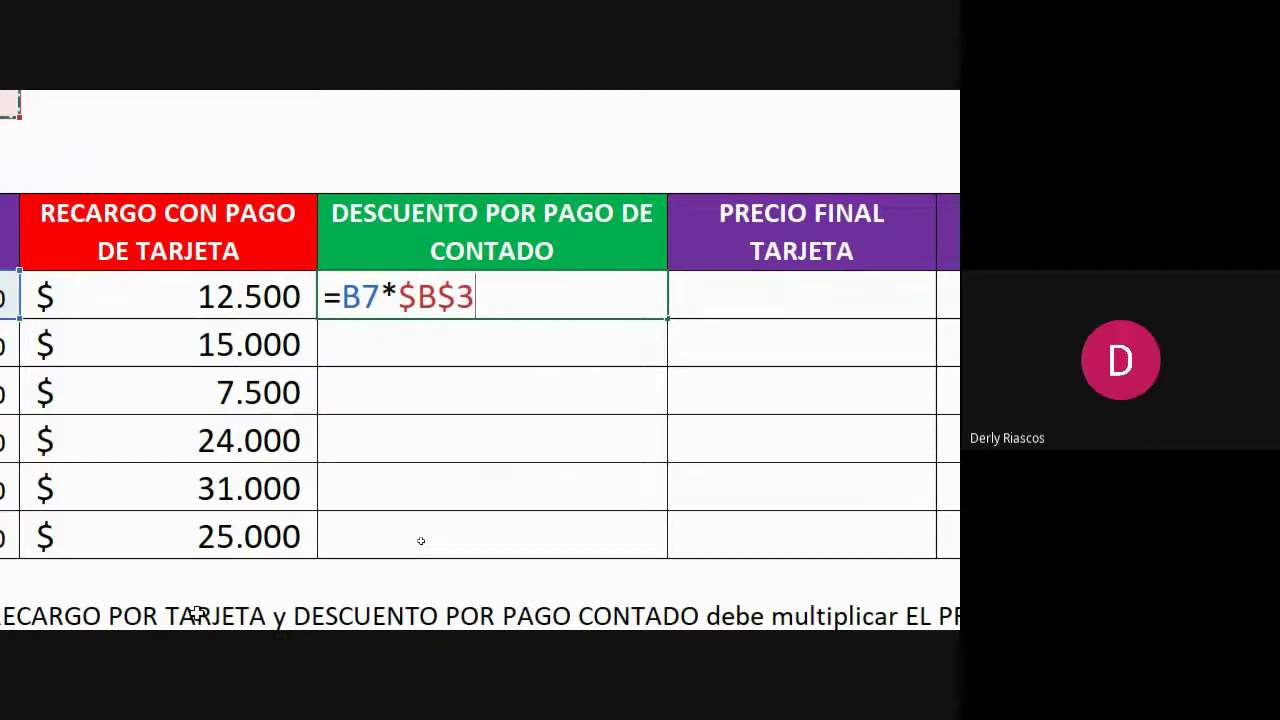
pyautogui.press('F4')
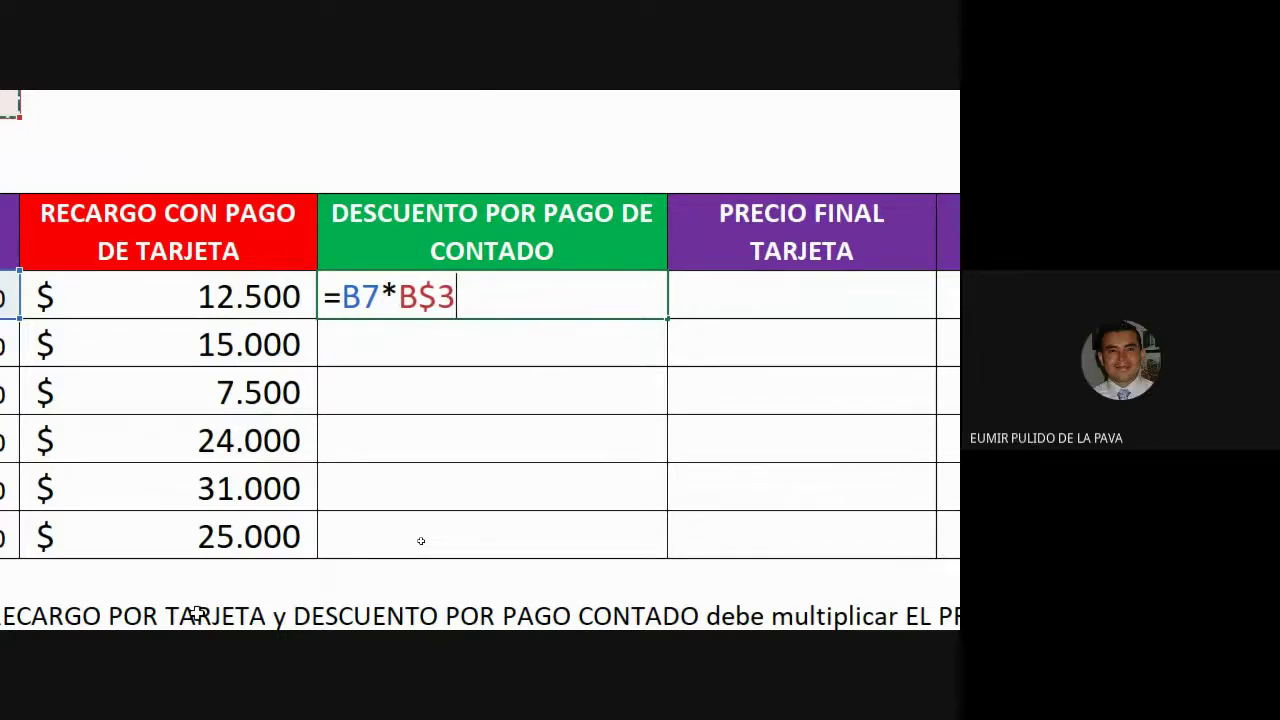
pyautogui.press('Return')
# Step: Fill the cash discount formula from D7 down through D12
pyautogui.scroll(-1, 420, 534)
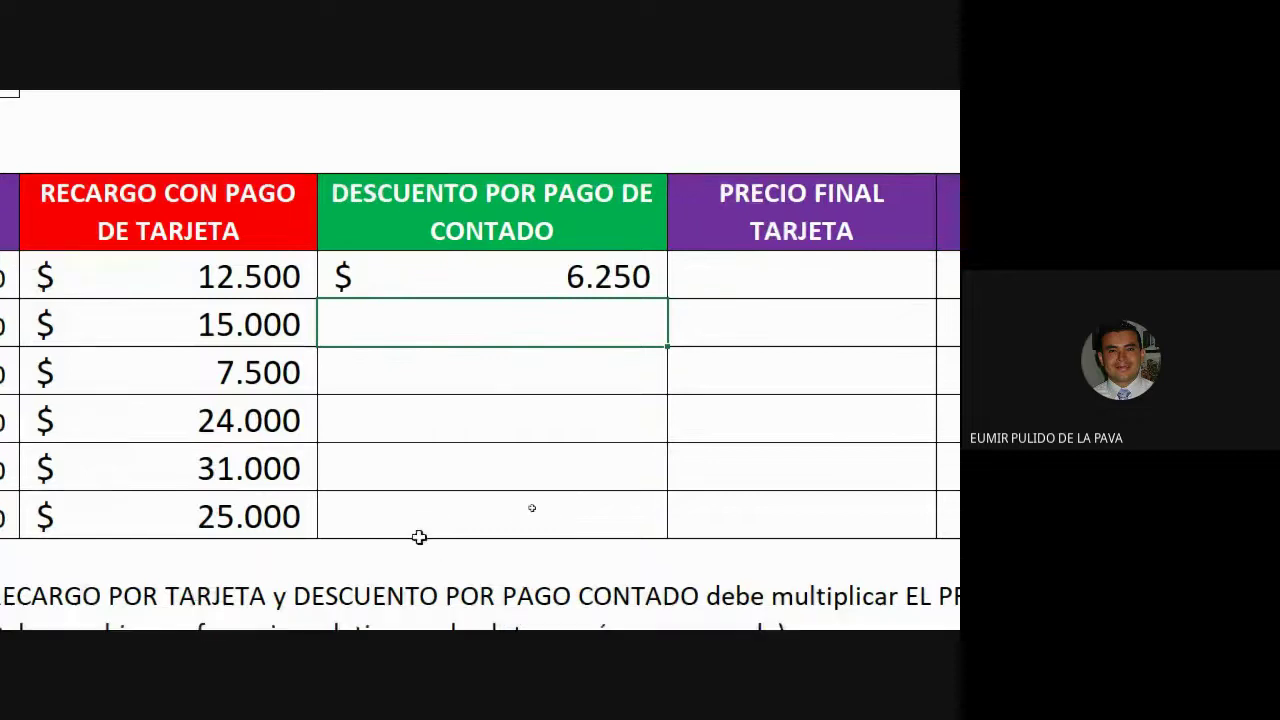
pyautogui.click(583, 288)
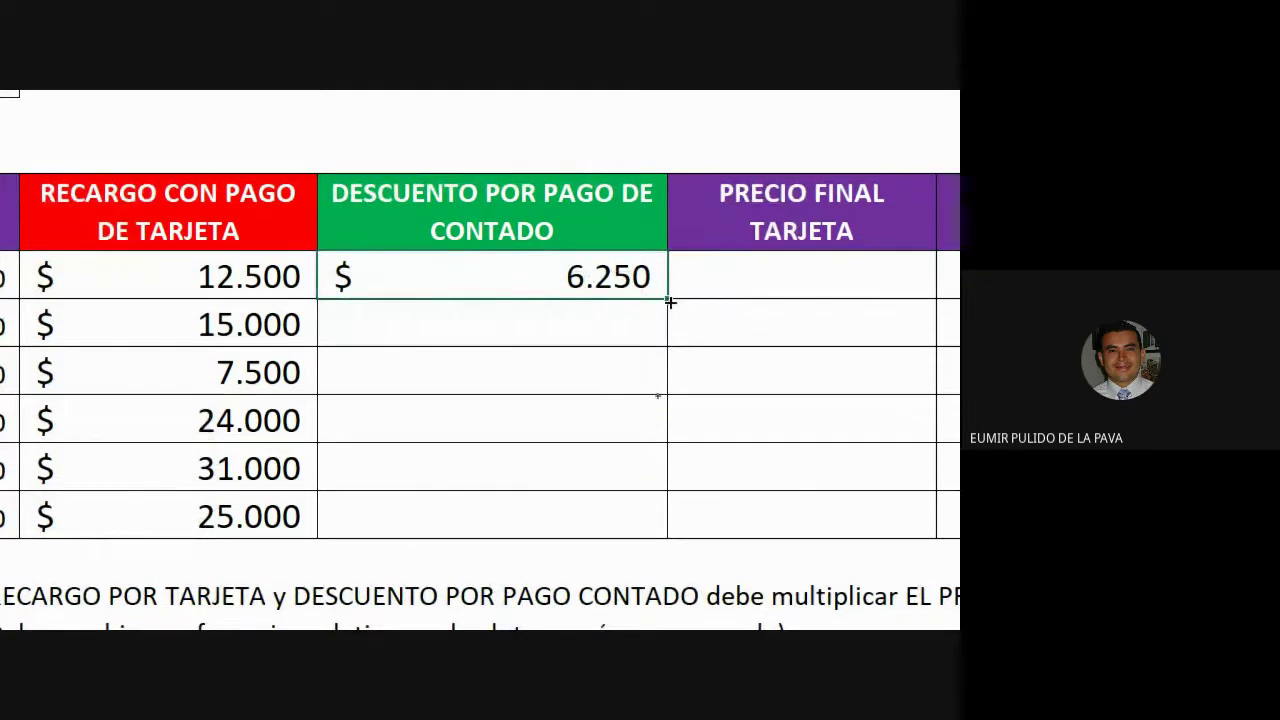
pyautogui.moveTo(669, 300); pyautogui.dragTo(651, 514)
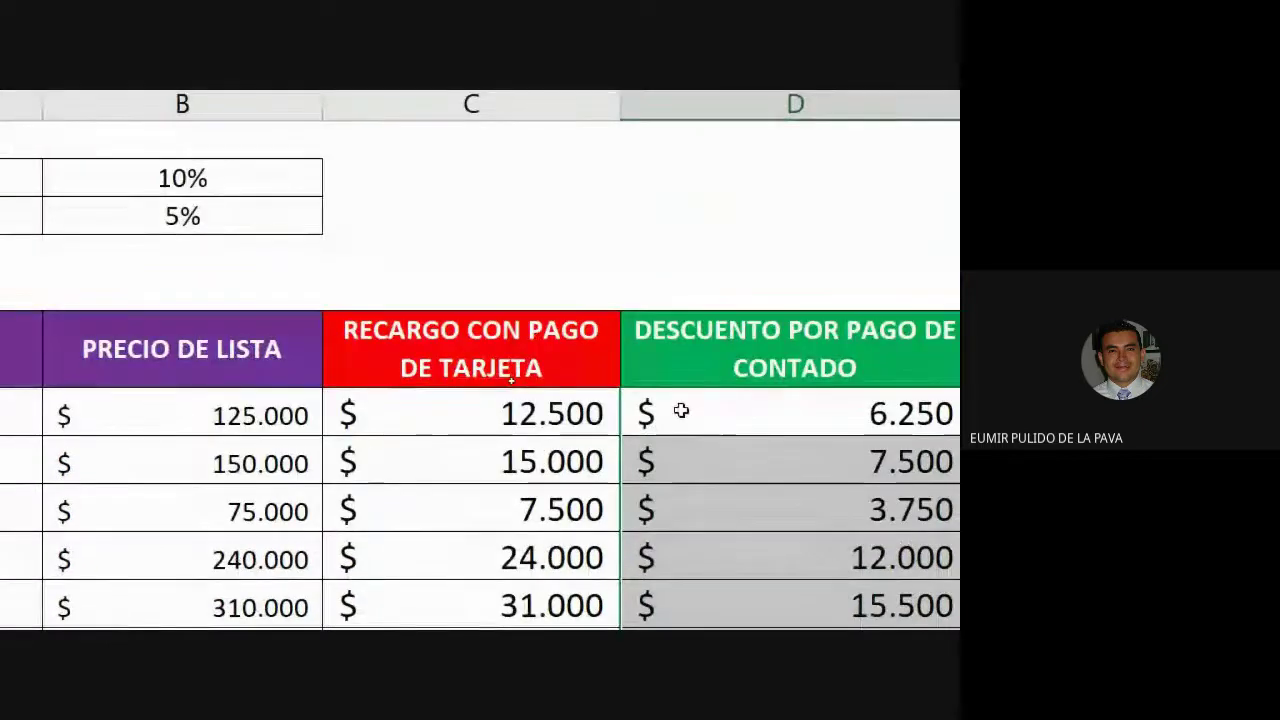
# Step: Examine which price and percentage cells the cash discount formulas in D7 through D12 refer to
pyautogui.doubleClick(681, 410)
pyautogui.doubleClick(681, 456)
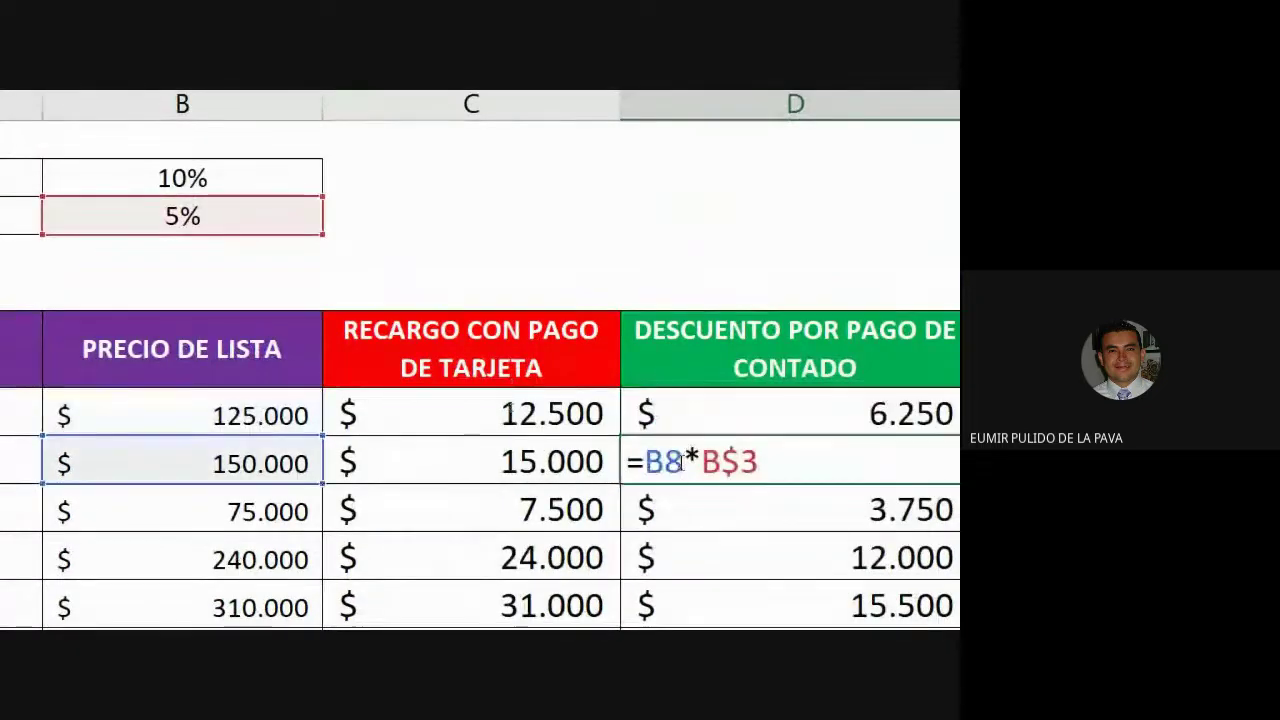
pyautogui.doubleClick(689, 509)
pyautogui.doubleClick(709, 558)
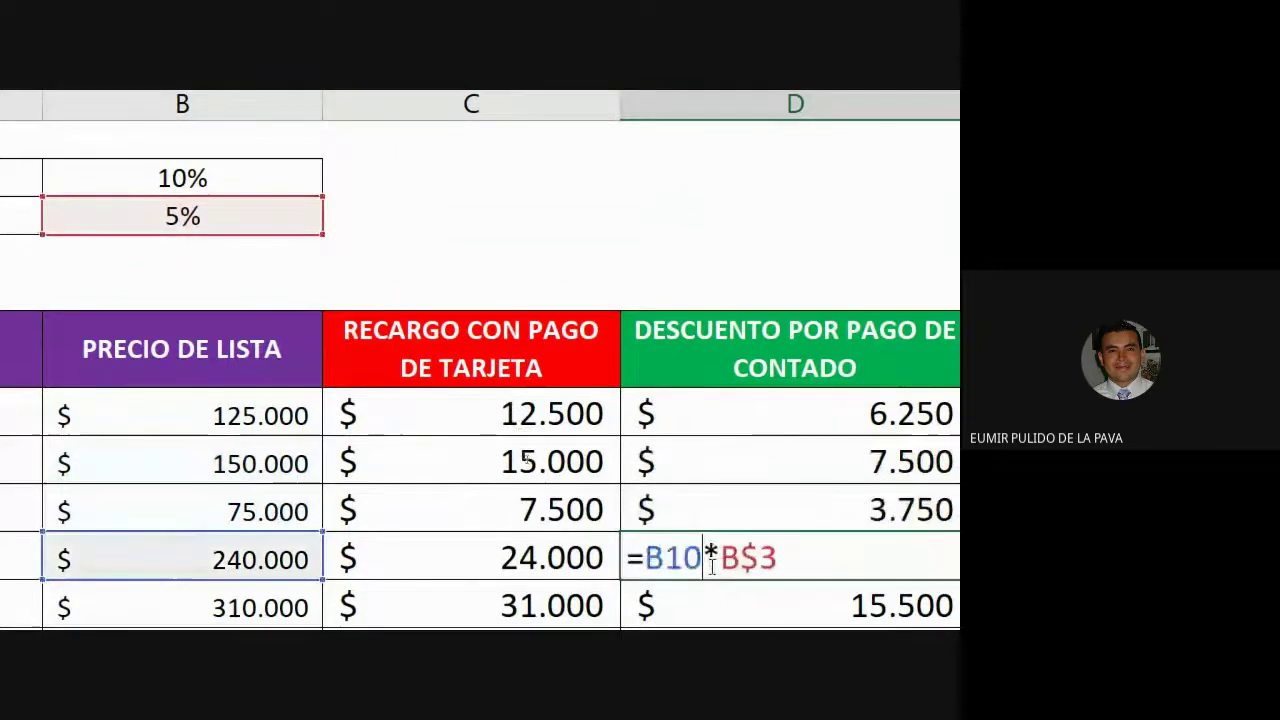
pyautogui.doubleClick(724, 494)
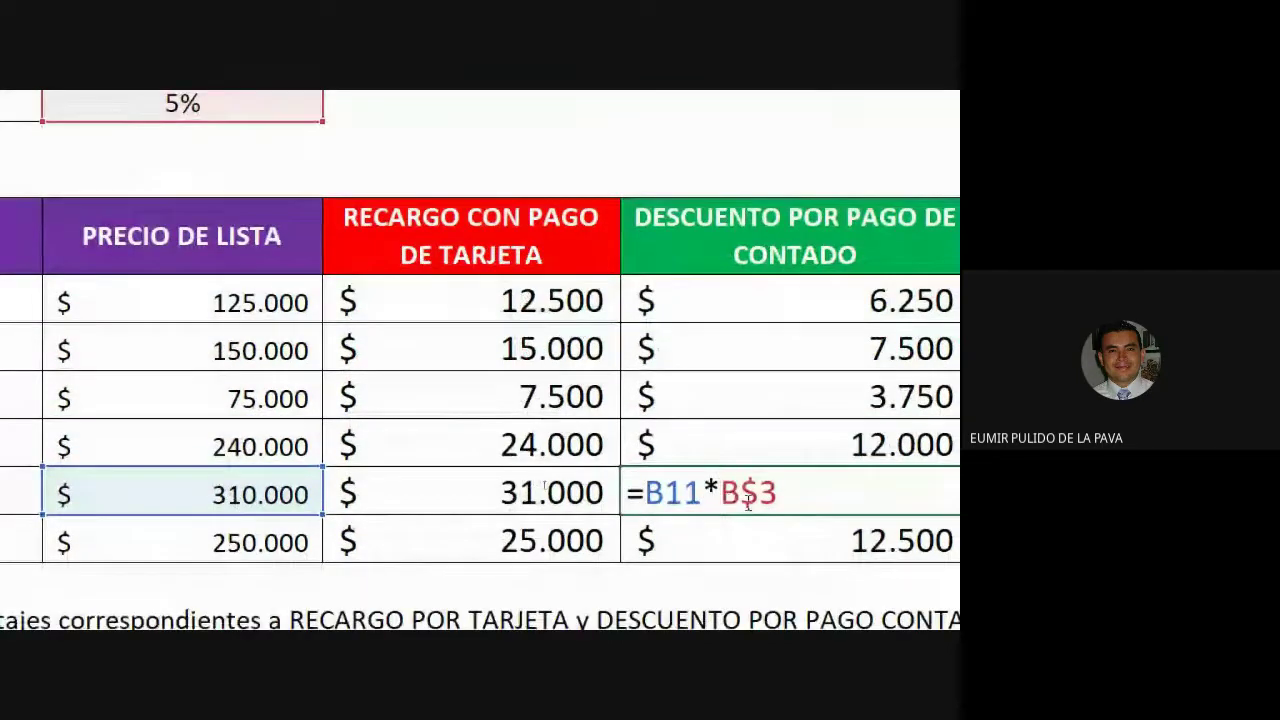
pyautogui.click(742, 537)
pyautogui.press('Escape')
pyautogui.click(742, 537)
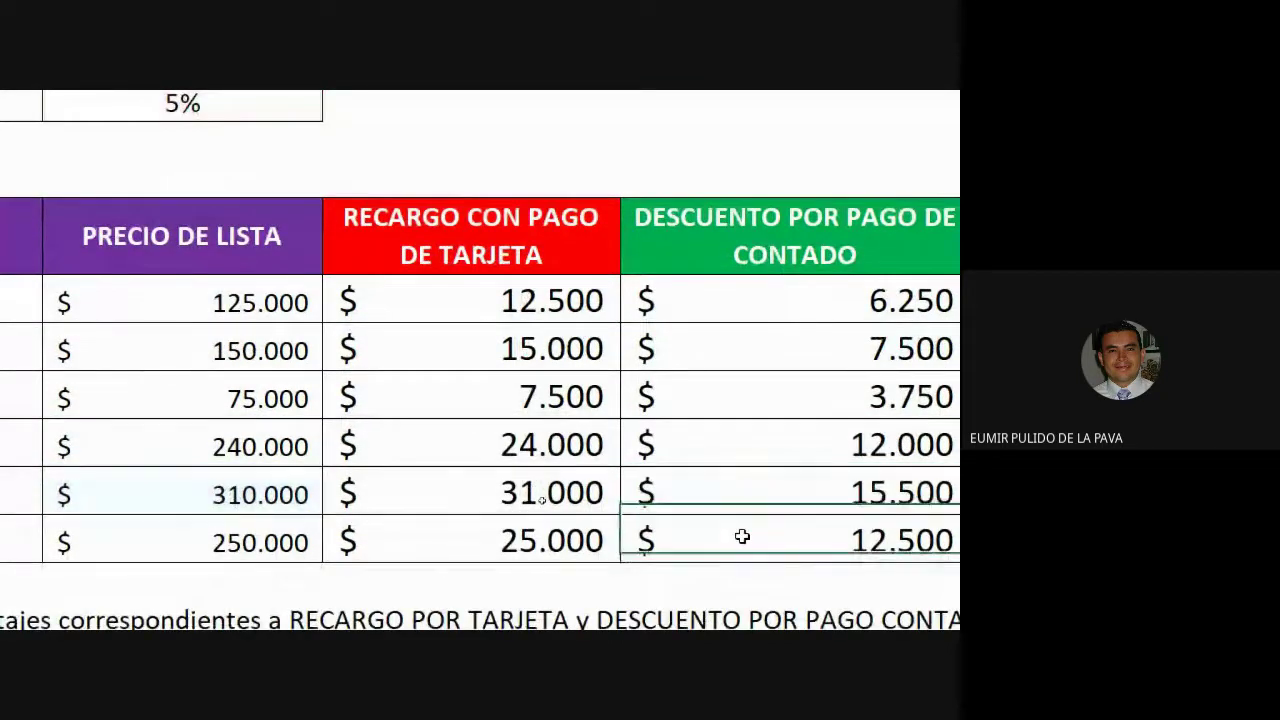
pyautogui.doubleClick(742, 537)
pyautogui.press('Escape')
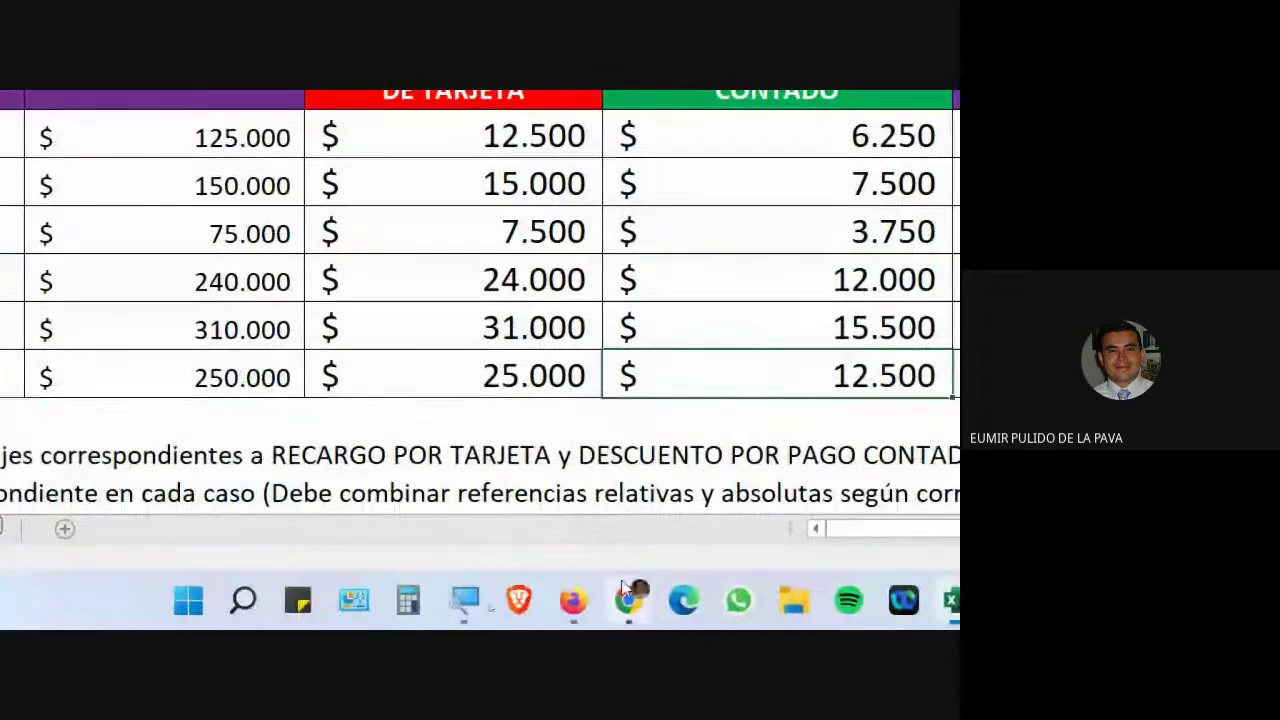
# Step: Reduce the Magnifier zoom to 100% and switch to the Google Meet call to check its messages
pyautogui.click(766, 583)
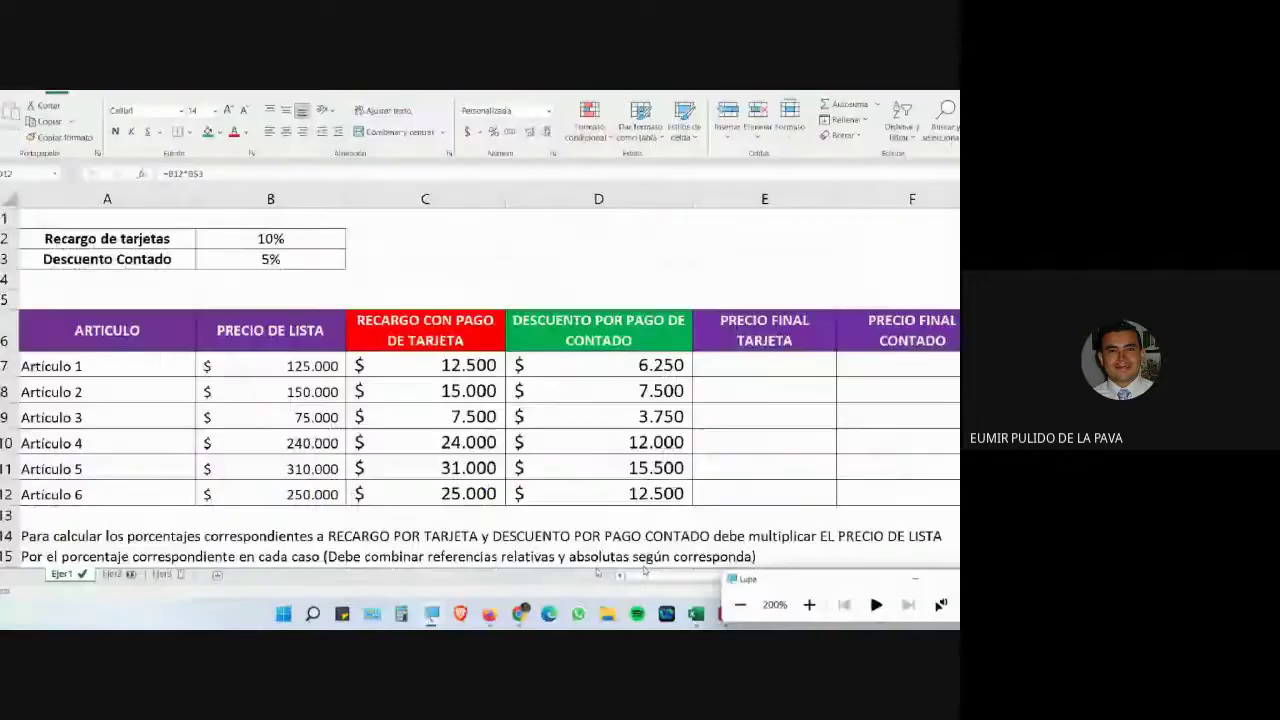
pyautogui.click(495, 614)
pyautogui.click(426, 560)
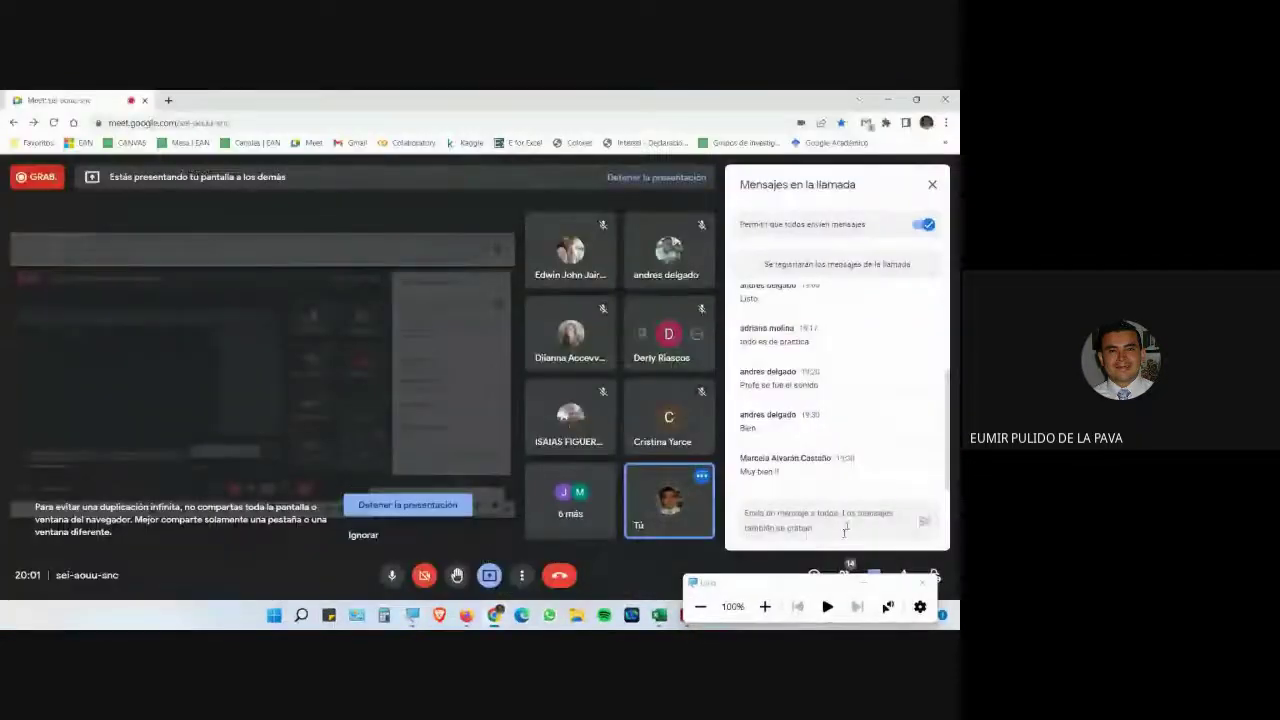
# Step: Minimize the Magnifier window and return to the Referencias 2 workbook in Excel
pyautogui.click(864, 584)
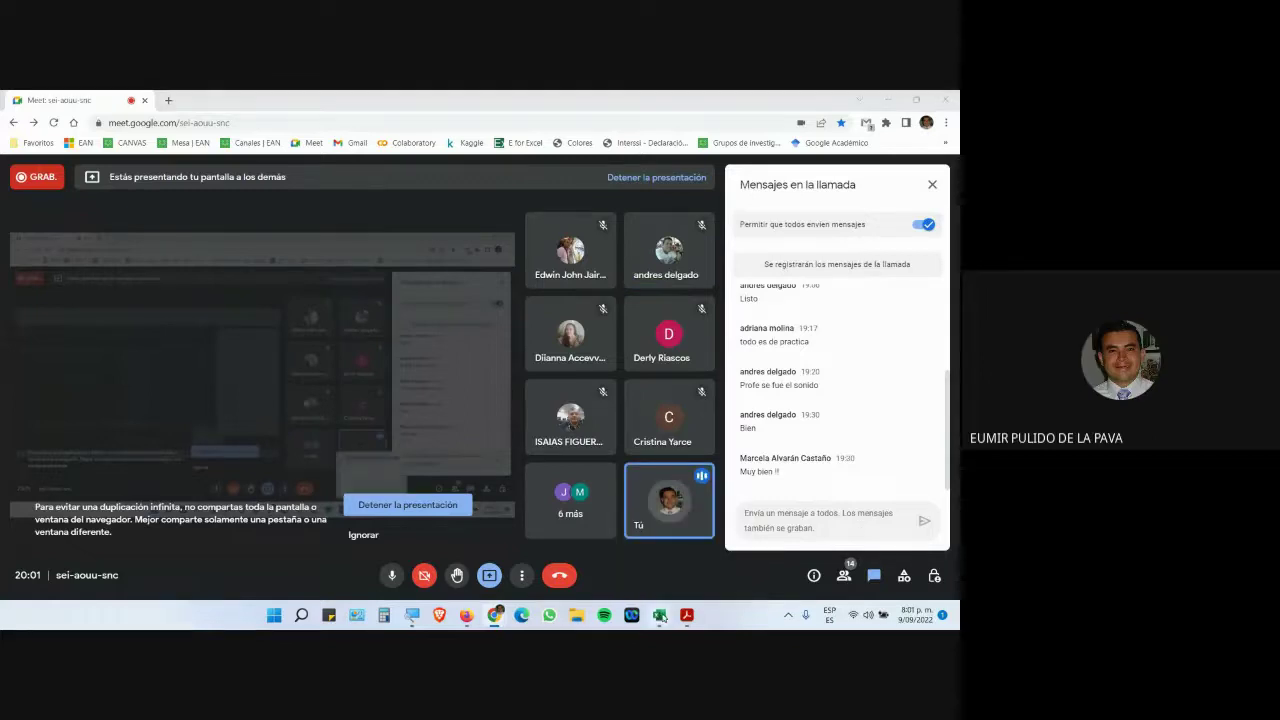
pyautogui.moveTo(658, 614)
pyautogui.click(673, 578)
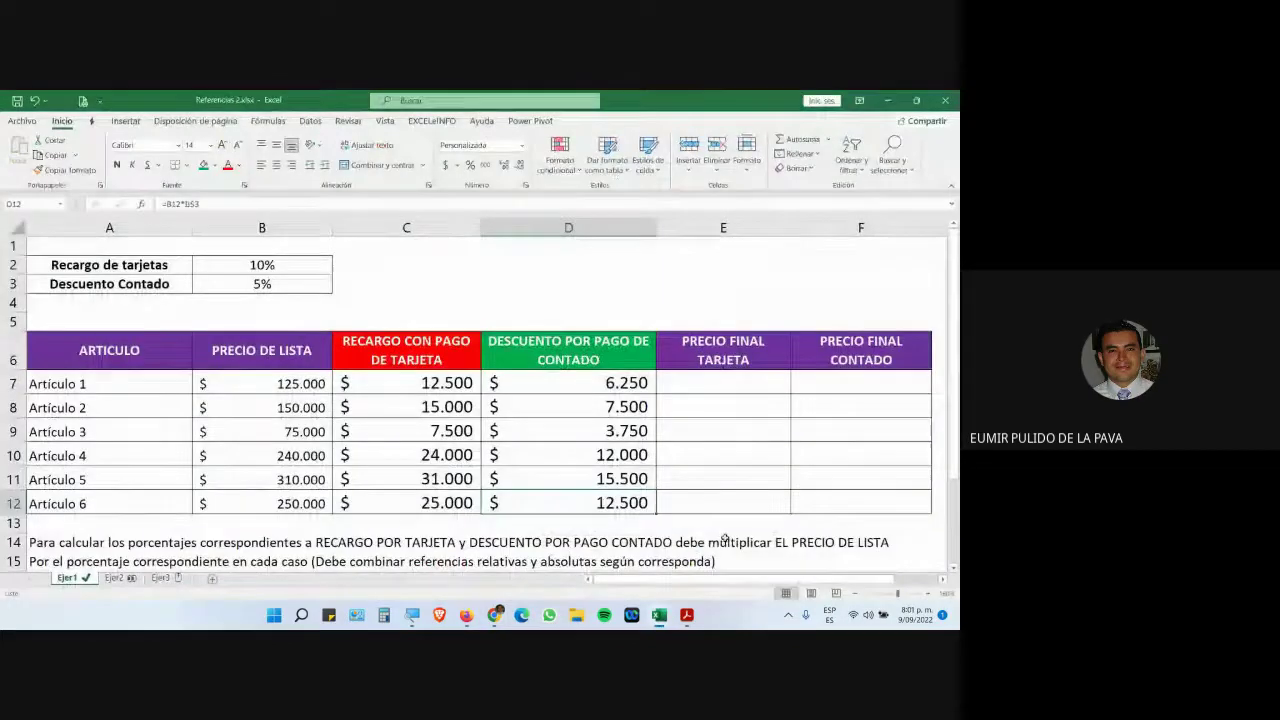
# Step: Review the card surcharges and cash discounts in C7:D12 and select E7 under PRECIO FINAL TARJETA
pyautogui.click(736, 383)
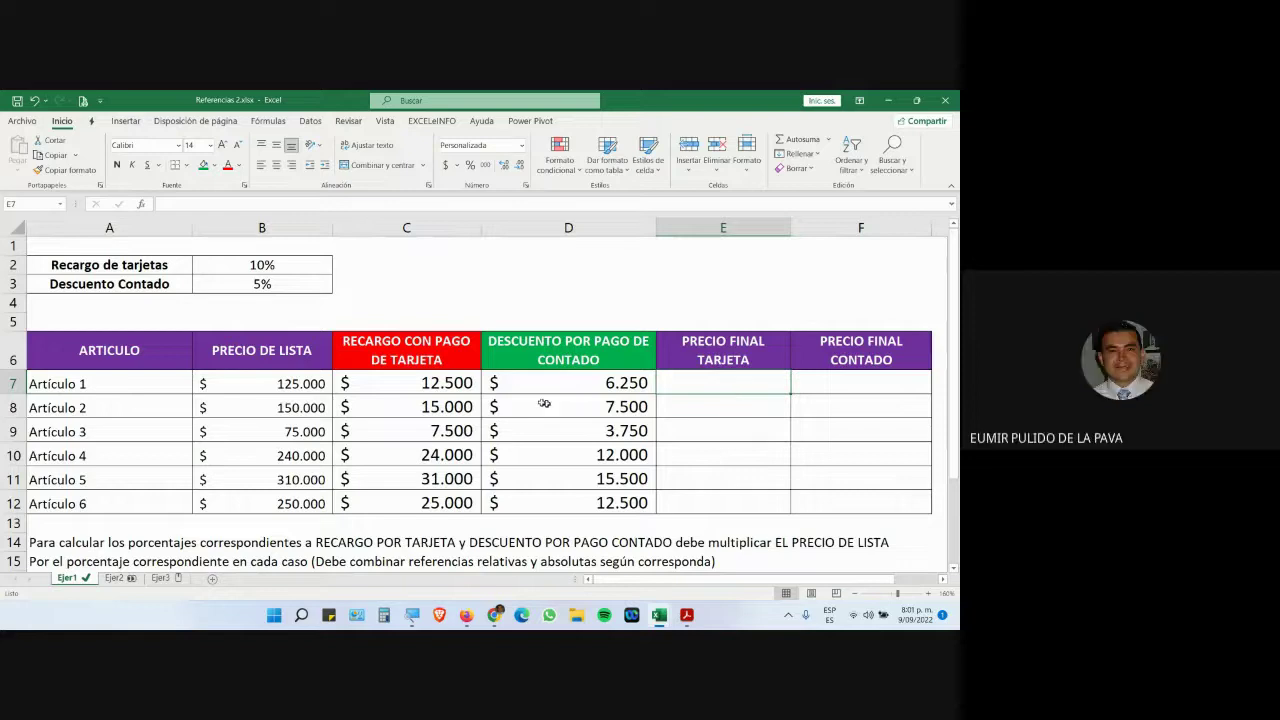
pyautogui.moveTo(468, 384); pyautogui.dragTo(506, 498)
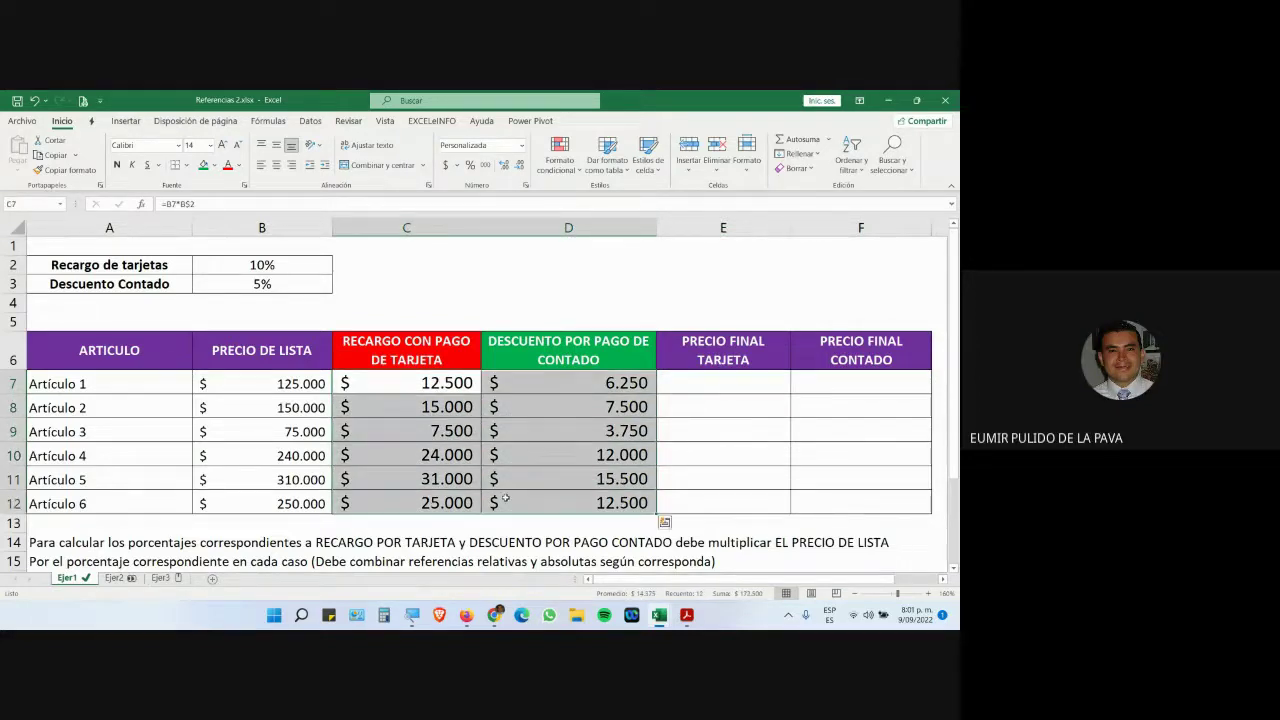
pyautogui.click(718, 387)
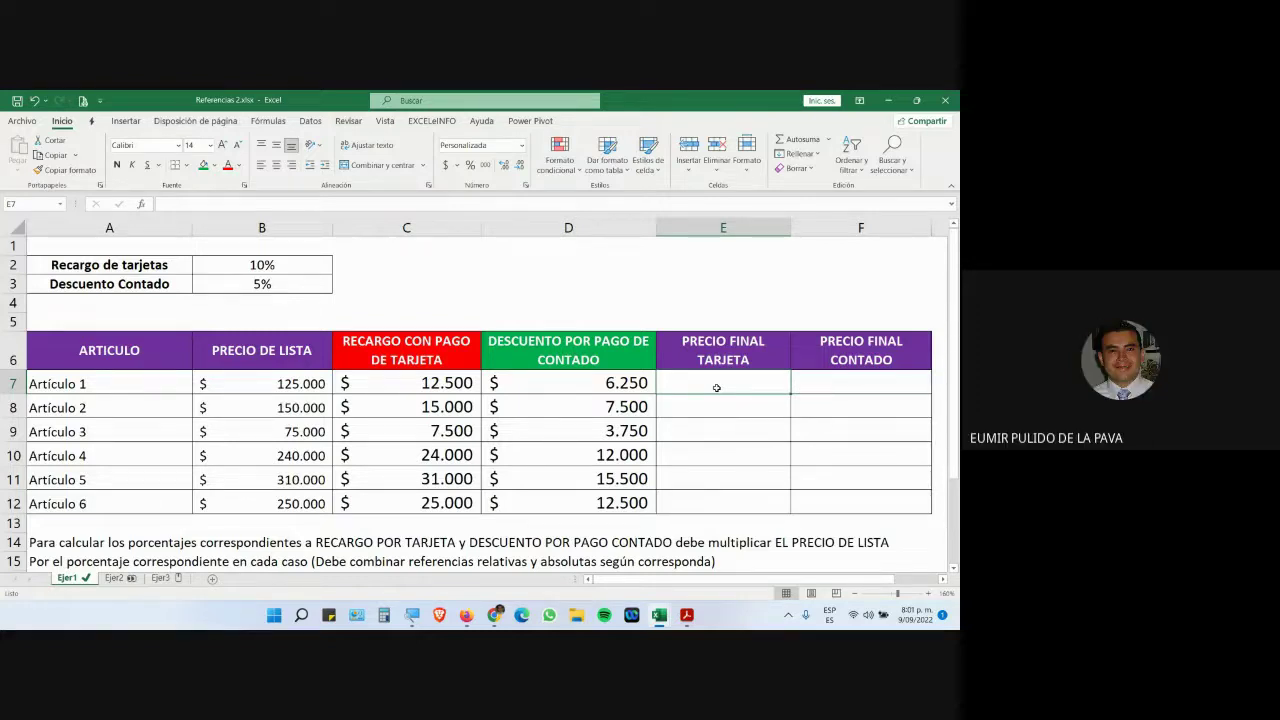
# Step: Calculate PRECIO FINAL TARJETA in E7 with =B7+C7 and fill the formula down through E12
pyautogui.write('=')
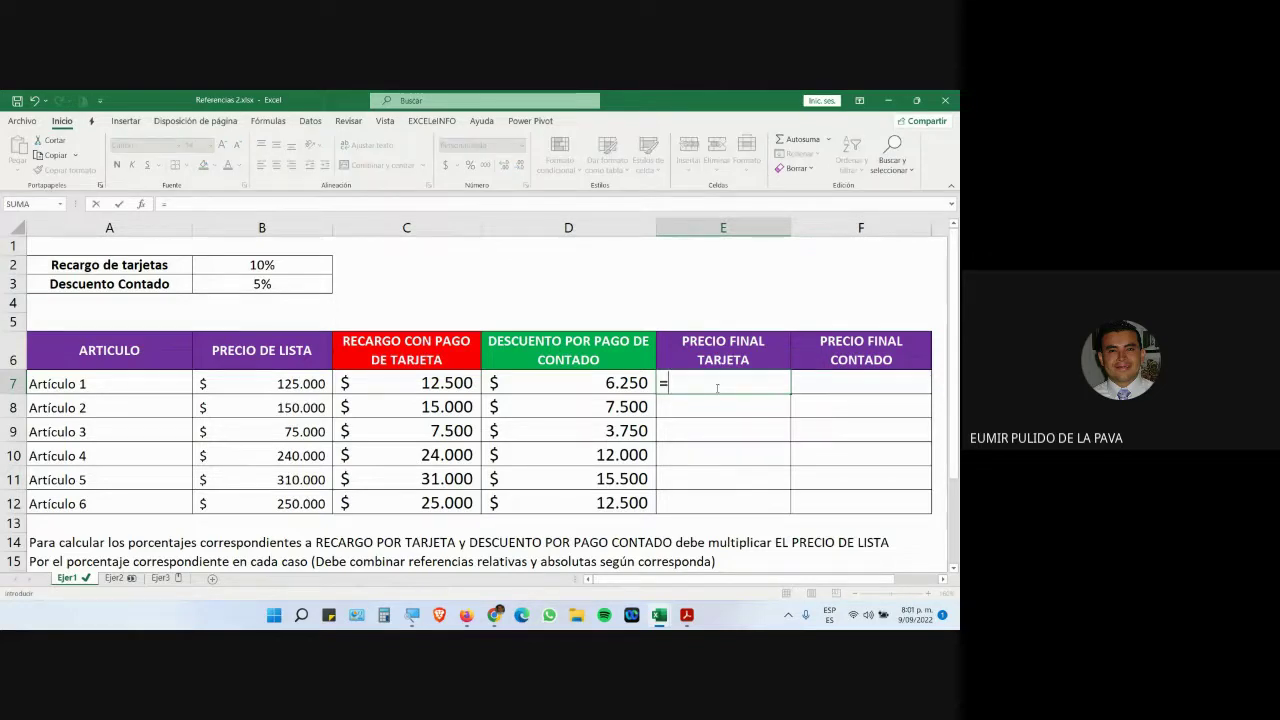
pyautogui.click(304, 385)
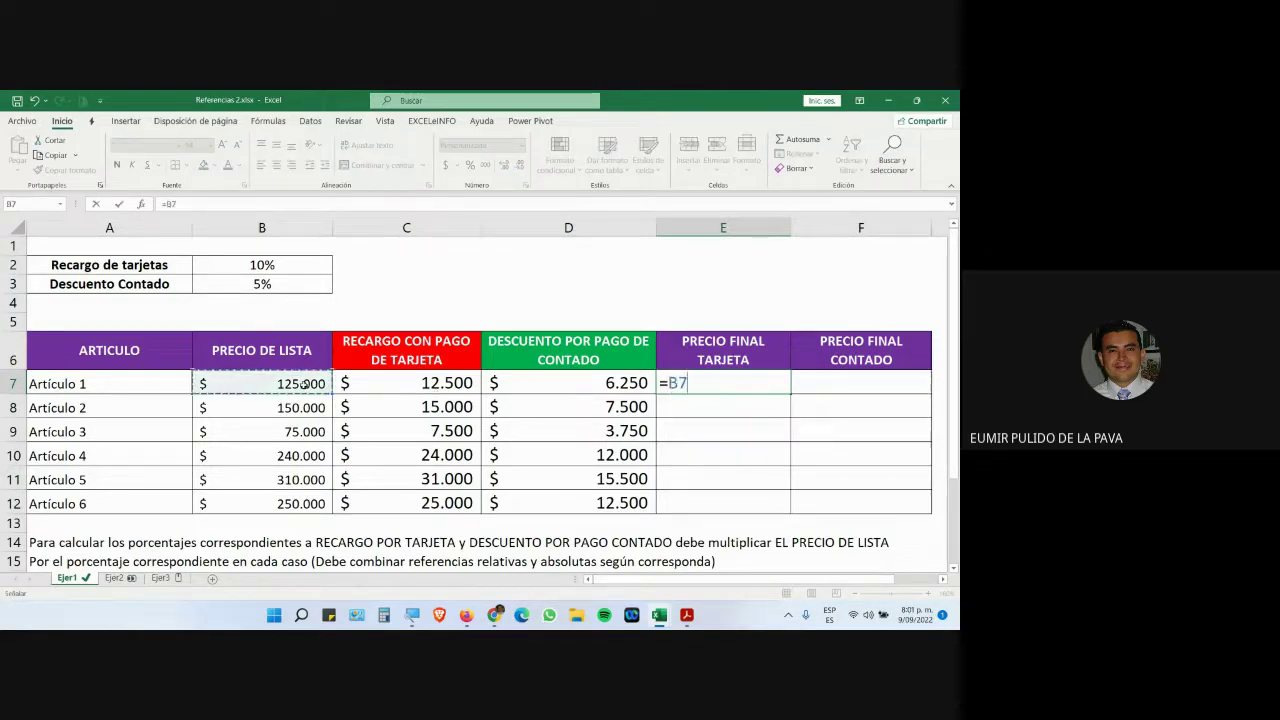
pyautogui.write('+')
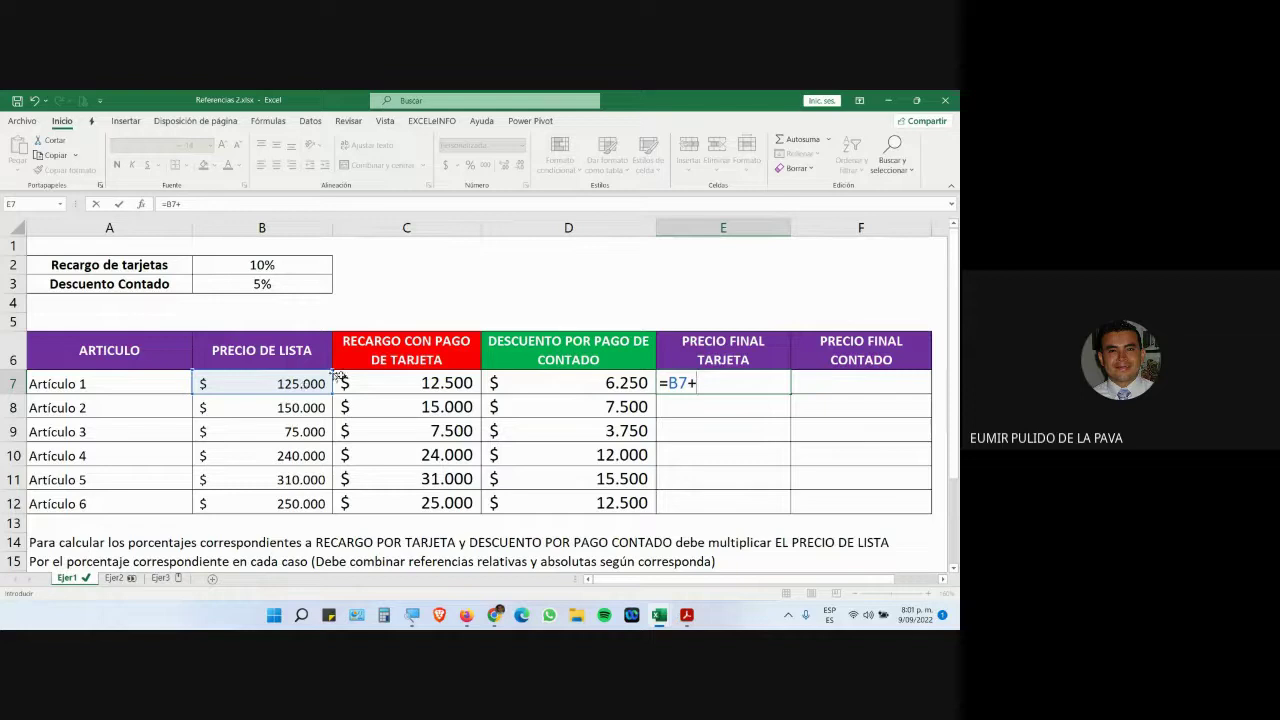
pyautogui.click(422, 385)
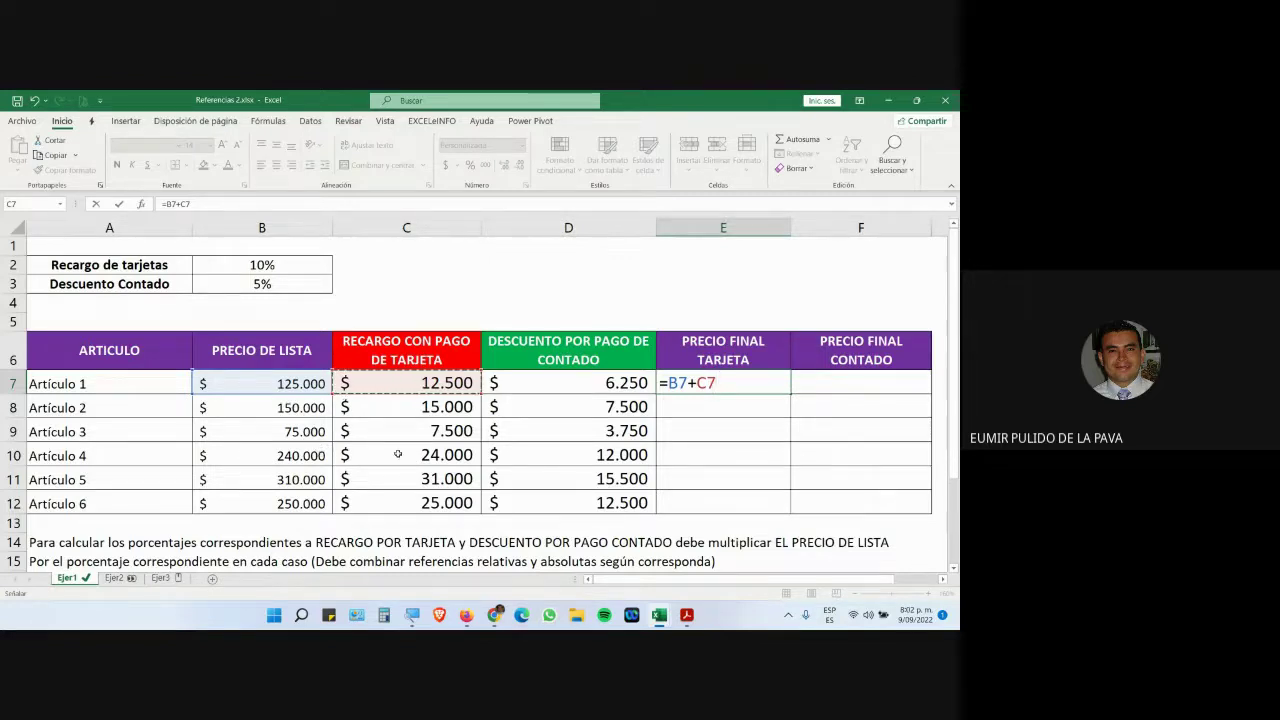
pyautogui.press('Return')
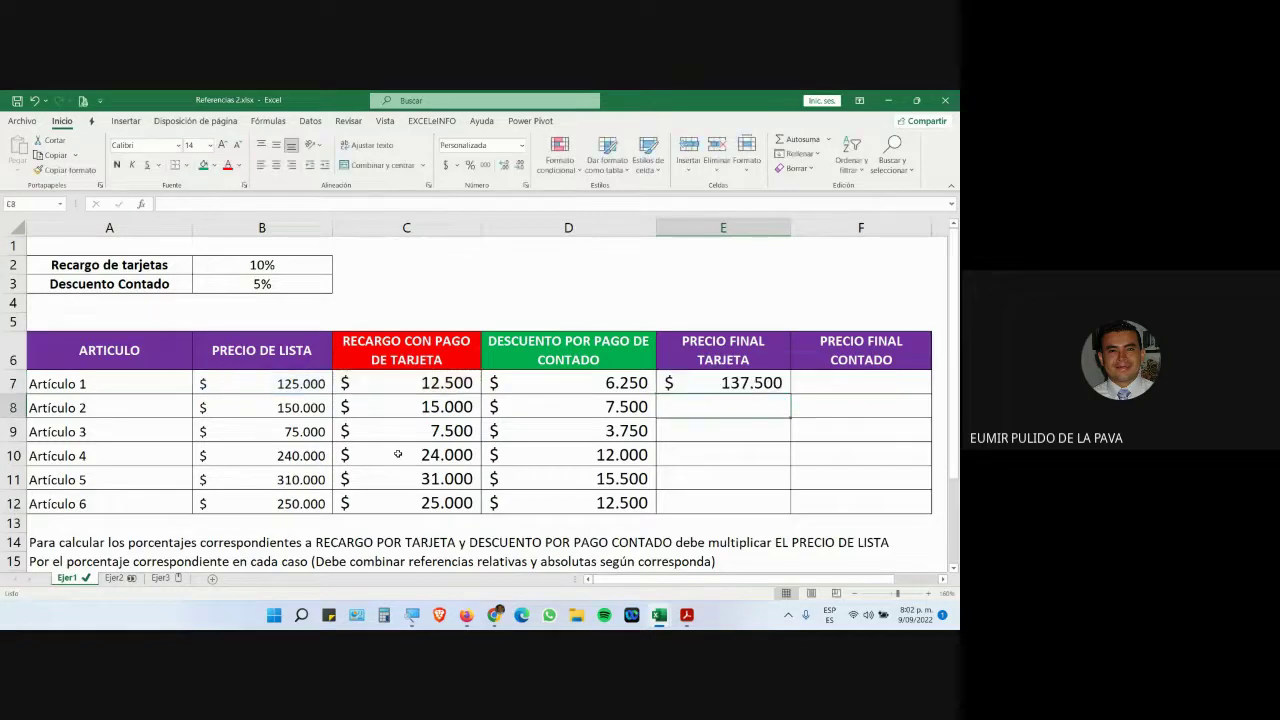
pyautogui.click(737, 383)
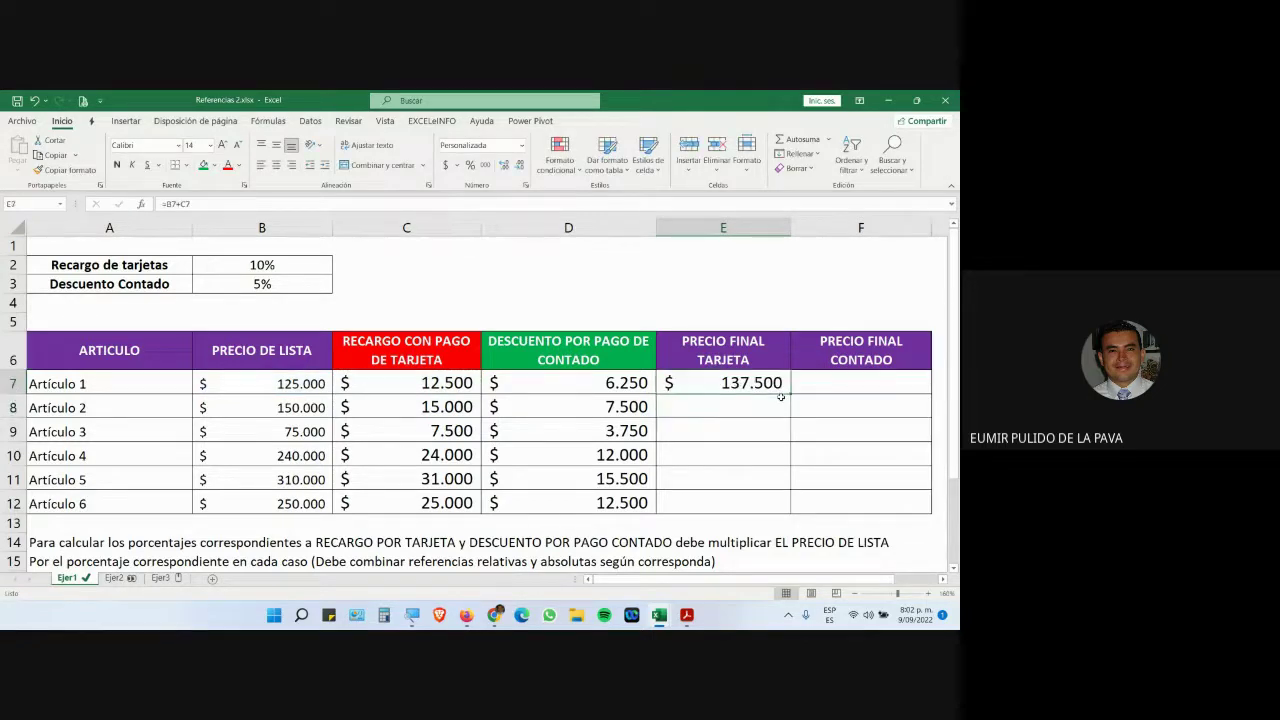
pyautogui.moveTo(789, 394); pyautogui.dragTo(768, 506)
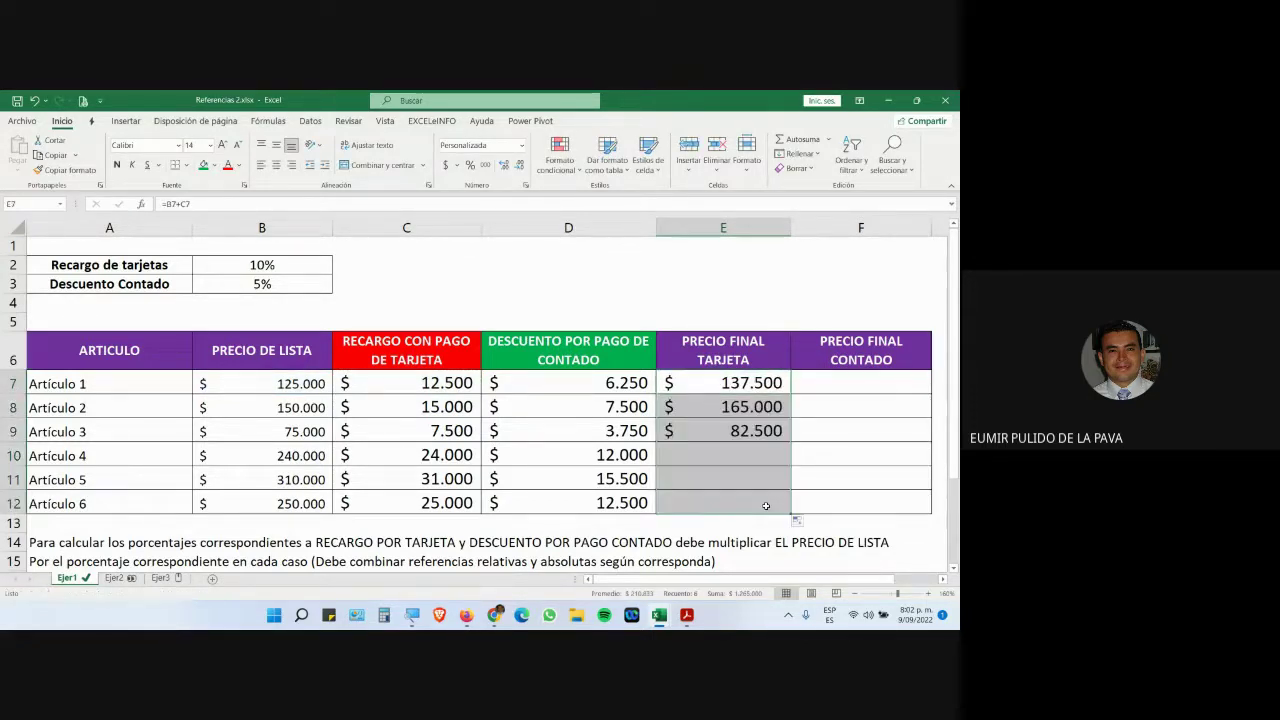
# Step: Compare the list prices in B7:B9 with the corresponding final card prices in E7:E9
pyautogui.click(271, 381)
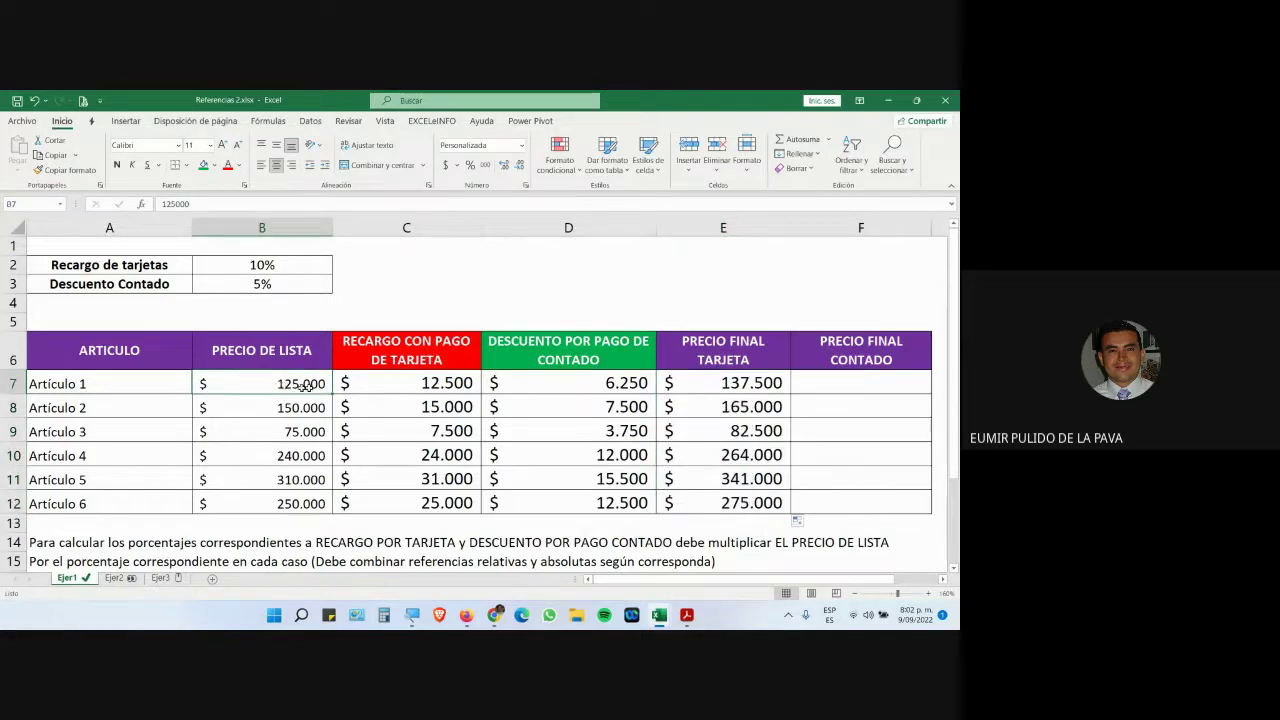
pyautogui.click(729, 389)
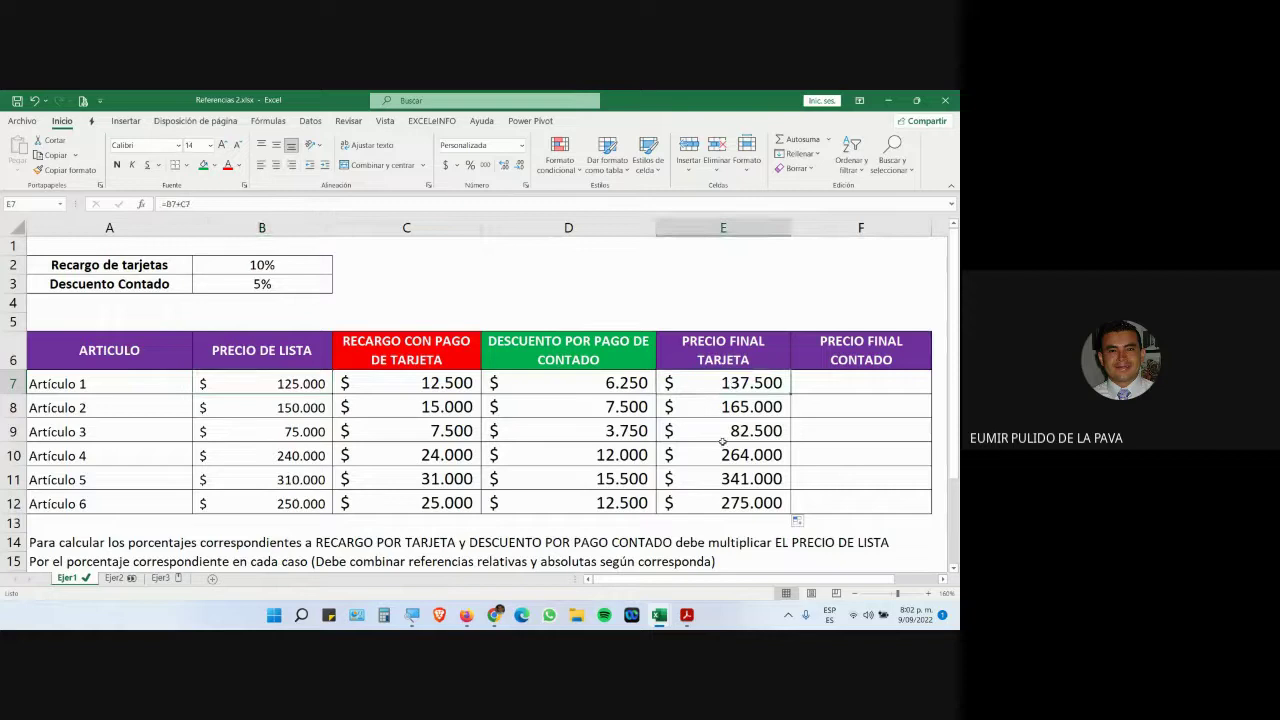
pyautogui.click(295, 407)
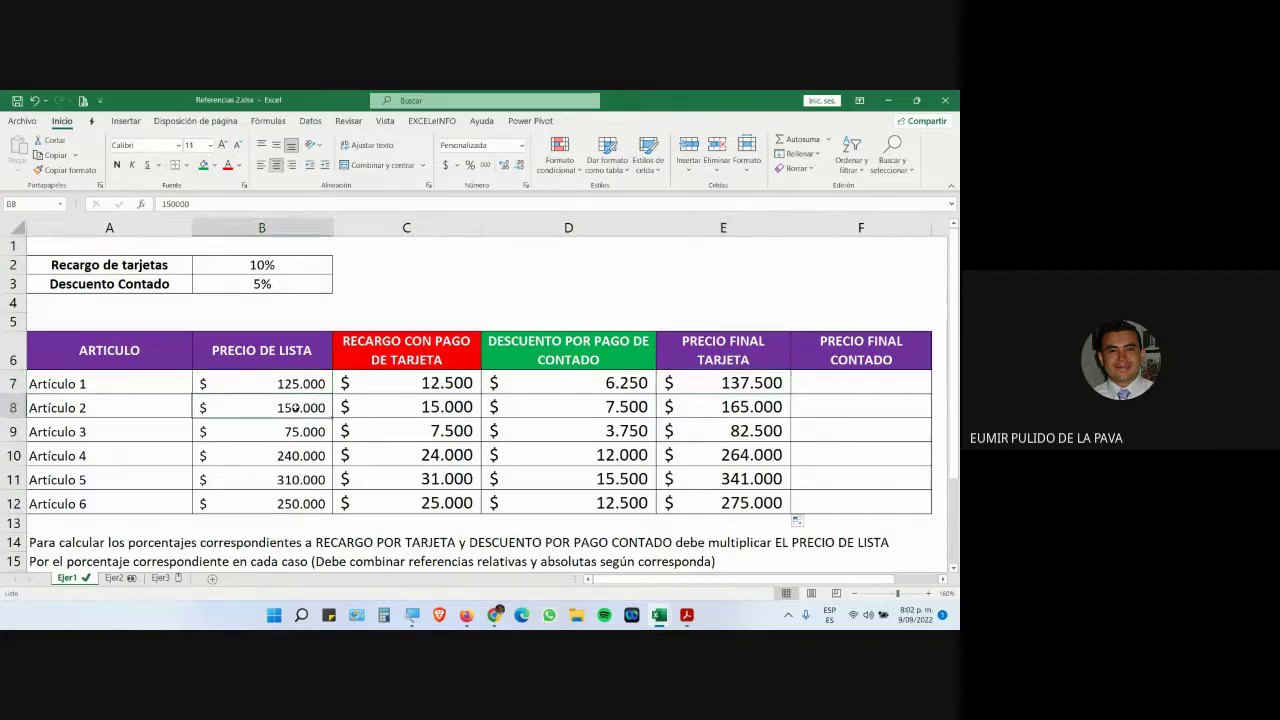
pyautogui.click(713, 406)
pyautogui.click(306, 431)
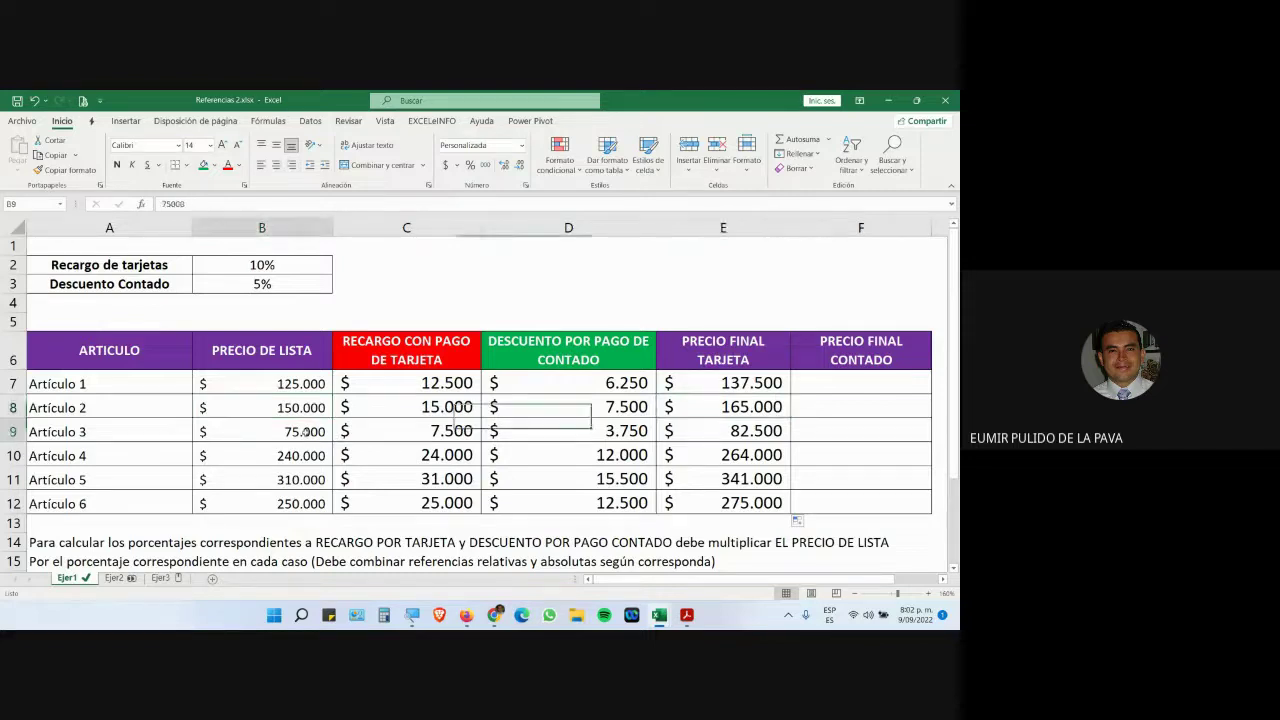
pyautogui.click(735, 434)
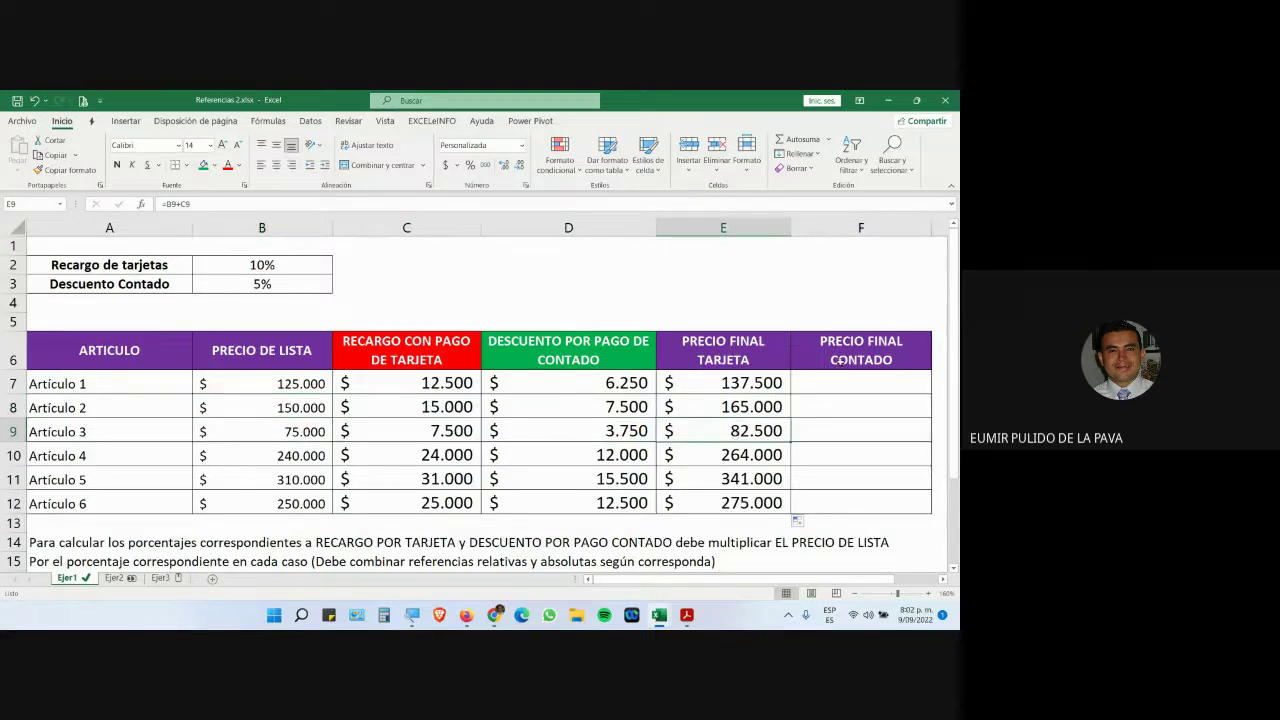
# Step: Calculate PRECIO FINAL CONTADO in F7 with =B7-D7 and fill the formula down through F12
pyautogui.click(830, 378)
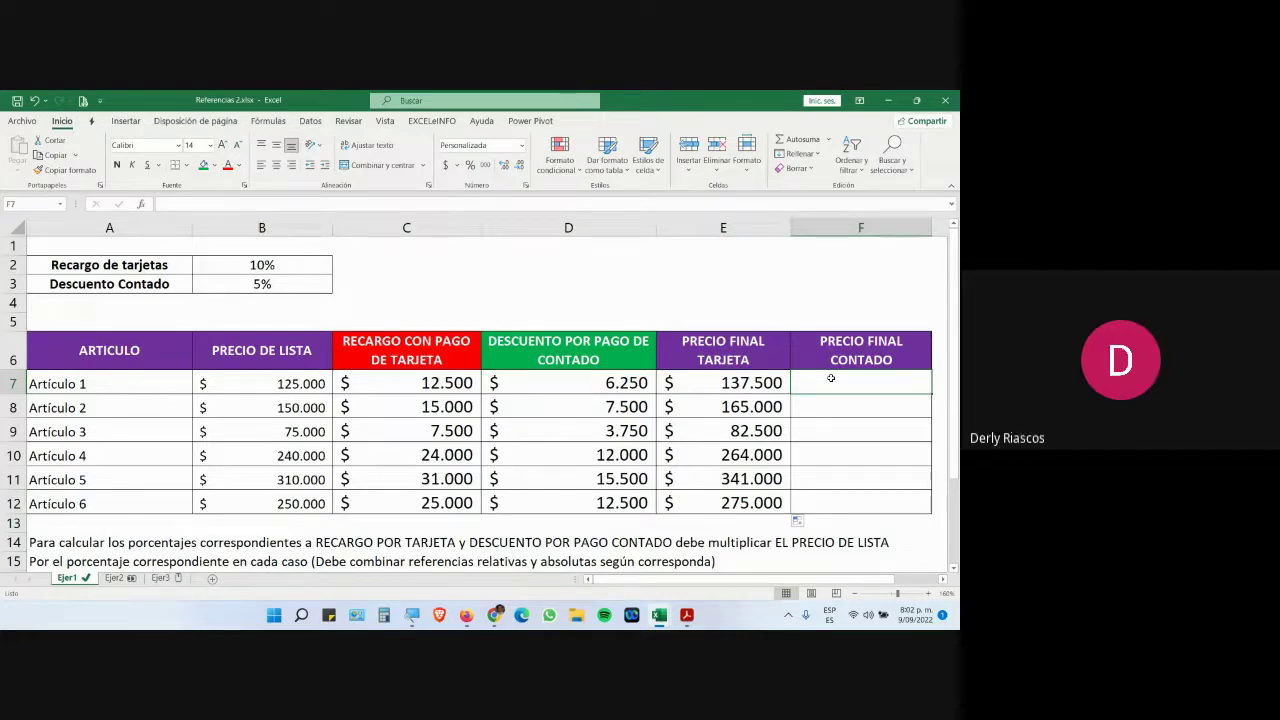
pyautogui.write('=')
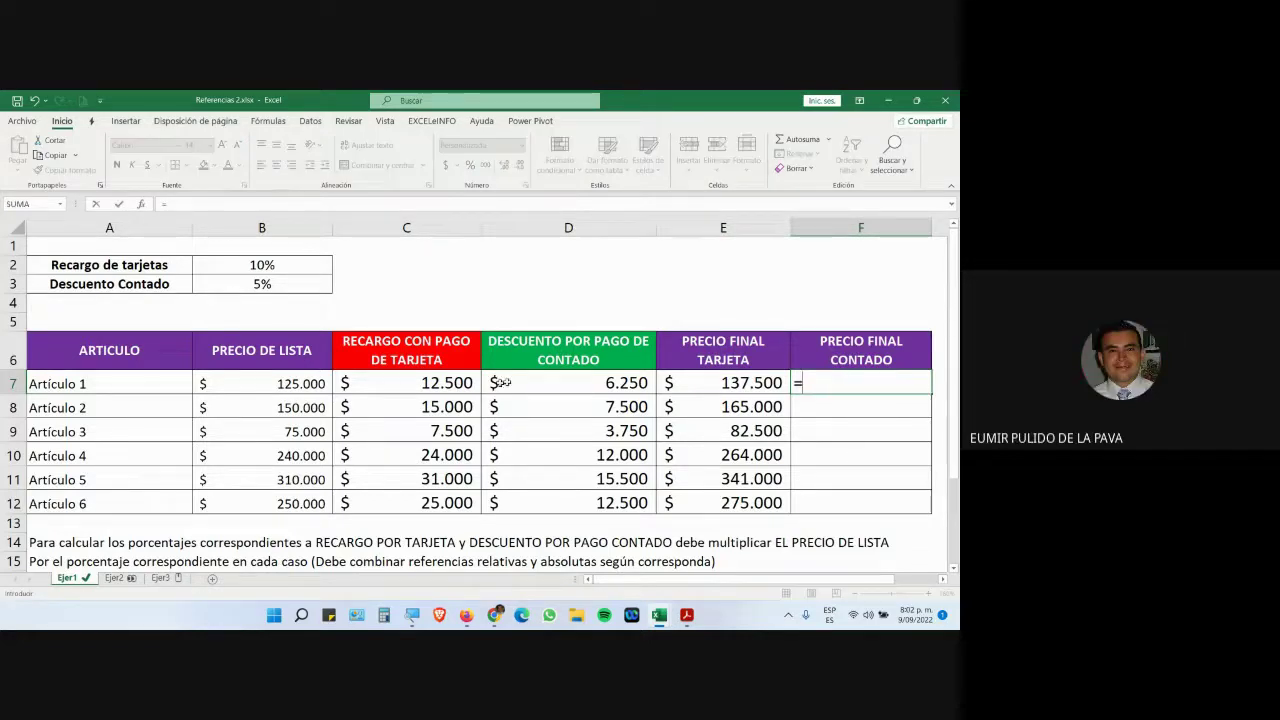
pyautogui.click(308, 384)
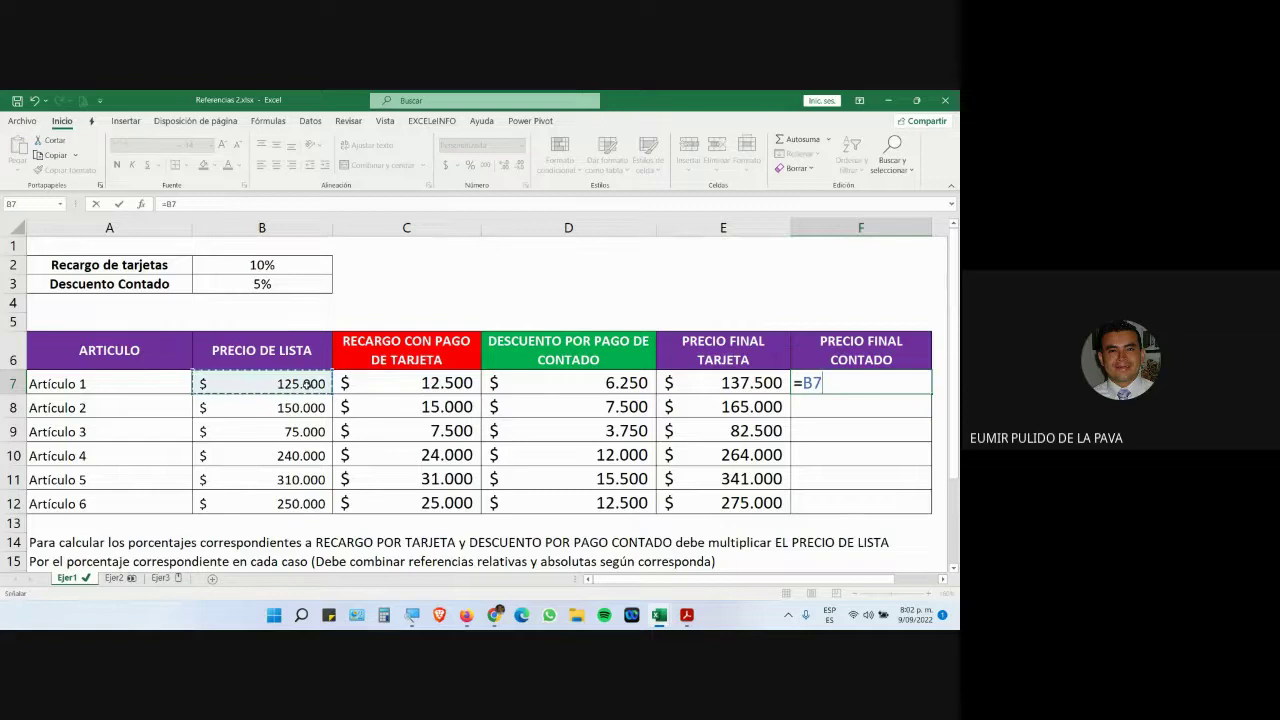
pyautogui.write('-')
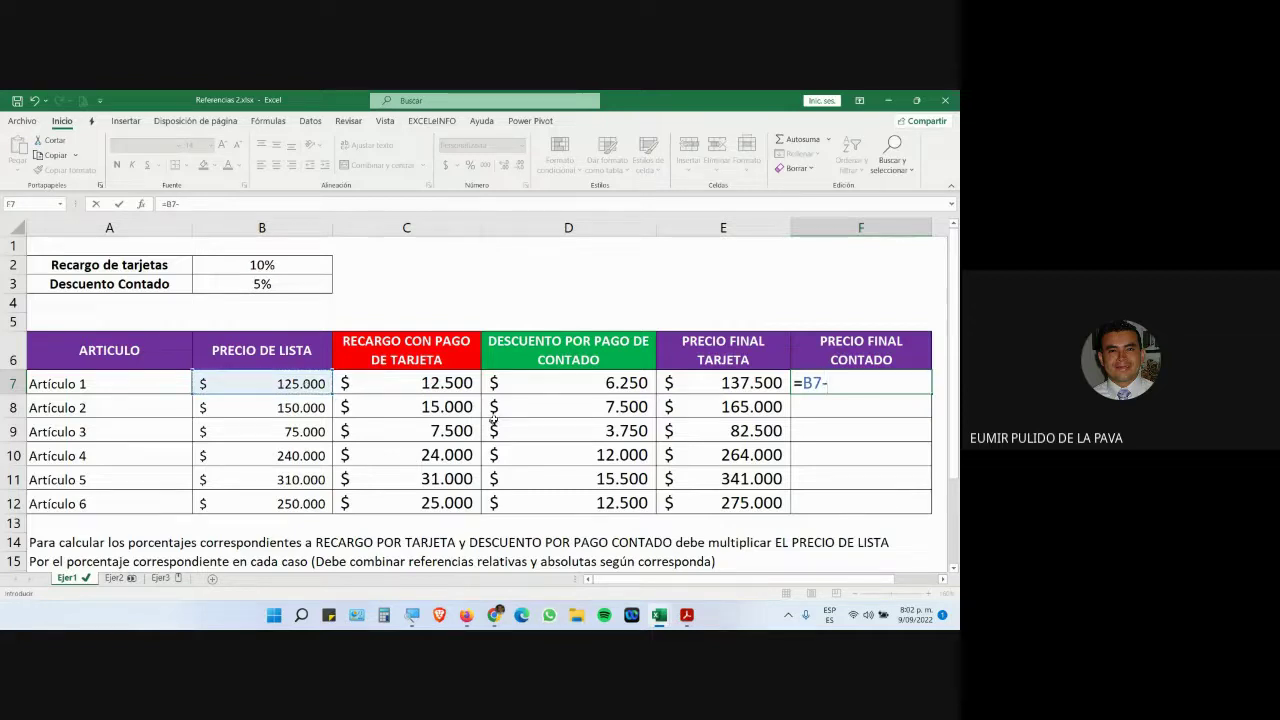
pyautogui.click(594, 384)
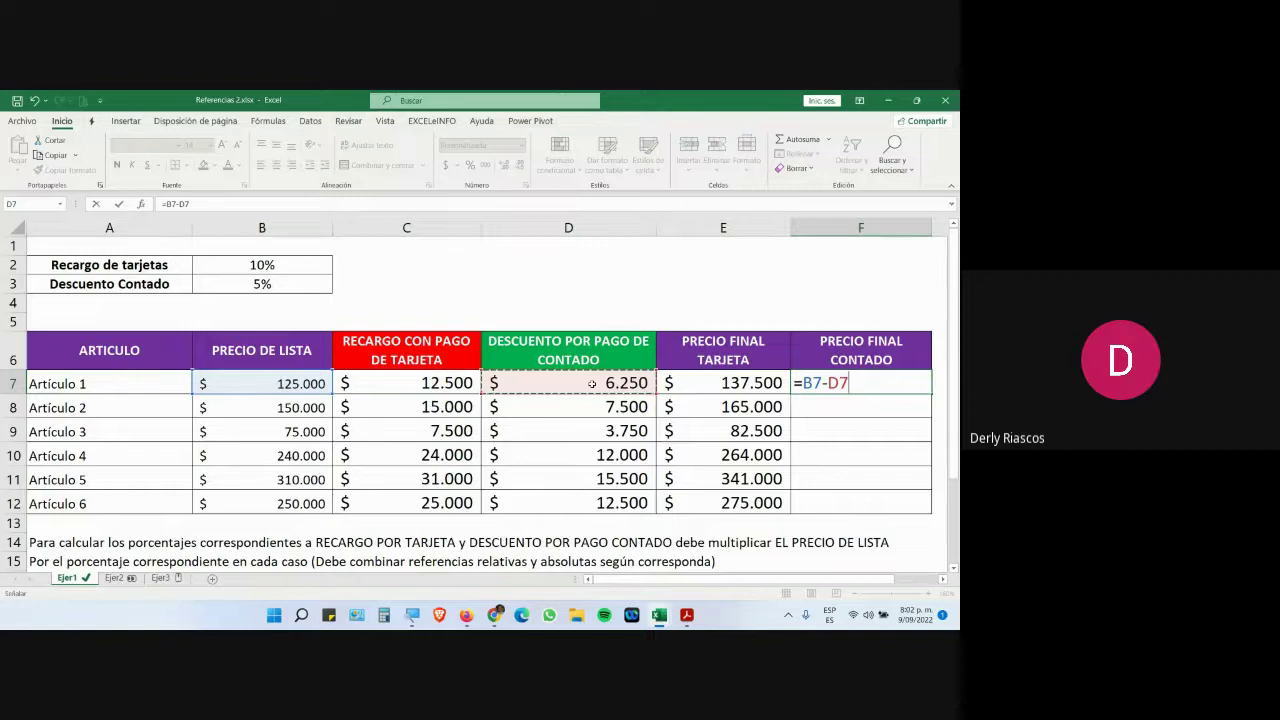
pyautogui.press('Return')
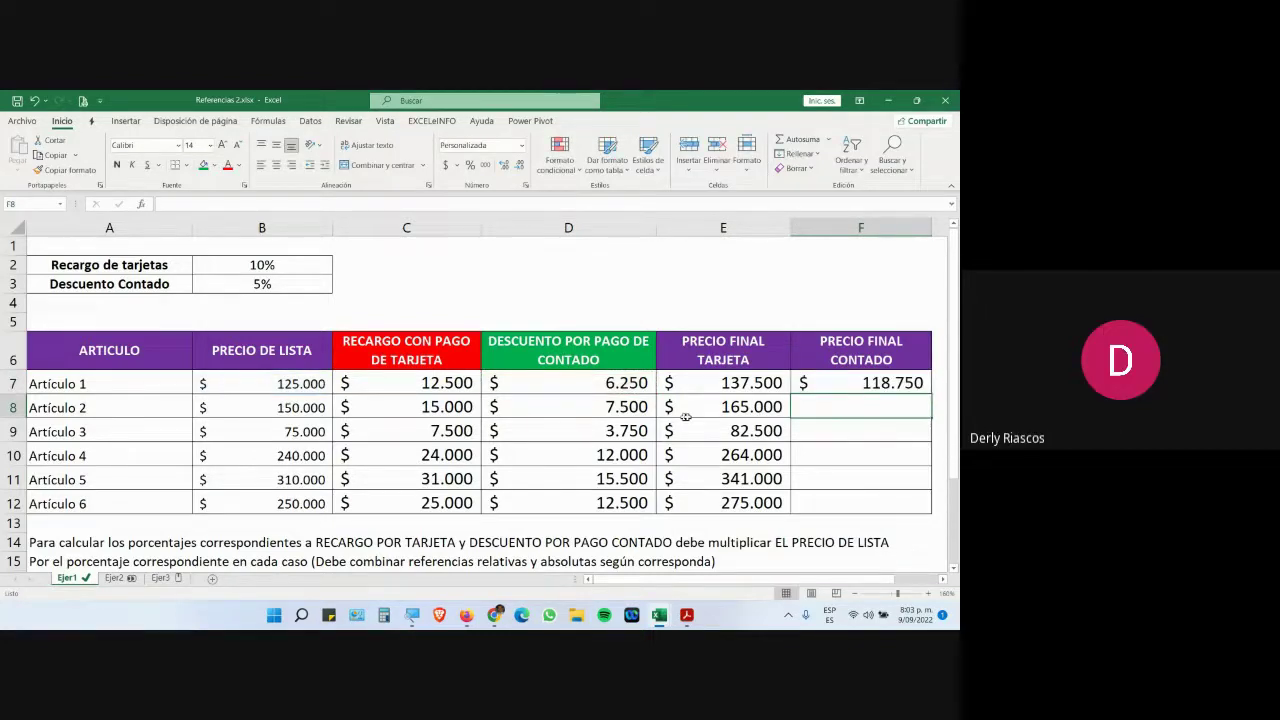
pyautogui.click(910, 388)
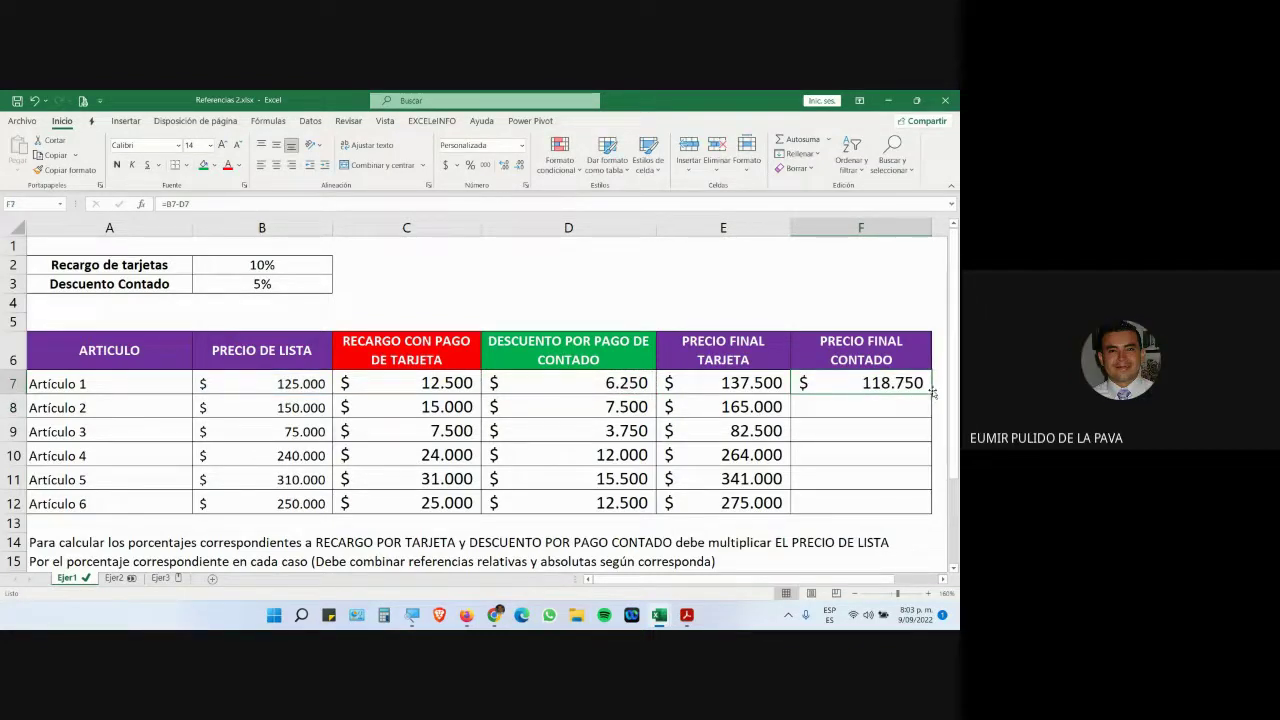
pyautogui.moveTo(932, 396); pyautogui.dragTo(920, 511)
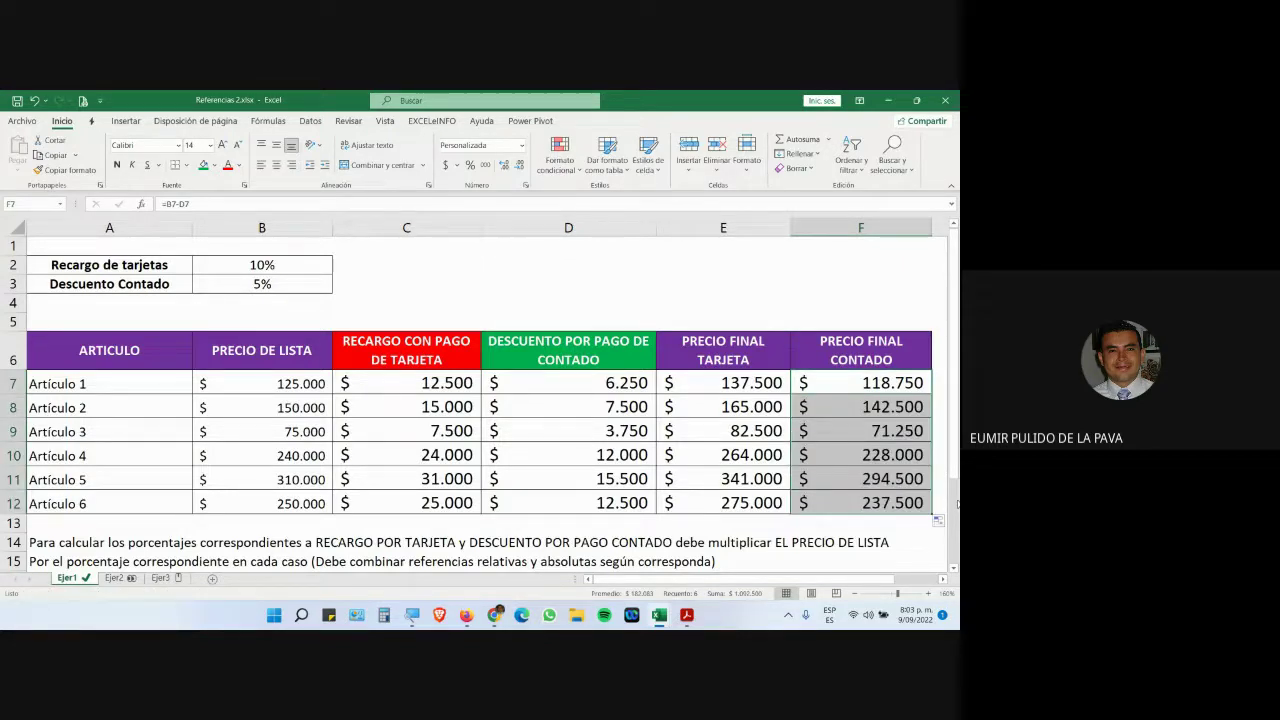
# Step: Shade the final card prices E7:E12 light orange and the final cash prices F7:F12 light green
pyautogui.moveTo(745, 383); pyautogui.dragTo(739, 492)
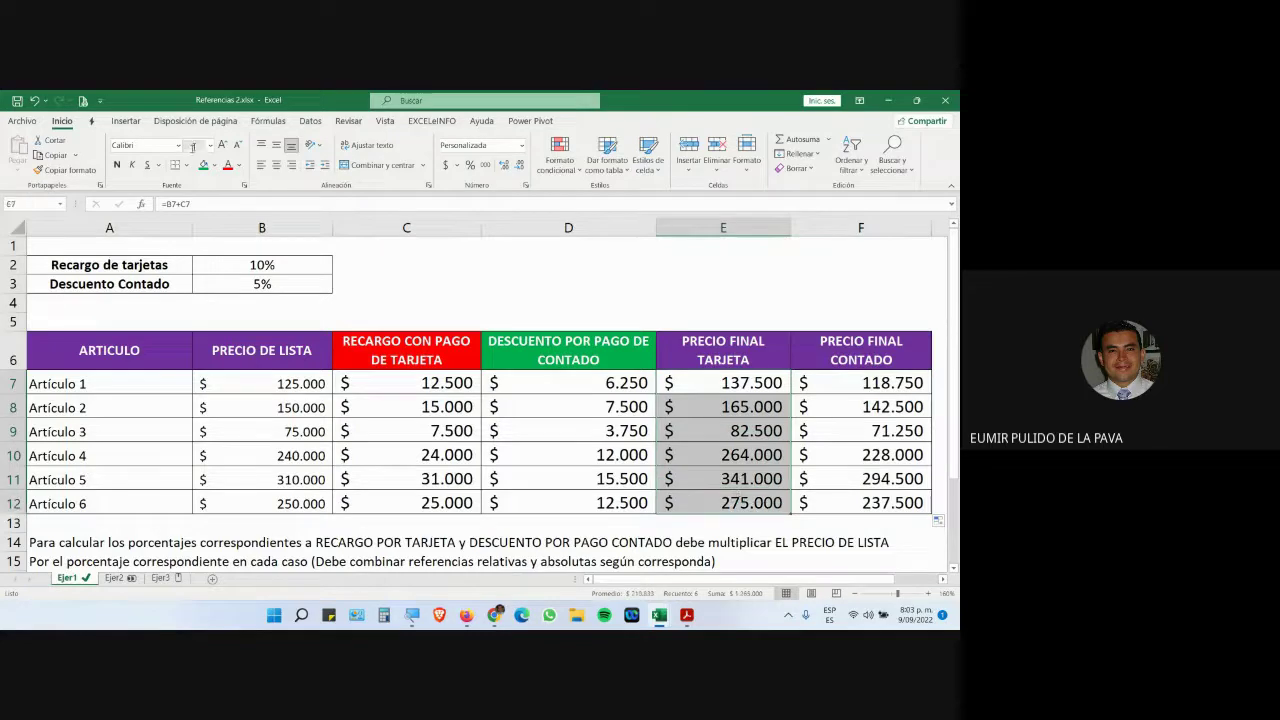
pyautogui.click(214, 165)
pyautogui.click(258, 219)
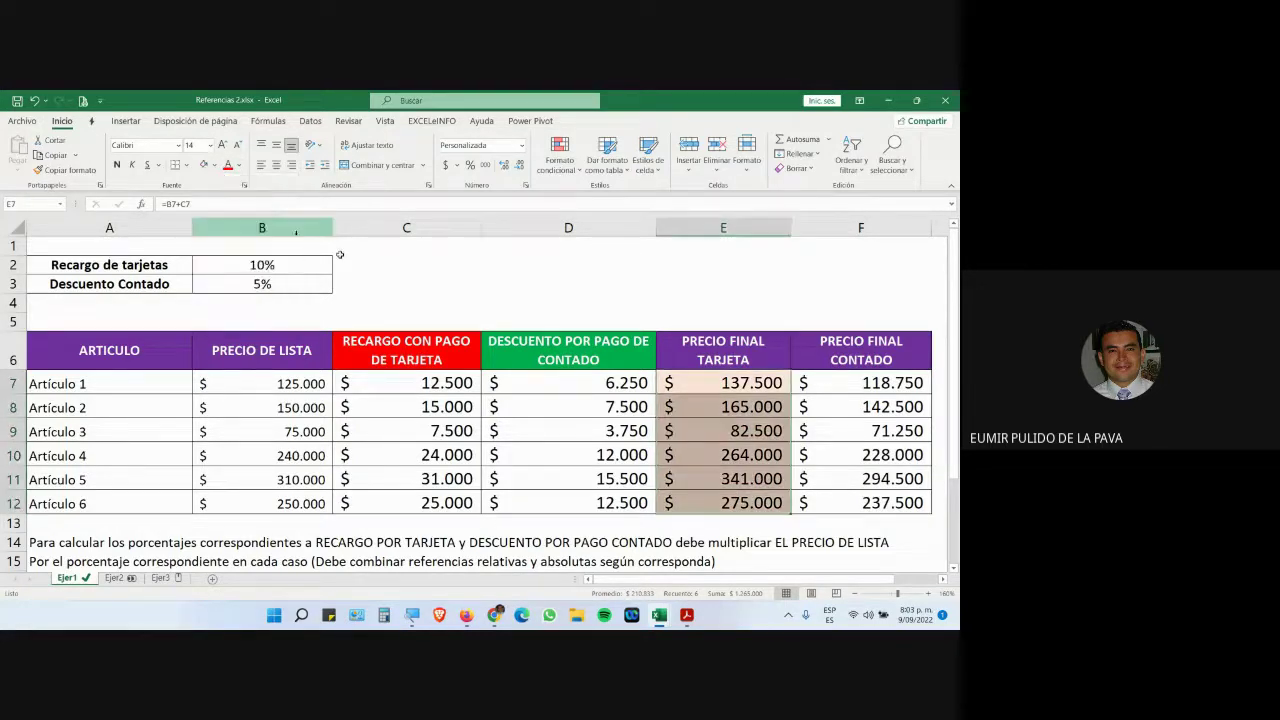
pyautogui.moveTo(832, 382); pyautogui.dragTo(831, 493)
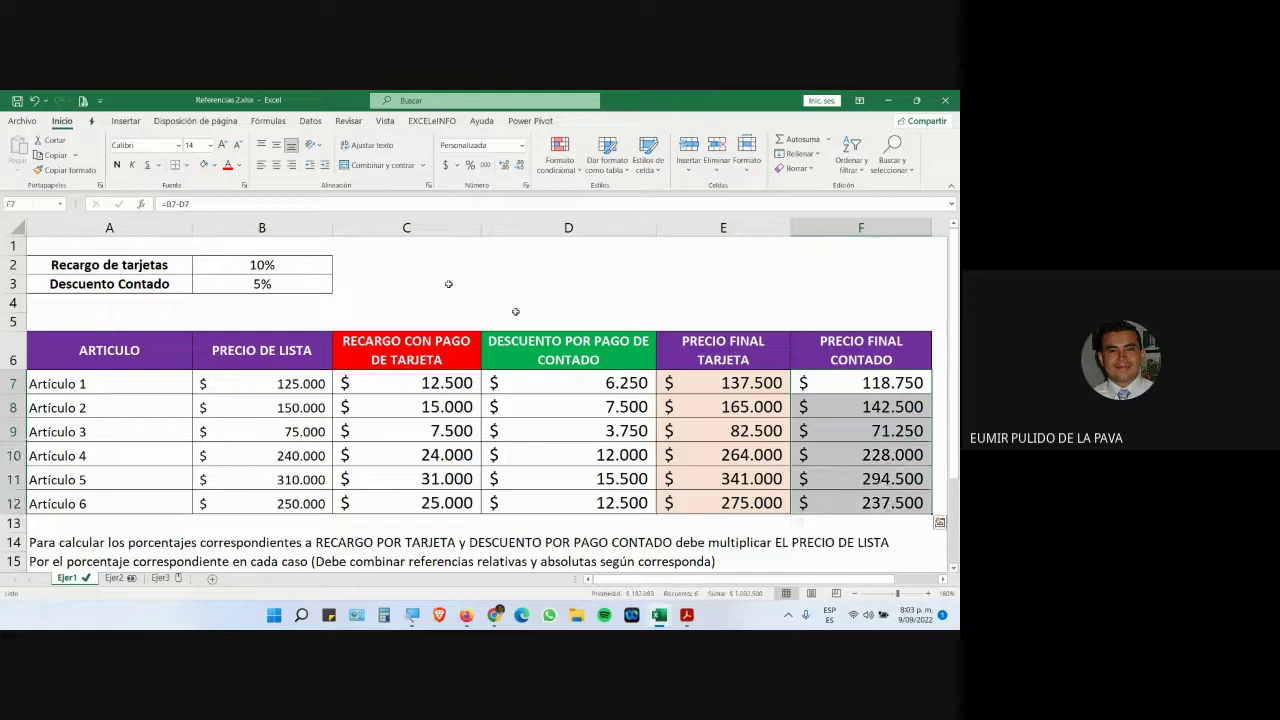
pyautogui.click(214, 165)
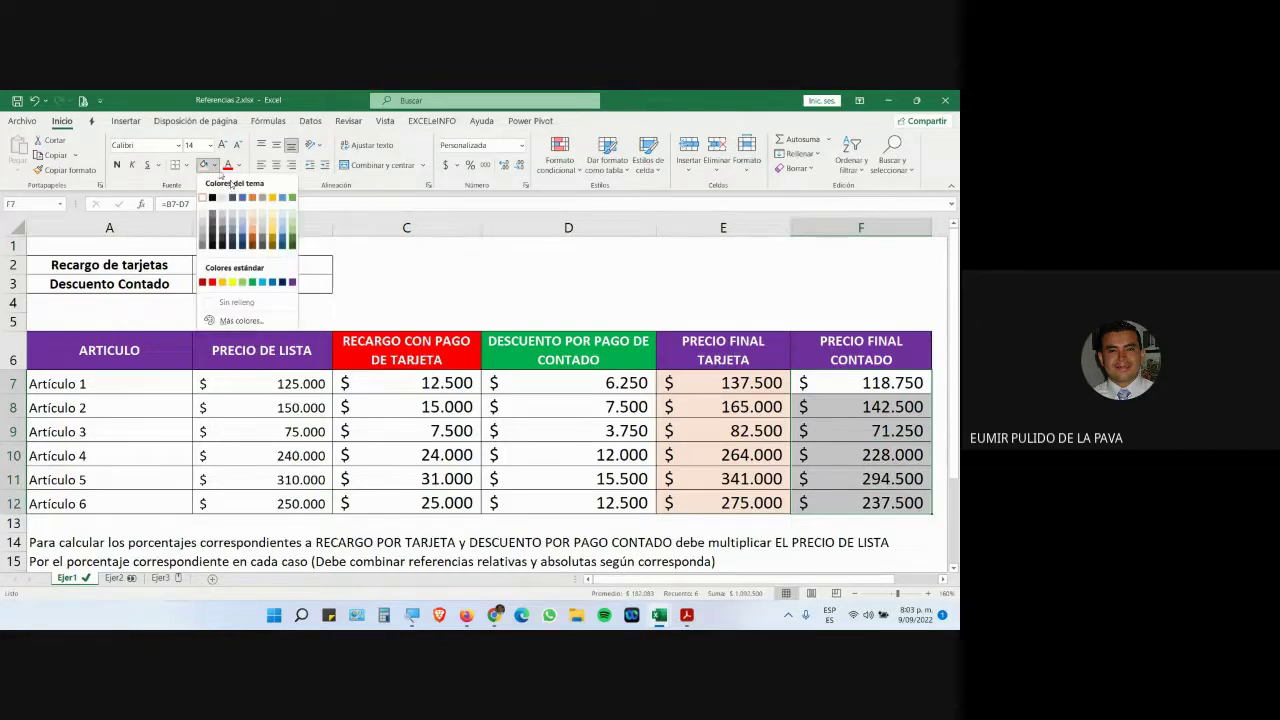
pyautogui.click(291, 210)
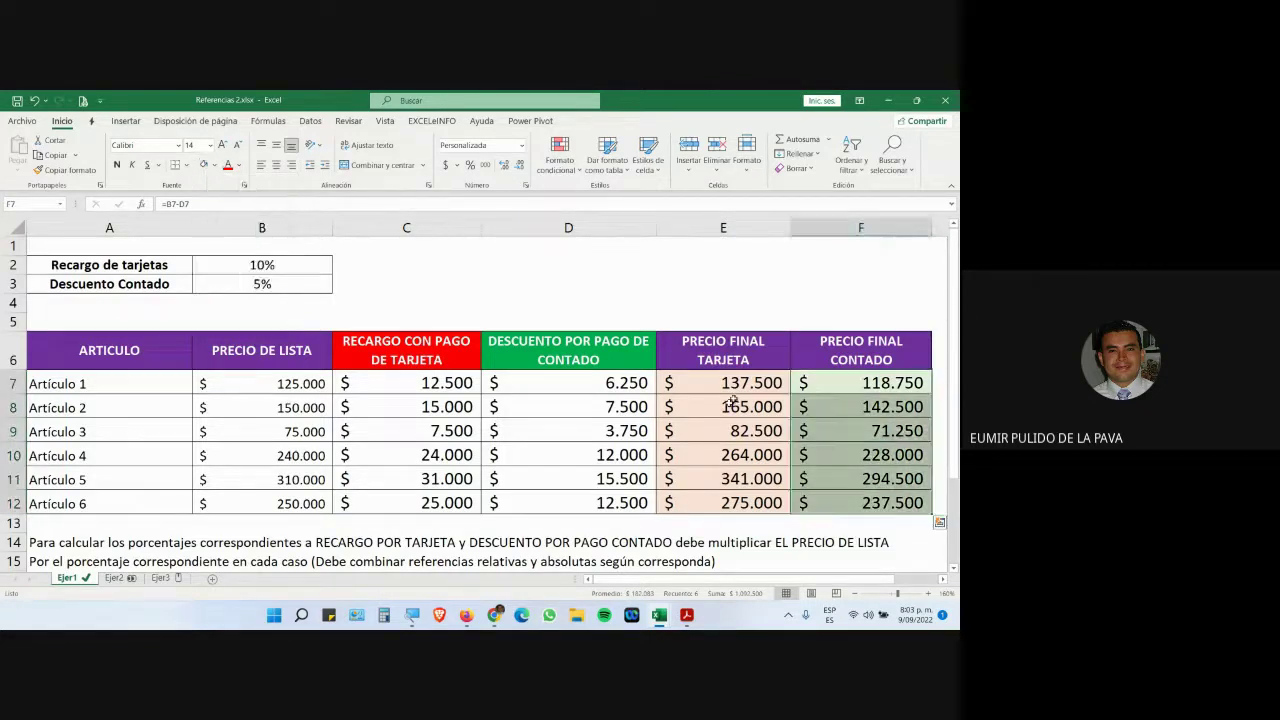
pyautogui.click(812, 521)
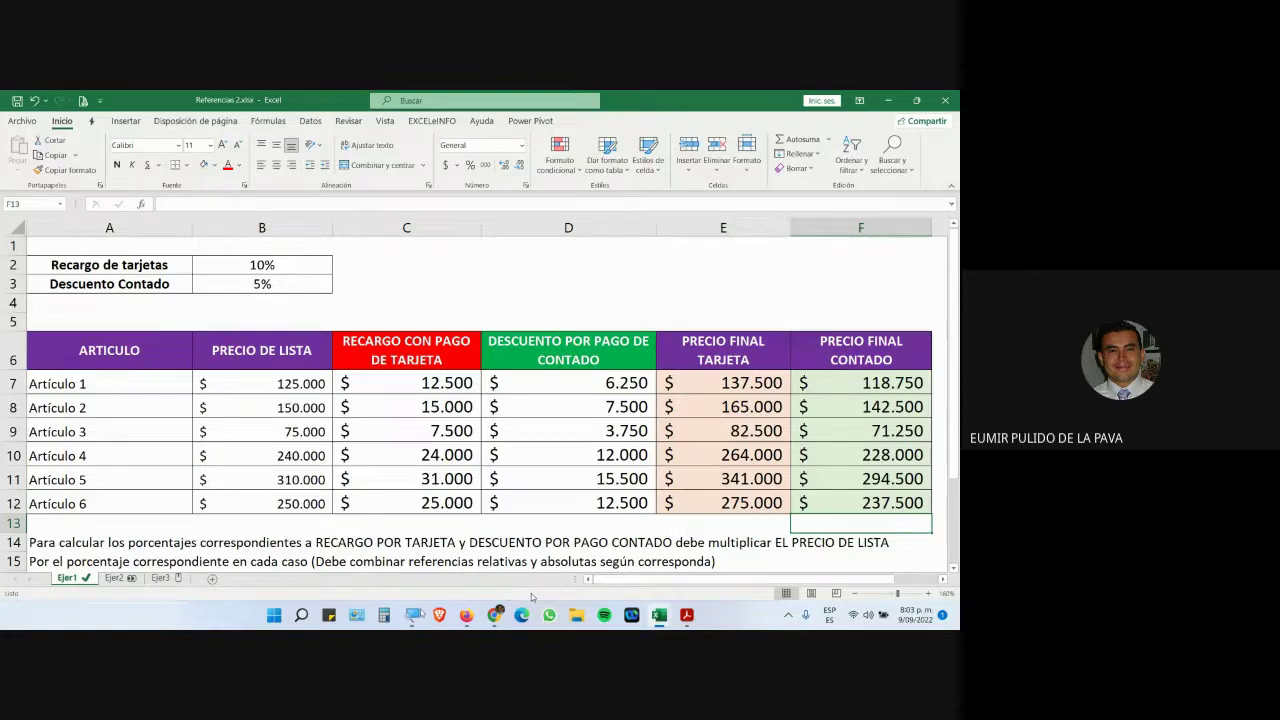
# Step: Switch to the Google Meet call to check its messages, and return to the Referencias 2 workbook in Excel
pyautogui.moveTo(494, 615)
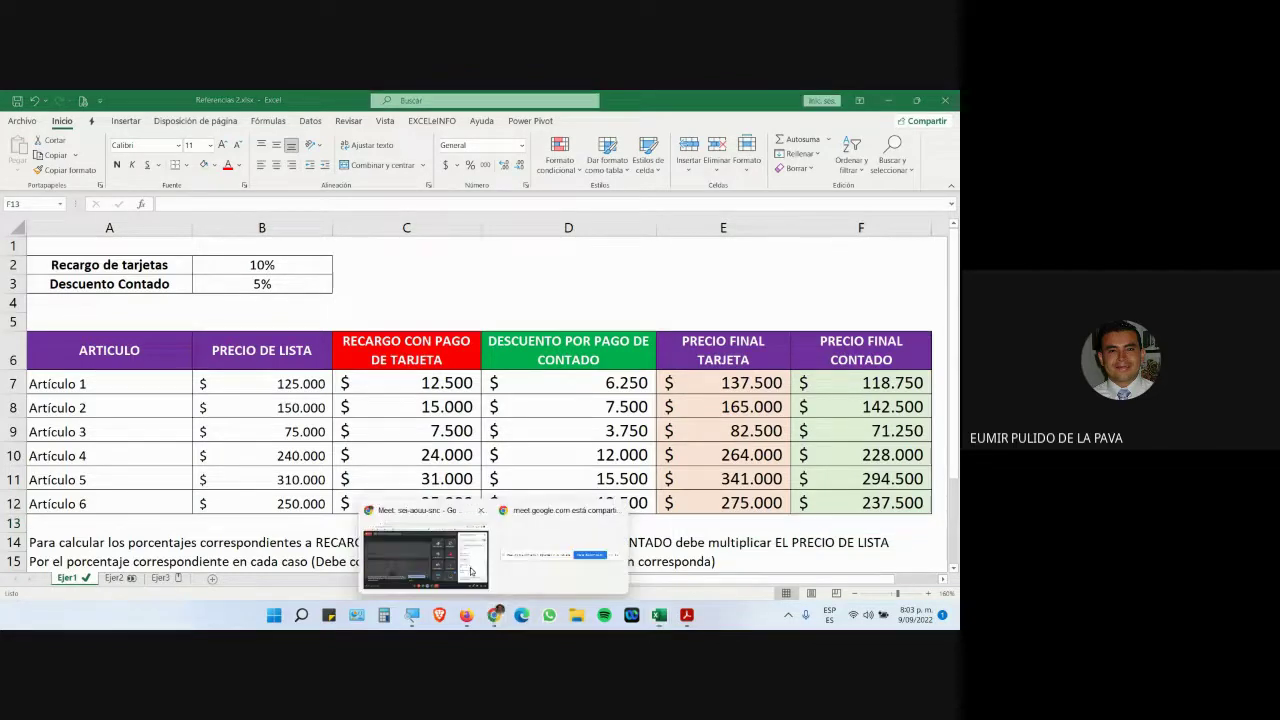
pyautogui.click(471, 571)
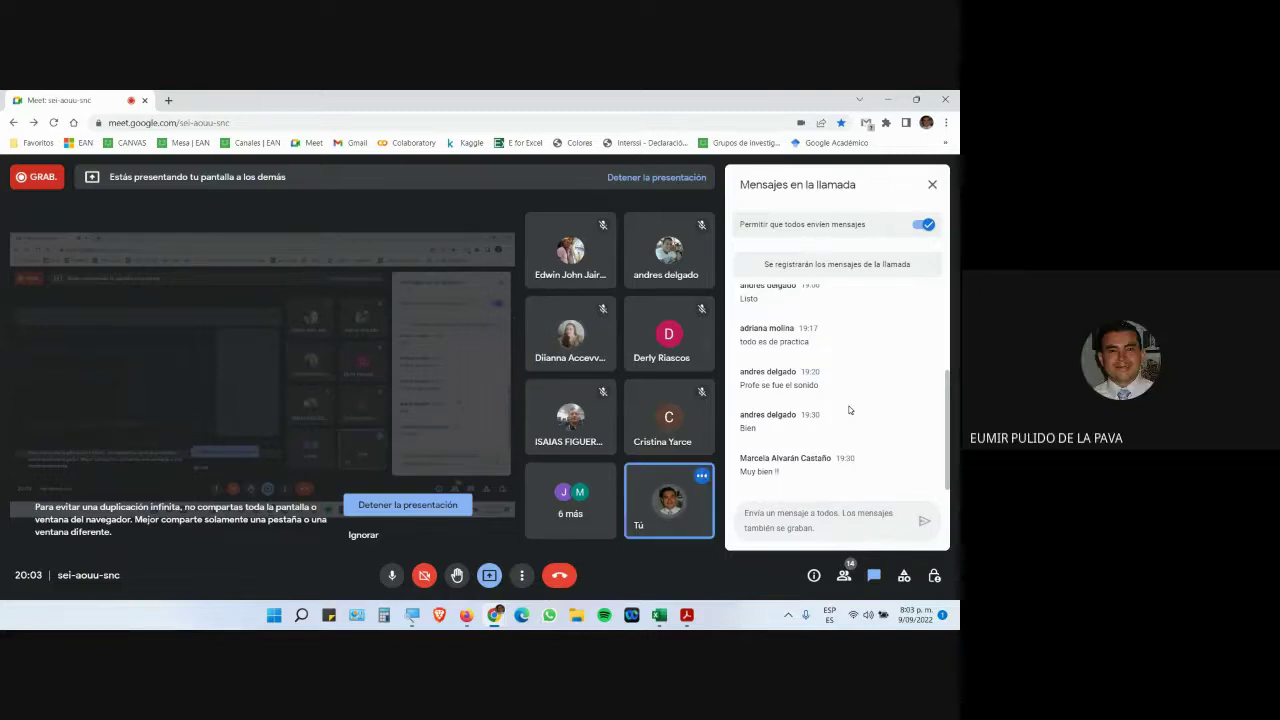
pyautogui.click(531, 539)
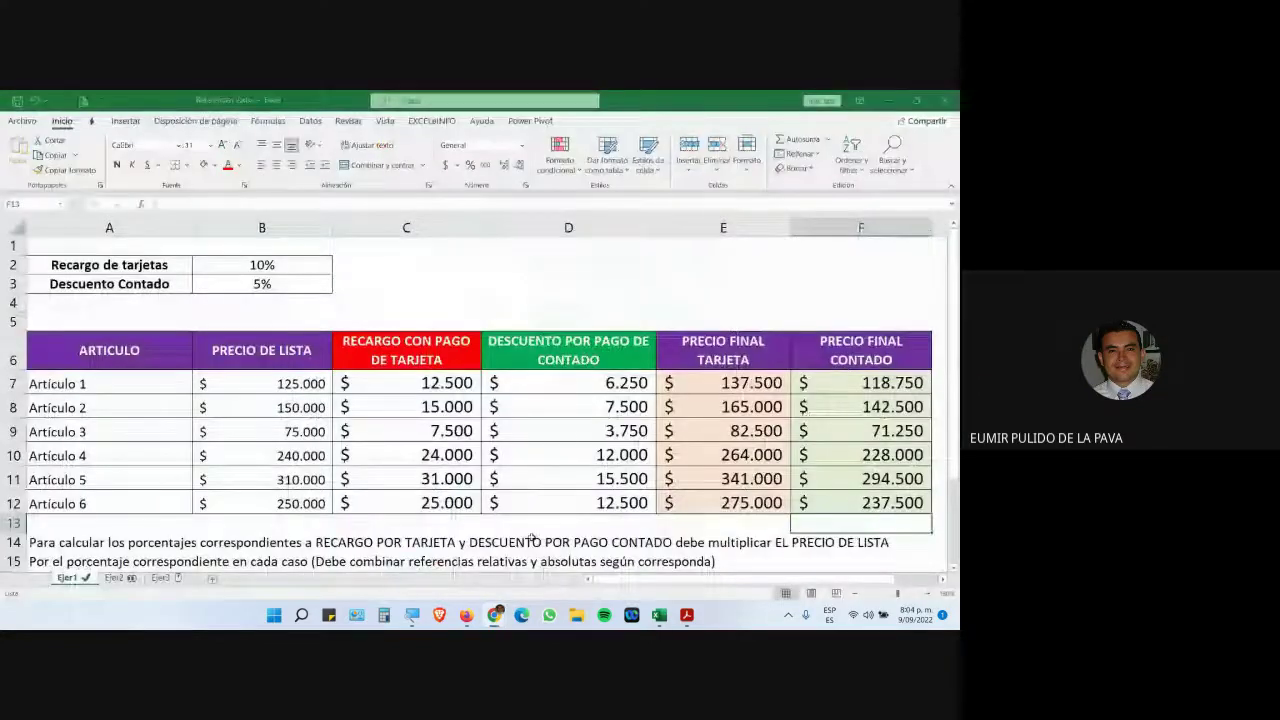
# Step: Open the Ejer2 sheet and enlarge the view one level with Magnifier to show the product and % UTILIDAD POR MES tables
pyautogui.click(113, 578)
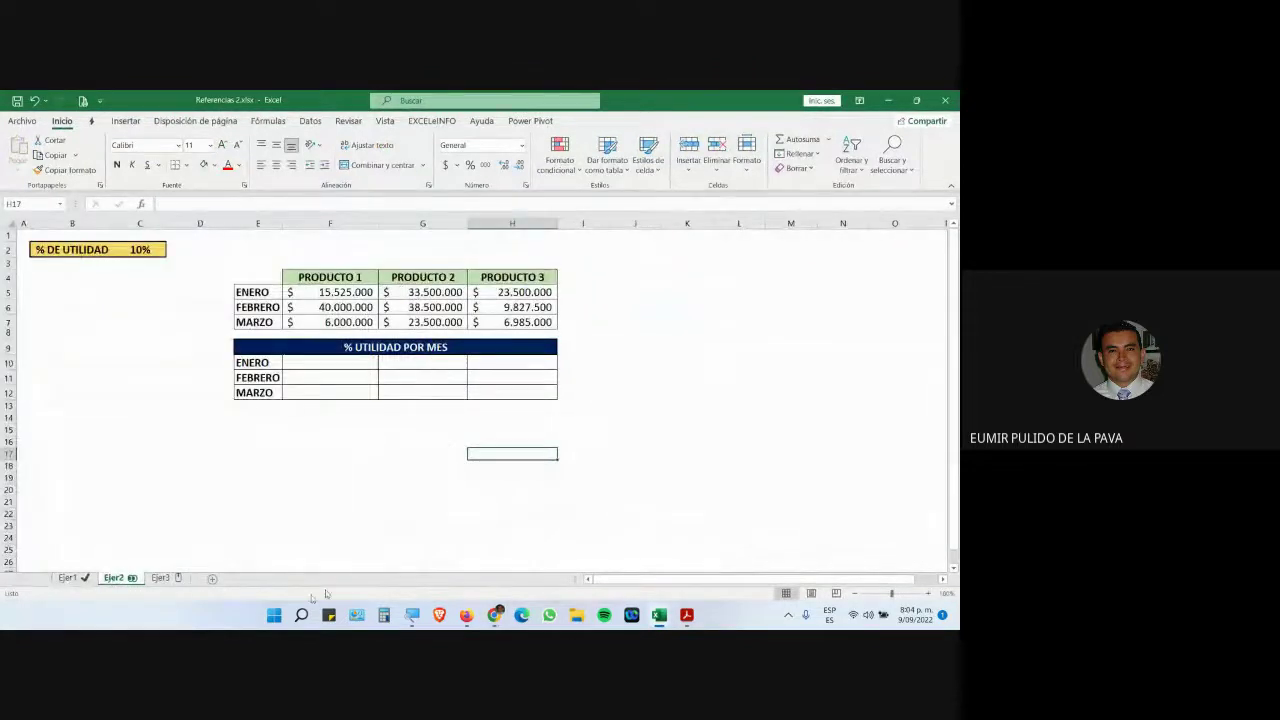
pyautogui.click(412, 615)
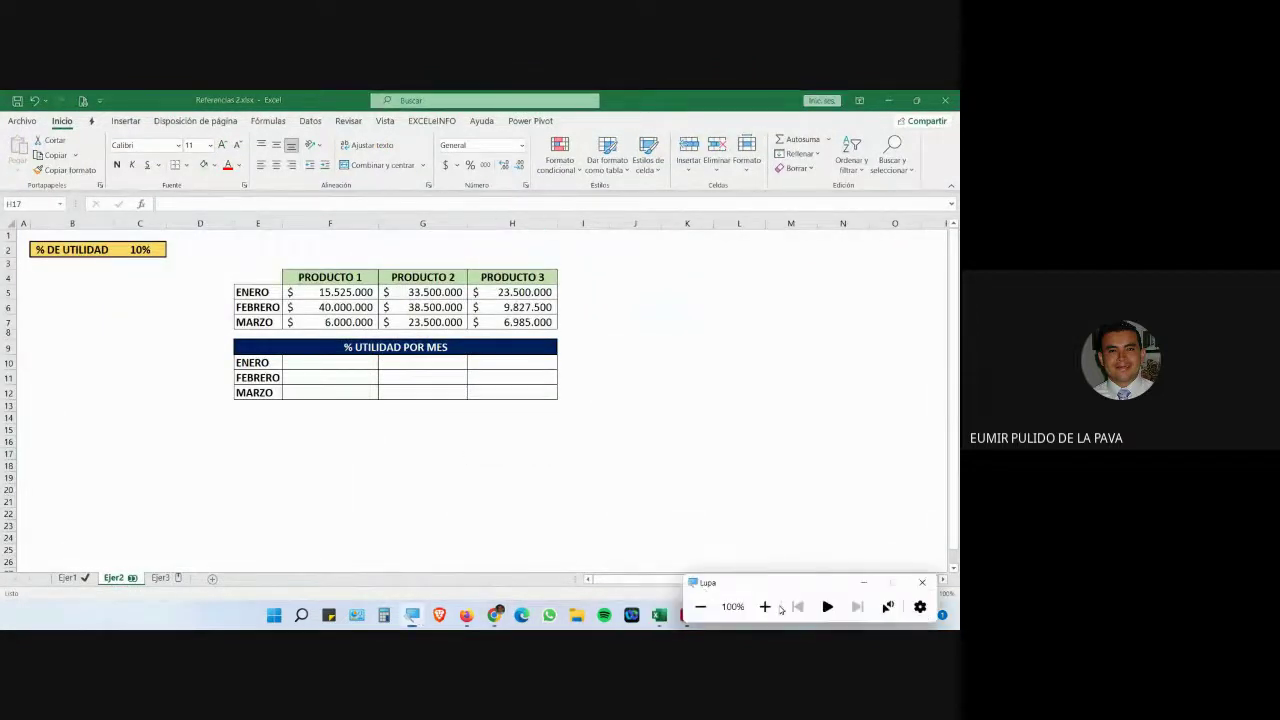
pyautogui.click(765, 606)
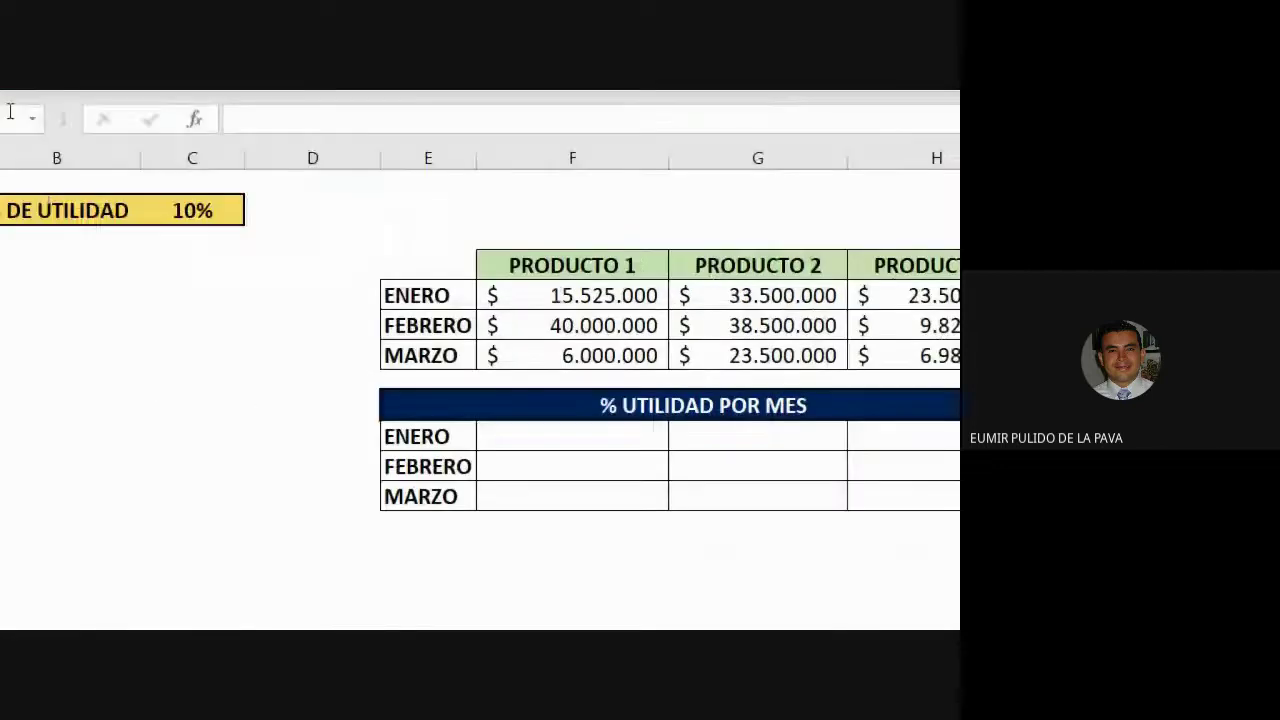
pyautogui.click(632, 521)
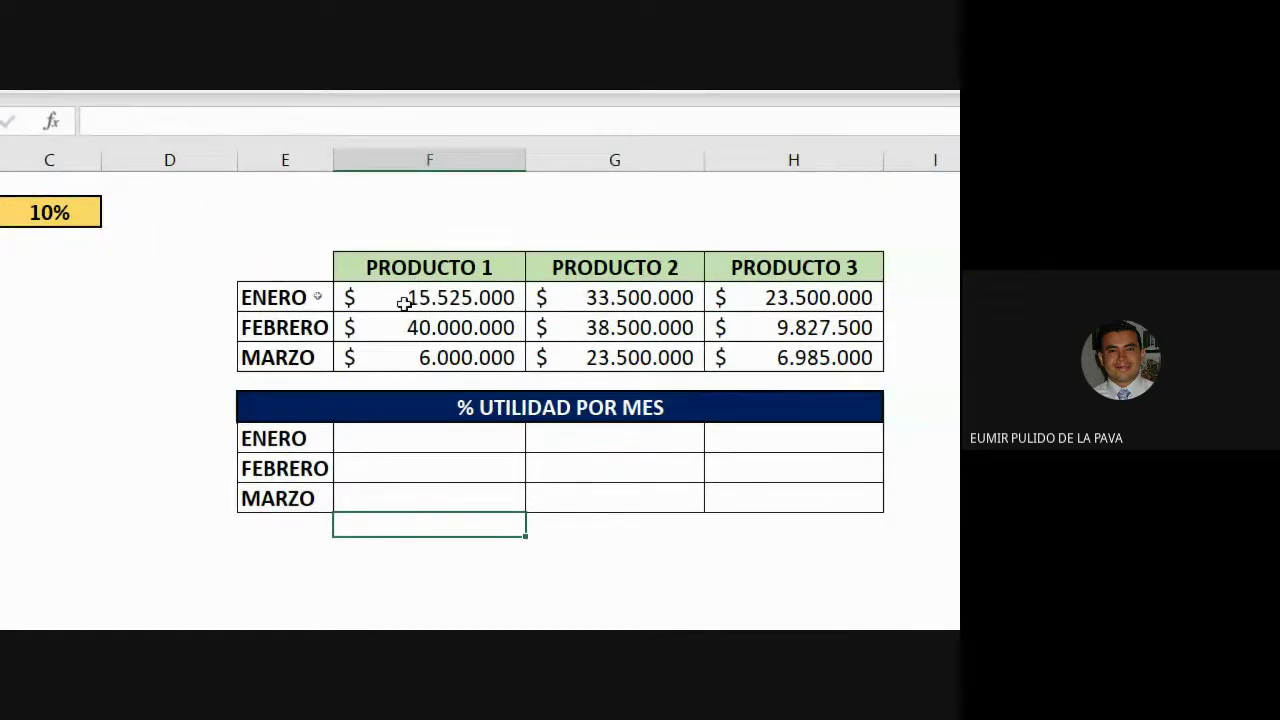
# Step: Examine the ENERO to MARZO amounts for the three products in F5:H7
pyautogui.moveTo(404, 303); pyautogui.dragTo(787, 289)
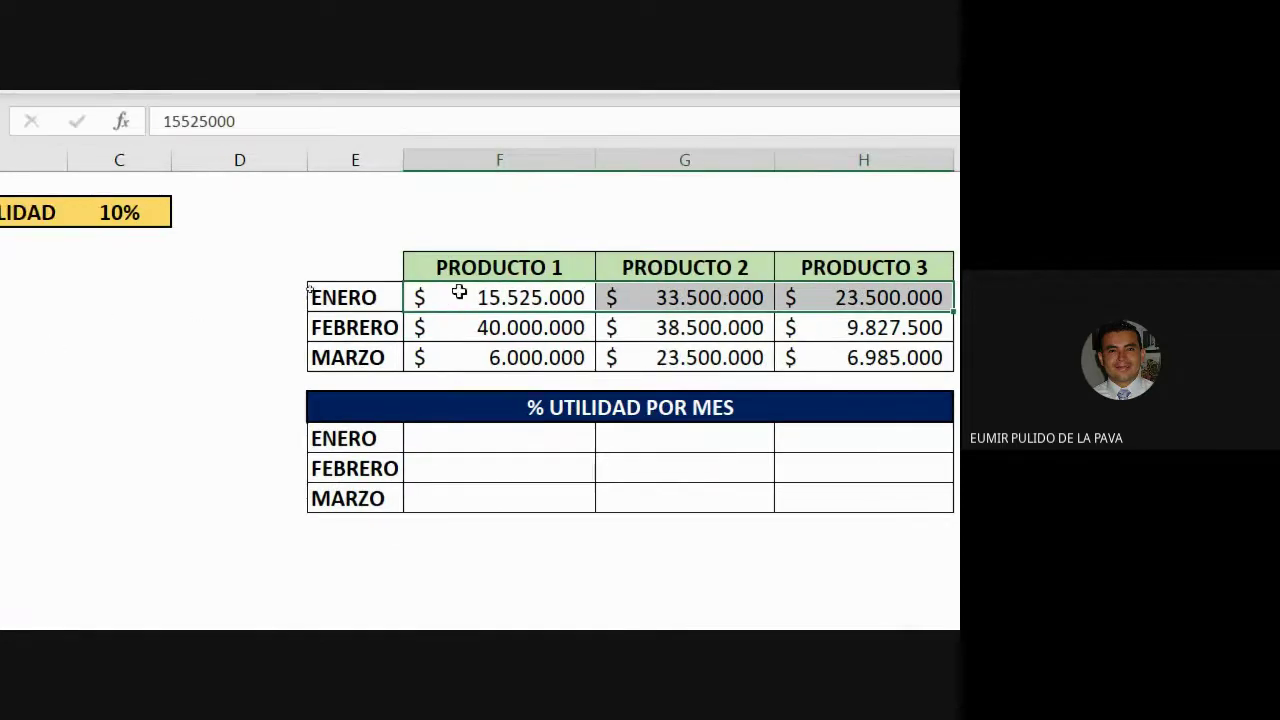
pyautogui.click(392, 292)
pyautogui.moveTo(462, 292); pyautogui.dragTo(920, 357)
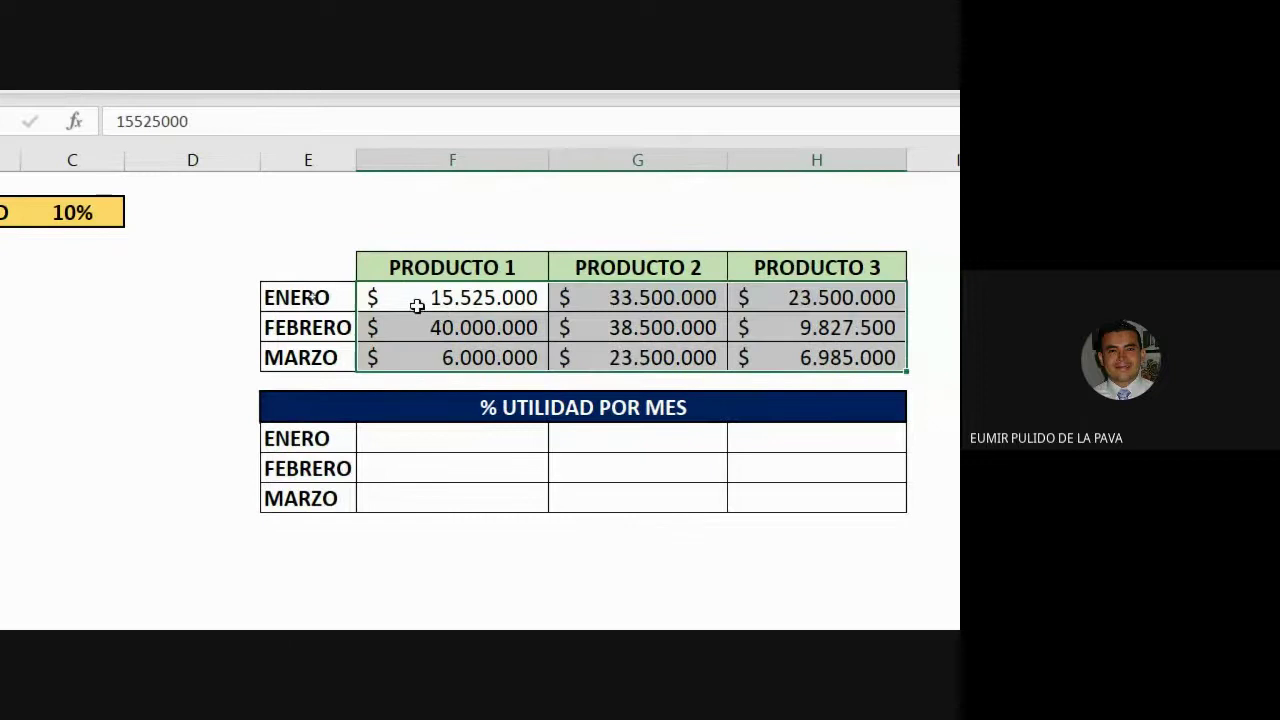
# Step: Examine the profit rate in C2, the PRODUCTO 1 amounts in F5:F7 and their corresponding result cells F10:F12
pyautogui.click(208, 212)
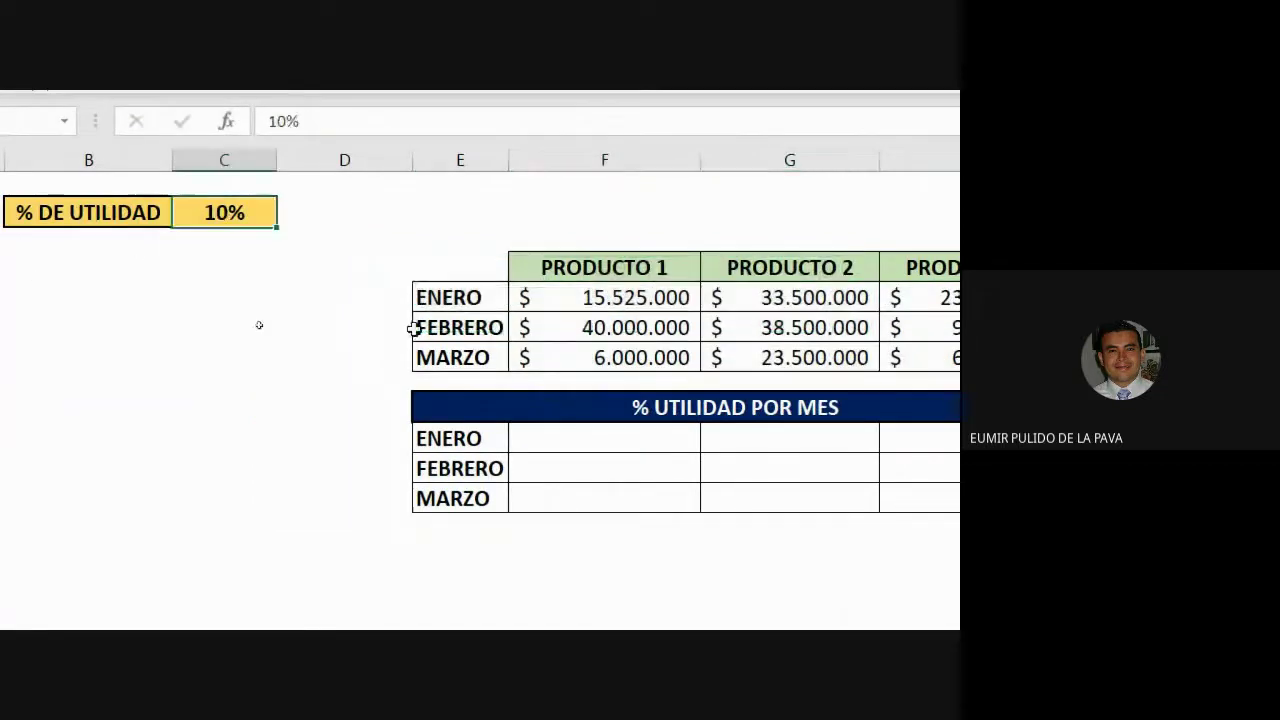
pyautogui.click(604, 441)
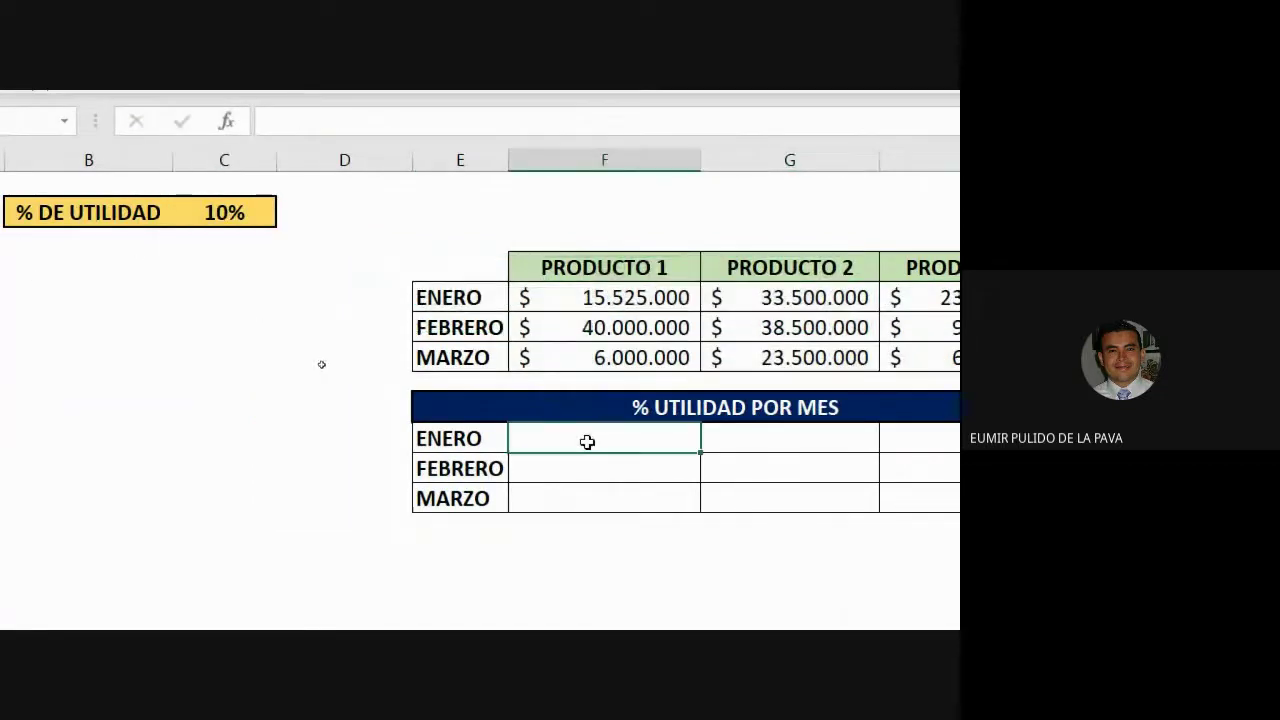
pyautogui.click(590, 298)
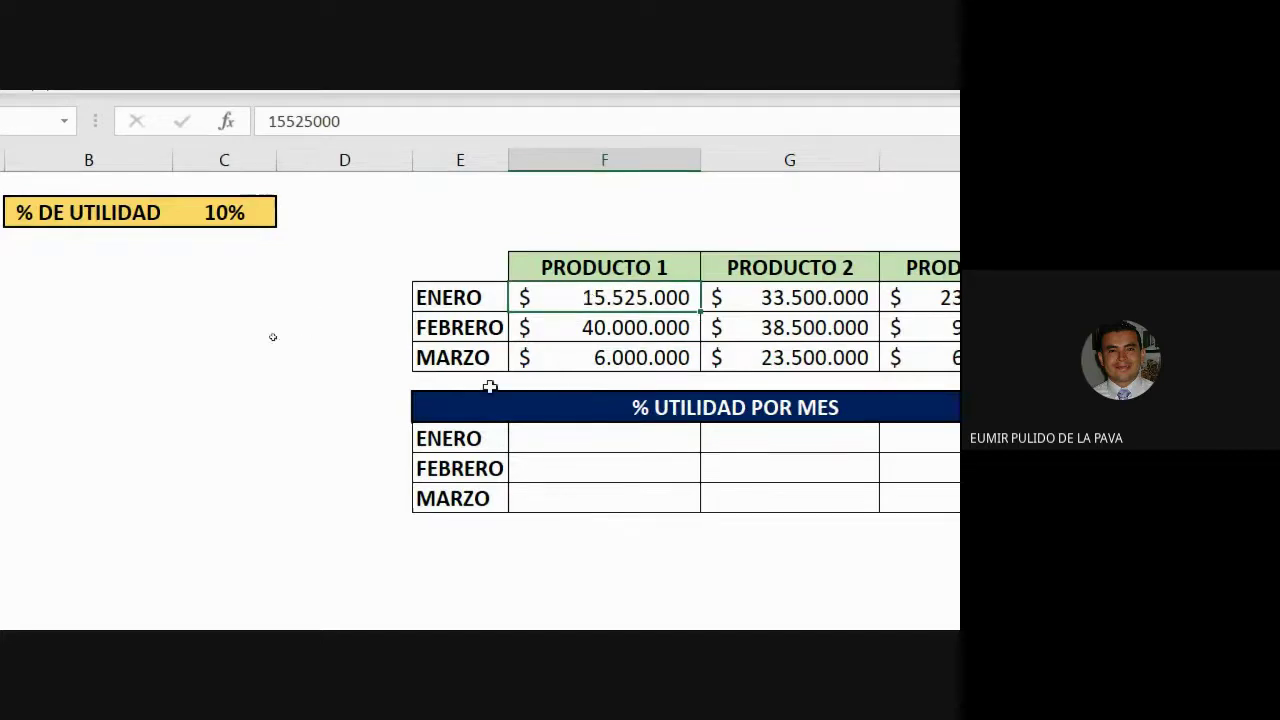
pyautogui.click(253, 212)
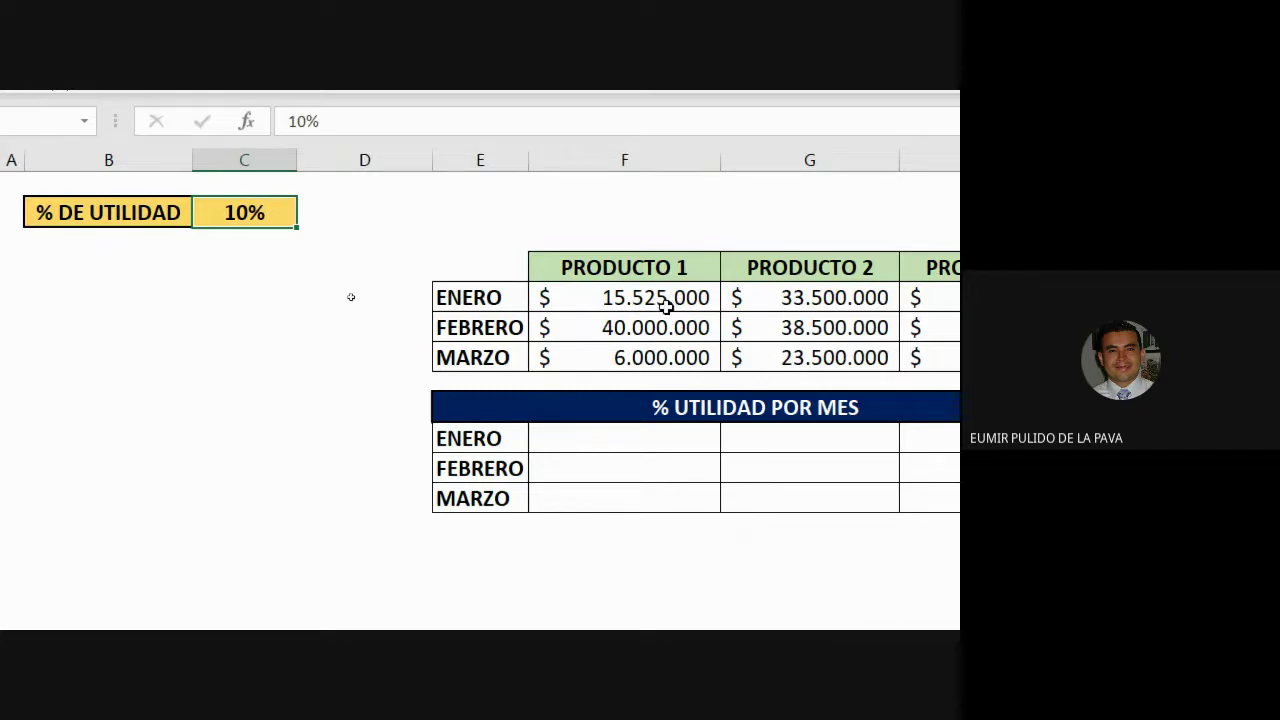
pyautogui.click(649, 329)
pyautogui.click(622, 475)
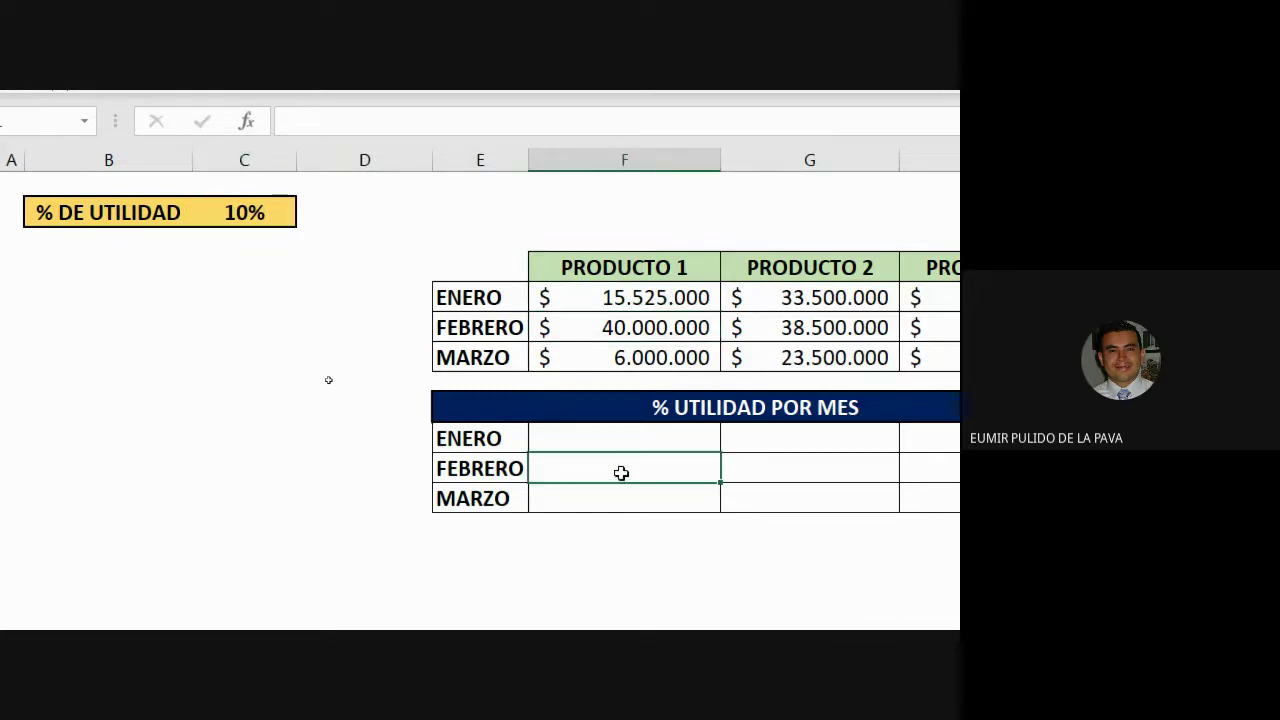
pyautogui.click(660, 356)
pyautogui.click(667, 498)
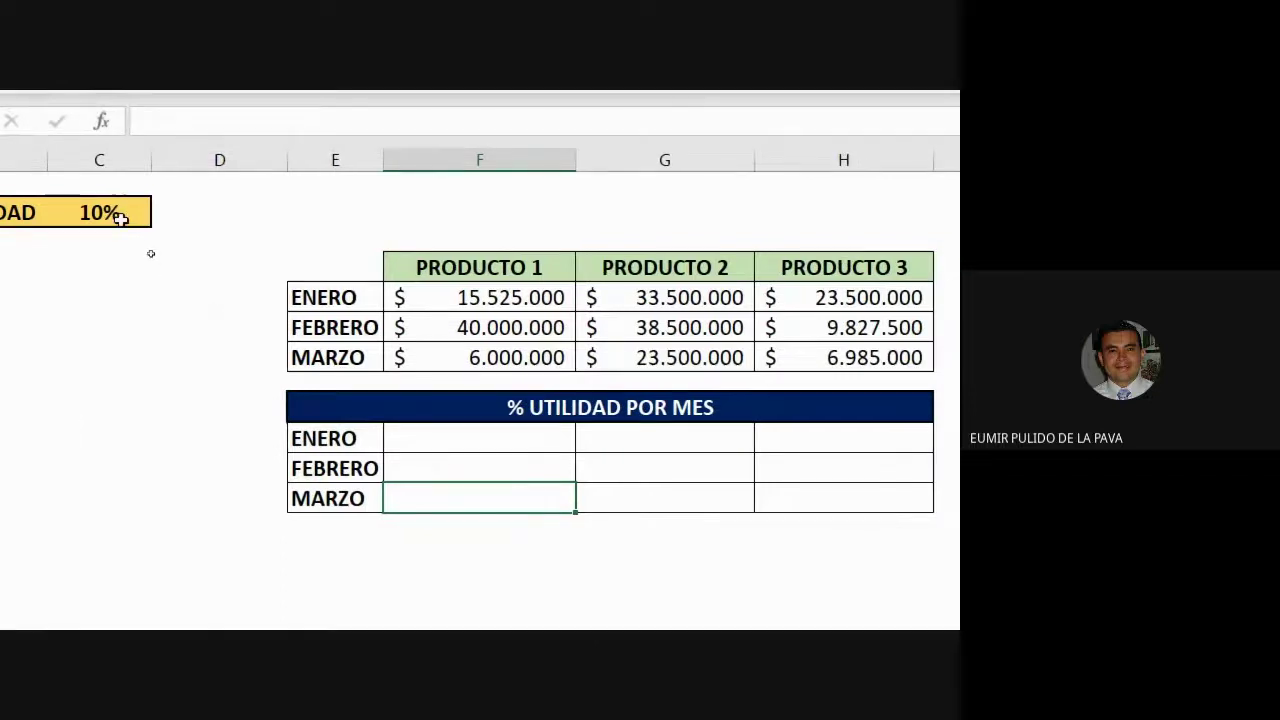
pyautogui.click(120, 218)
pyautogui.click(462, 438)
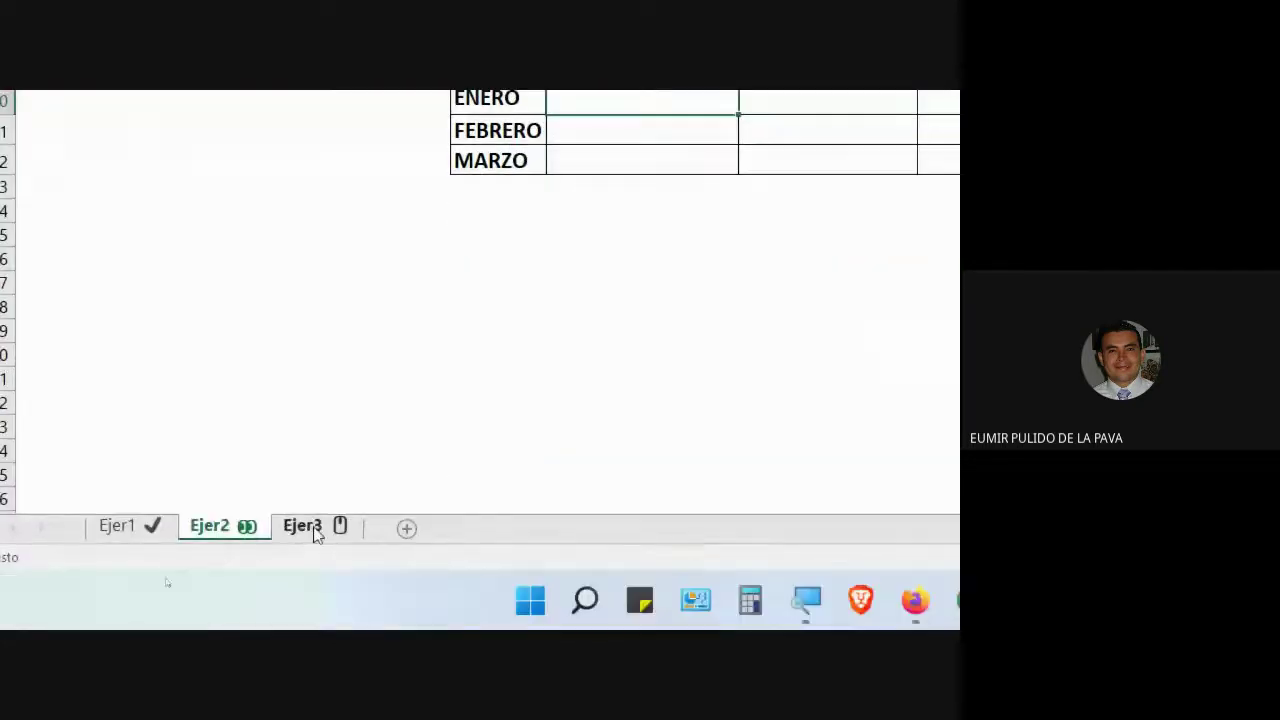
# Step: Preview the Ejer3 sheet and return to Ejer2
pyautogui.click(314, 532)
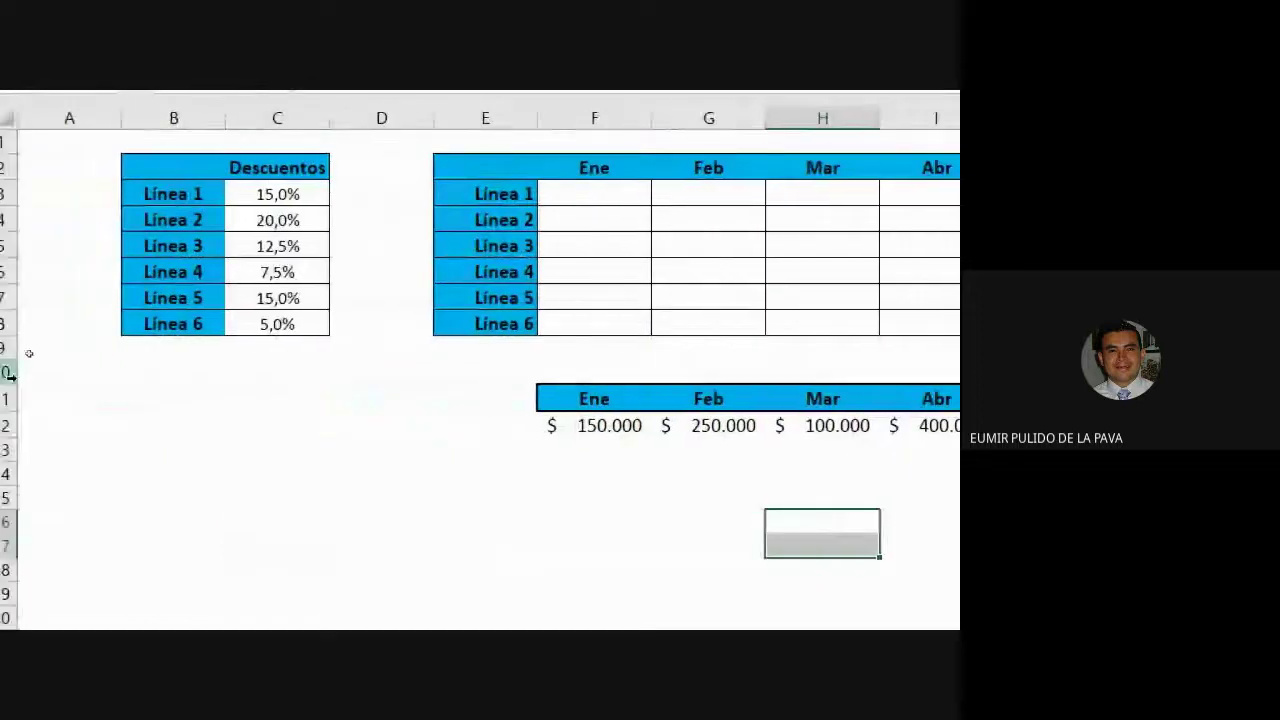
pyautogui.click(212, 525)
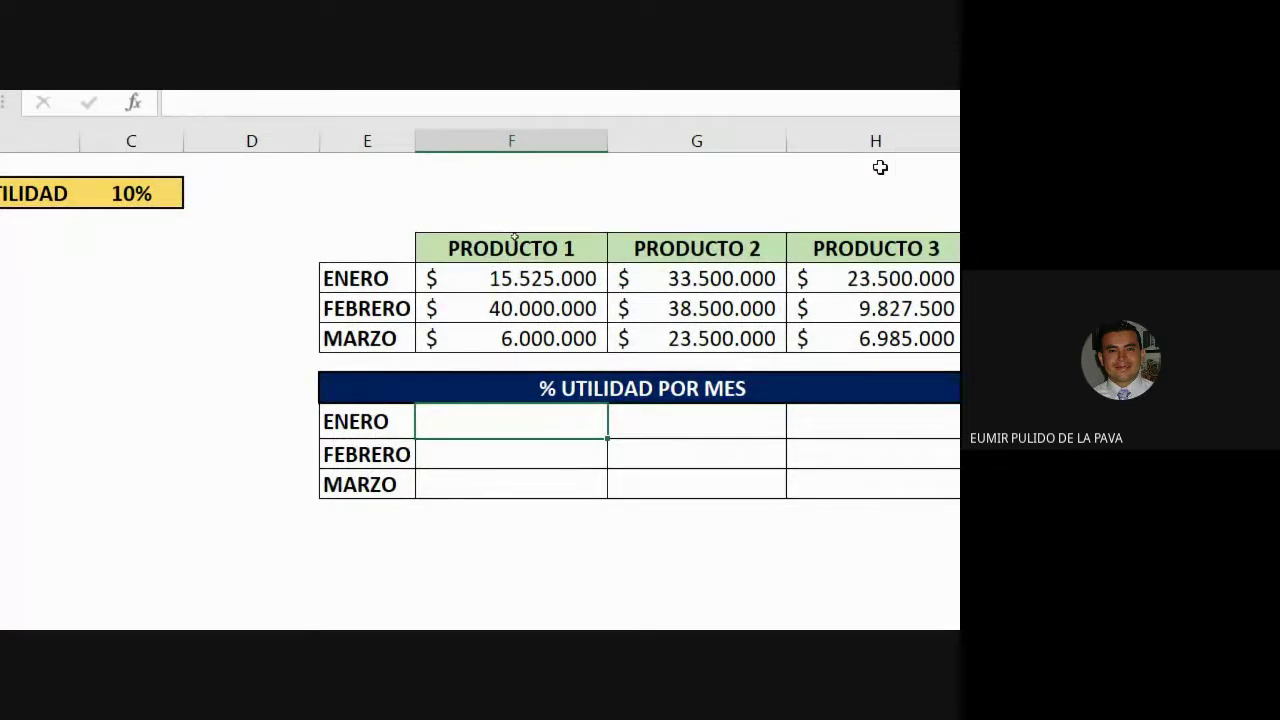
# Step: Calculate the ENERO profit for PRODUCTO 1 in F10 with =F5*C2 and review the formula's references
pyautogui.write('=')
pyautogui.click(452, 283)
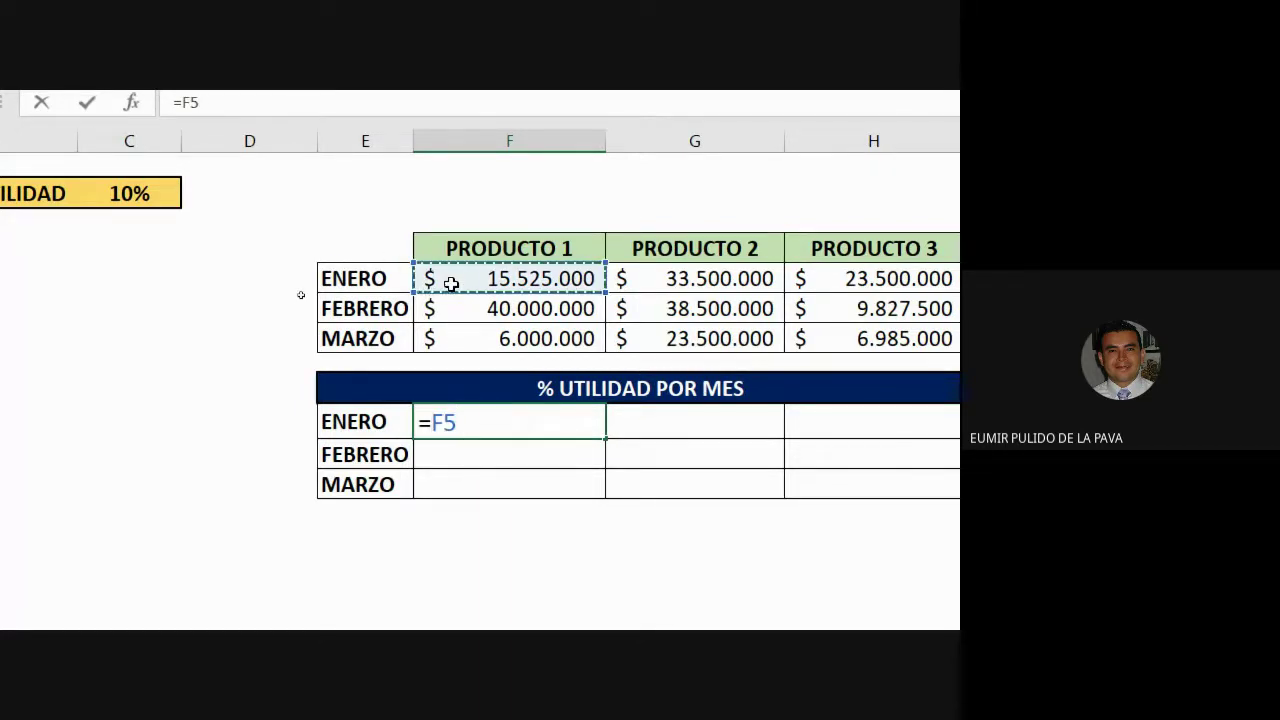
pyautogui.write('*')
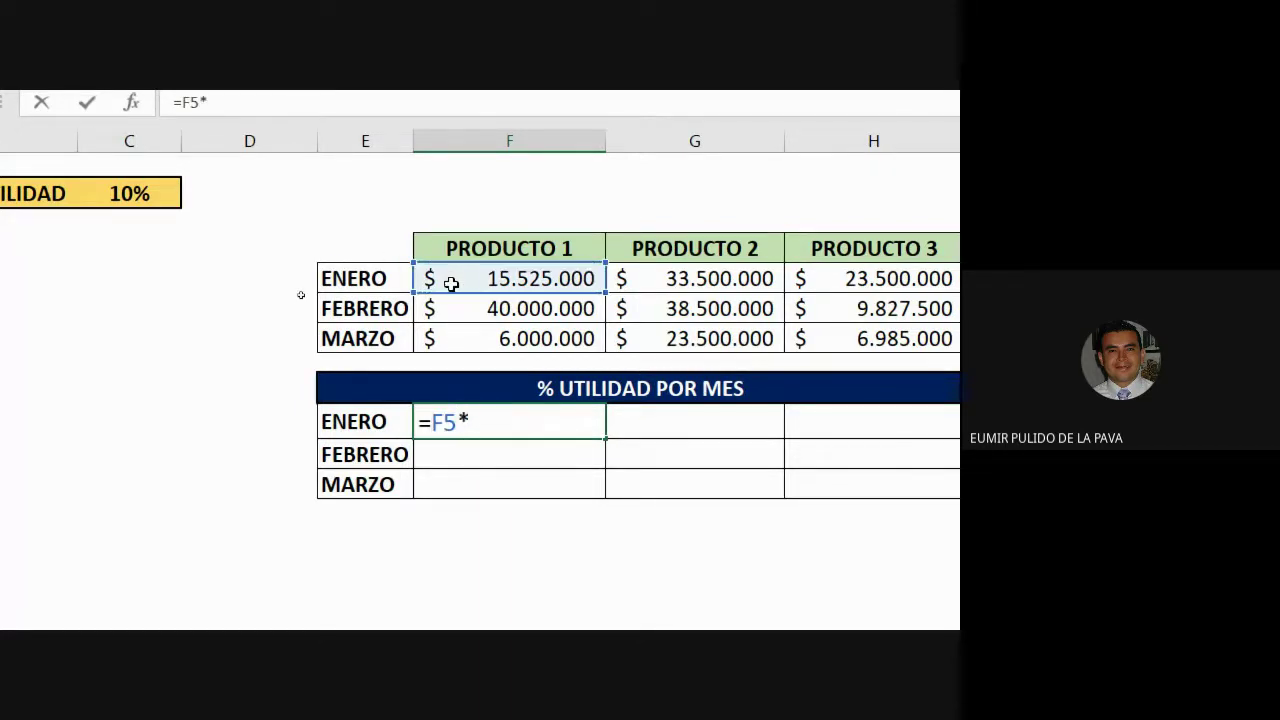
pyautogui.click(150, 201)
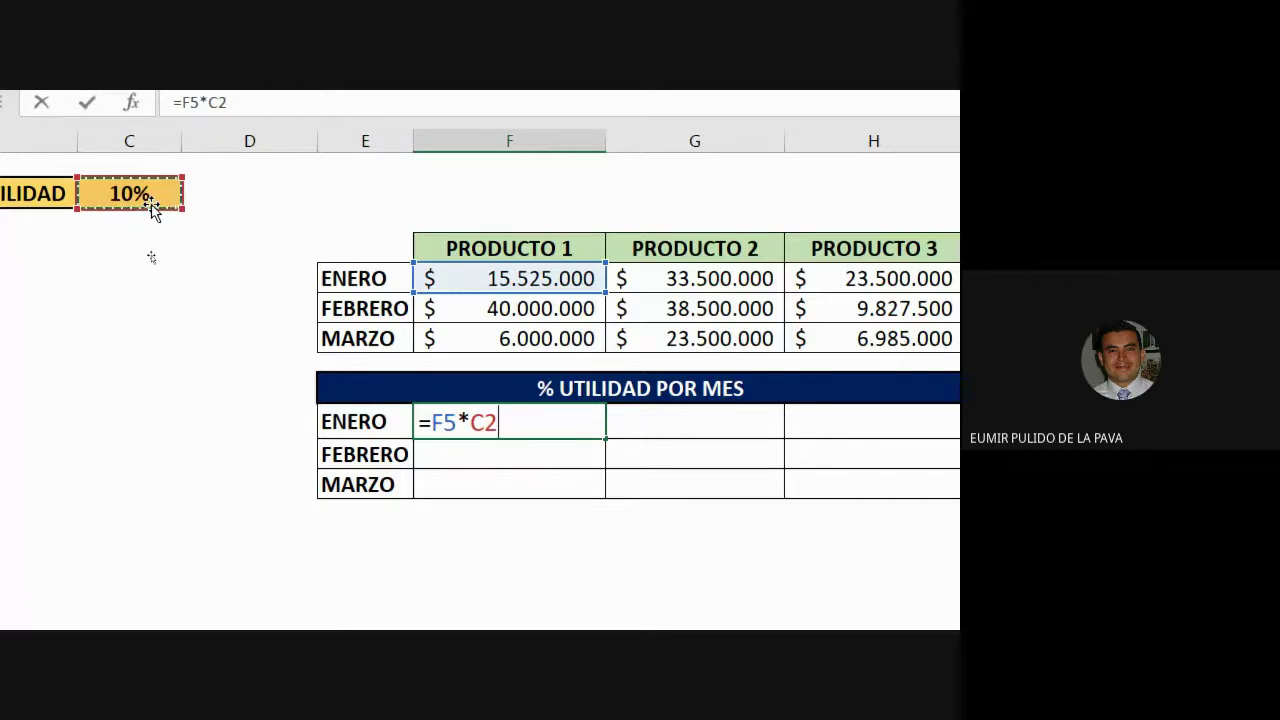
pyautogui.press('Return')
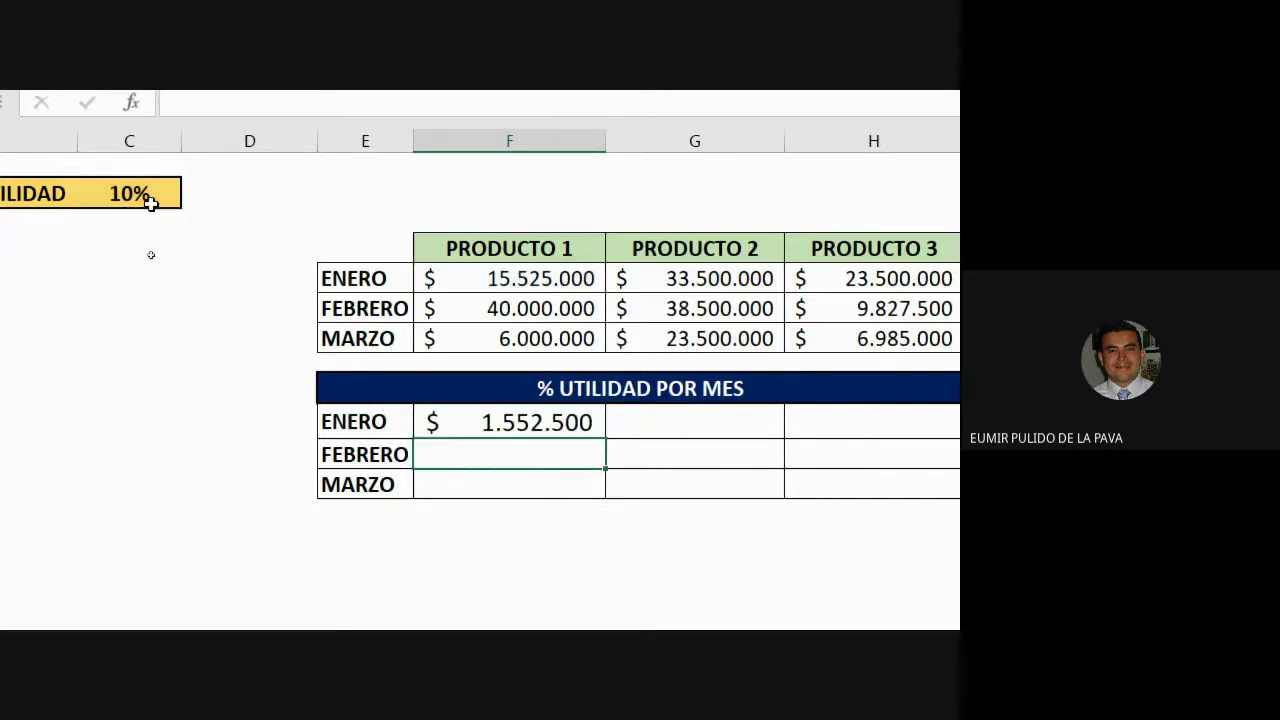
pyautogui.press('Up')
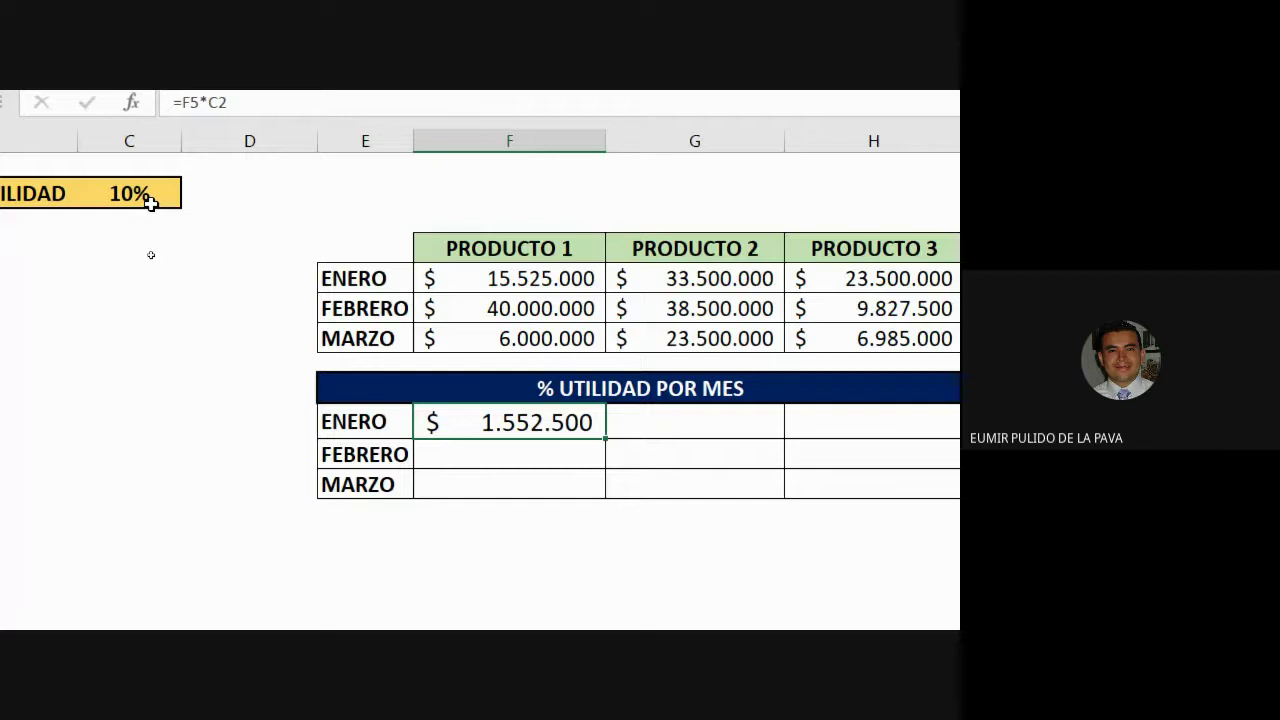
pyautogui.doubleClick(548, 418)
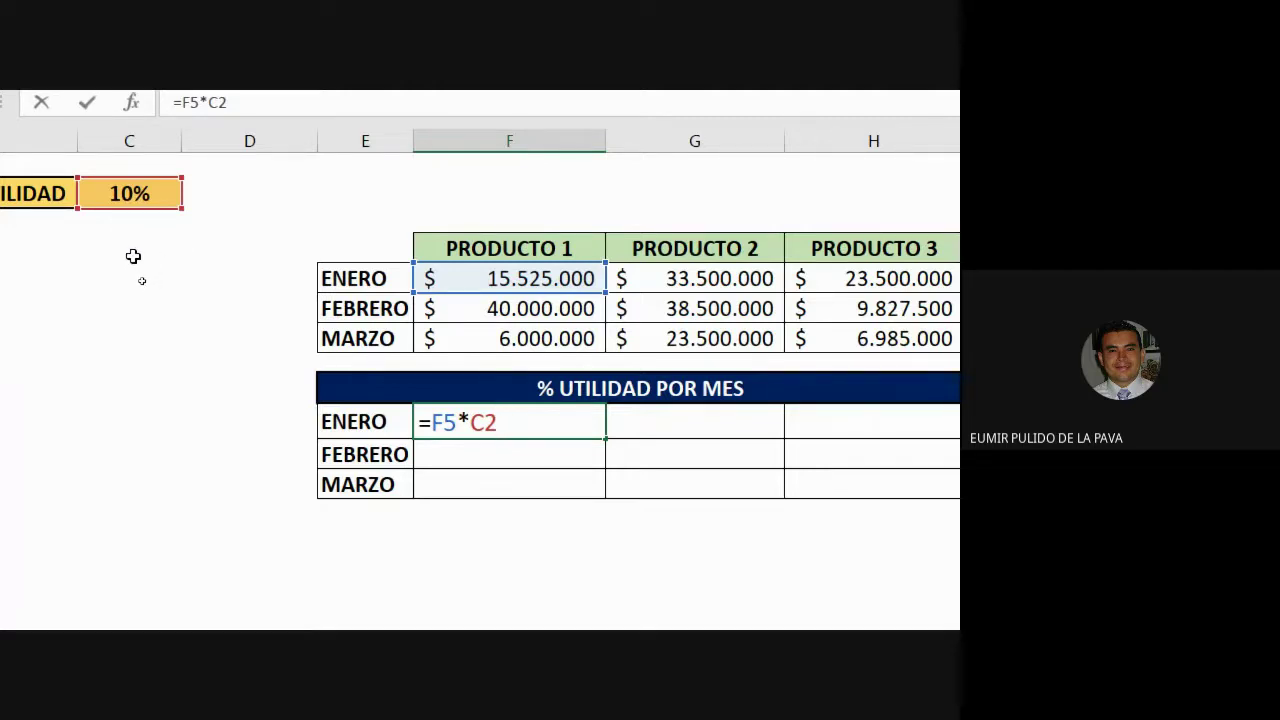
pyautogui.press('Return')
# Step: Try filling the relative formula from F10 down through F12, and inspect the copied formulas for FEBRERO and MARZO
pyautogui.click(588, 424)
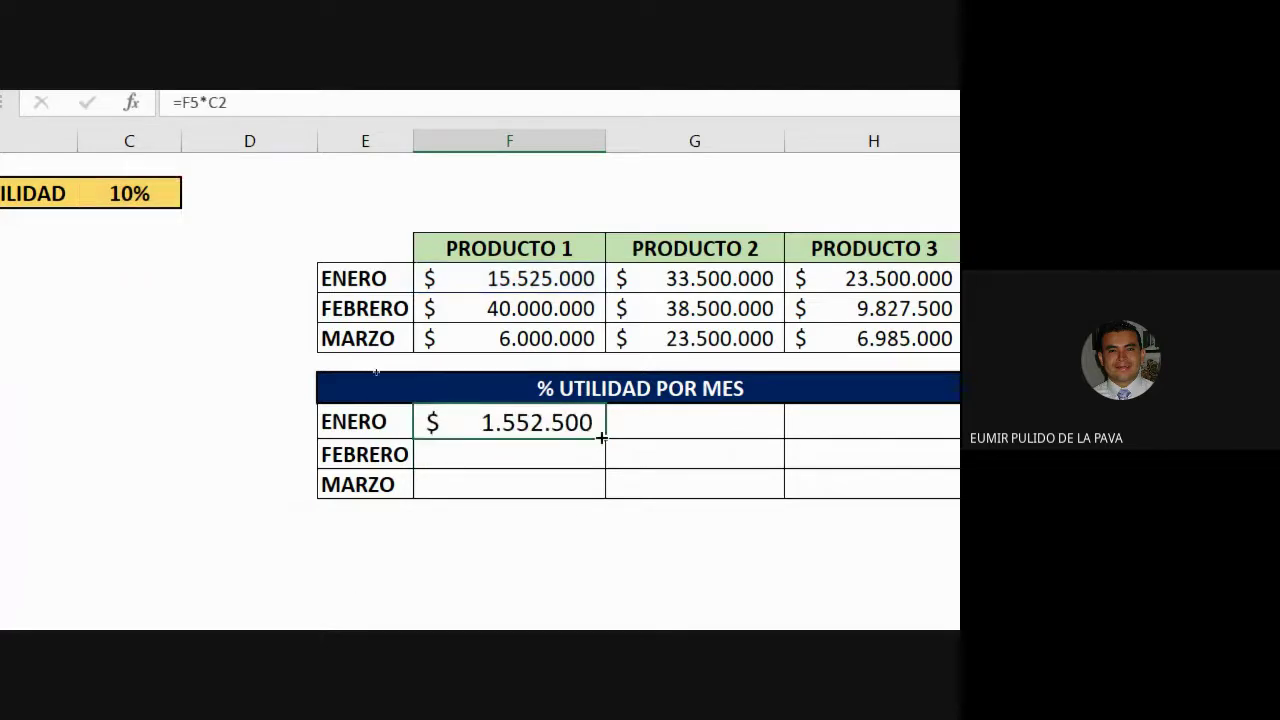
pyautogui.moveTo(604, 437); pyautogui.dragTo(586, 502)
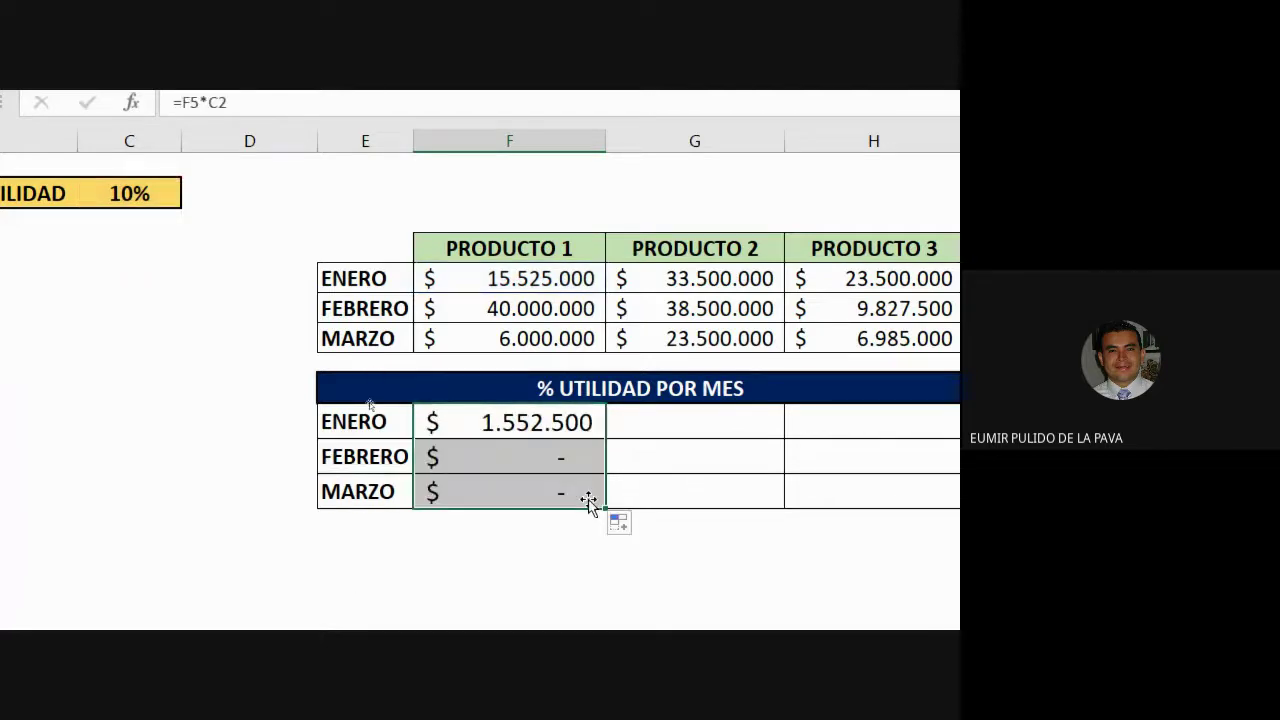
pyautogui.doubleClick(561, 453)
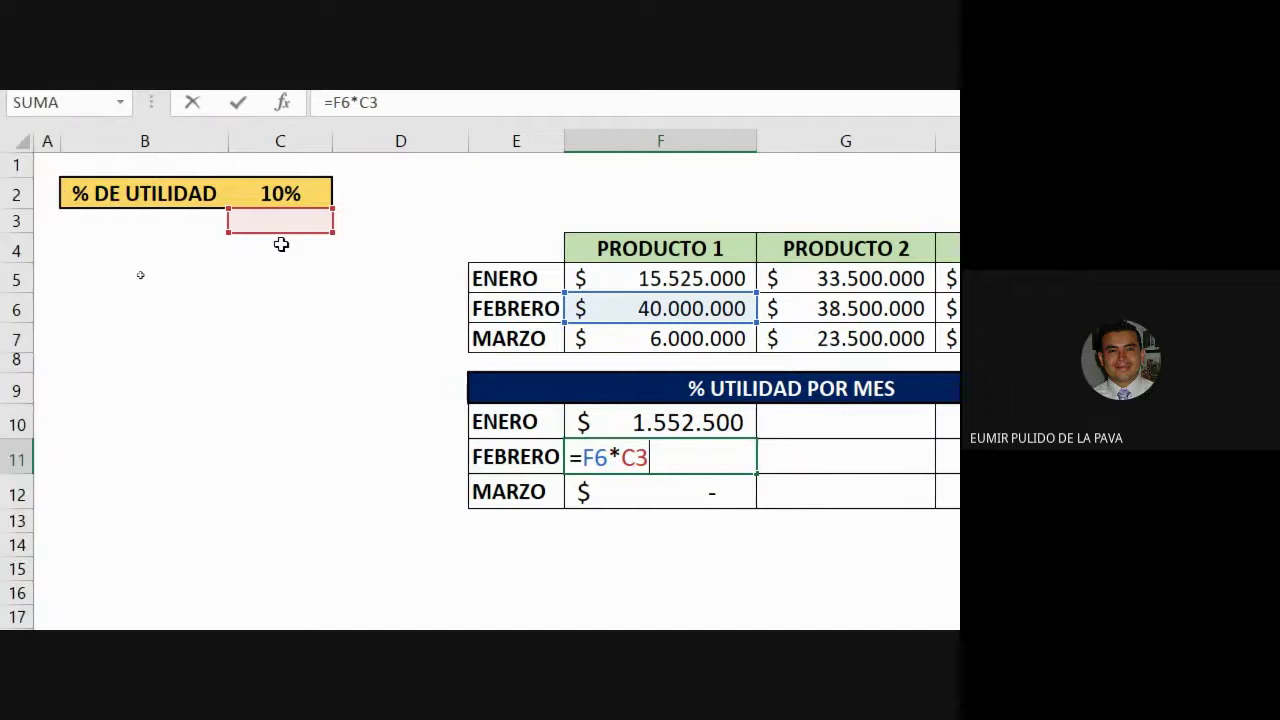
pyautogui.doubleClick(620, 483)
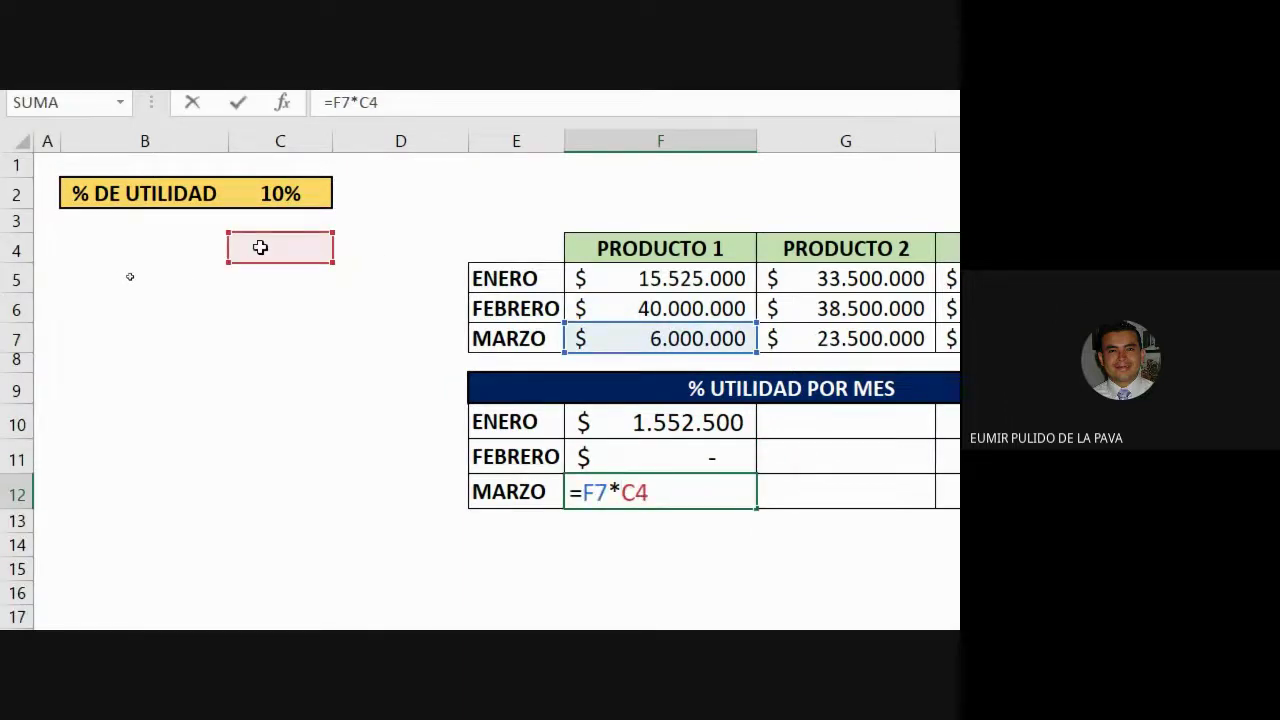
pyautogui.press('Escape')
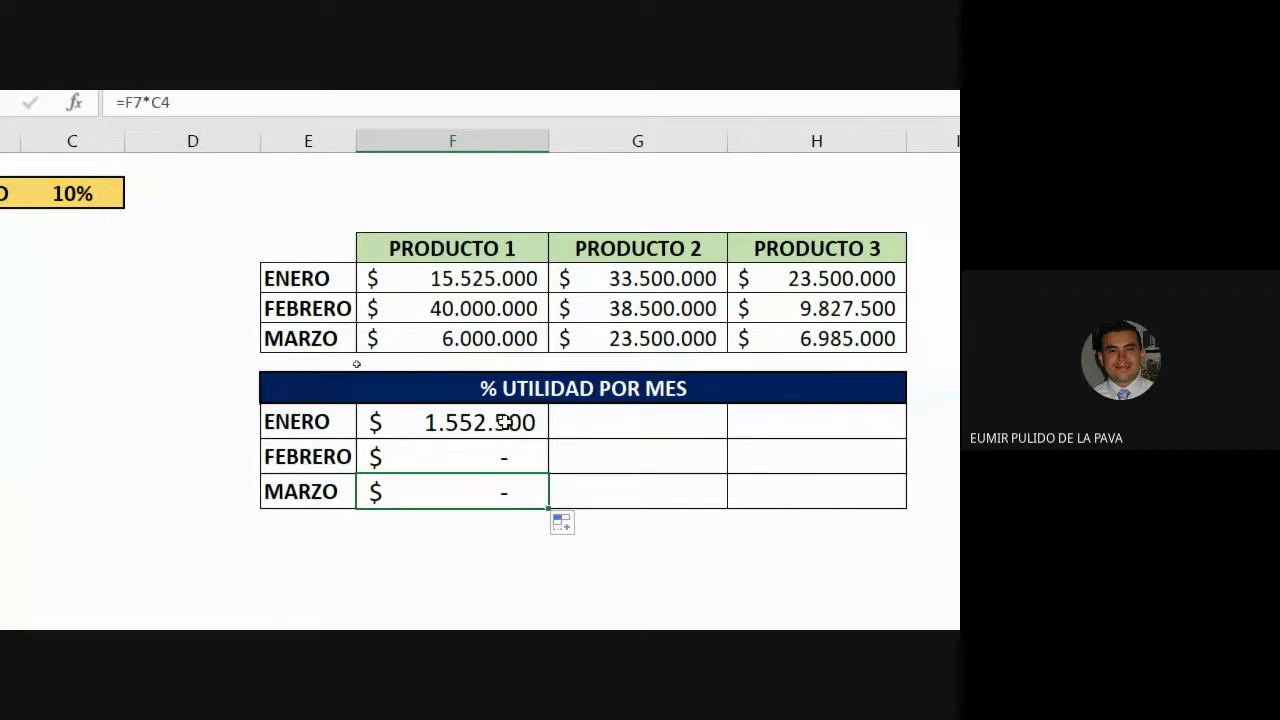
# Step: Lock only the row of the profit rate reference in F10, changing the formula to =F5*C$2
pyautogui.doubleClick(505, 422)
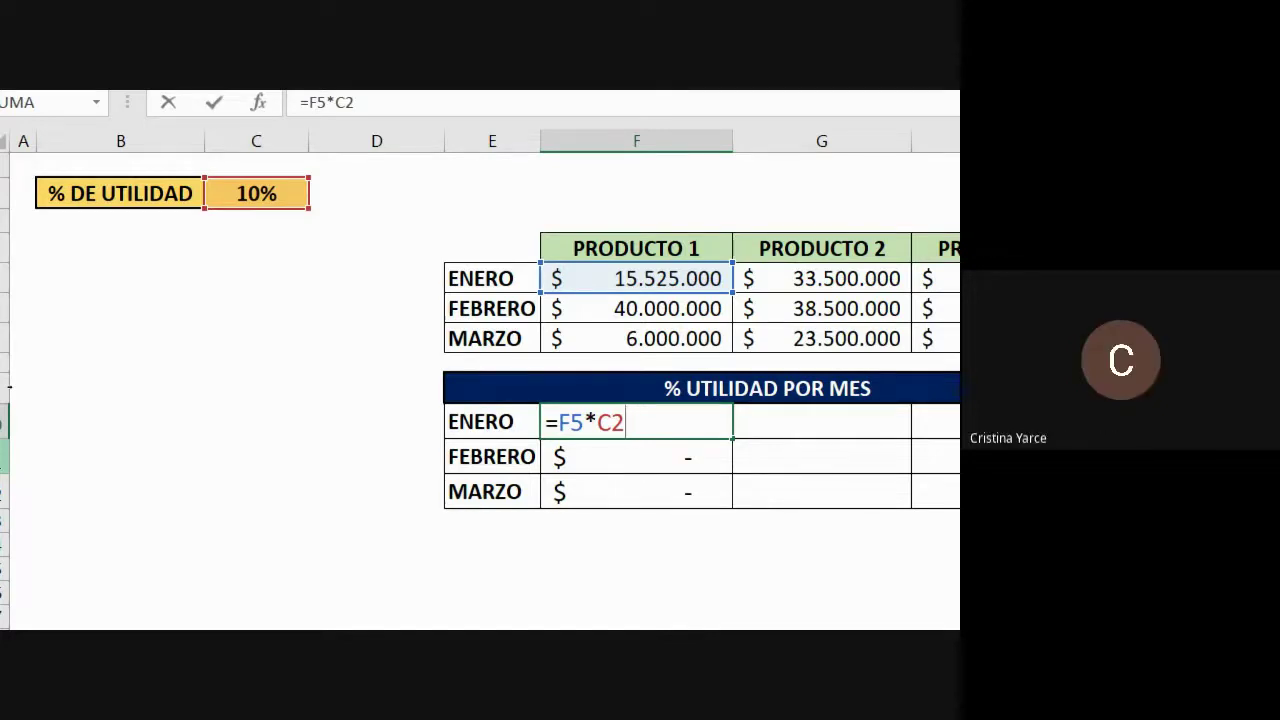
pyautogui.press('F4')
pyautogui.press('F4')
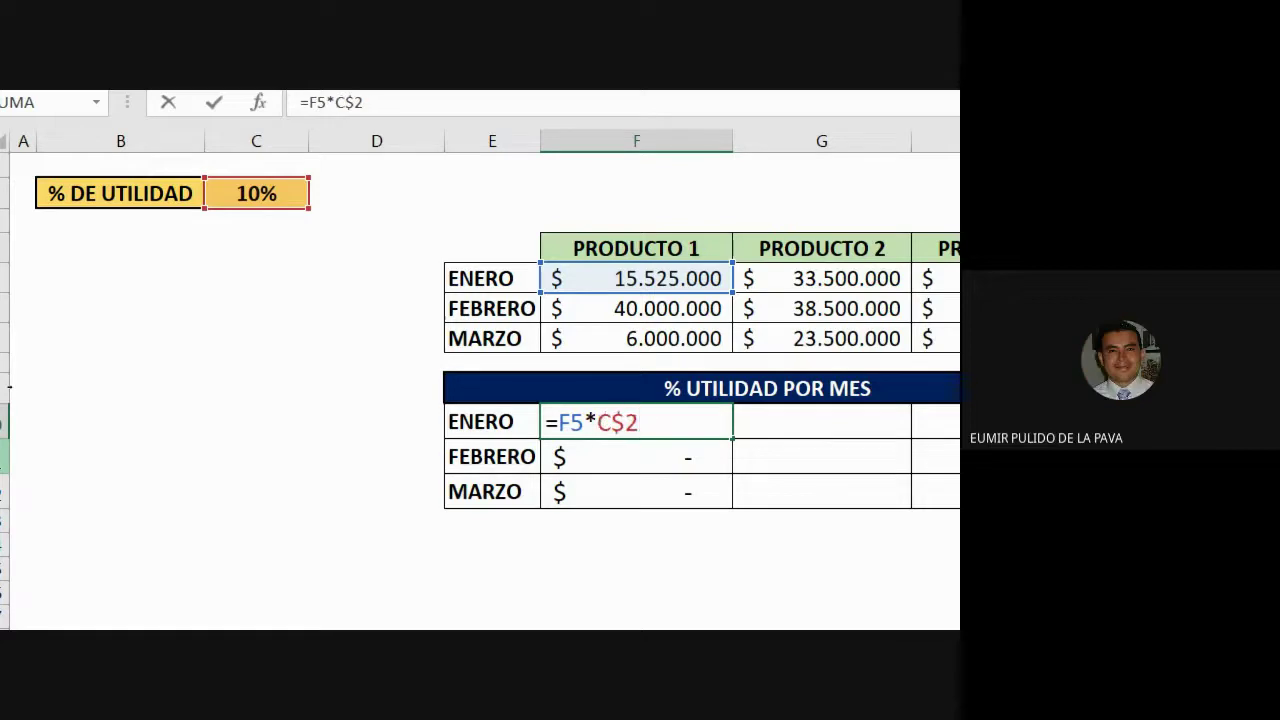
pyautogui.press('Return')
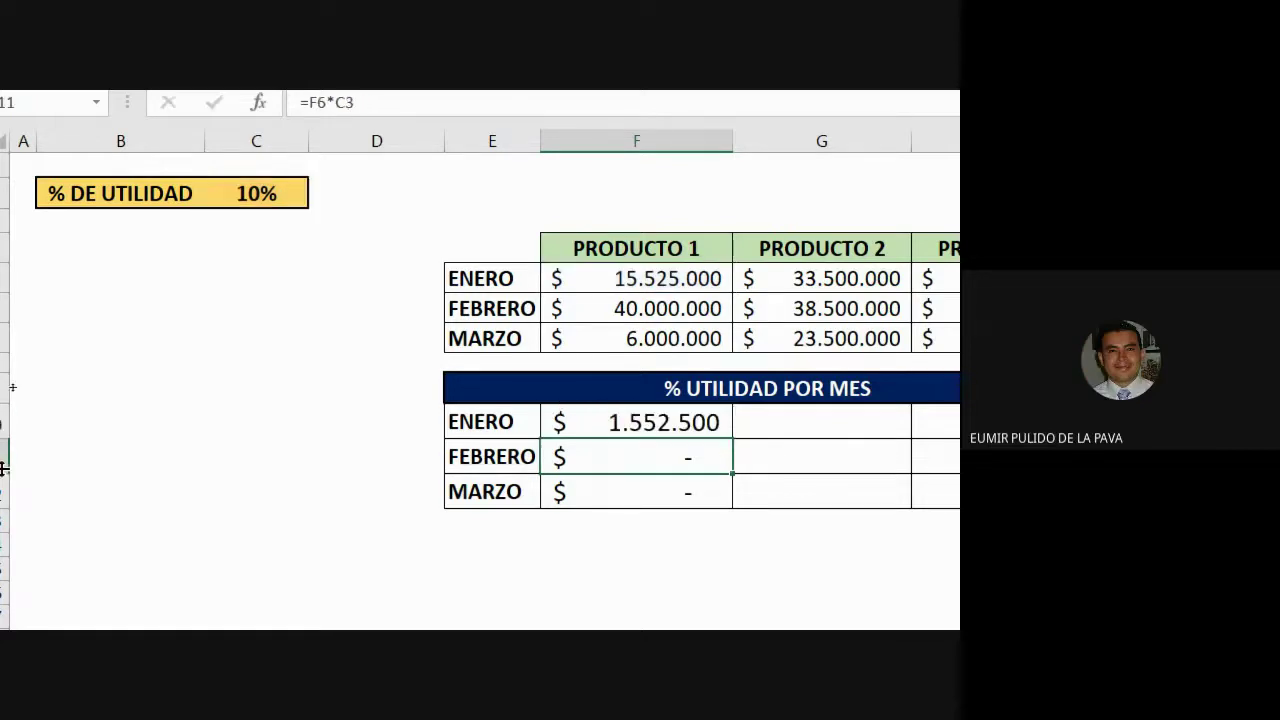
# Step: Try filling =F5*C$2 from F10 down through F12 and check the MARZO result cell
pyautogui.click(688, 400)
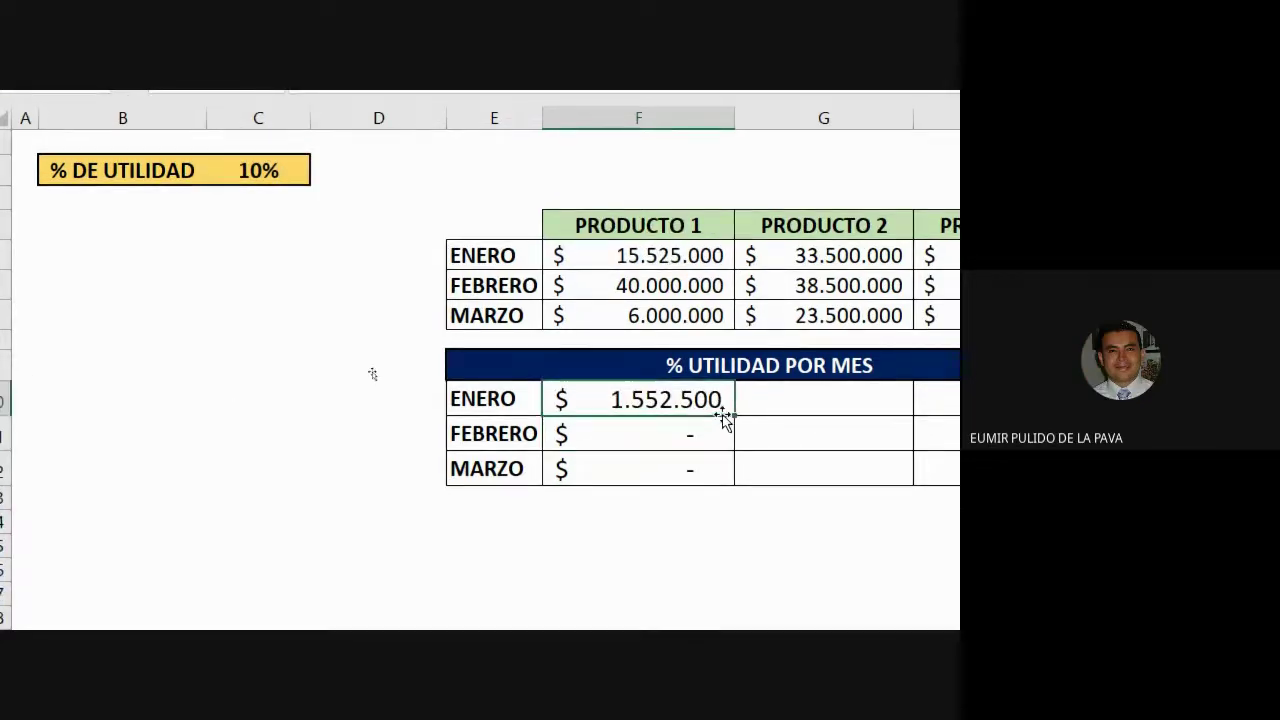
pyautogui.moveTo(733, 416); pyautogui.dragTo(725, 484)
pyautogui.doubleClick(642, 468)
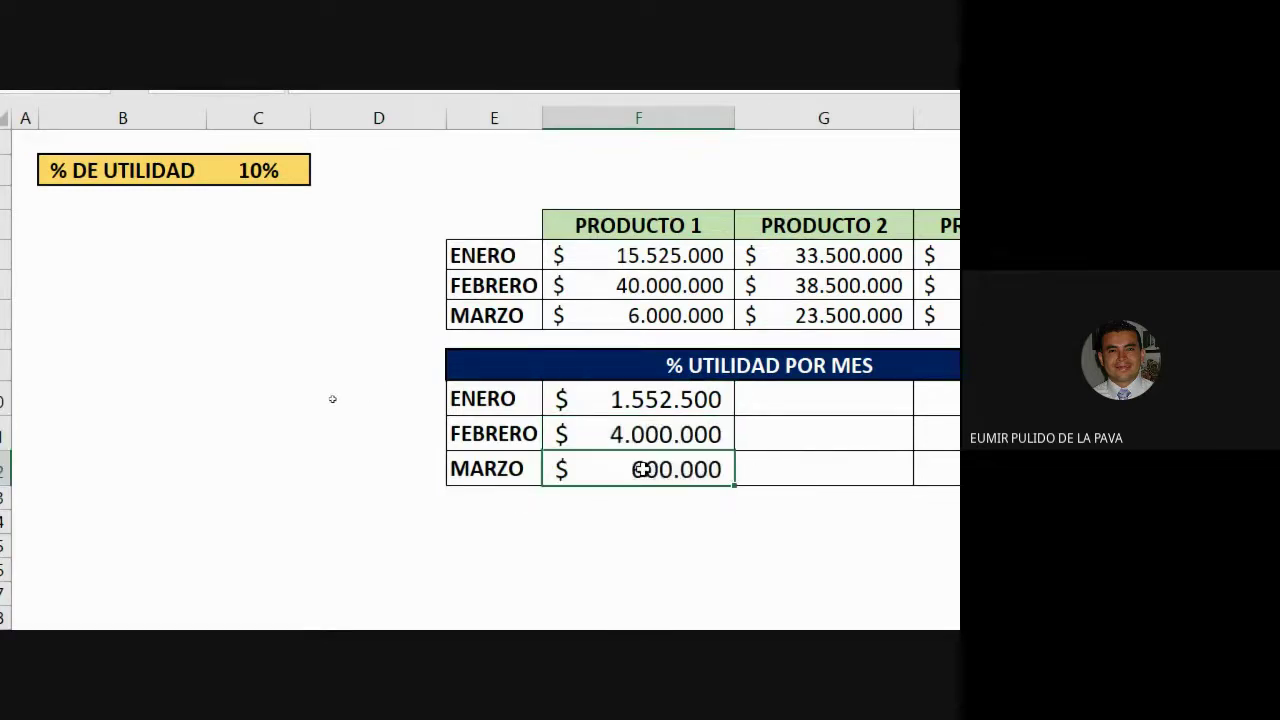
pyautogui.press('Escape')
pyautogui.hscroll(3, 603, 409)
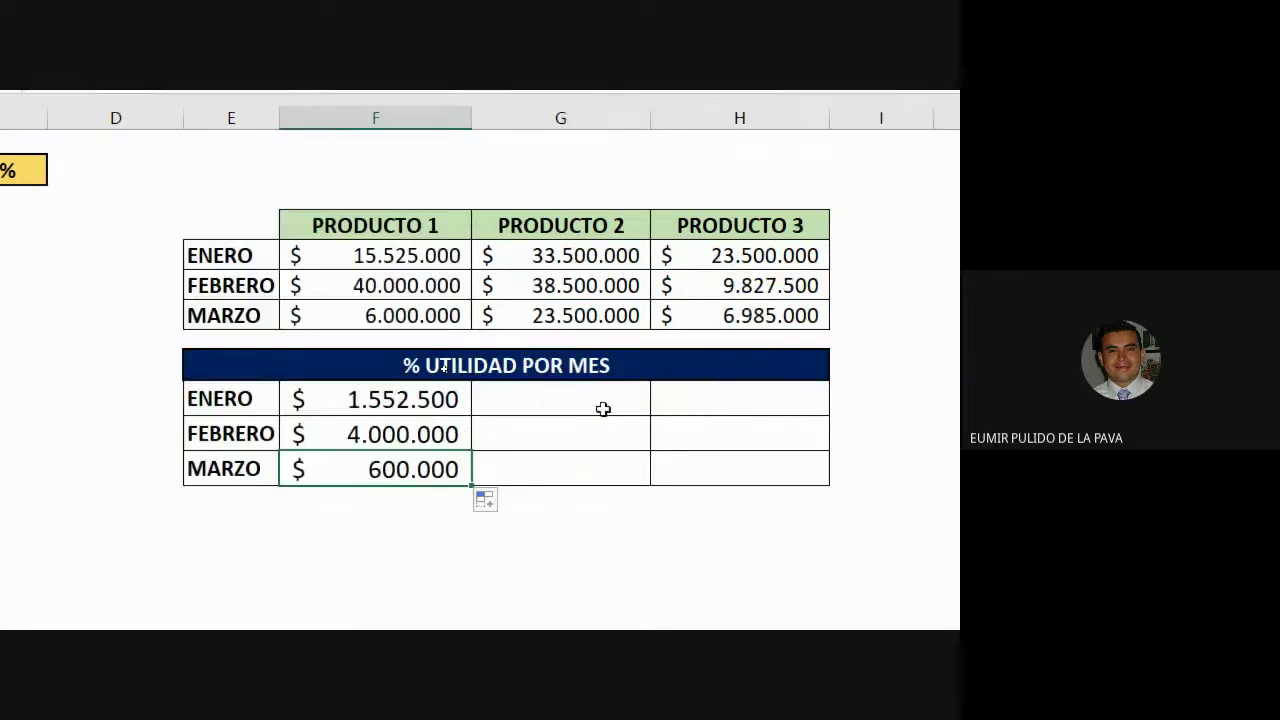
# Step: Clear the FEBRERO and MARZO profits in F11:F12 and recheck the formula in F10
pyautogui.moveTo(409, 429); pyautogui.dragTo(400, 466)
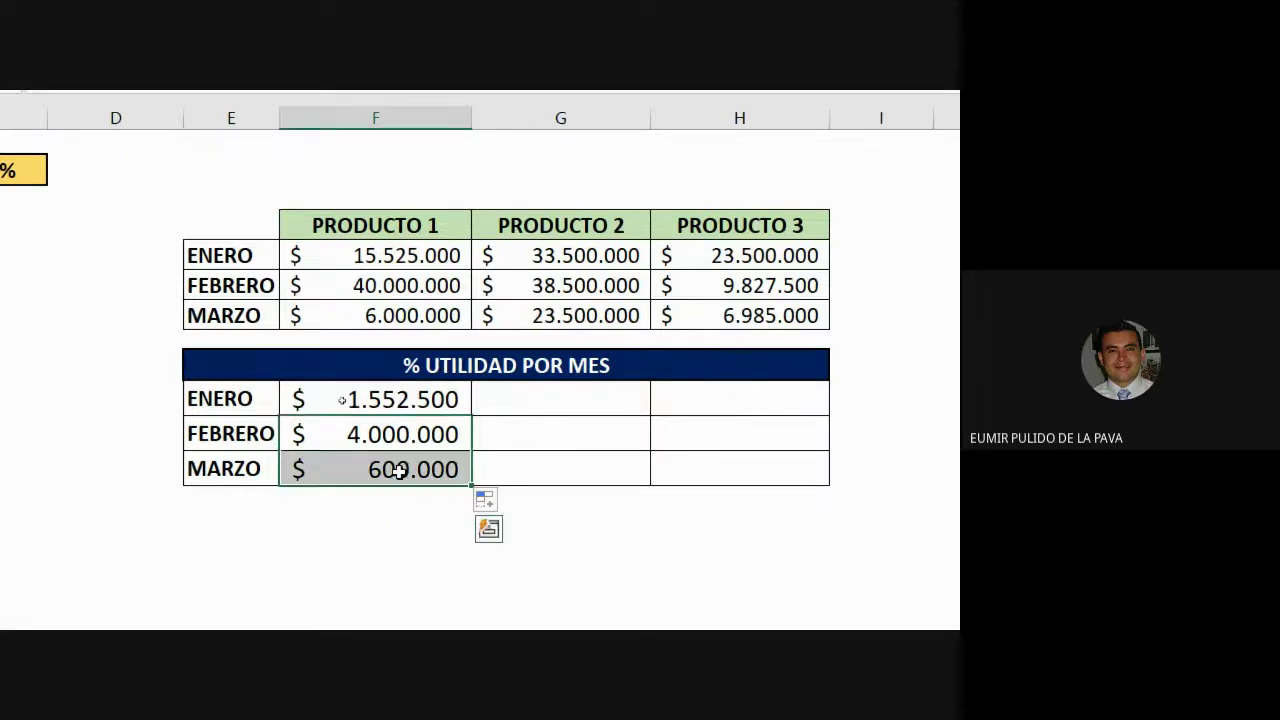
pyautogui.press('Delete')
pyautogui.click(405, 400)
pyautogui.doubleClick(417, 394)
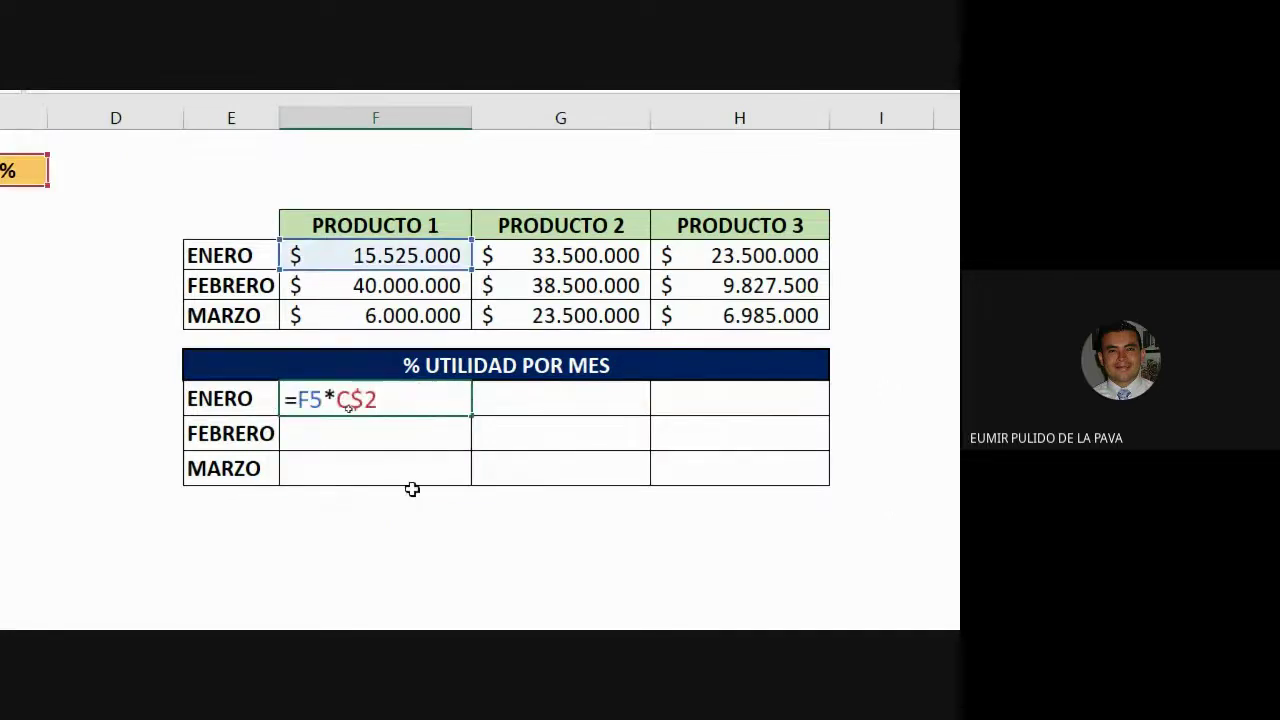
pyautogui.hotkey('ctrl', 'Return')
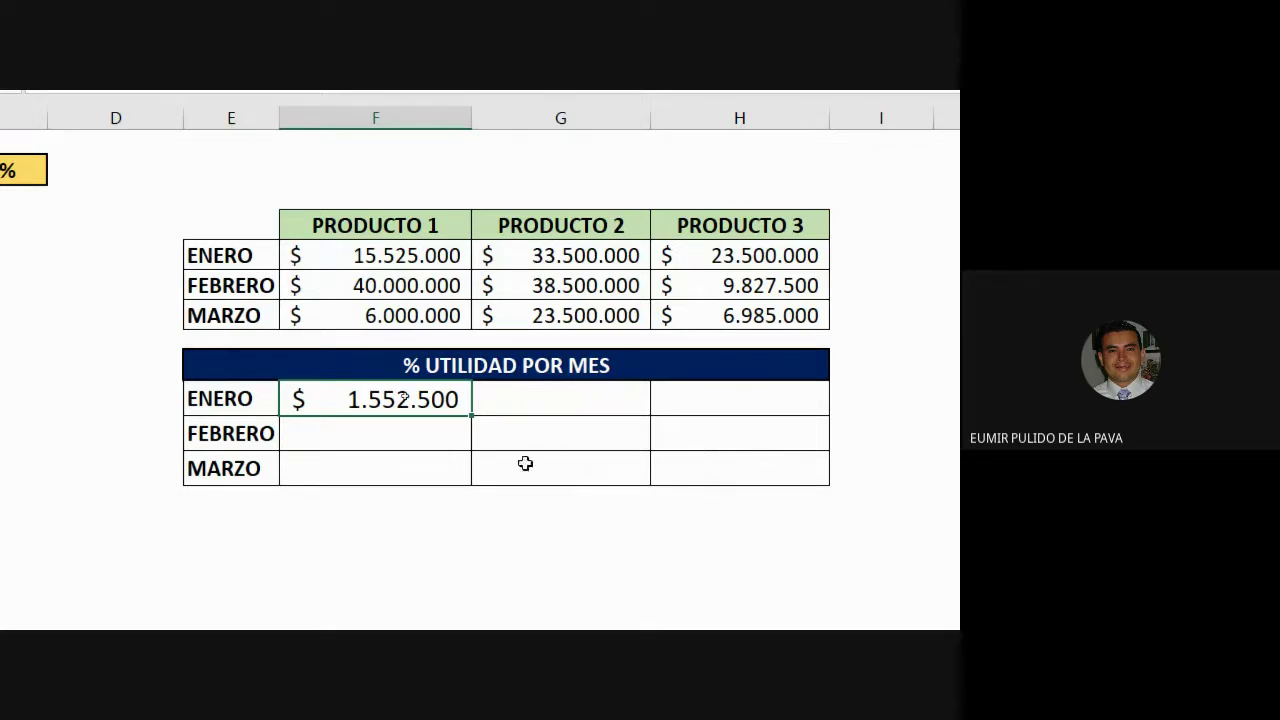
# Step: Review the row-locked ENERO formula in F10 and fill it down through F12 for FEBRERO and MARZO
pyautogui.click(560, 401)
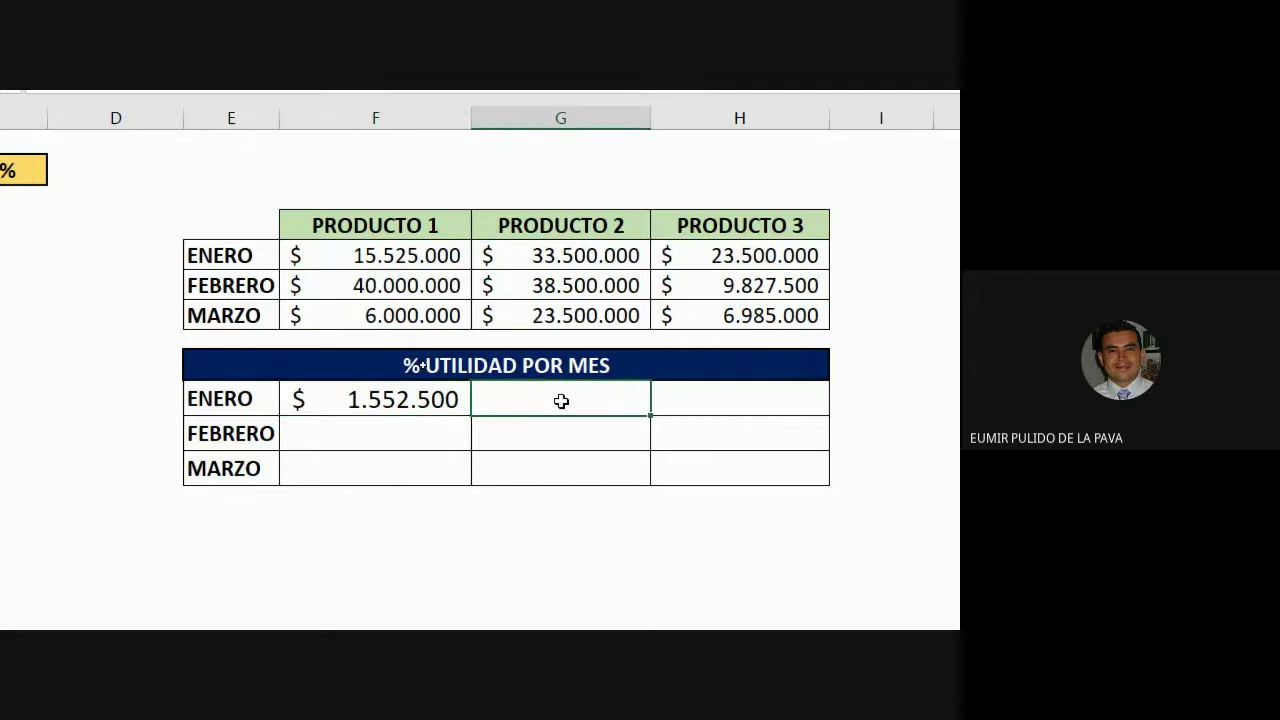
pyautogui.click(700, 397)
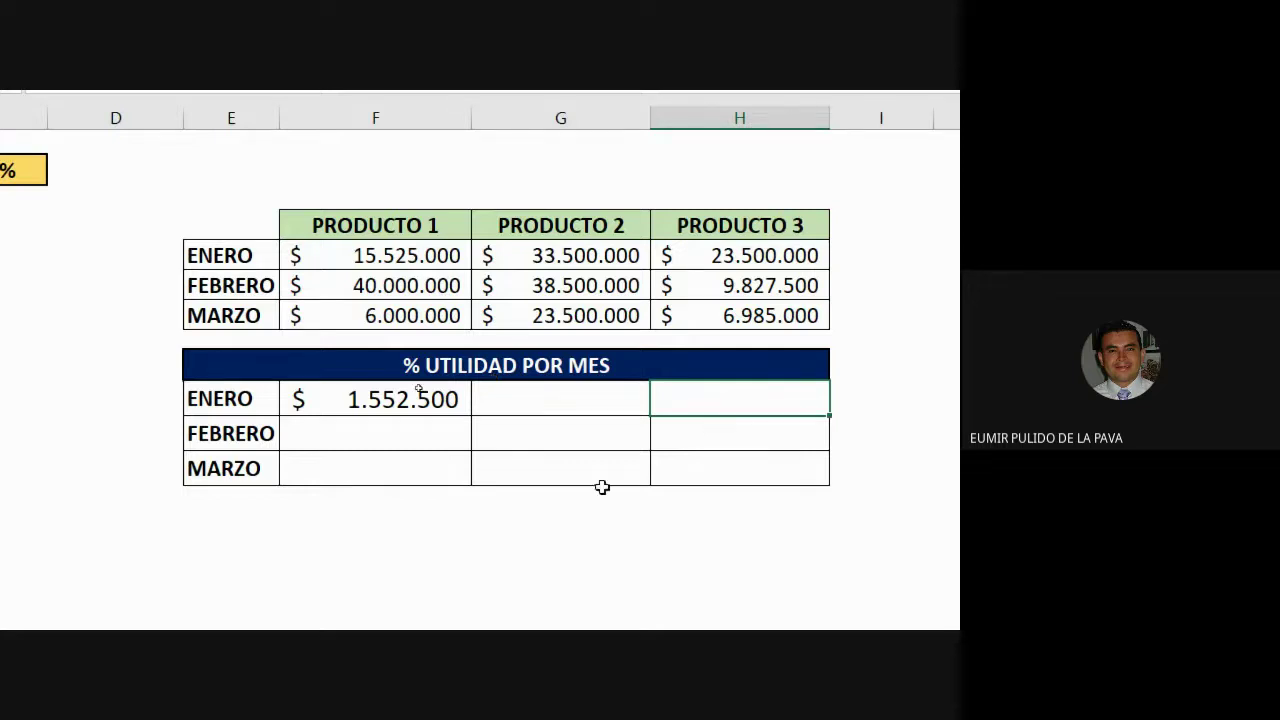
pyautogui.click(358, 403)
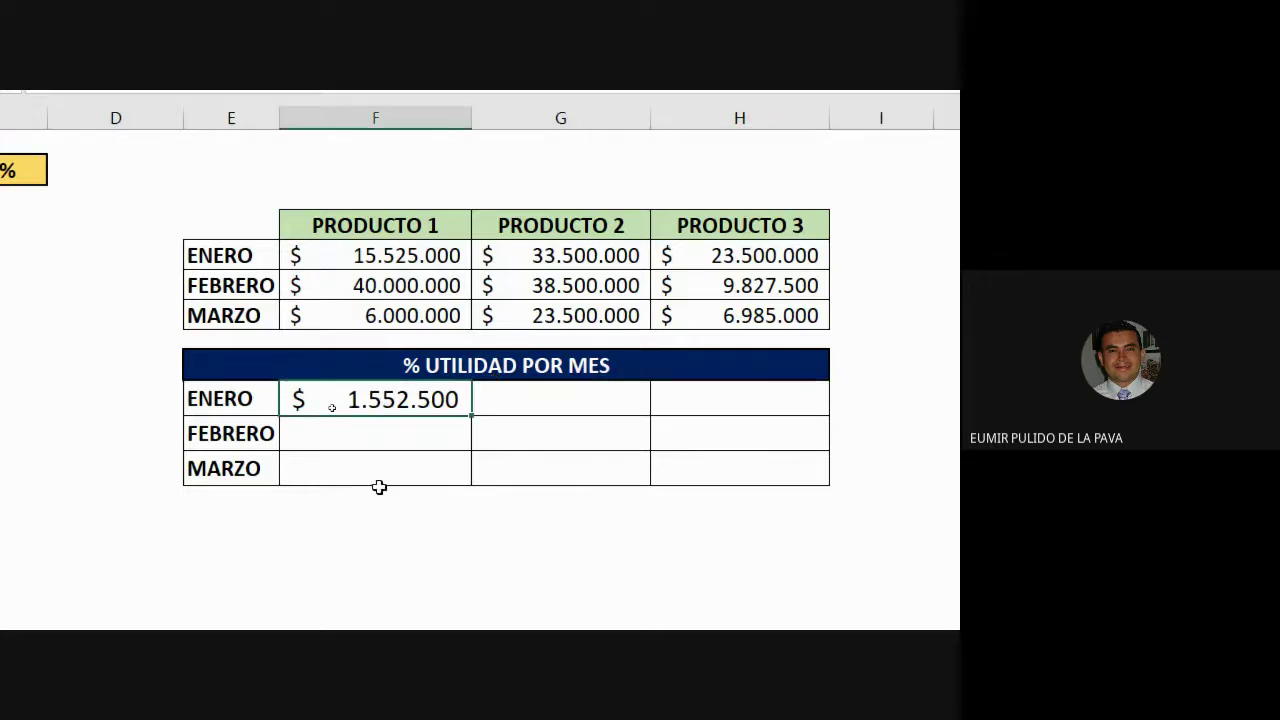
pyautogui.doubleClick(392, 398)
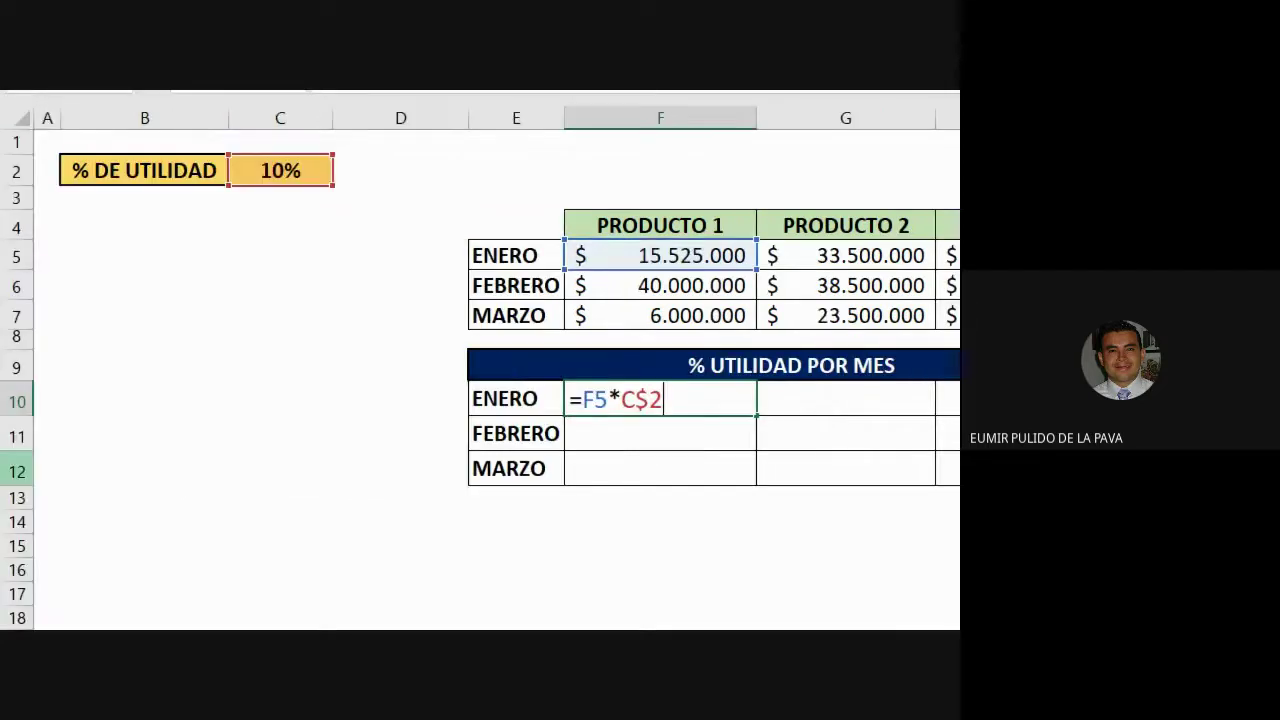
pyautogui.press('Escape')
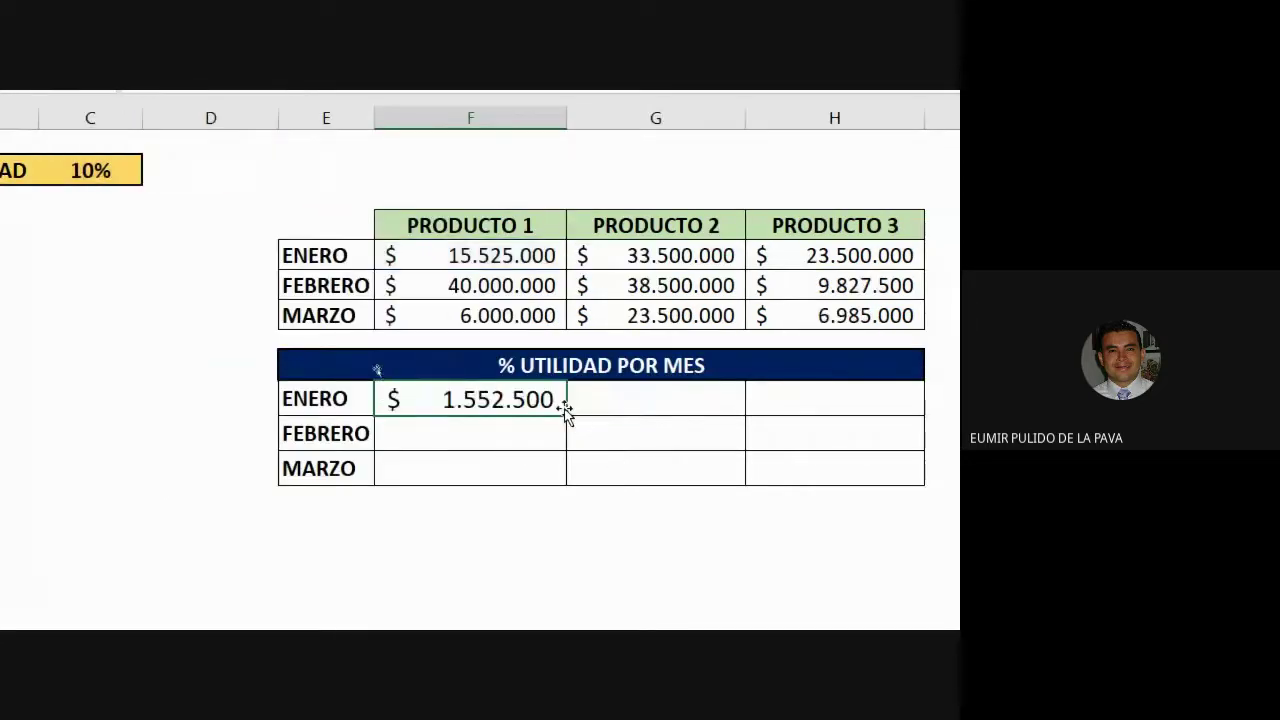
pyautogui.moveTo(566, 416); pyautogui.dragTo(560, 484)
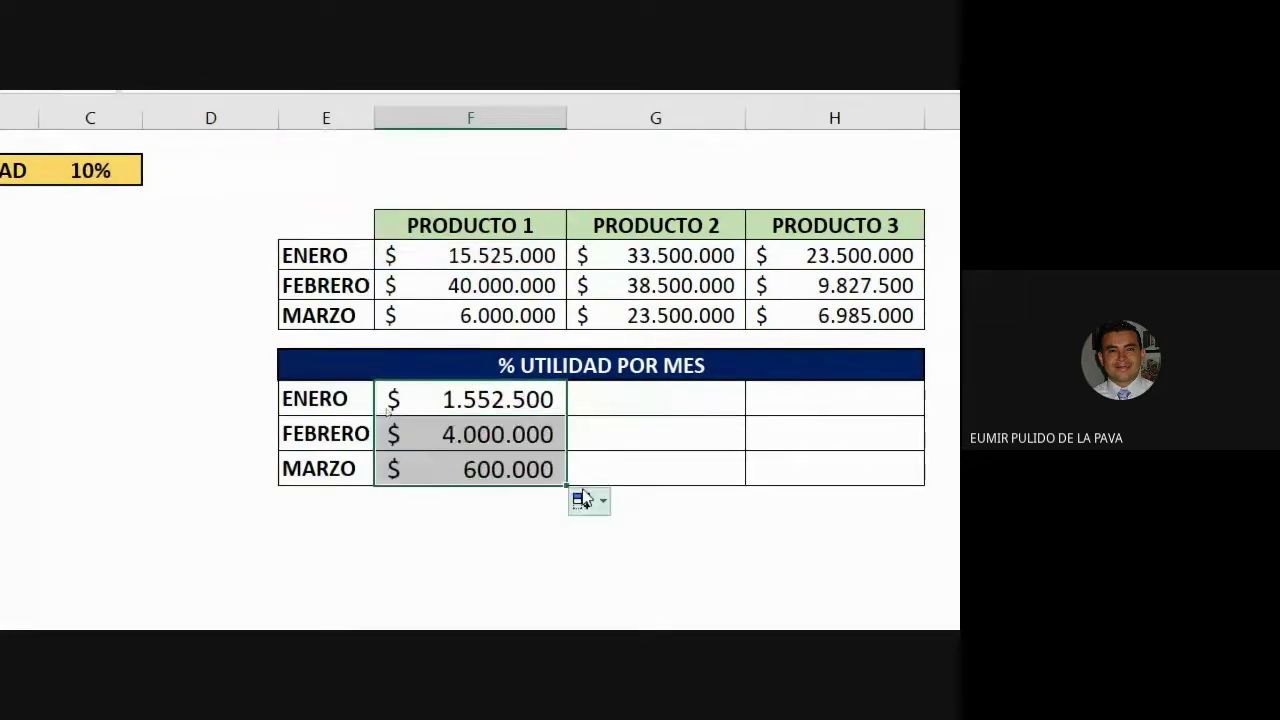
# Step: Check the filled FEBRERO and MARZO formulas in F11 and F12 for the references they use
pyautogui.doubleClick(500, 434)
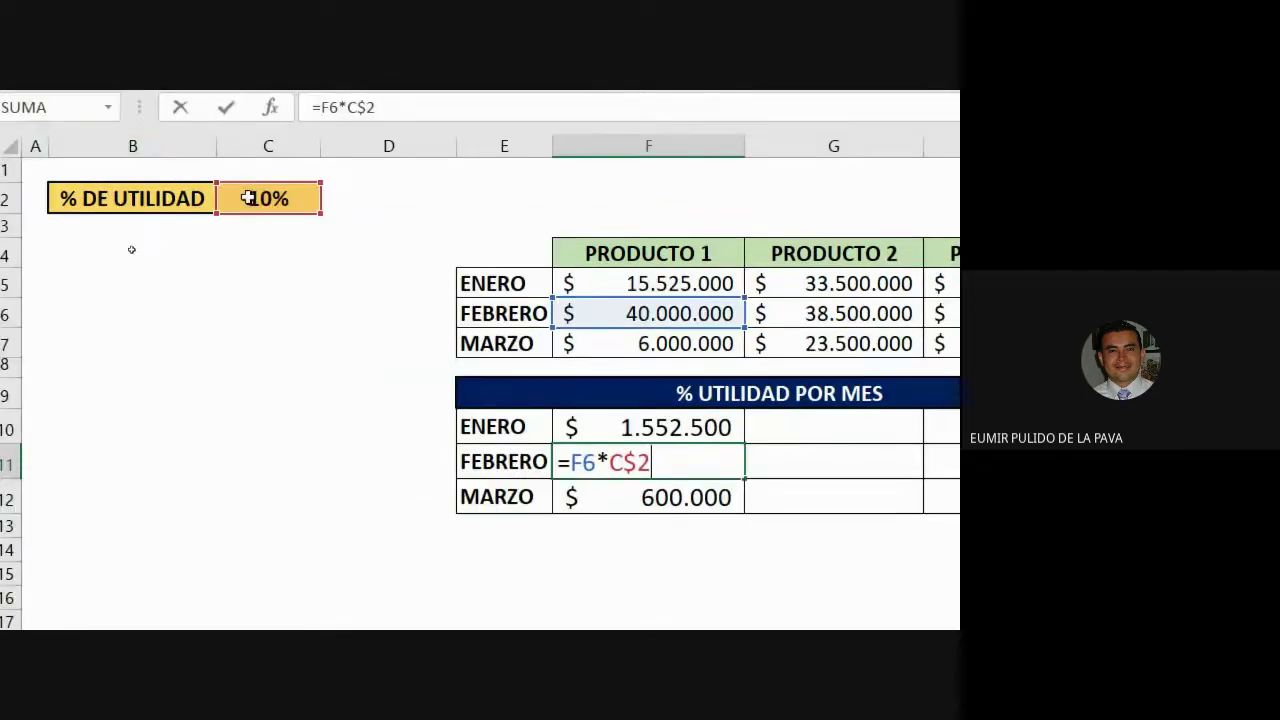
pyautogui.press('Escape')
pyautogui.doubleClick(660, 493)
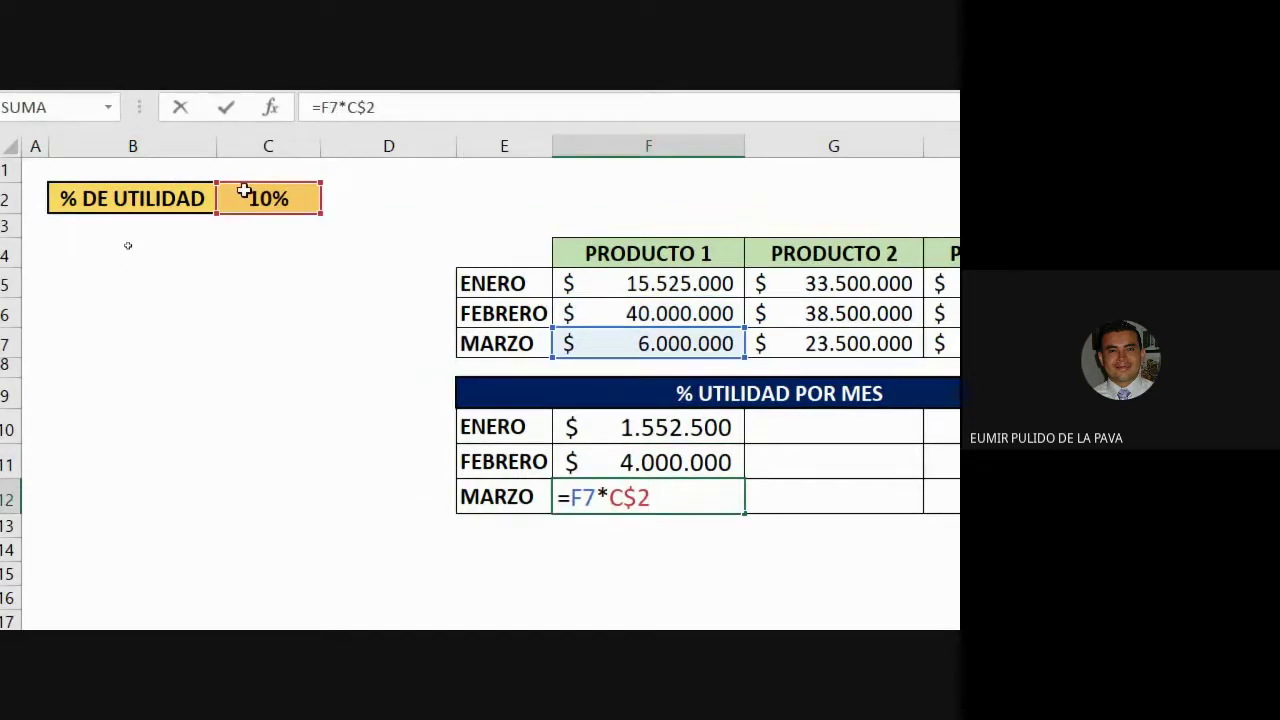
pyautogui.press('Escape')
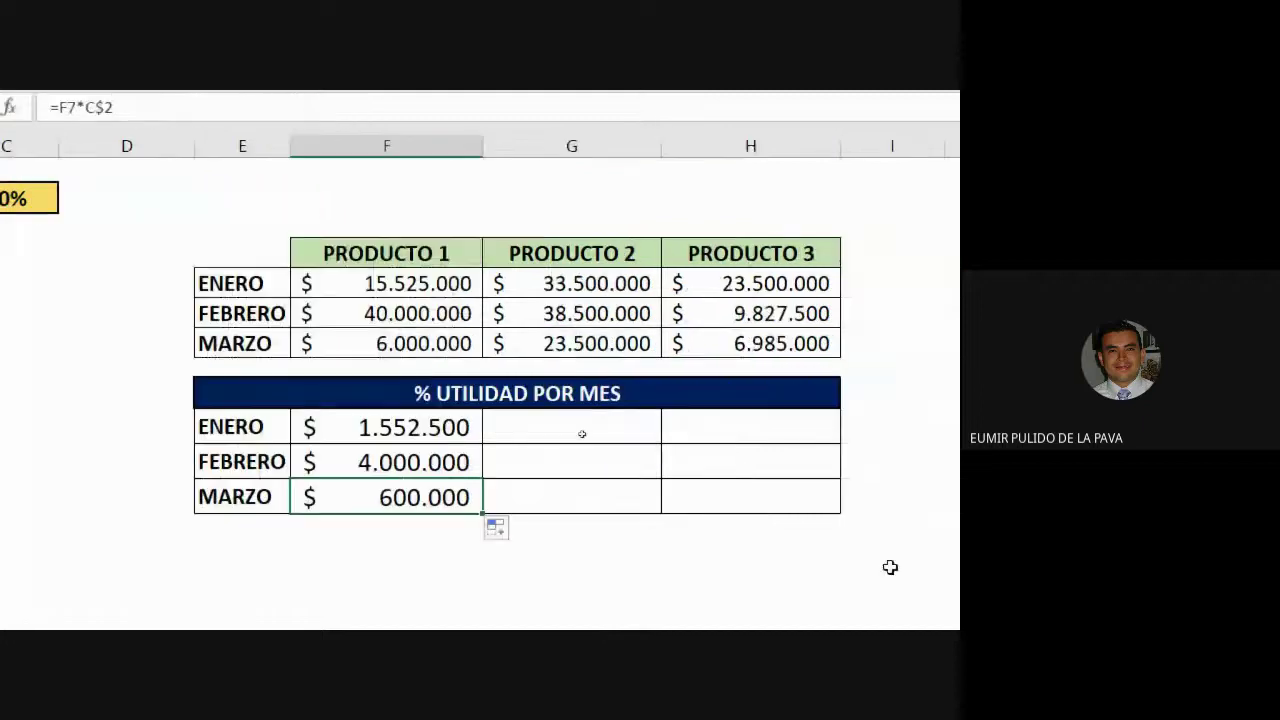
# Step: Clear the PRODUCTO 1 profits for FEBRERO and MARZO in F11:F12 and review the ENERO formula in F10
pyautogui.moveTo(420, 458); pyautogui.dragTo(428, 491)
pyautogui.press('Delete')
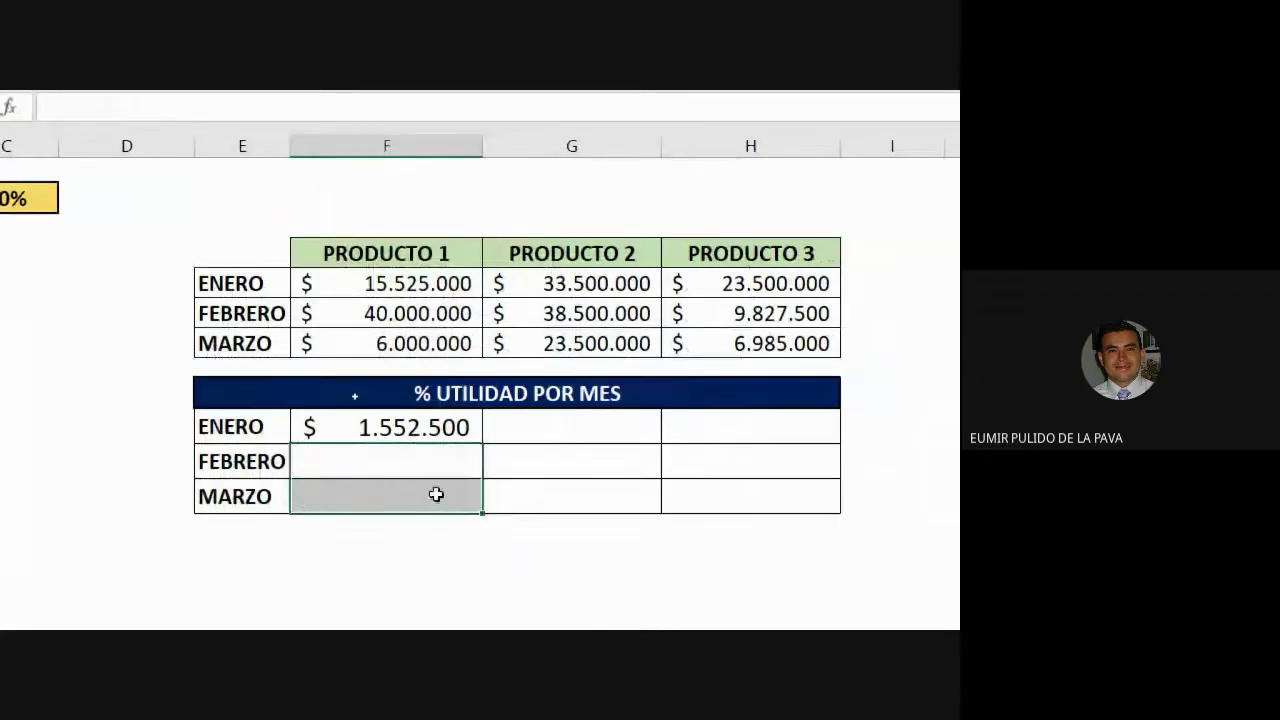
pyautogui.doubleClick(432, 430)
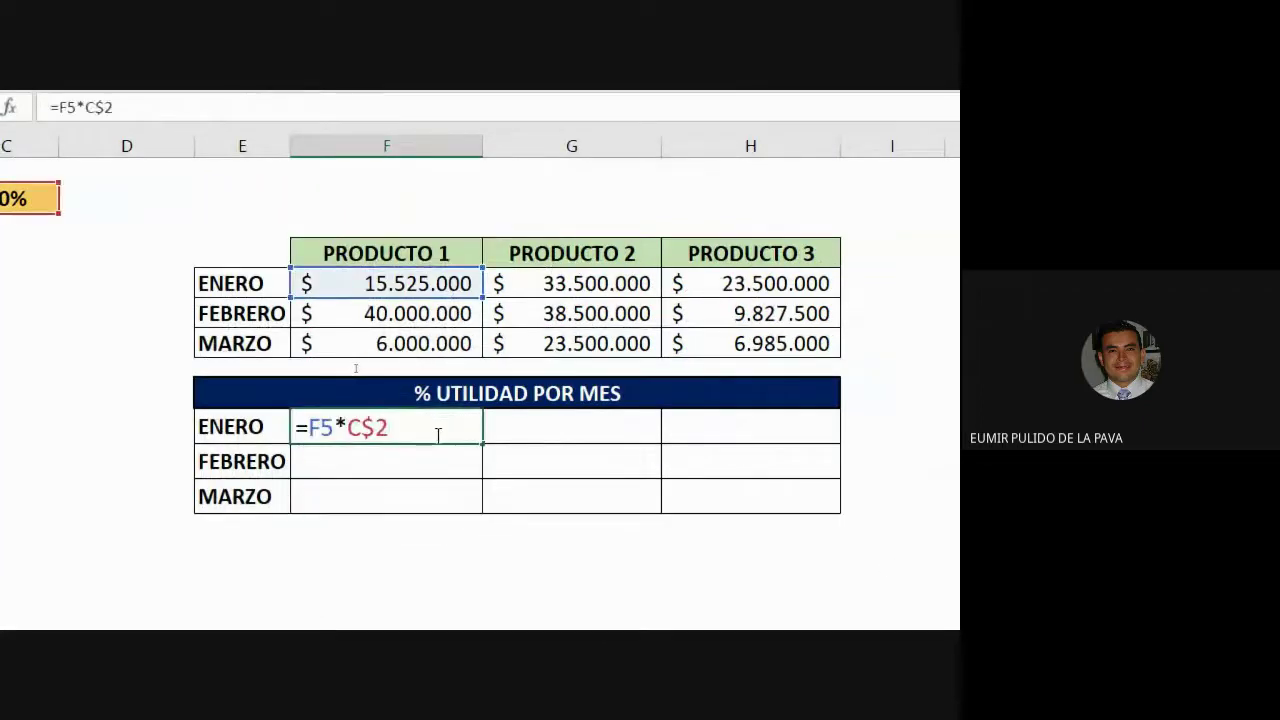
pyautogui.hotkey('ctrl', 'Return')
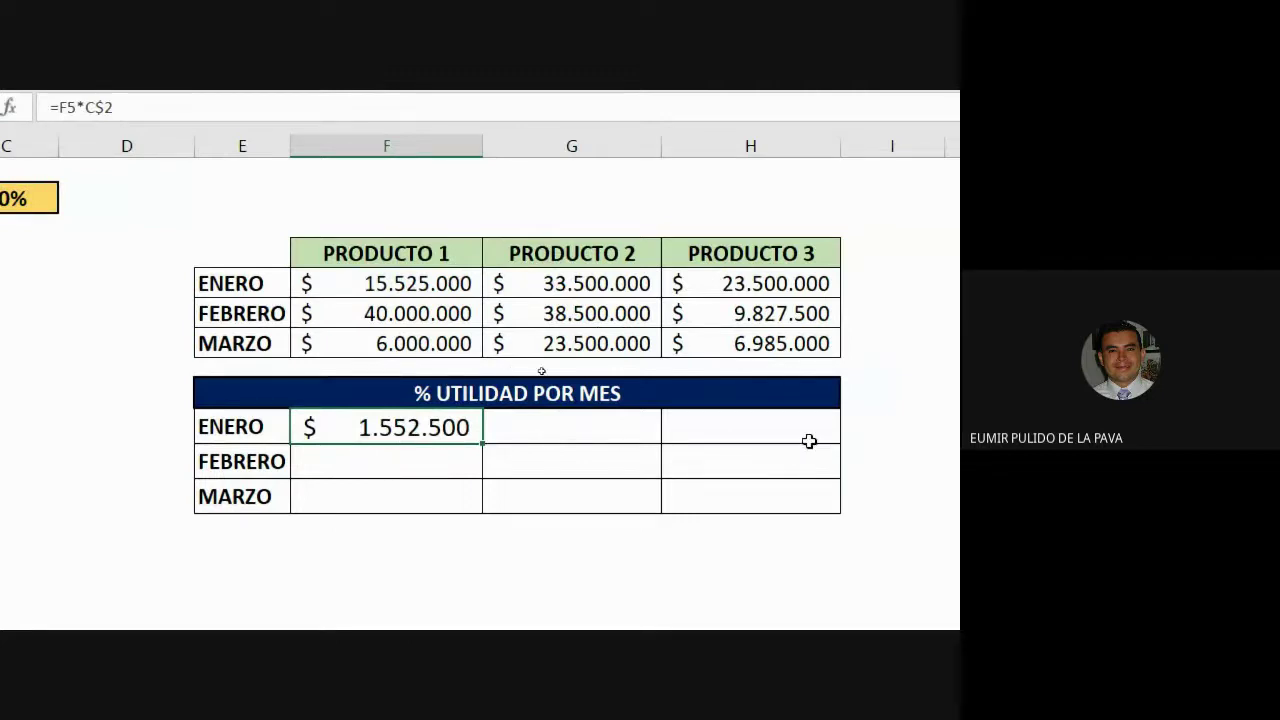
# Step: Review the ENERO sales of PRODUCTO 2 and PRODUCTO 3, and fill the F10 profit formula across to H10
pyautogui.click(579, 288)
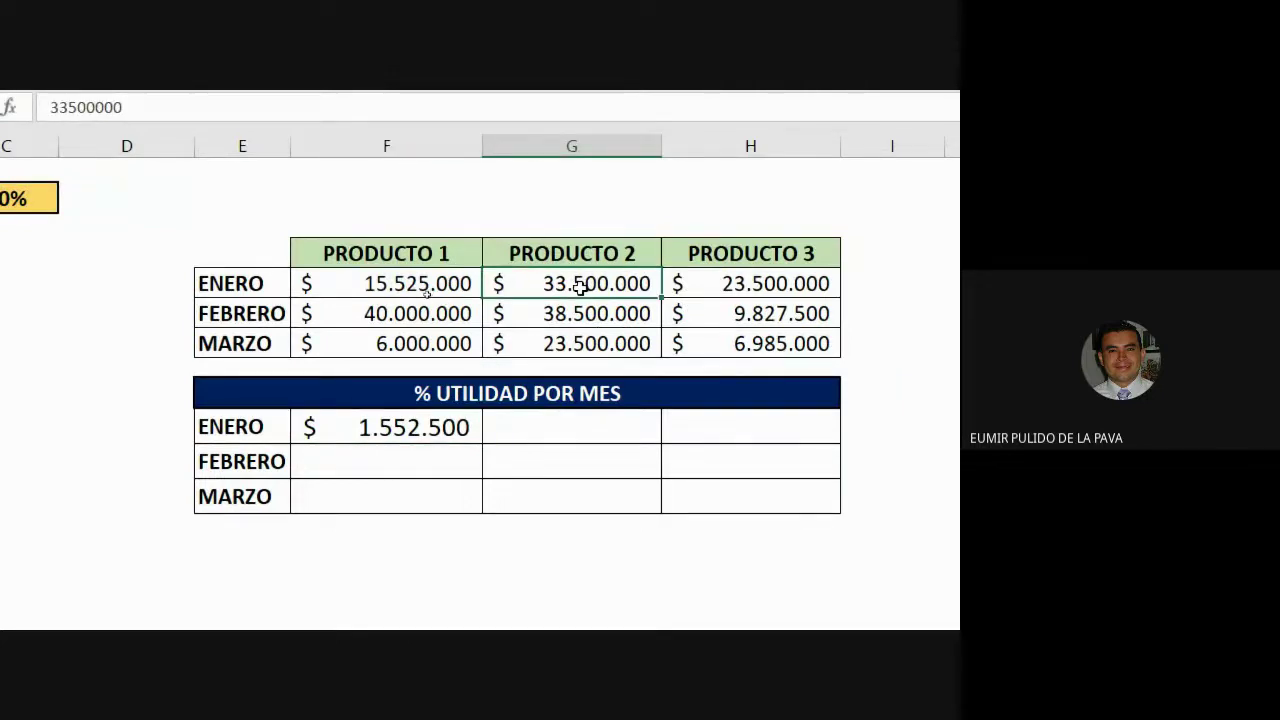
pyautogui.click(727, 280)
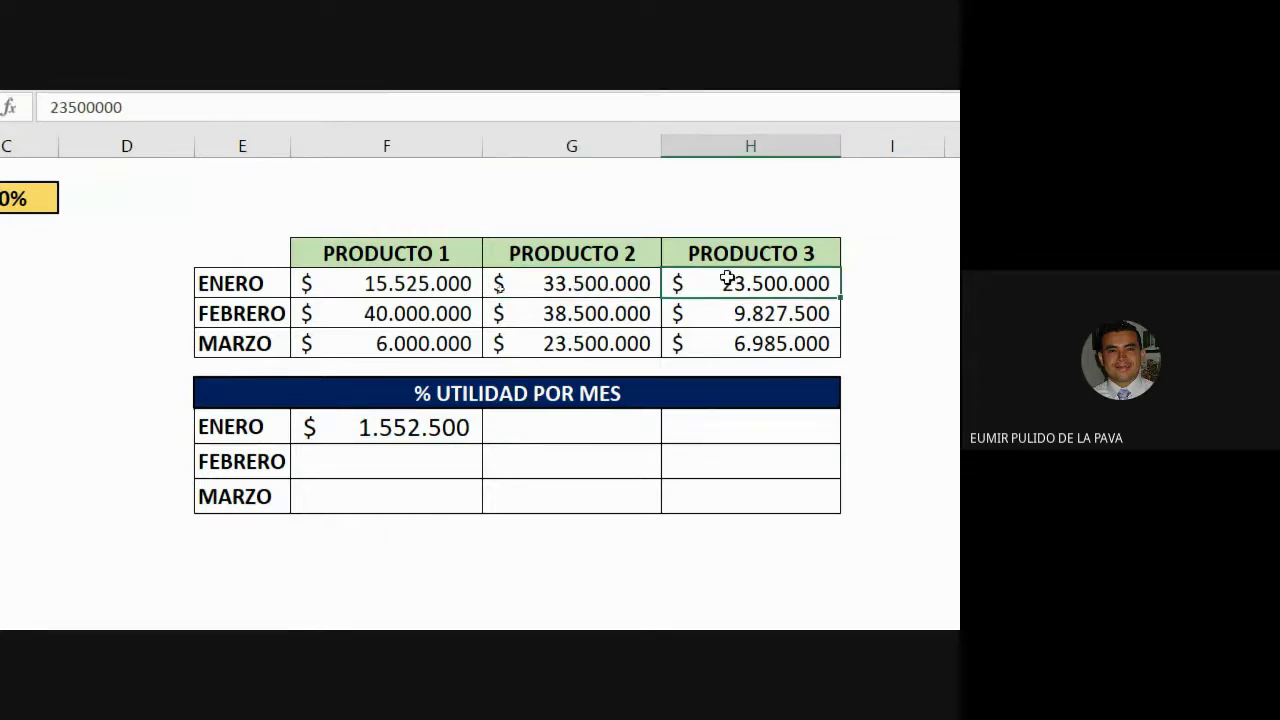
pyautogui.click(449, 432)
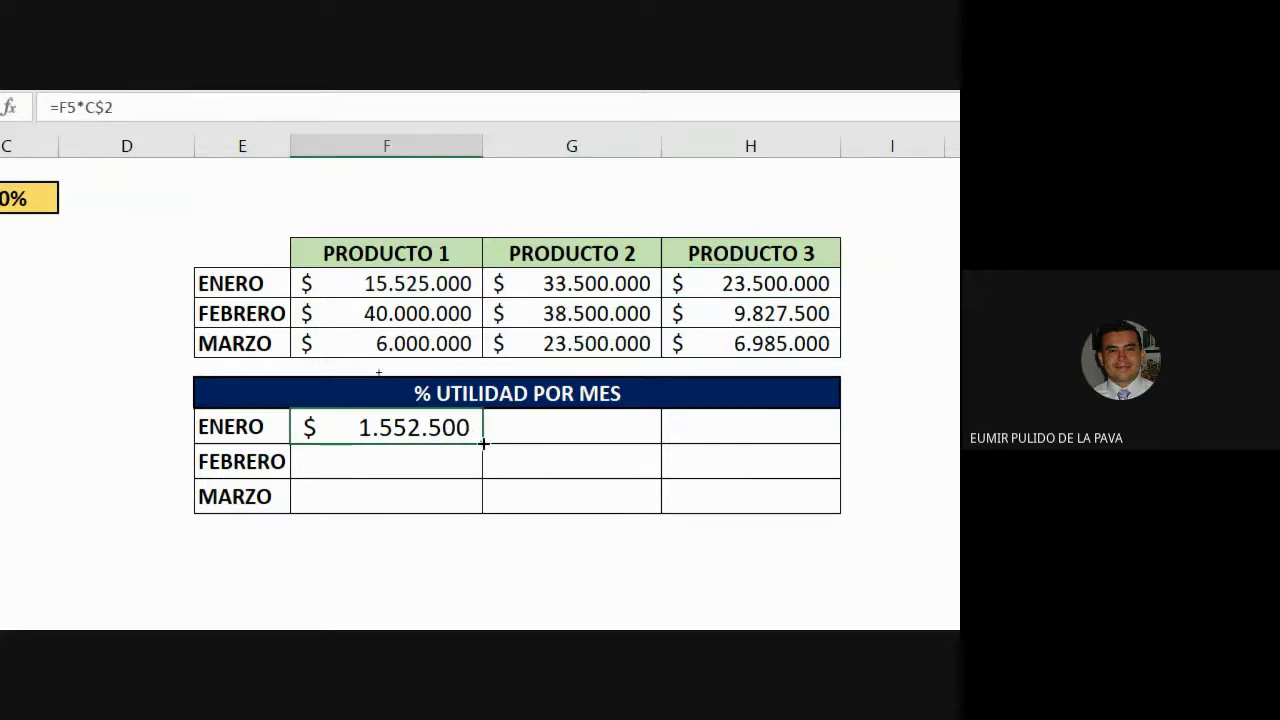
pyautogui.moveTo(482, 443); pyautogui.dragTo(849, 443)
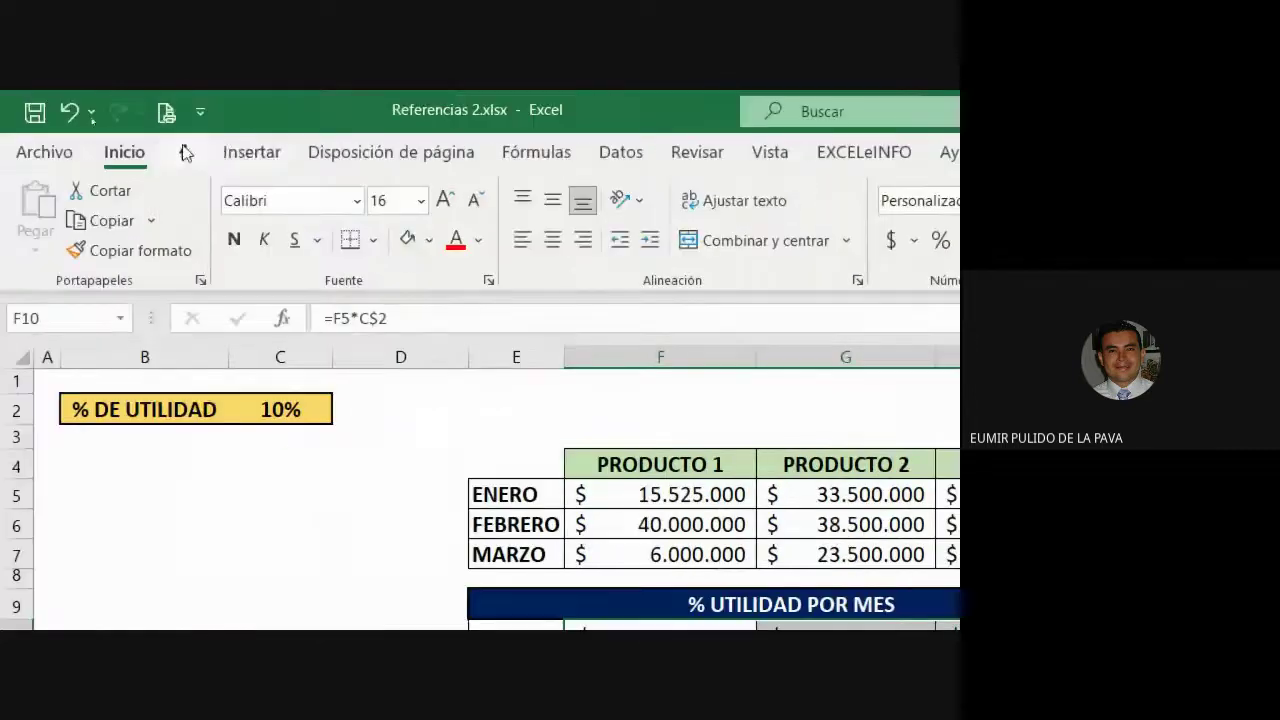
# Step: Insert a wide right-pointing block arrow and place it just below the % UTILIDAD POR MES table
pyautogui.click(252, 152)
pyautogui.click(290, 228)
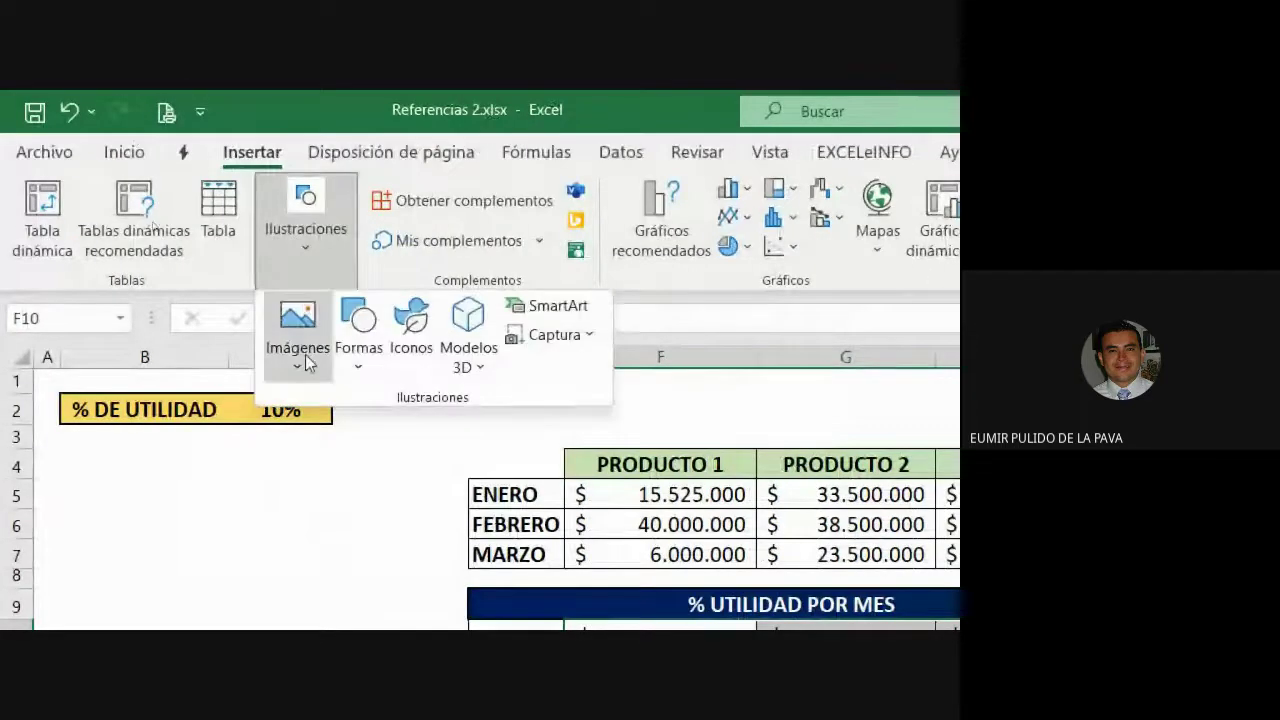
pyautogui.click(354, 348)
pyautogui.click(562, 437)
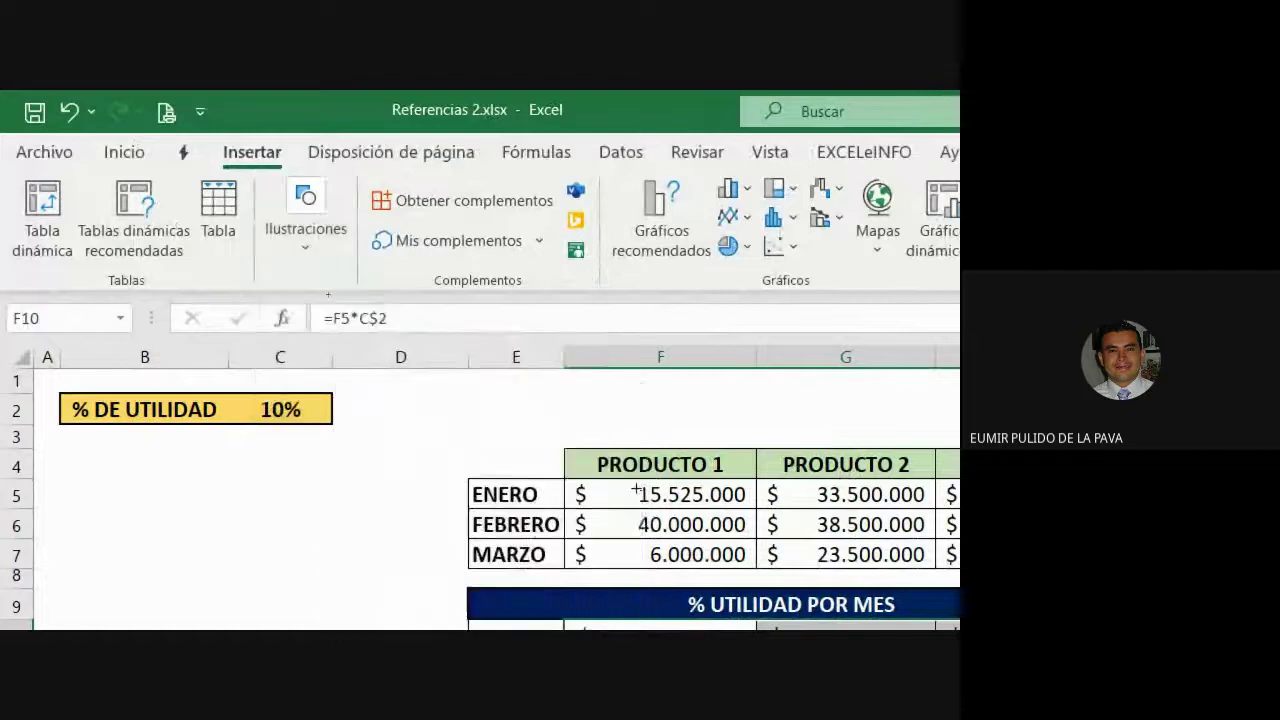
pyautogui.moveTo(188, 474); pyautogui.dragTo(751, 600)
pyautogui.moveTo(609, 529); pyautogui.dragTo(712, 458)
# Step: Inspect the ENERO formulas in F10, G10 and H10, comparing which profit rate cell each one references
pyautogui.doubleClick(342, 344)
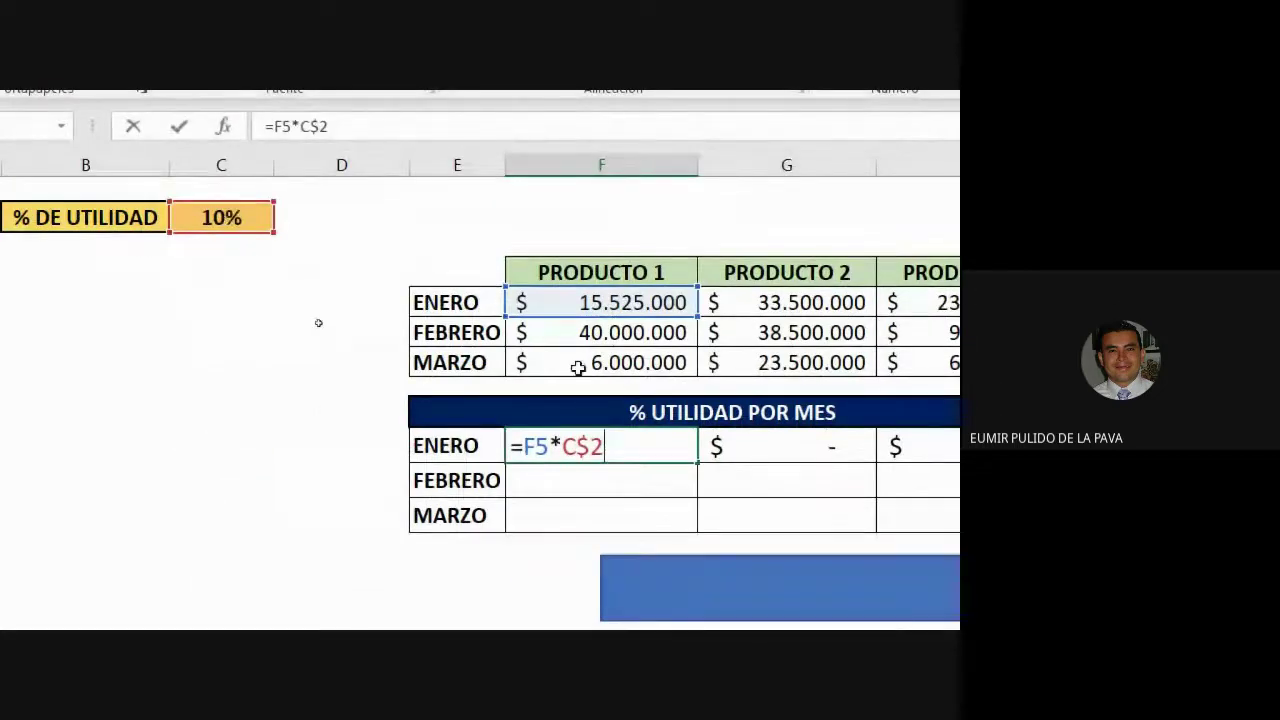
pyautogui.press('Escape')
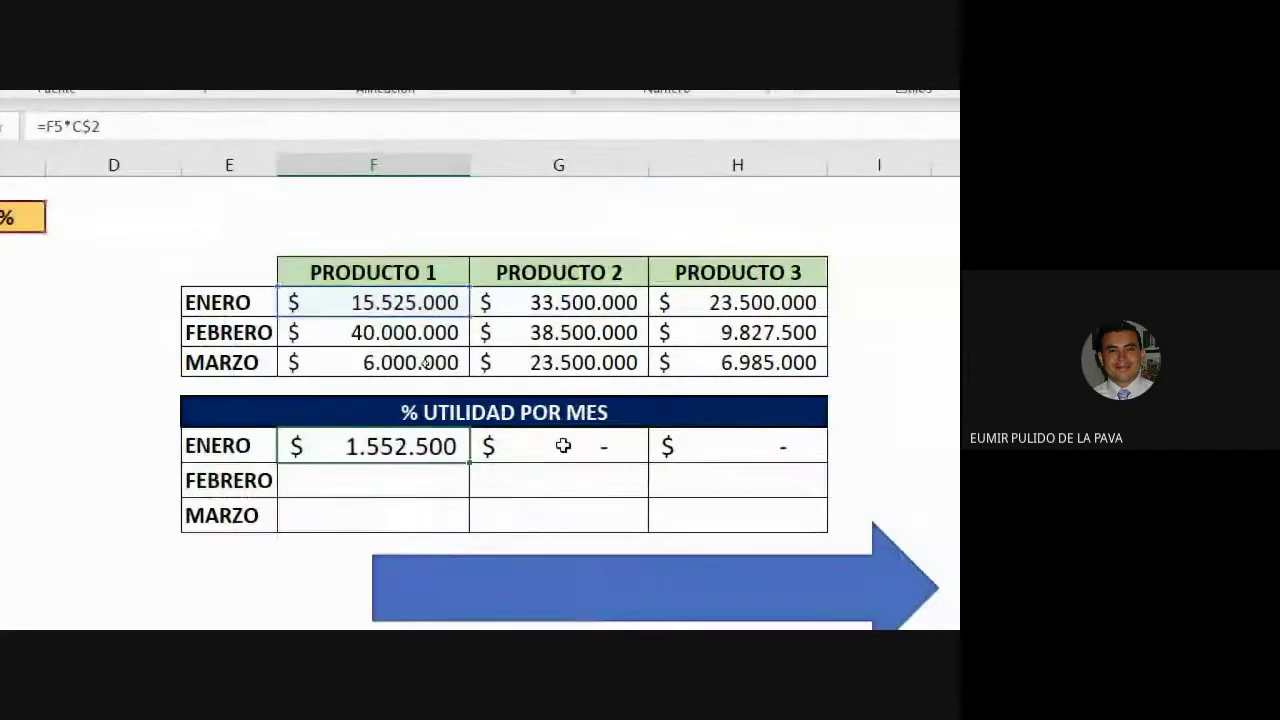
pyautogui.doubleClick(740, 446)
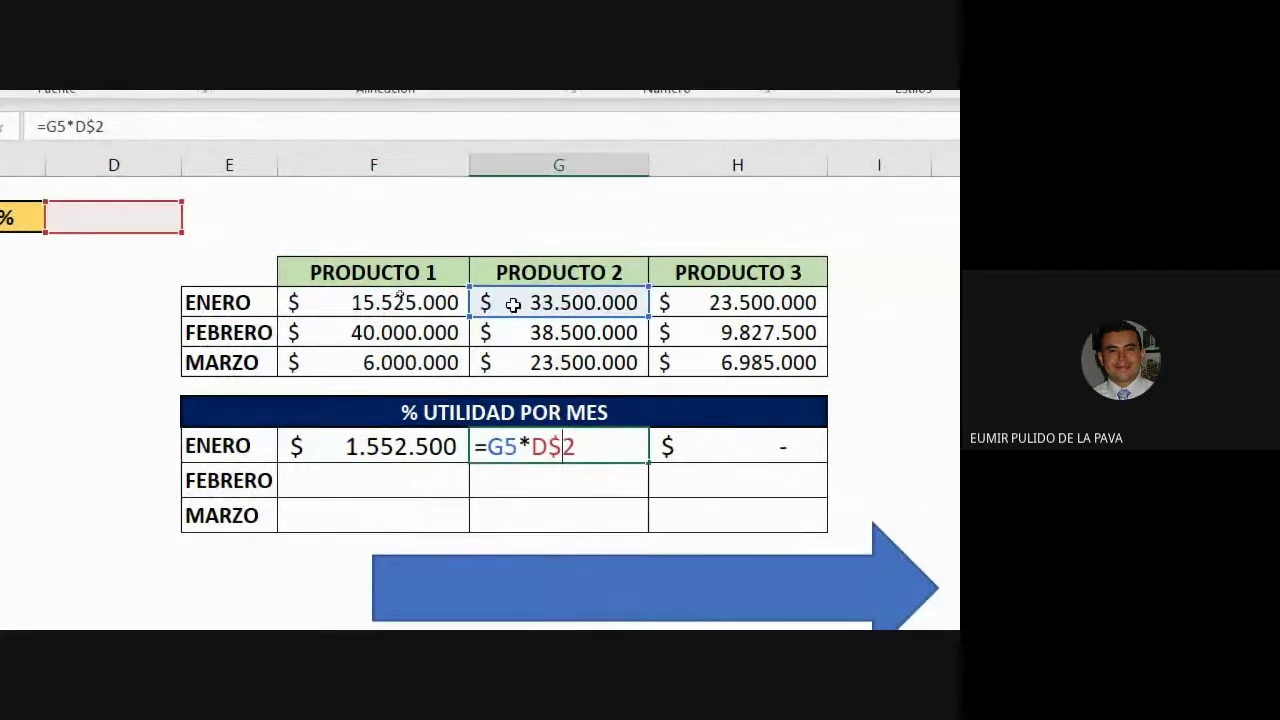
pyautogui.doubleClick(545, 446)
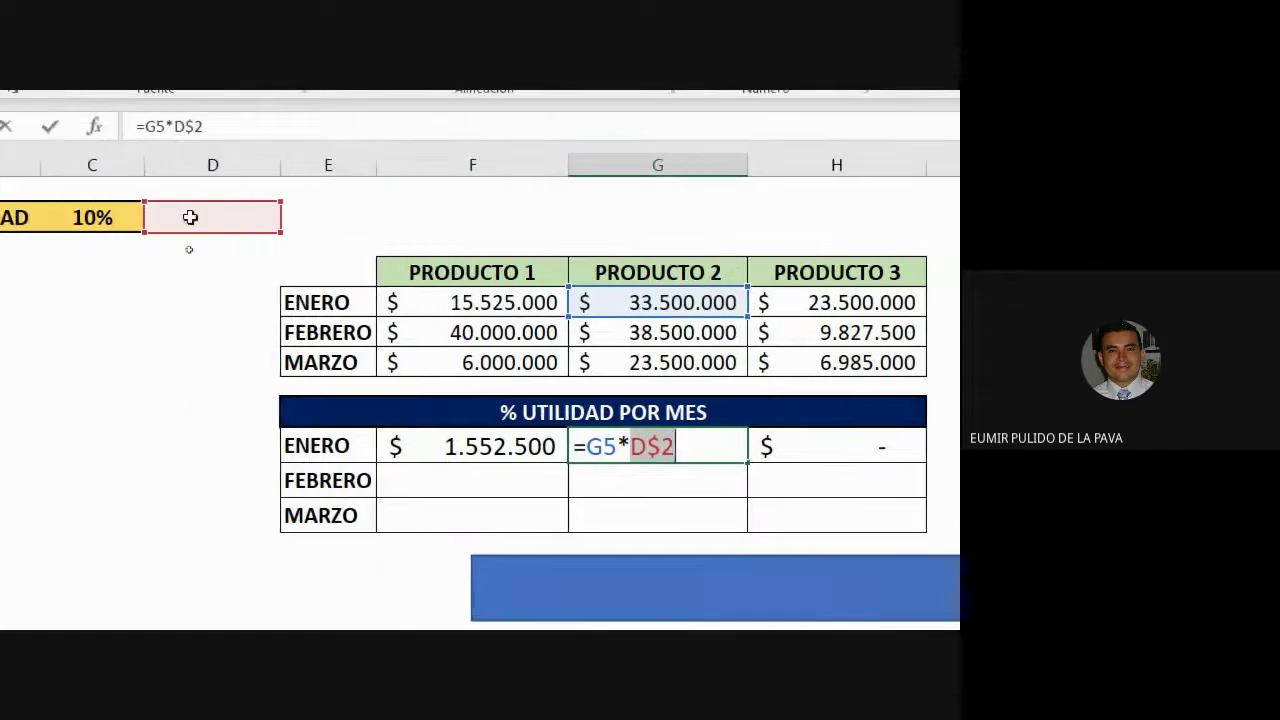
pyautogui.press('Return')
pyautogui.doubleClick(840, 446)
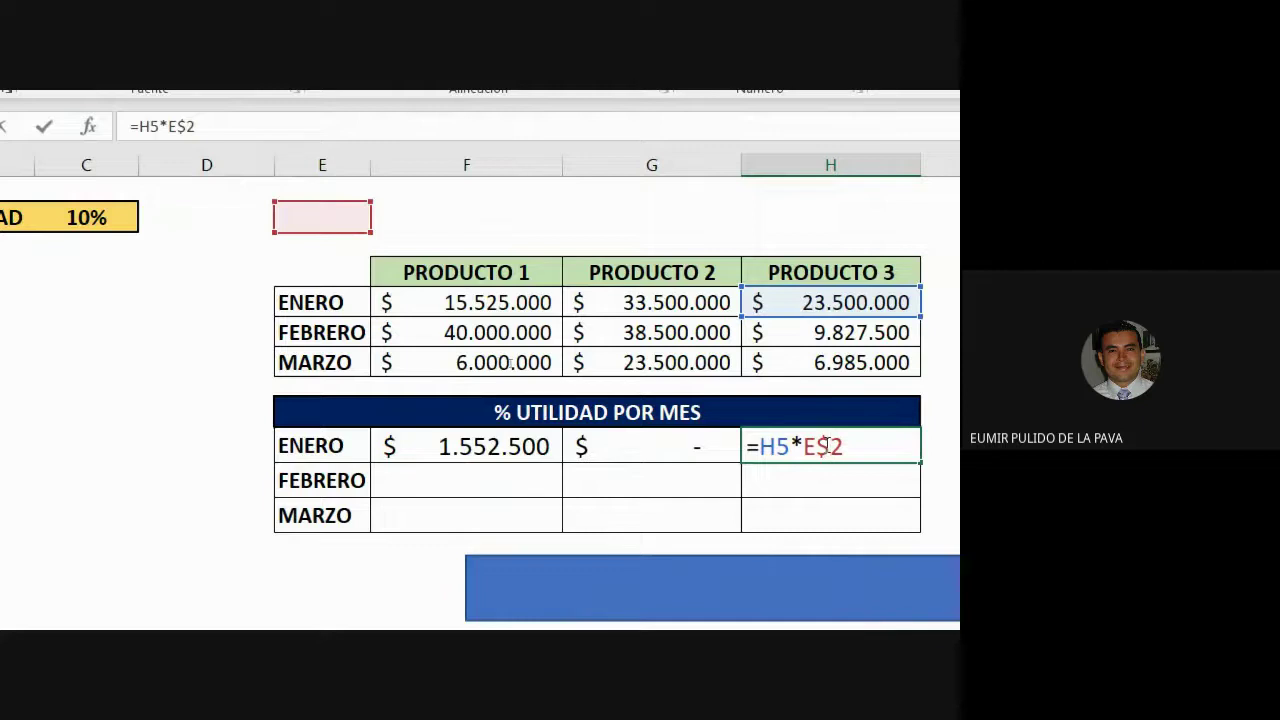
# Step: Lengthen the block arrow slightly to the right and recheck the formulas in G10 and H10
pyautogui.click(903, 575)
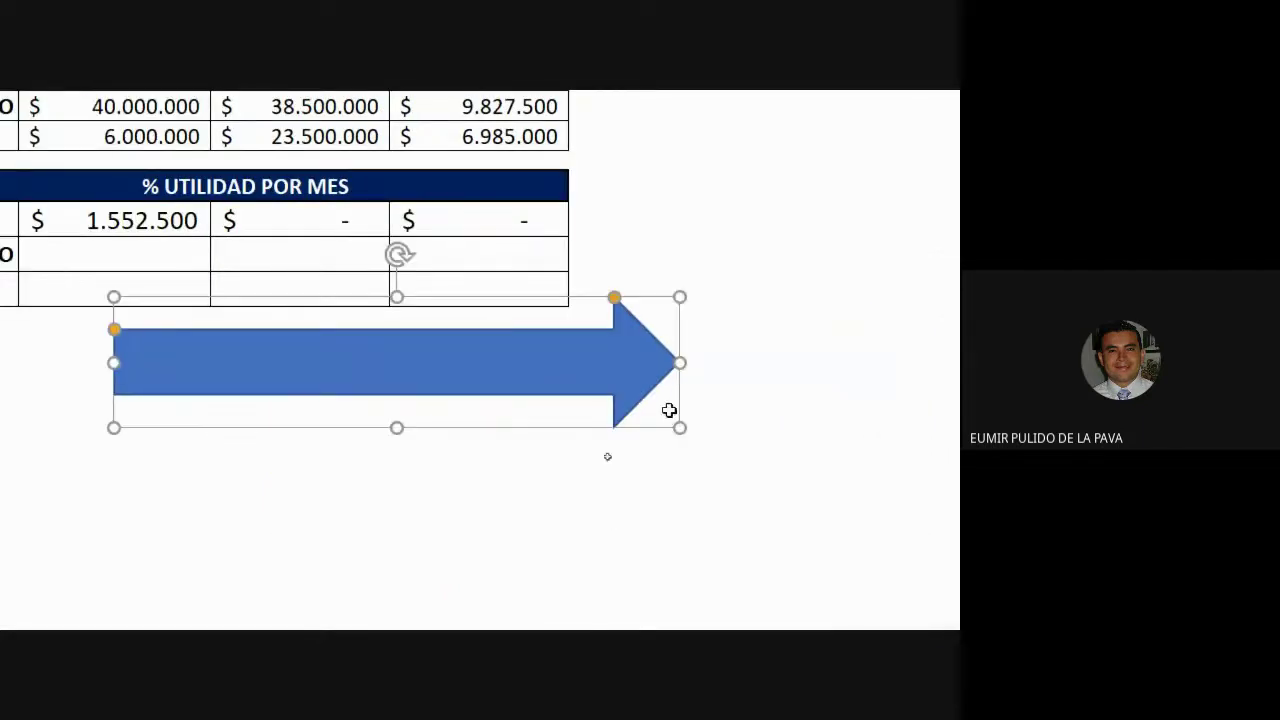
pyautogui.moveTo(680, 362)
pyautogui.mouseDown()
pyautogui.moveTo(191, 349)
pyautogui.moveTo(684, 350)
pyautogui.mouseUp()
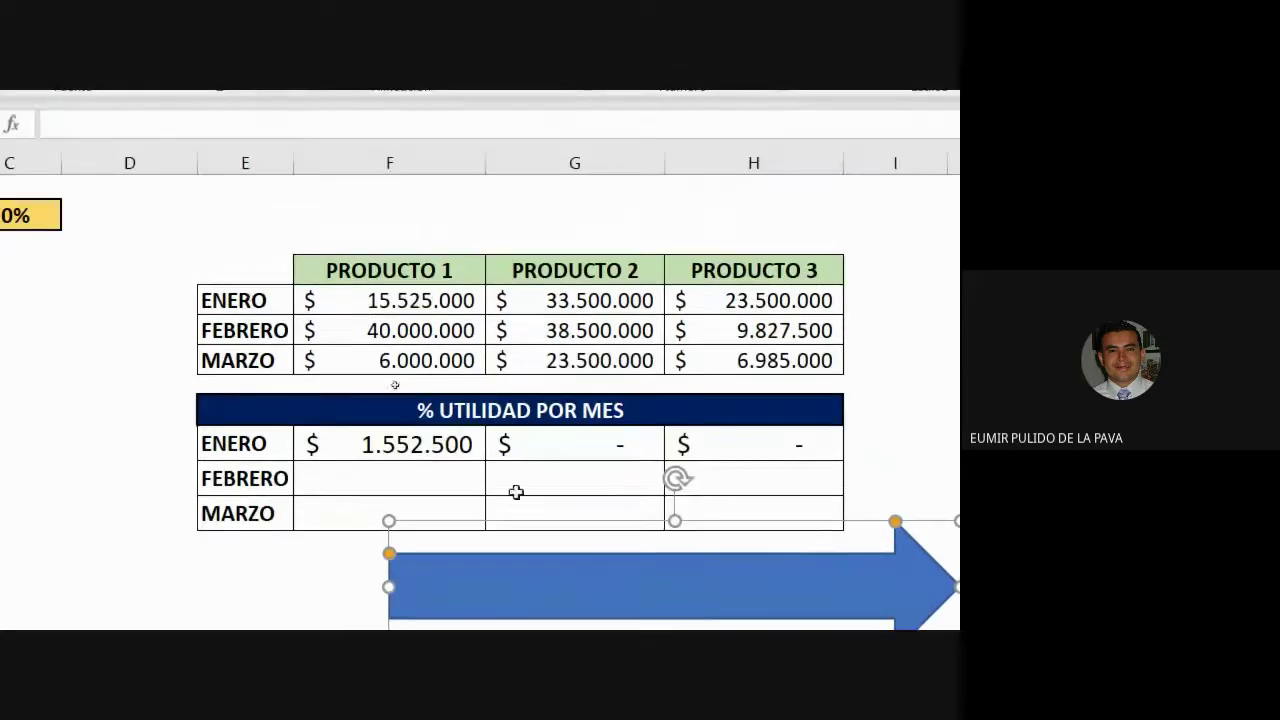
pyautogui.doubleClick(543, 450)
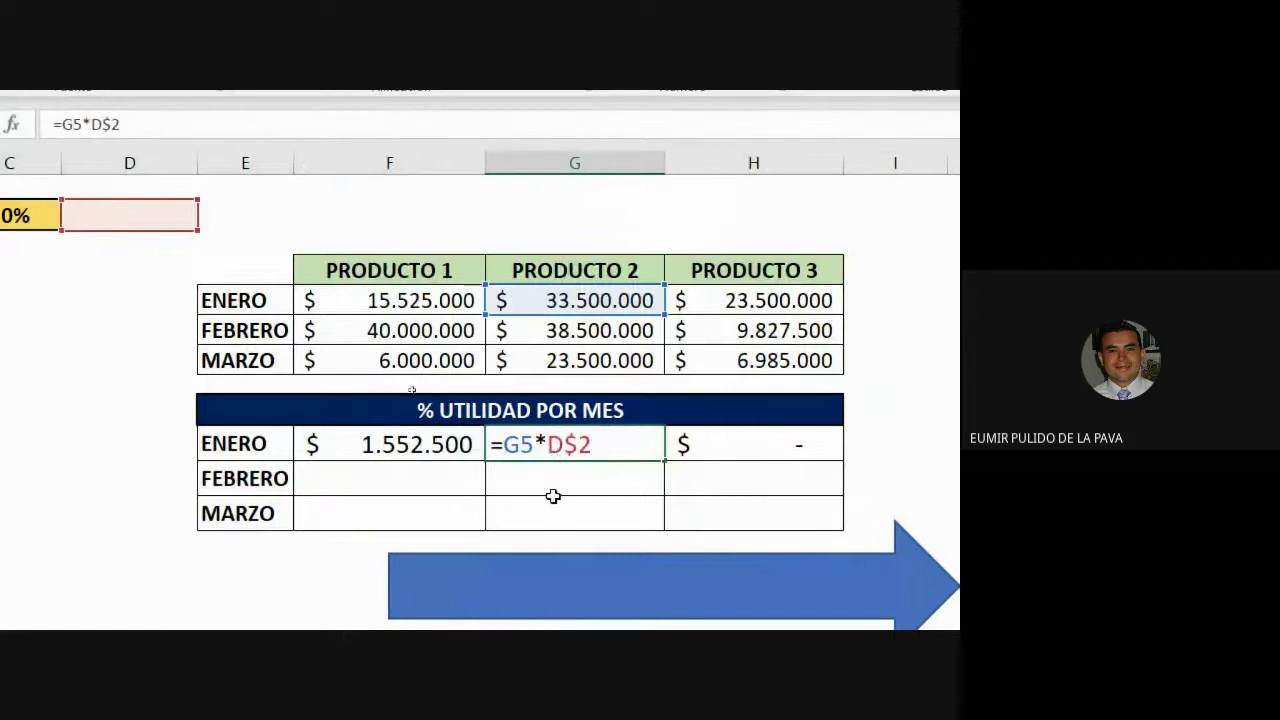
pyautogui.click(728, 443)
pyautogui.press('Escape')
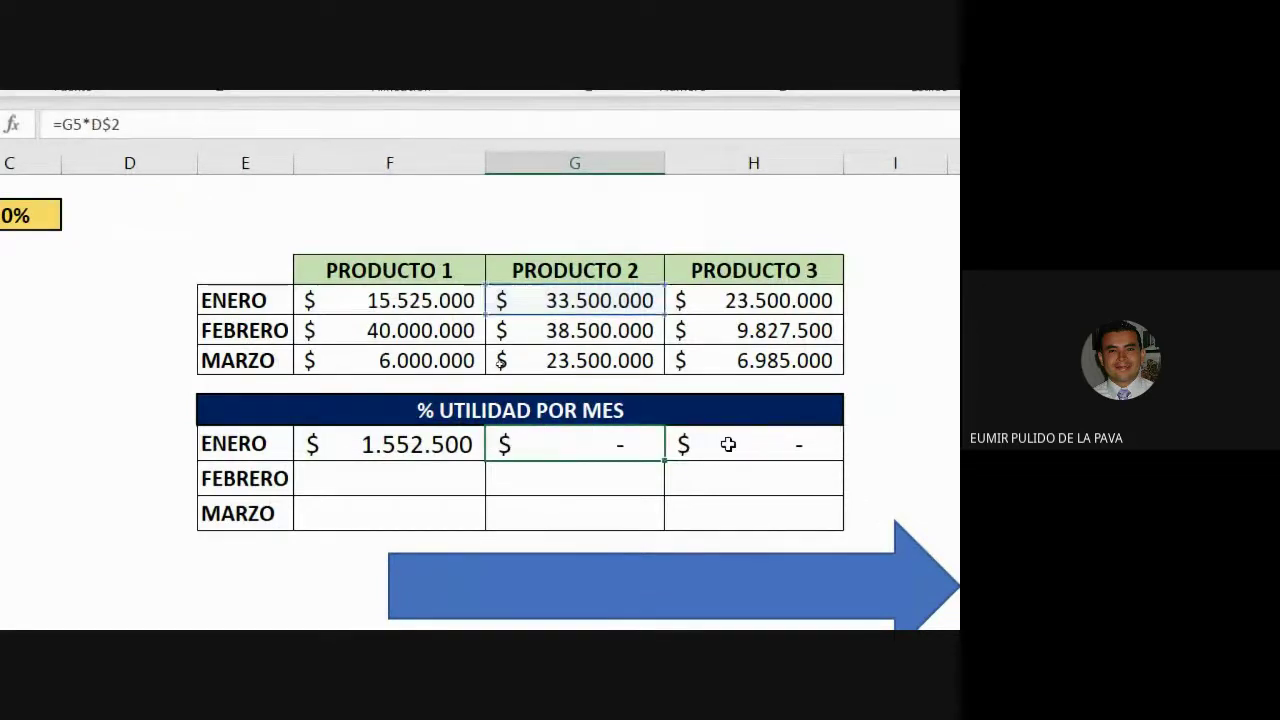
pyautogui.doubleClick(728, 444)
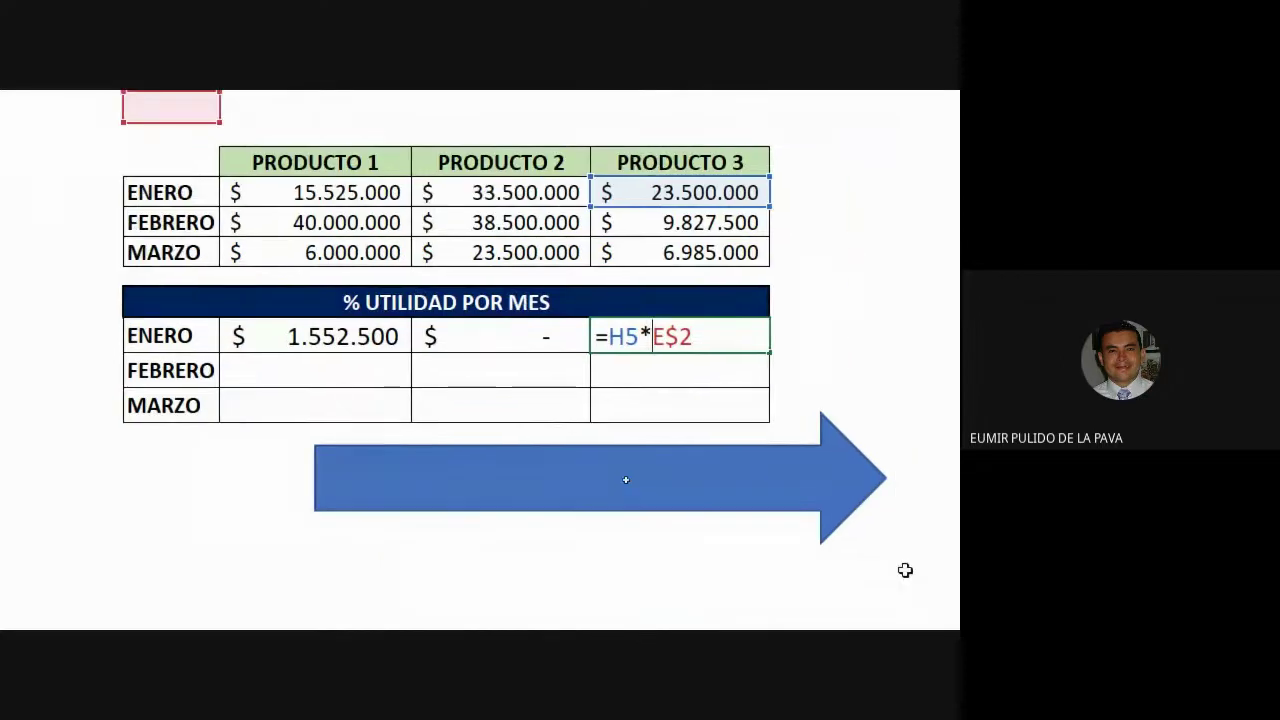
# Step: Add the text COLUMNAS inside the block arrow
pyautogui.rightClick(677, 474)
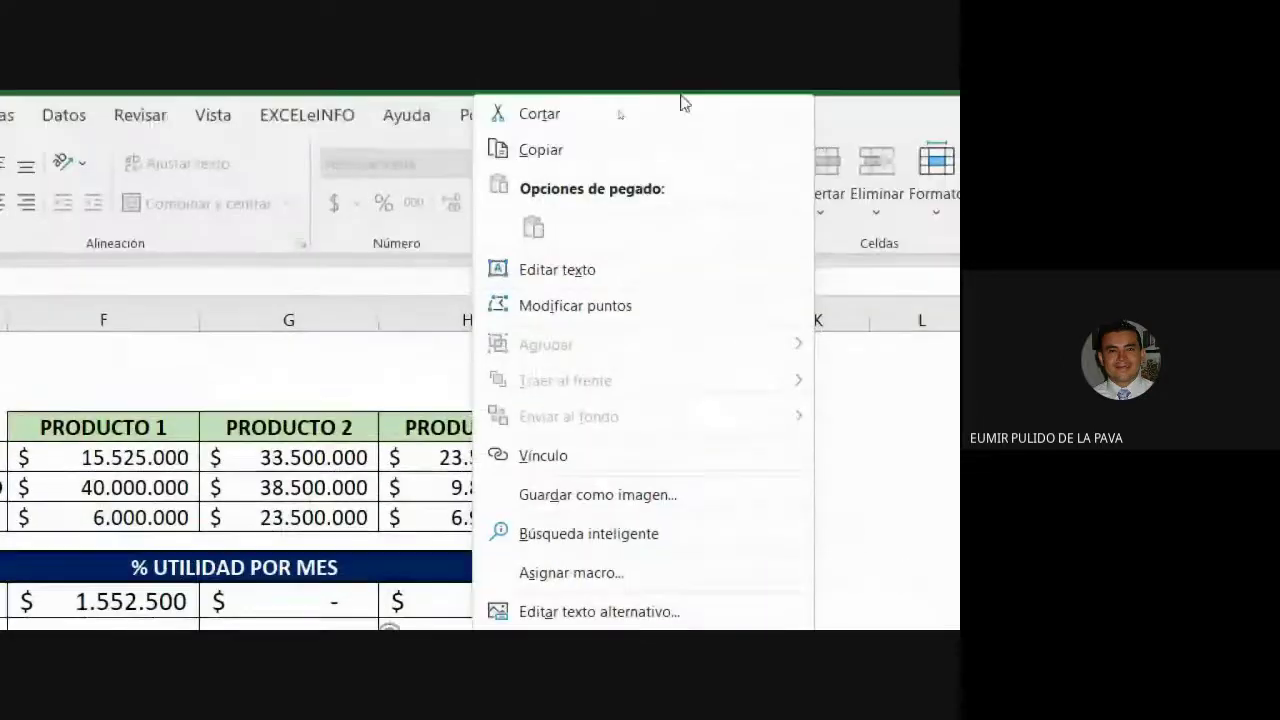
pyautogui.click(627, 225)
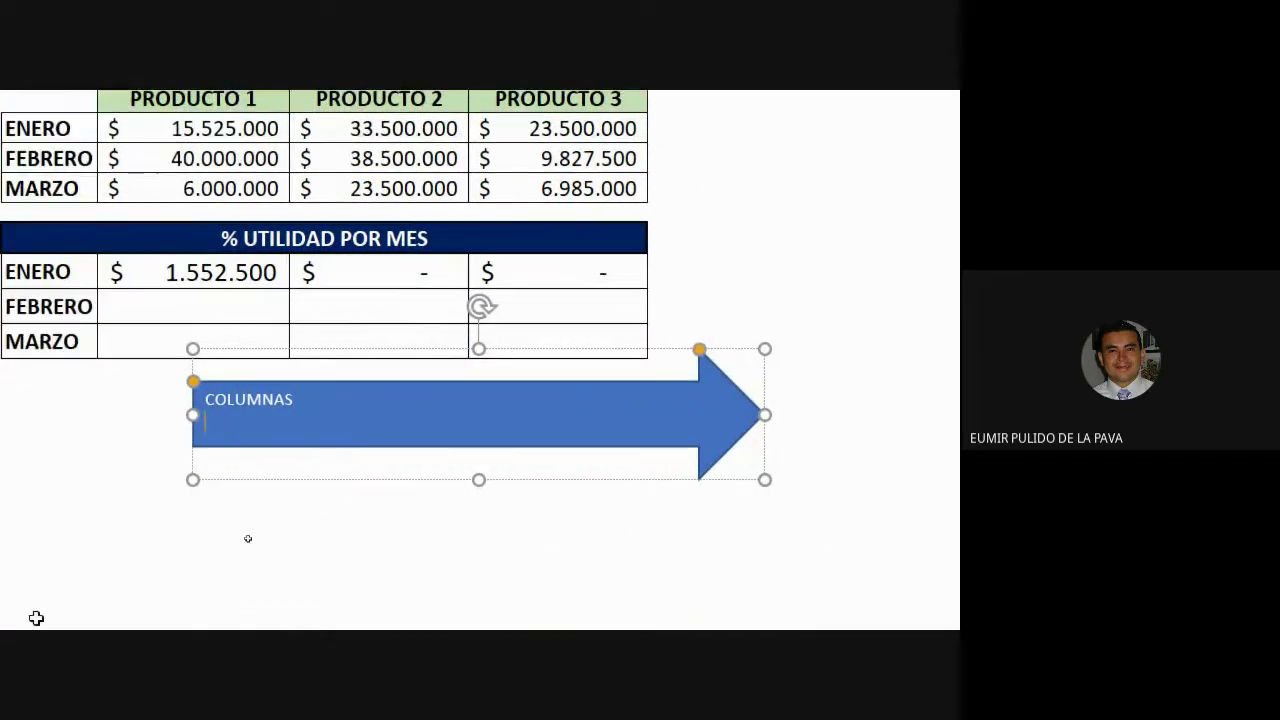
pyautogui.click(163, 558)
# Step: Enlarge the arrow's COLUMNAS label by several font sizes, make it bold and centre it
pyautogui.click(218, 455)
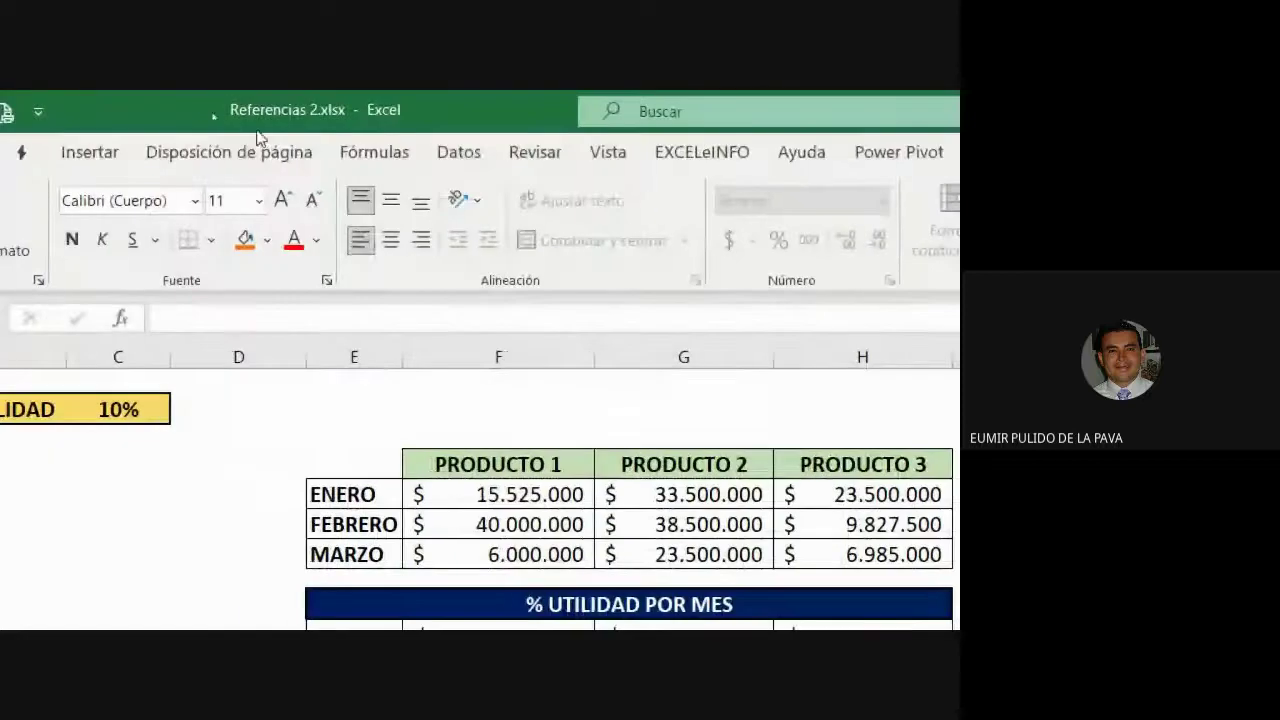
pyautogui.click(282, 200)
pyautogui.click(282, 200)
pyautogui.click(282, 200)
pyautogui.click(282, 200)
pyautogui.click(282, 200)
pyautogui.click(282, 200)
pyautogui.click(282, 200)
pyautogui.click(282, 200)
pyautogui.click(73, 240)
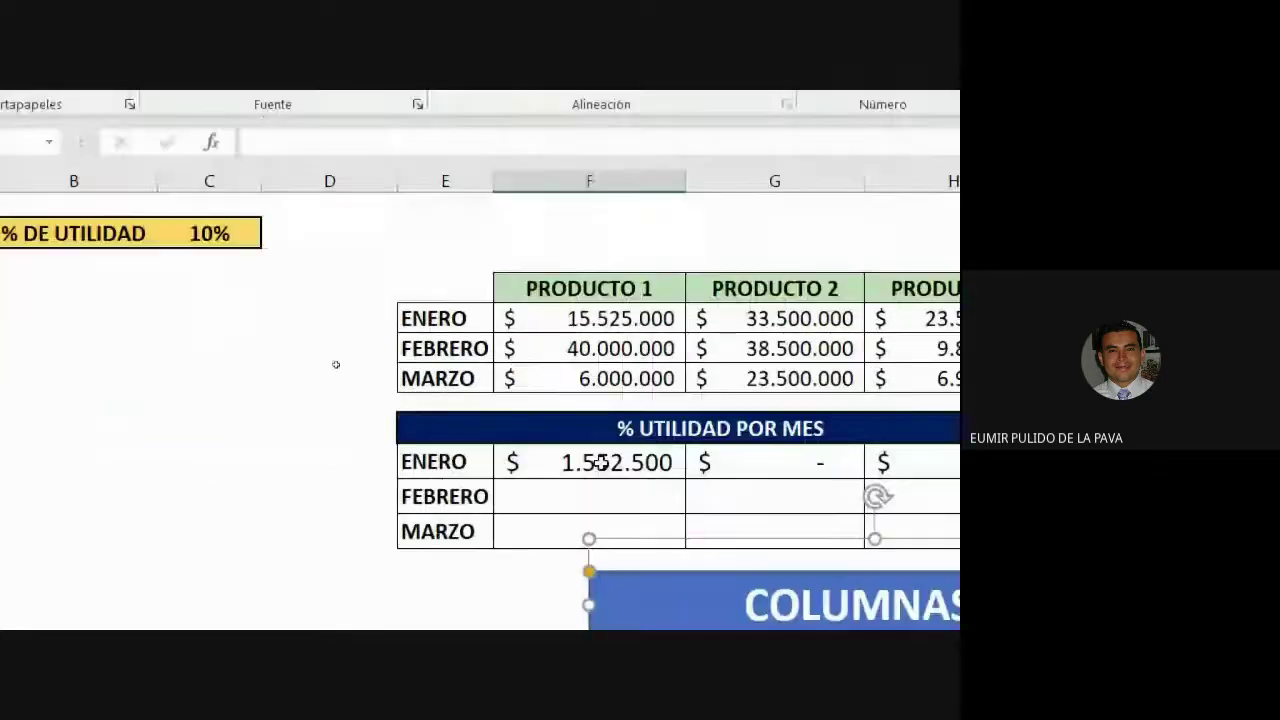
# Step: Review the =F5*C$2 formula in F10 and fill it across again into G10 for PRODUCTO 2
pyautogui.doubleClick(600, 462)
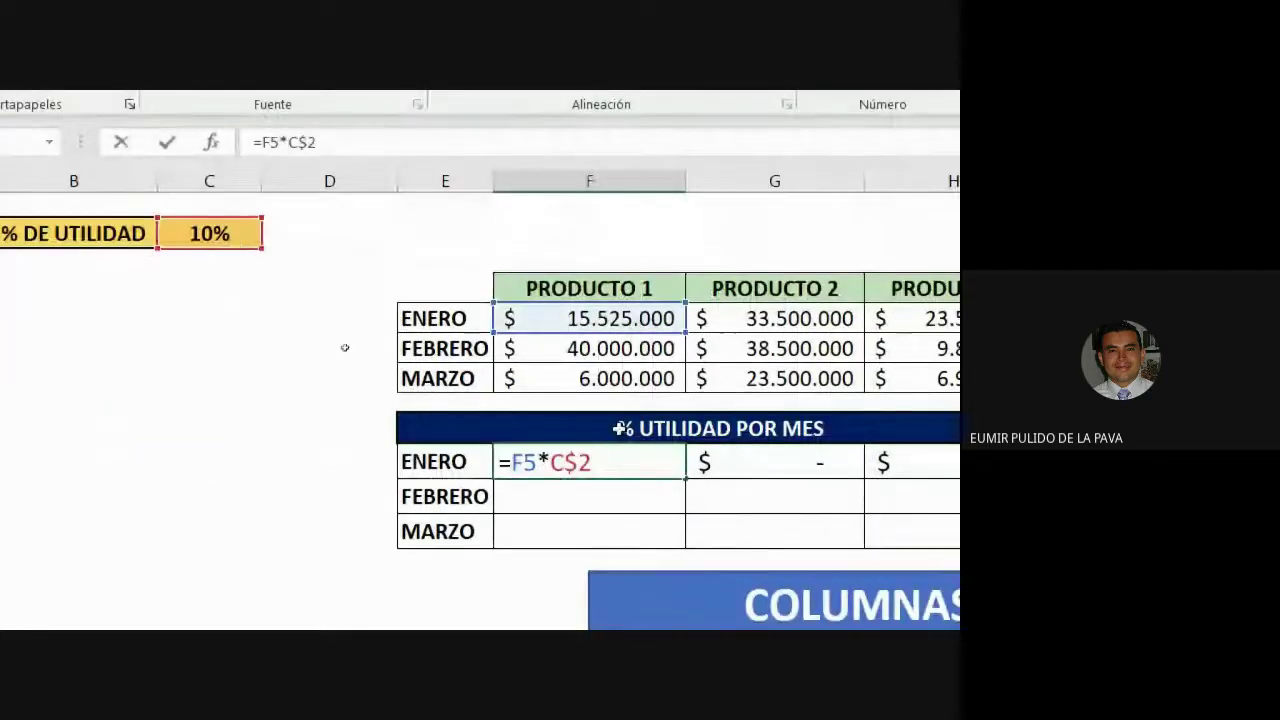
pyautogui.press('Escape')
pyautogui.moveTo(685, 479); pyautogui.dragTo(812, 476)
pyautogui.doubleClick(572, 470)
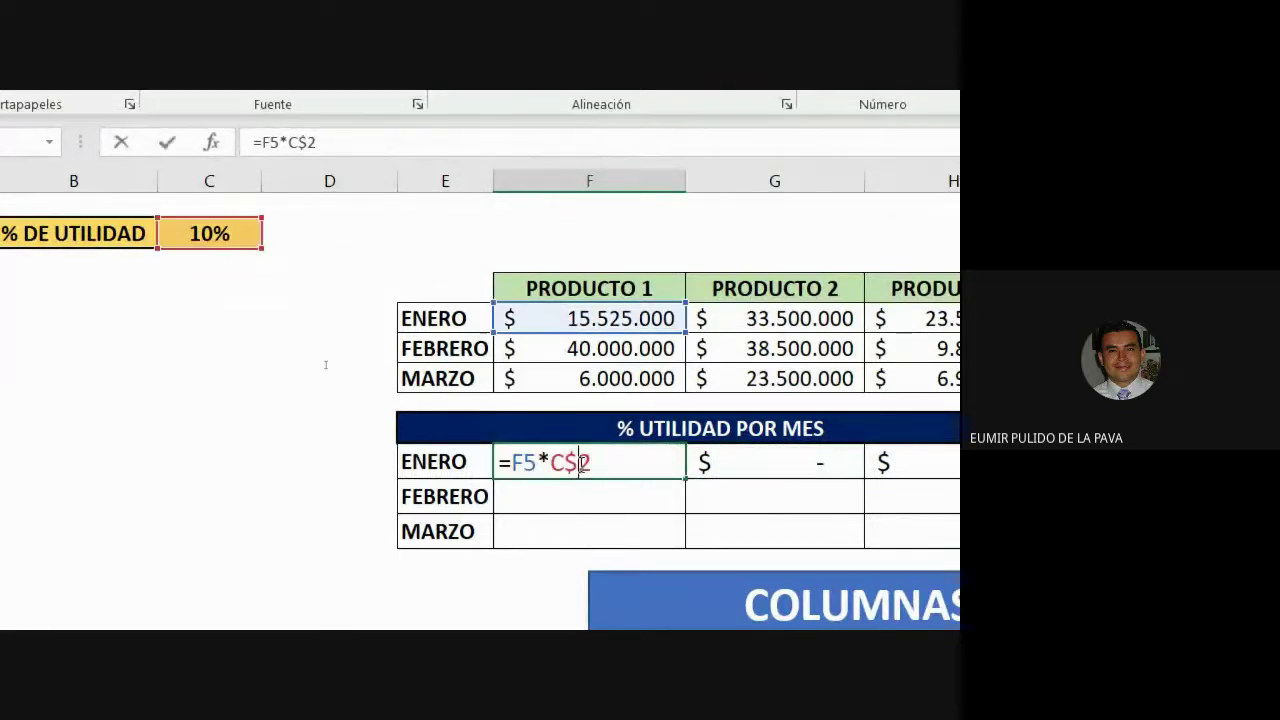
pyautogui.press('Escape')
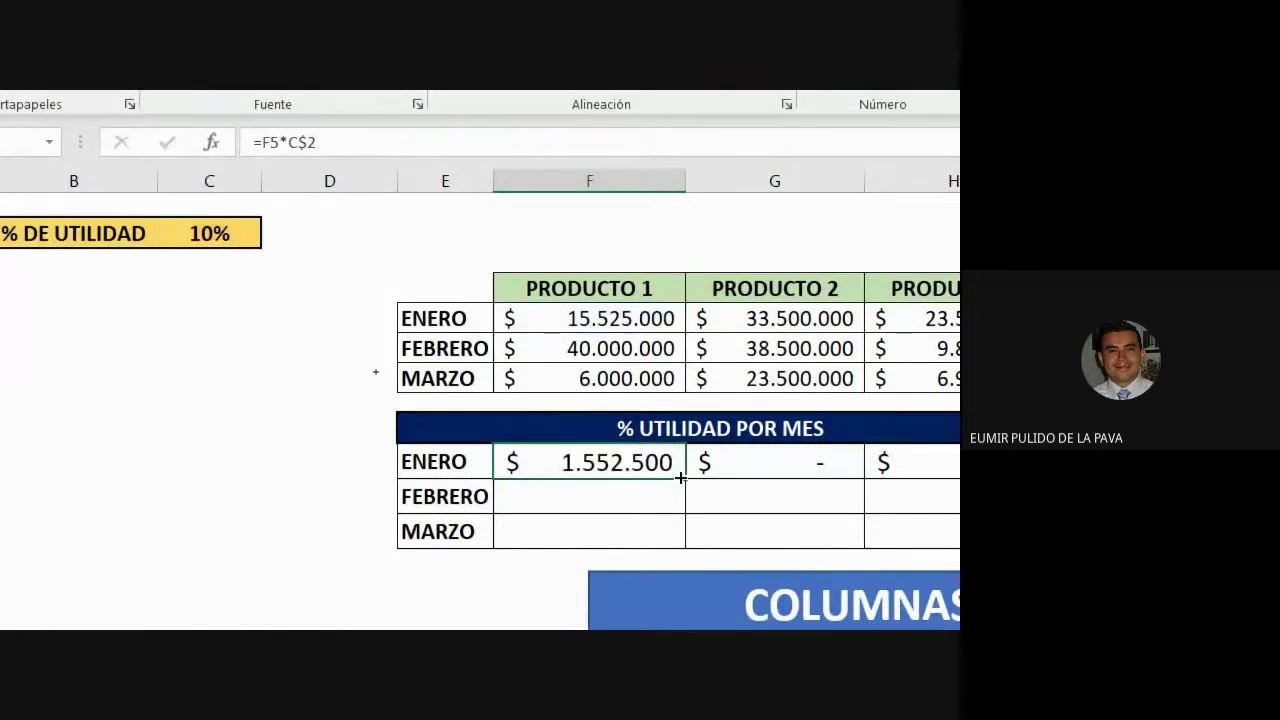
pyautogui.moveTo(680, 478); pyautogui.dragTo(789, 466)
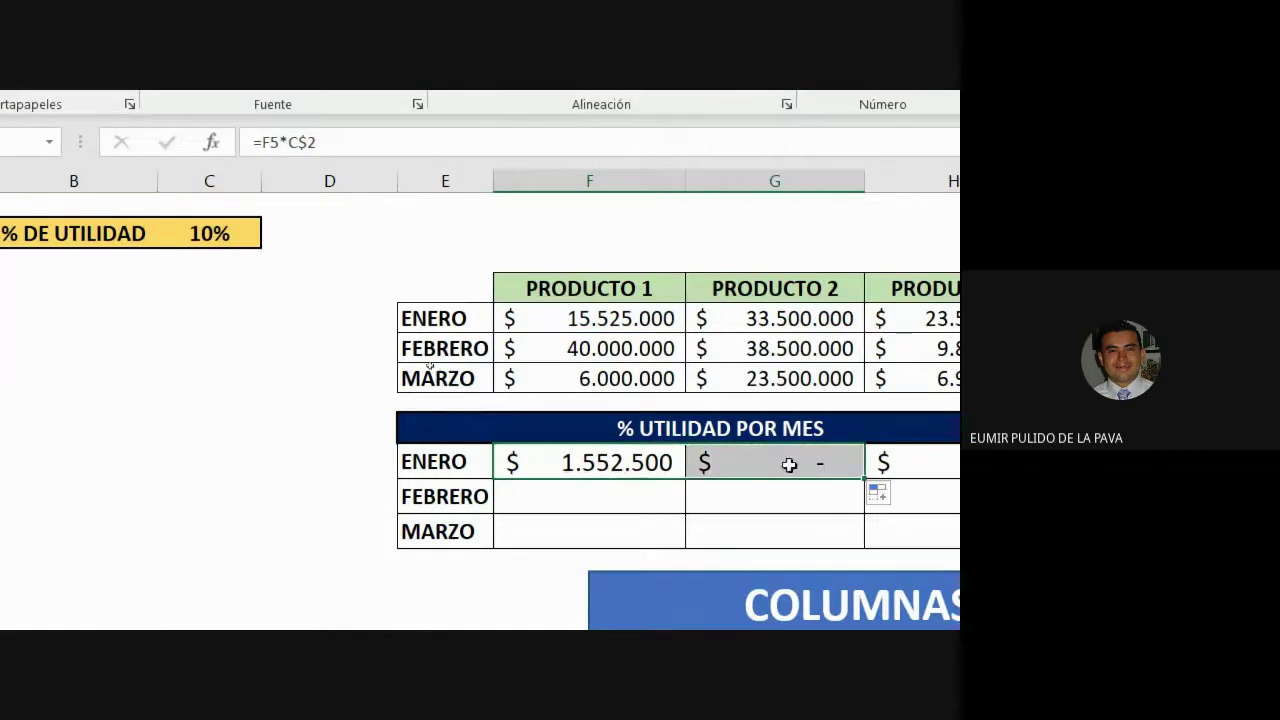
# Step: Examine the PRODUCTO 2 formula =G5*D$2 in G10, highlighting its D$2 reference
pyautogui.doubleClick(792, 466)
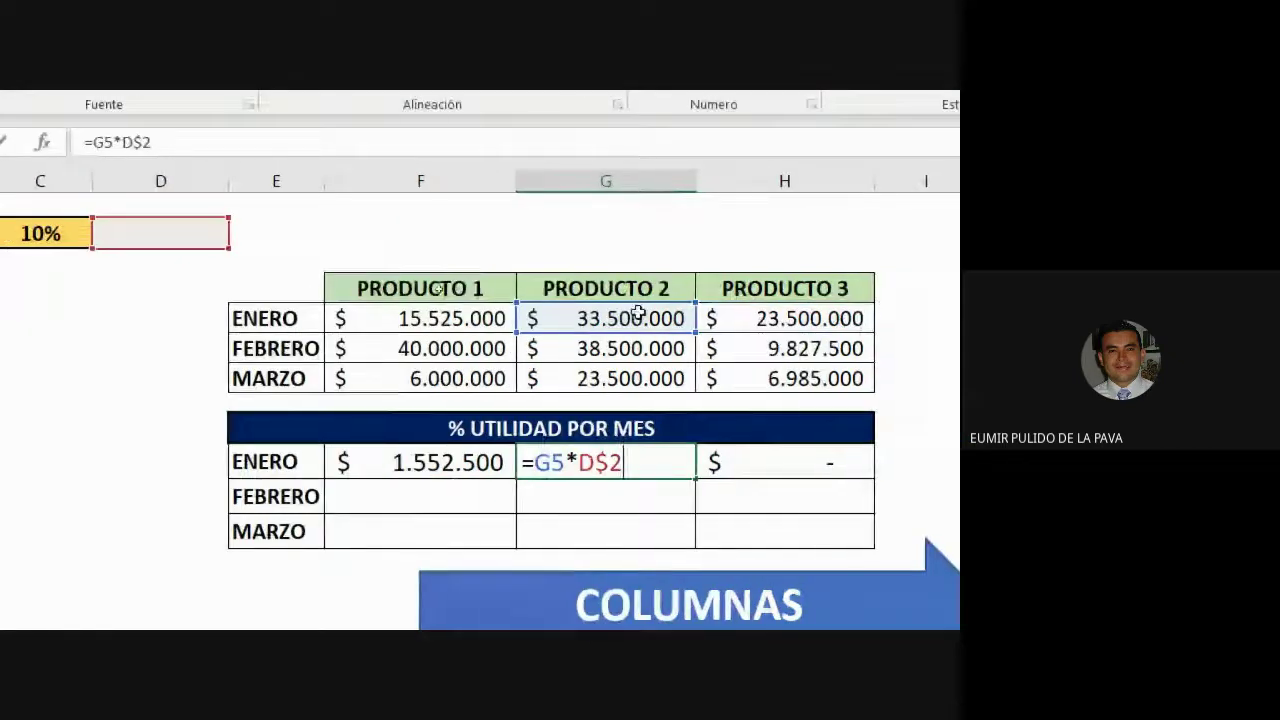
pyautogui.hotkey('shift', 'Left')
pyautogui.hotkey('shift', 'Left')
pyautogui.hotkey('shift', 'Left')
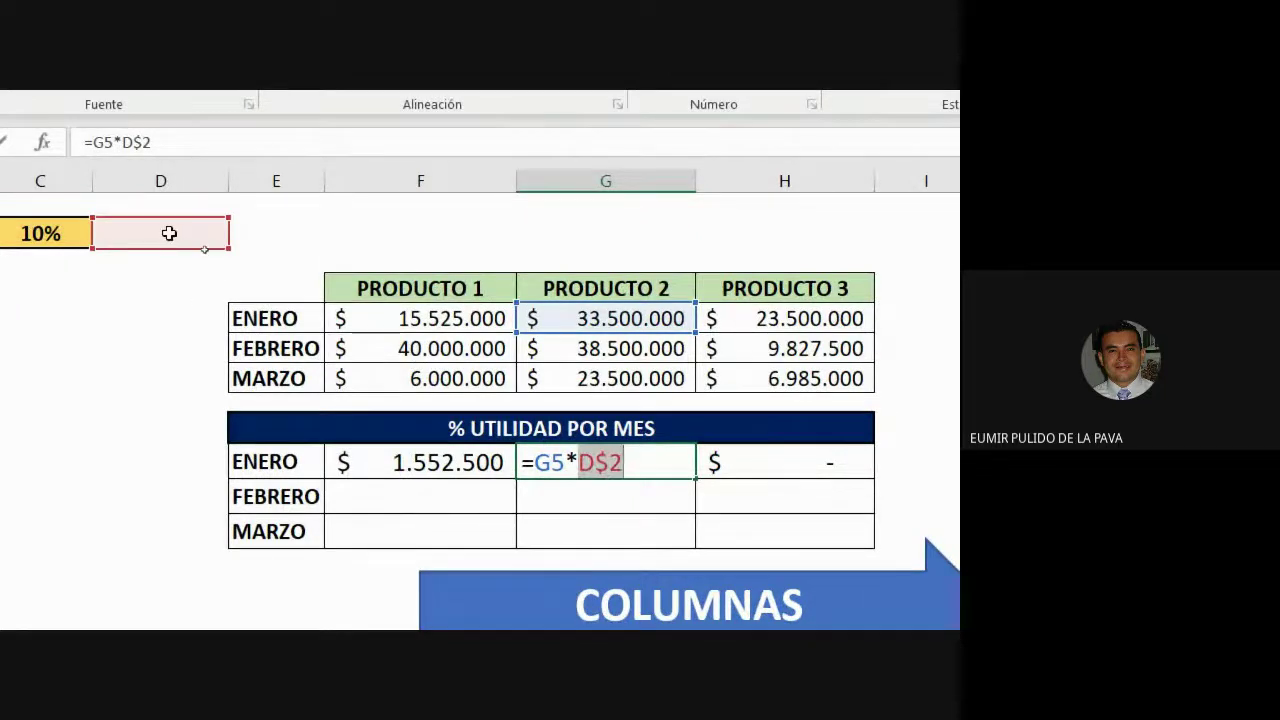
pyautogui.hotkey('ctrl', 'Return')
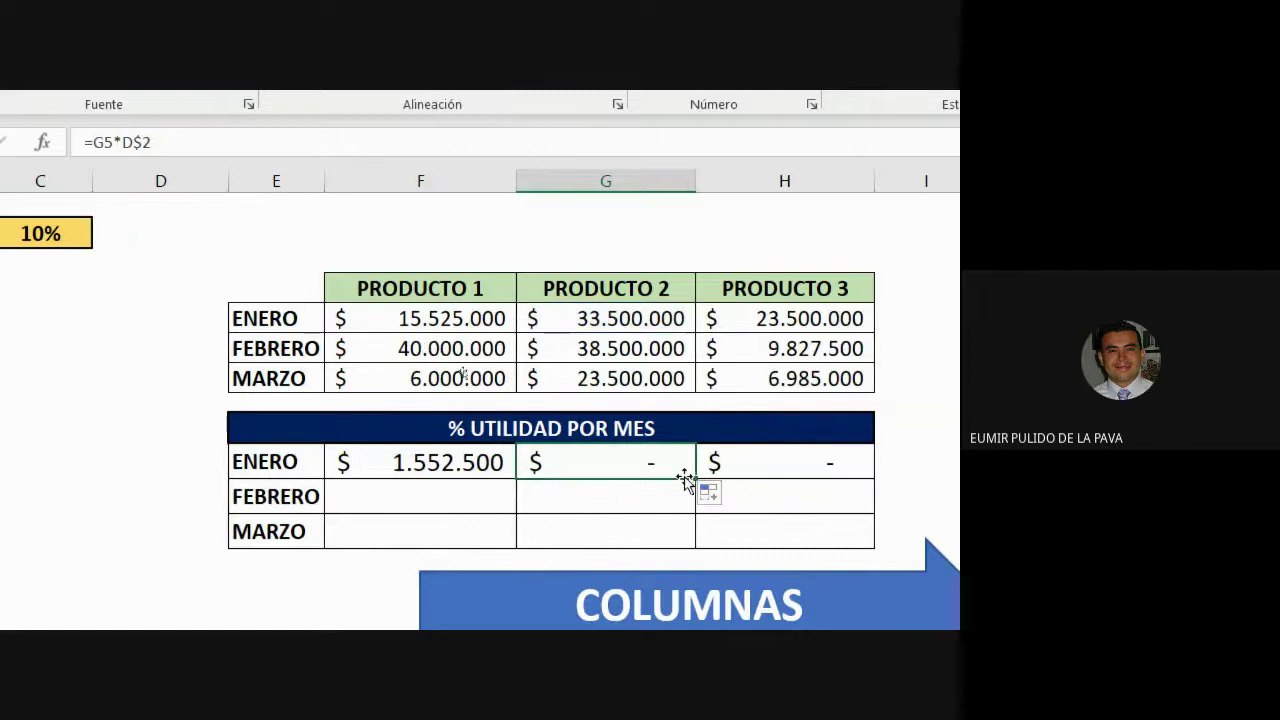
# Step: Examine the PRODUCTO 3 formula =H5*E$2 in H10, highlighting first H5 and then E$2
pyautogui.doubleClick(785, 470)
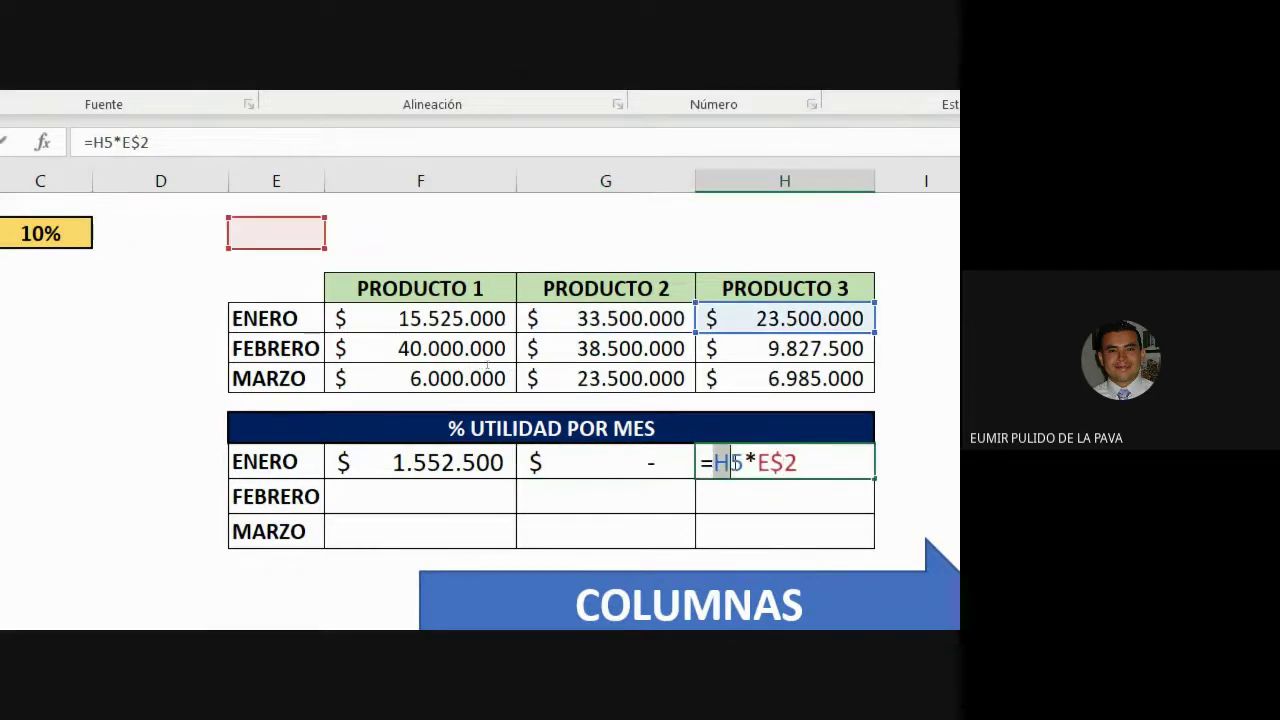
pyautogui.moveTo(713, 463); pyautogui.dragTo(742, 463)
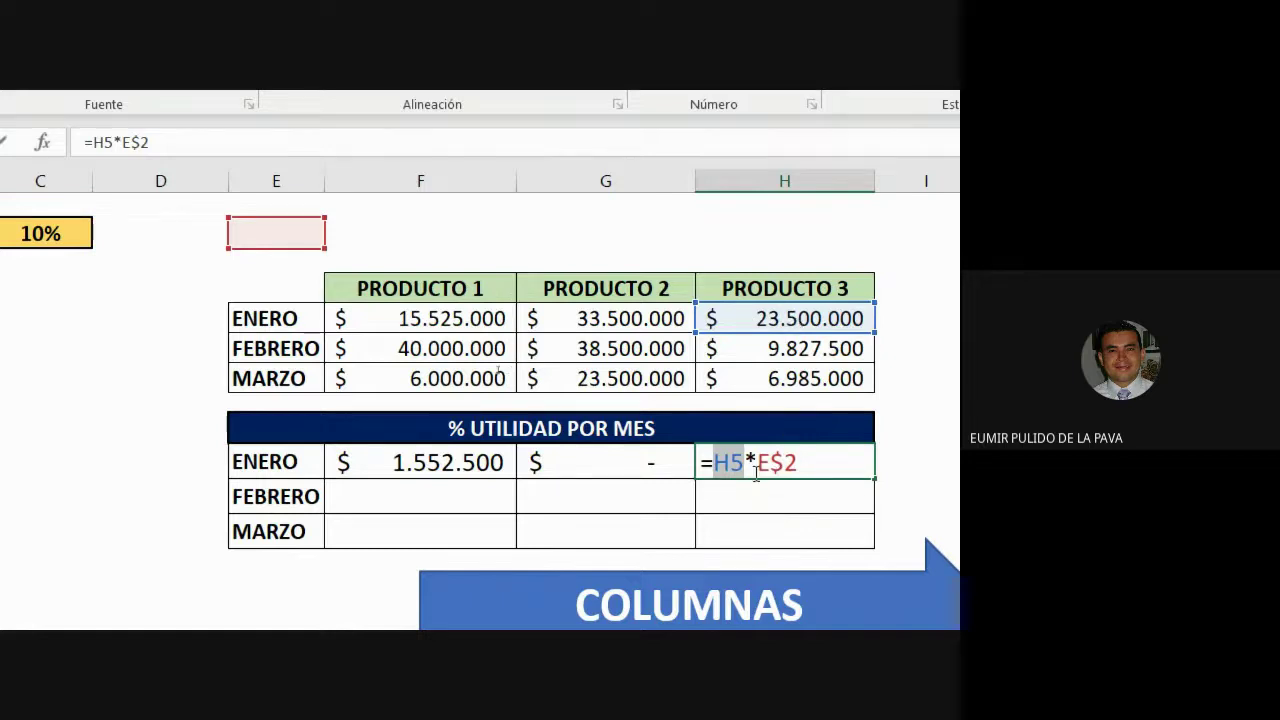
pyautogui.moveTo(757, 463); pyautogui.dragTo(800, 463)
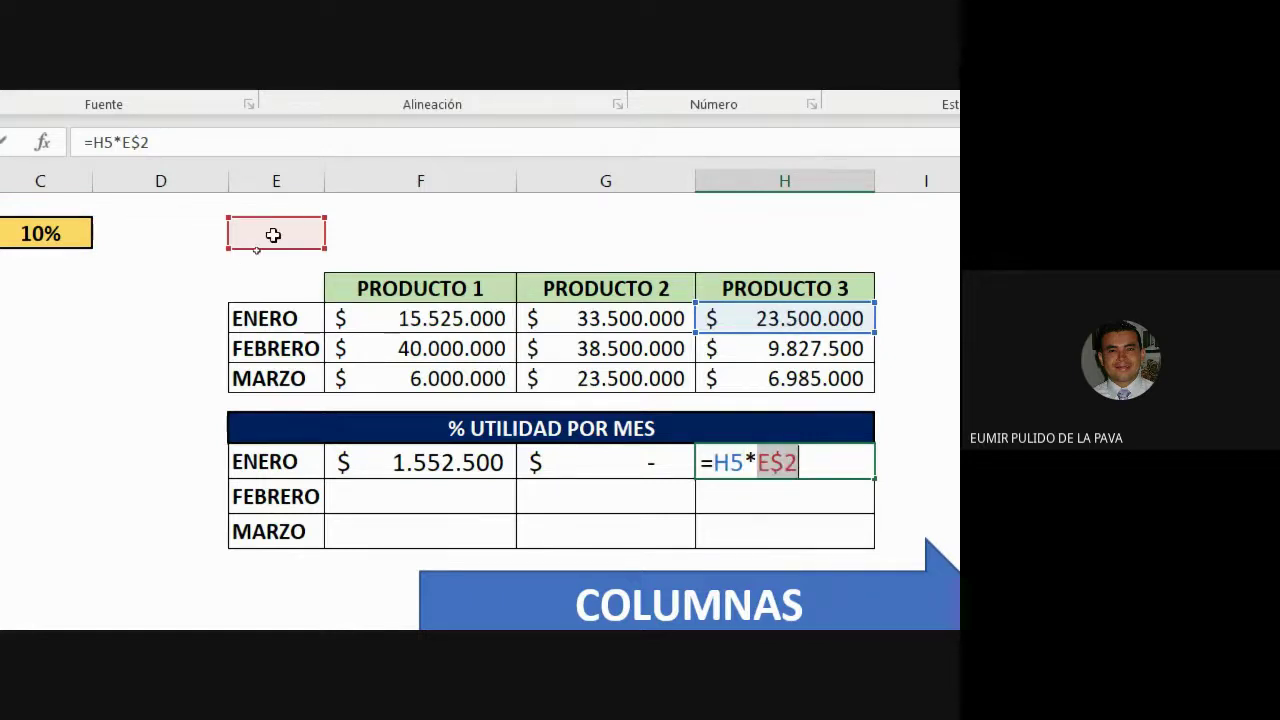
pyautogui.press('Return')
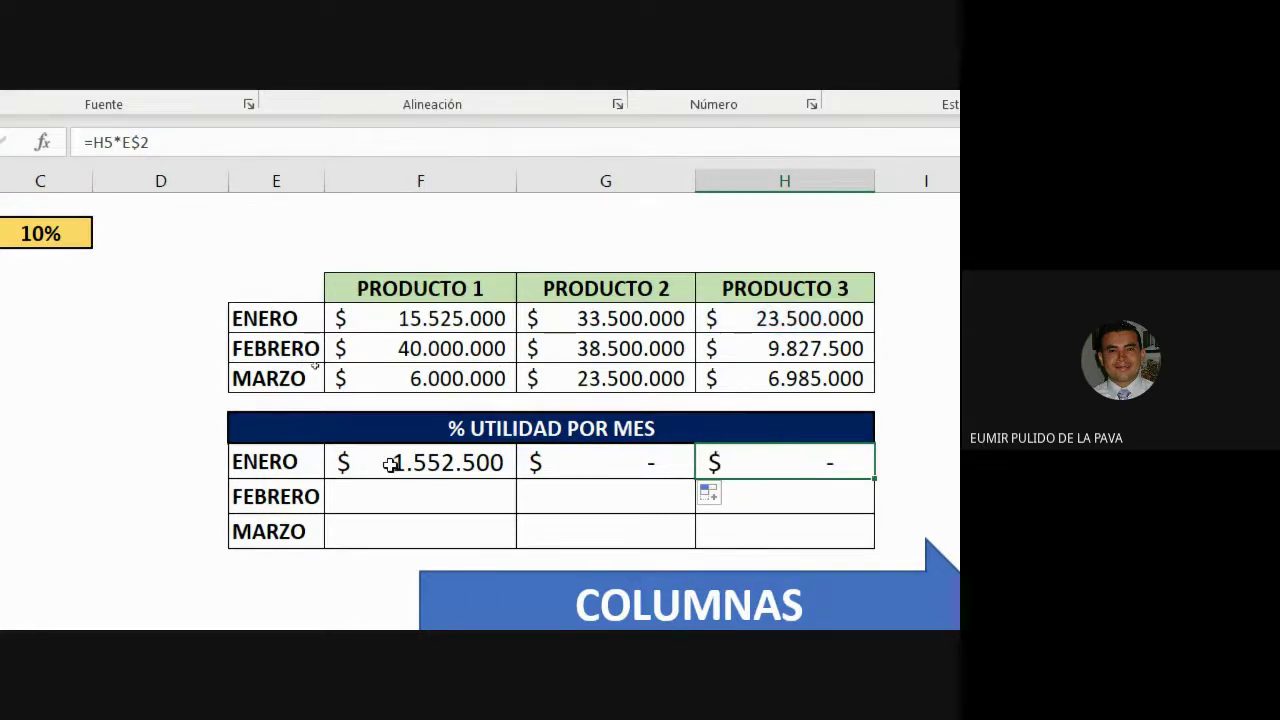
# Step: Cycle the C2 reference in F10 through its relative, absolute and mixed forms, and lock only the column as =F5*$C2
pyautogui.doubleClick(388, 462)
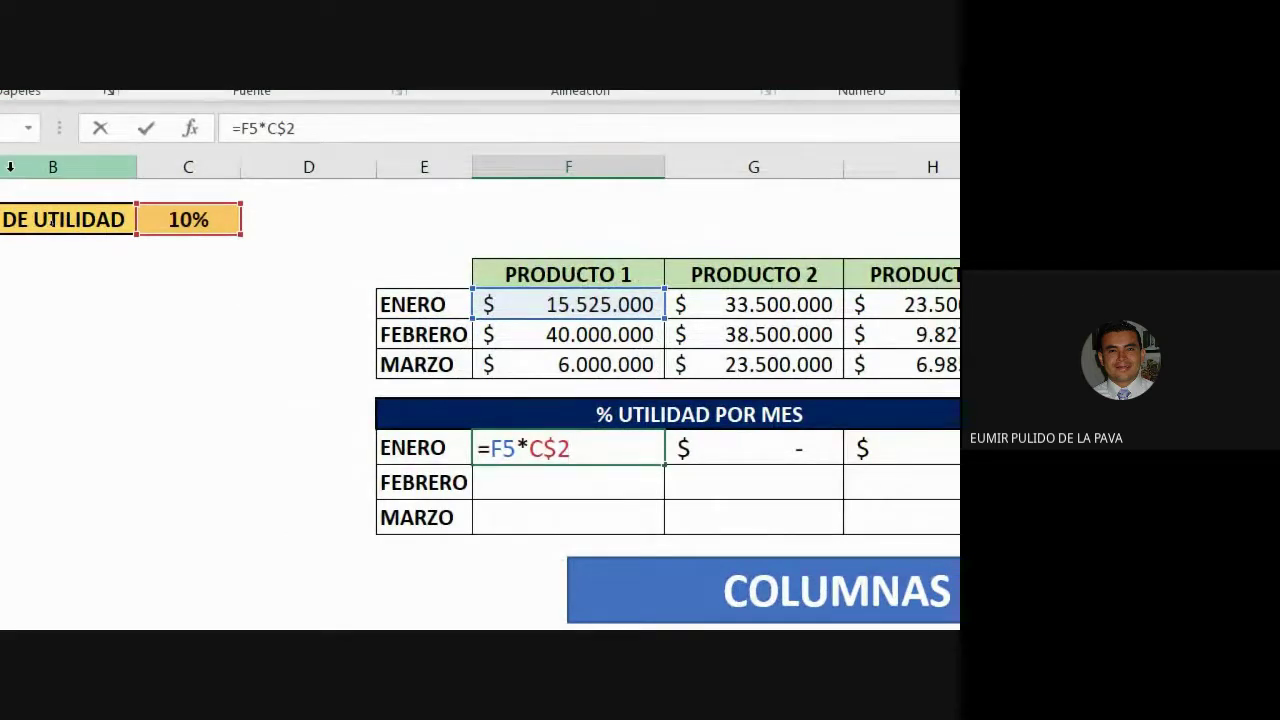
pyautogui.press('F4')
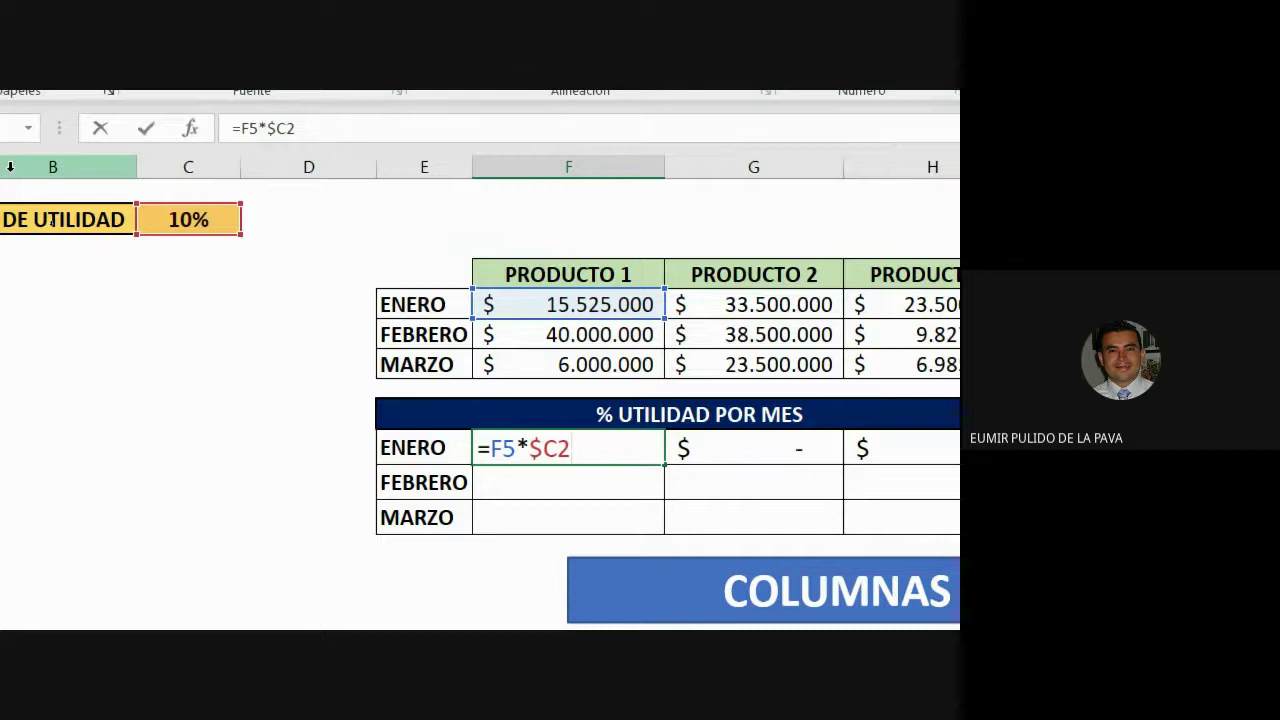
pyautogui.press('F4')
pyautogui.press('F4')
pyautogui.press('F4')
pyautogui.press('F4')
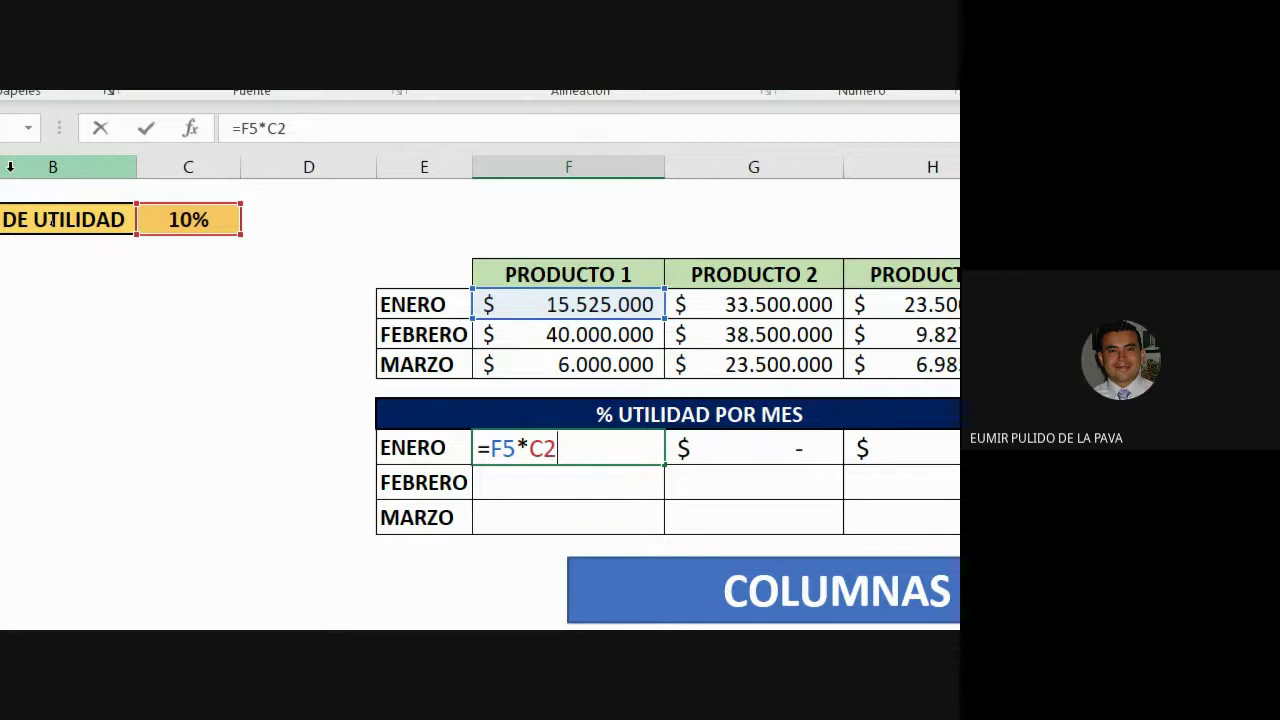
pyautogui.press('F4')
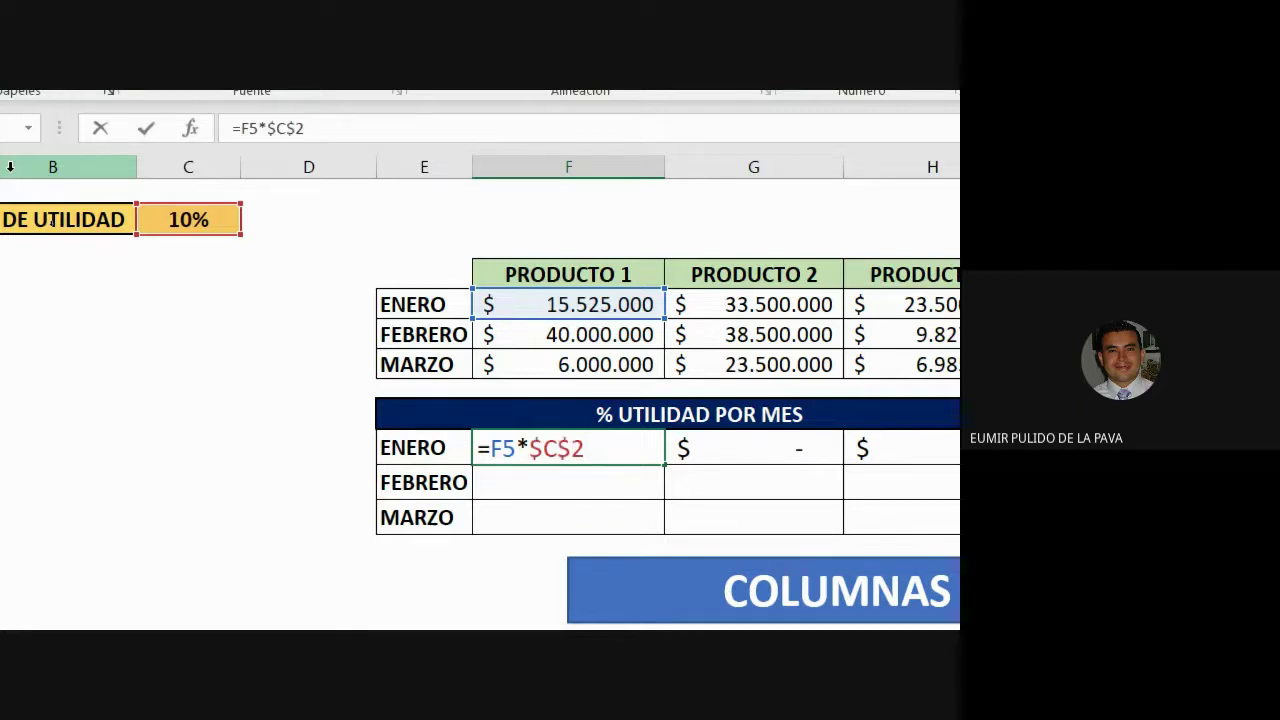
pyautogui.press('F4')
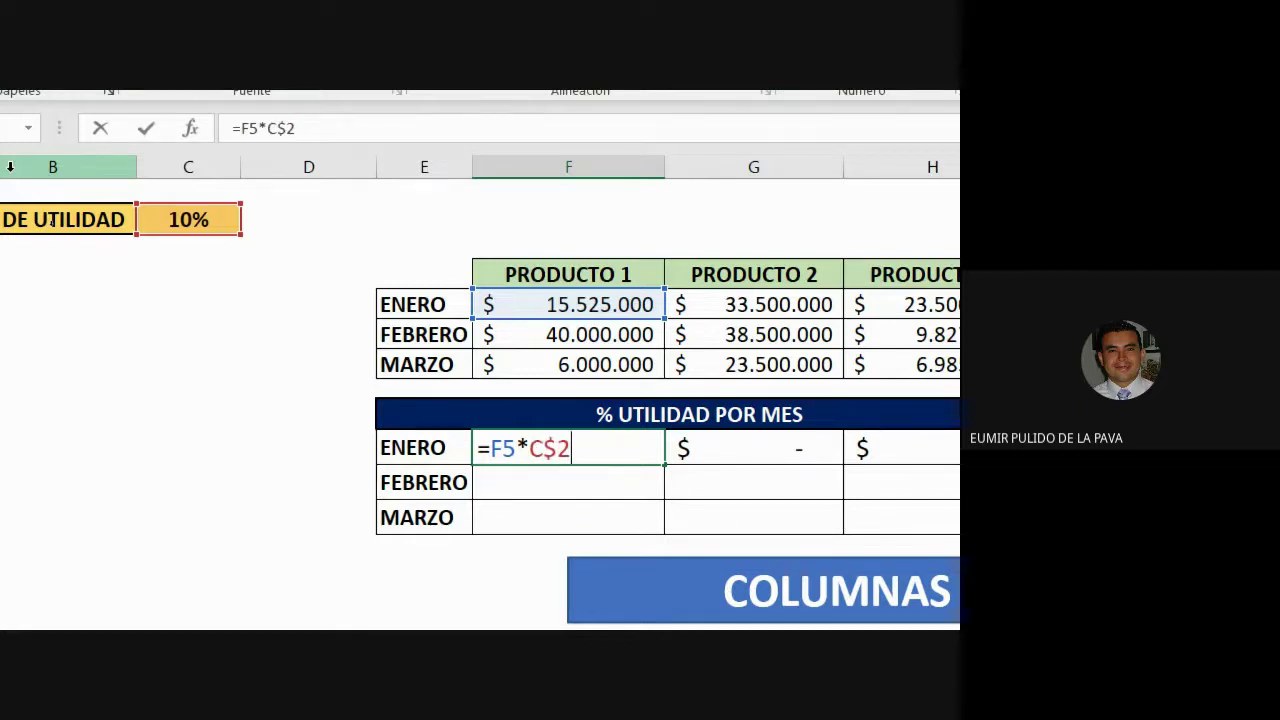
pyautogui.press('F4')
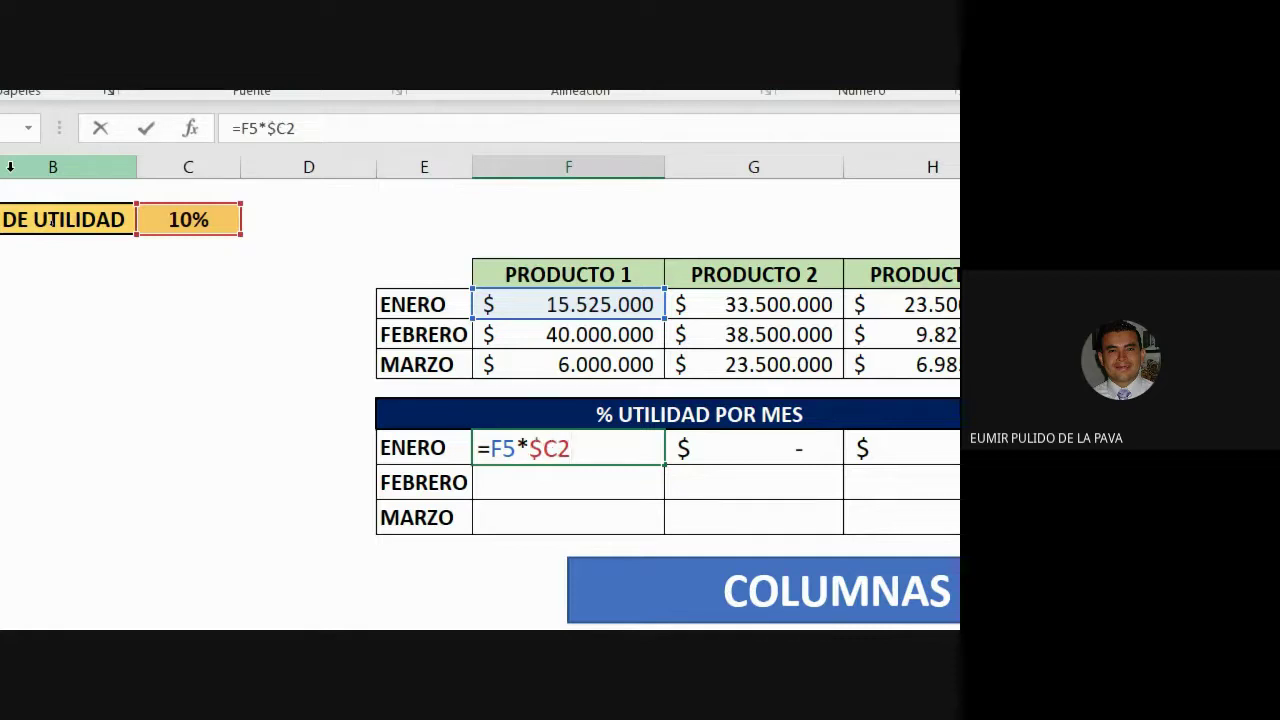
pyautogui.press('F4')
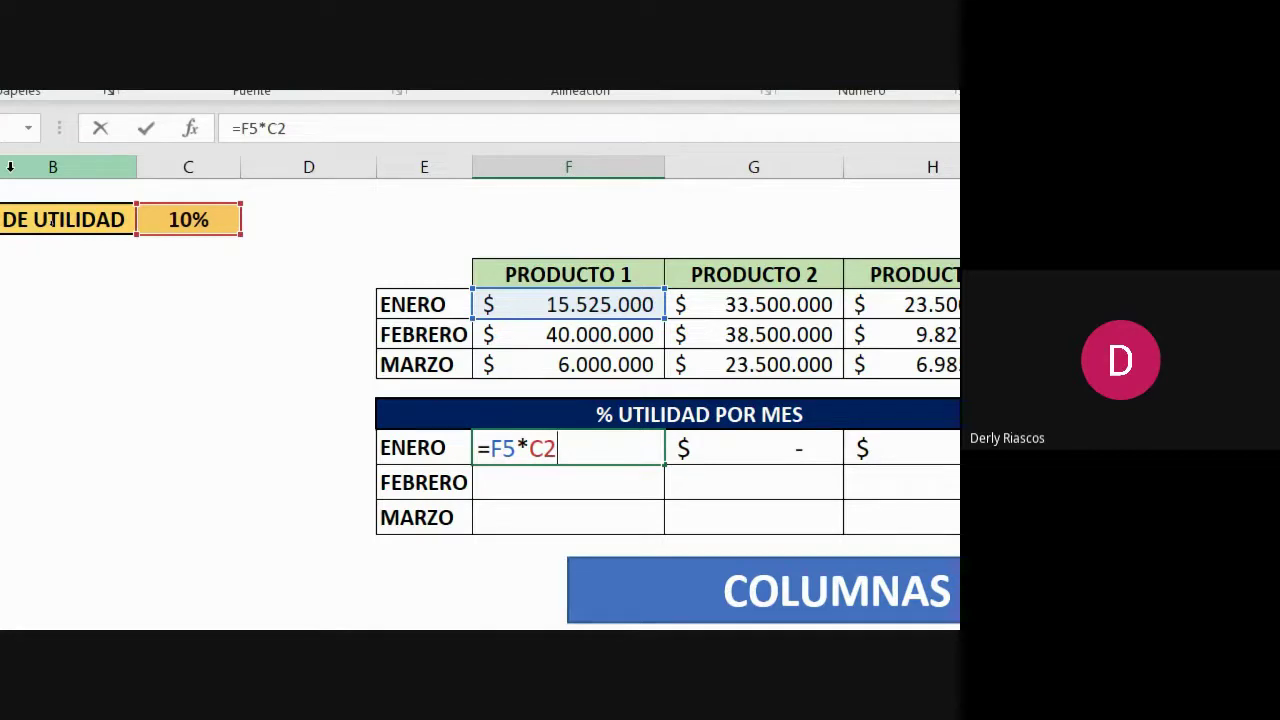
pyautogui.press('F4')
pyautogui.press('F4')
pyautogui.press('F4')
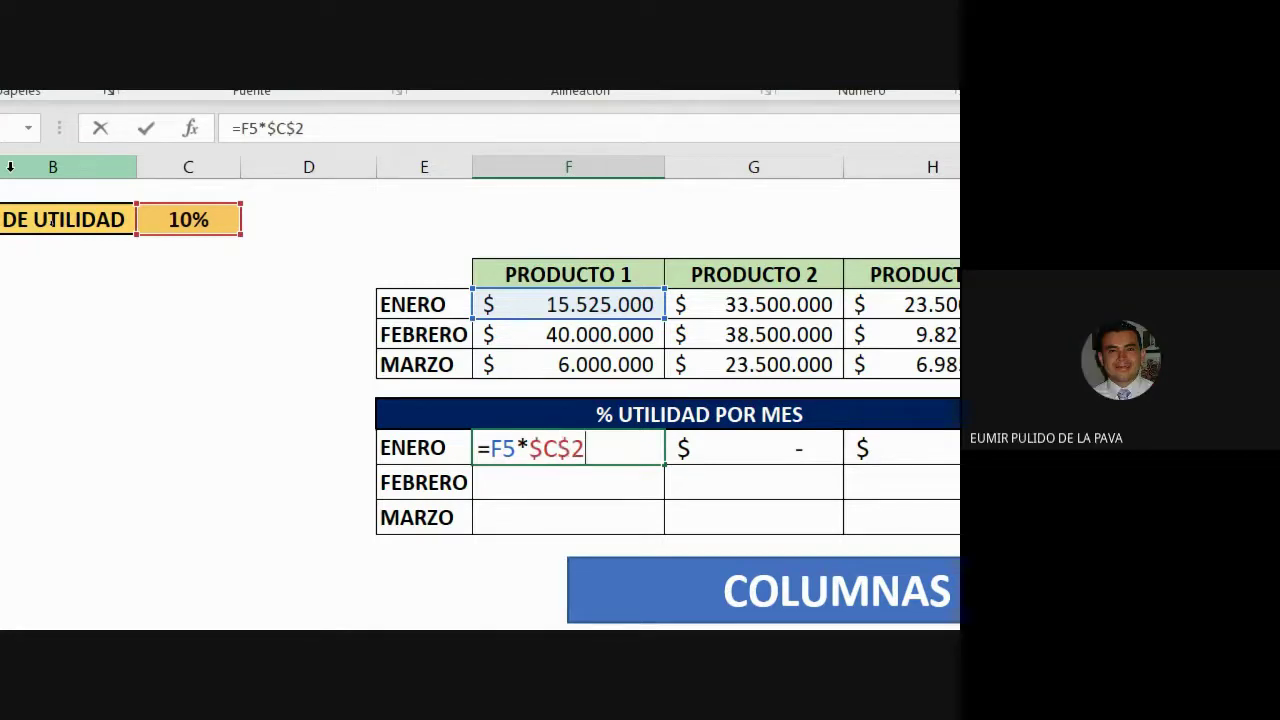
pyautogui.press('Return')
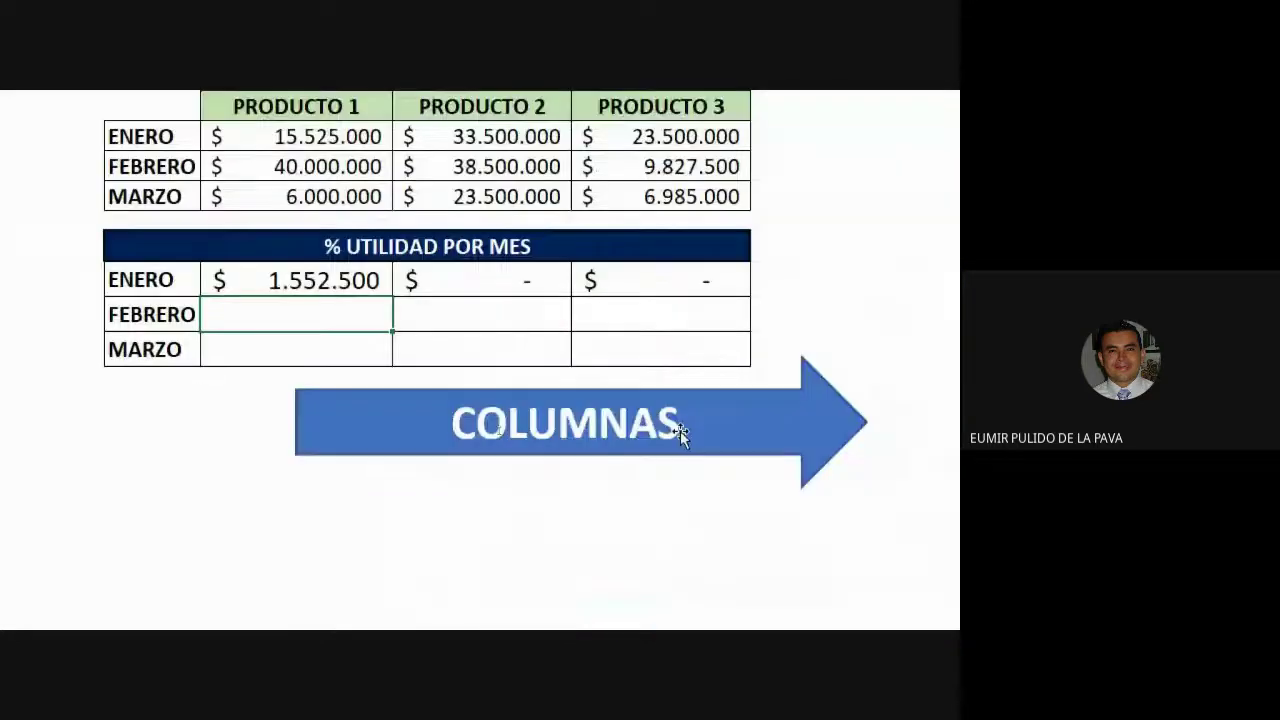
# Step: Fill the column-locked F10 formula across to G10 and H10, and check the references in all three ENERO cells
pyautogui.click(366, 290)
pyautogui.moveTo(395, 297); pyautogui.dragTo(703, 303)
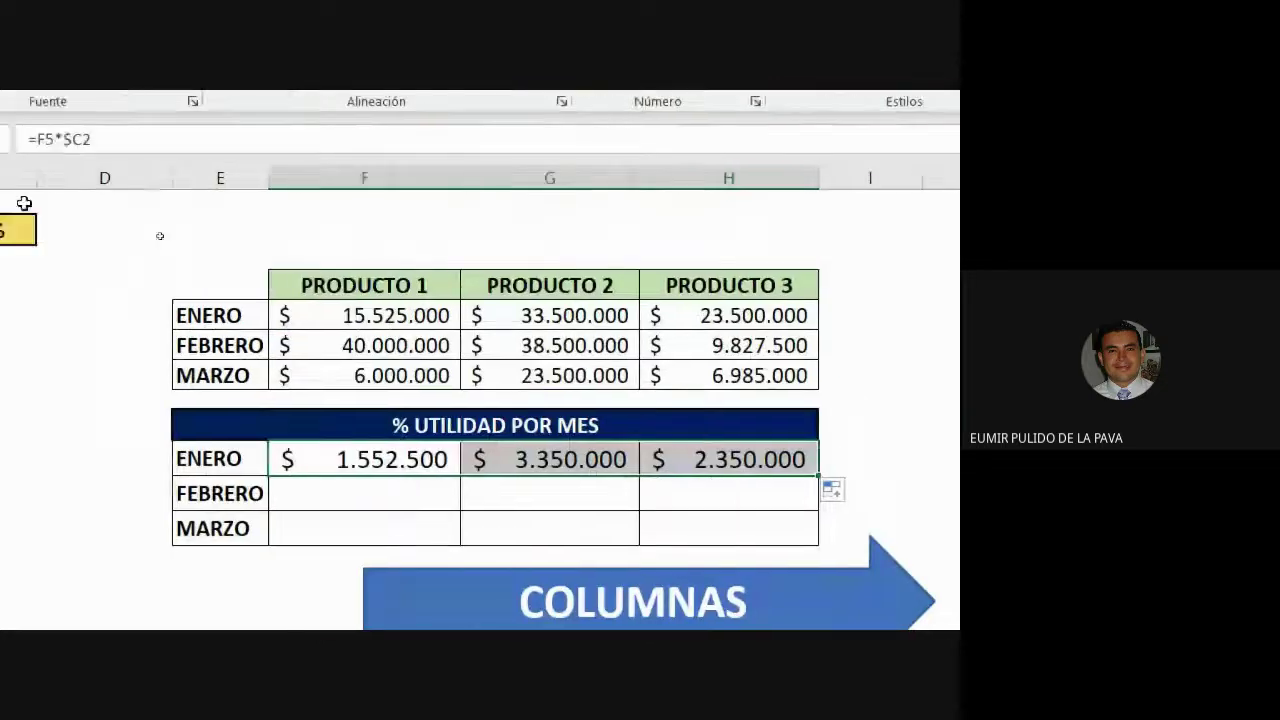
pyautogui.doubleClick(601, 459)
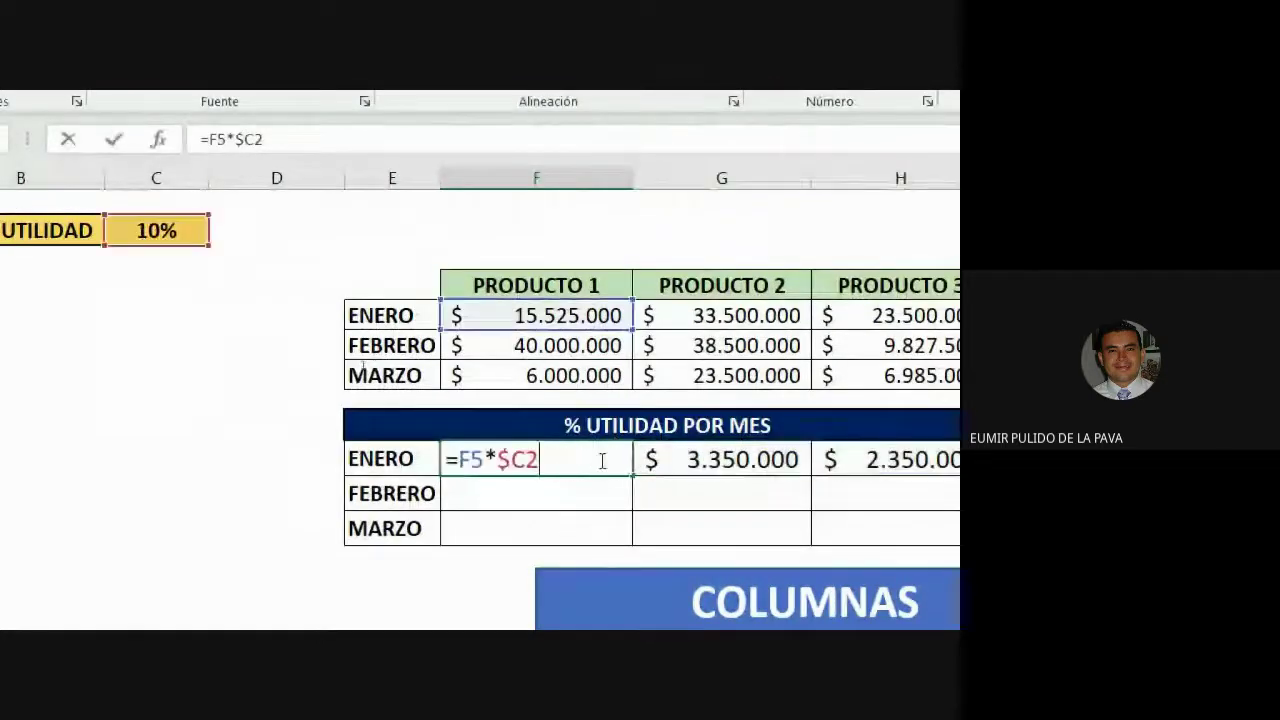
pyautogui.doubleClick(687, 461)
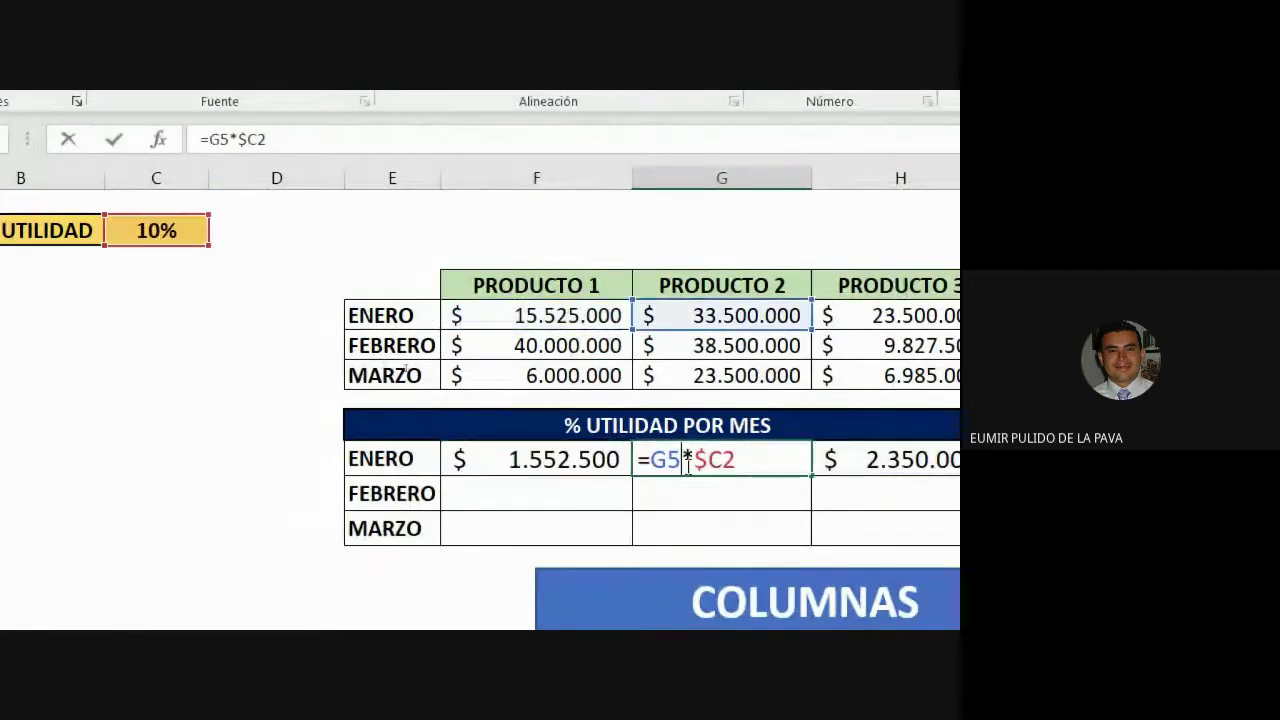
pyautogui.doubleClick(912, 462)
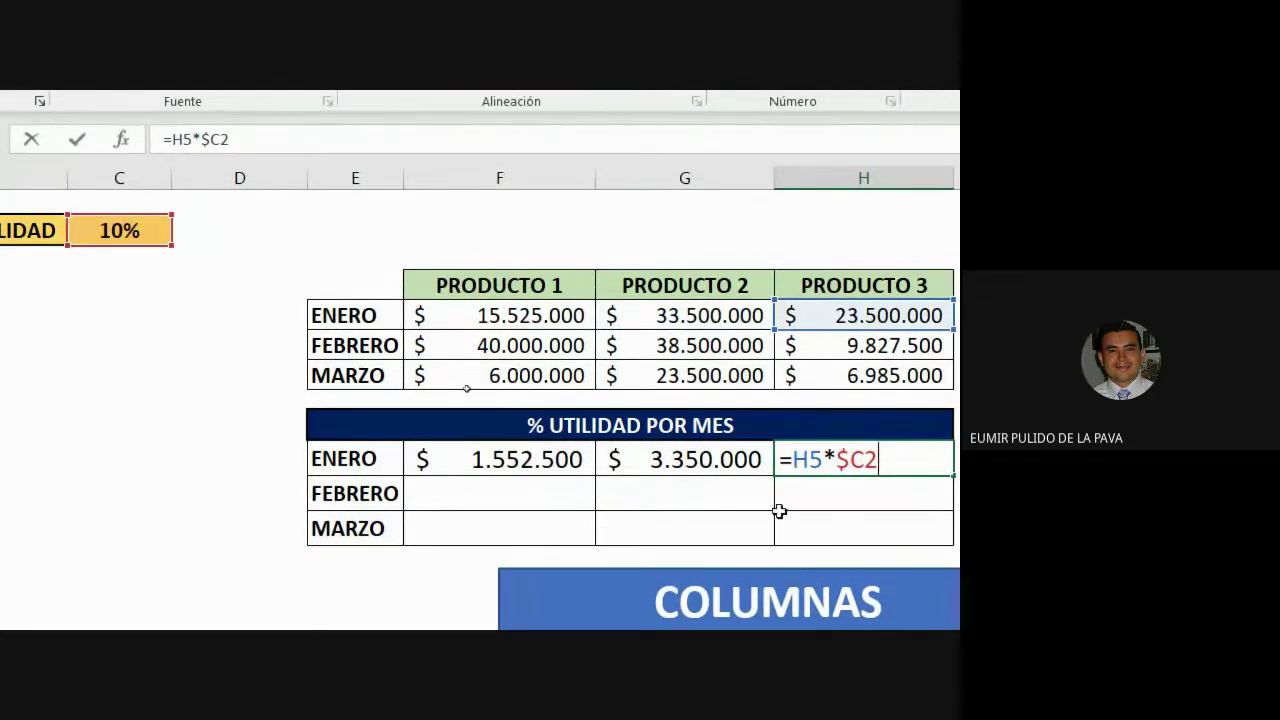
# Step: Fill the ENERO formulas down through the FEBRERO and MARZO rows, and inspect the FEBRERO formulas in F11, G11 and H11
pyautogui.moveTo(540, 459); pyautogui.dragTo(806, 528)
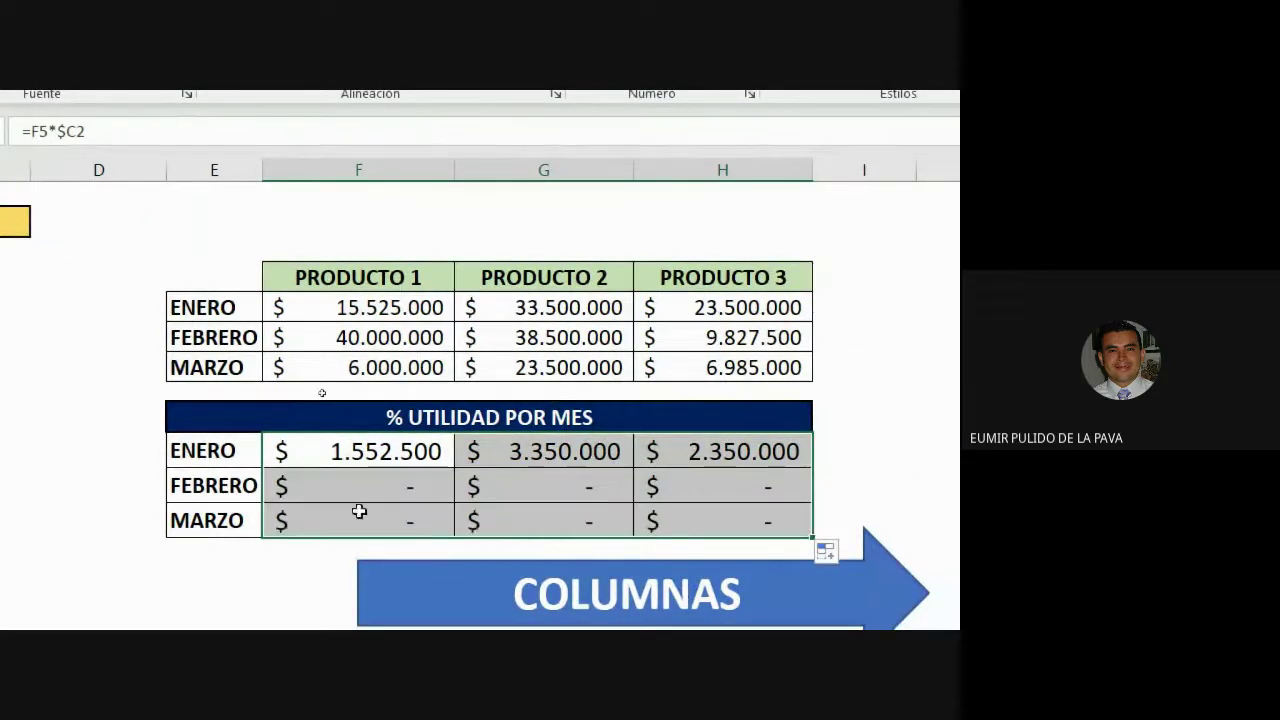
pyautogui.doubleClick(545, 488)
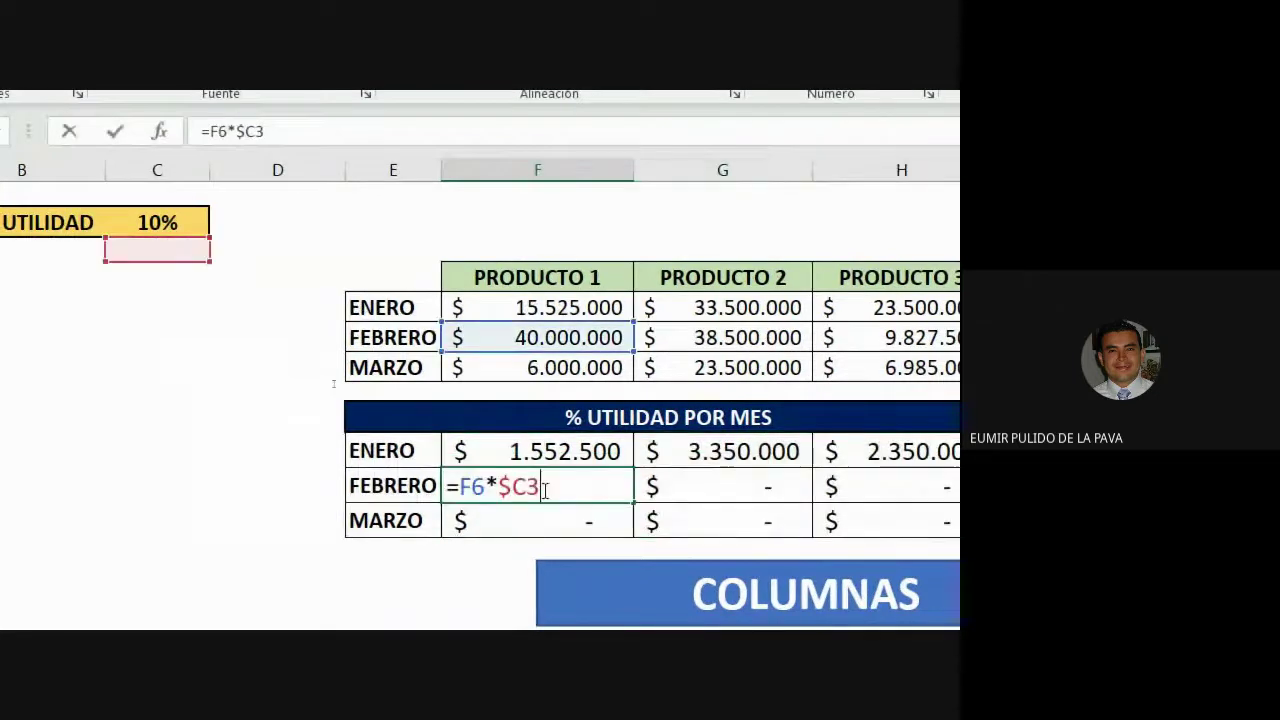
pyautogui.press('Escape')
pyautogui.doubleClick(711, 486)
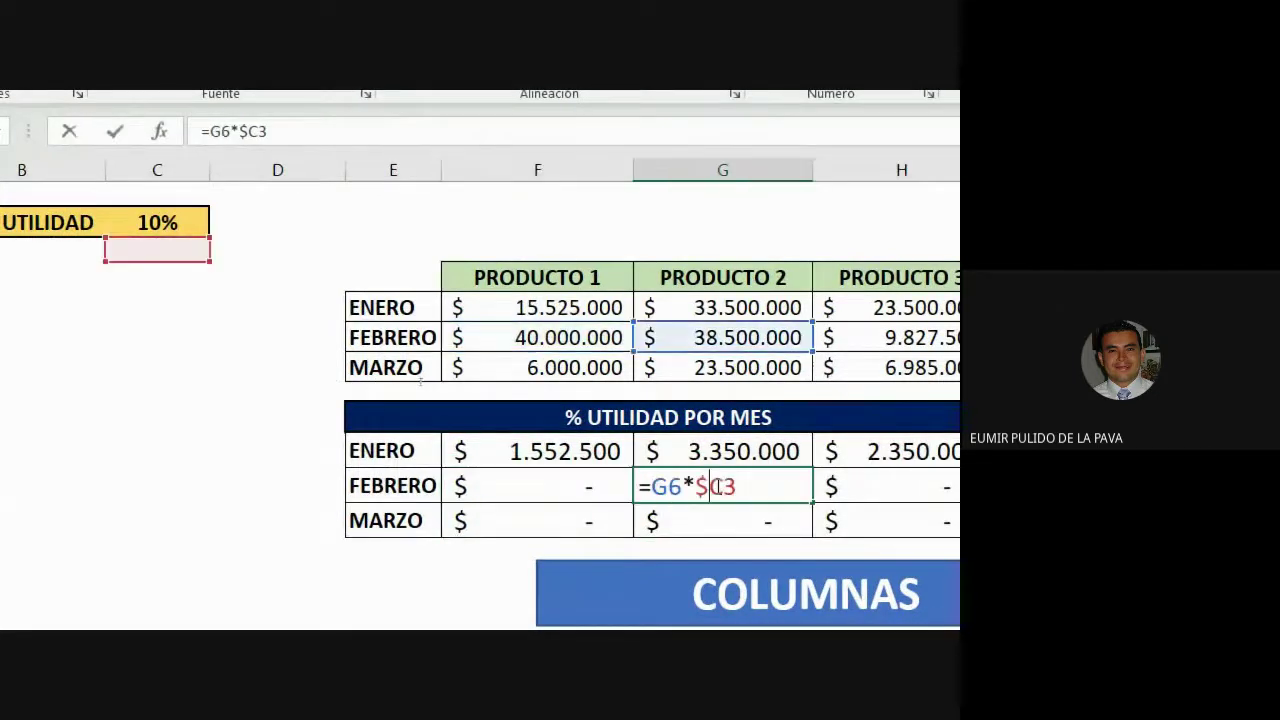
pyautogui.press('Escape')
pyautogui.doubleClick(879, 488)
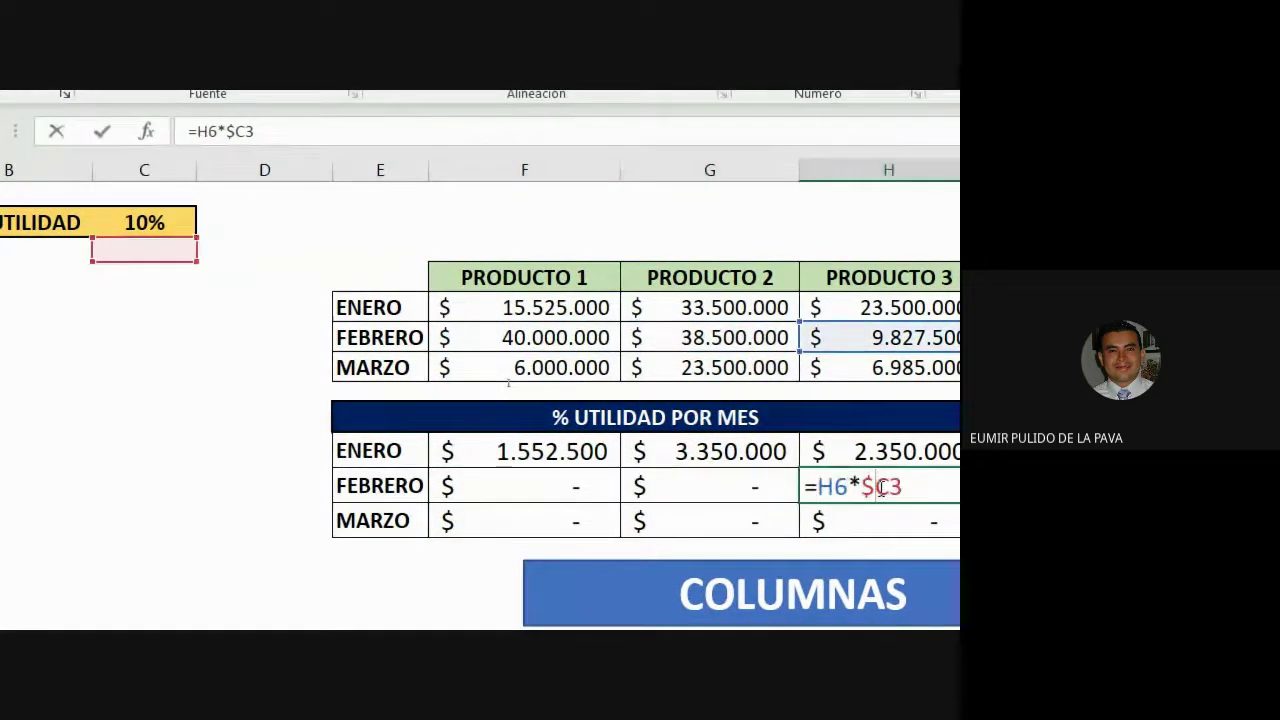
pyautogui.press('Escape')
# Step: Inspect the MARZO formulas for all three products and compare them with the ENERO formulas in F10 and G10
pyautogui.doubleClick(562, 524)
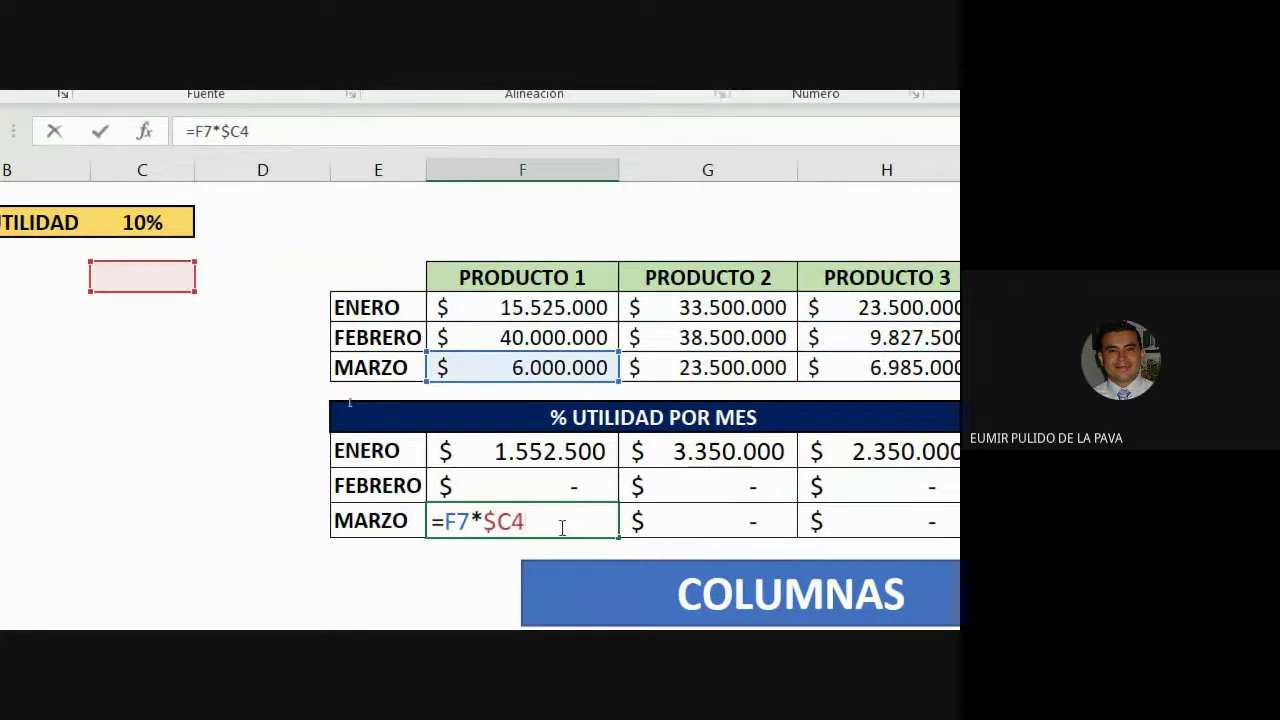
pyautogui.press('Escape')
pyautogui.doubleClick(680, 526)
pyautogui.press('Escape')
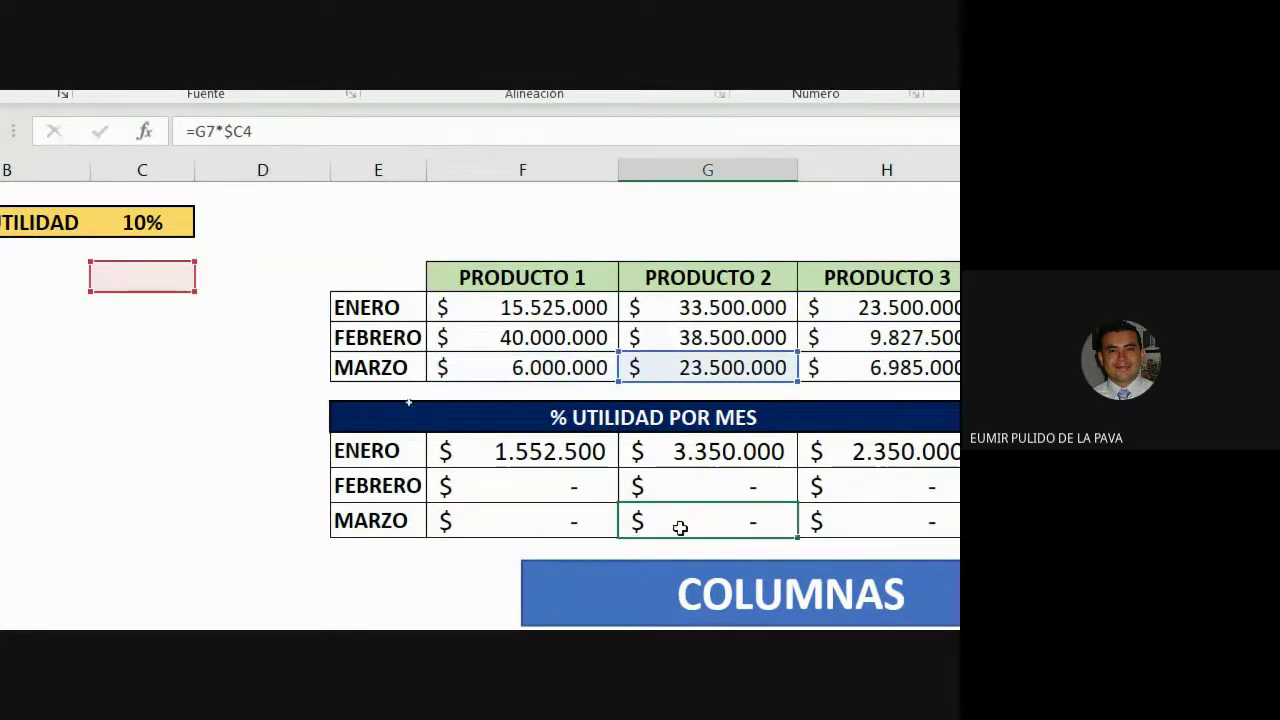
pyautogui.doubleClick(865, 523)
pyautogui.press('Escape')
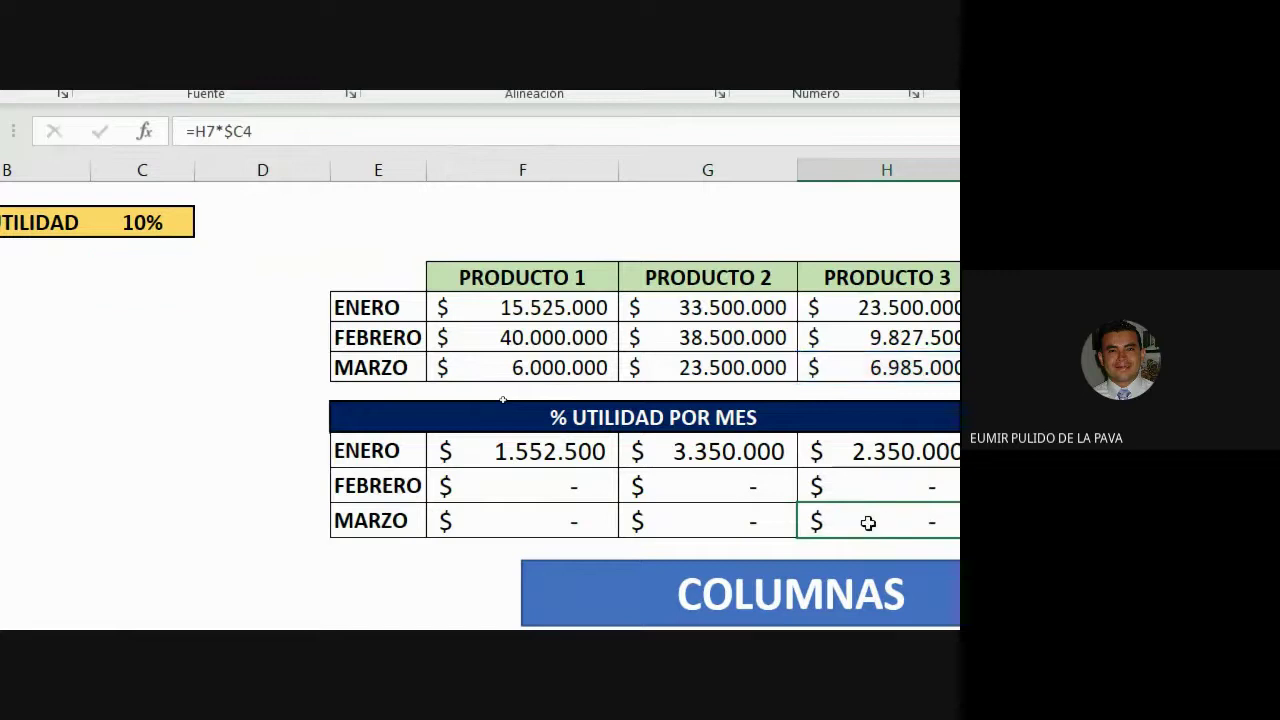
pyautogui.click(549, 443)
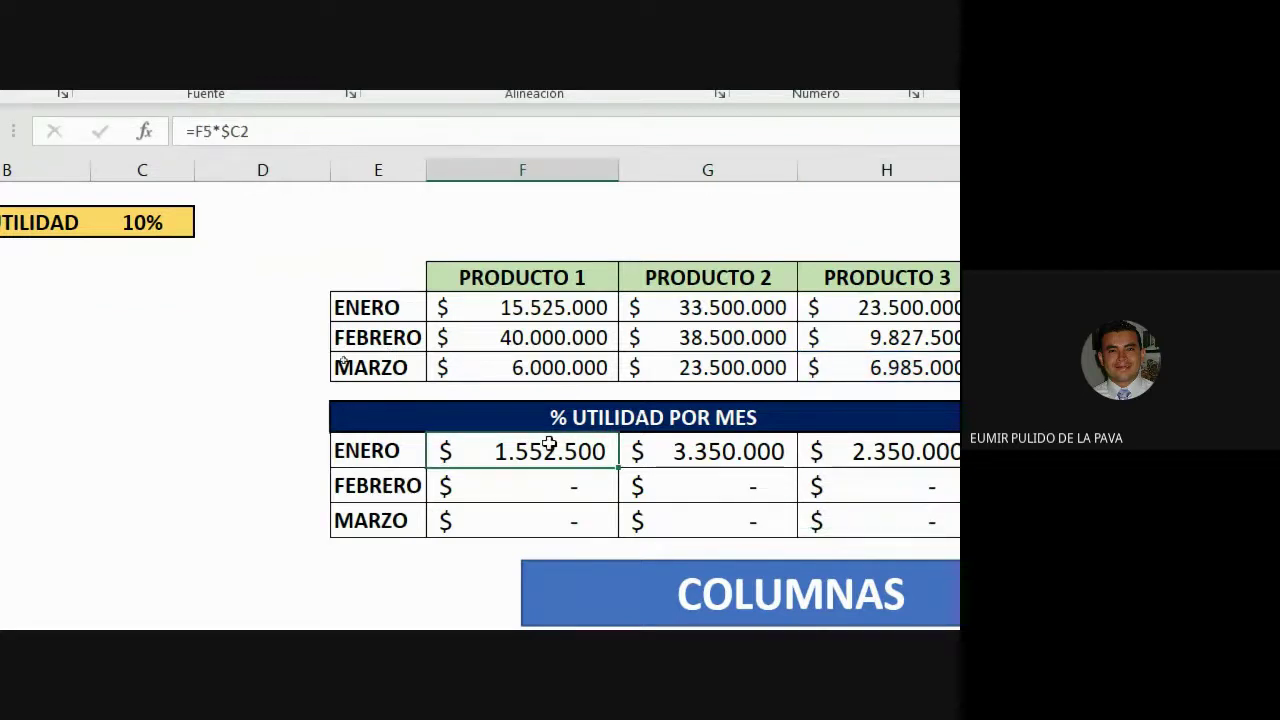
pyautogui.click(763, 450)
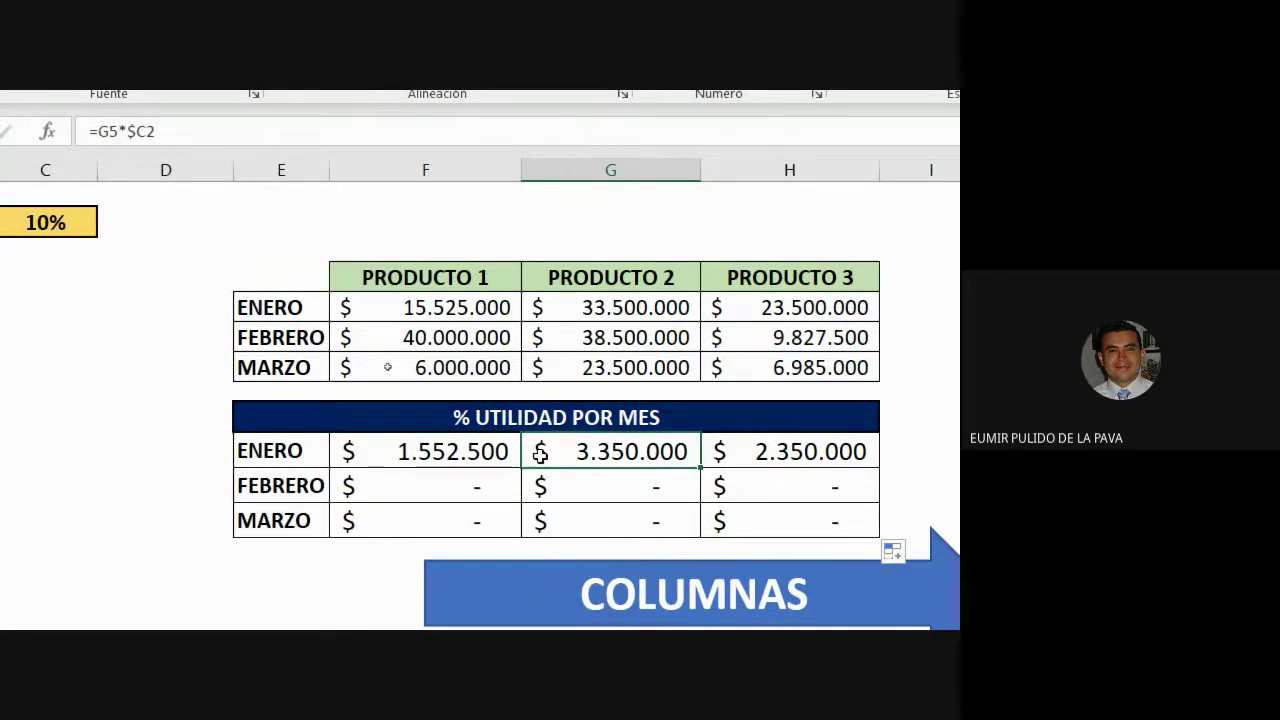
# Step: Make the C2 reference in F10 fully absolute so the formula is =F5*$C$2
pyautogui.doubleClick(409, 449)
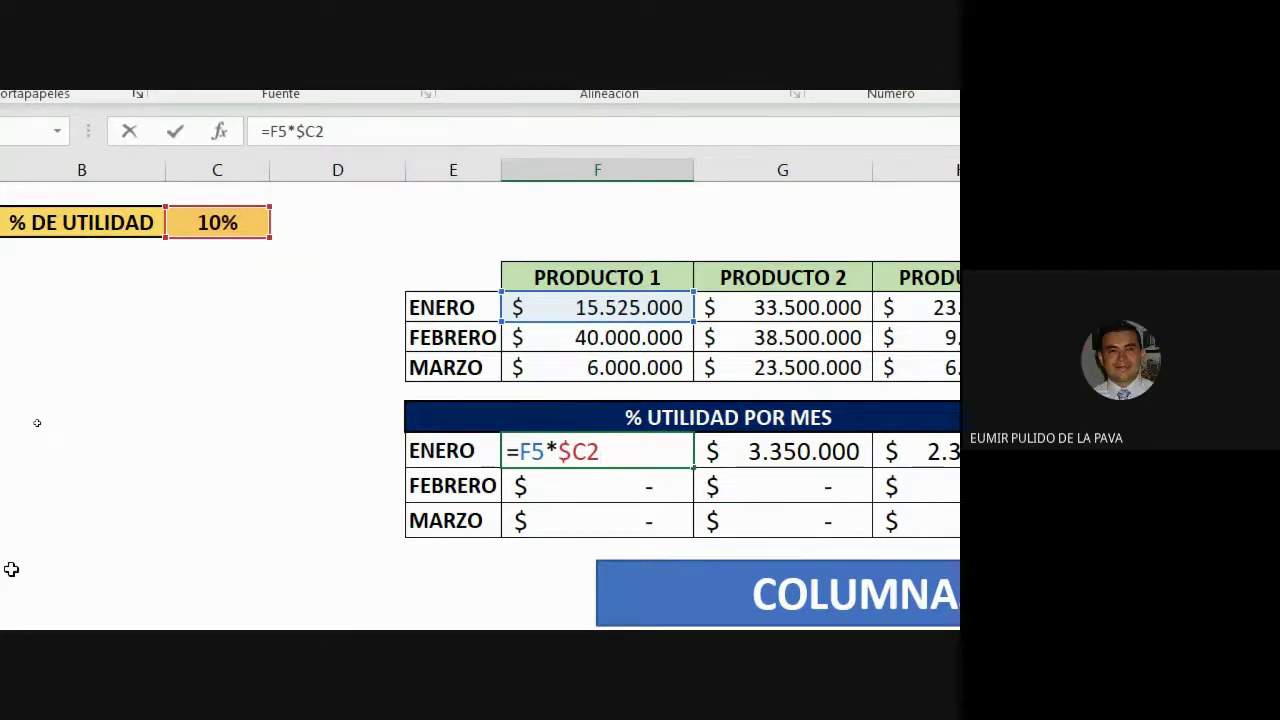
pyautogui.press('F4')
pyautogui.press('F4')
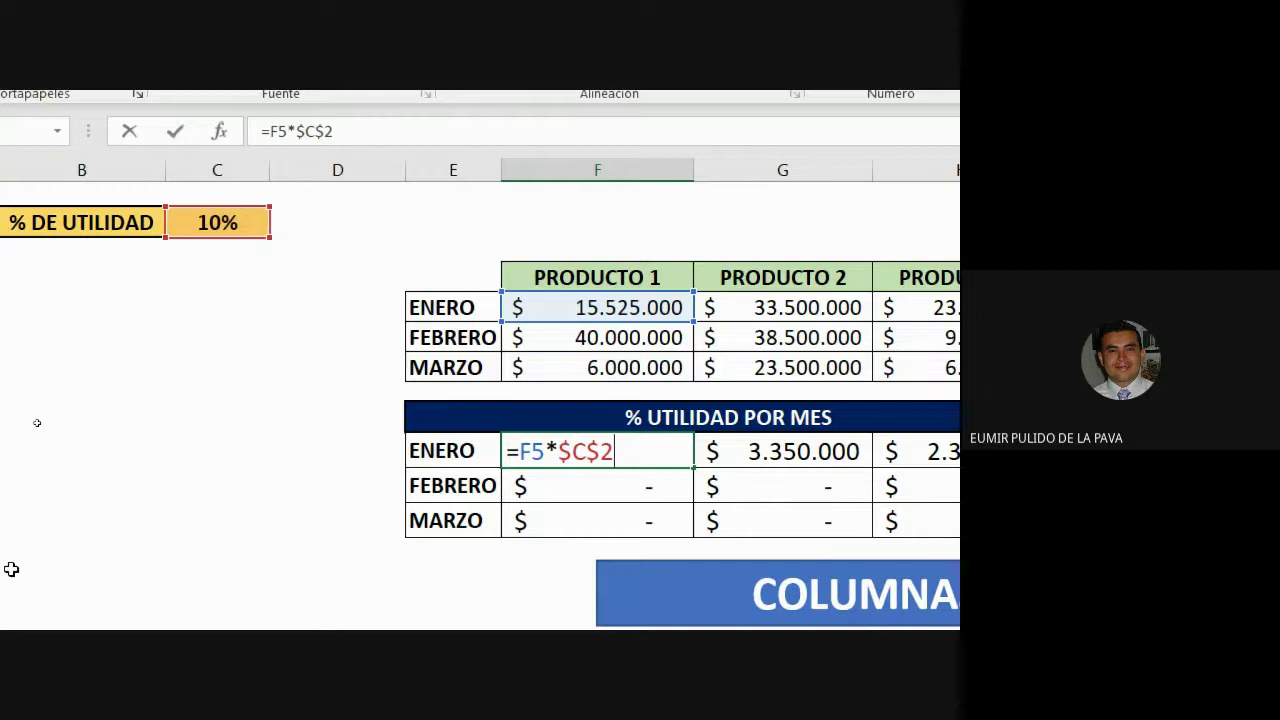
pyautogui.press('Return')
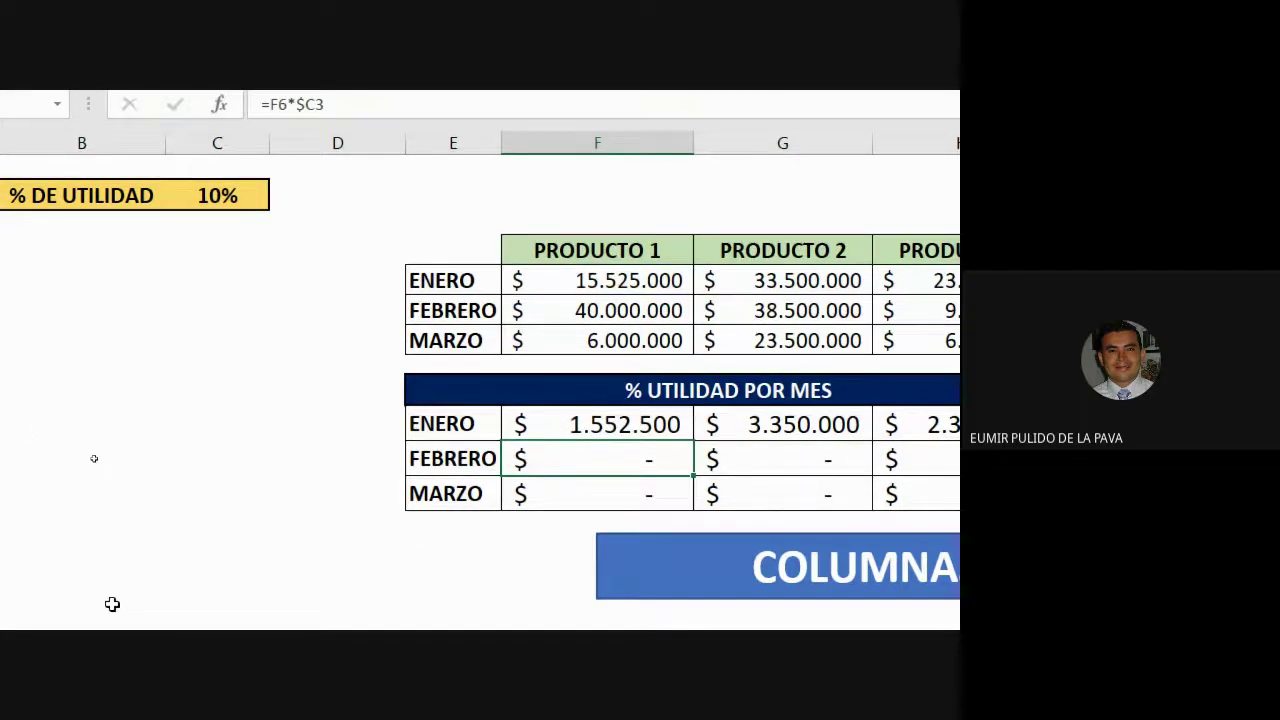
# Step: Clear the filled results in G10:H12 and F11:F12, and review the =F5*$C$2 formula in F10
pyautogui.moveTo(784, 429); pyautogui.dragTo(951, 480)
pyautogui.press('Delete')
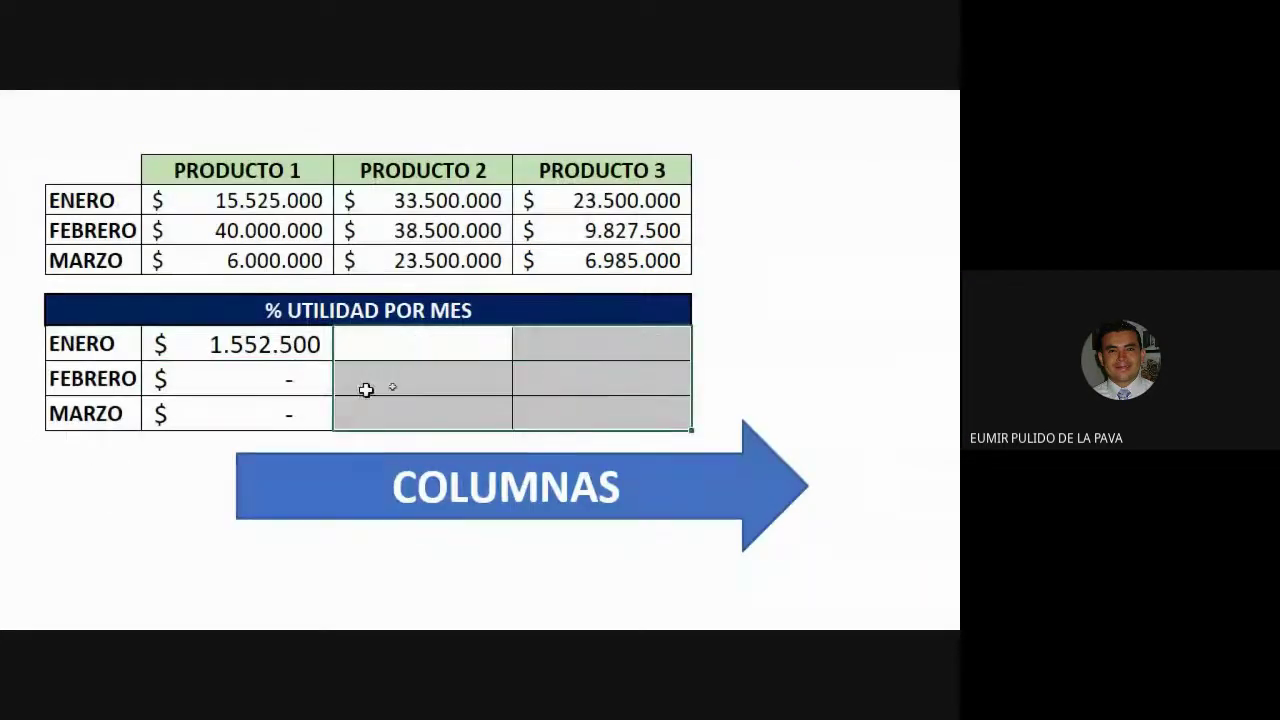
pyautogui.moveTo(306, 391); pyautogui.dragTo(292, 412)
pyautogui.press('Delete')
pyautogui.doubleClick(292, 345)
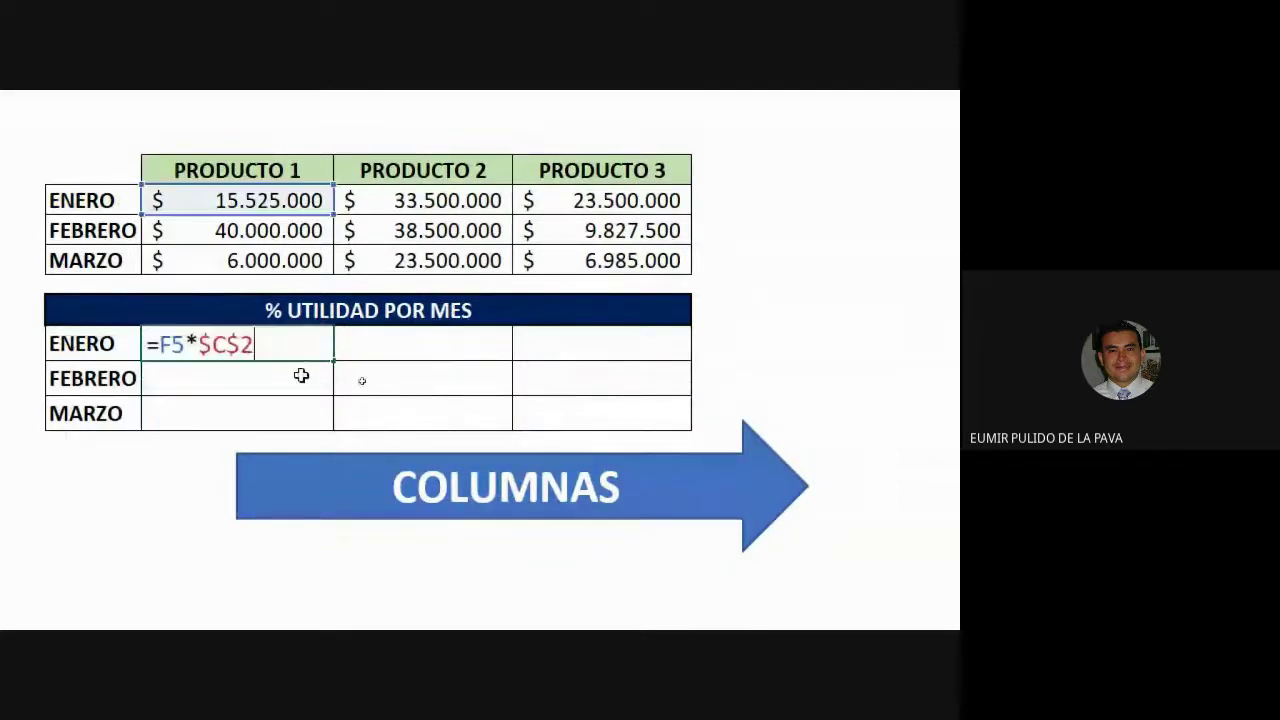
pyautogui.press('Return')
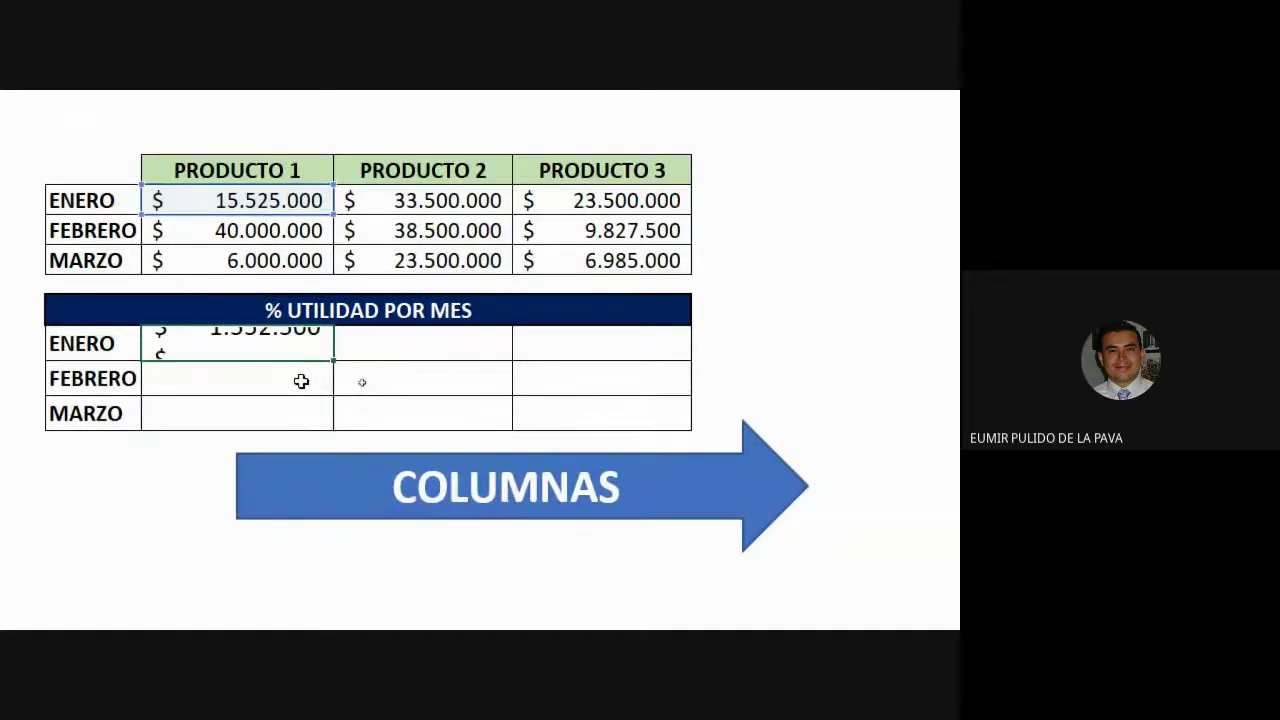
# Step: Fill the F10 formula =F5*$C$2 through F10:H12, and inspect the resulting formulas in G11 and F10
pyautogui.click(312, 345)
pyautogui.moveTo(330, 361); pyautogui.dragTo(690, 422)
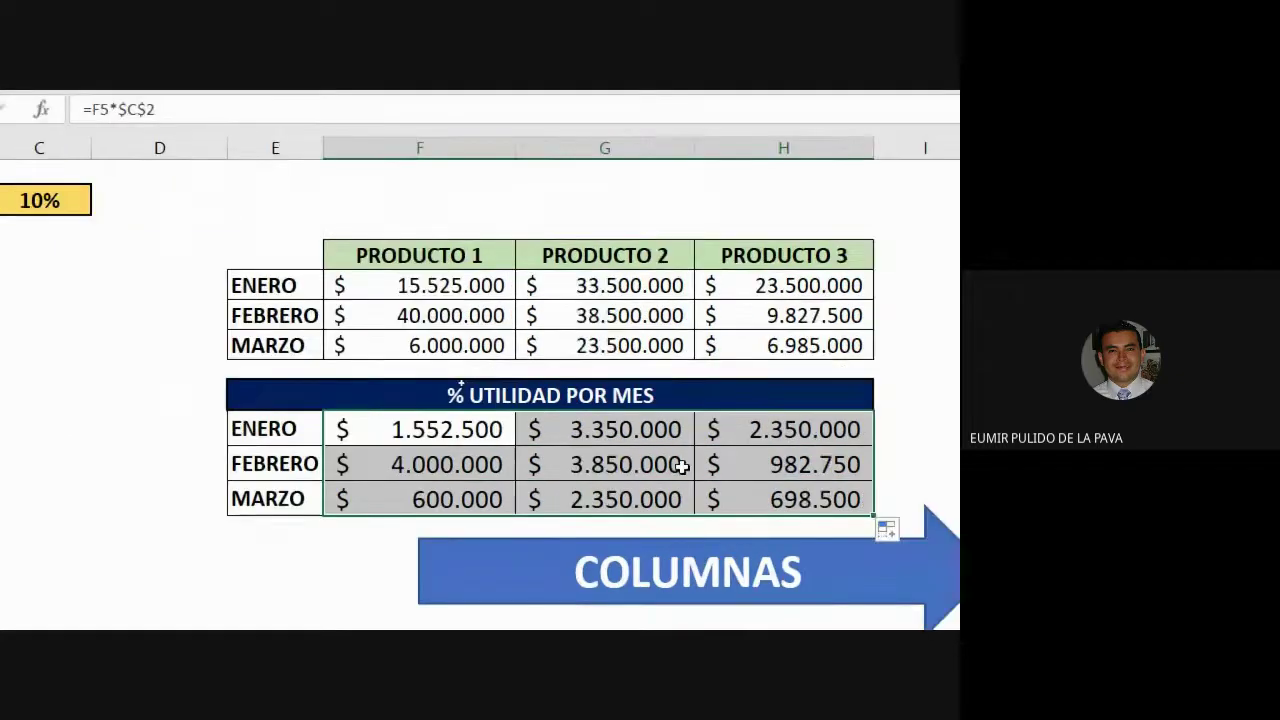
pyautogui.doubleClick(663, 457)
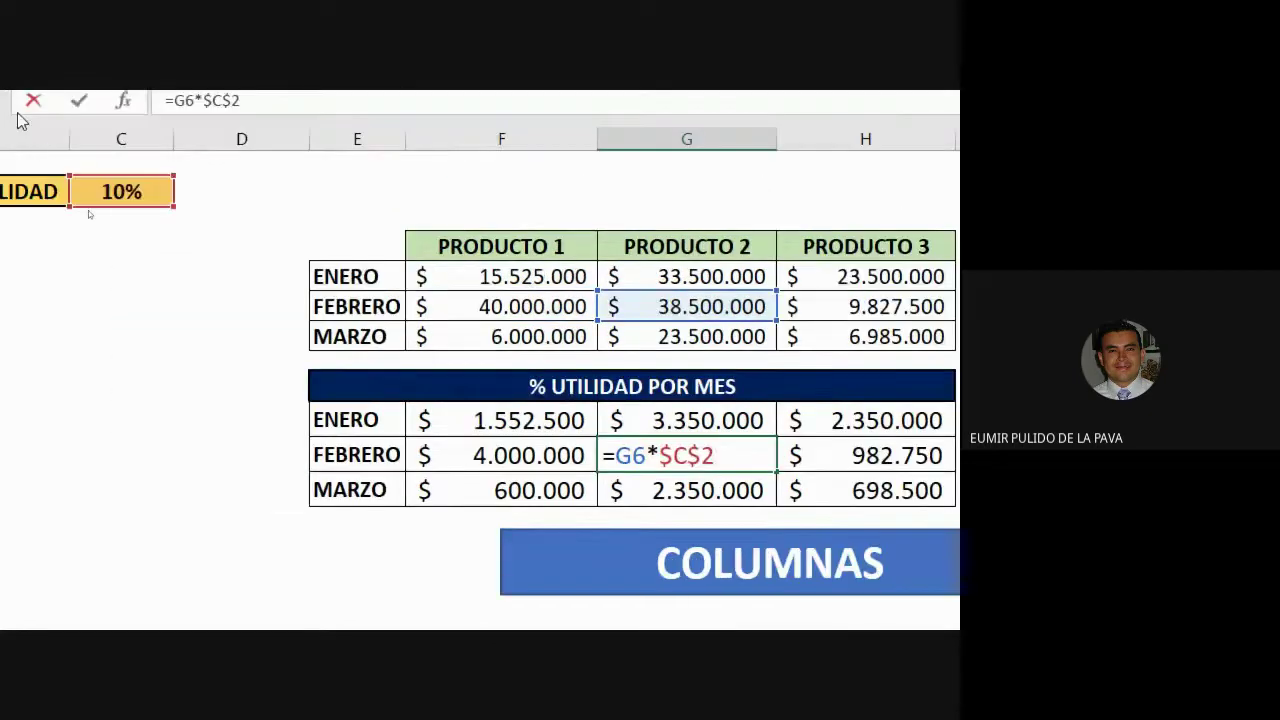
pyautogui.press('Return')
pyautogui.doubleClick(486, 416)
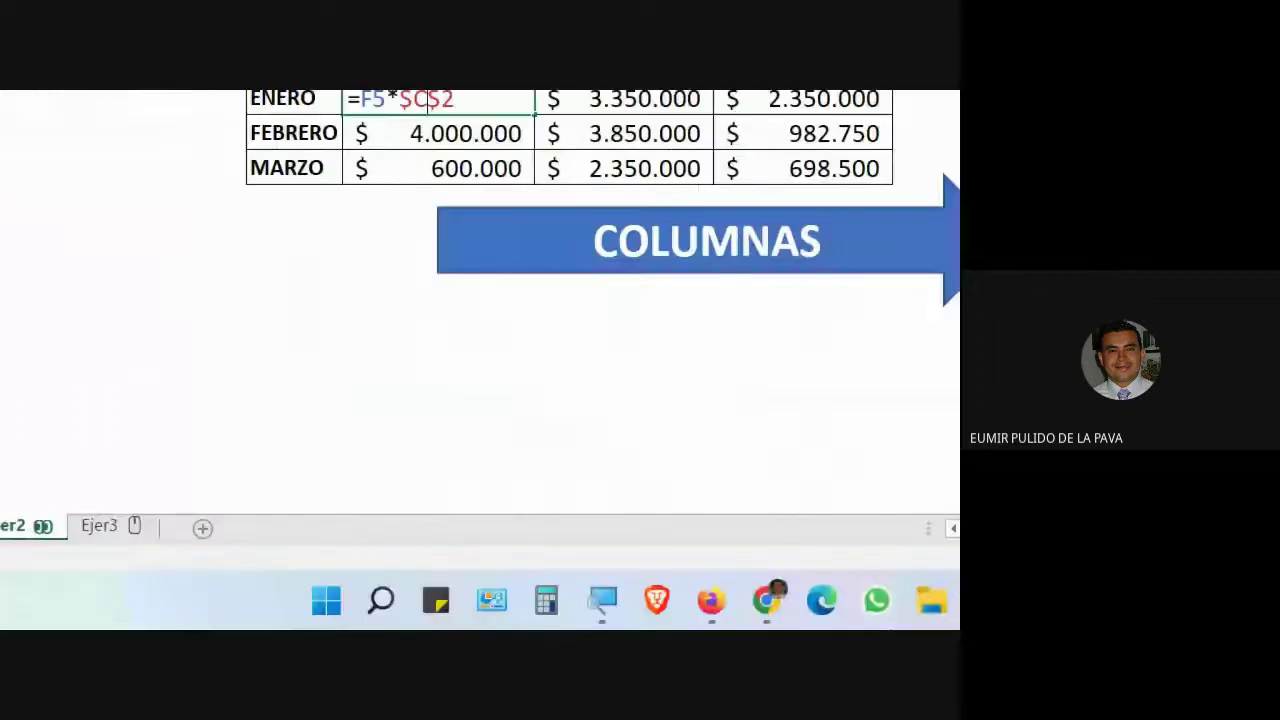
# Step: Switch to the Google Meet call to check its messages, and return to the Referencias 2 workbook in Excel
pyautogui.click(667, 583)
pyautogui.moveTo(495, 614)
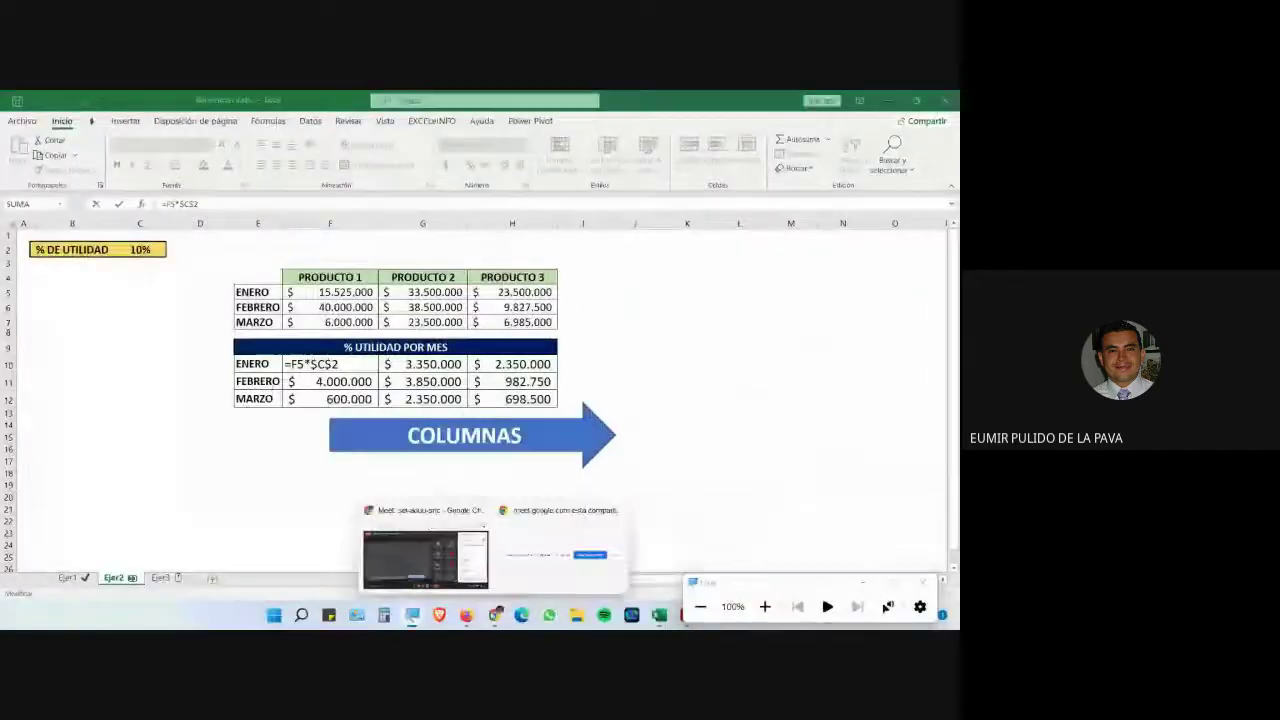
pyautogui.click(449, 573)
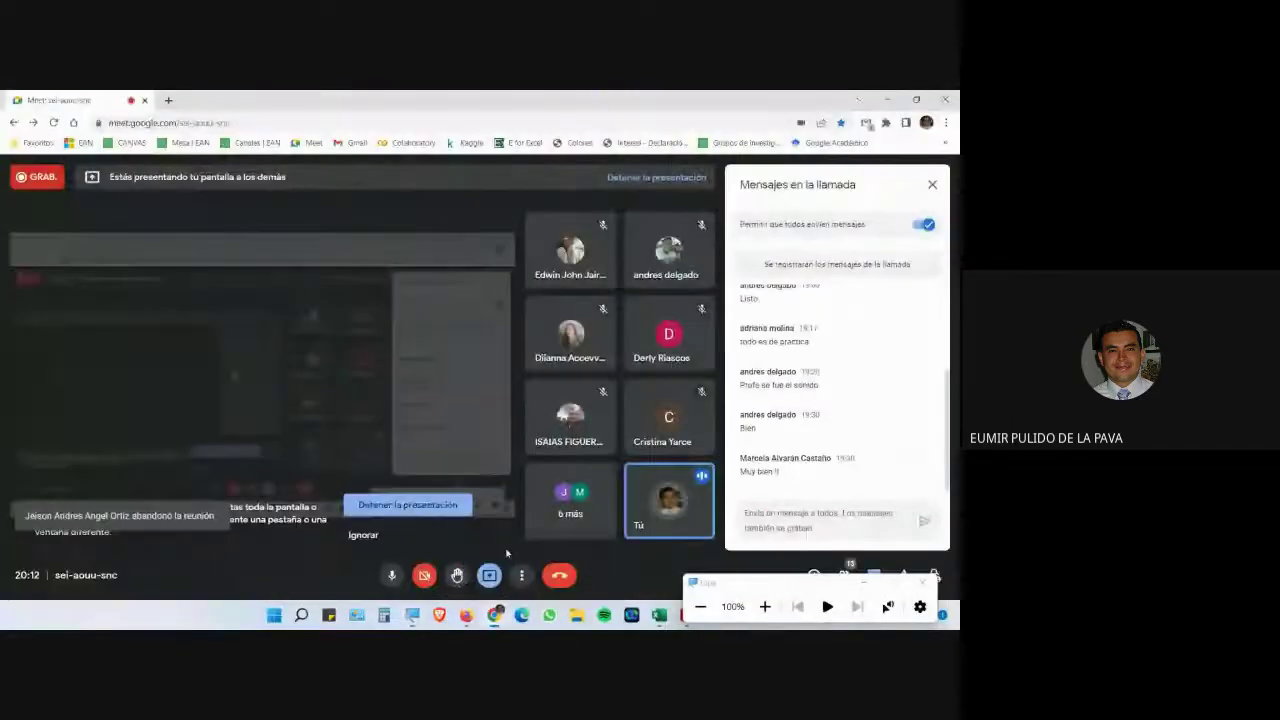
pyautogui.moveTo(659, 614)
pyautogui.click(610, 572)
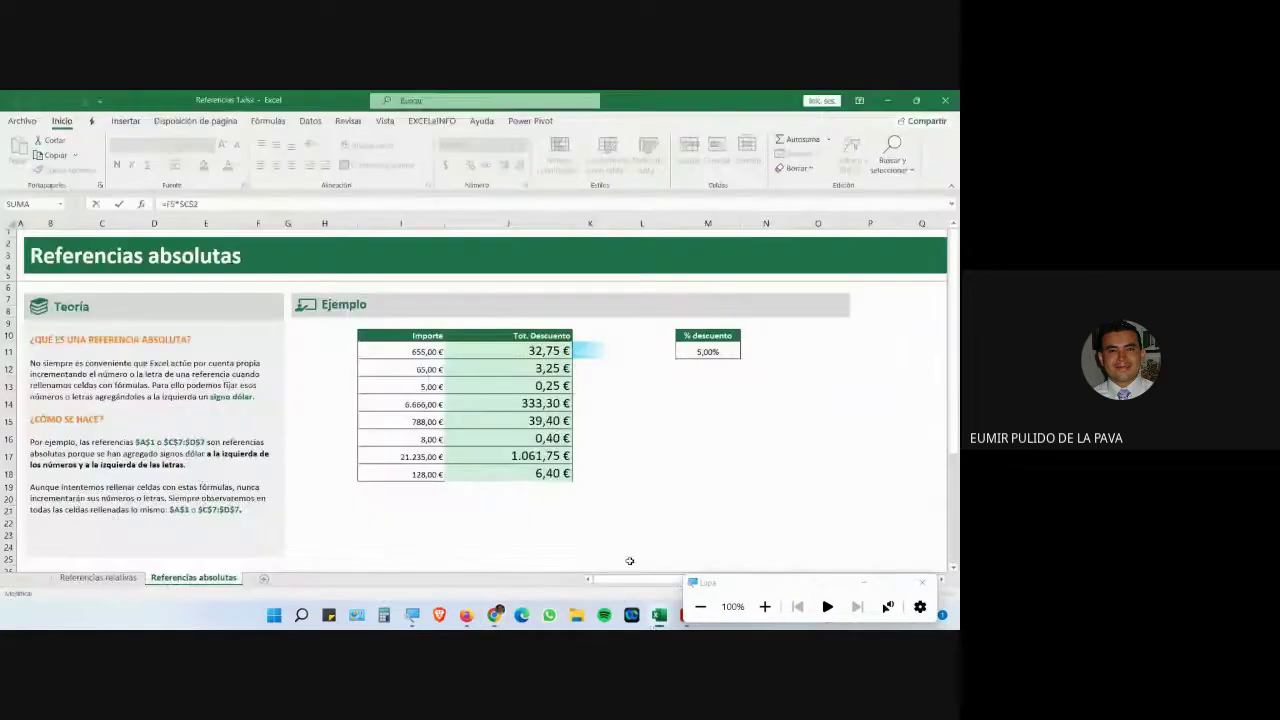
pyautogui.click(725, 550)
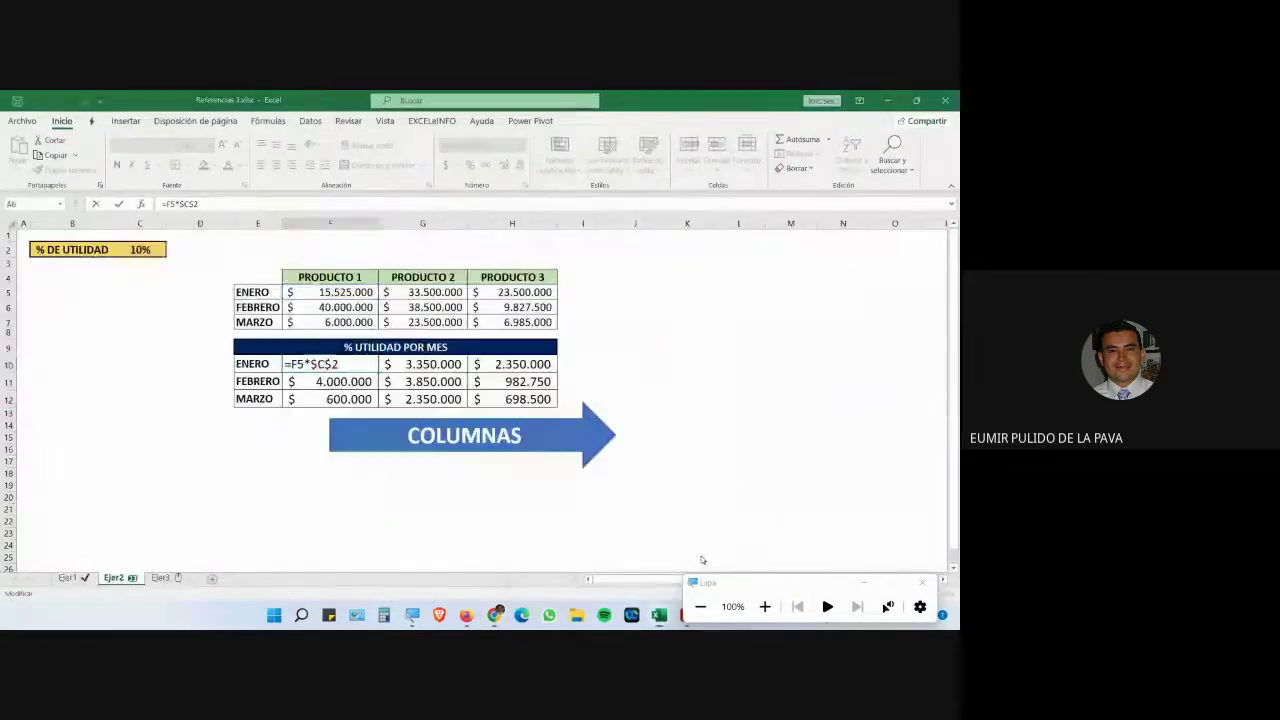
# Step: Open the Ejer3 sheet and review the line discounts in C3:C8 and the monthly values in F12:K12
pyautogui.click(160, 578)
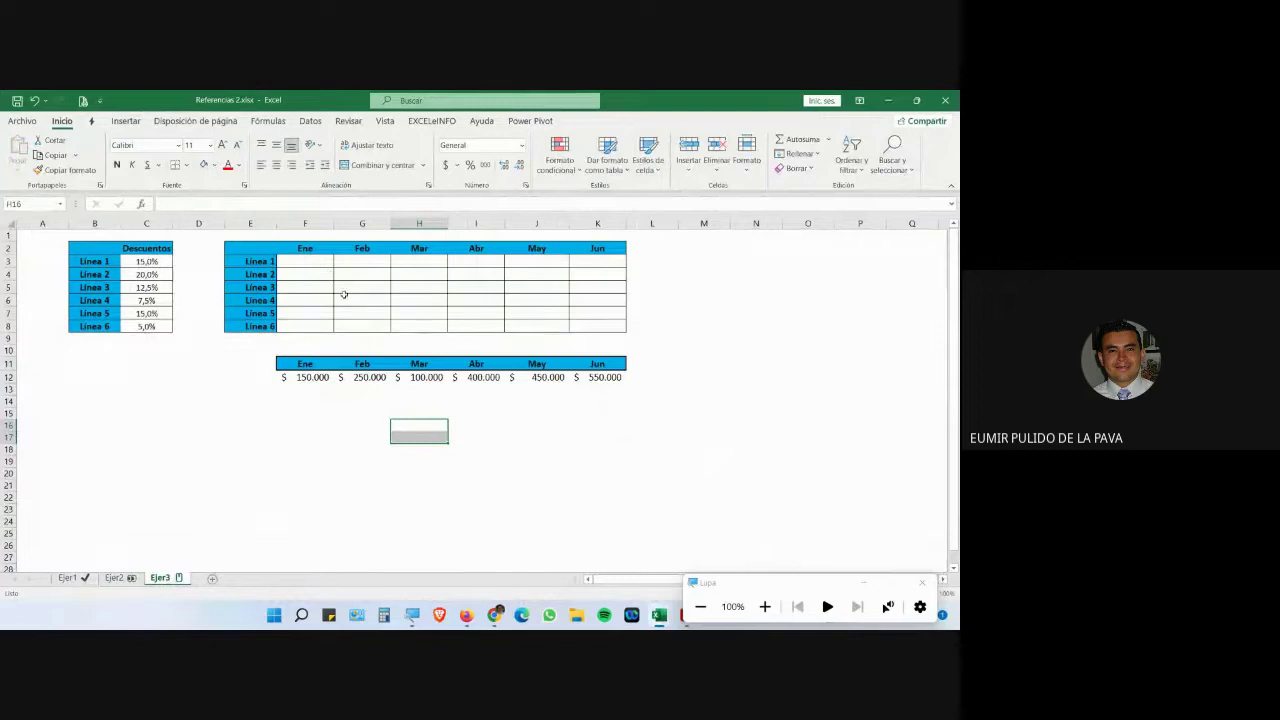
pyautogui.click(765, 606)
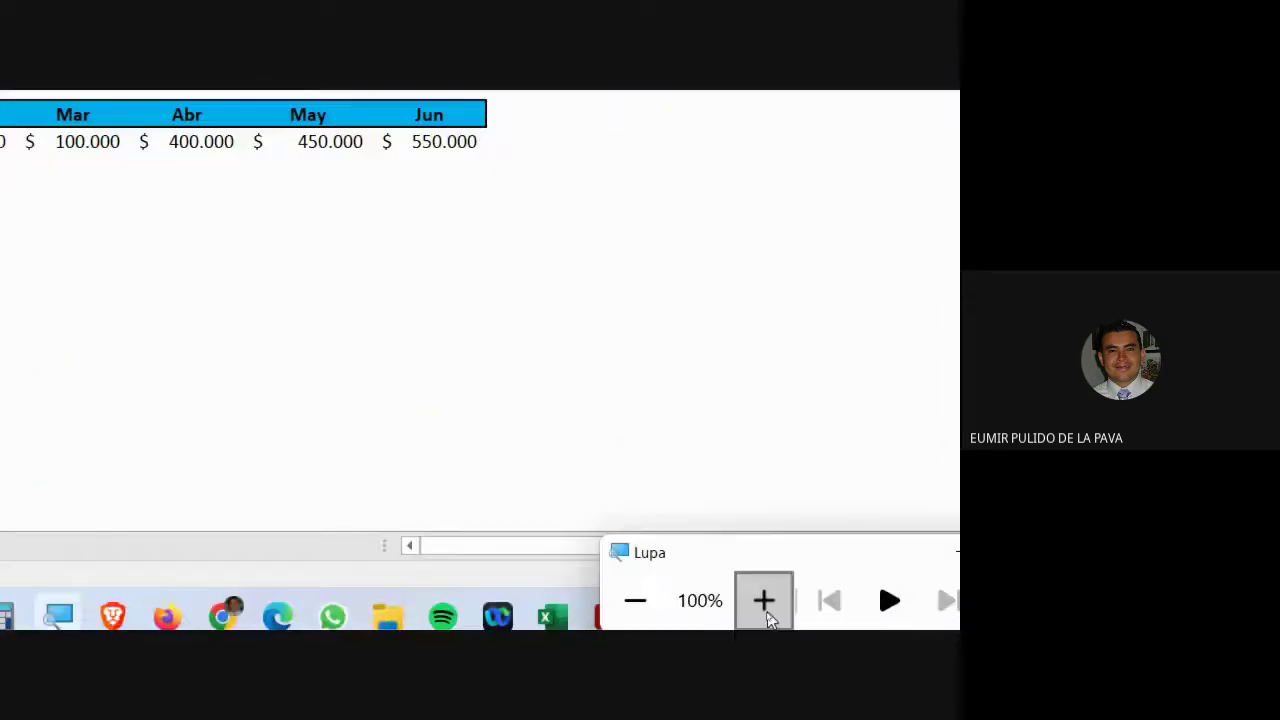
pyautogui.click(525, 309)
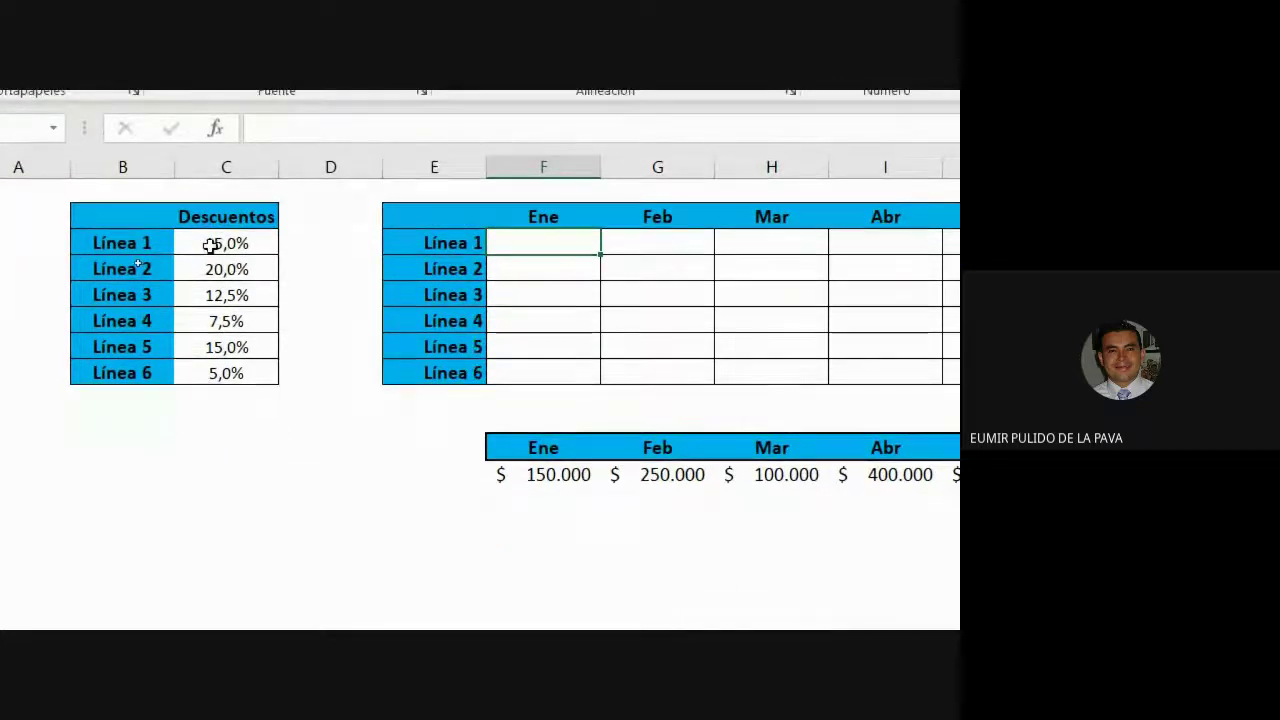
pyautogui.moveTo(106, 243); pyautogui.dragTo(98, 374)
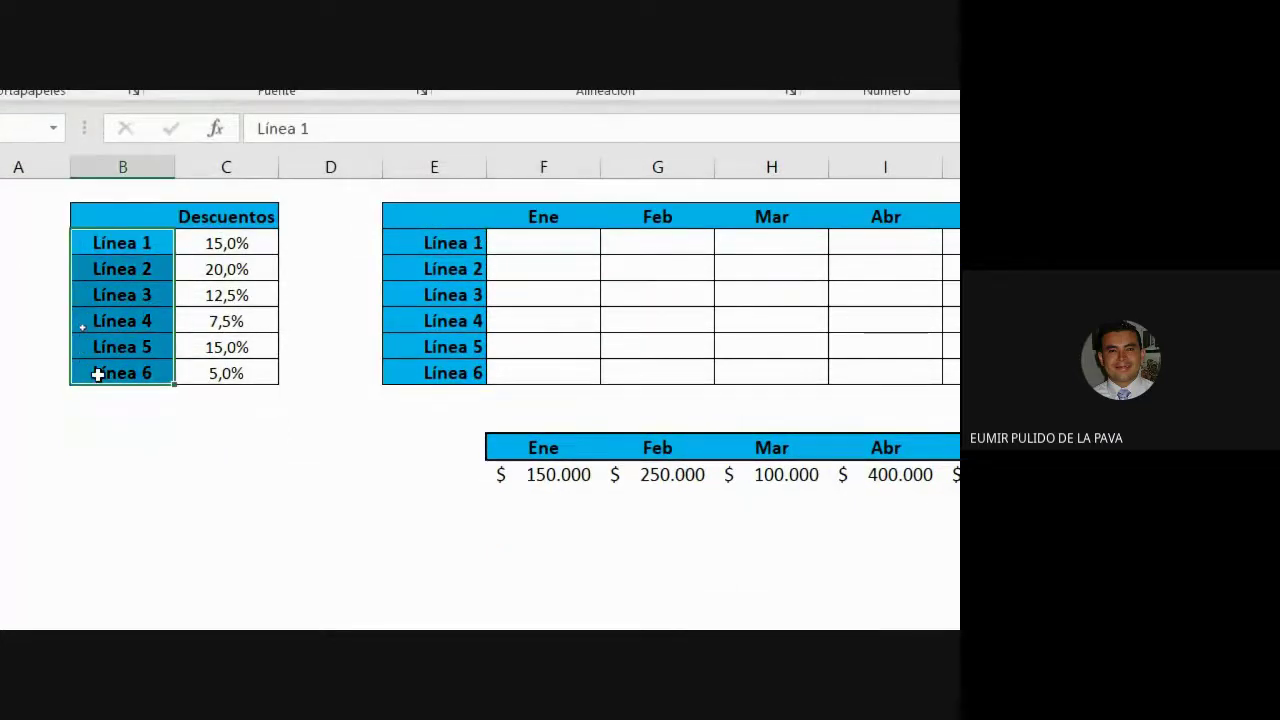
pyautogui.click(243, 243)
pyautogui.moveTo(243, 243); pyautogui.dragTo(226, 373)
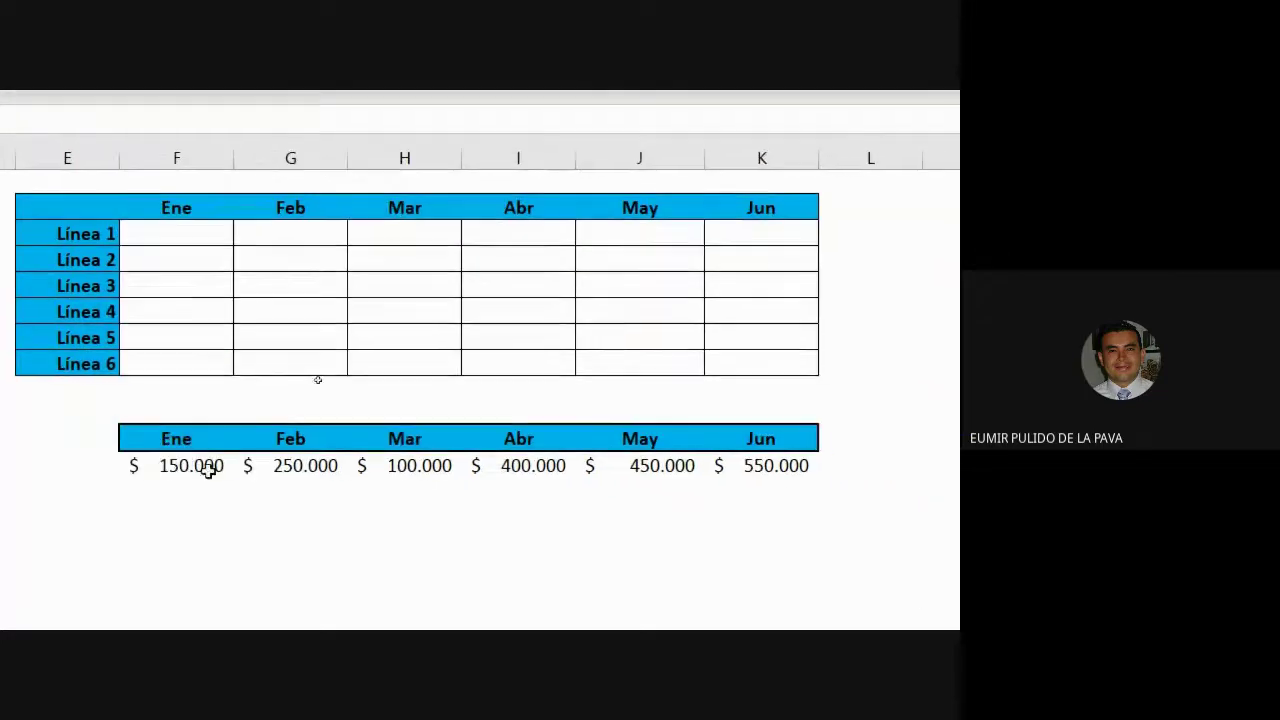
pyautogui.moveTo(188, 466); pyautogui.dragTo(765, 465)
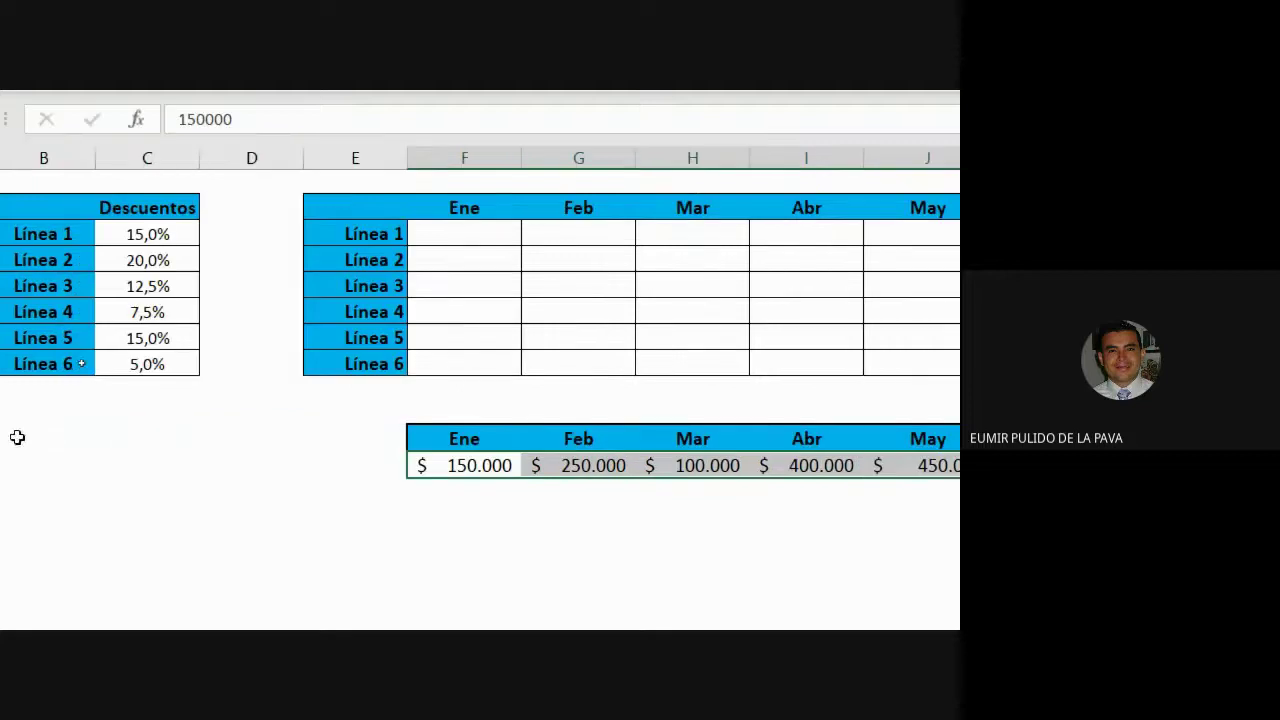
pyautogui.click(470, 463)
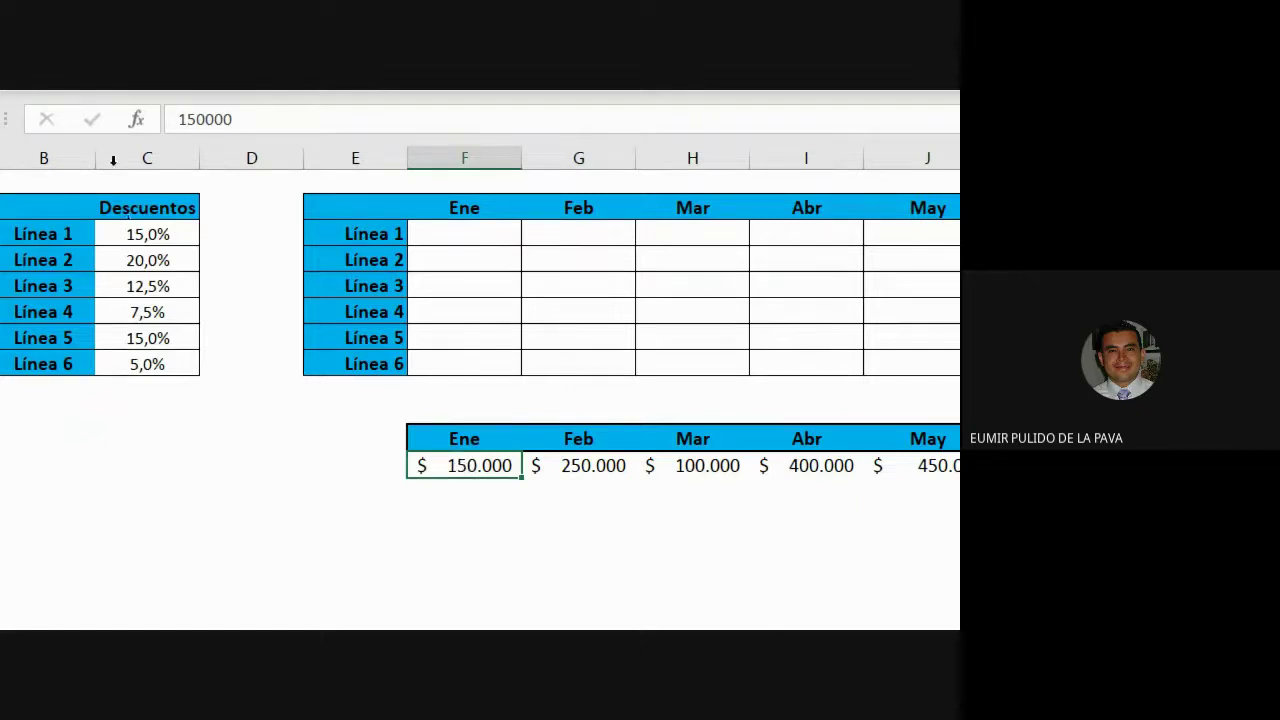
# Step: Trace the Ene results for Línea 1 to Línea 4 in F3:F6 against the January value in F12
pyautogui.click(360, 233)
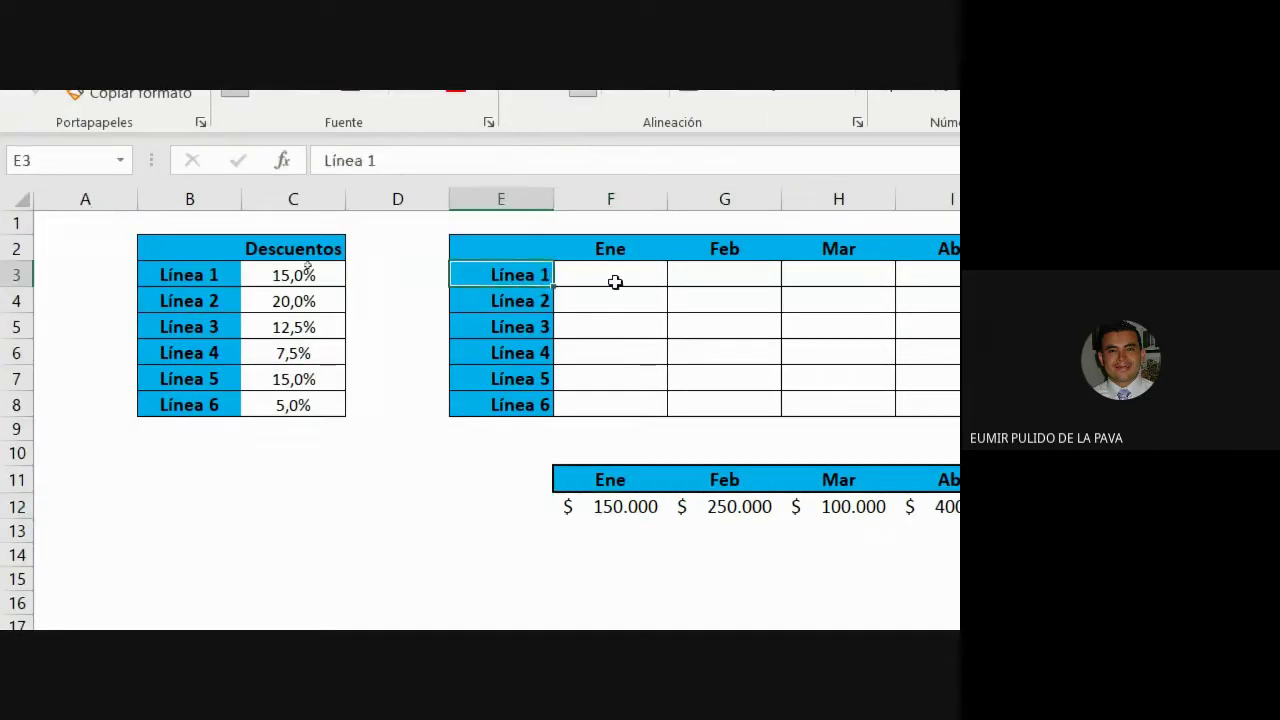
pyautogui.click(615, 282)
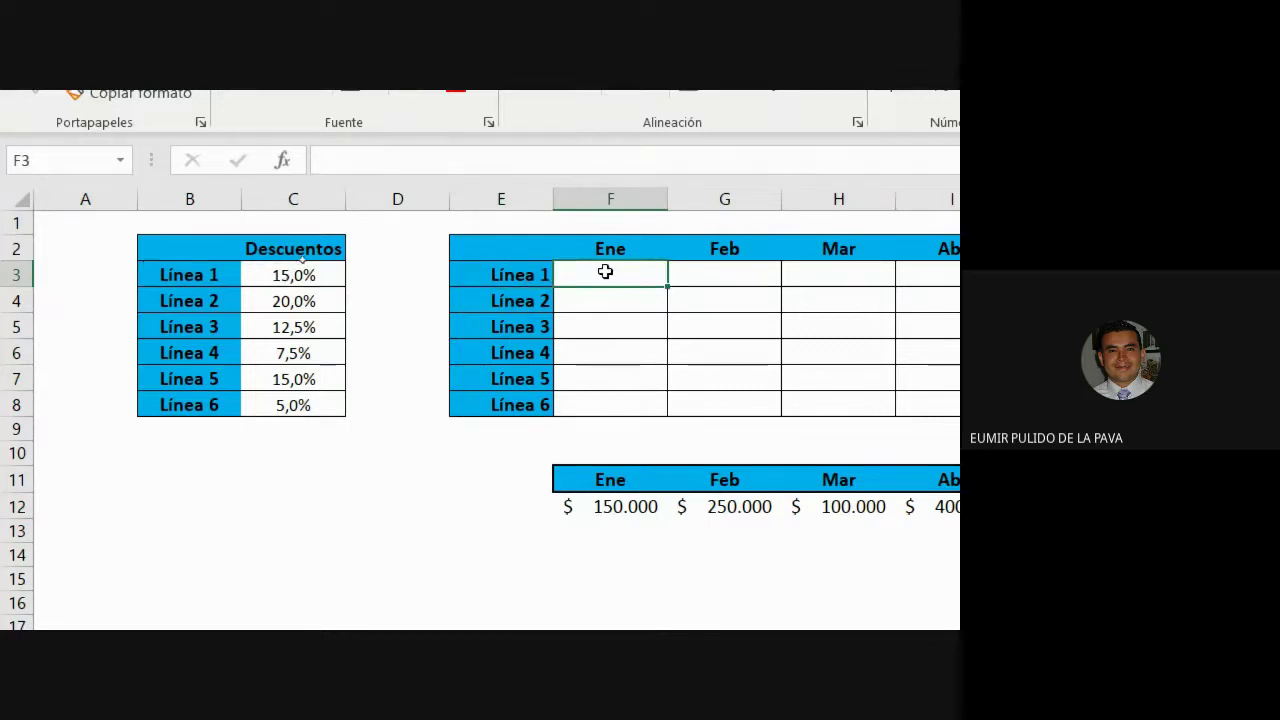
pyautogui.click(609, 509)
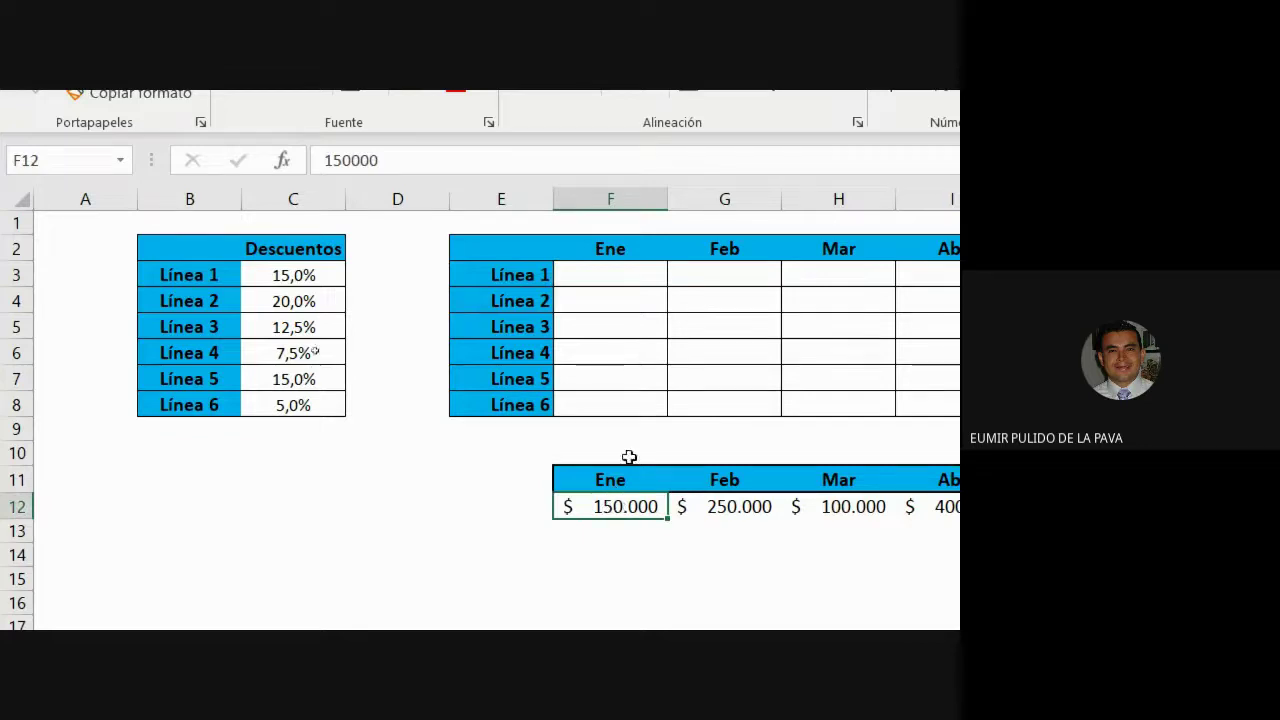
pyautogui.click(608, 309)
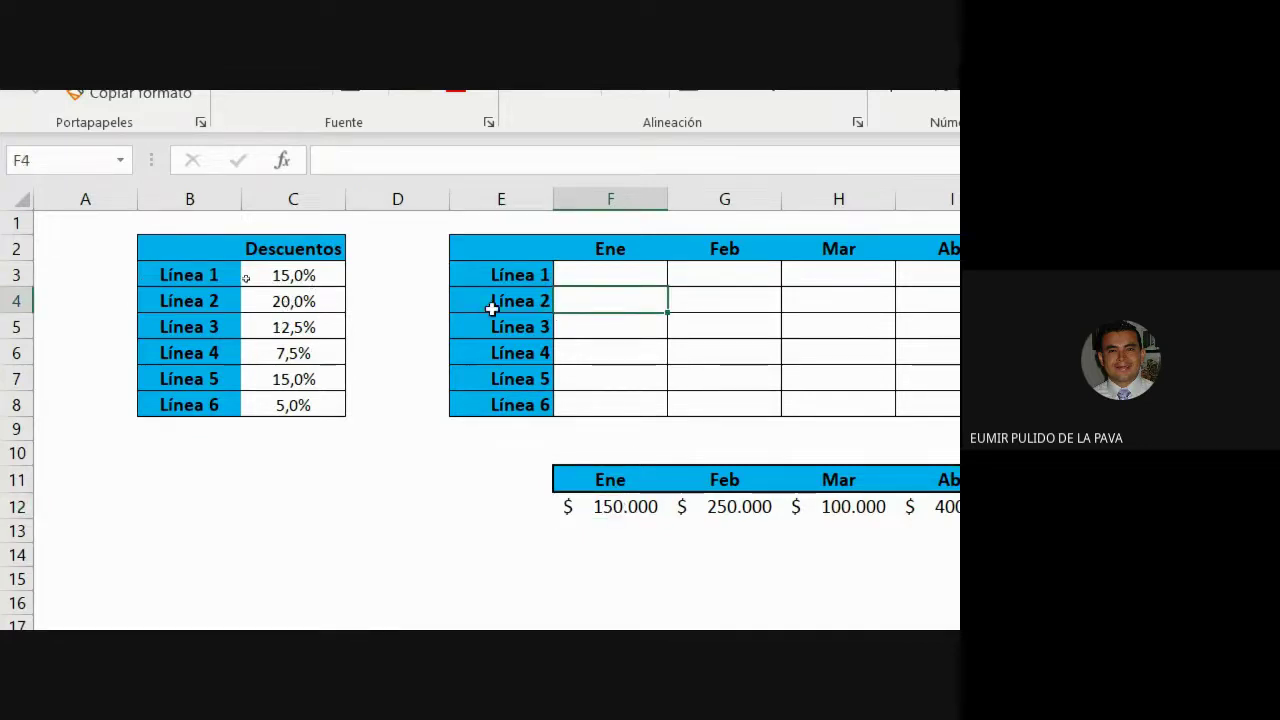
pyautogui.click(596, 327)
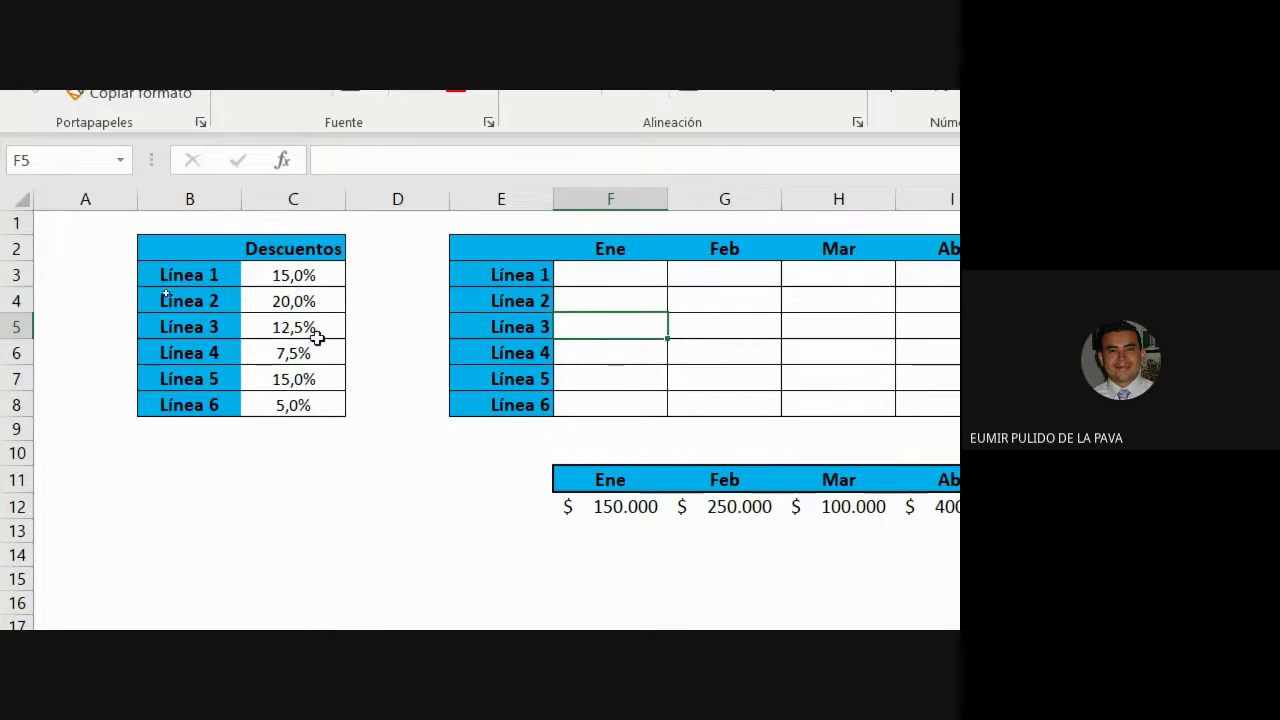
pyautogui.click(633, 350)
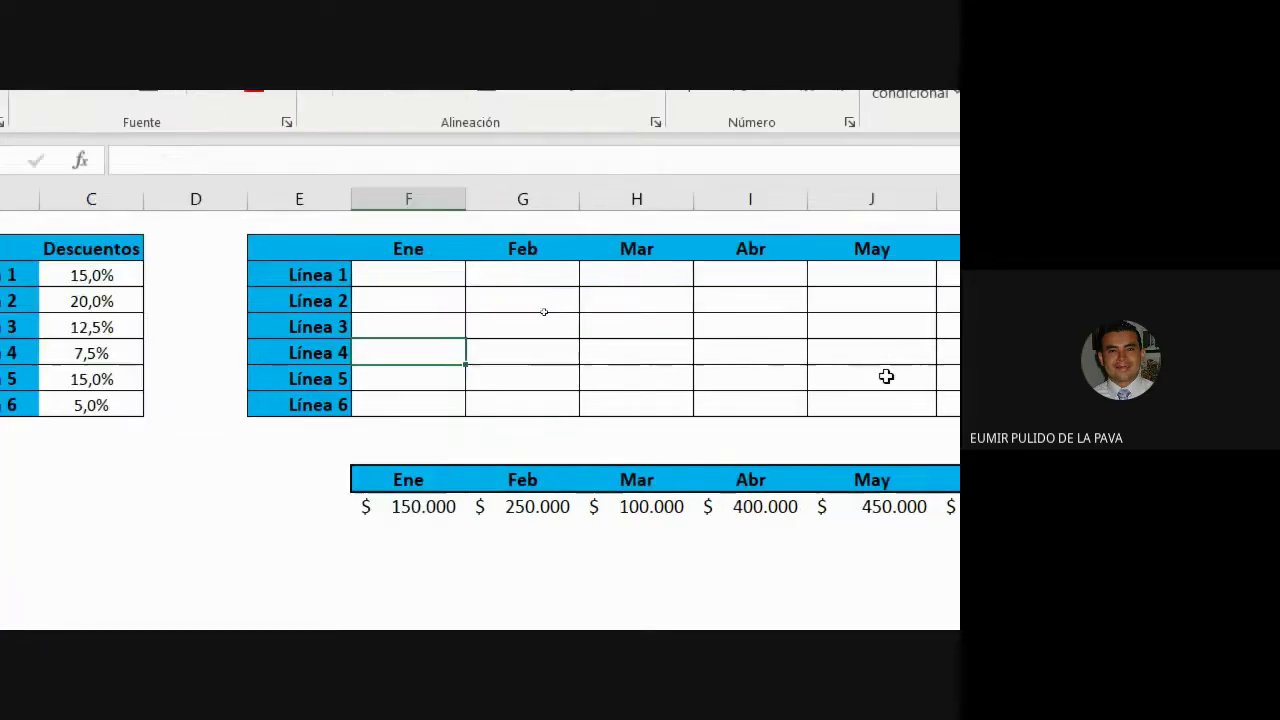
# Step: Trace the Feb result for Línea 1 in G3 against G12 and the discounts in C3 and C4
pyautogui.click(508, 271)
pyautogui.click(541, 507)
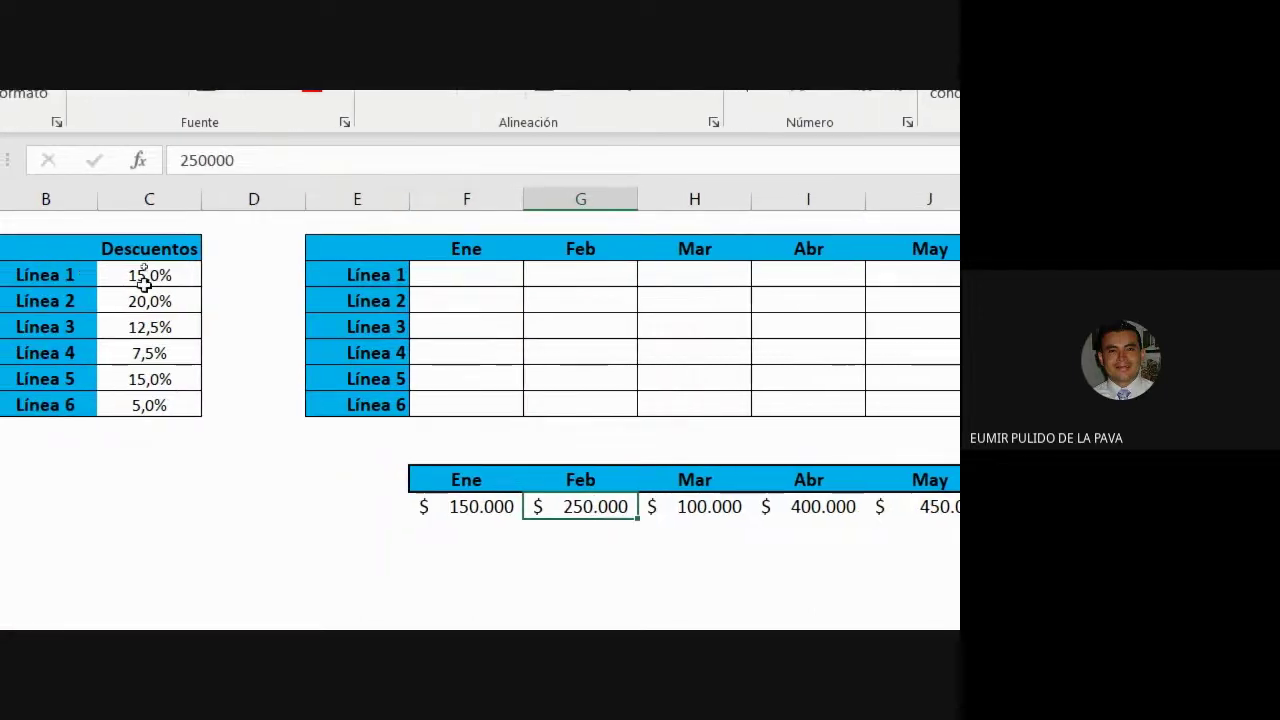
pyautogui.click(150, 276)
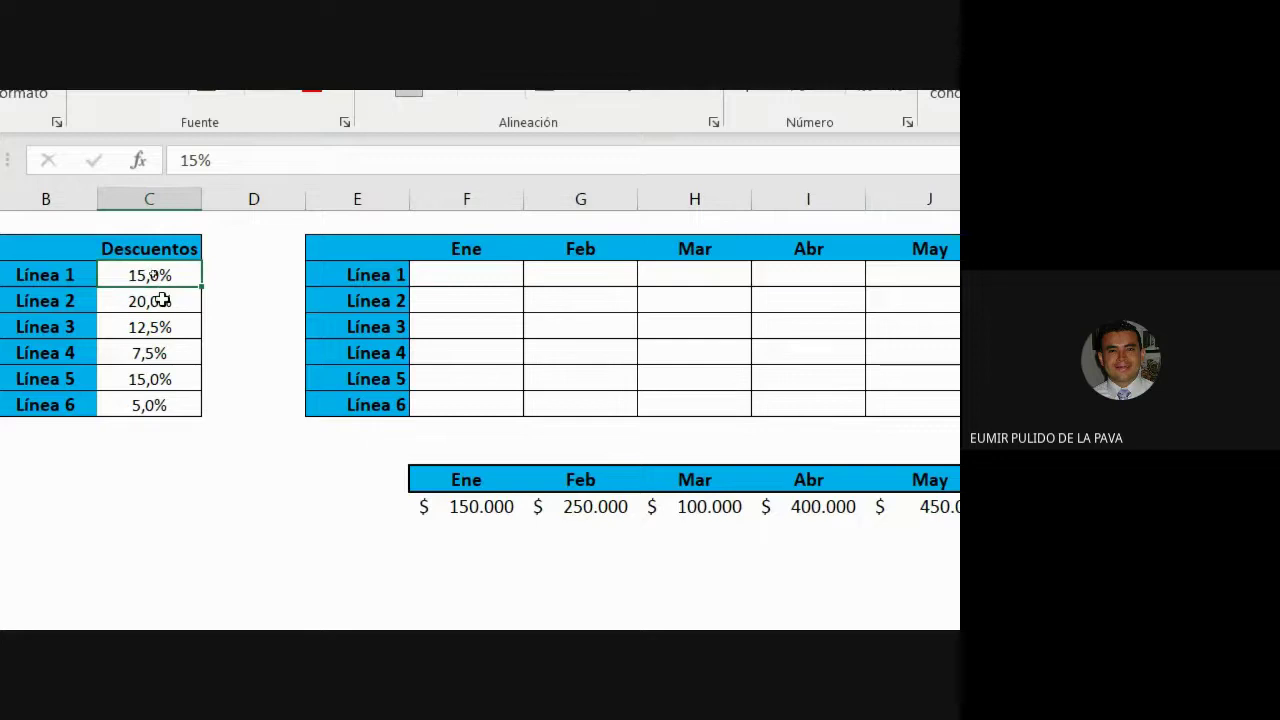
pyautogui.click(163, 298)
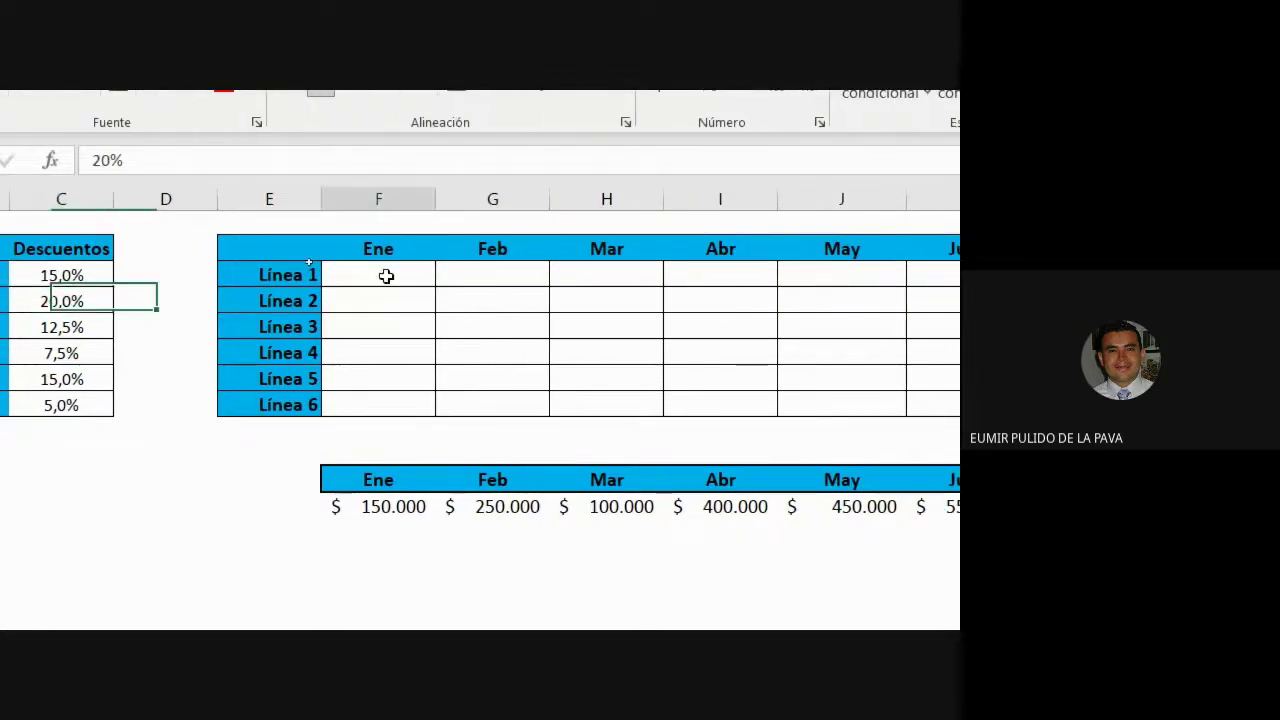
# Step: Demonstrate the range a single formula must cover by extending the empty cell F3 through K8, and point out G3 and H3
pyautogui.moveTo(420, 275); pyautogui.dragTo(794, 295)
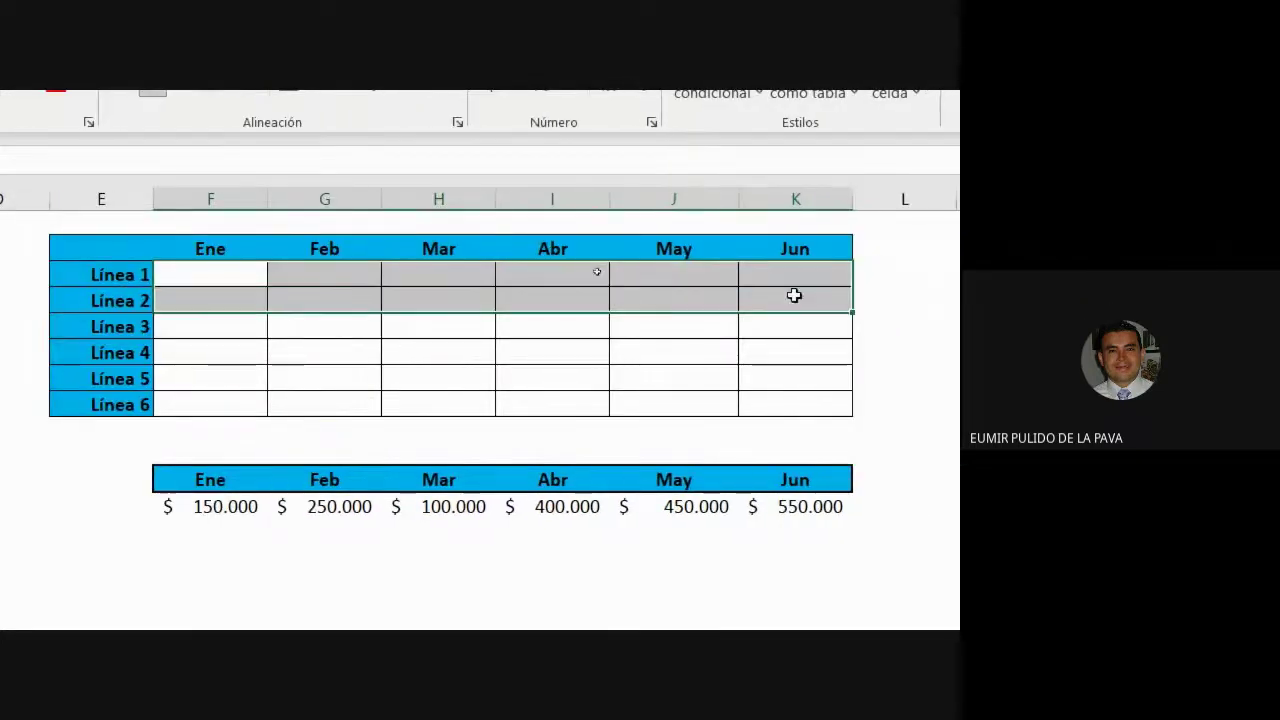
pyautogui.click(246, 277)
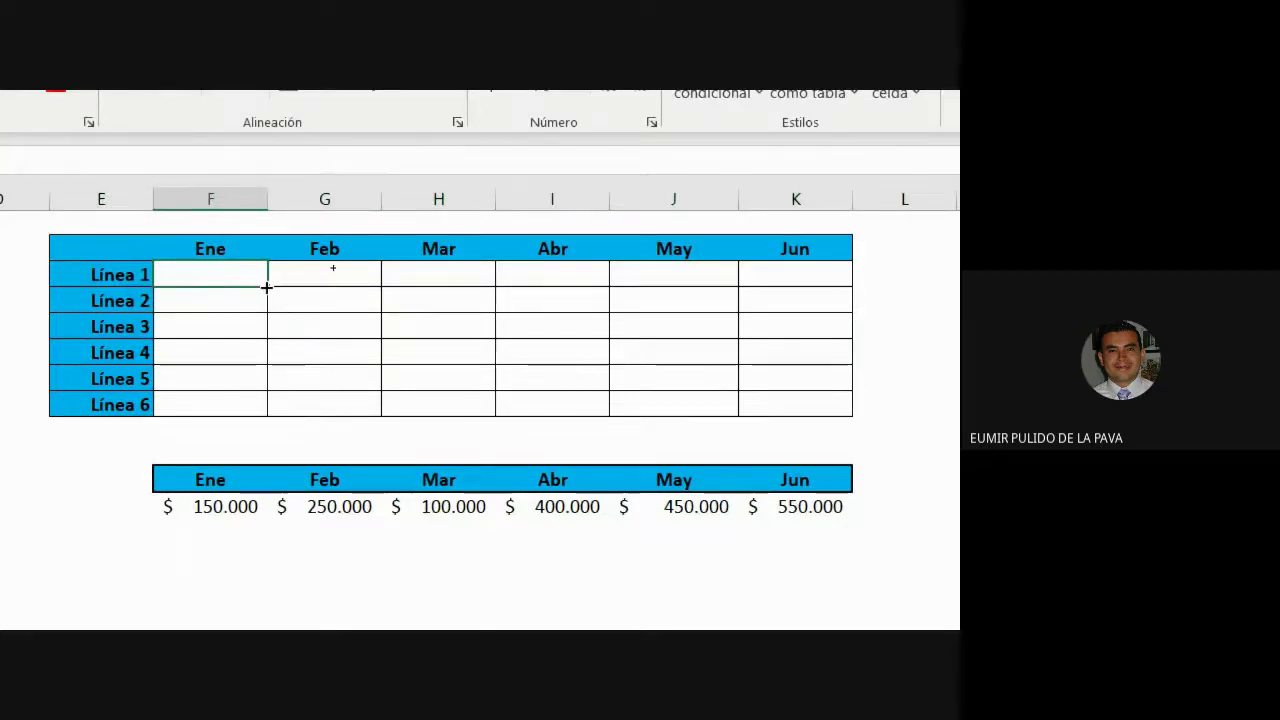
pyautogui.moveTo(266, 287); pyautogui.dragTo(823, 428)
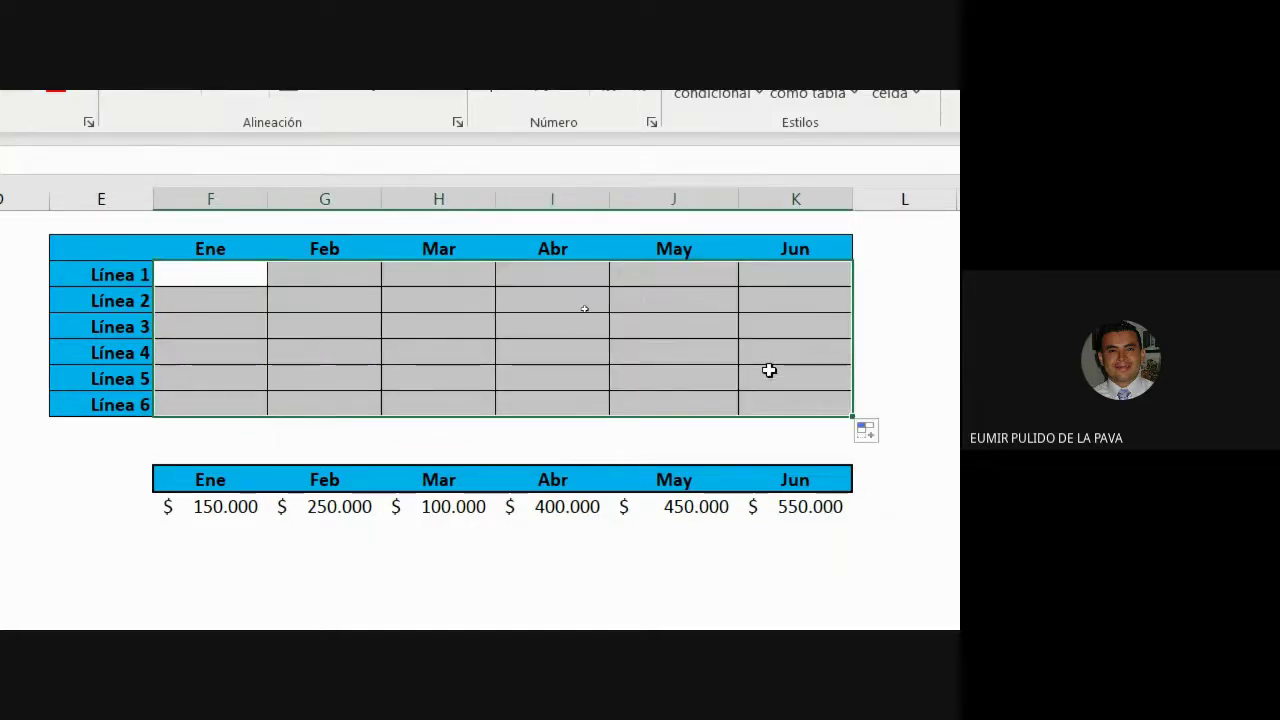
pyautogui.click(256, 285)
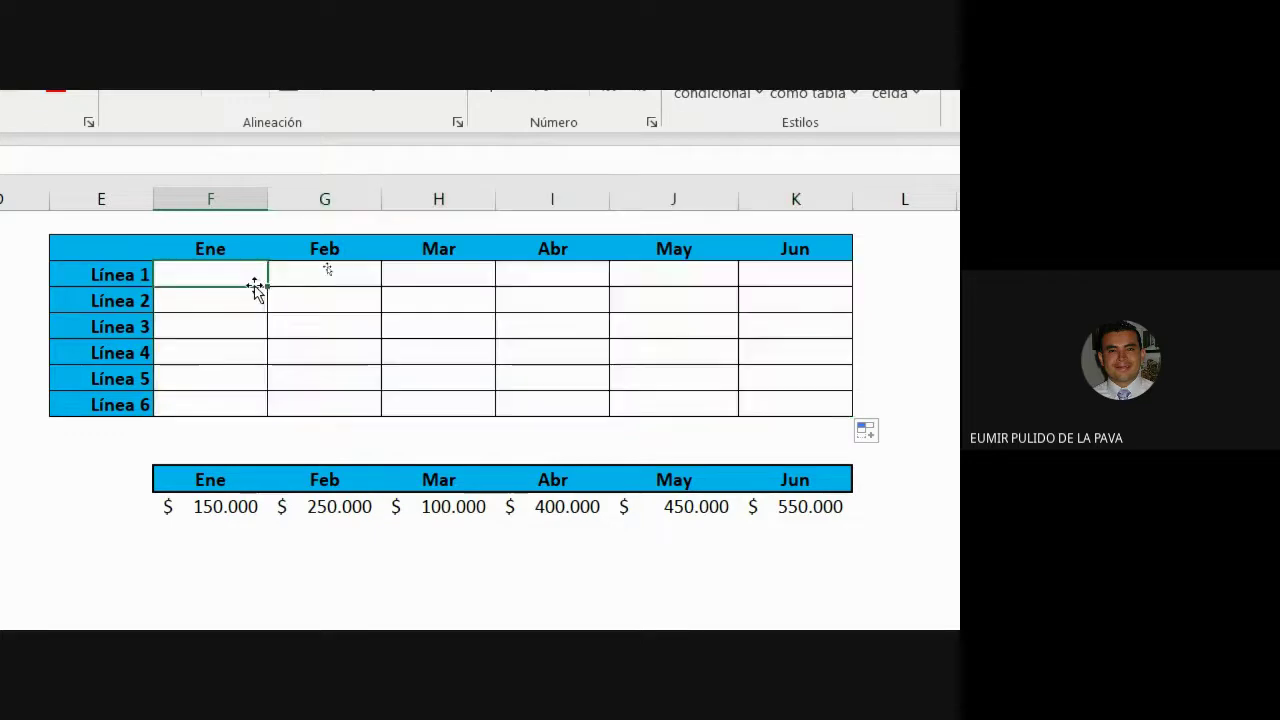
pyautogui.click(300, 284)
pyautogui.click(417, 285)
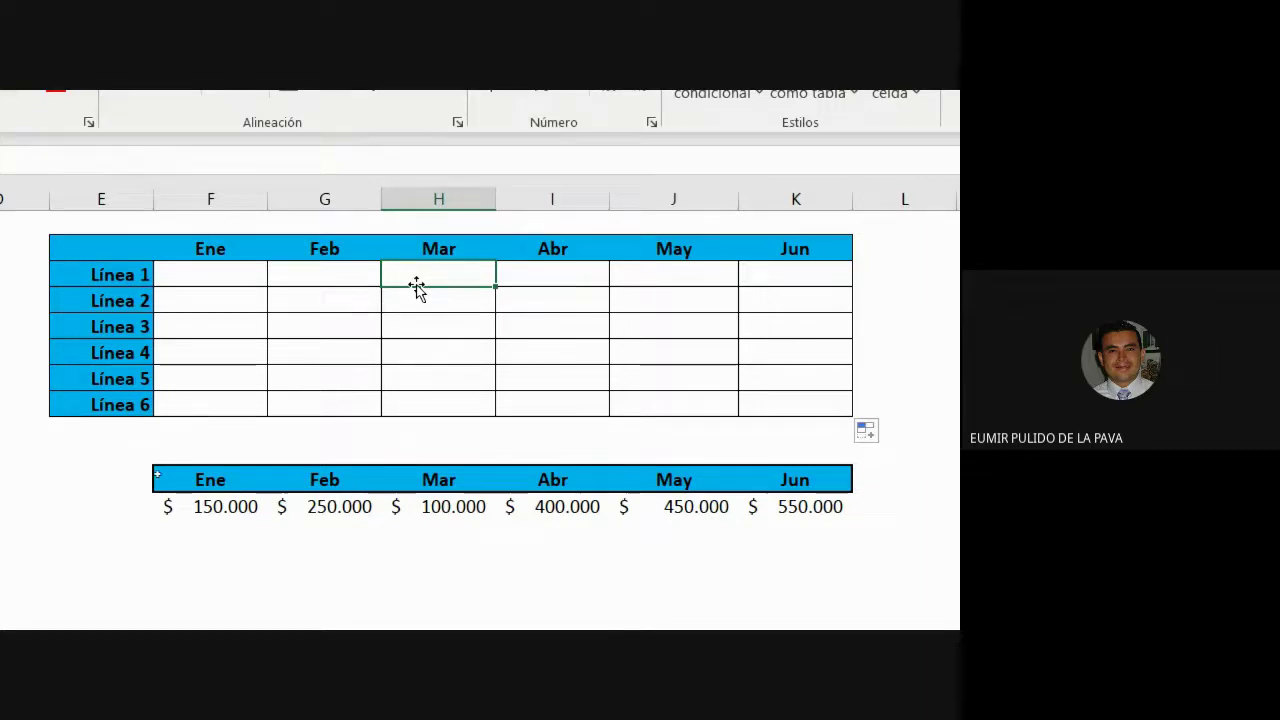
# Step: Return to the Ejer2 sheet, minimize the magnifier, and switch to the Google Meet call to check its messages
pyautogui.click(170, 537)
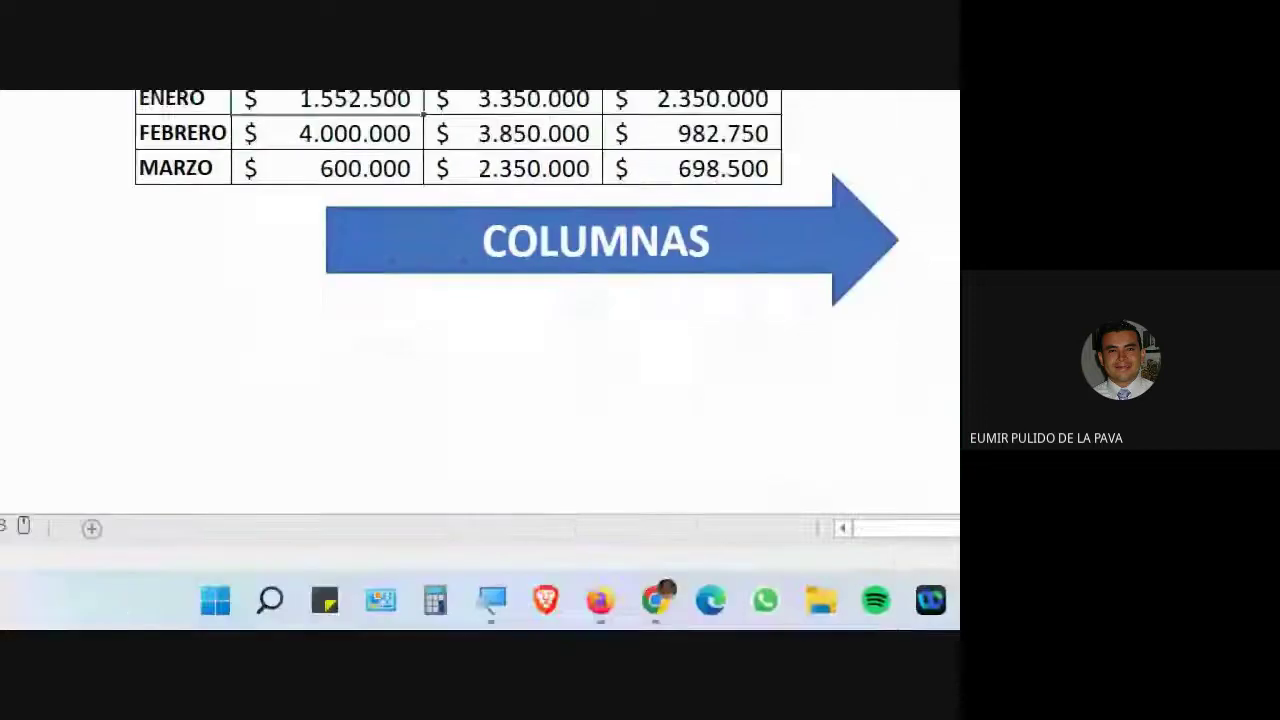
pyautogui.click(793, 584)
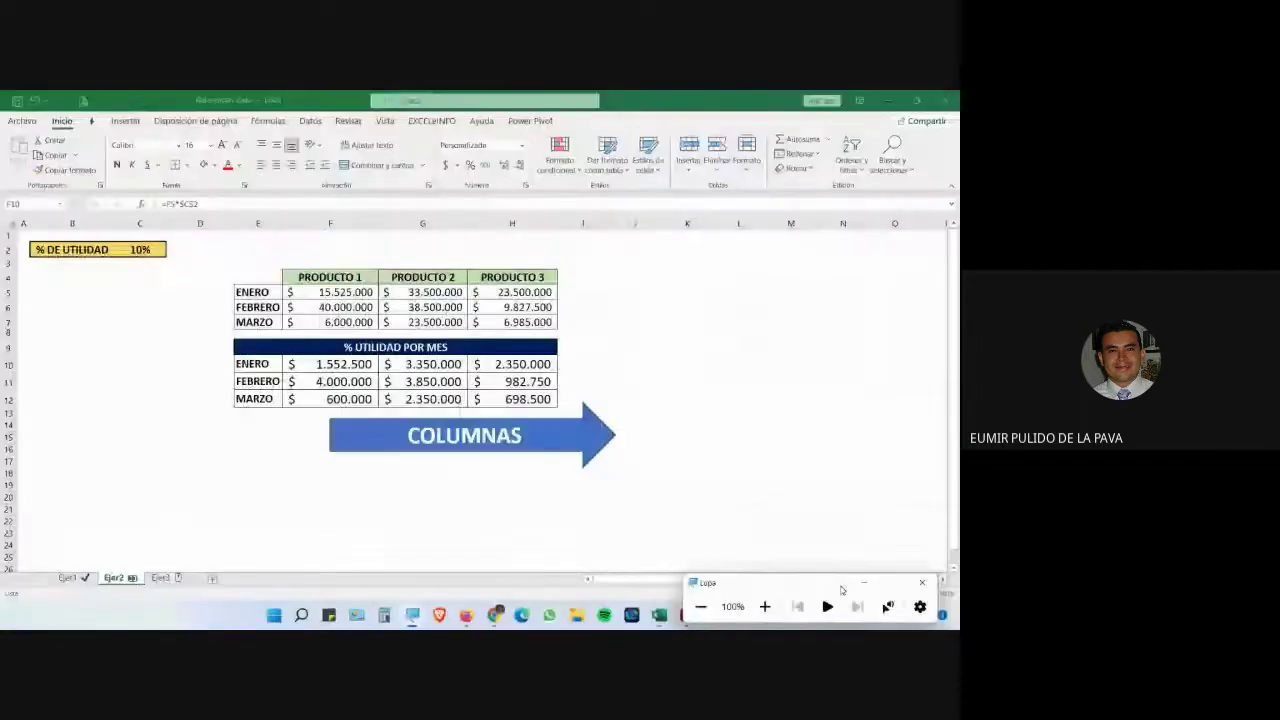
pyautogui.click(862, 583)
pyautogui.moveTo(495, 614)
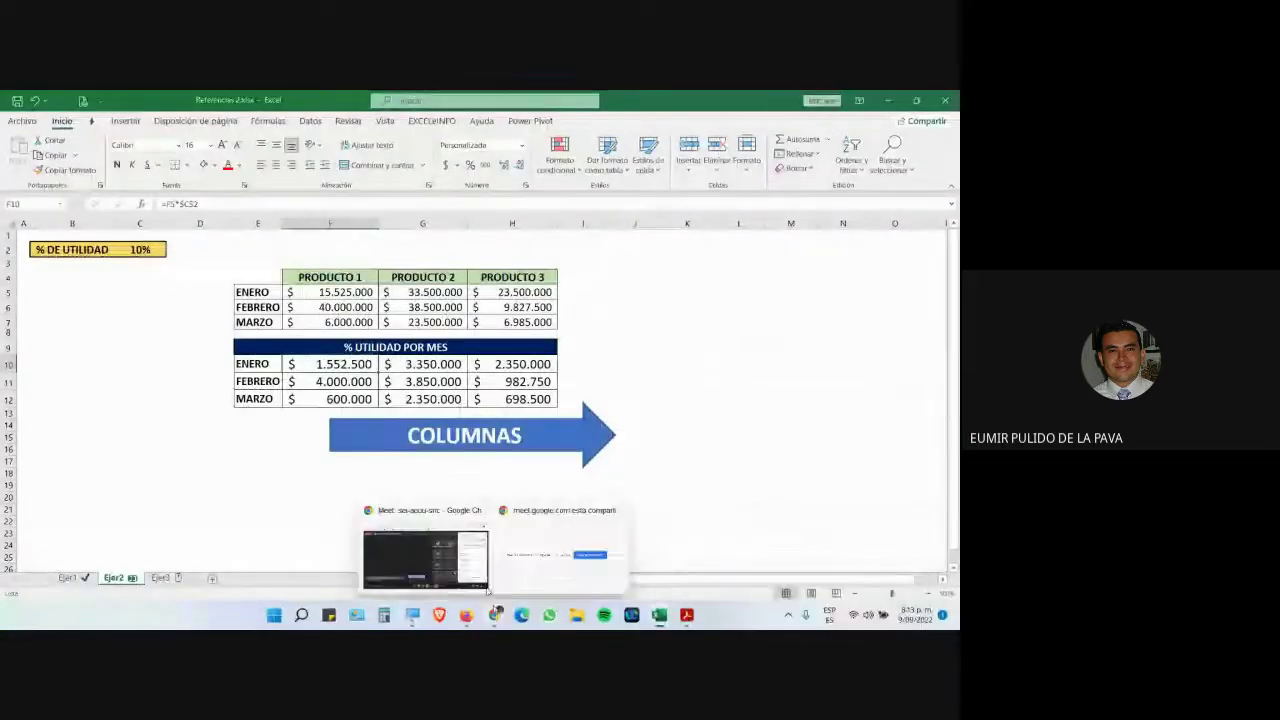
pyautogui.click(425, 545)
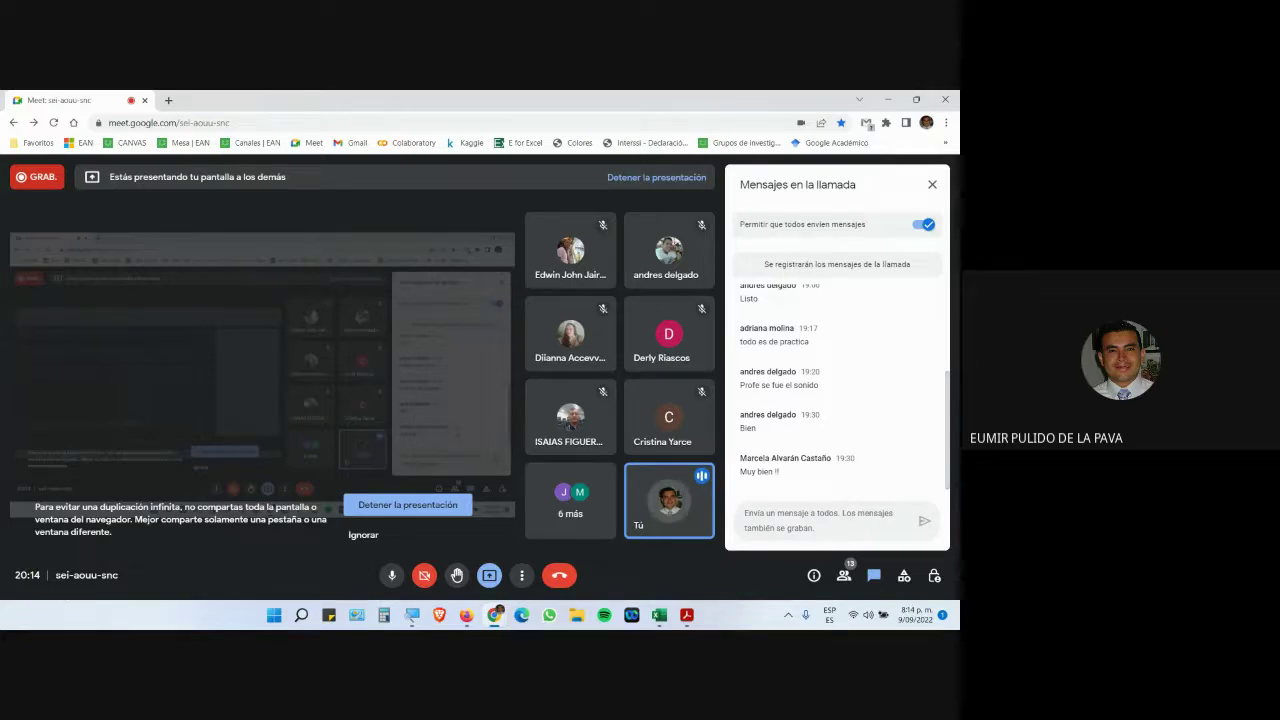
# Step: Switch to the Referencias 1 workbook in Excel and highlight the Importe and % Descuento values in I11:J18 of Referencias relativas
pyautogui.moveTo(670, 618)
pyautogui.click(590, 550)
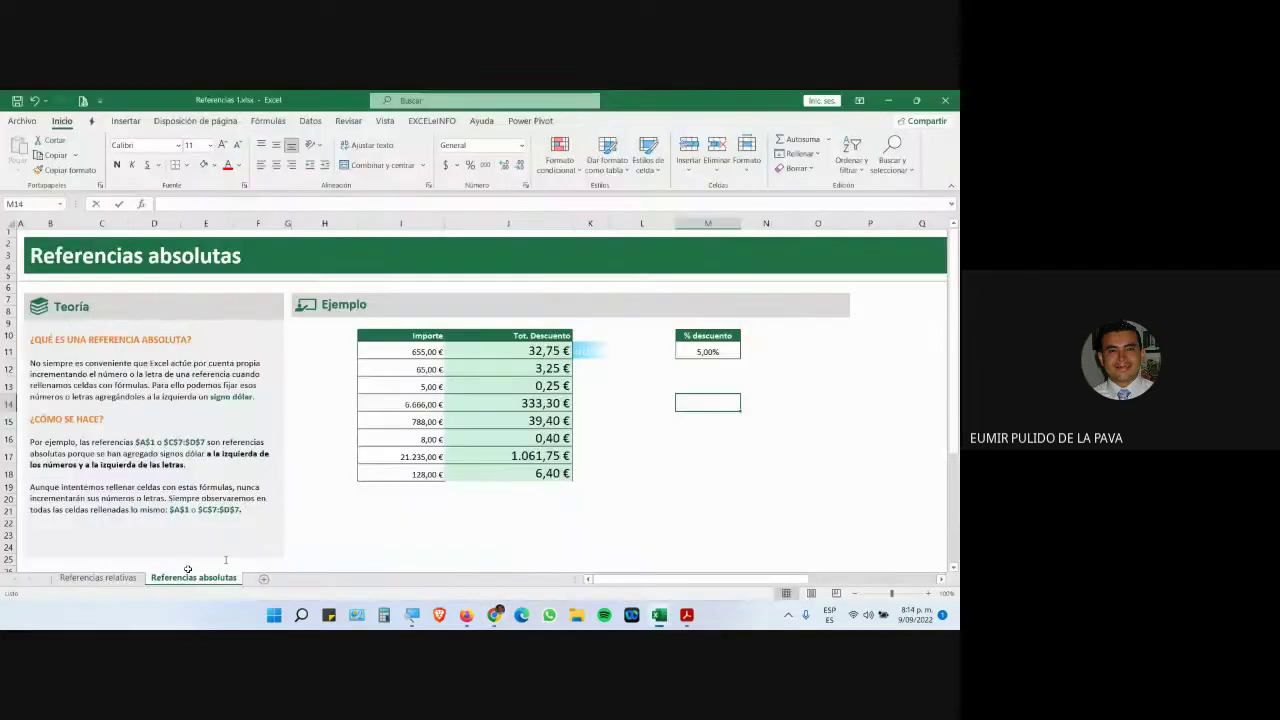
pyautogui.click(98, 578)
pyautogui.moveTo(253, 355); pyautogui.dragTo(330, 474)
pyautogui.click(413, 615)
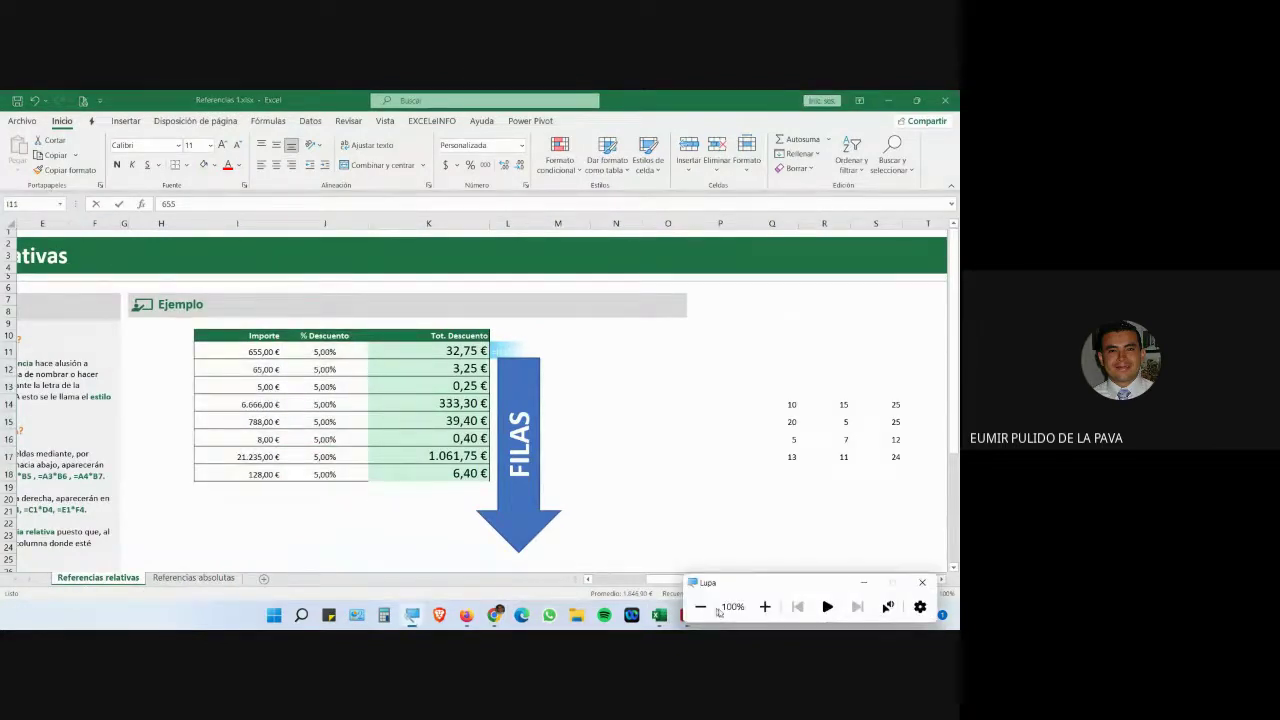
pyautogui.click(766, 607)
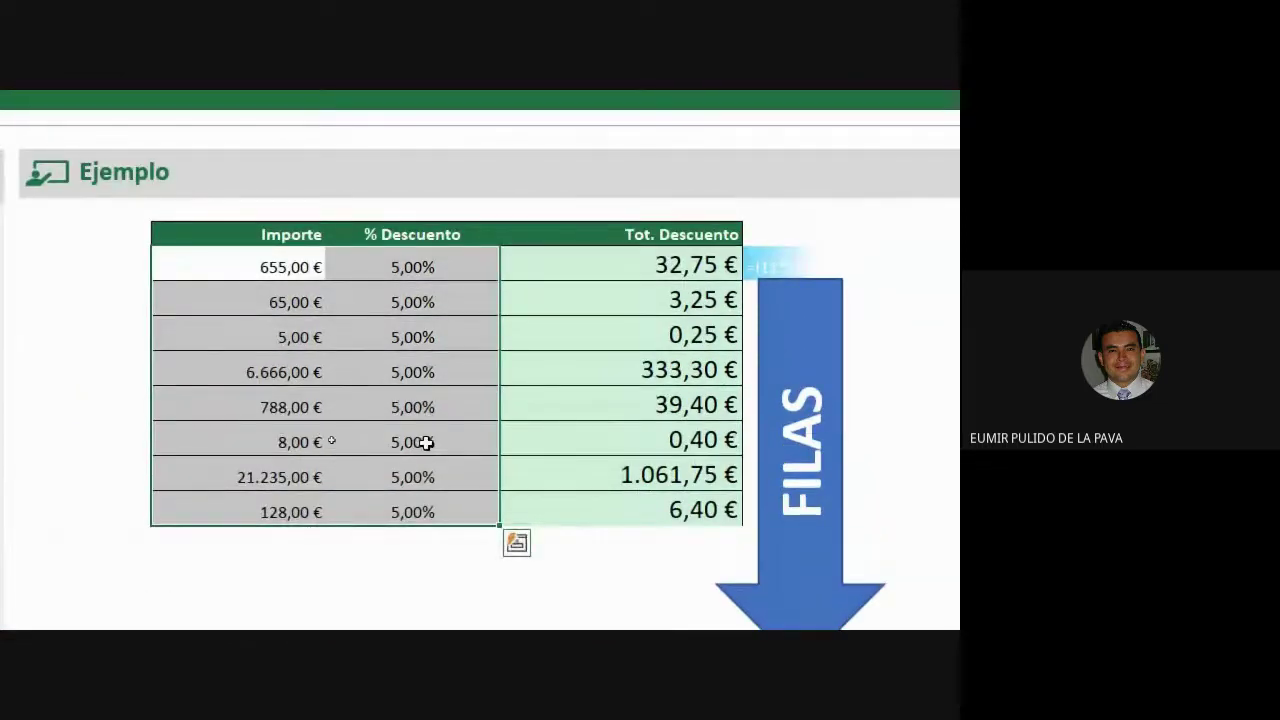
# Step: Highlight the % Descuento values in J11:J18, compare with the Referencias absolutas sheet, and highlight I11:J11 back on Referencias relativas
pyautogui.click(425, 271)
pyautogui.moveTo(424, 295); pyautogui.dragTo(409, 506)
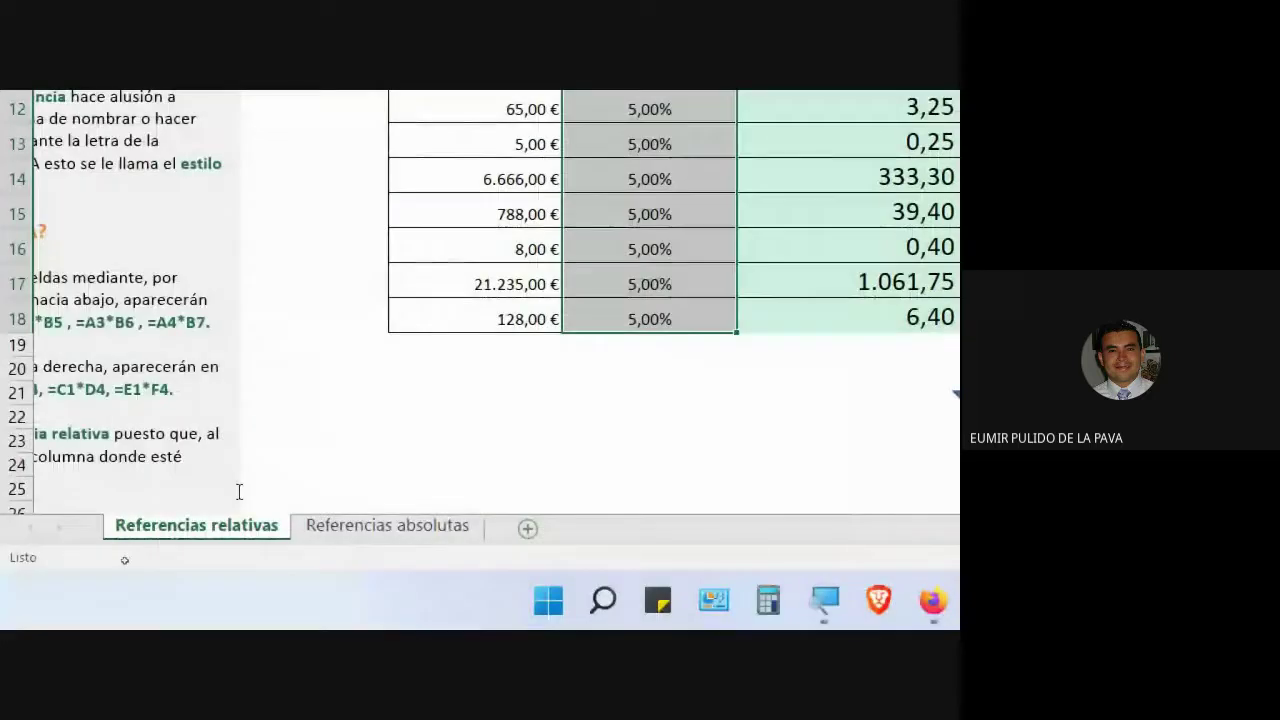
pyautogui.click(371, 524)
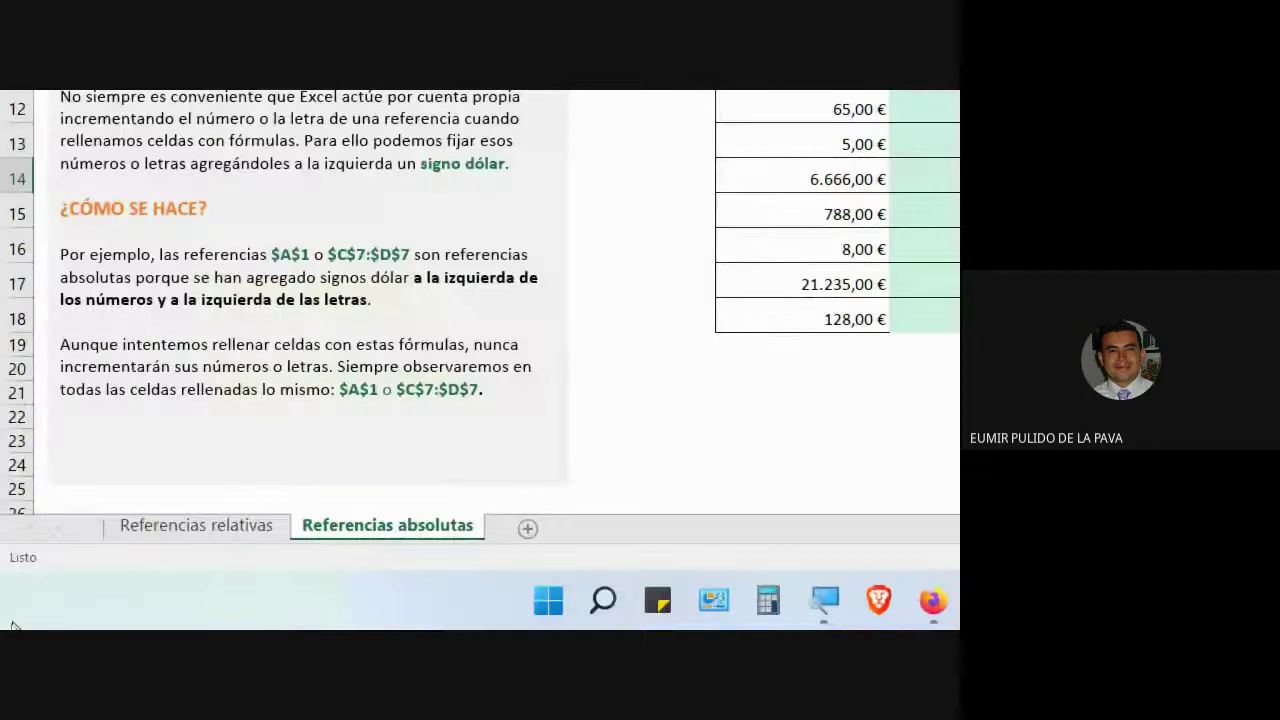
pyautogui.click(200, 527)
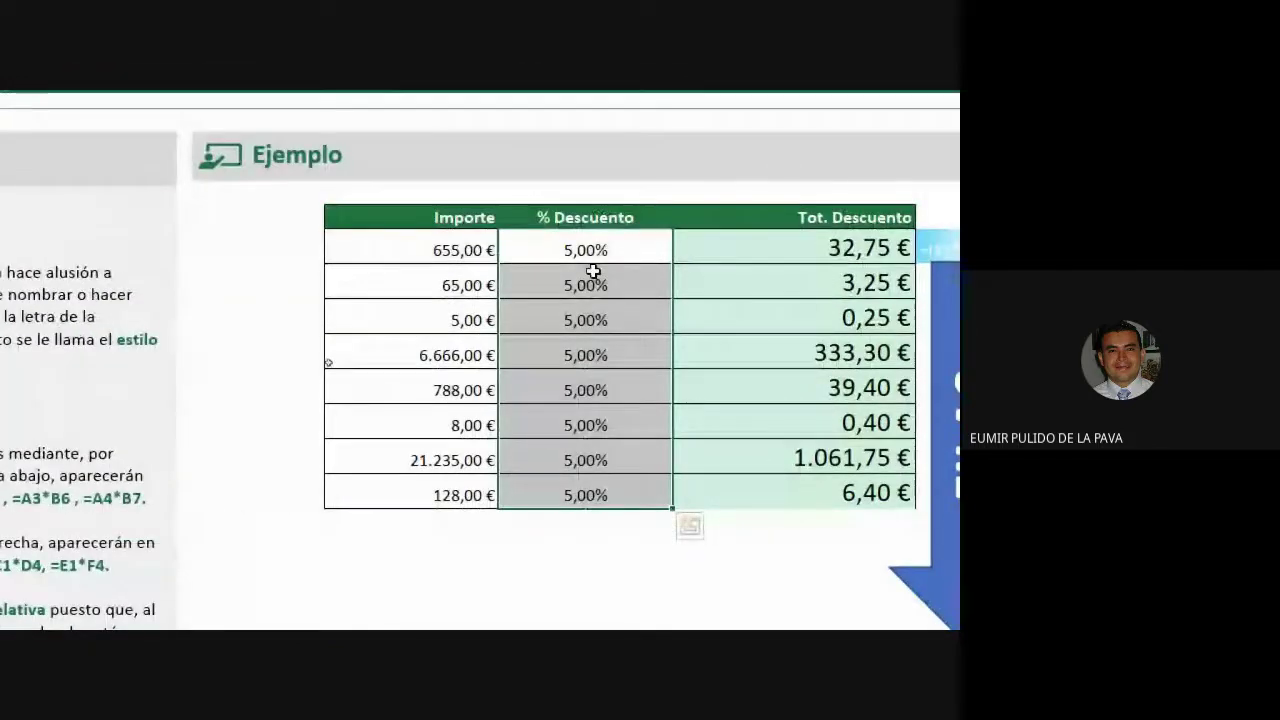
pyautogui.moveTo(489, 257); pyautogui.dragTo(560, 252)
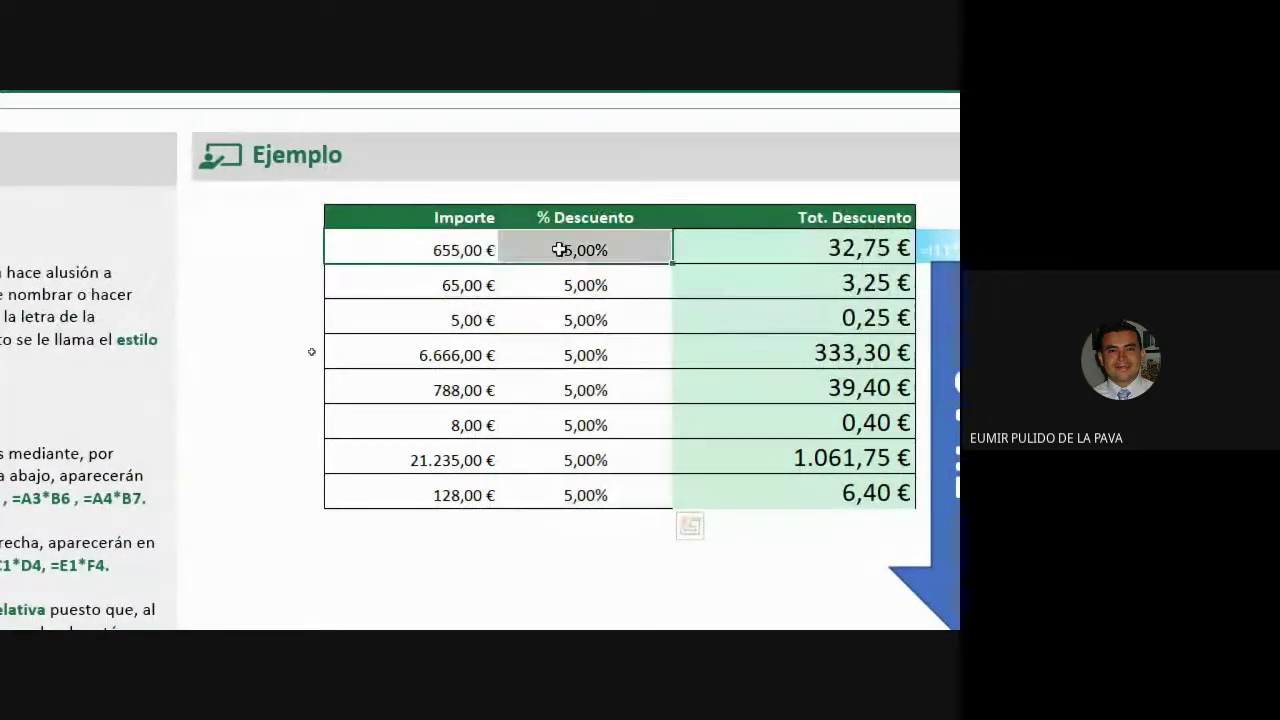
# Step: Set the % Descuento values in J12:J15 of Referencias relativas to 2,5%, 5,5%, 10% and 15%
pyautogui.click(560, 285)
pyautogui.write('2,5')
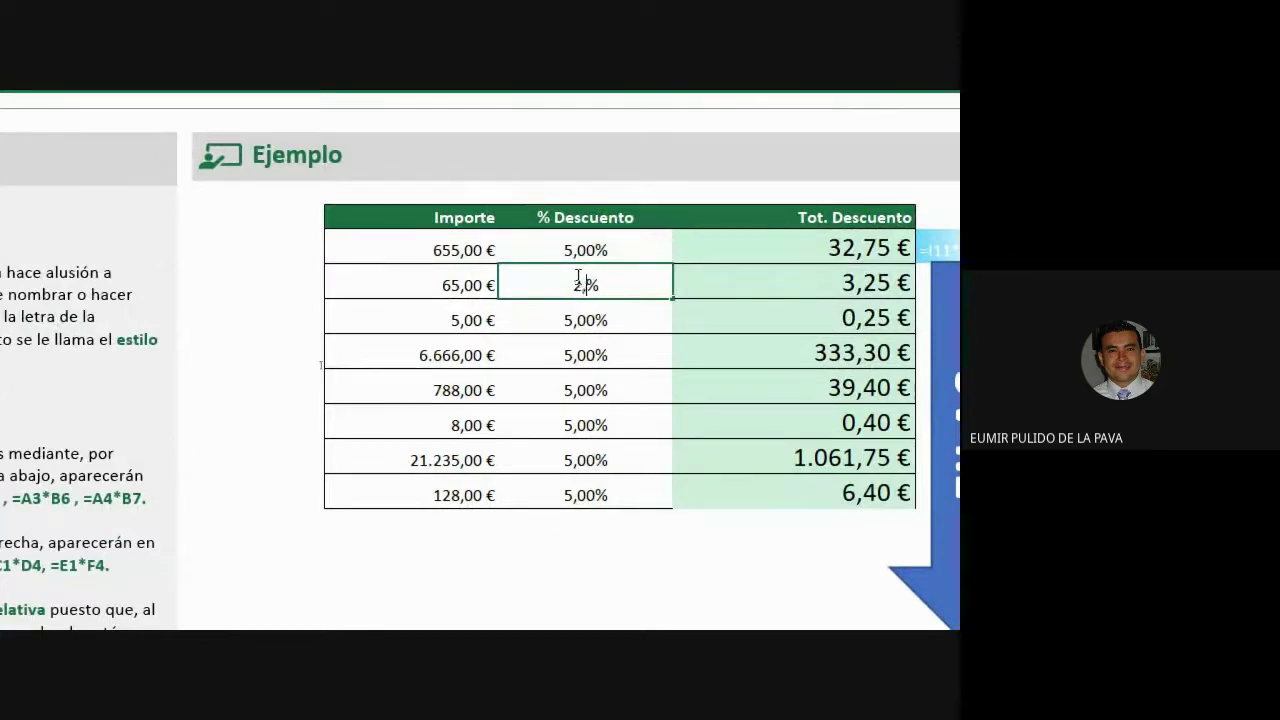
pyautogui.press('Return')
pyautogui.write('5,5')
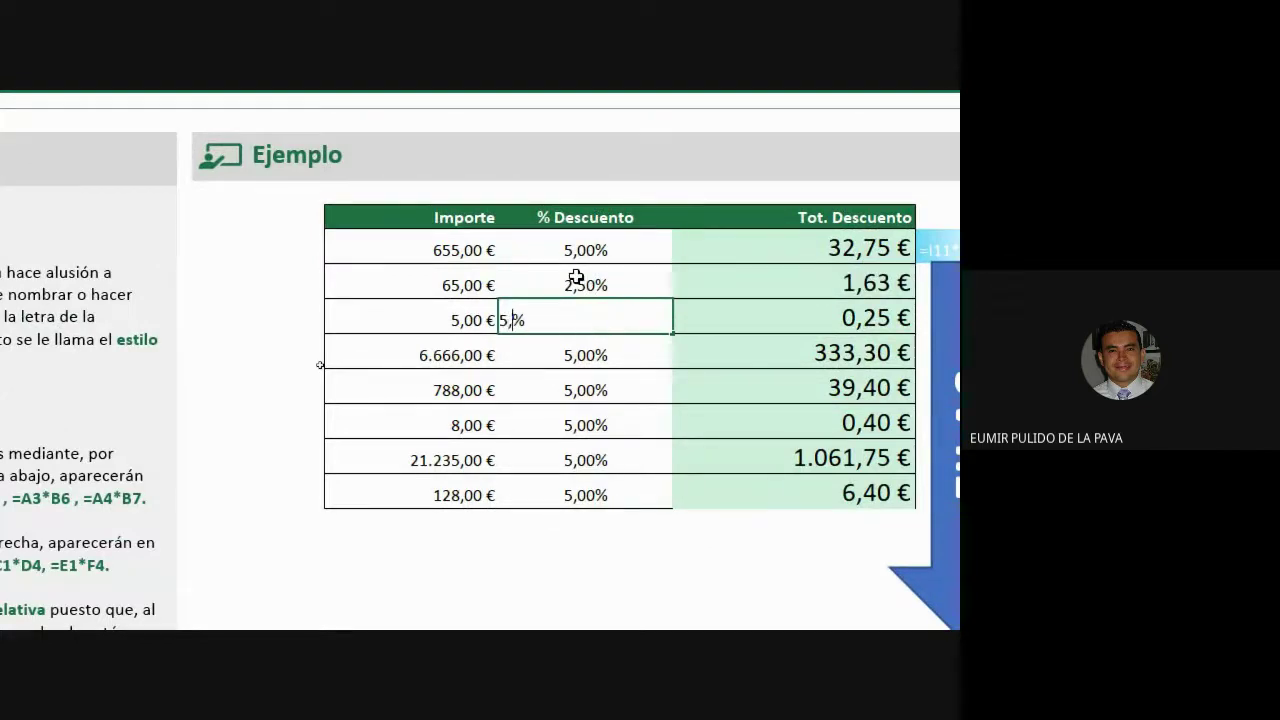
pyautogui.press('Return')
pyautogui.write('10')
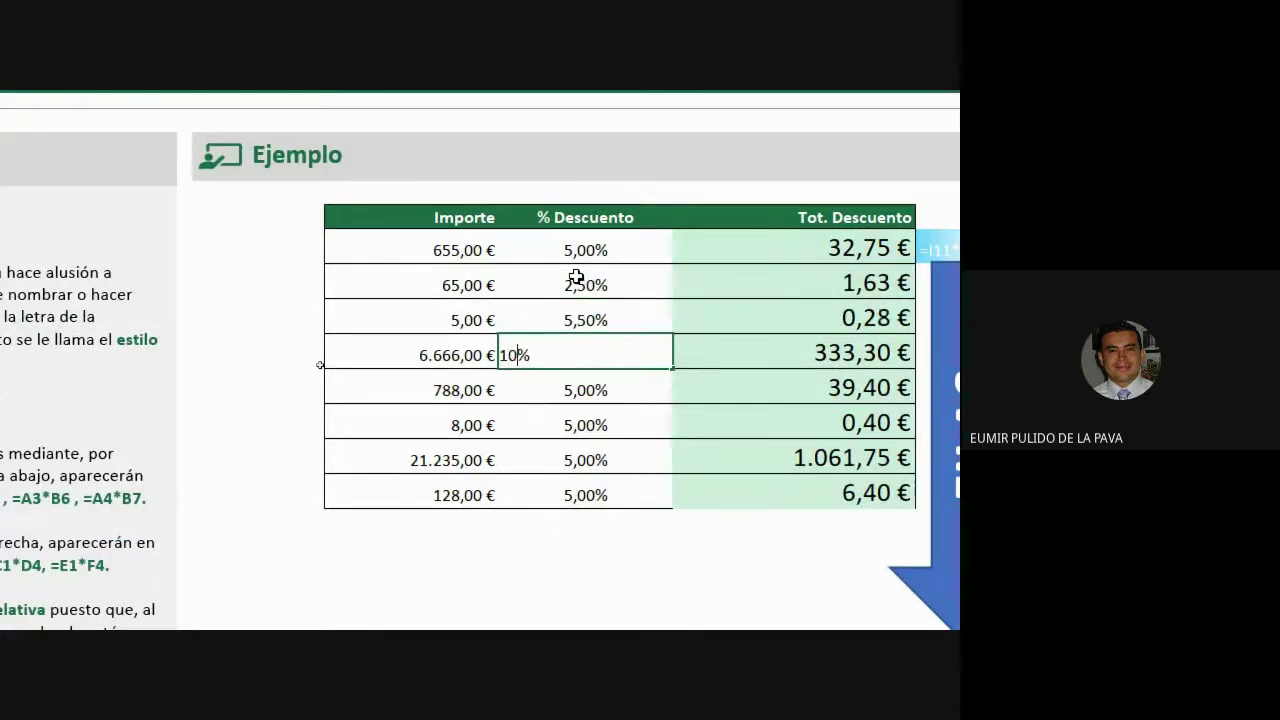
pyautogui.press('Return')
pyautogui.write('15')
pyautogui.press('Return')
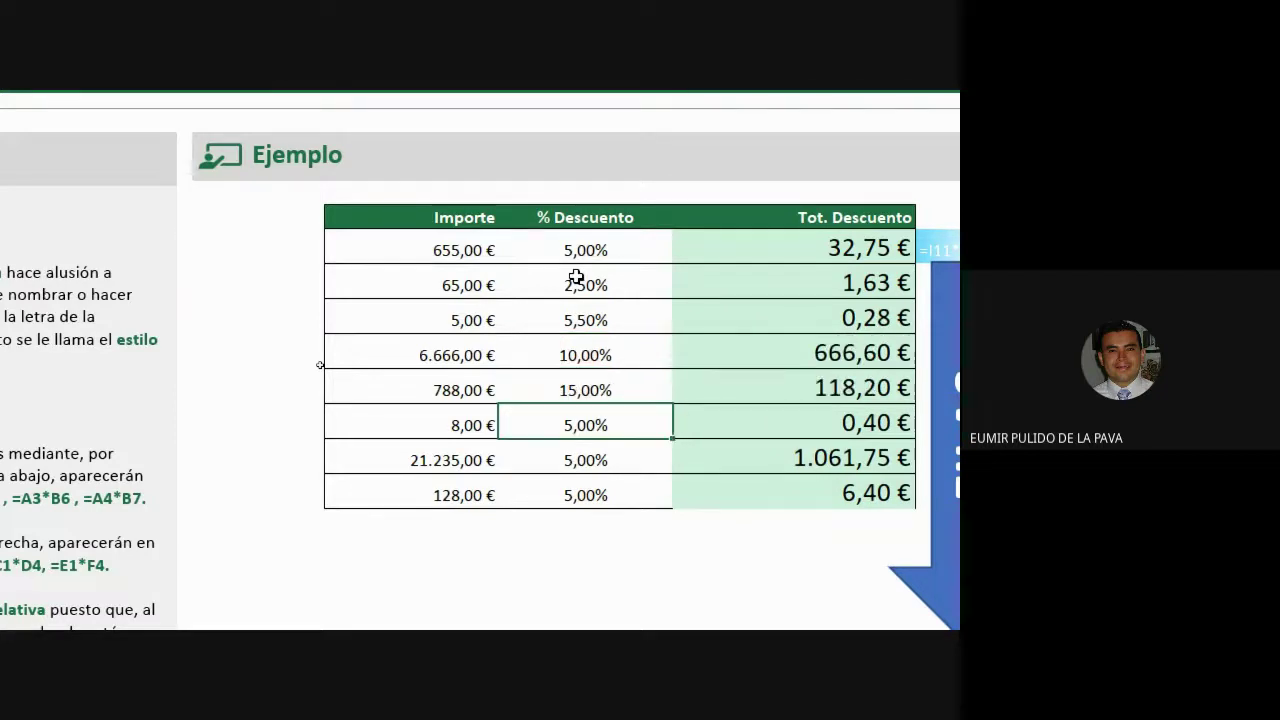
# Step: Set the % Descuento values in J16:J18 to 0%, 7,5% and 2,35%, and highlight the discount column
pyautogui.write('0')
pyautogui.press('Return')
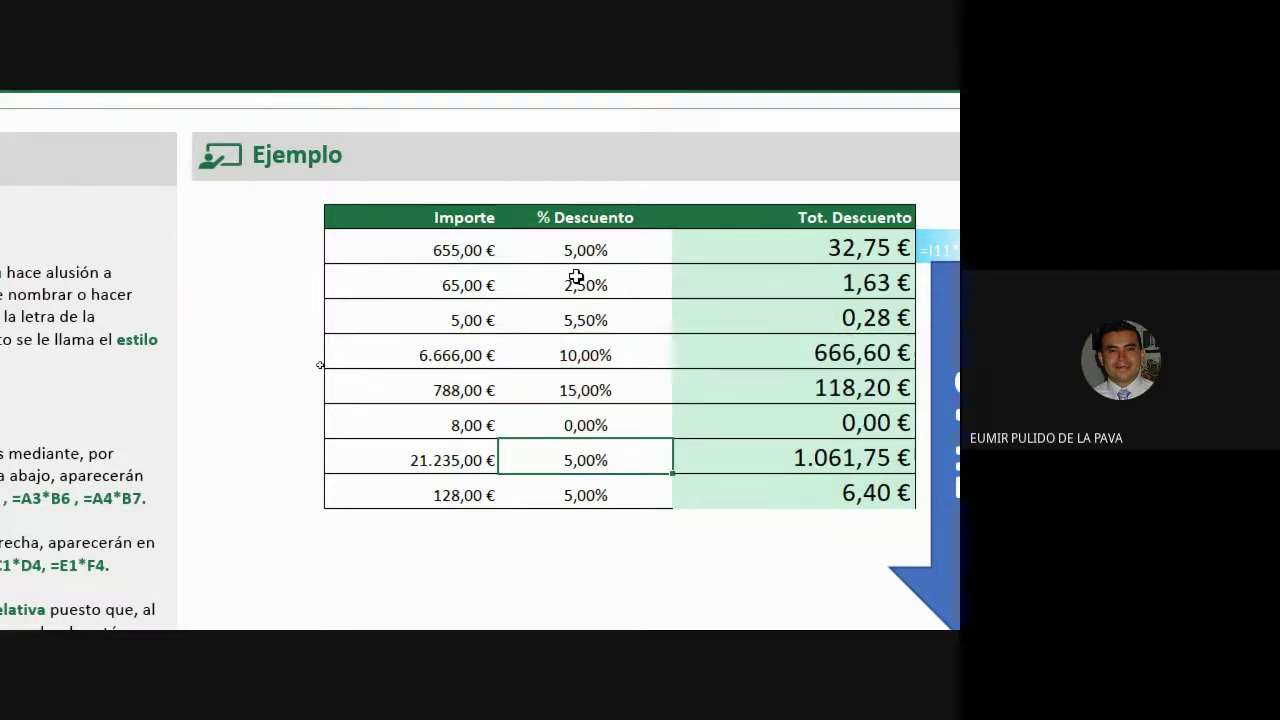
pyautogui.write('7,5')
pyautogui.press('Return')
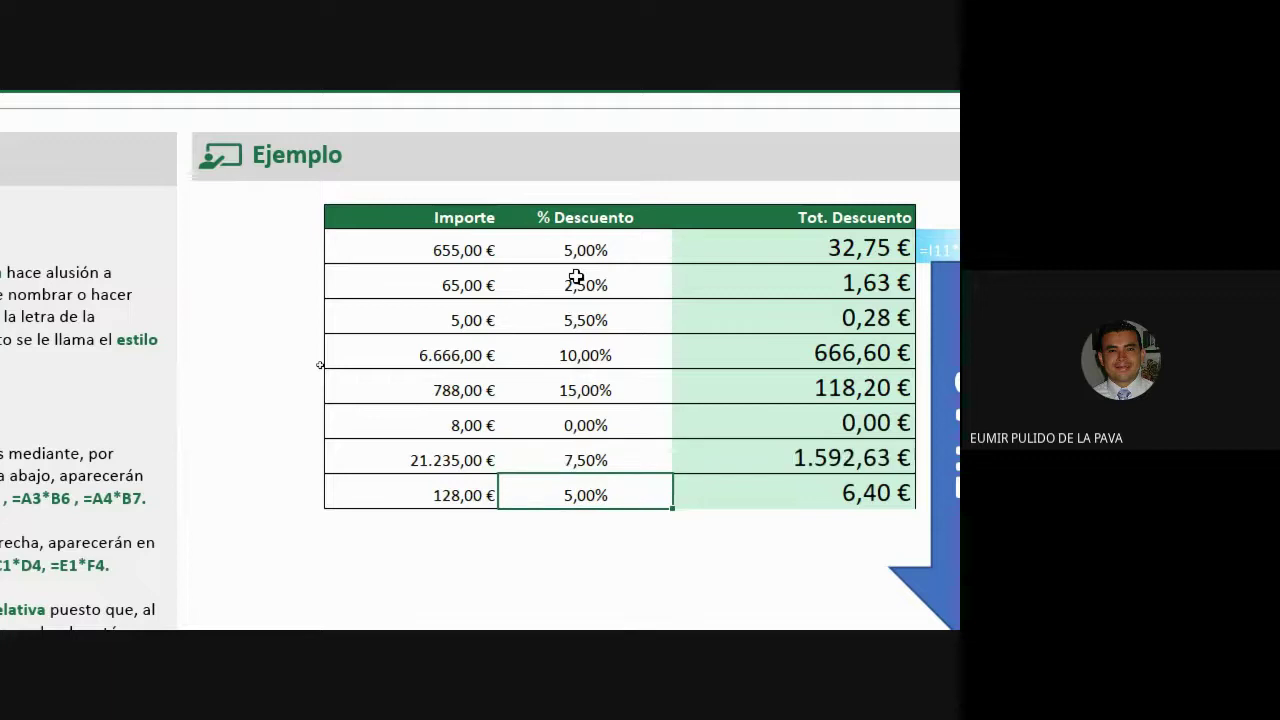
pyautogui.write('2,')
pyautogui.write('35')
pyautogui.press('Return')
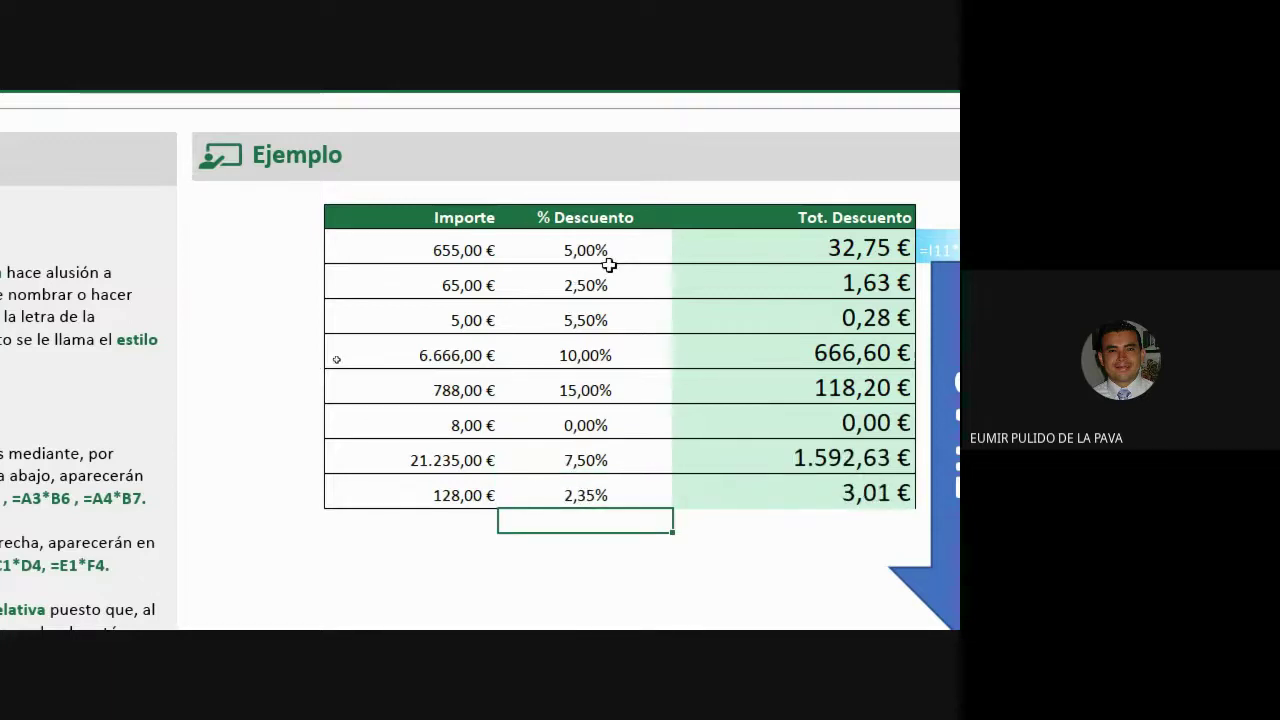
pyautogui.click(608, 267)
pyautogui.moveTo(609, 265); pyautogui.dragTo(606, 488)
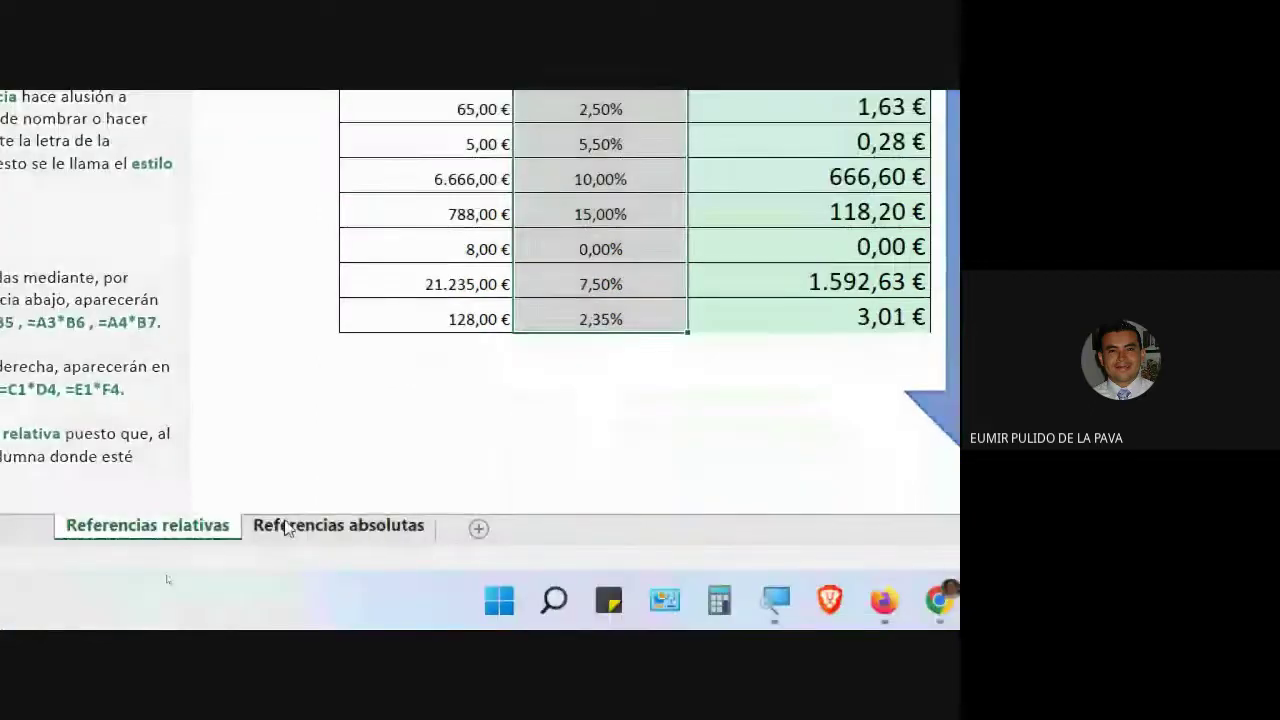
# Step: On the Referencias absolutas sheet, set the single % descuento cell first to 10% and finally to 3,5%
pyautogui.click(287, 528)
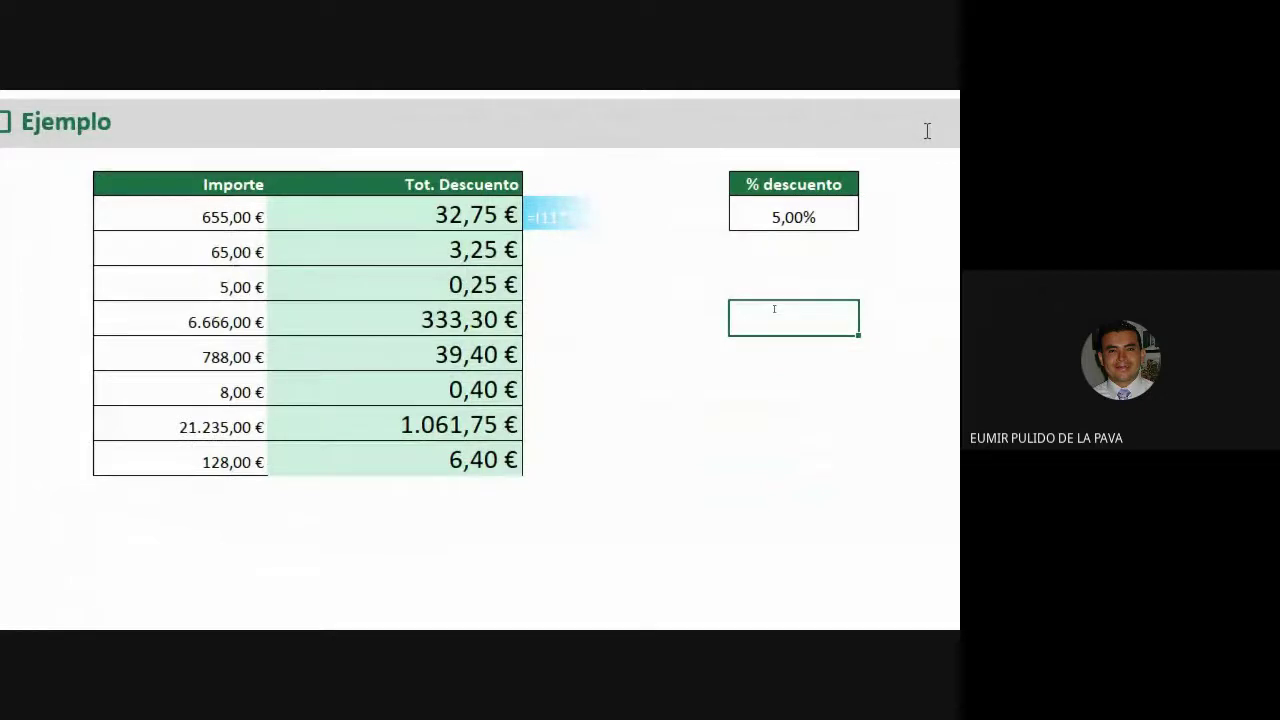
pyautogui.click(814, 209)
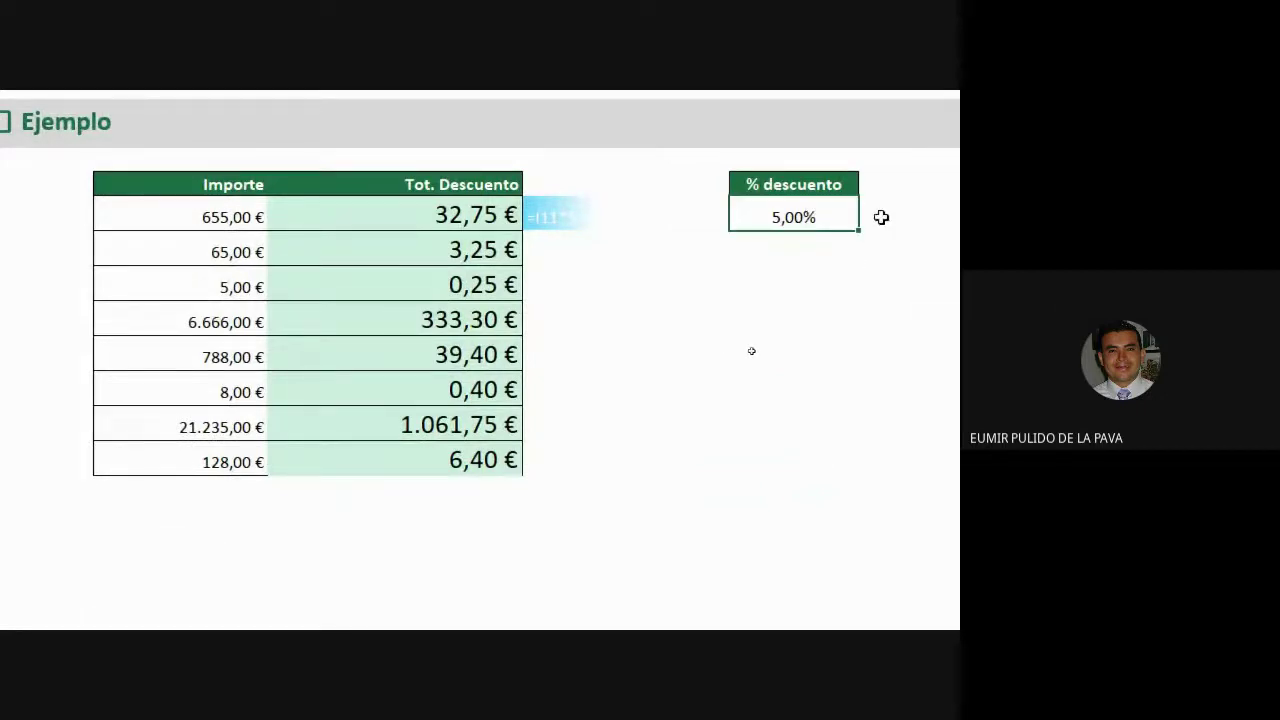
pyautogui.write('10')
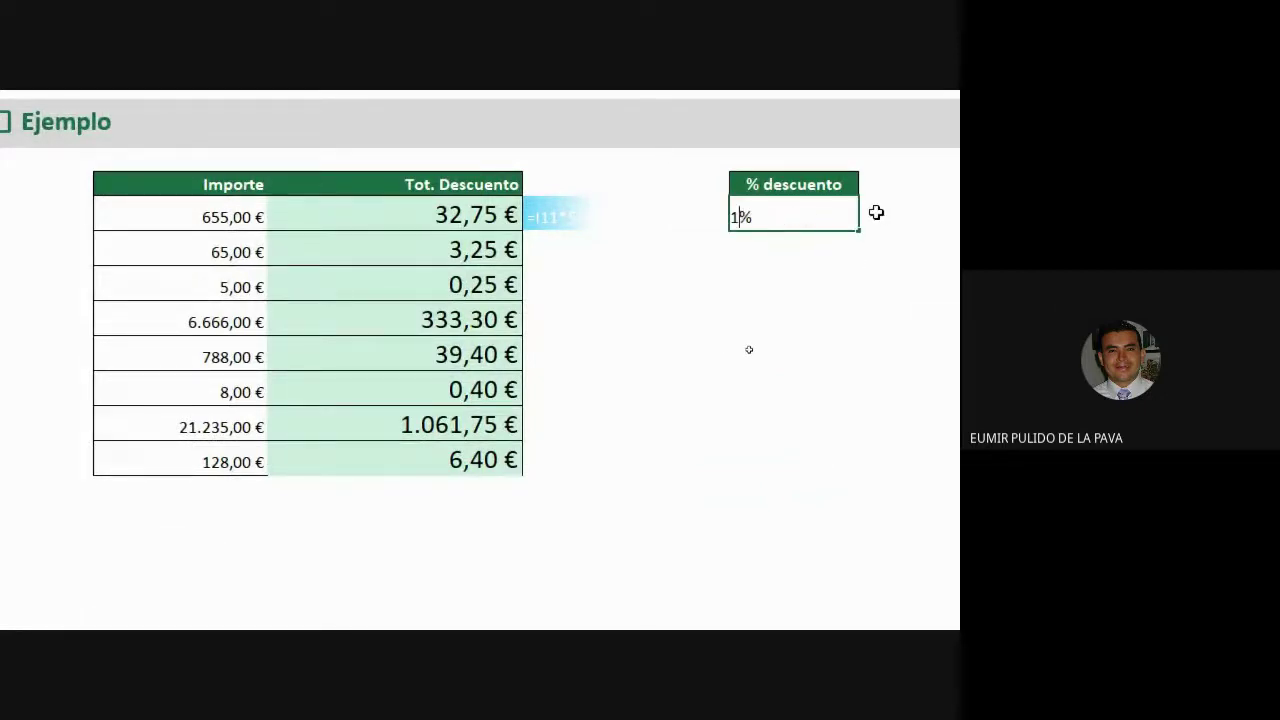
pyautogui.press('Return')
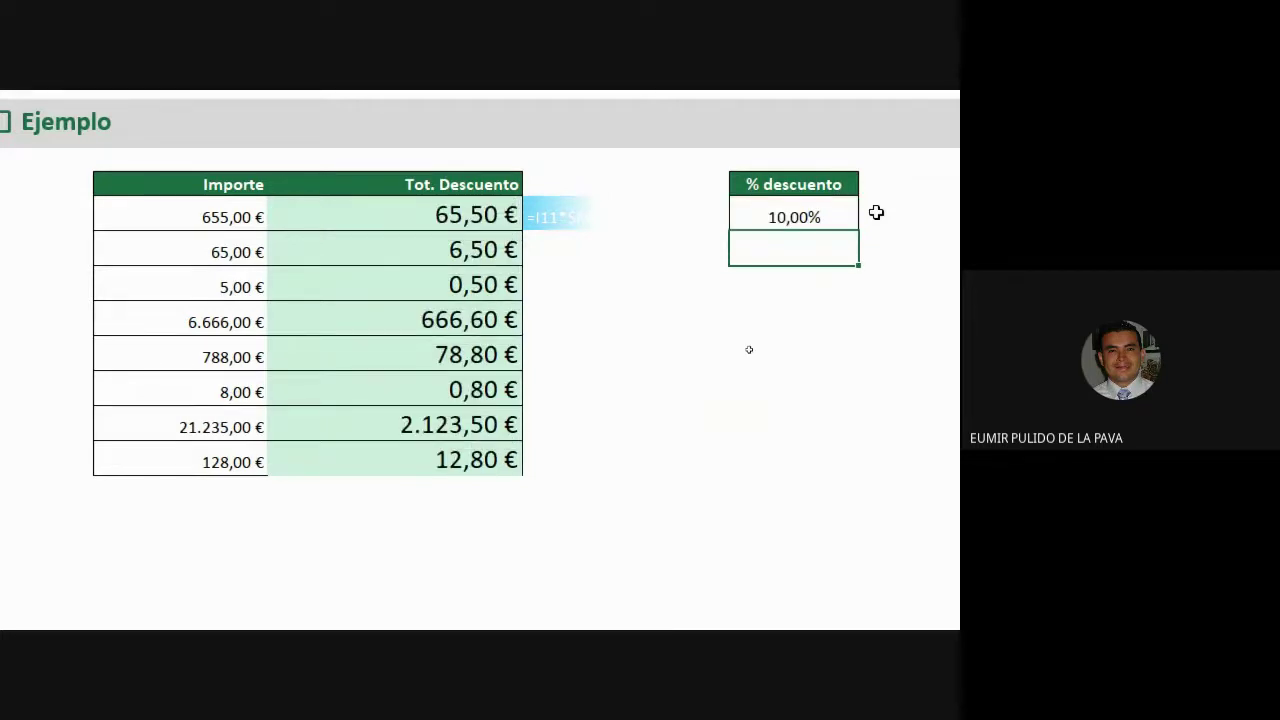
pyautogui.press('Up')
pyautogui.write('3,5')
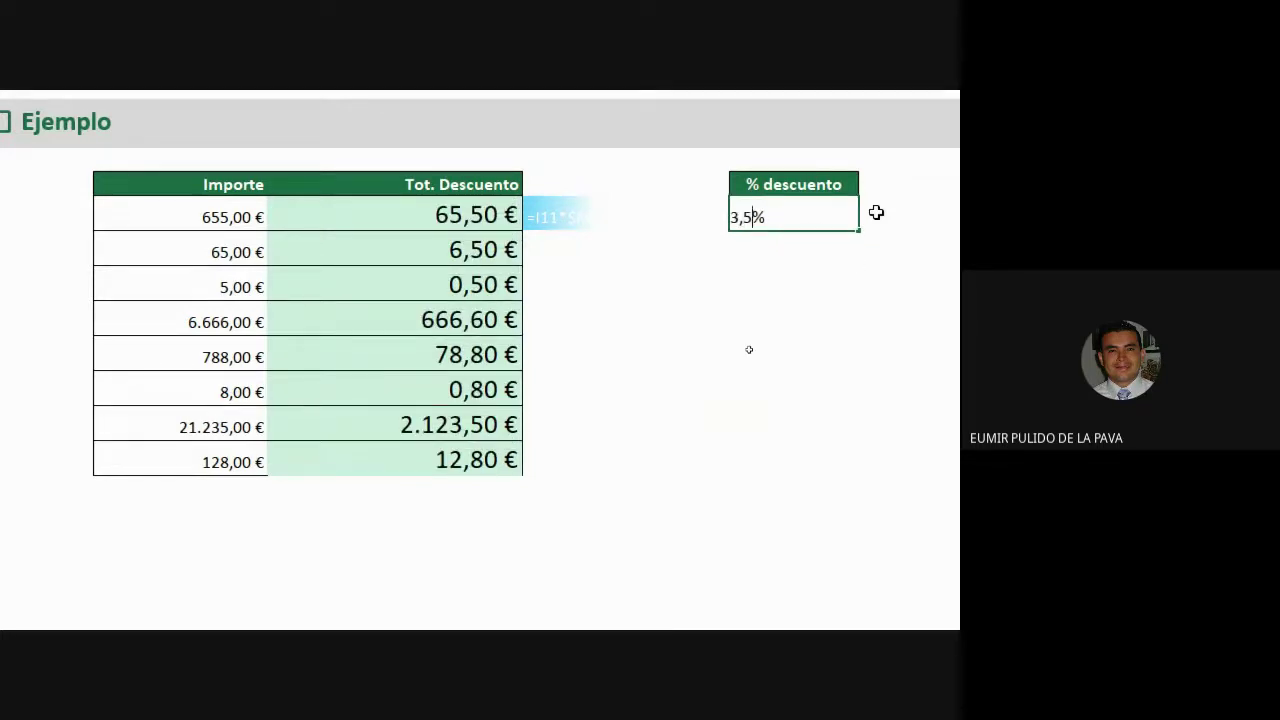
pyautogui.hotkey('ctrl', 'Return')
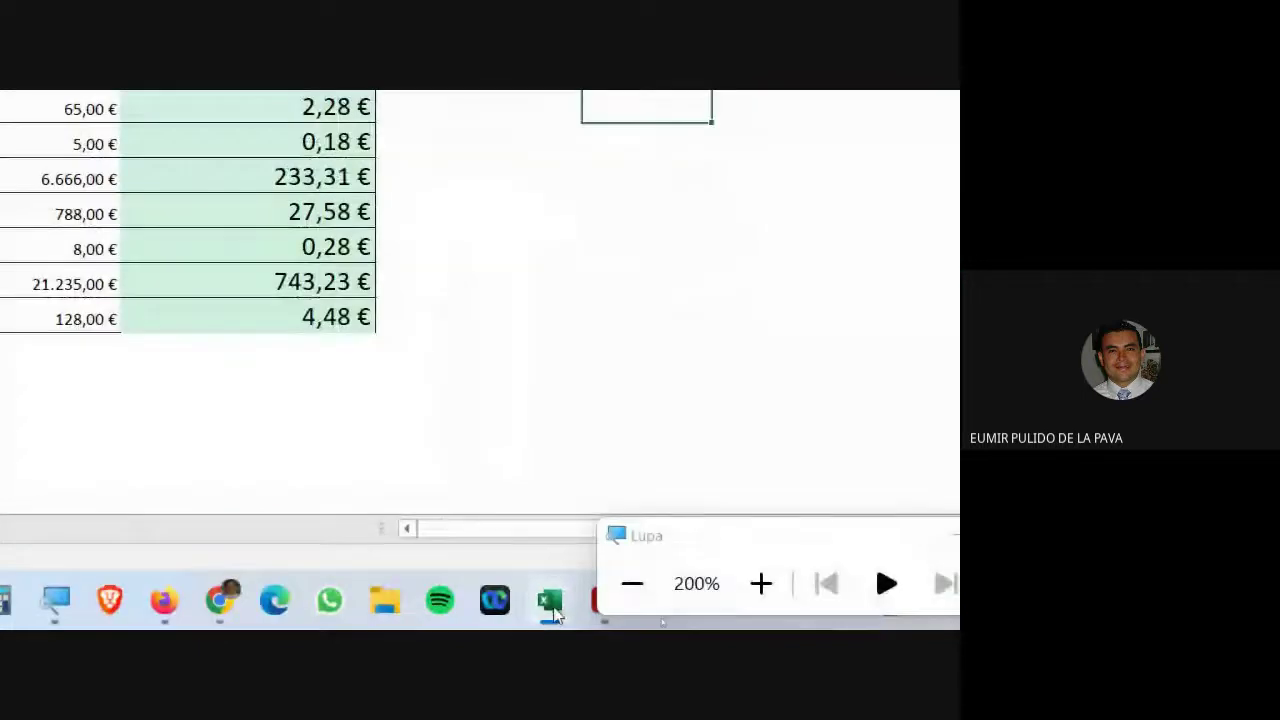
# Step: Switch to the exercise workbook's Ejer2 sheet and set % DE UTILIDAD in C2 to 18,5%
pyautogui.moveTo(553, 612)
pyautogui.click(620, 480)
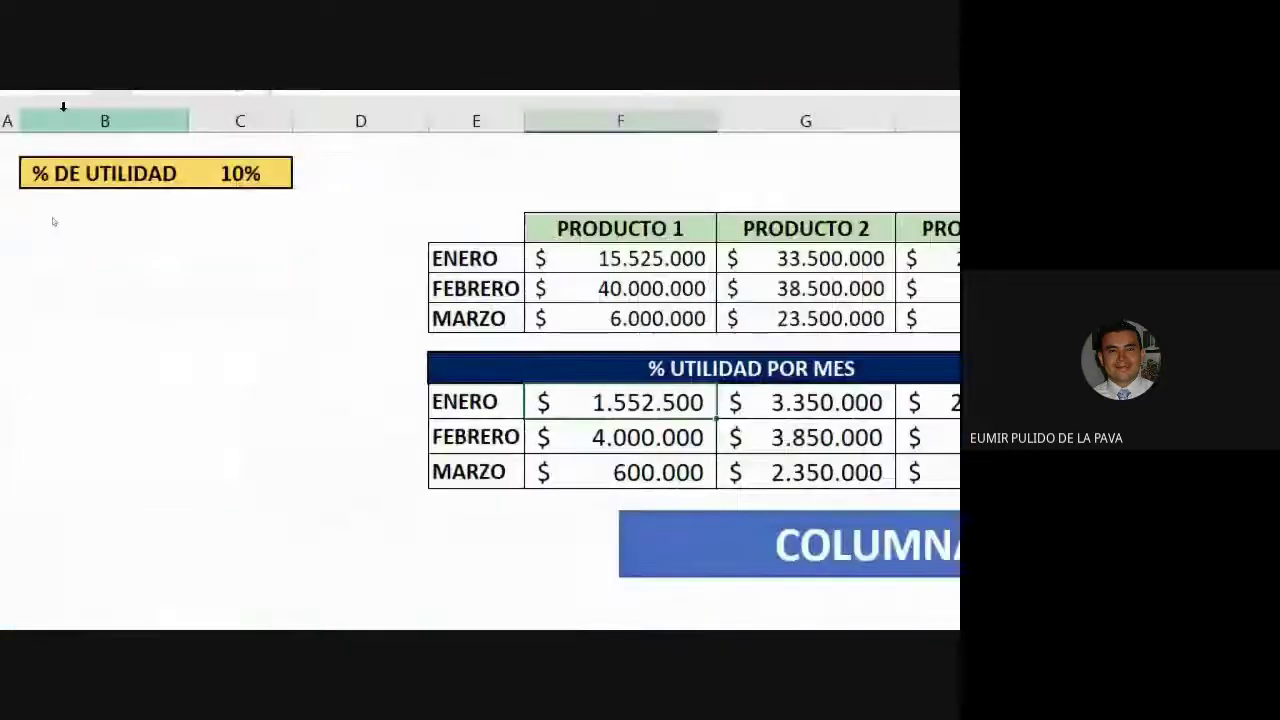
pyautogui.click(240, 174)
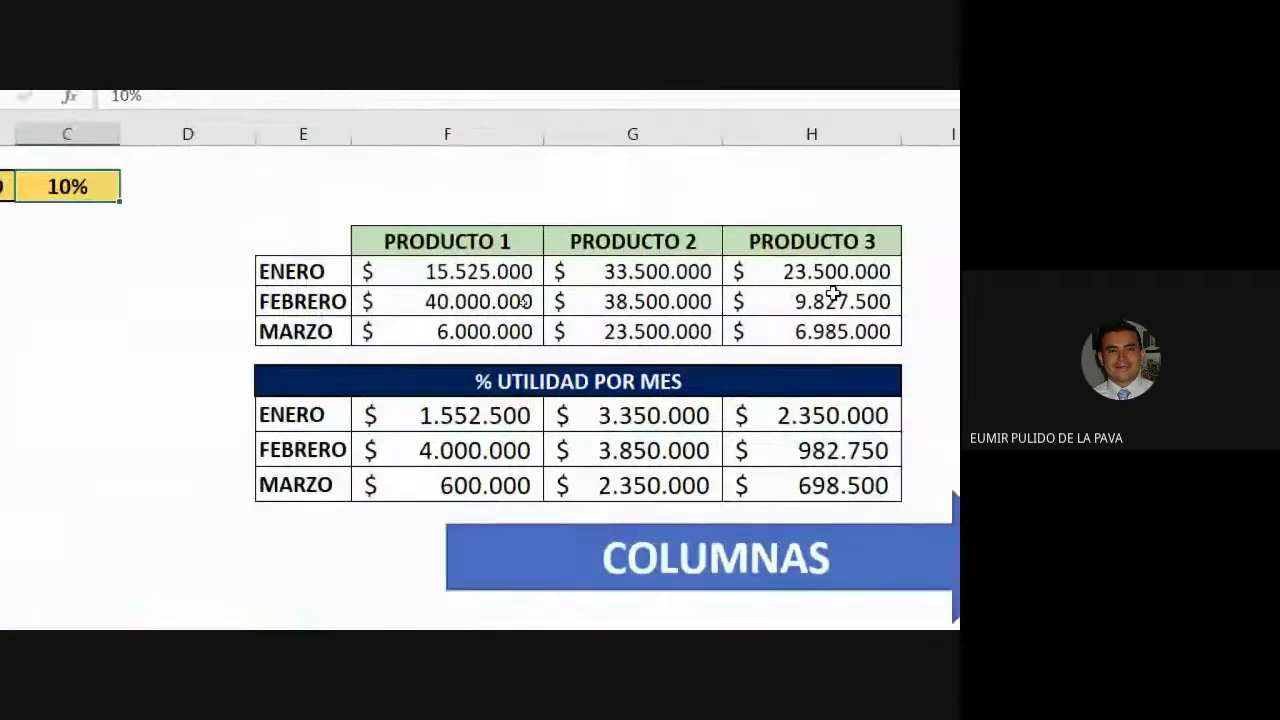
pyautogui.write('18,5')
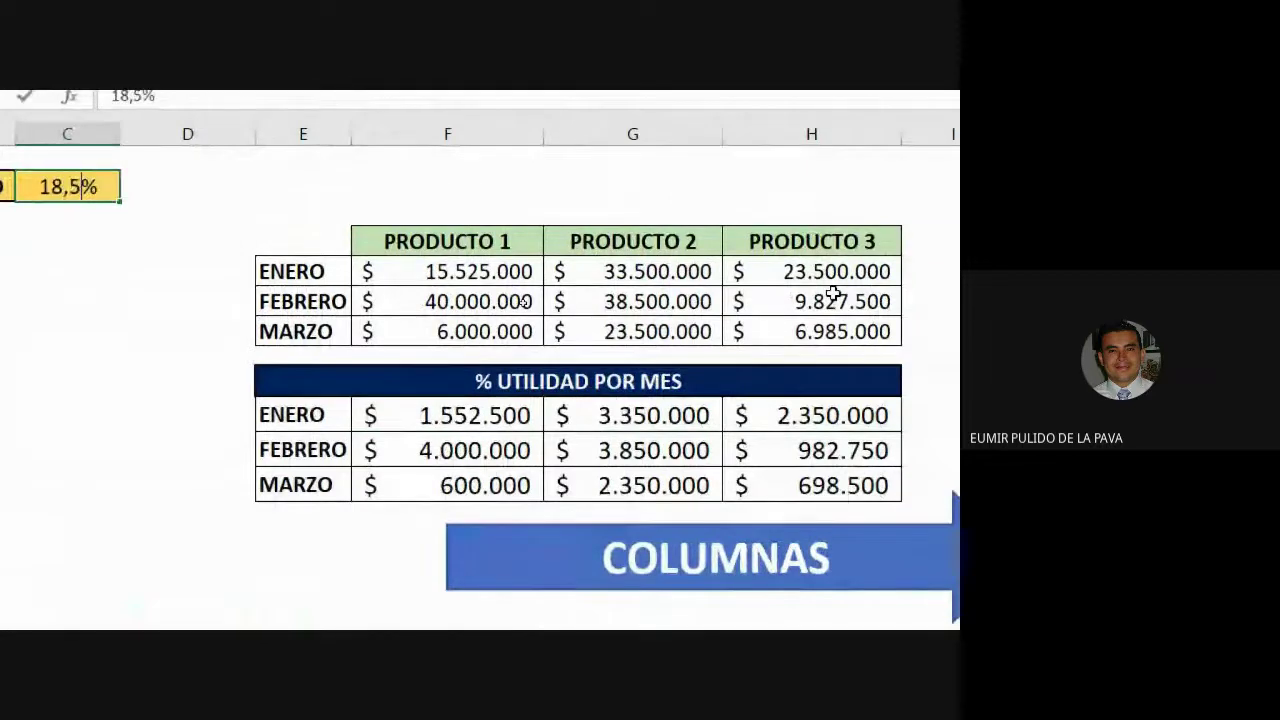
pyautogui.press('Return')
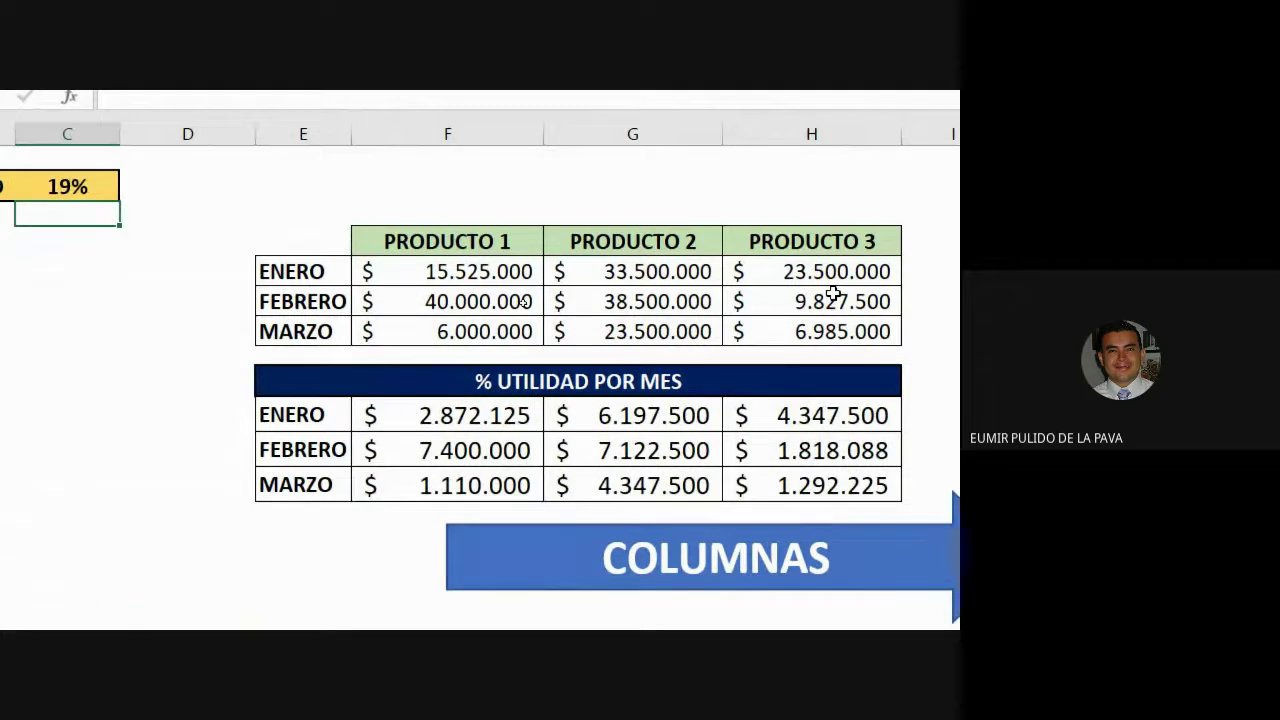
# Step: Inspect the formula behind the Enero utility of PRODUCTO 1 in F10 and leave it unmodified
pyautogui.click(471, 416)
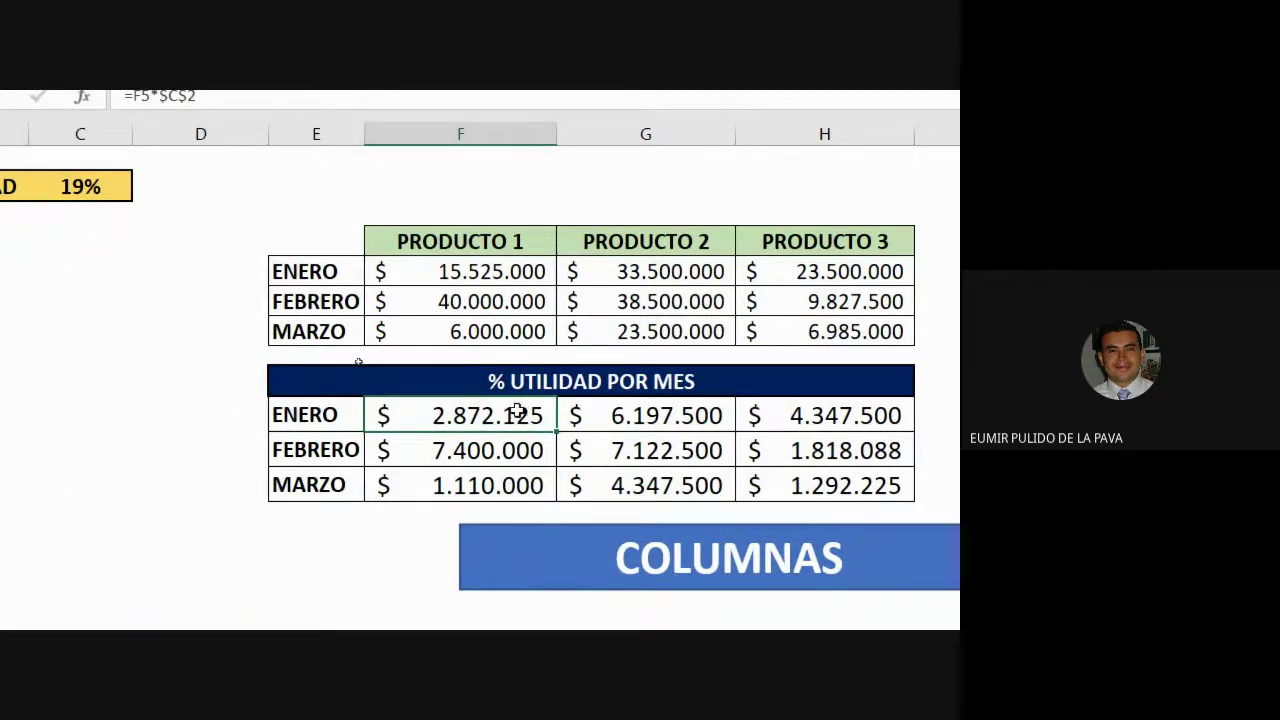
pyautogui.doubleClick(516, 413)
pyautogui.press('Escape')
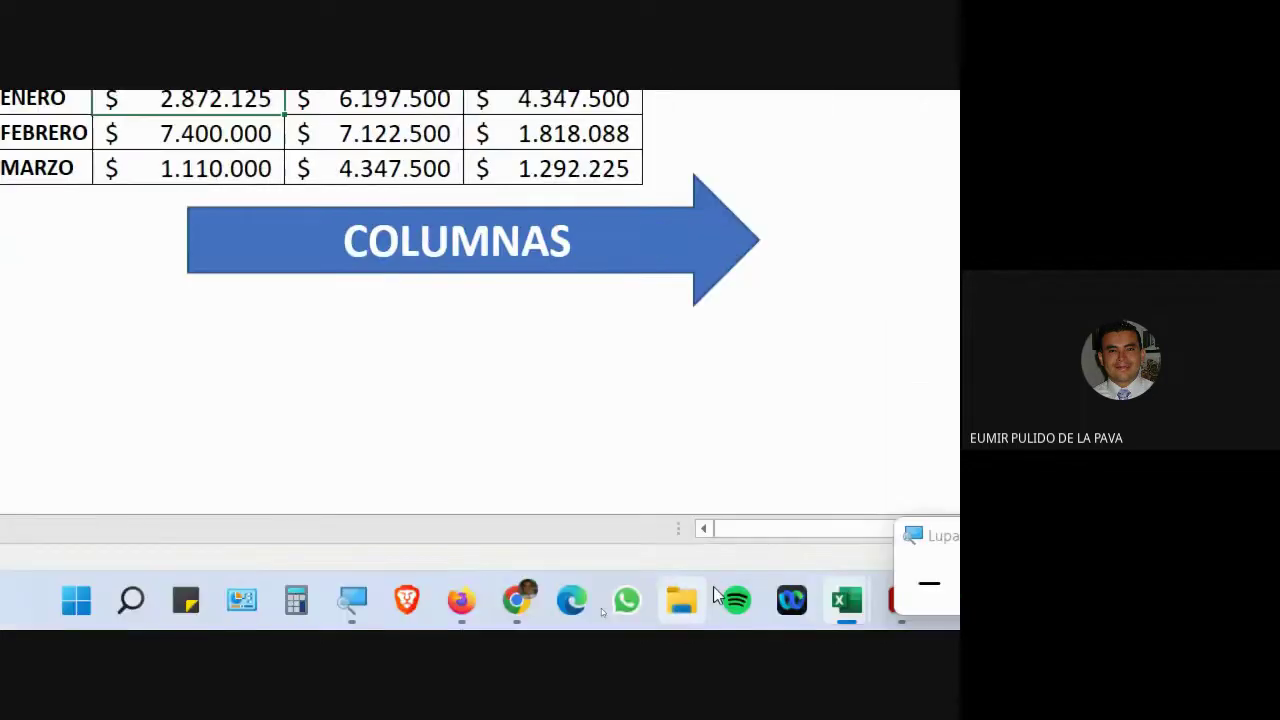
# Step: Switch to the Google Meet call in the browser and stop presenting the screen
pyautogui.press('super+minus')
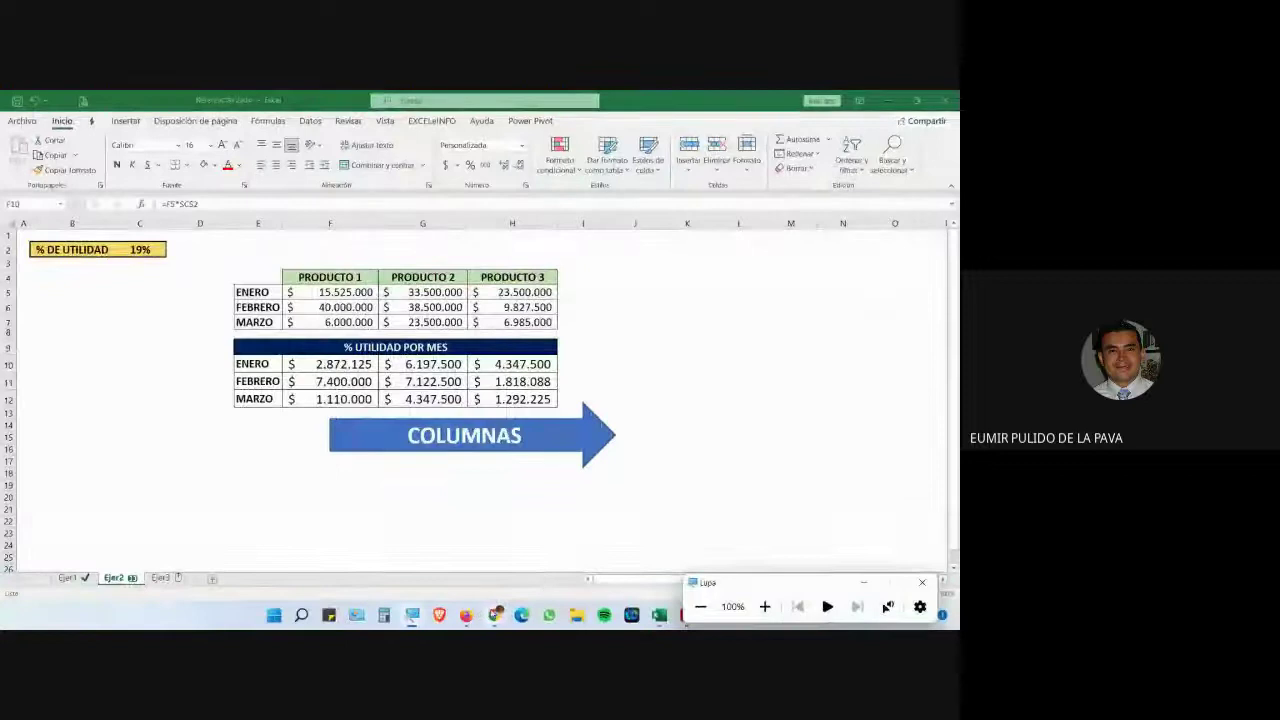
pyautogui.moveTo(497, 613)
pyautogui.click(505, 554)
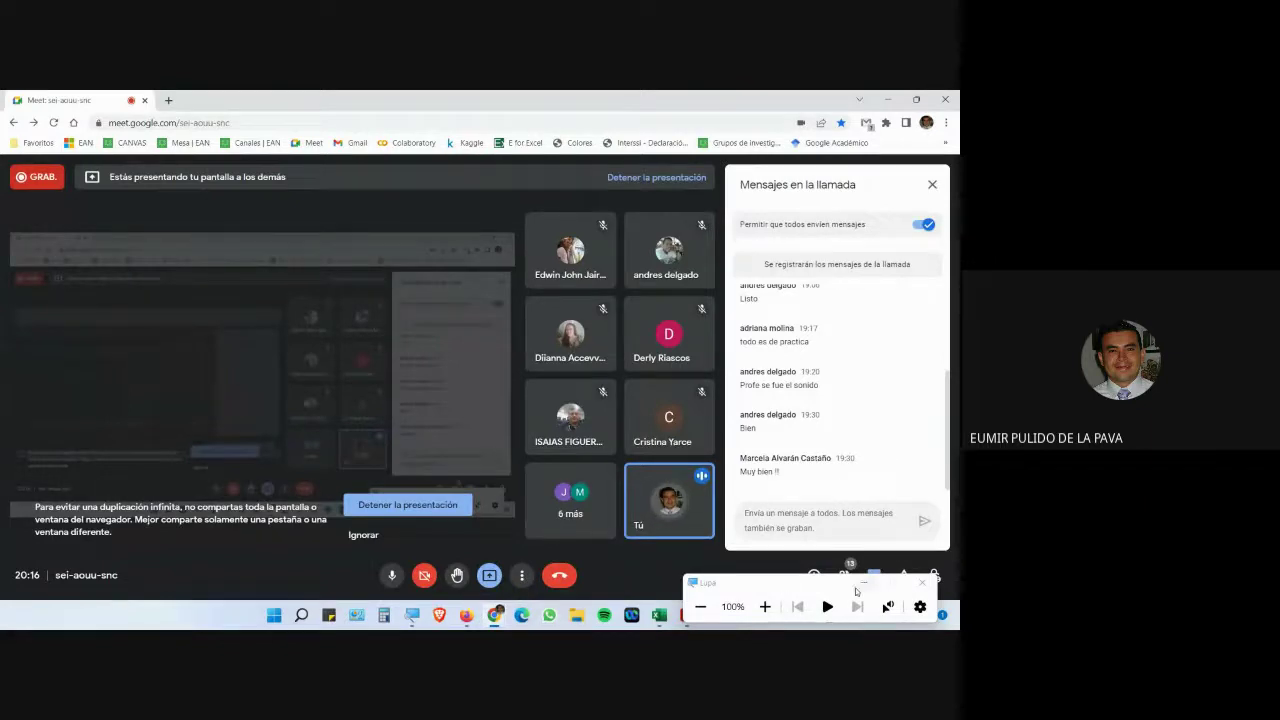
pyautogui.moveTo(697, 508)
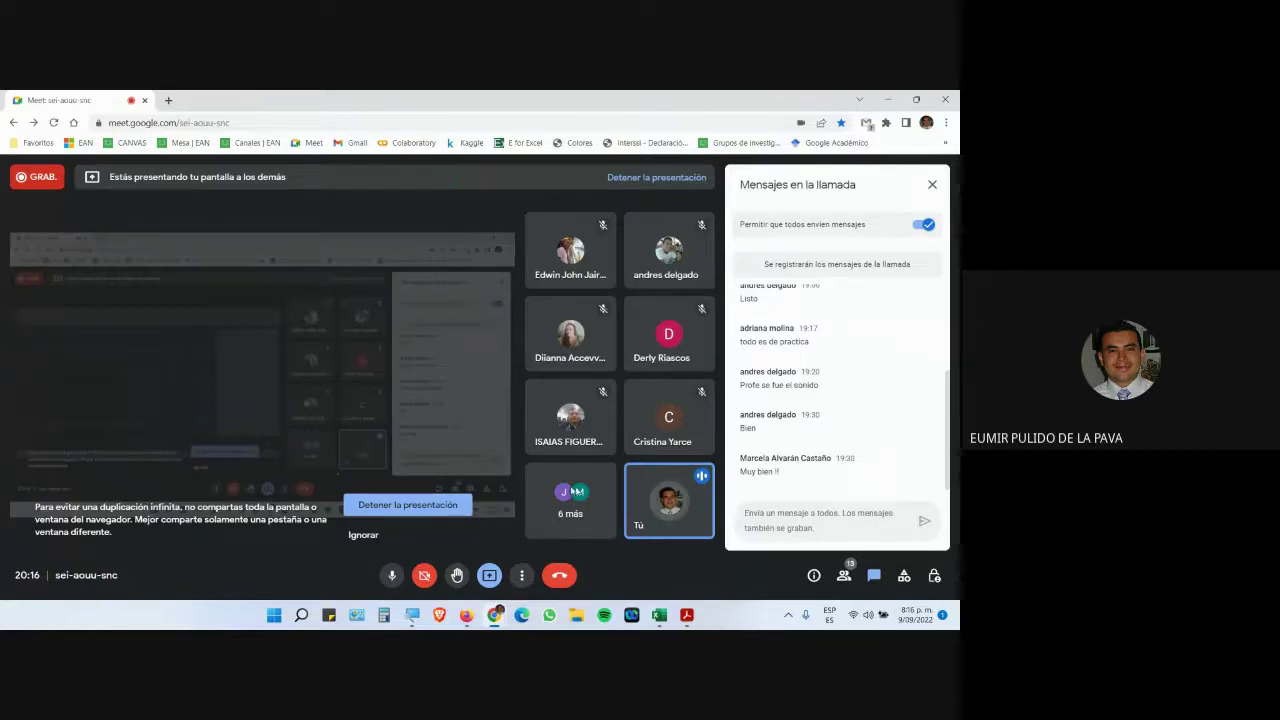
pyautogui.click(408, 504)
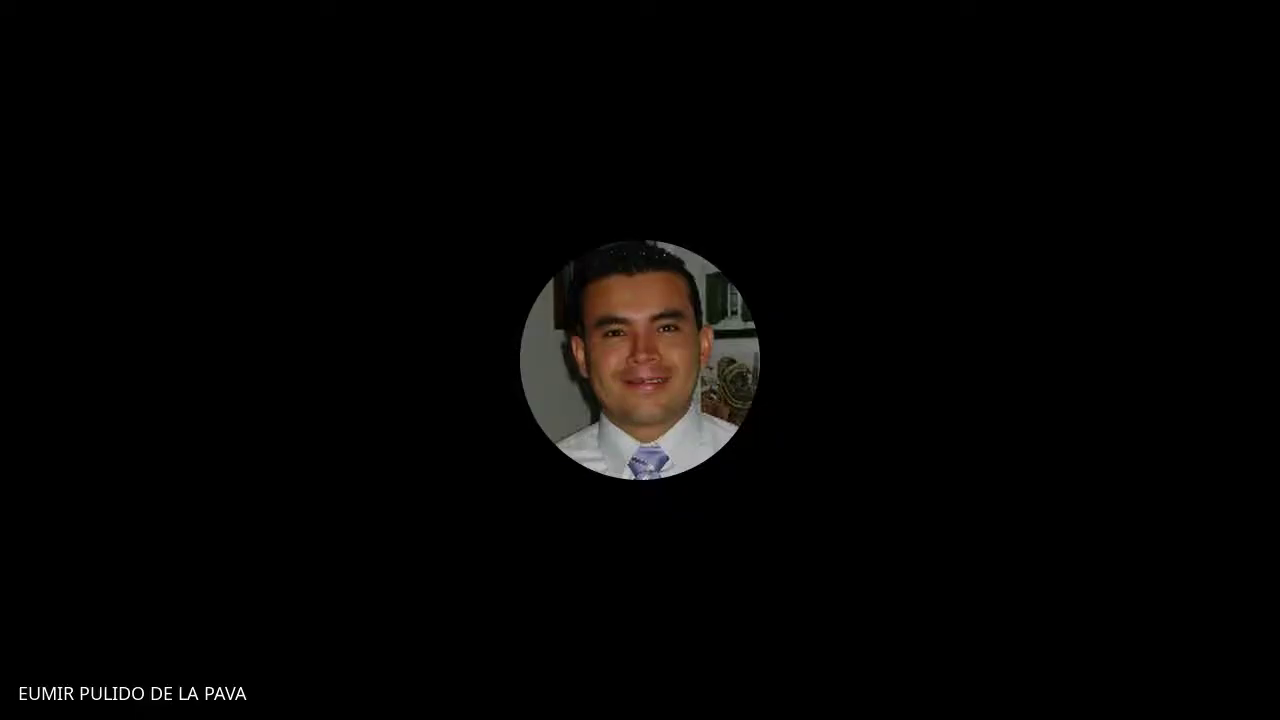